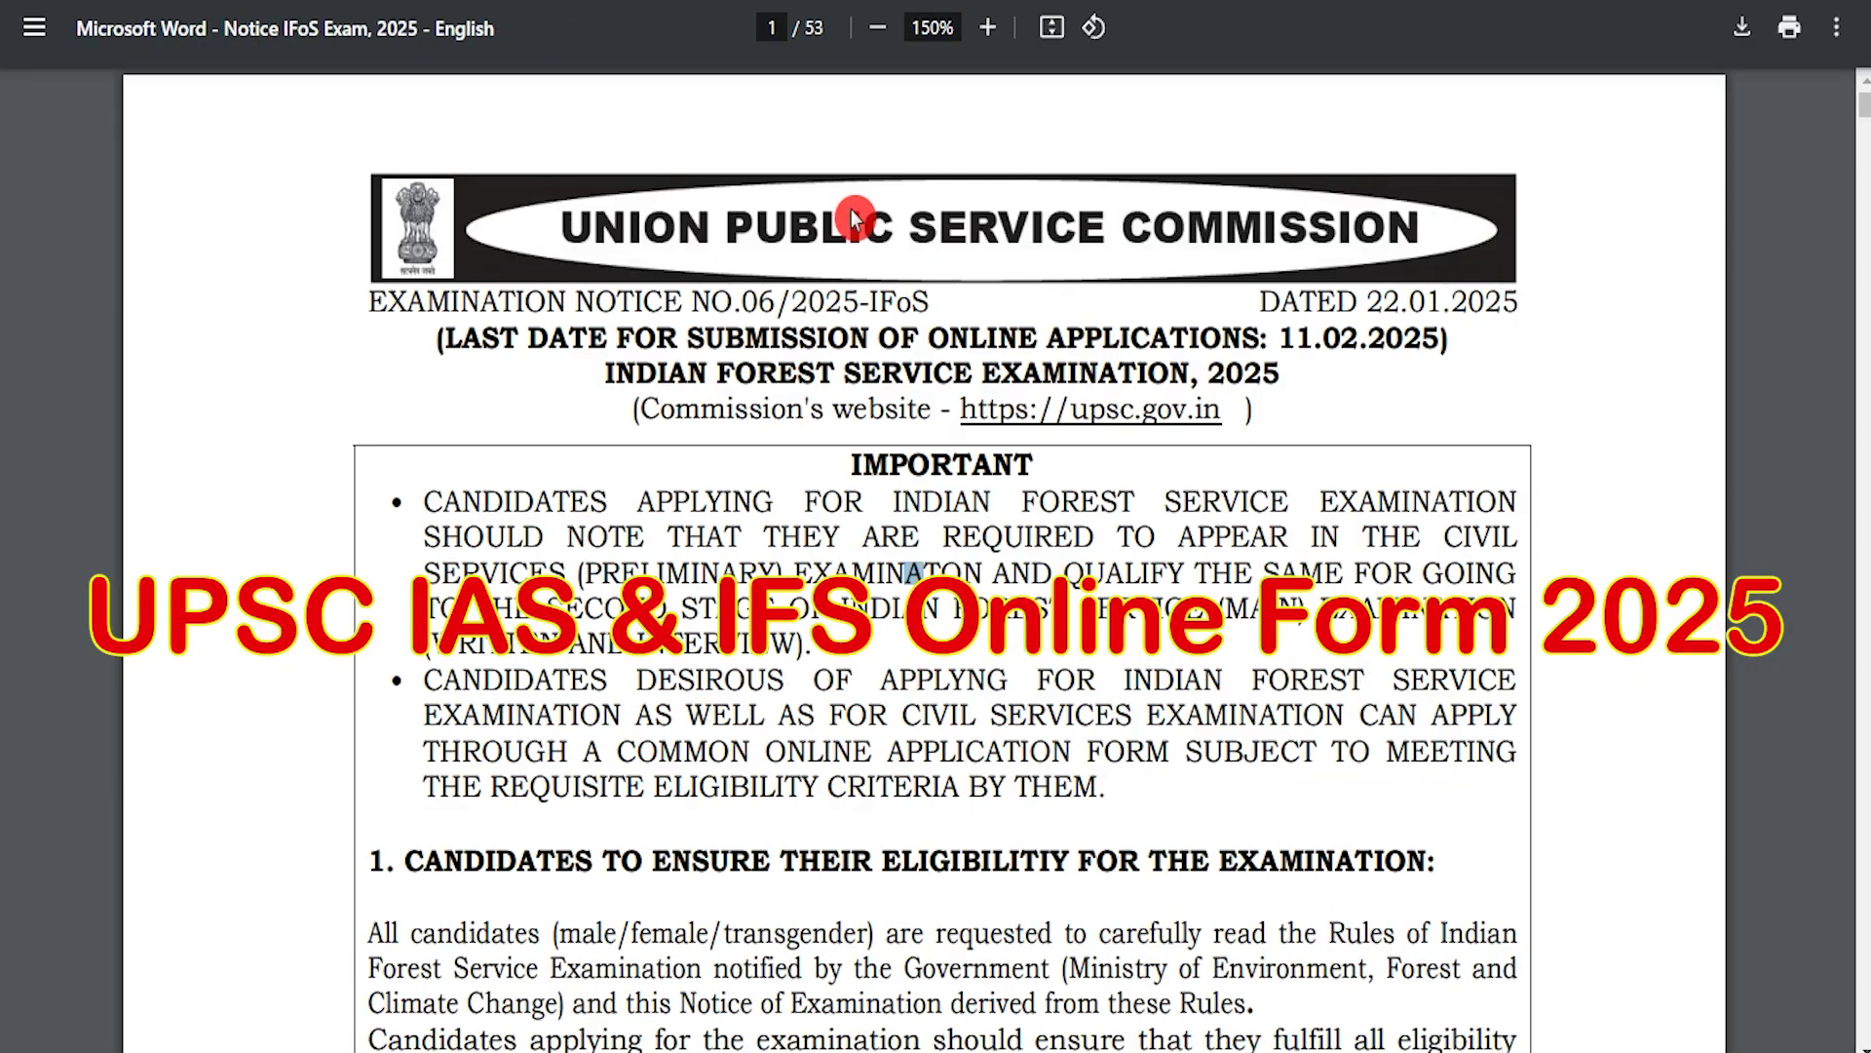
# Step: Highlight the bullet-point text, the eligibility heading and the examination Rules sentence
pyautogui.moveTo(718, 673); pyautogui.dragTo(944, 695)
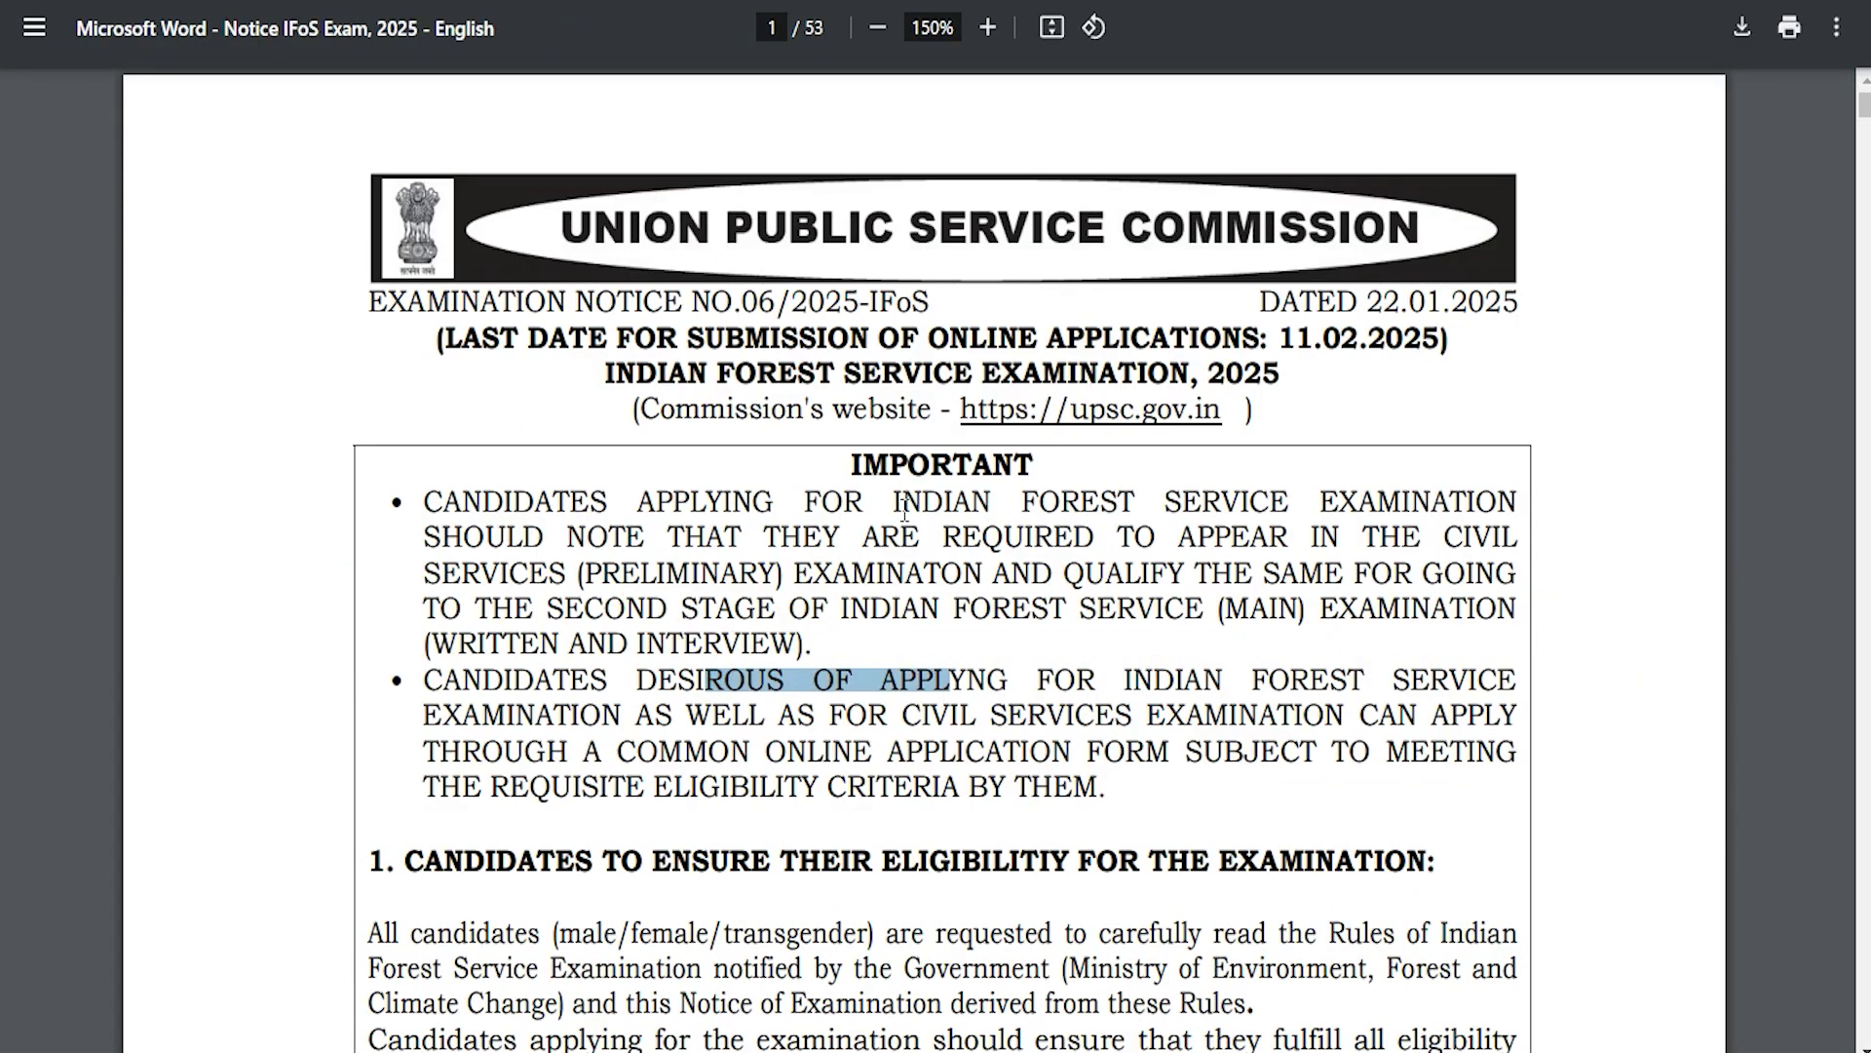
pyautogui.click(824, 517)
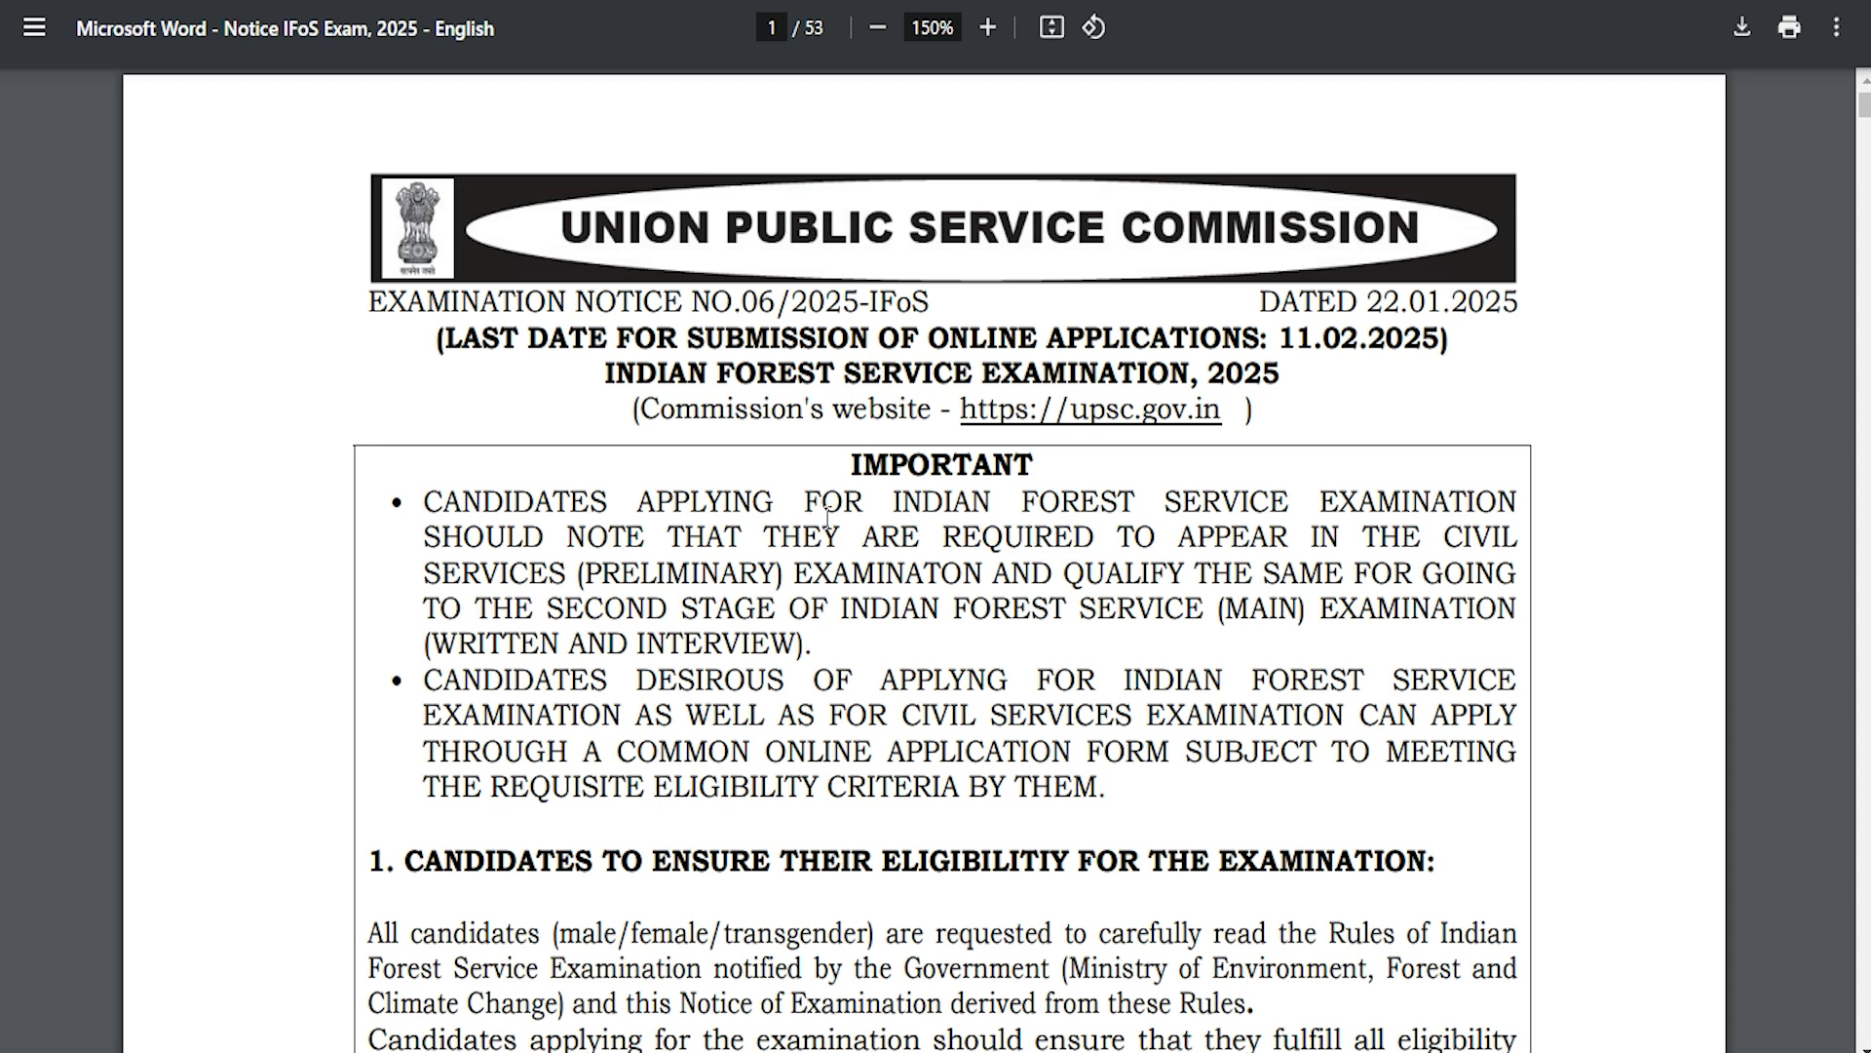
pyautogui.moveTo(679, 679); pyautogui.dragTo(887, 694)
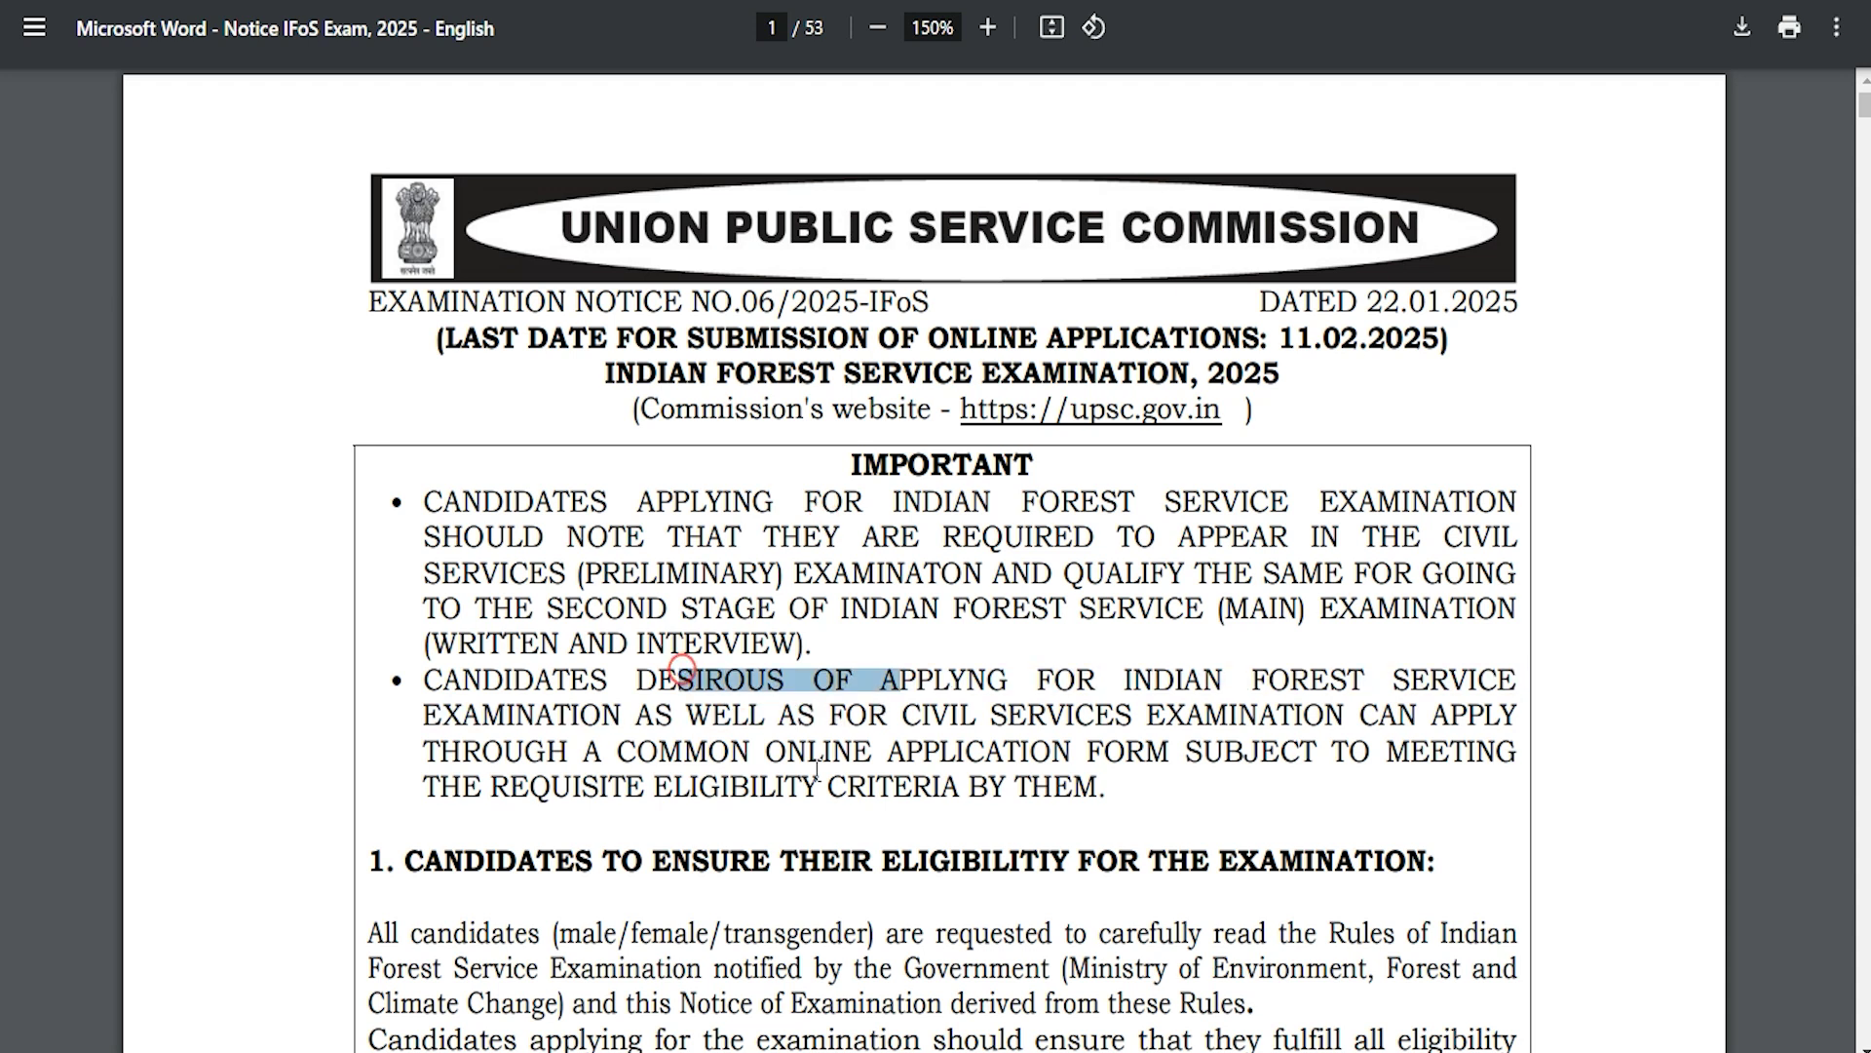
pyautogui.scroll(-4, 848, 731)
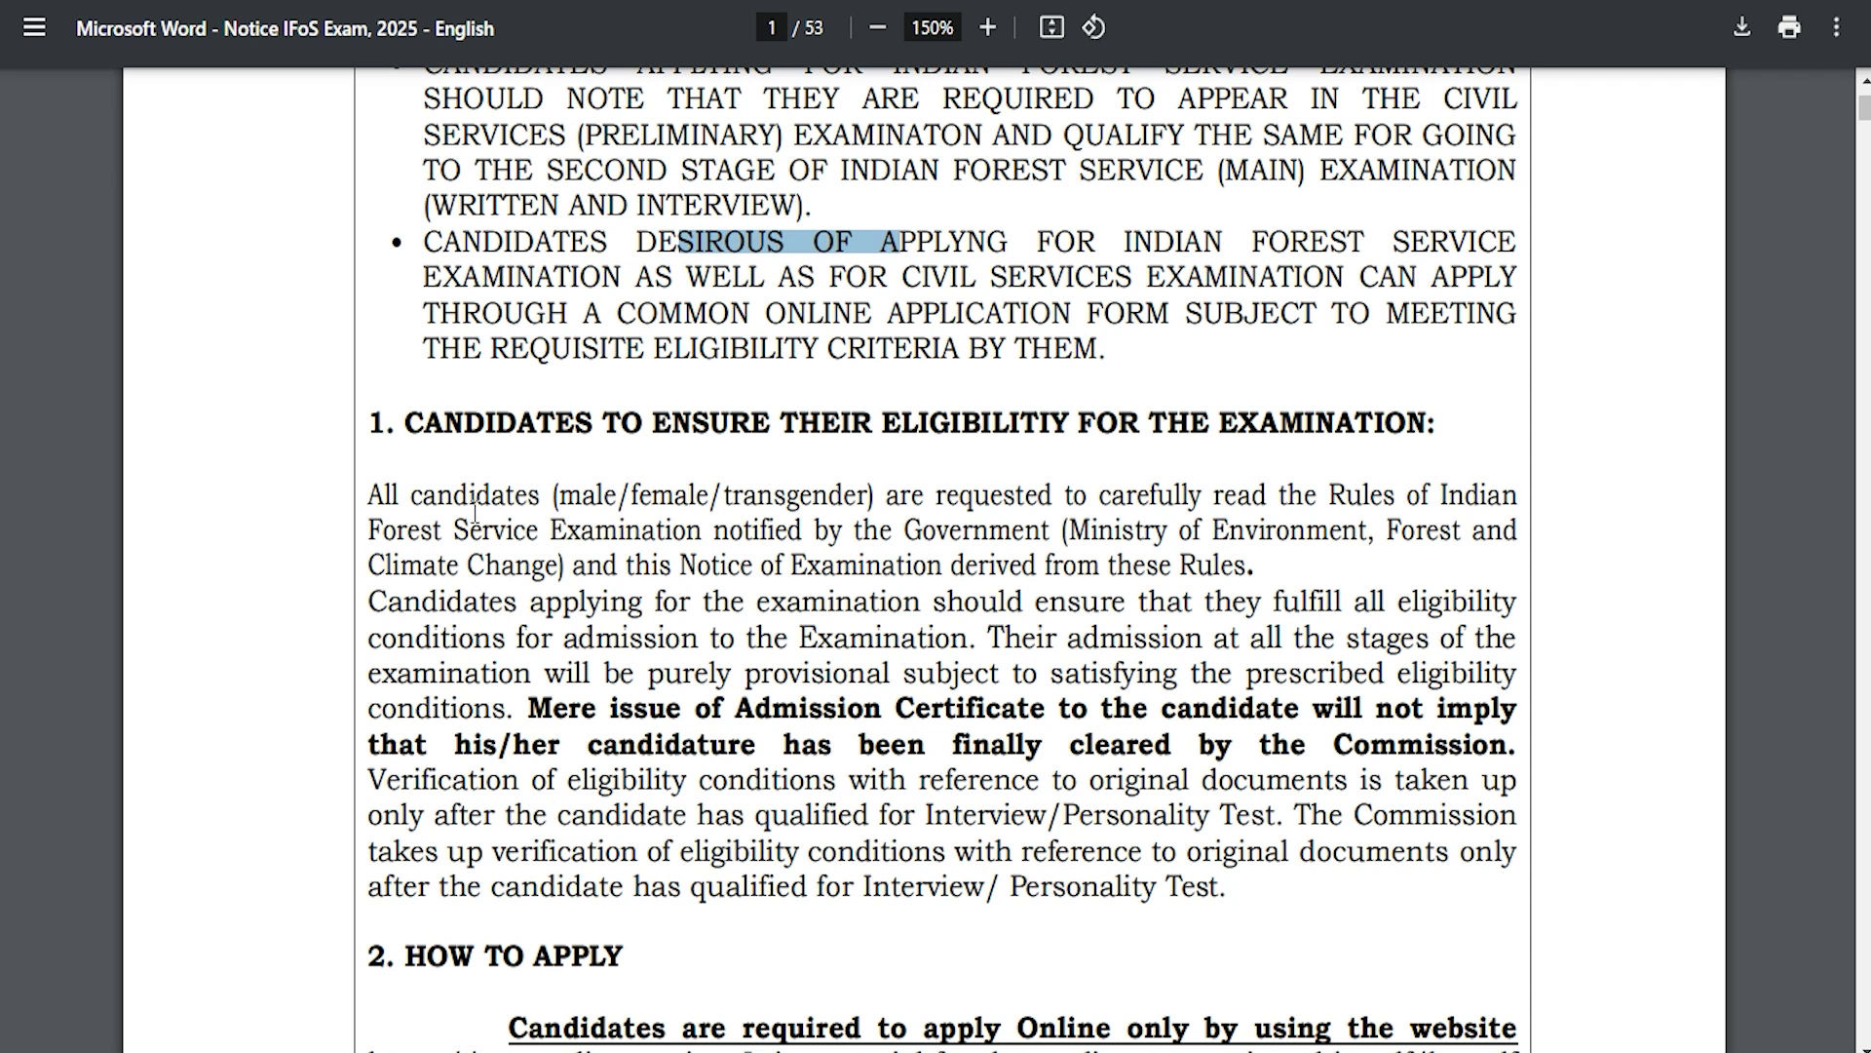
pyautogui.moveTo(434, 497); pyautogui.dragTo(857, 672)
pyautogui.click(844, 652)
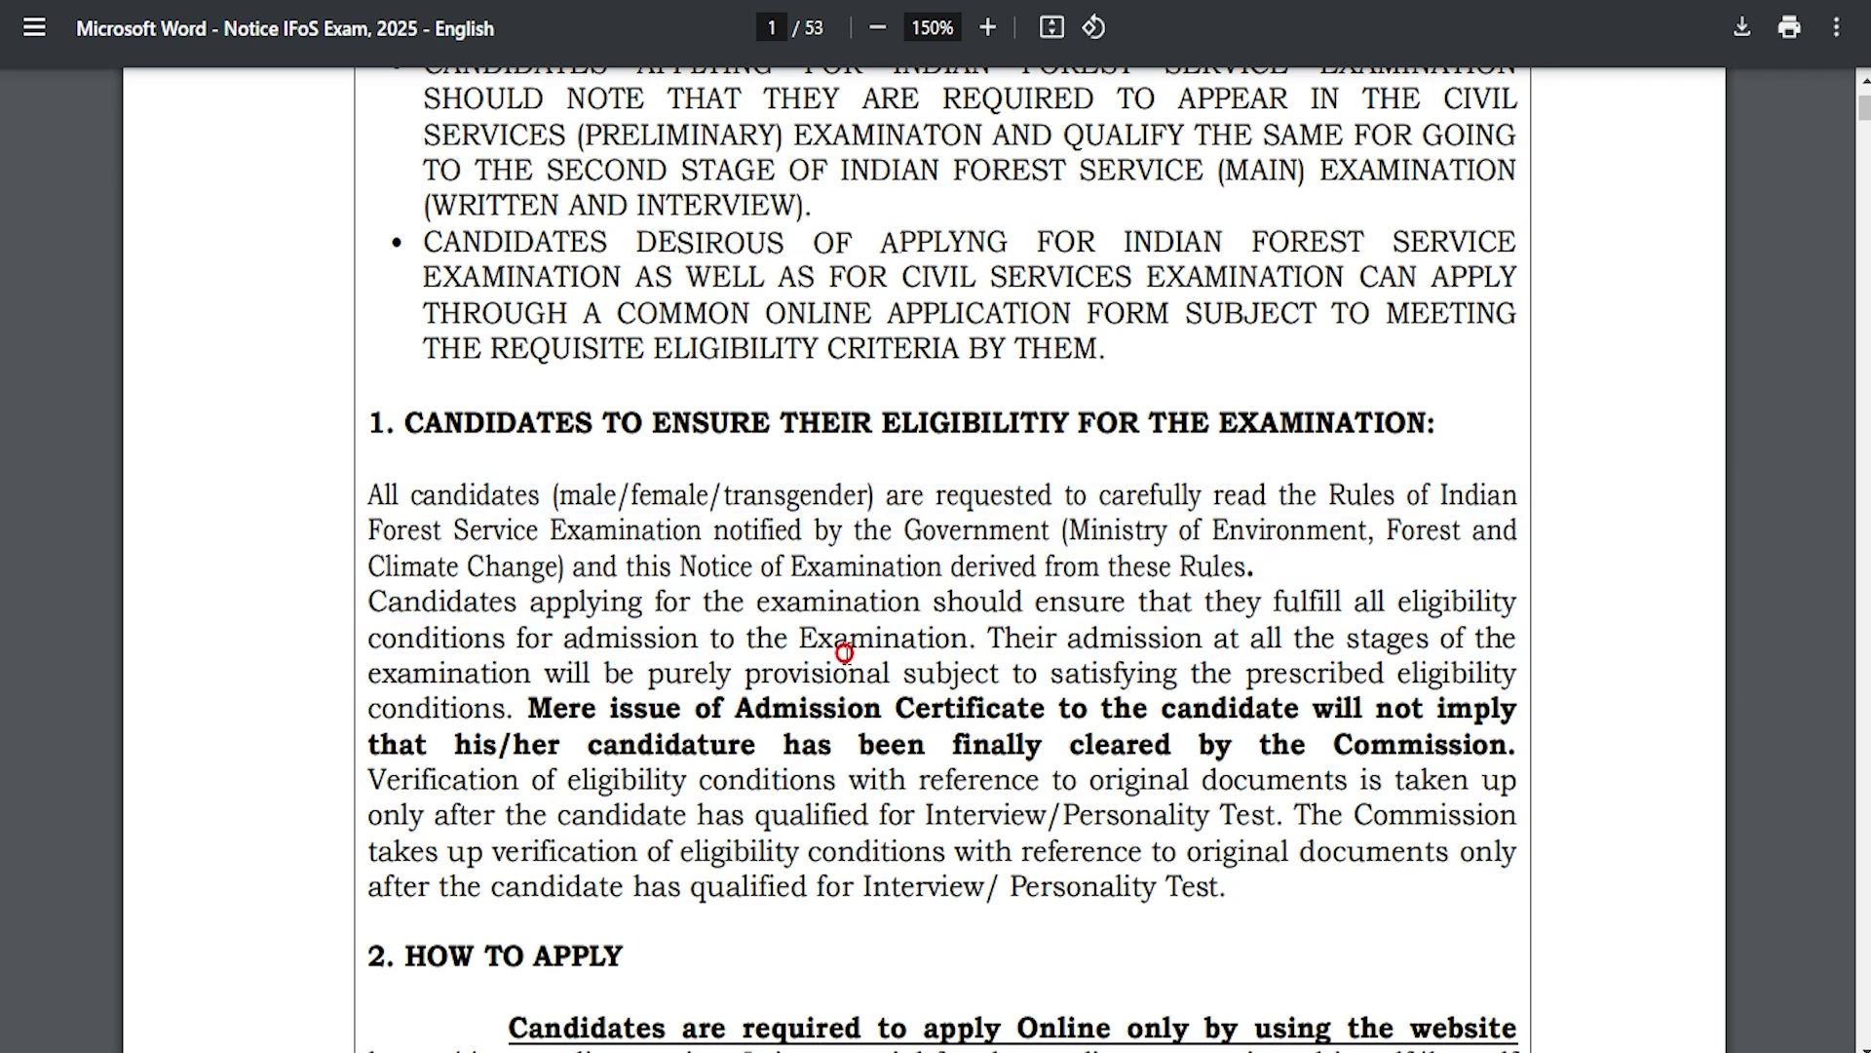
pyautogui.scroll(4, 847, 653)
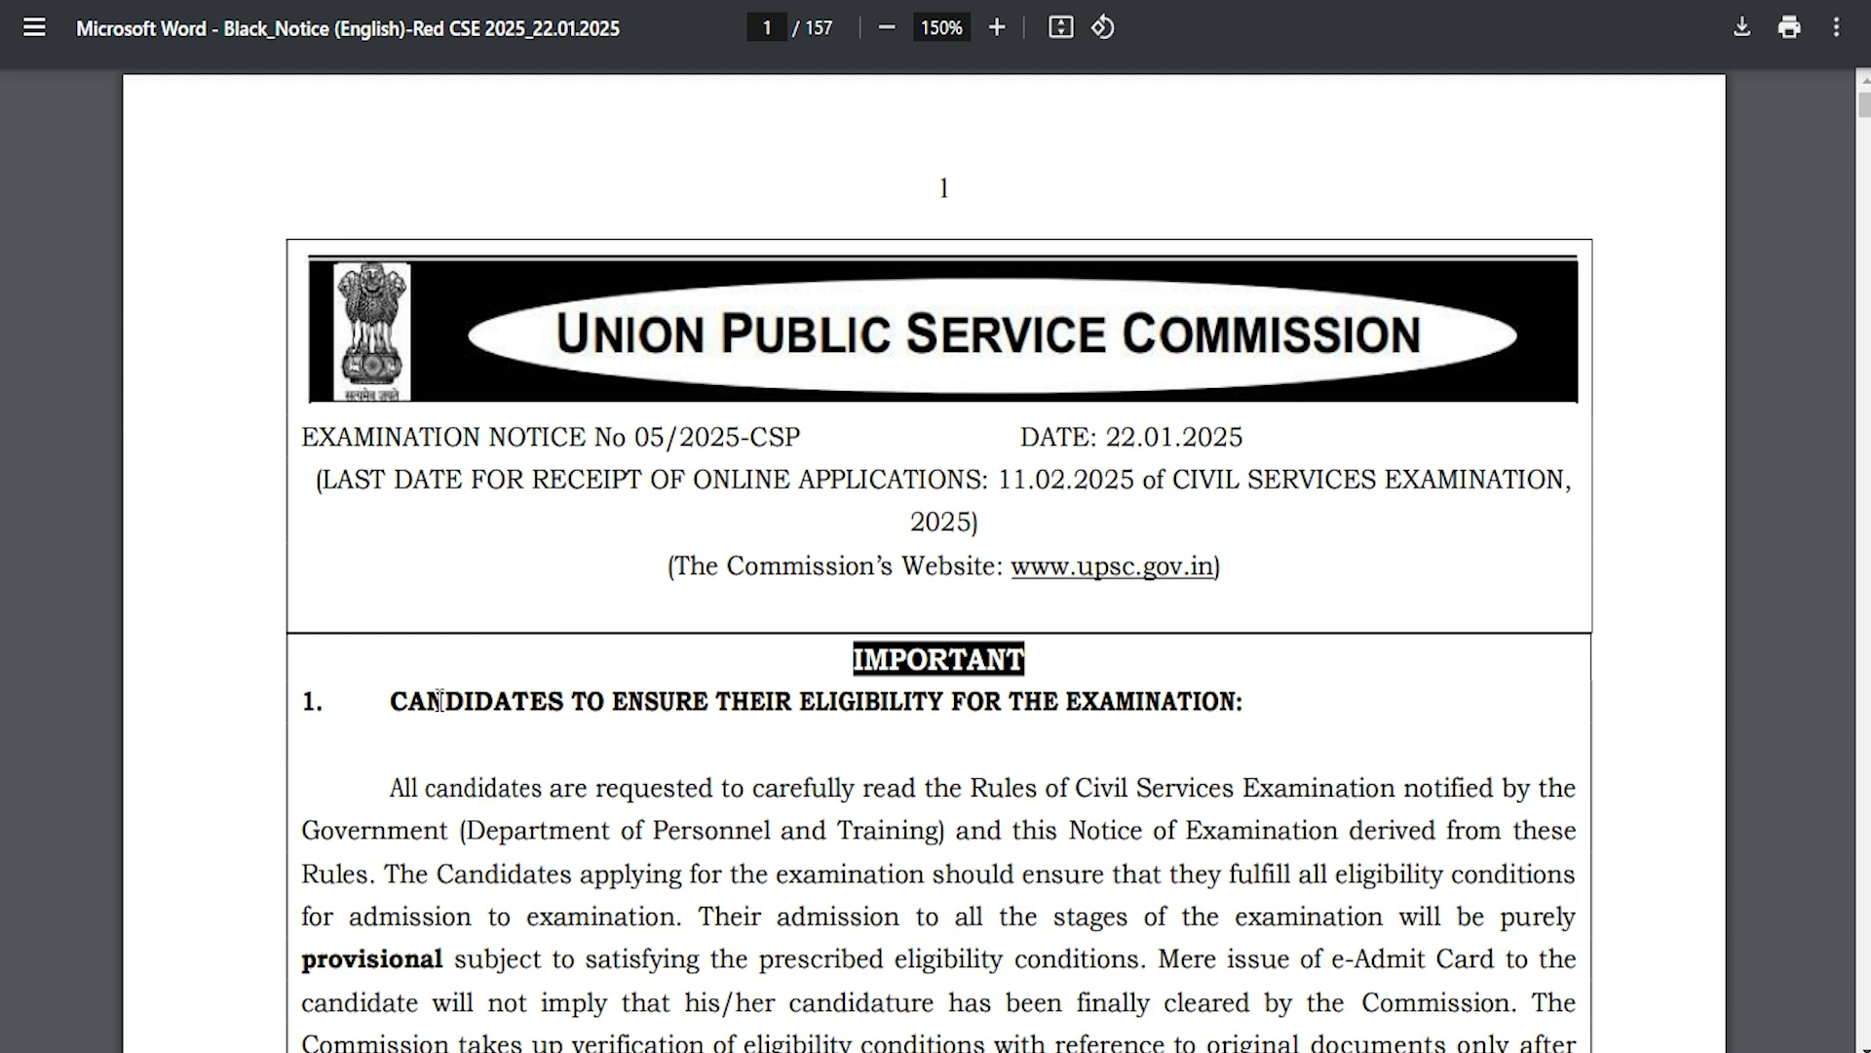
pyautogui.moveTo(439, 700); pyautogui.dragTo(930, 701)
pyautogui.moveTo(565, 780); pyautogui.dragTo(861, 831)
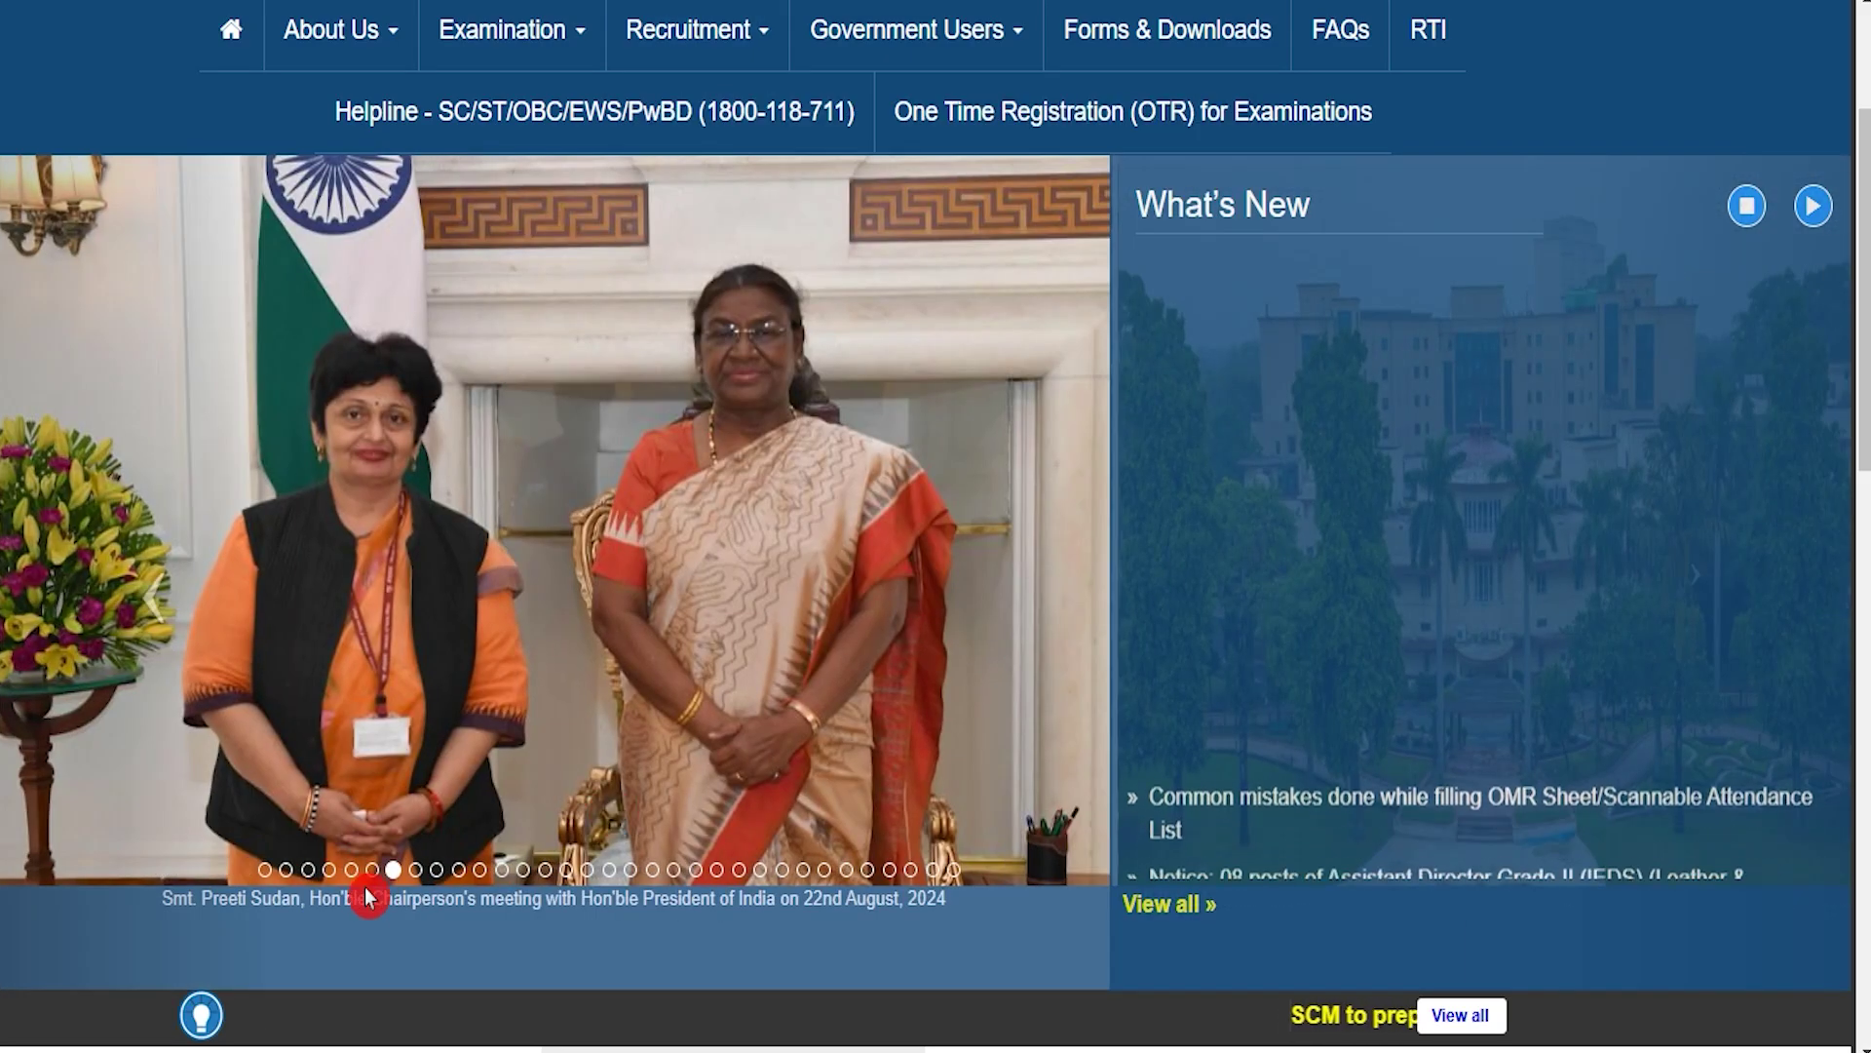
# Step: Step the homepage slideshow from the tree-plantation slide to the final IDAS probationers photo
pyautogui.click(414, 870)
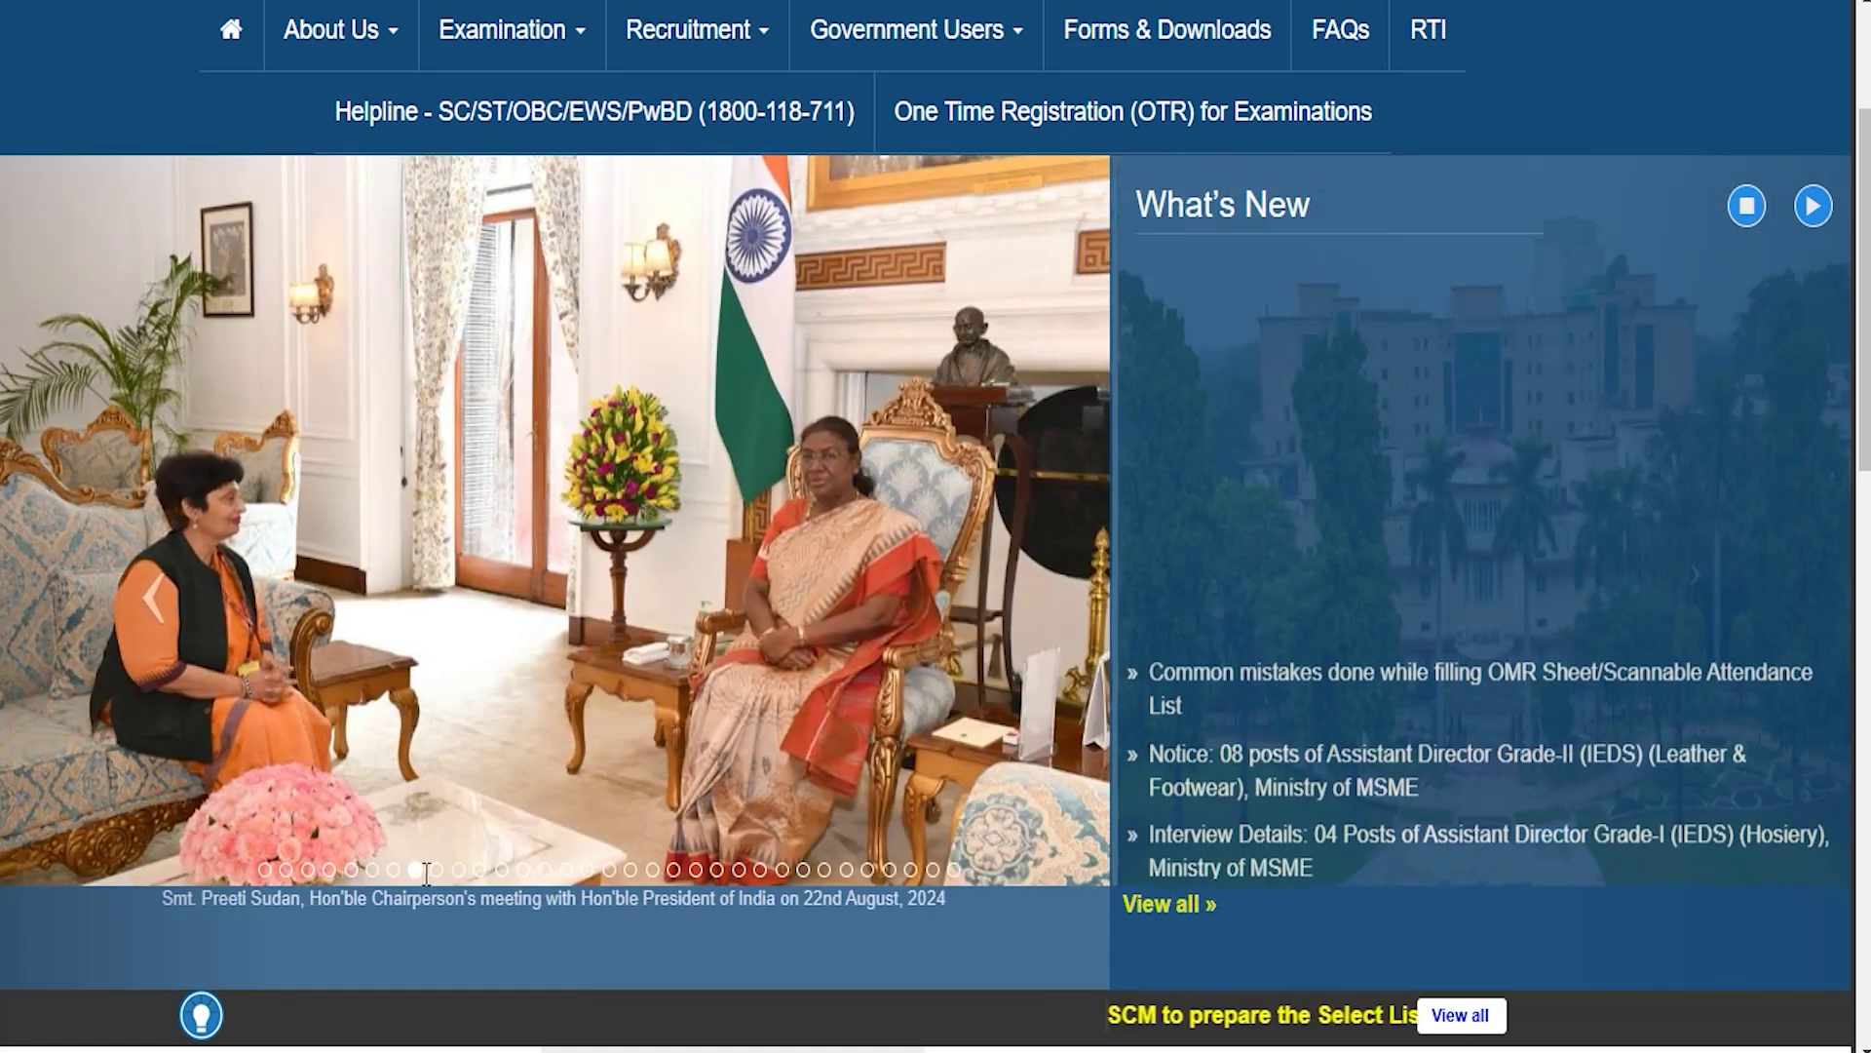
pyautogui.click(436, 870)
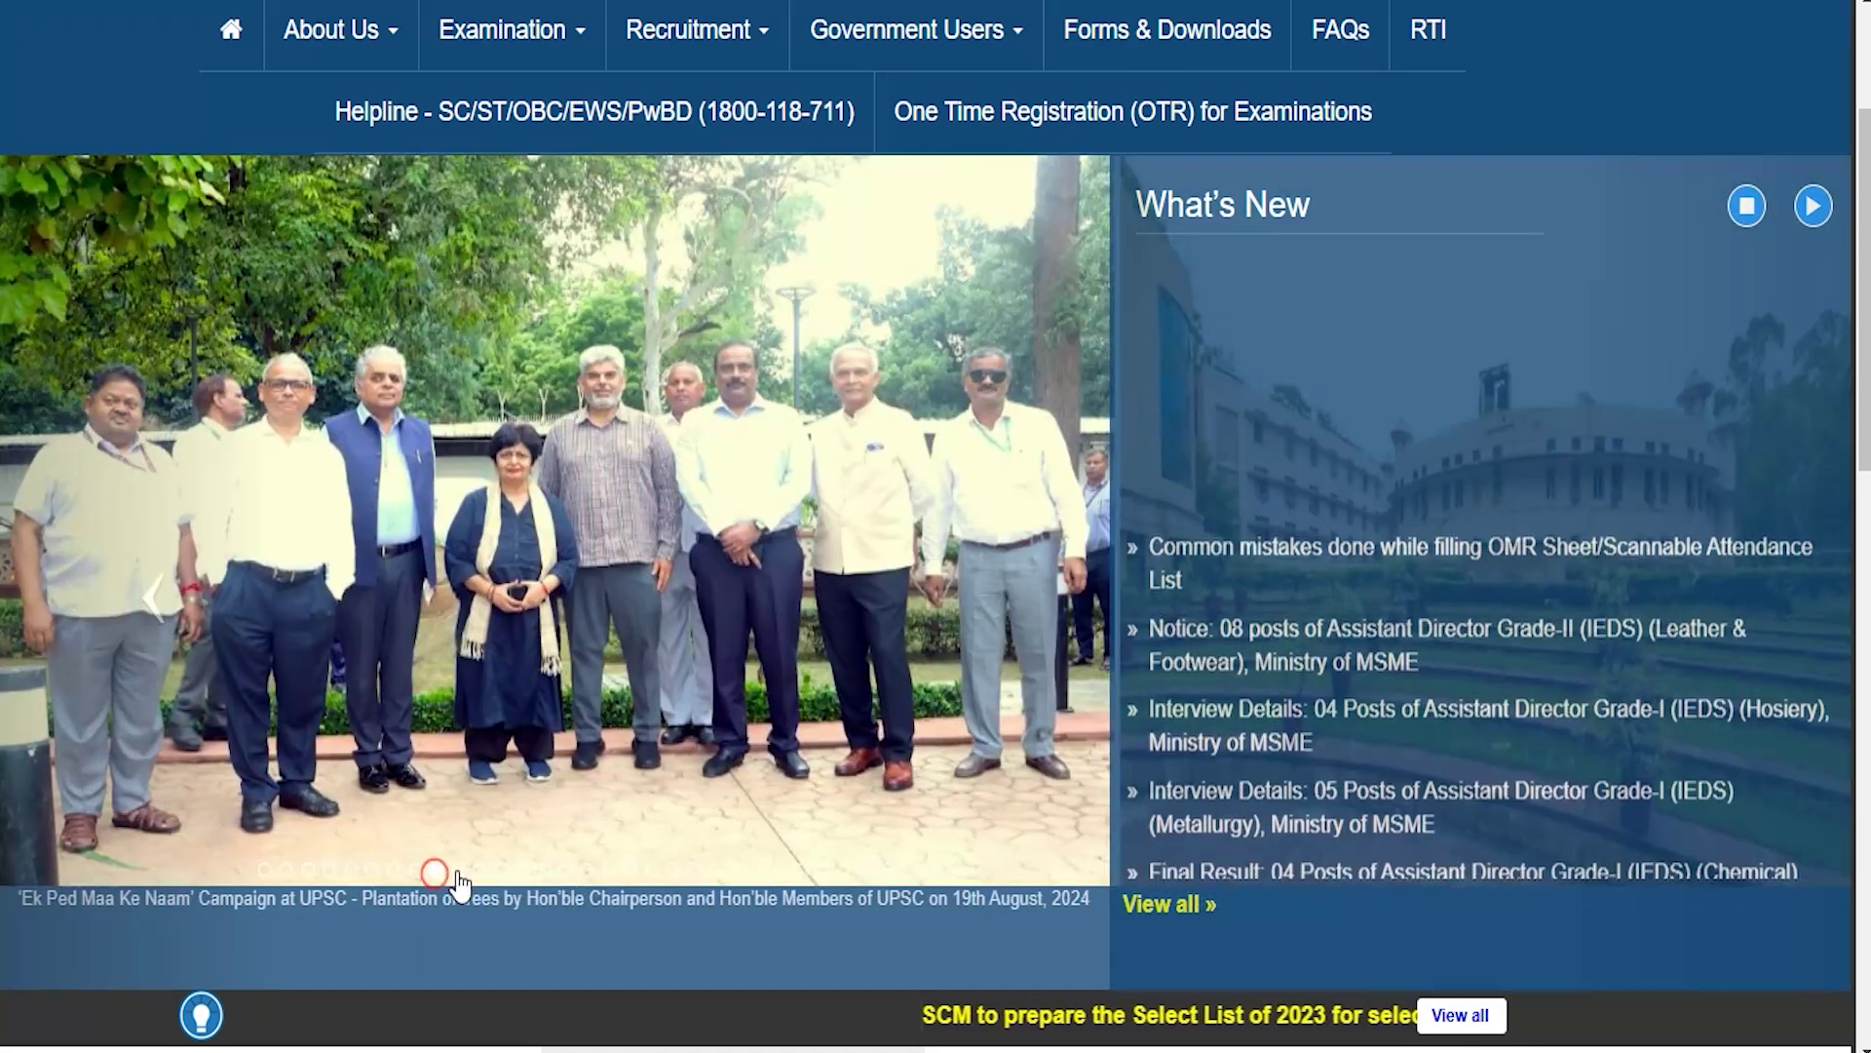
pyautogui.click(458, 871)
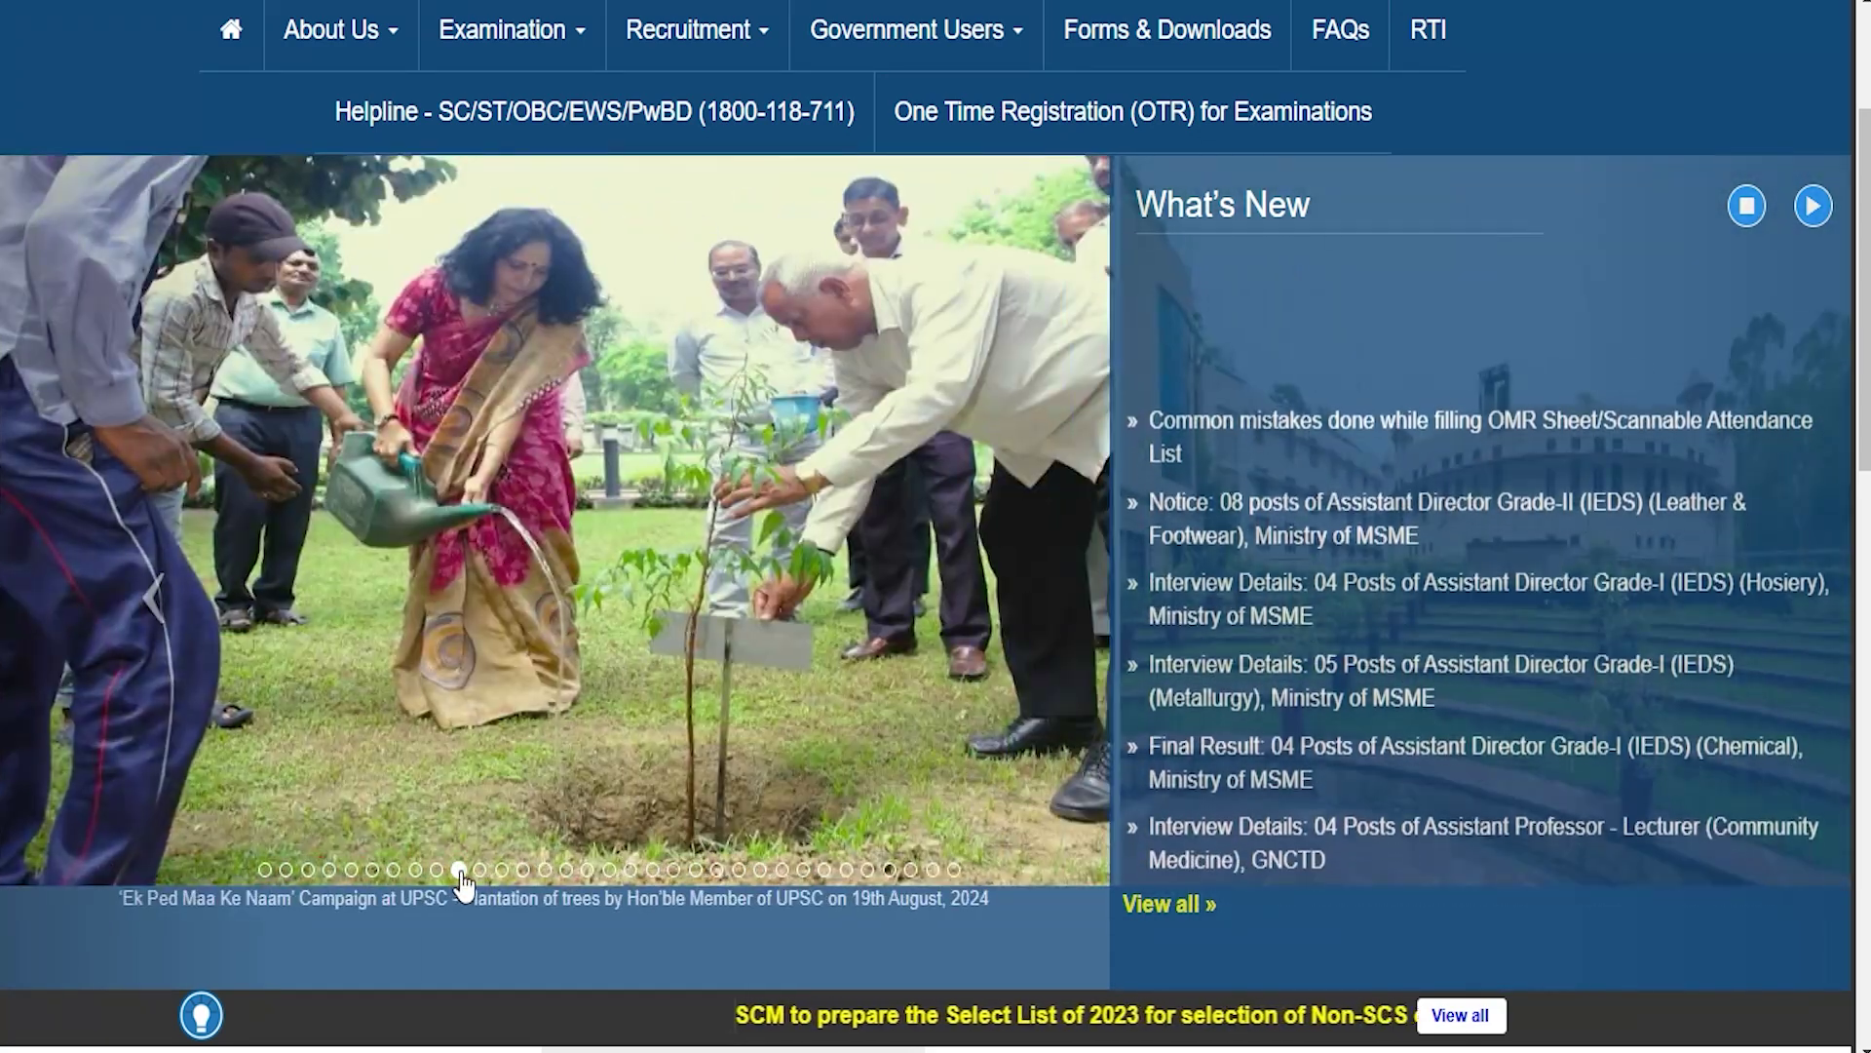
pyautogui.click(478, 870)
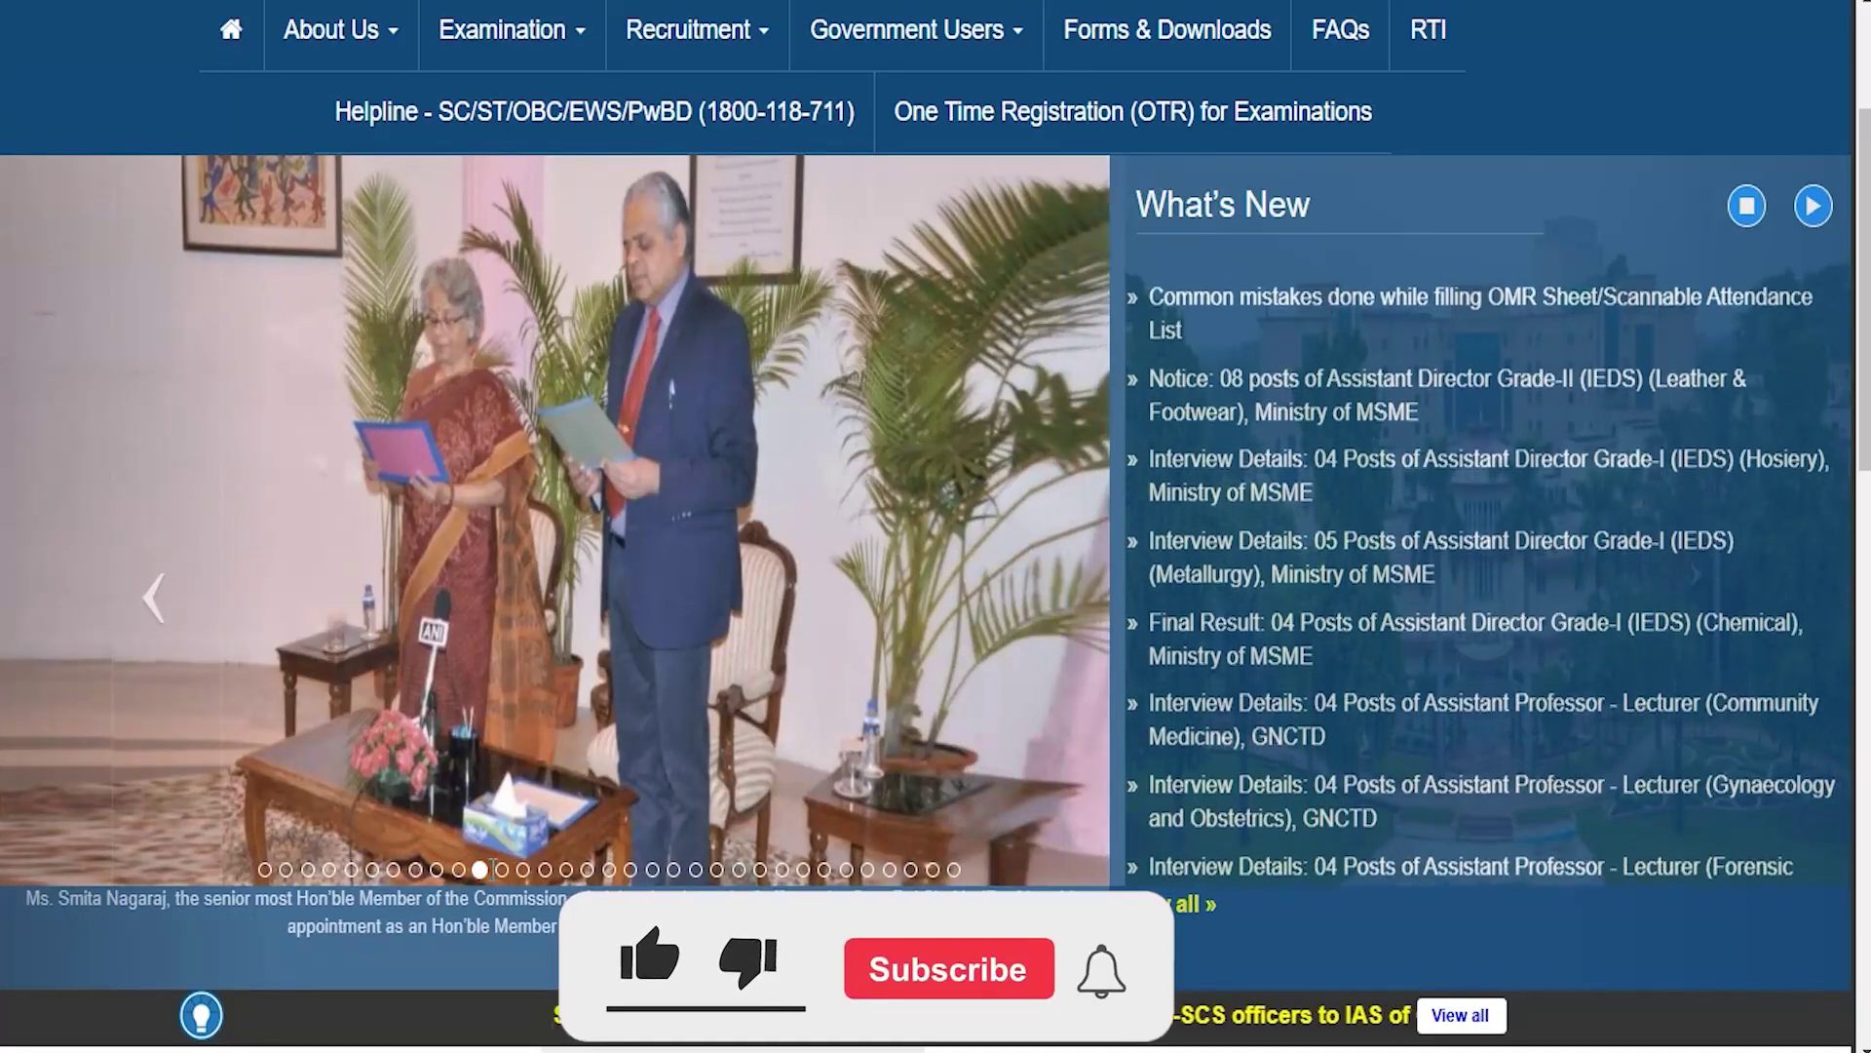
pyautogui.click(501, 870)
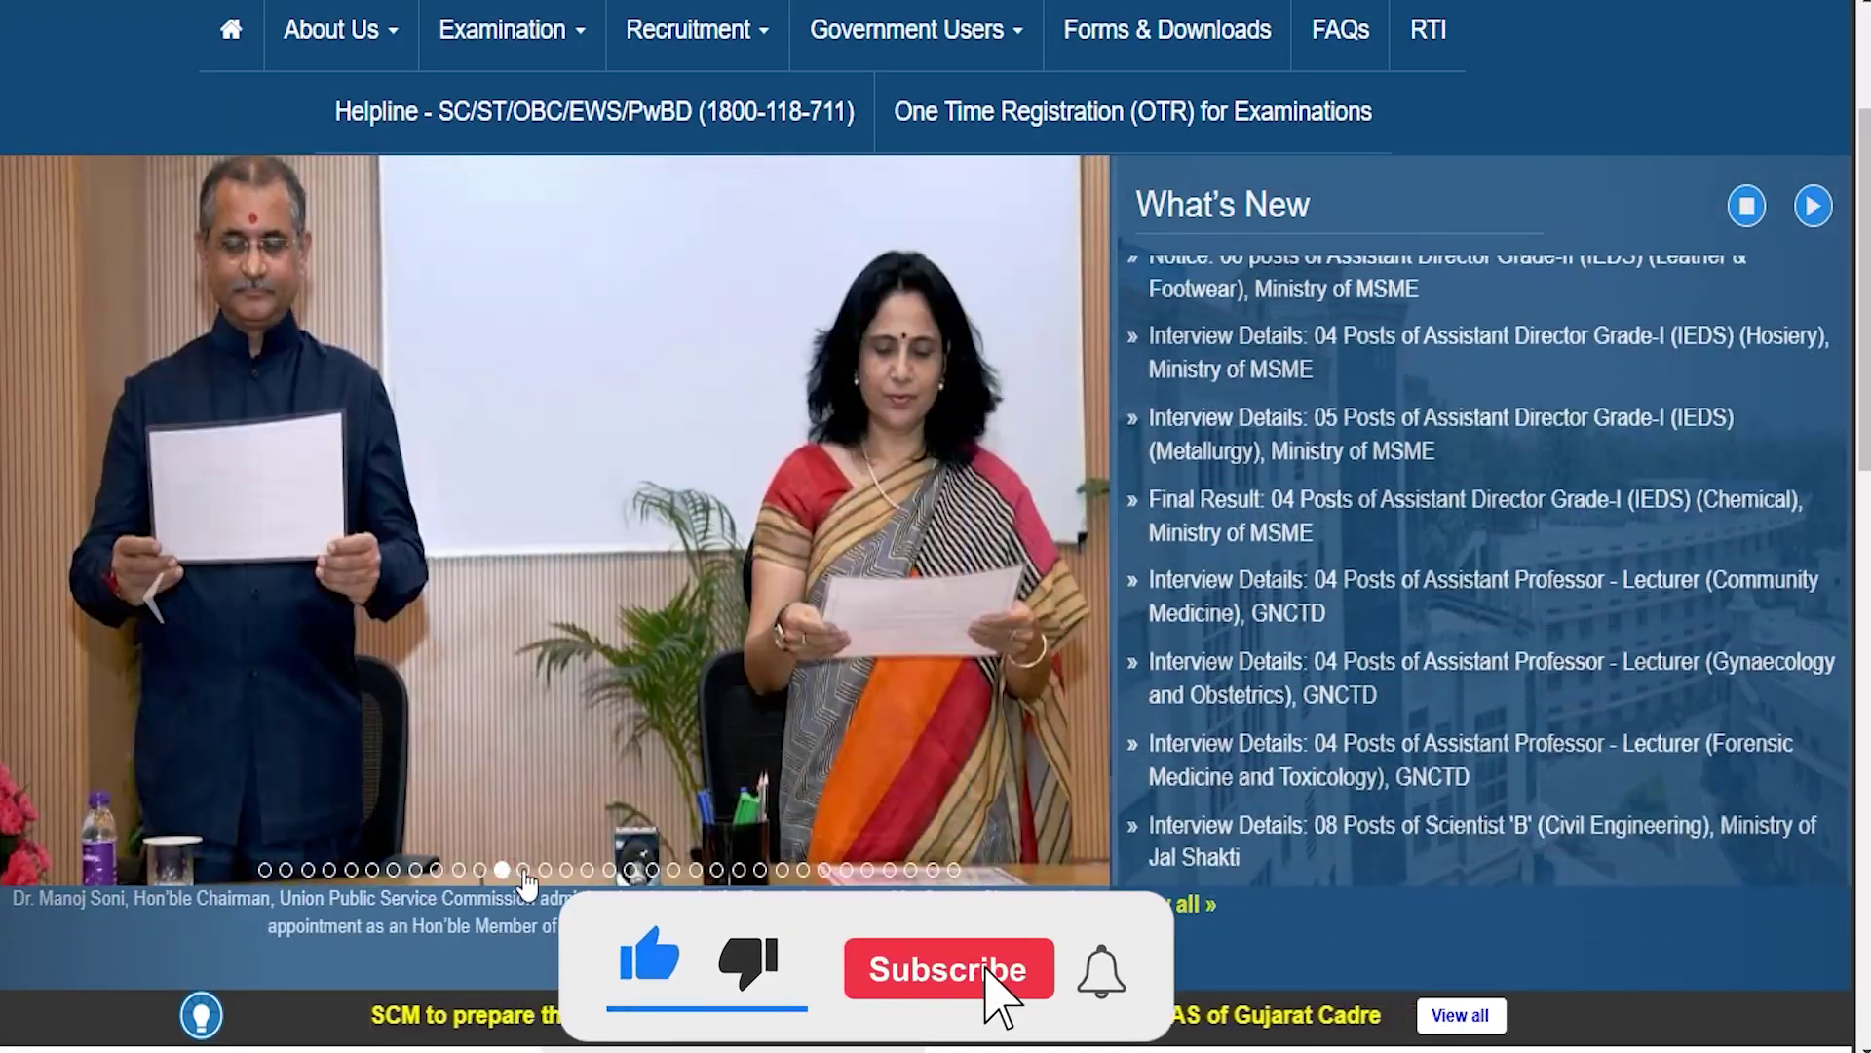
pyautogui.click(524, 870)
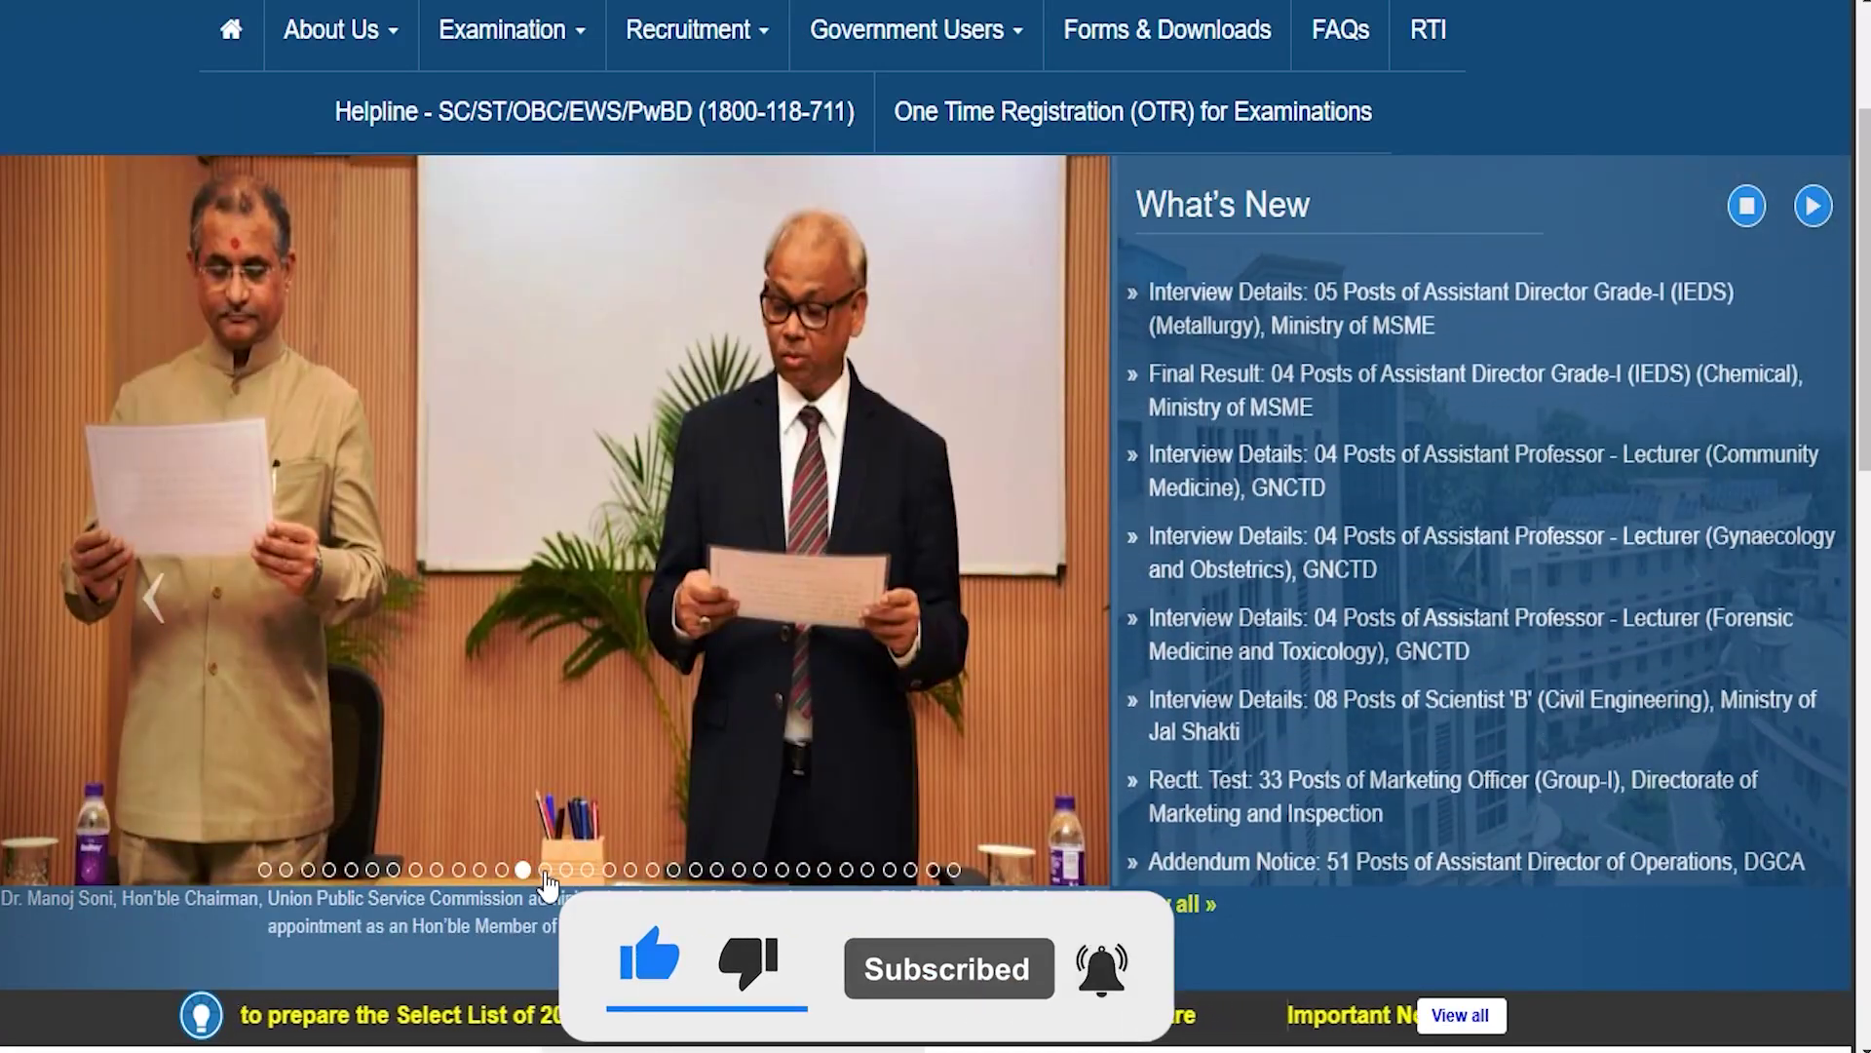
pyautogui.click(545, 872)
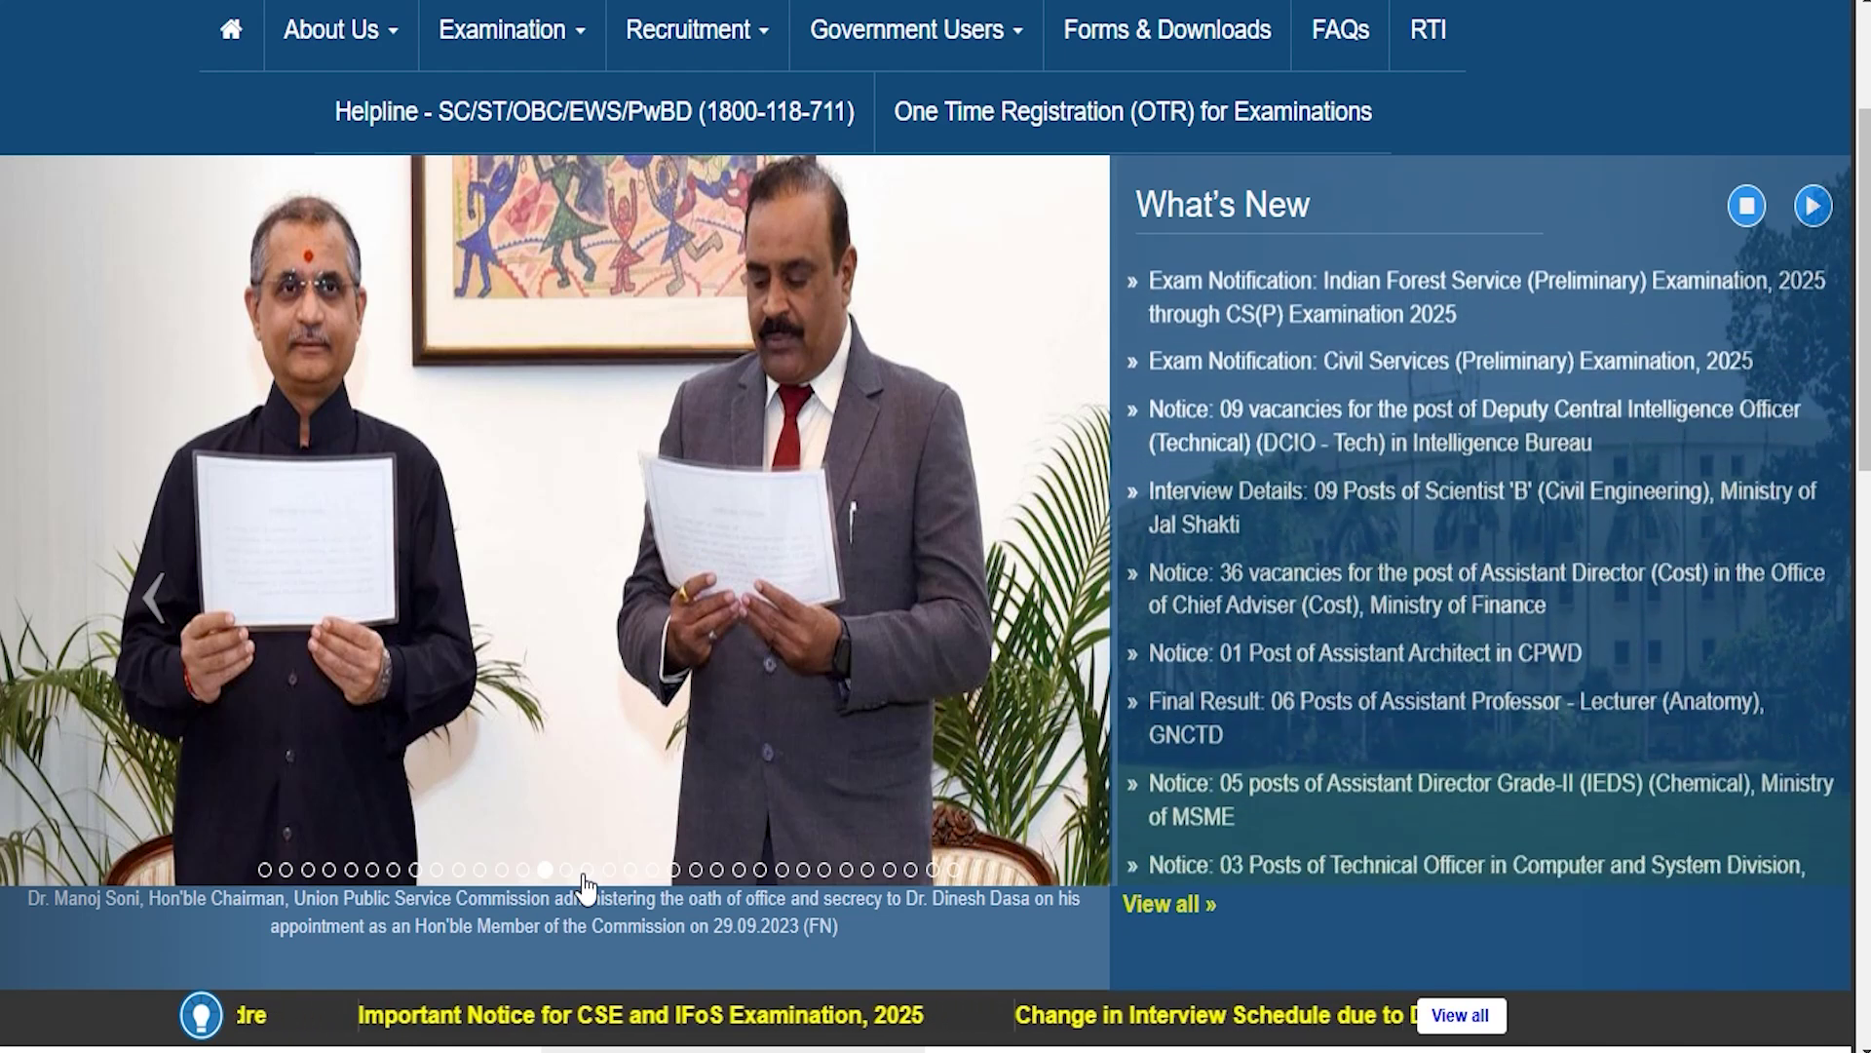
pyautogui.click(588, 869)
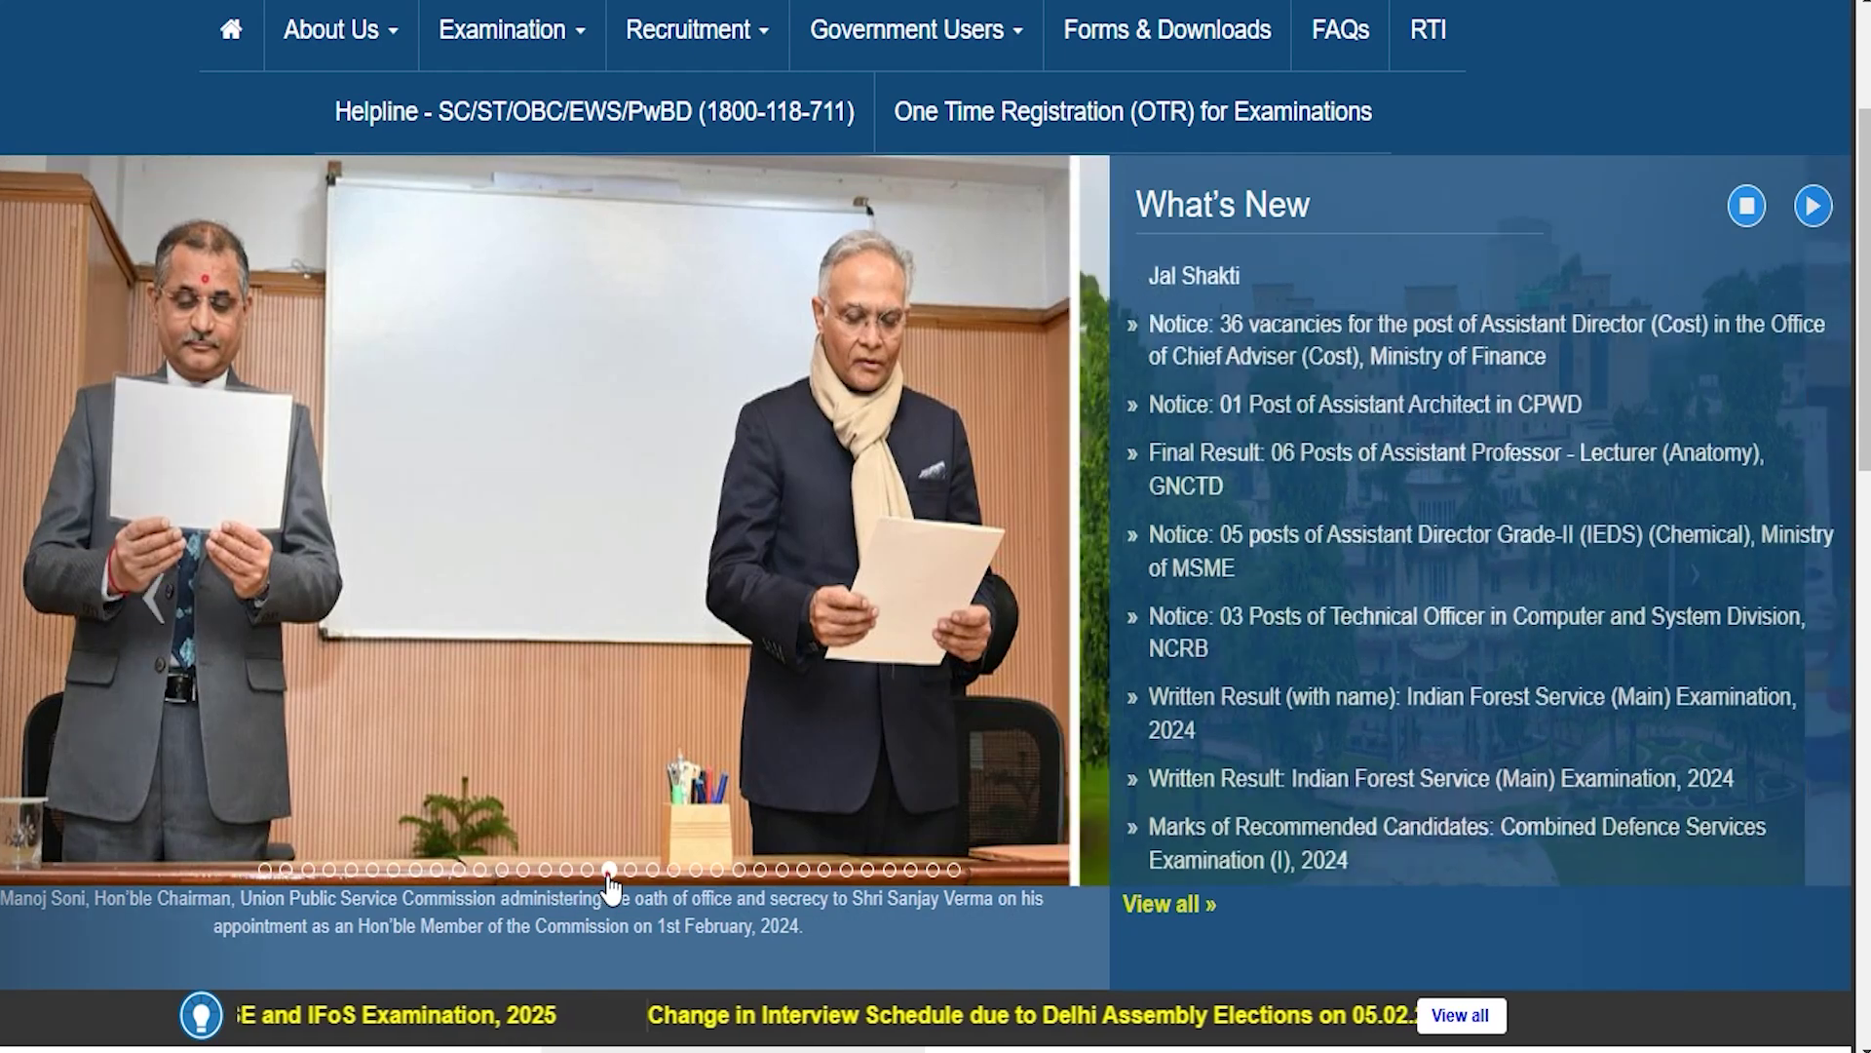
pyautogui.click(608, 870)
pyautogui.click(629, 872)
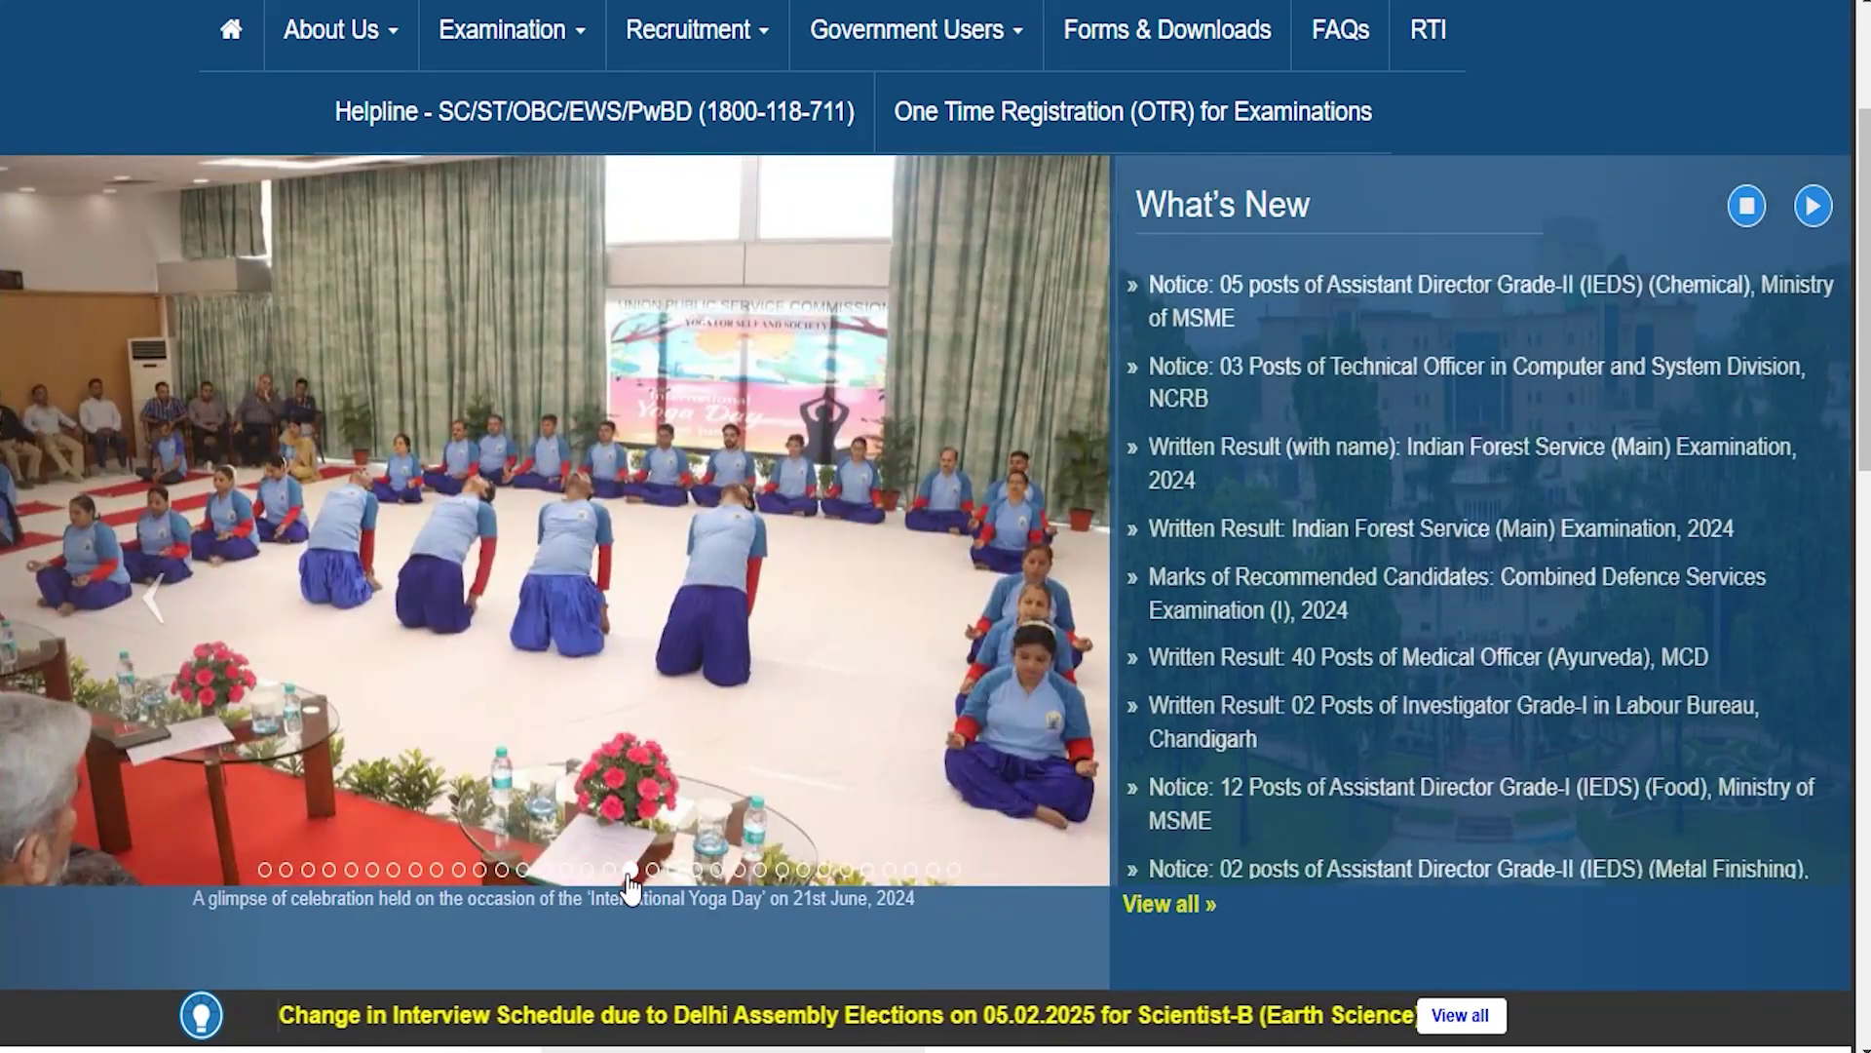
pyautogui.click(652, 870)
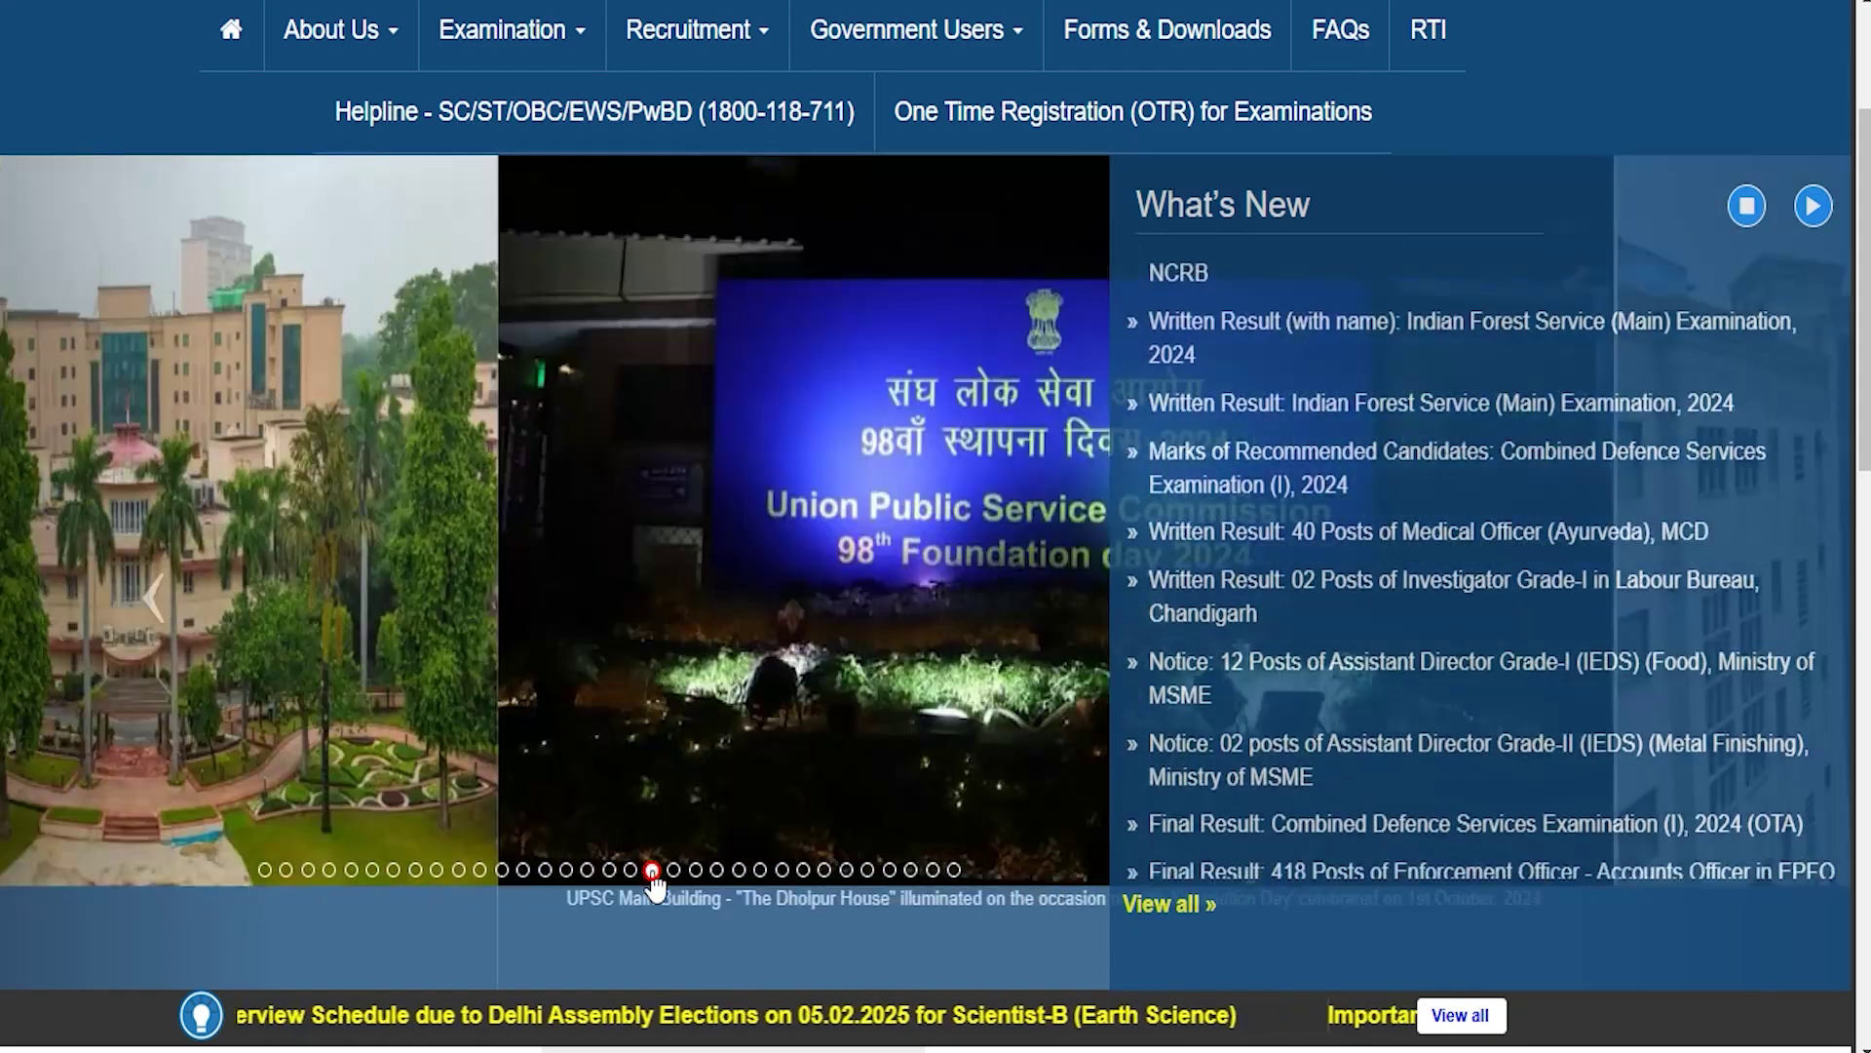
pyautogui.click(673, 871)
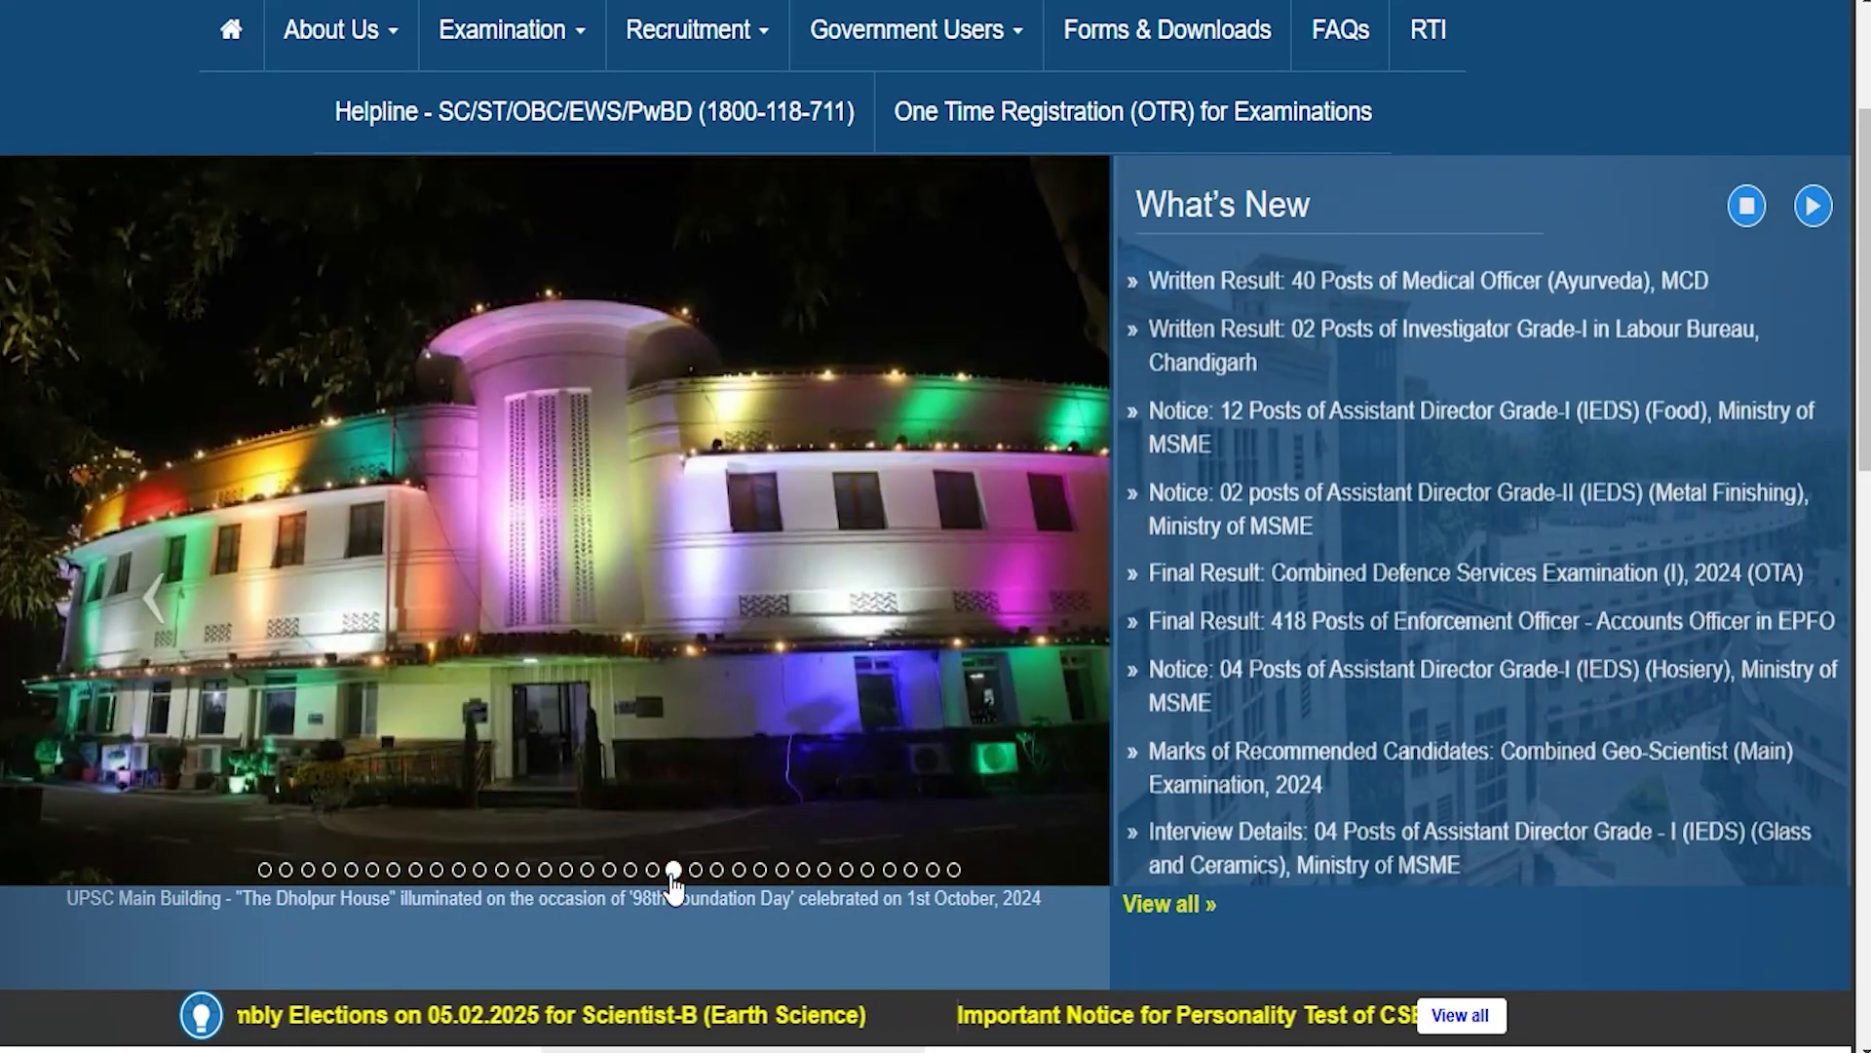
pyautogui.click(695, 871)
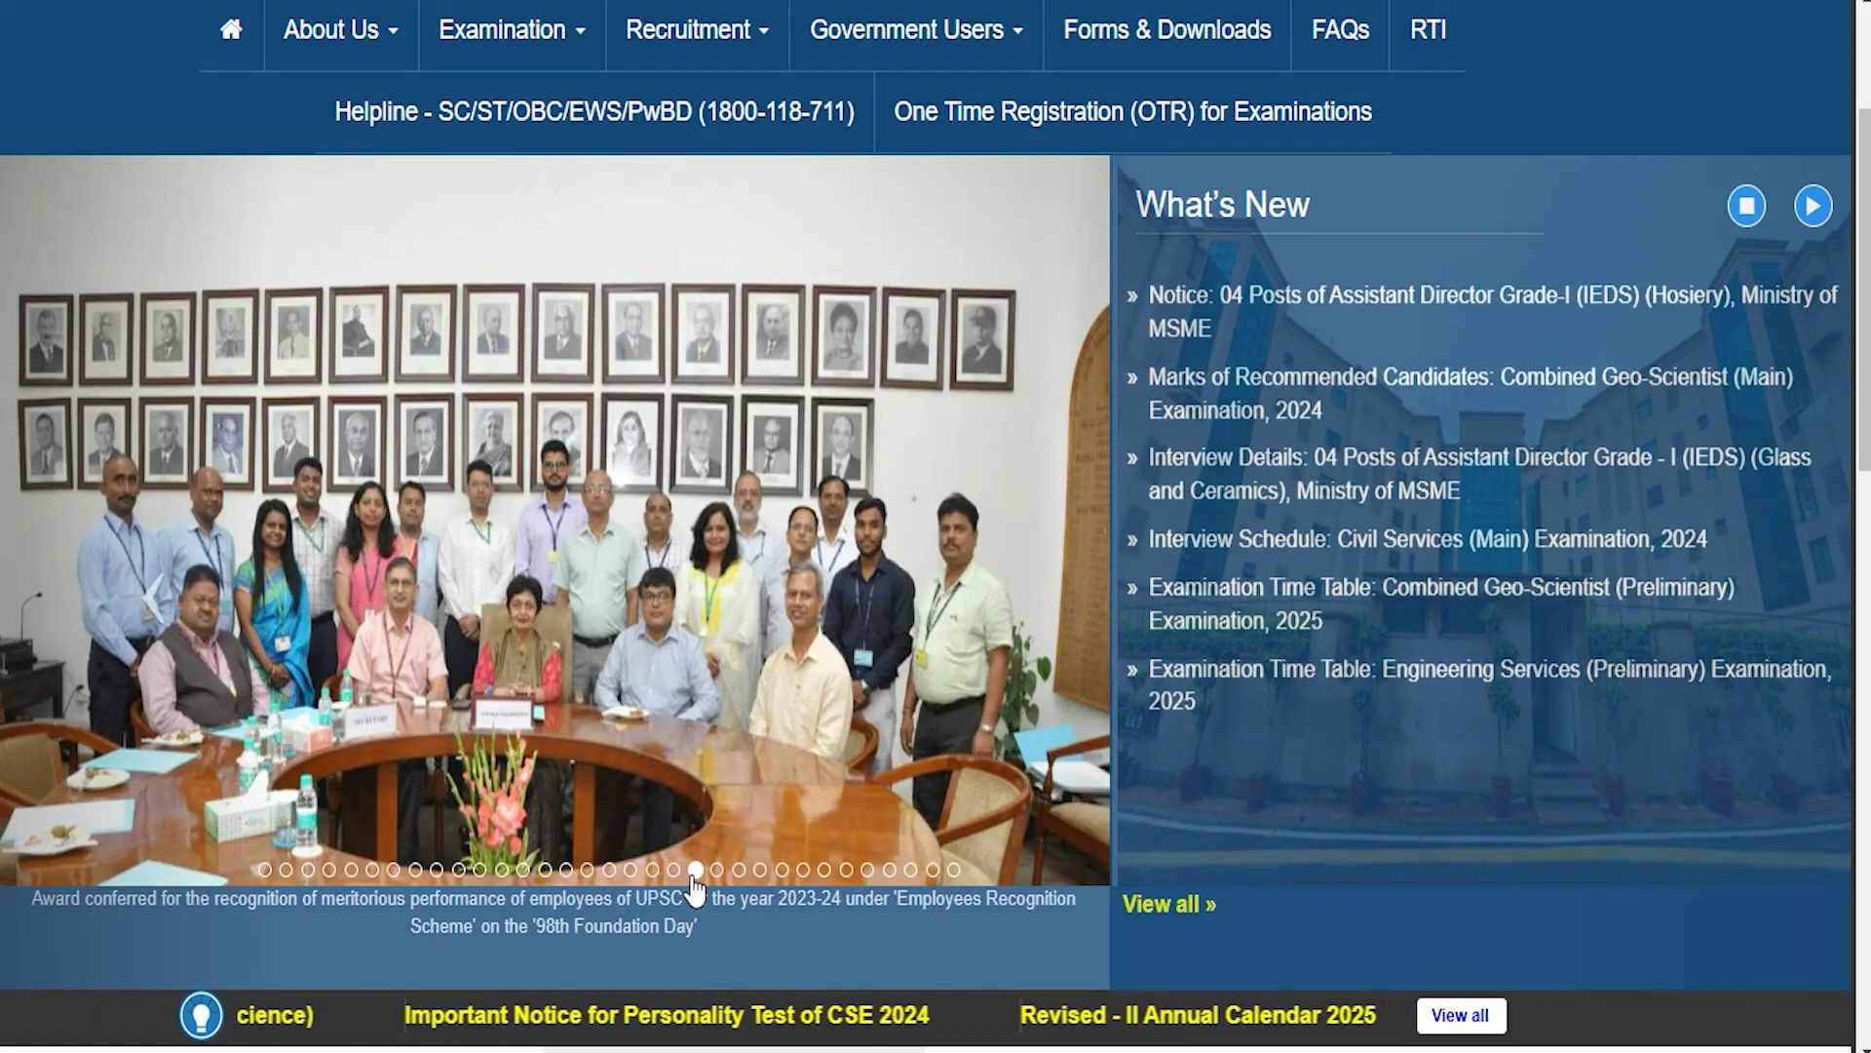
pyautogui.click(716, 871)
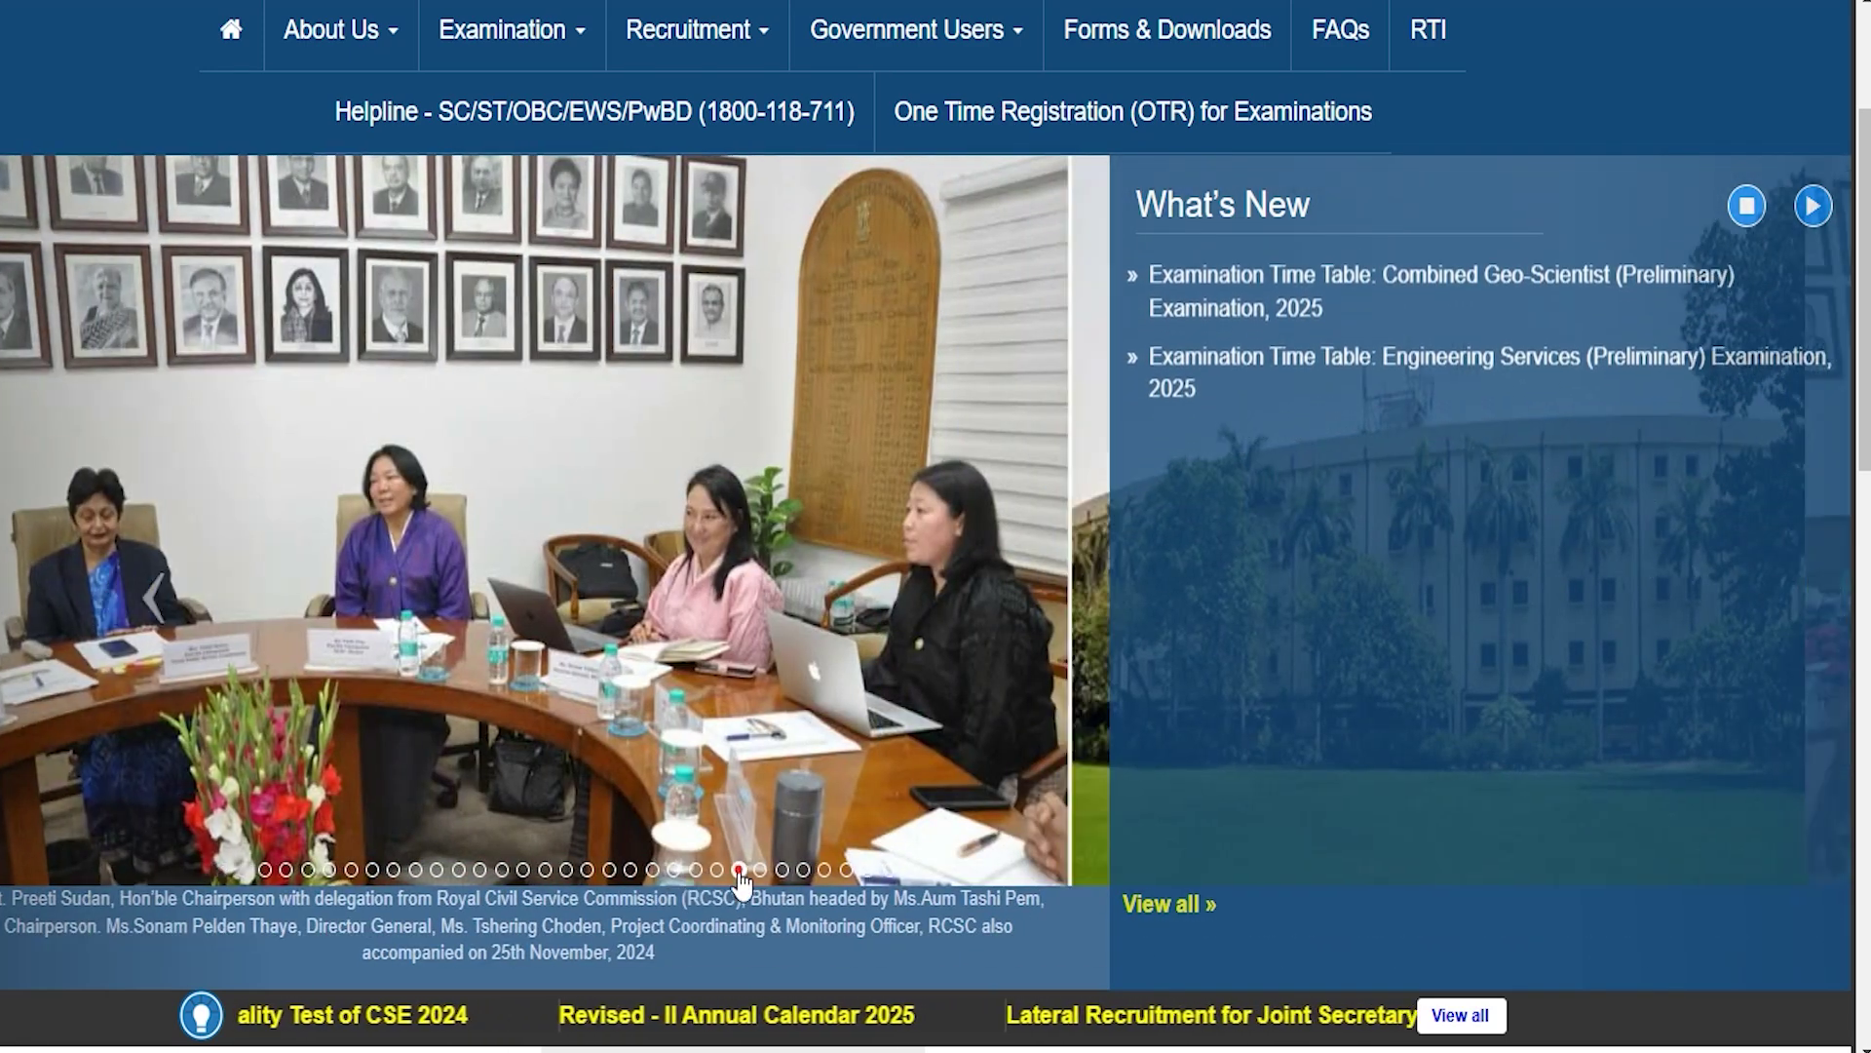
pyautogui.click(782, 871)
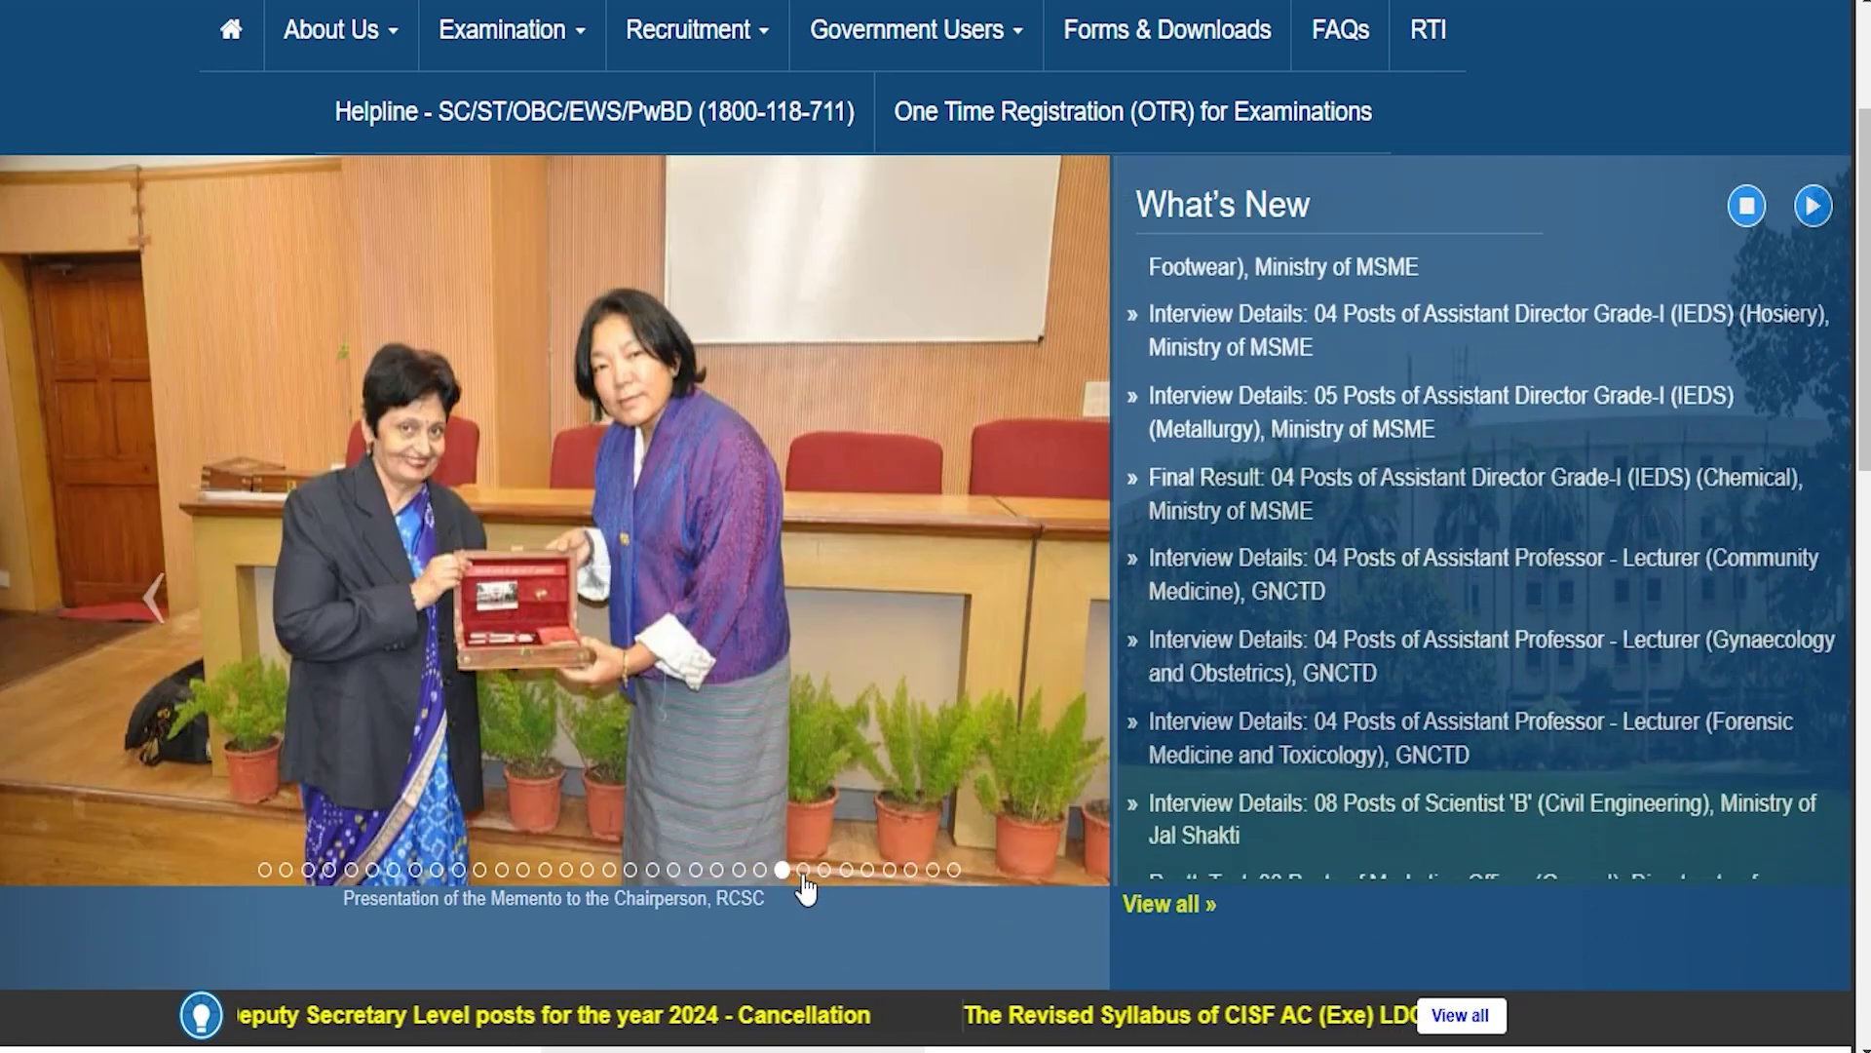
pyautogui.click(803, 874)
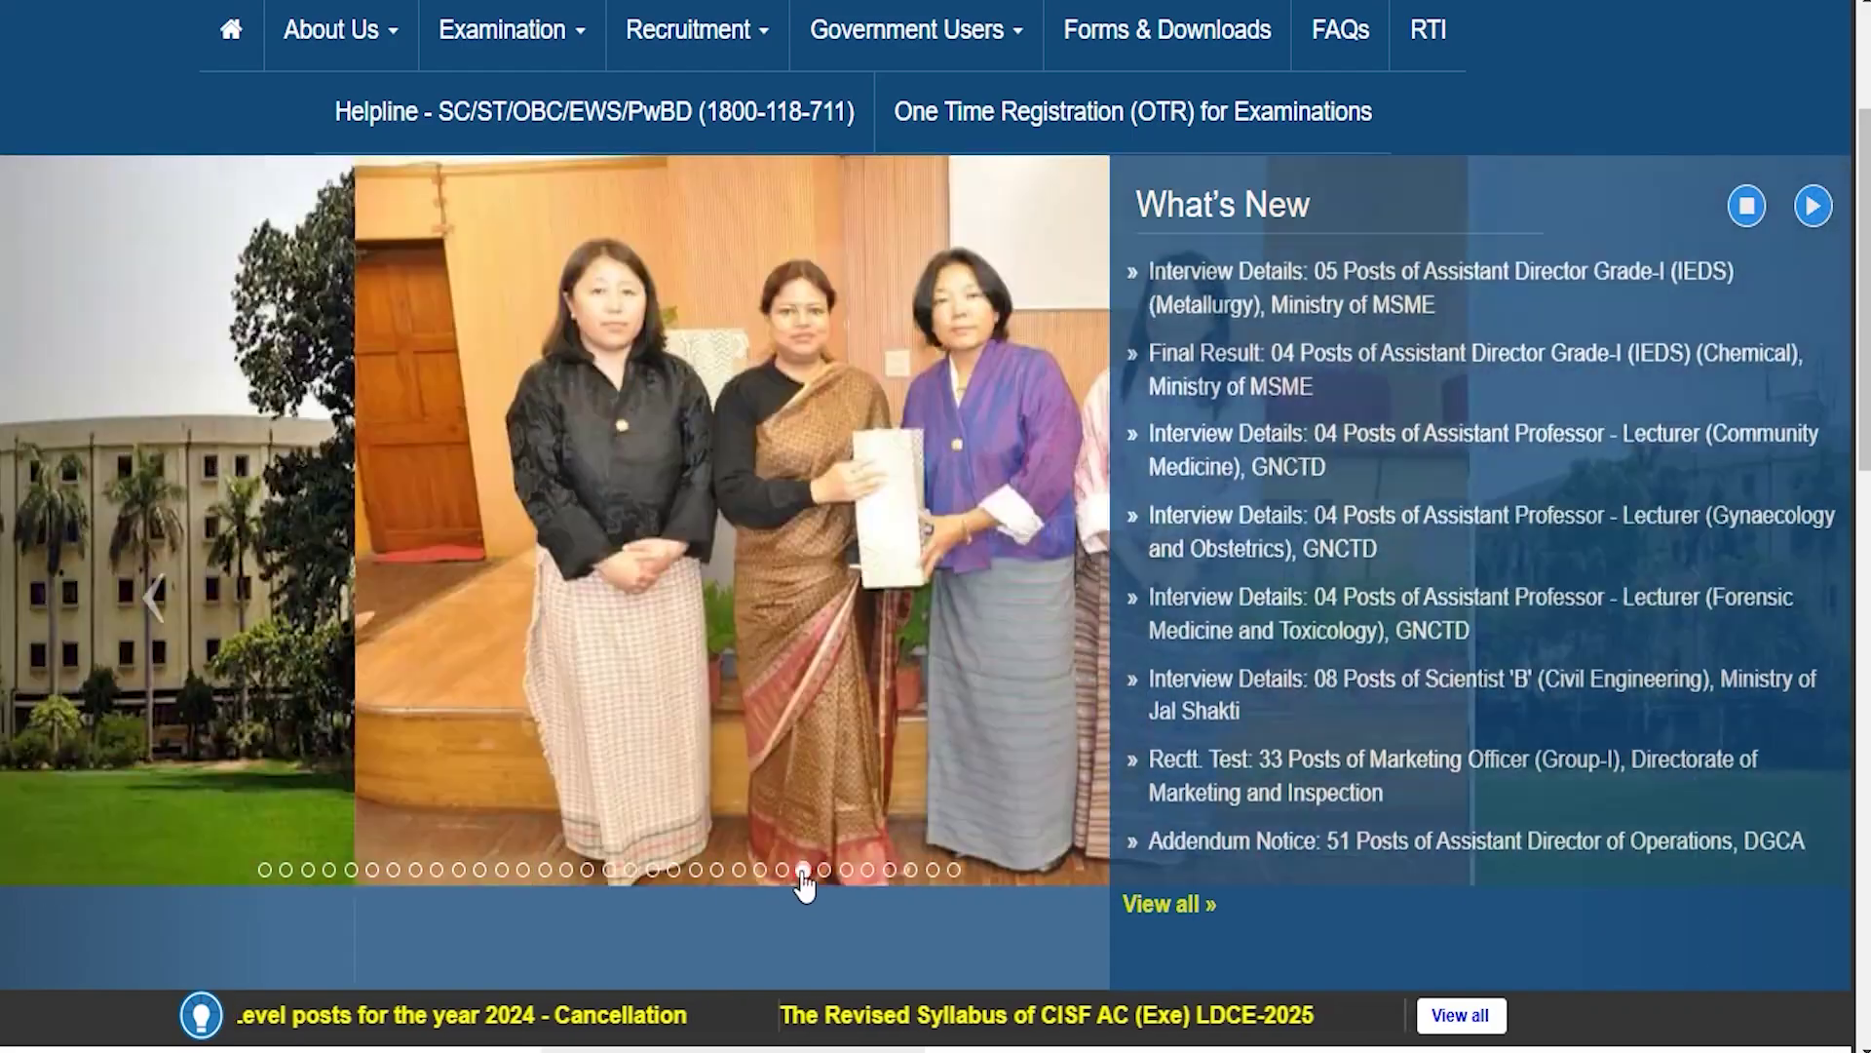
pyautogui.click(825, 872)
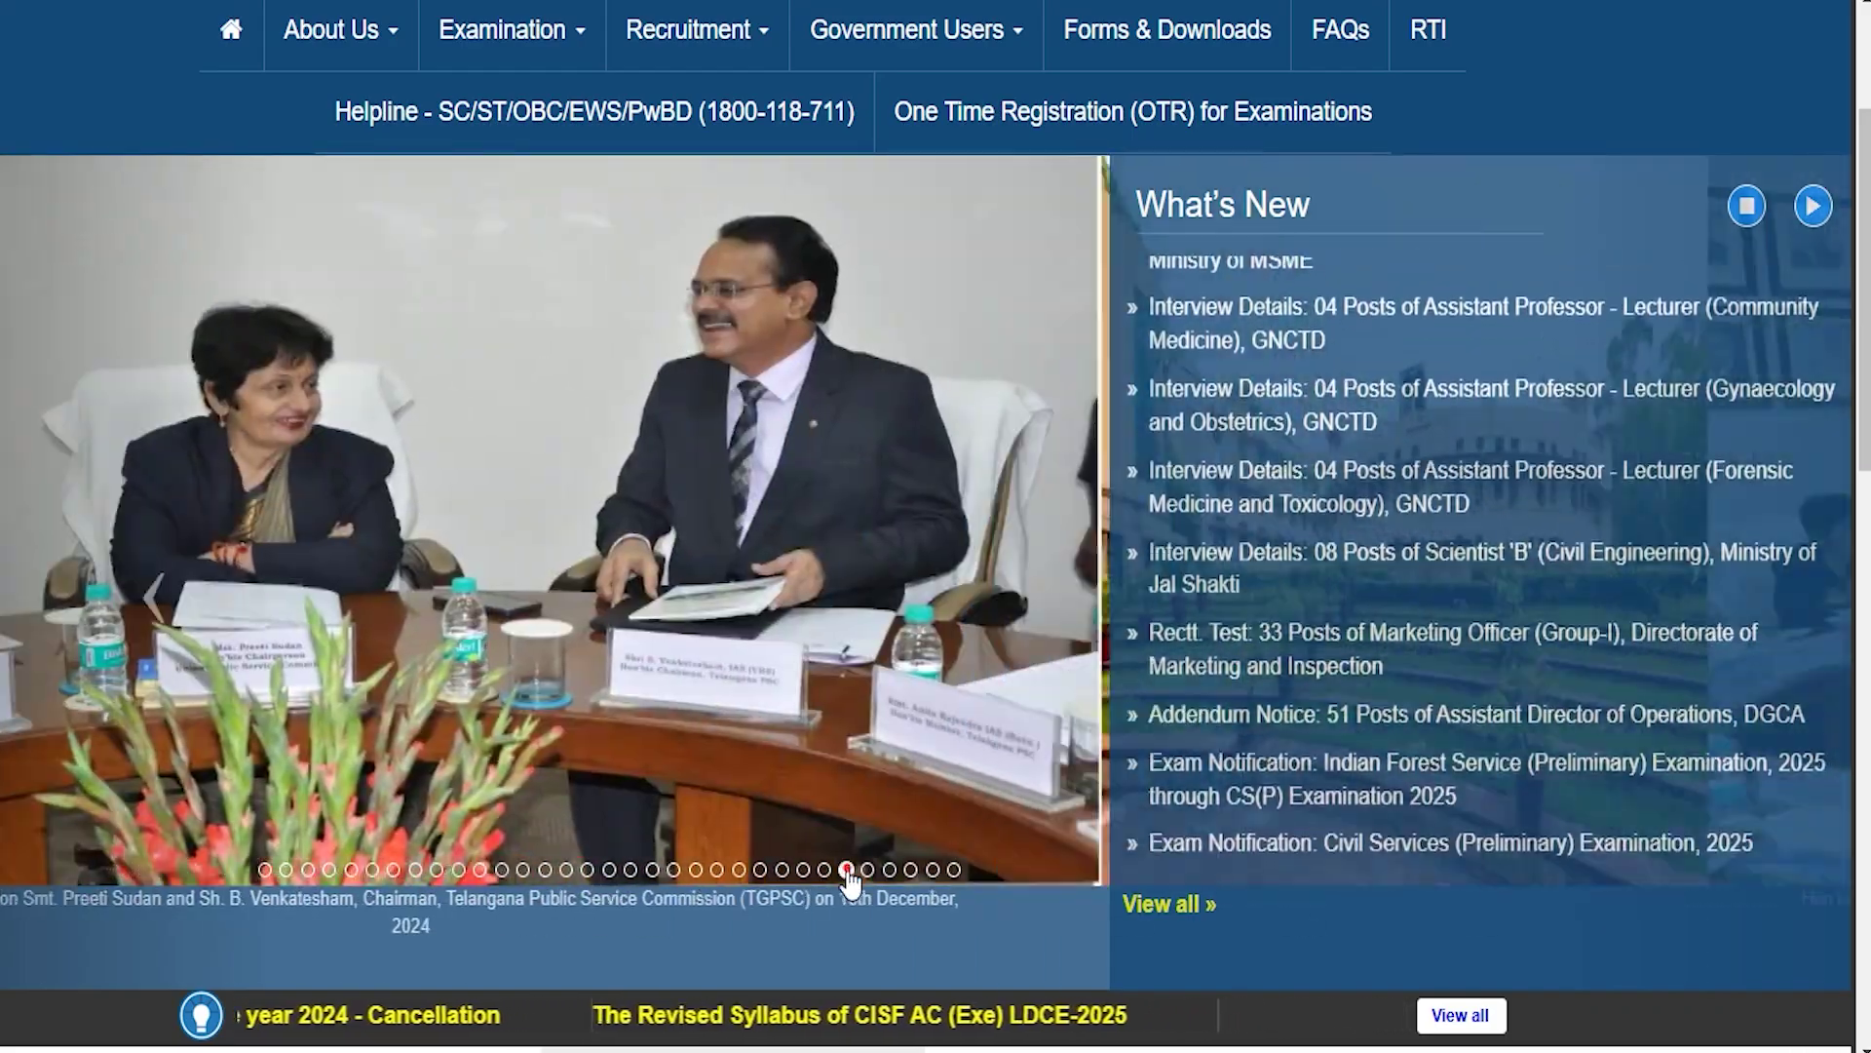
pyautogui.click(847, 871)
pyautogui.click(868, 872)
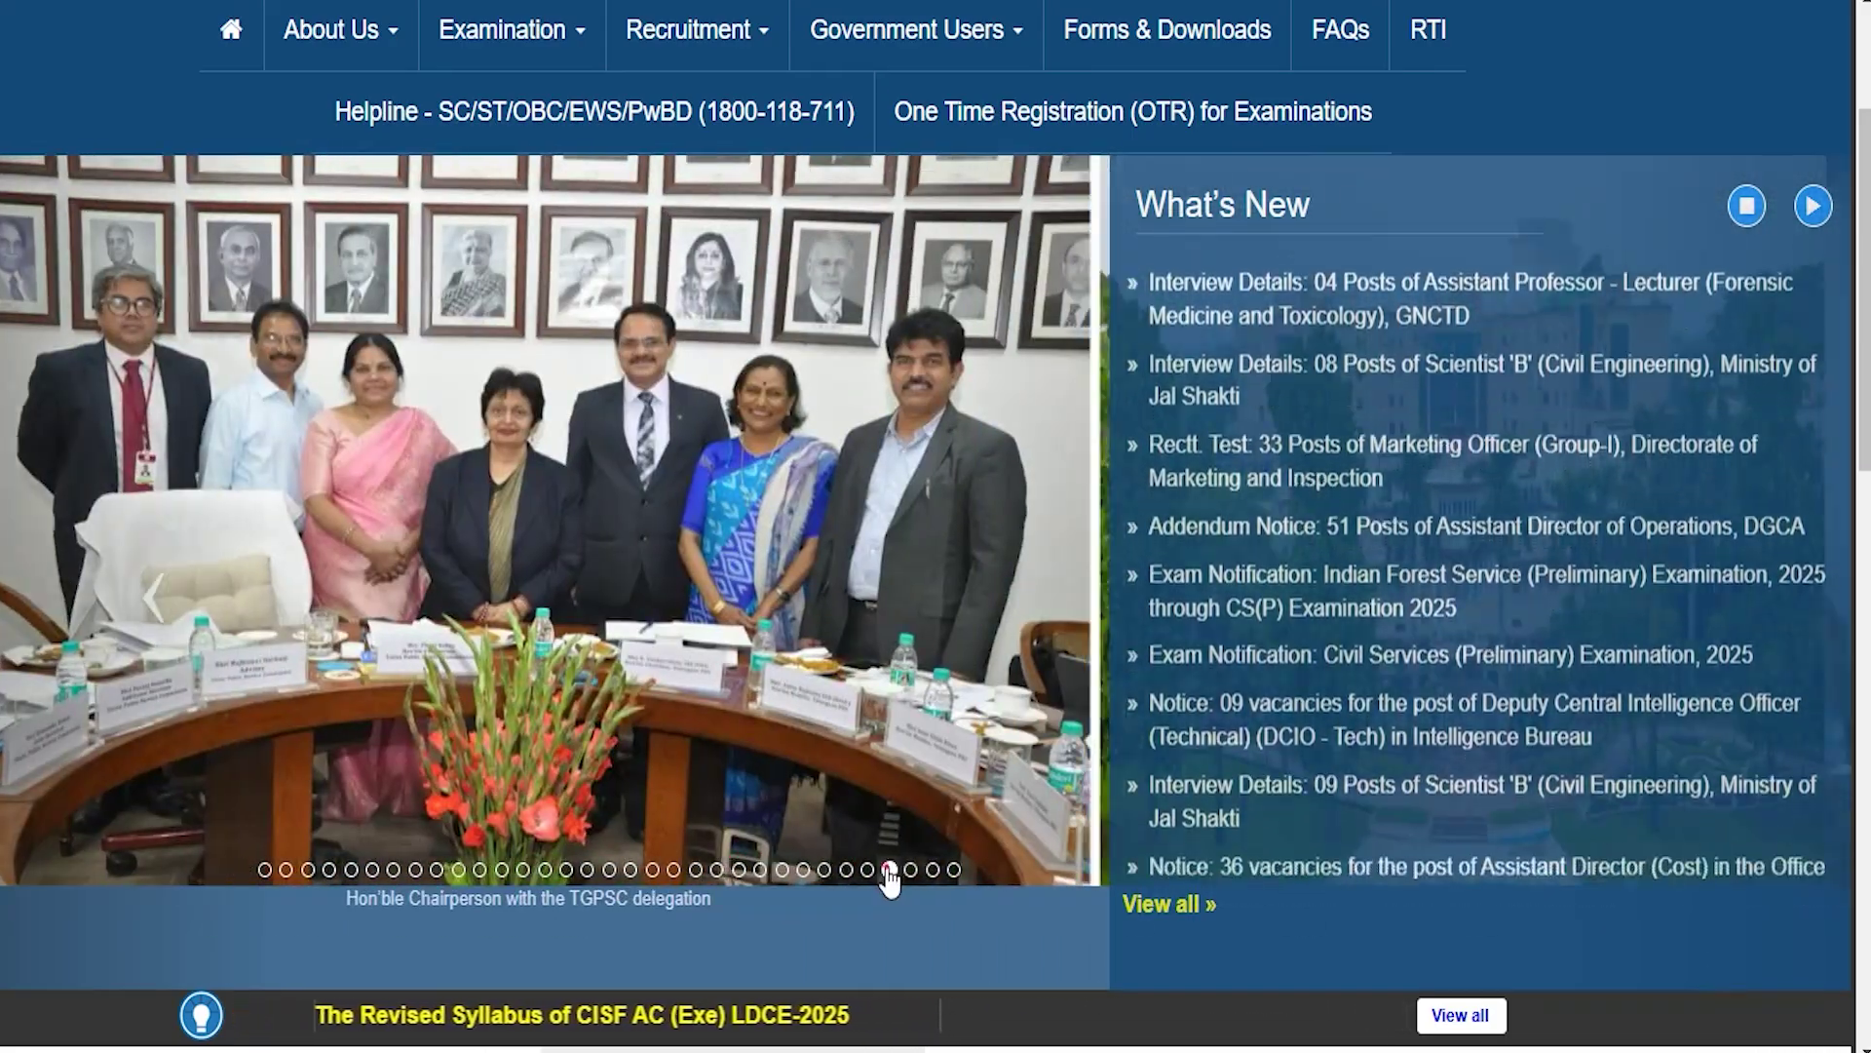
pyautogui.click(888, 872)
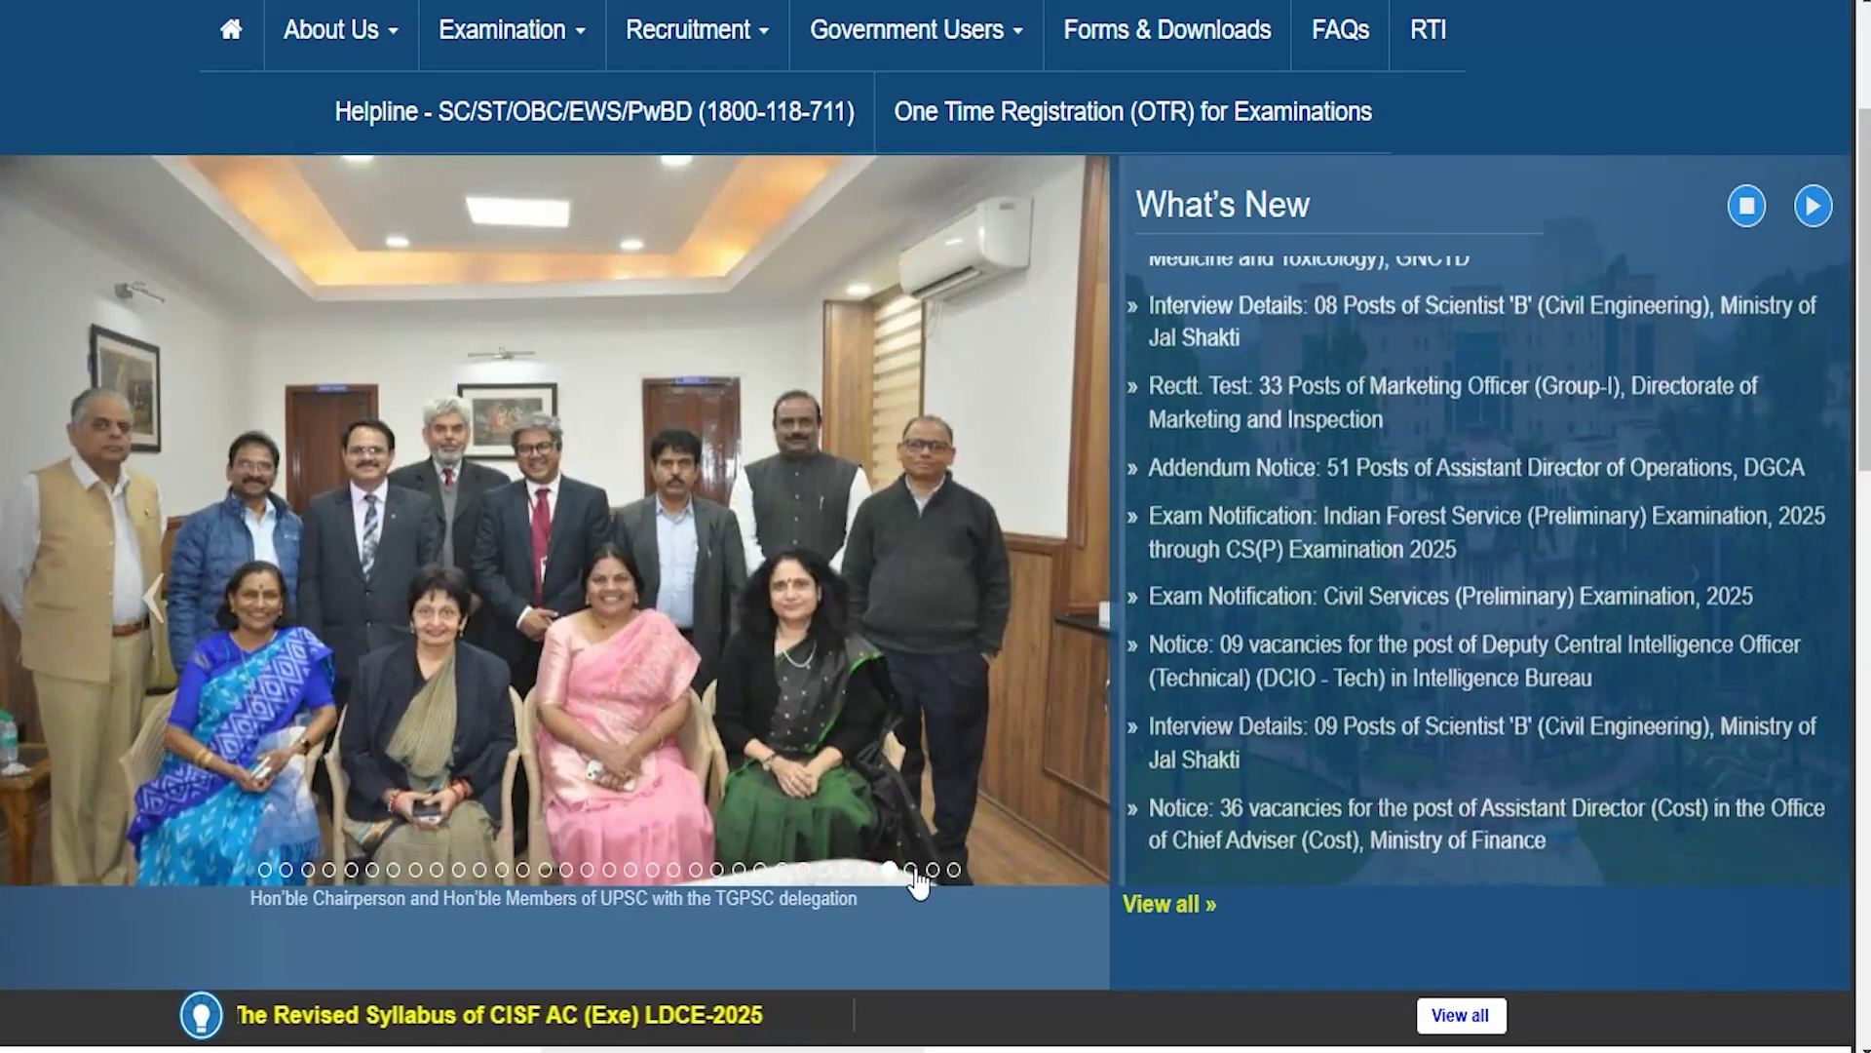
pyautogui.click(911, 870)
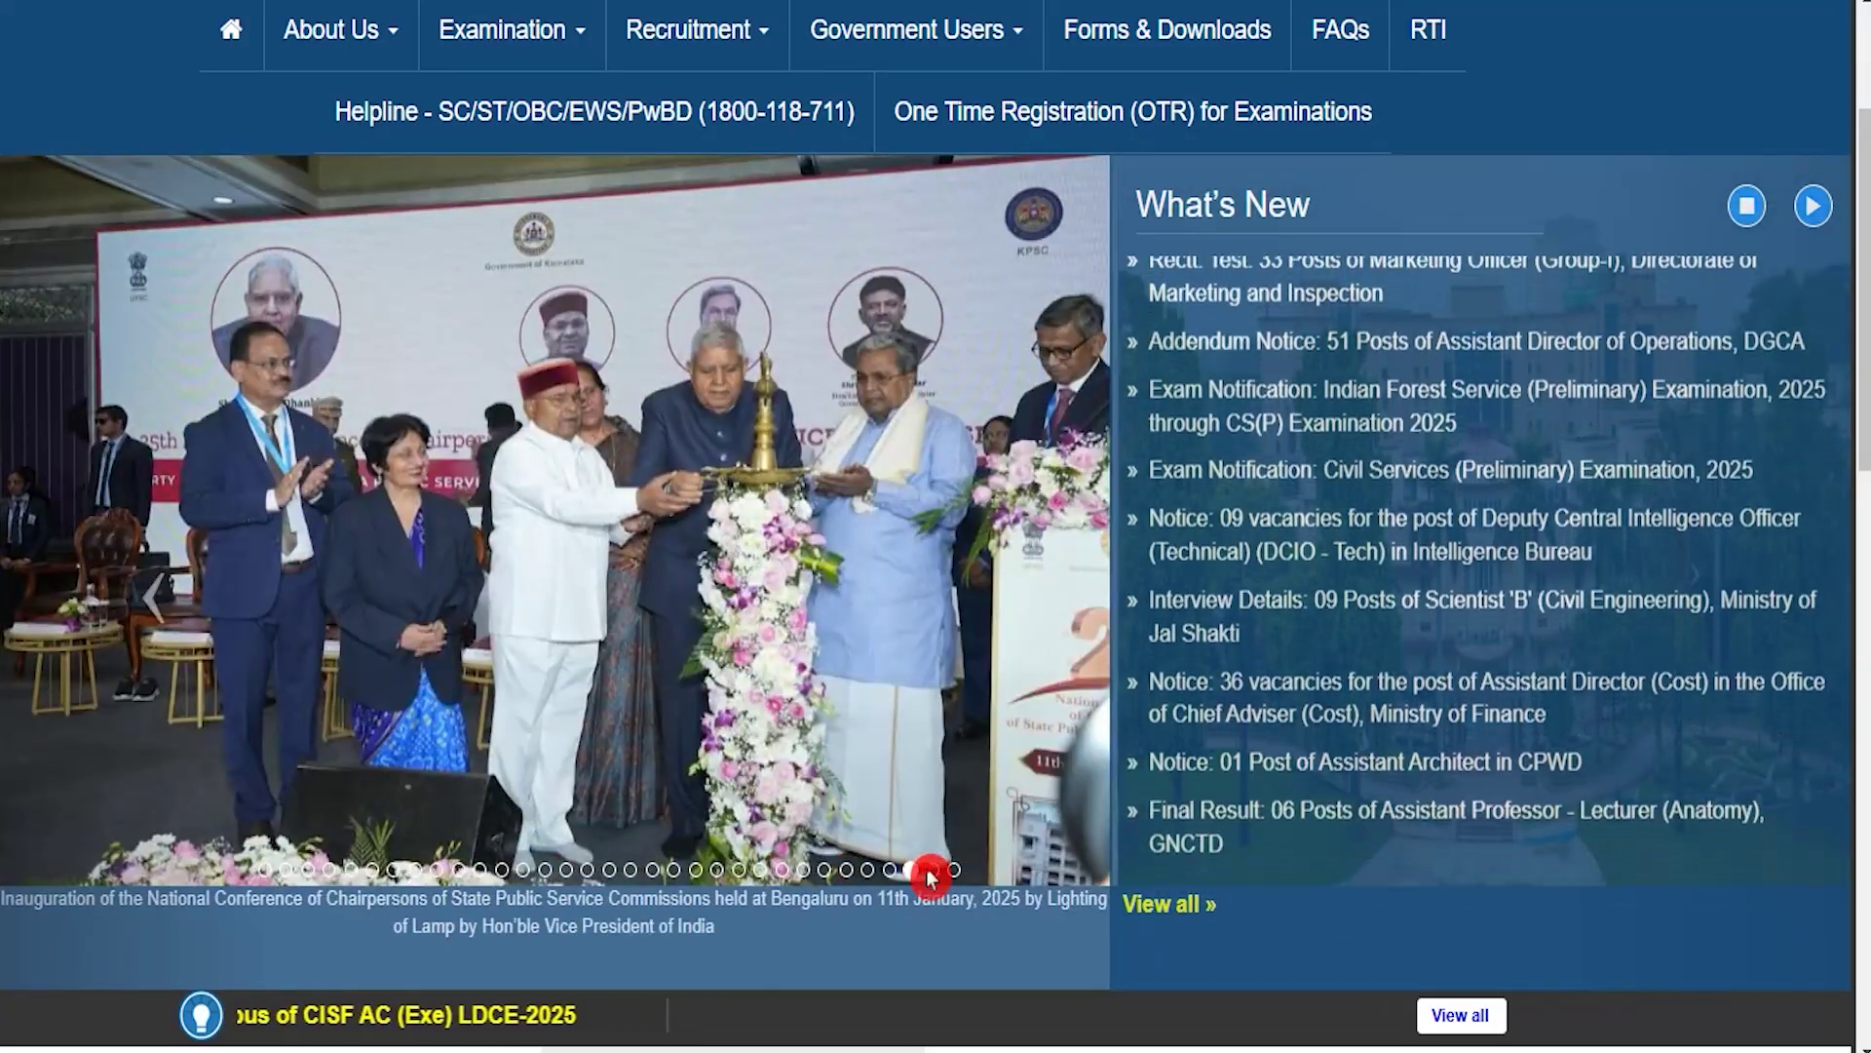
pyautogui.click(933, 870)
pyautogui.click(954, 870)
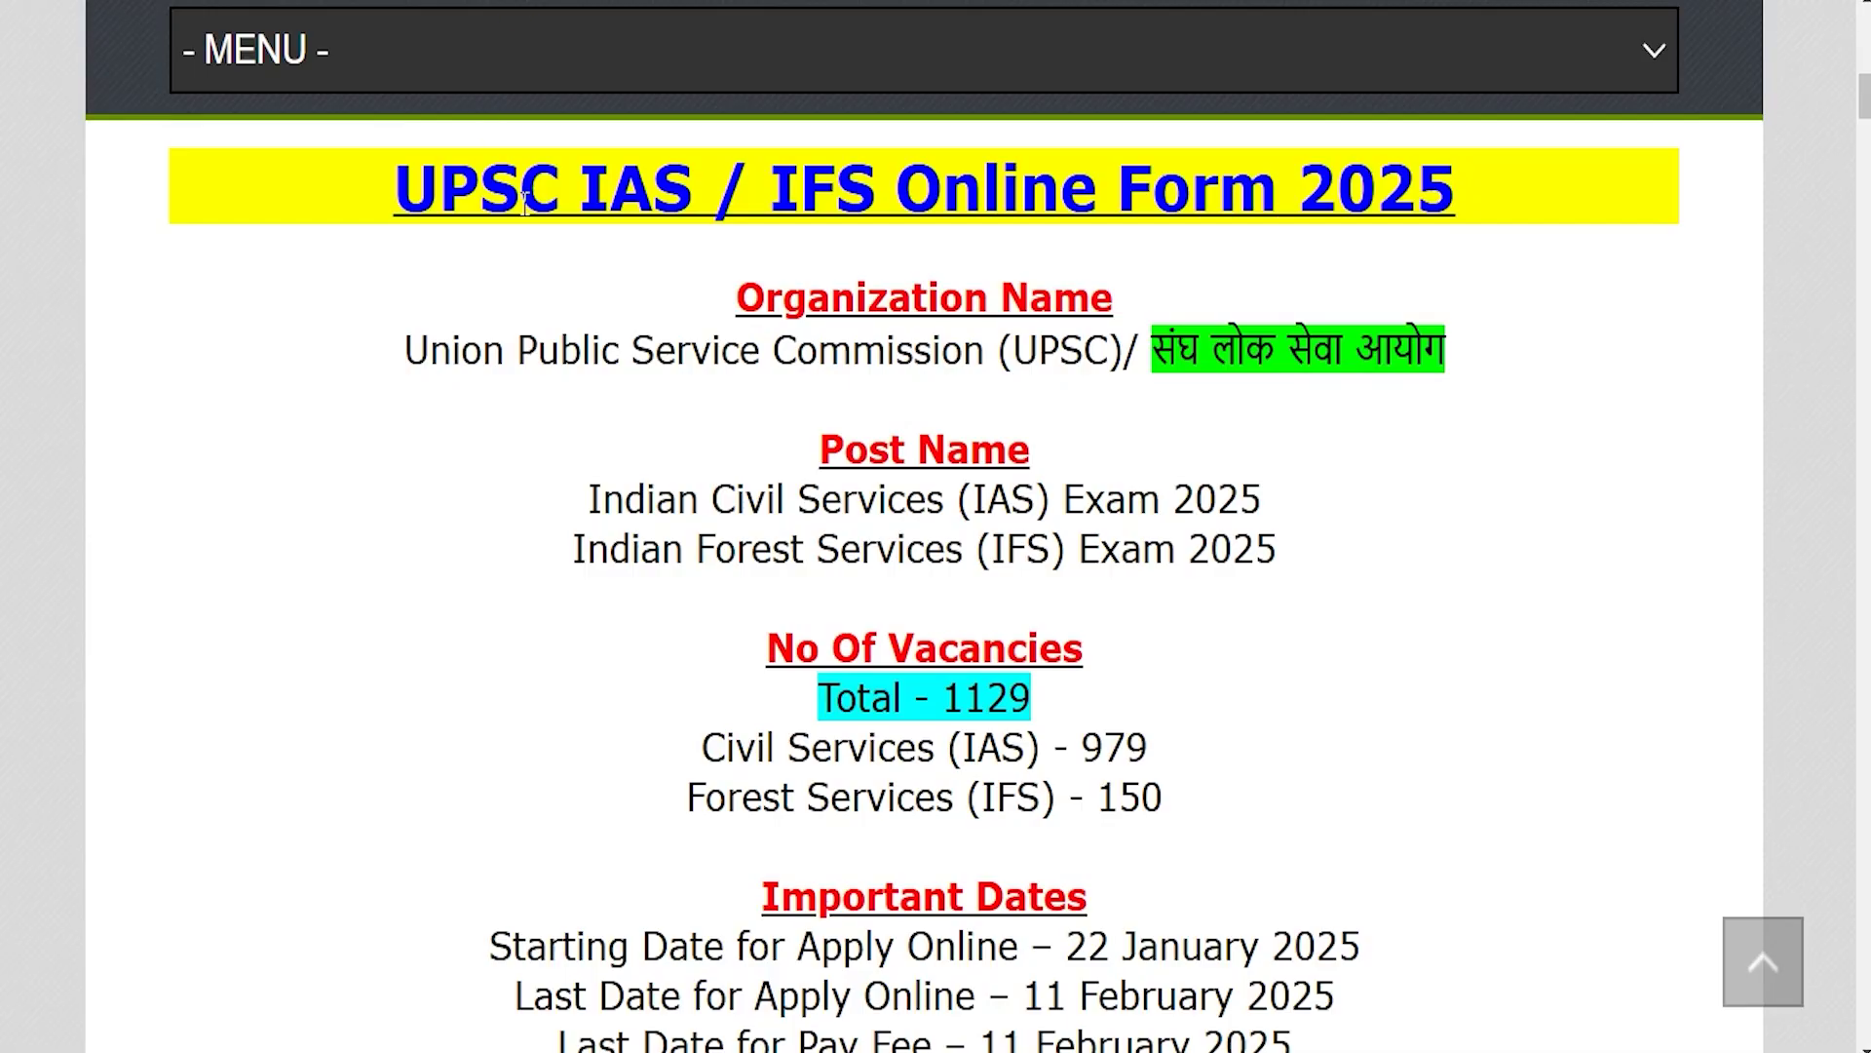
# Step: Highlight the form title, organization, IAS and IFS exam lines, 1129 vacancies and last date
pyautogui.moveTo(447, 190); pyautogui.dragTo(1415, 195)
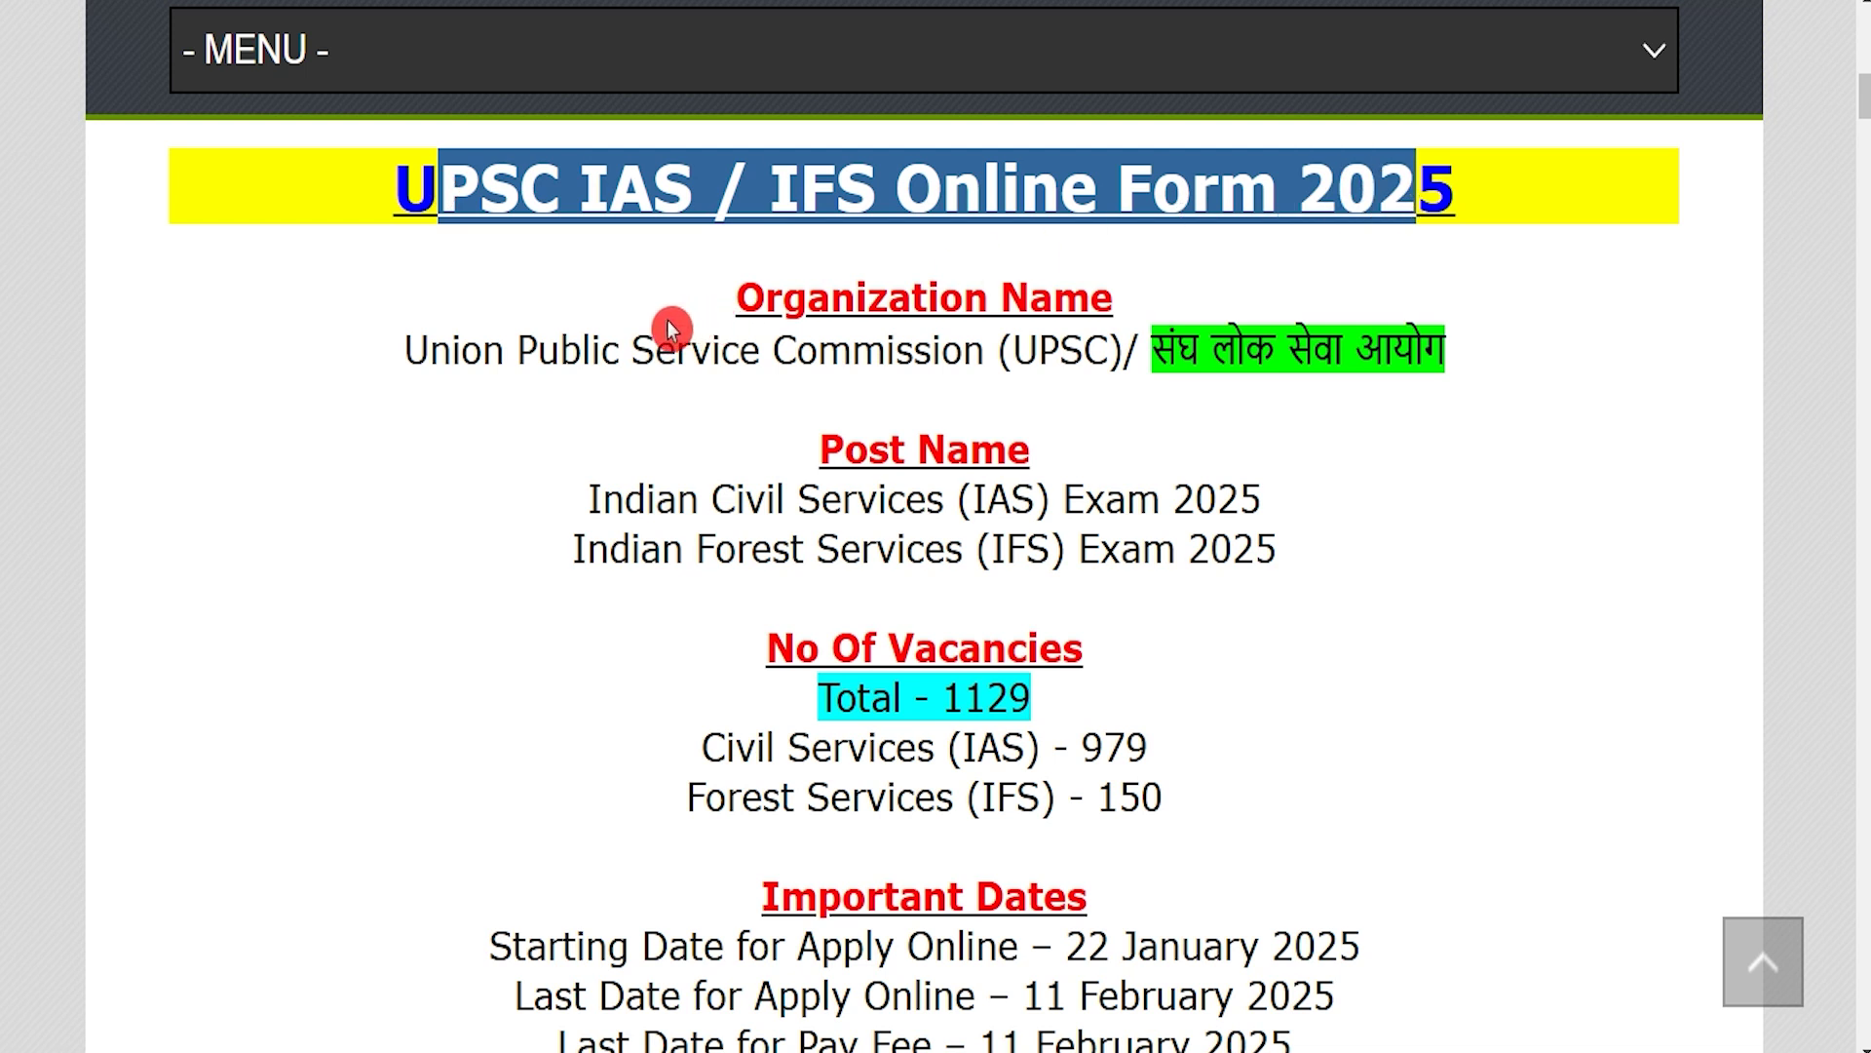
pyautogui.moveTo(455, 354); pyautogui.dragTo(1332, 320)
pyautogui.moveTo(619, 499); pyautogui.dragTo(1213, 499)
pyautogui.moveTo(667, 556); pyautogui.dragTo(1176, 556)
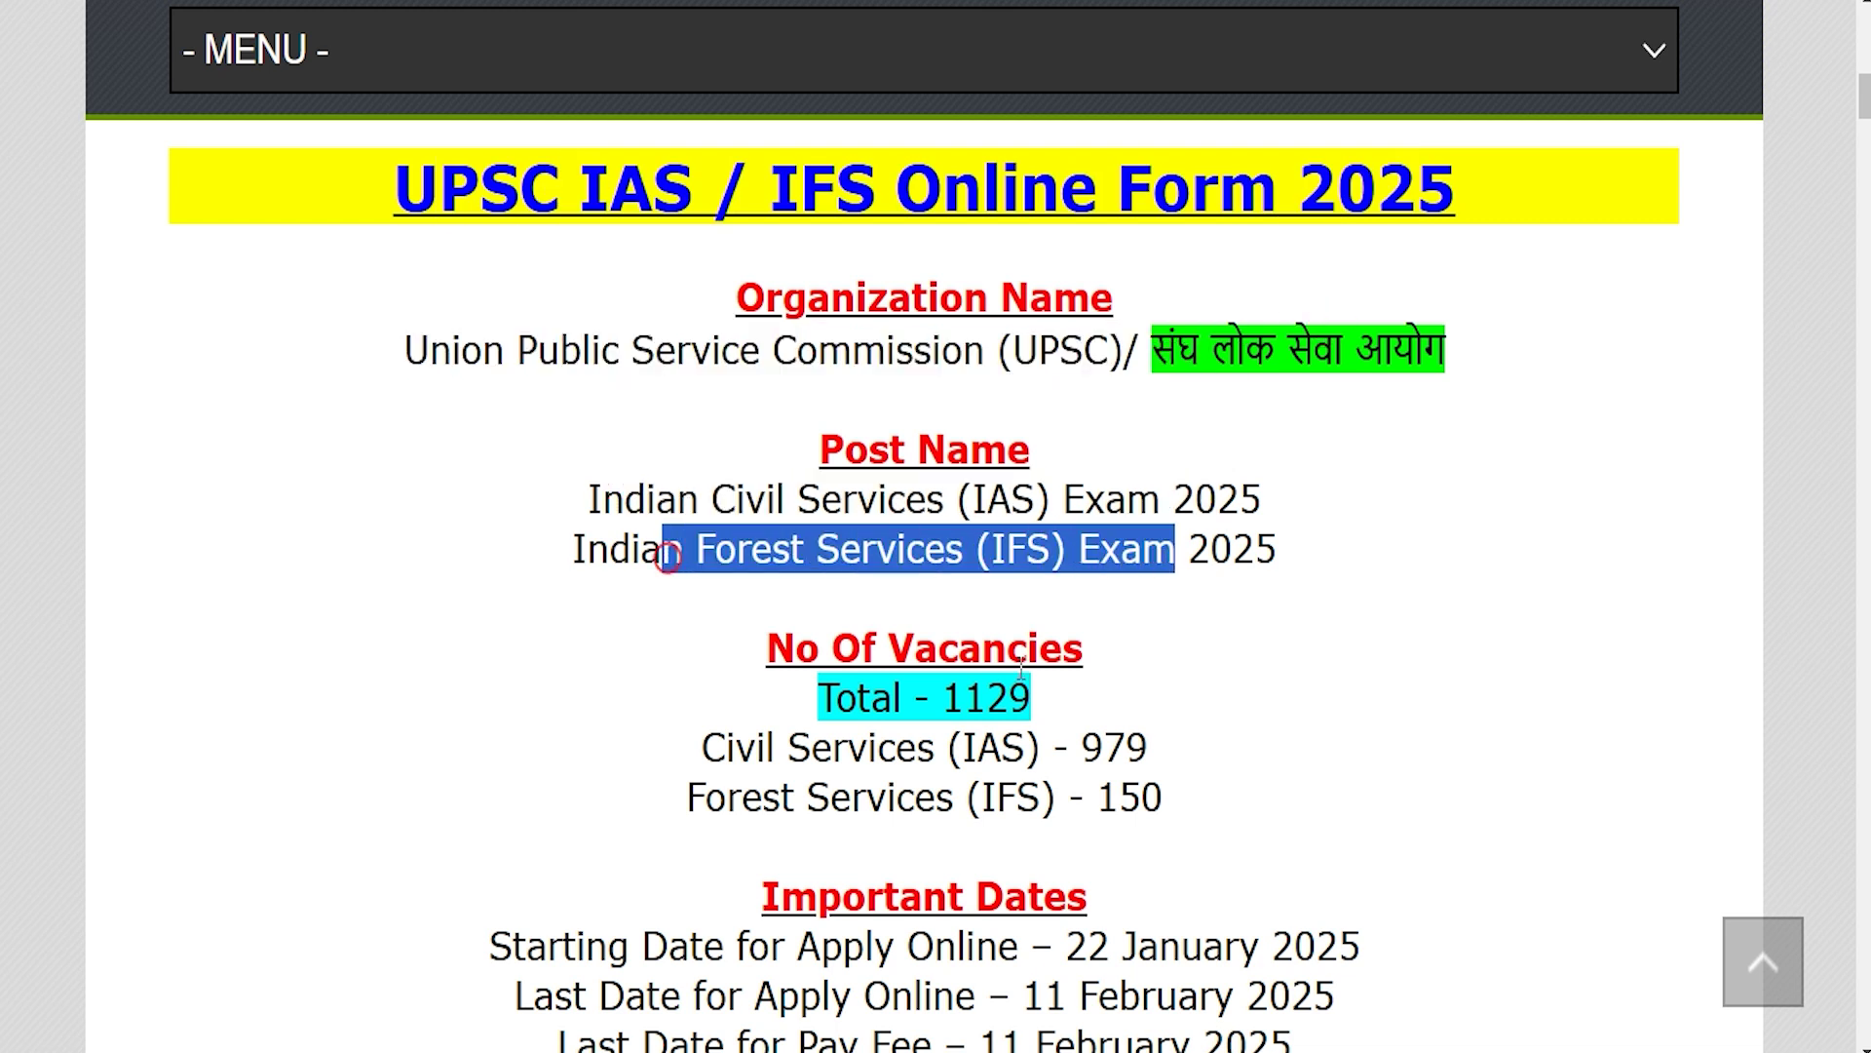
pyautogui.moveTo(949, 698); pyautogui.dragTo(1019, 696)
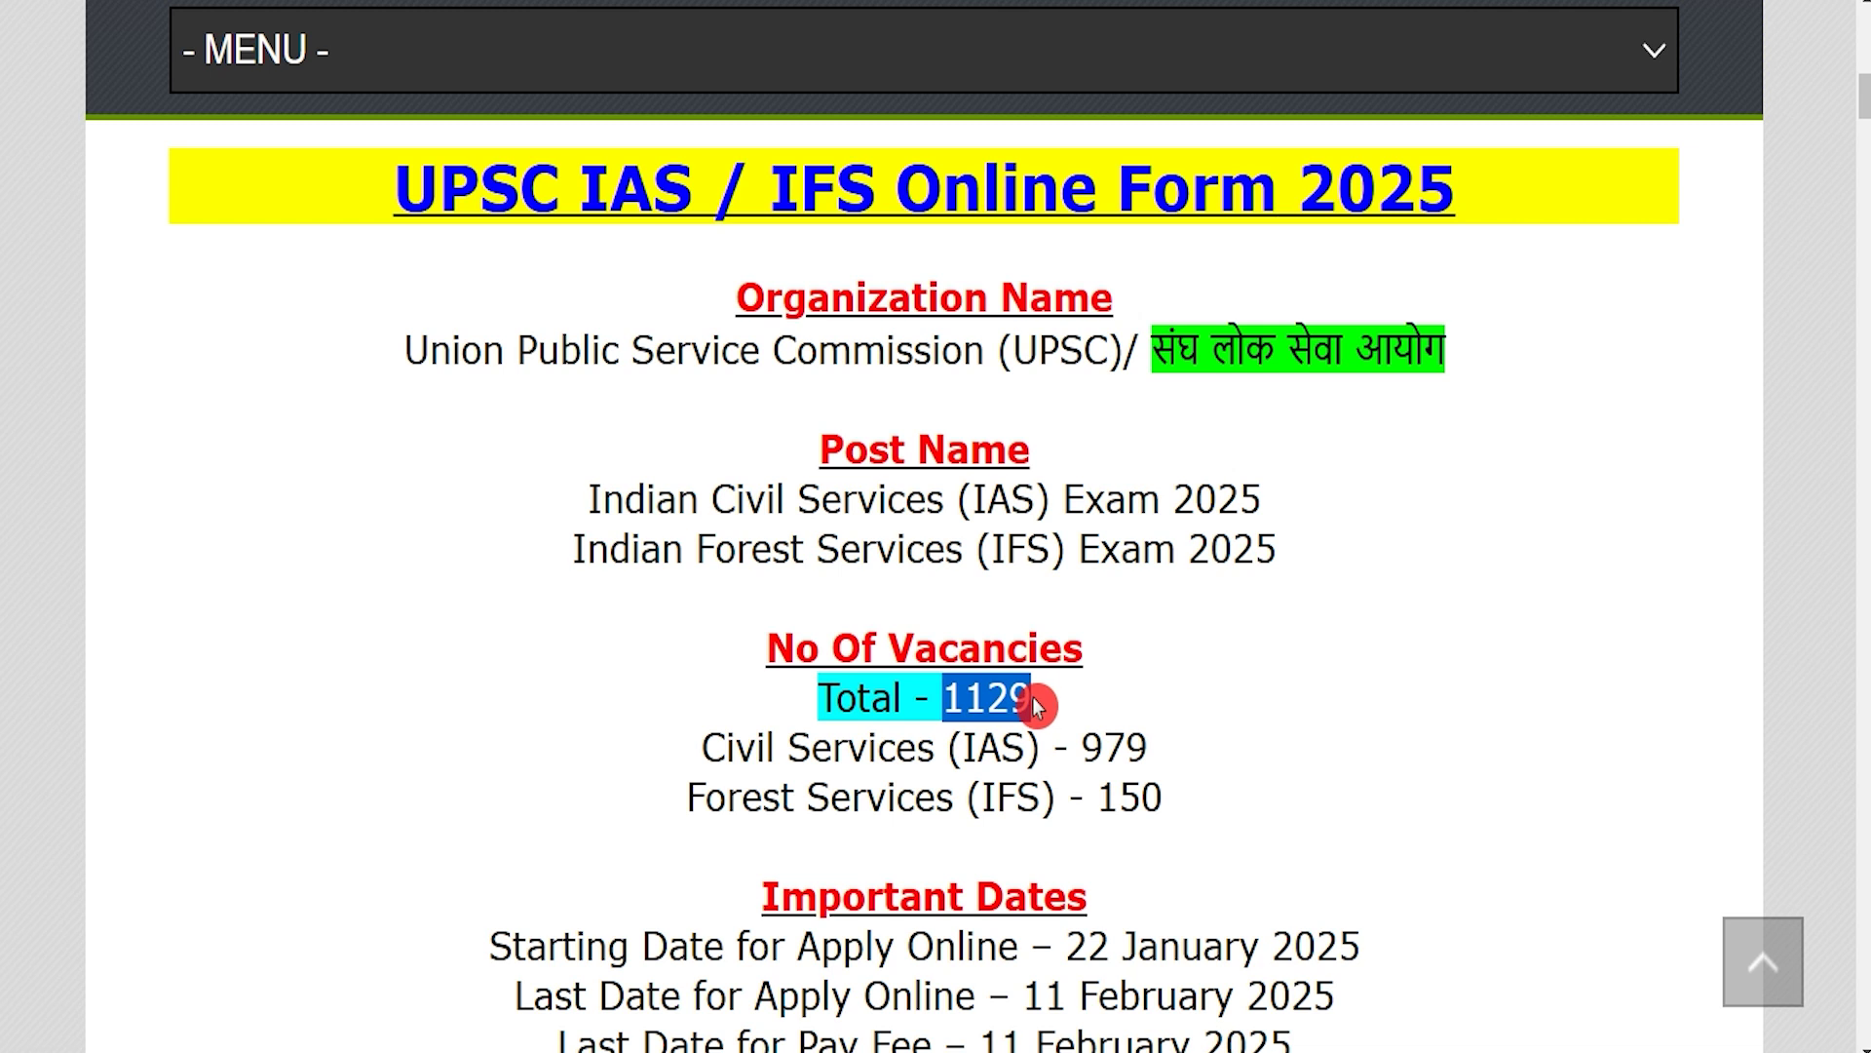
pyautogui.scroll(-3, 1036, 704)
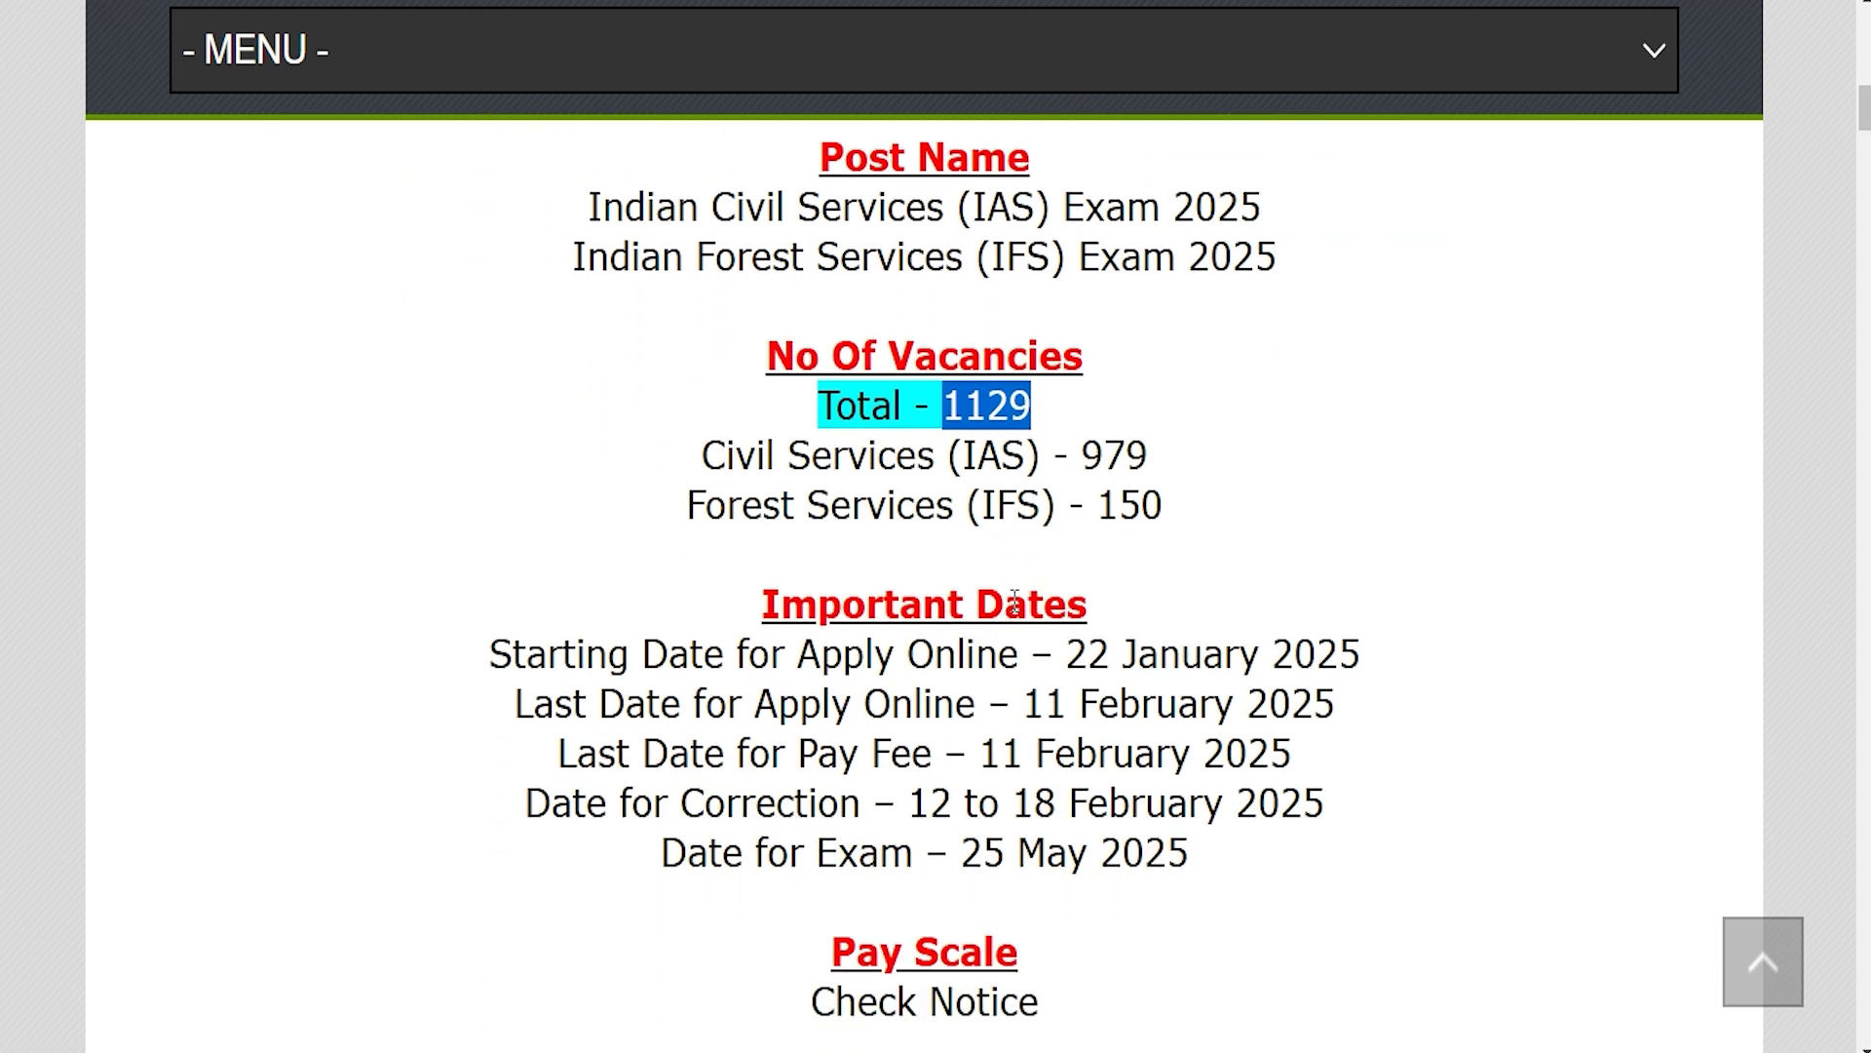
pyautogui.moveTo(1035, 704); pyautogui.dragTo(1302, 704)
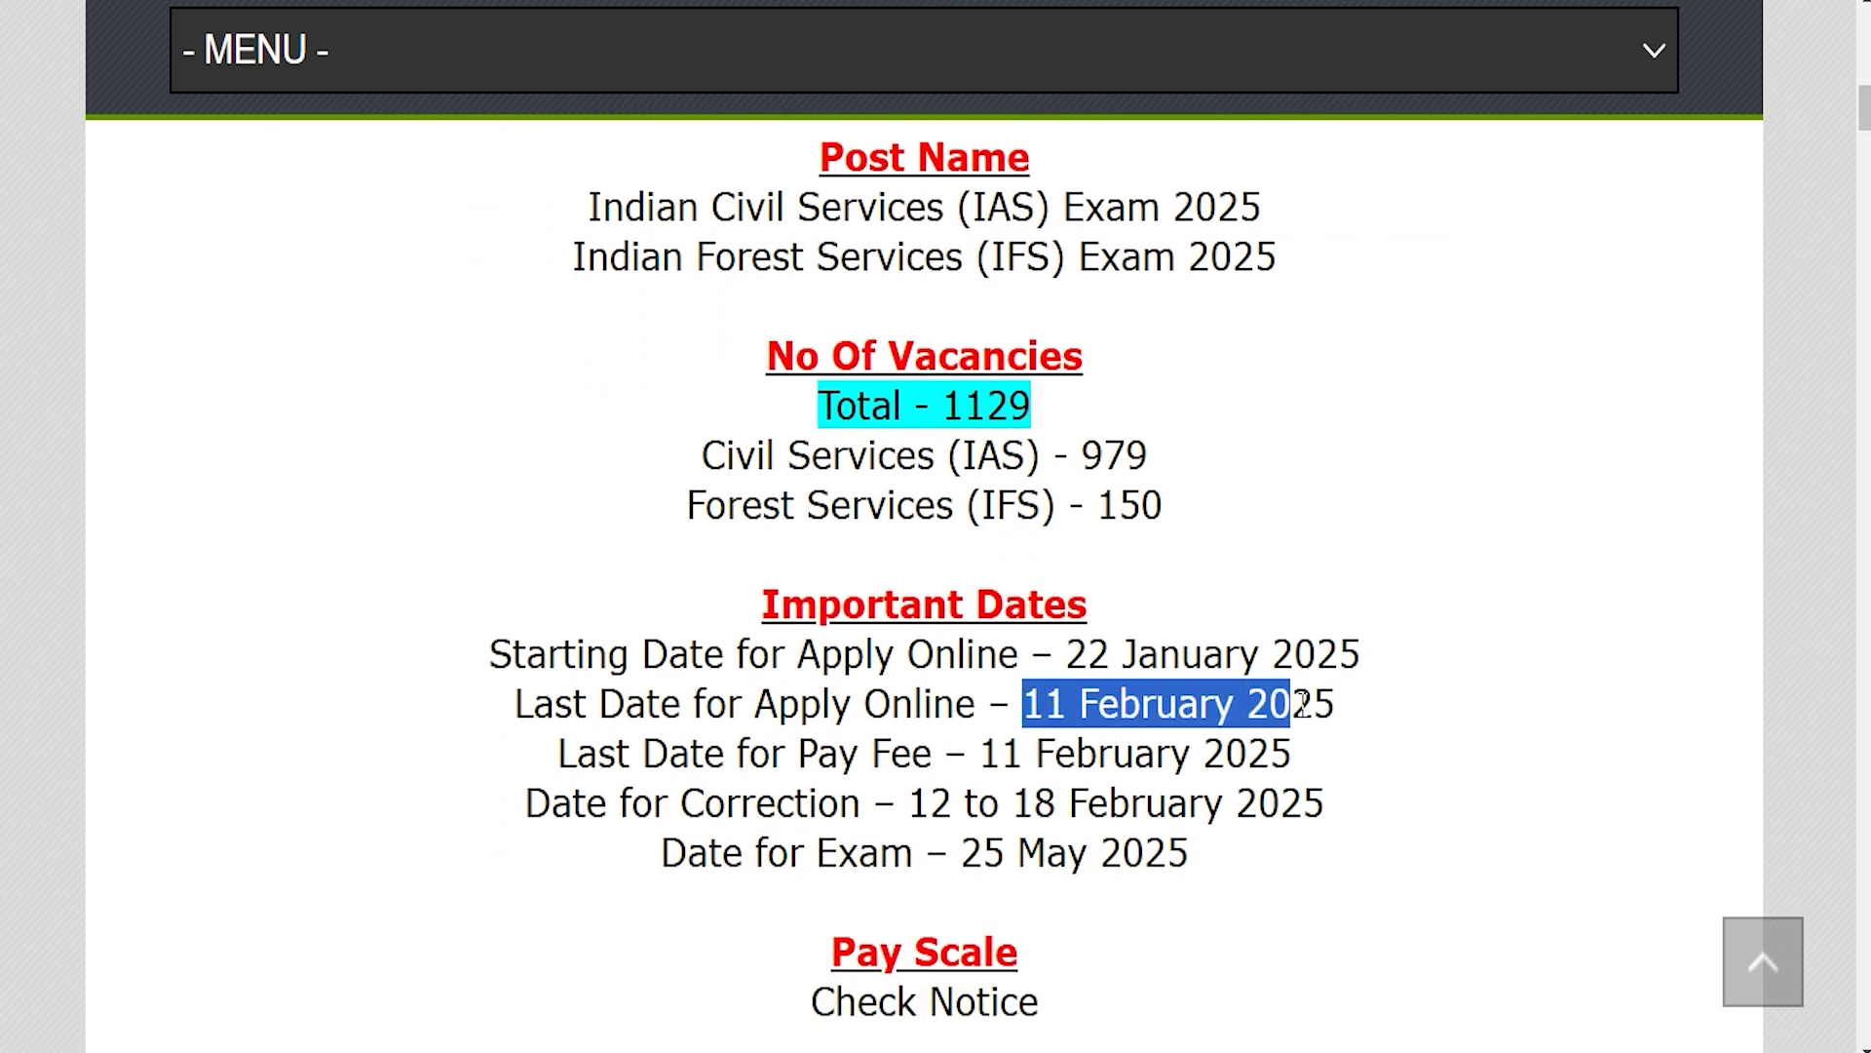
# Step: Scroll to Important Links, highlighting further details and the IAS and IFS notification PDF links
pyautogui.scroll(-5, 987, 680)
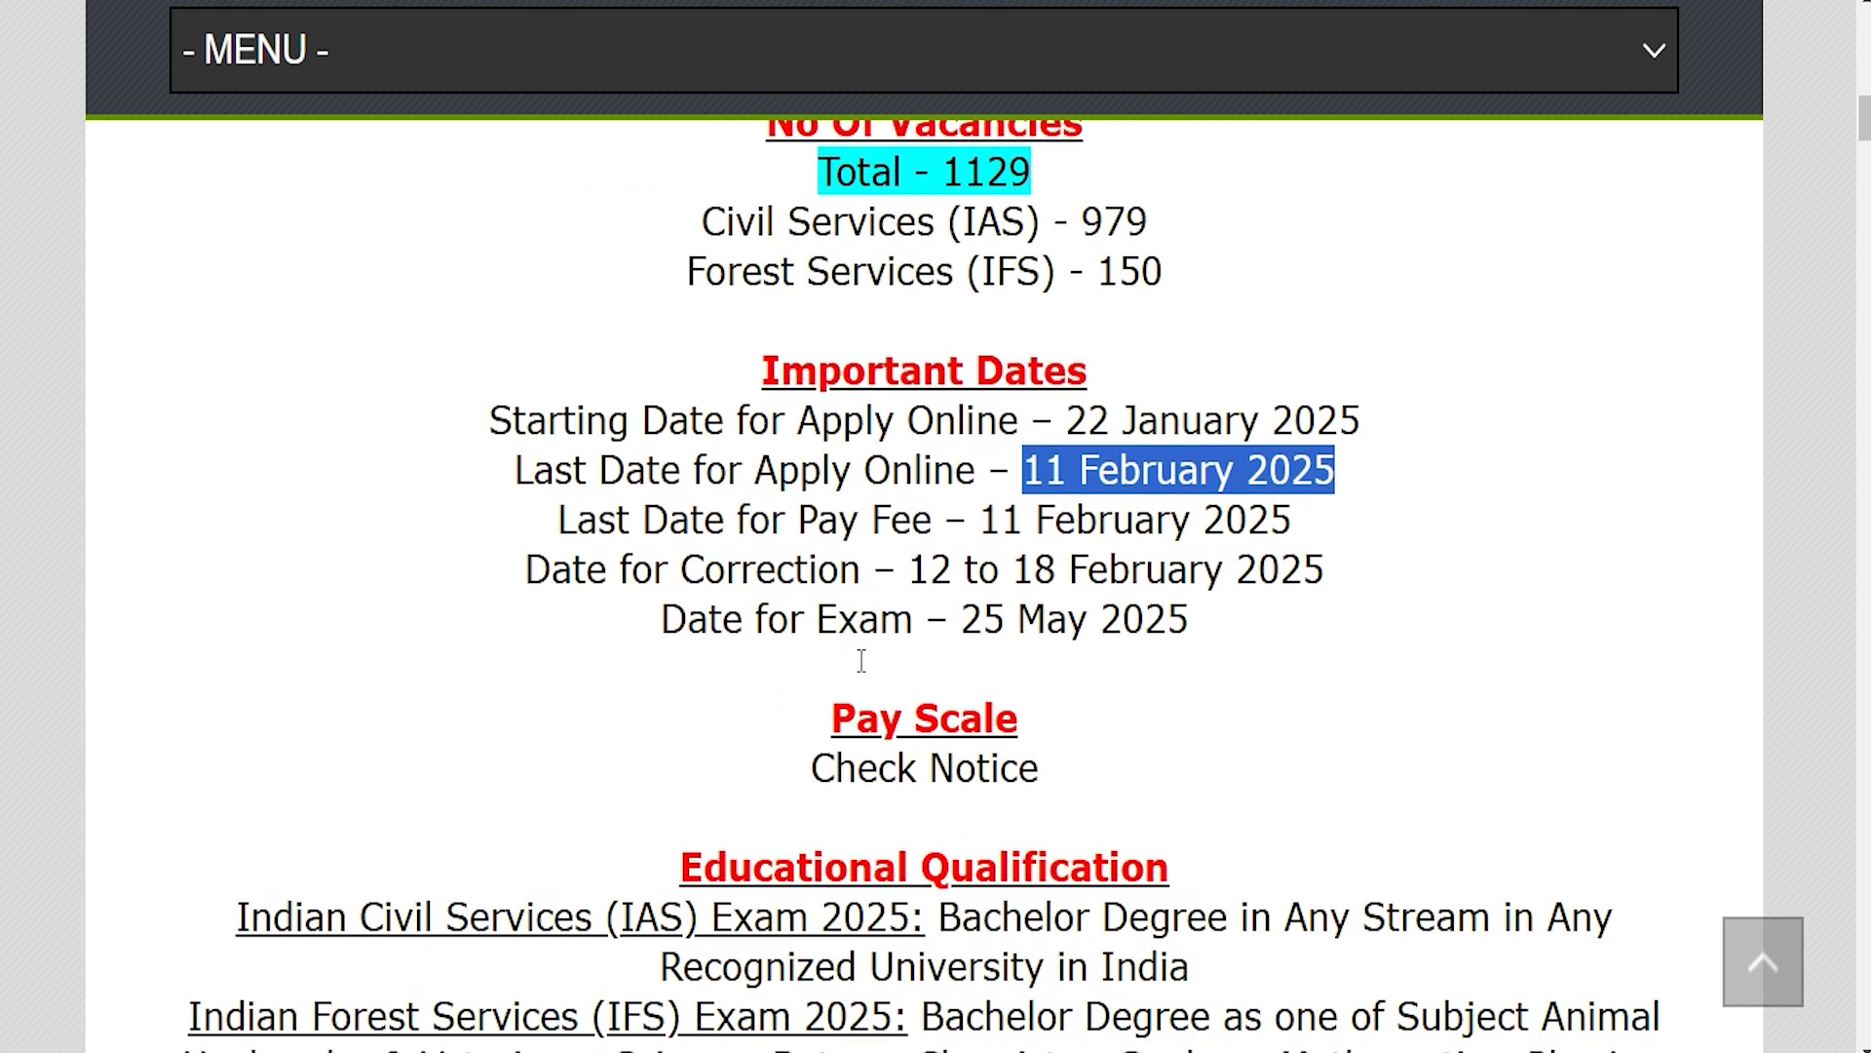
pyautogui.scroll(-1, 861, 660)
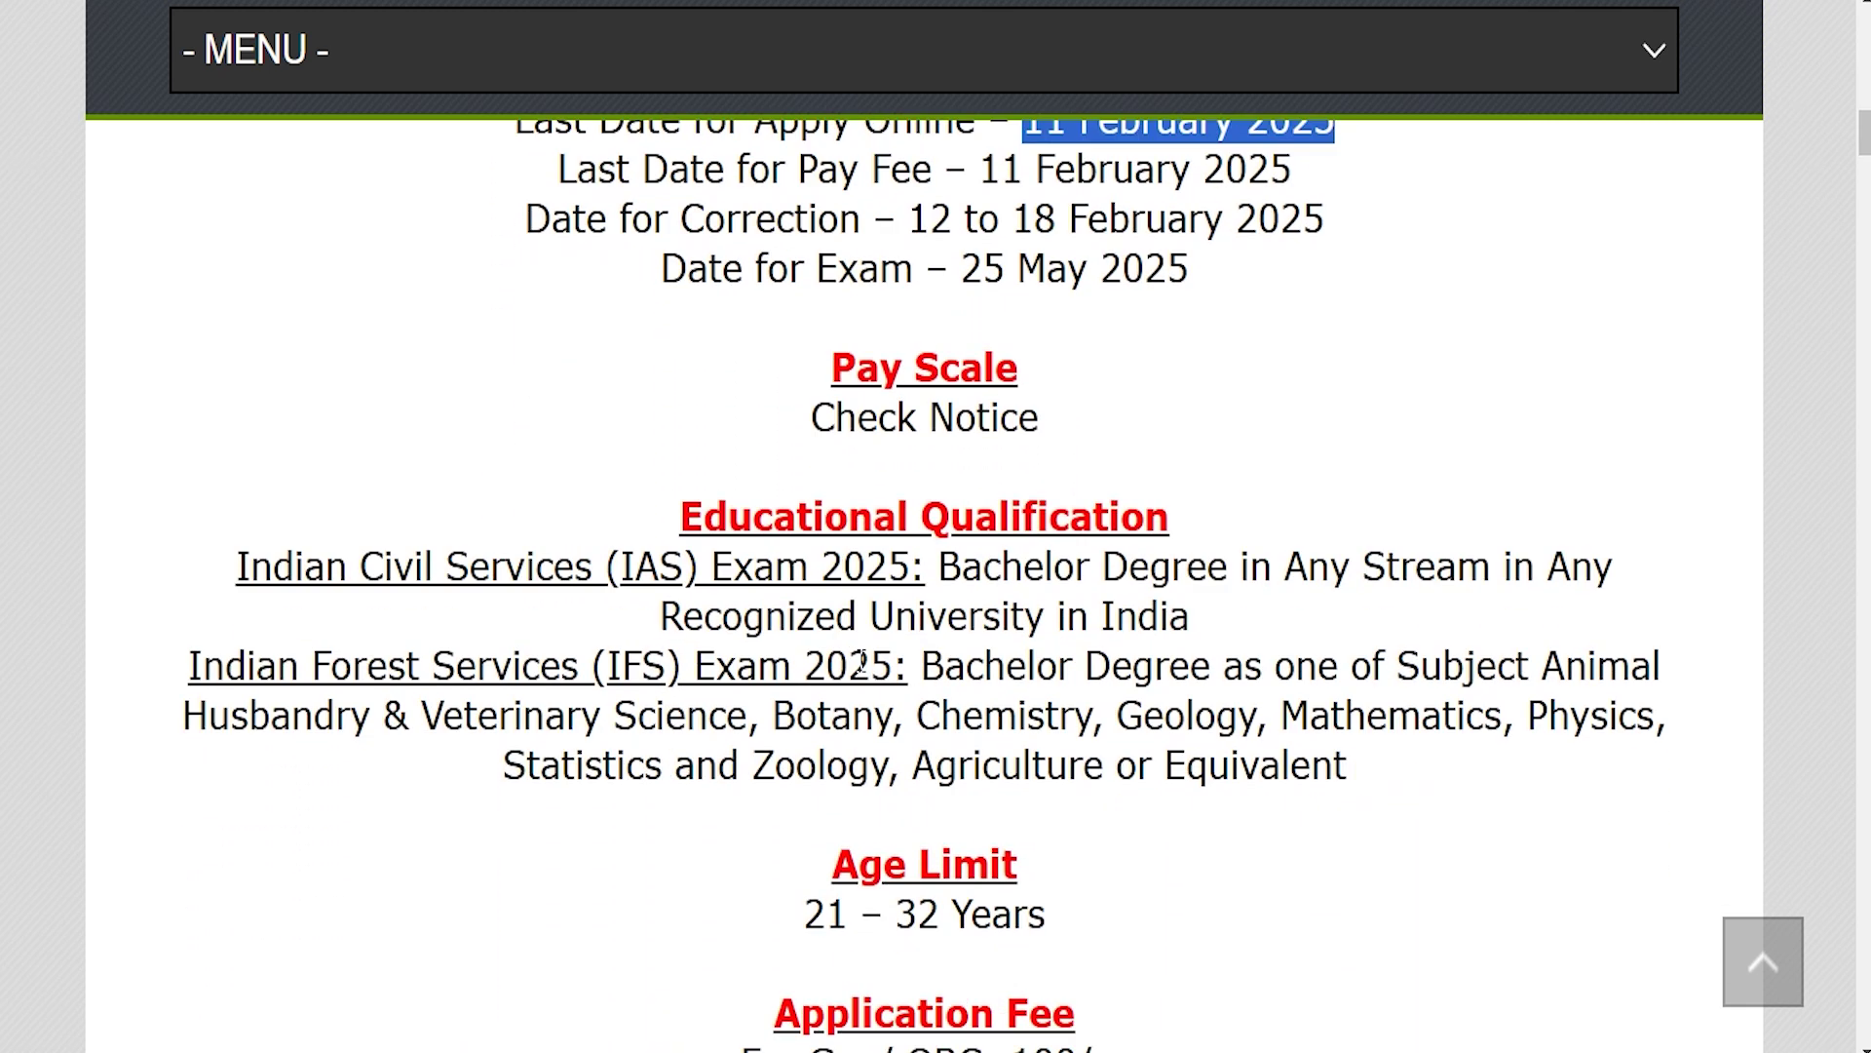
pyautogui.scroll(-4, 860, 661)
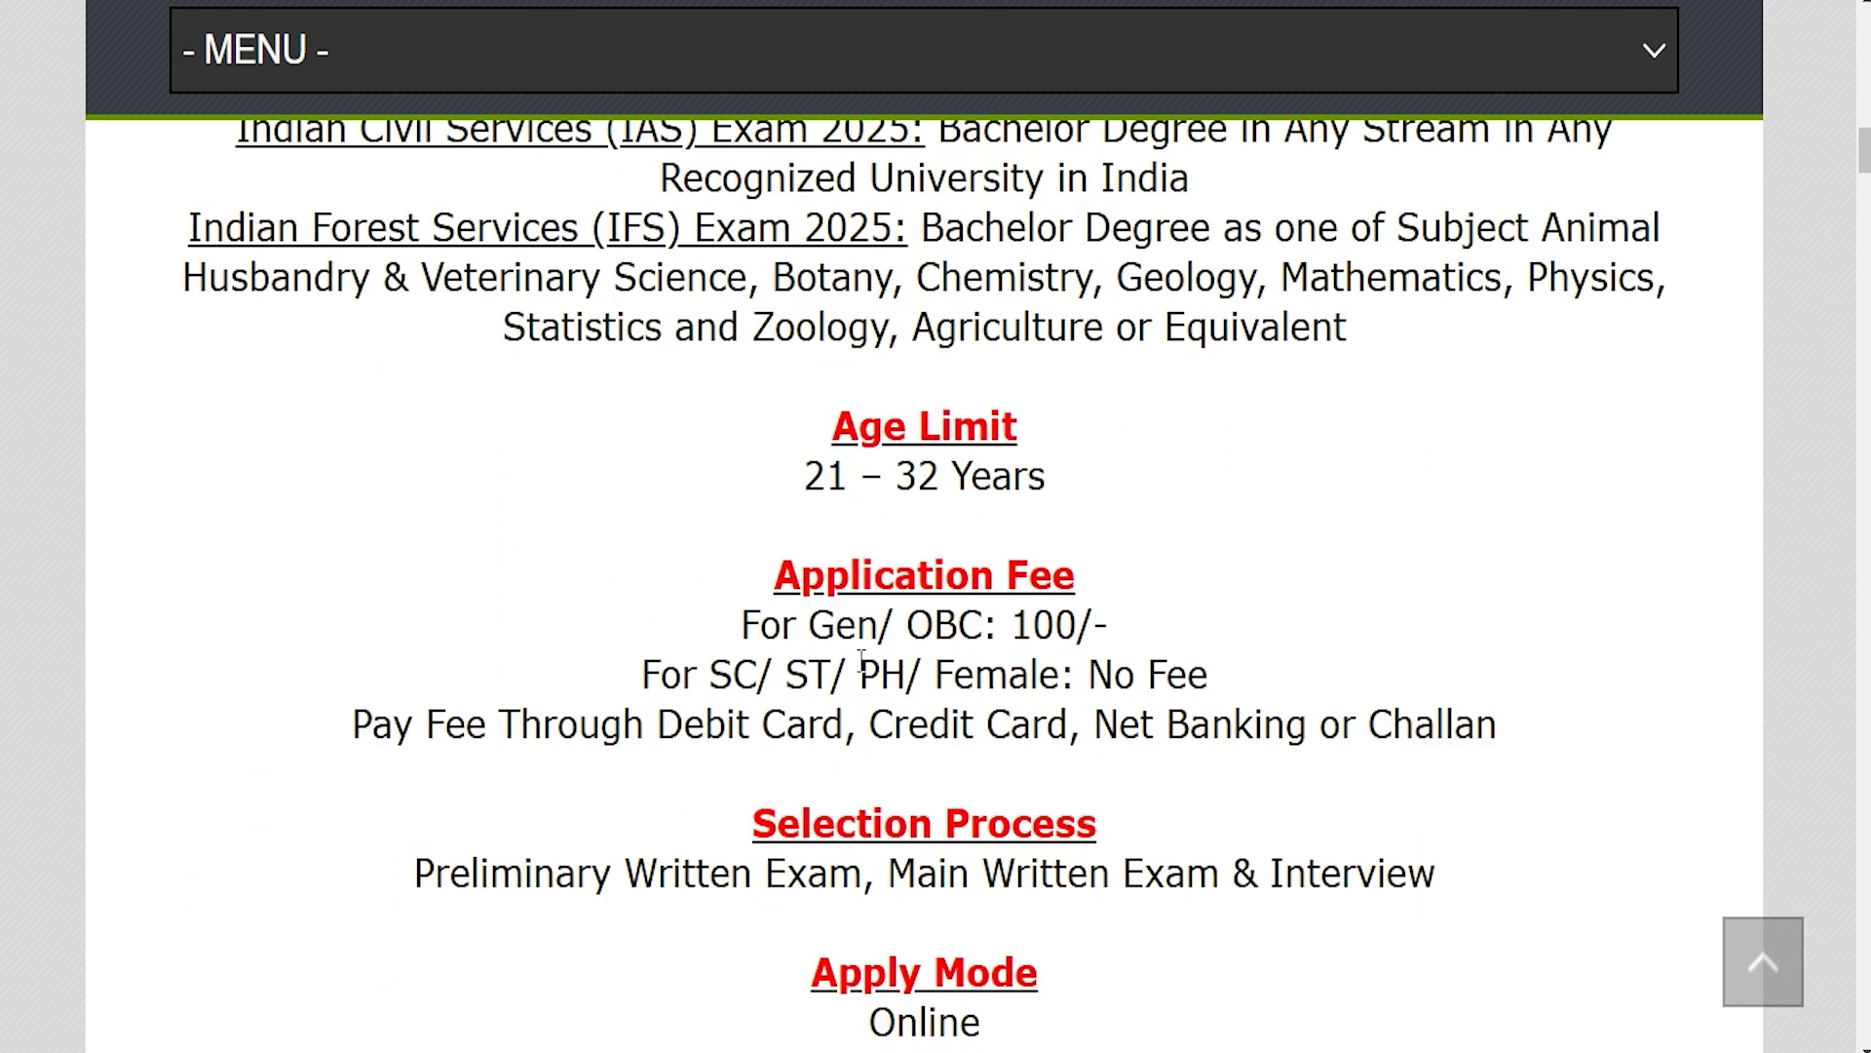
pyautogui.scroll(-4, 860, 660)
pyautogui.moveTo(854, 733); pyautogui.dragTo(977, 733)
pyautogui.moveTo(888, 585); pyautogui.dragTo(998, 601)
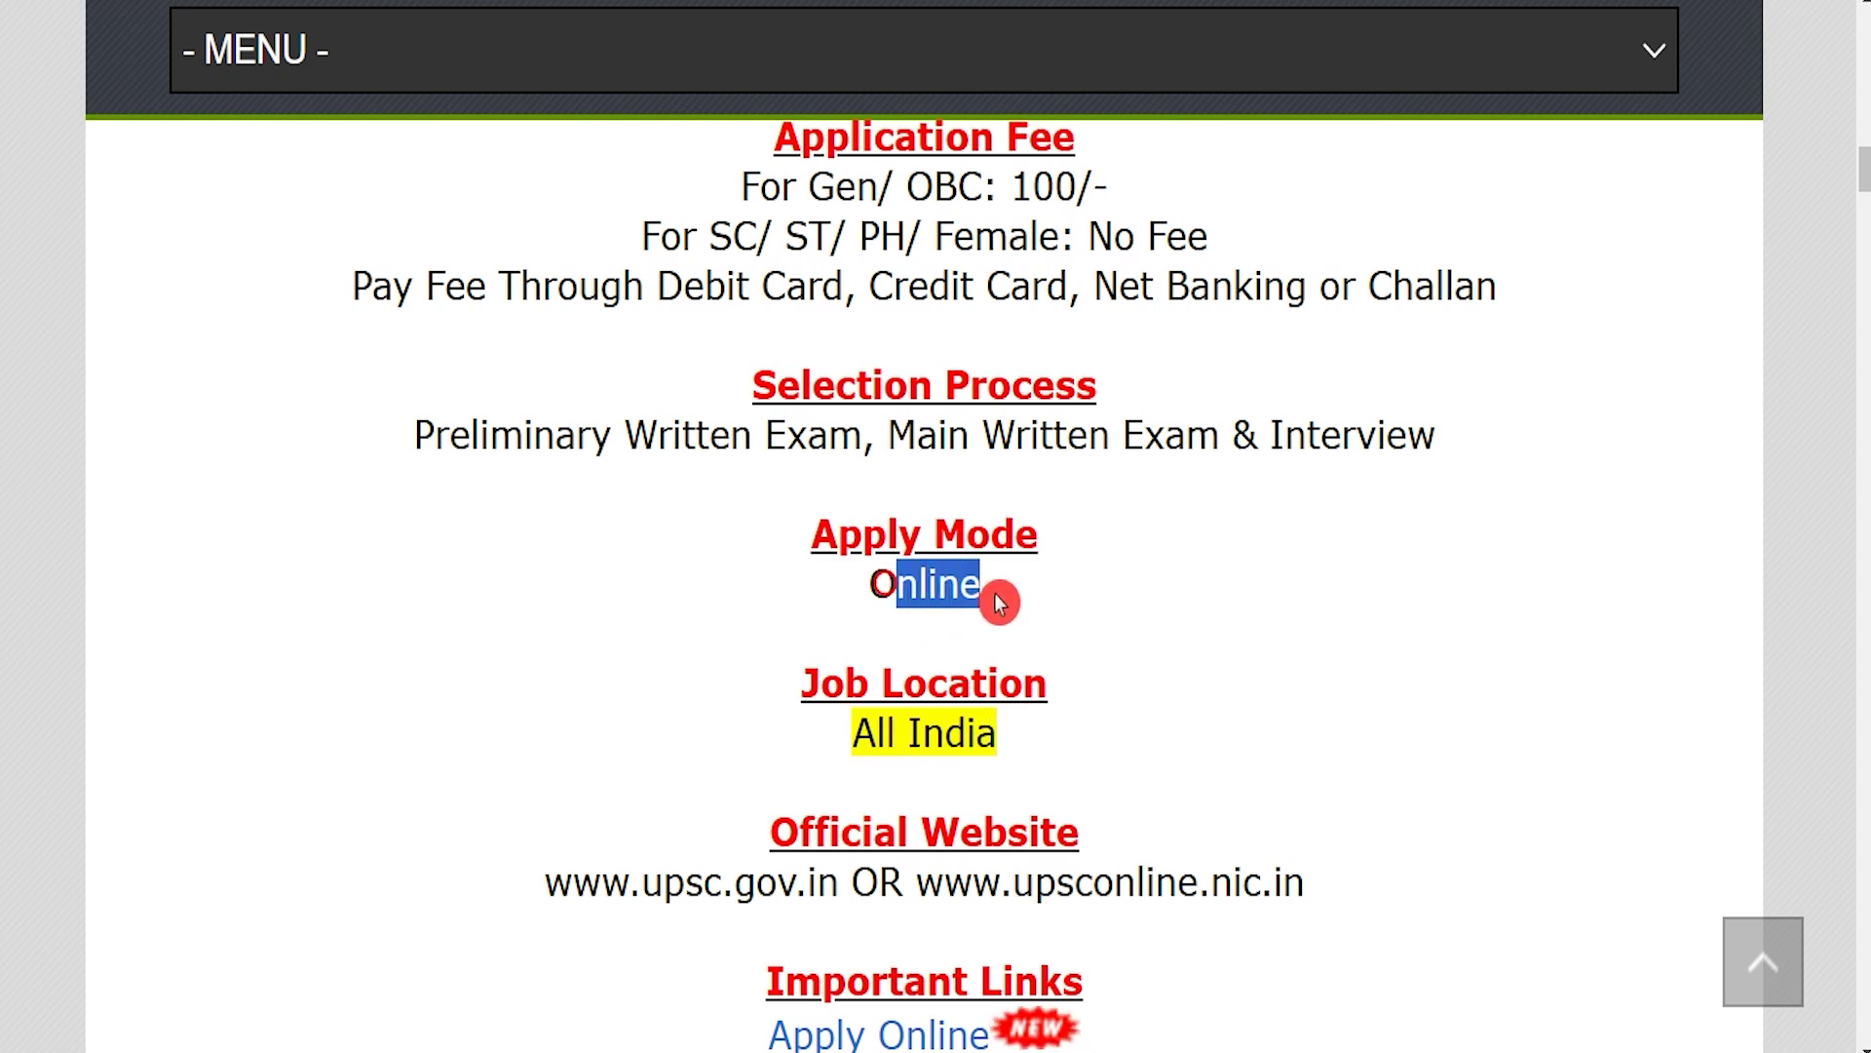
pyautogui.scroll(-1, 874, 719)
pyautogui.scroll(-2, 877, 725)
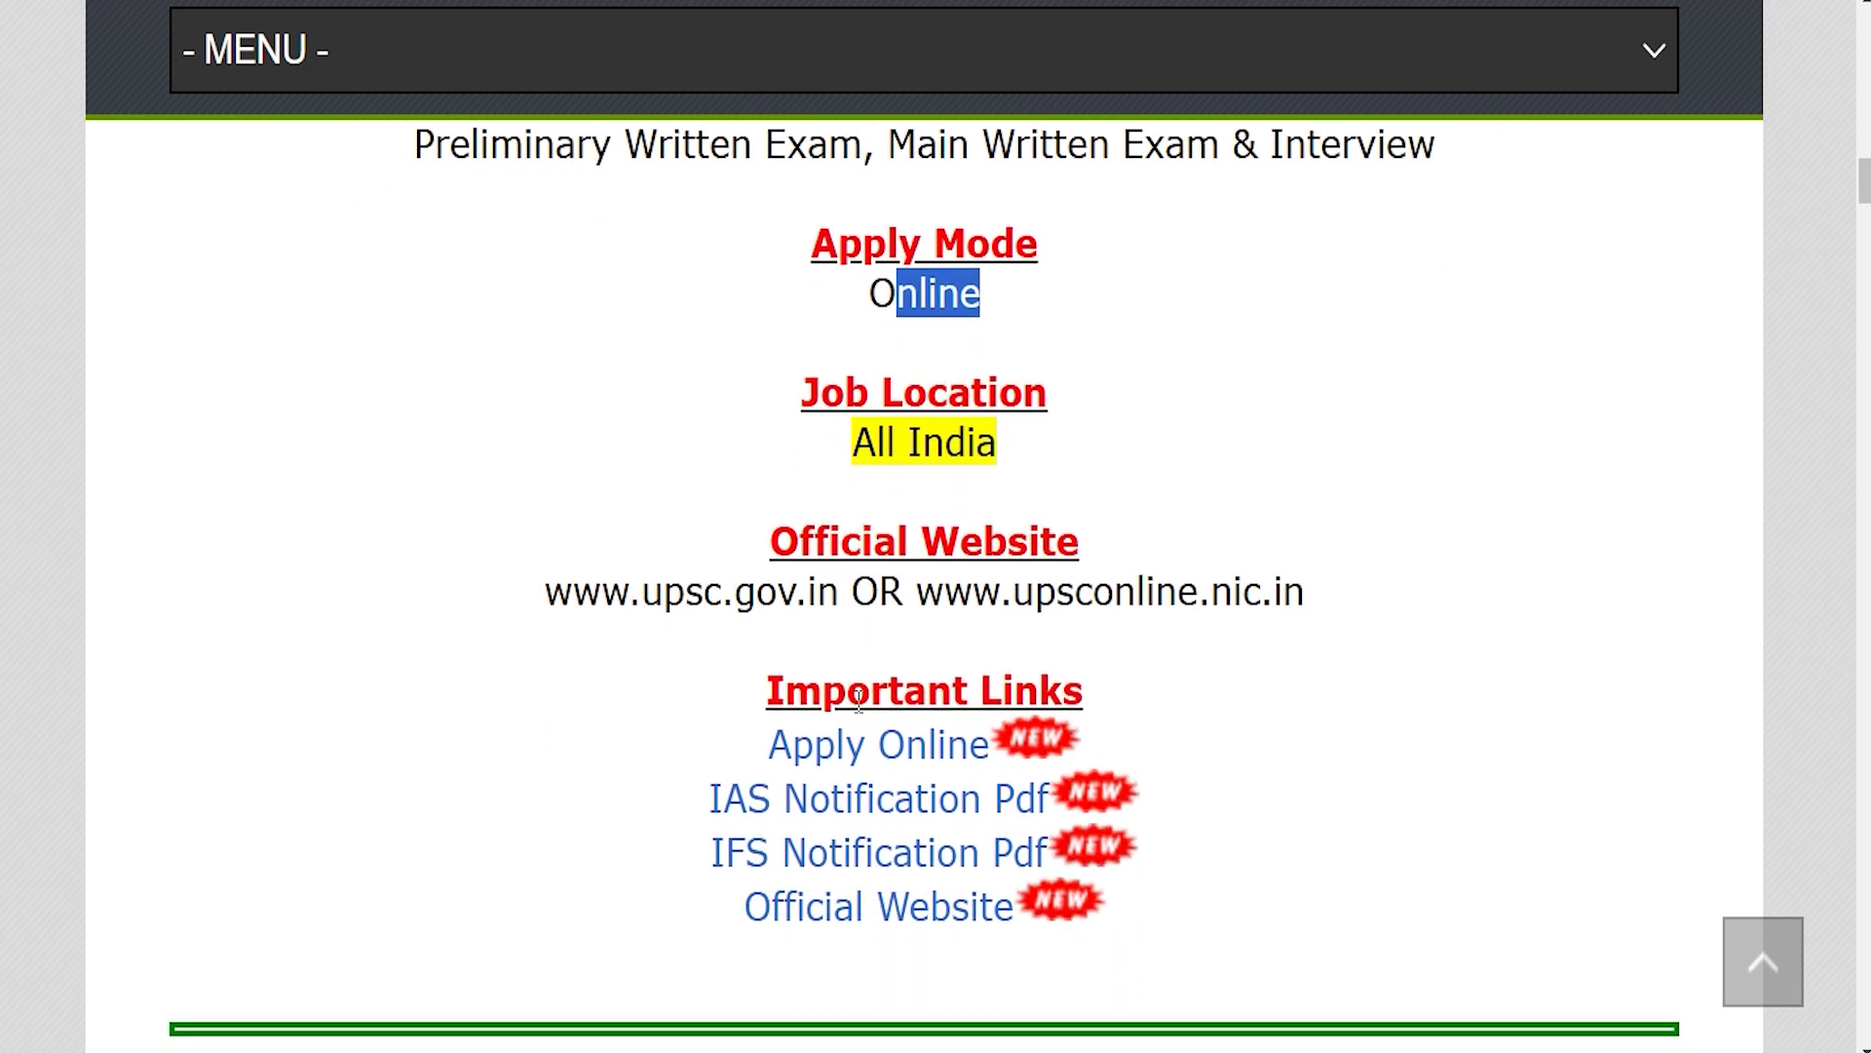
pyautogui.moveTo(773, 687); pyautogui.dragTo(1095, 691)
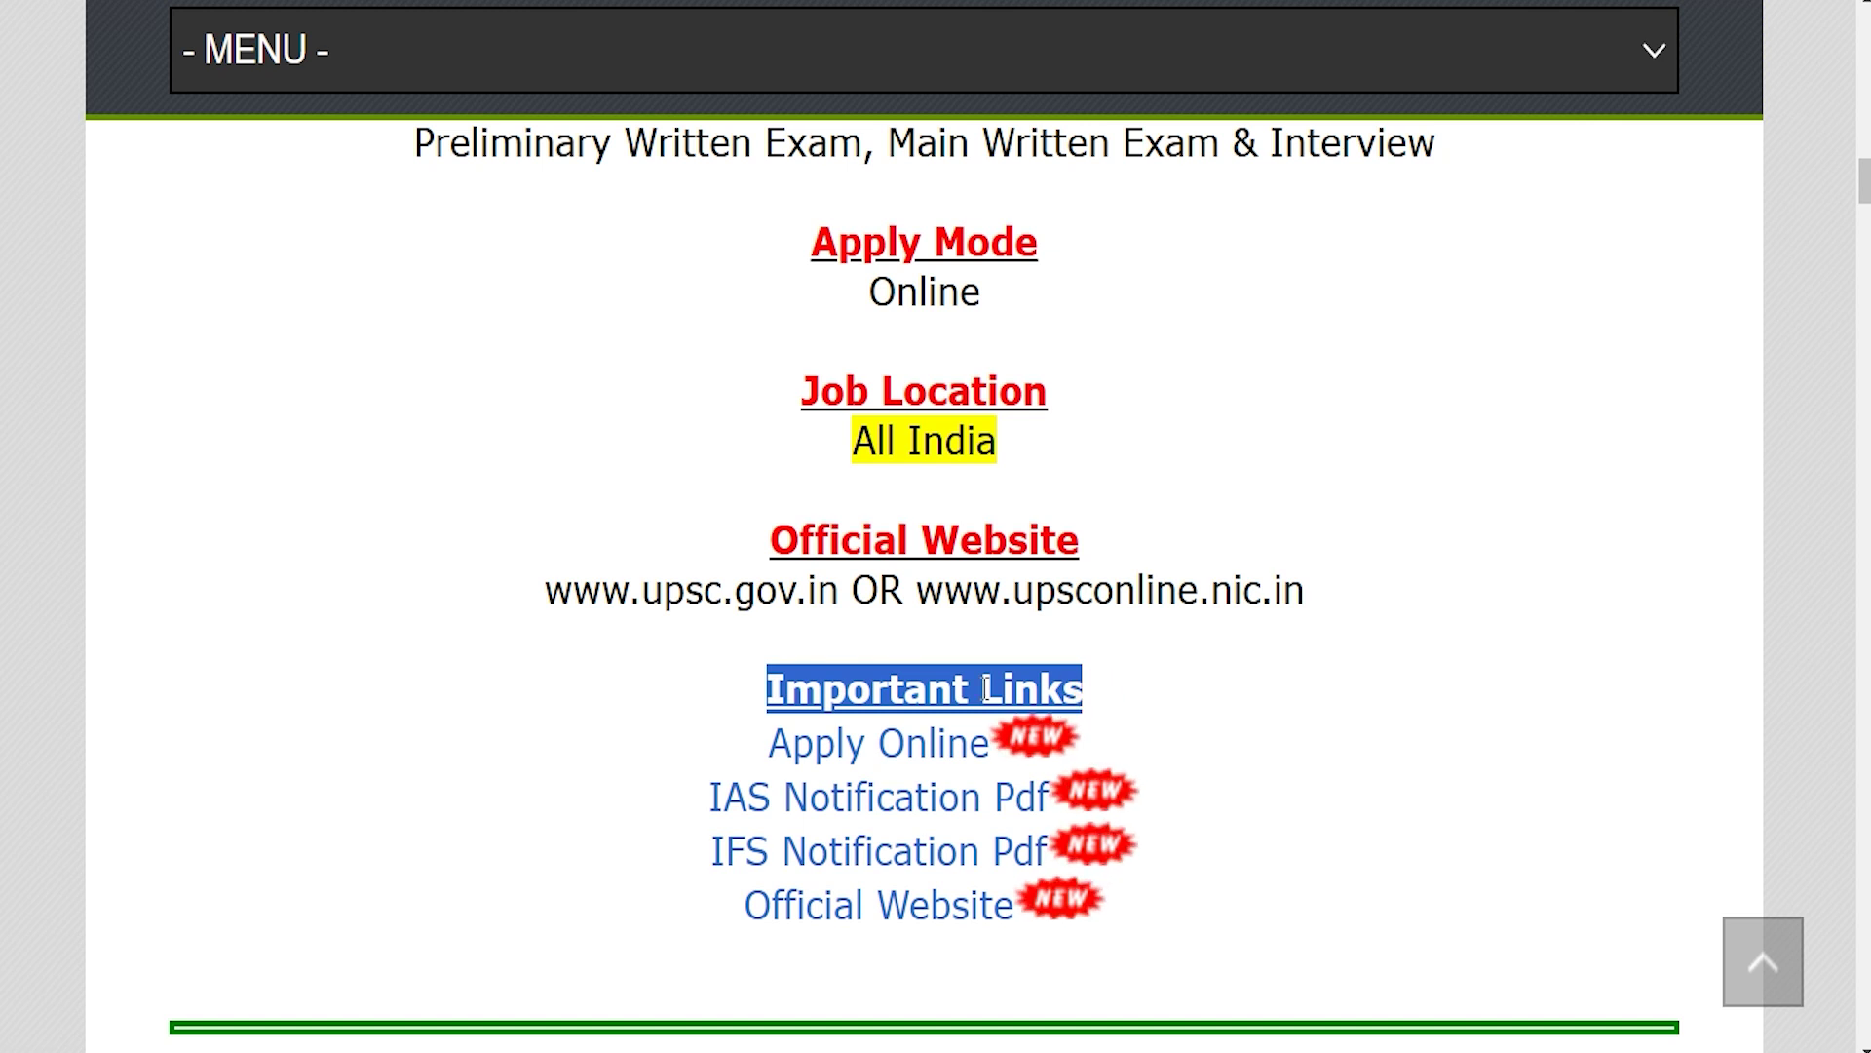
pyautogui.moveTo(640, 790); pyautogui.dragTo(1010, 801)
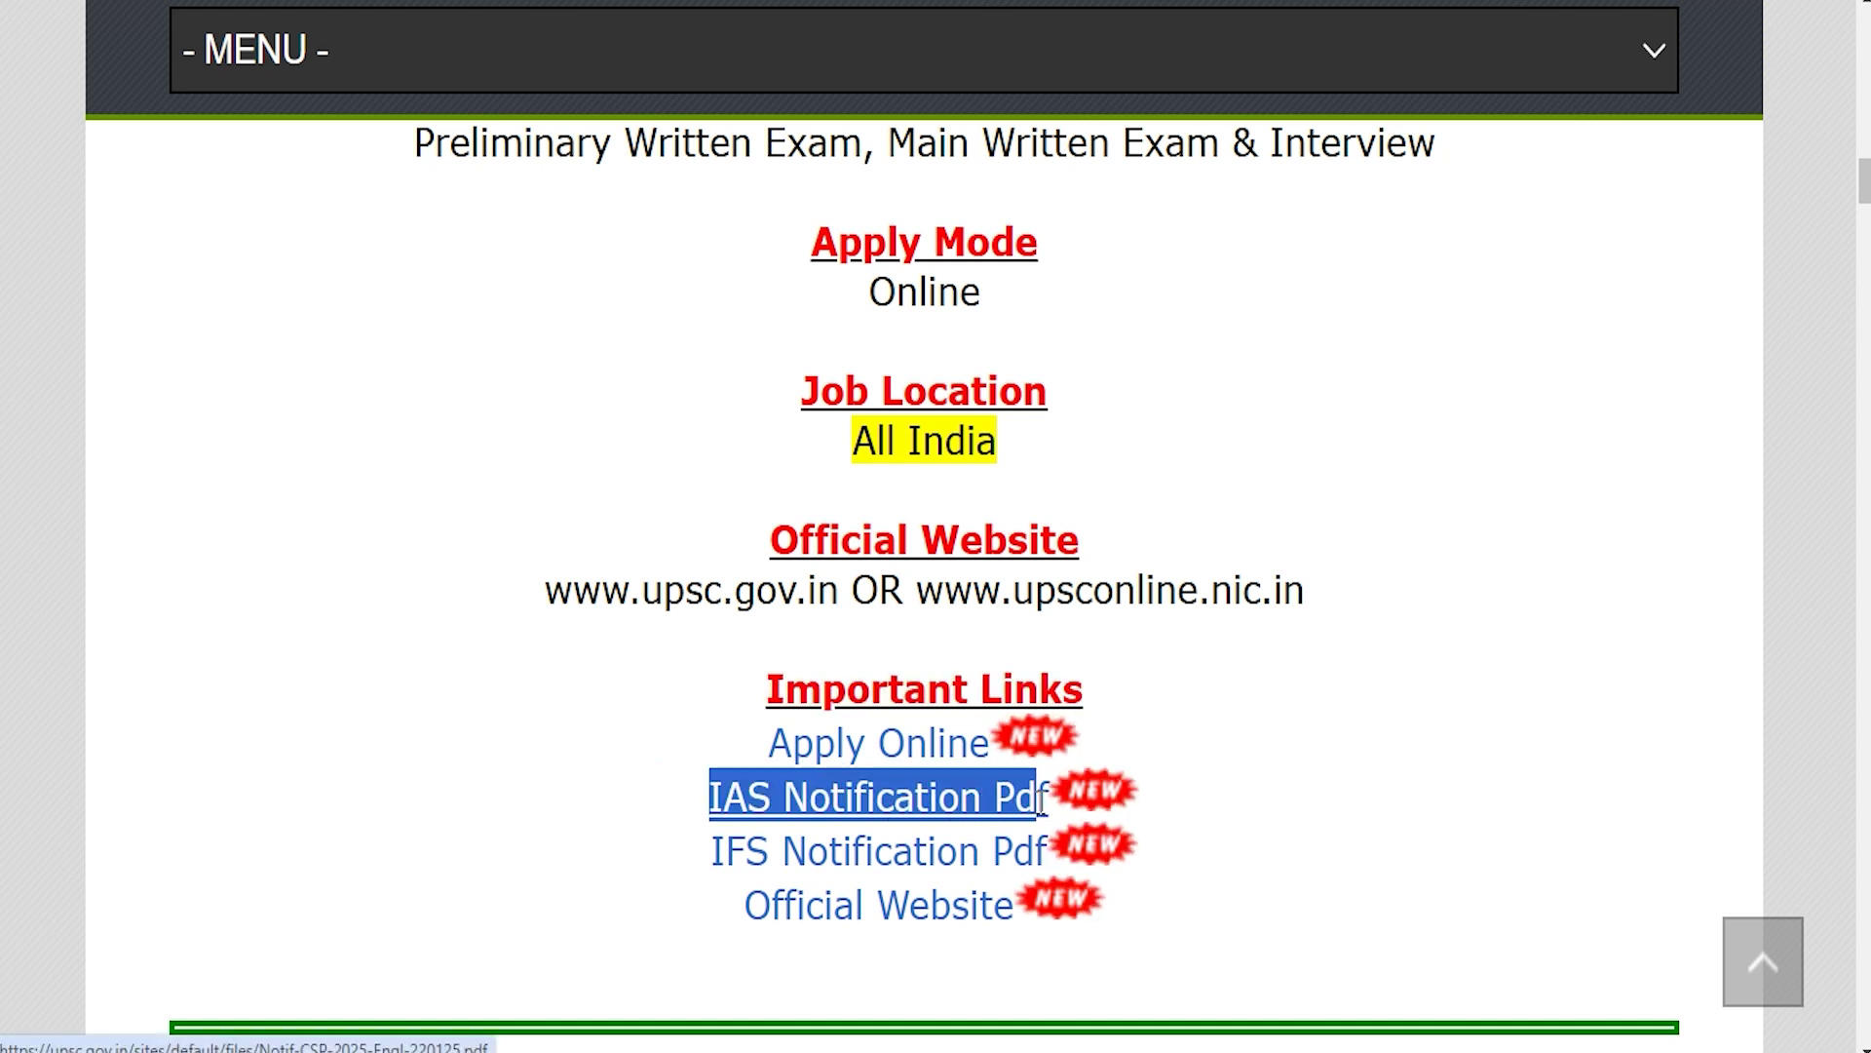
pyautogui.moveTo(679, 836); pyautogui.dragTo(943, 844)
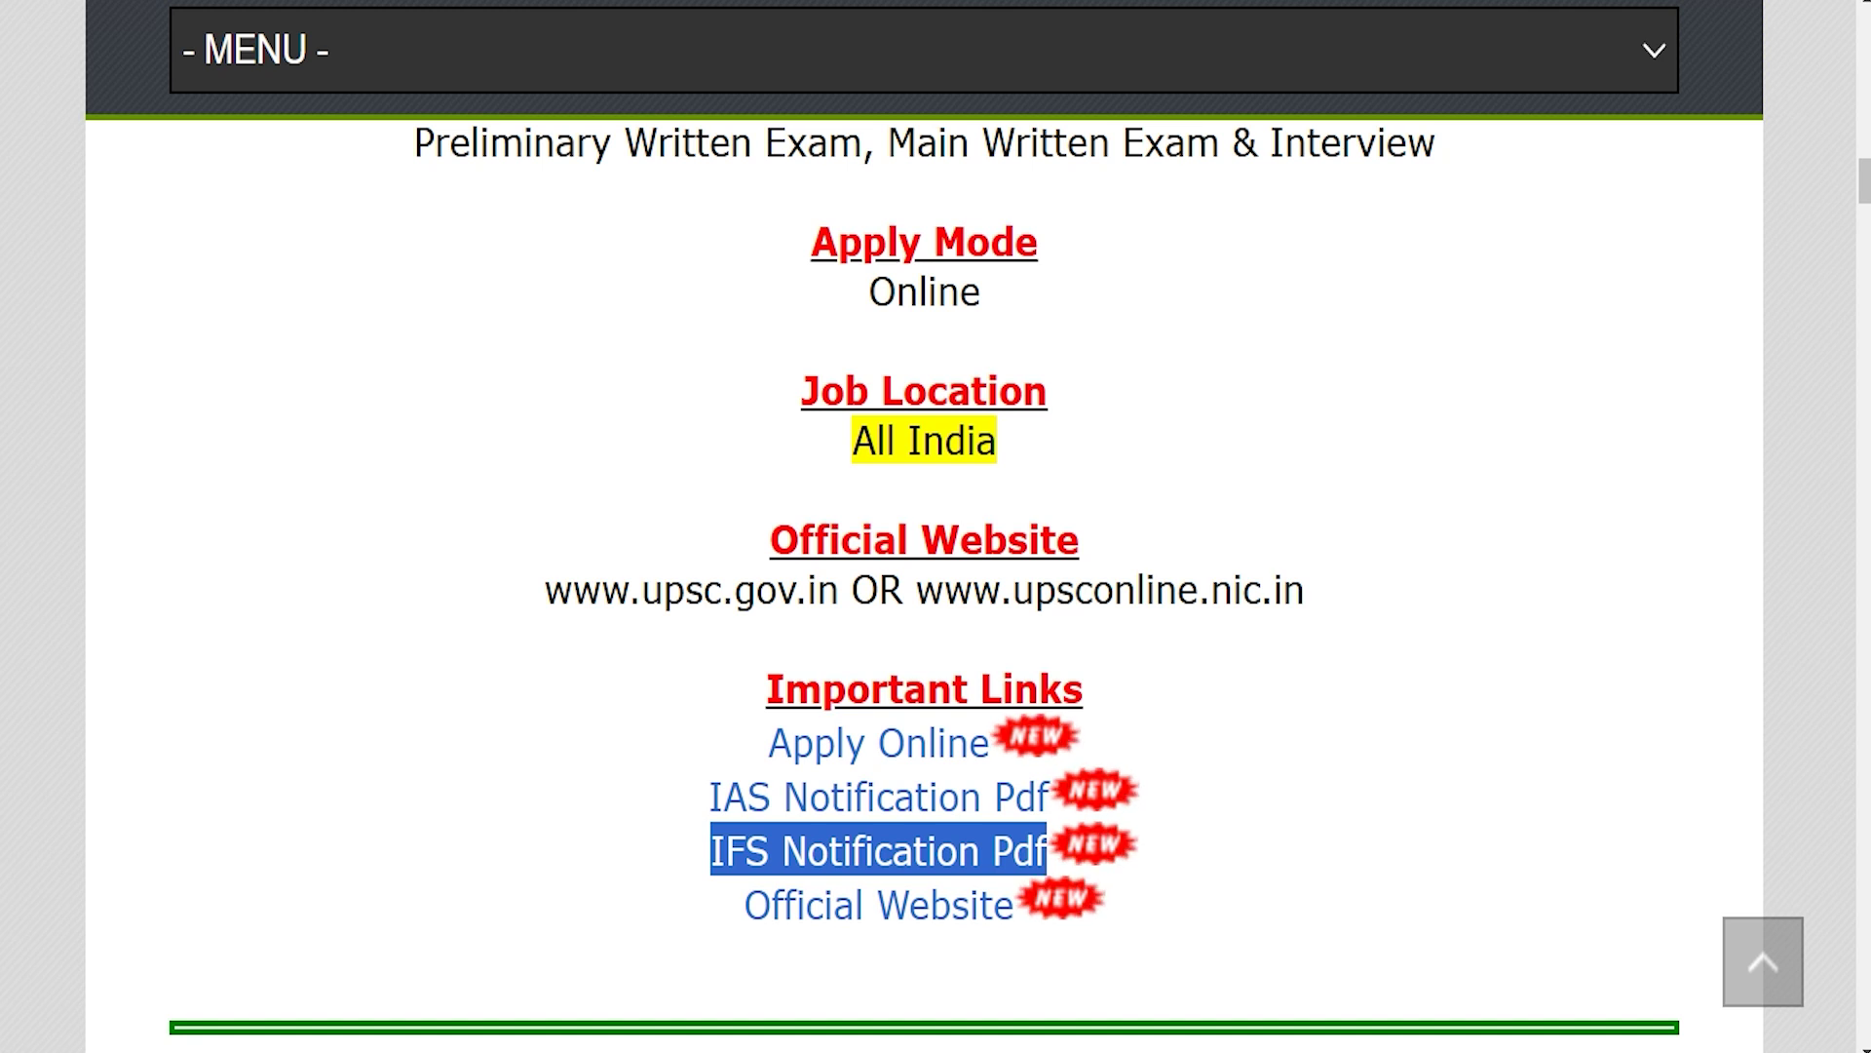
# Step: Open the Indian Forest Service notice and scroll through it, clearing the existing highlight
pyautogui.click(648, 39)
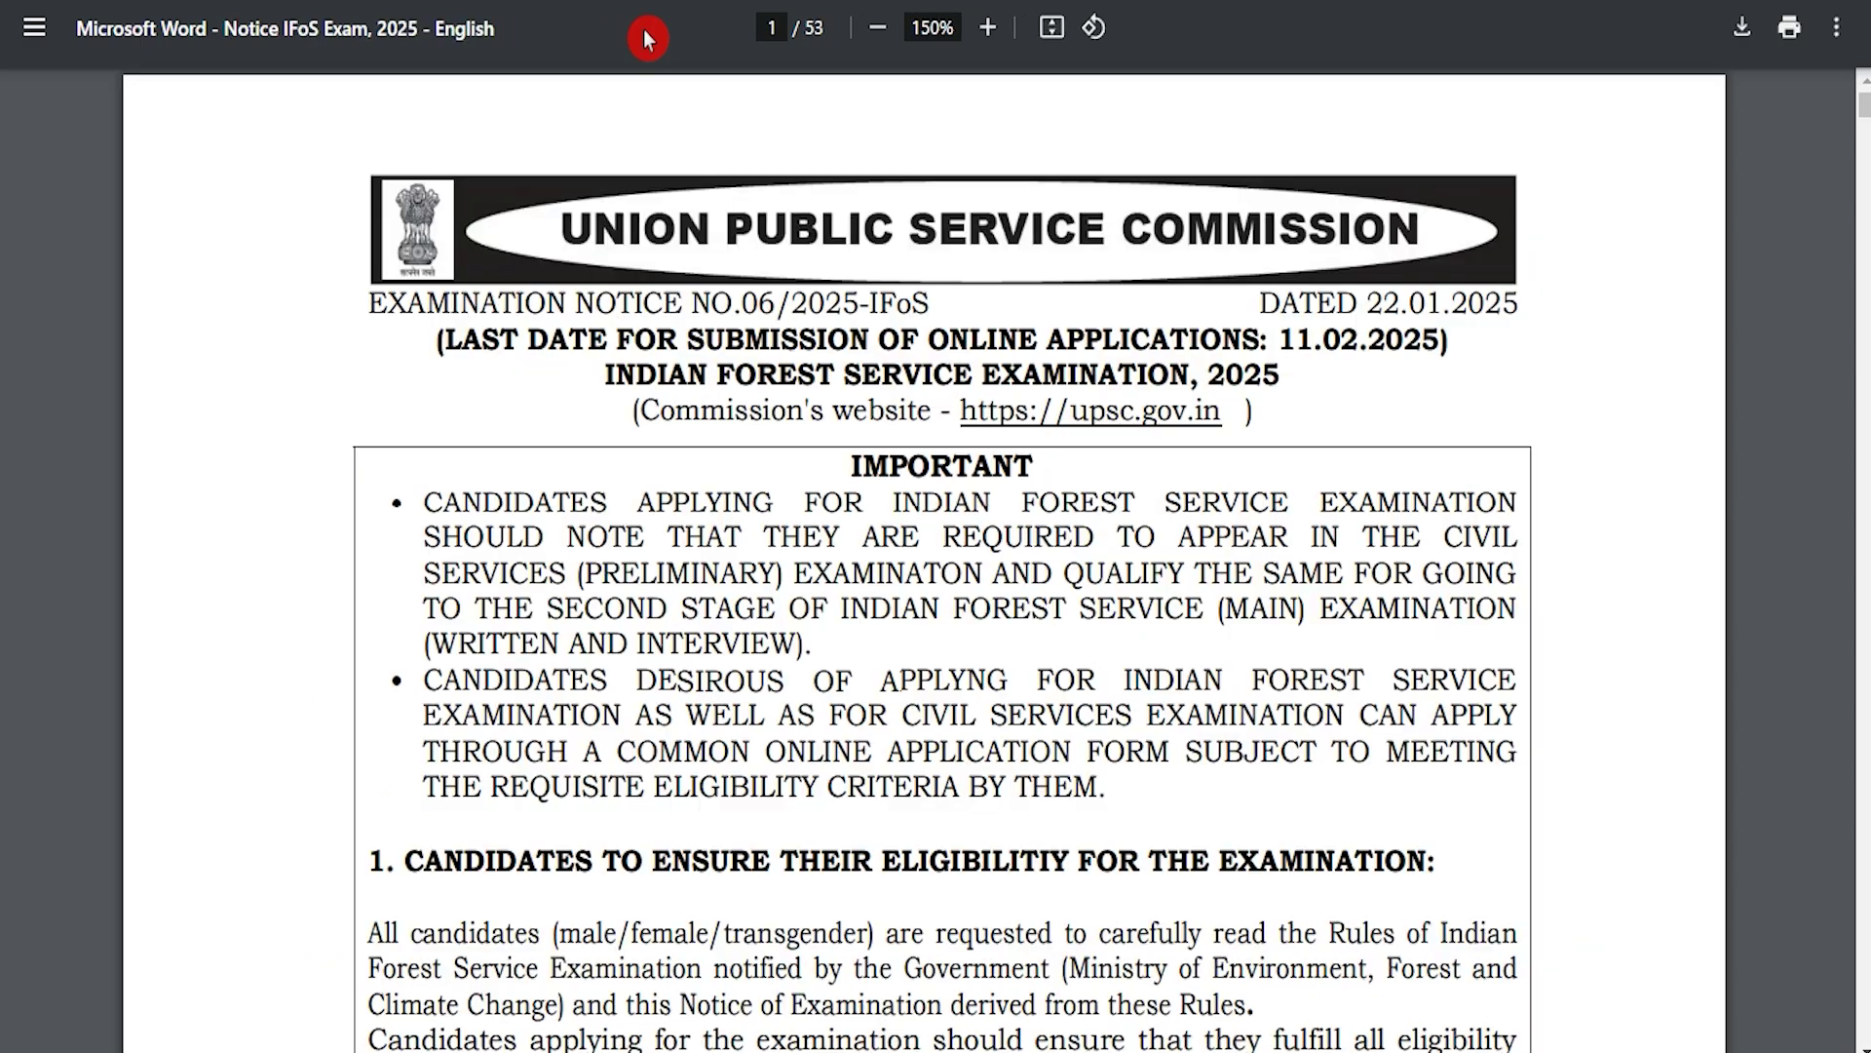
pyautogui.scroll(-8, 793, 685)
pyautogui.scroll(6, 819, 614)
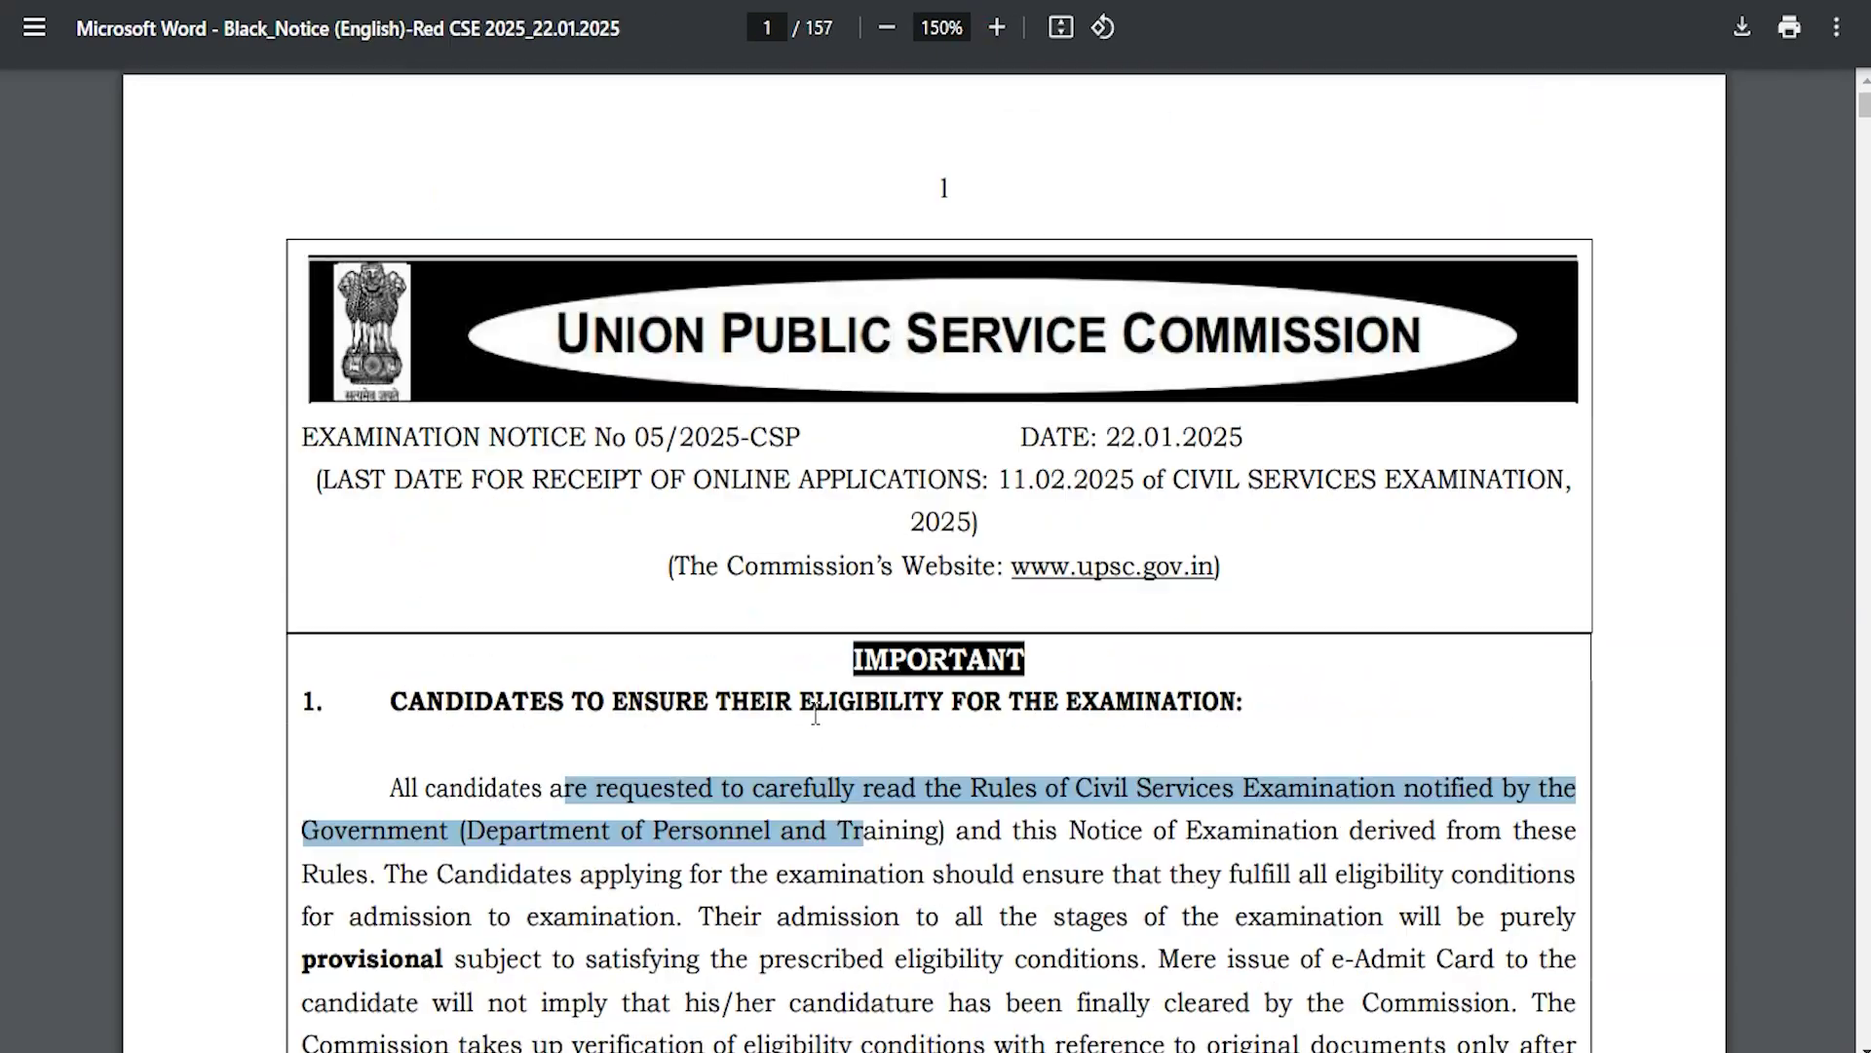
pyautogui.scroll(-4, 816, 715)
pyautogui.click(757, 698)
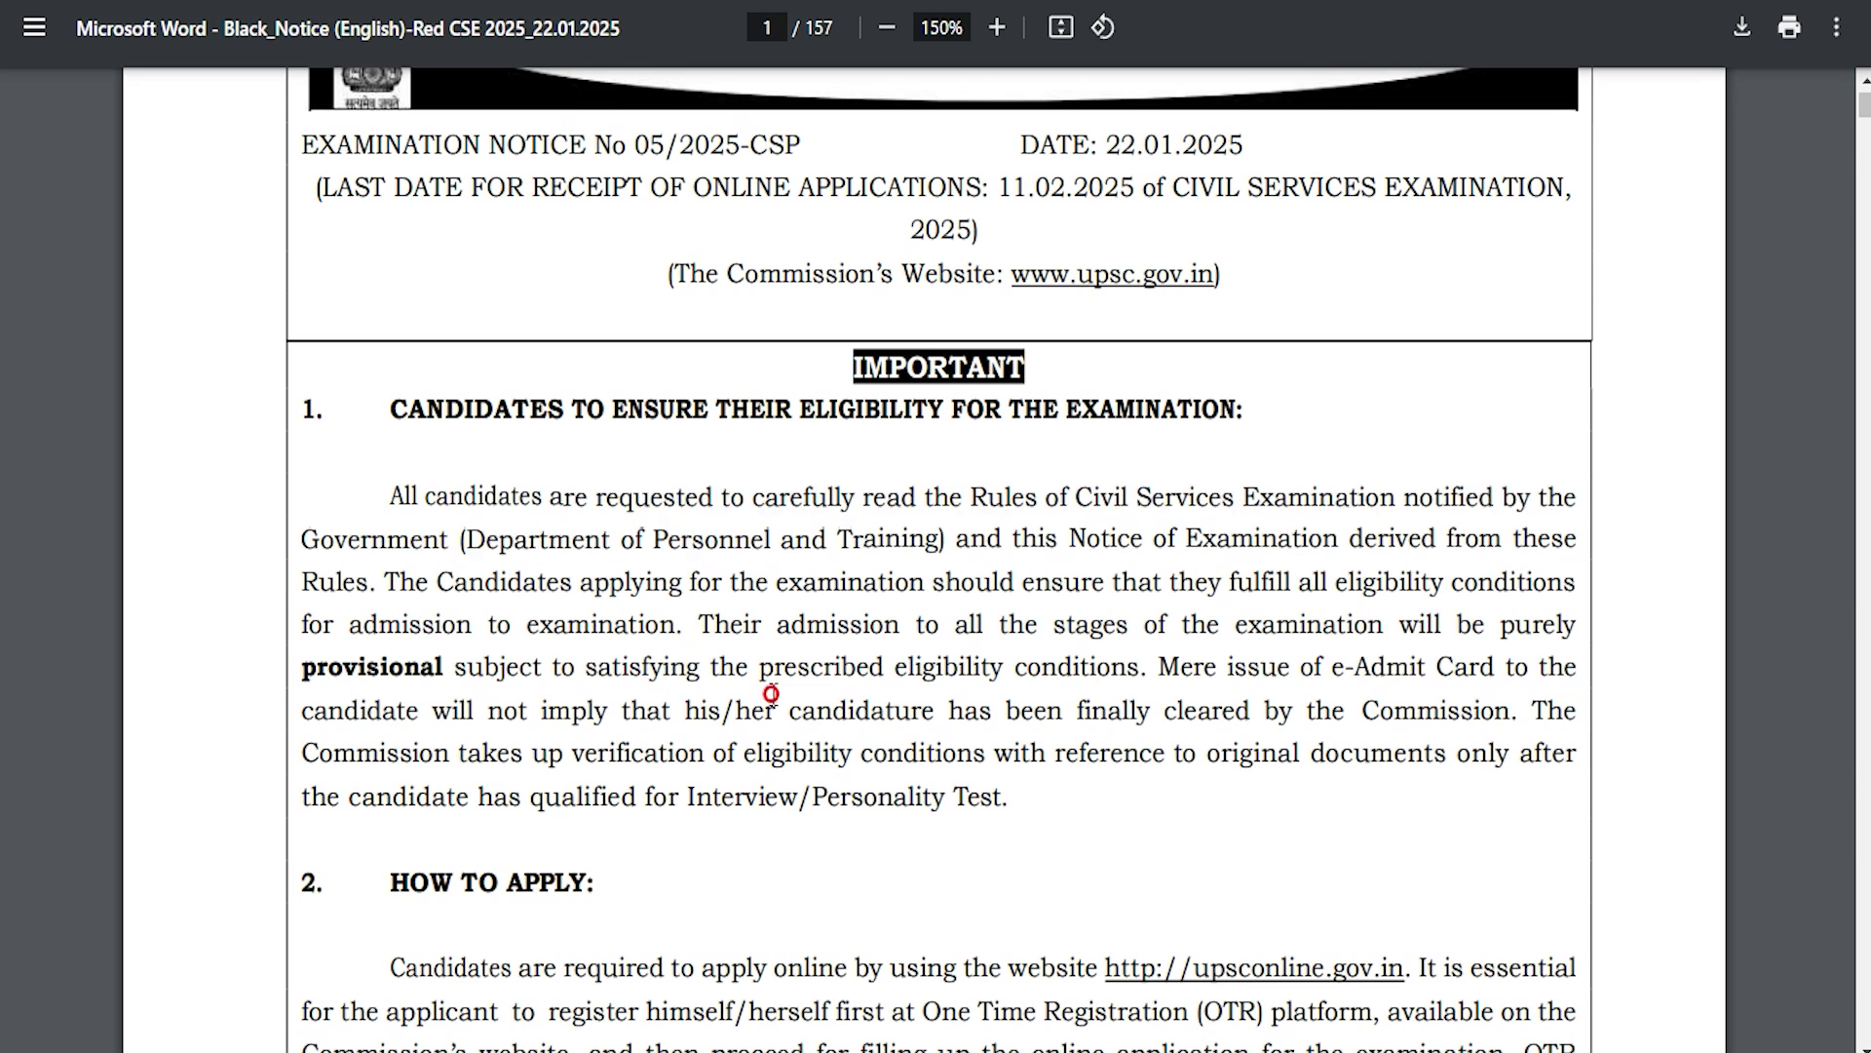
pyautogui.scroll(-5, 750, 698)
# Step: Highlight the OTR profile registration and application-correction passages, then scroll back up
pyautogui.moveTo(436, 488); pyautogui.dragTo(596, 512)
pyautogui.scroll(-4, 573, 680)
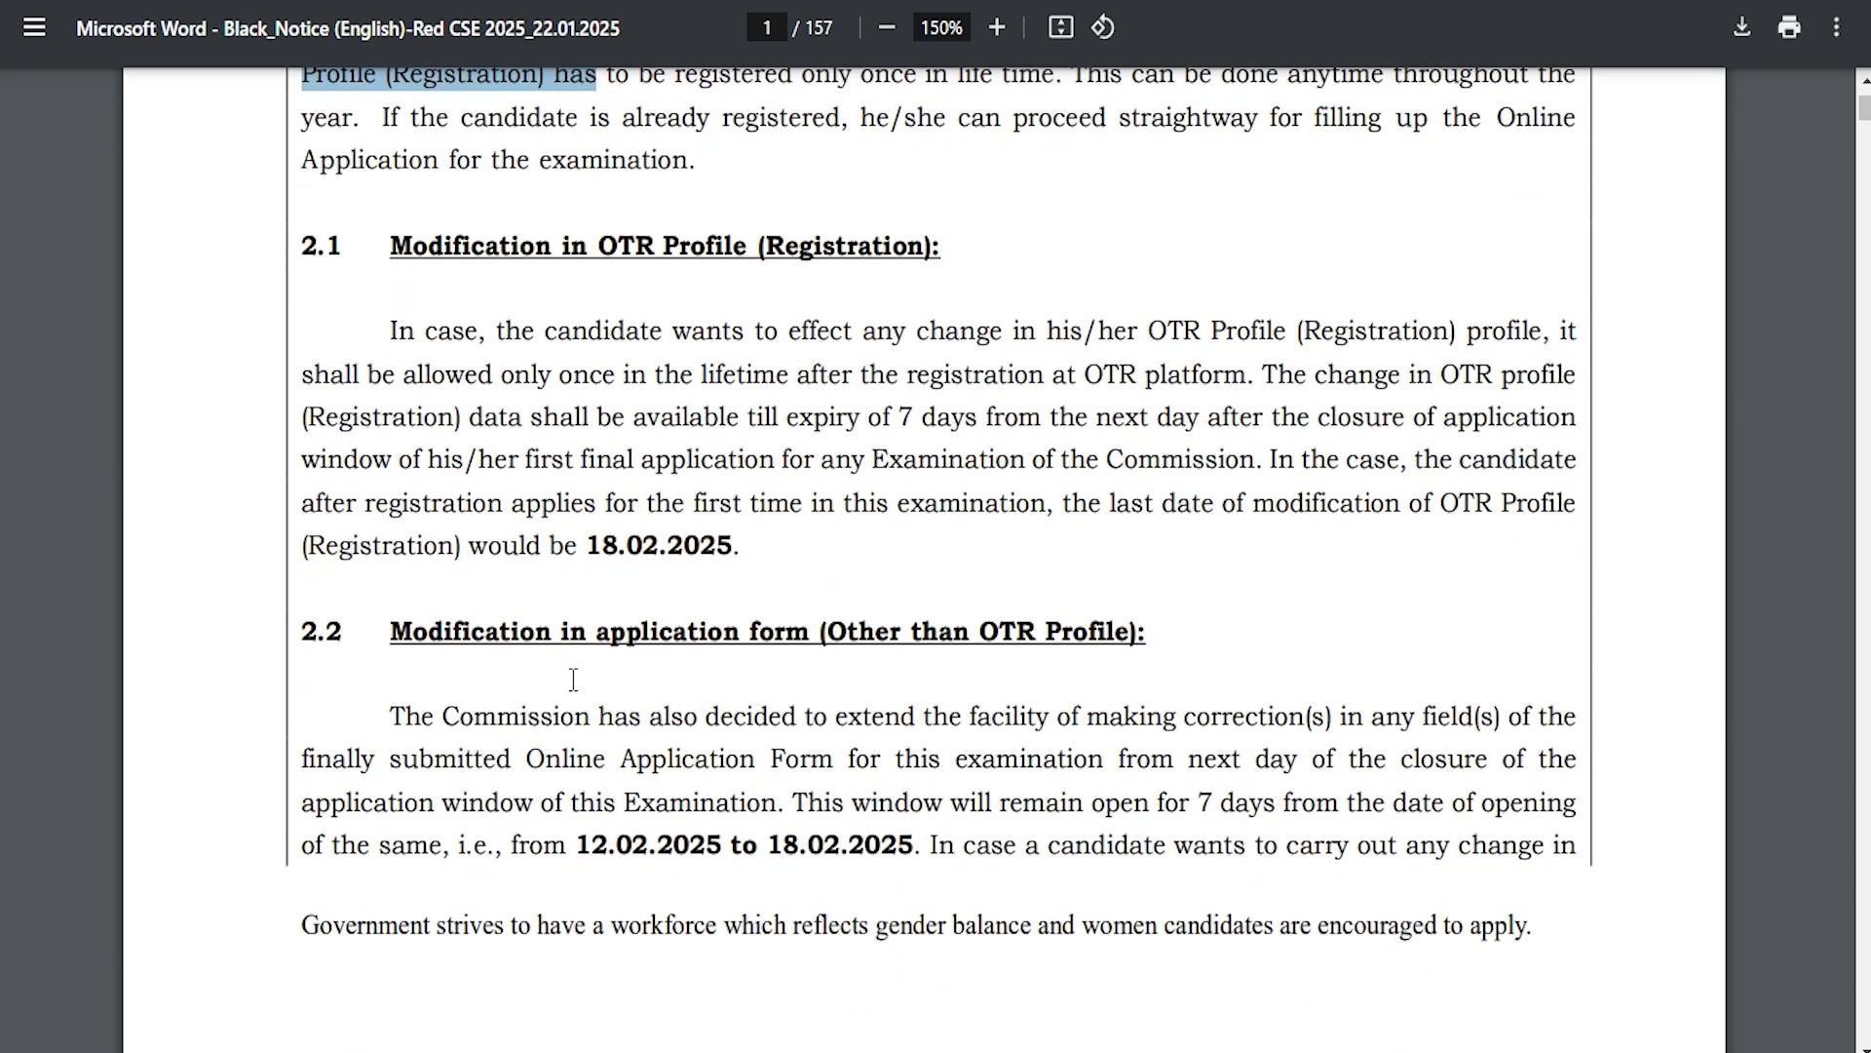
pyautogui.moveTo(527, 716); pyautogui.dragTo(833, 760)
pyautogui.scroll(-4, 745, 849)
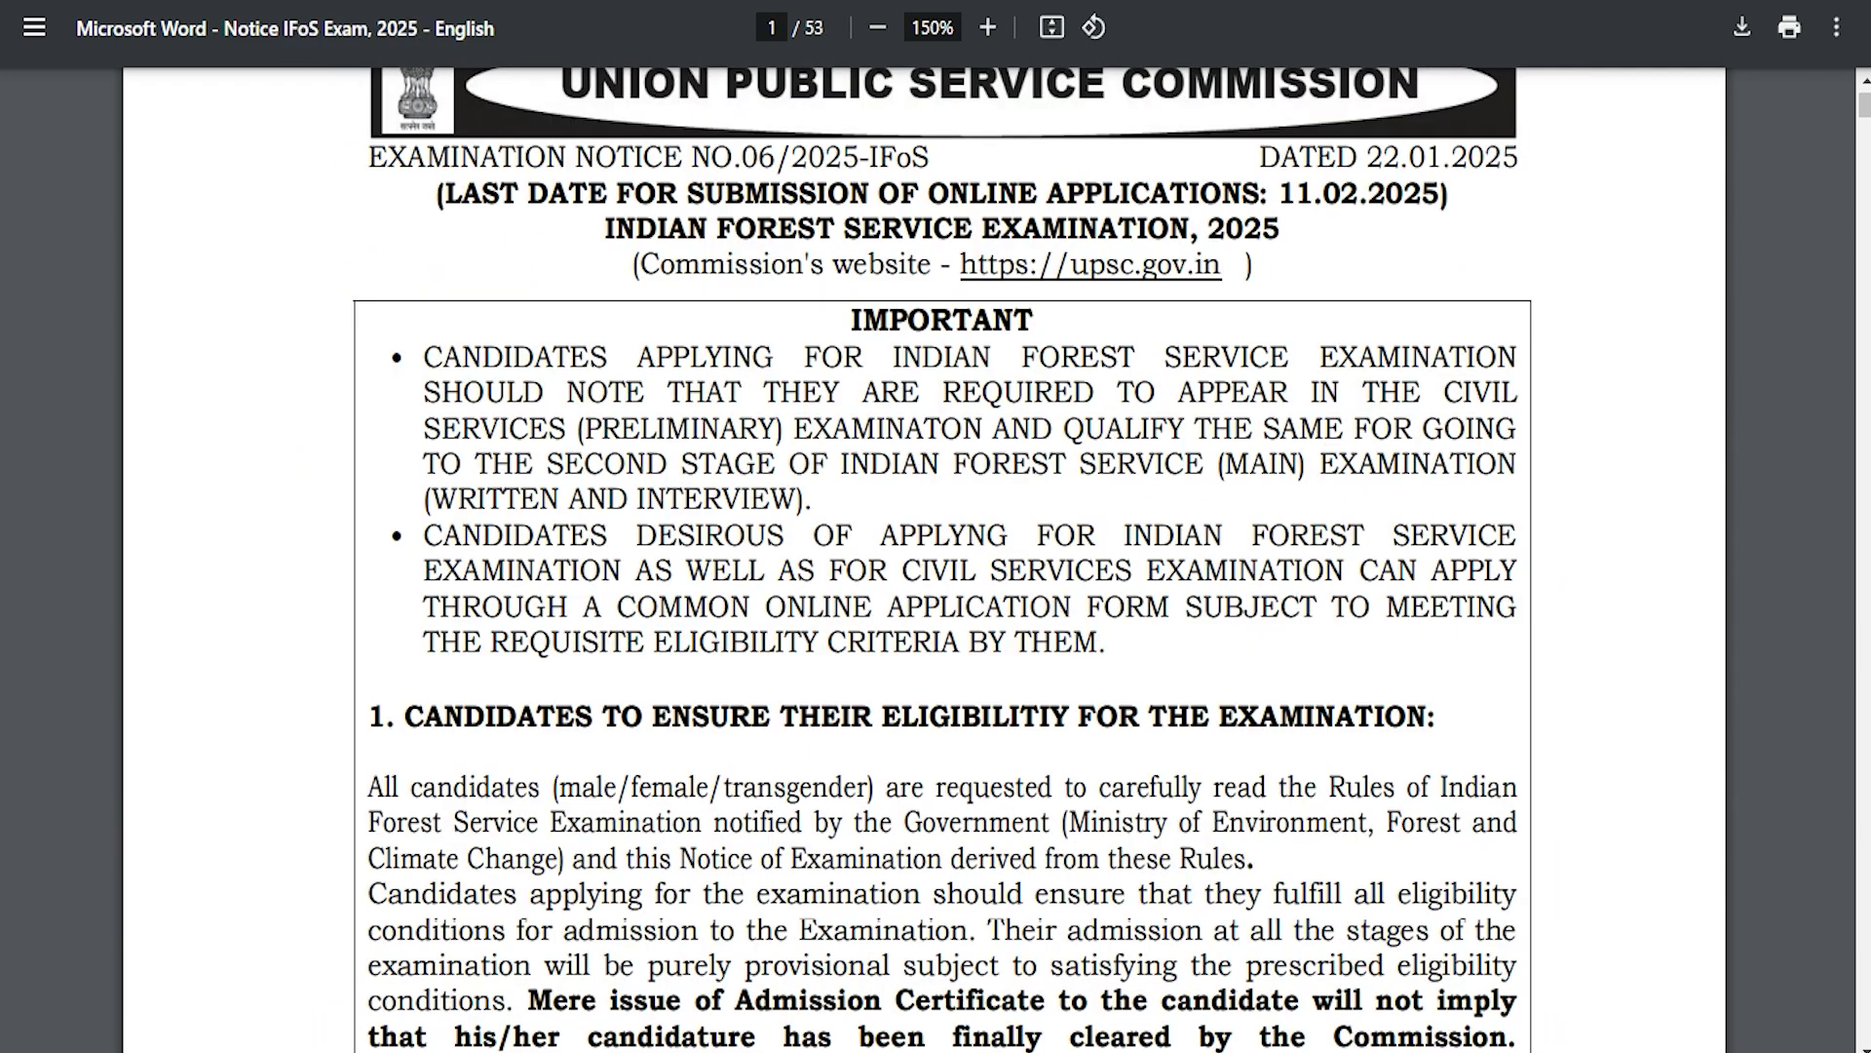
pyautogui.scroll(2, 772, 663)
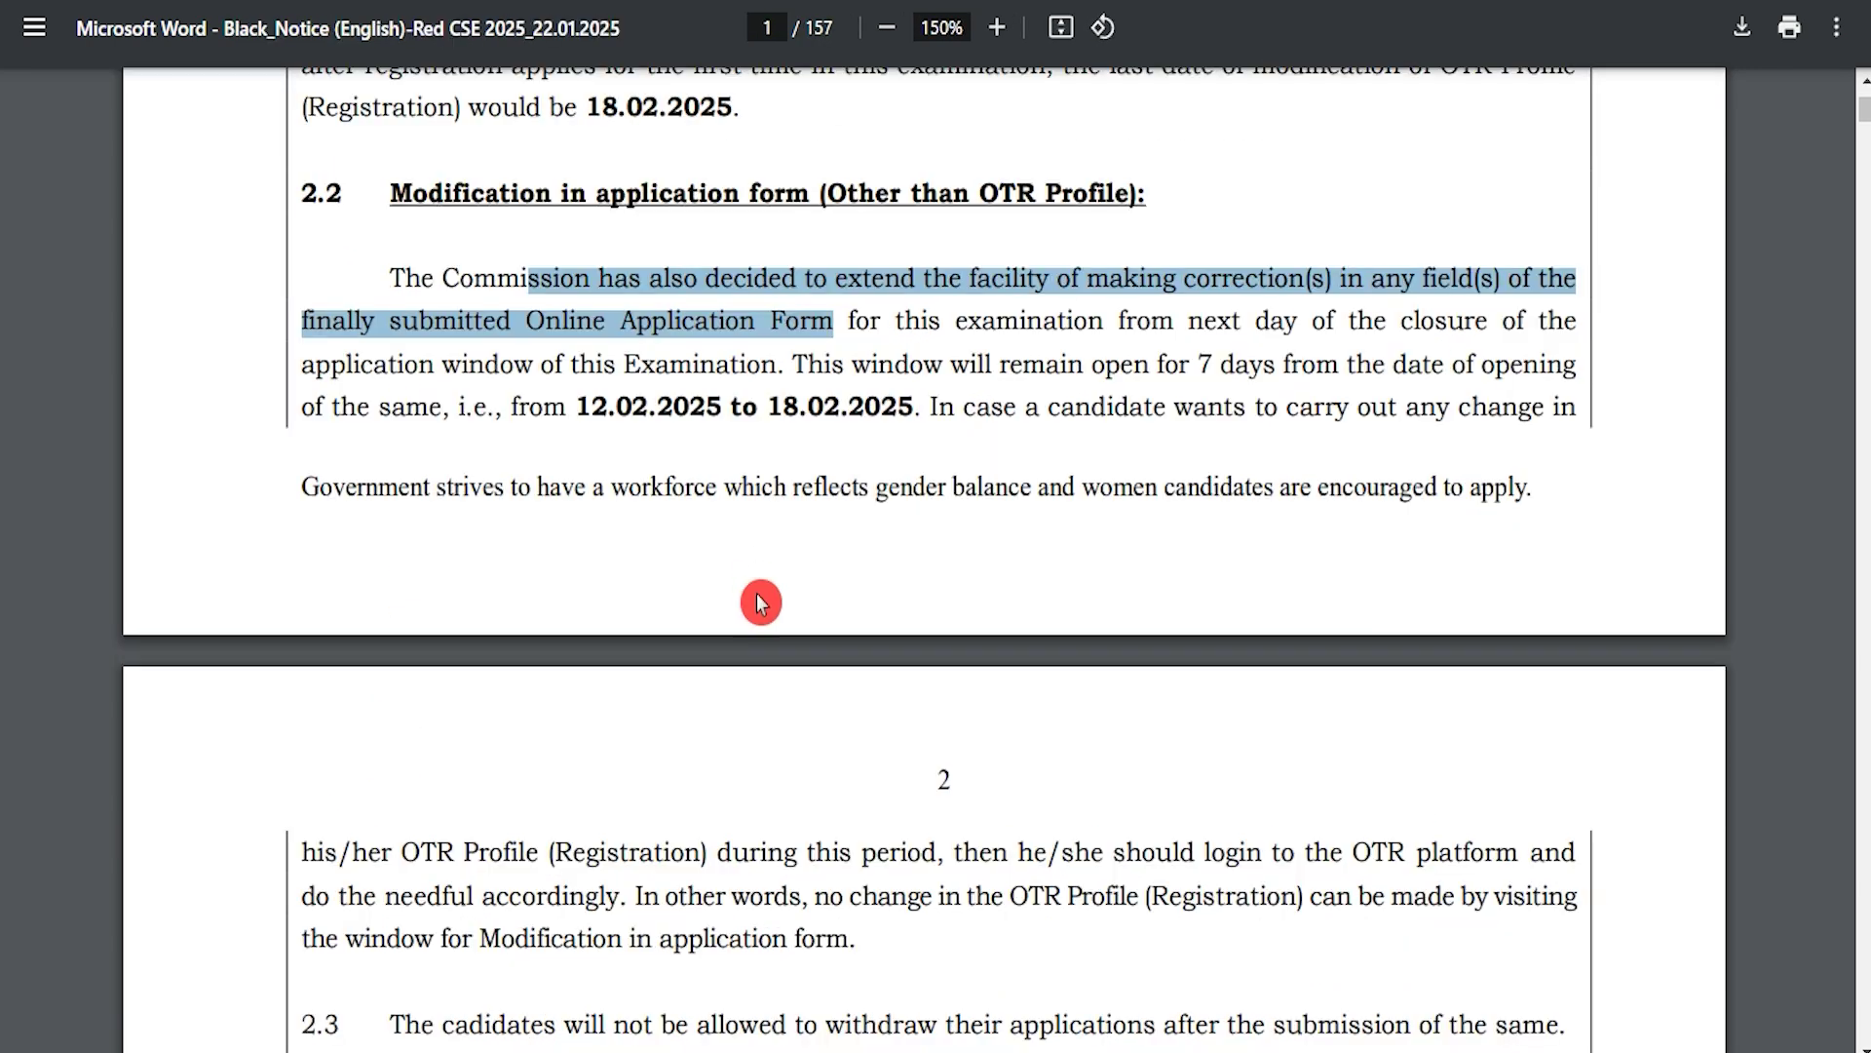
pyautogui.scroll(10, 760, 598)
# Step: Follow the Apply Online link from the job notification to the UPSC OTR login page
pyautogui.click(621, 321)
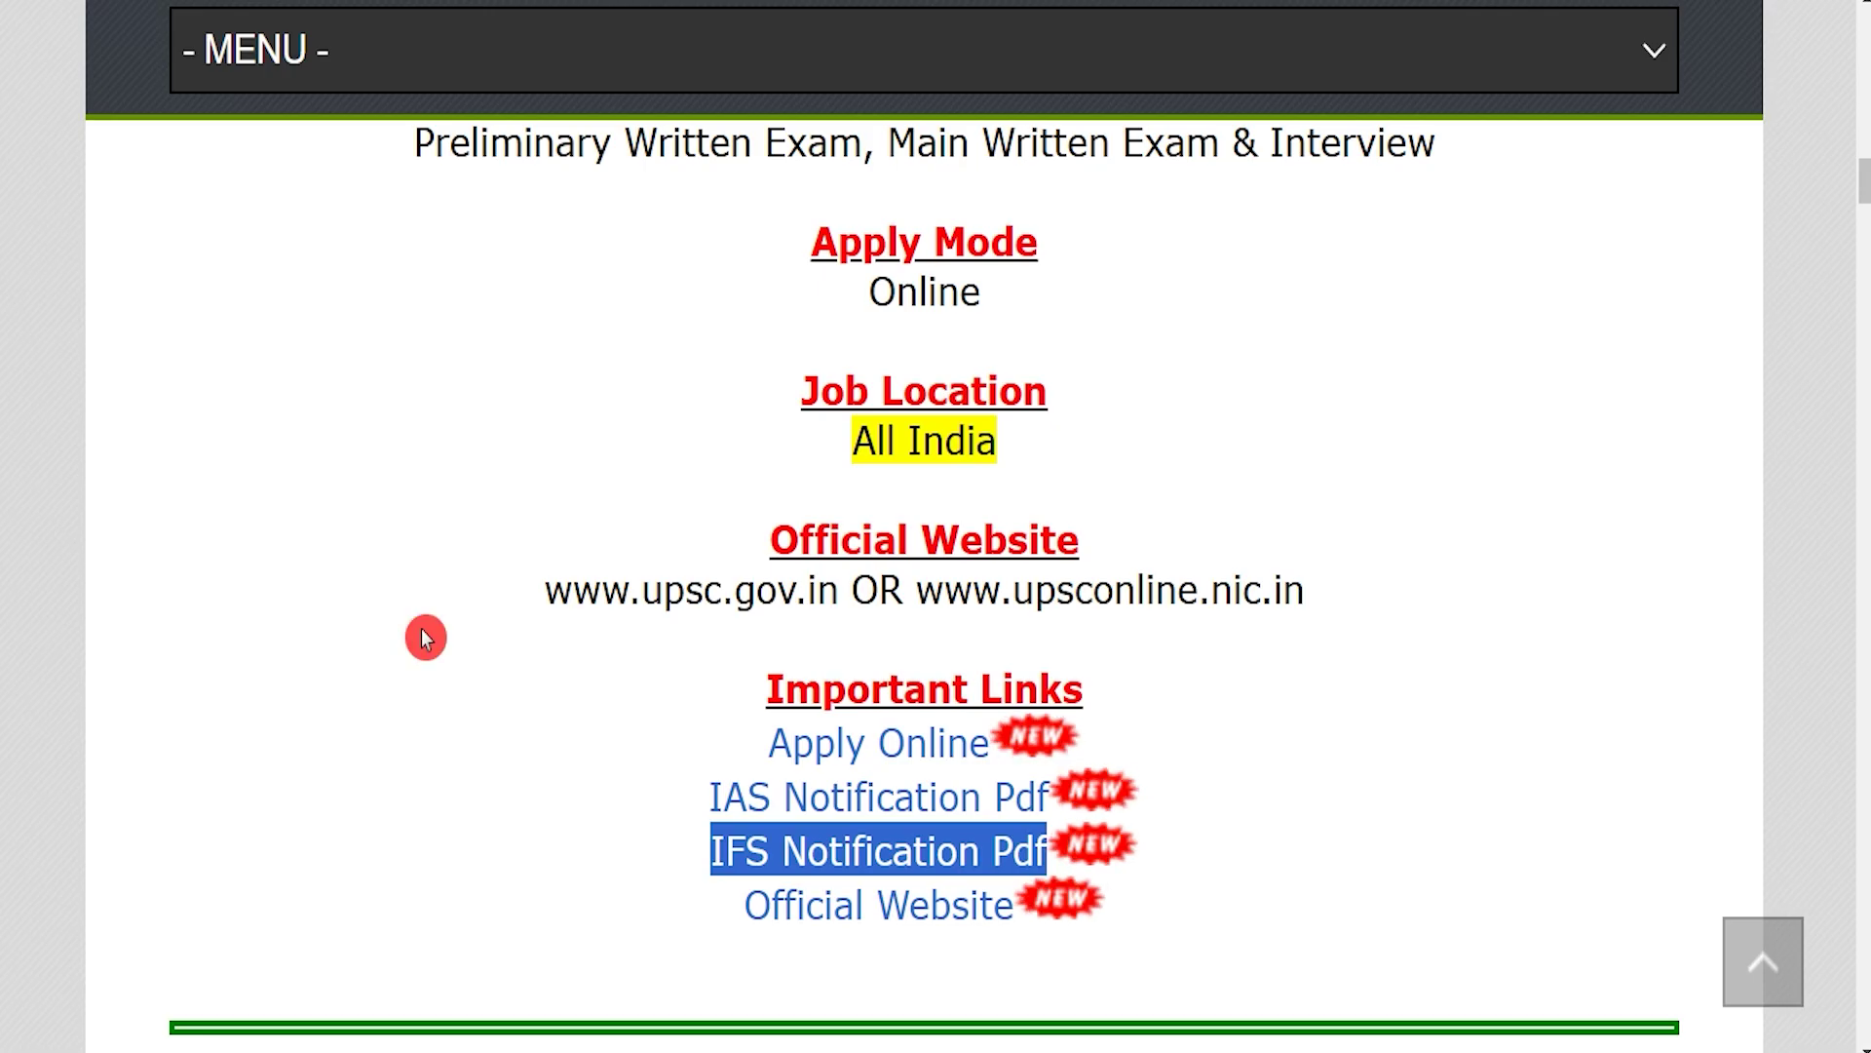
pyautogui.moveTo(738, 741); pyautogui.dragTo(1004, 747)
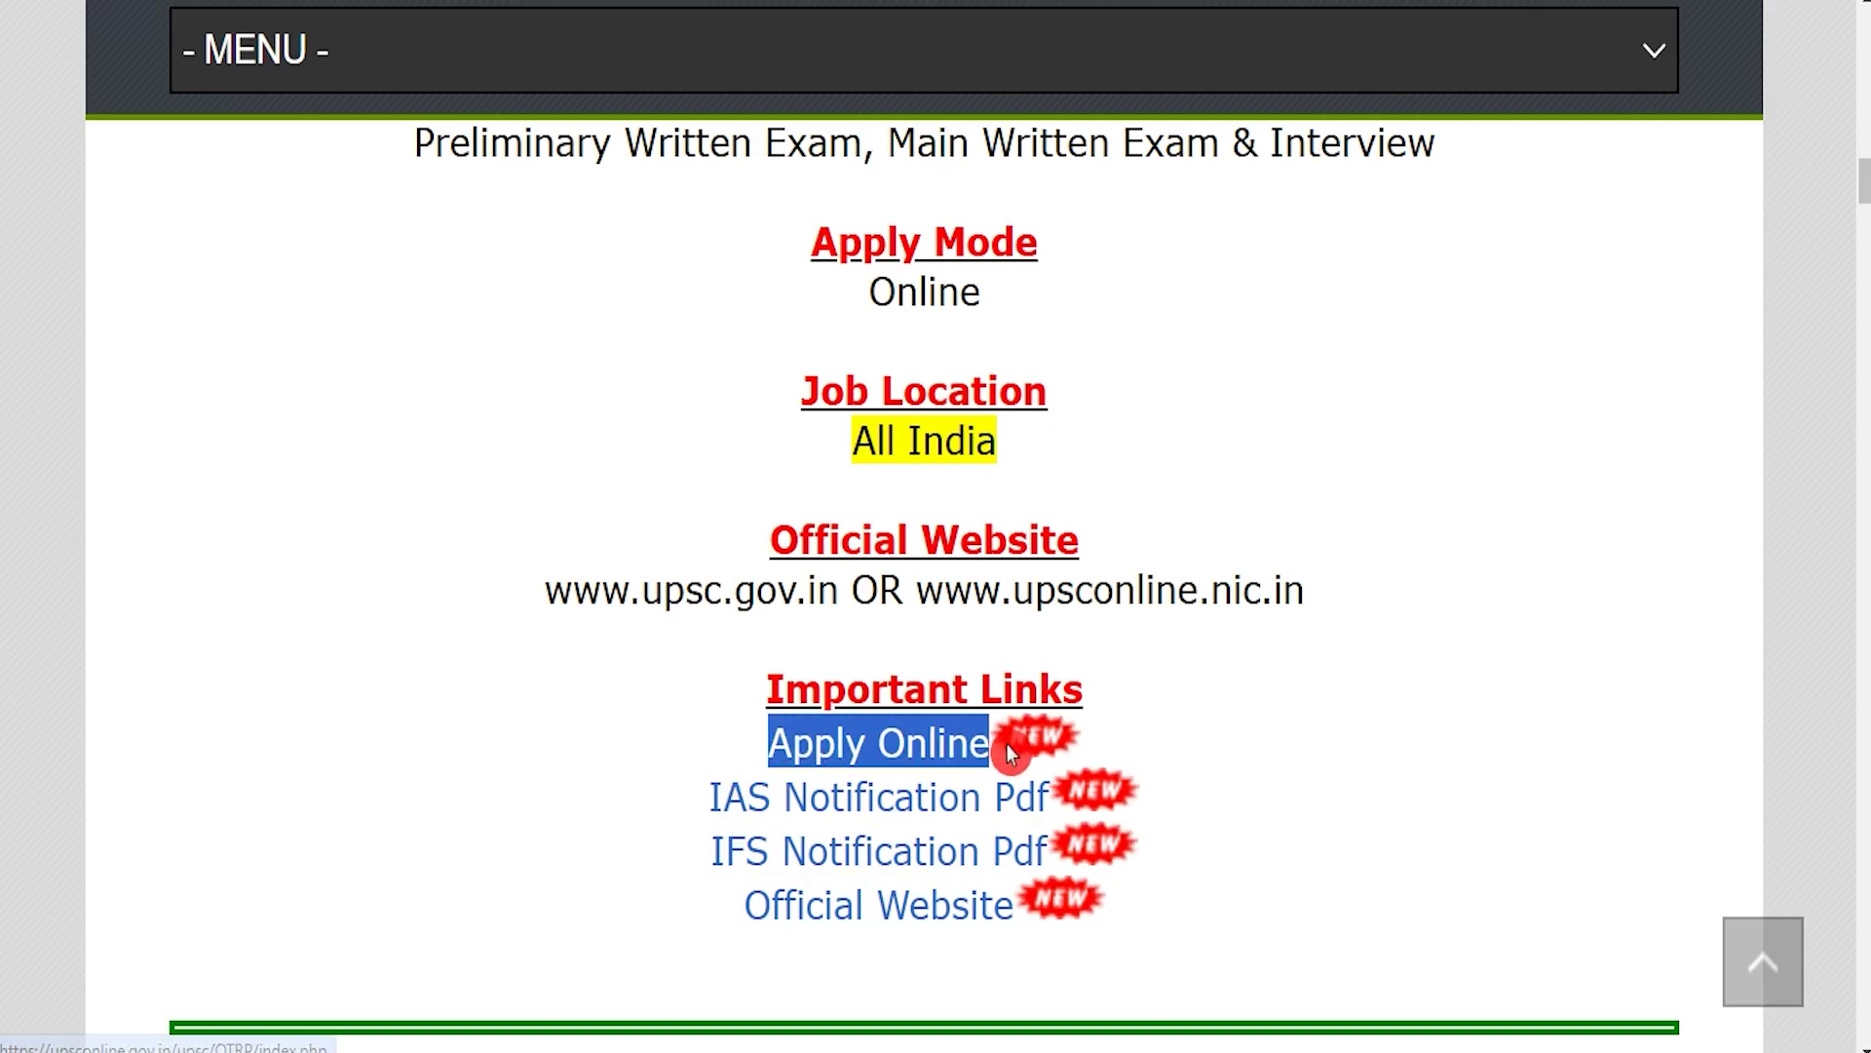
pyautogui.click(887, 748)
pyautogui.click(926, 651)
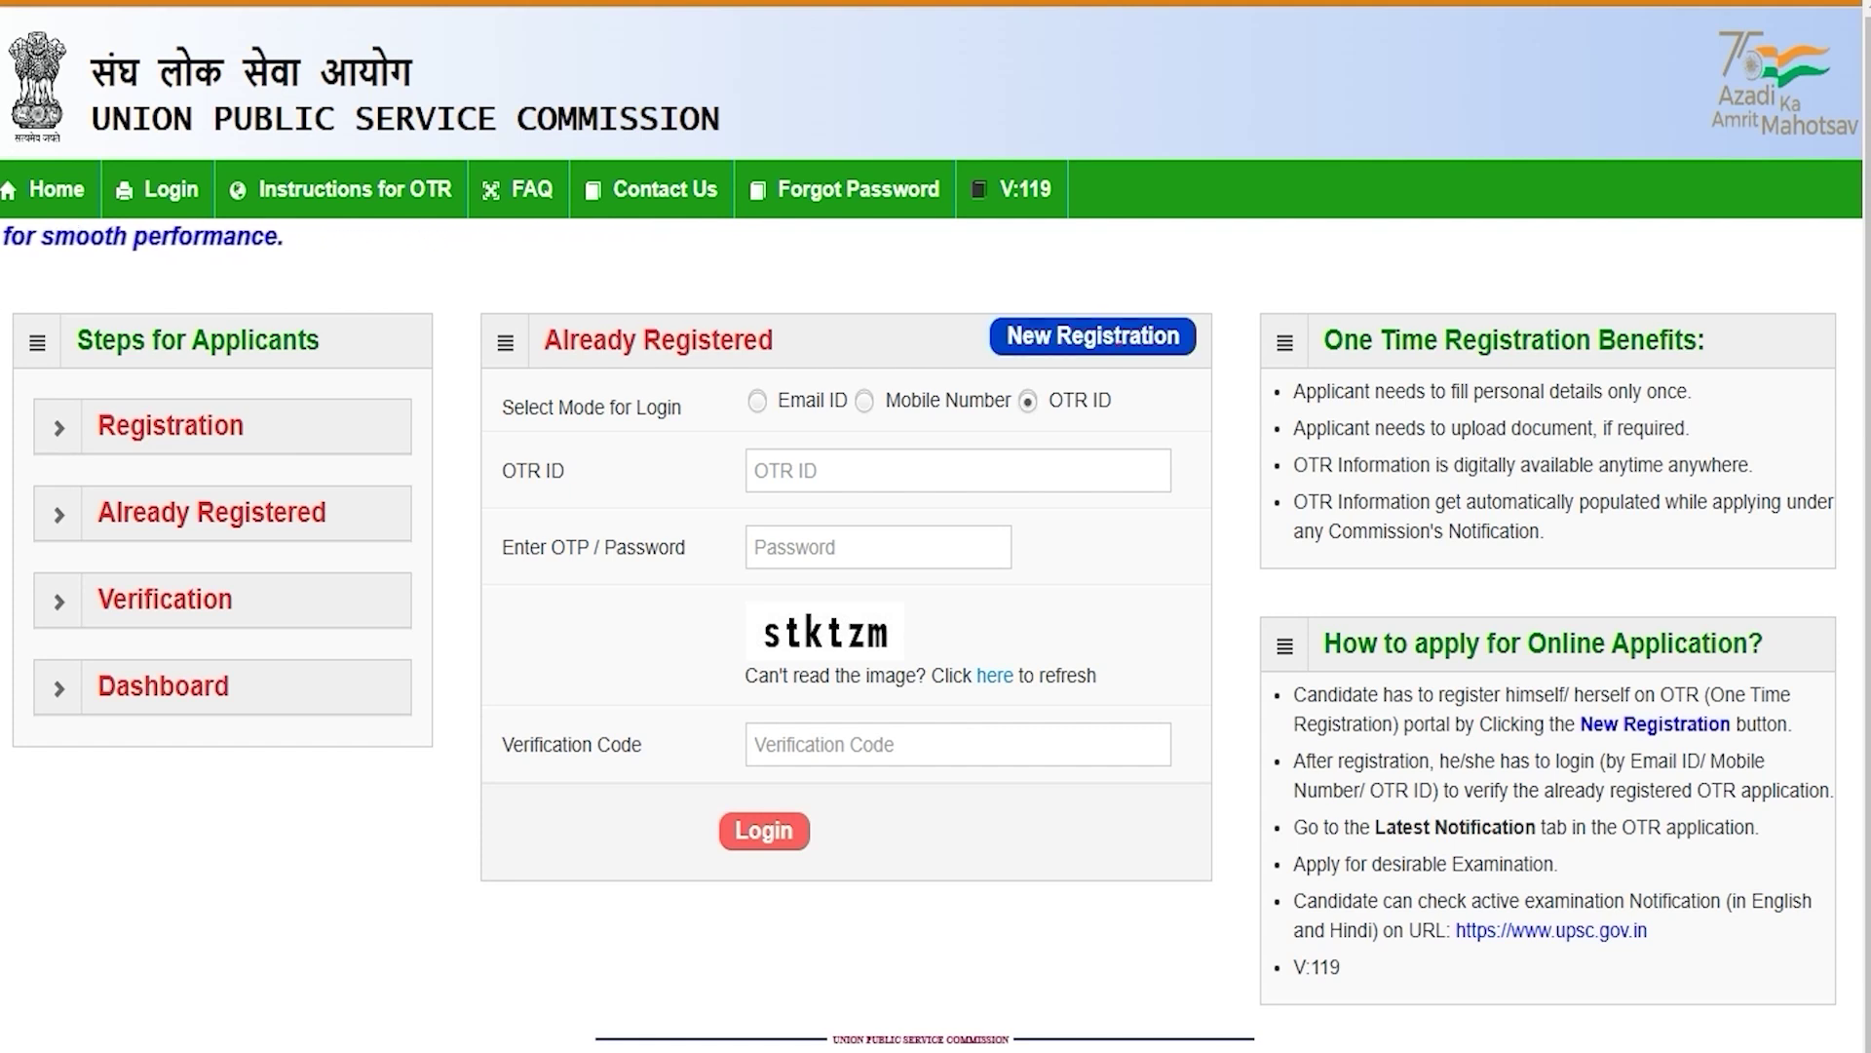
# Step: Start a new OTR registration and enter the candidate's name and its confirmation
pyautogui.click(1120, 341)
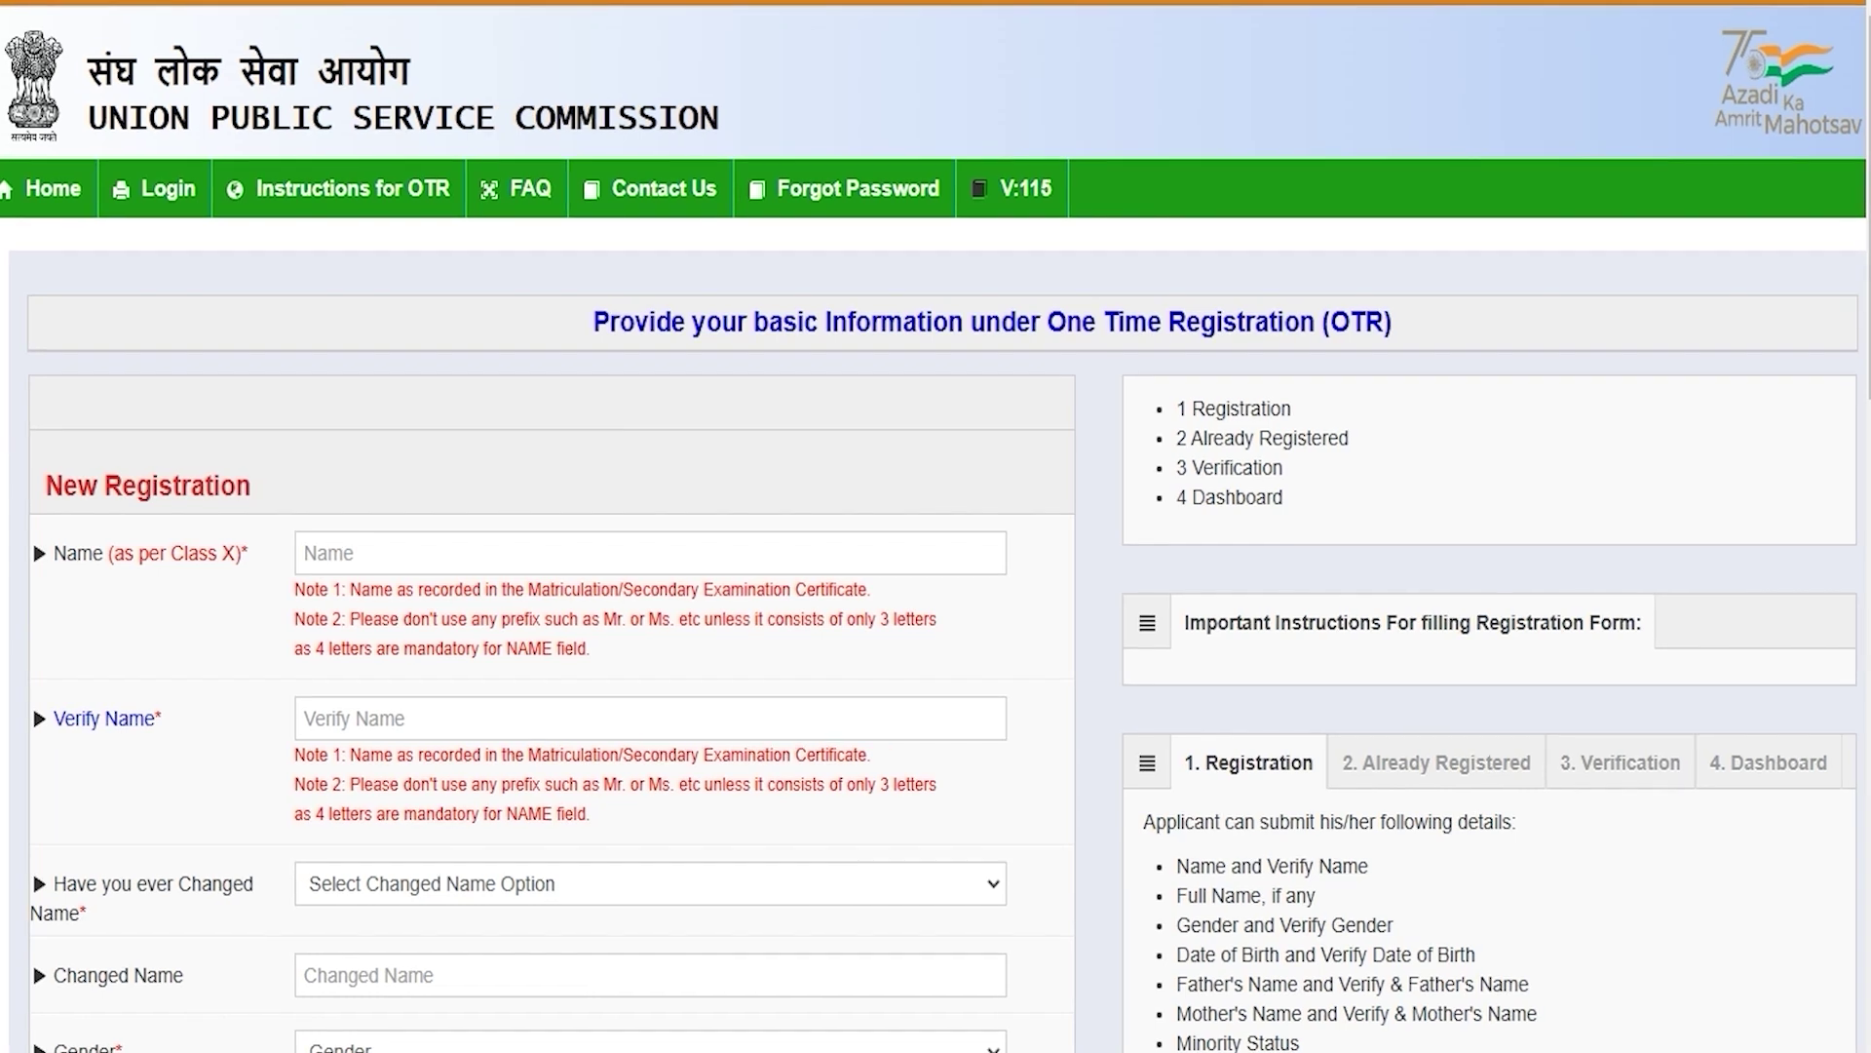
pyautogui.click(343, 551)
pyautogui.write('Amit')
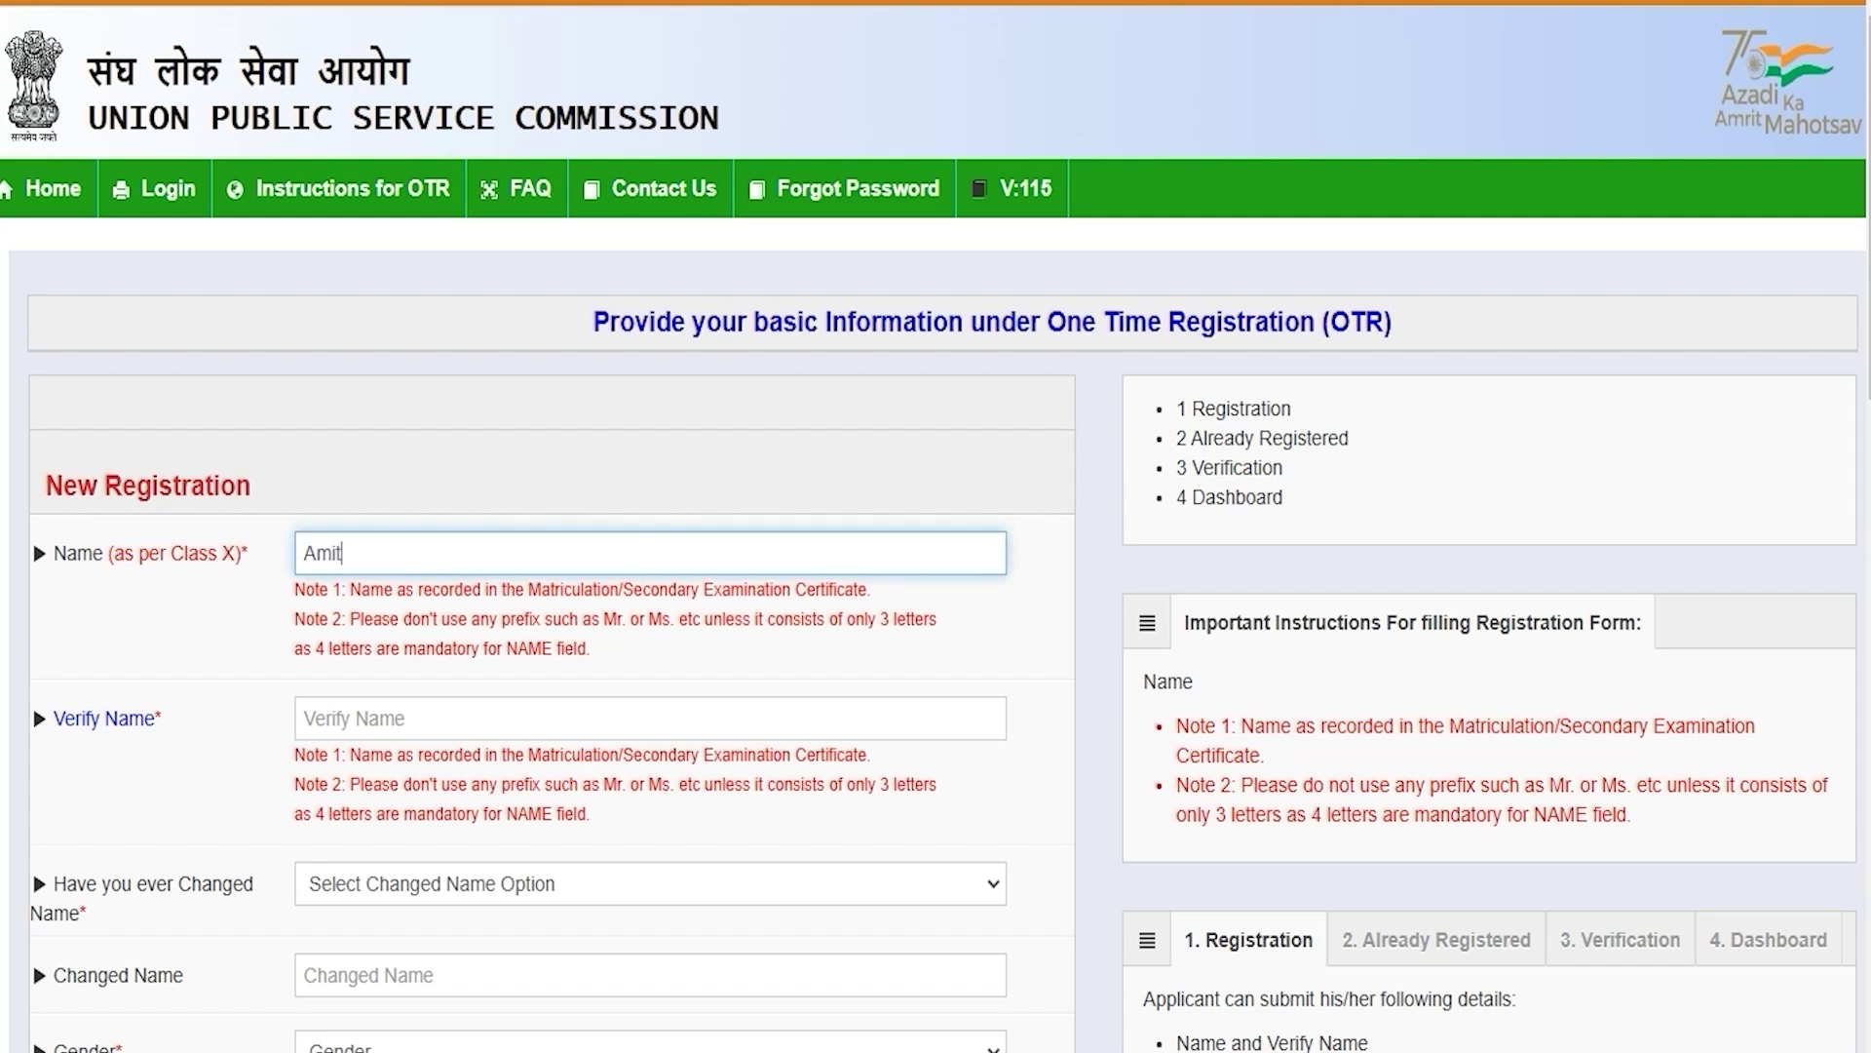
pyautogui.click(334, 731)
pyautogui.write('A')
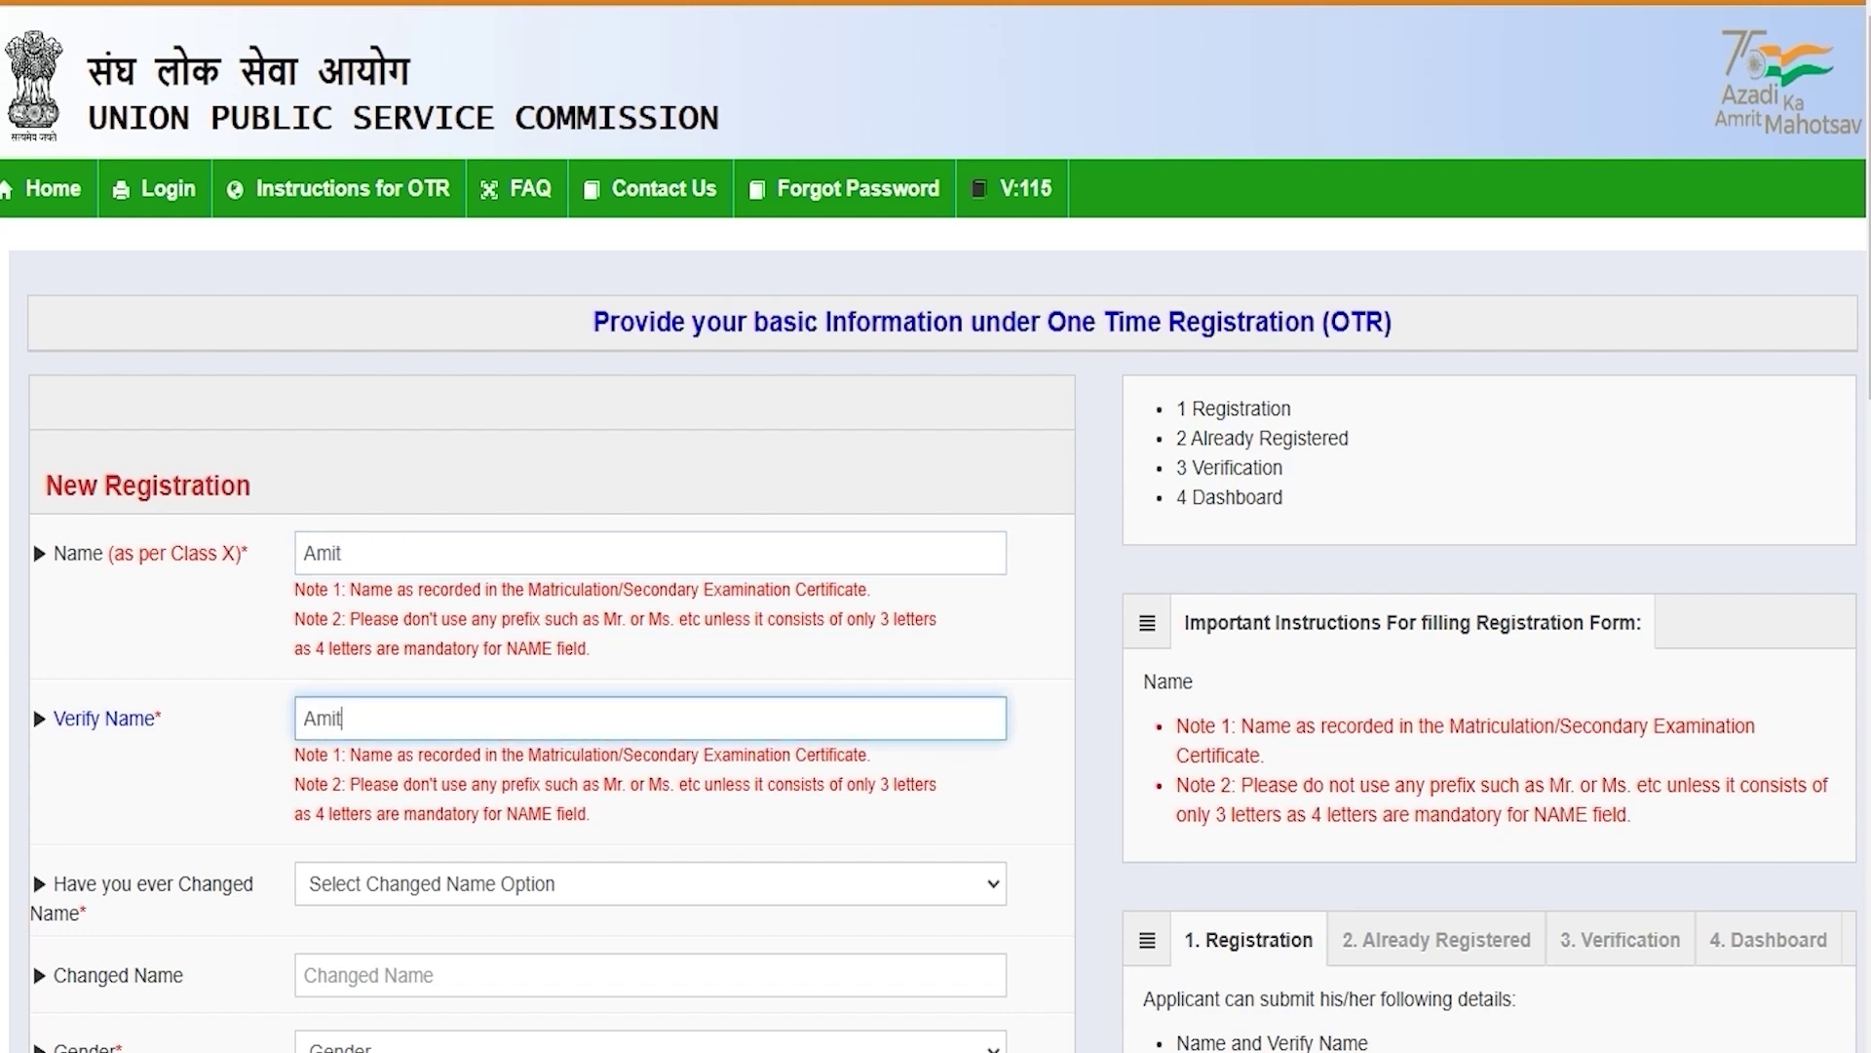
pyautogui.write('mit')
# Step: Answer No to whether the candidate has ever changed name
pyautogui.scroll(-5, 463, 432)
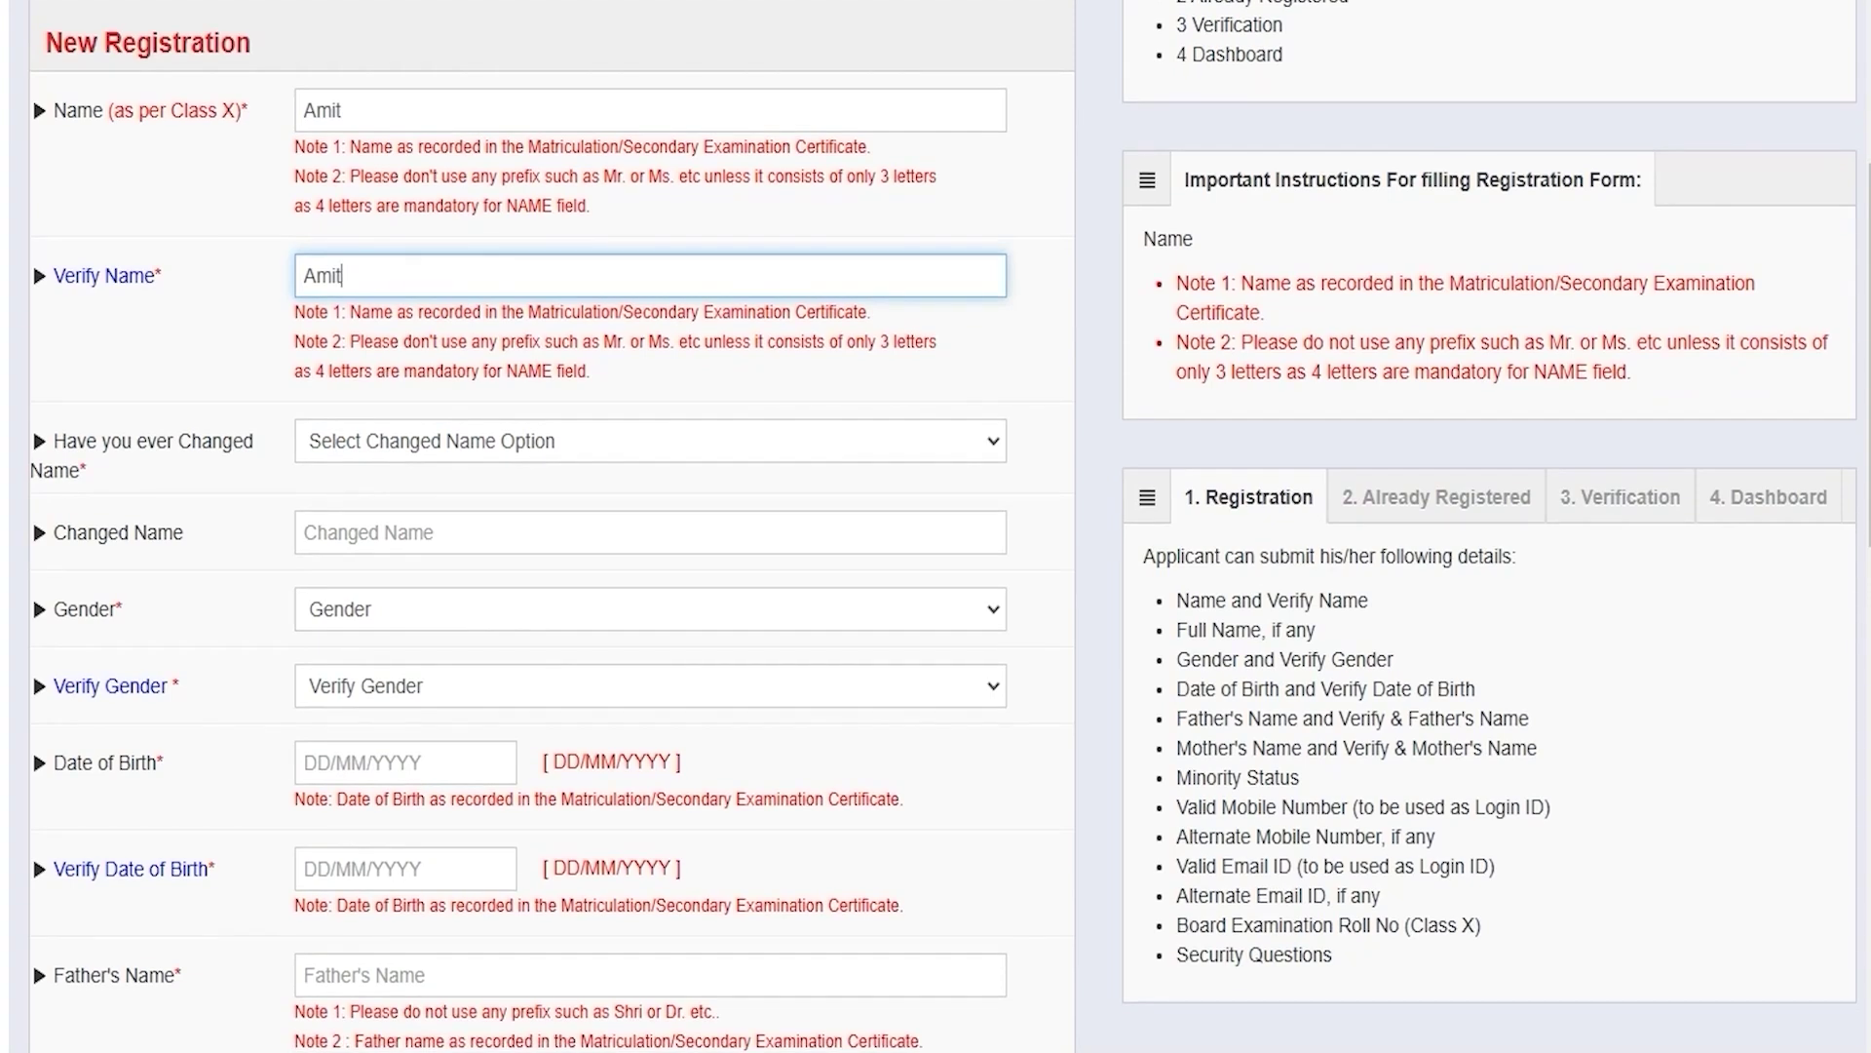
pyautogui.click(463, 431)
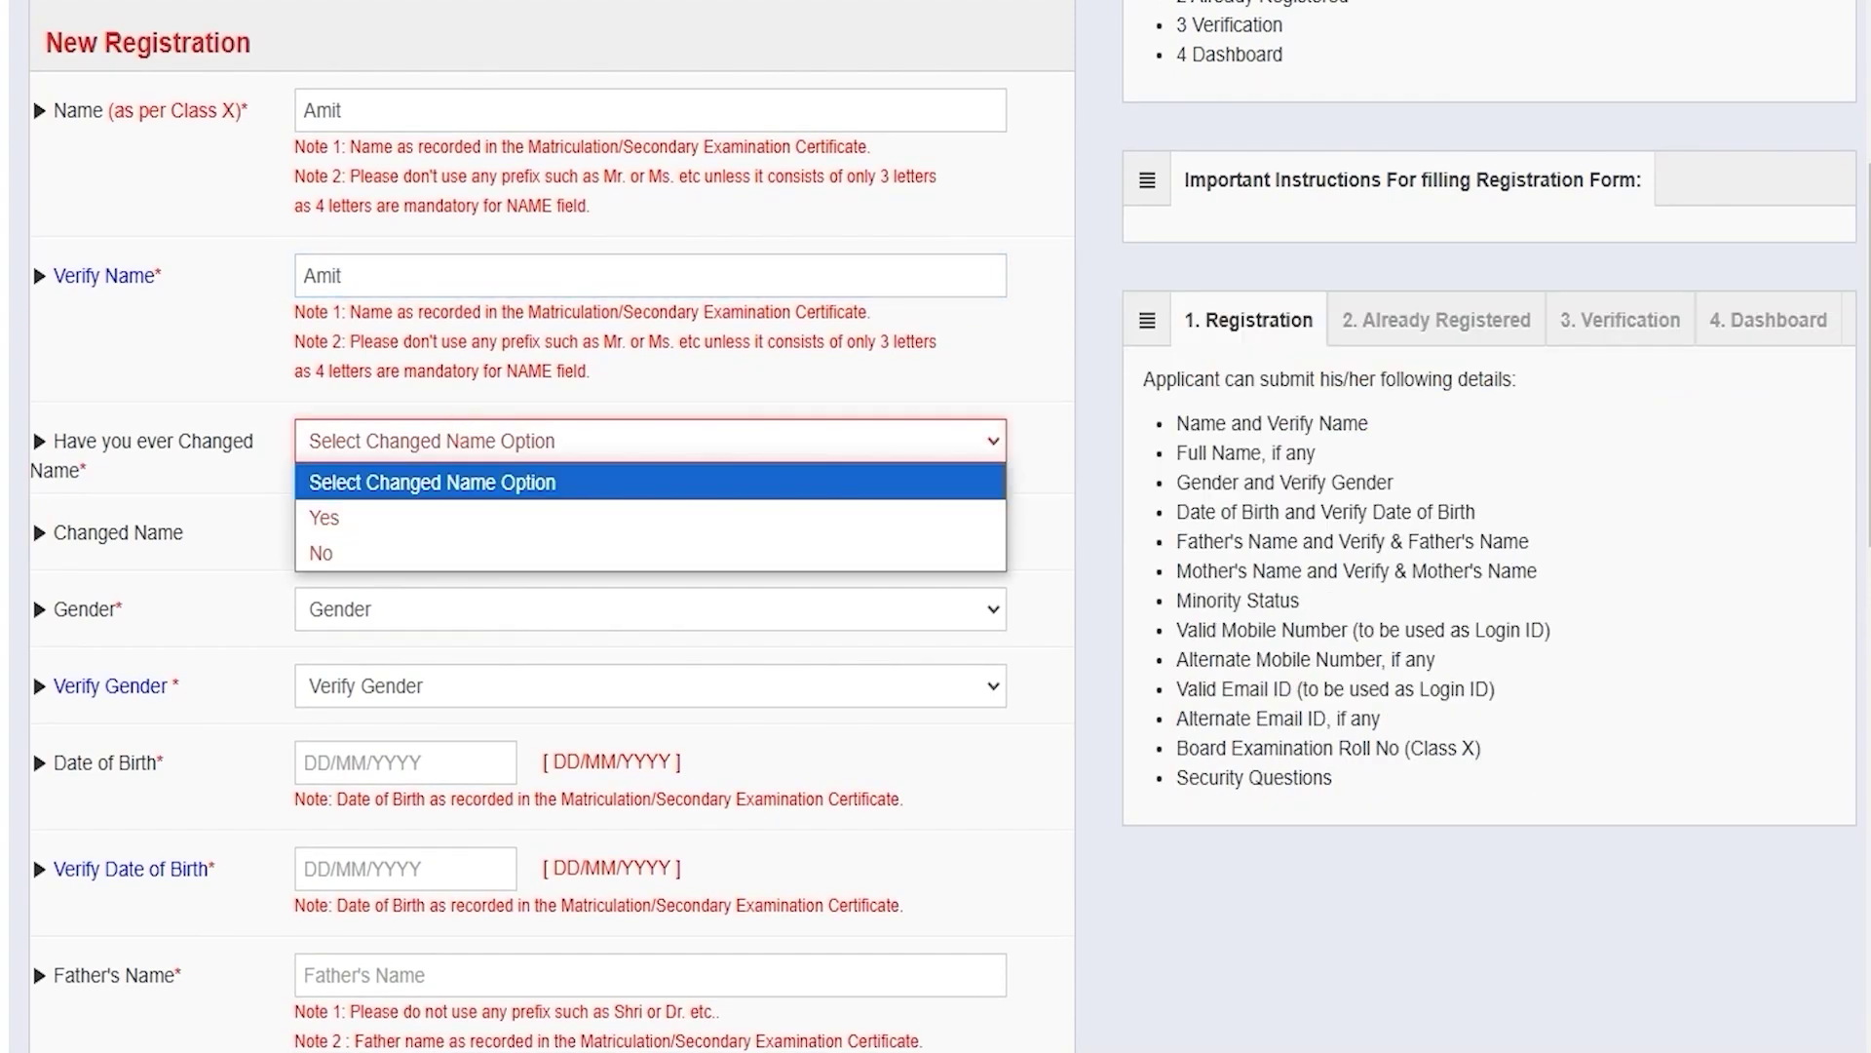
pyautogui.click(358, 516)
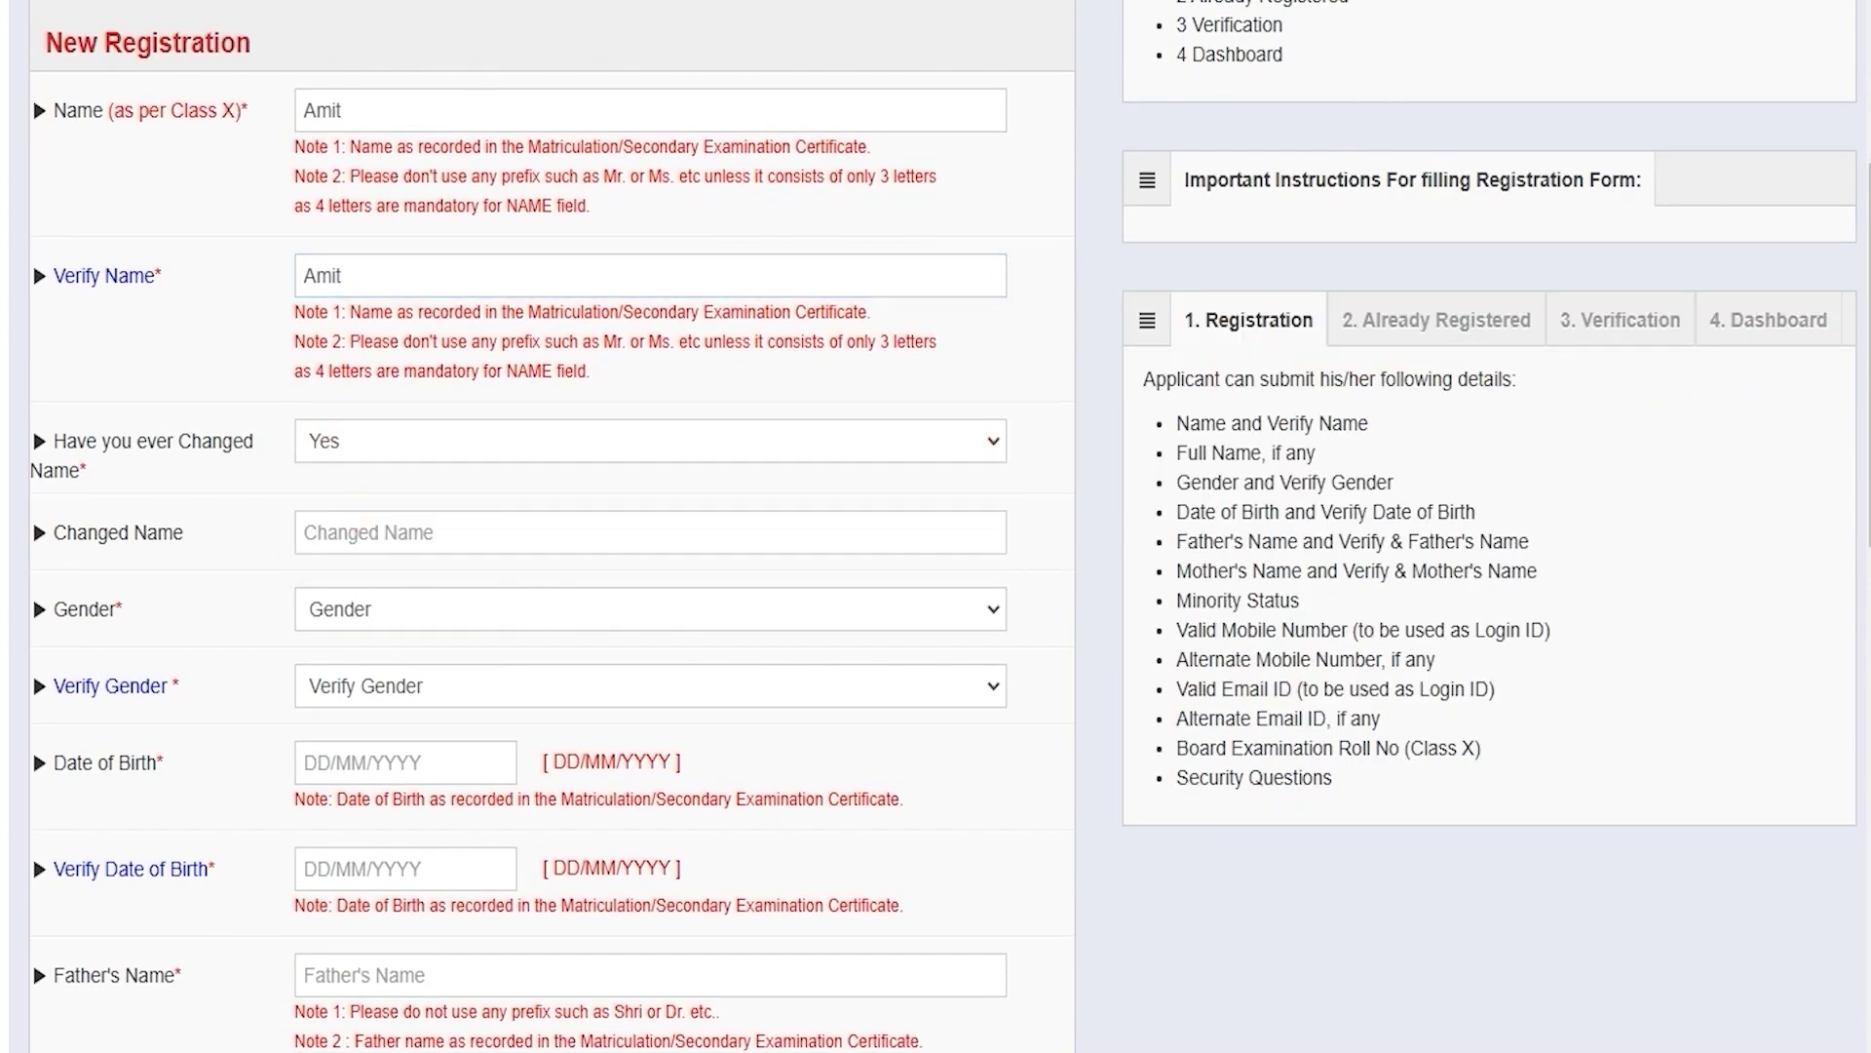
pyautogui.click(355, 532)
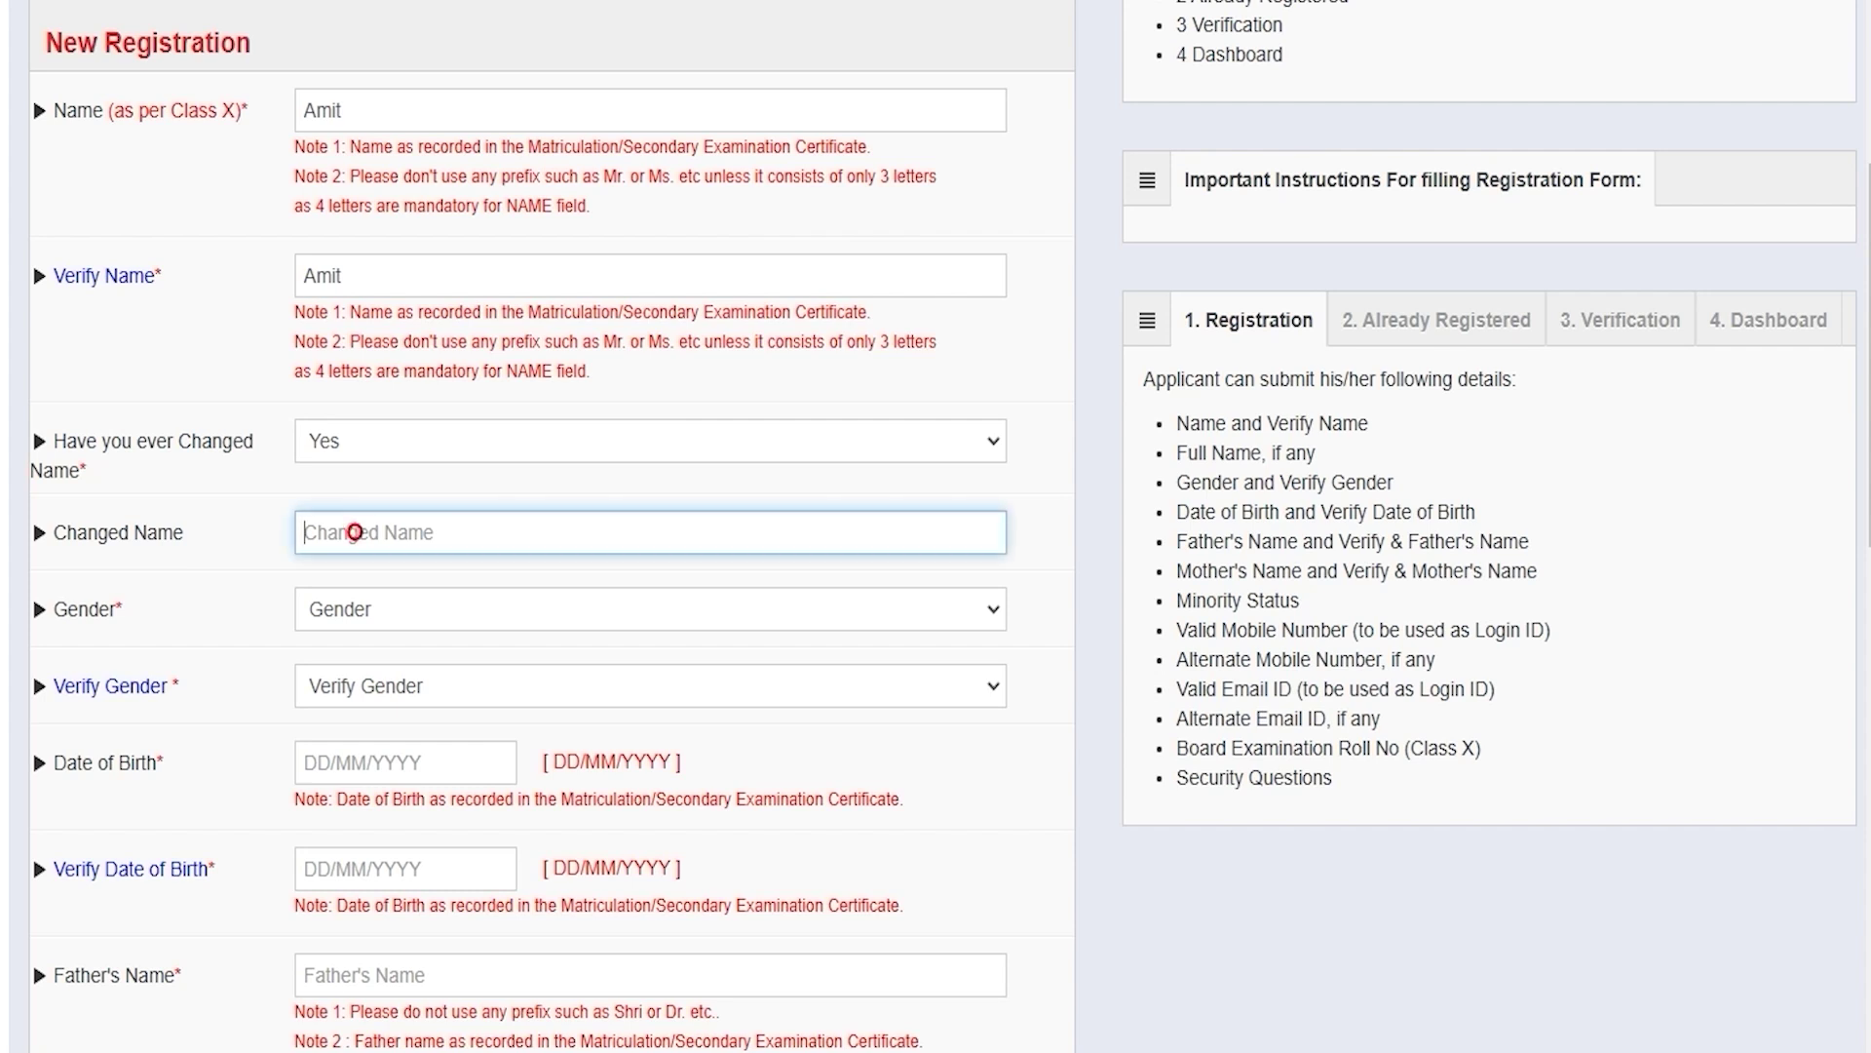
pyautogui.click(363, 449)
pyautogui.press('Return')
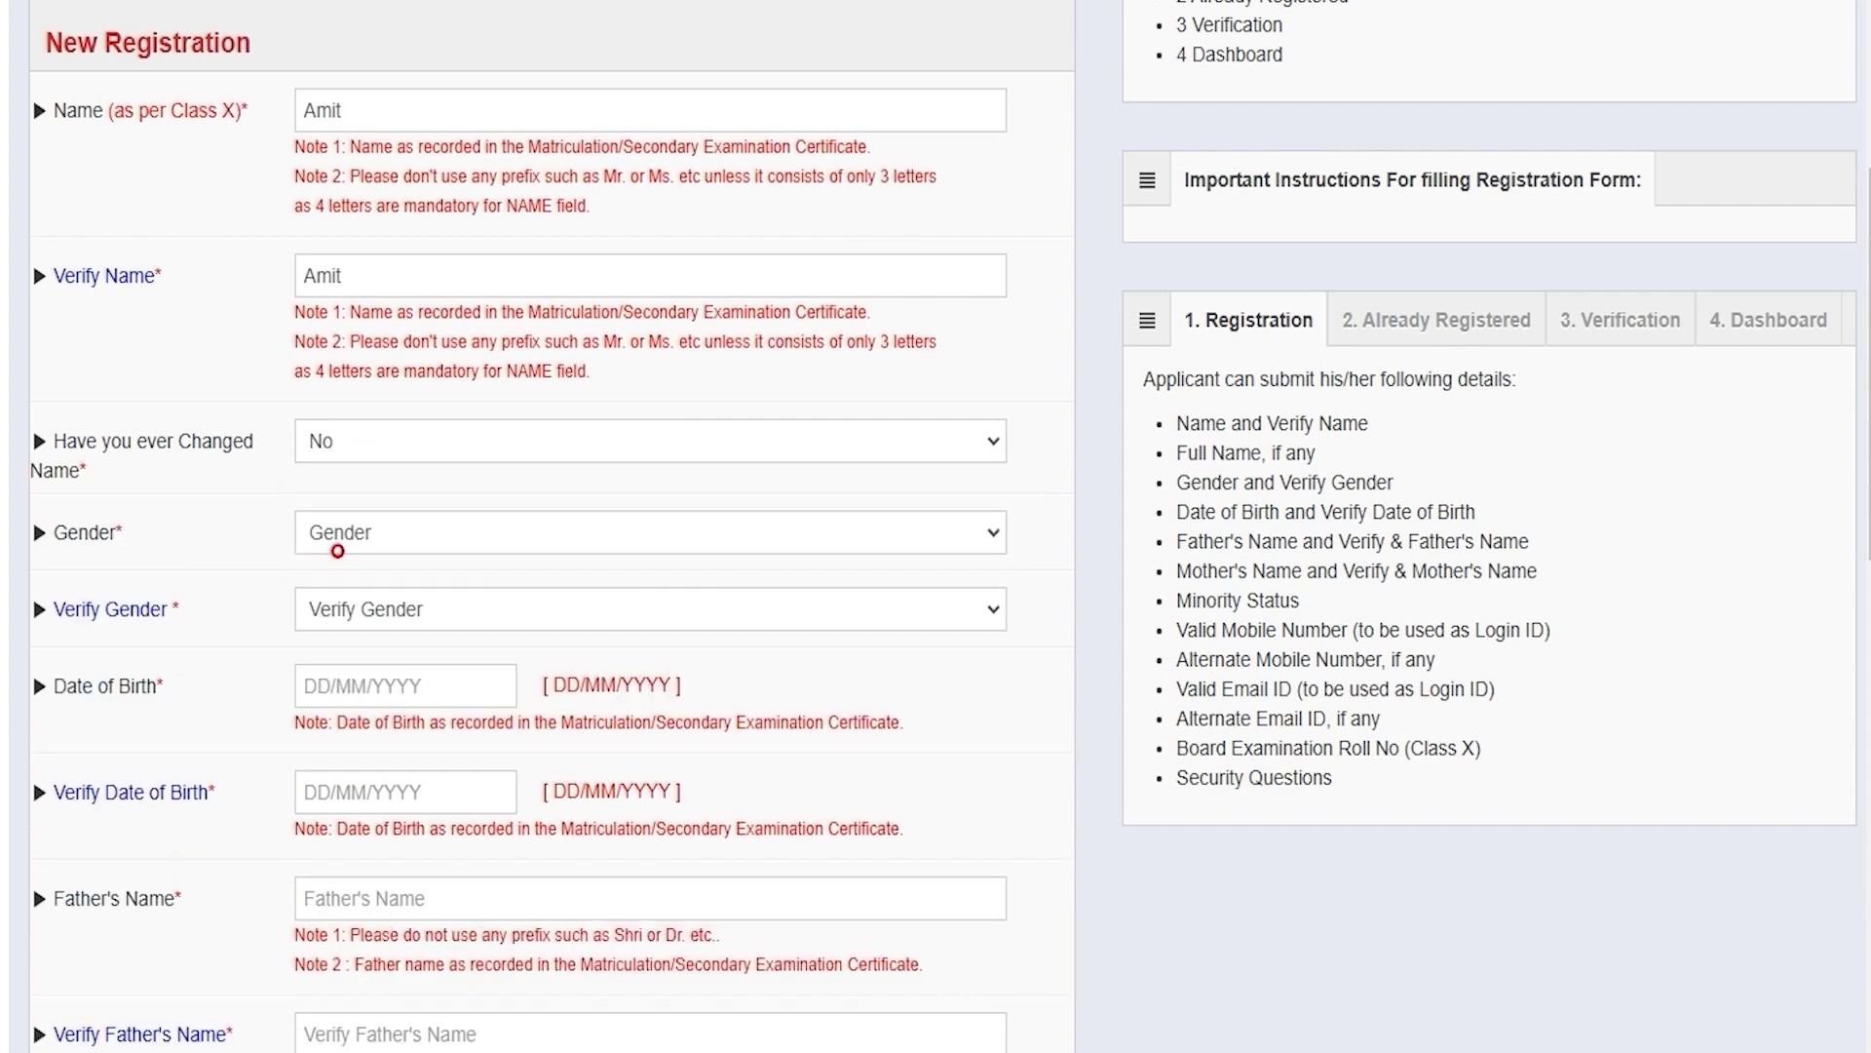
# Step: Set gender and verify gender to Male, and open the date-of-birth calendars
pyautogui.click(373, 532)
pyautogui.click(367, 605)
pyautogui.click(369, 611)
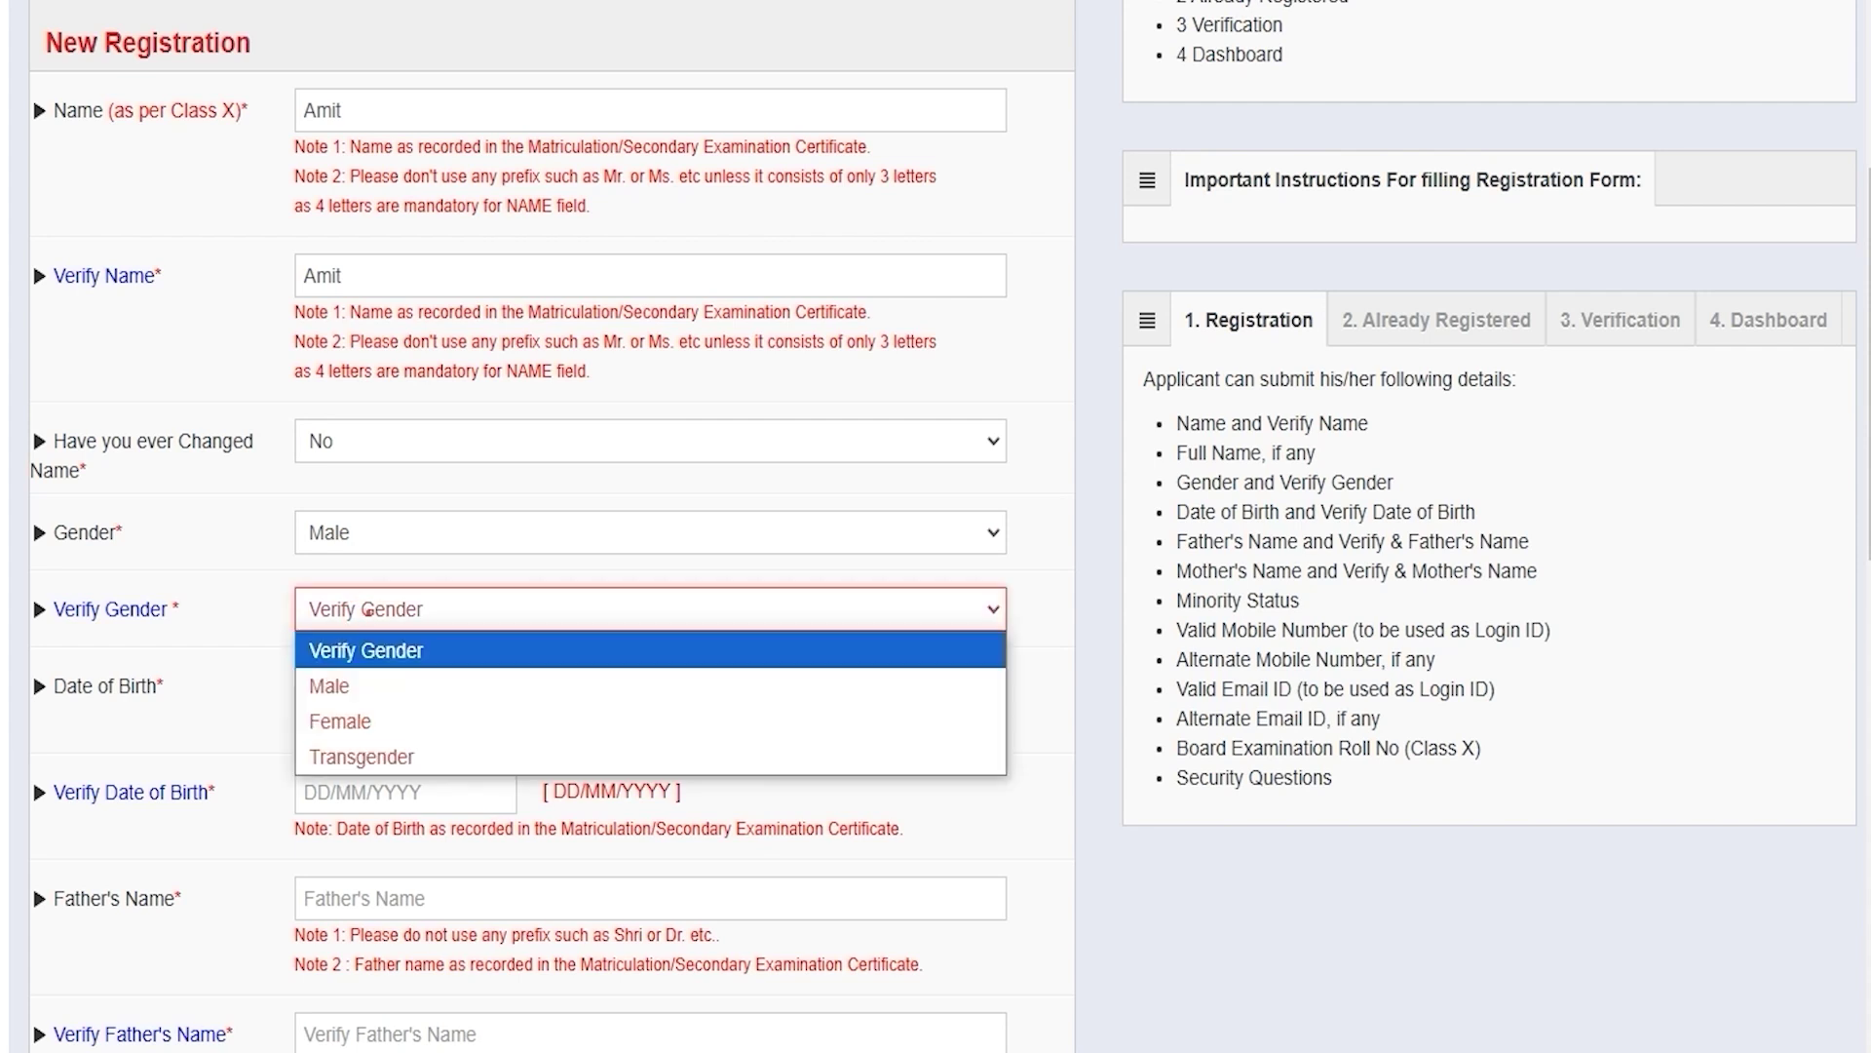
pyautogui.click(368, 686)
pyautogui.click(366, 689)
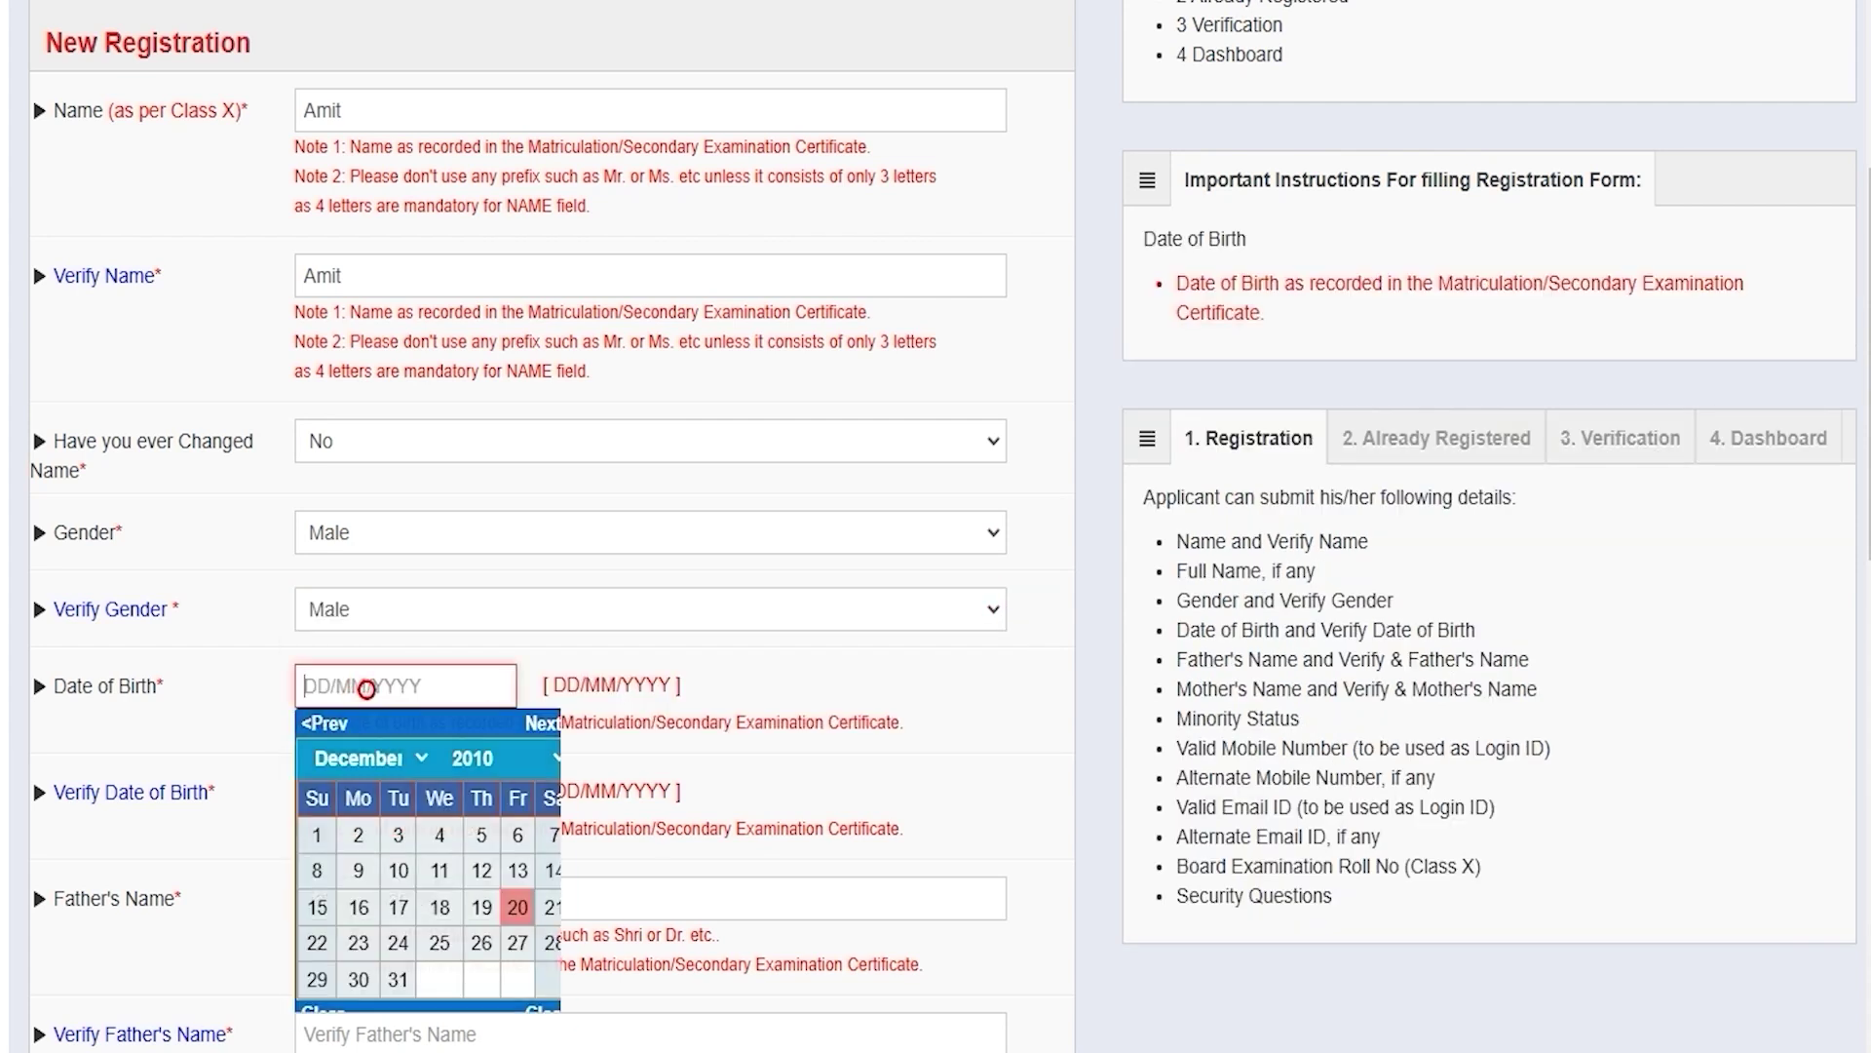
pyautogui.click(541, 1010)
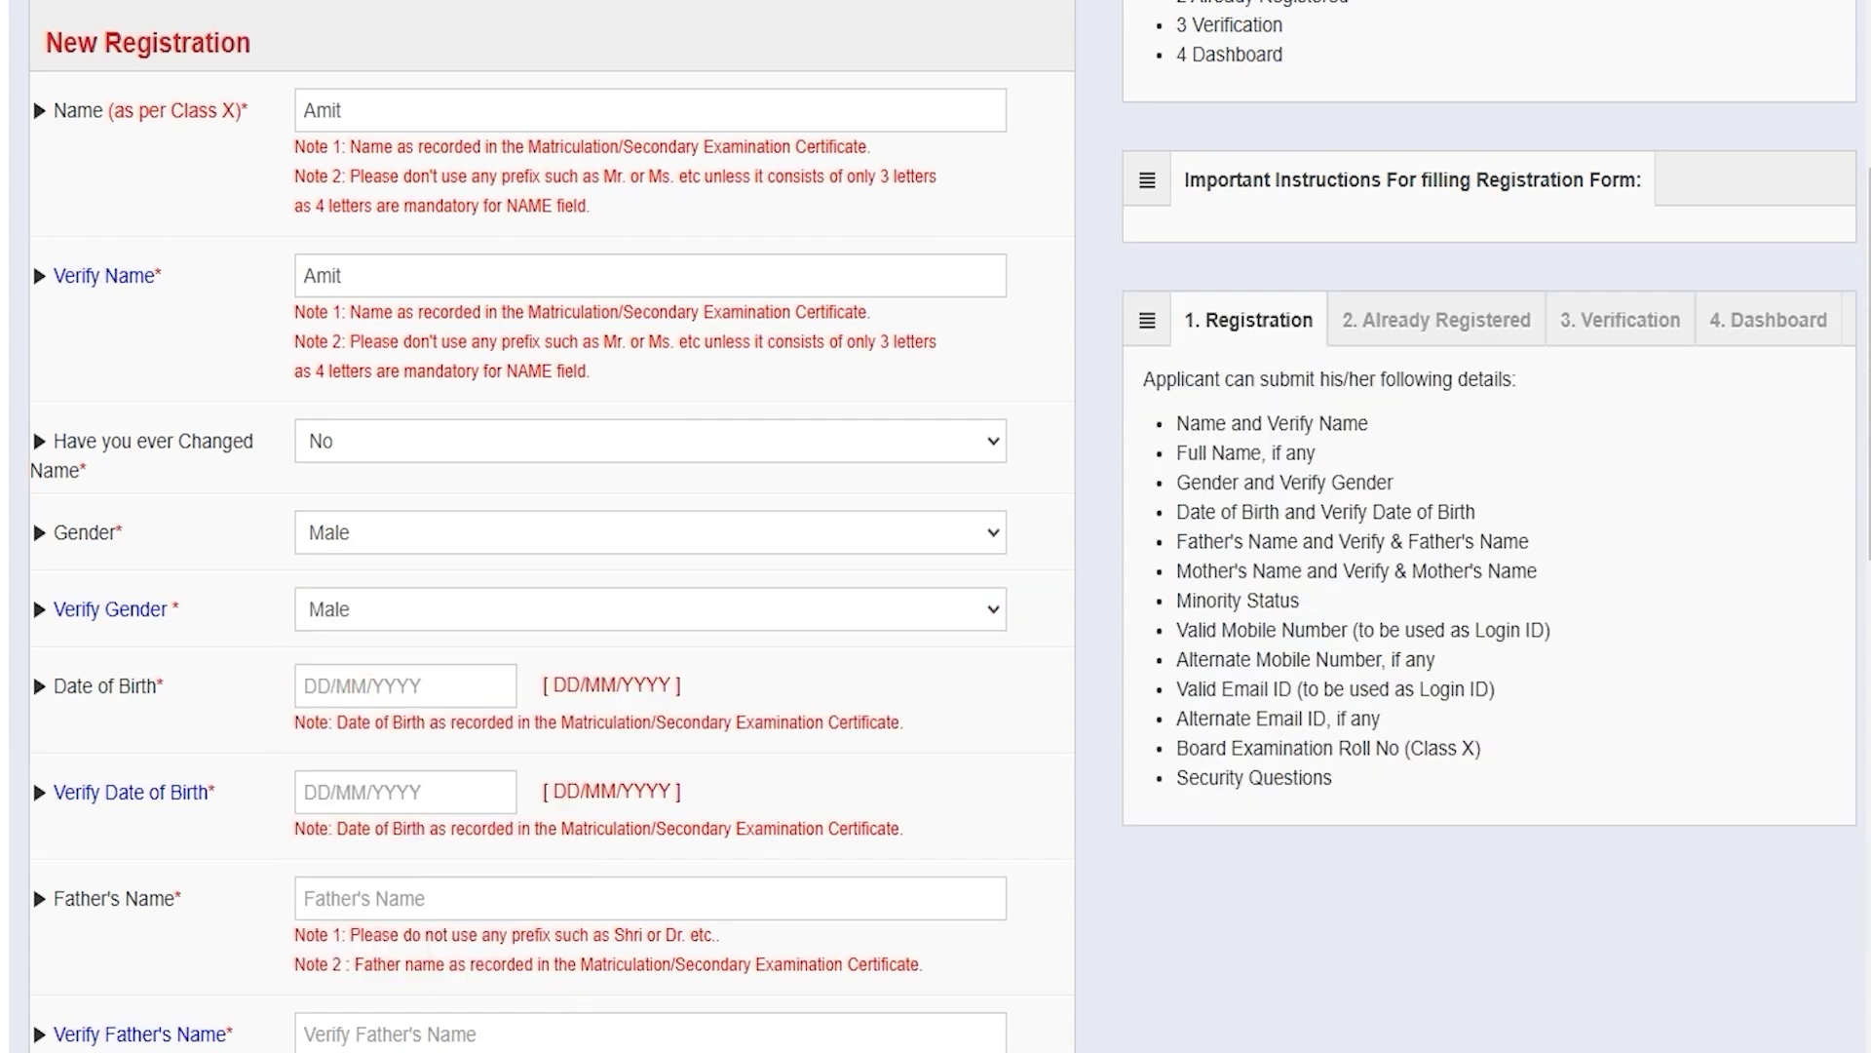
pyautogui.click(373, 792)
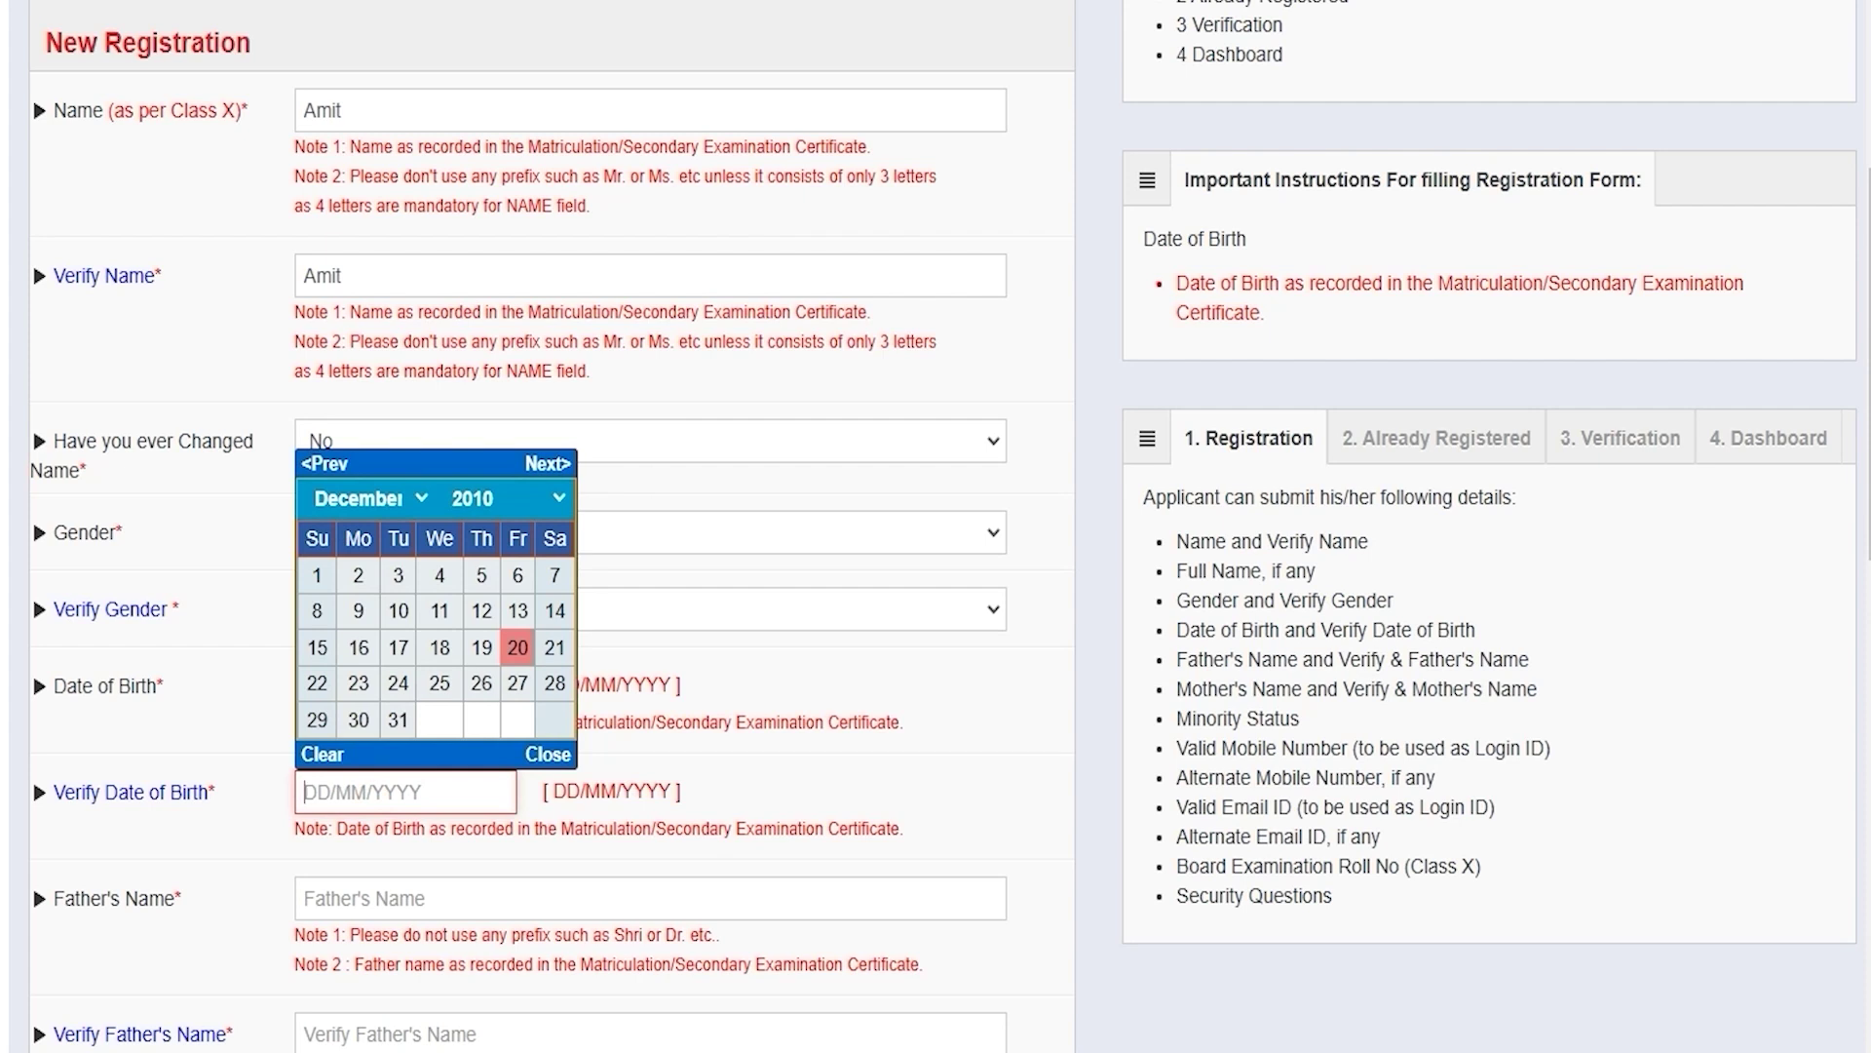
# Step: Enter the father's name, repeat it in the verification field, and reach the mother's name fields
pyautogui.click(374, 895)
pyautogui.write('Rakesh')
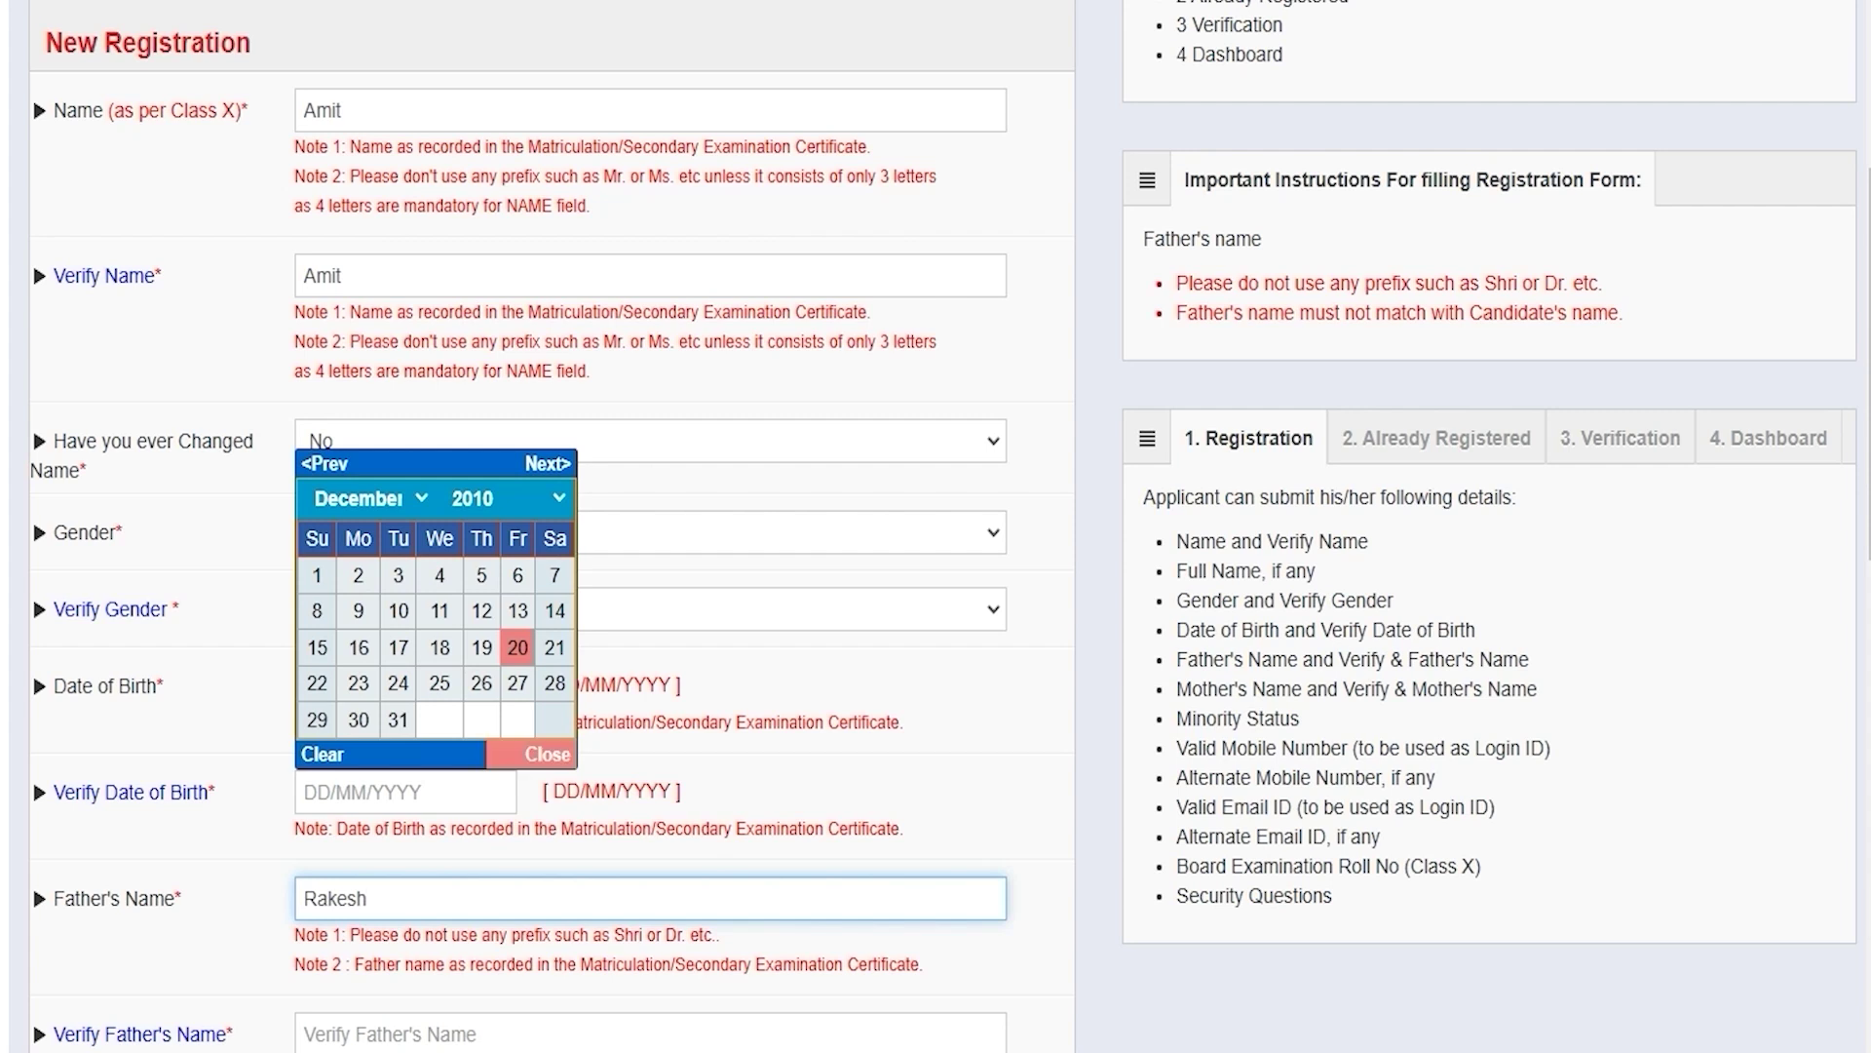
pyautogui.click(547, 753)
pyautogui.click(360, 1030)
pyautogui.write('Rakesh')
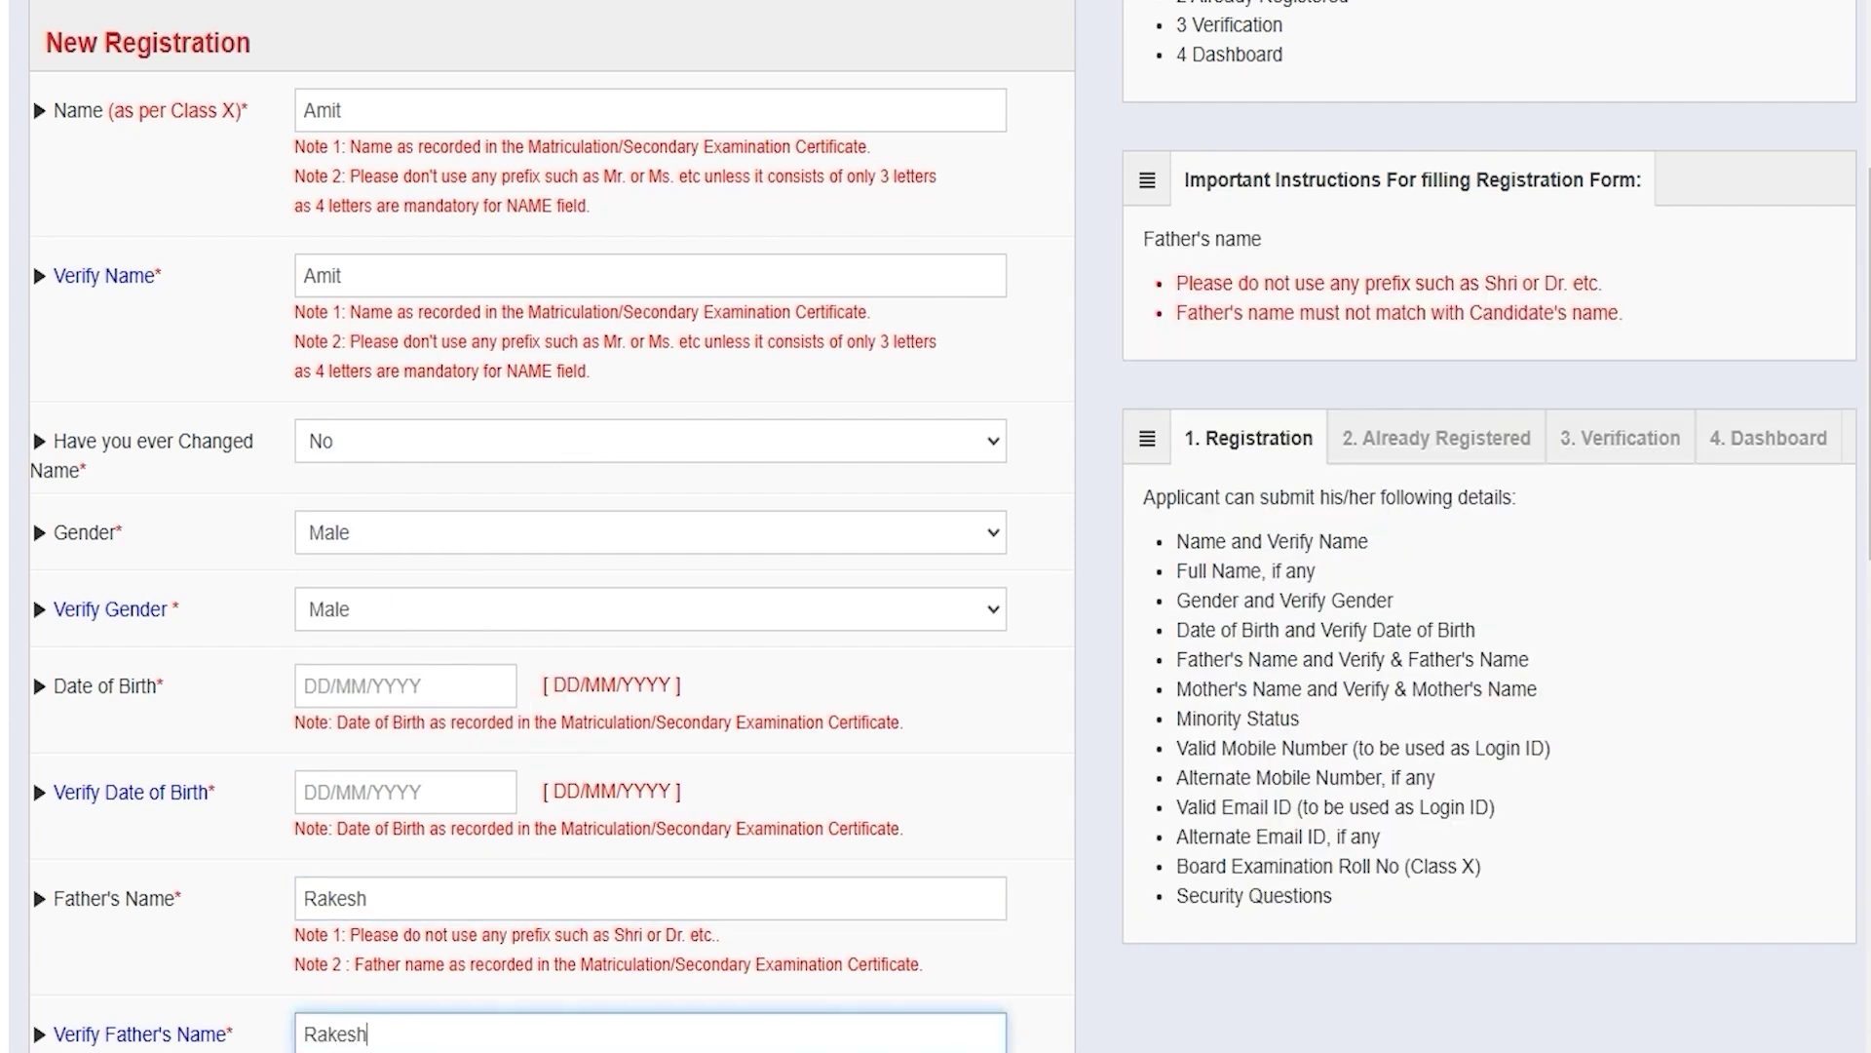
pyautogui.scroll(-6, 936, 526)
pyautogui.click(355, 581)
pyautogui.click(363, 714)
# Step: Set Minority Status to No after briefly choosing Yes
pyautogui.scroll(-3, 364, 715)
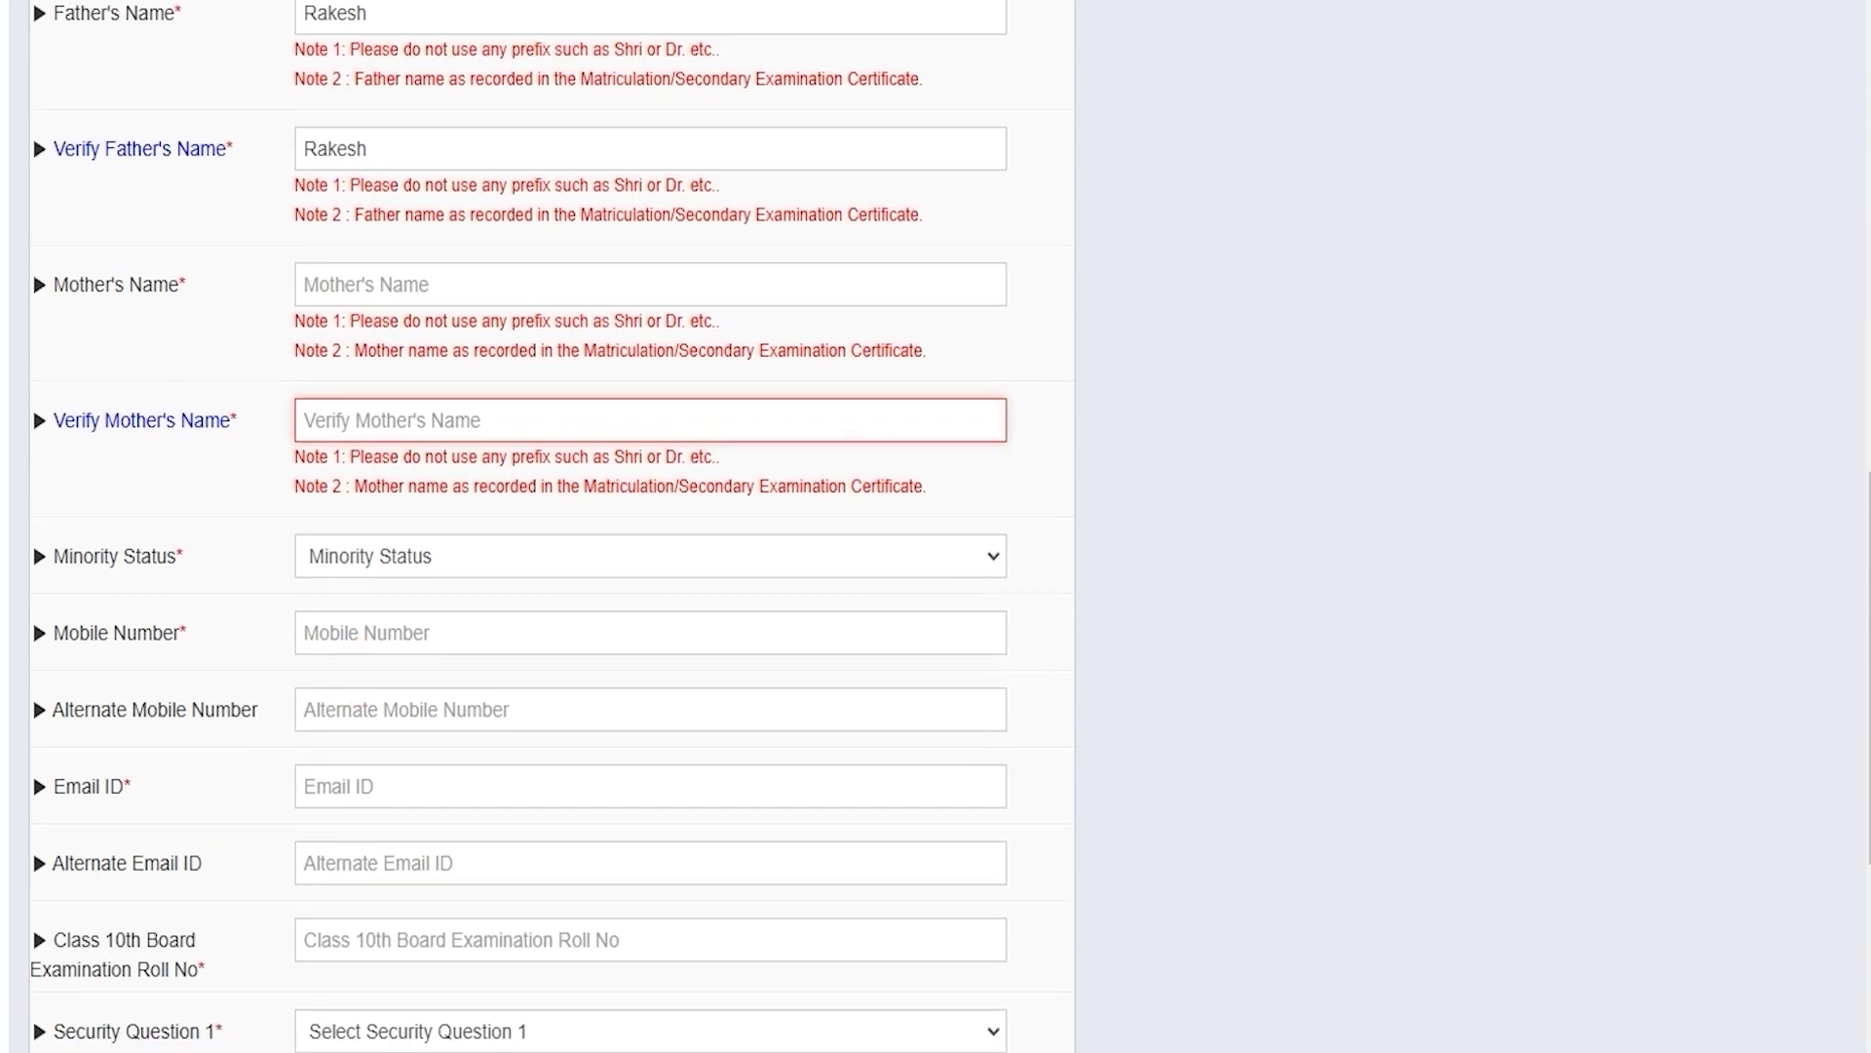
pyautogui.click(390, 553)
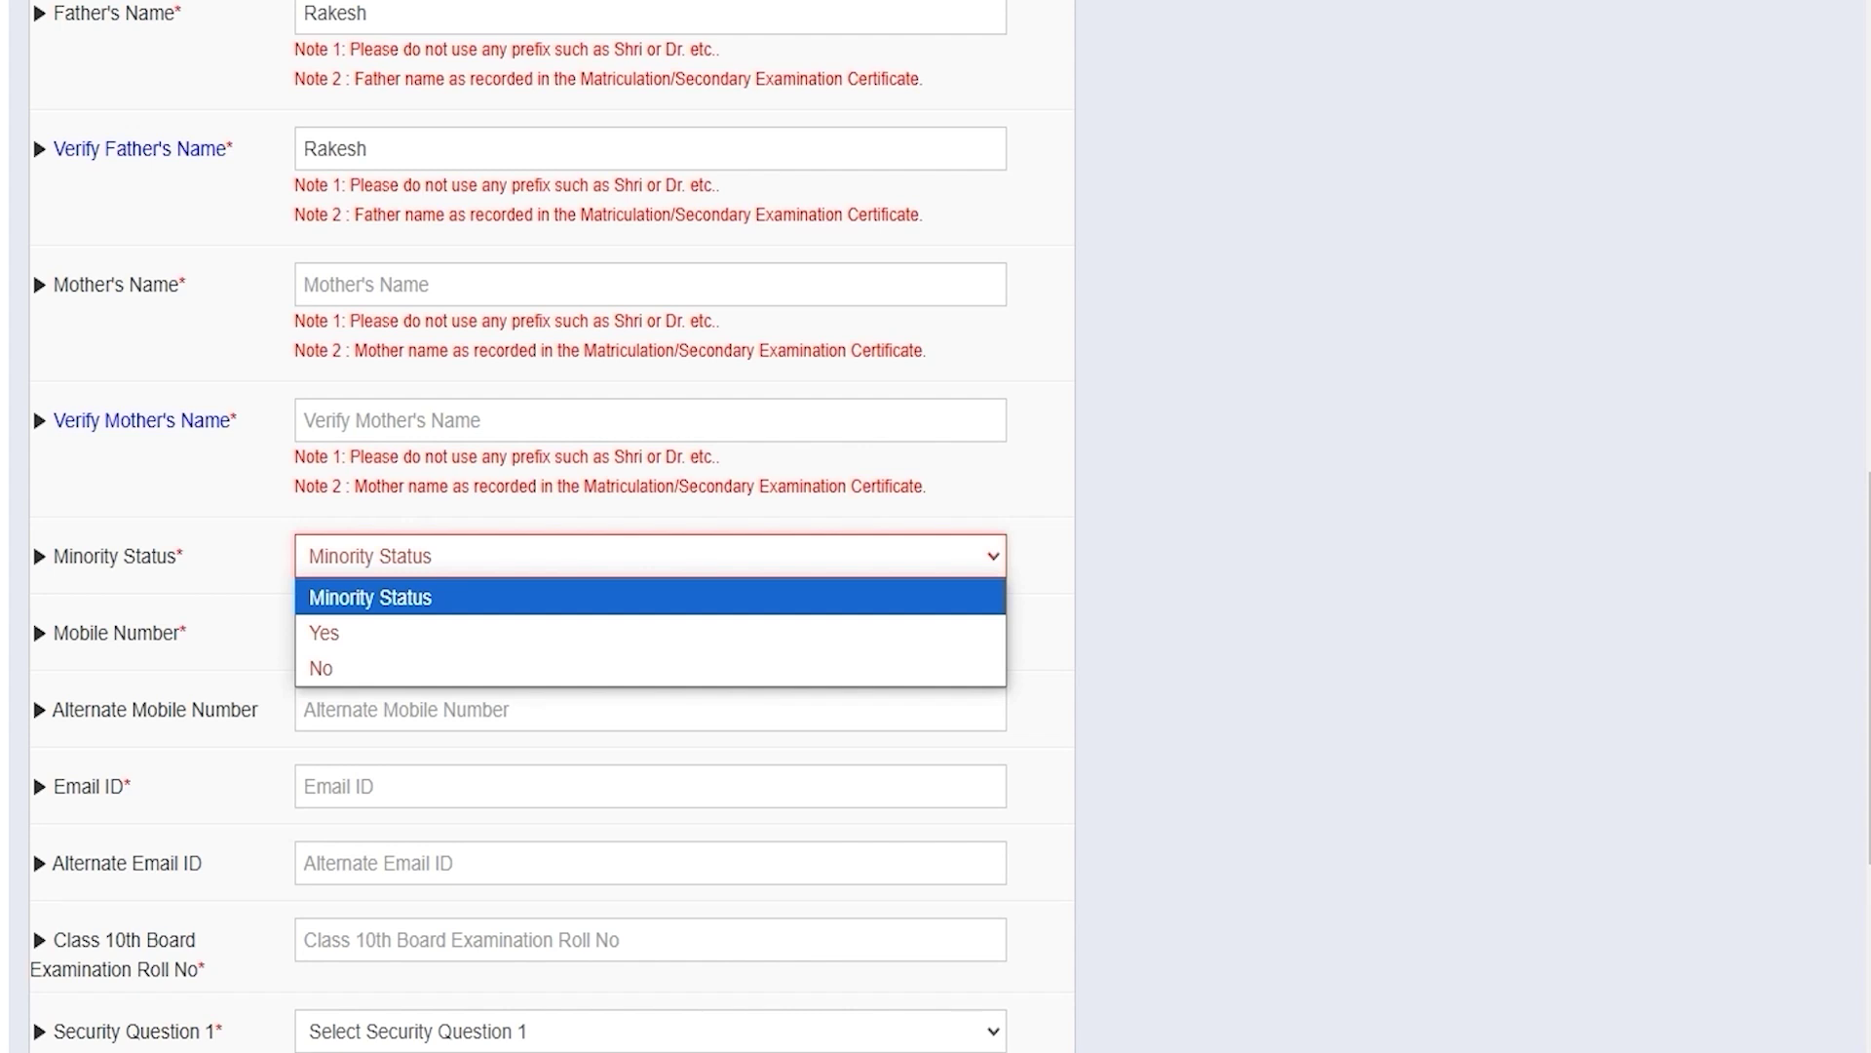
pyautogui.click(337, 632)
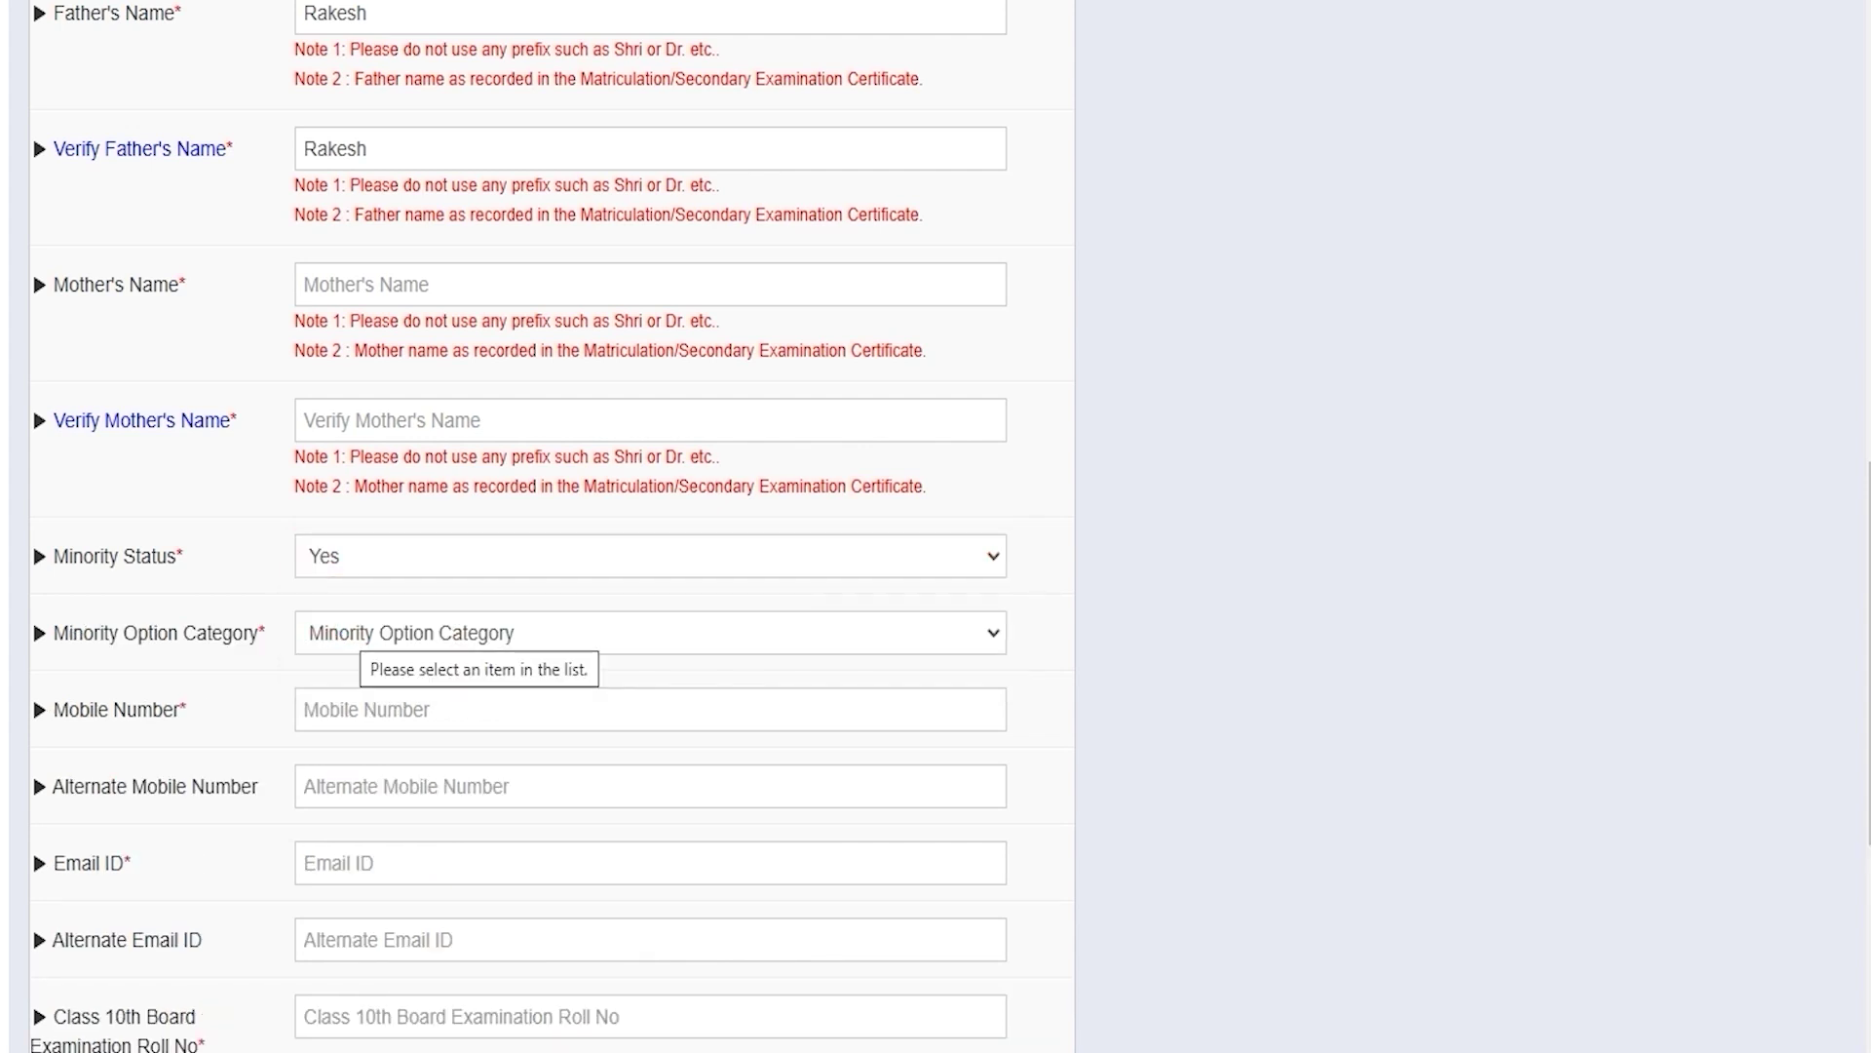
pyautogui.click(354, 629)
pyautogui.press('Down')
pyautogui.press('Down')
pyautogui.press('Down')
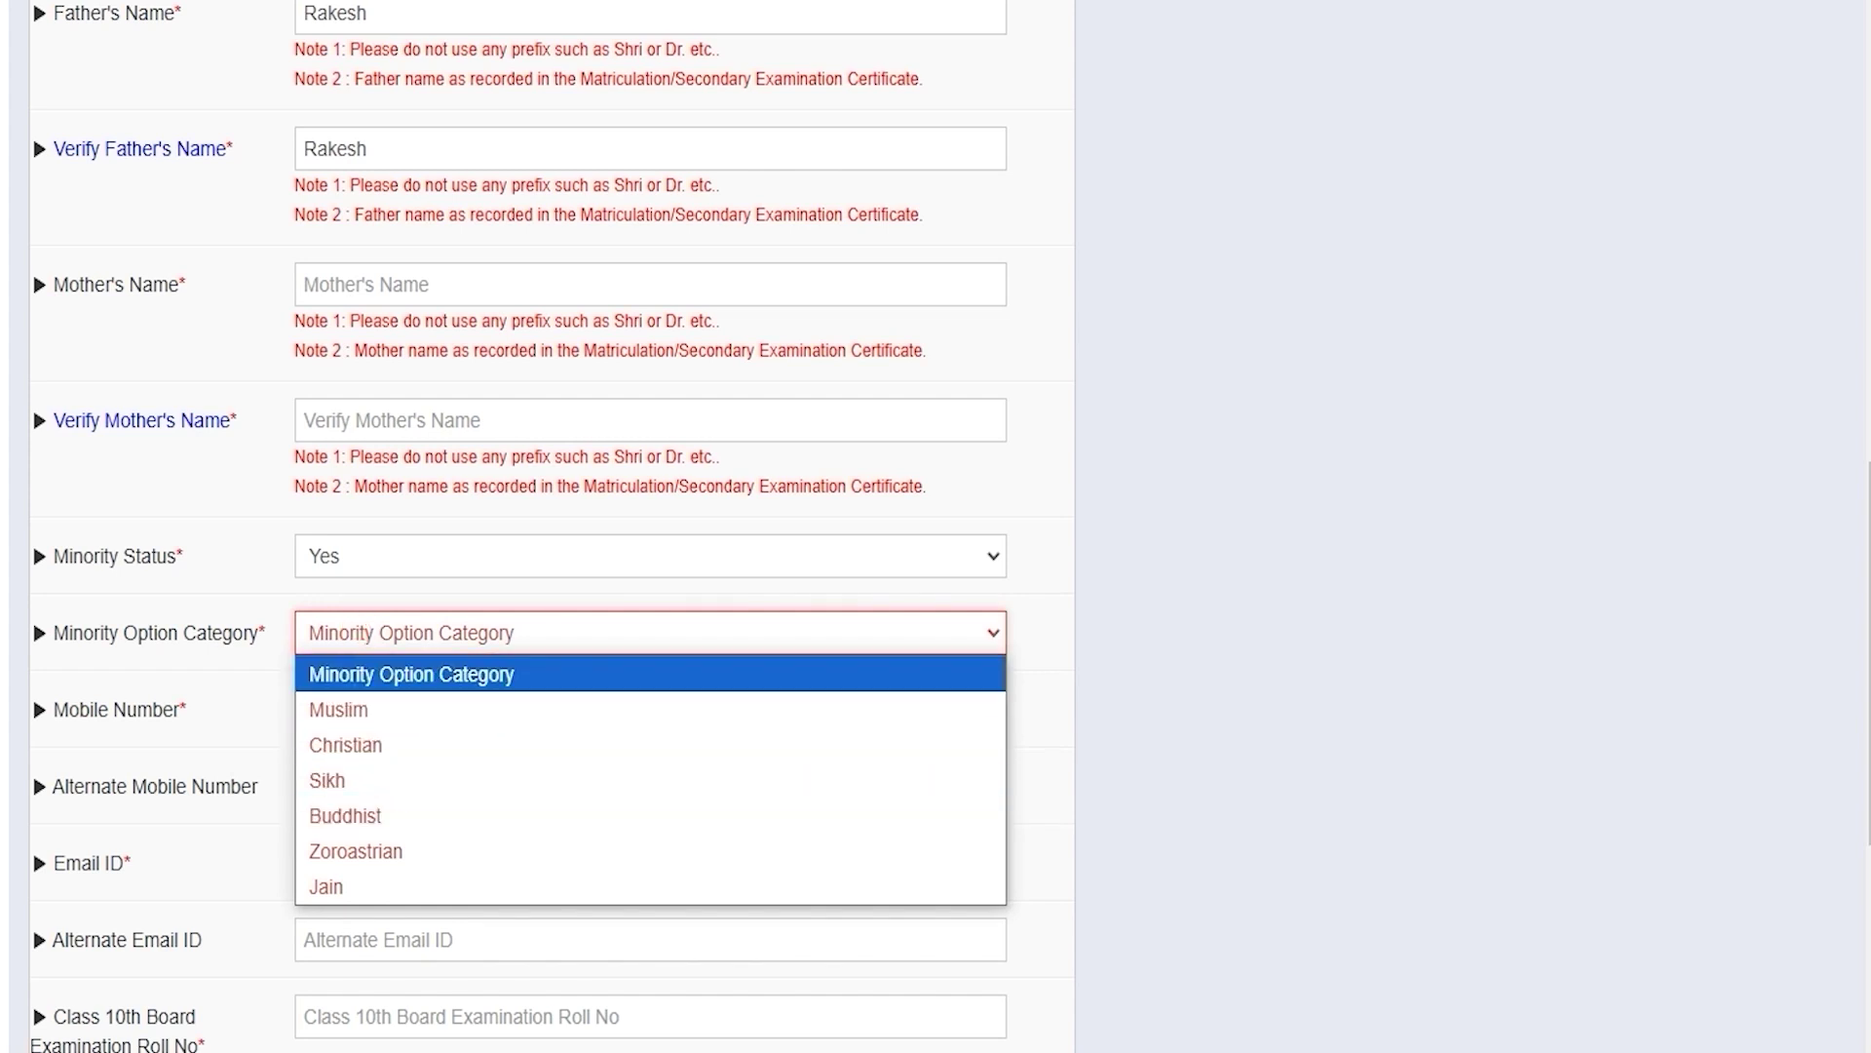
pyautogui.click(388, 546)
pyautogui.click(343, 668)
# Step: Move through the mobile number, email ID and Class 10th roll number fields
pyautogui.click(357, 634)
pyautogui.click(364, 634)
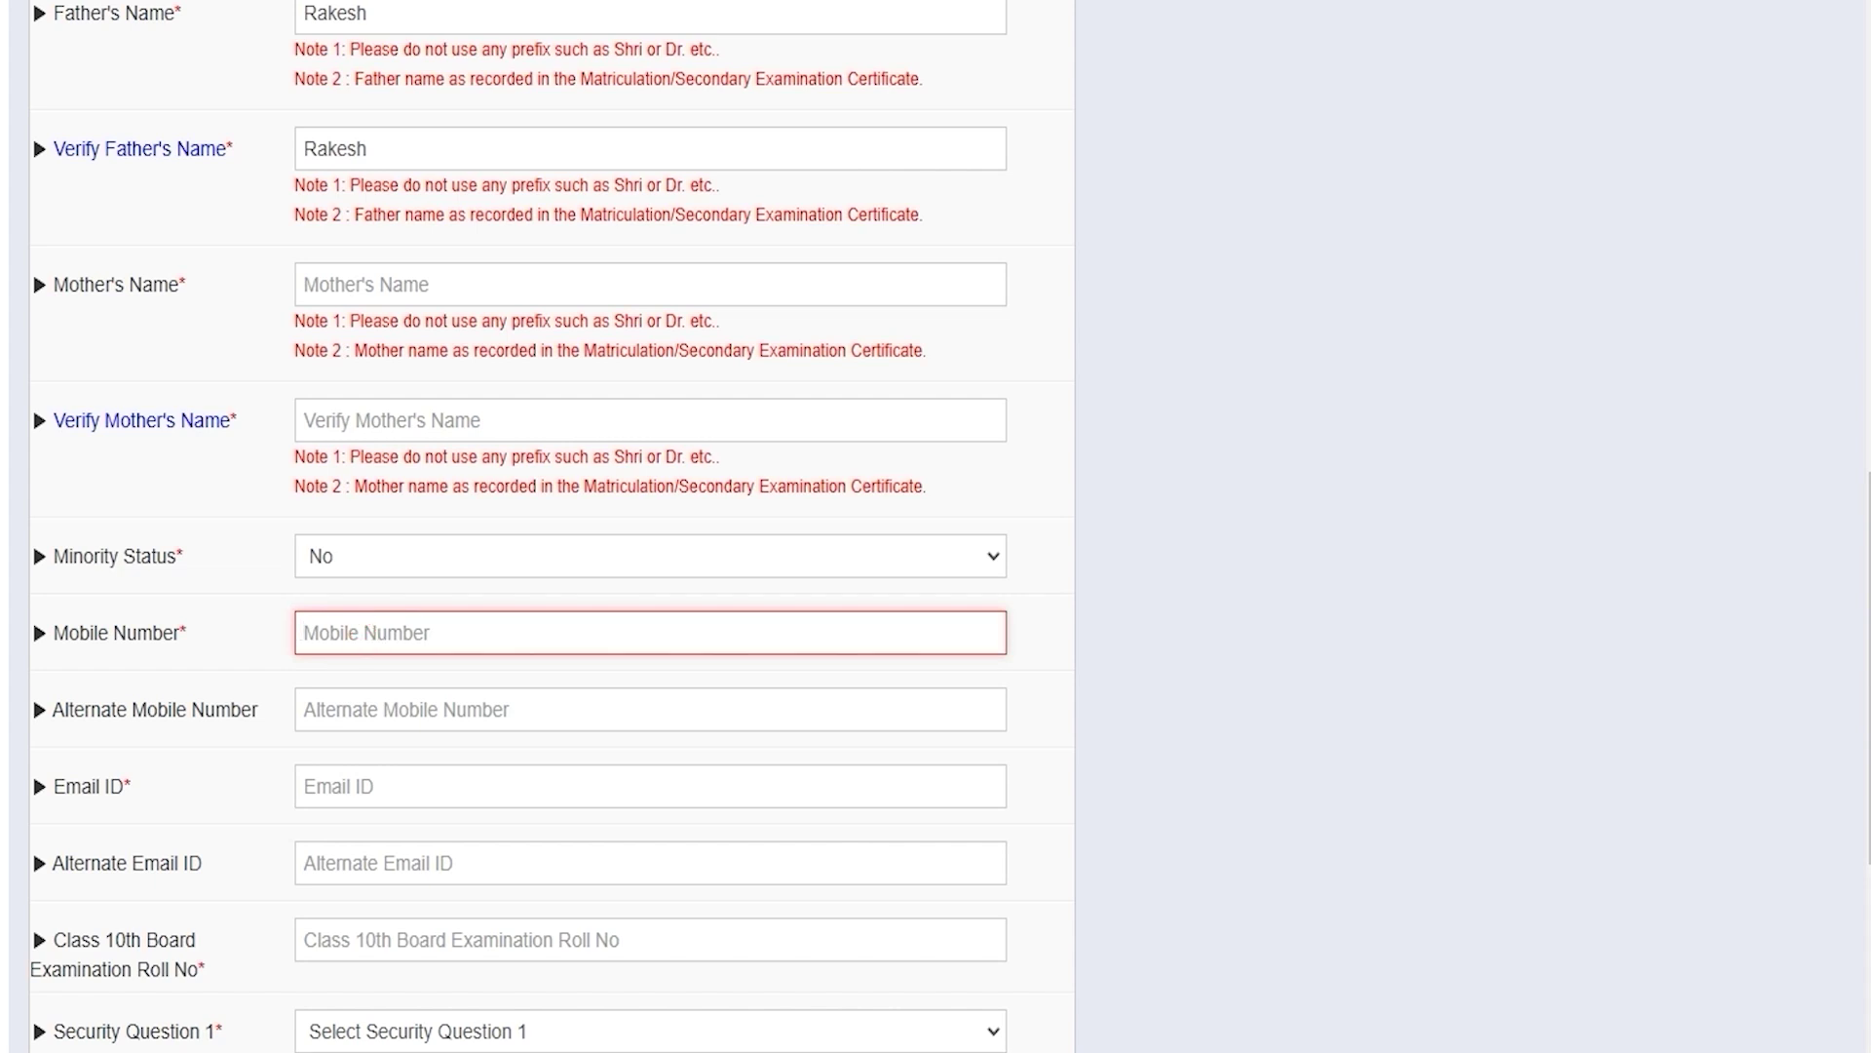
pyautogui.scroll(-2, 650, 526)
pyautogui.click(364, 634)
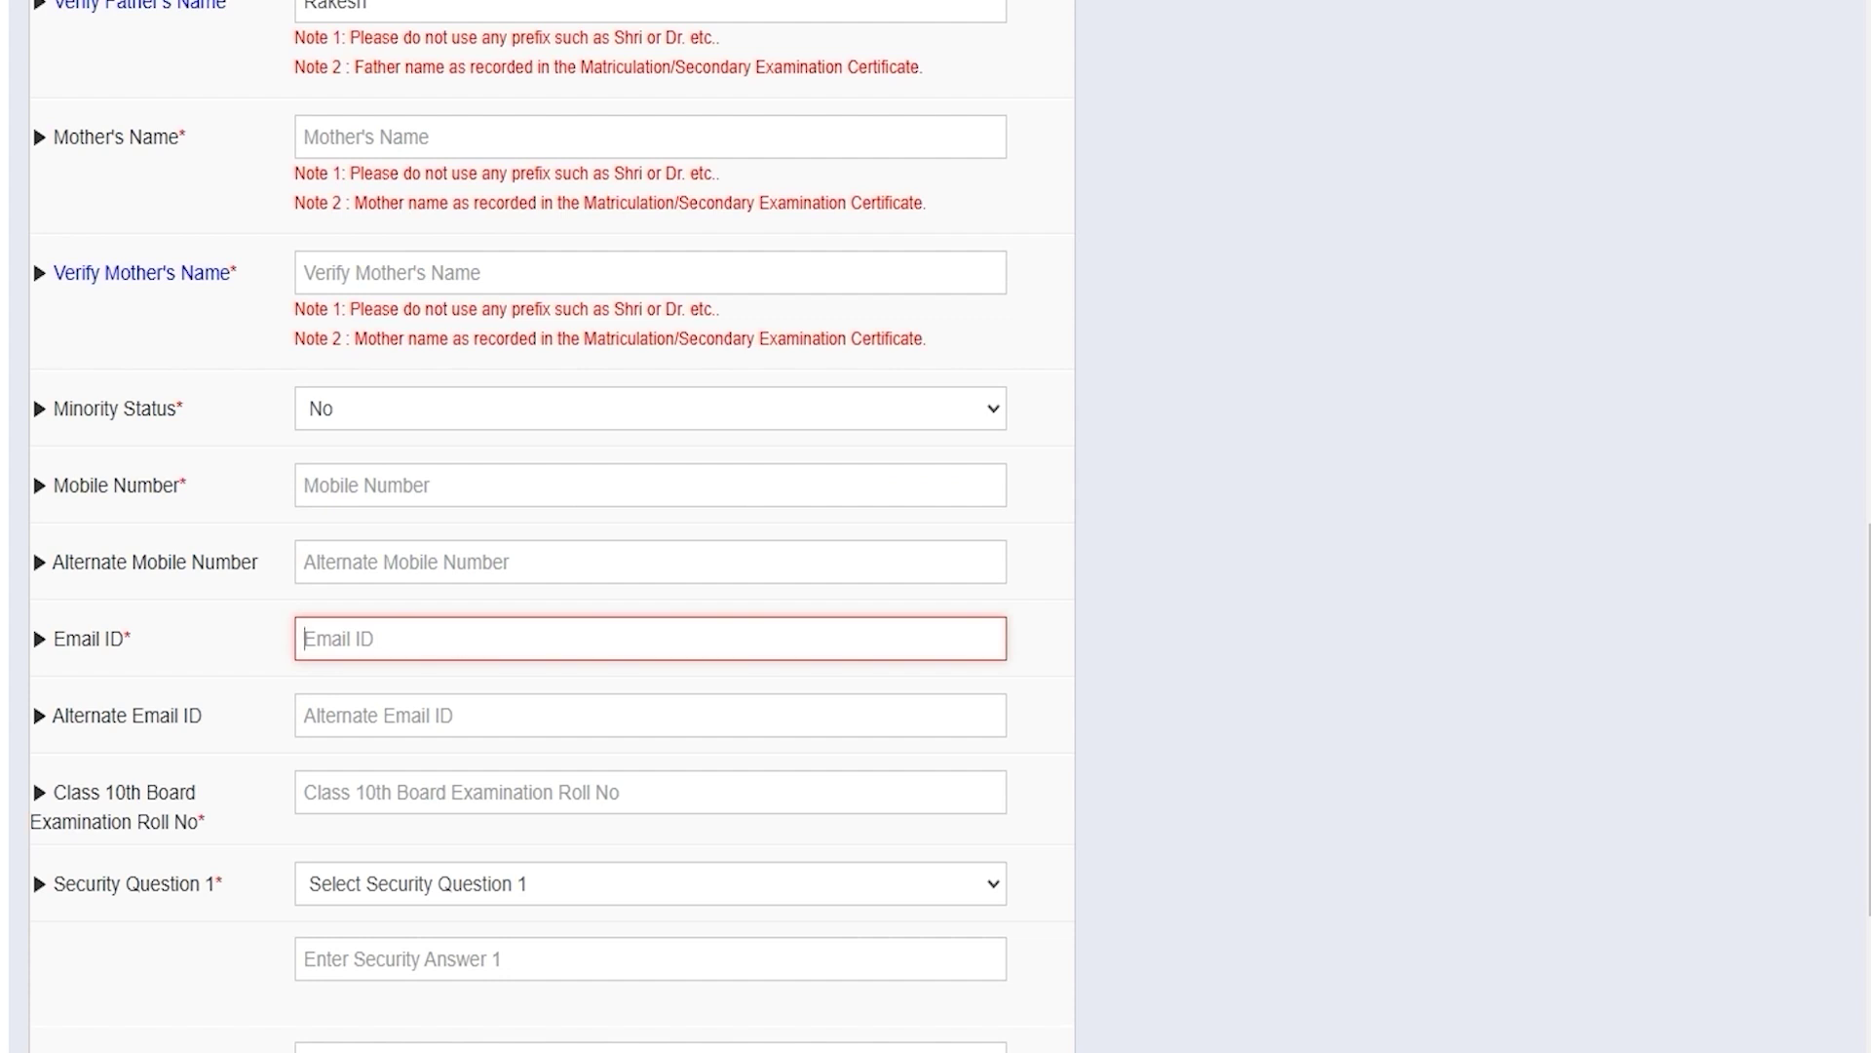
pyautogui.scroll(-4, 650, 526)
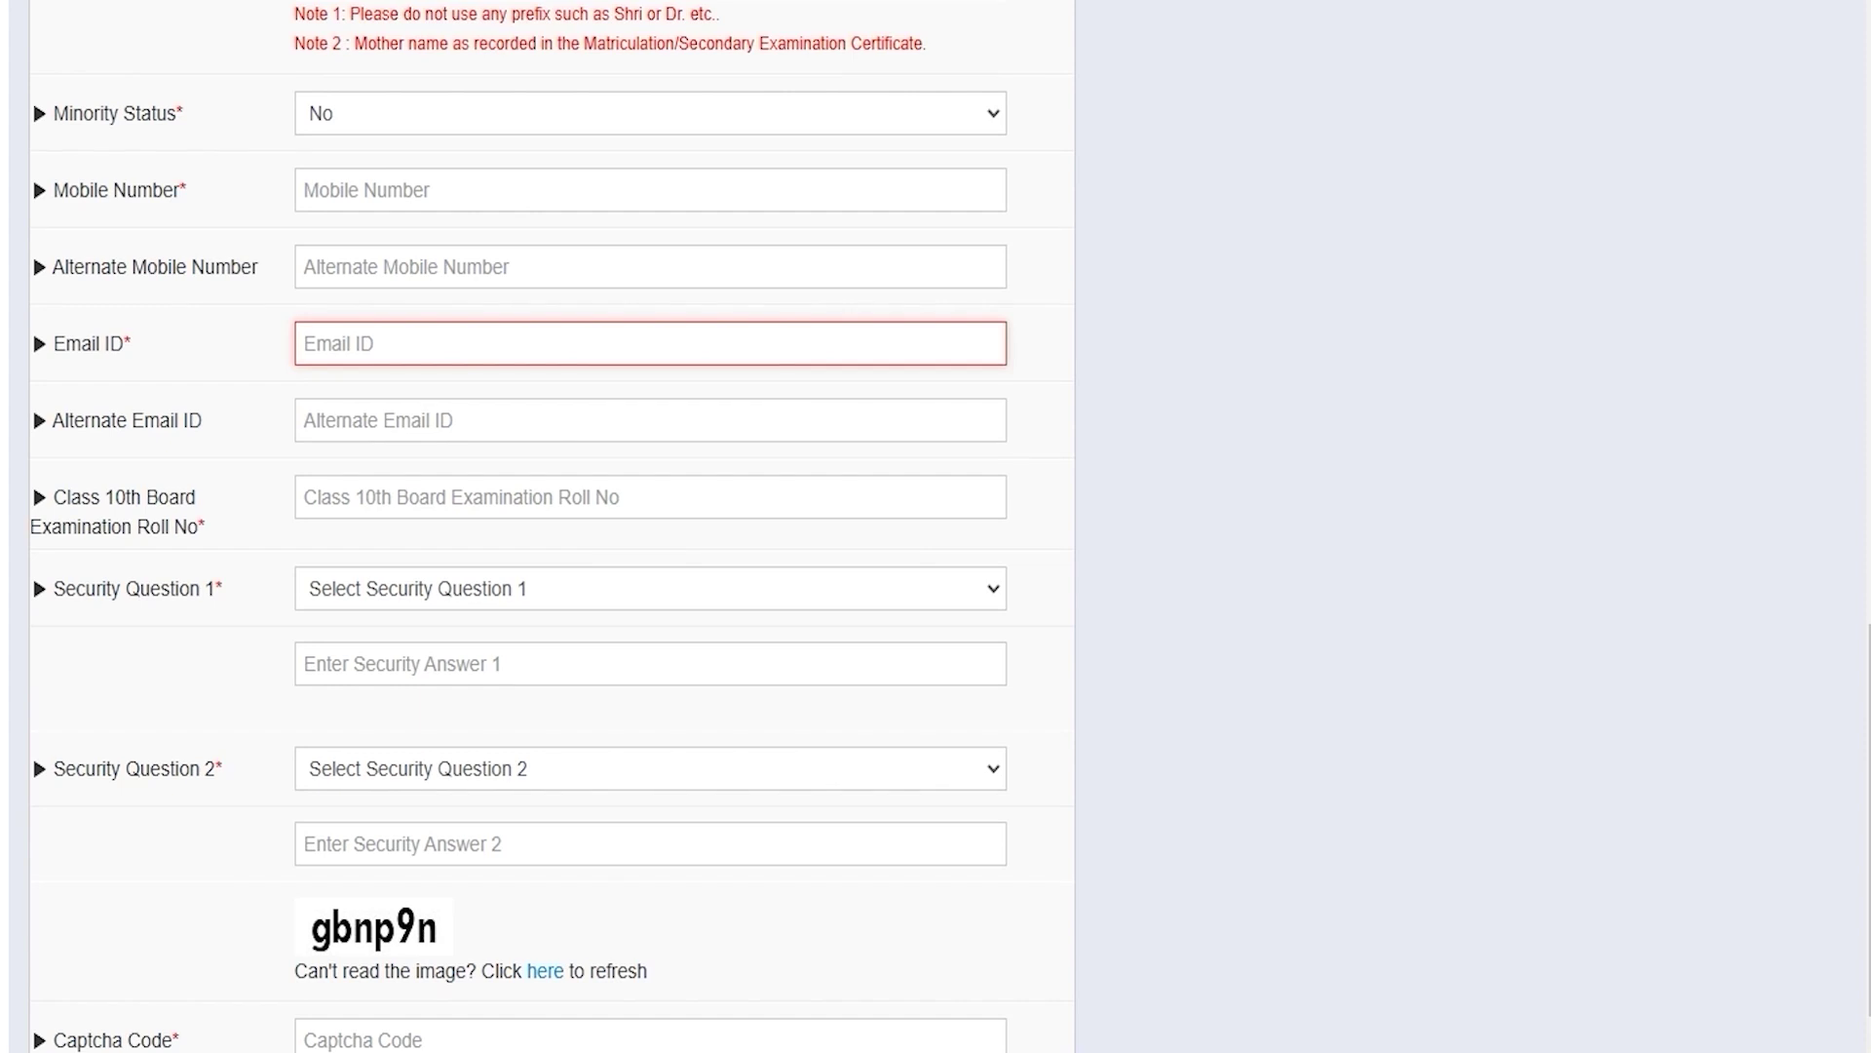
pyautogui.click(407, 496)
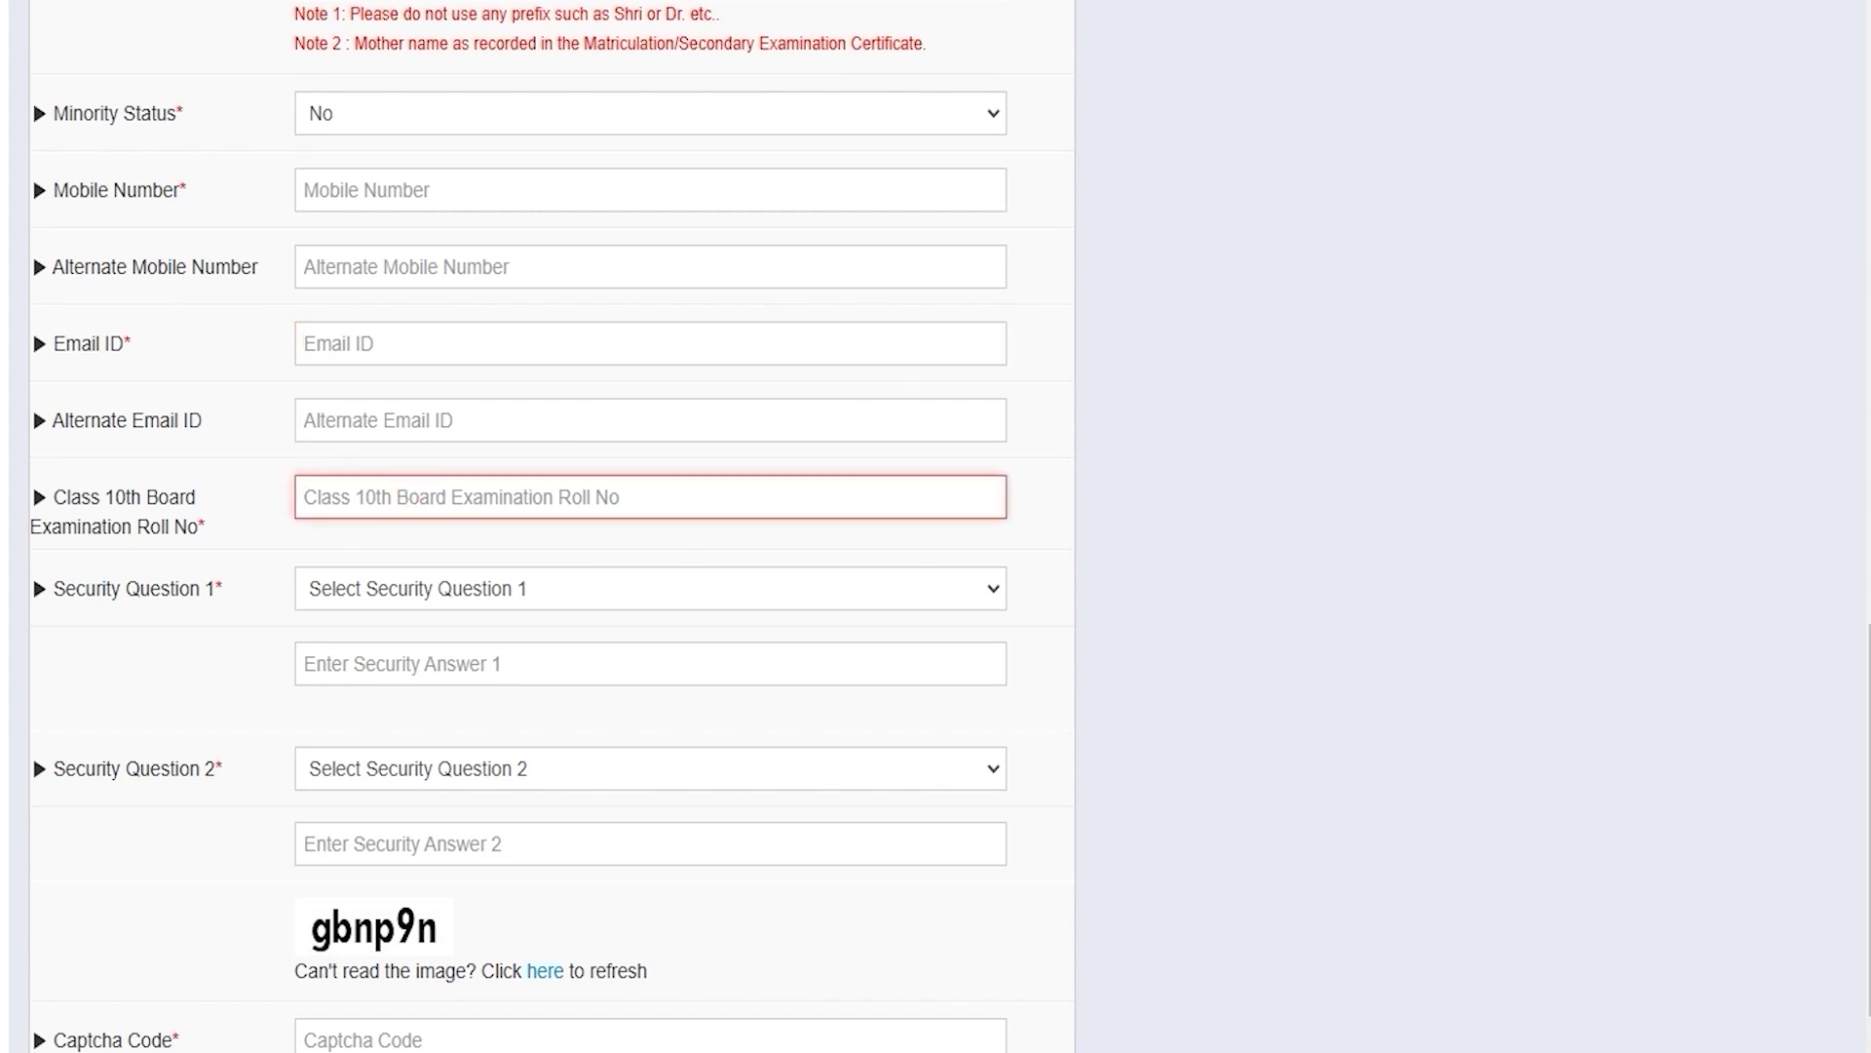
# Step: Choose 'What is your childhood name ?' and 'What is your favorite author ?' as security questions
pyautogui.click(435, 590)
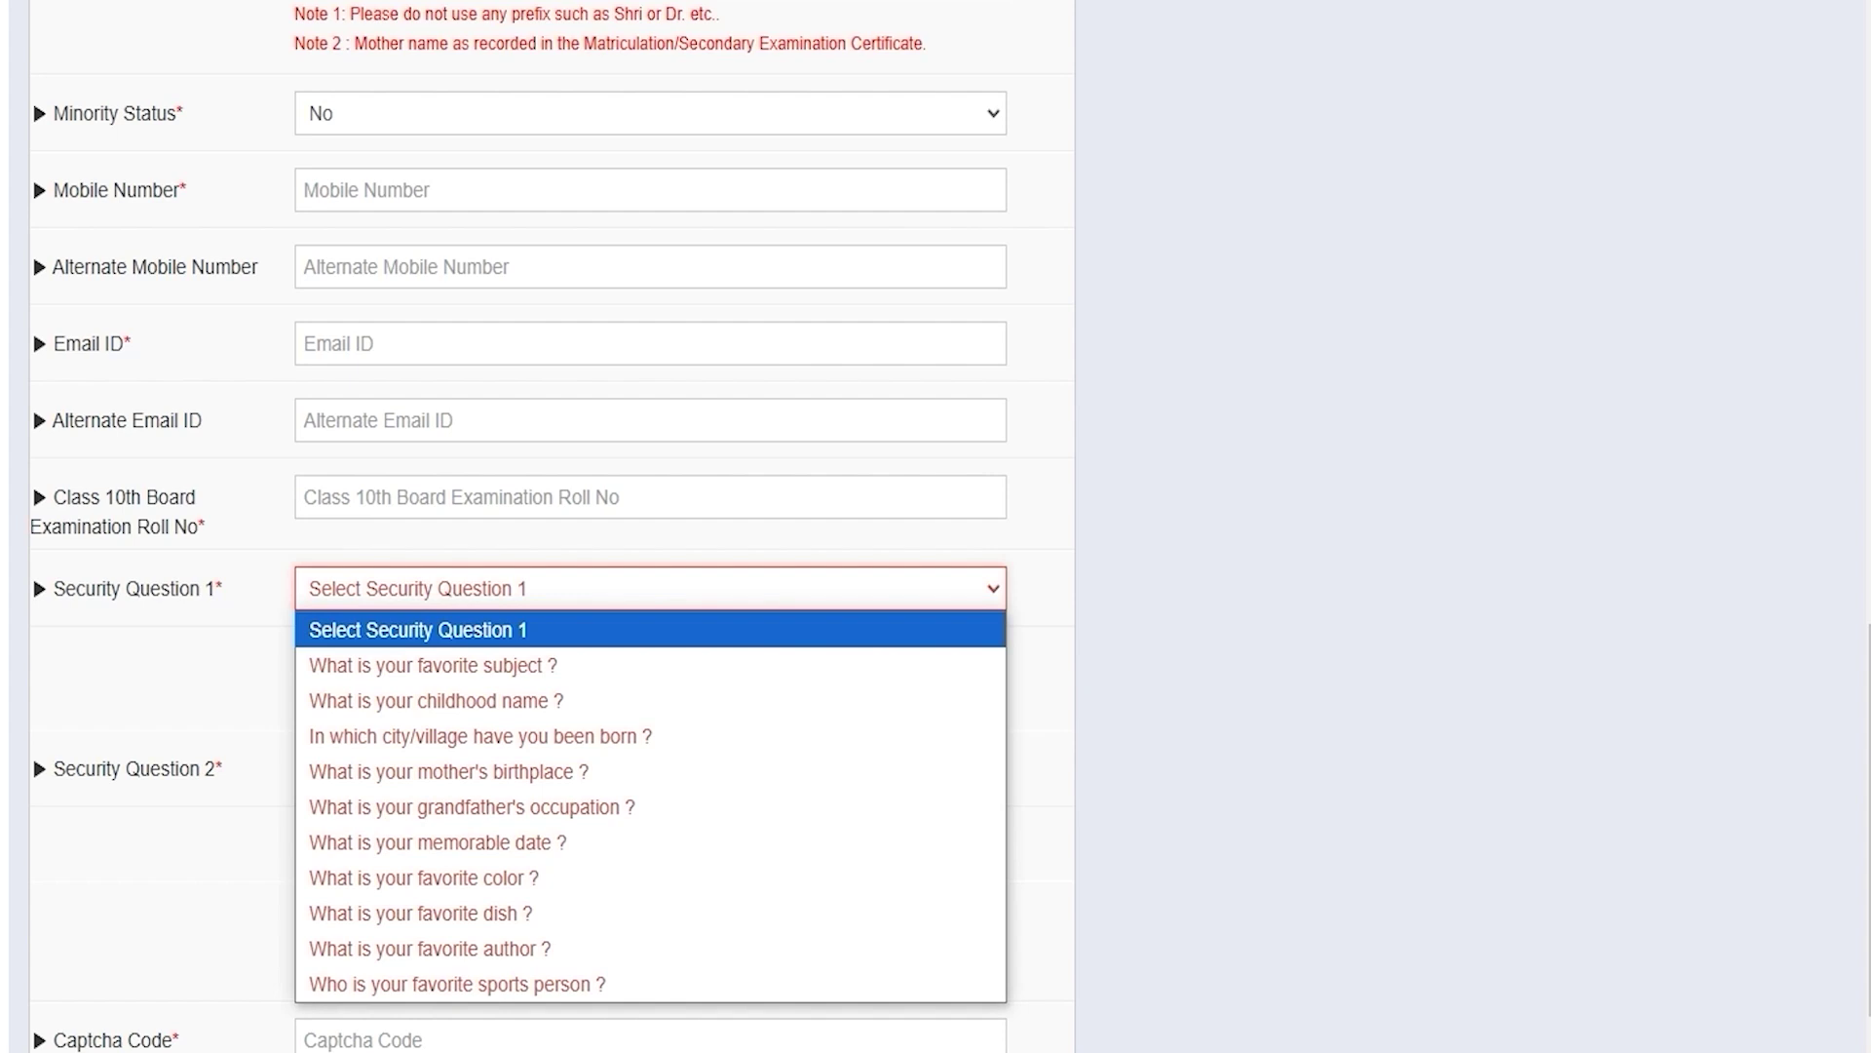
pyautogui.press('Down')
pyautogui.press('Down')
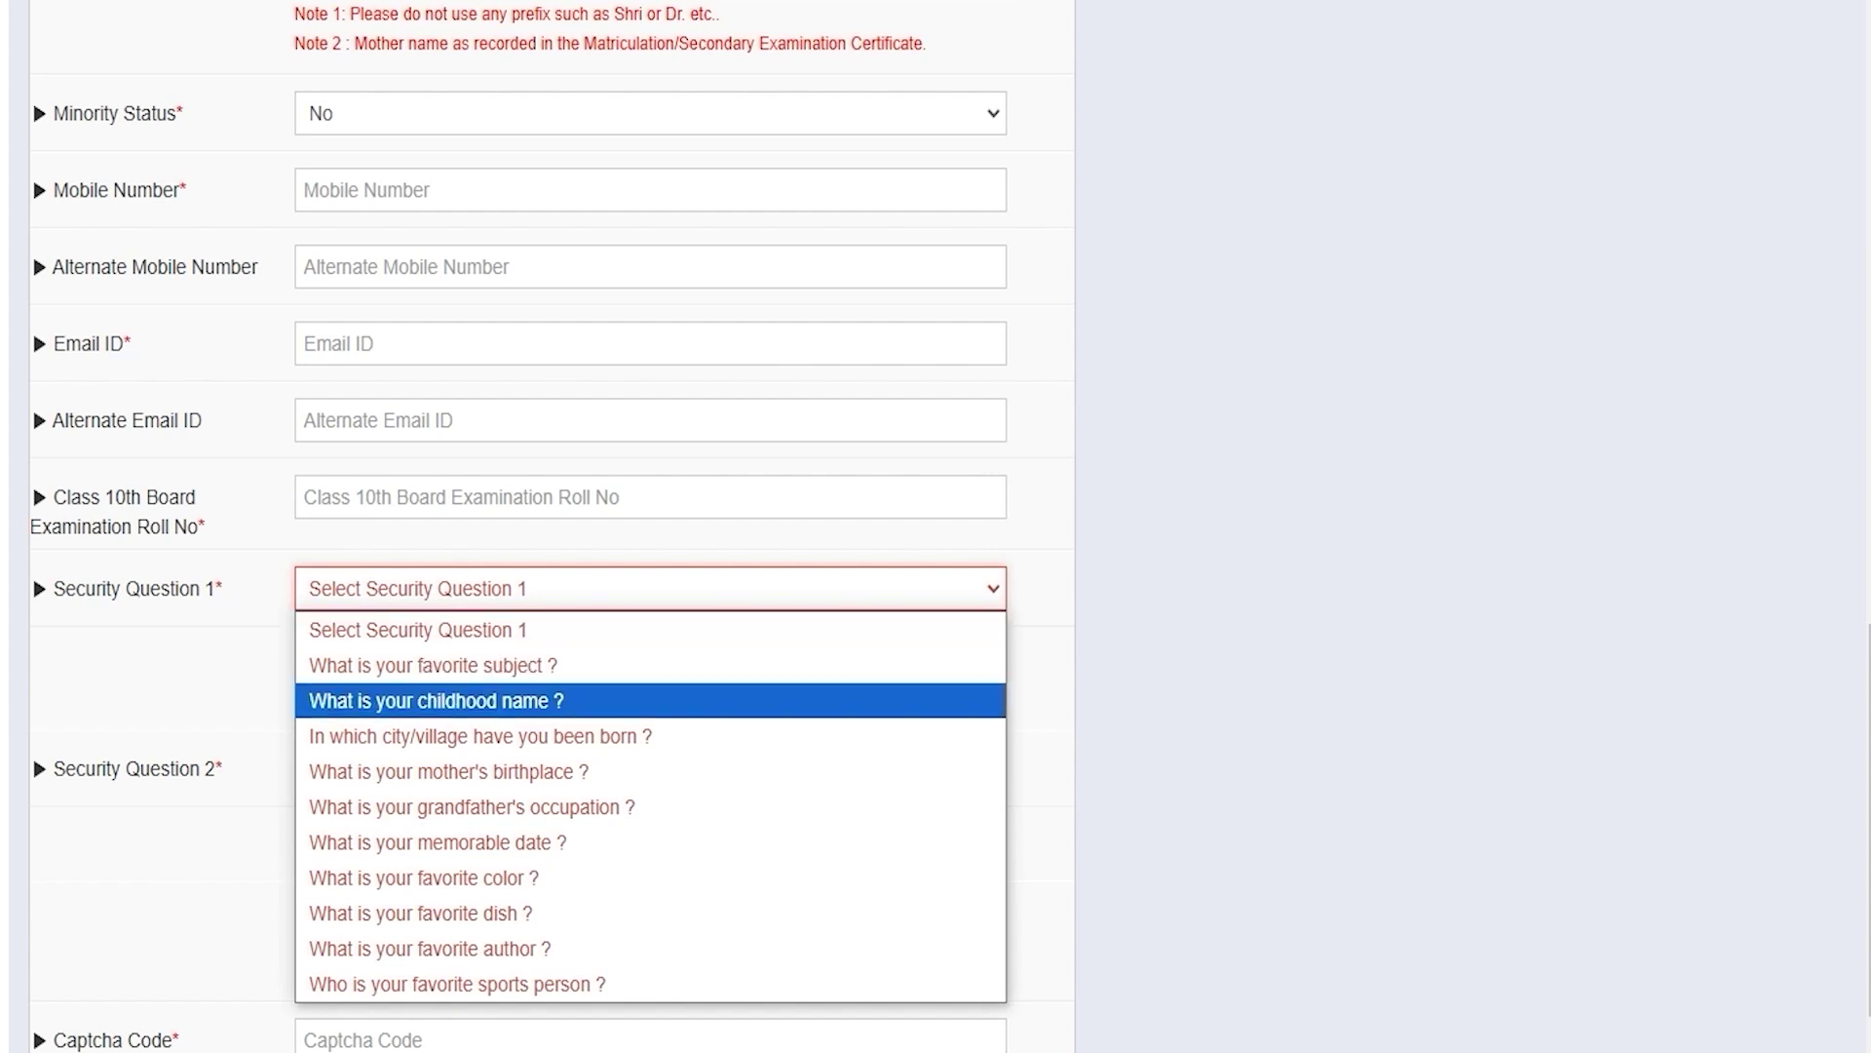
pyautogui.click(459, 698)
pyautogui.click(416, 664)
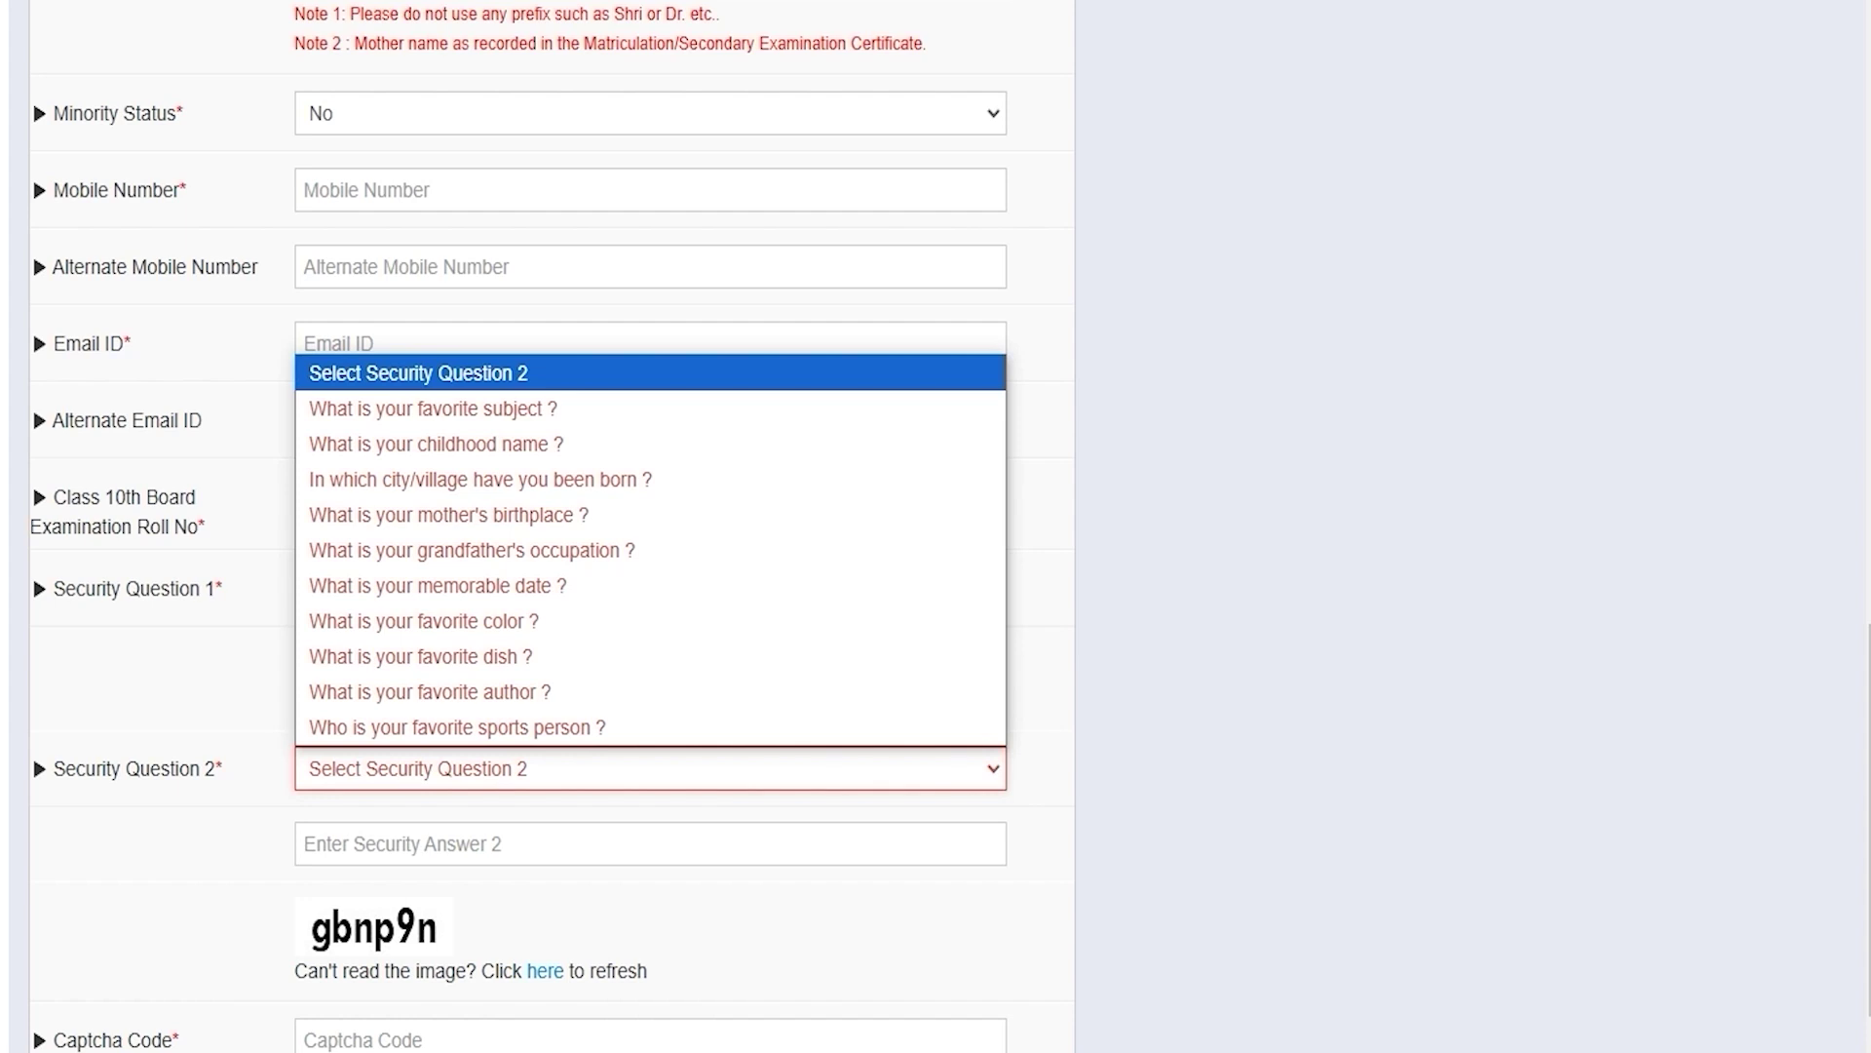
pyautogui.click(431, 693)
pyautogui.click(434, 840)
pyautogui.scroll(-3, 434, 840)
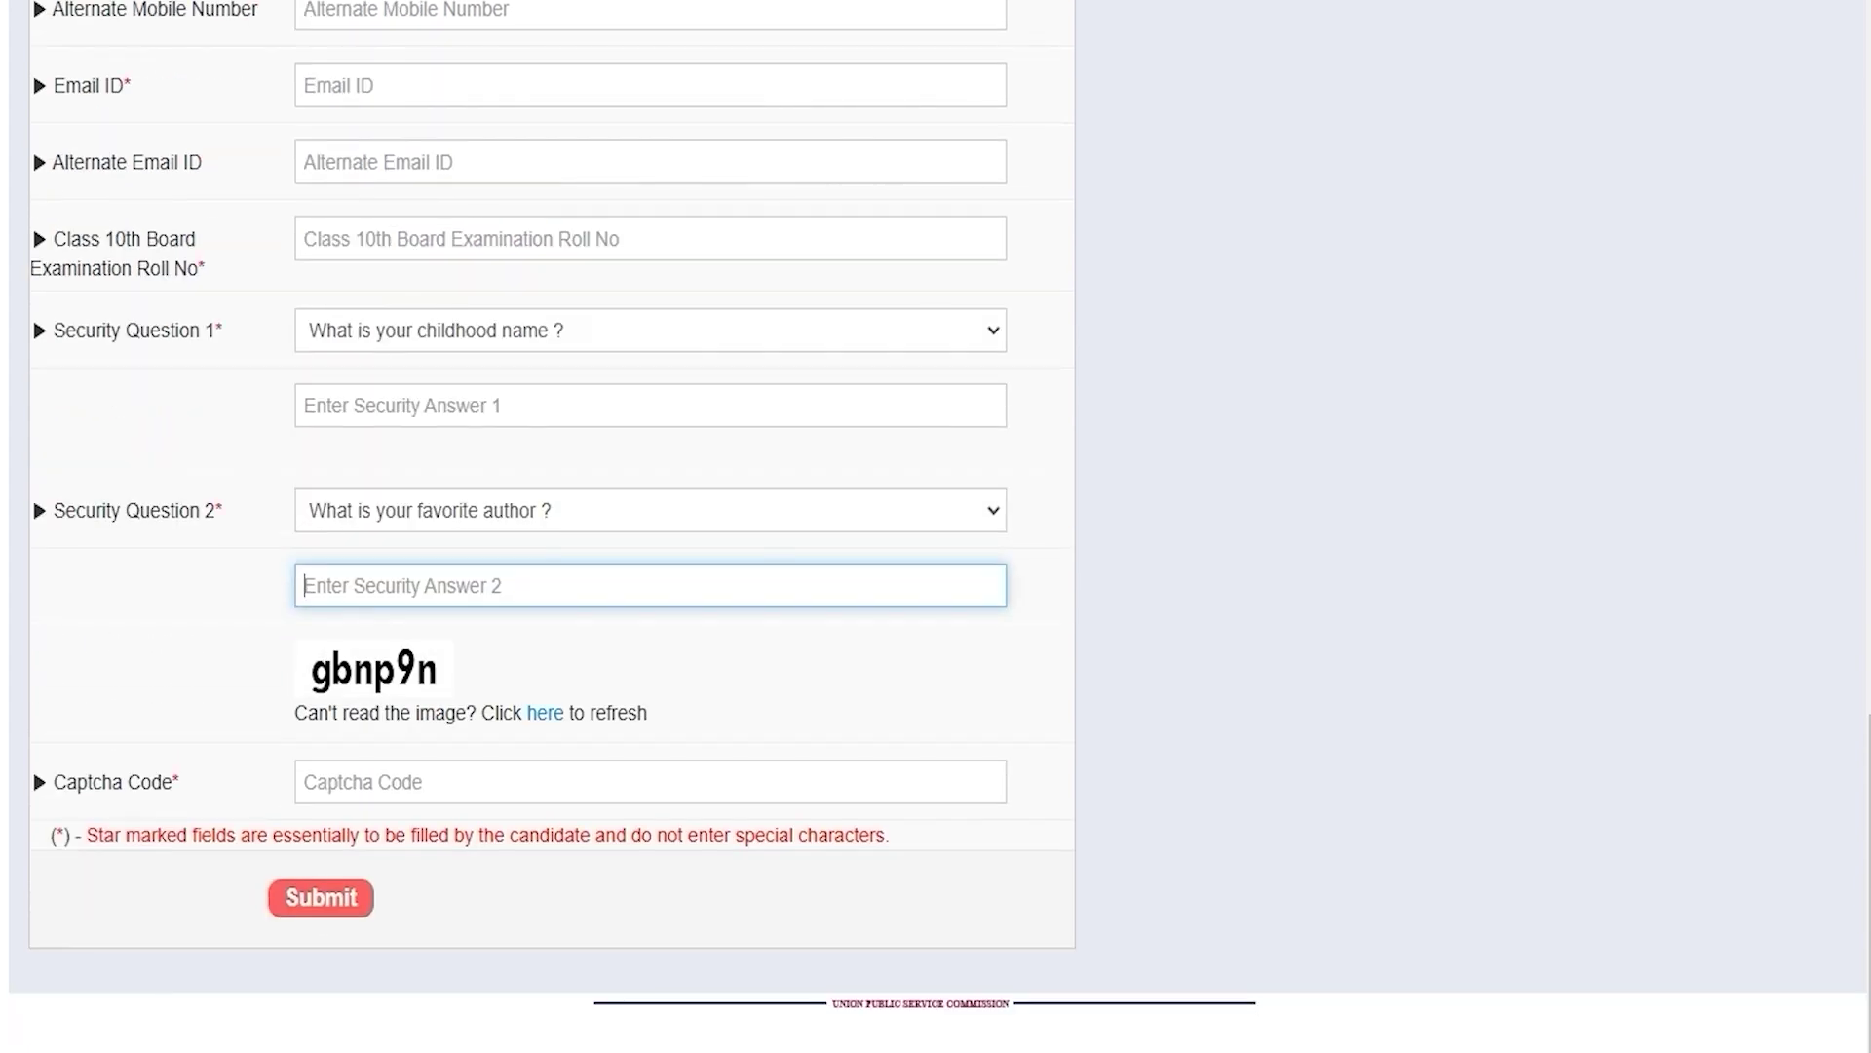
# Step: Enter the captcha and accept the reviewed registration details with I Agree
pyautogui.click(376, 780)
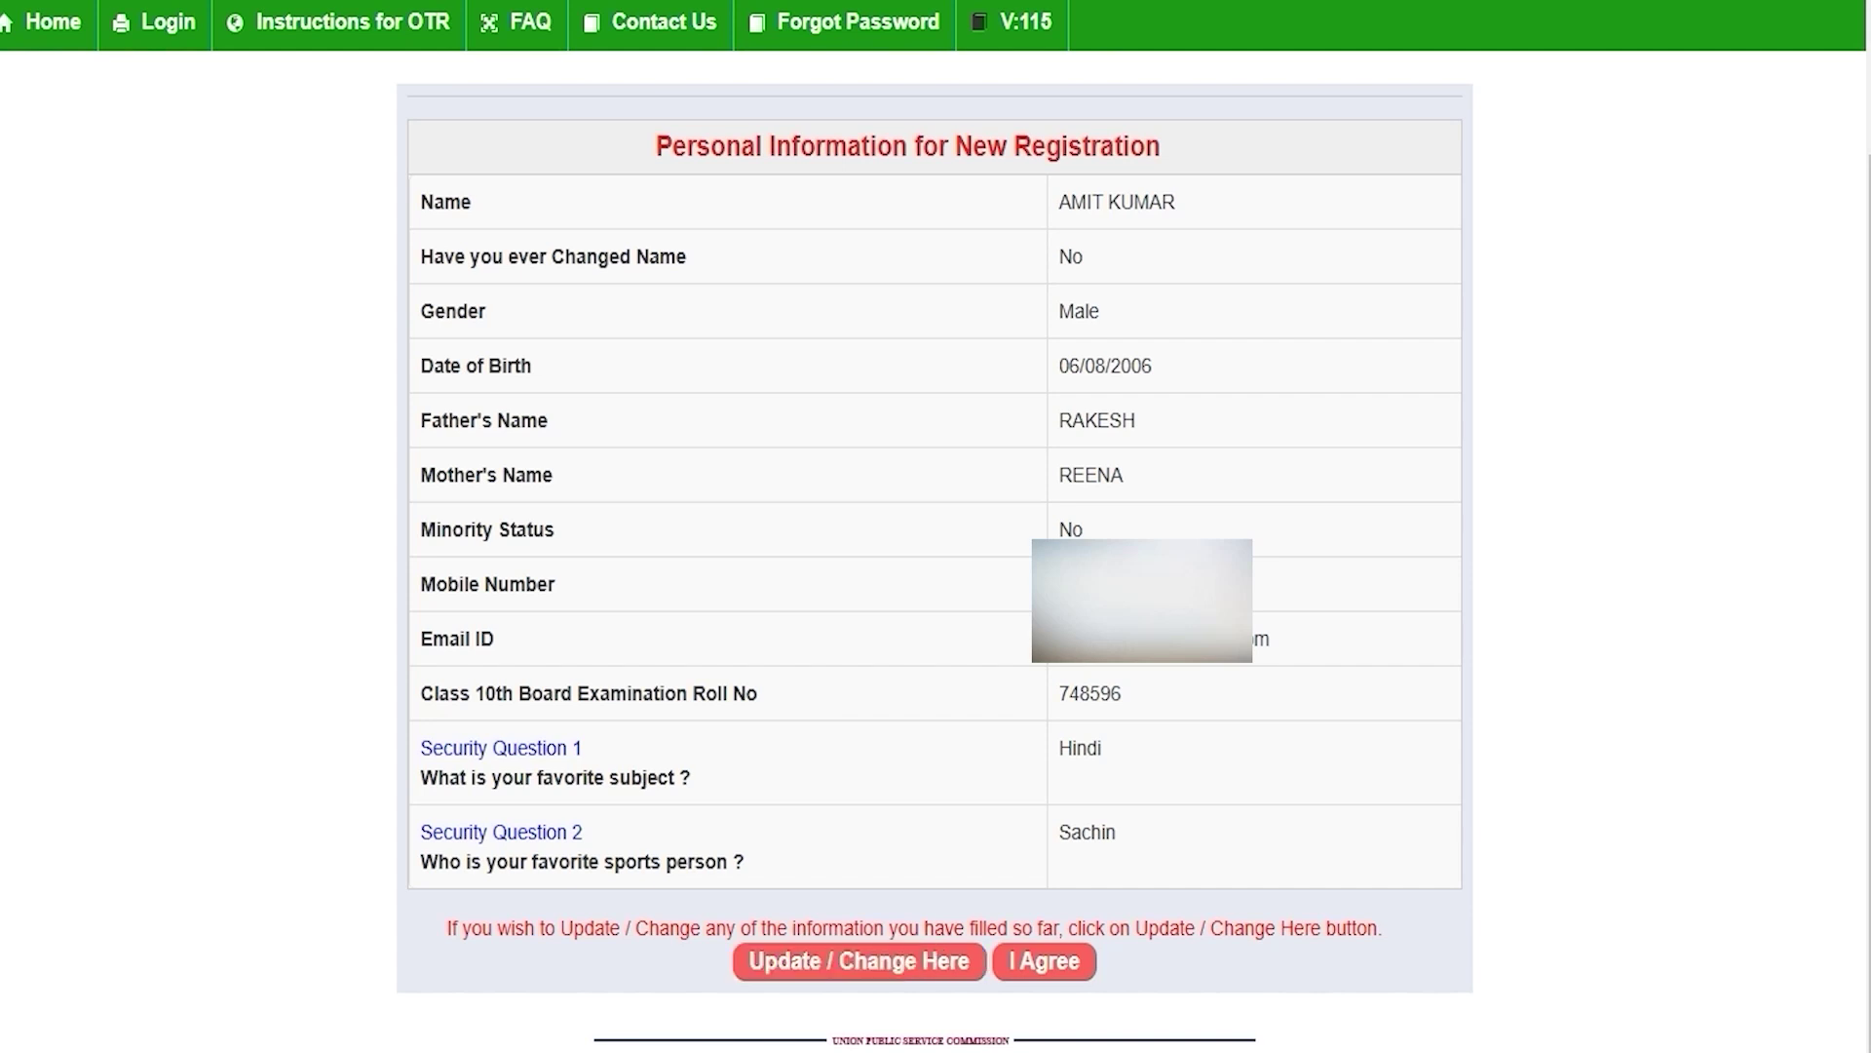
pyautogui.click(1044, 961)
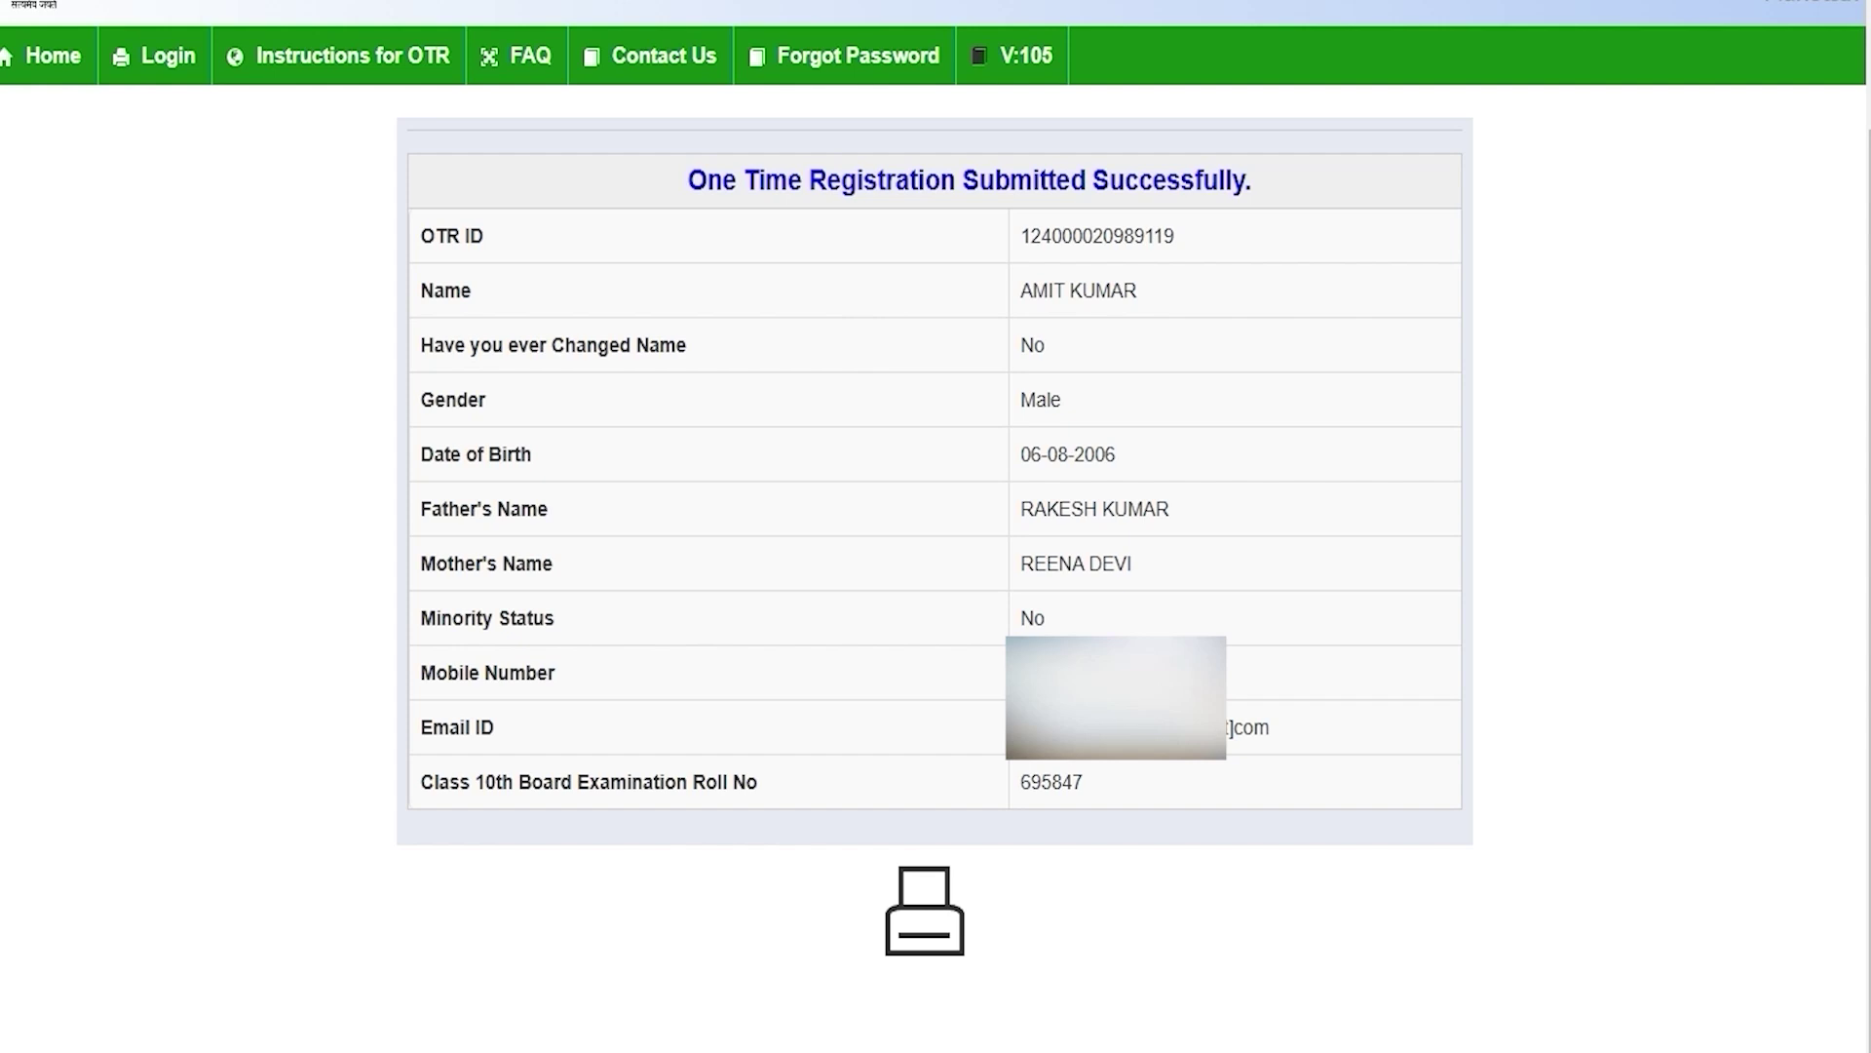
pyautogui.moveTo(787, 181); pyautogui.dragTo(1203, 180)
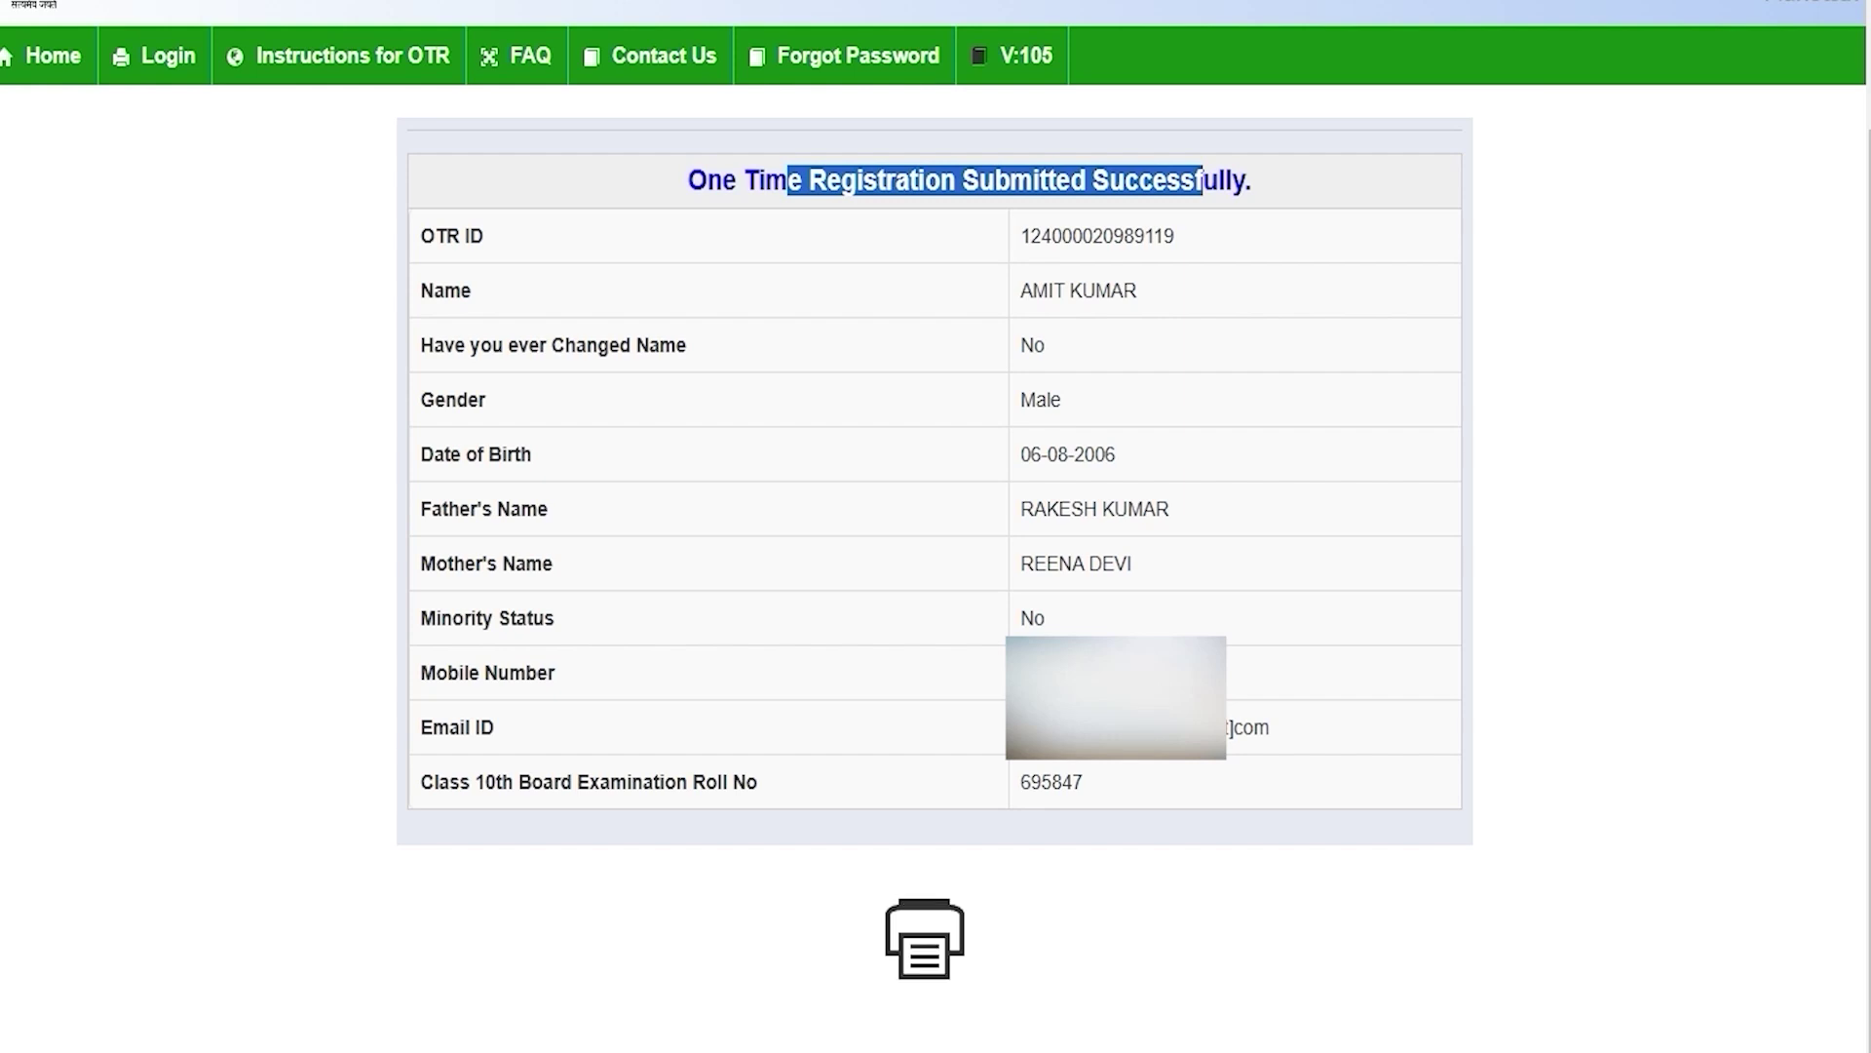
pyautogui.click(1108, 427)
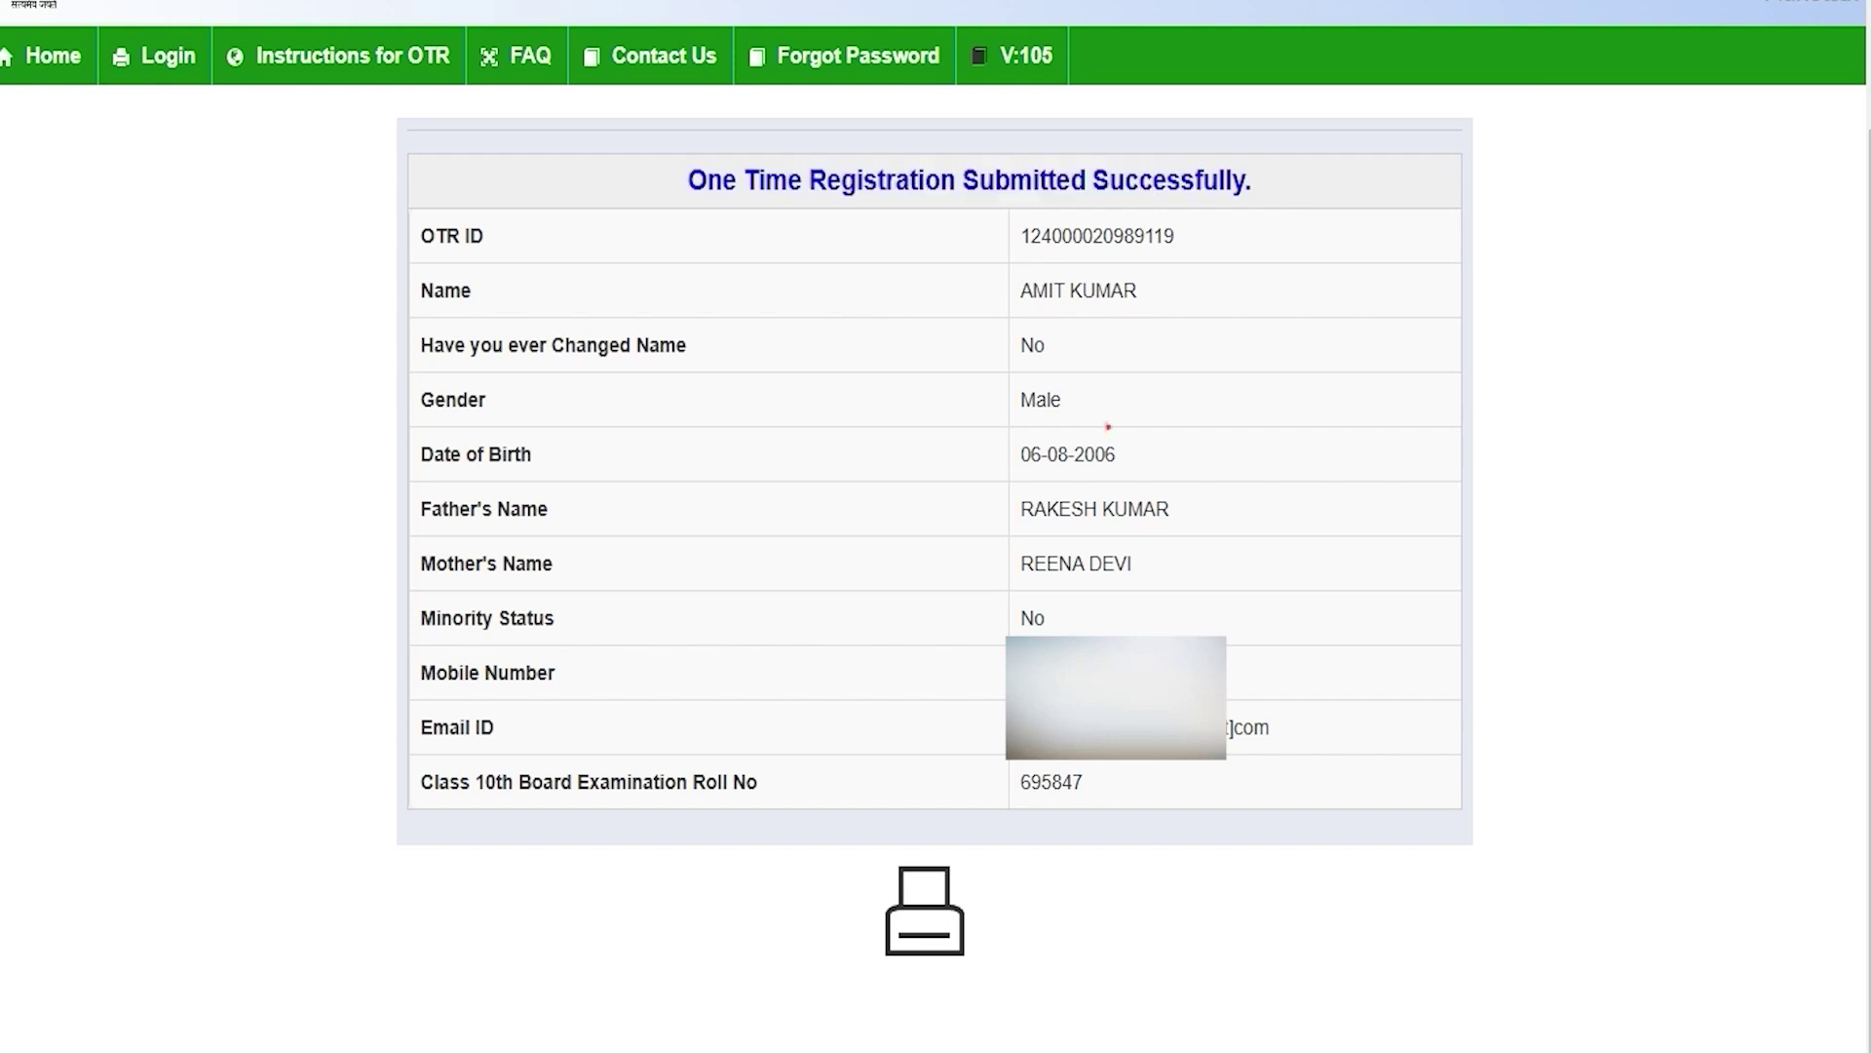
pyautogui.moveTo(1021, 236); pyautogui.dragTo(1174, 236)
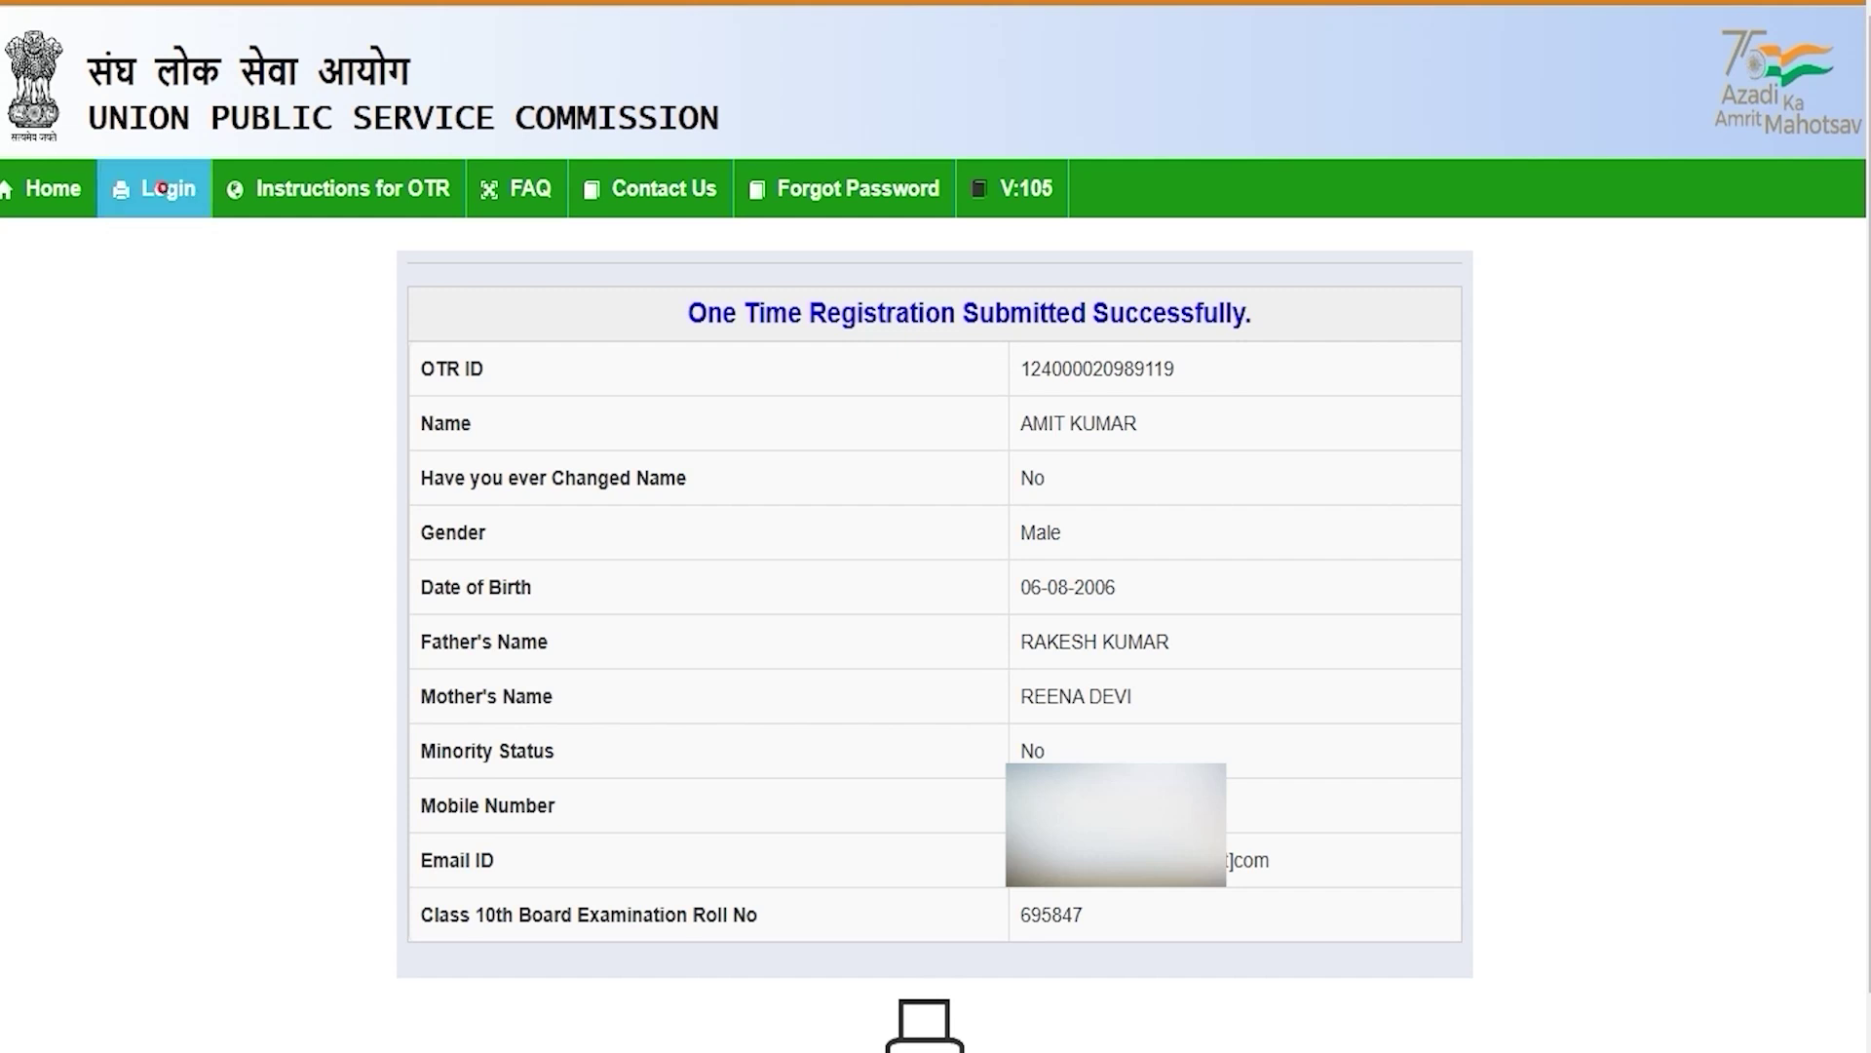
# Step: On the OTR login page, fill the email ID, password and verification code fields
pyautogui.click(161, 189)
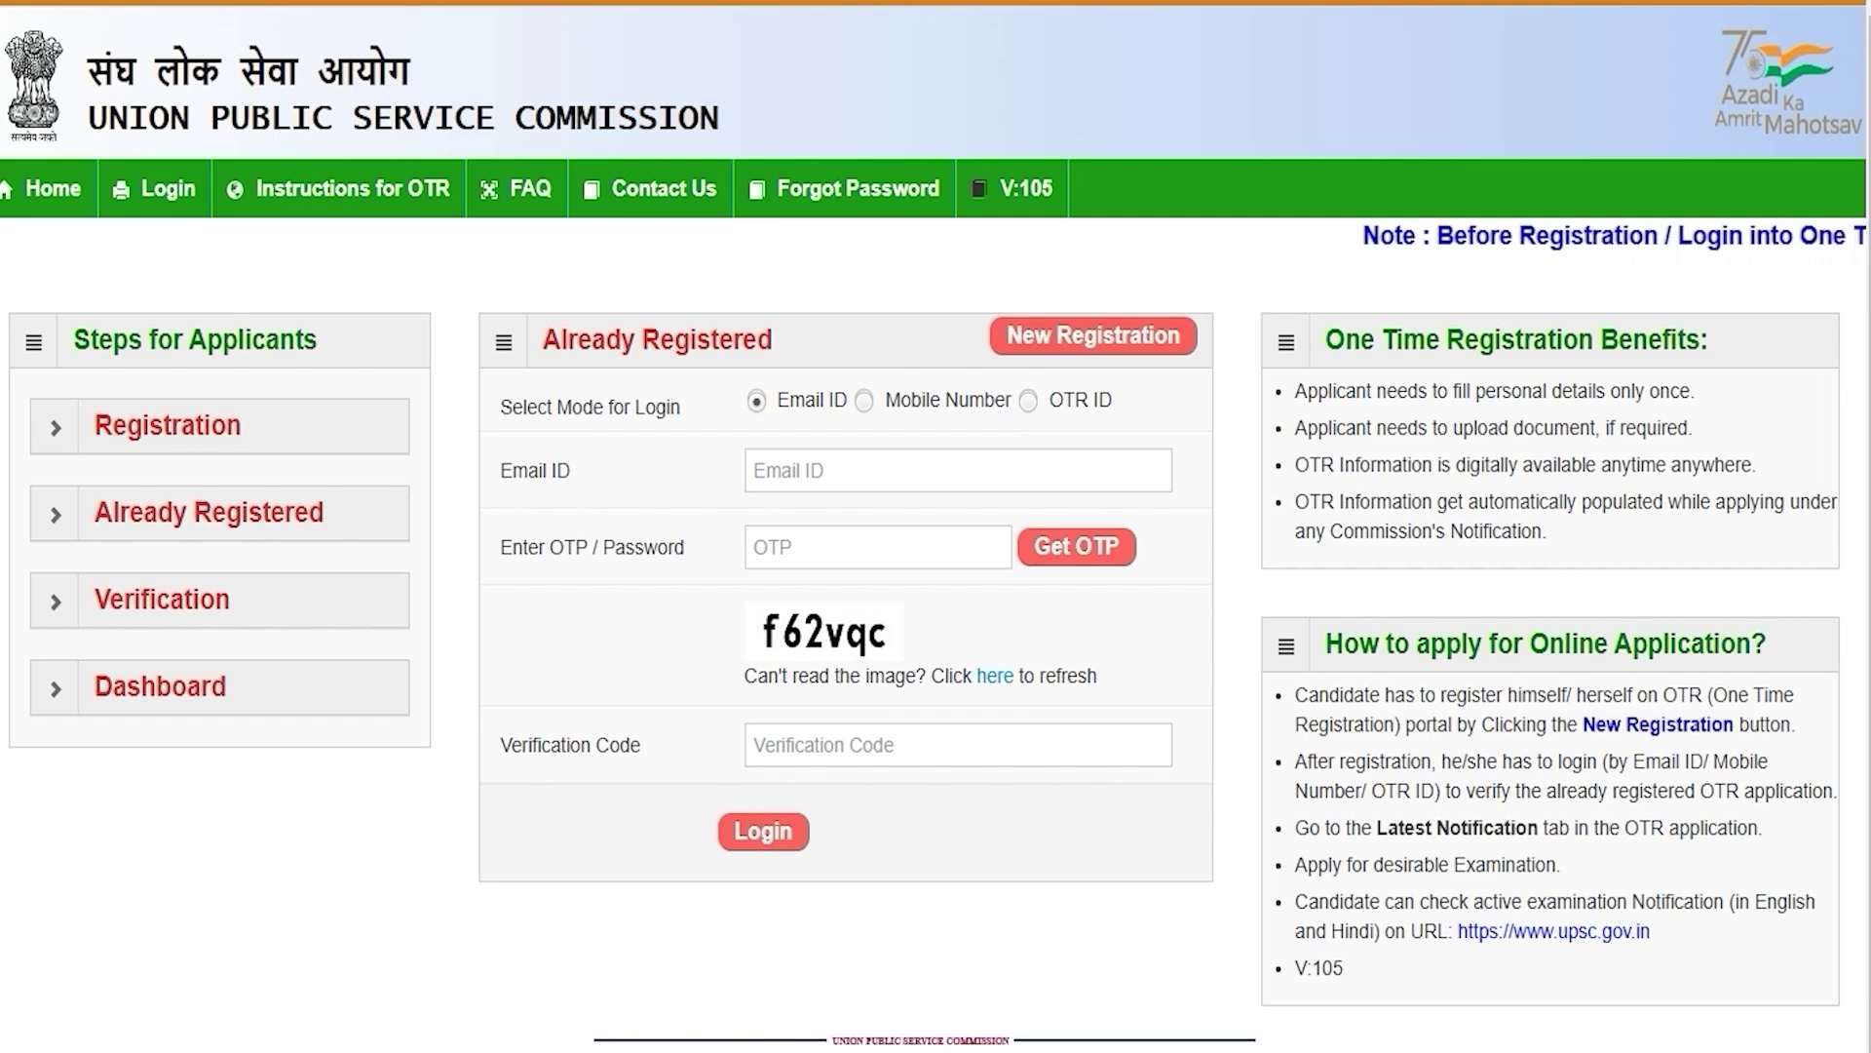
pyautogui.click(1028, 401)
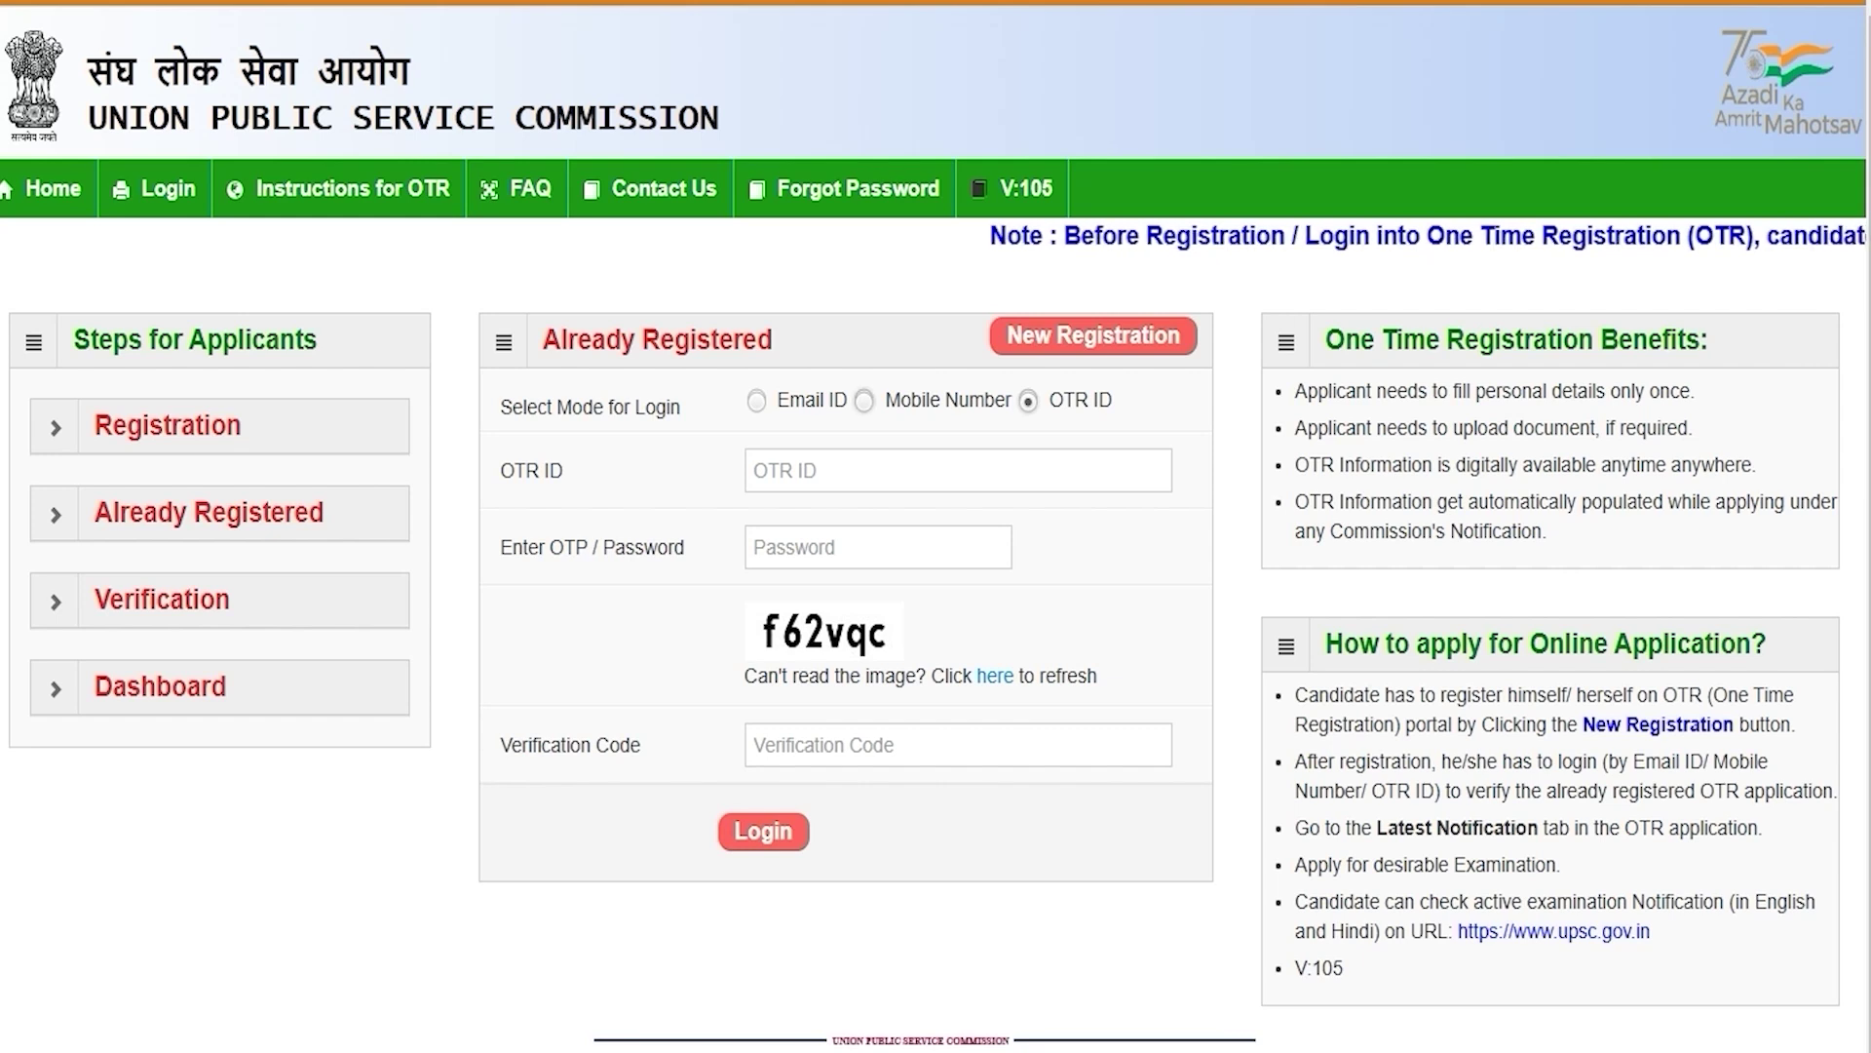
pyautogui.click(863, 401)
pyautogui.click(756, 401)
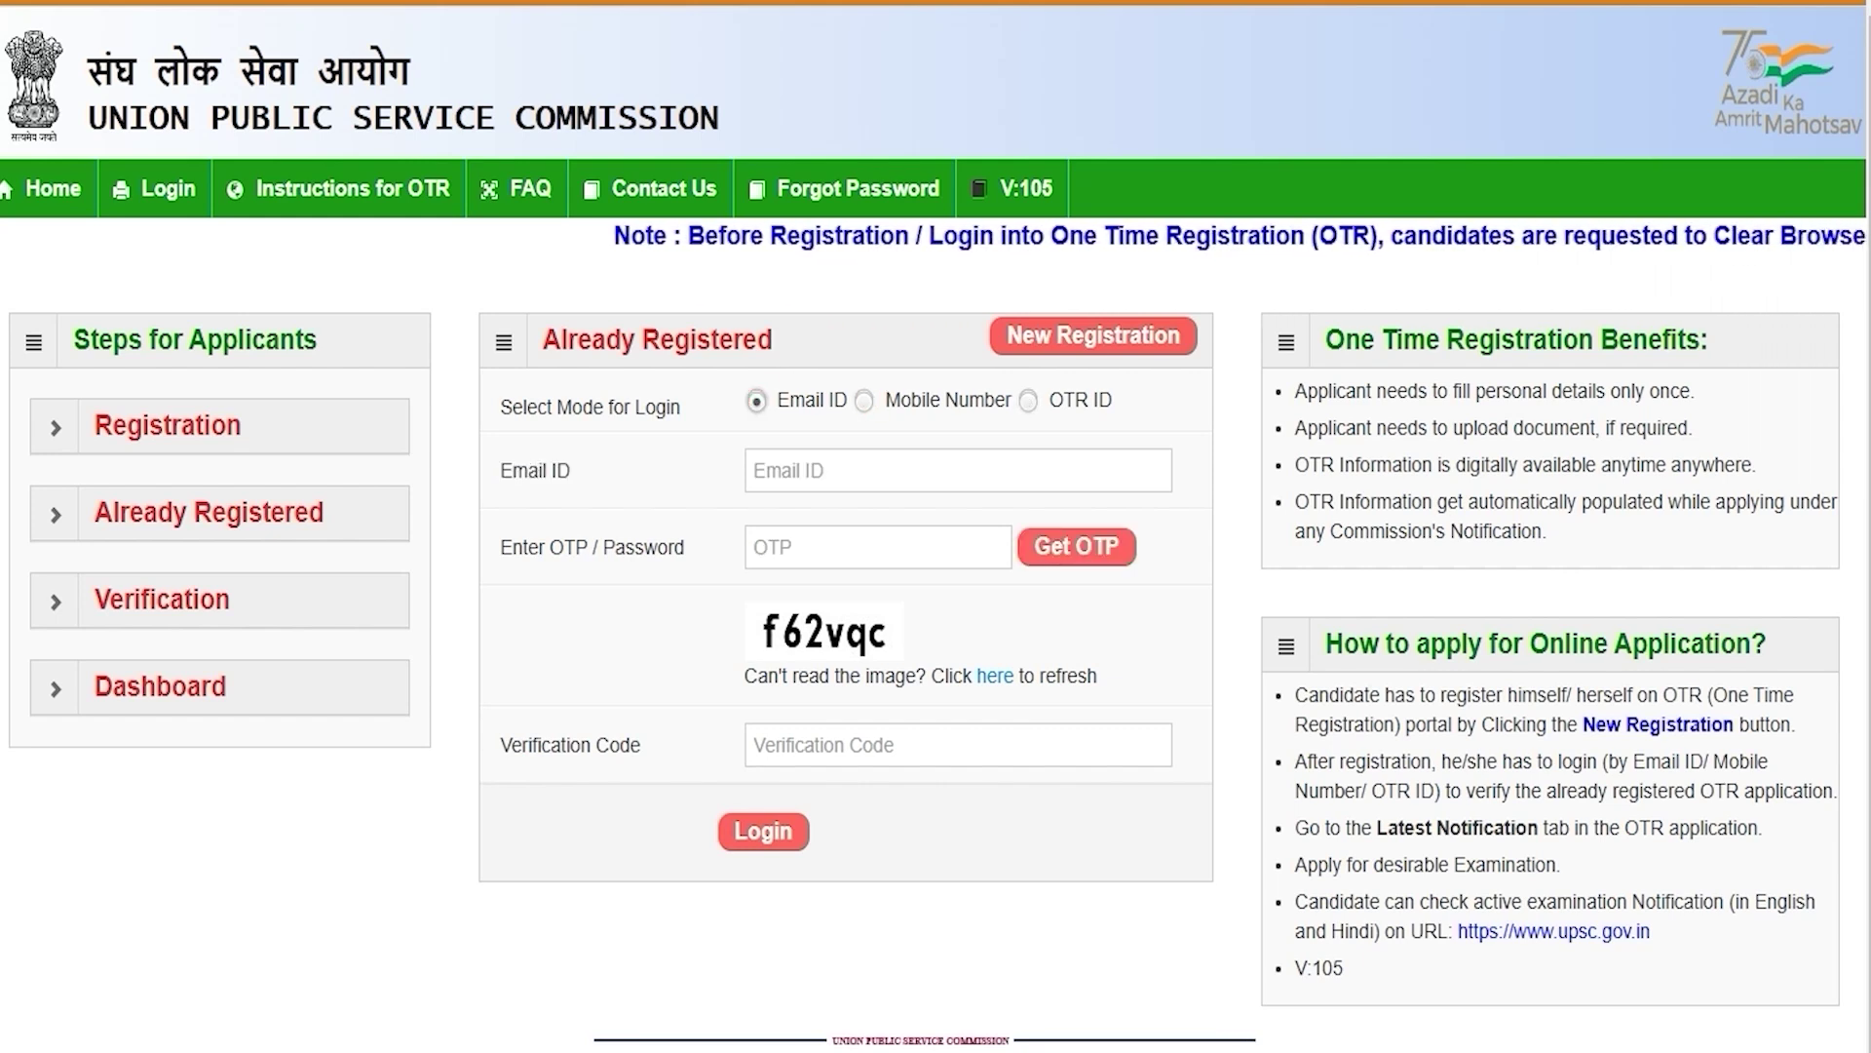
pyautogui.click(808, 472)
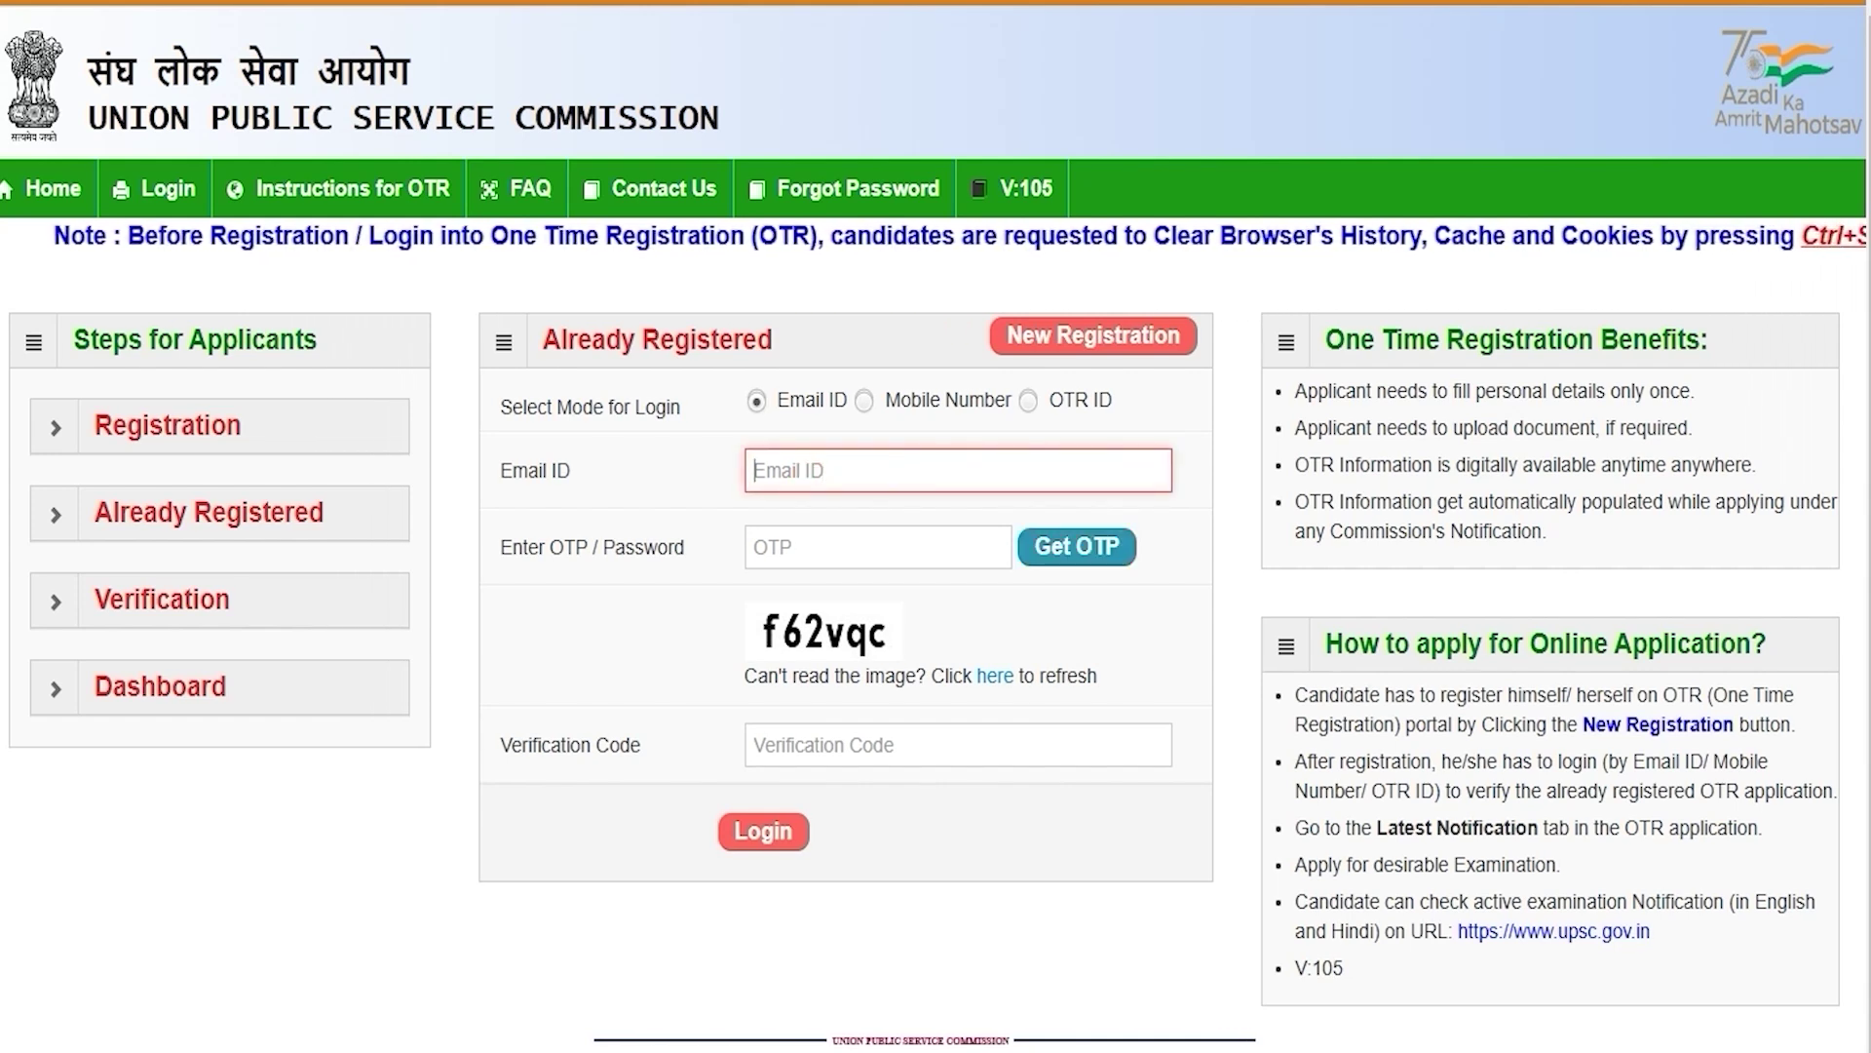
pyautogui.click(854, 547)
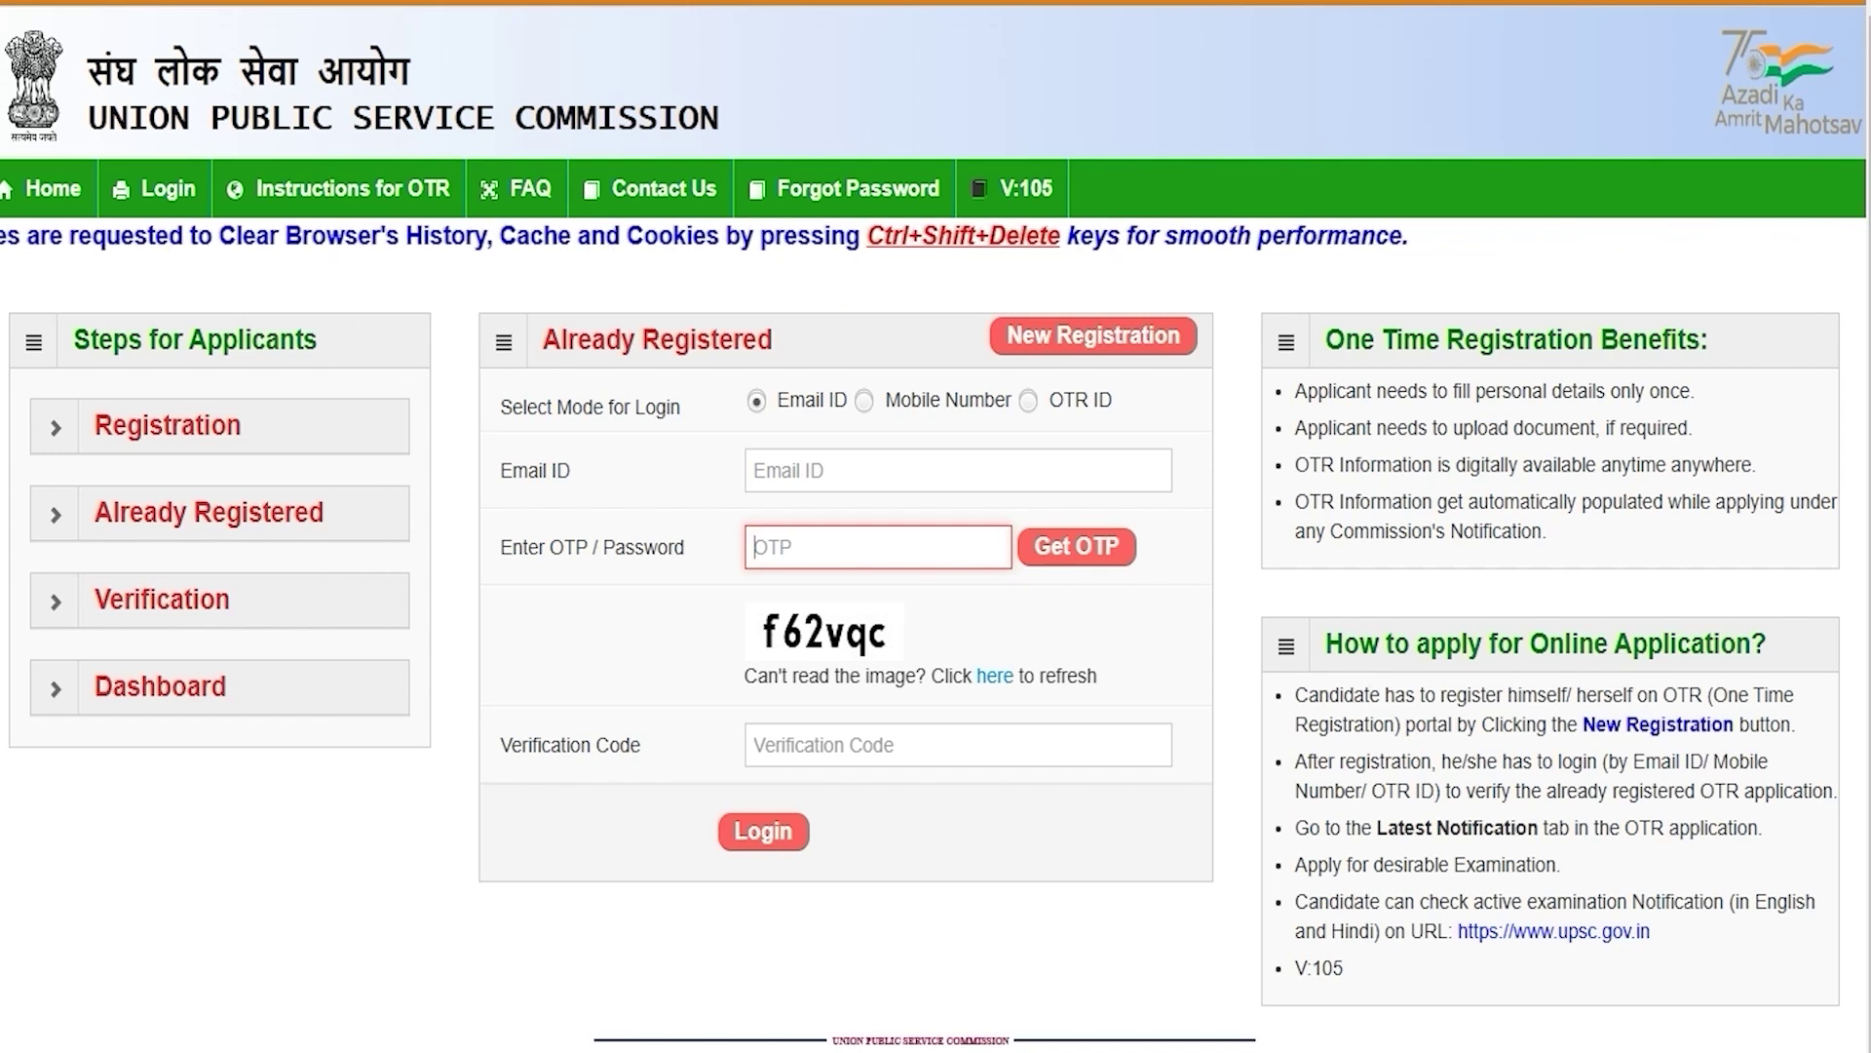
pyautogui.click(833, 743)
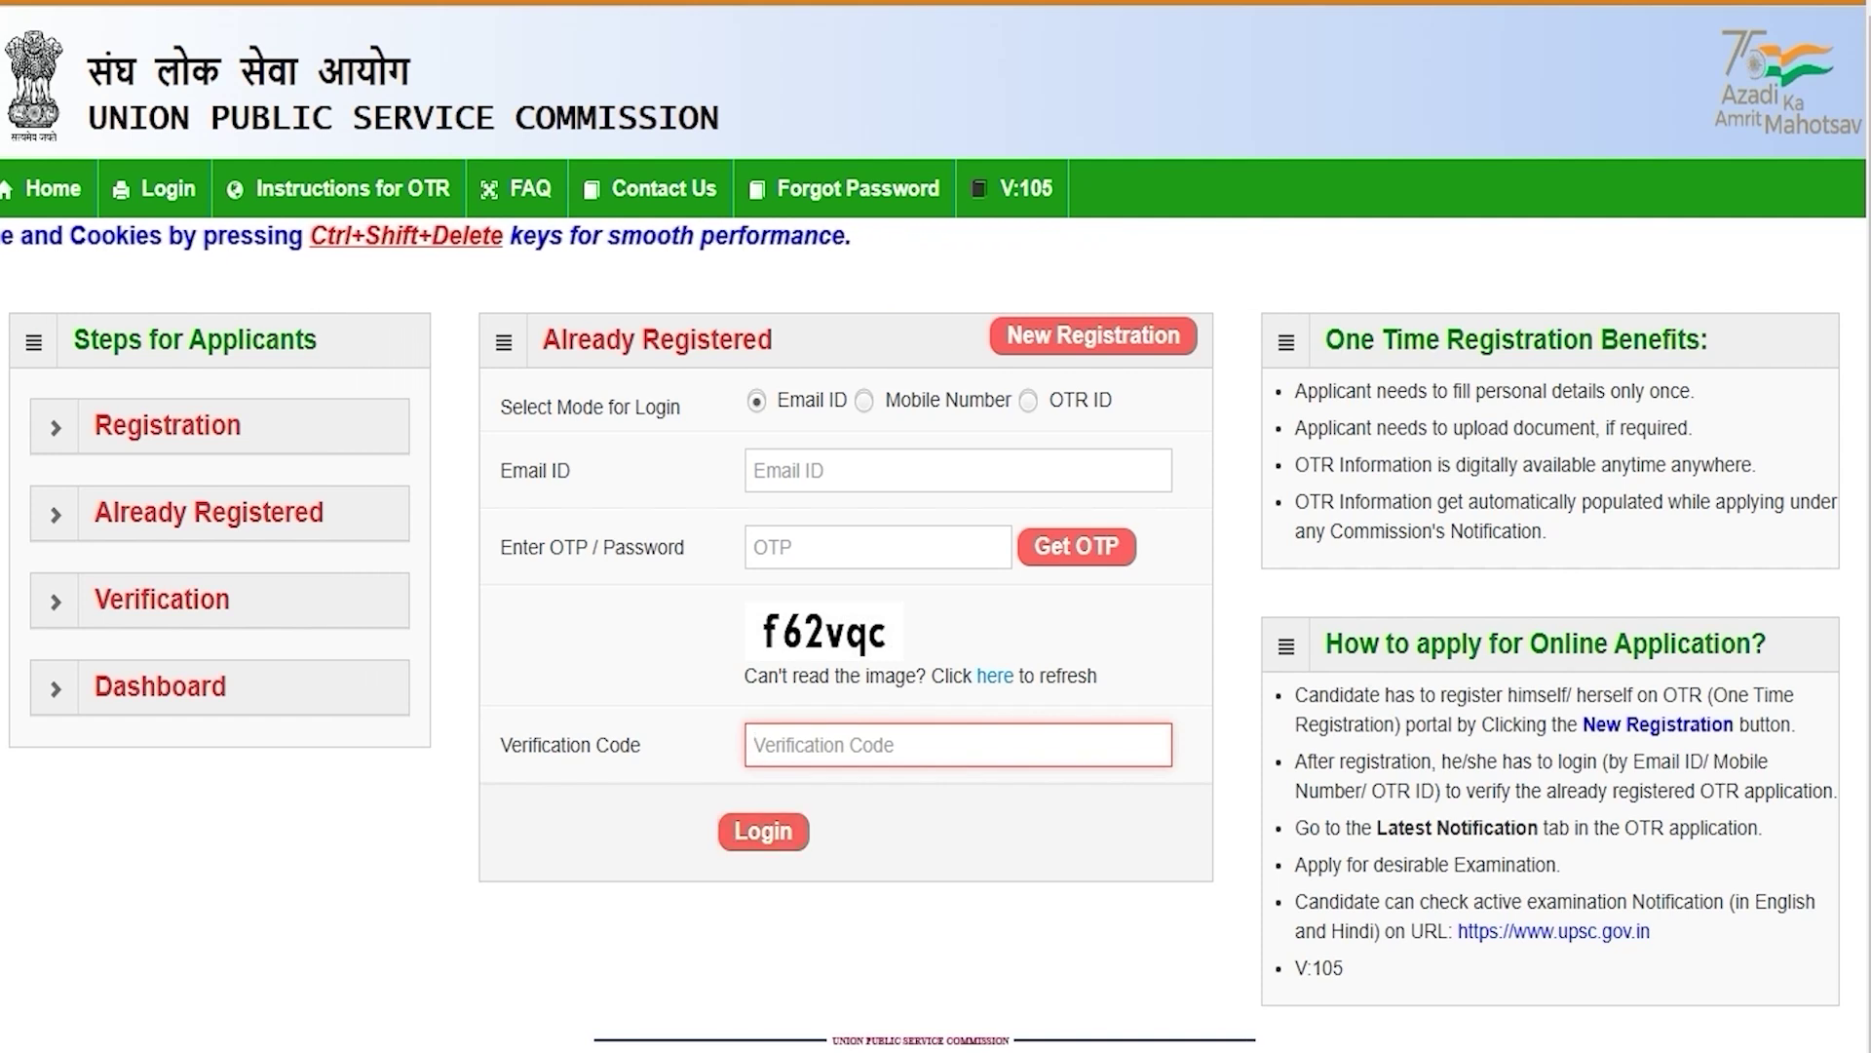
# Step: Switch to mobile-number login and fill the mobile number, OTP and captcha fields
pyautogui.click(864, 401)
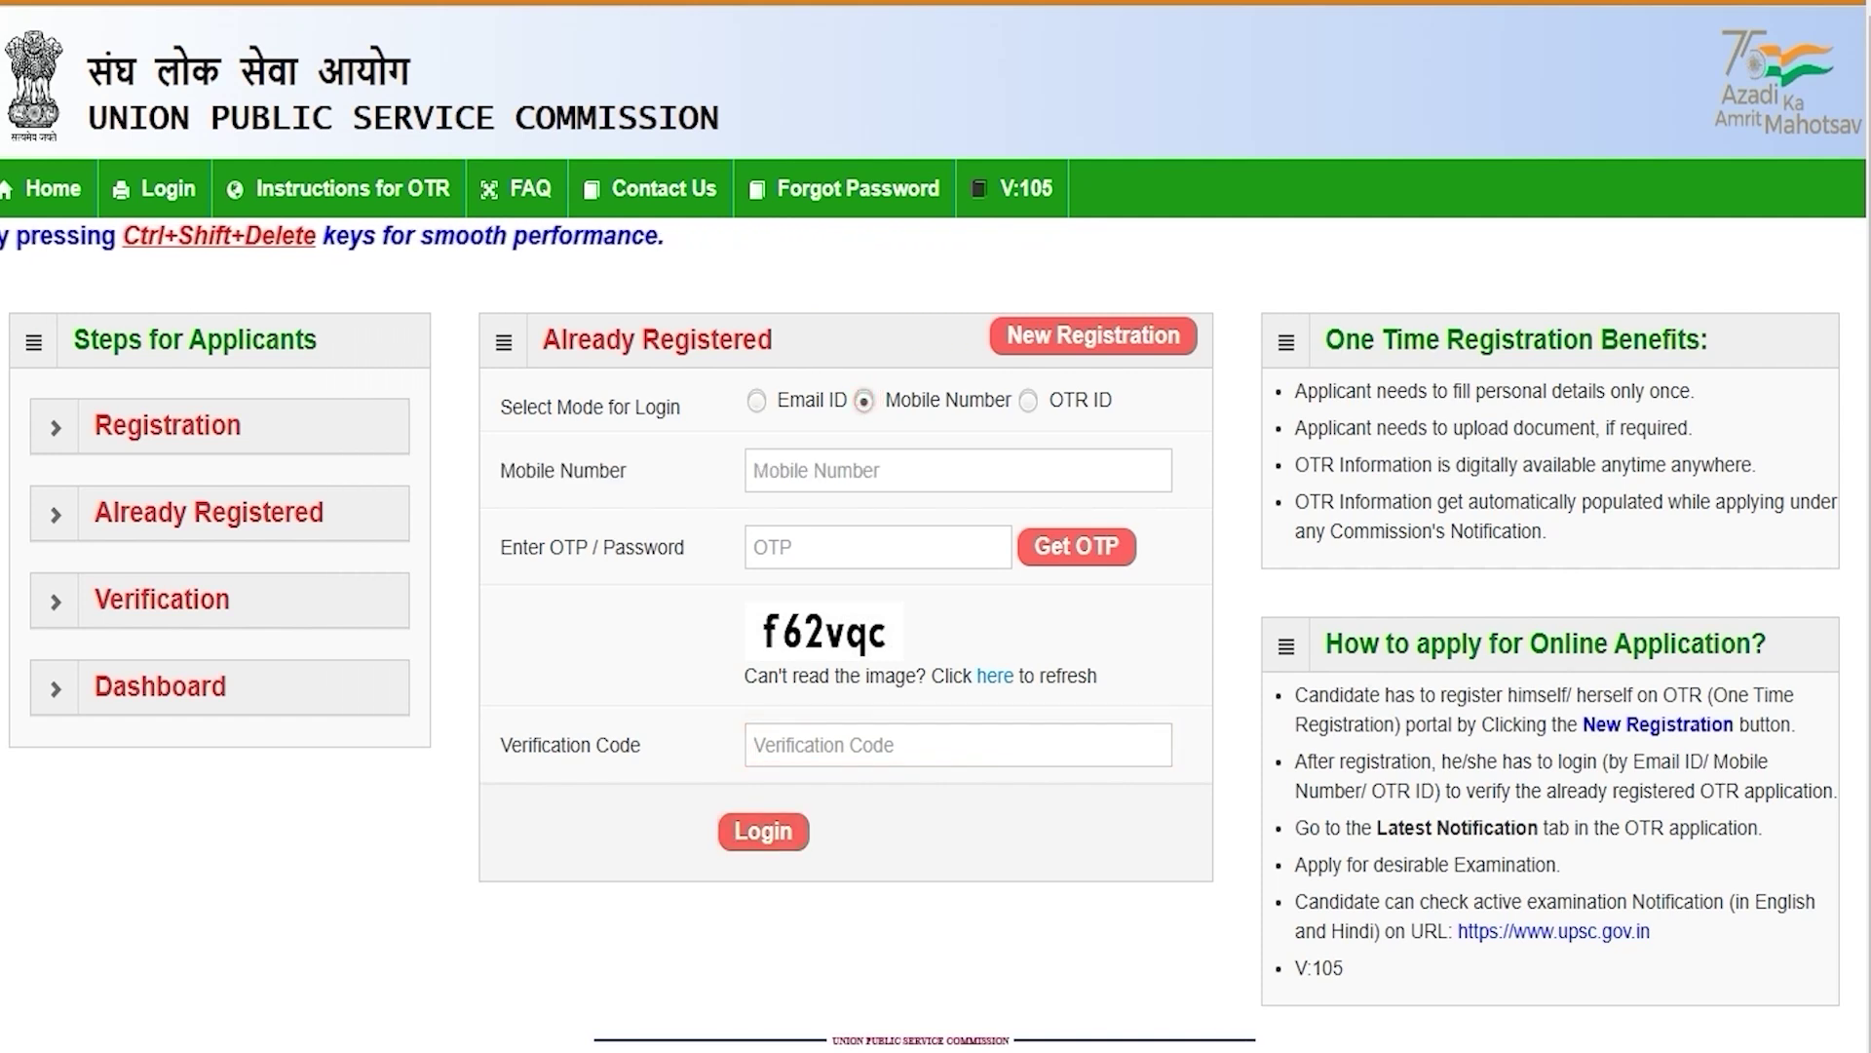
pyautogui.click(838, 473)
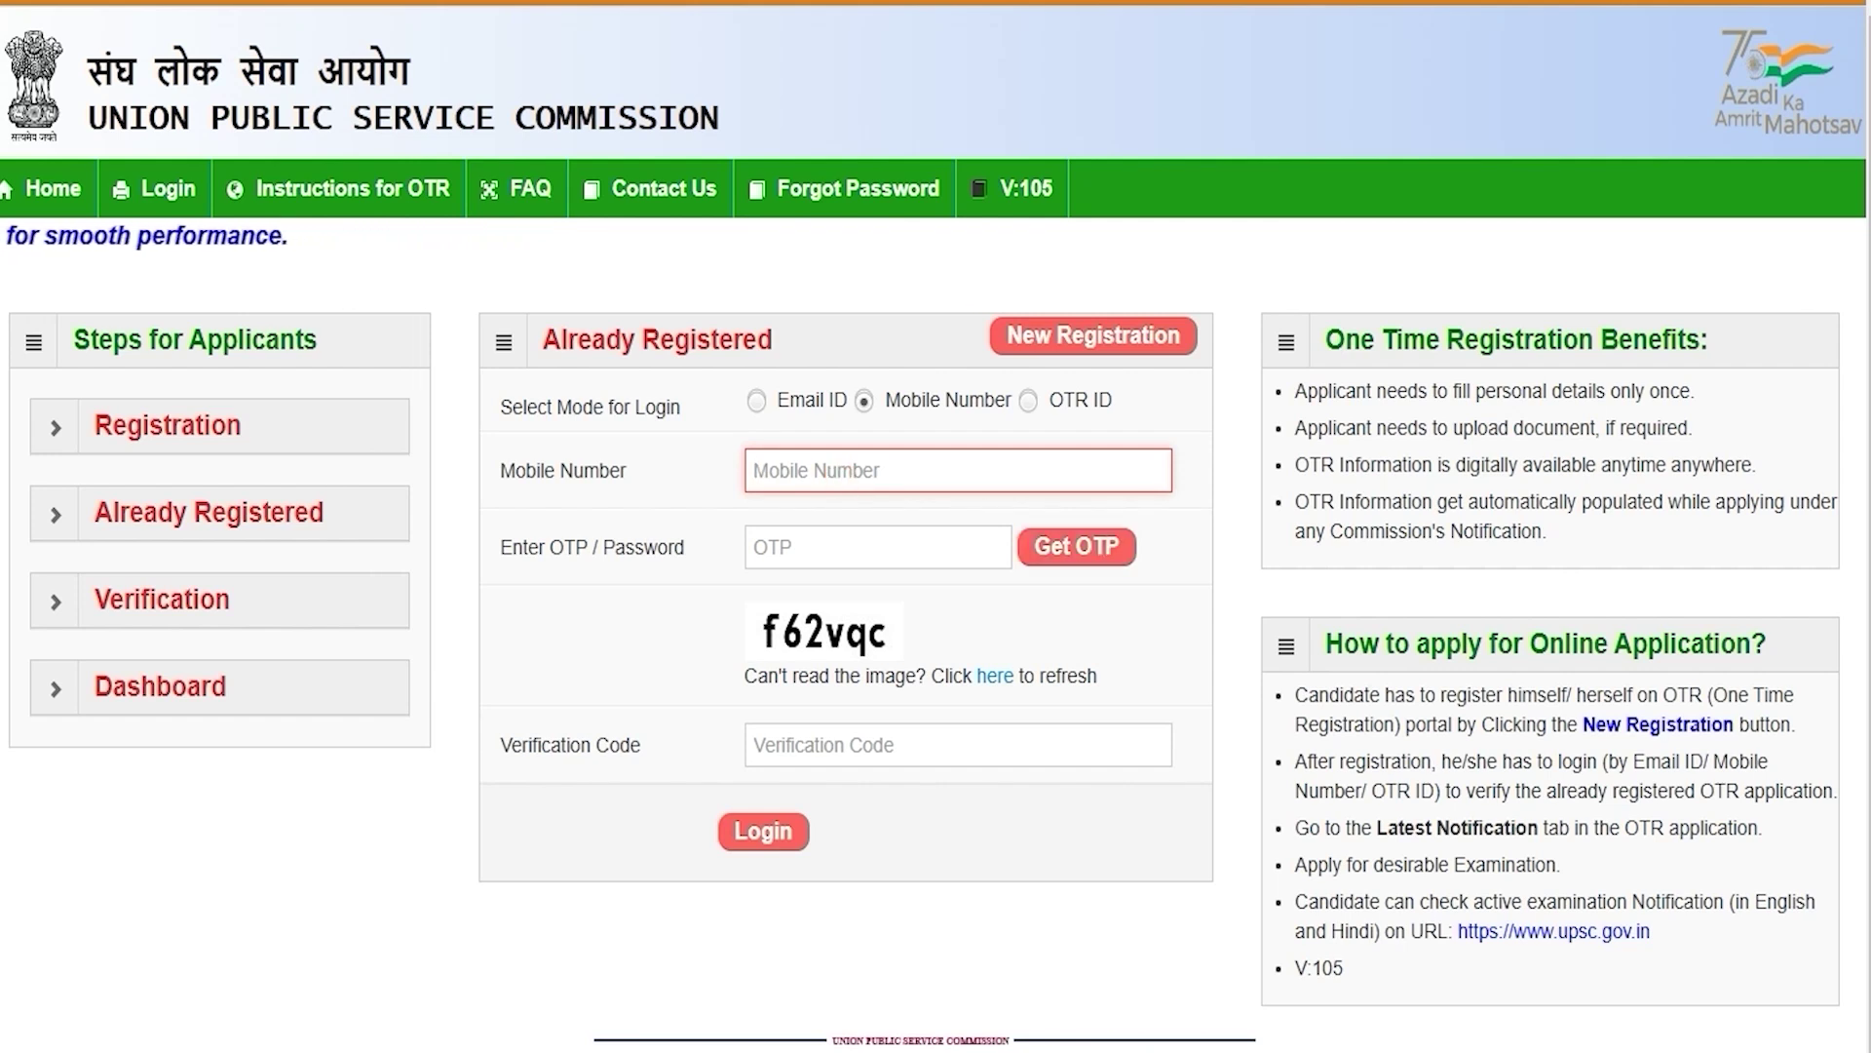
pyautogui.click(792, 536)
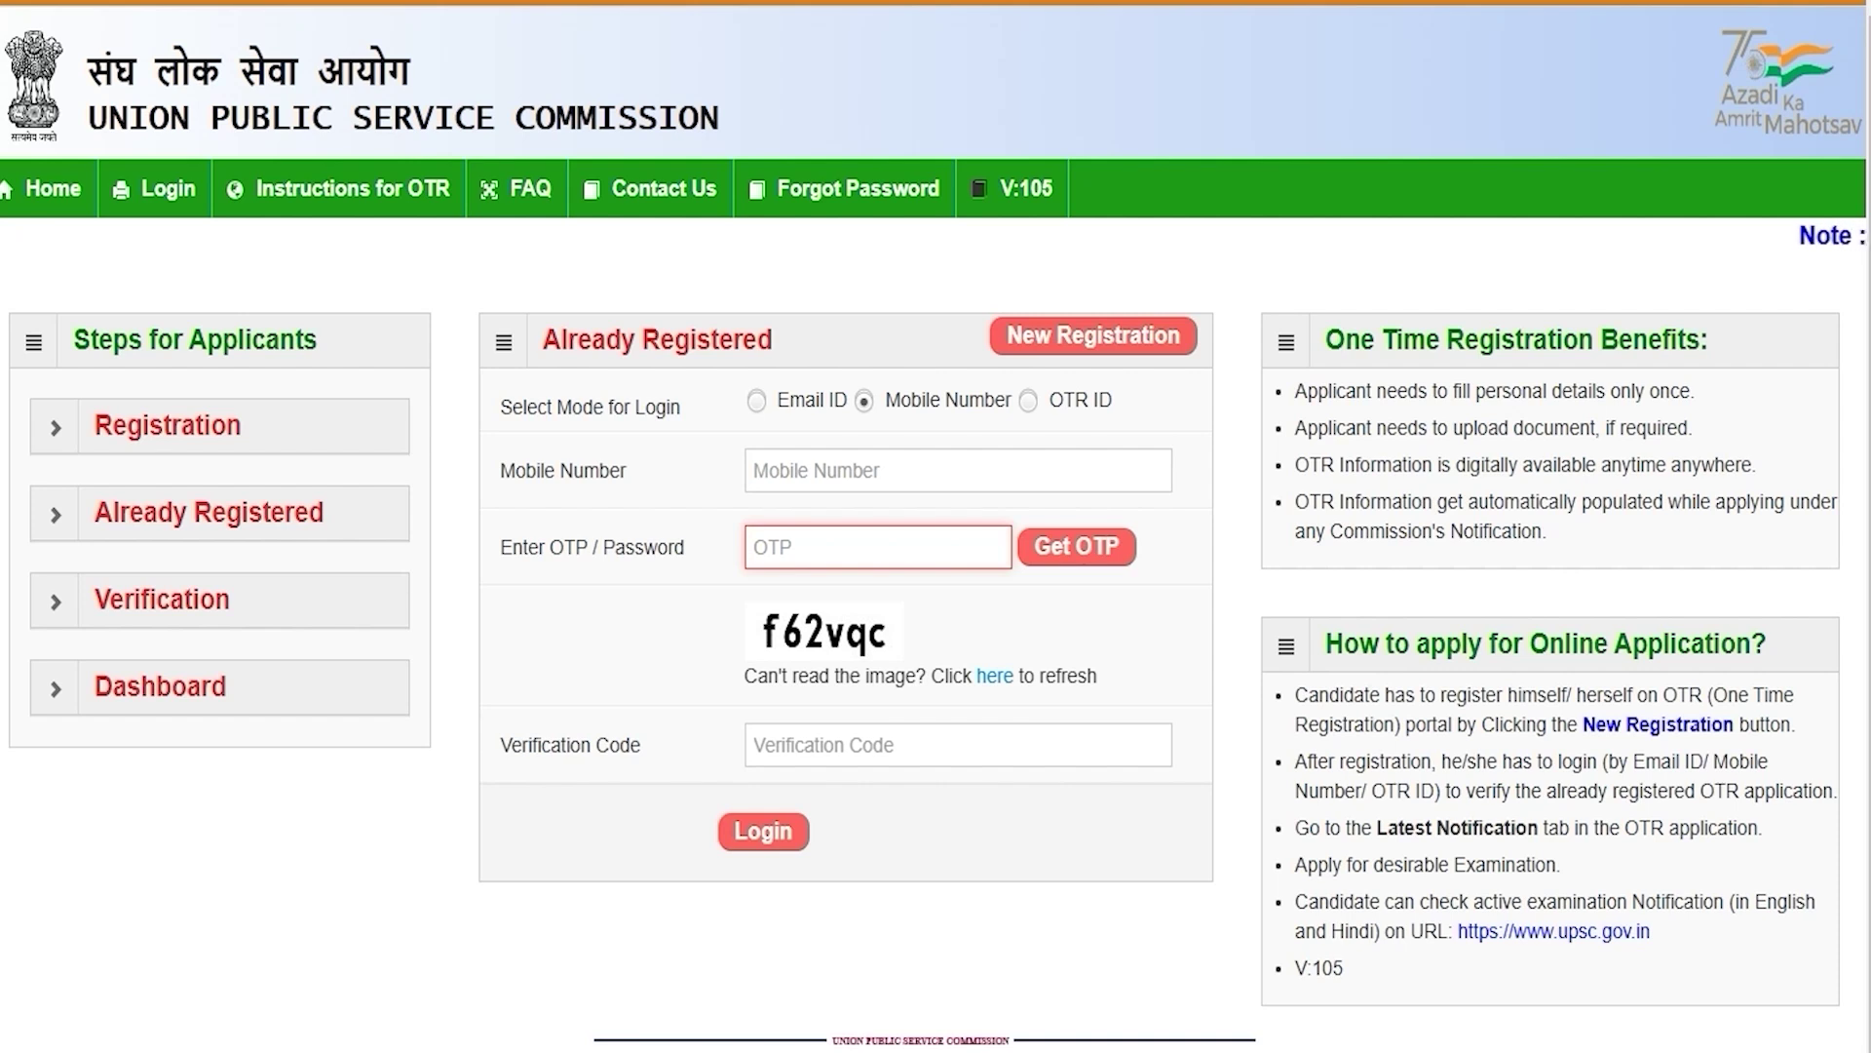
pyautogui.click(785, 624)
pyautogui.click(822, 746)
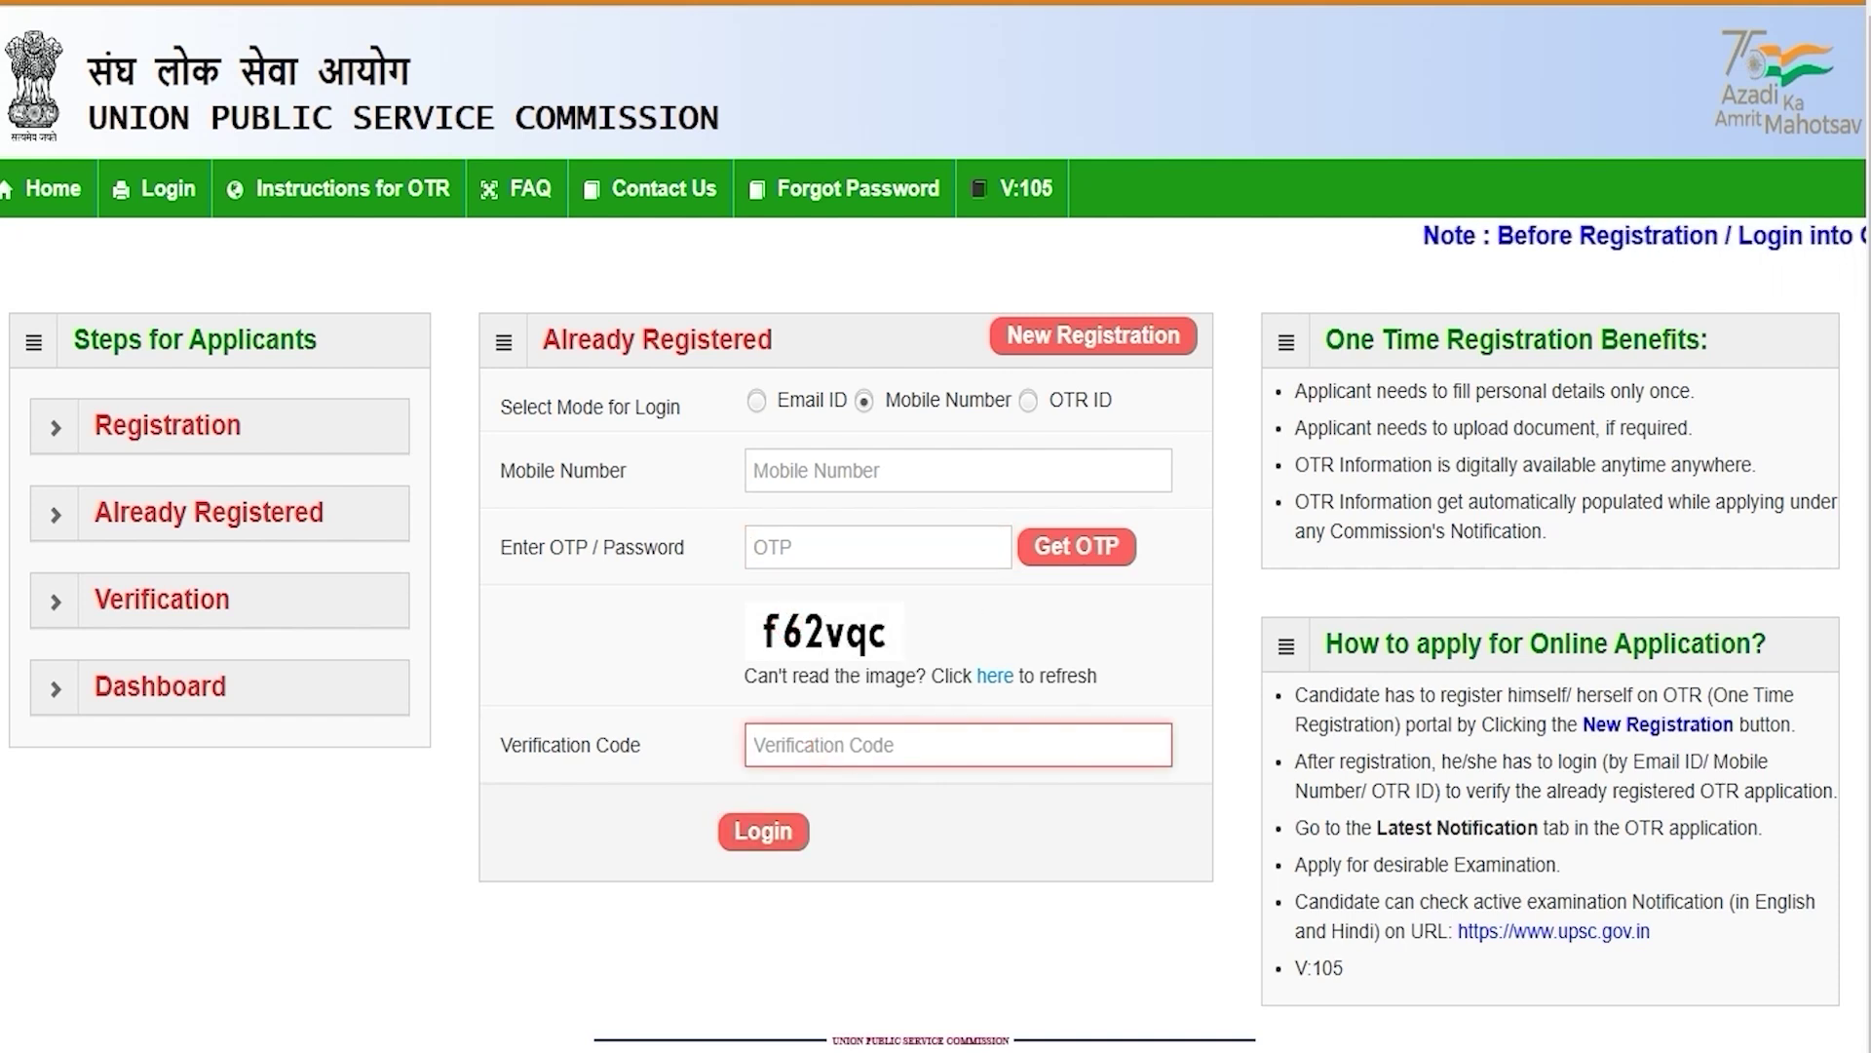
# Step: Switch to OTR ID login and enter the OTR ID, password and verification code
pyautogui.click(1029, 402)
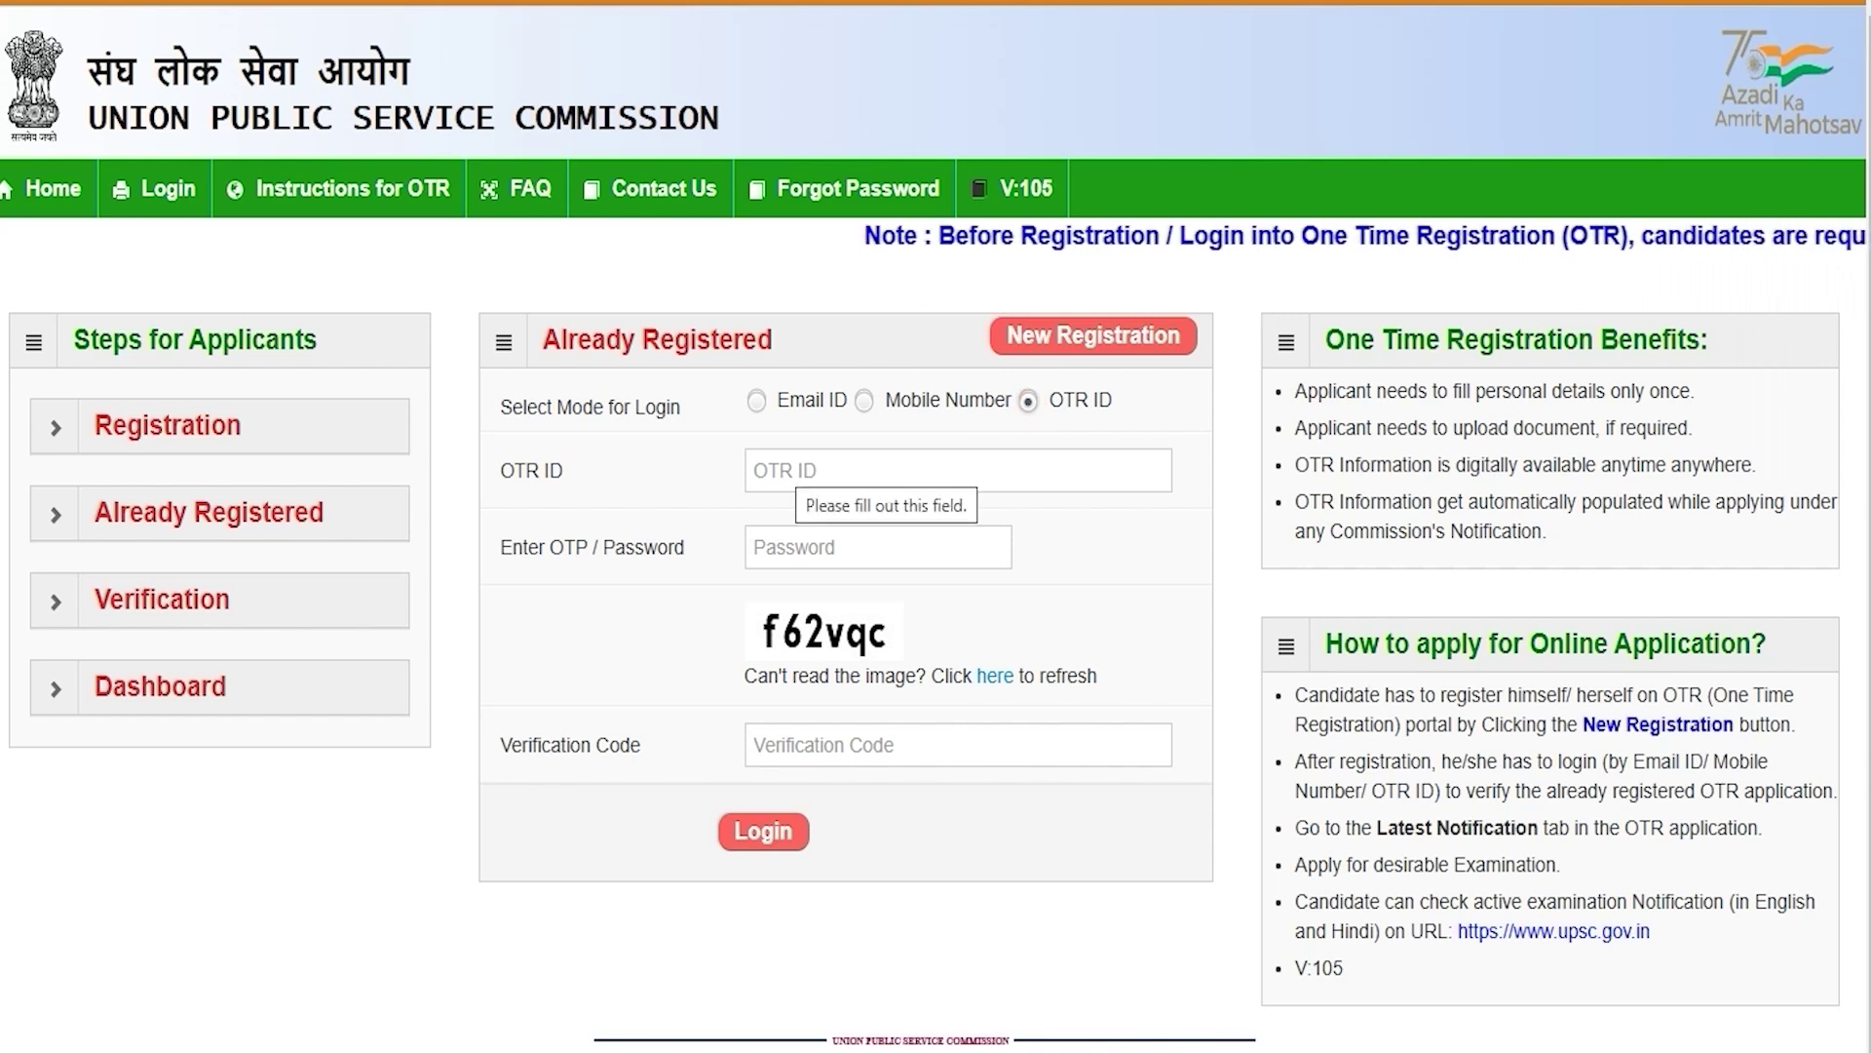
pyautogui.click(784, 466)
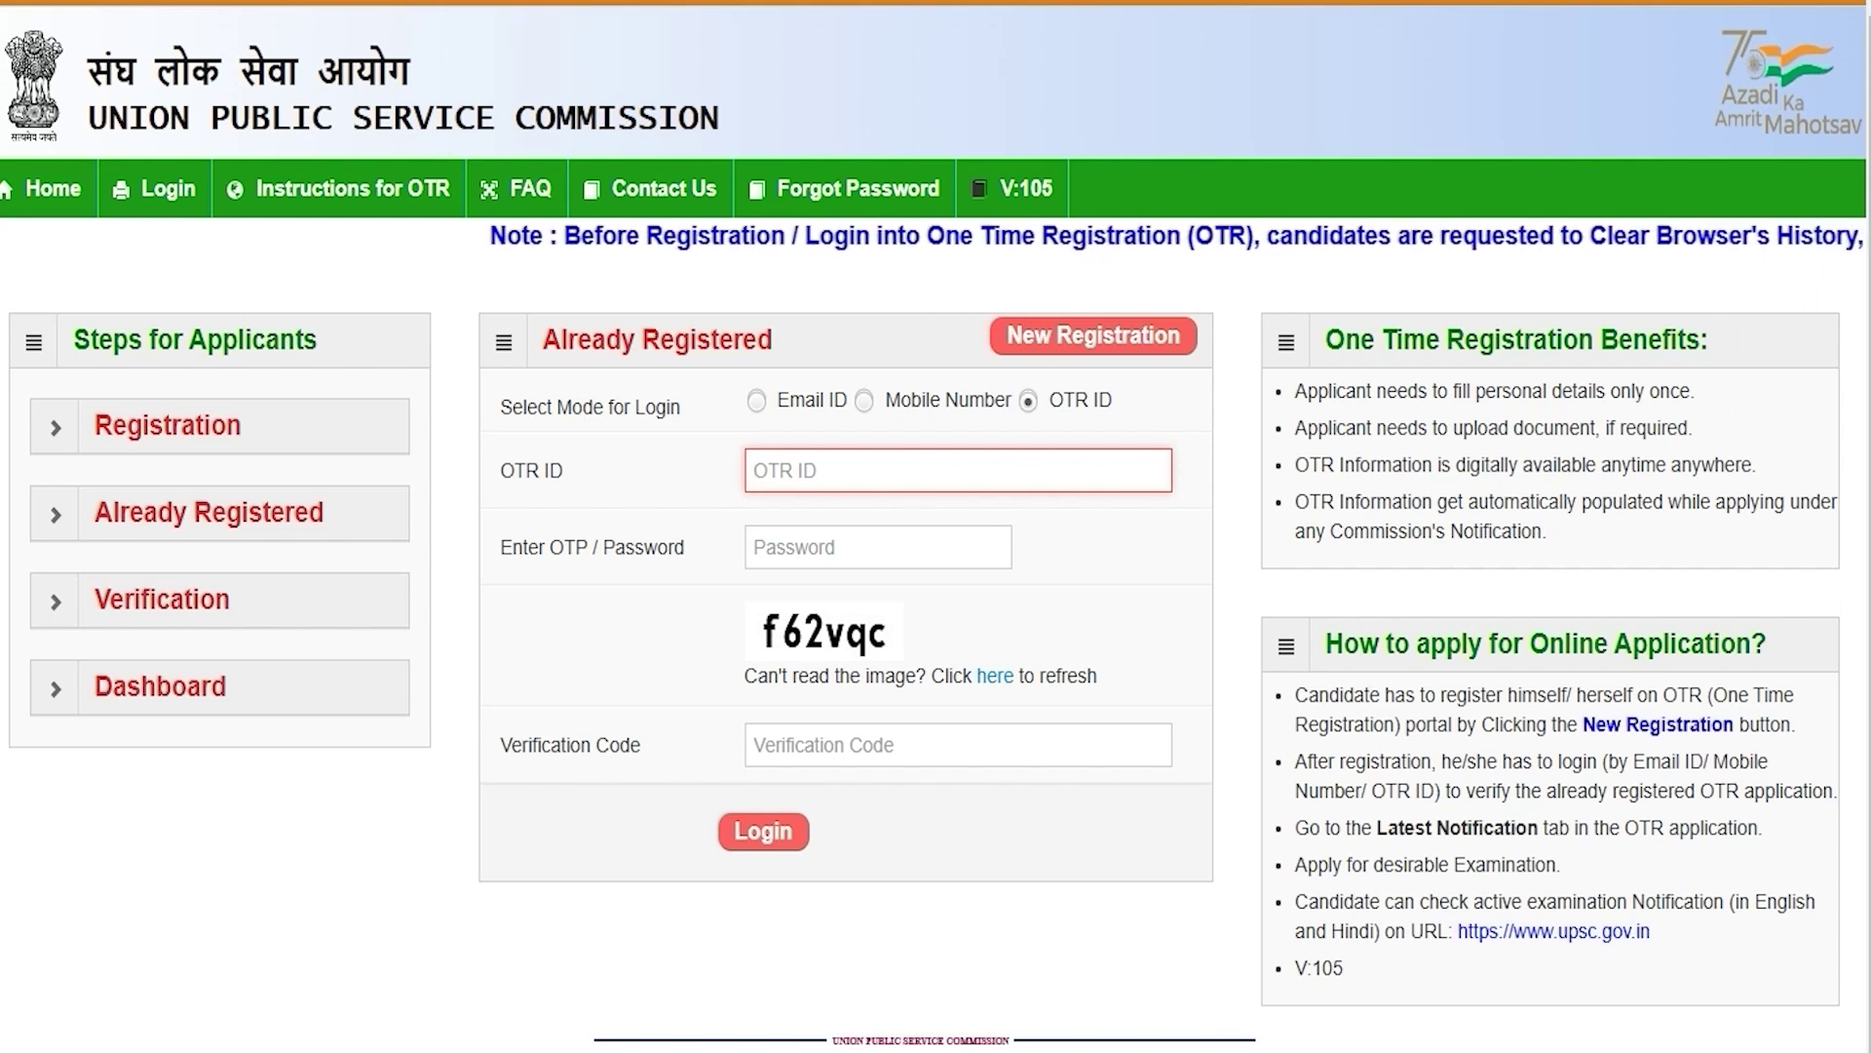
pyautogui.click(806, 550)
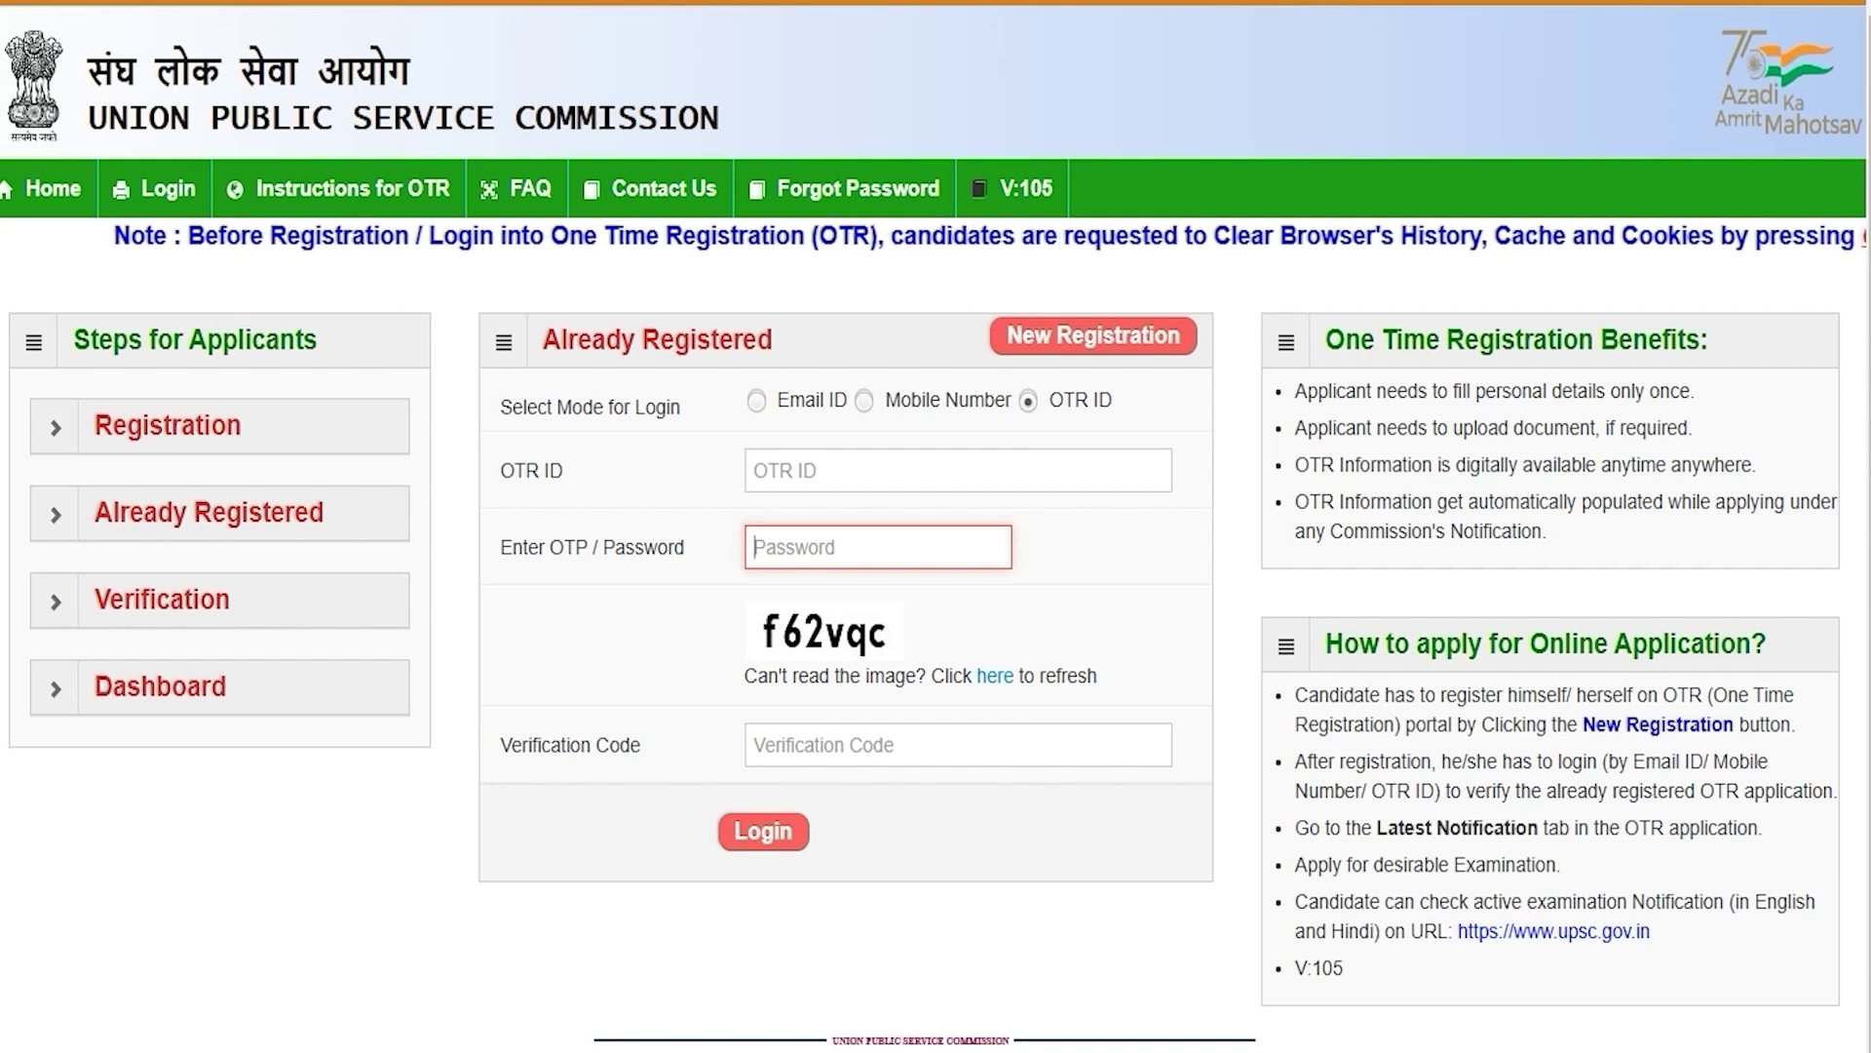
pyautogui.click(822, 750)
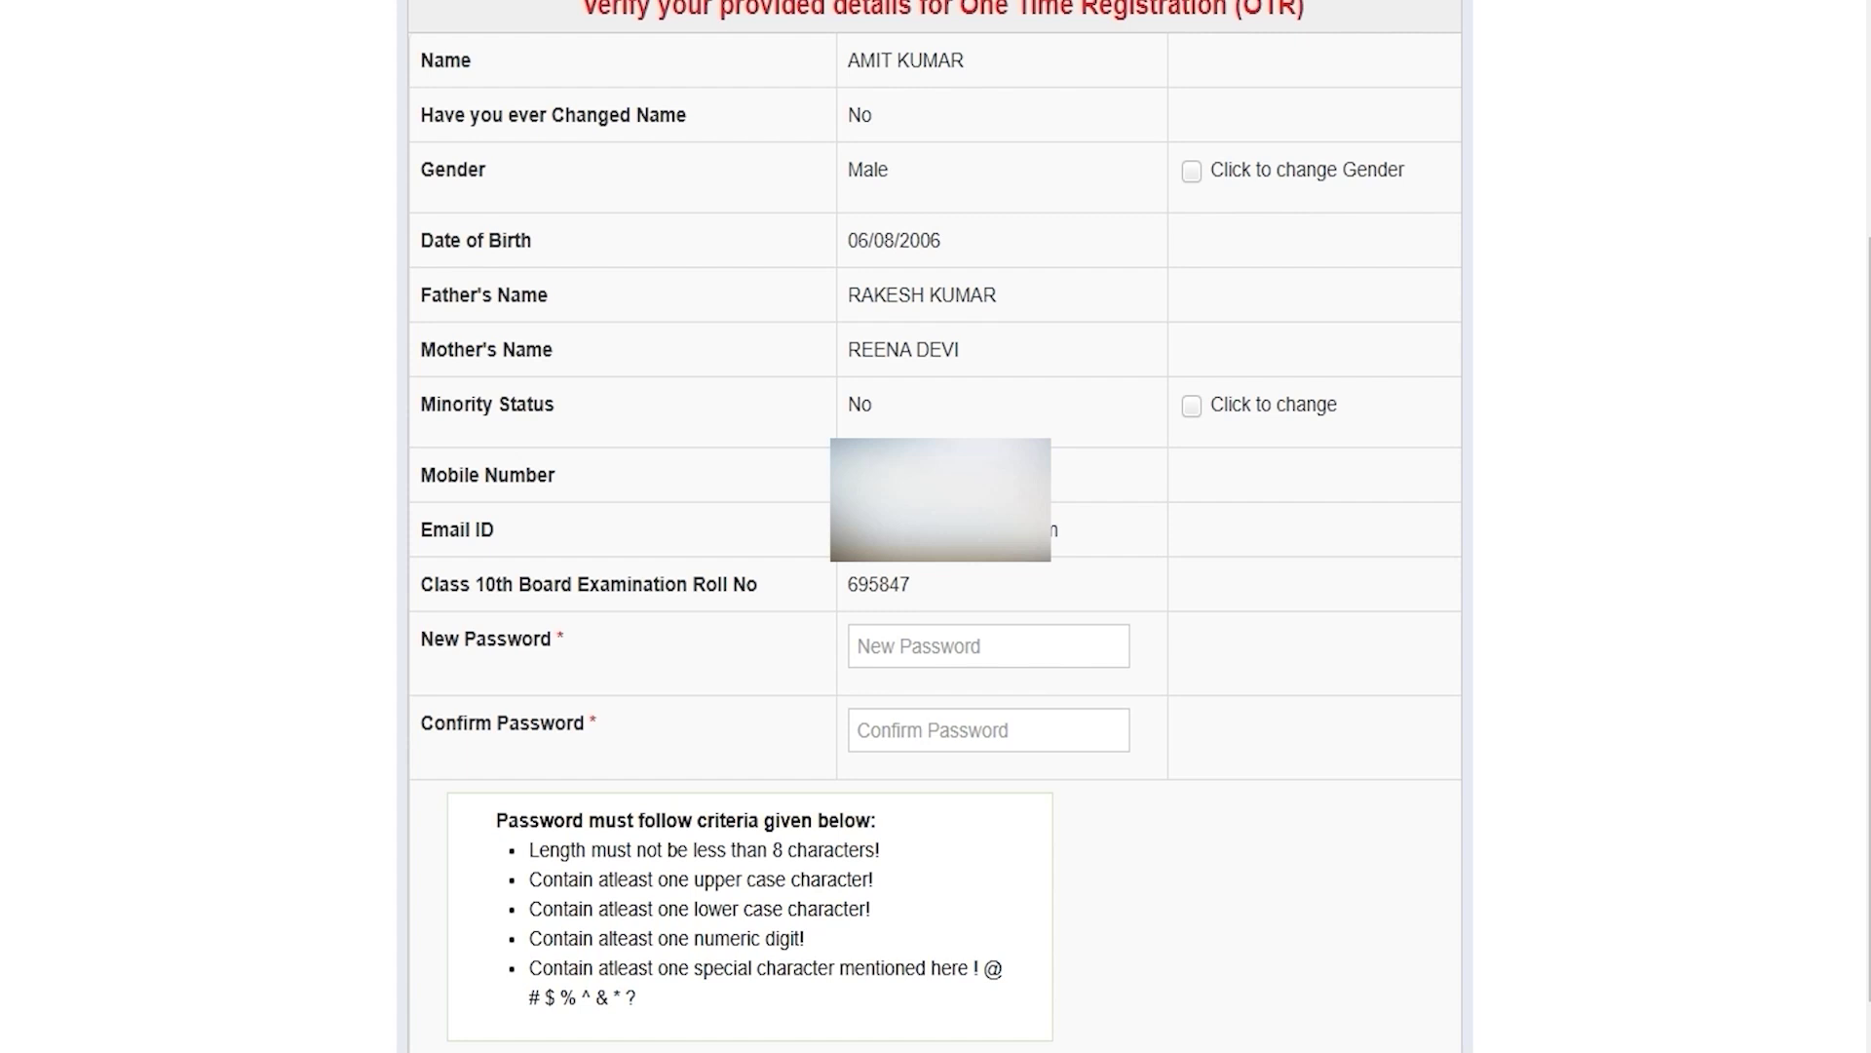
pyautogui.click(878, 651)
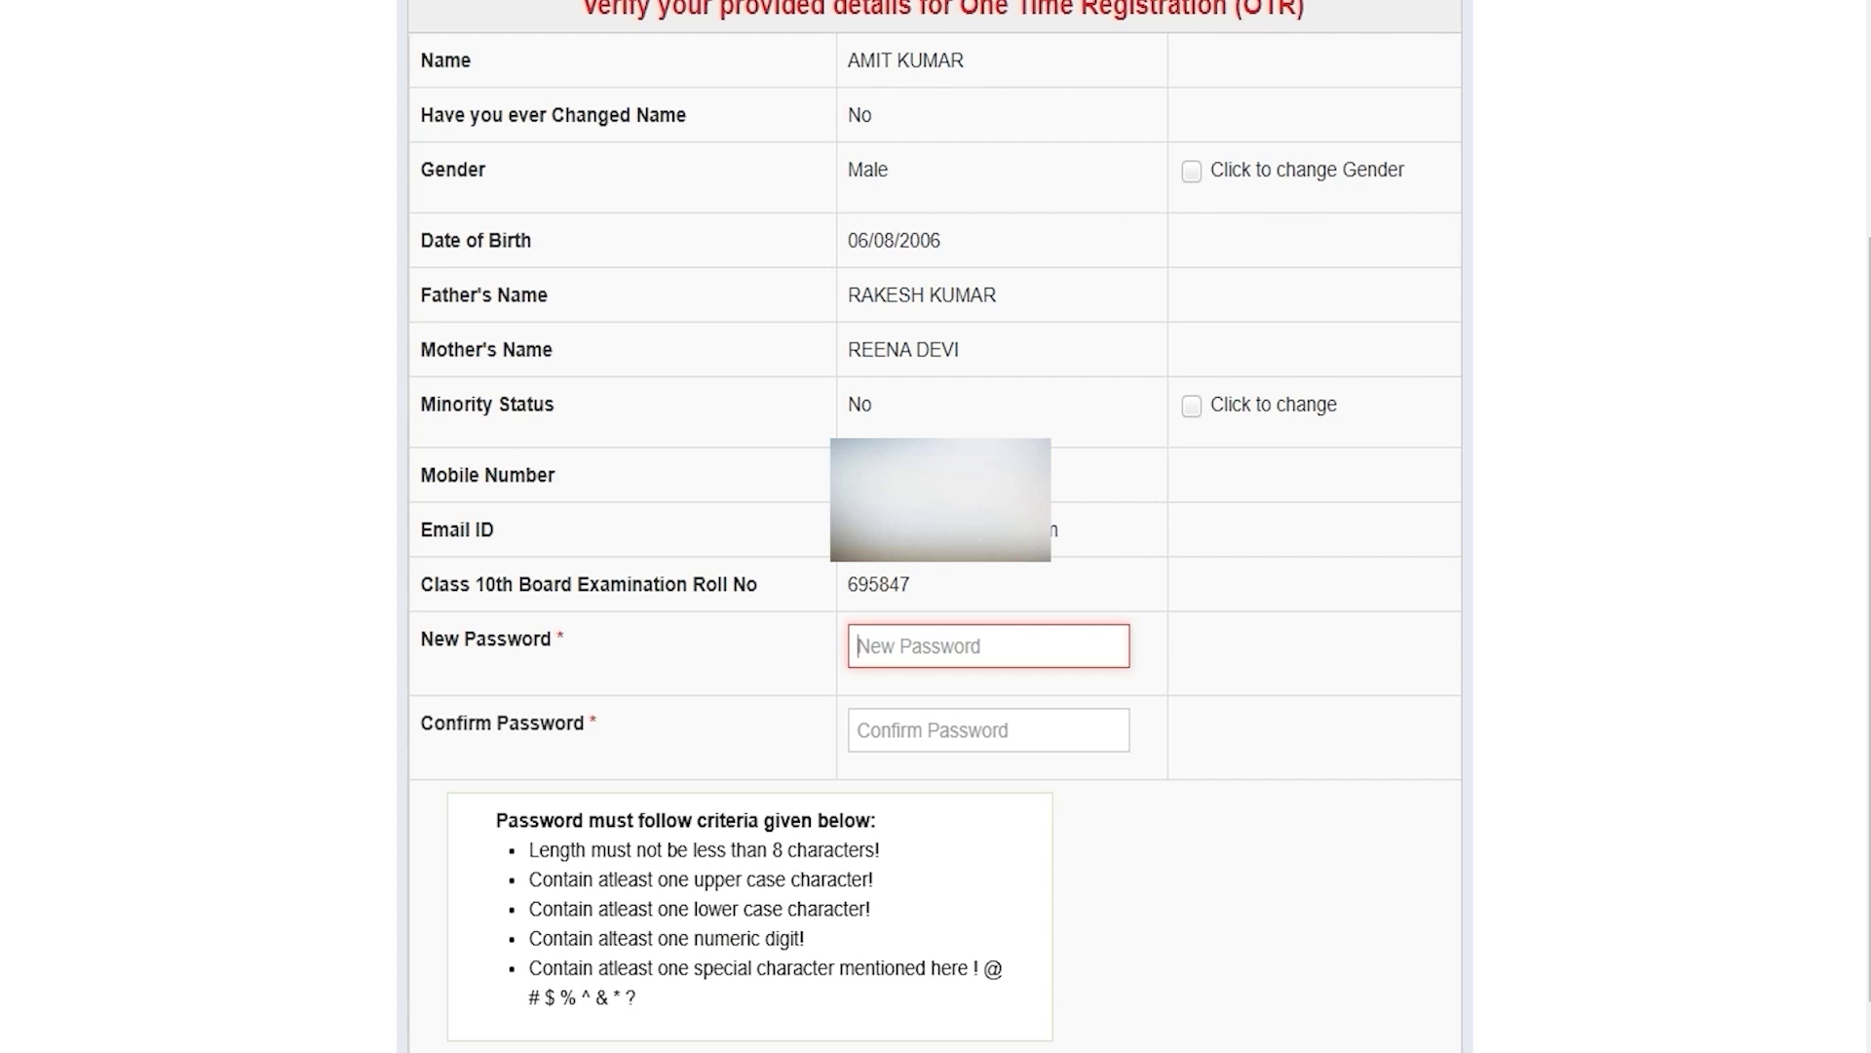
pyautogui.moveTo(773, 850); pyautogui.dragTo(848, 850)
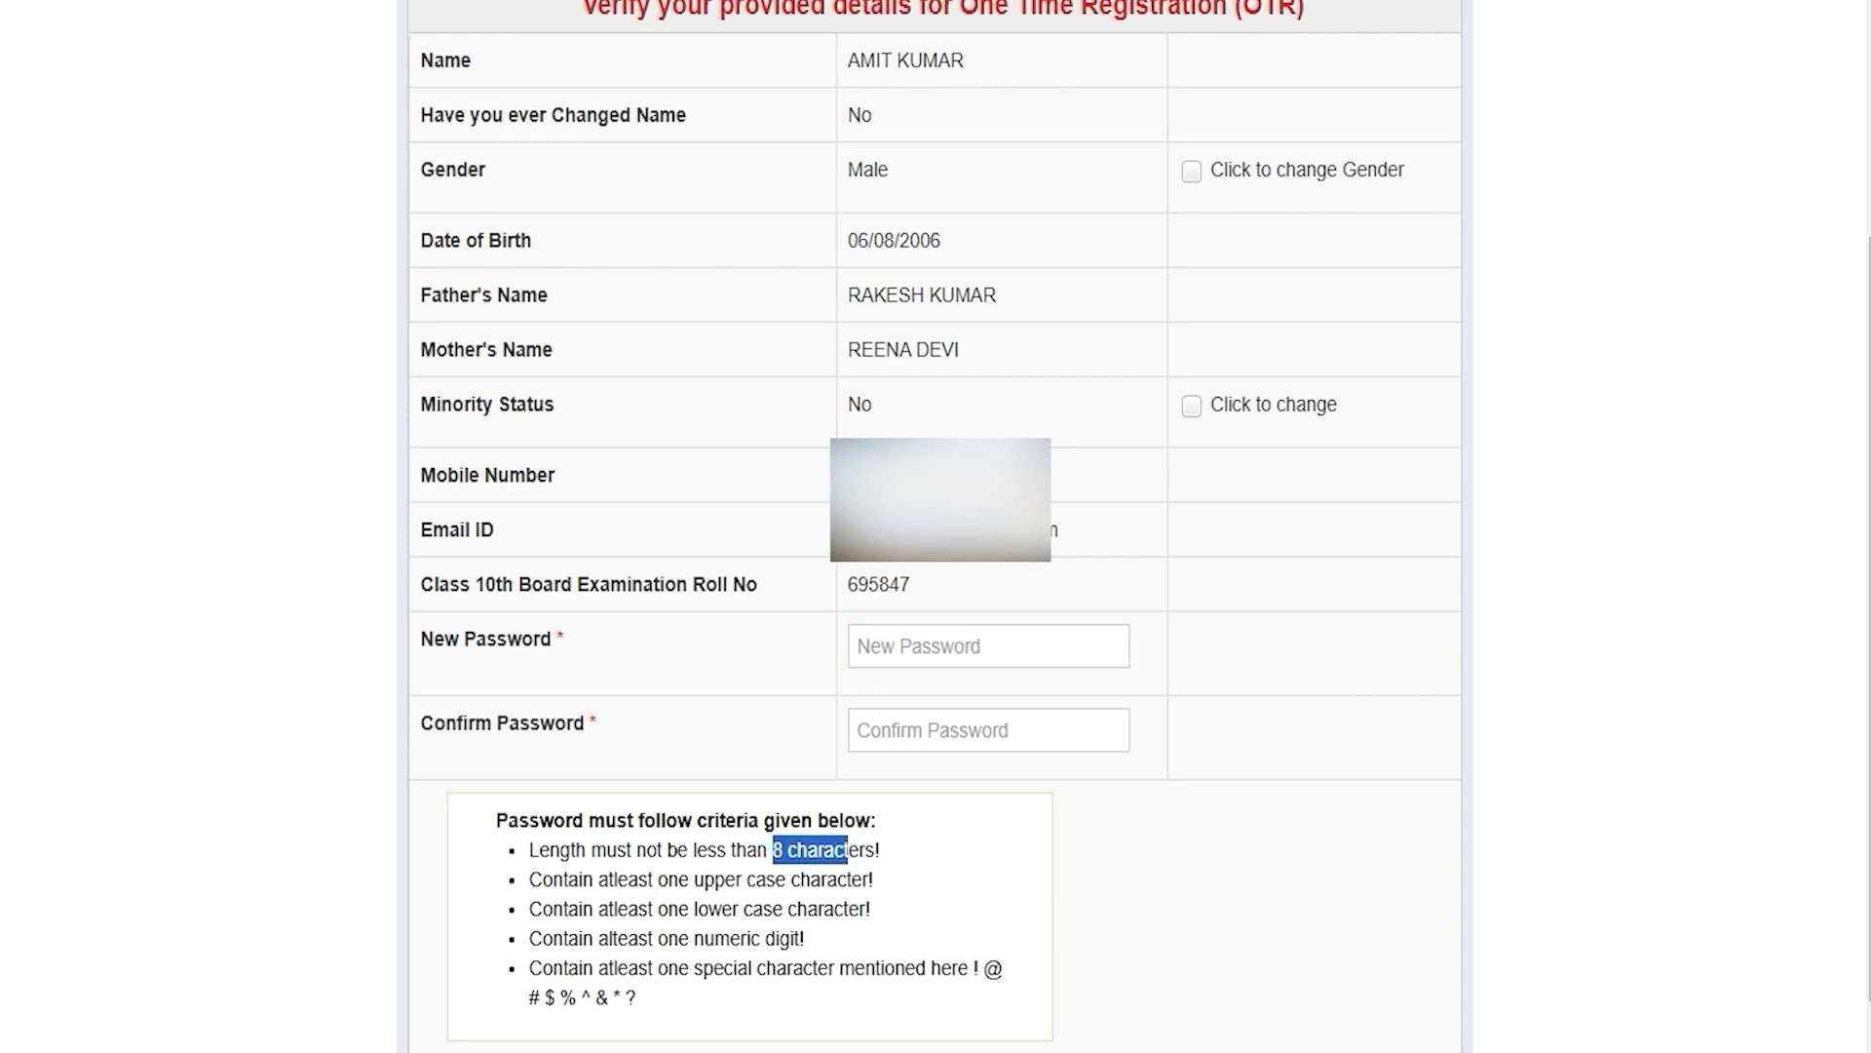
pyautogui.click(916, 648)
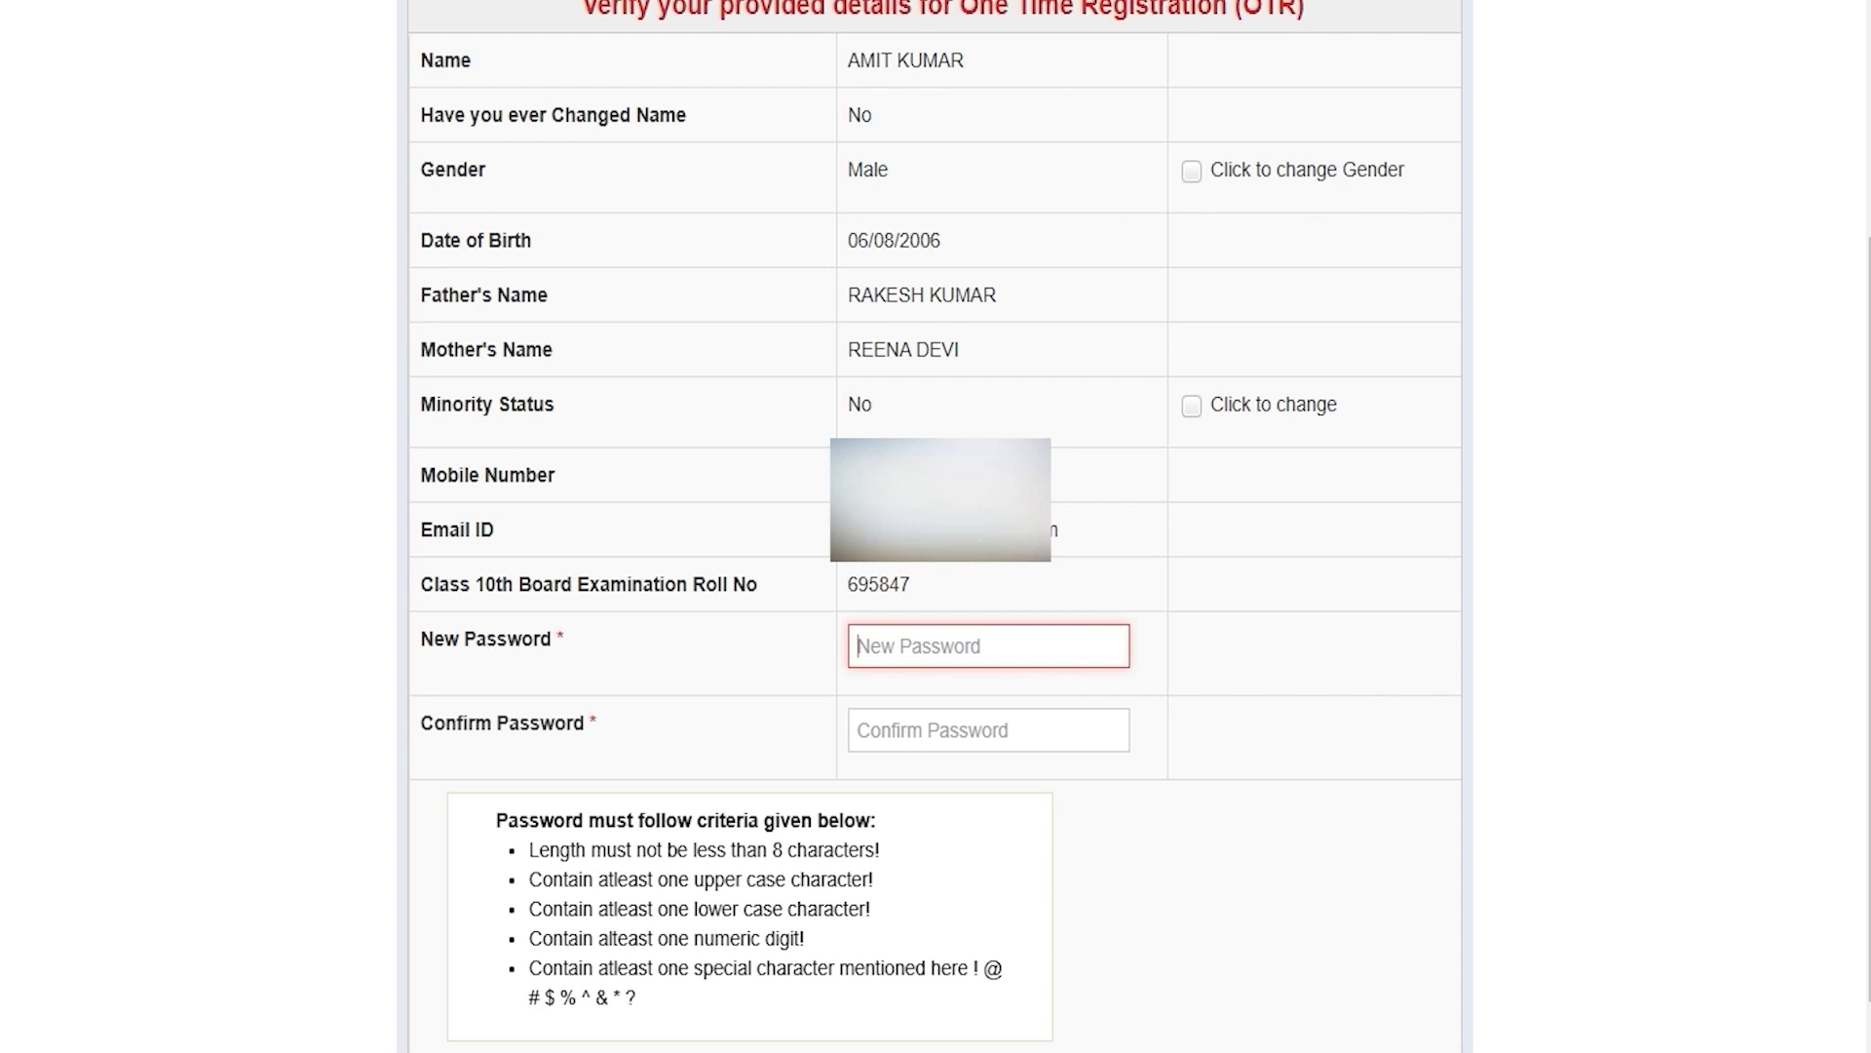
pyautogui.click(903, 729)
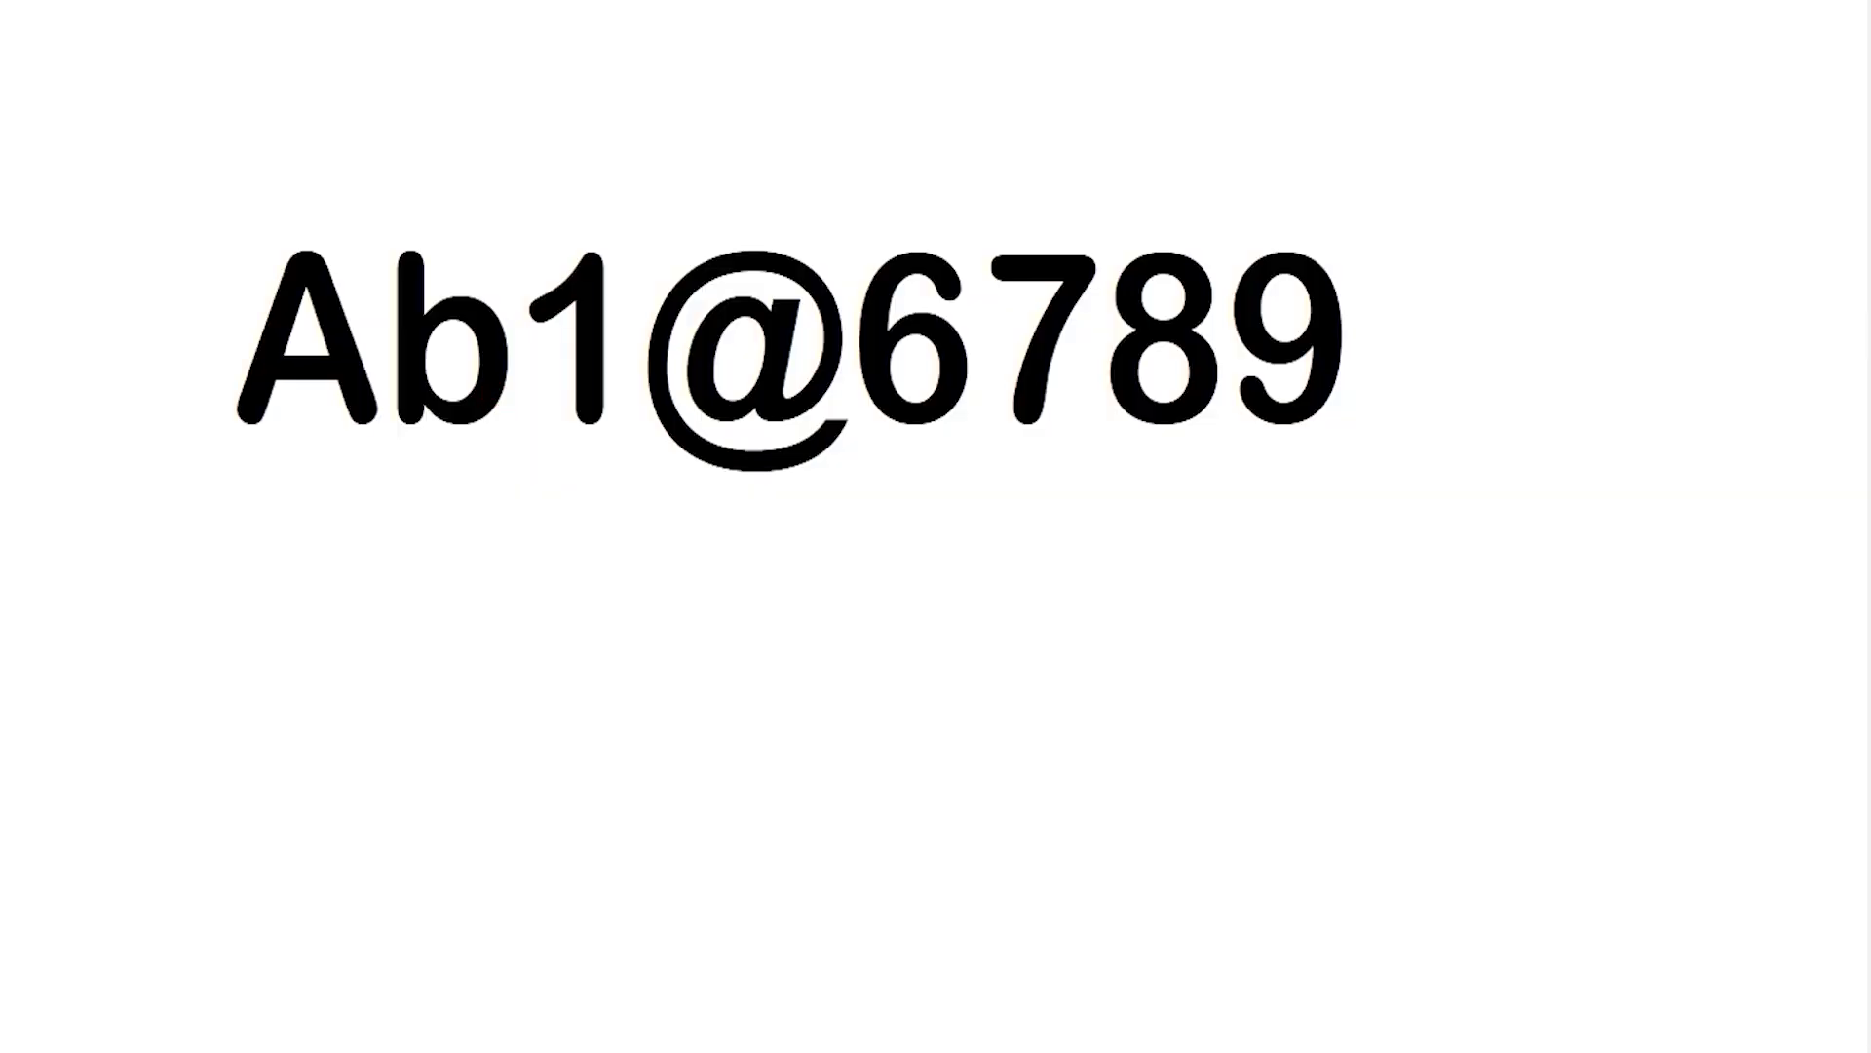
pyautogui.press('Home')
pyautogui.hotkey('shift', 'Right')
pyautogui.hotkey('shift', 'Right')
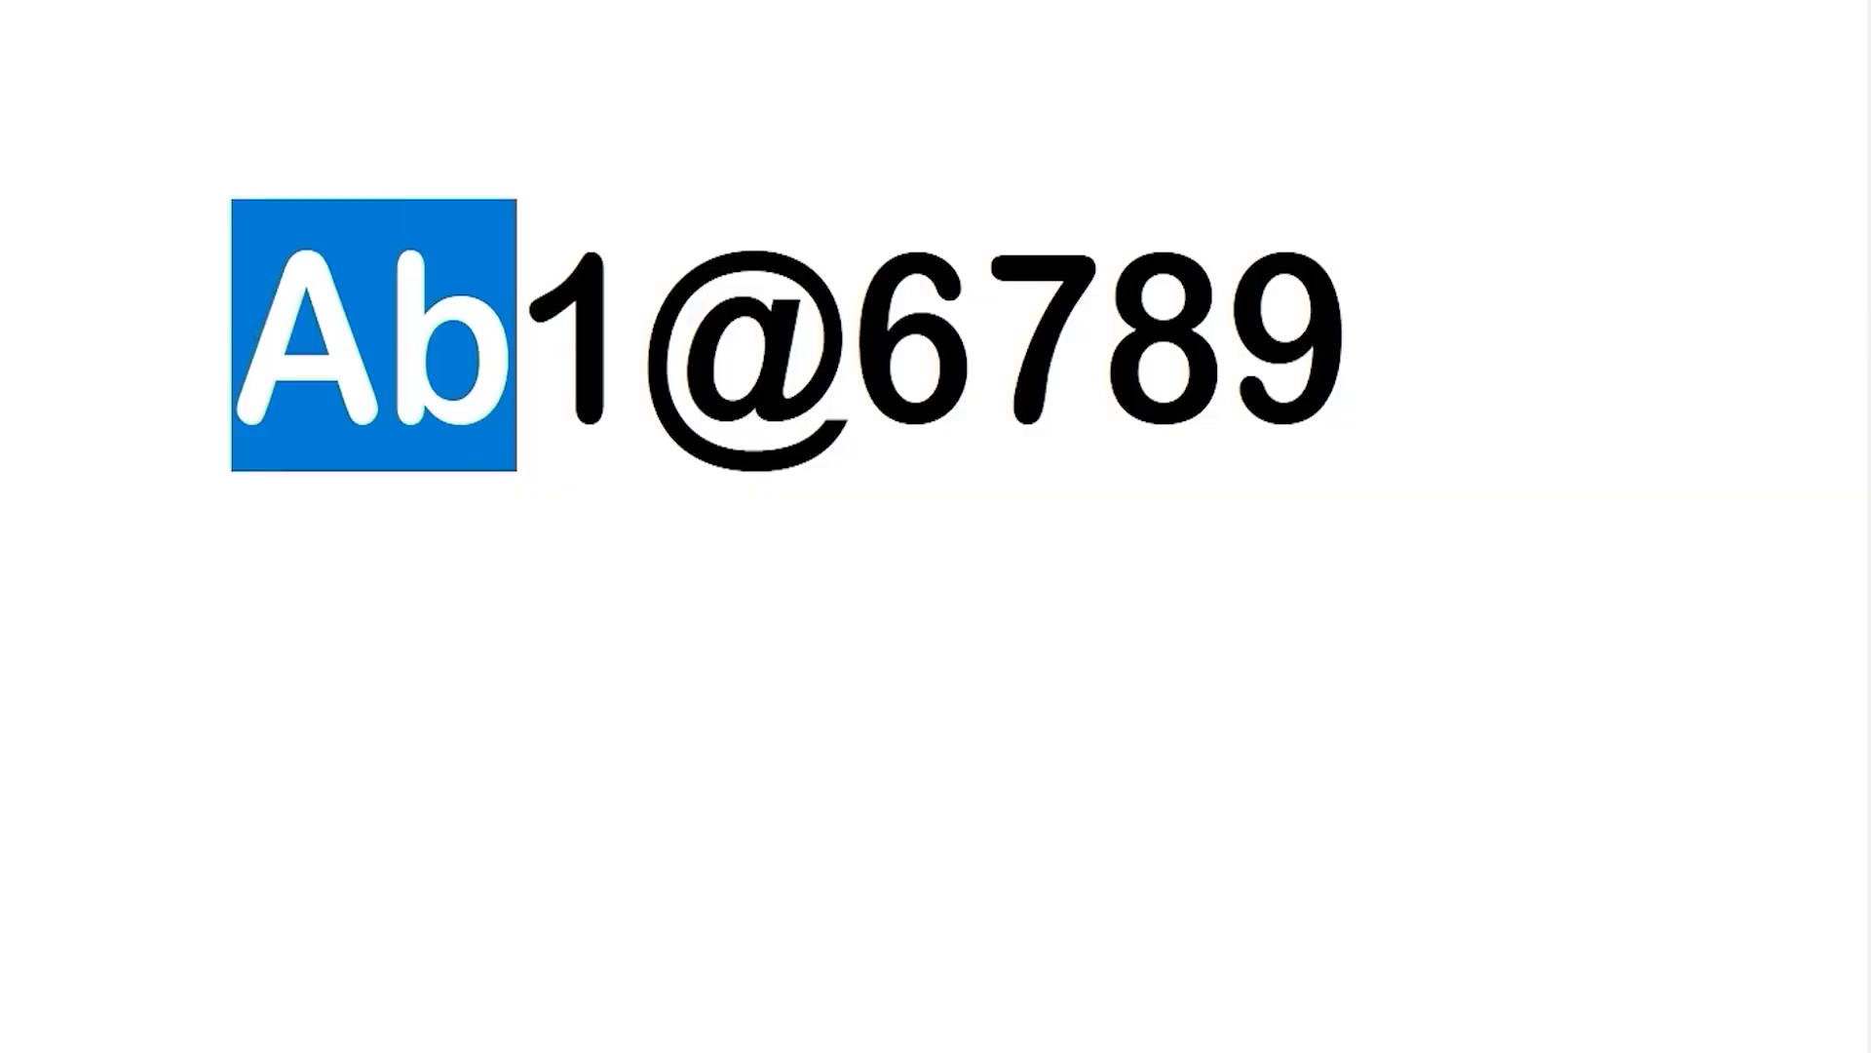
# Step: Select the sample password's uppercase, lowercase, digit and special-character parts one by one
pyautogui.hotkey('shift', 'Right')
pyautogui.hotkey('shift', 'Right')
pyautogui.hotkey('shift', 'Right')
pyautogui.hotkey('shift', 'Right')
pyautogui.hotkey('shift', 'Right')
pyautogui.hotkey('shift', 'Right')
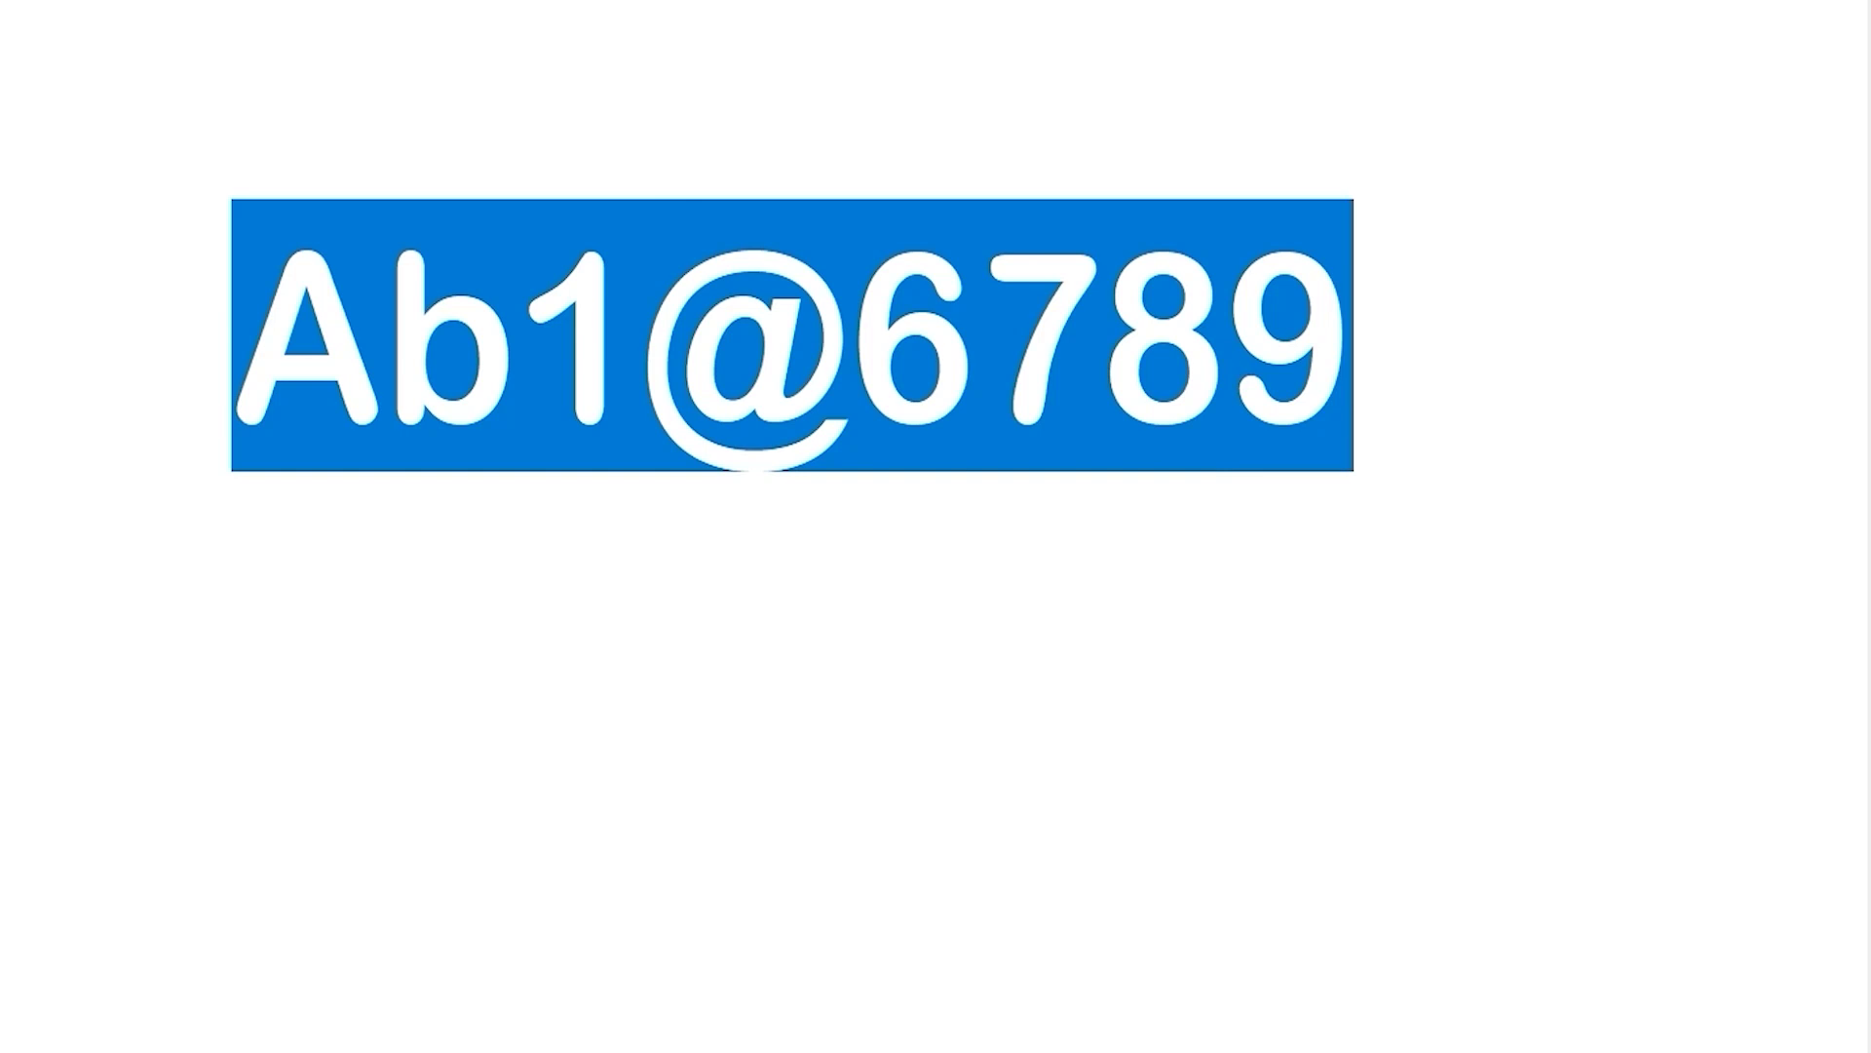
pyautogui.press('Home')
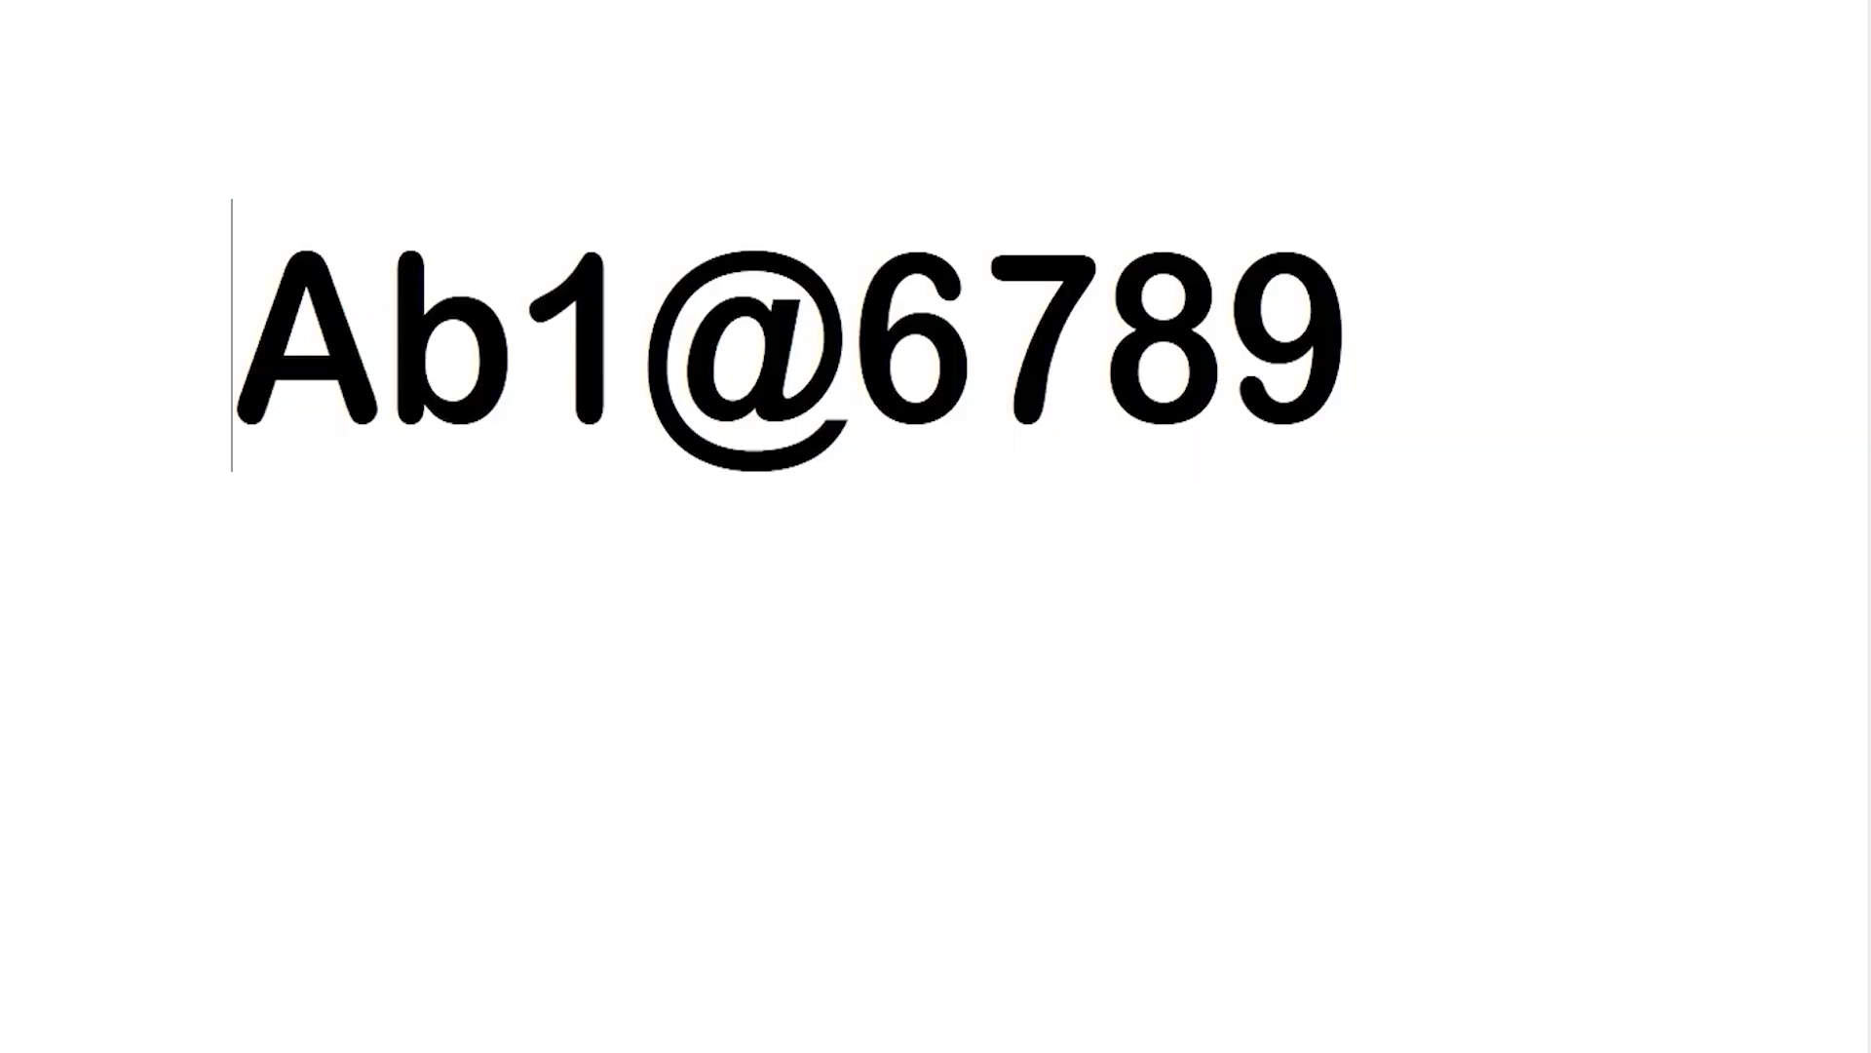
pyautogui.hotkey('shift', 'Right')
pyautogui.press('Right')
pyautogui.hotkey('shift', 'Right')
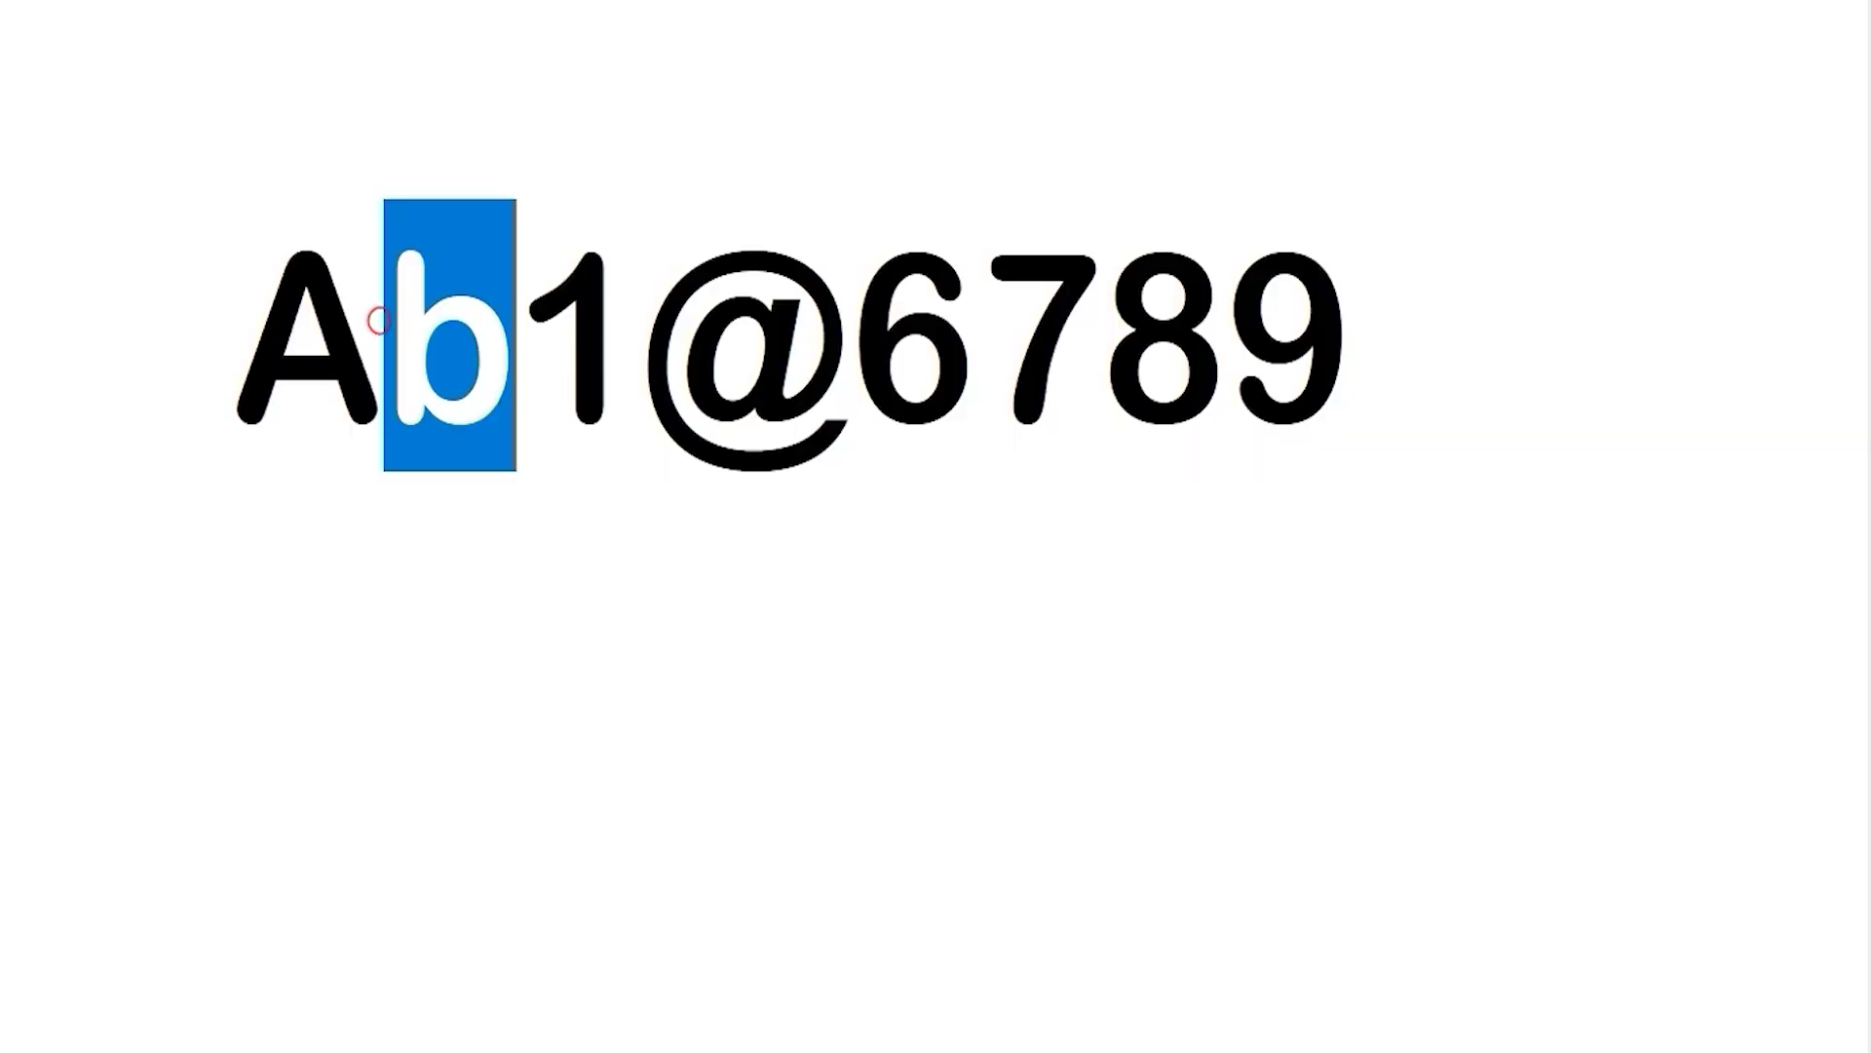
pyautogui.press('Right')
pyautogui.hotkey('shift', 'Right')
pyautogui.press('Right')
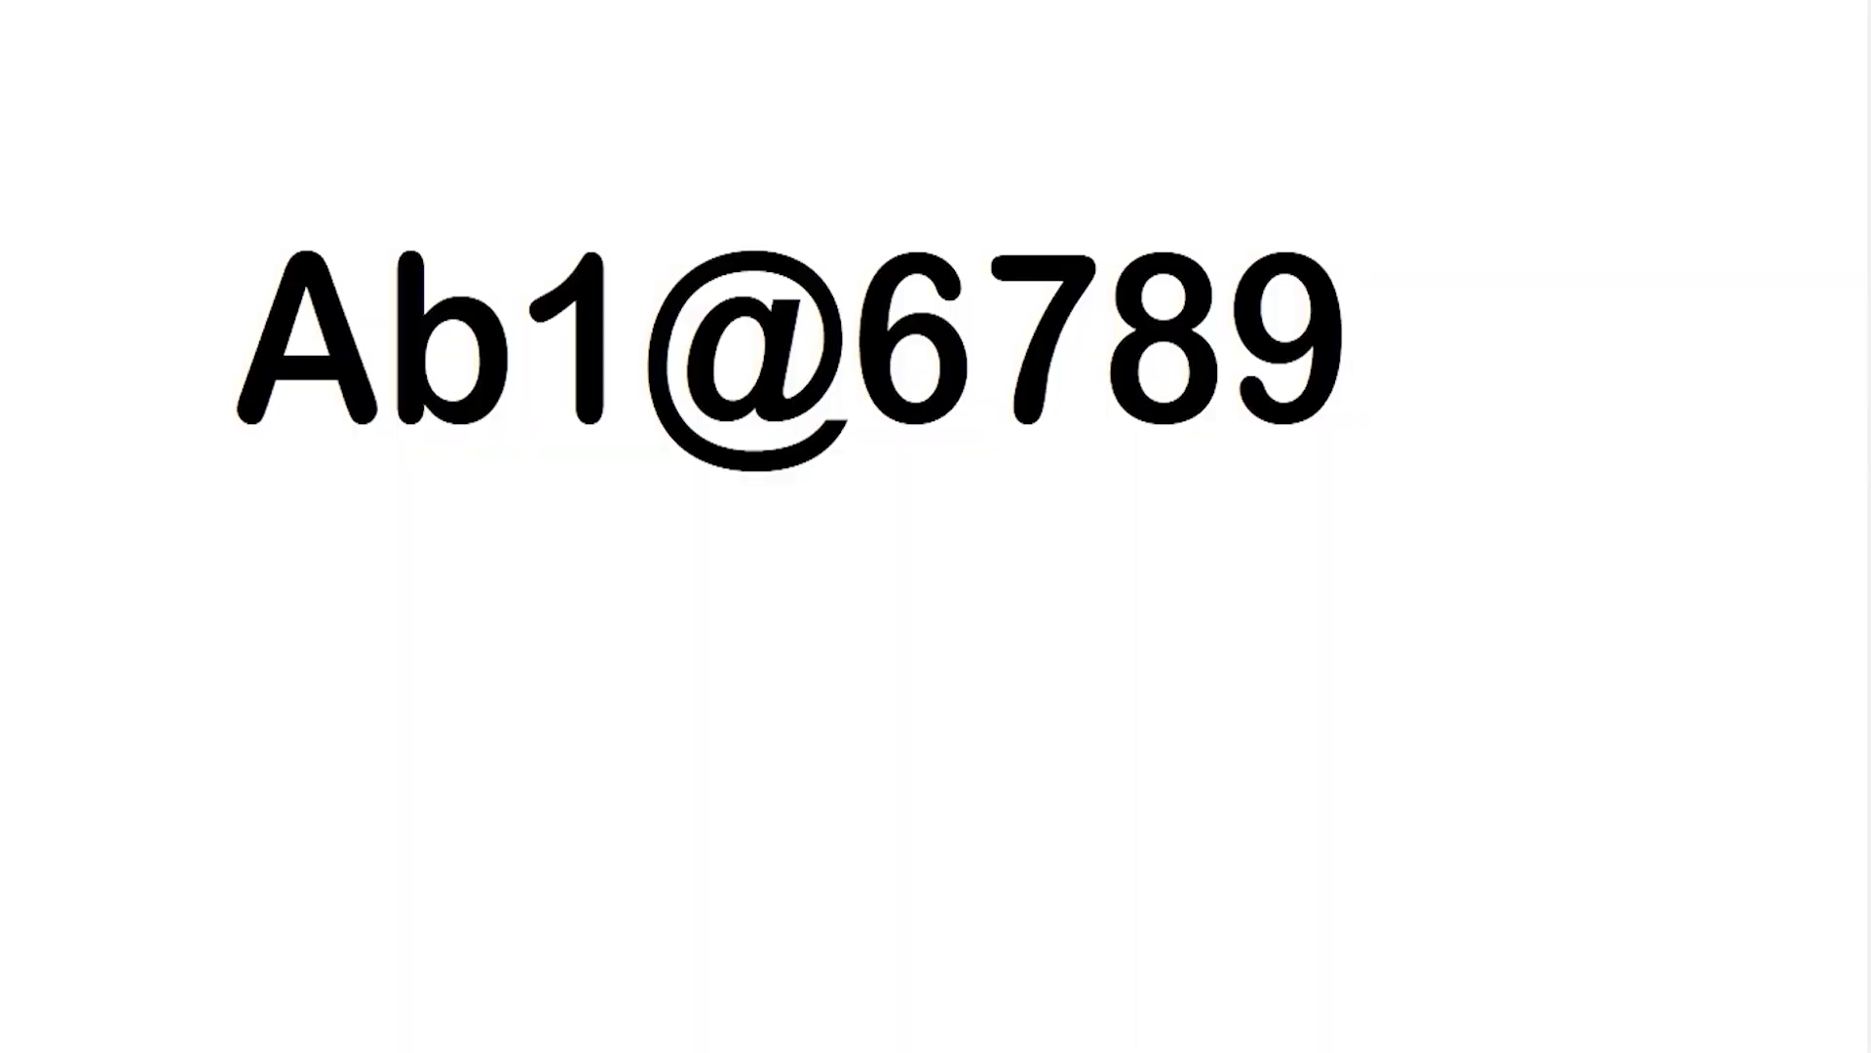
pyautogui.hotkey('shift', 'Left')
pyautogui.hotkey('shift', 'Left')
pyautogui.hotkey('shift', 'Left')
pyautogui.hotkey('shift', 'Left')
pyautogui.hotkey('shift', 'Left')
pyautogui.hotkey('shift', 'Left')
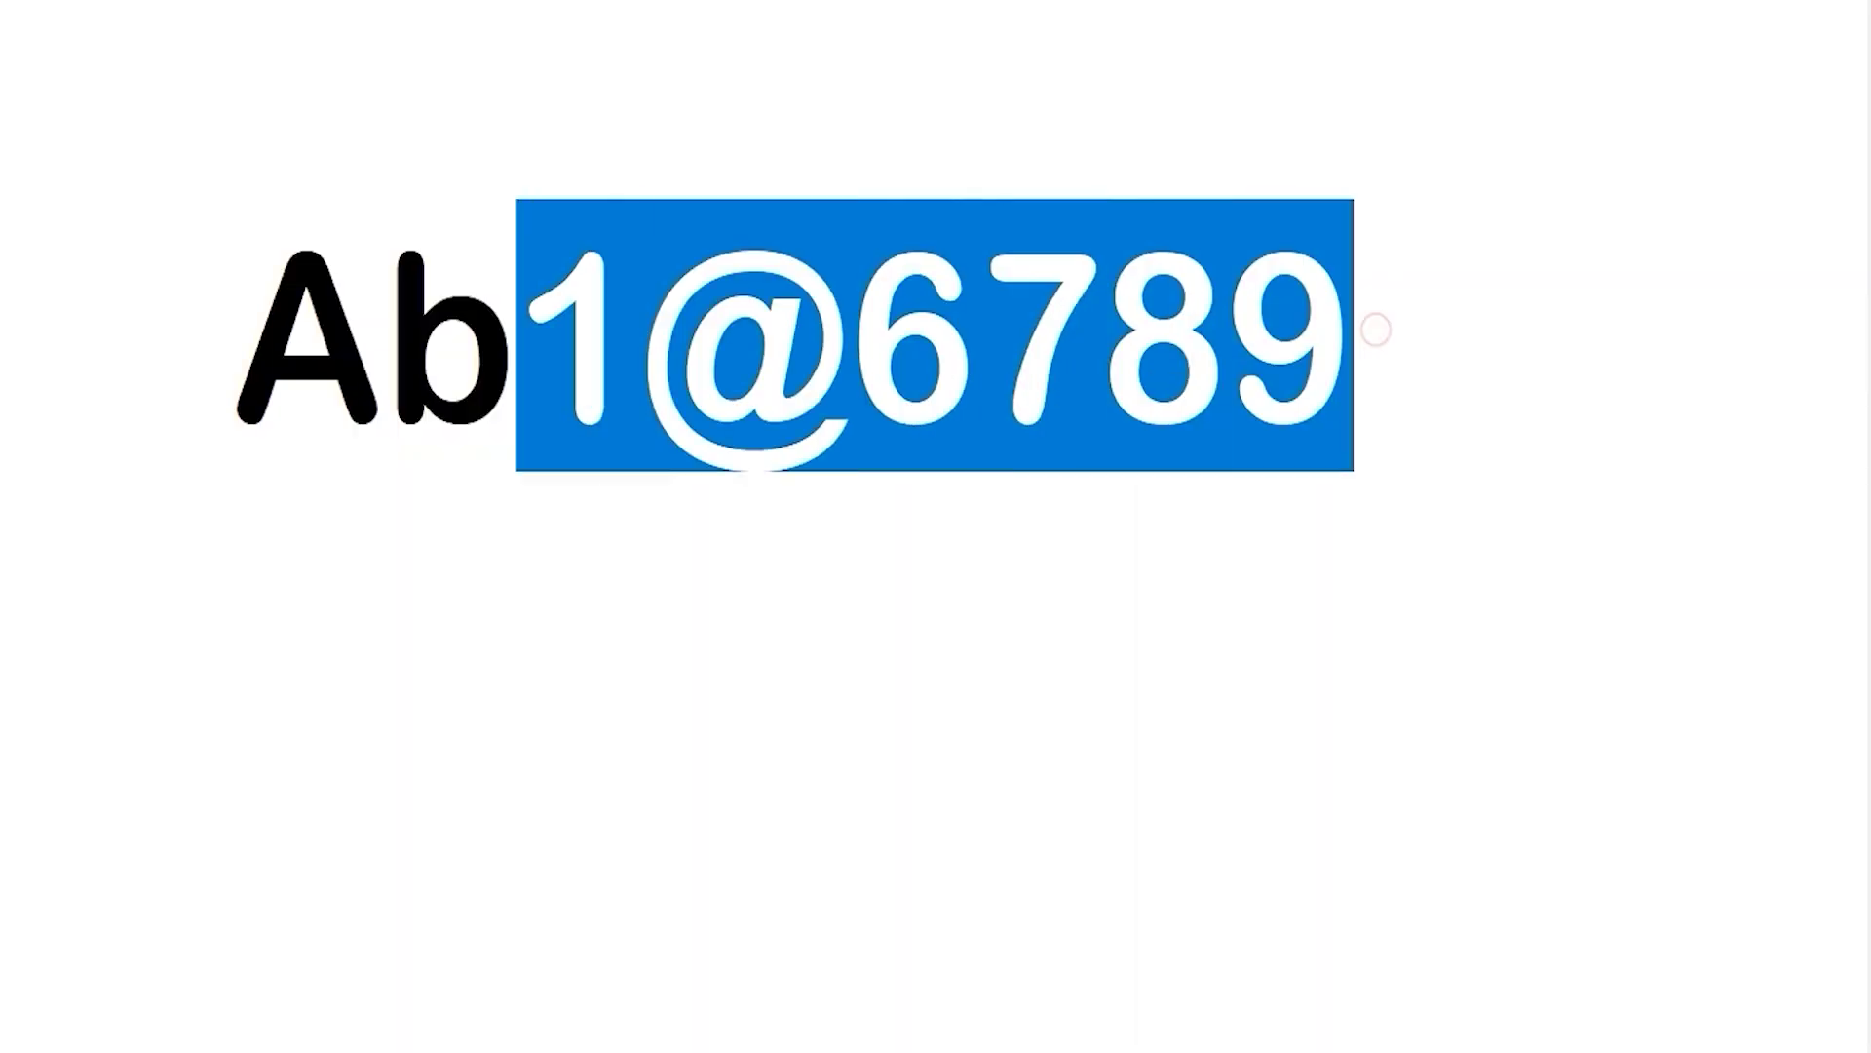
pyautogui.hotkey('shift', 'Left')
pyautogui.hotkey('shift', 'Left')
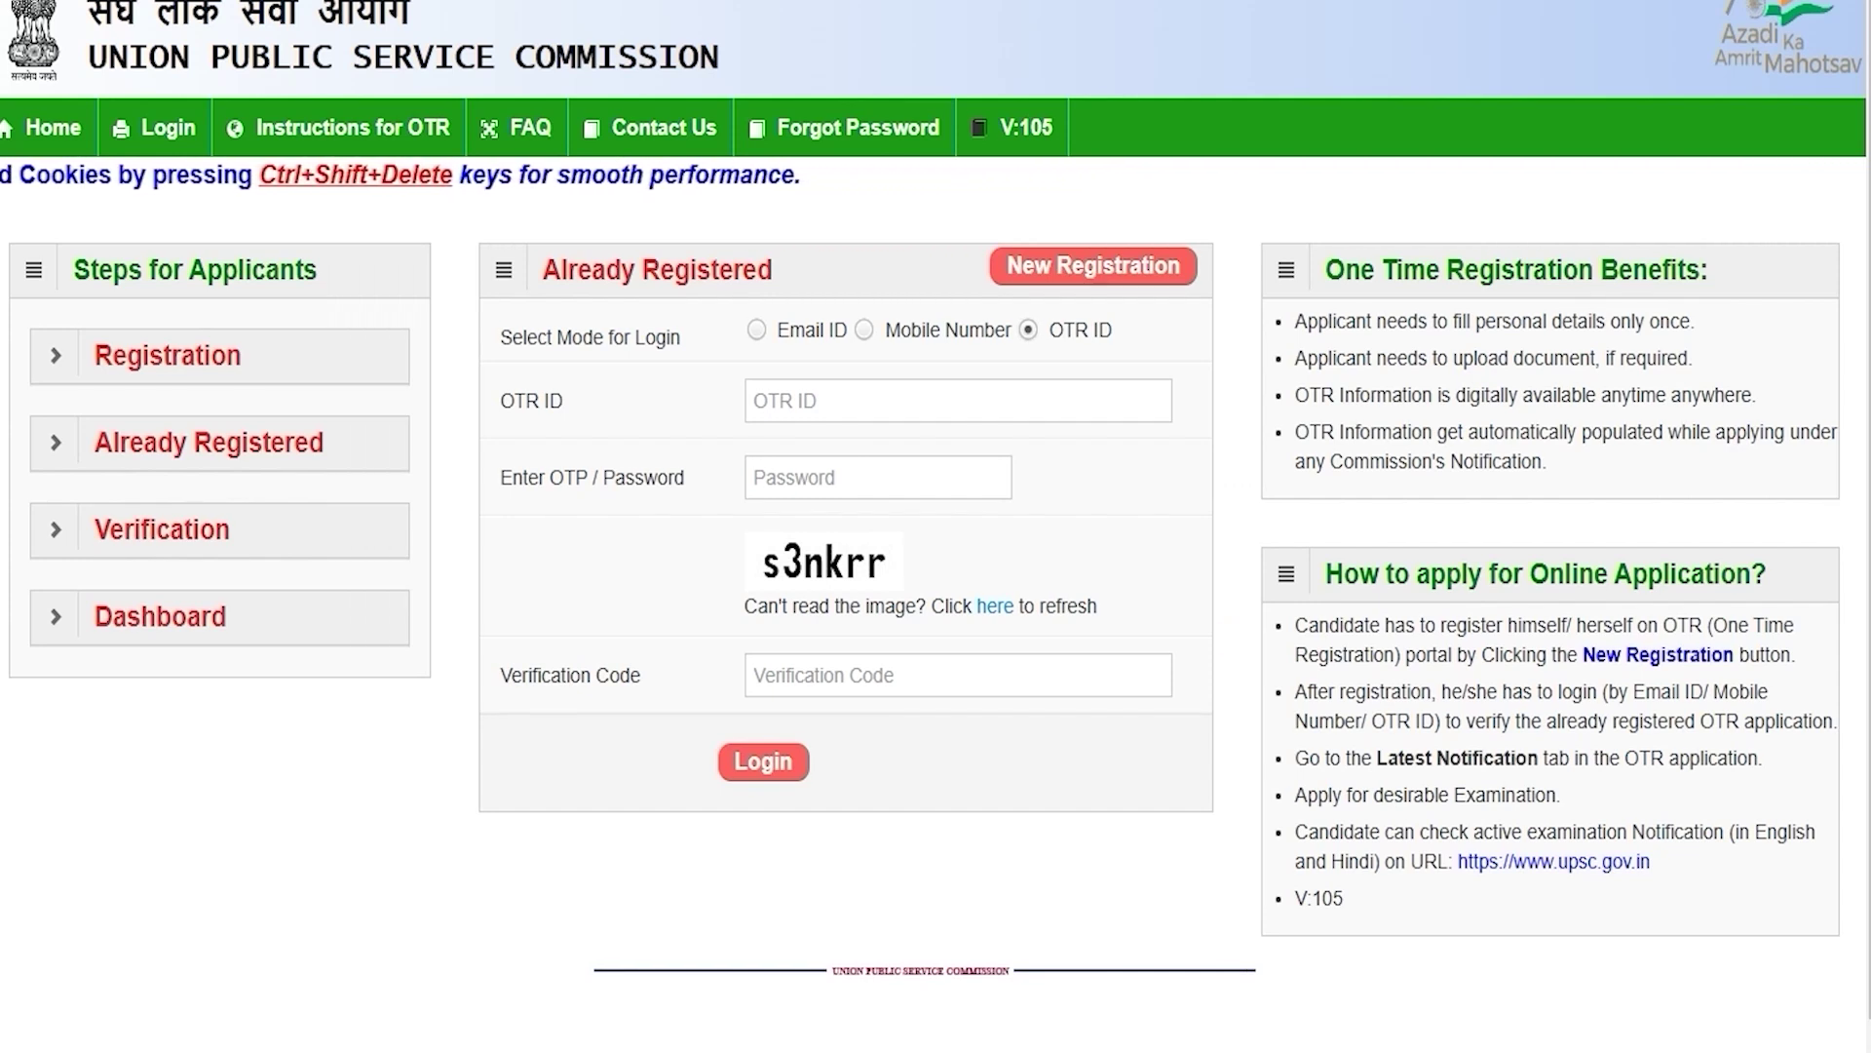
# Step: Log in to the UPSC OTR portal by OTR ID, entering the ID, password and captcha
pyautogui.click(757, 329)
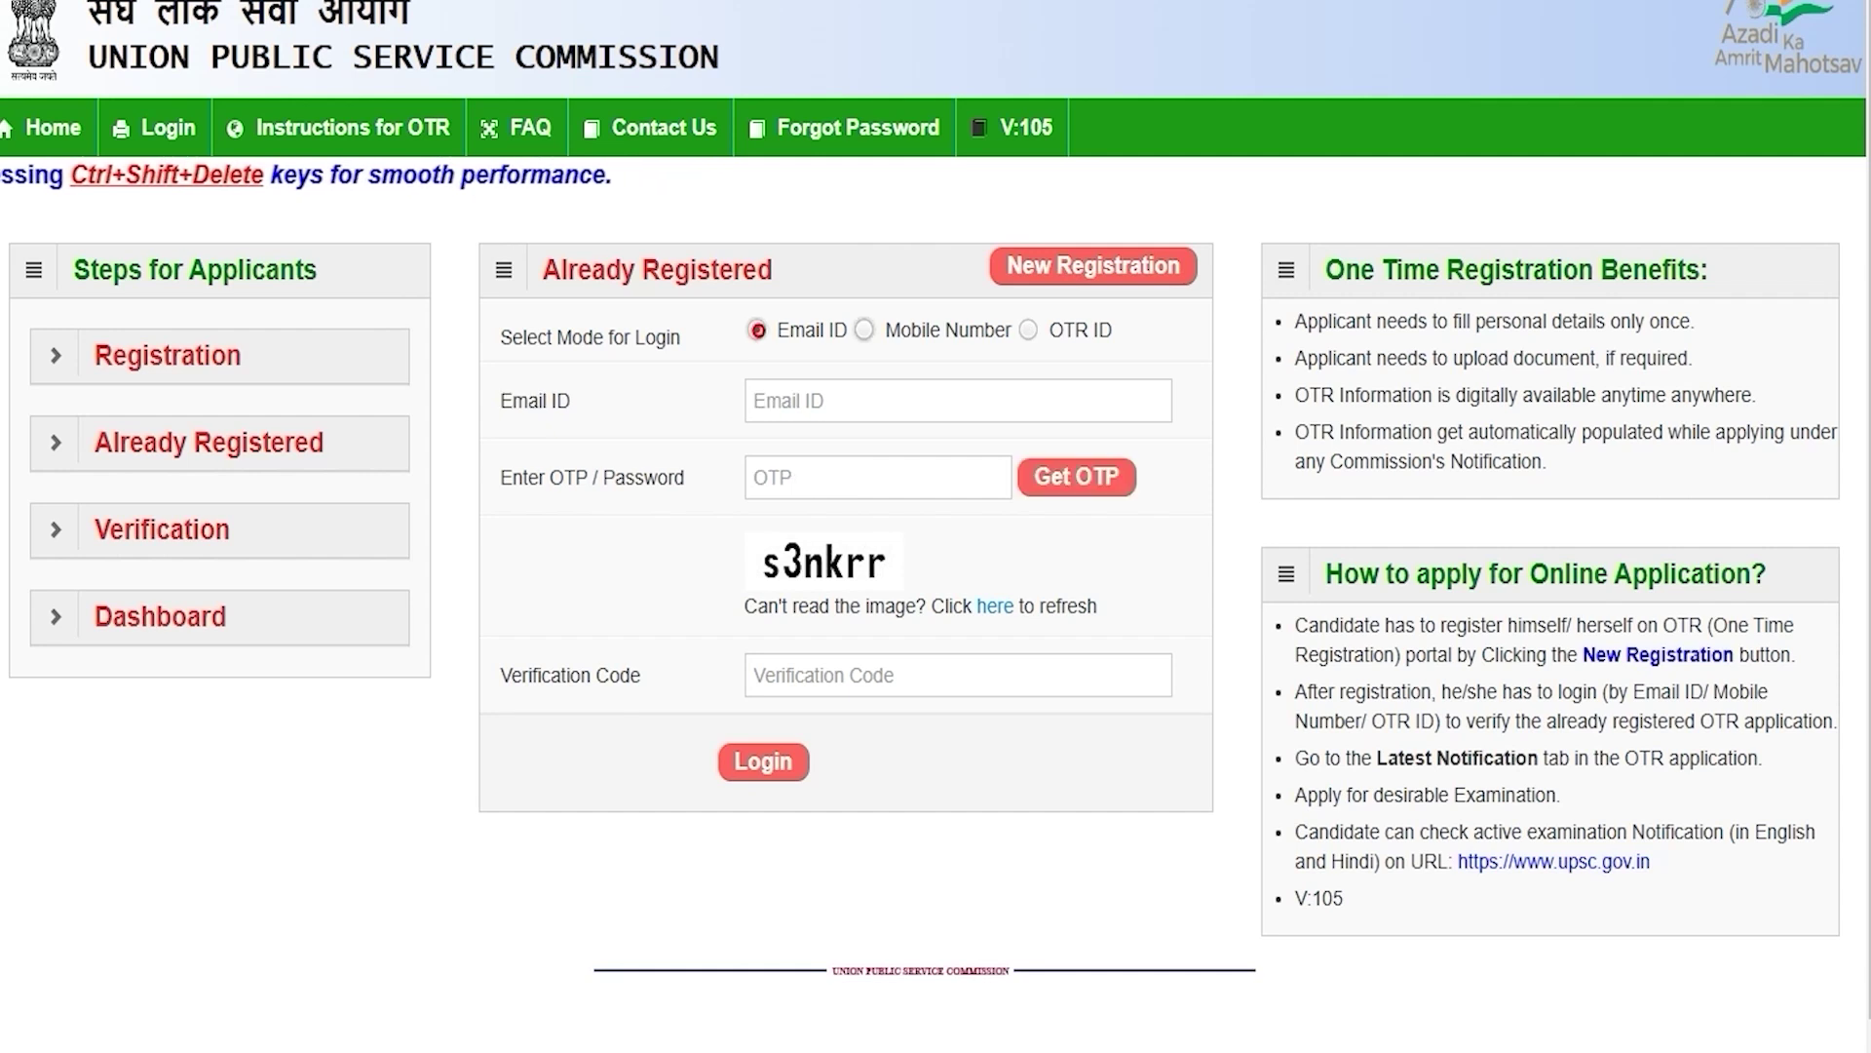
pyautogui.click(863, 330)
pyautogui.click(1029, 330)
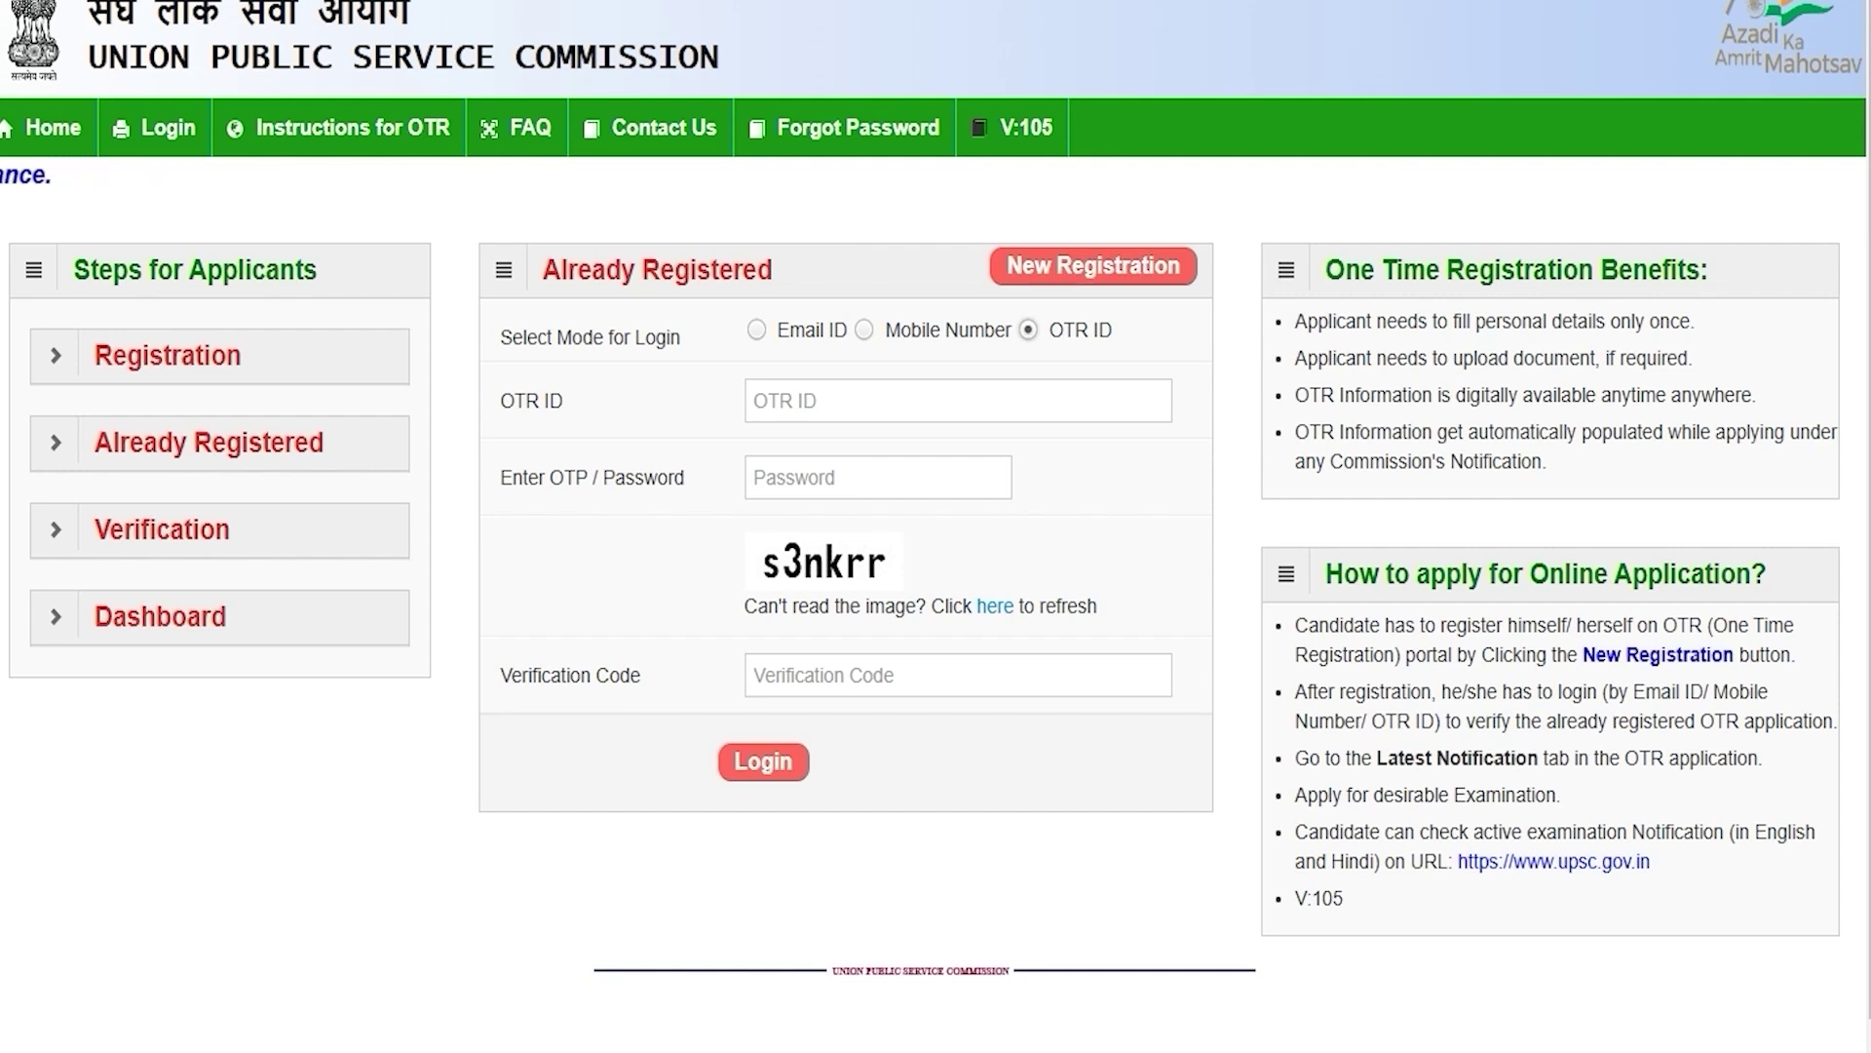
pyautogui.click(863, 397)
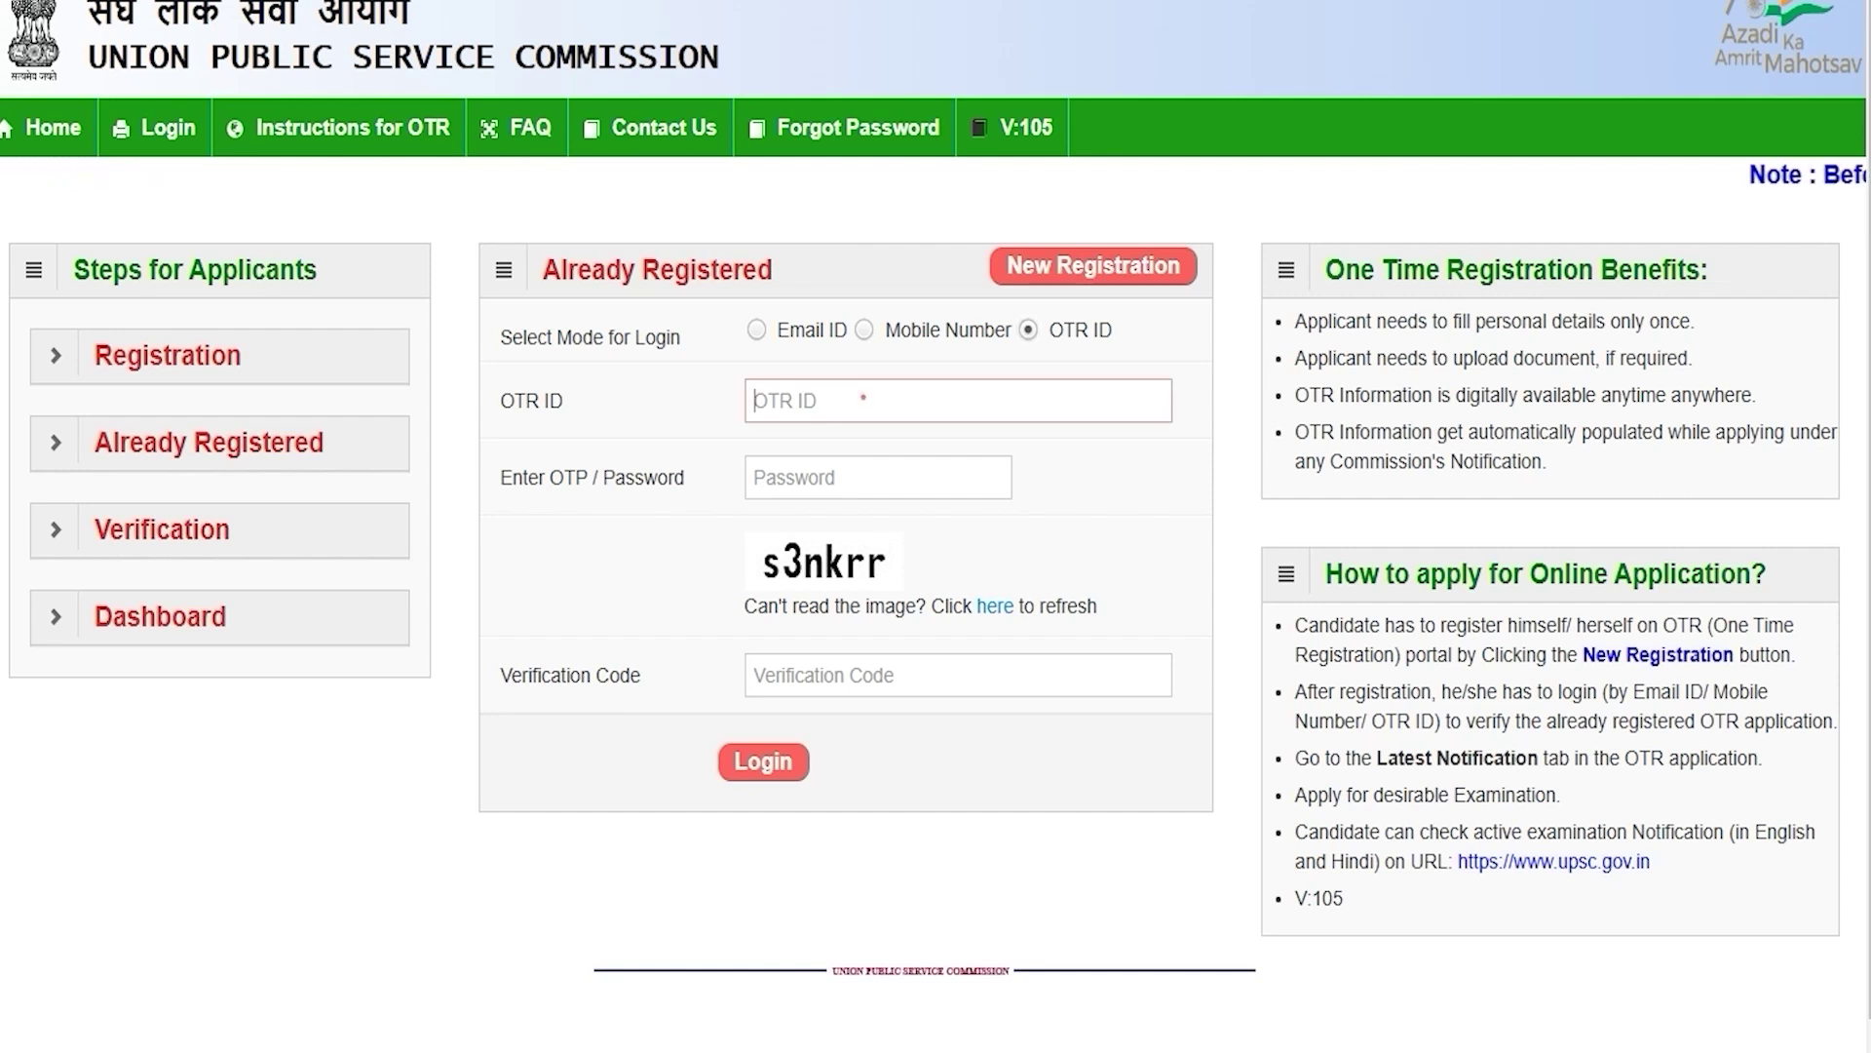
pyautogui.click(833, 473)
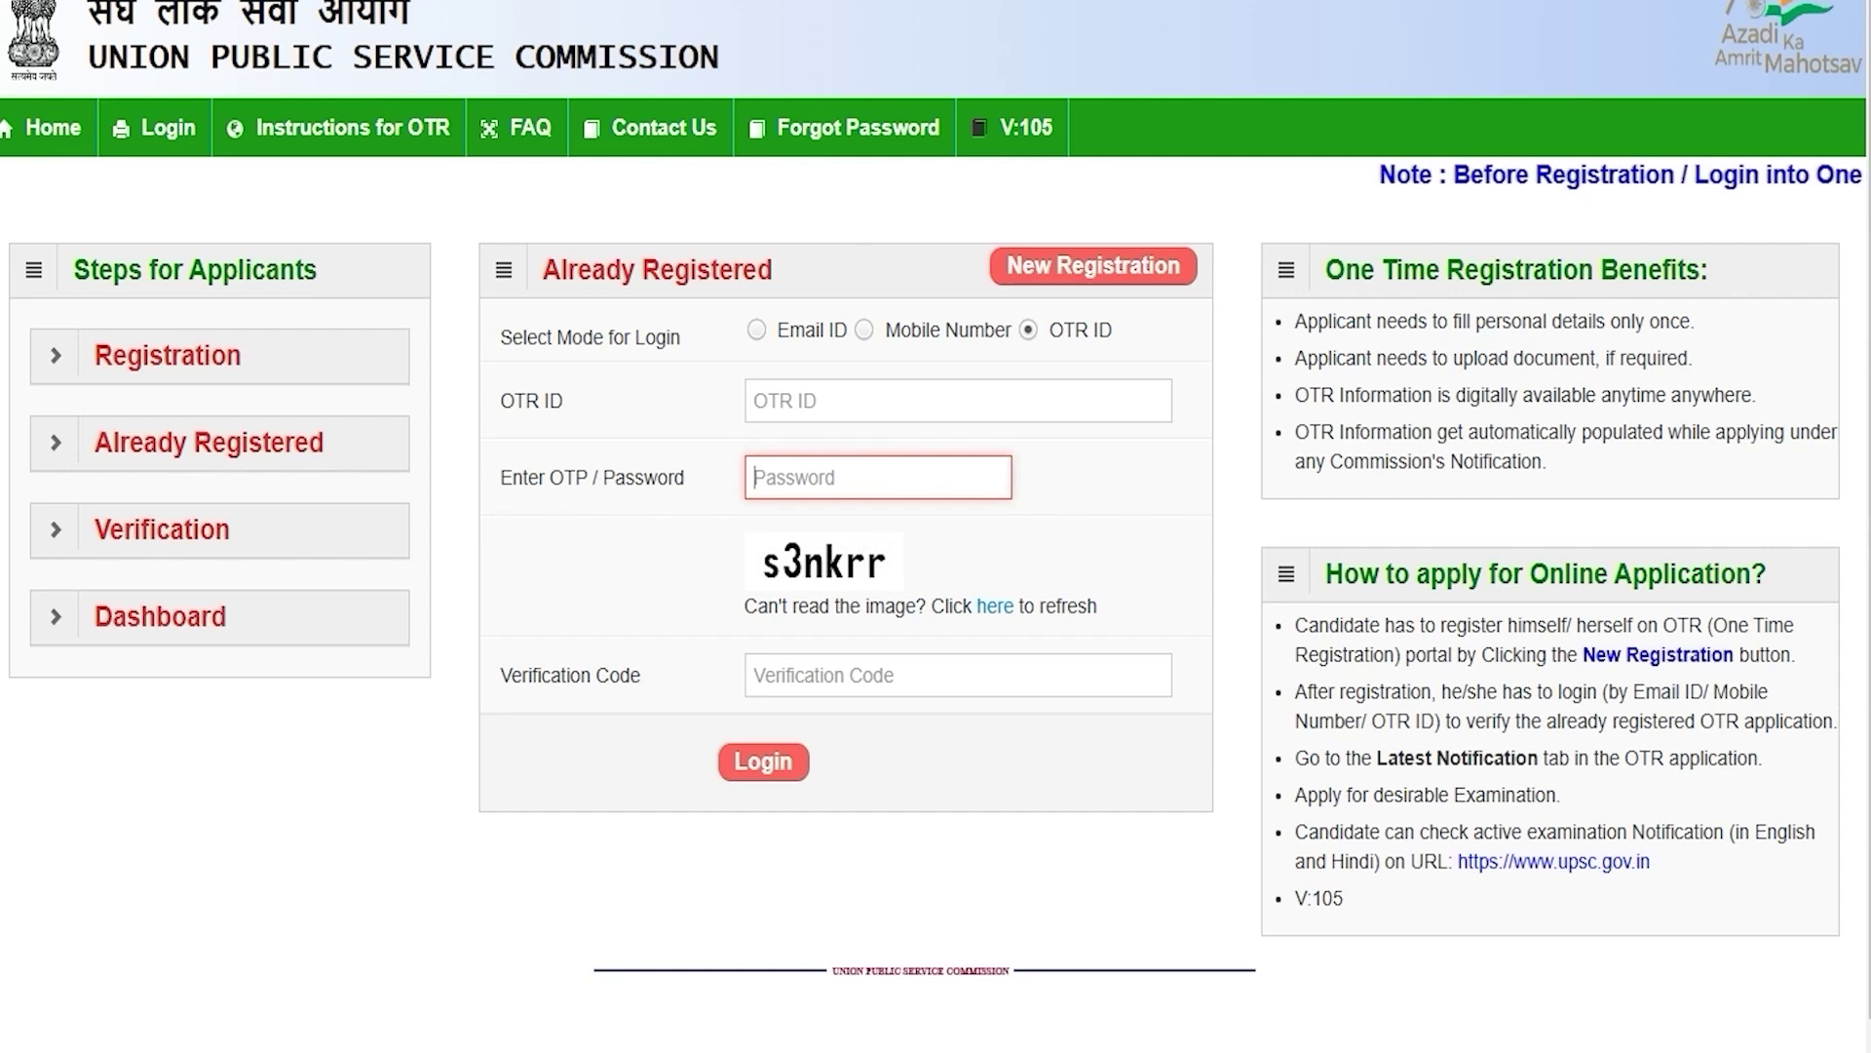
pyautogui.click(799, 676)
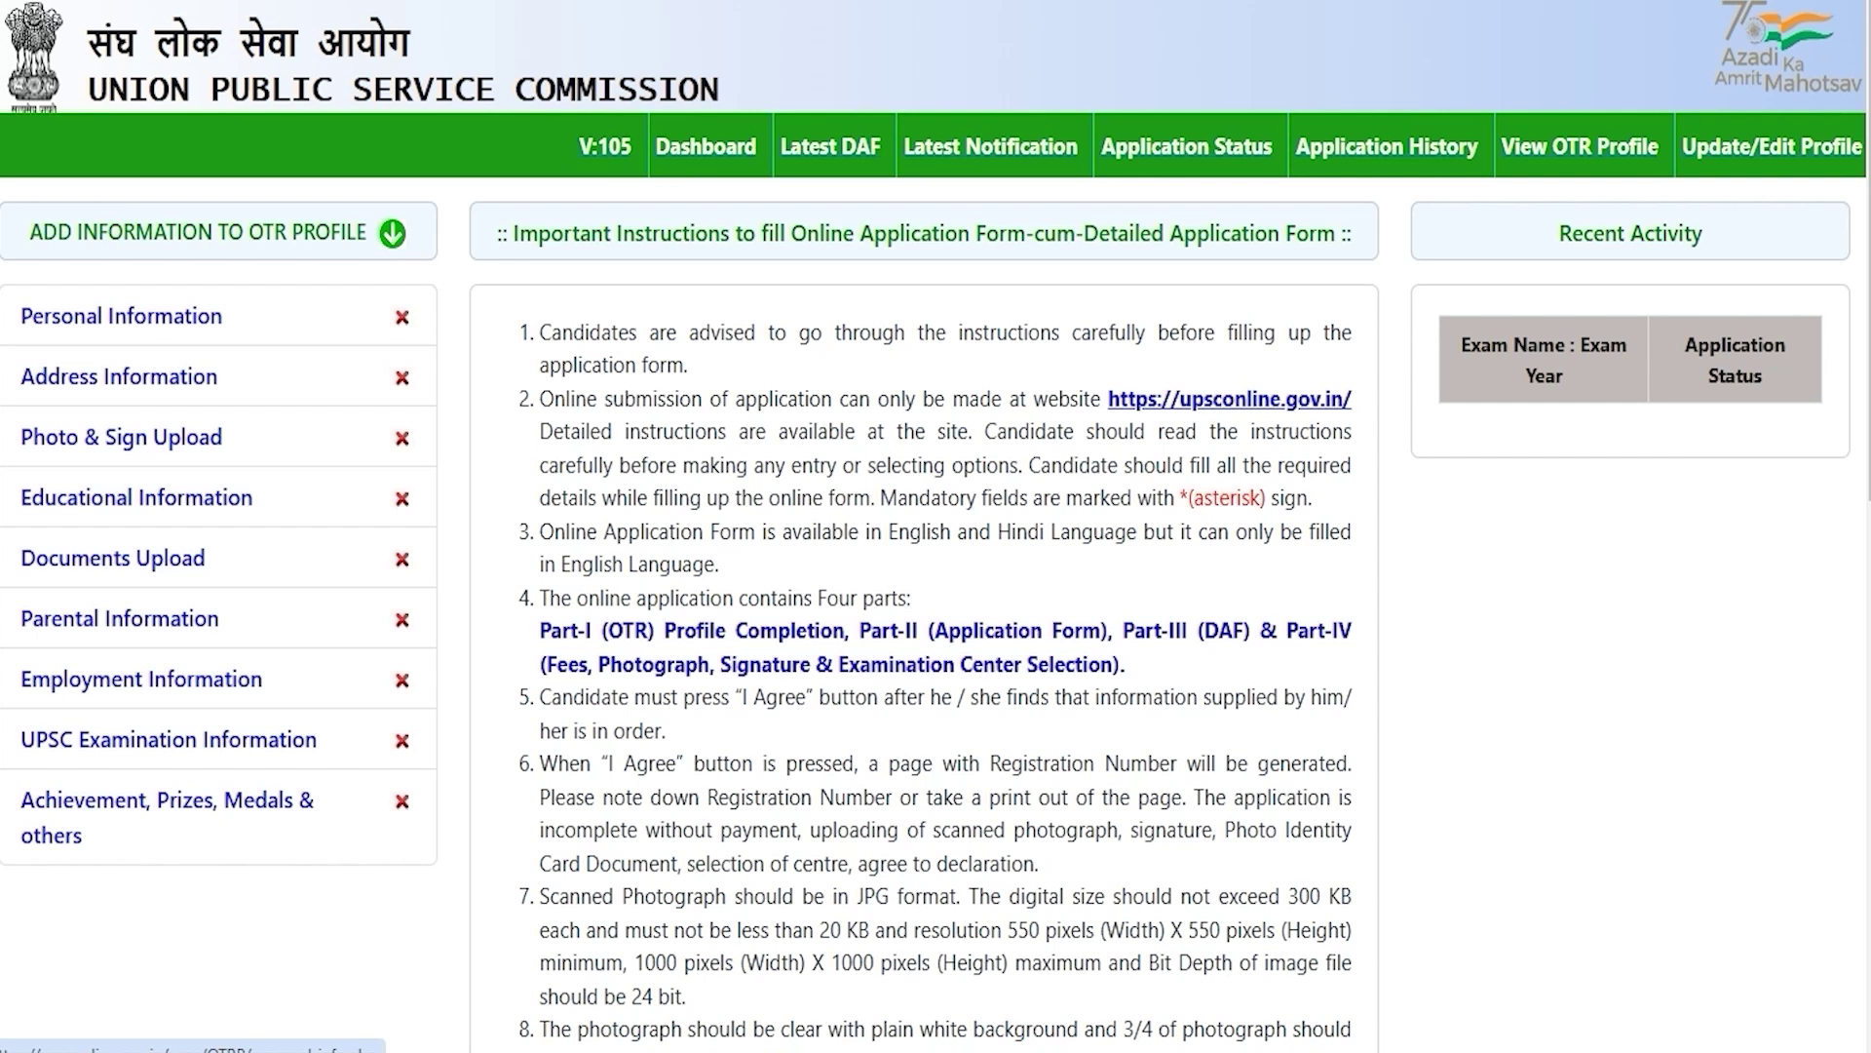
# Step: In Personal Information, choose Citizen of India, mother tongue HINDI, Unmarried, and birthplace India
pyautogui.click(160, 316)
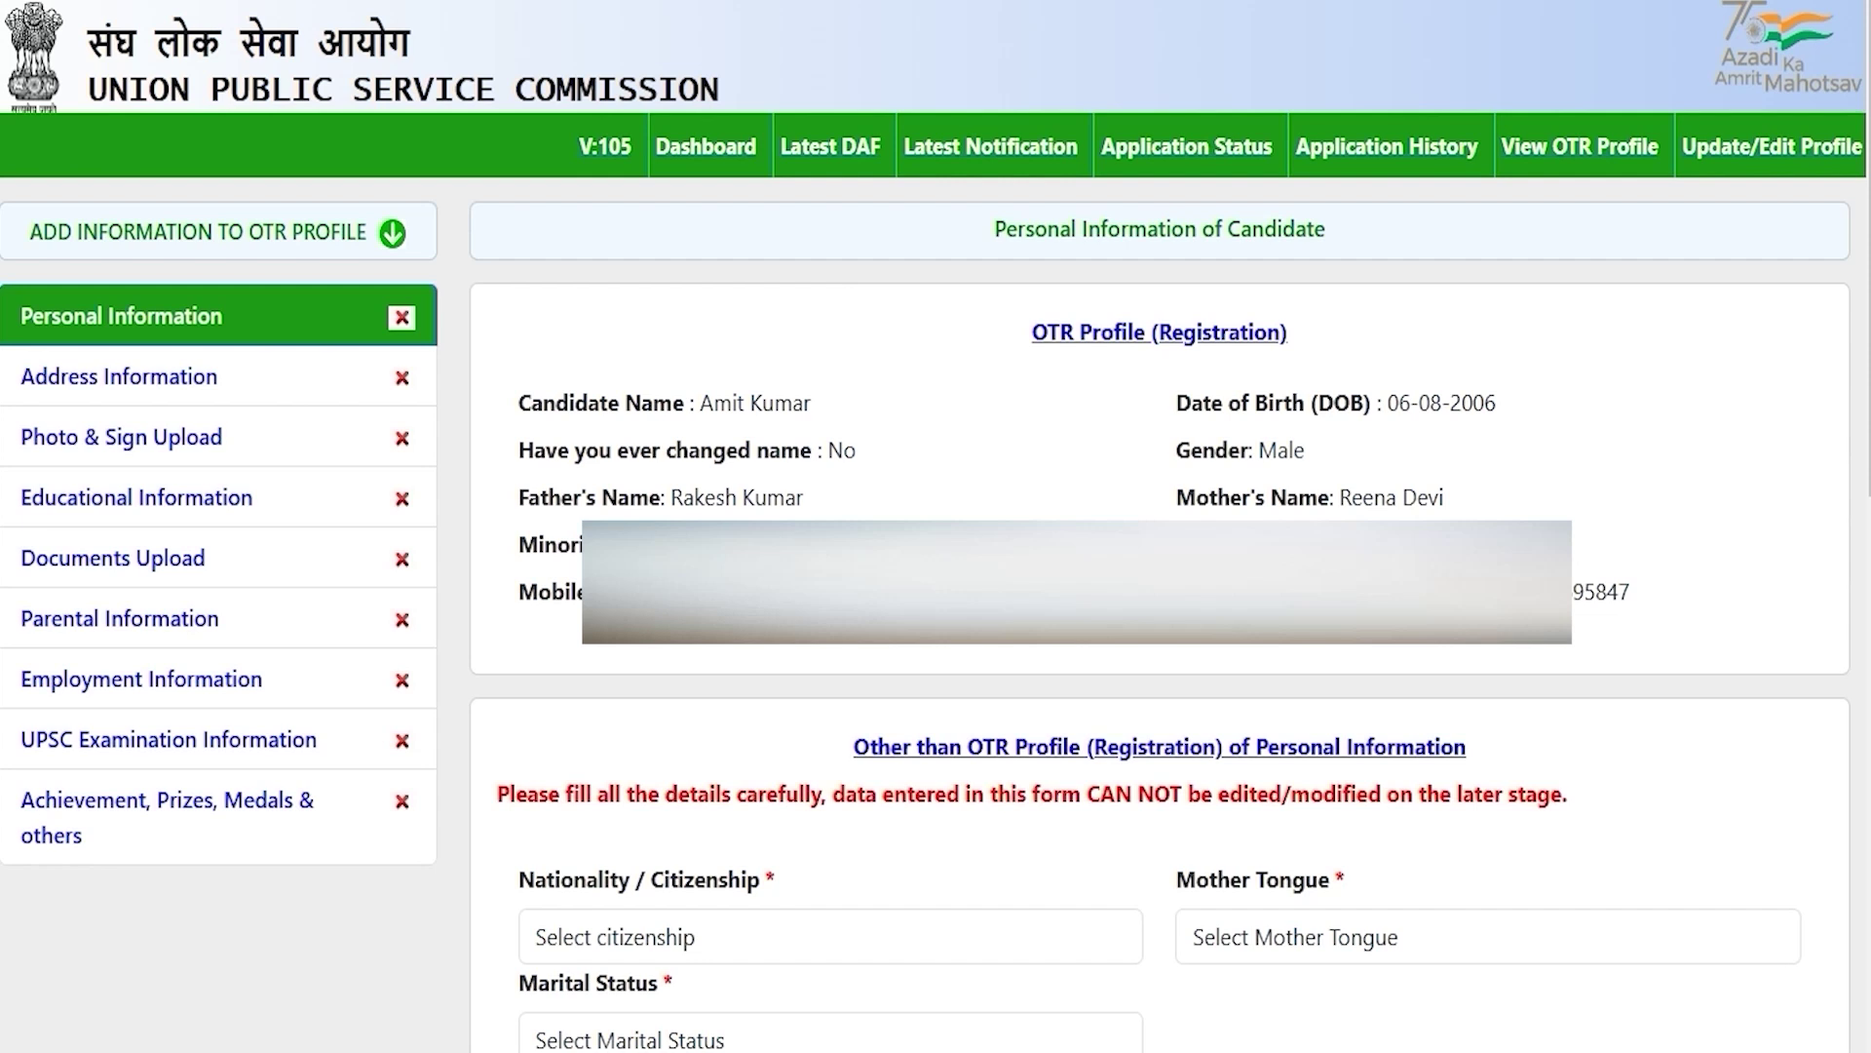
pyautogui.click(794, 930)
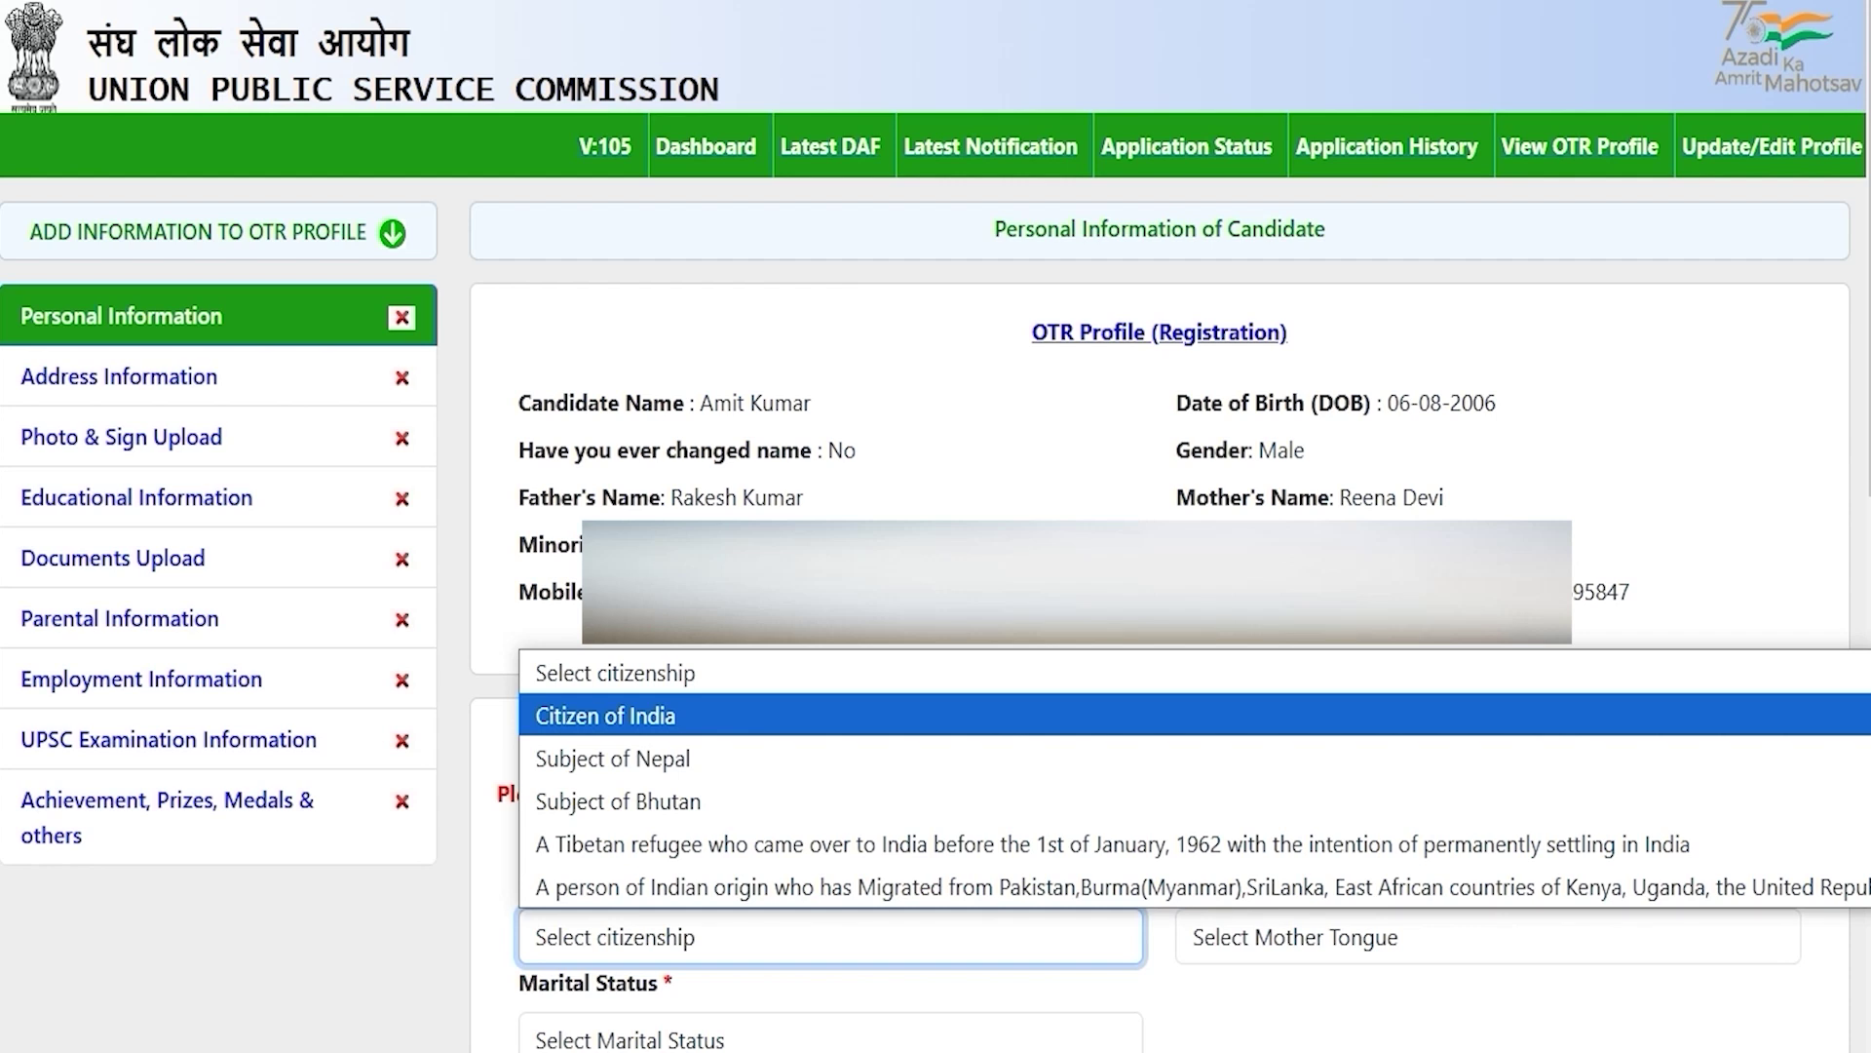
pyautogui.click(663, 715)
pyautogui.click(1288, 938)
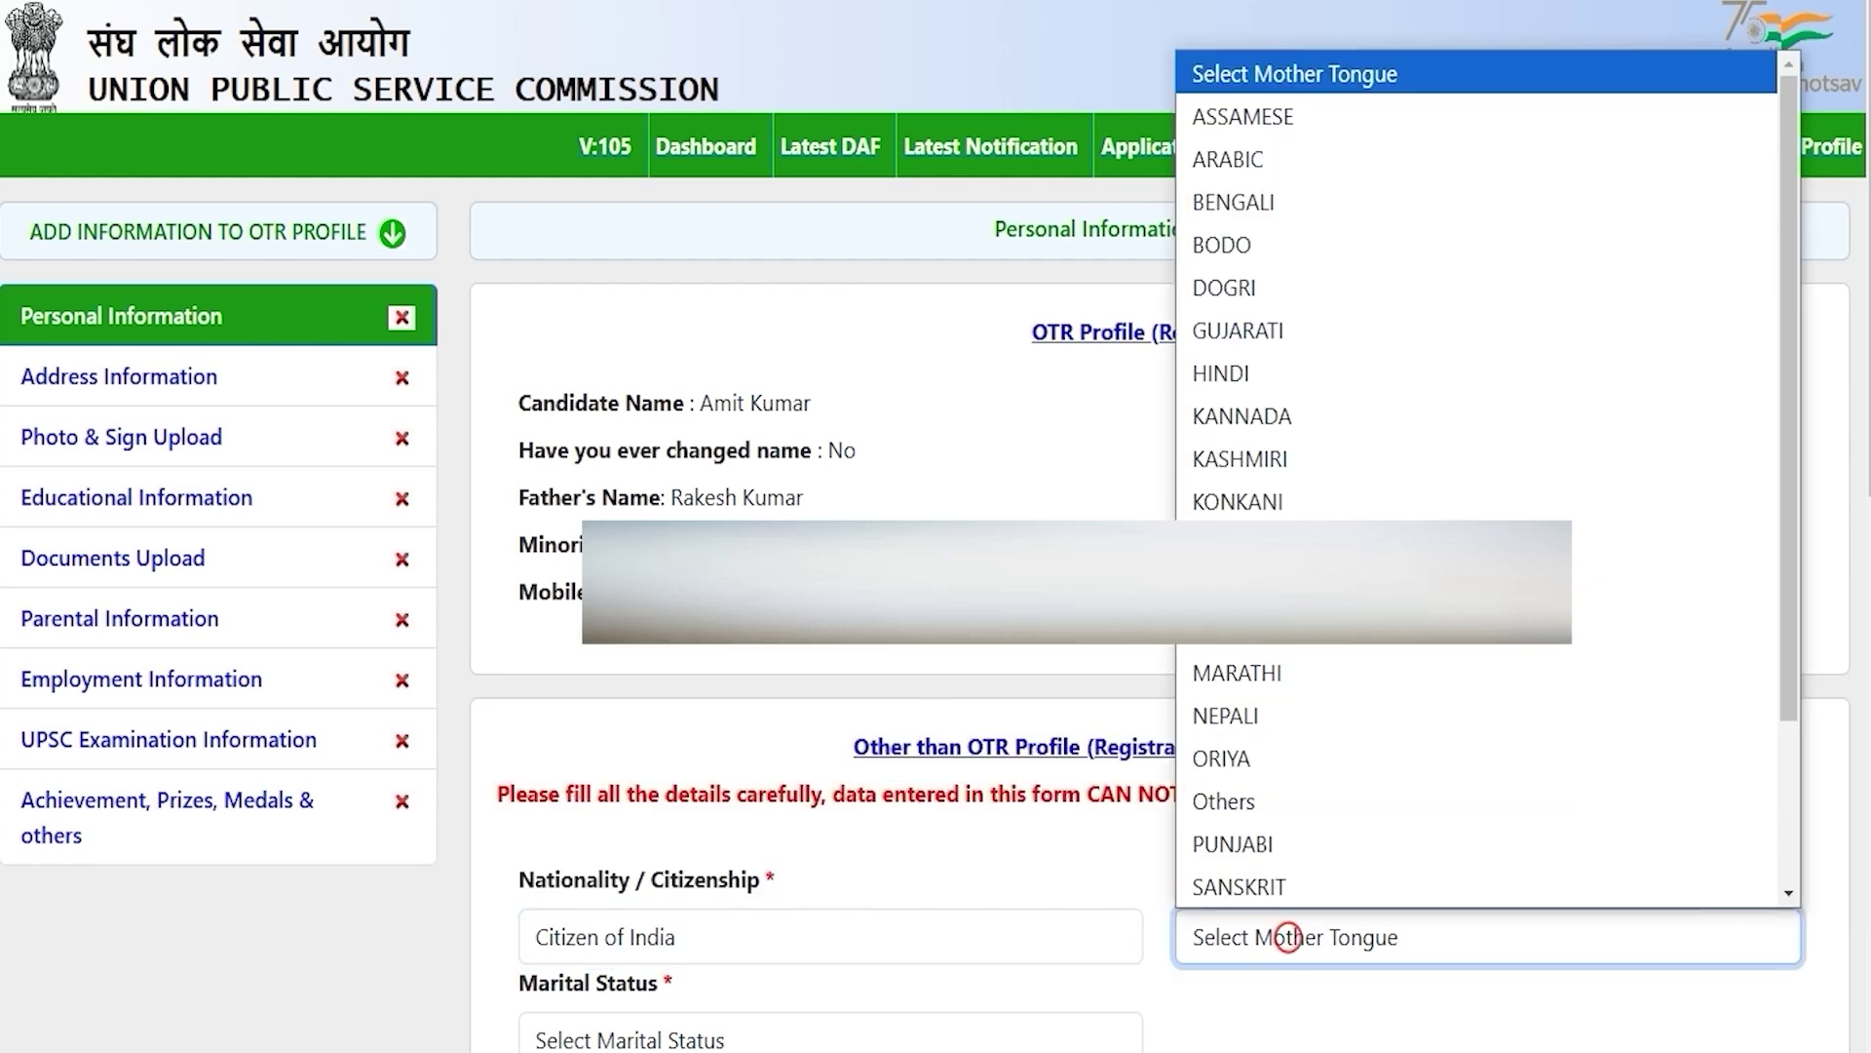
pyautogui.click(1222, 373)
pyautogui.scroll(-8, 1221, 374)
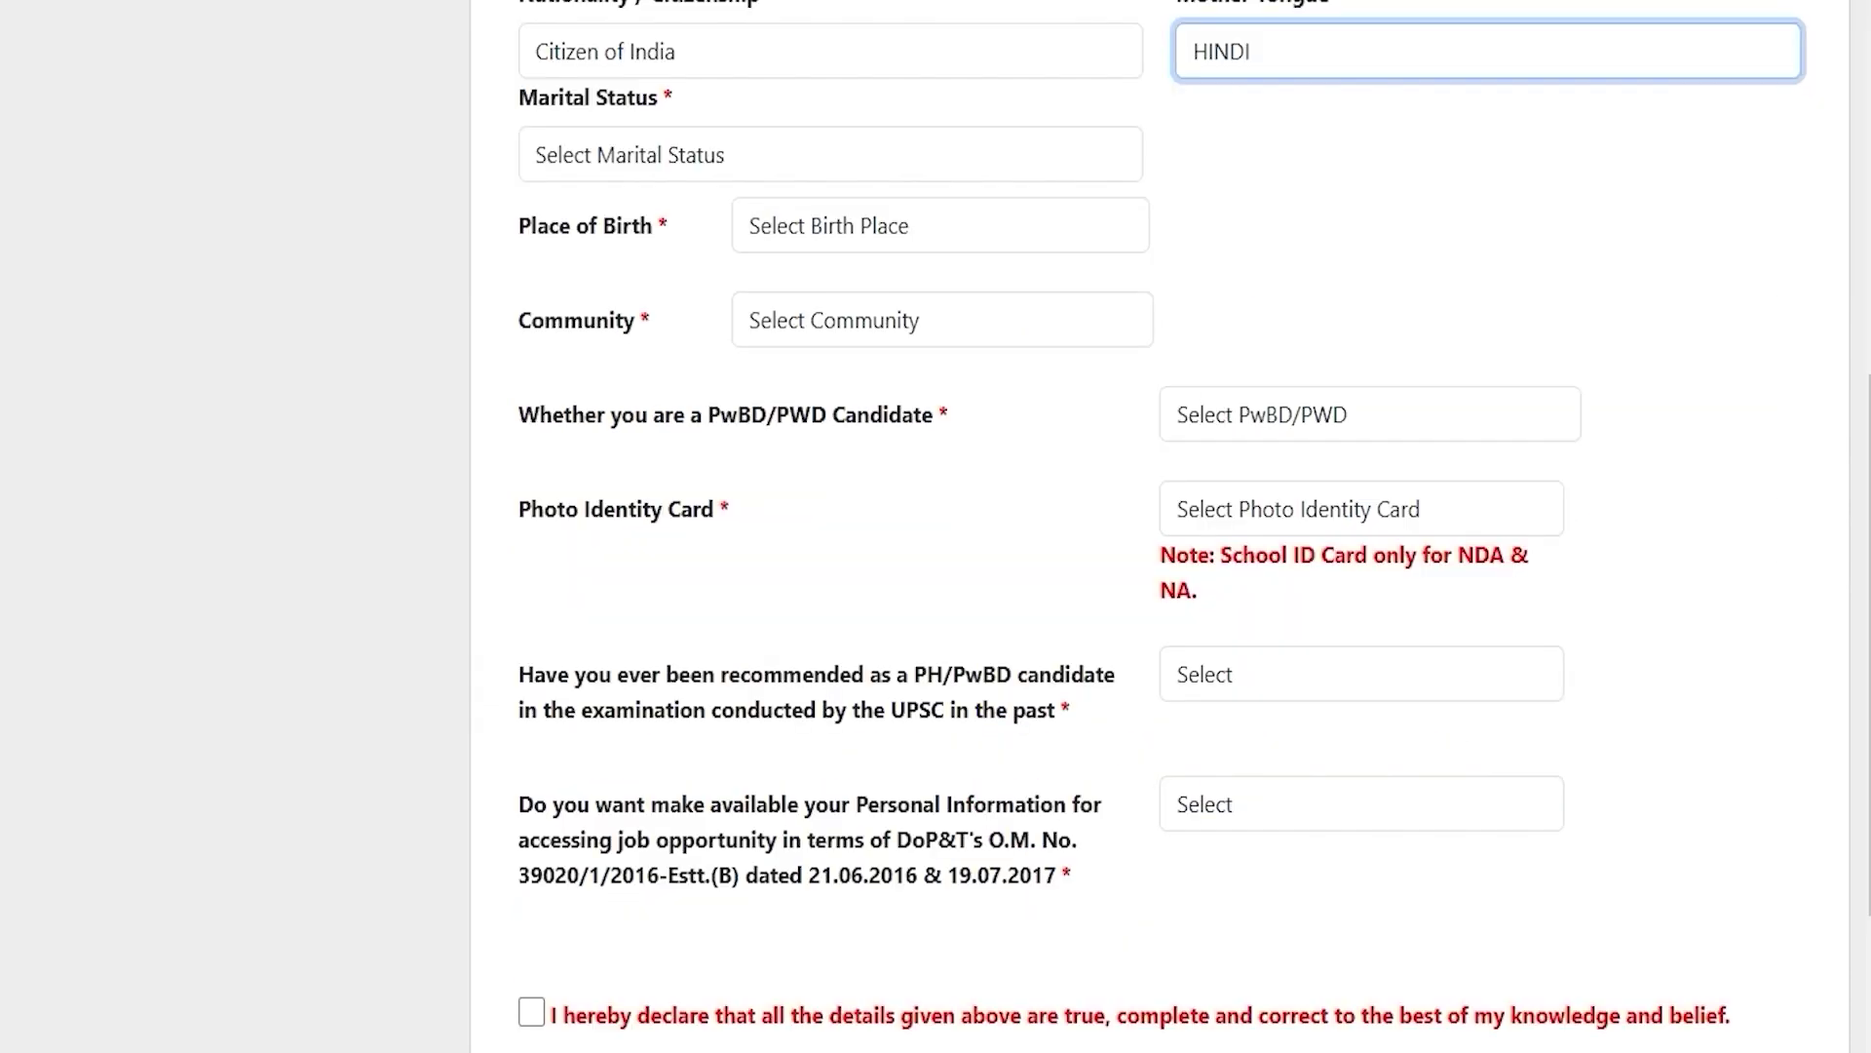
pyautogui.click(725, 152)
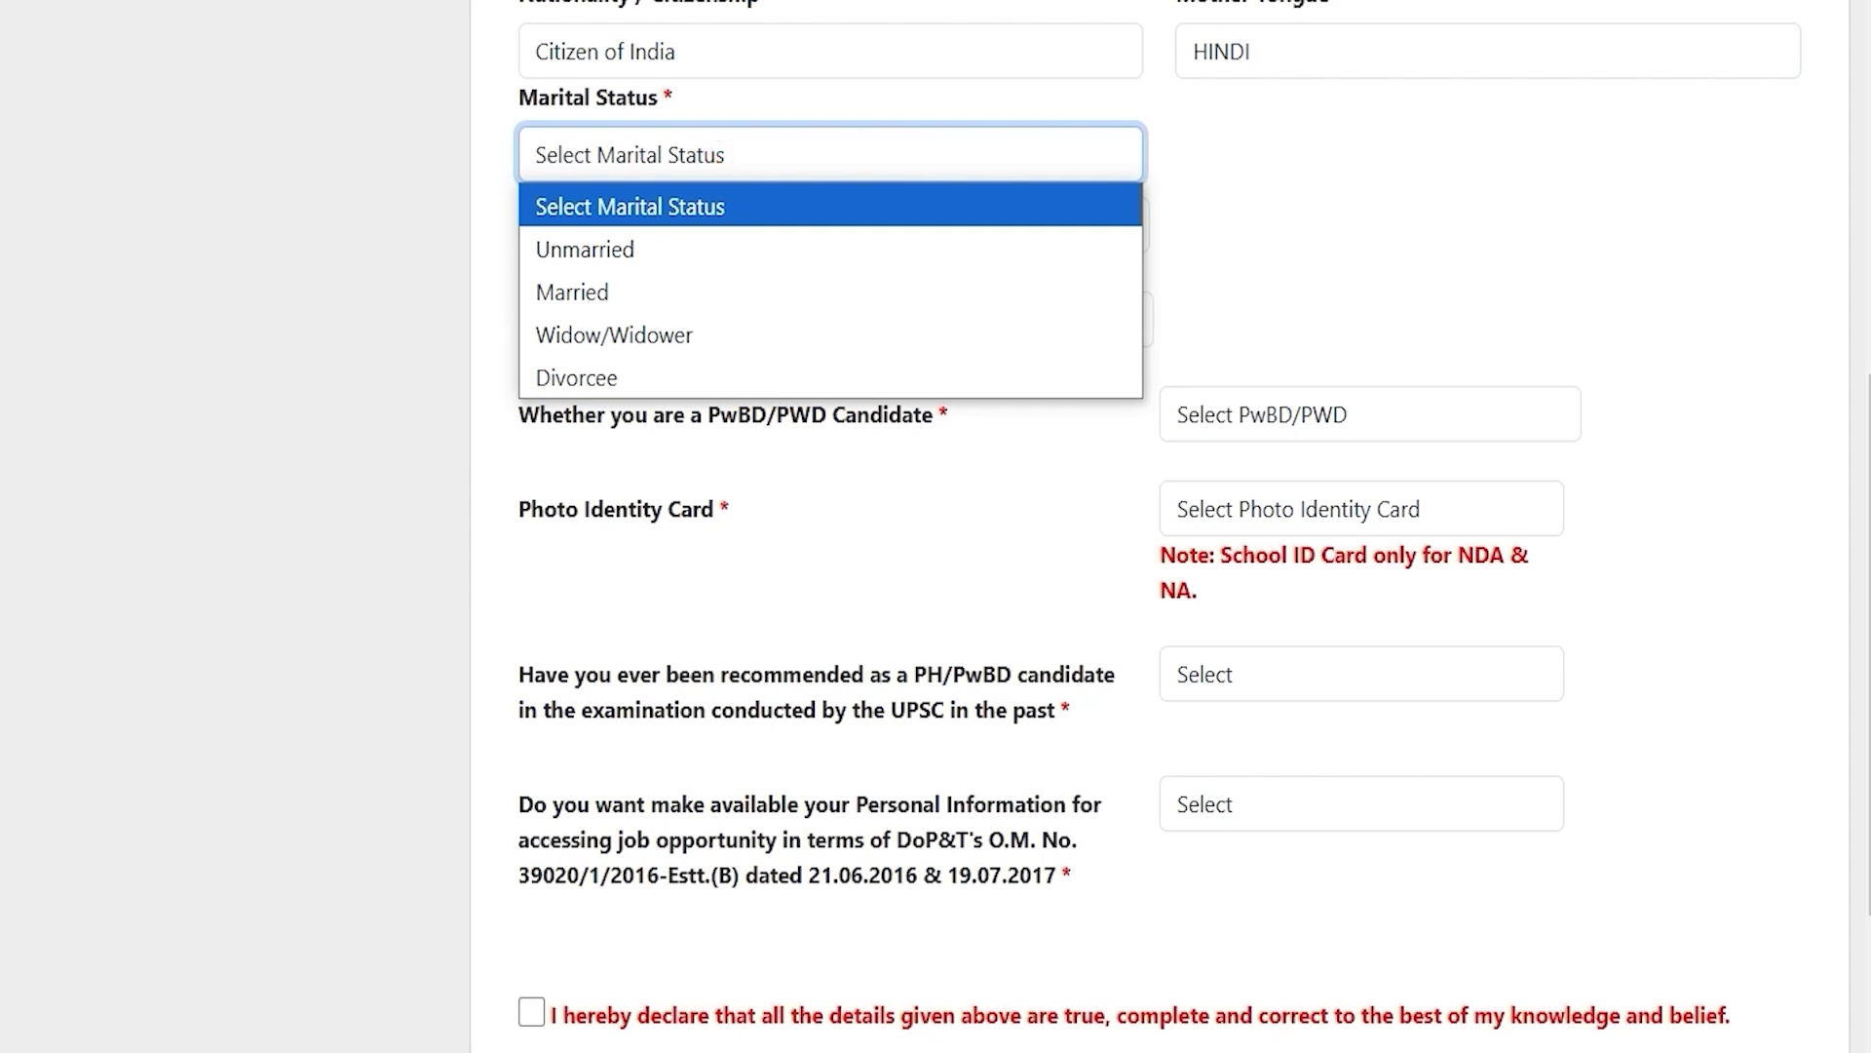
pyautogui.click(631, 243)
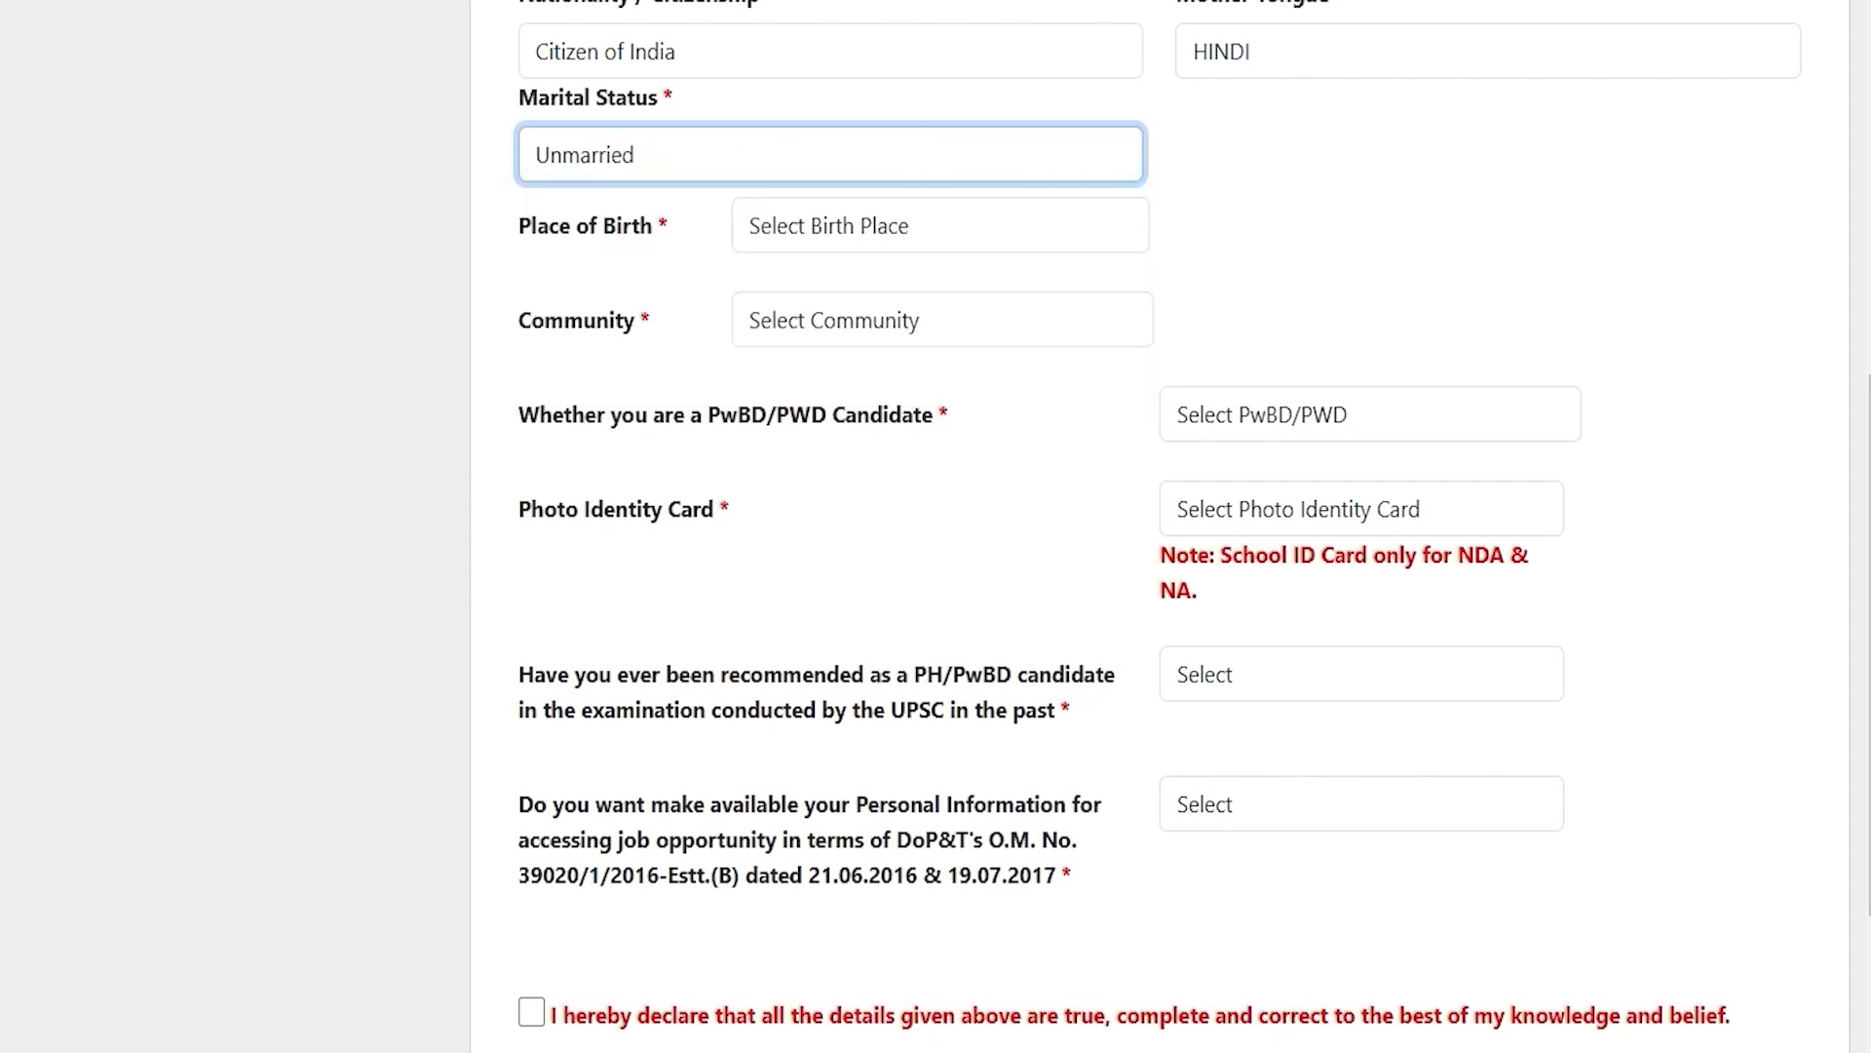
pyautogui.click(793, 232)
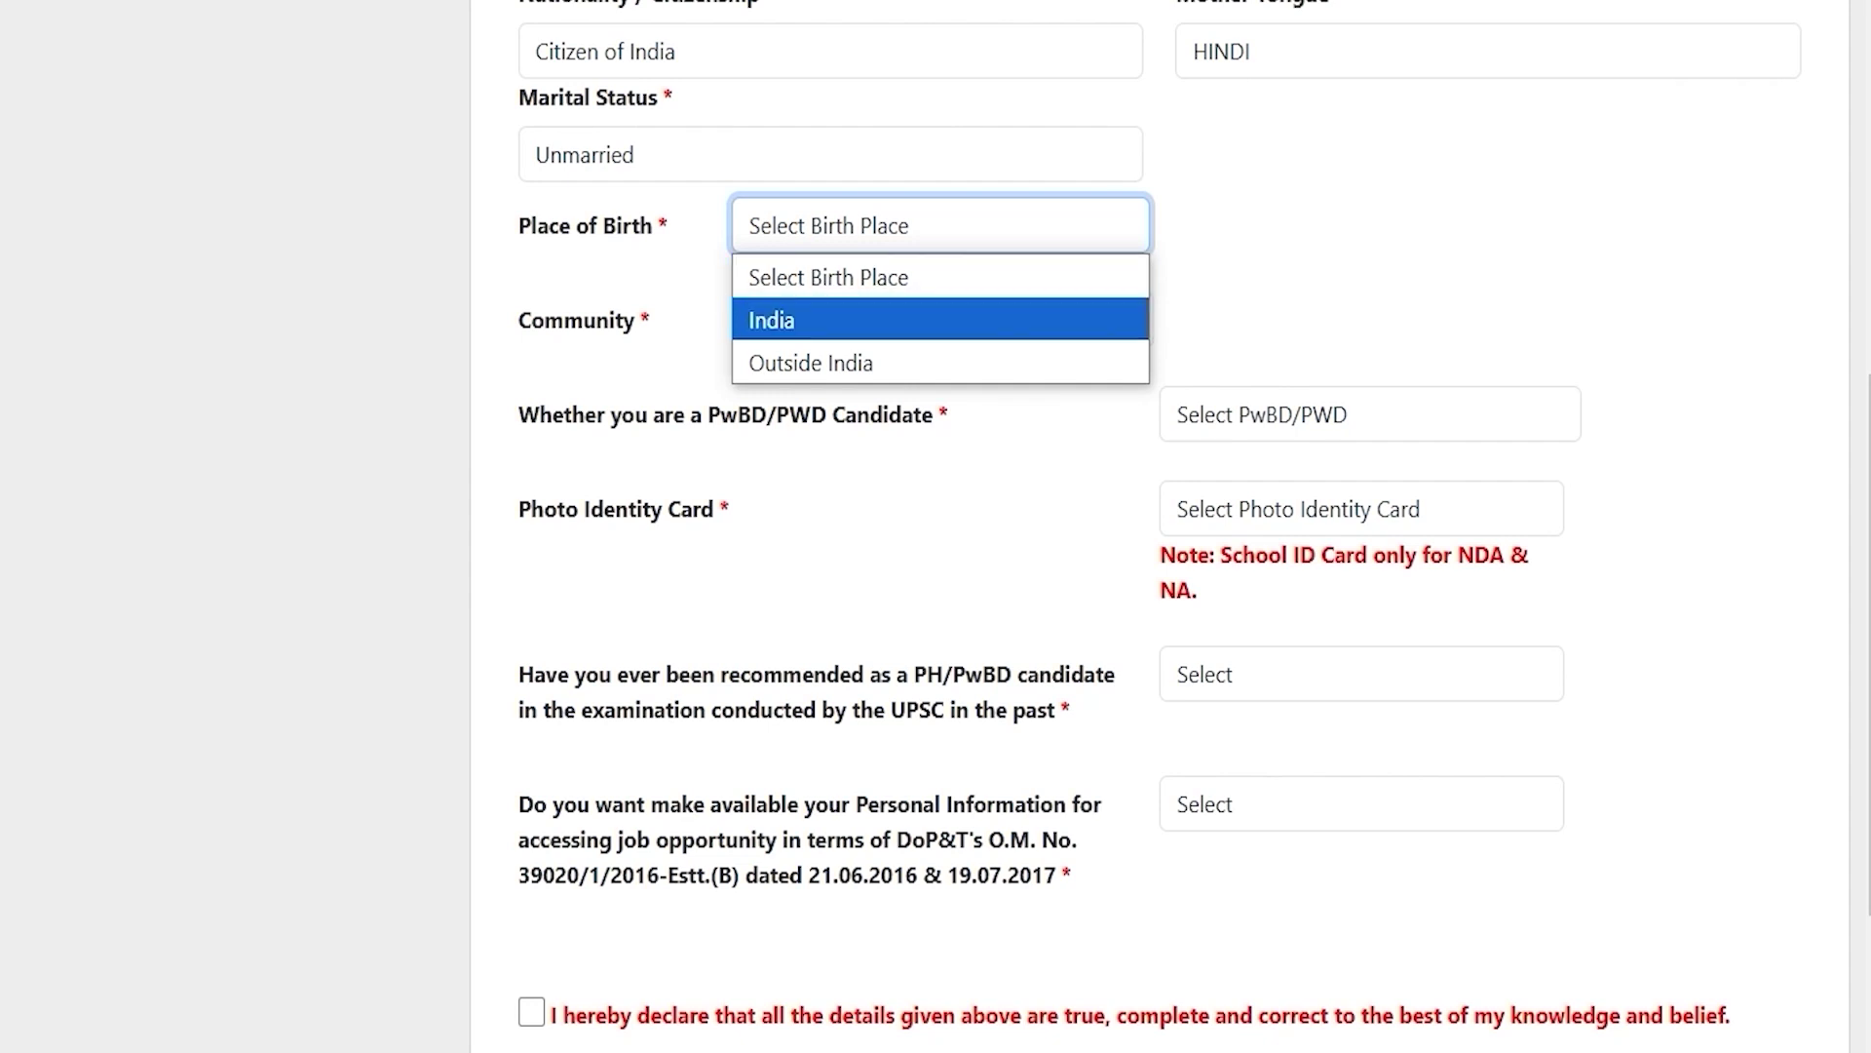
pyautogui.click(787, 320)
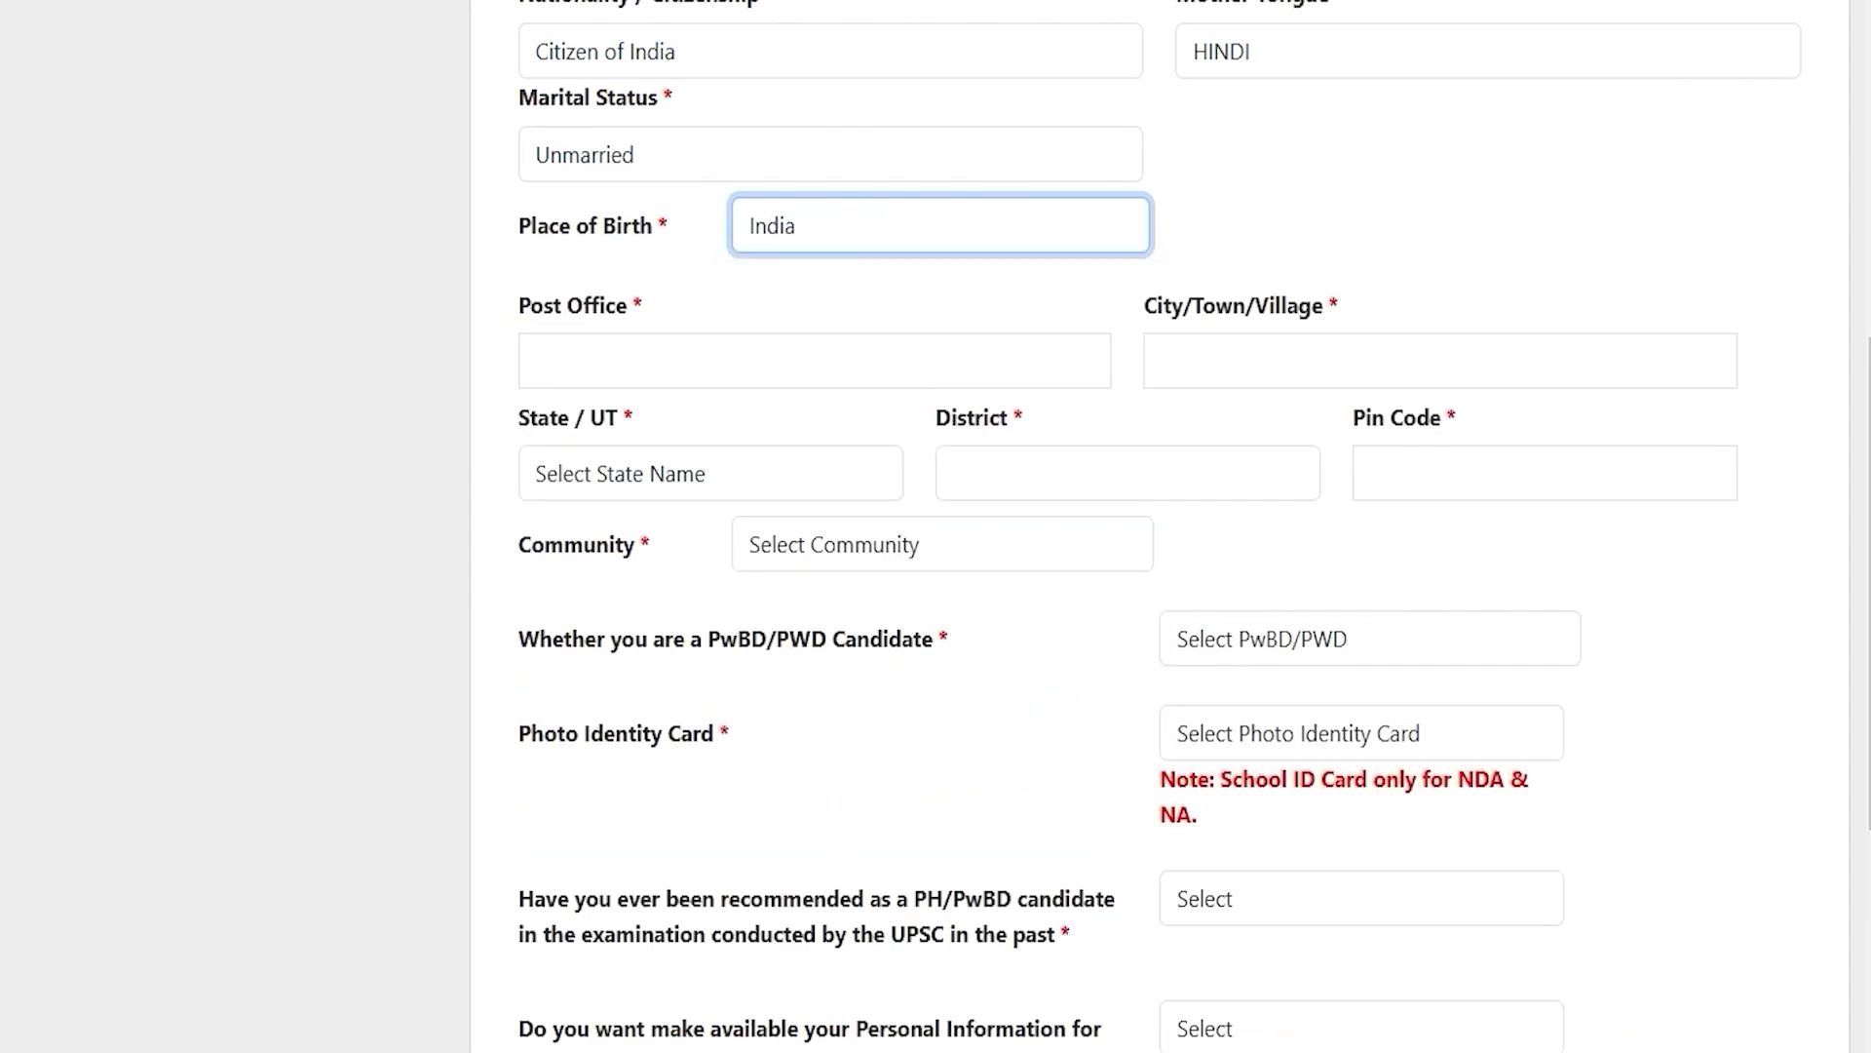
# Step: Fill the address with post office, state Uttar Pradesh, district Saharanpur, and the pin code
pyautogui.click(602, 360)
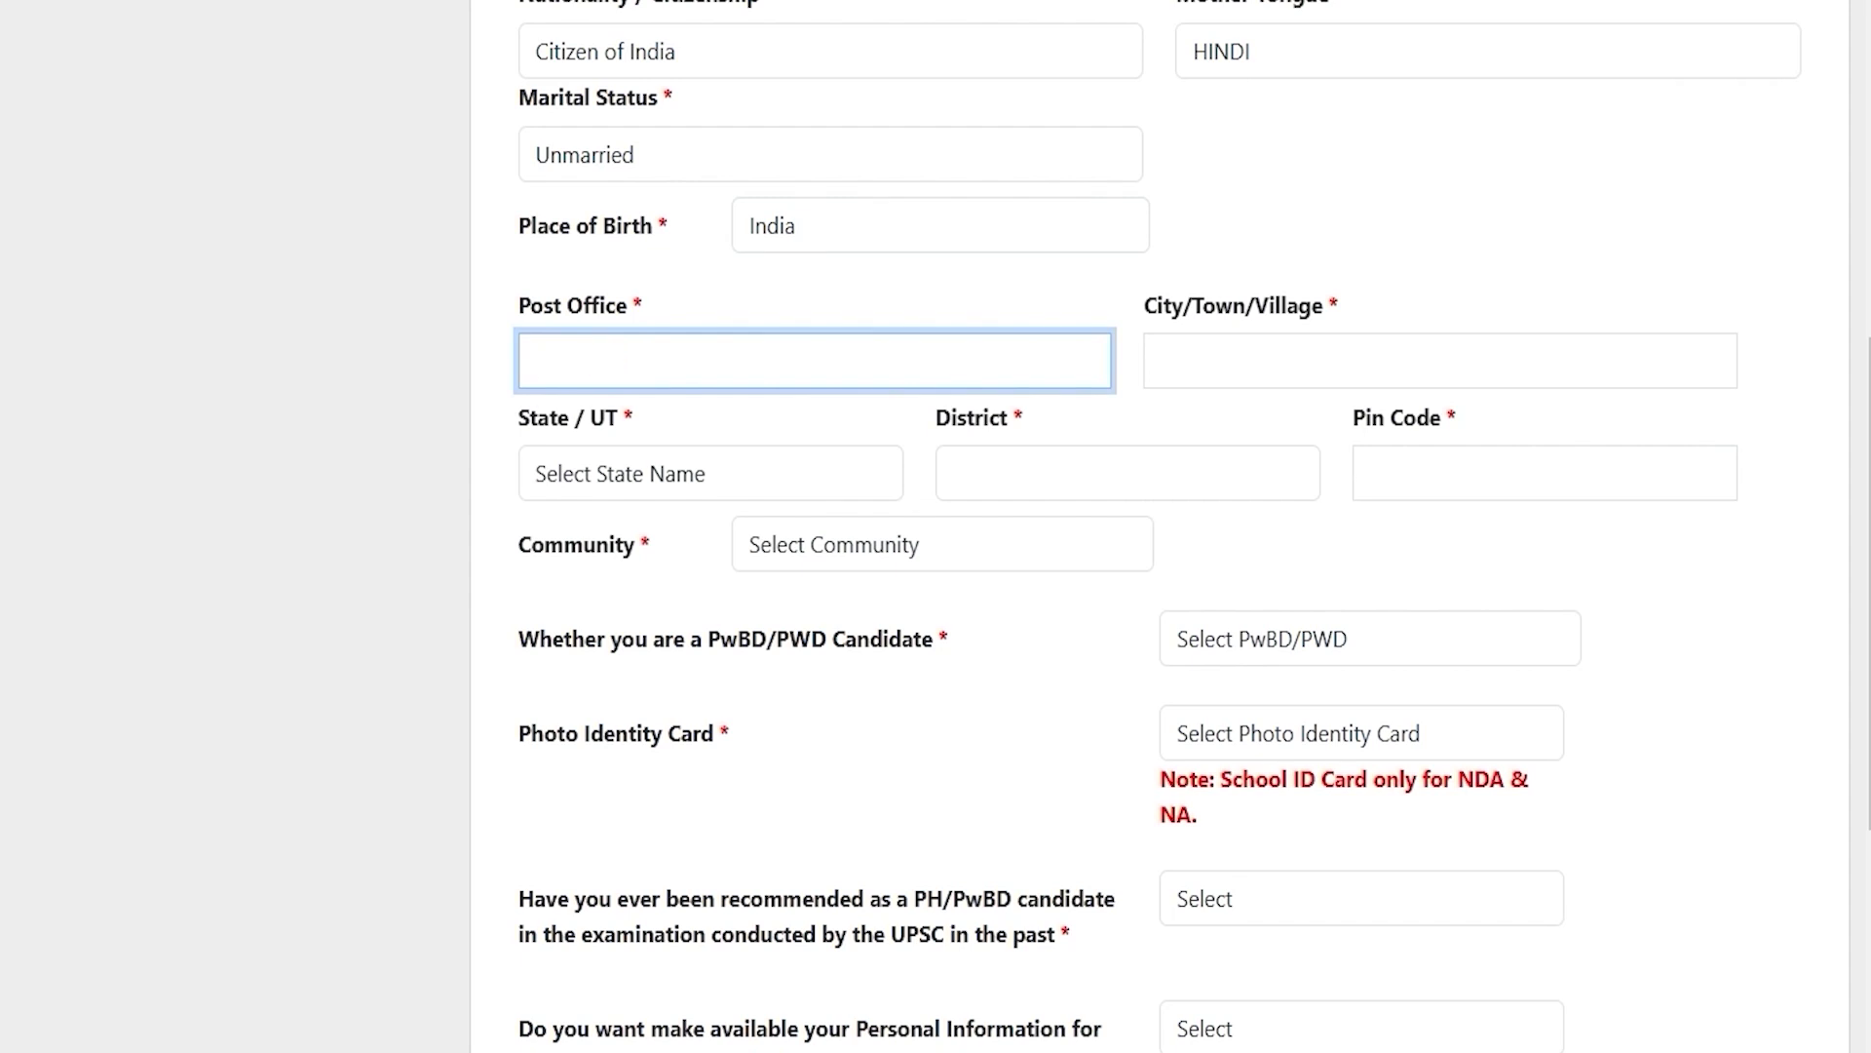
pyautogui.click(710, 472)
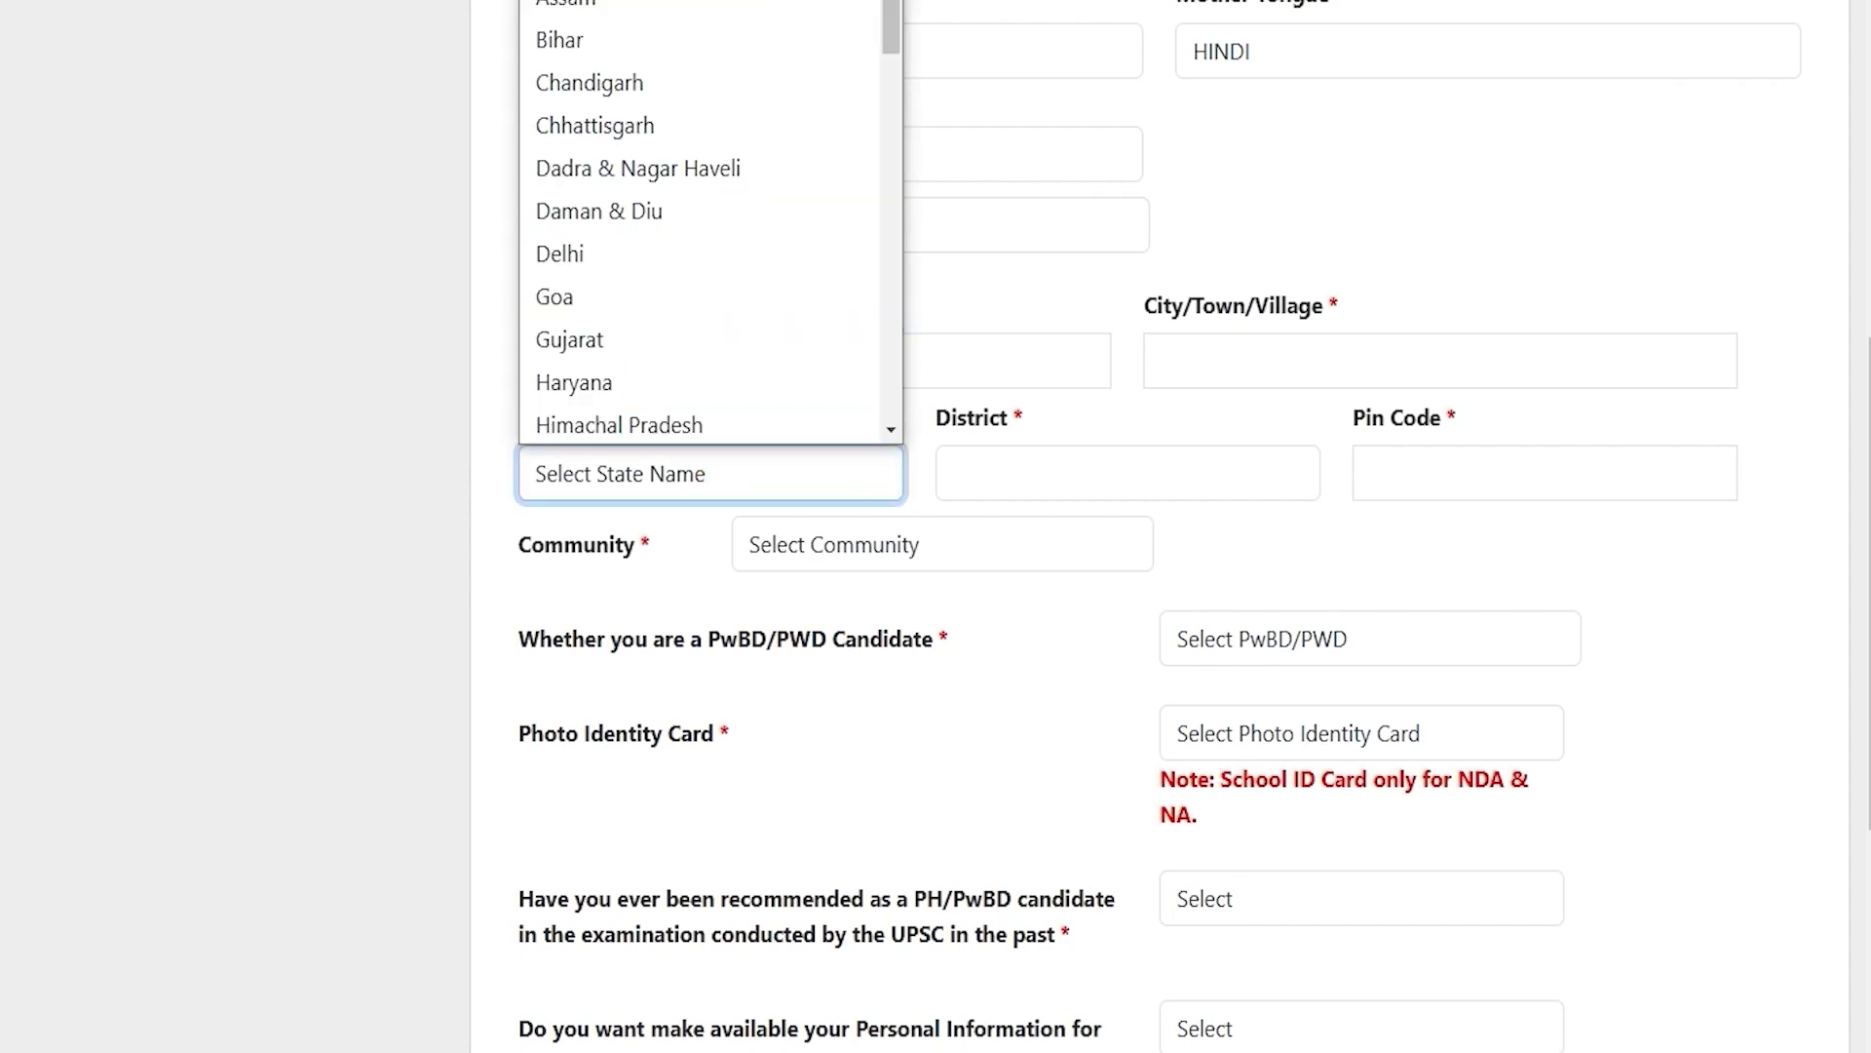
pyautogui.press('u')
pyautogui.press('Return')
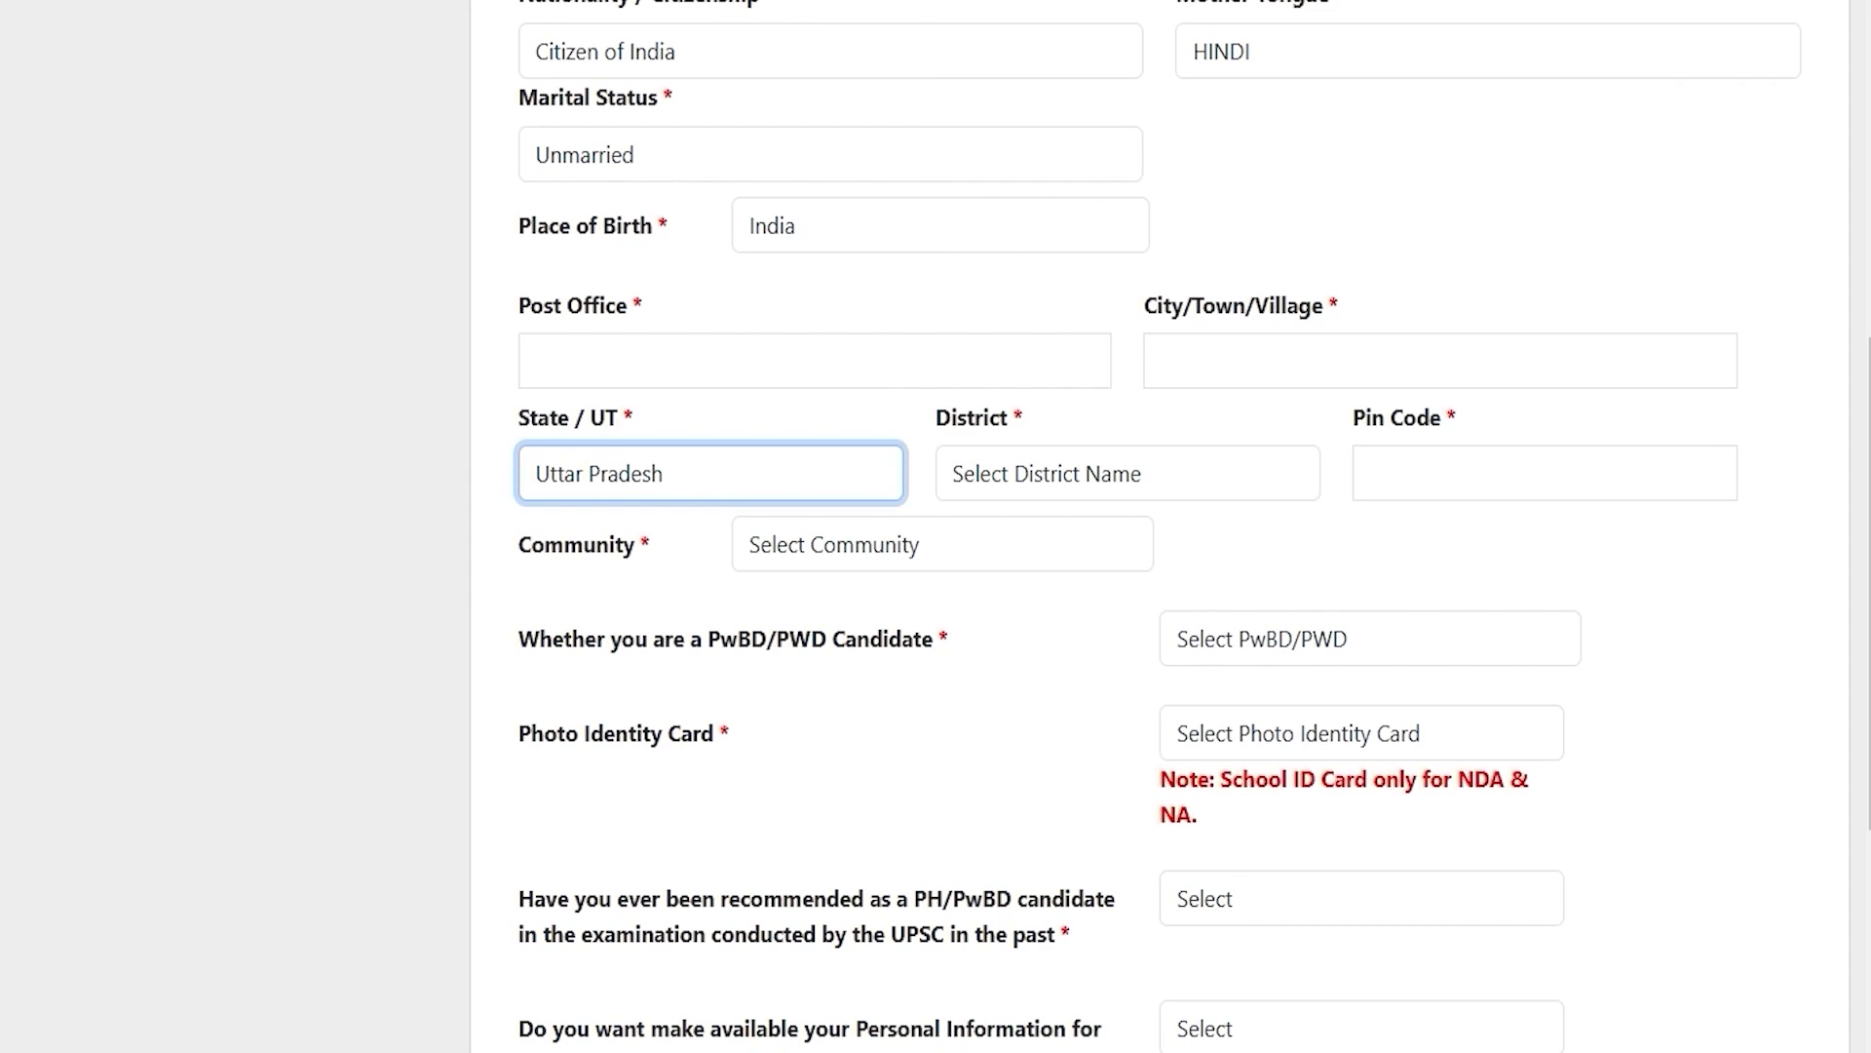
pyautogui.click(990, 472)
pyautogui.press('s')
pyautogui.press('Return')
pyautogui.click(1499, 472)
pyautogui.write('247001')
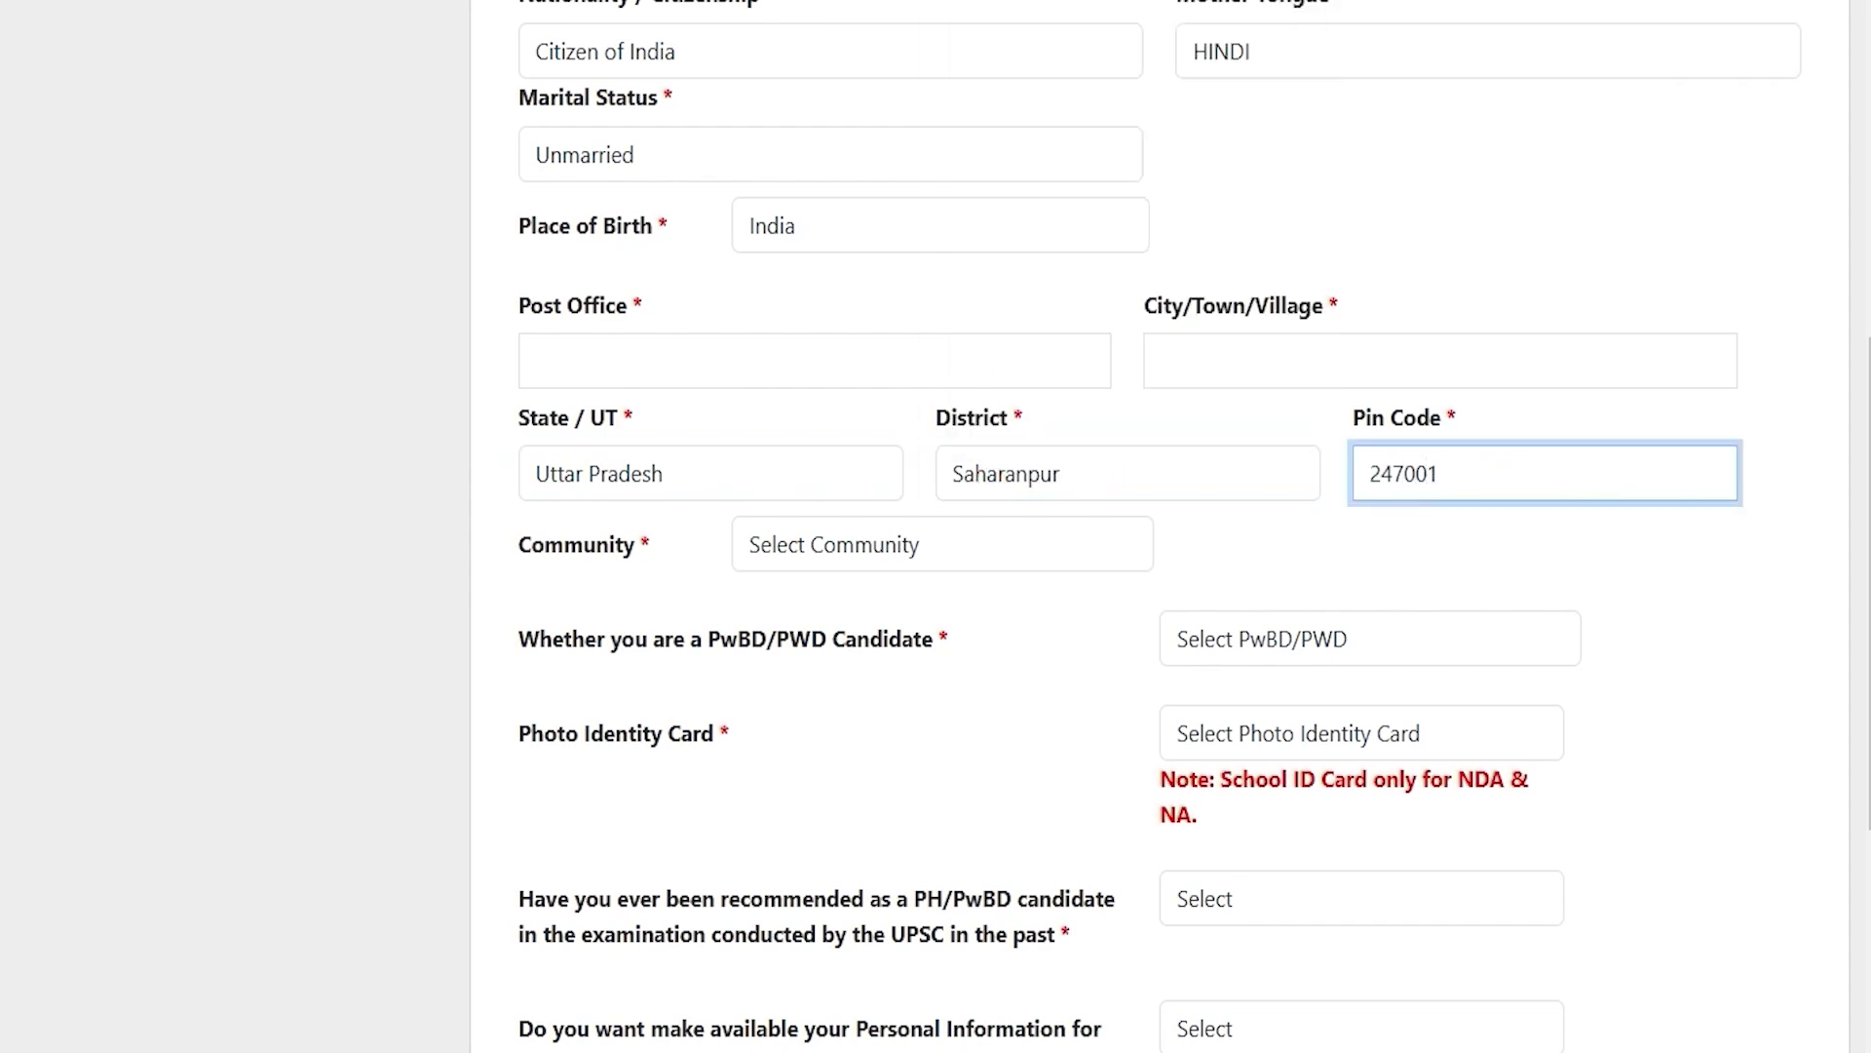
pyautogui.click(876, 552)
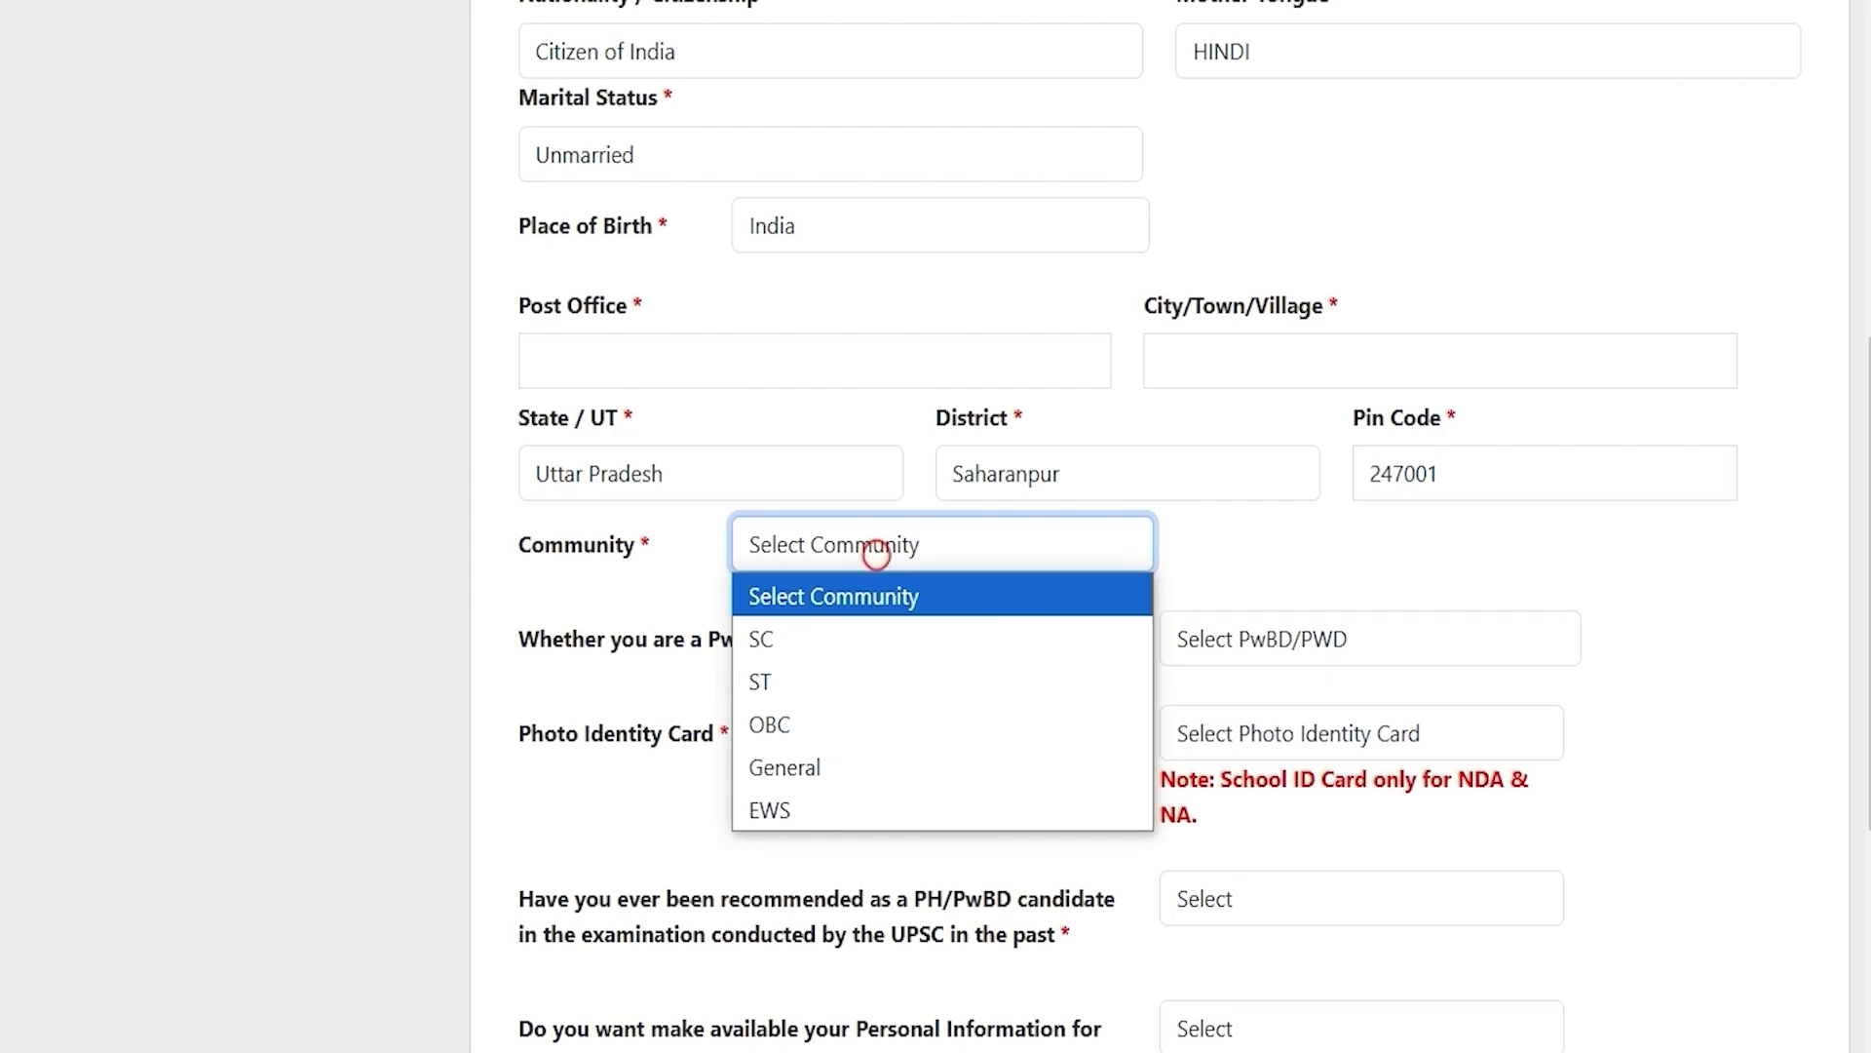
# Step: Record community SC with certificate details, issued by a Tehsildar in Uttar Pradesh
pyautogui.click(802, 640)
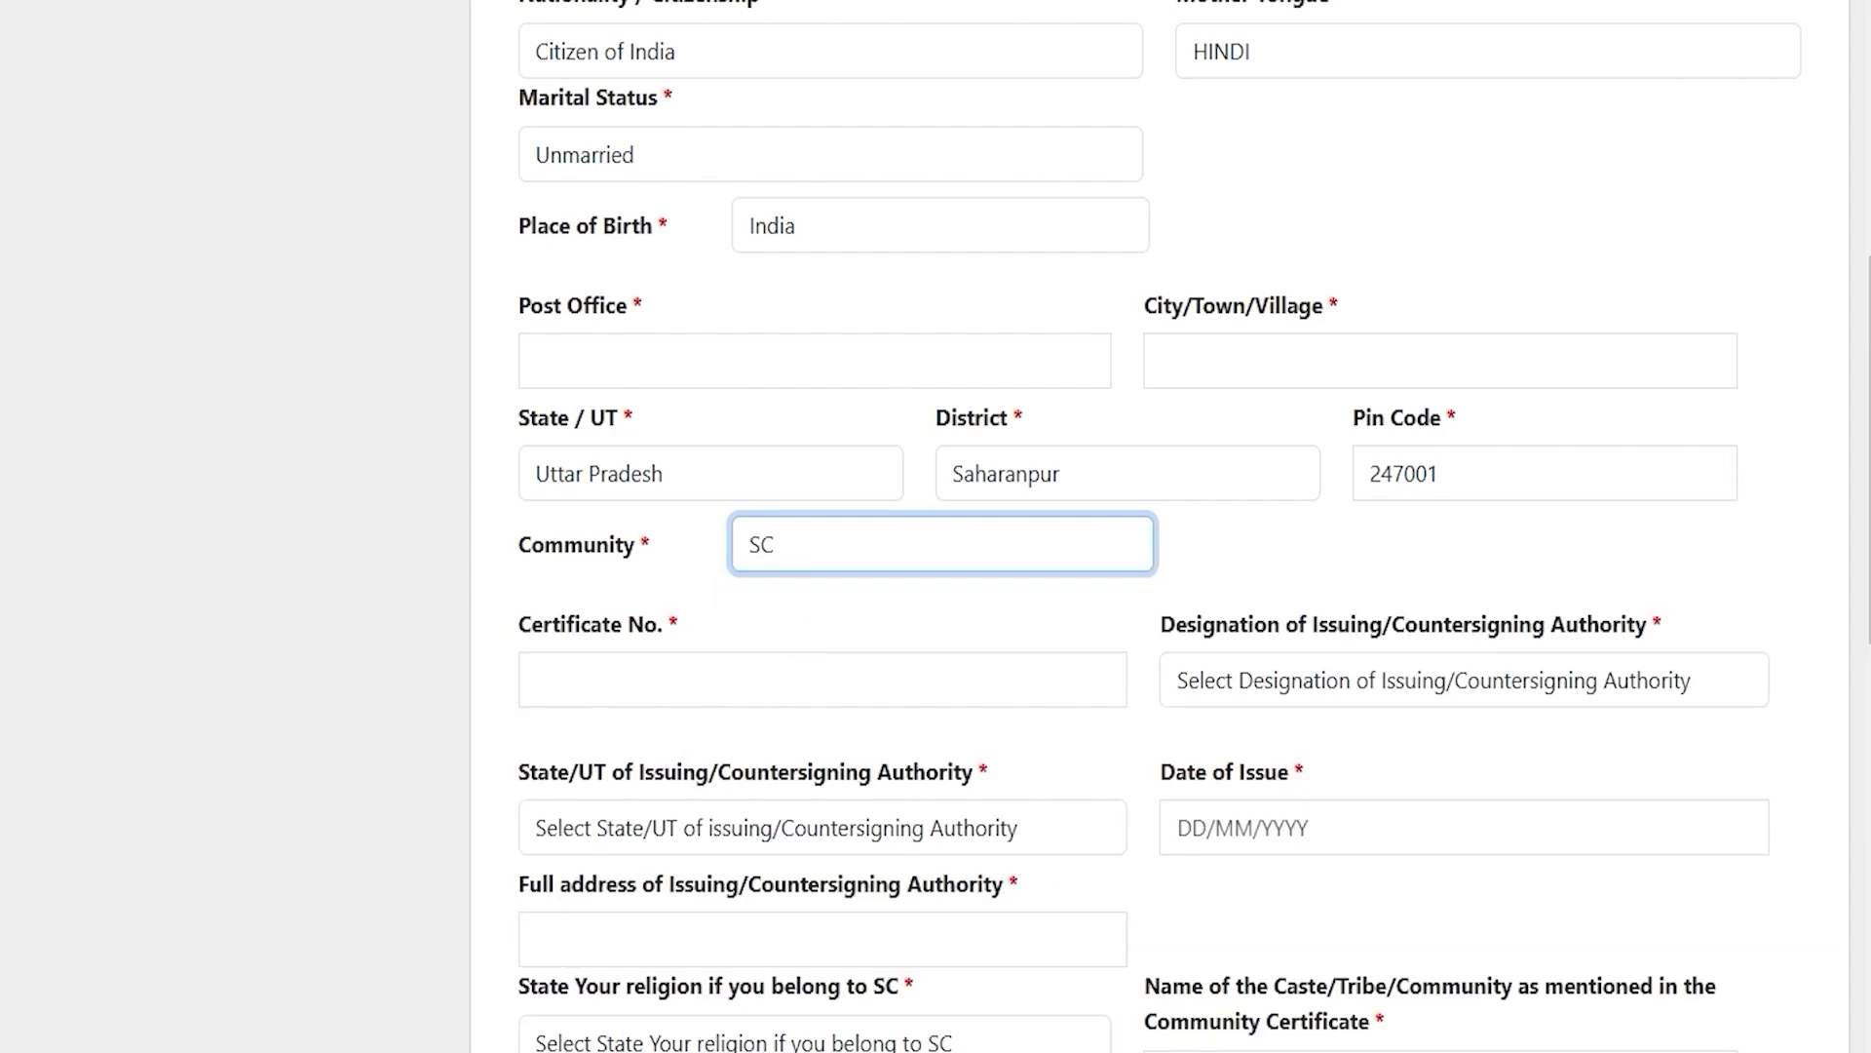
pyautogui.click(848, 560)
pyautogui.click(848, 560)
pyautogui.click(715, 679)
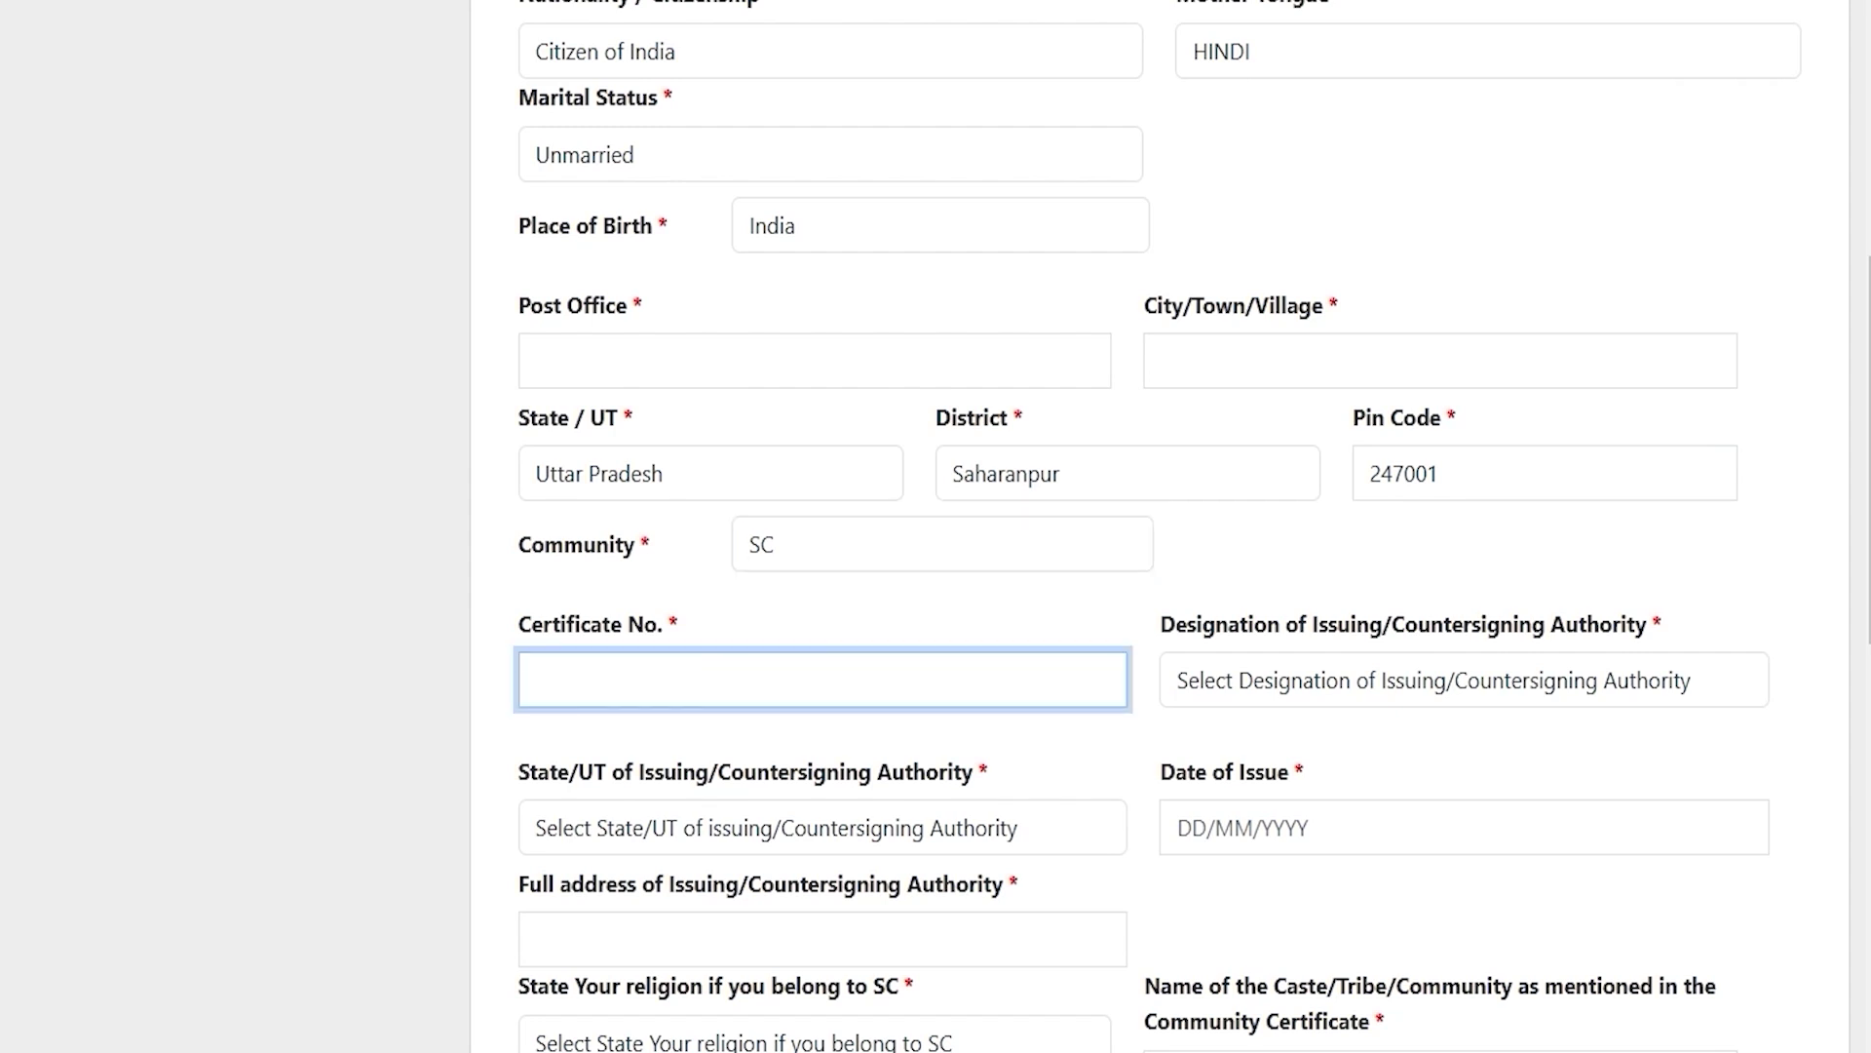
pyautogui.click(1266, 682)
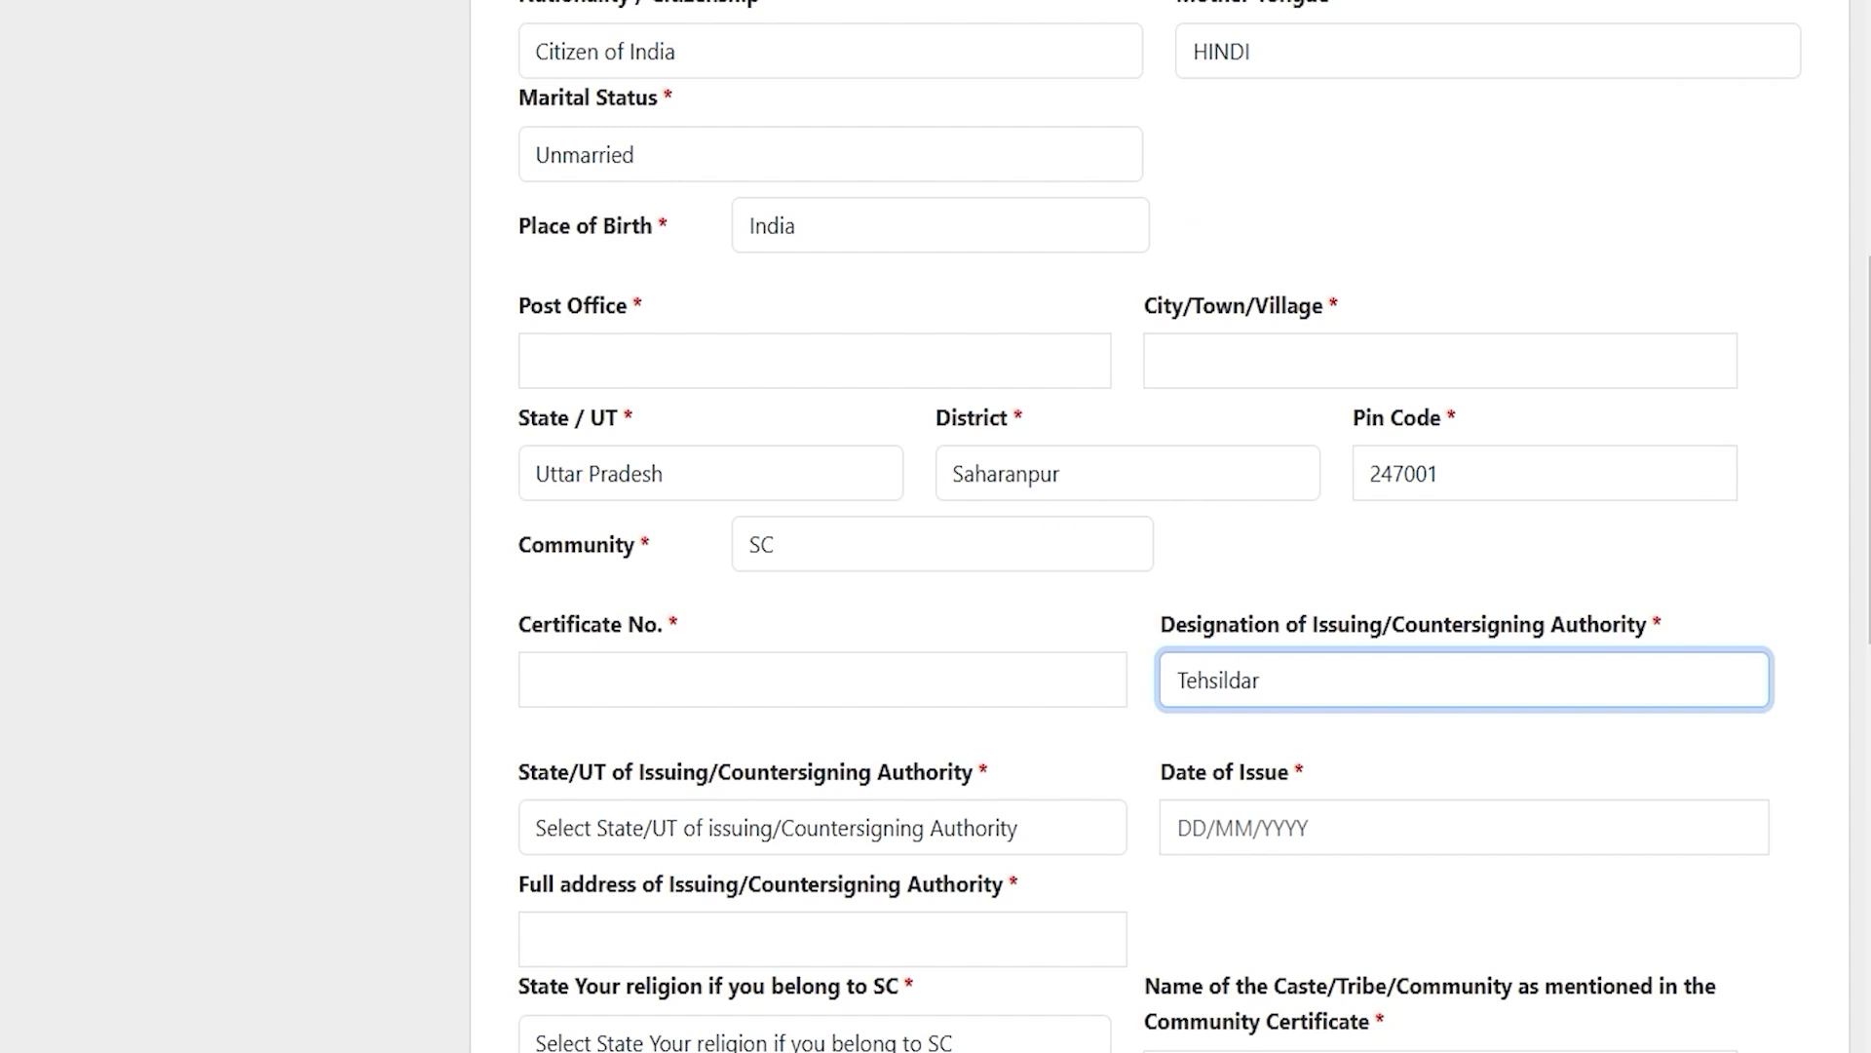
pyautogui.scroll(-3, 1061, 540)
pyautogui.click(723, 535)
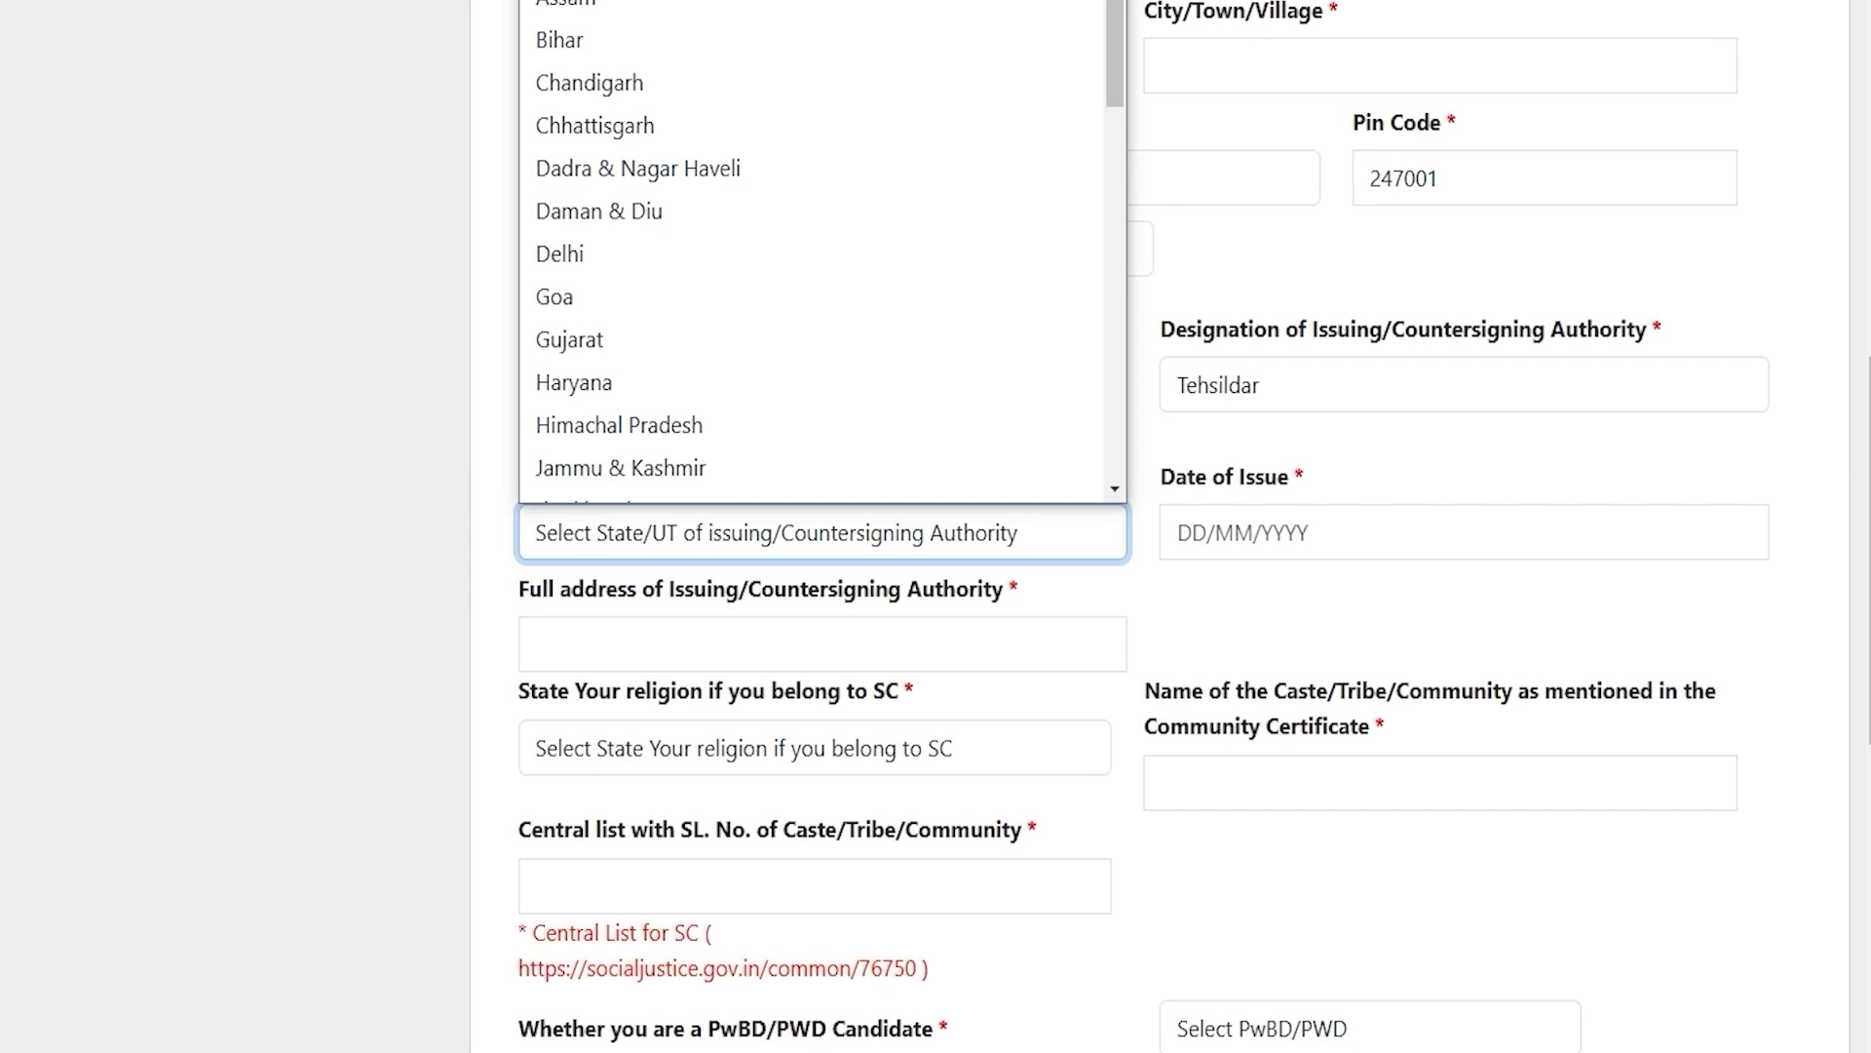
pyautogui.press('u')
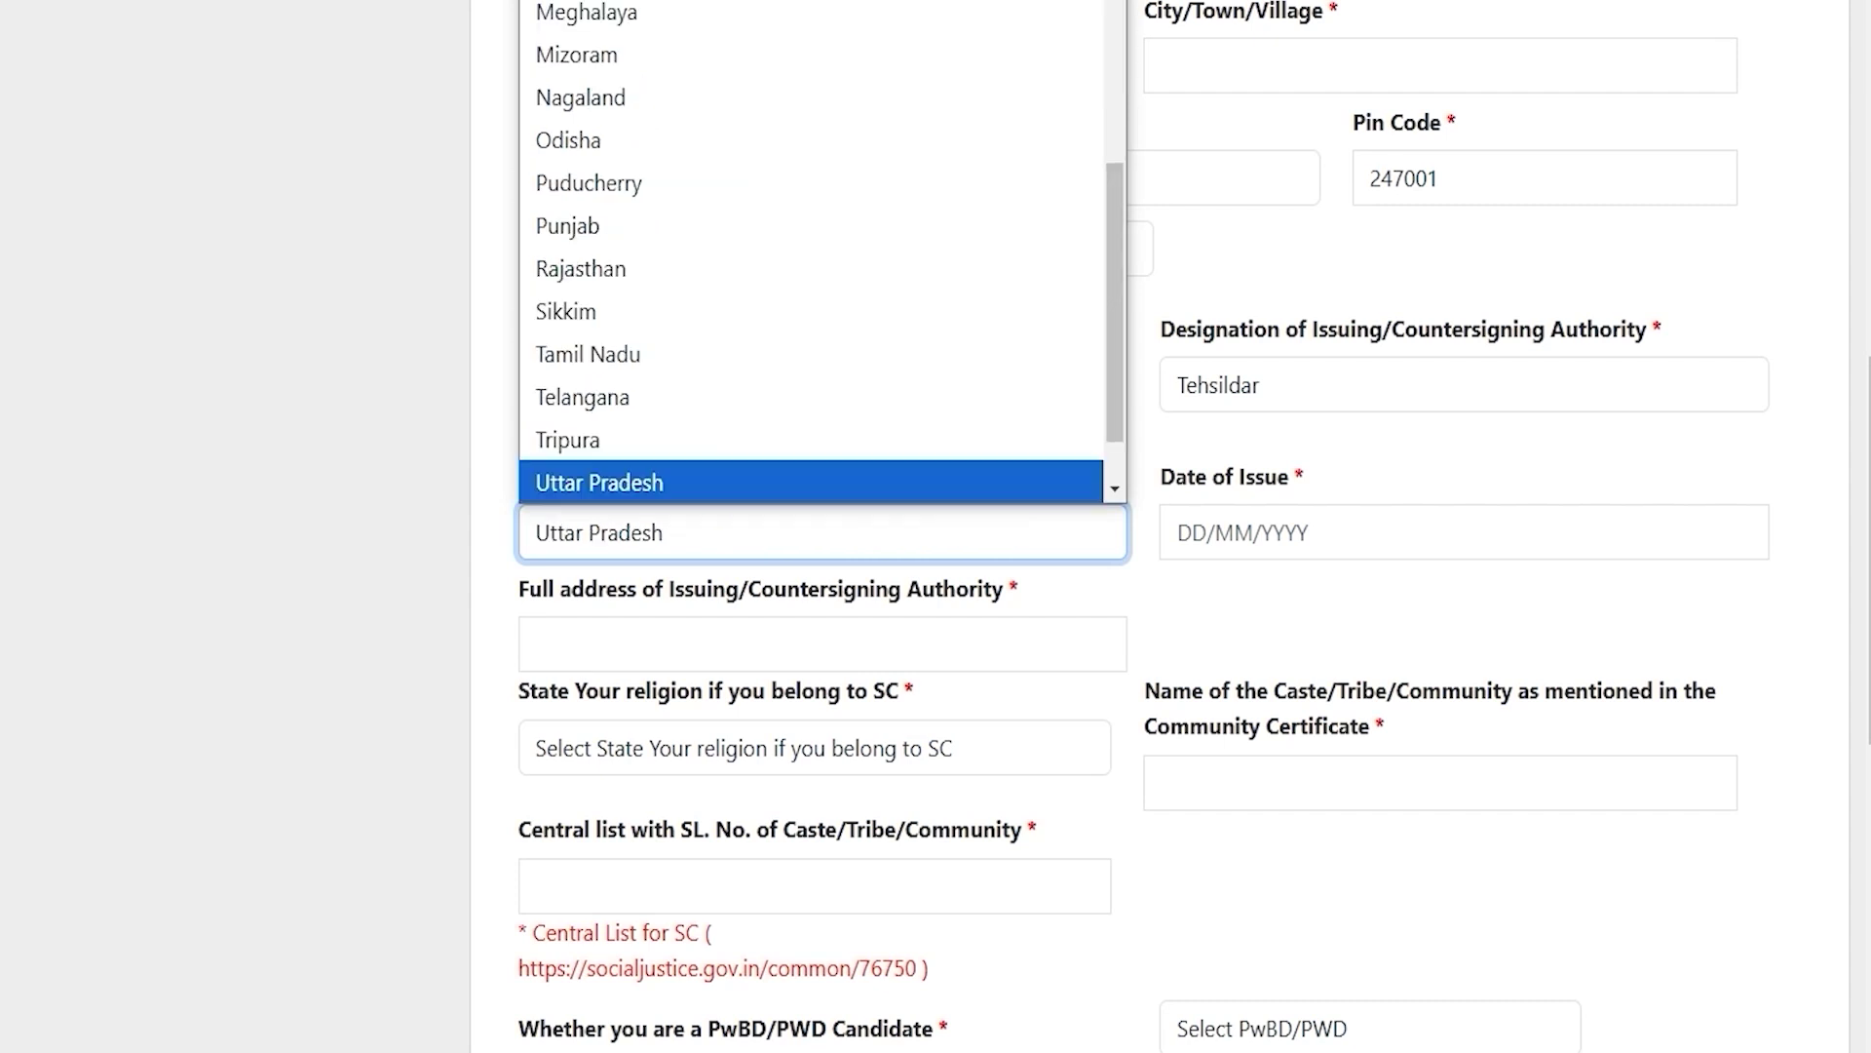
pyautogui.press('Return')
pyautogui.click(1237, 535)
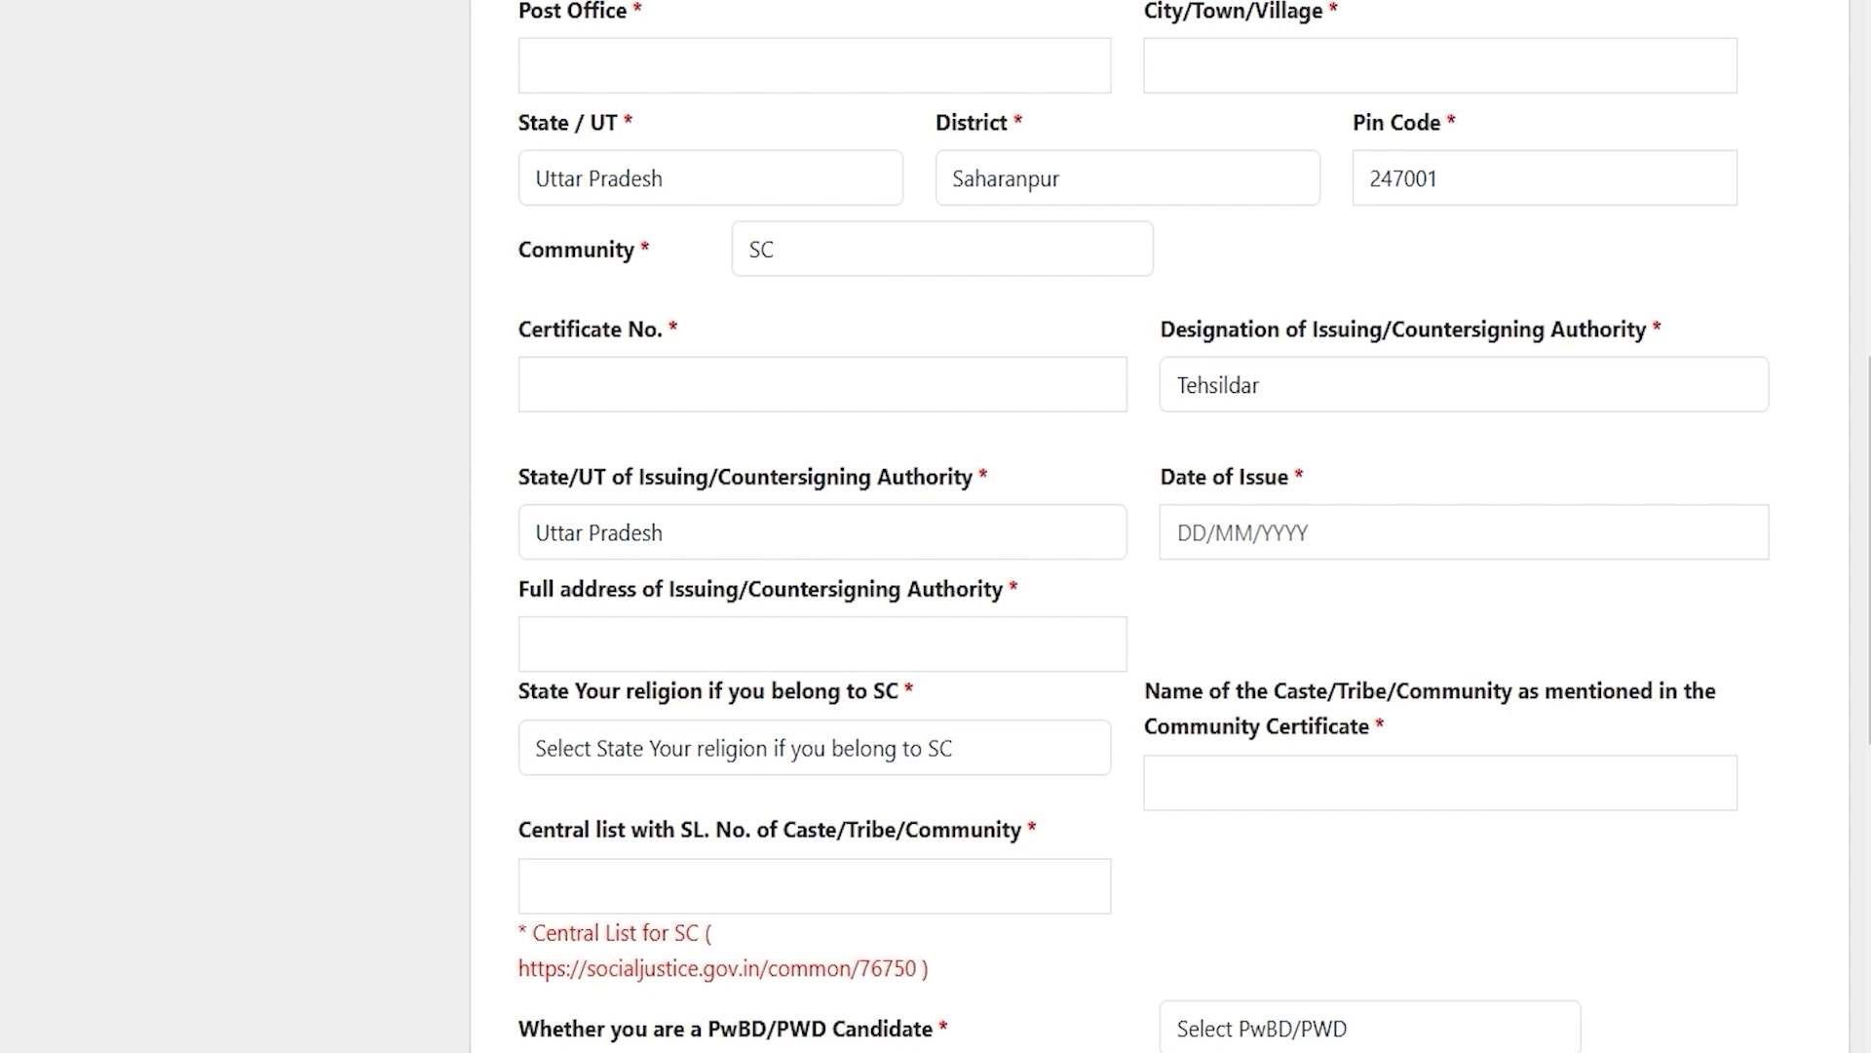
pyautogui.click(711, 632)
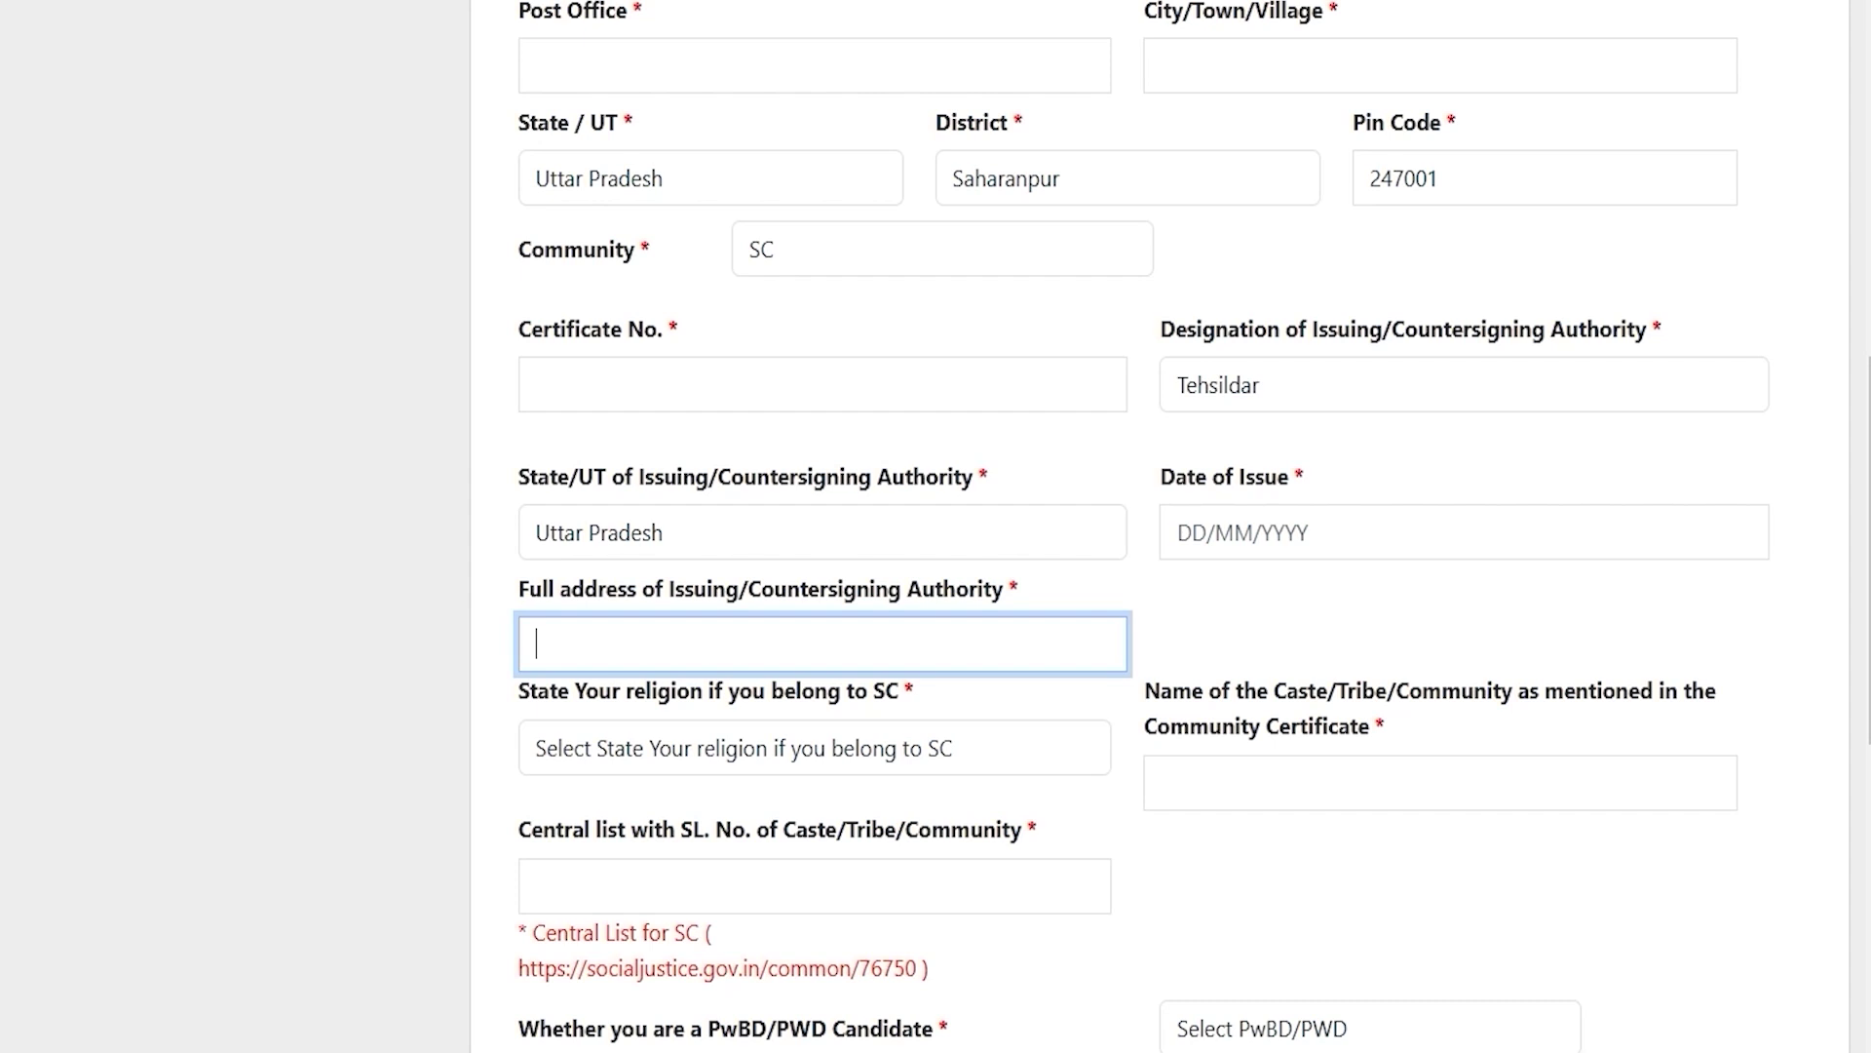
pyautogui.click(894, 640)
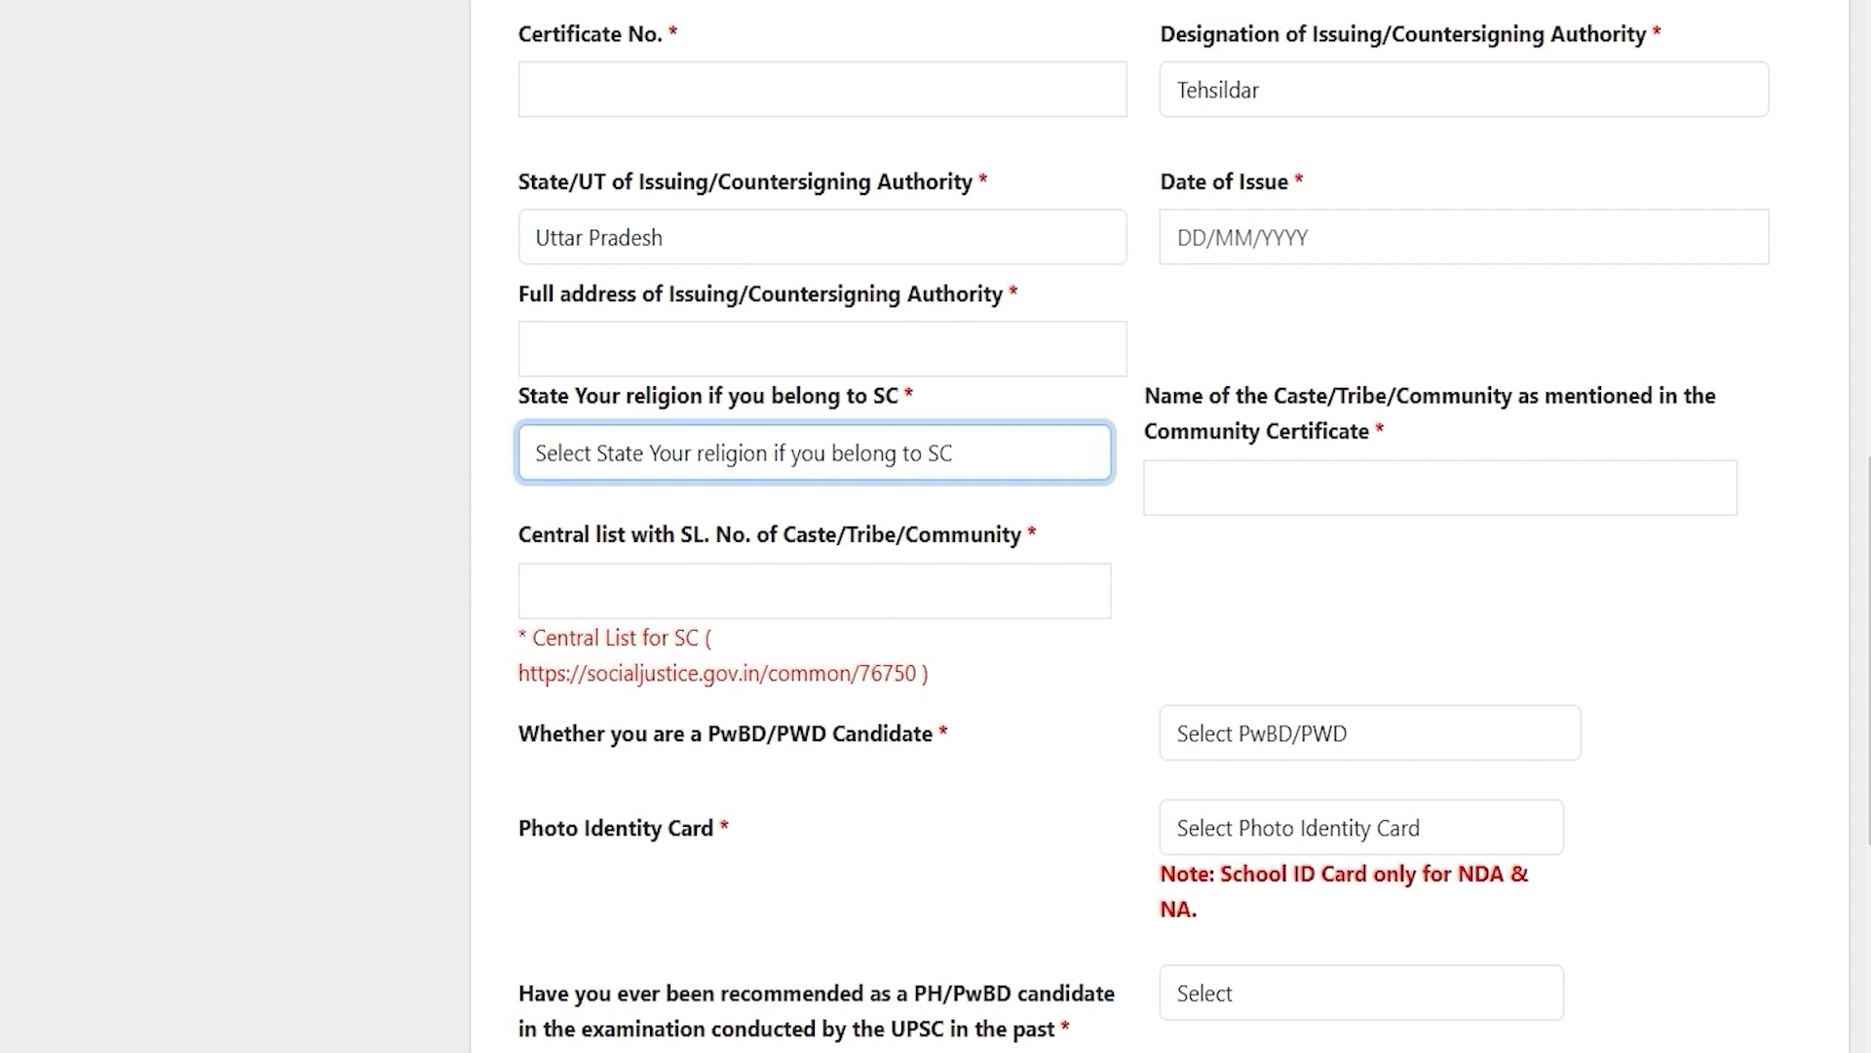
# Step: Set religion to Hindu and move through the caste name and Central list serial number fields
pyautogui.click(709, 458)
pyautogui.click(655, 551)
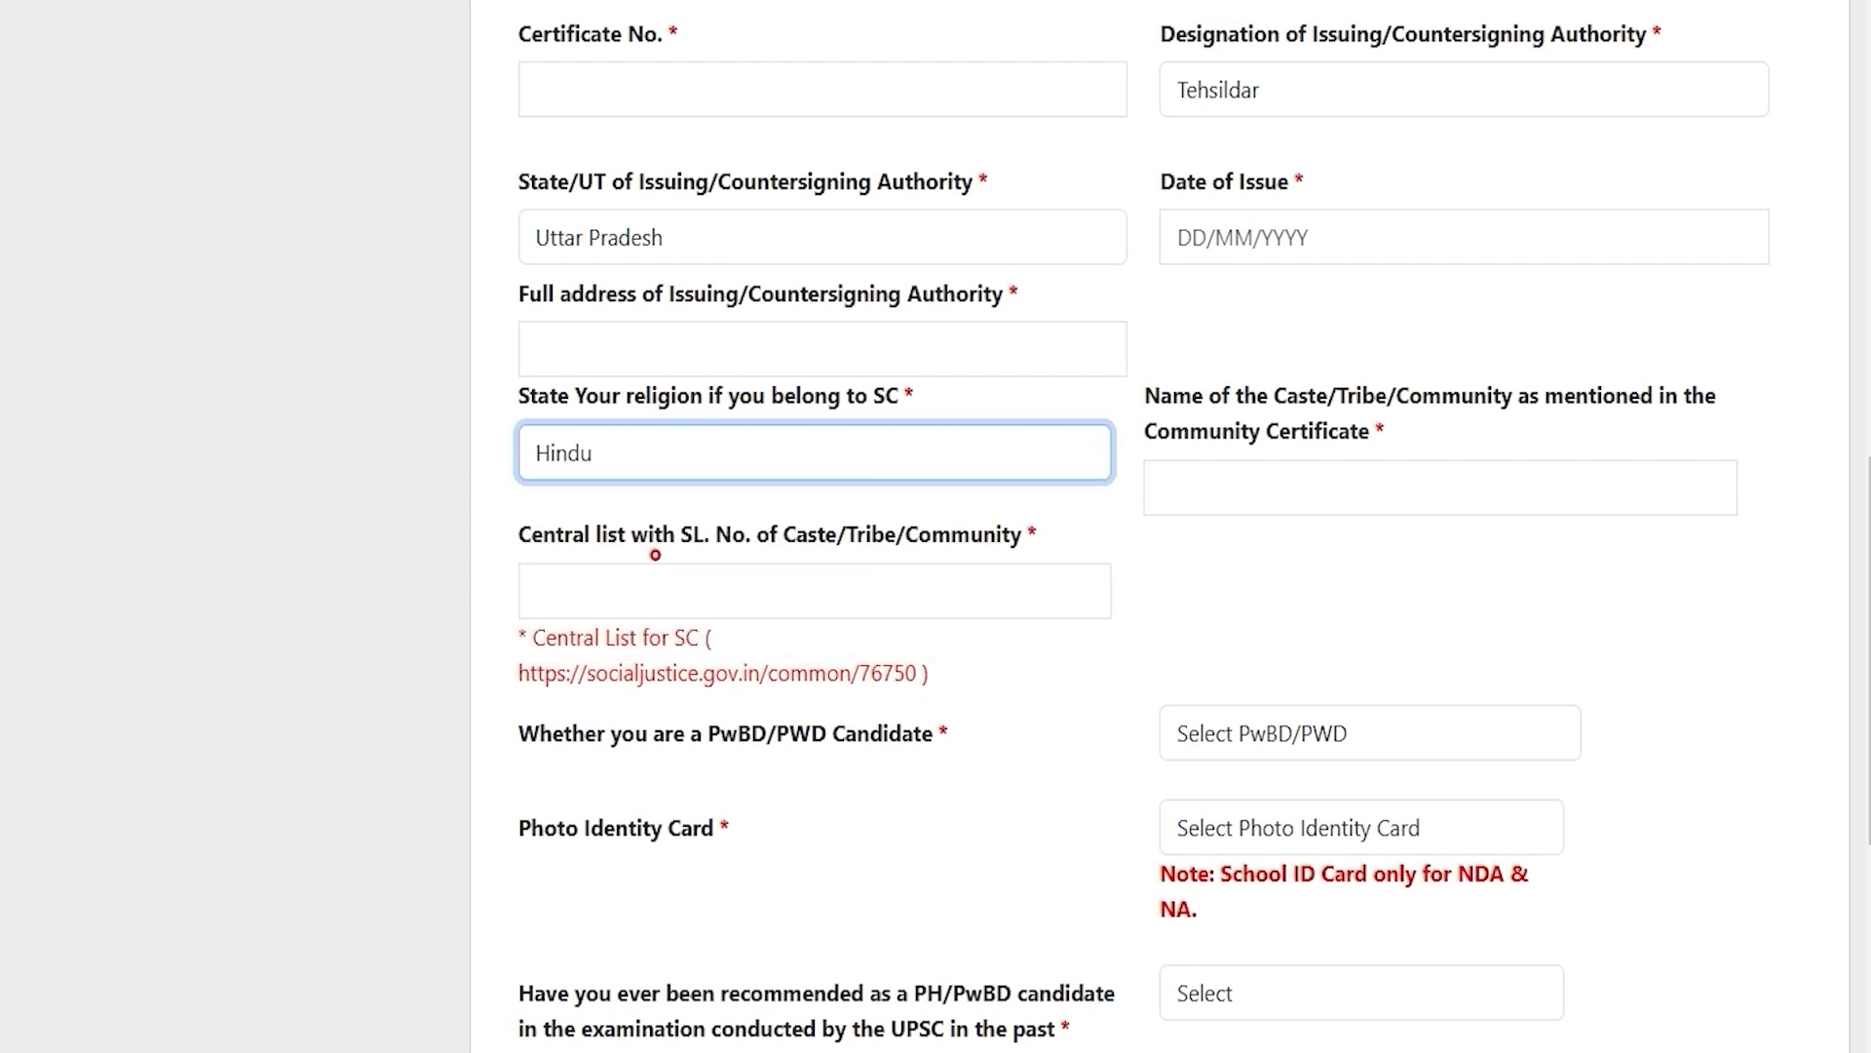
pyautogui.click(1391, 494)
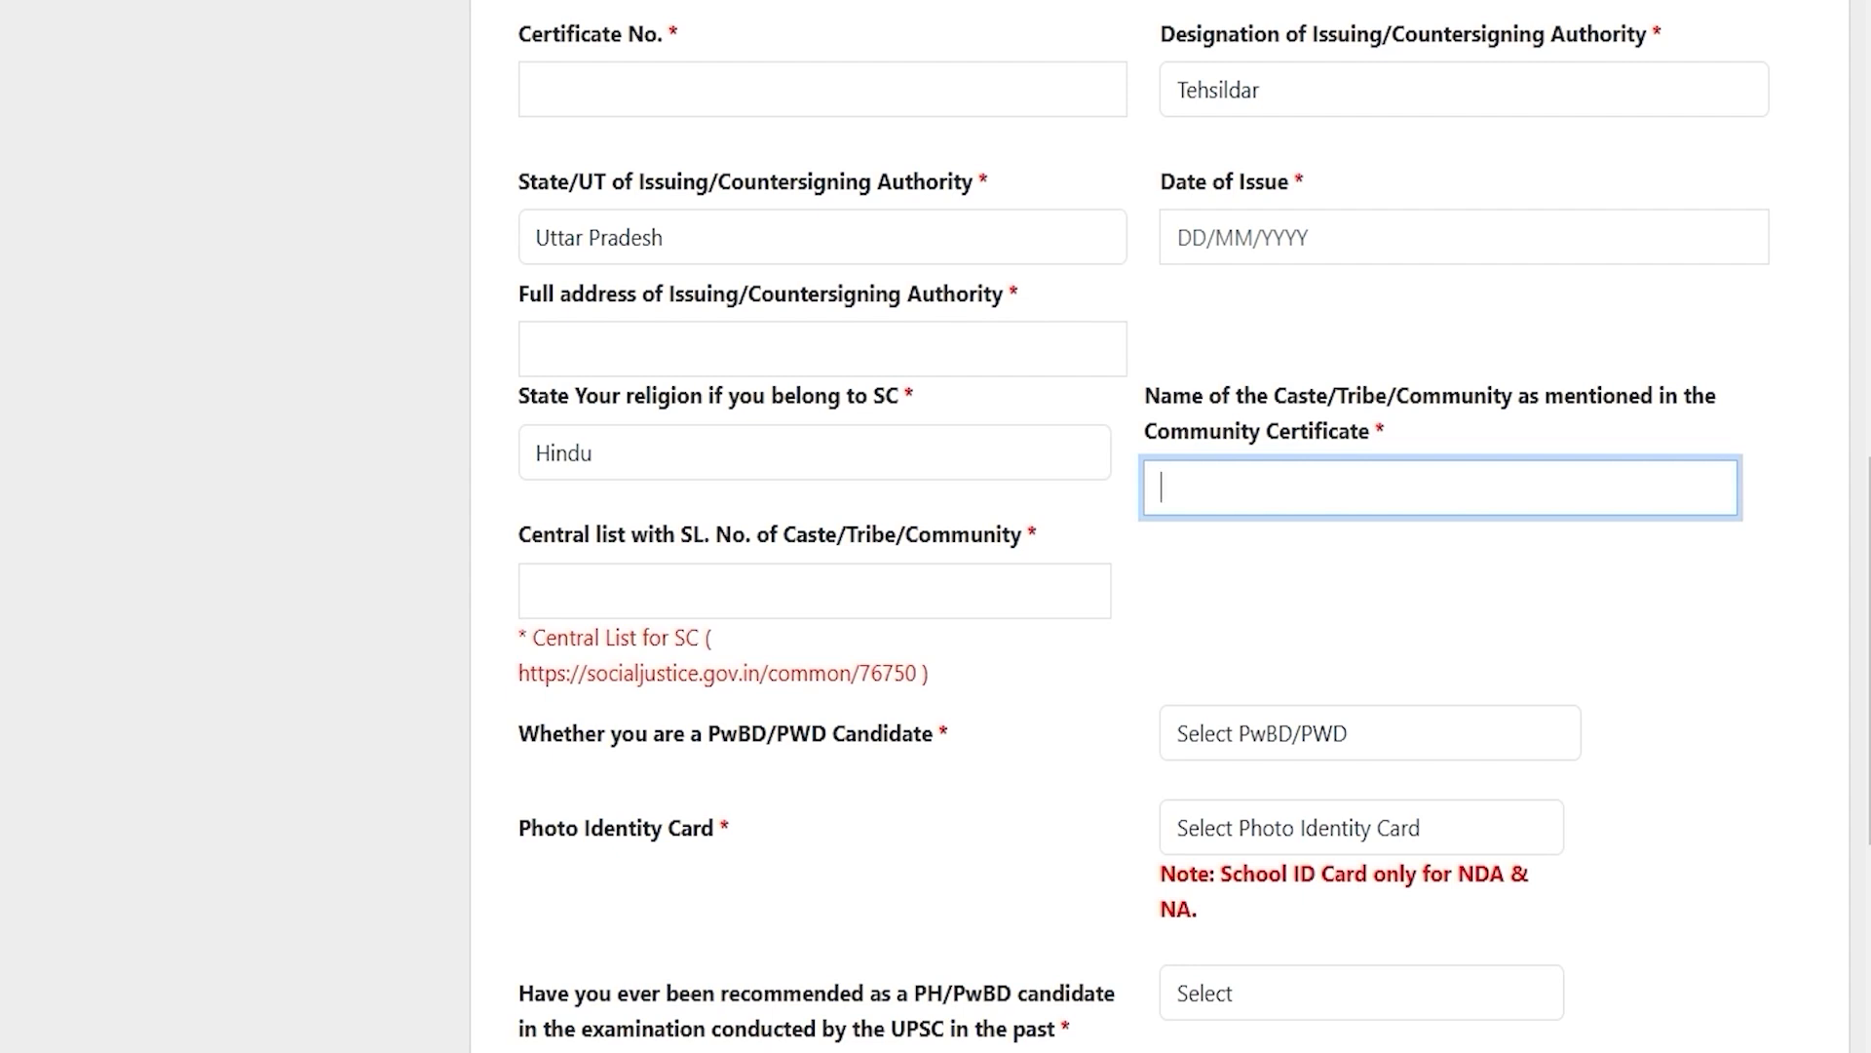
pyautogui.moveTo(526, 534); pyautogui.dragTo(660, 534)
pyautogui.click(691, 595)
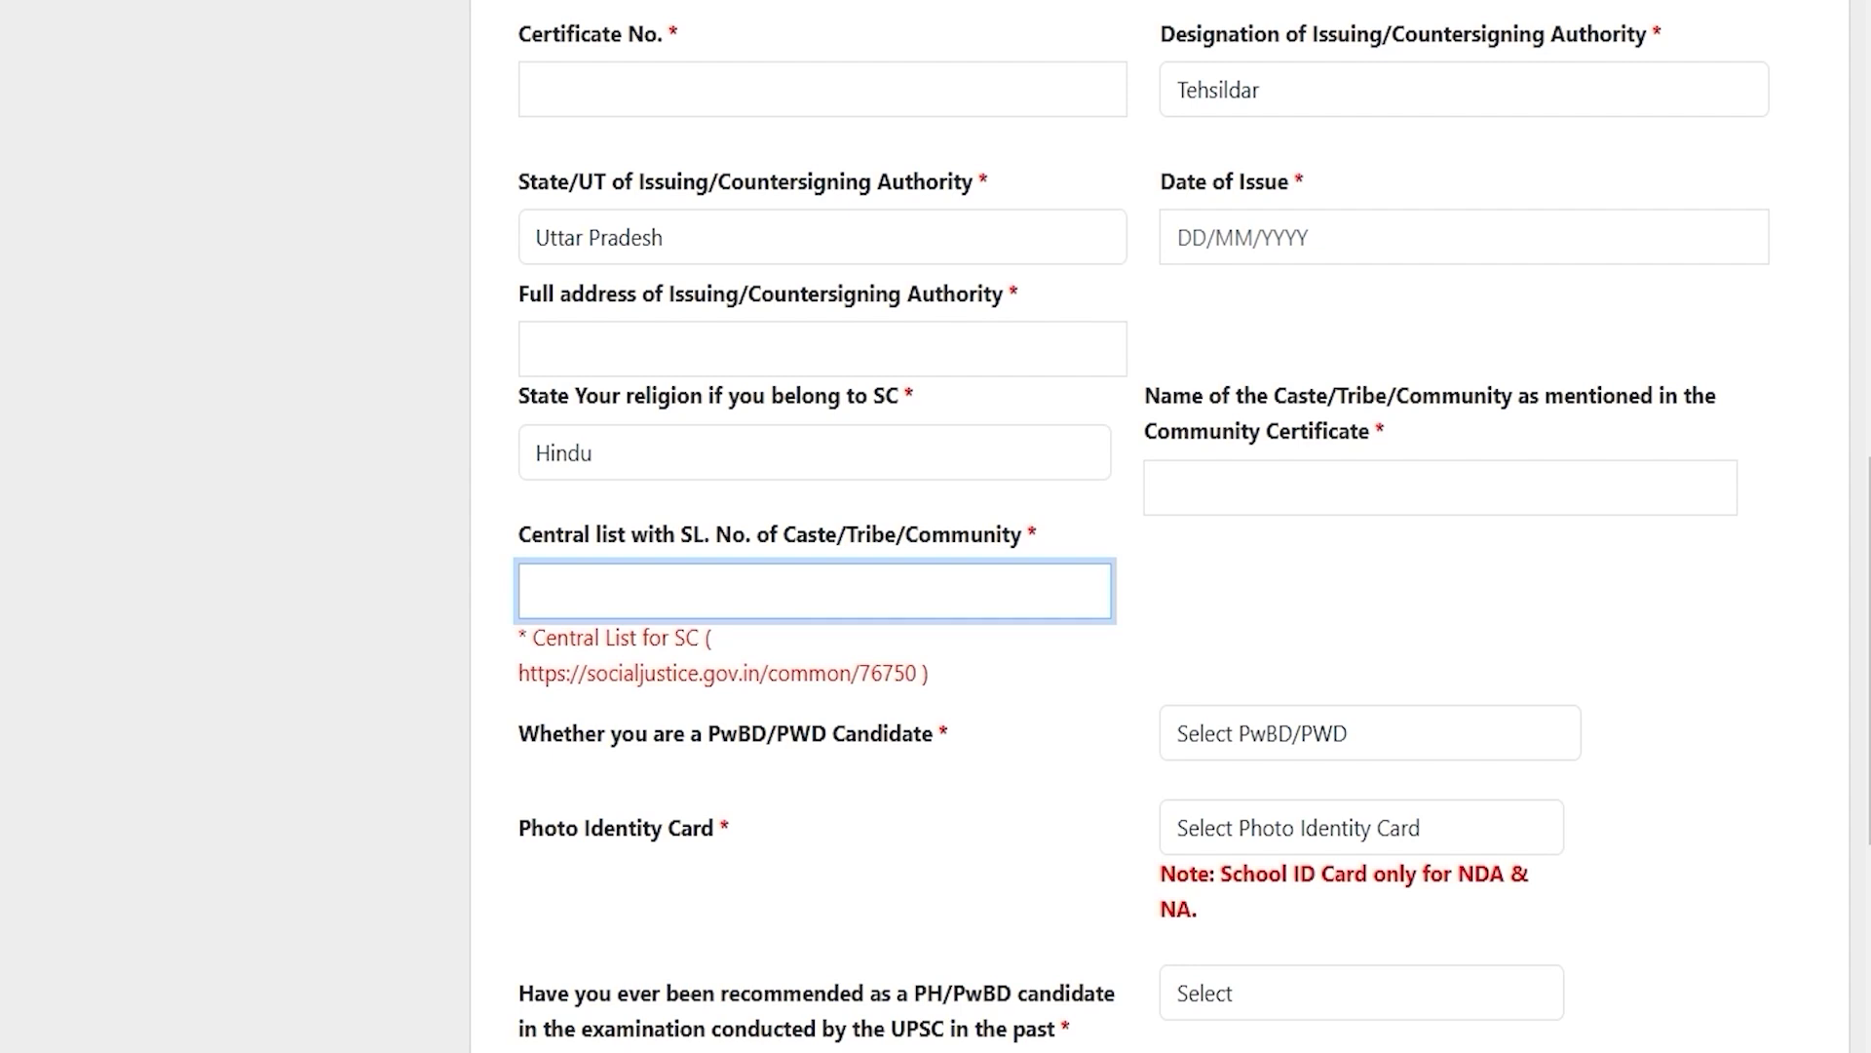
# Step: Answer No to both the PwBD/PWD question and the 40%-or-above disability question
pyautogui.scroll(-3, 1160, 526)
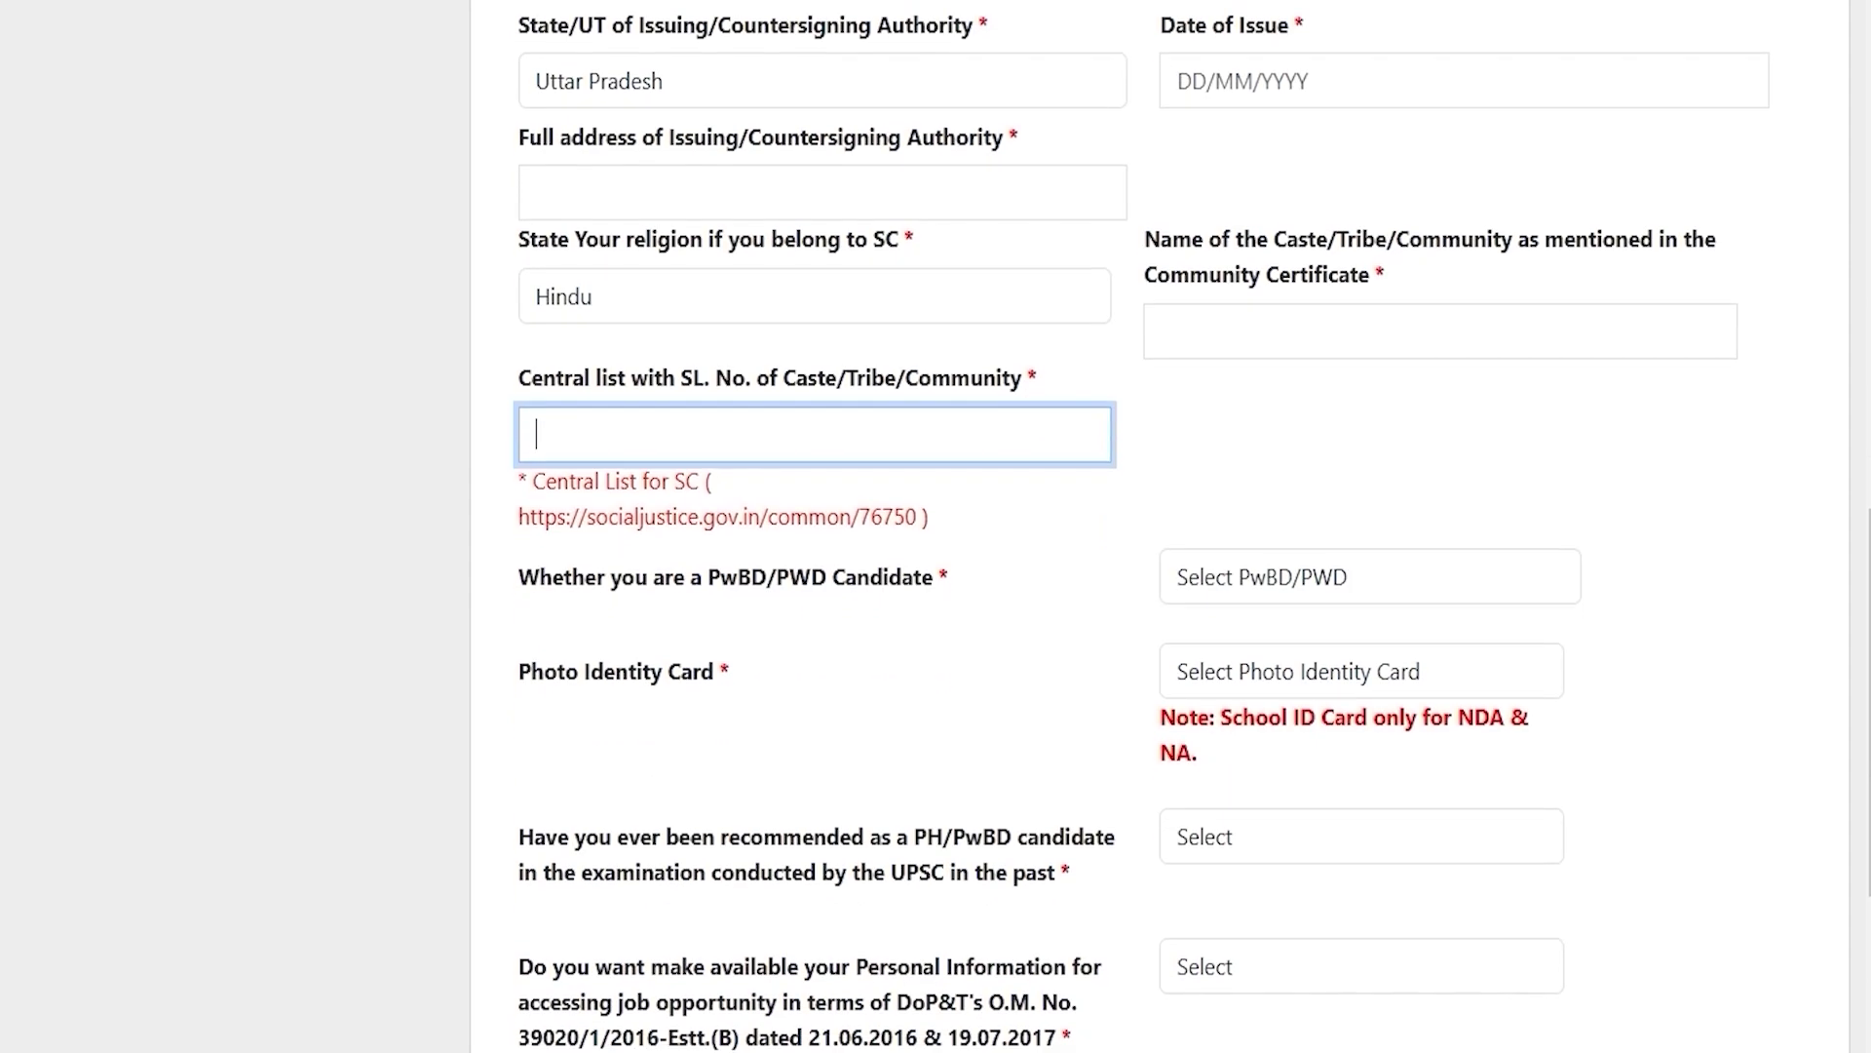
pyautogui.moveTo(572, 438); pyautogui.dragTo(826, 438)
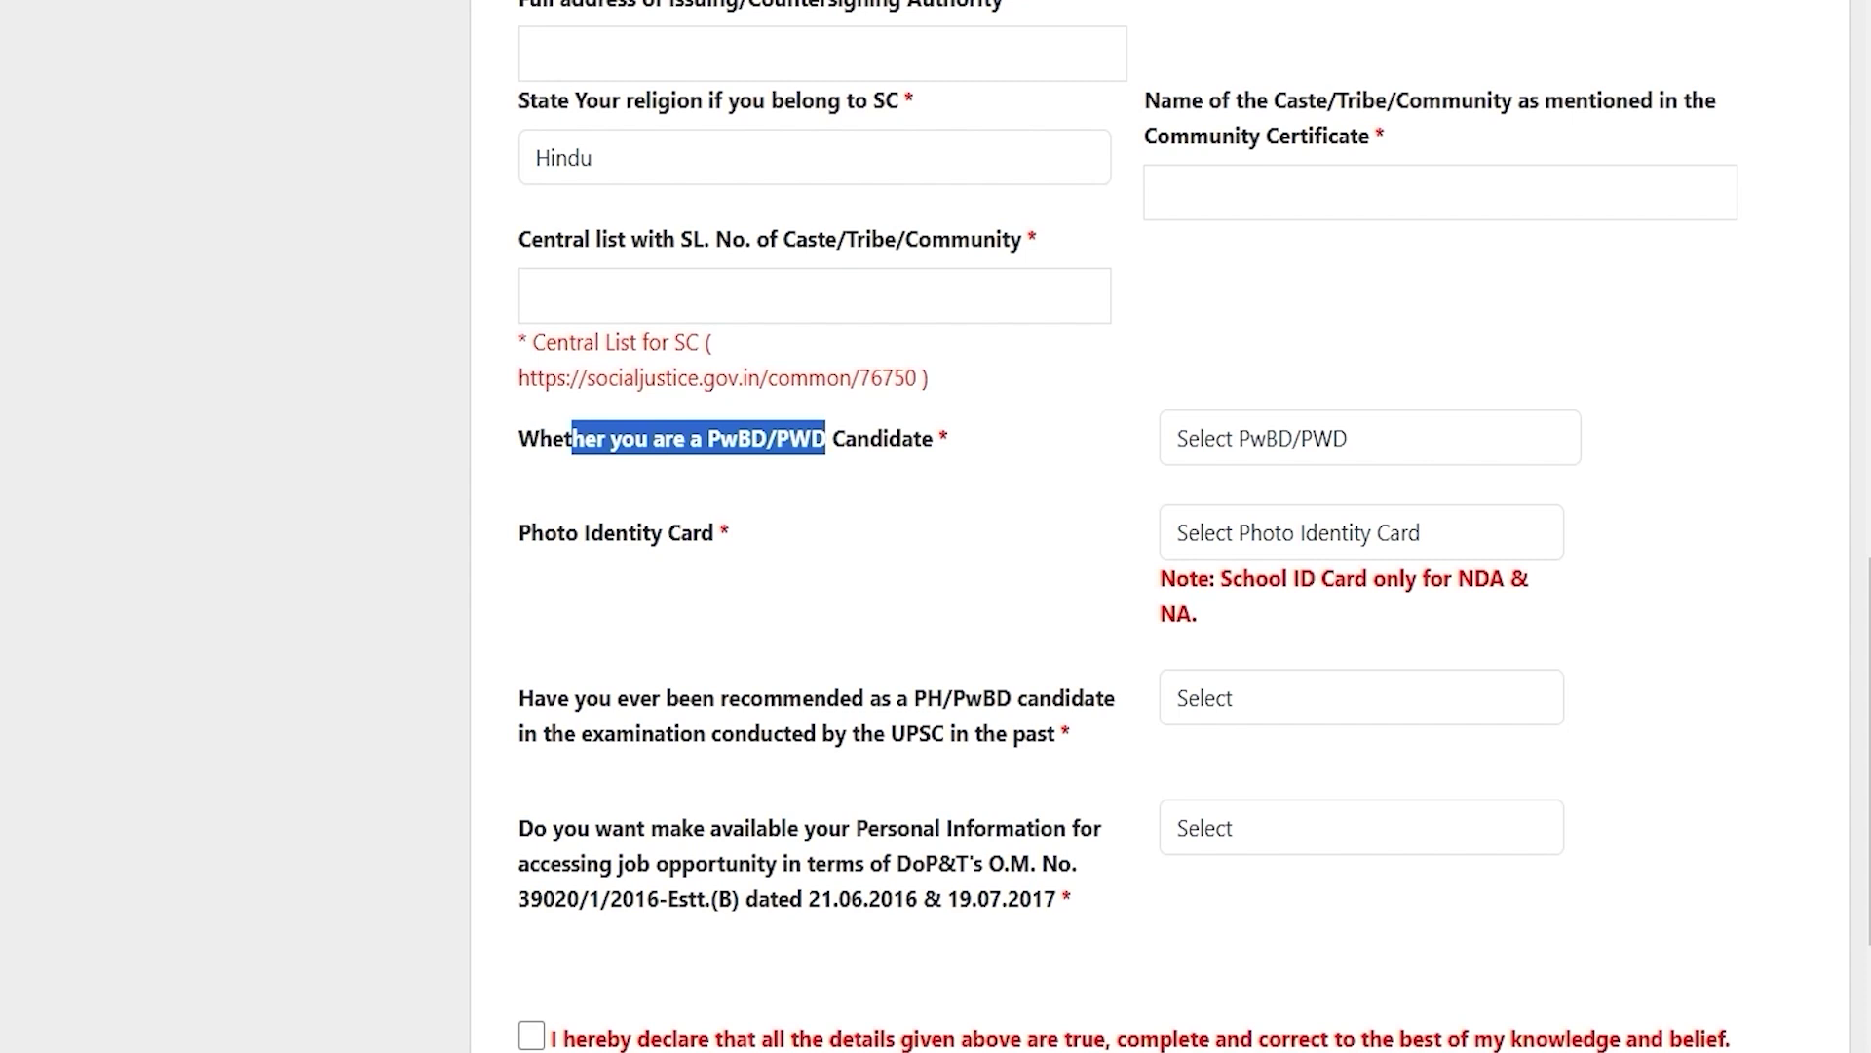
pyautogui.click(1260, 438)
pyautogui.click(1220, 585)
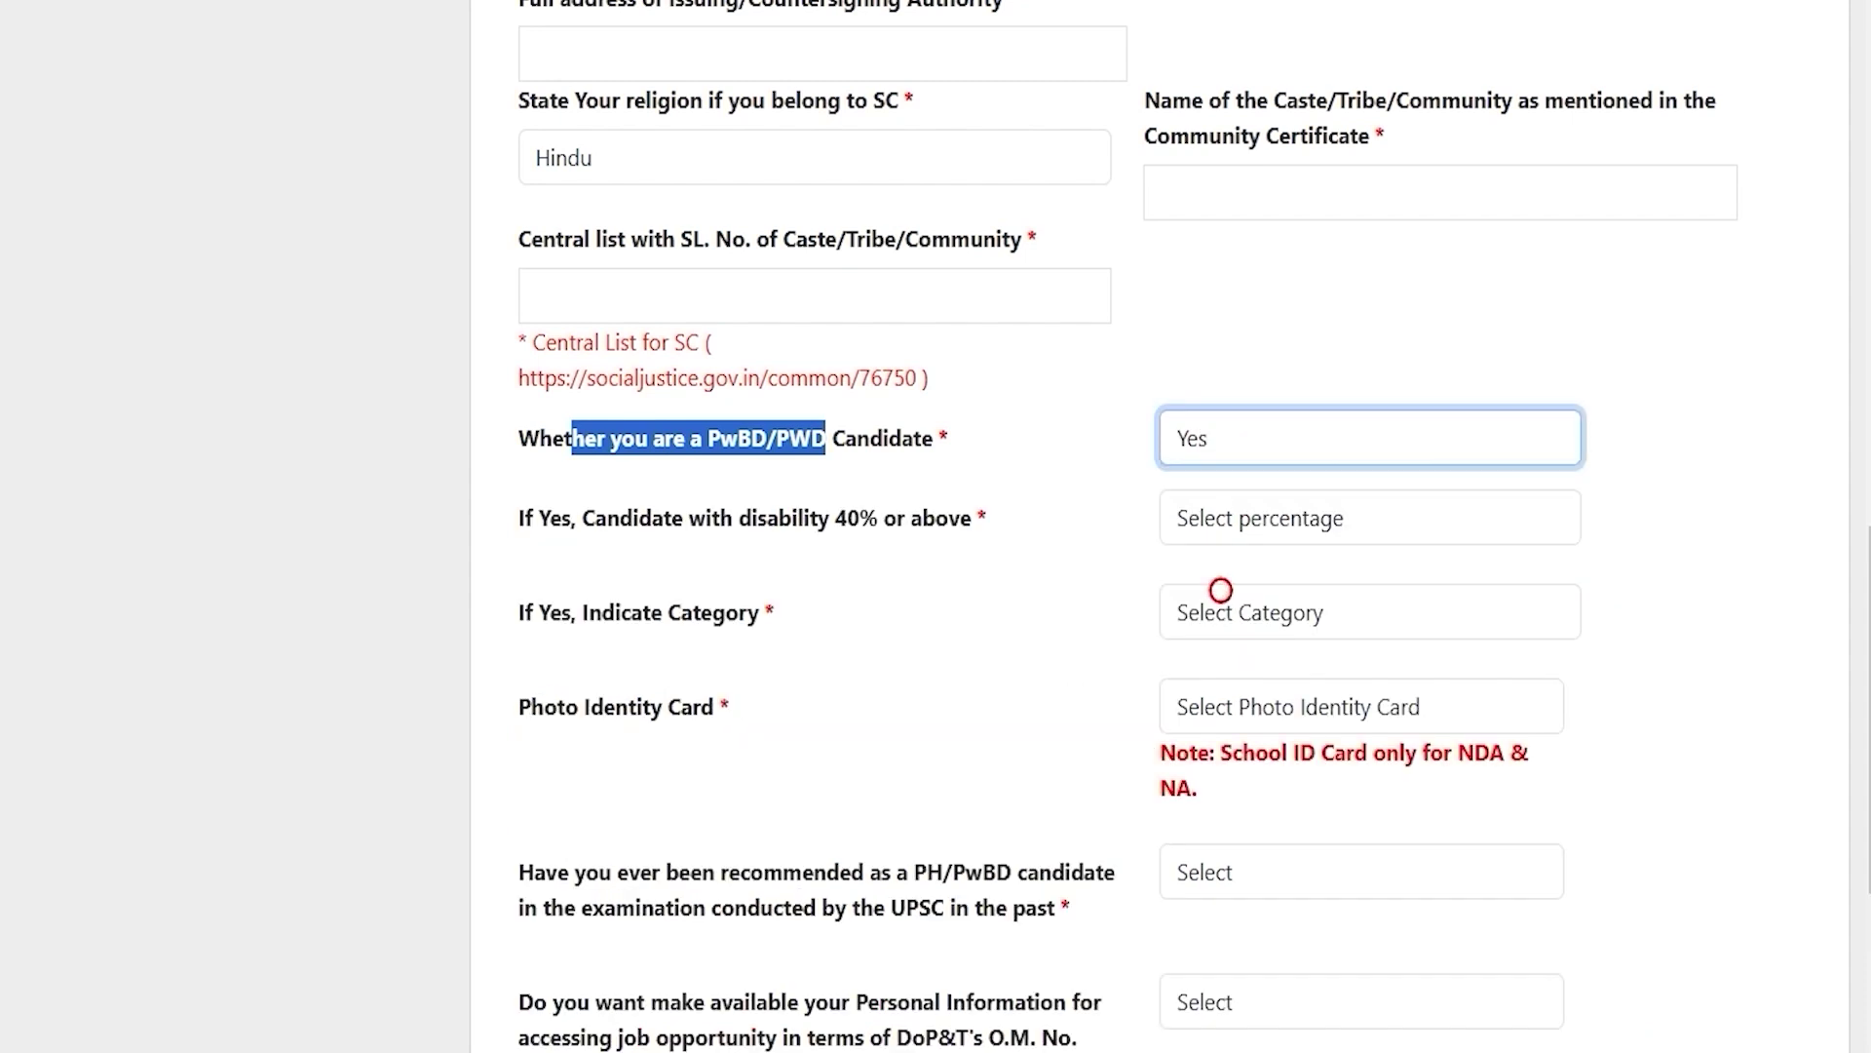
pyautogui.click(1241, 514)
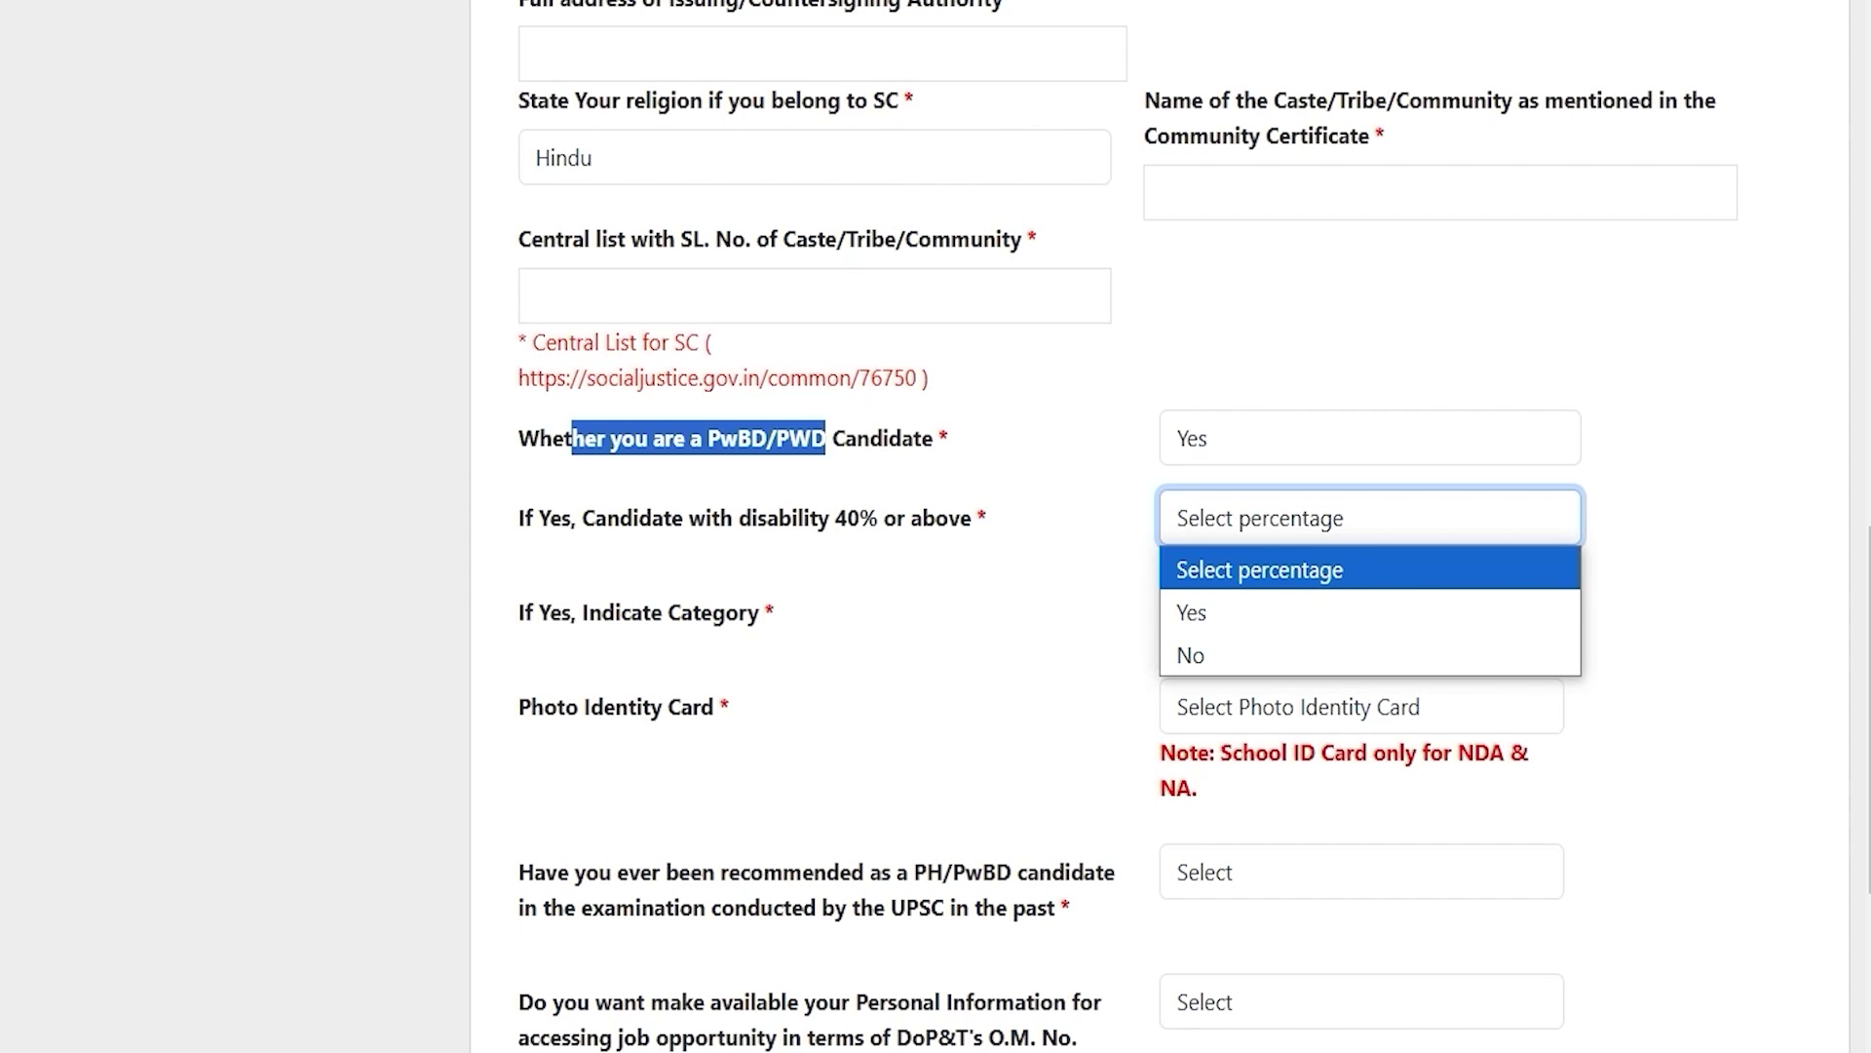
pyautogui.click(1200, 606)
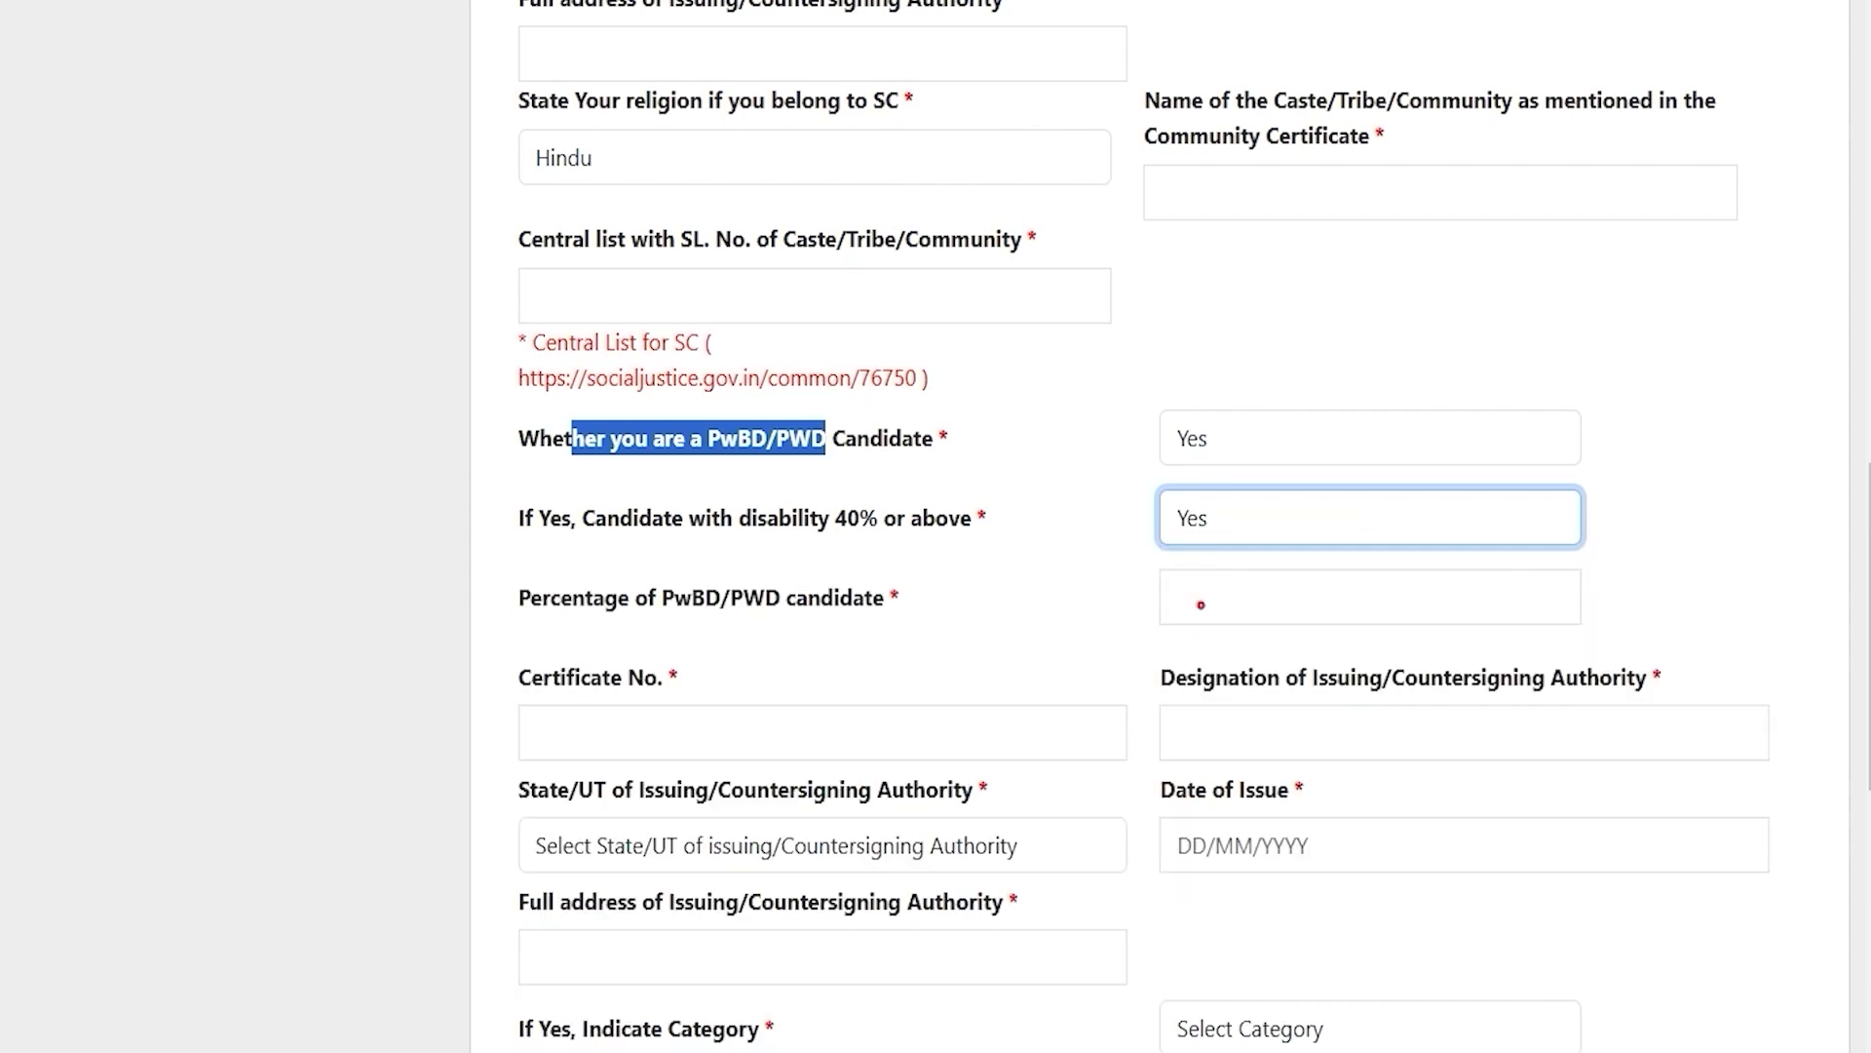
pyautogui.click(1207, 519)
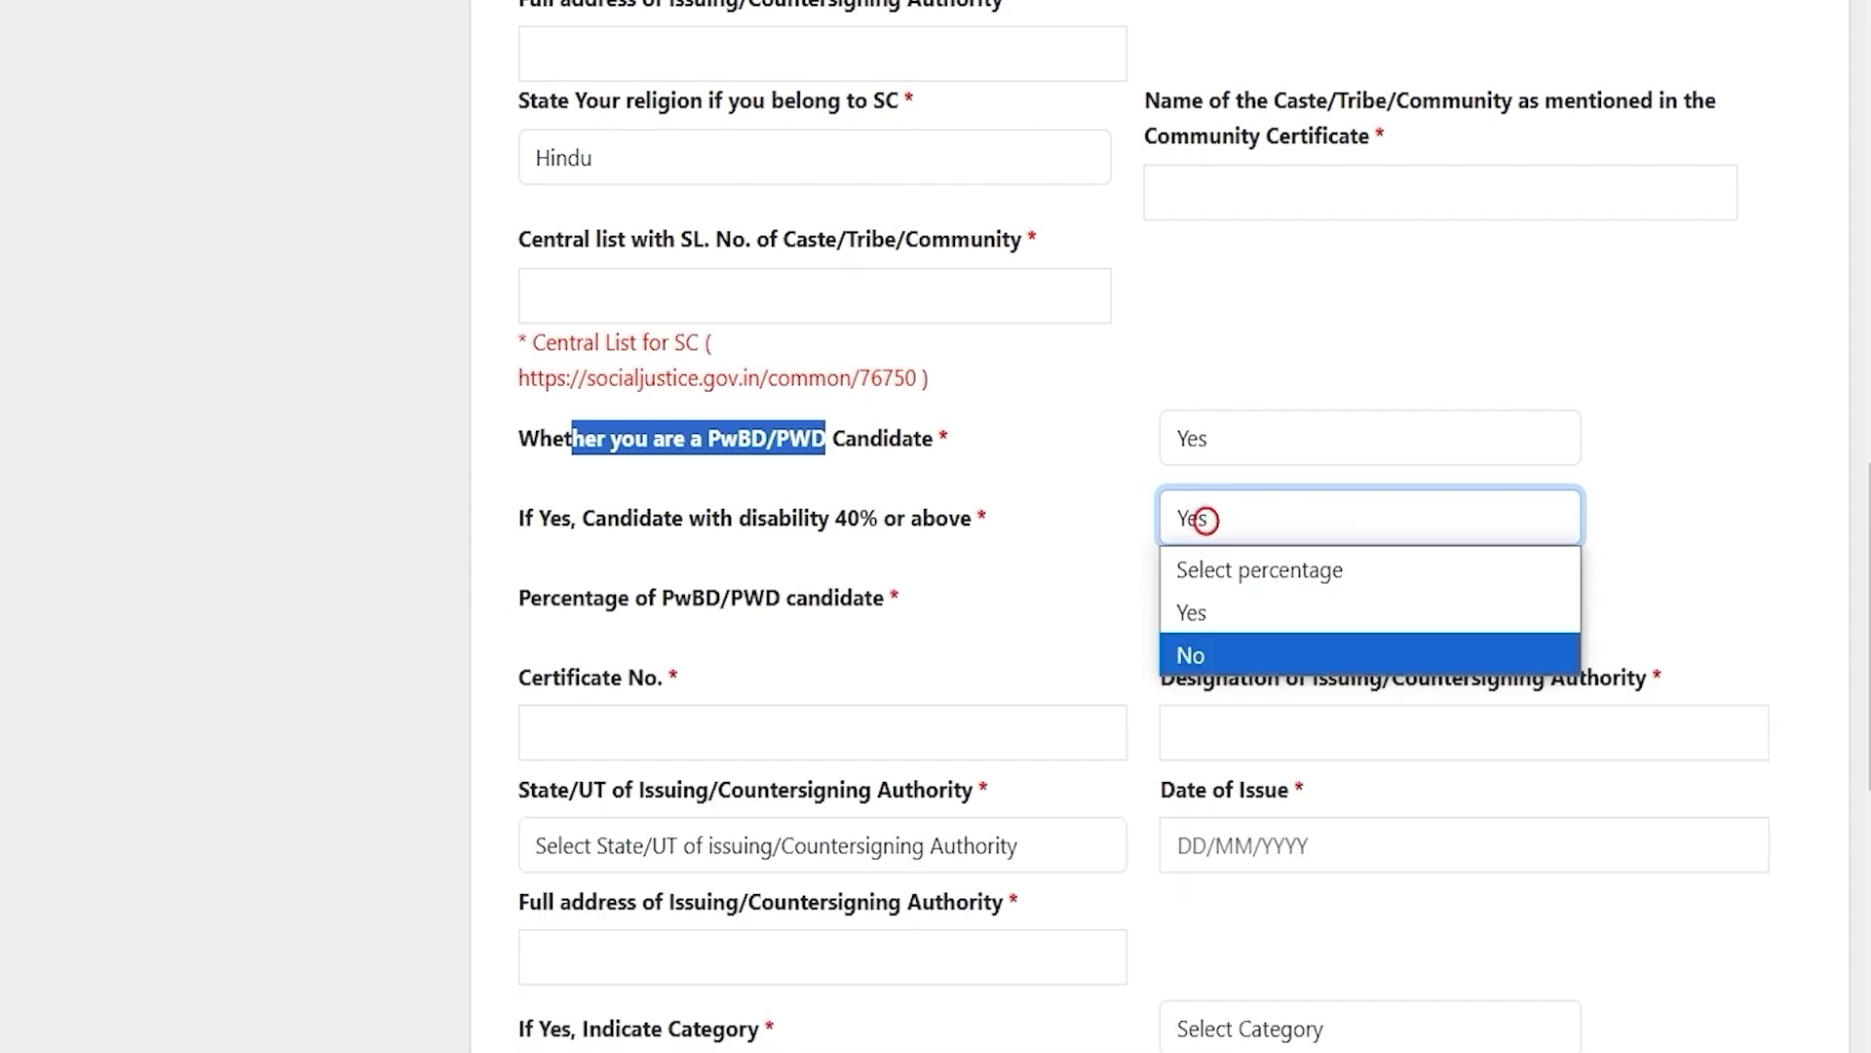
pyautogui.click(1207, 651)
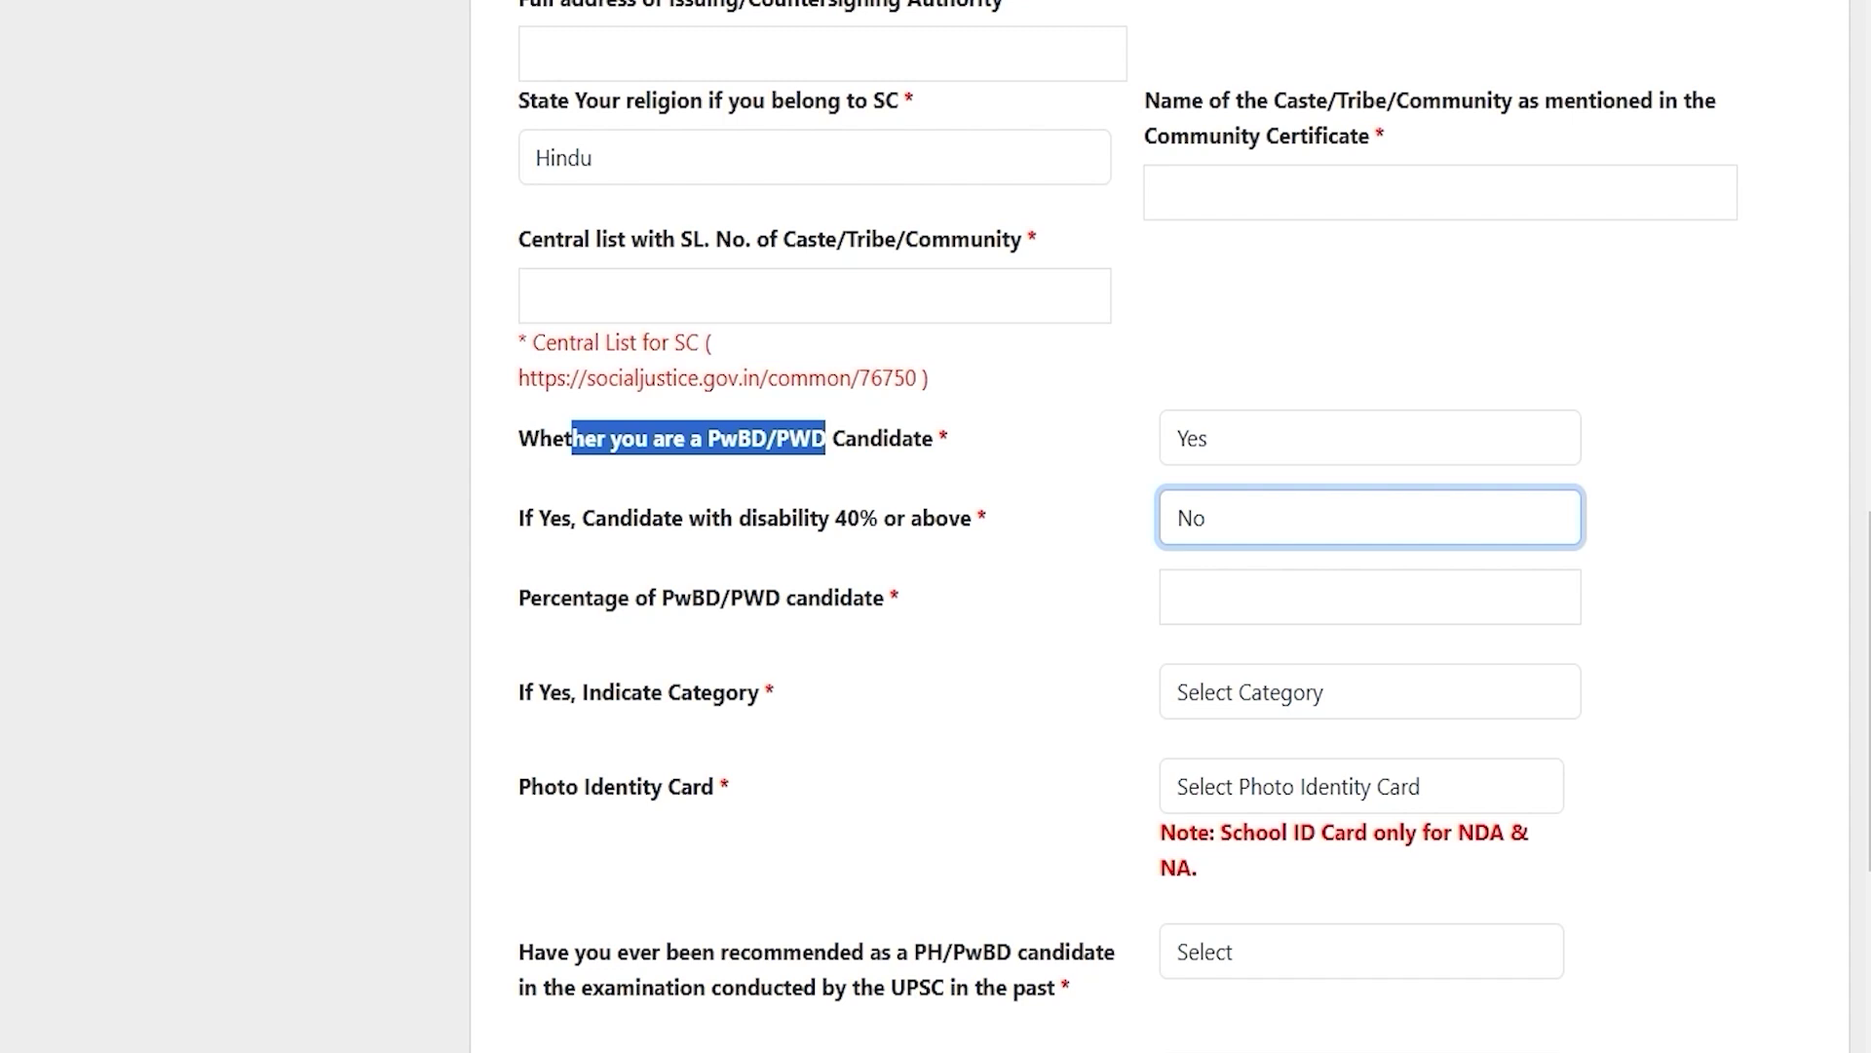
pyautogui.click(1211, 436)
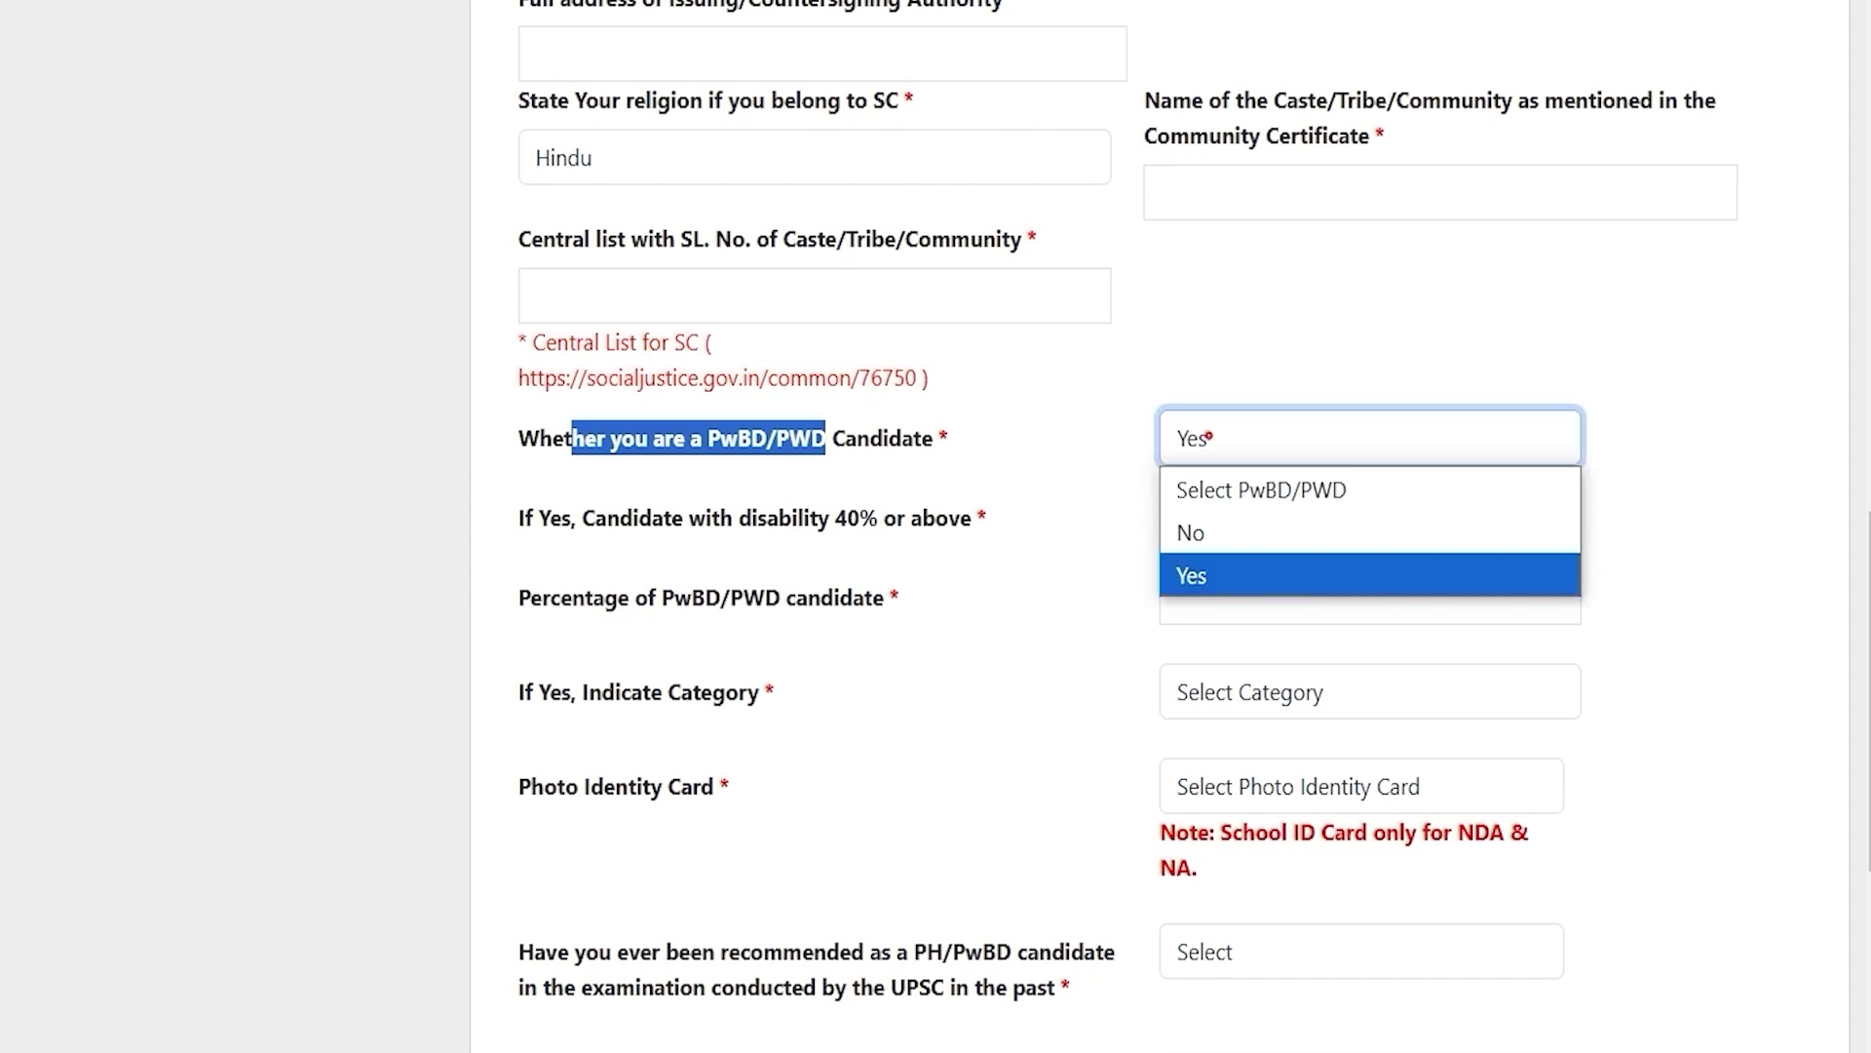
pyautogui.click(1210, 528)
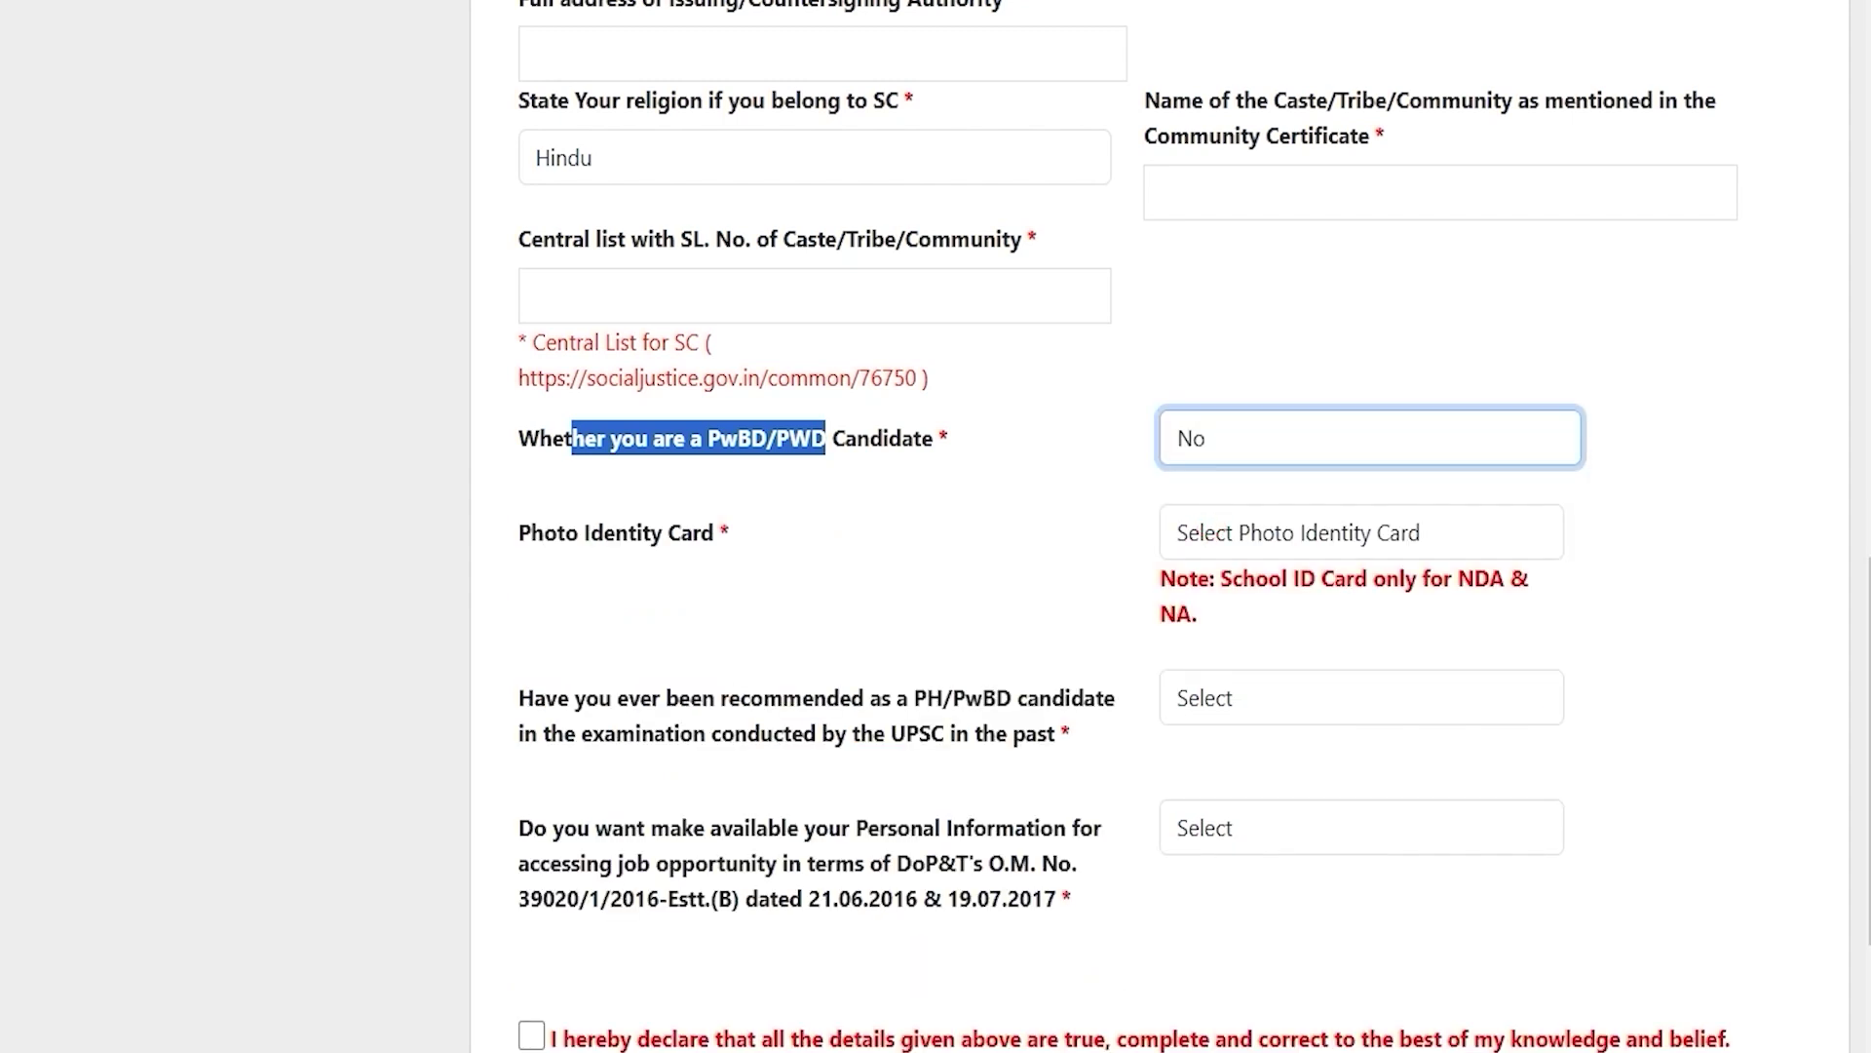
# Step: Select Voter ID as the photo identity card and go to its number field
pyautogui.moveTo(532, 532); pyautogui.dragTo(692, 533)
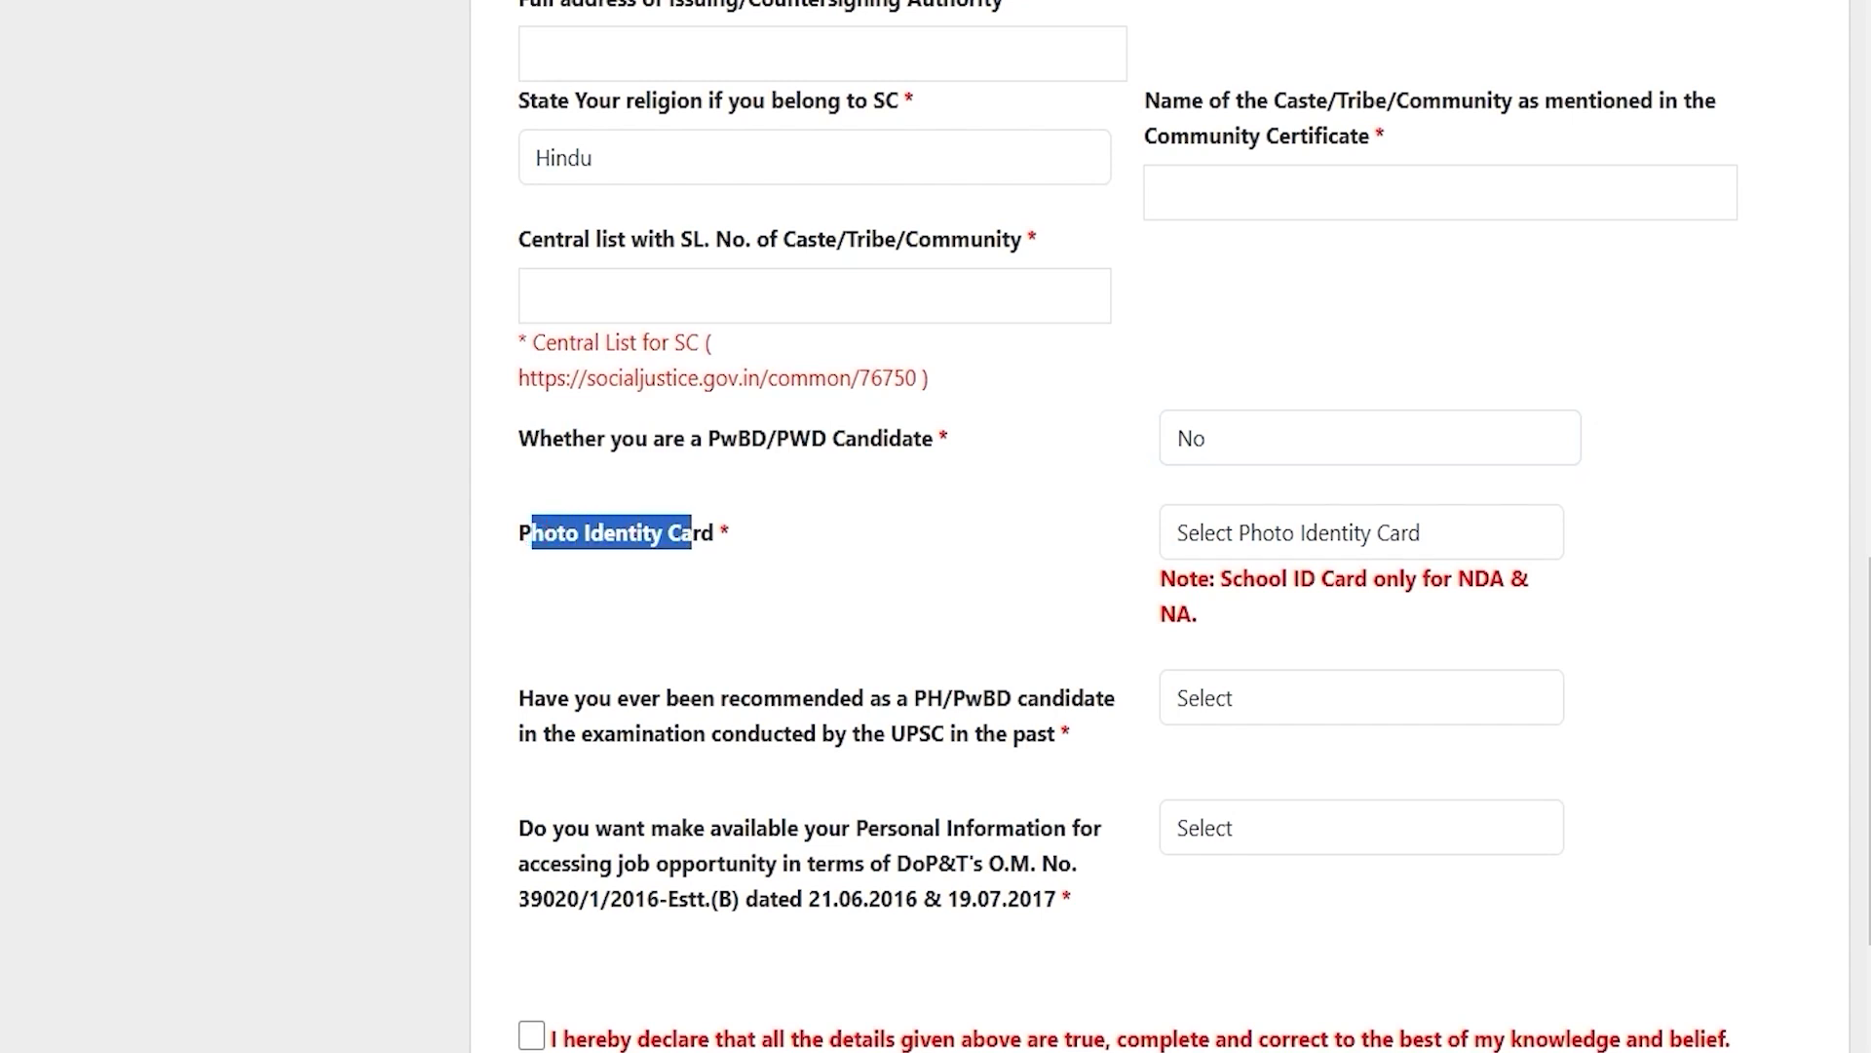
pyautogui.click(1278, 533)
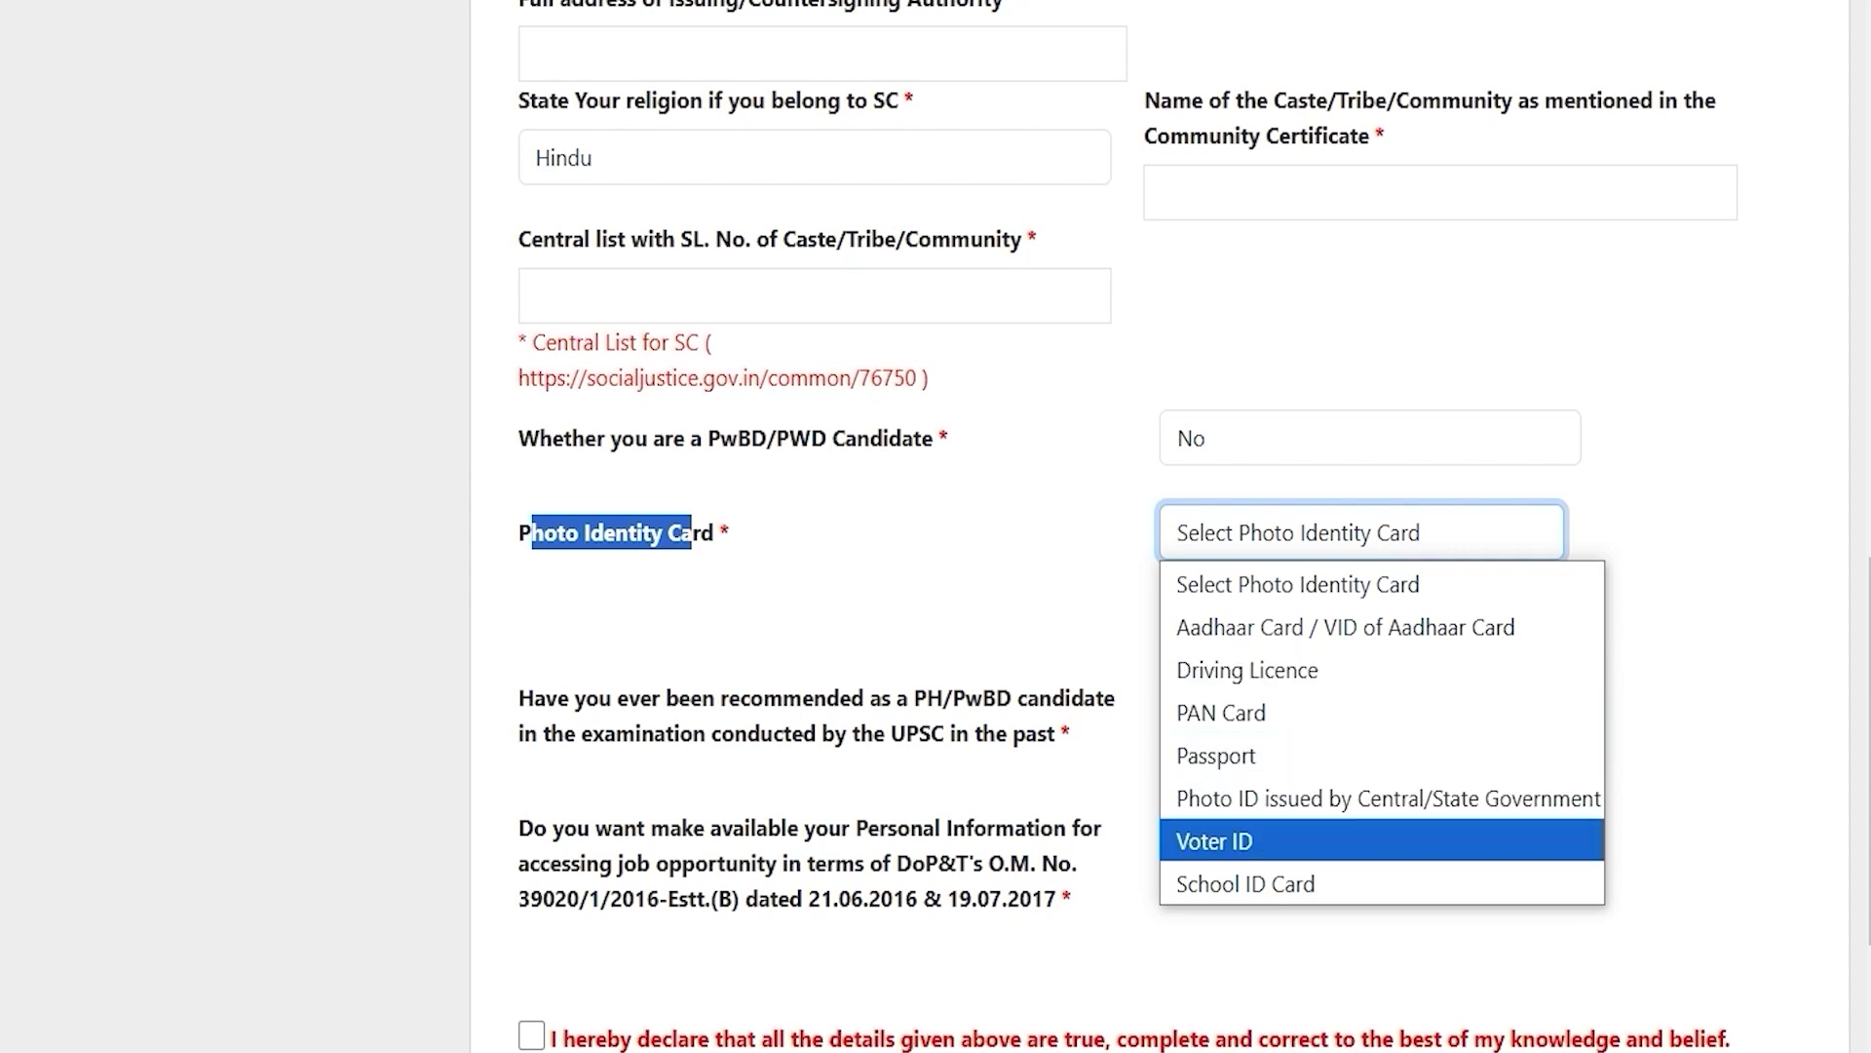
pyautogui.click(1218, 838)
pyautogui.click(1241, 682)
# Step: Enter the photo identity card number and review the remaining profile questions
pyautogui.scroll(-3, 1242, 681)
pyautogui.click(1259, 612)
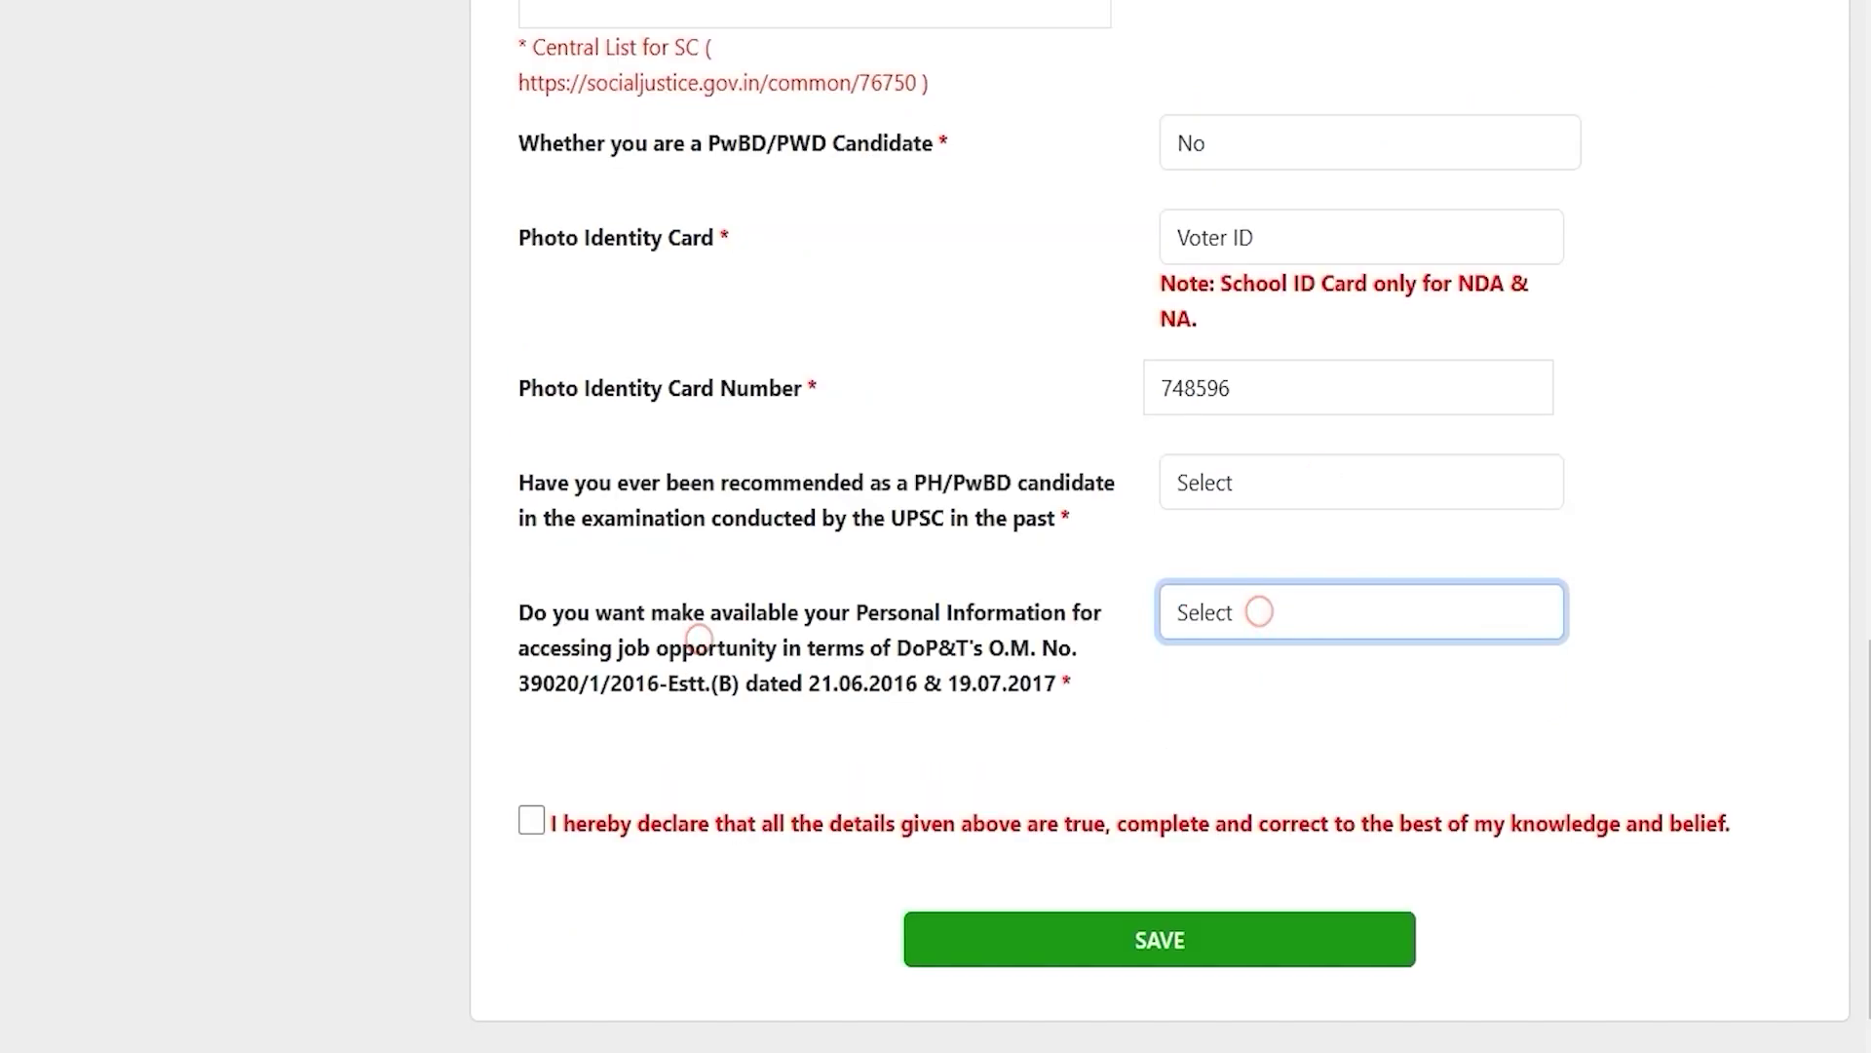
pyautogui.moveTo(640, 483); pyautogui.dragTo(1083, 483)
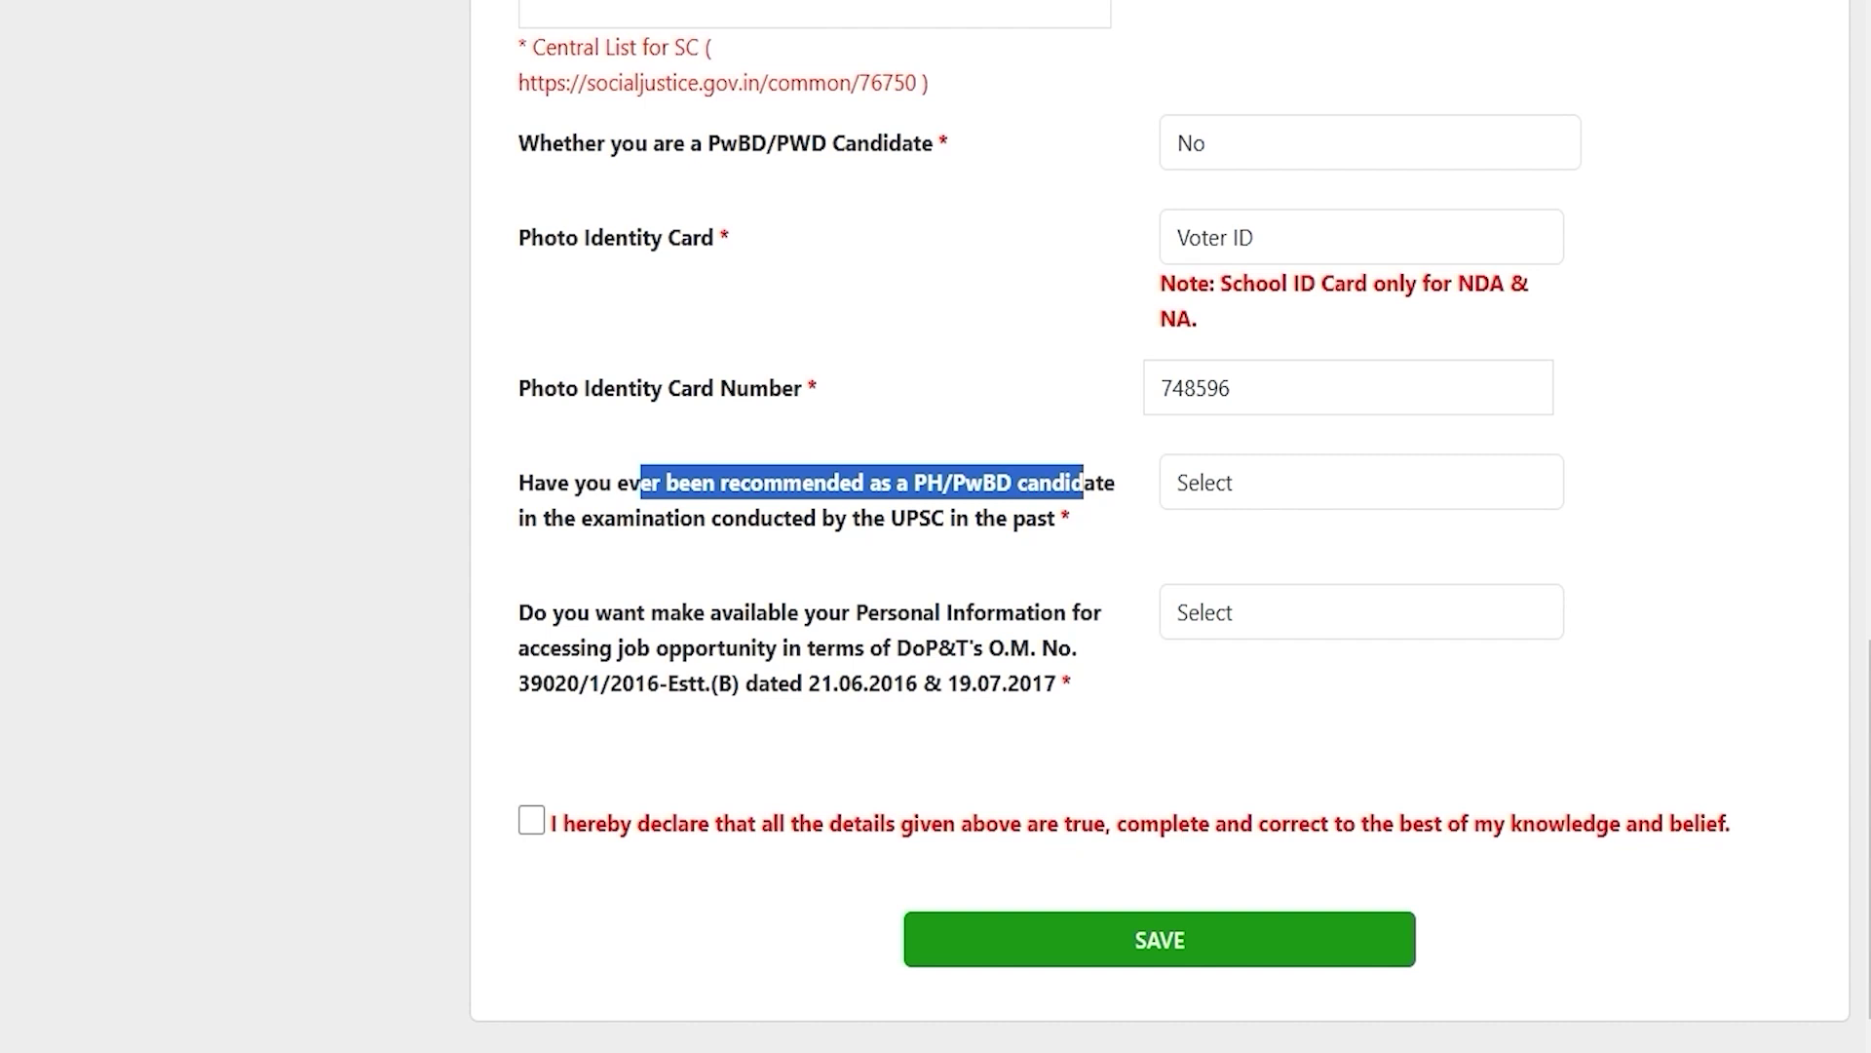
pyautogui.moveTo(682, 517); pyautogui.dragTo(802, 517)
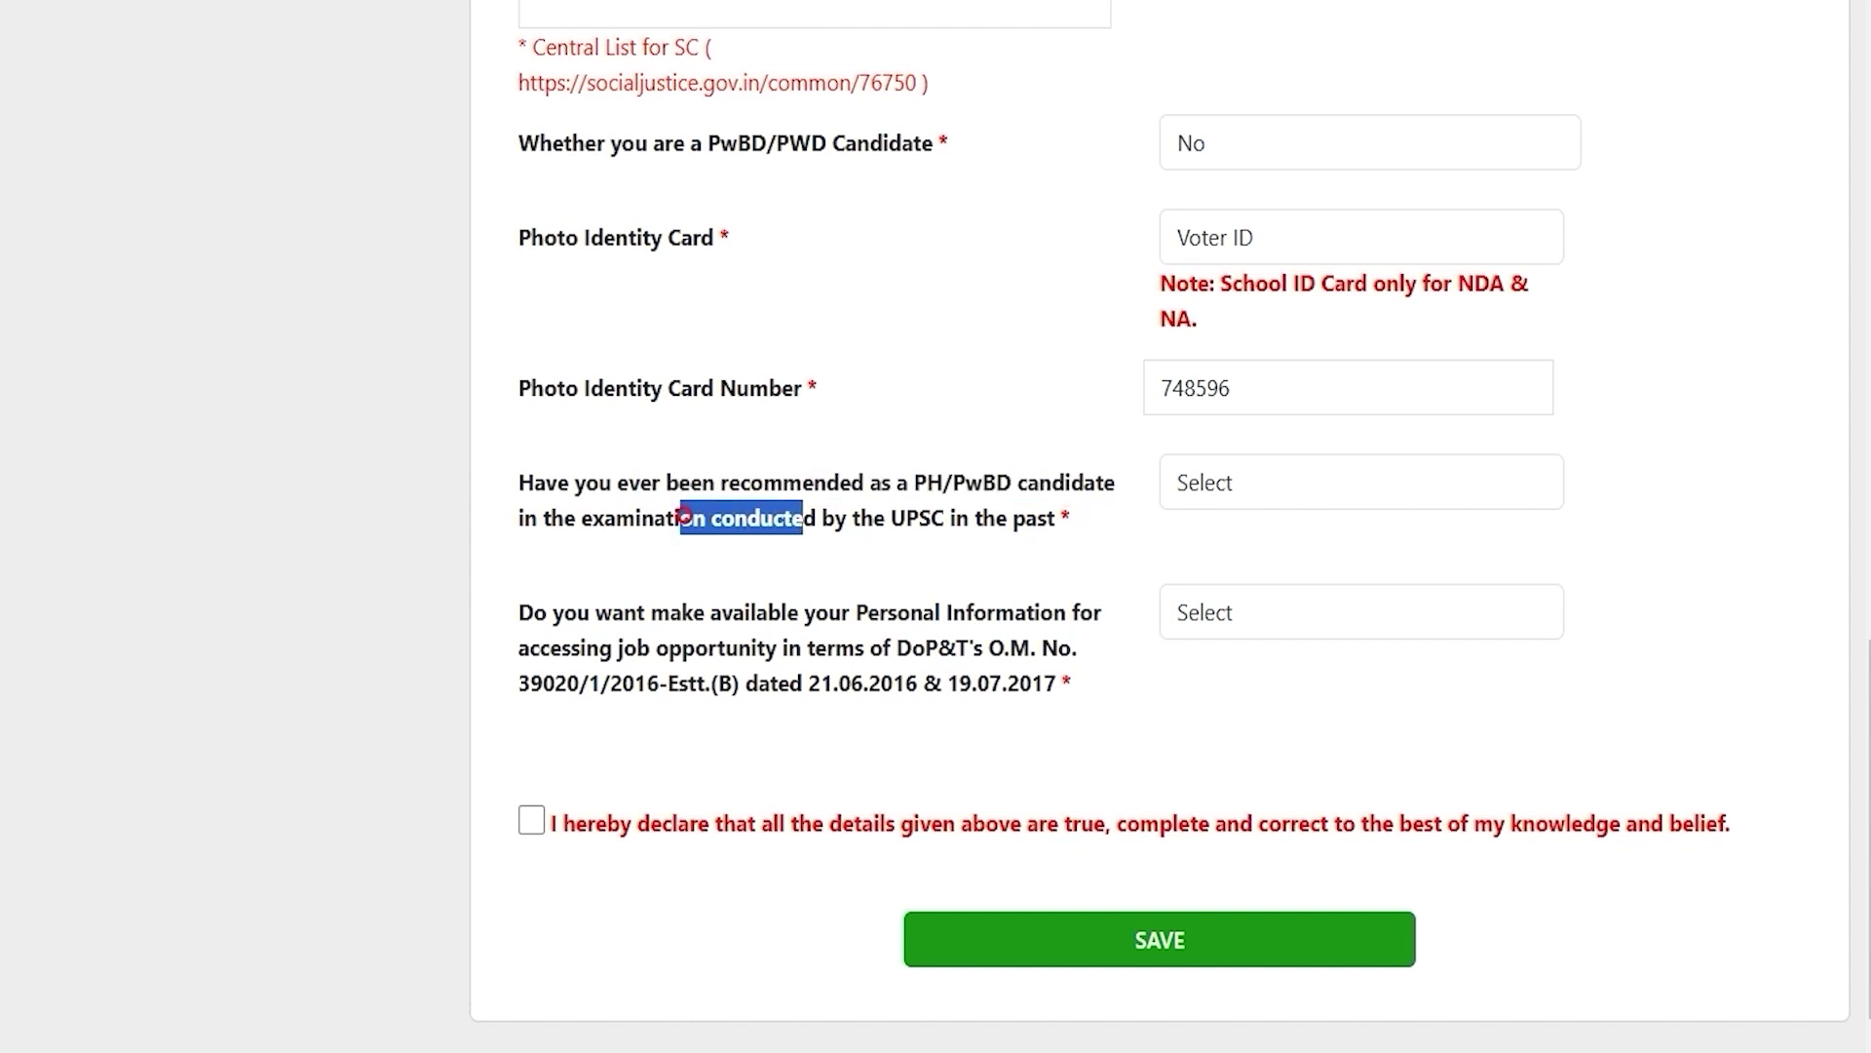
# Step: Change the past UPSC PH/PwBD recommendation answer from Yes to No, removing the examination fields
pyautogui.click(1222, 479)
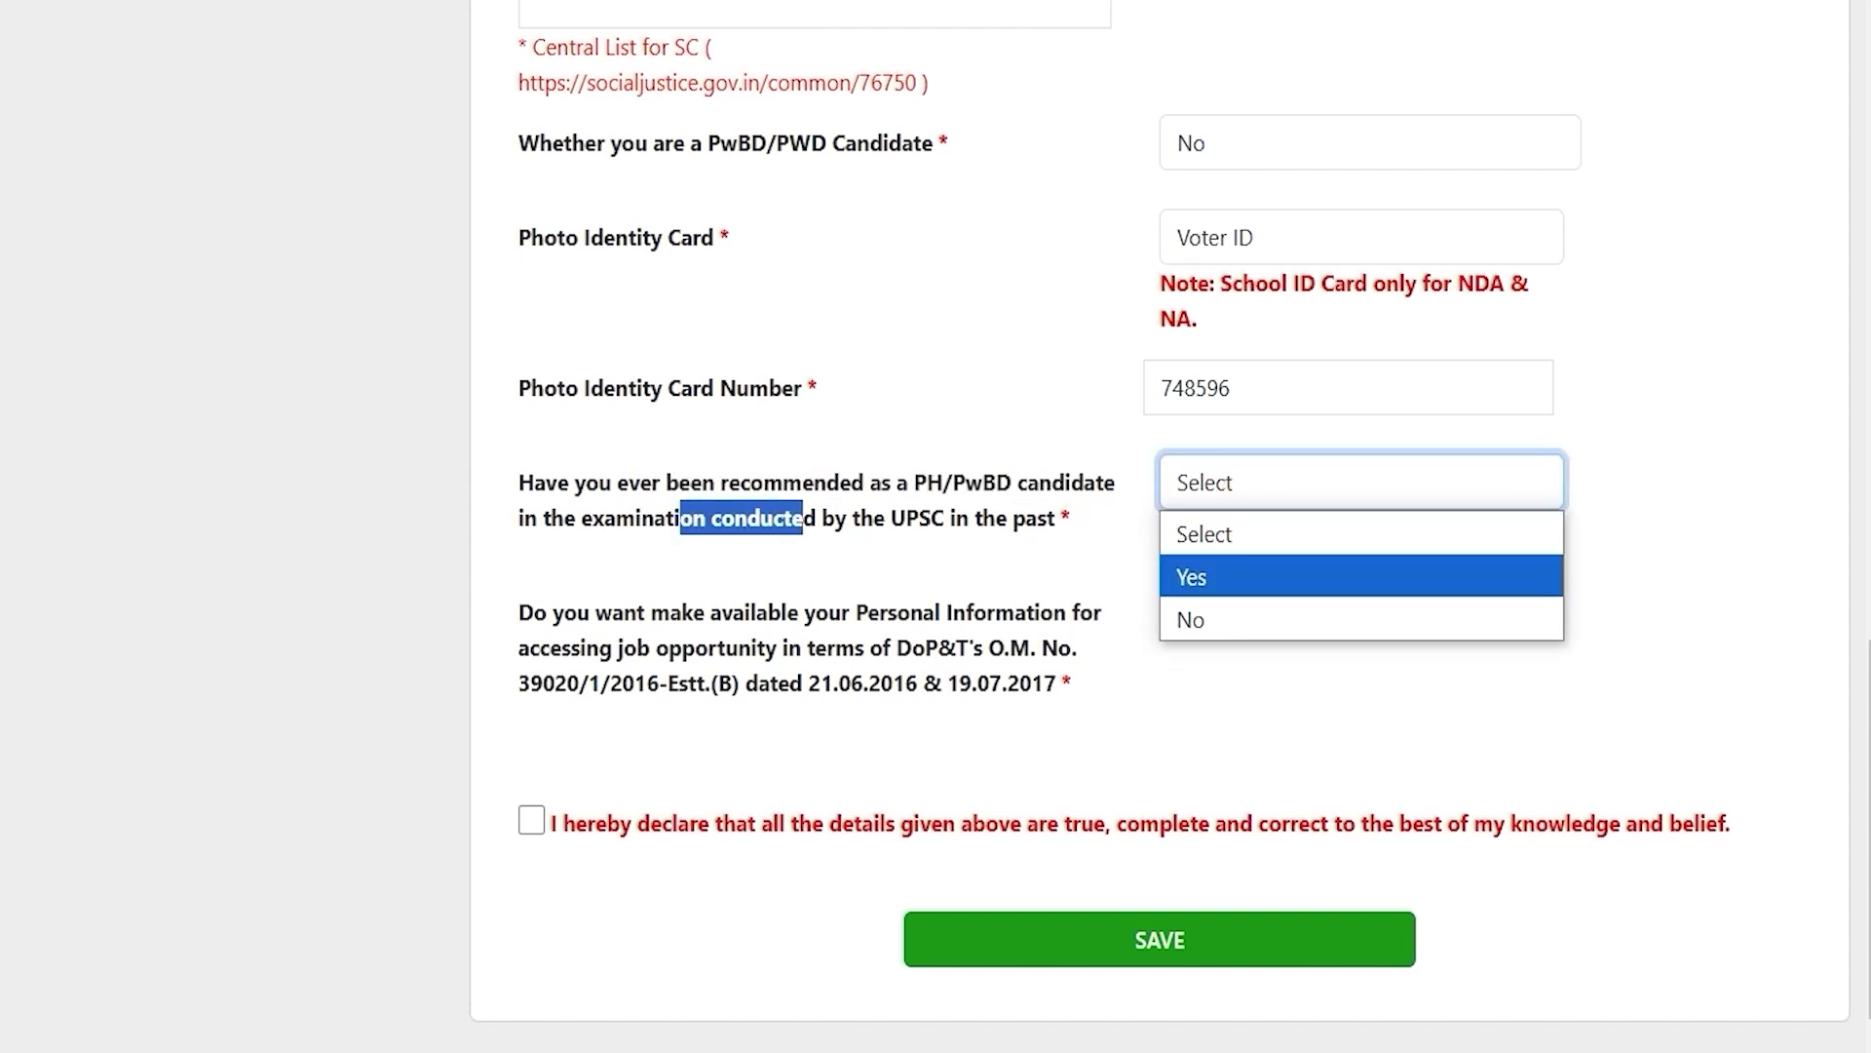
pyautogui.click(1212, 576)
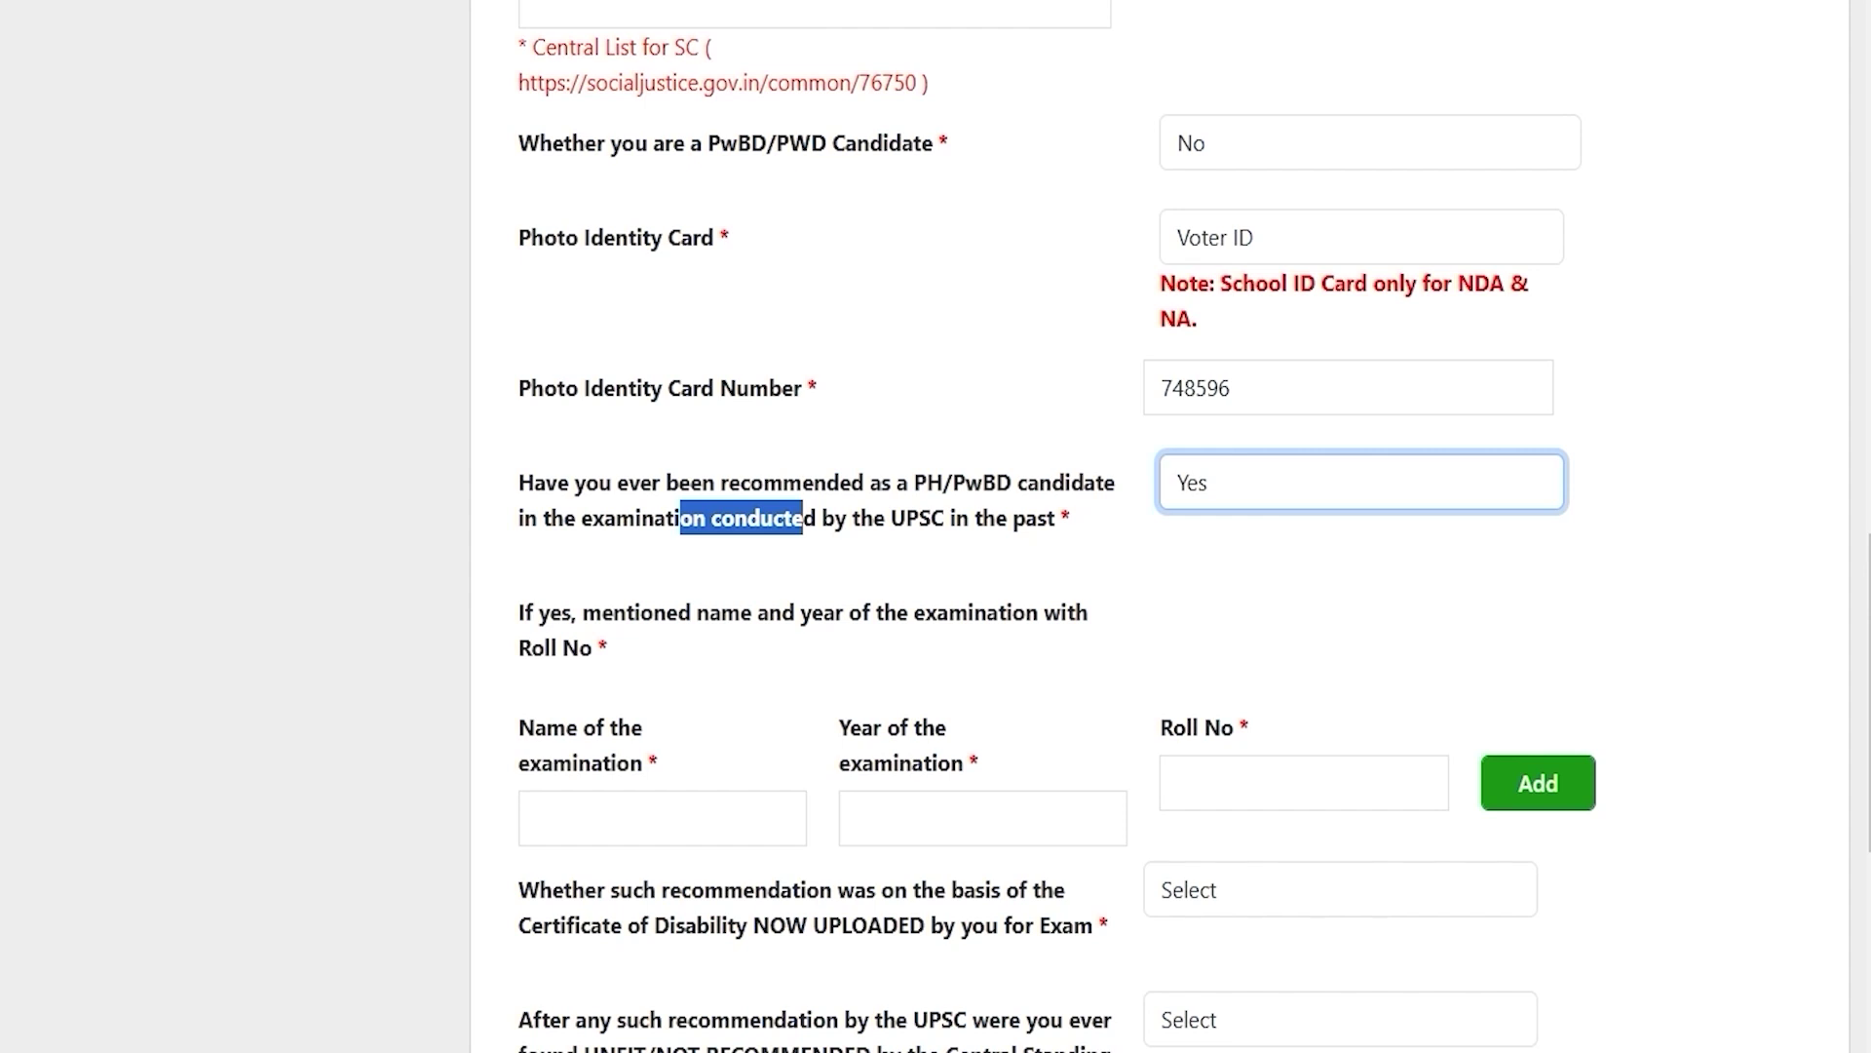
pyautogui.click(601, 795)
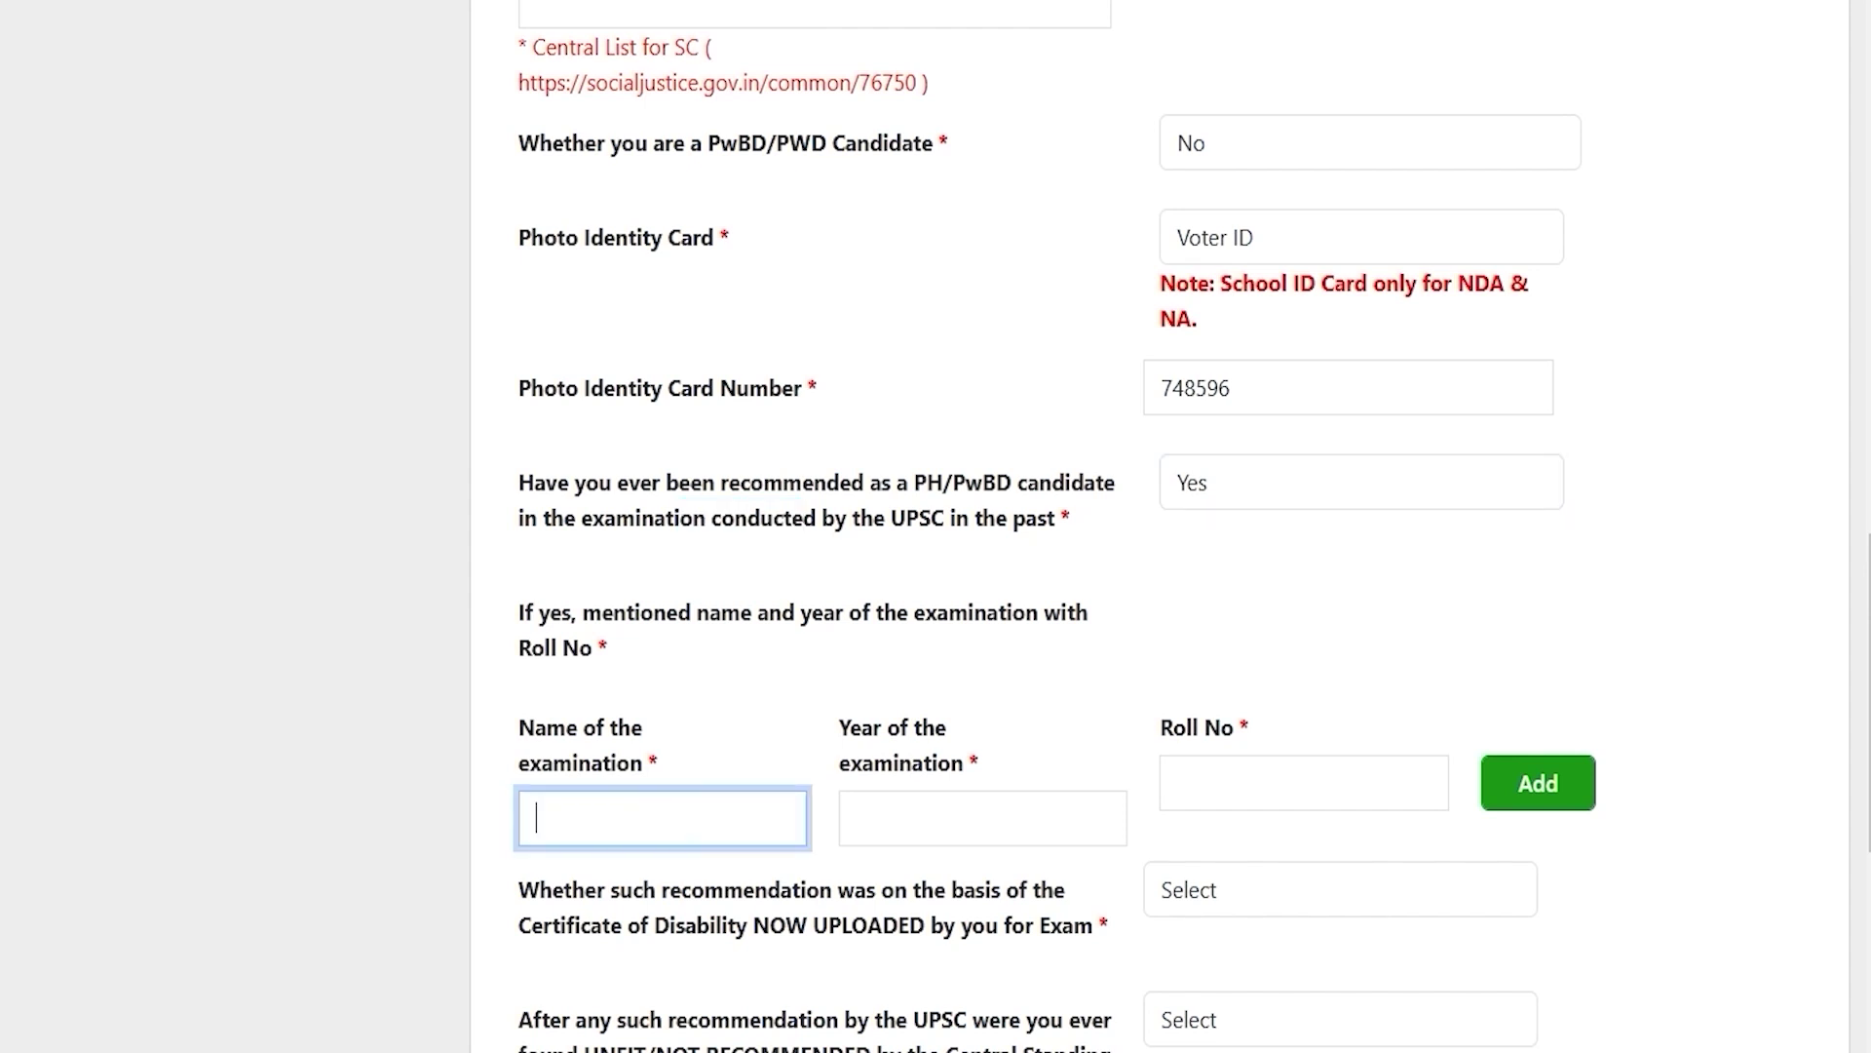
pyautogui.scroll(-2, 1228, 222)
pyautogui.click(1228, 222)
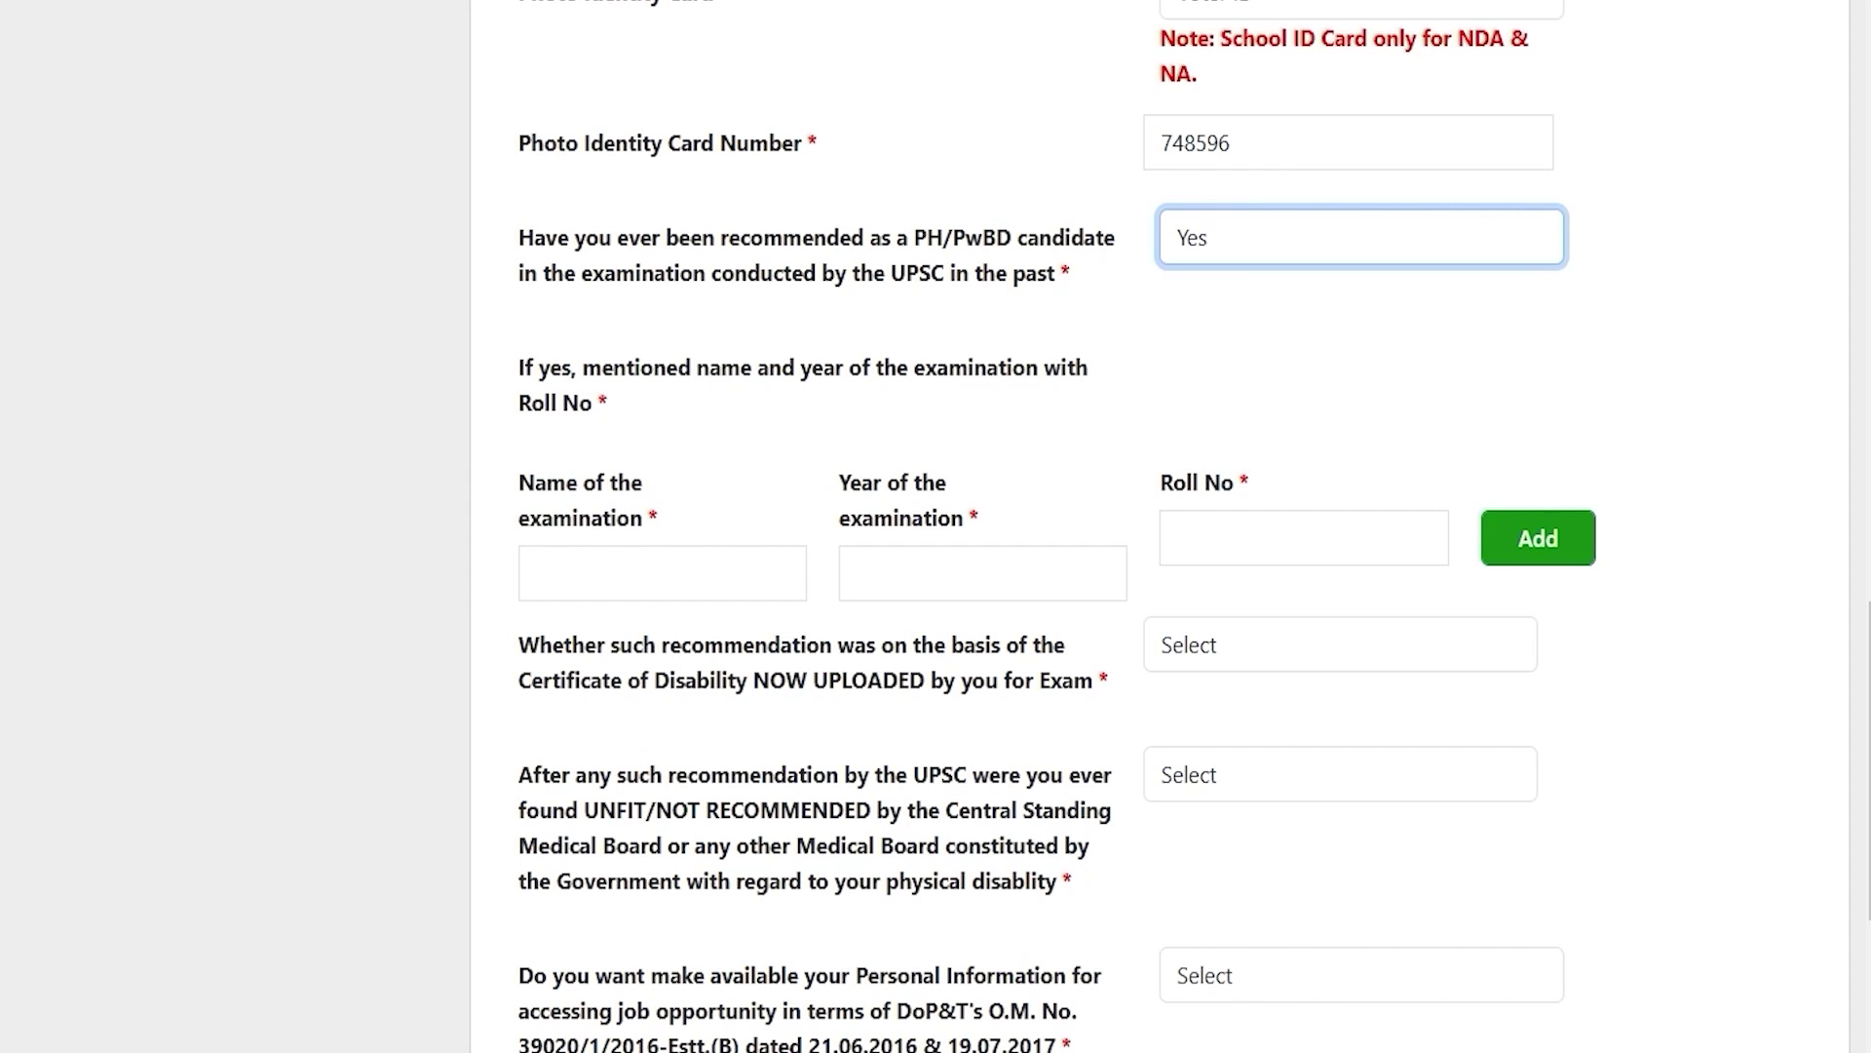
pyautogui.click(1228, 225)
pyautogui.click(1200, 371)
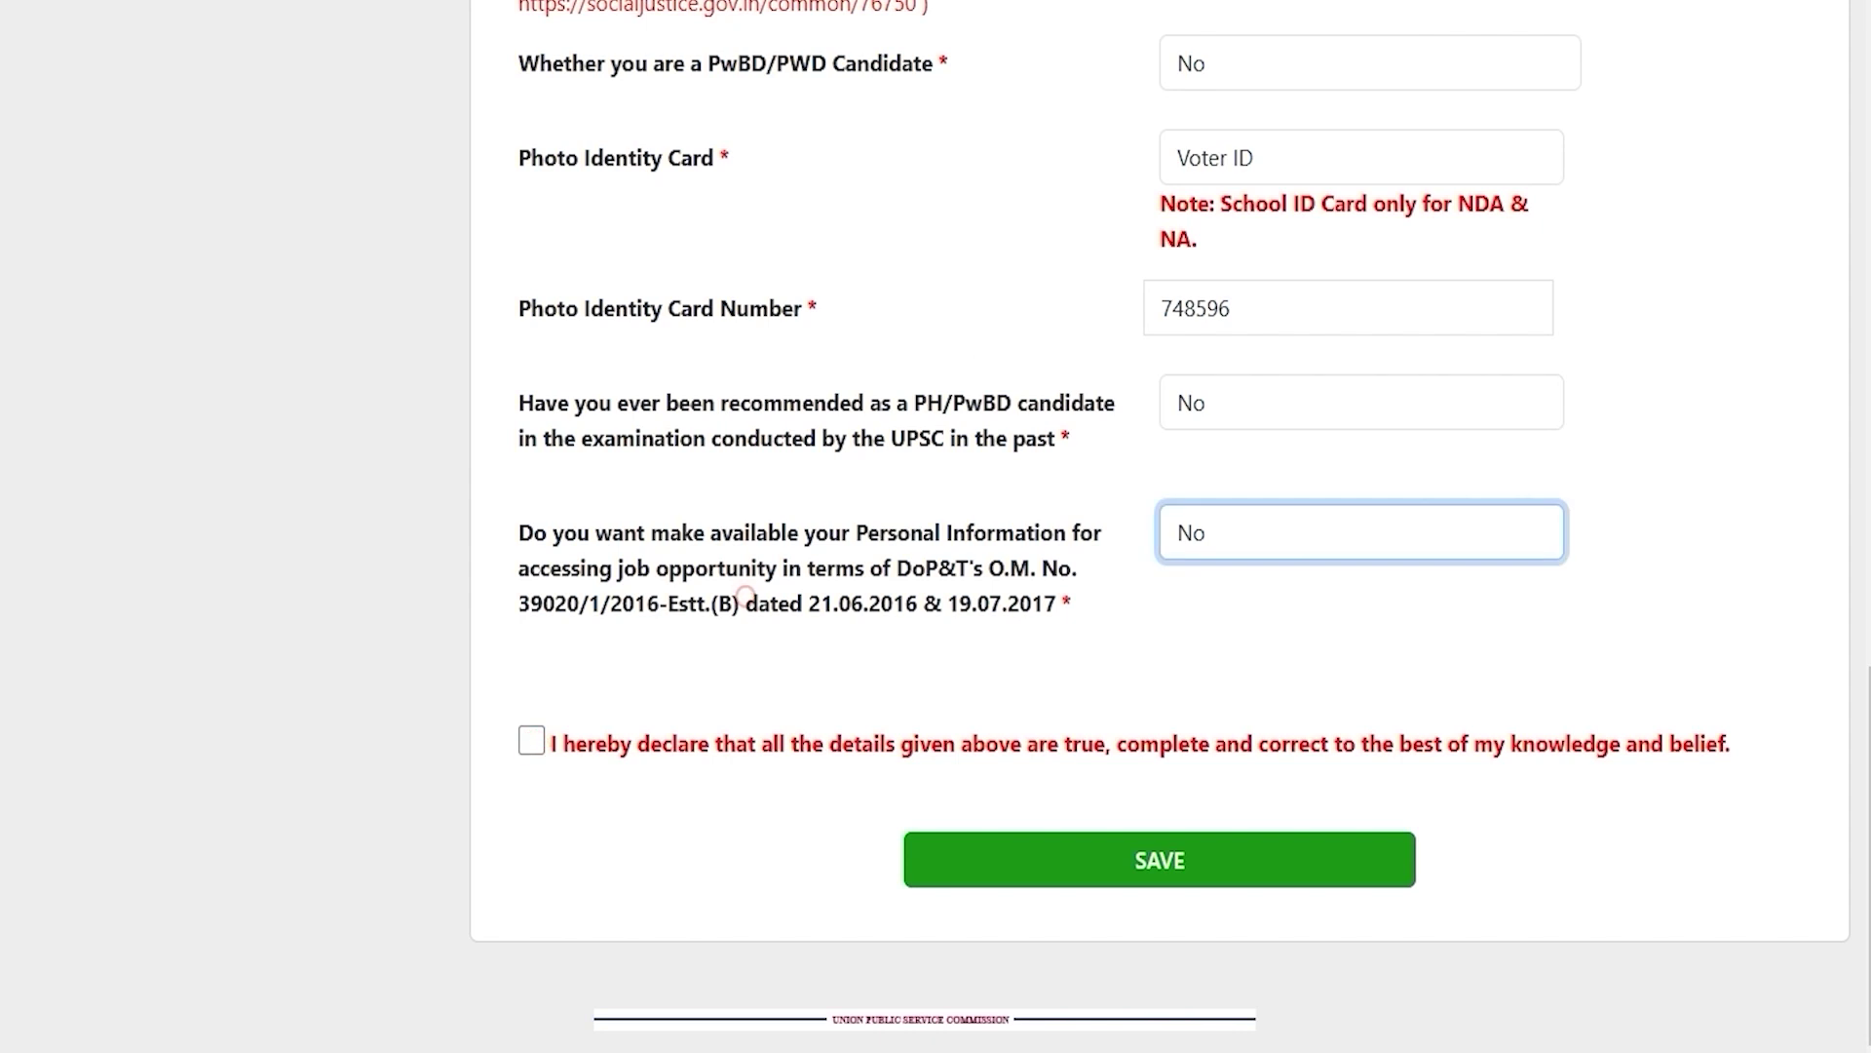
pyautogui.moveTo(547, 532); pyautogui.dragTo(987, 532)
# Step: Choose Yes for sharing information for job opportunities, tick the declaration, and save the Personal Information form
pyautogui.click(1263, 551)
pyautogui.click(1206, 622)
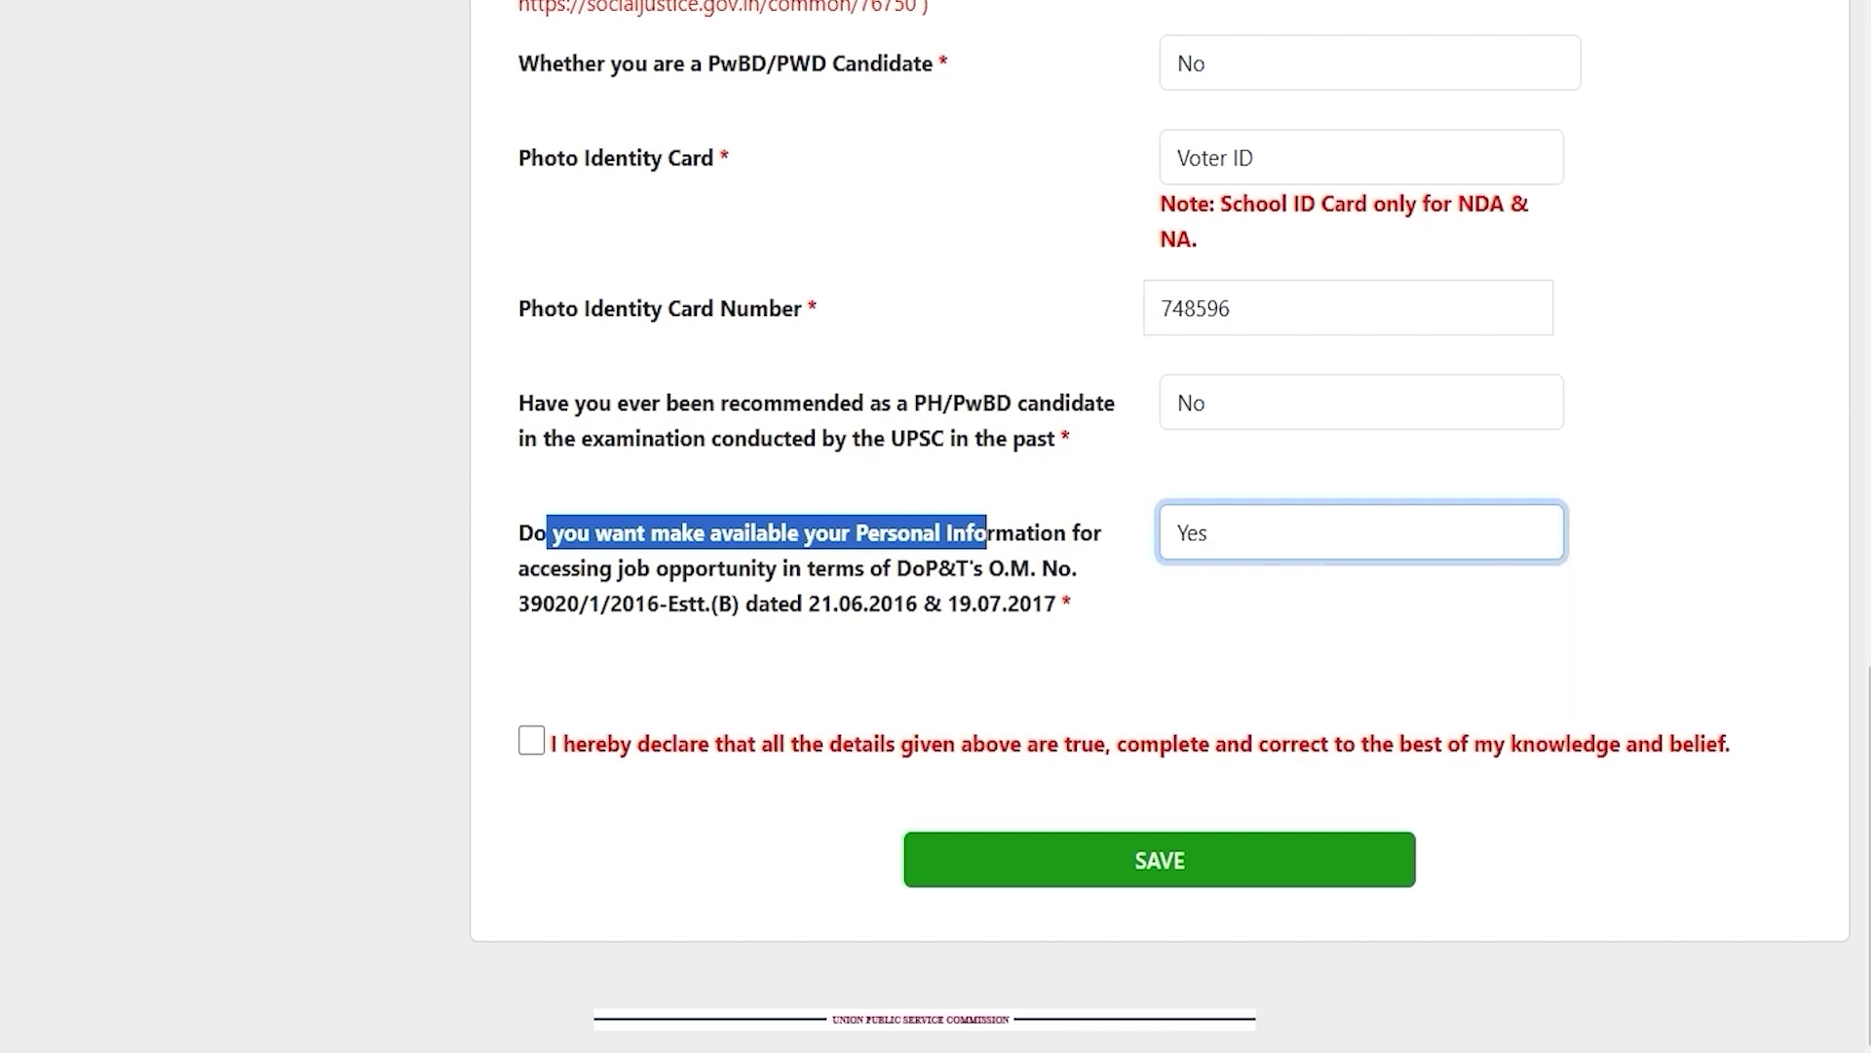
pyautogui.click(842, 631)
pyautogui.click(531, 740)
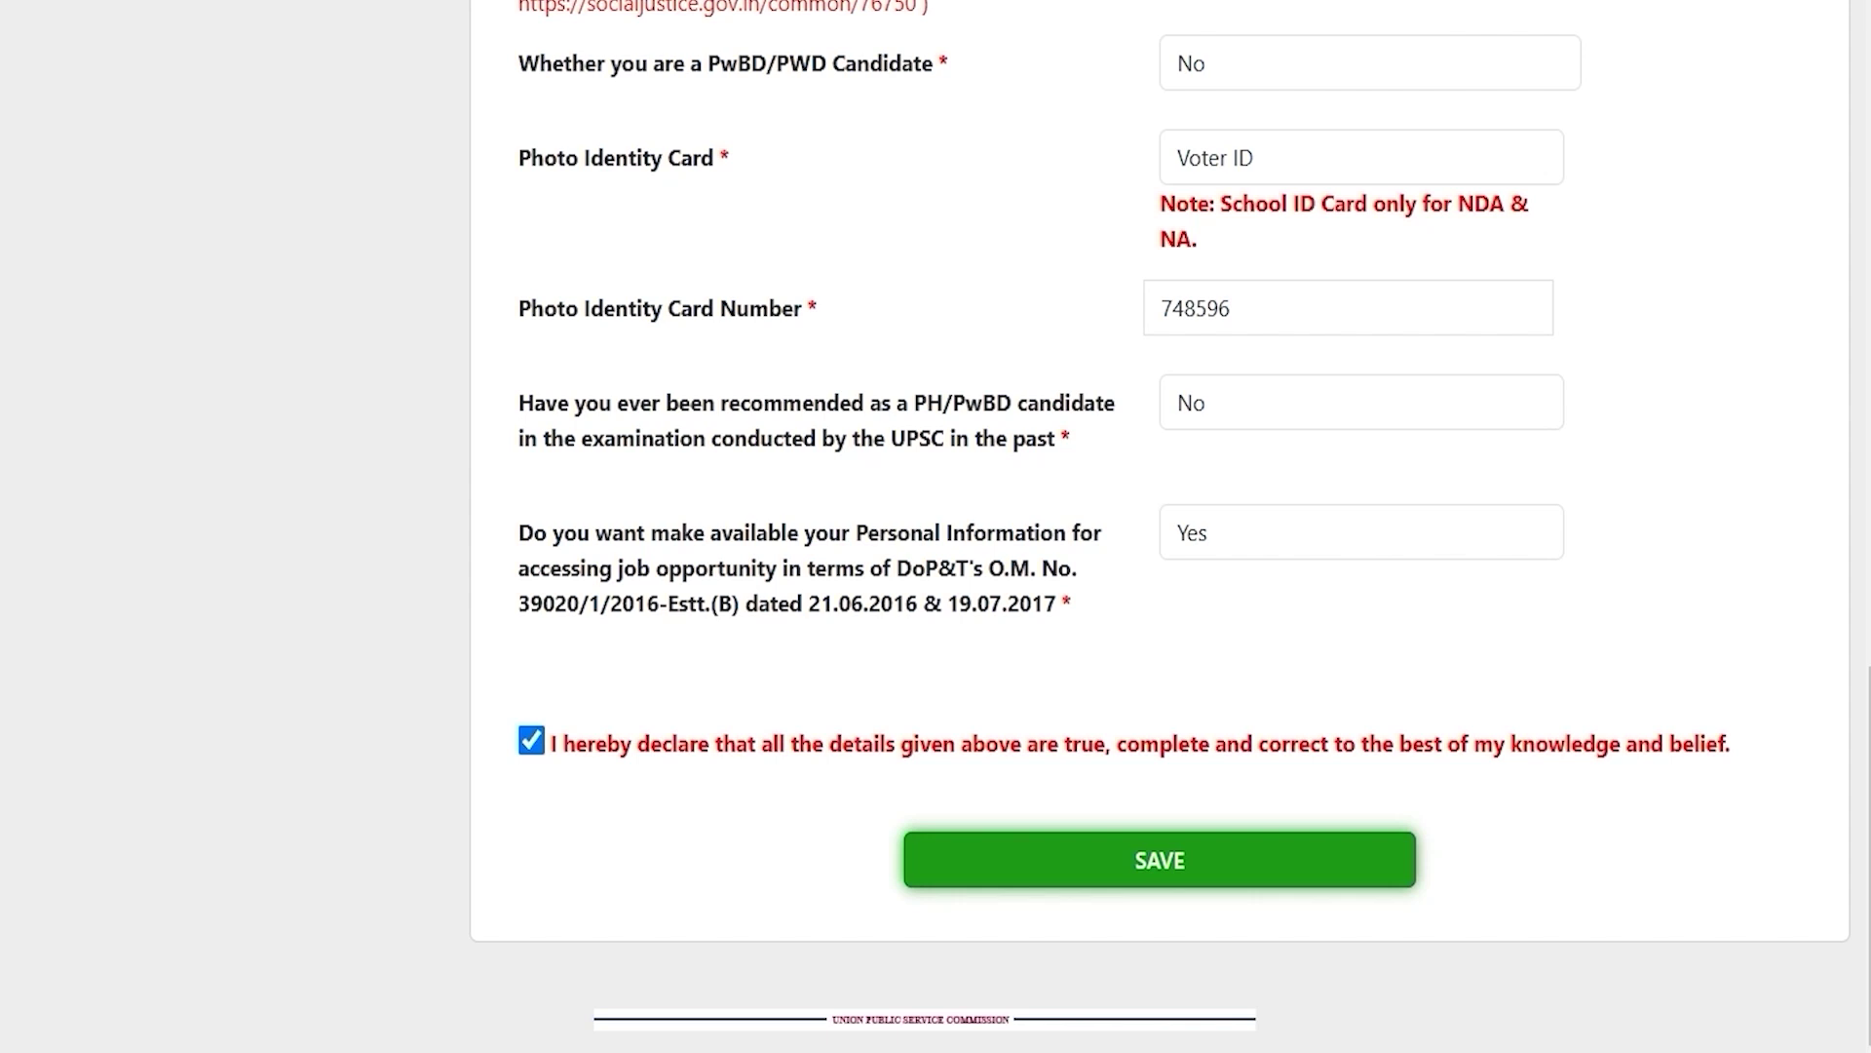
pyautogui.click(1160, 859)
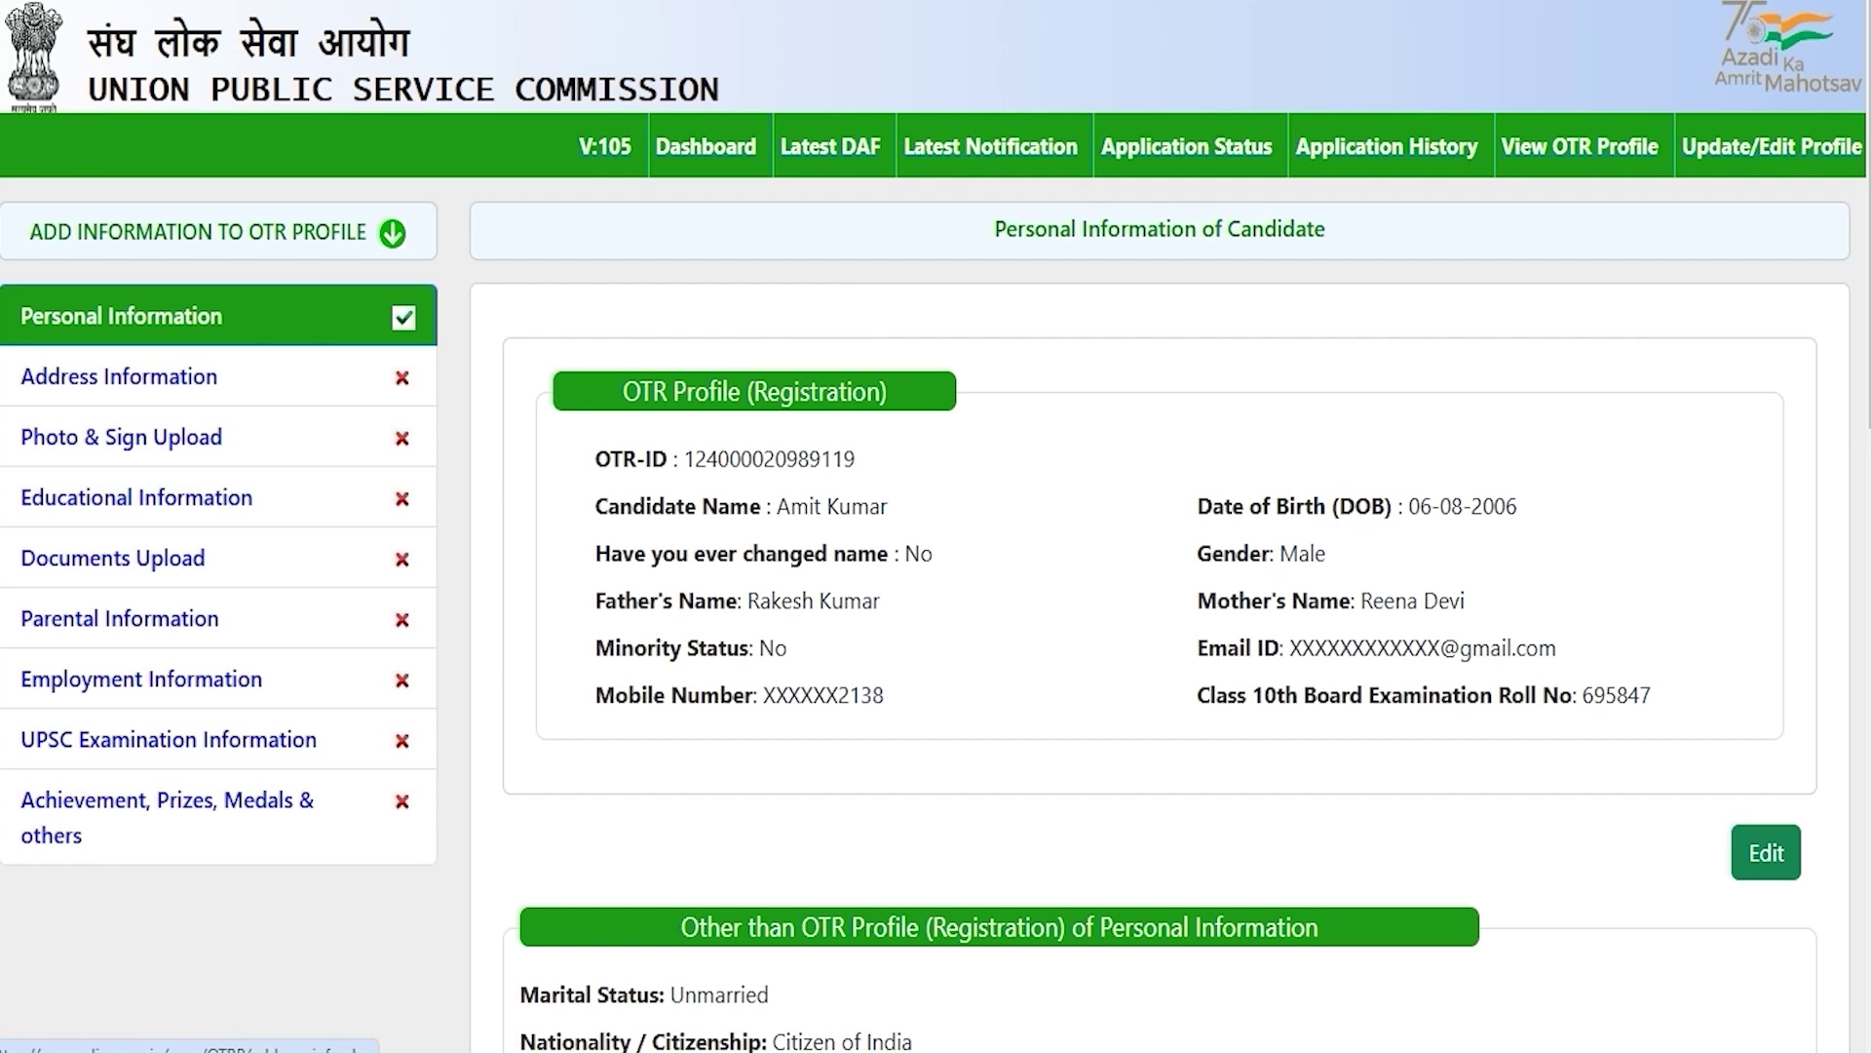
# Step: Open the Address Information section and scroll down through the address form
pyautogui.click(83, 375)
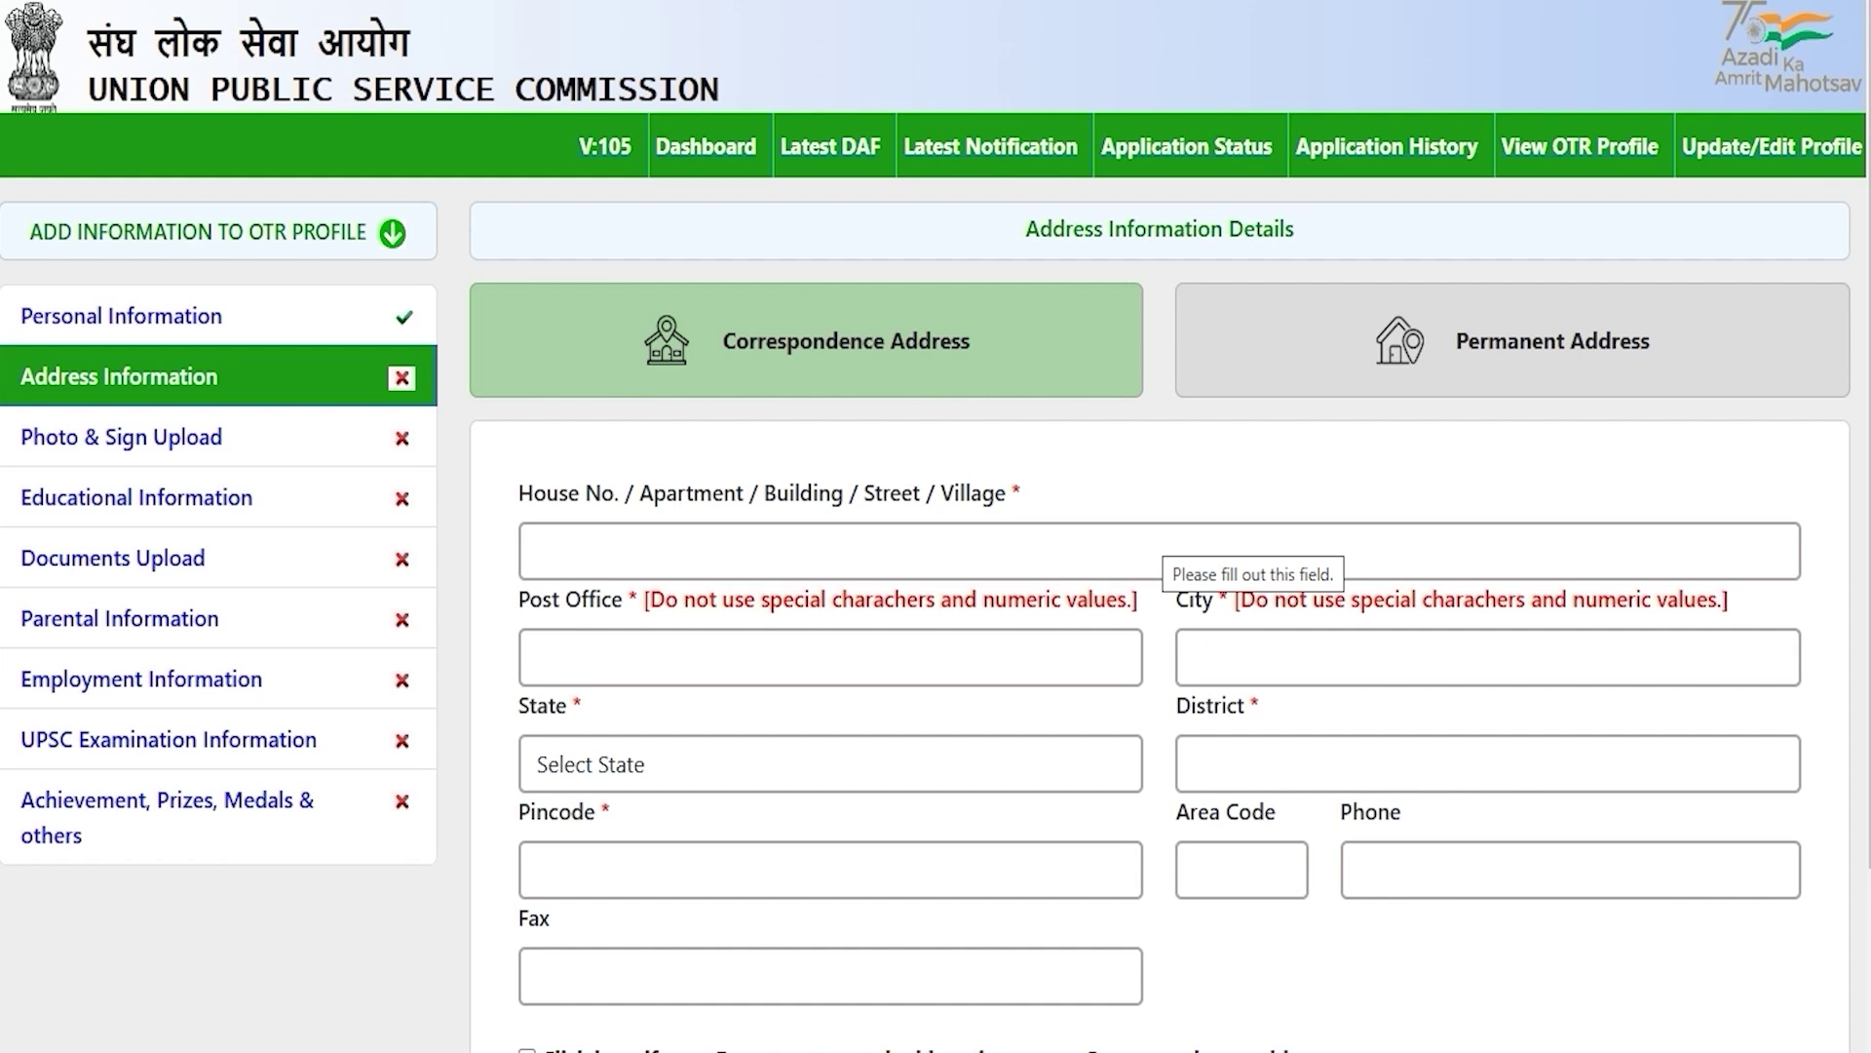
pyautogui.scroll(-2, 935, 526)
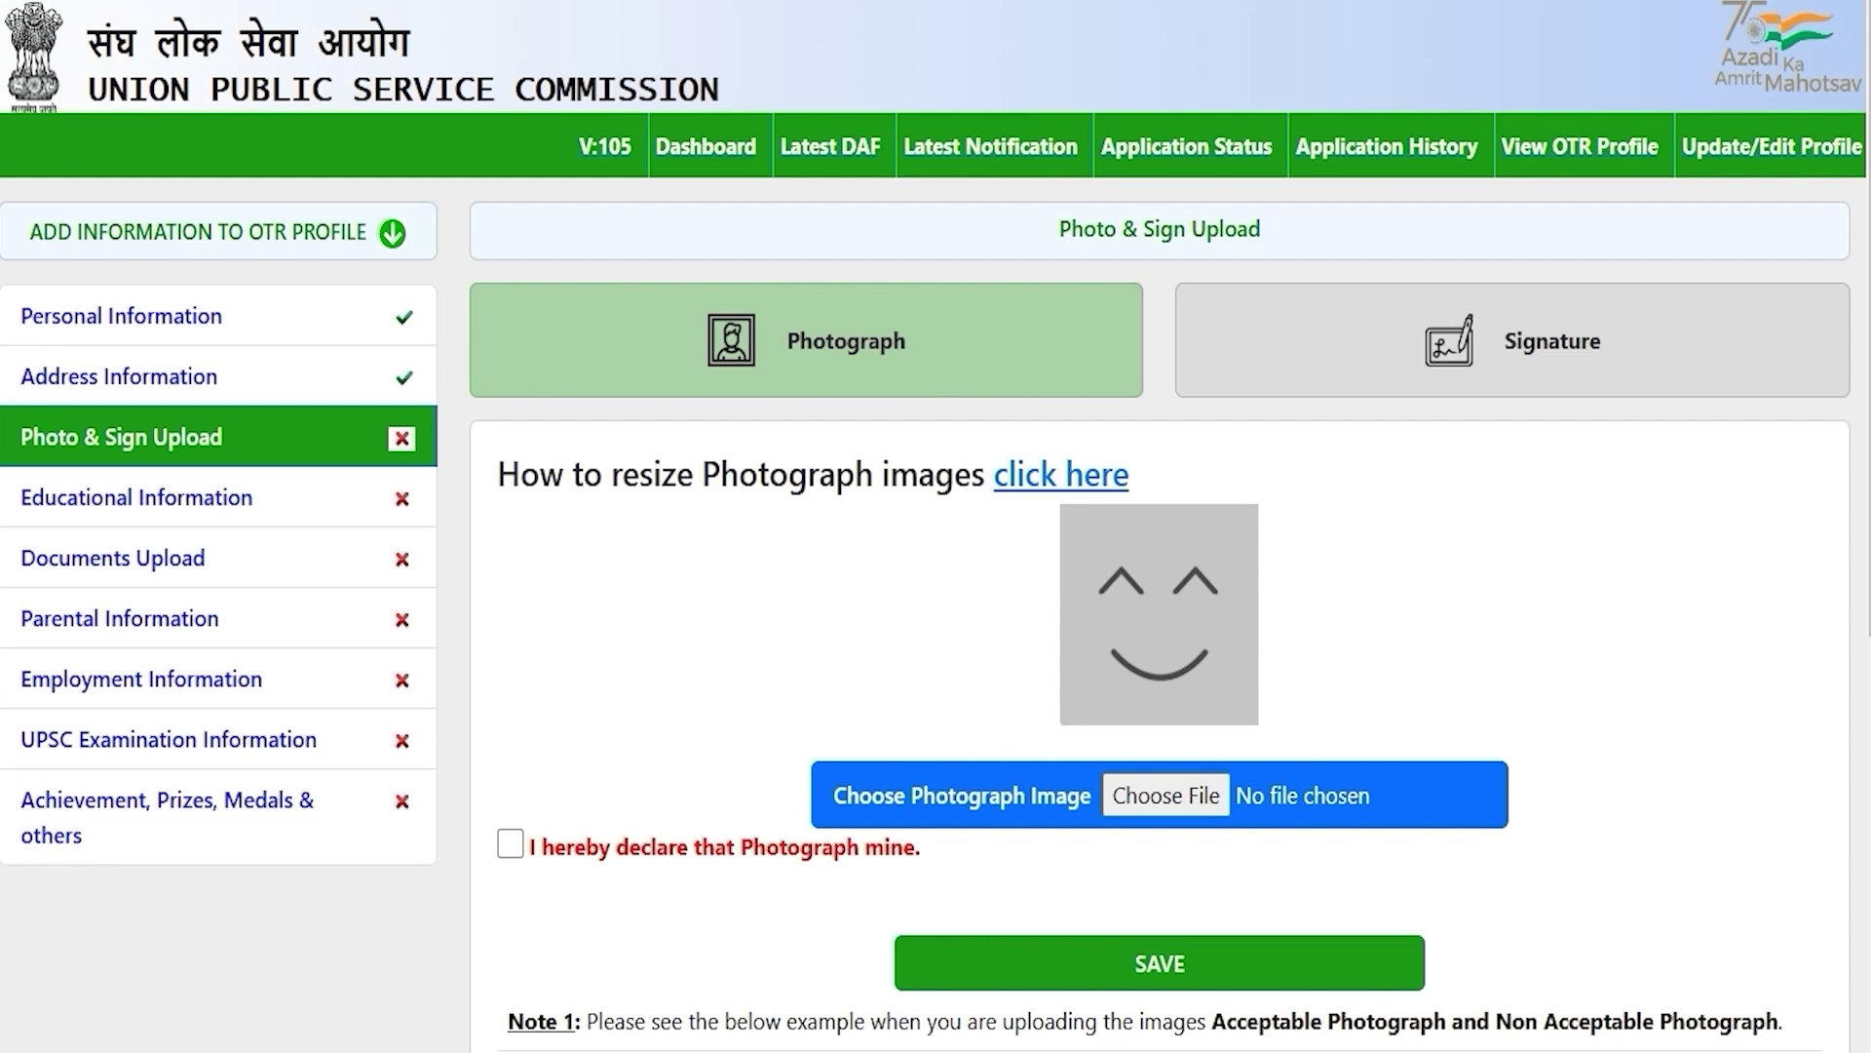
pyautogui.scroll(-5, 935, 526)
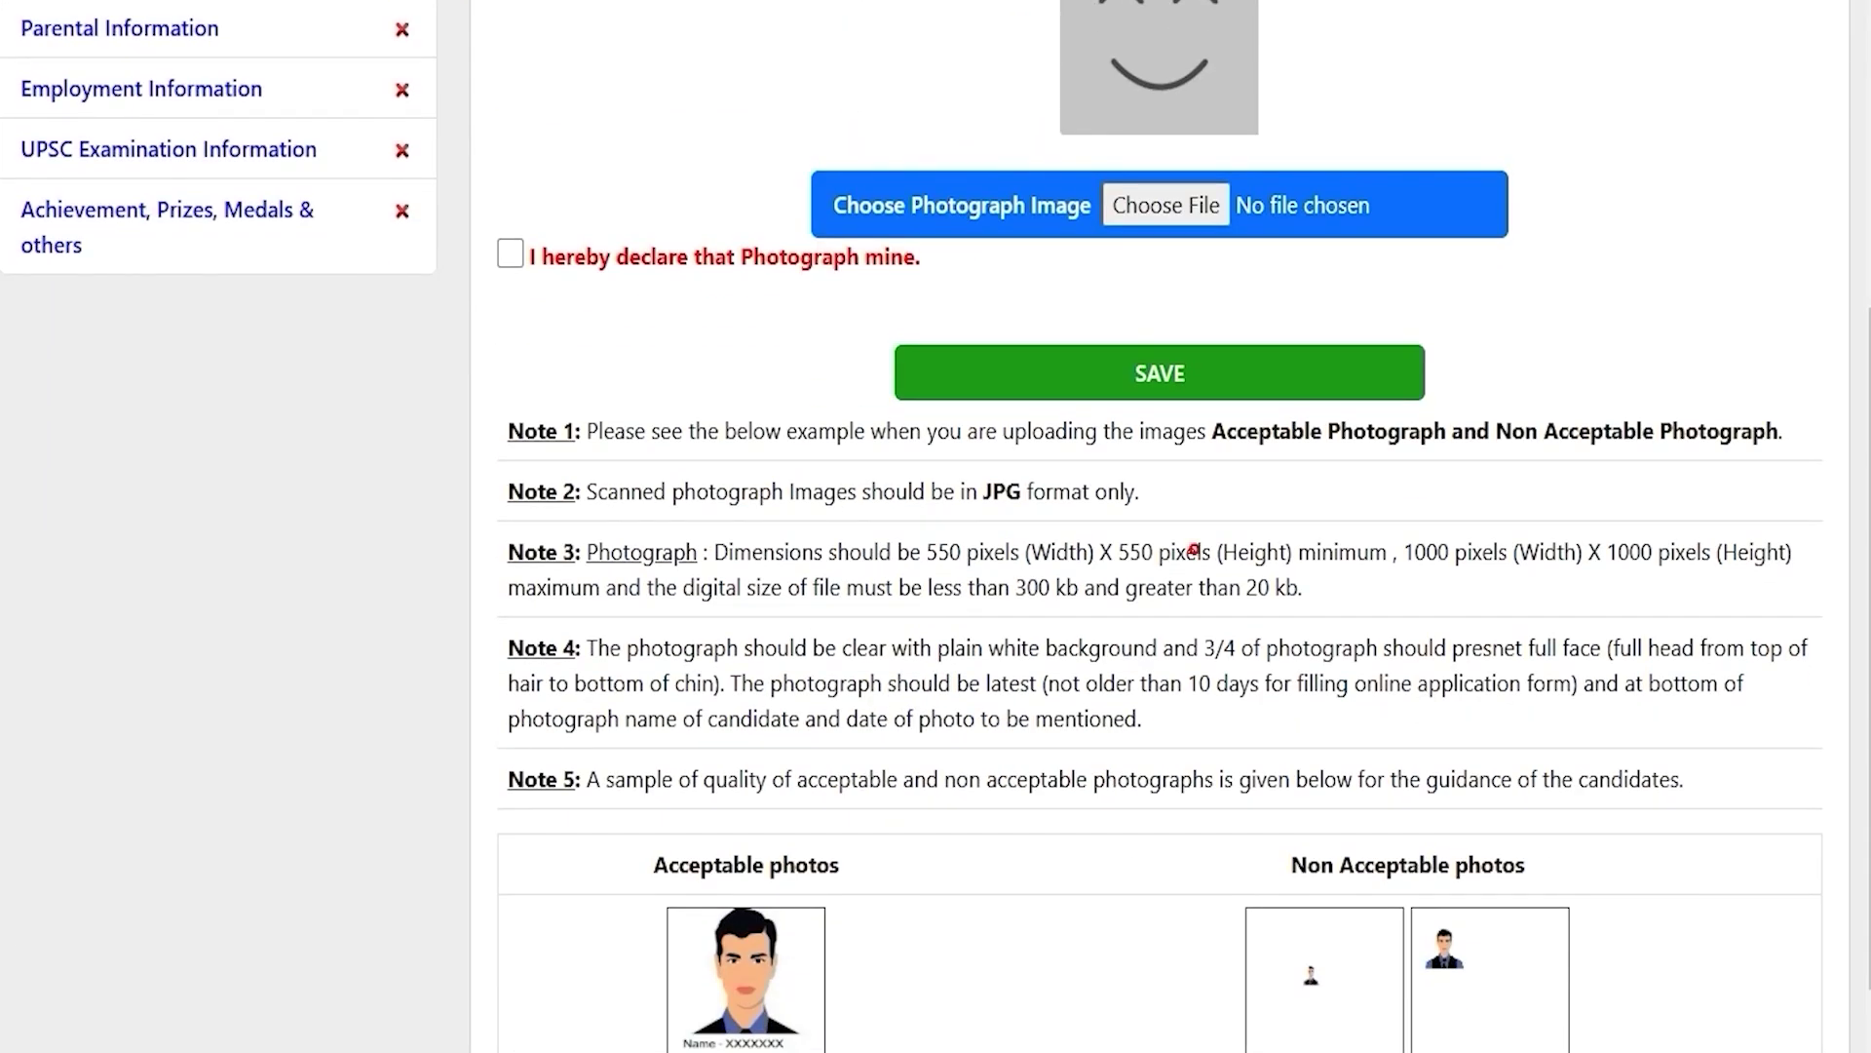
pyautogui.moveTo(926, 552); pyautogui.dragTo(1579, 551)
pyautogui.scroll(-1, 1579, 552)
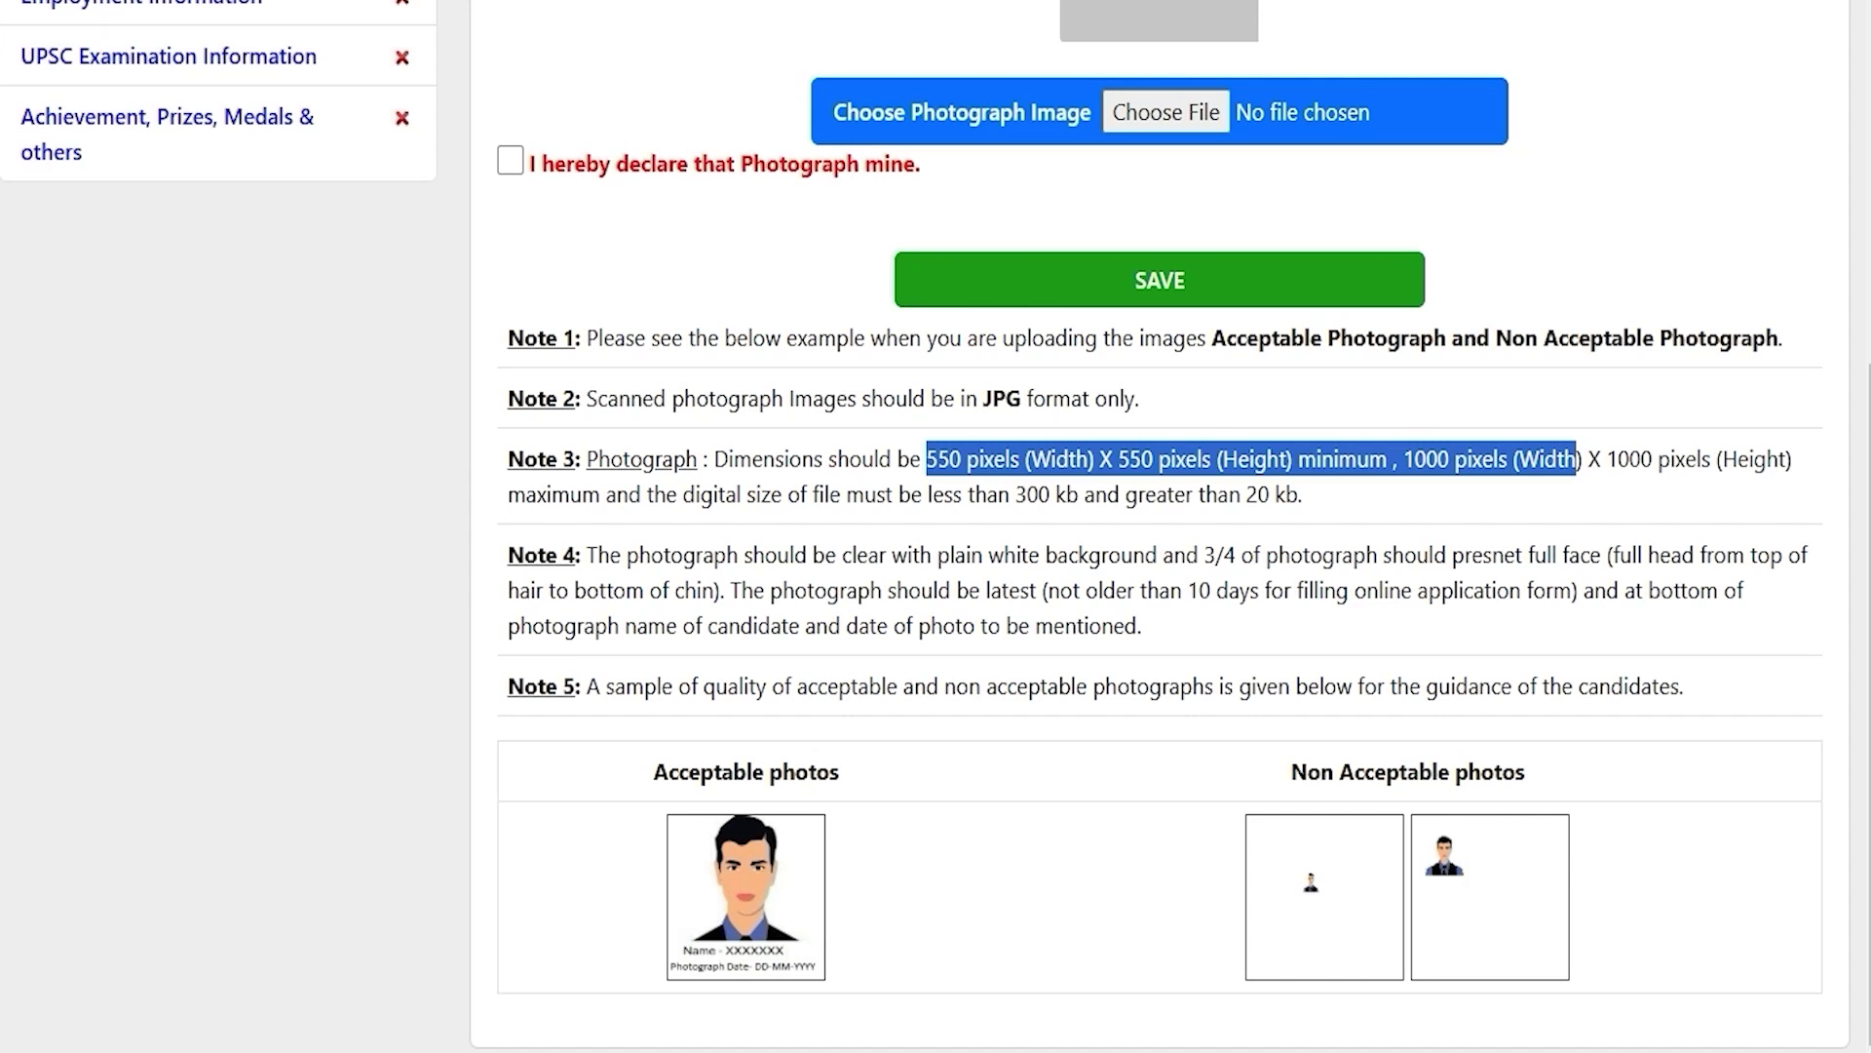
pyautogui.click(1164, 596)
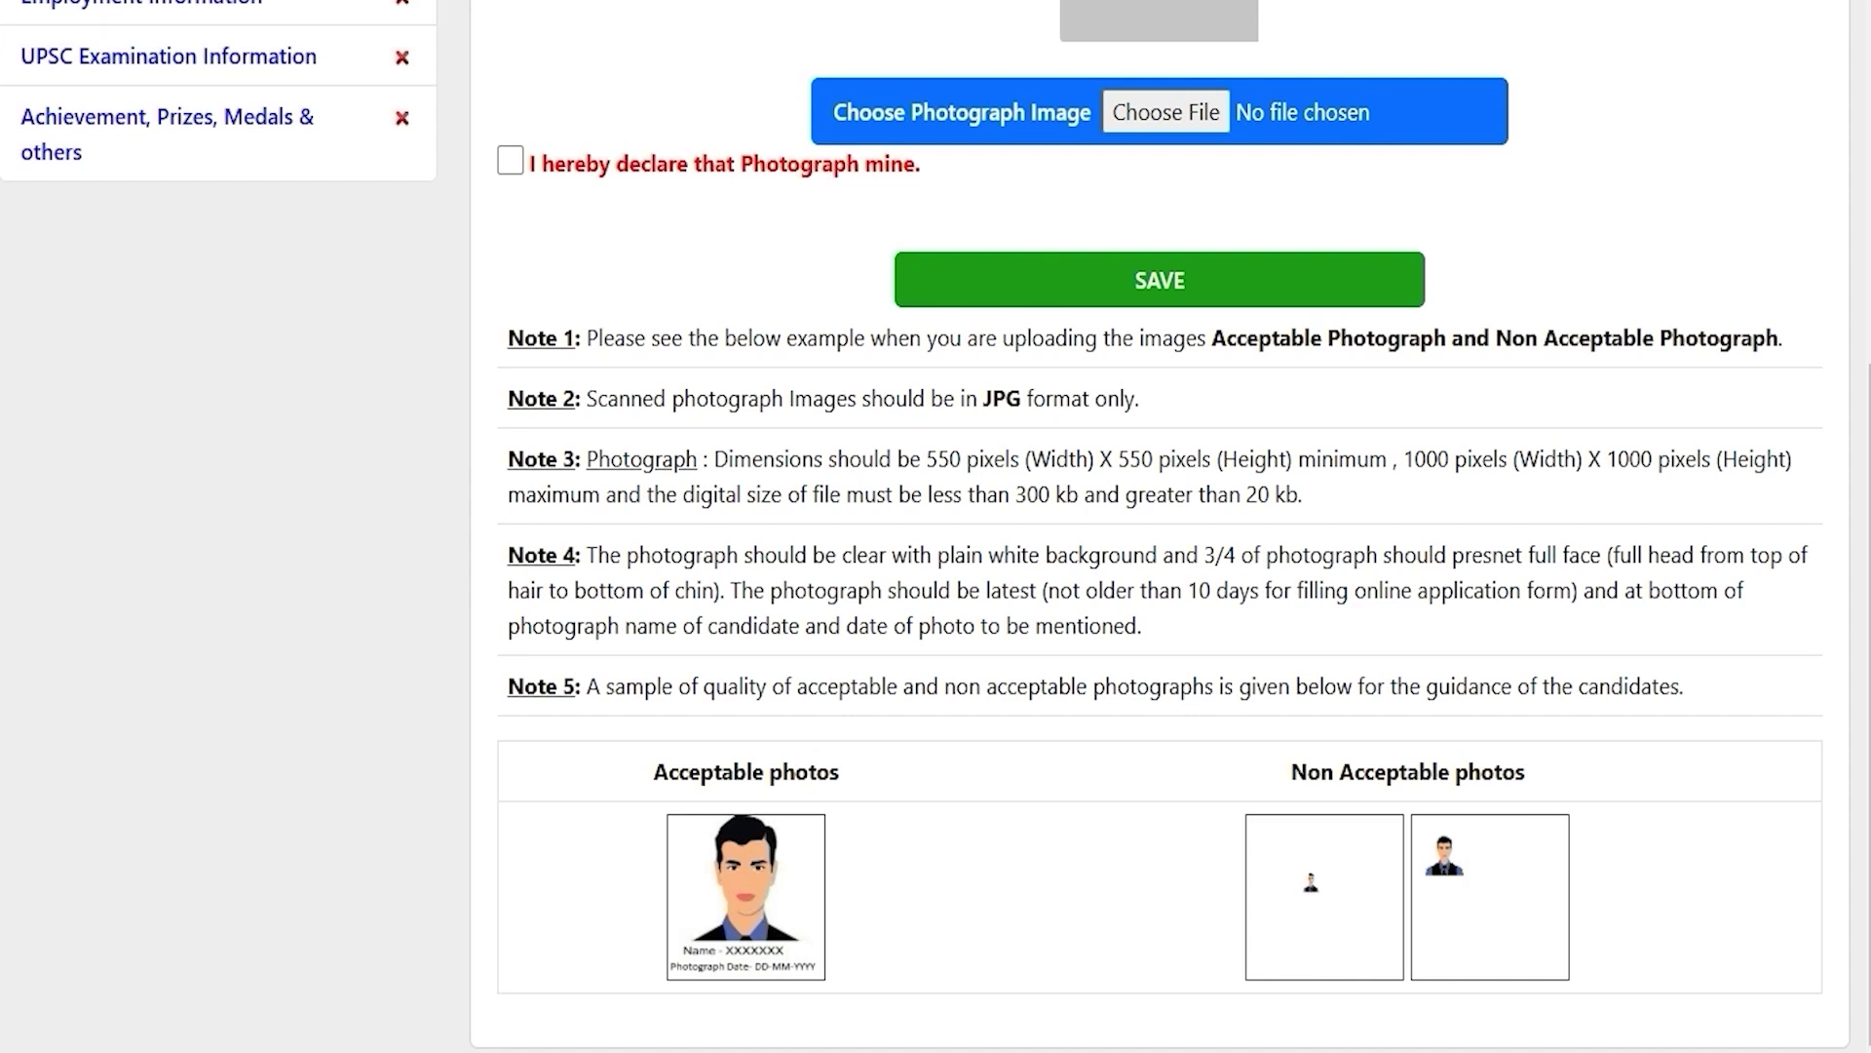
pyautogui.scroll(6, 936, 526)
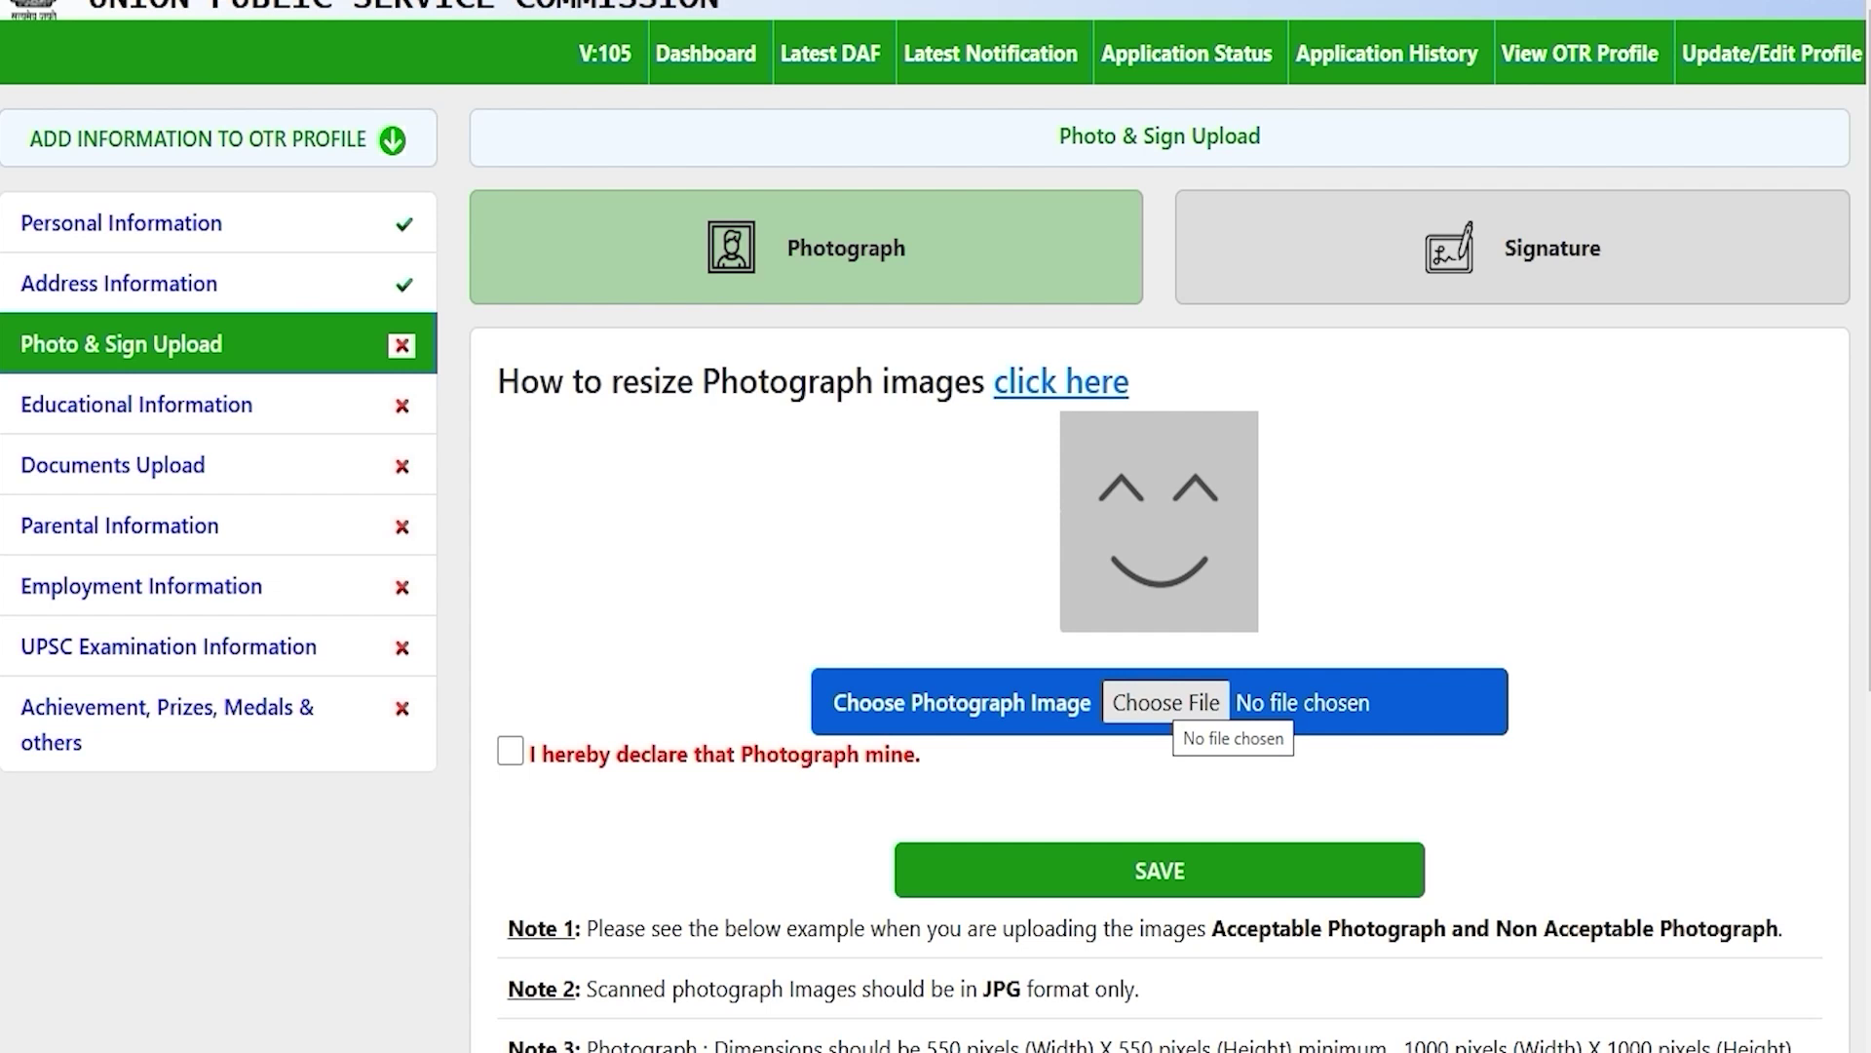
# Step: Cancel the photograph file picker and open the 'How to resize Photograph images' guide
pyautogui.click(1160, 698)
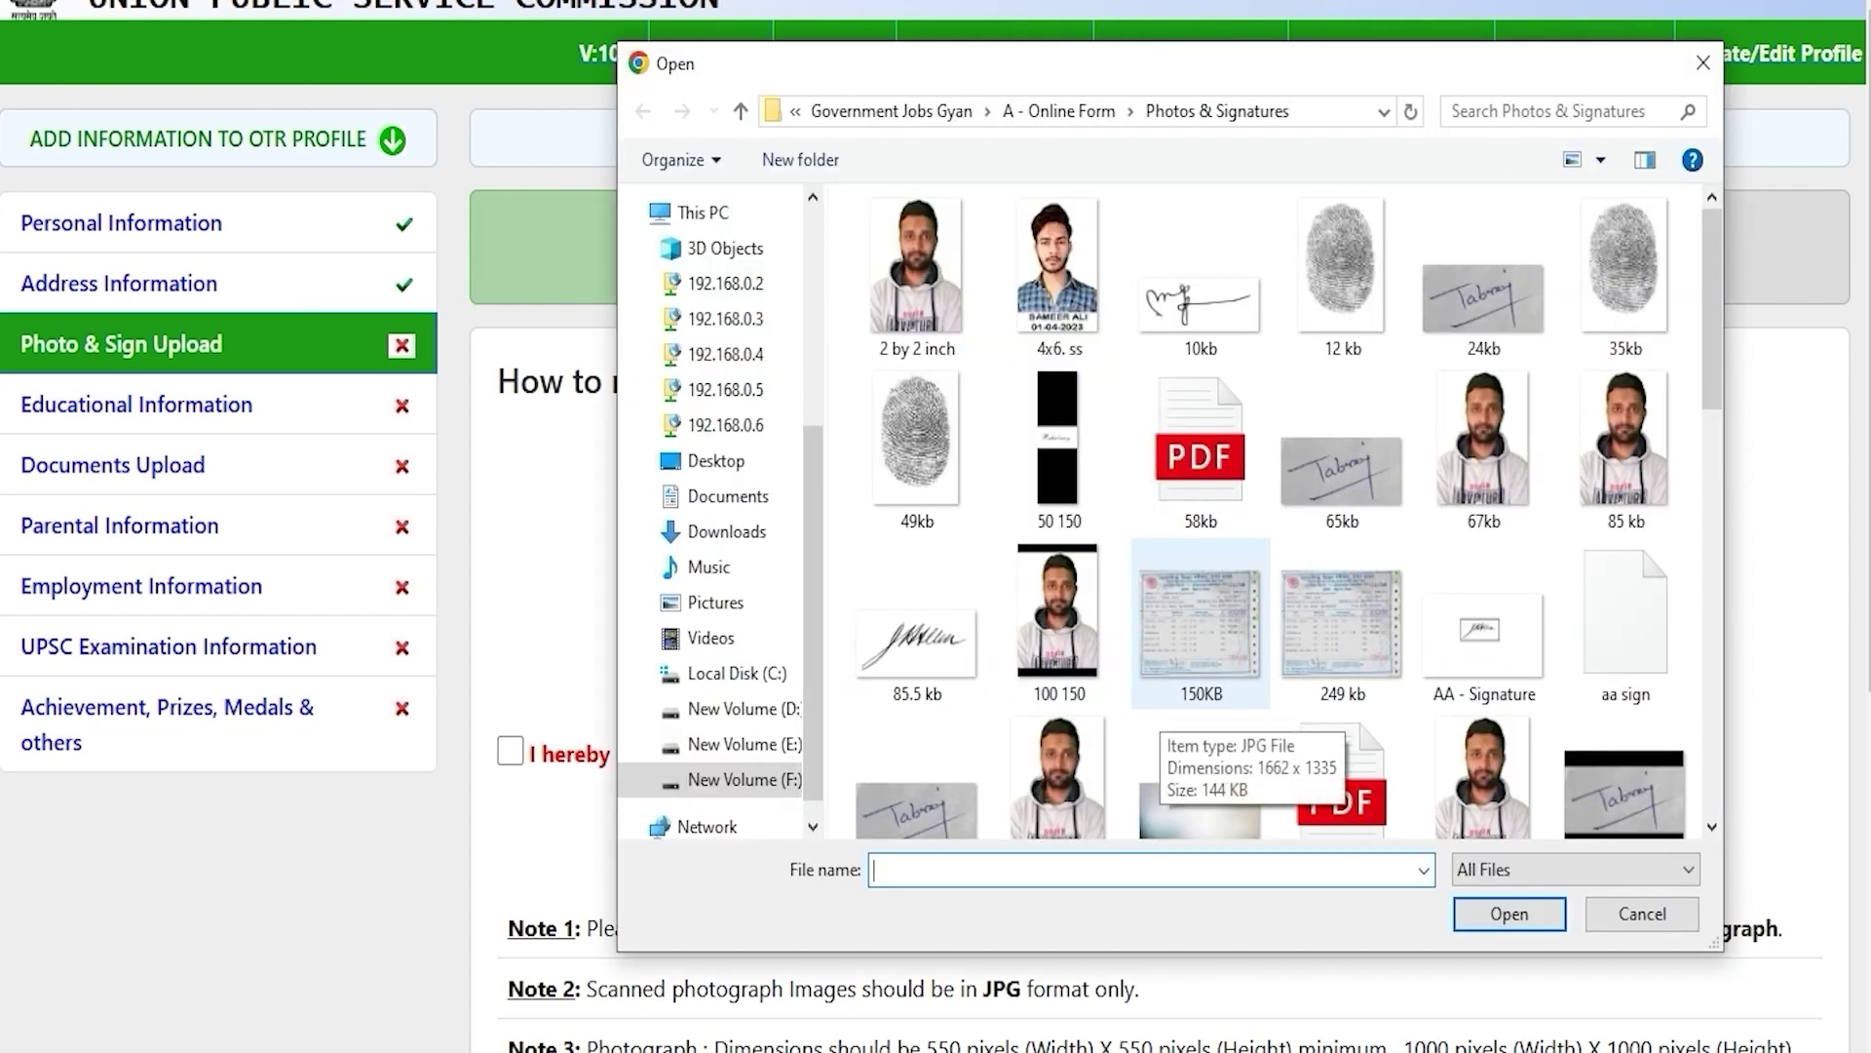
pyautogui.click(1657, 917)
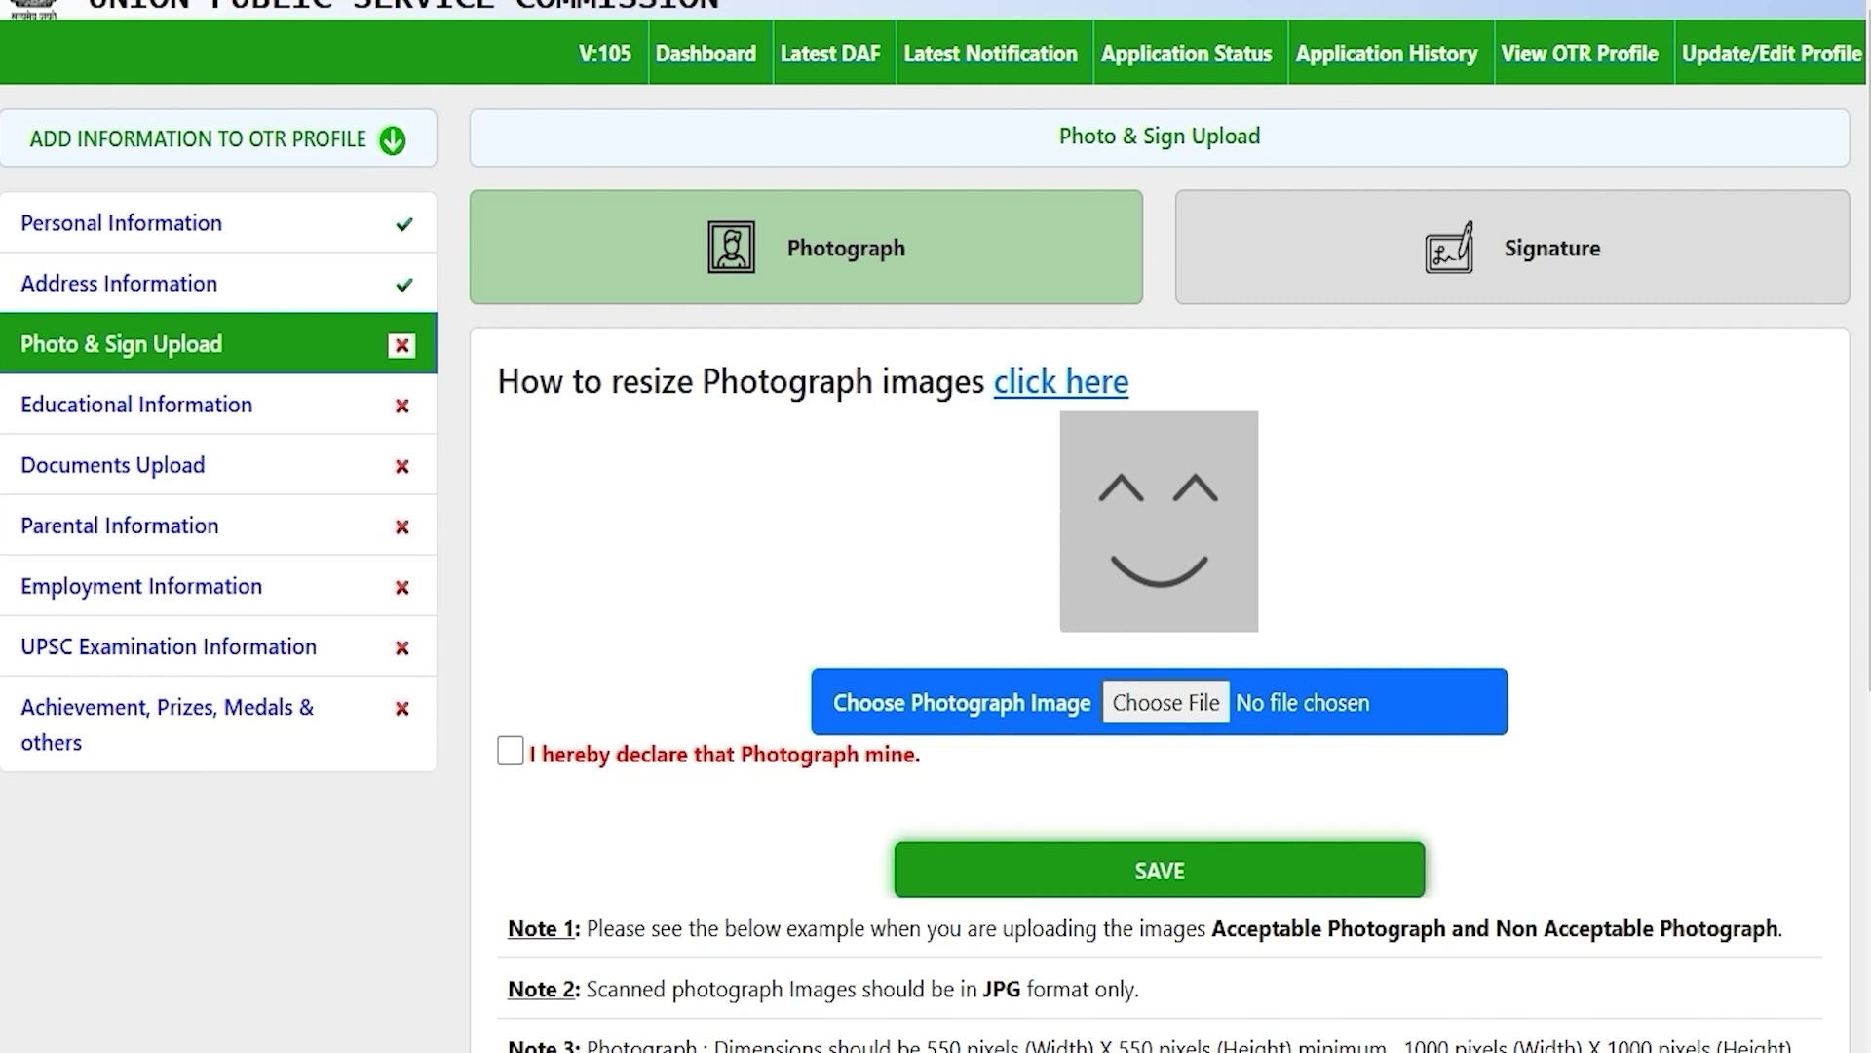
pyautogui.moveTo(540, 381); pyautogui.dragTo(935, 381)
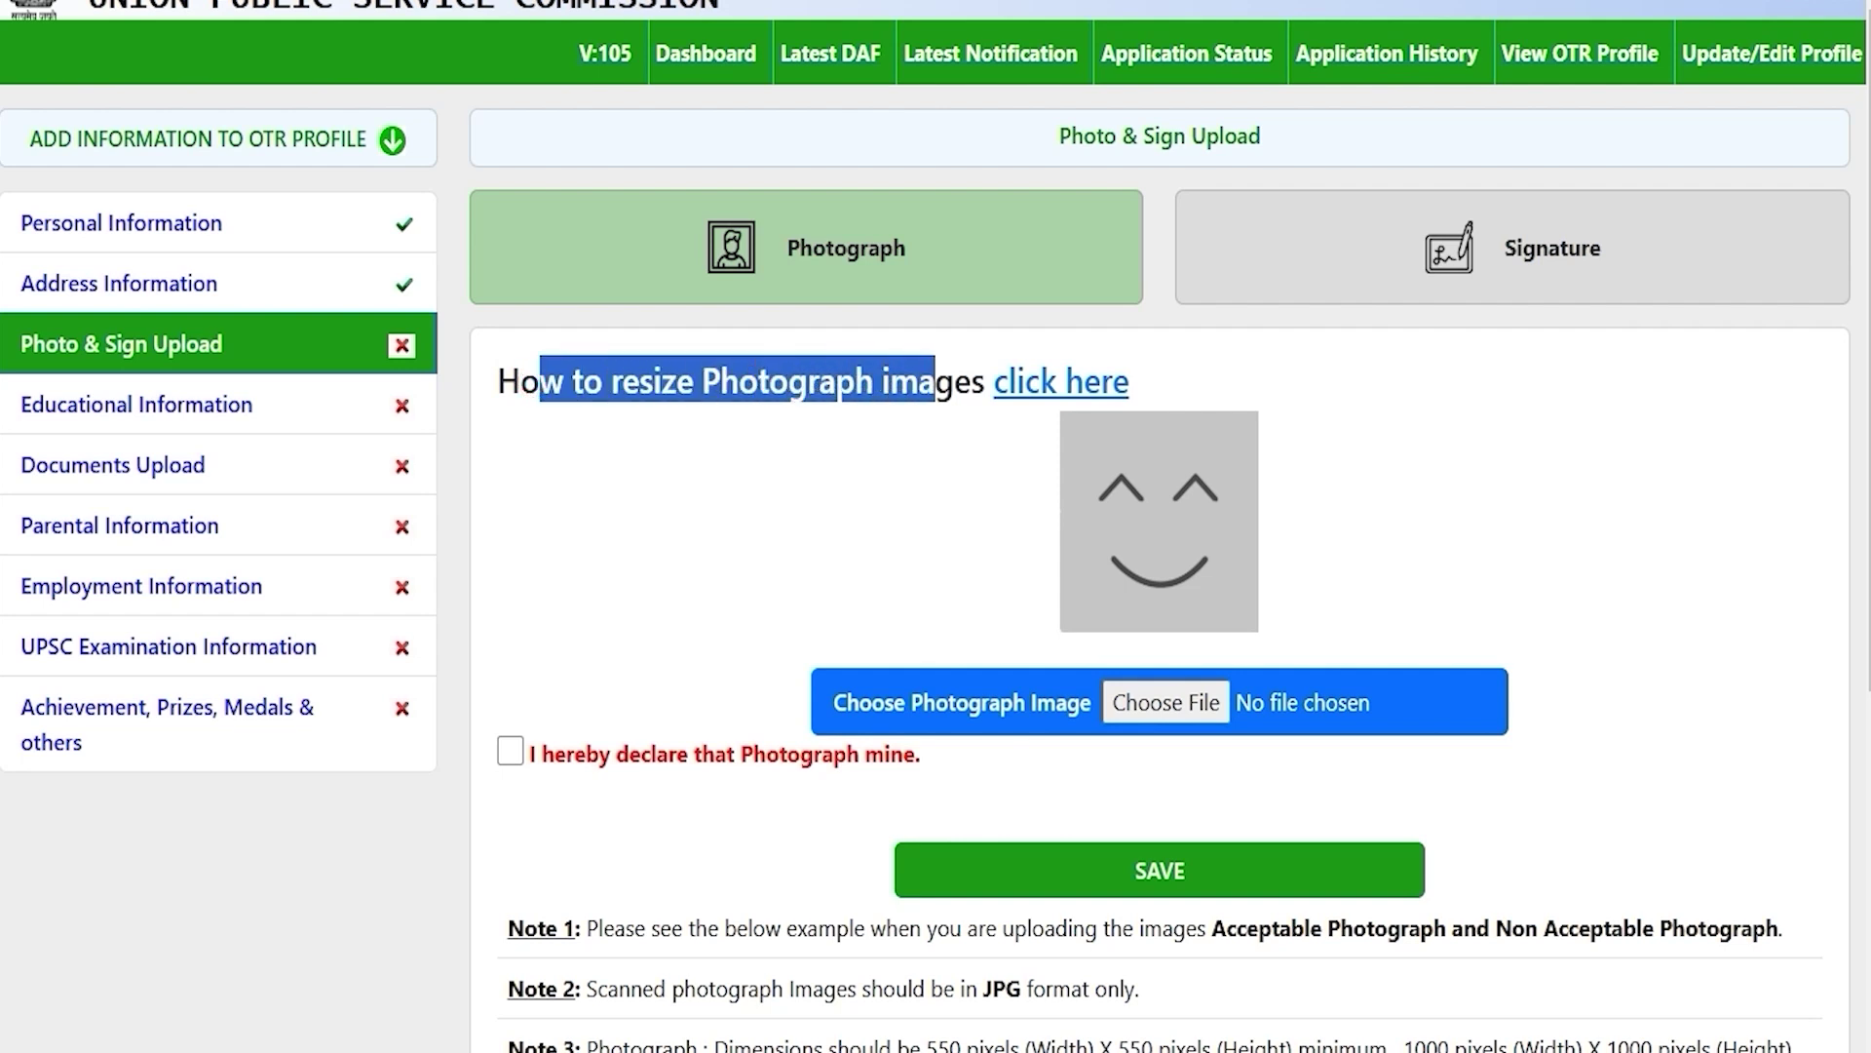
pyautogui.click(1062, 381)
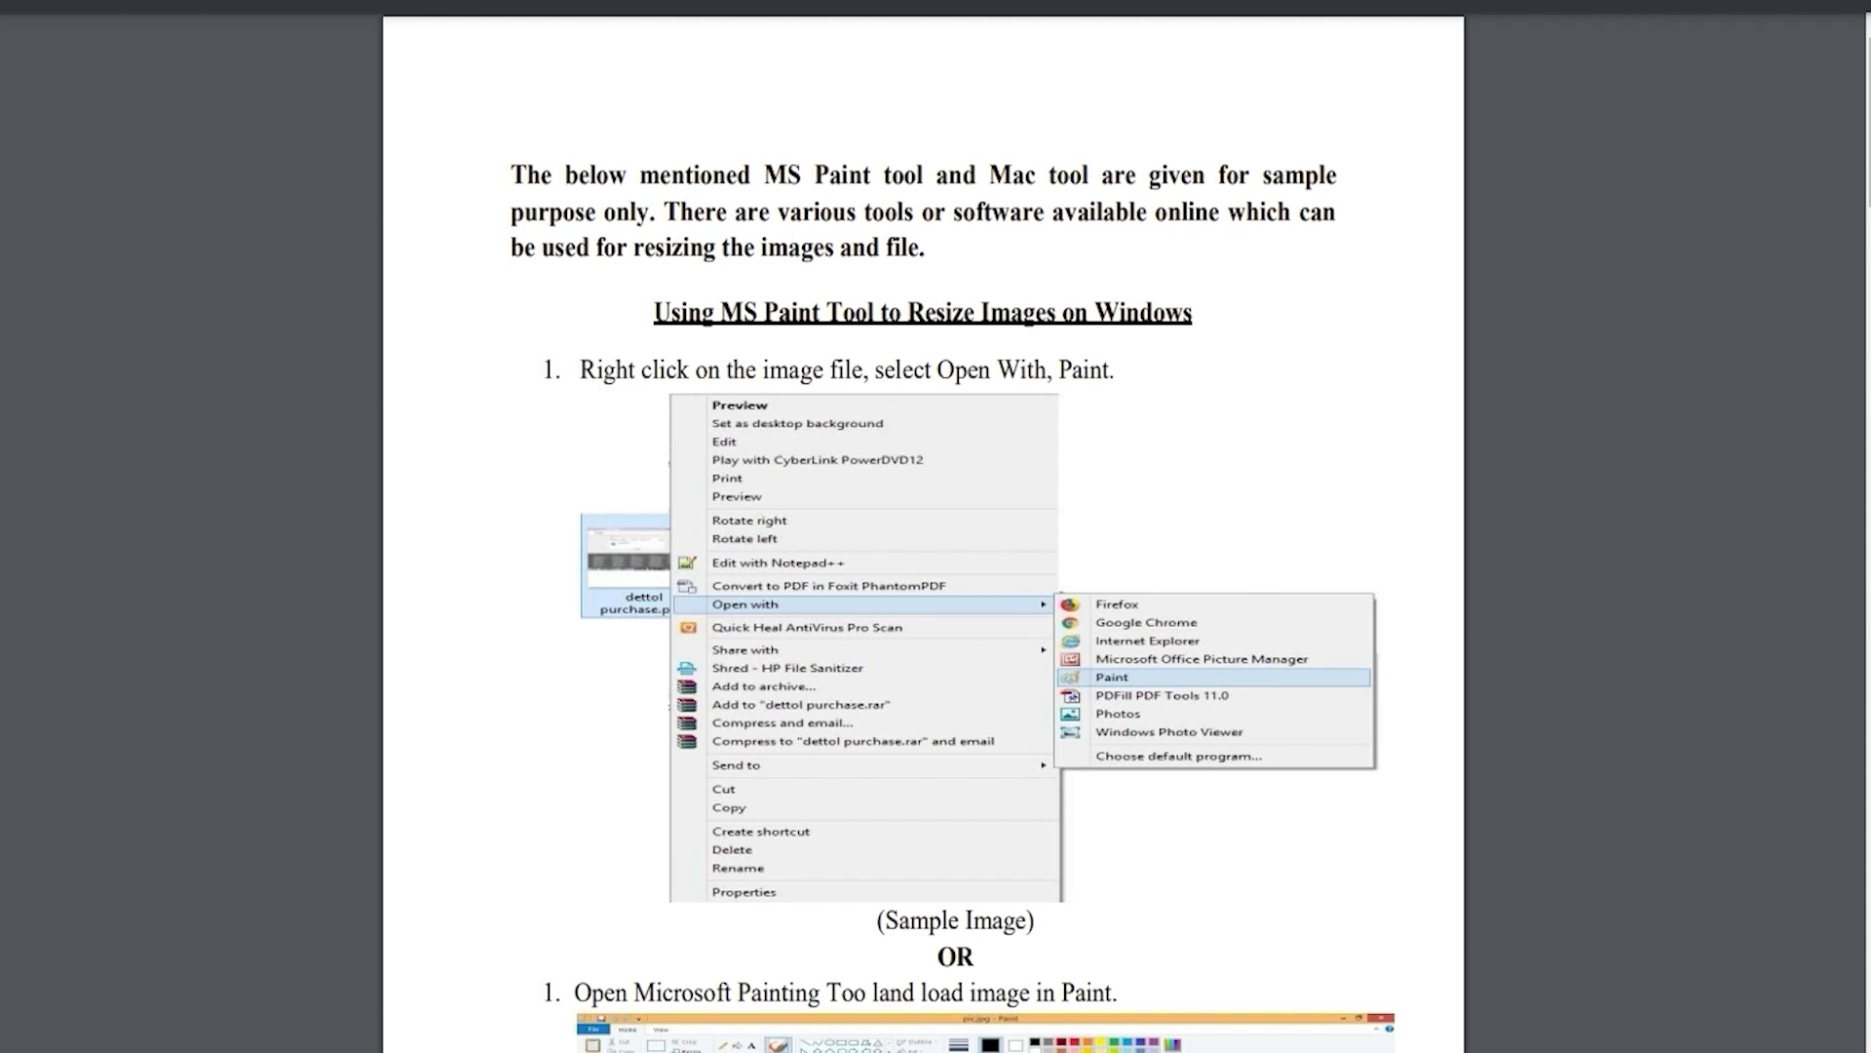
# Step: Scroll through the resizing guide's MS Paint steps, JPG/JPEG saving and 20–300 KB size check
pyautogui.scroll(-20, 923, 526)
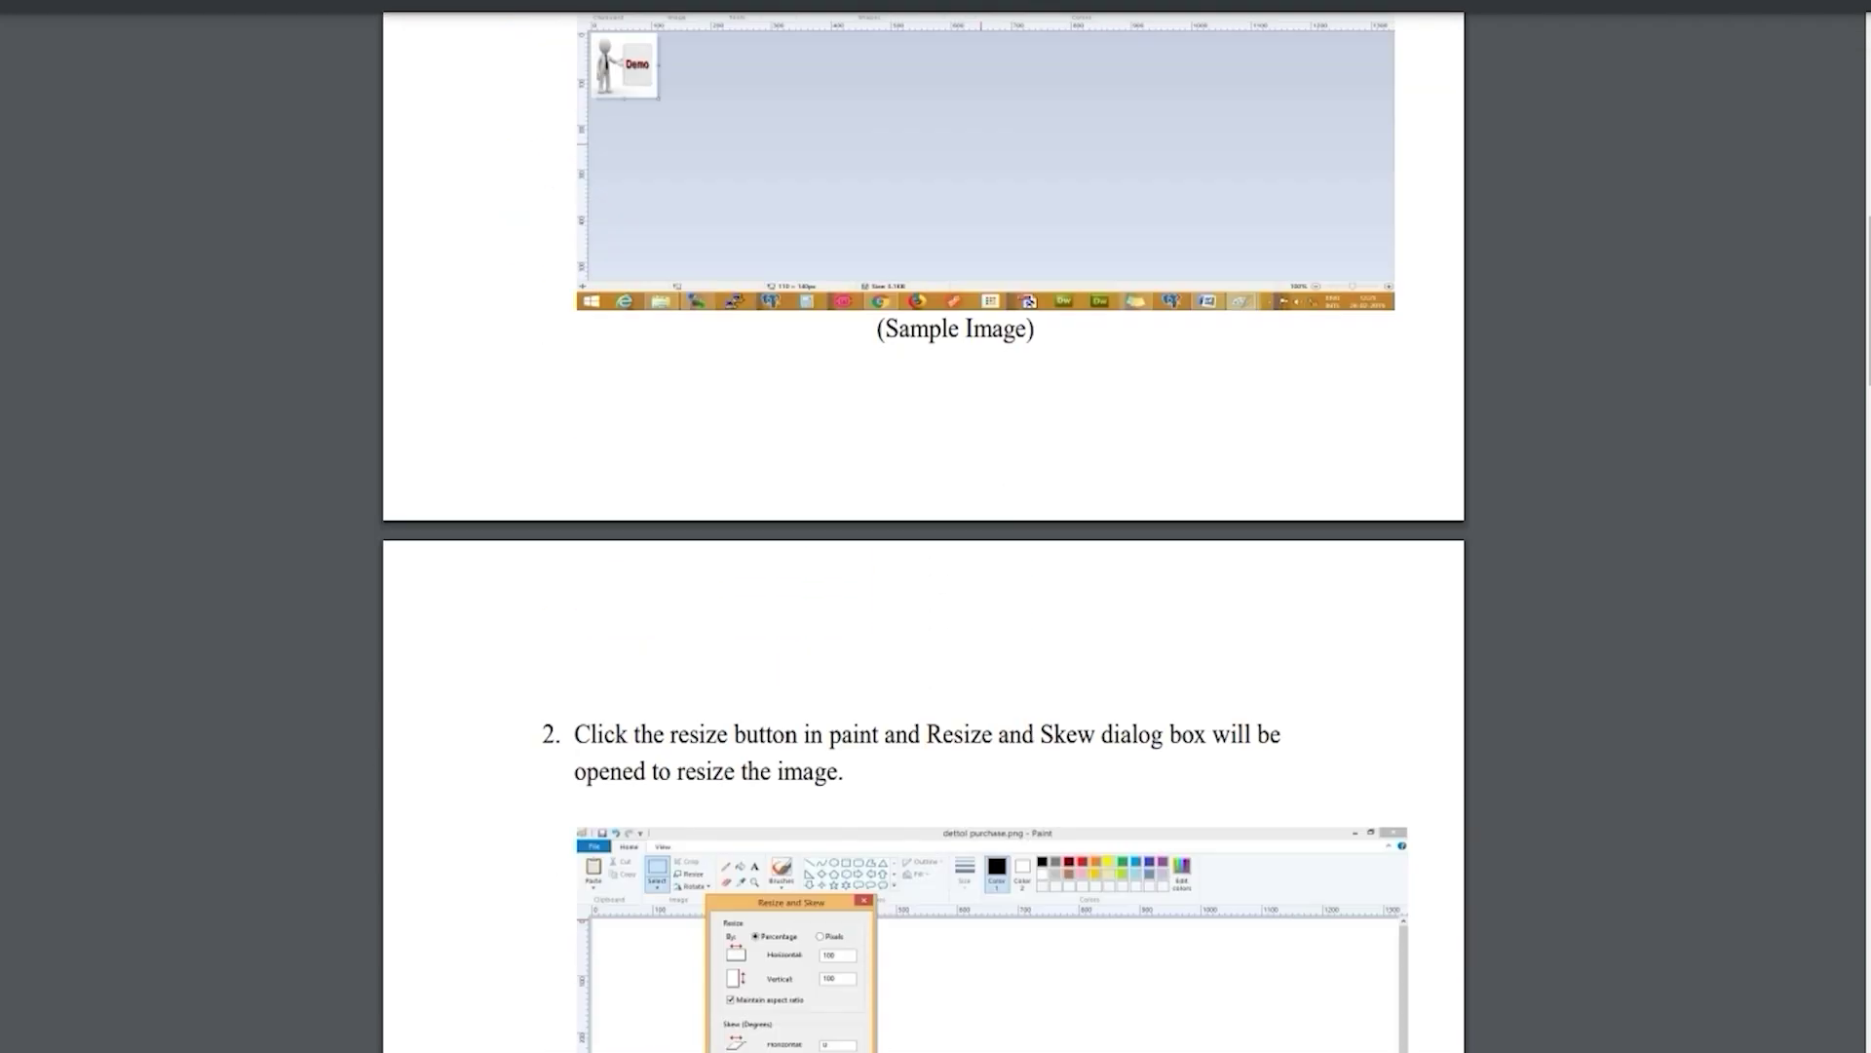
pyautogui.scroll(5, 923, 526)
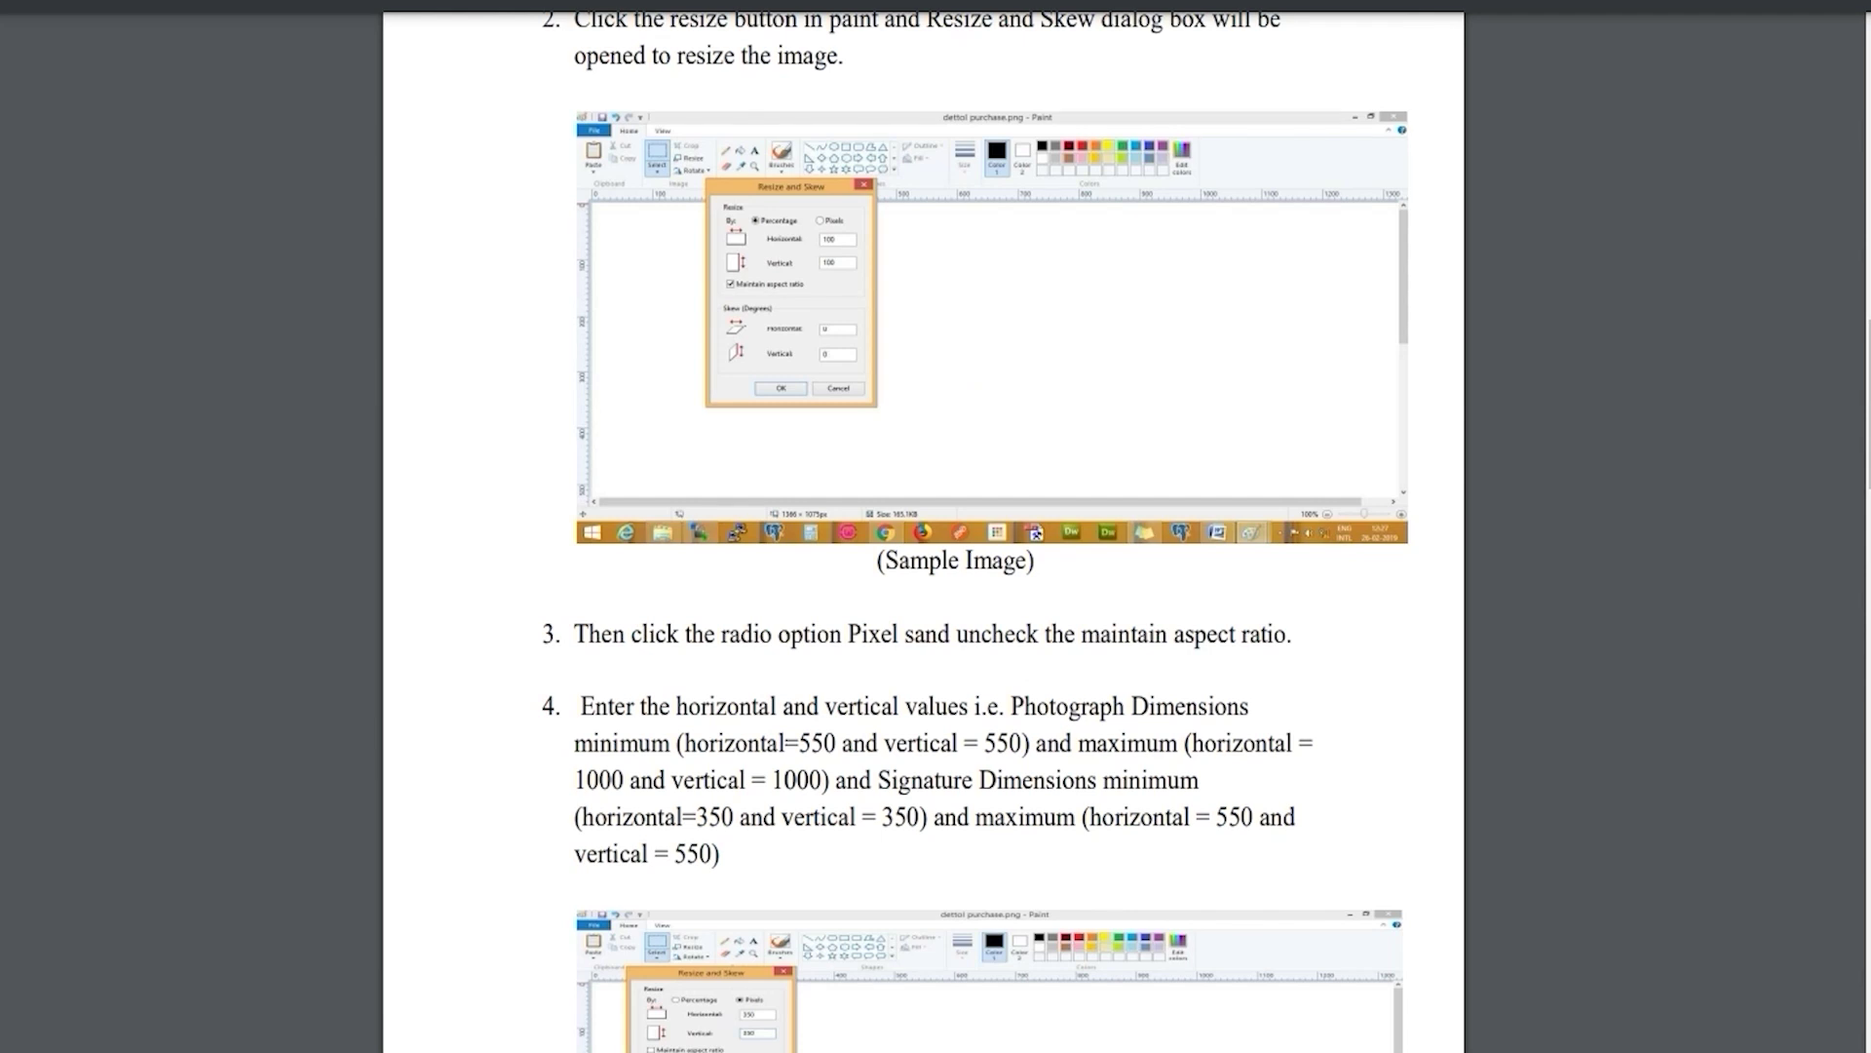
pyautogui.scroll(-15, 923, 526)
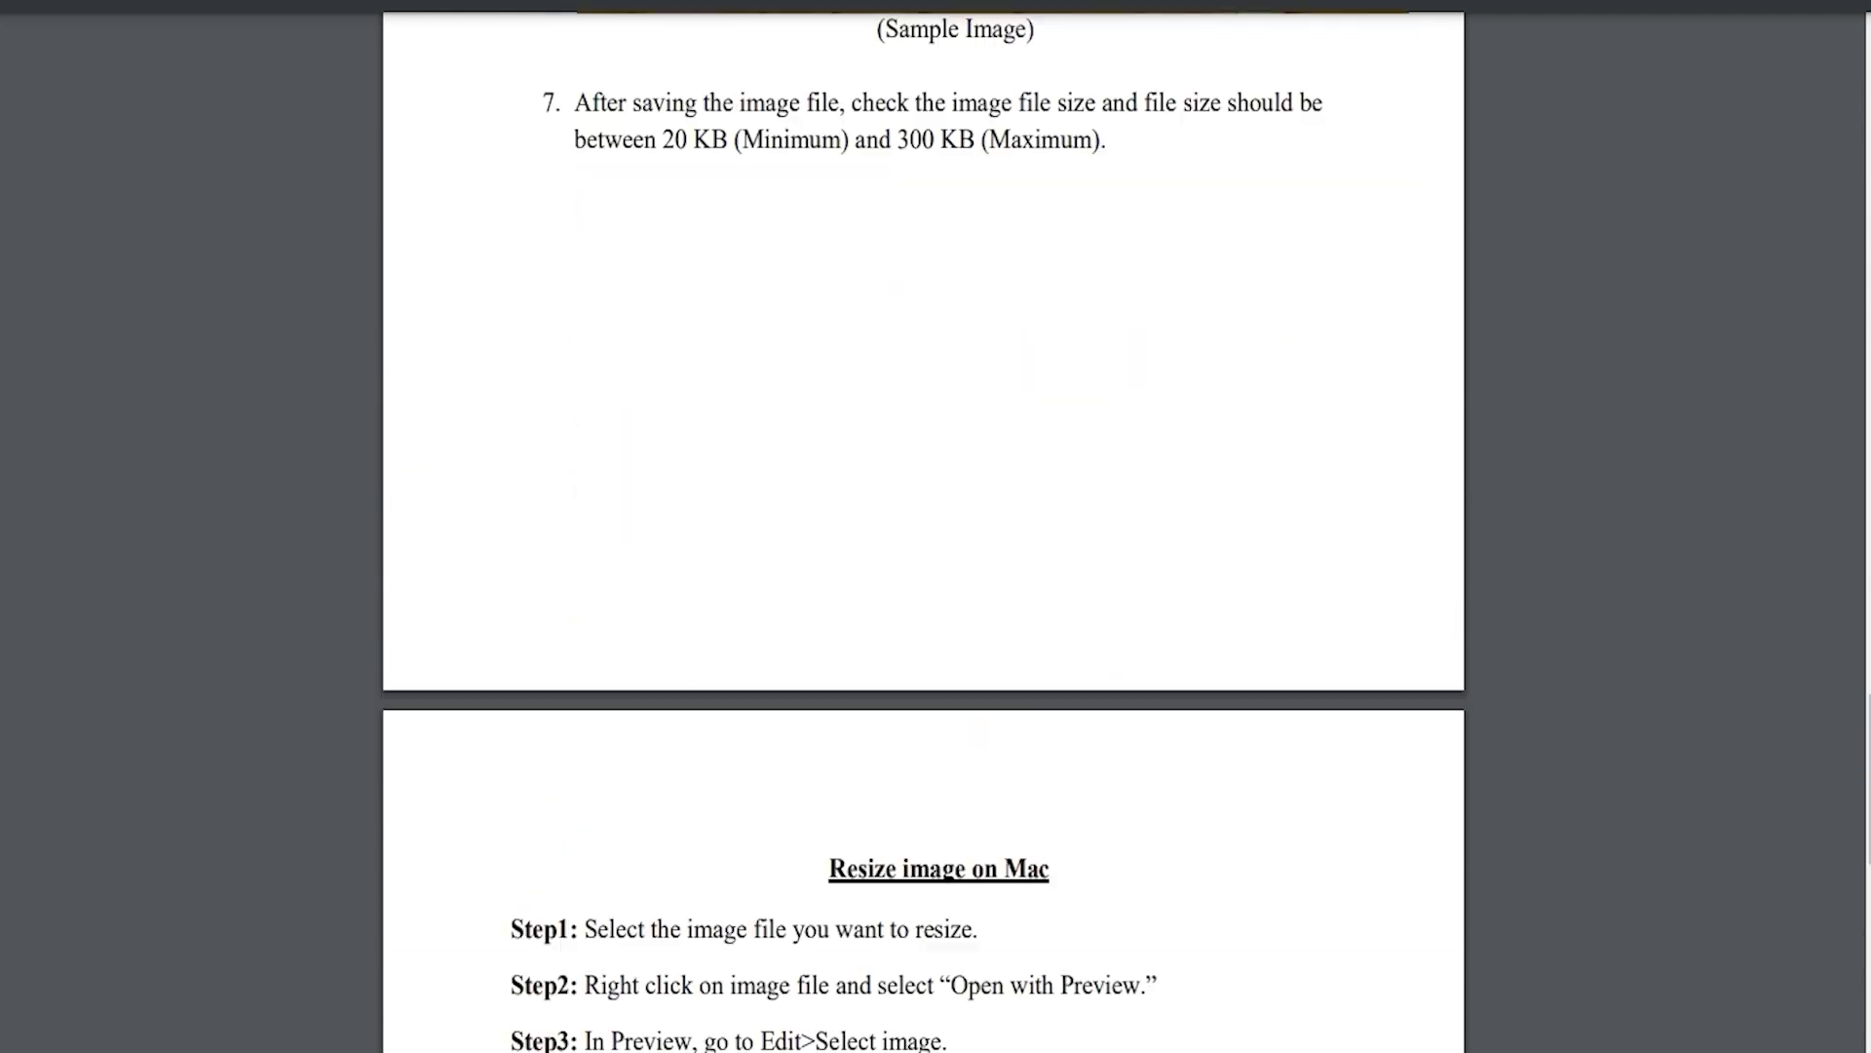
pyautogui.scroll(-5, 923, 527)
pyautogui.scroll(12, 923, 526)
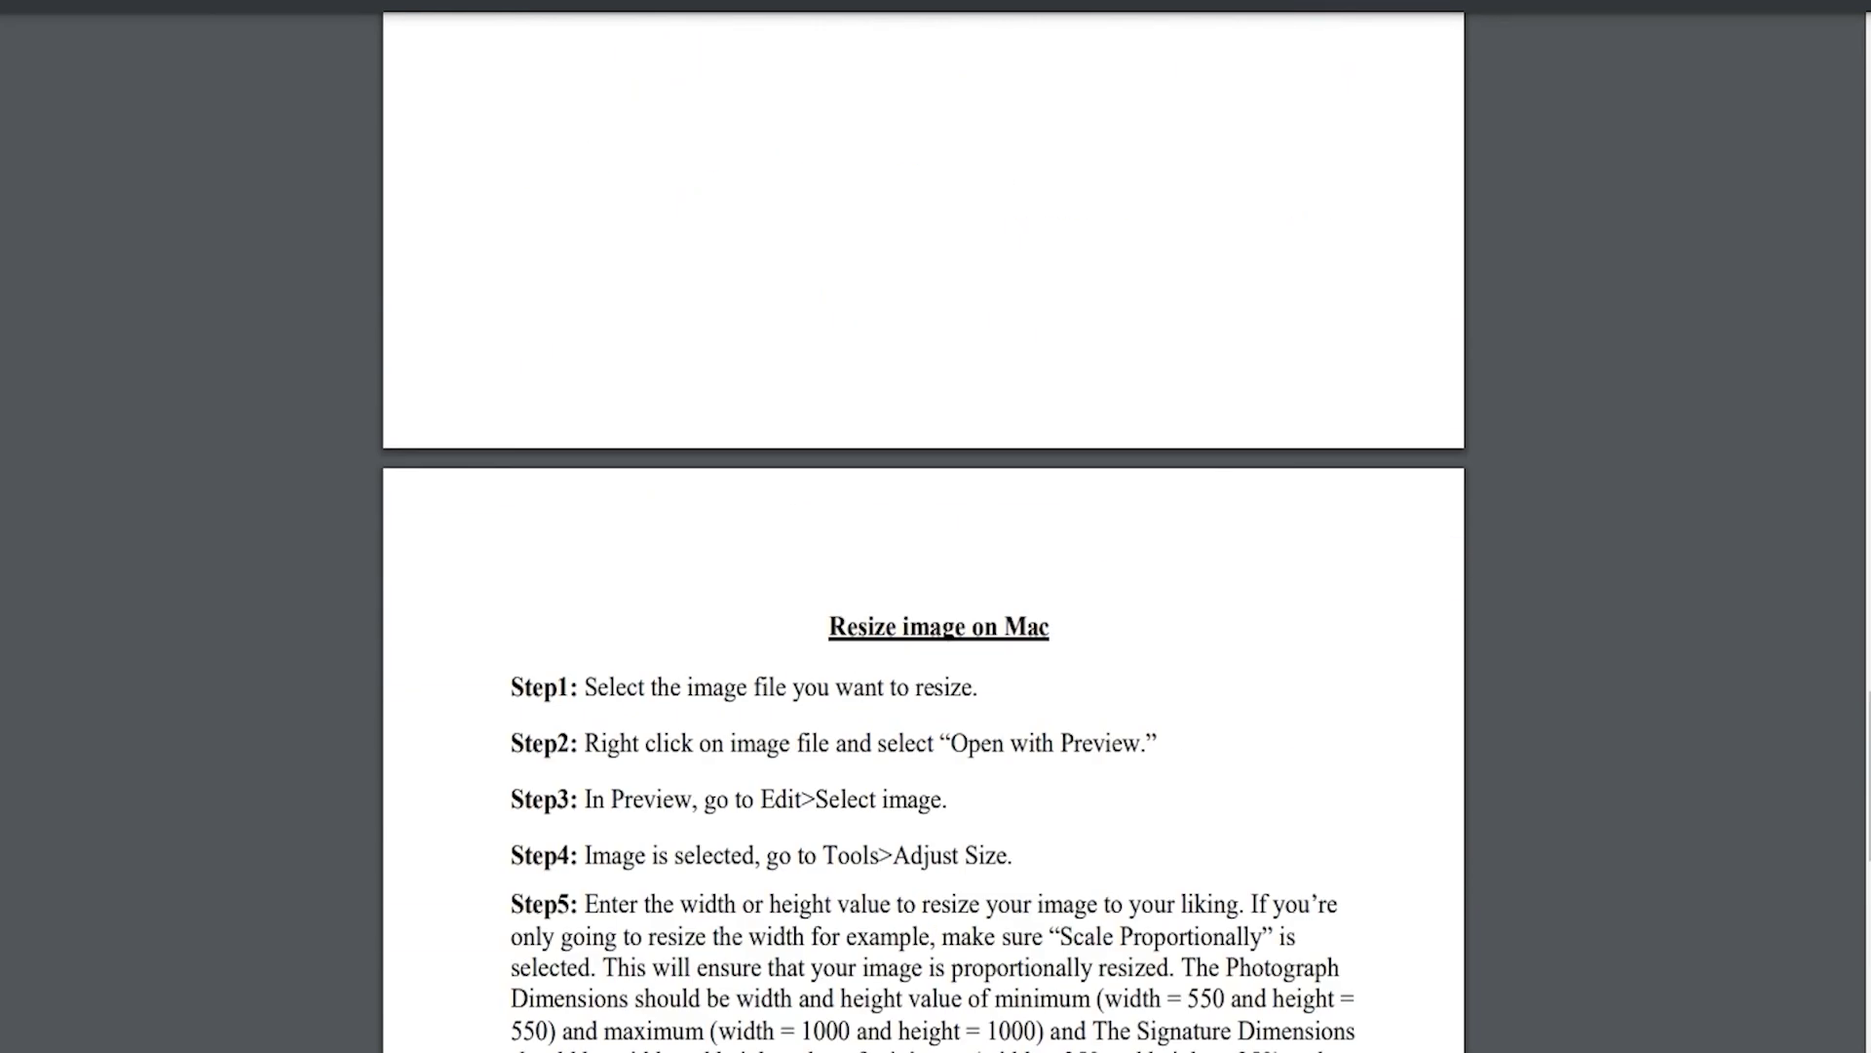
pyautogui.scroll(8, 923, 526)
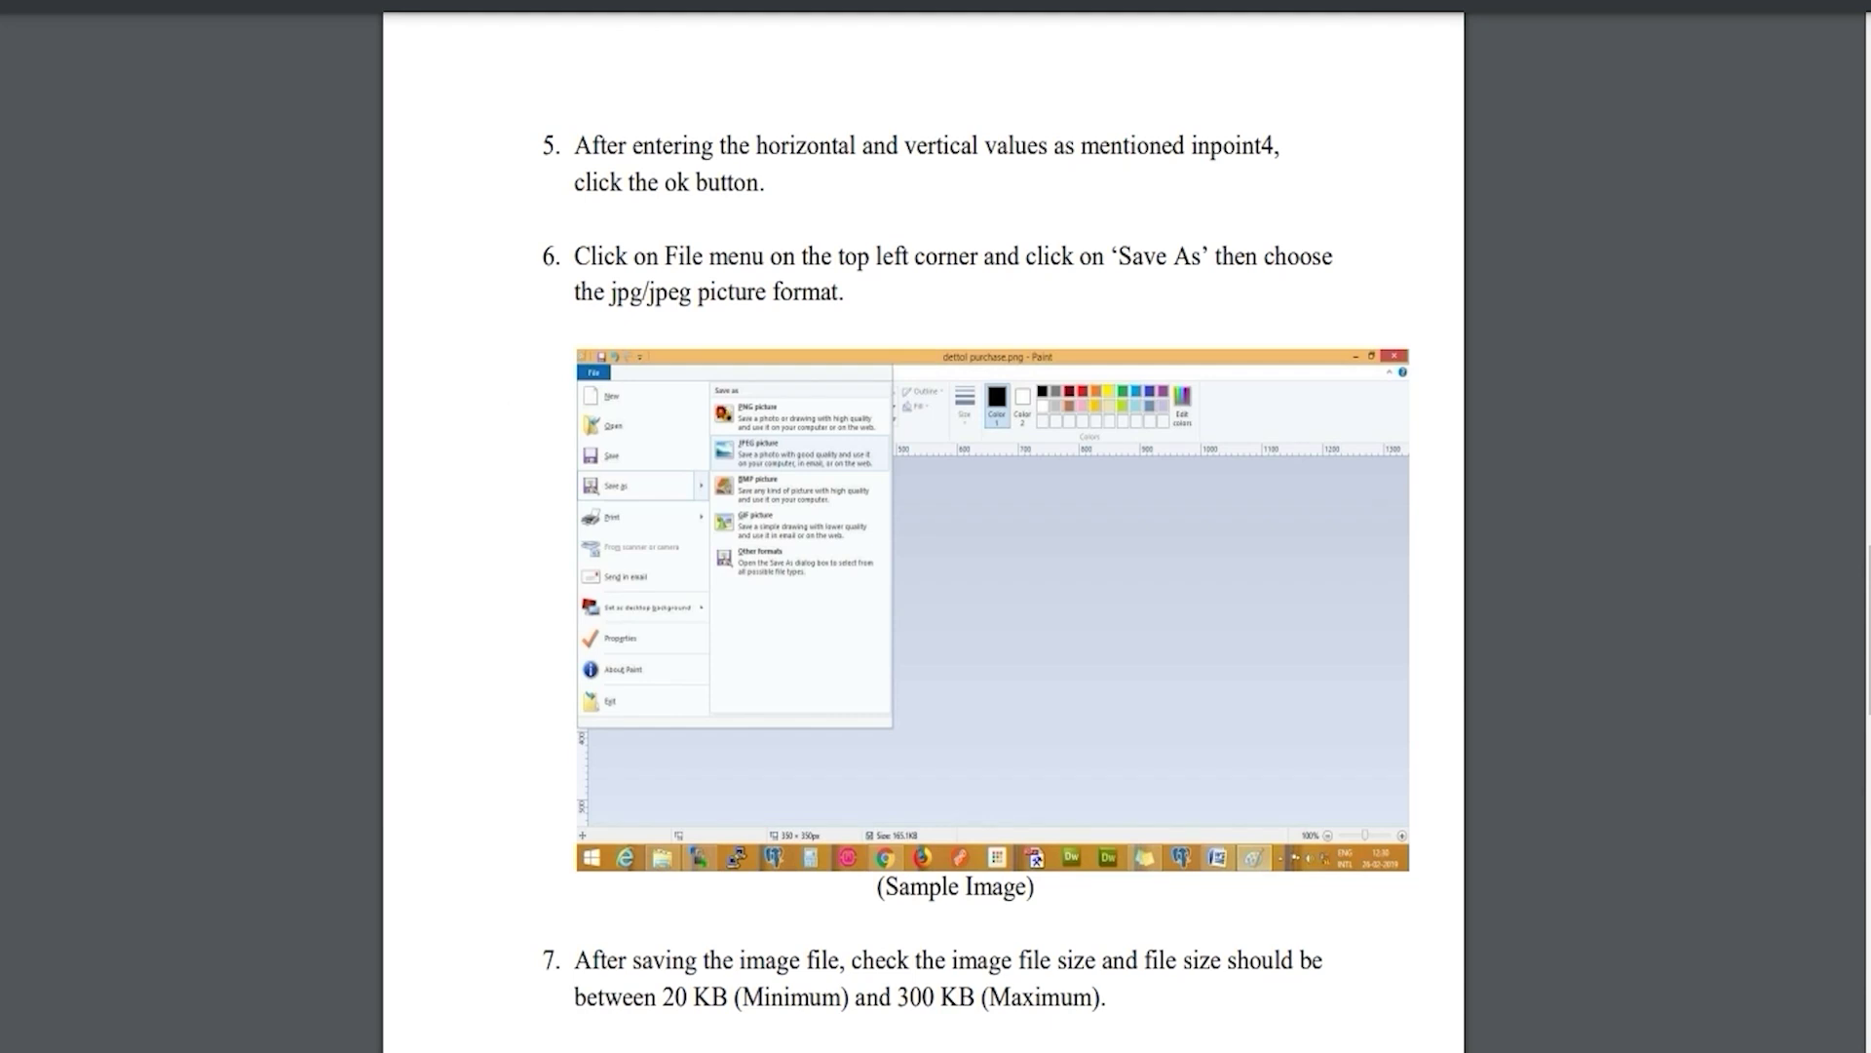
pyautogui.scroll(5, 923, 526)
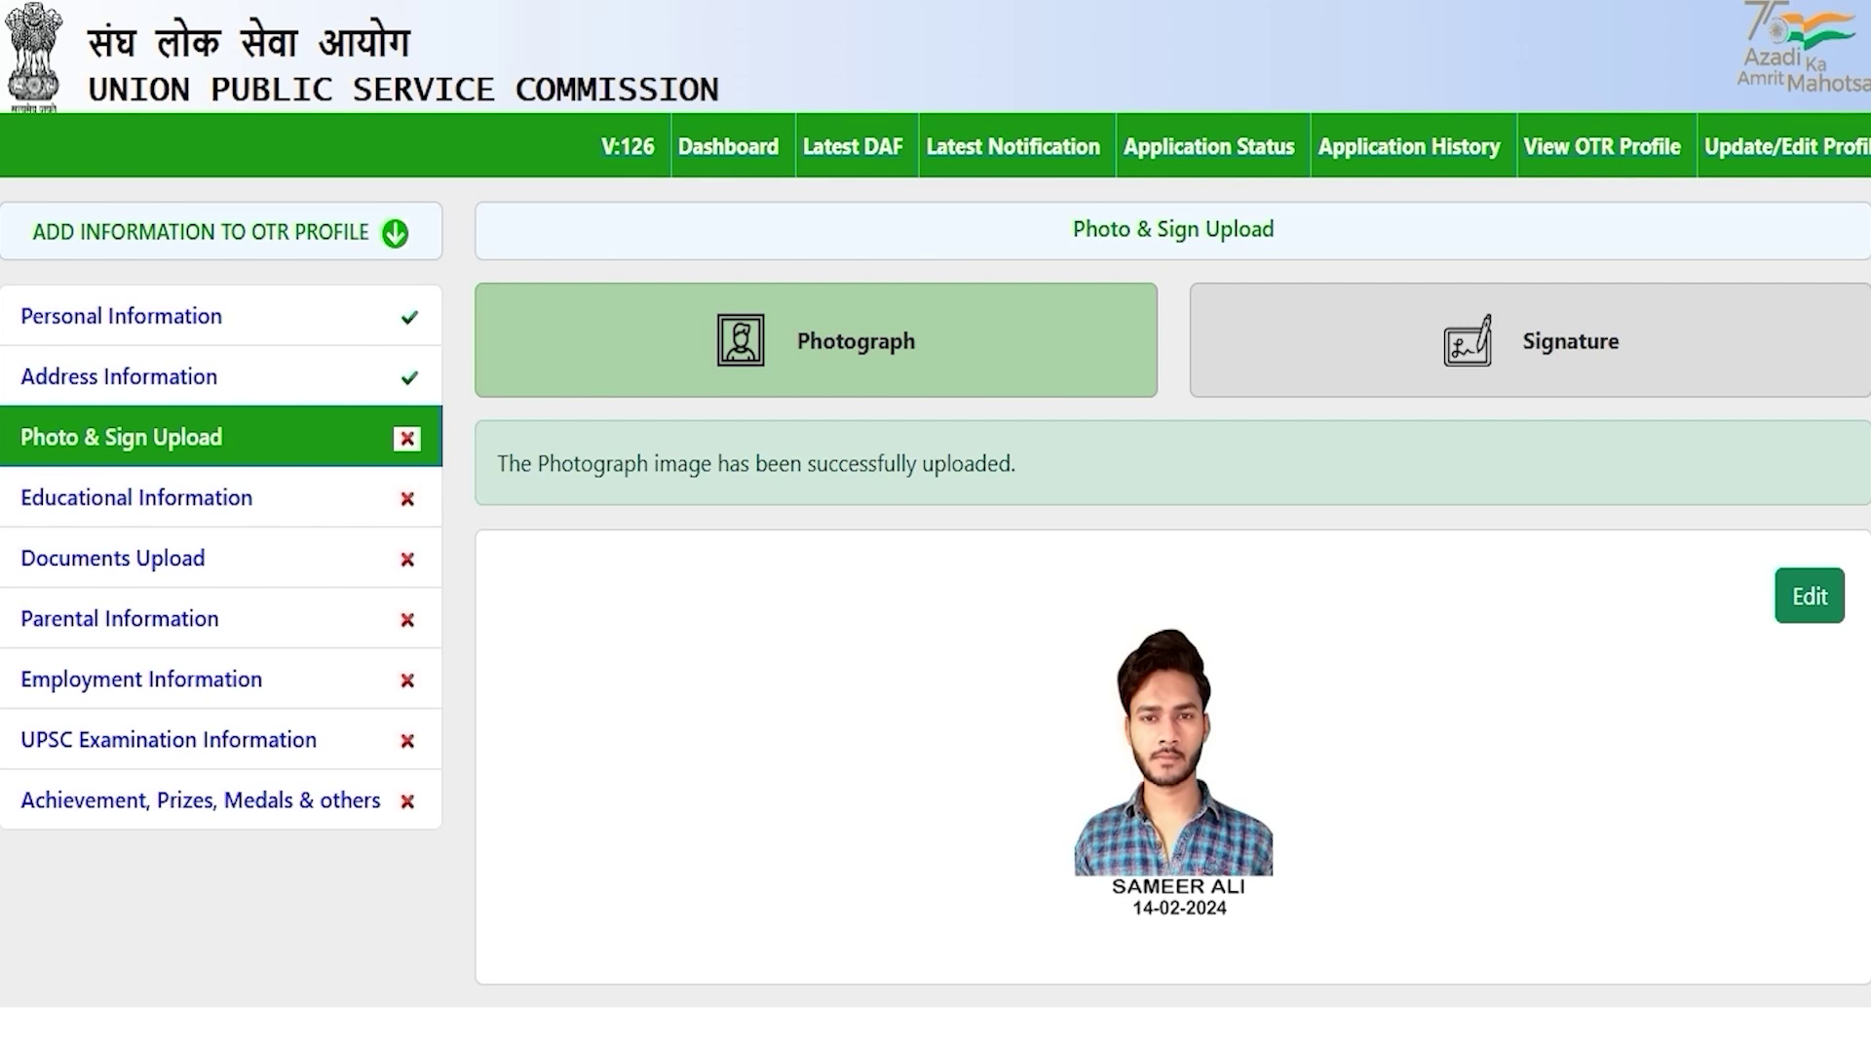
# Step: Switch to the Signature form and highlight its JPG, 350–550 pixel and 20–300 kb requirements
pyautogui.click(1520, 346)
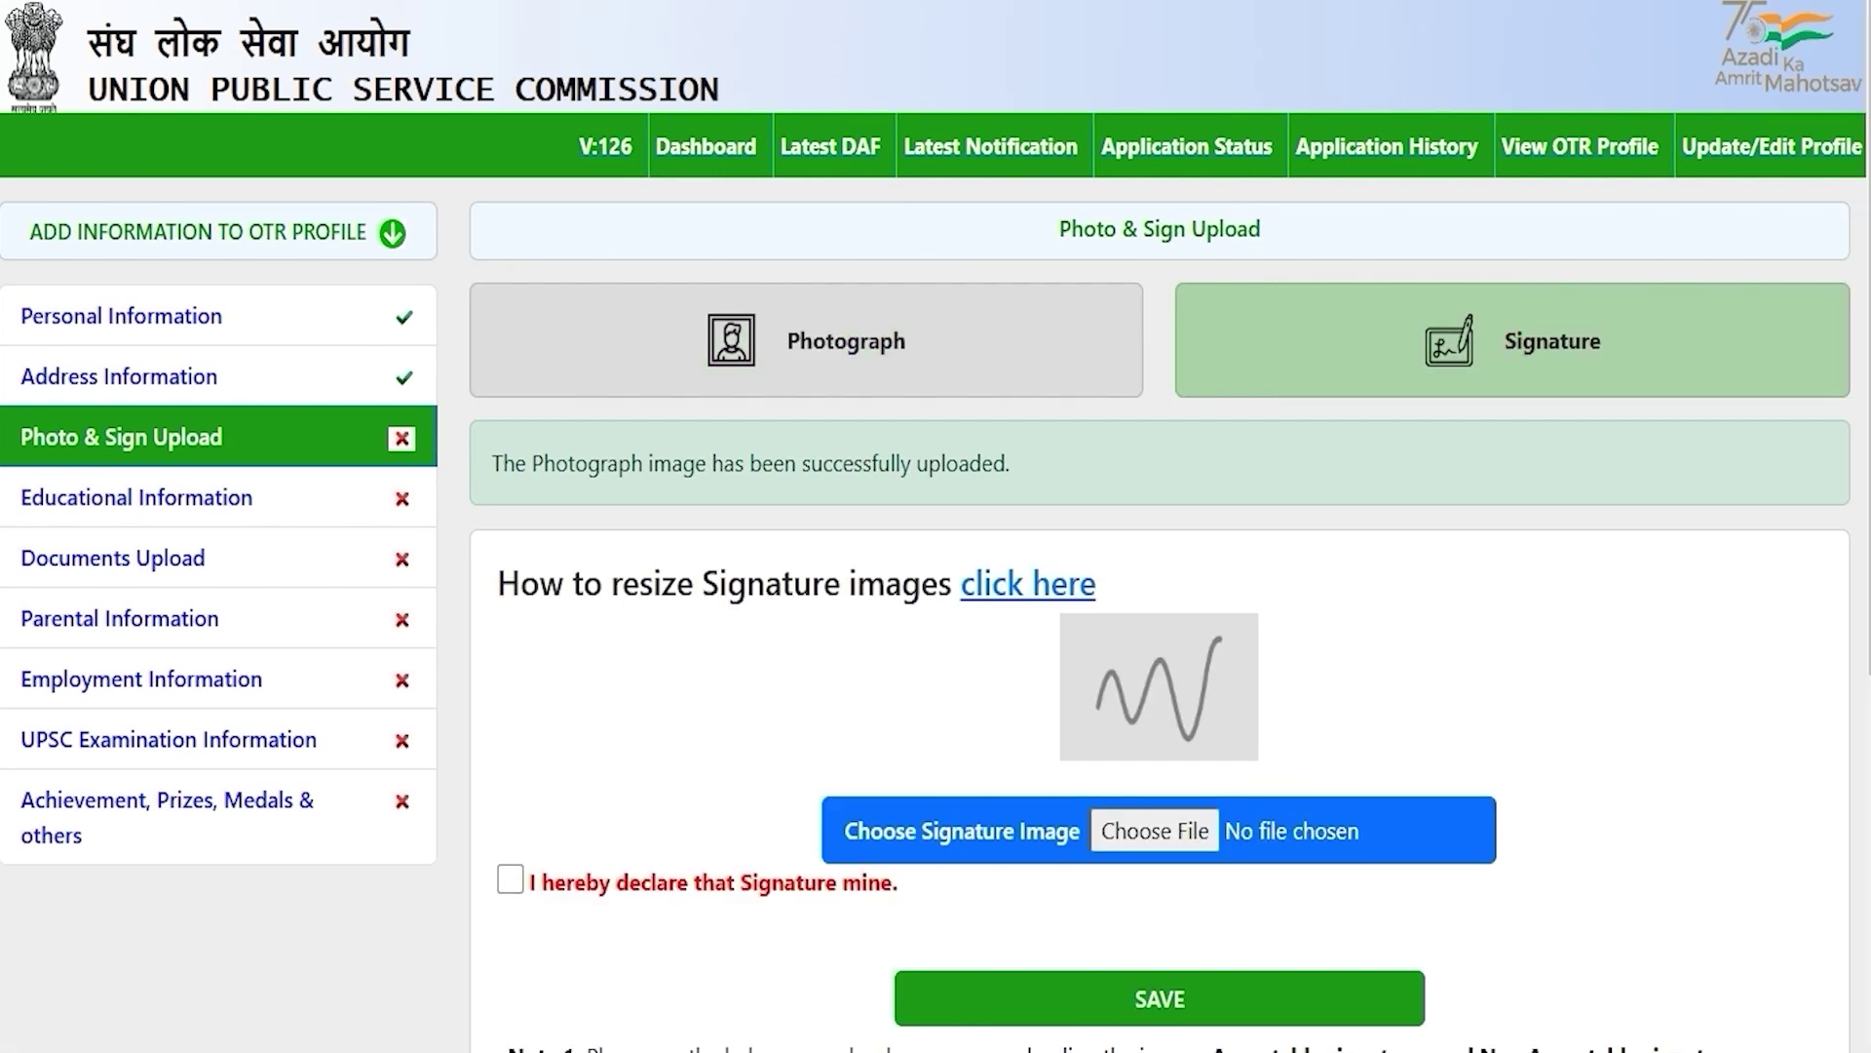
pyautogui.scroll(-3, 936, 526)
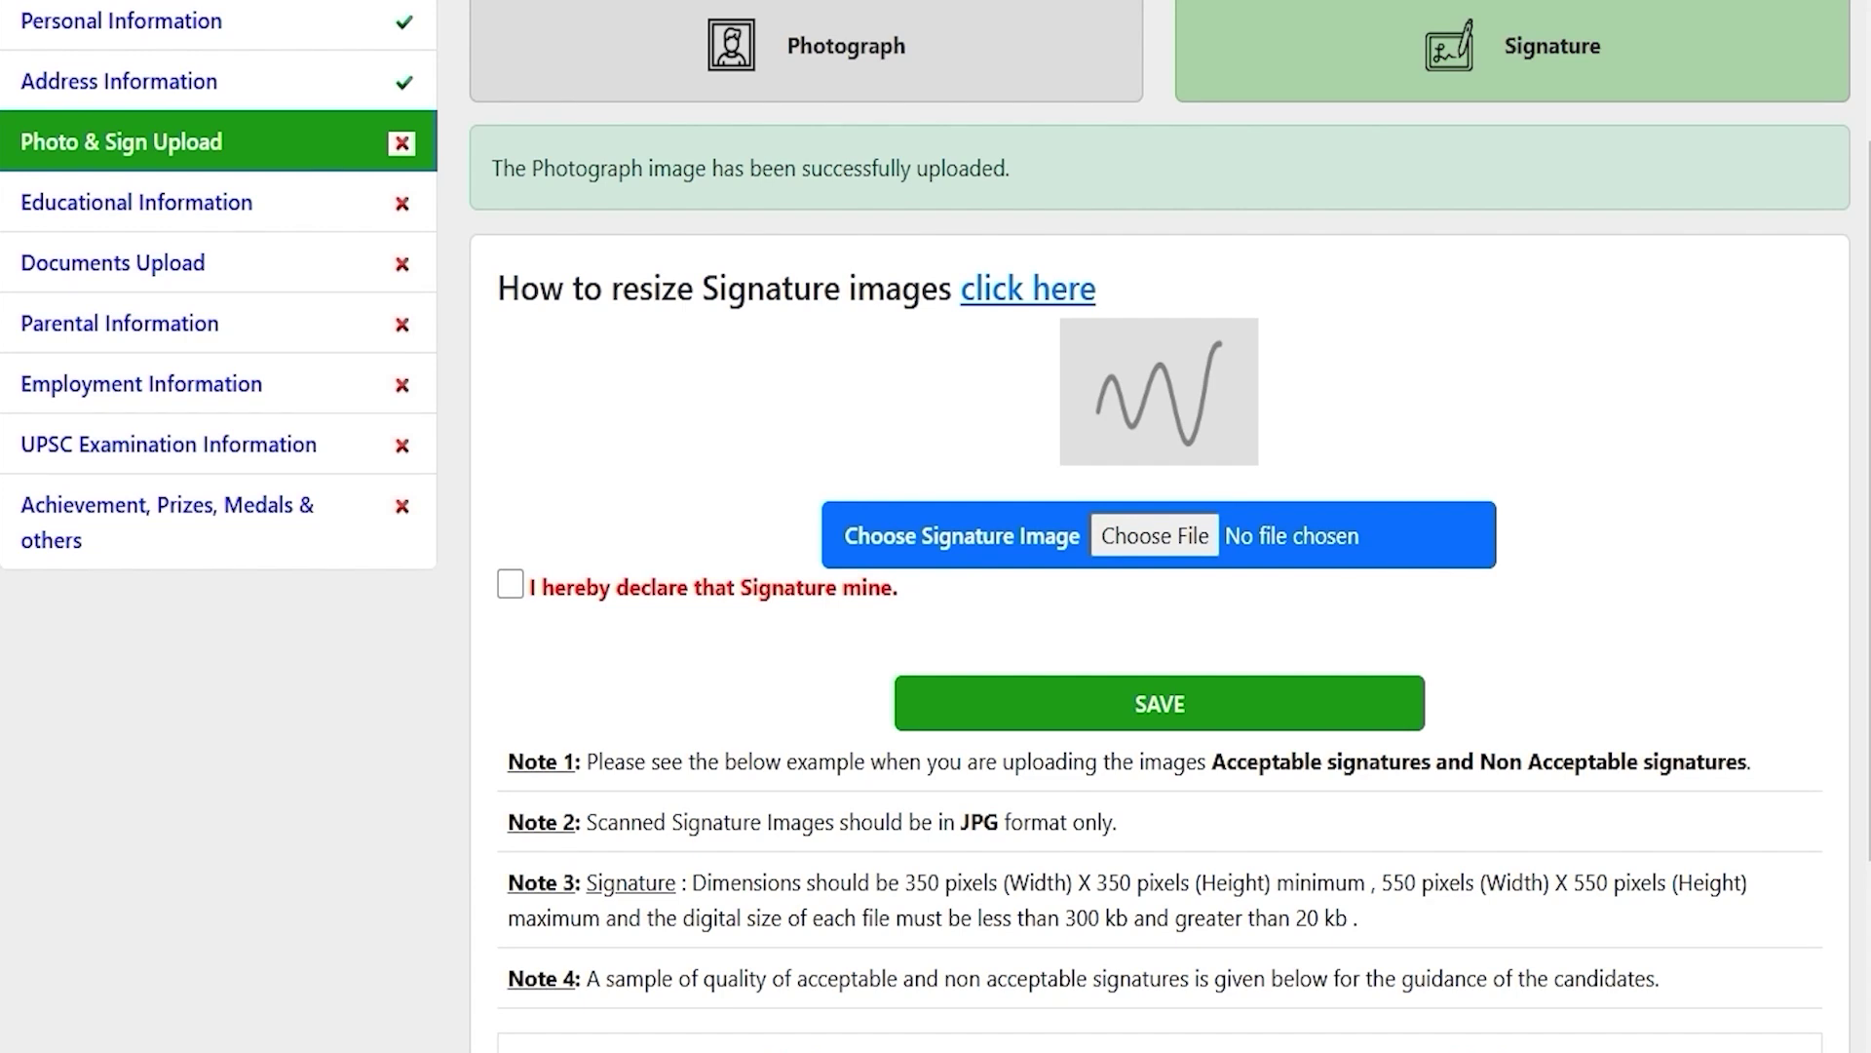
pyautogui.moveTo(960, 822); pyautogui.dragTo(983, 822)
pyautogui.scroll(-3, 983, 821)
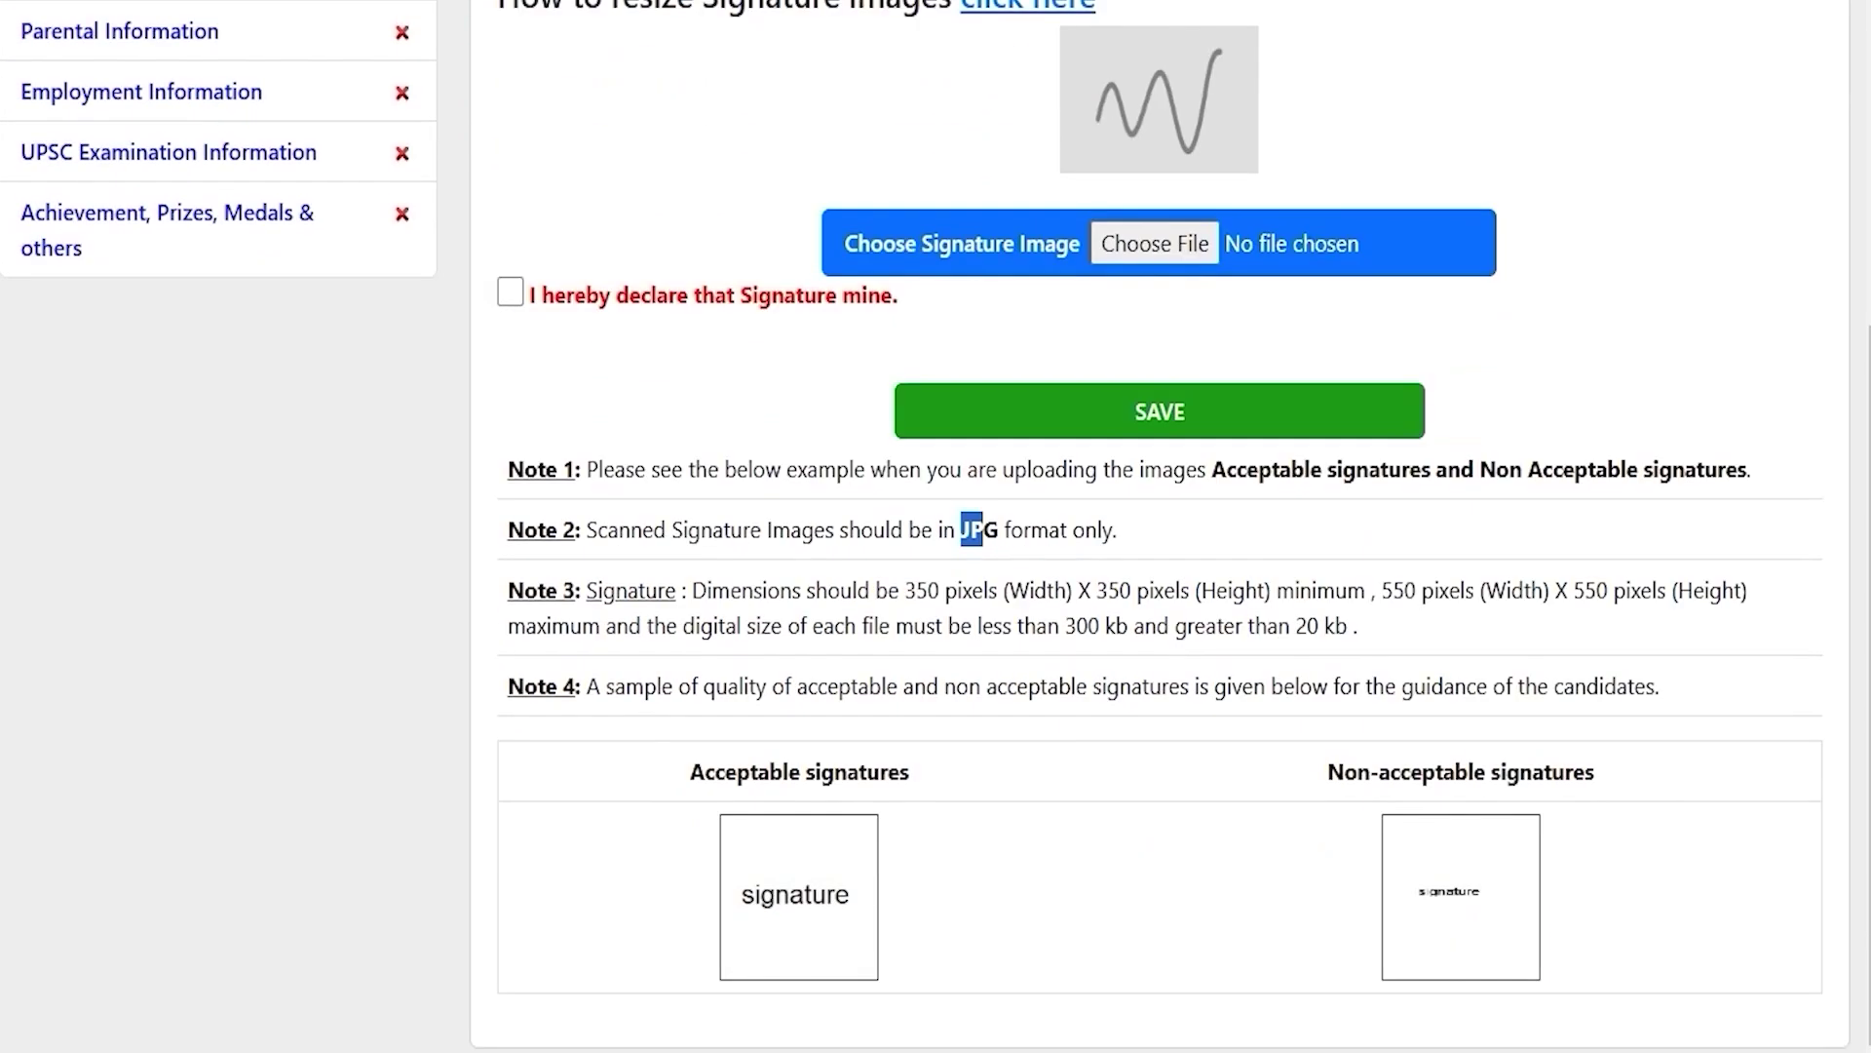
pyautogui.moveTo(916, 590); pyautogui.dragTo(1566, 591)
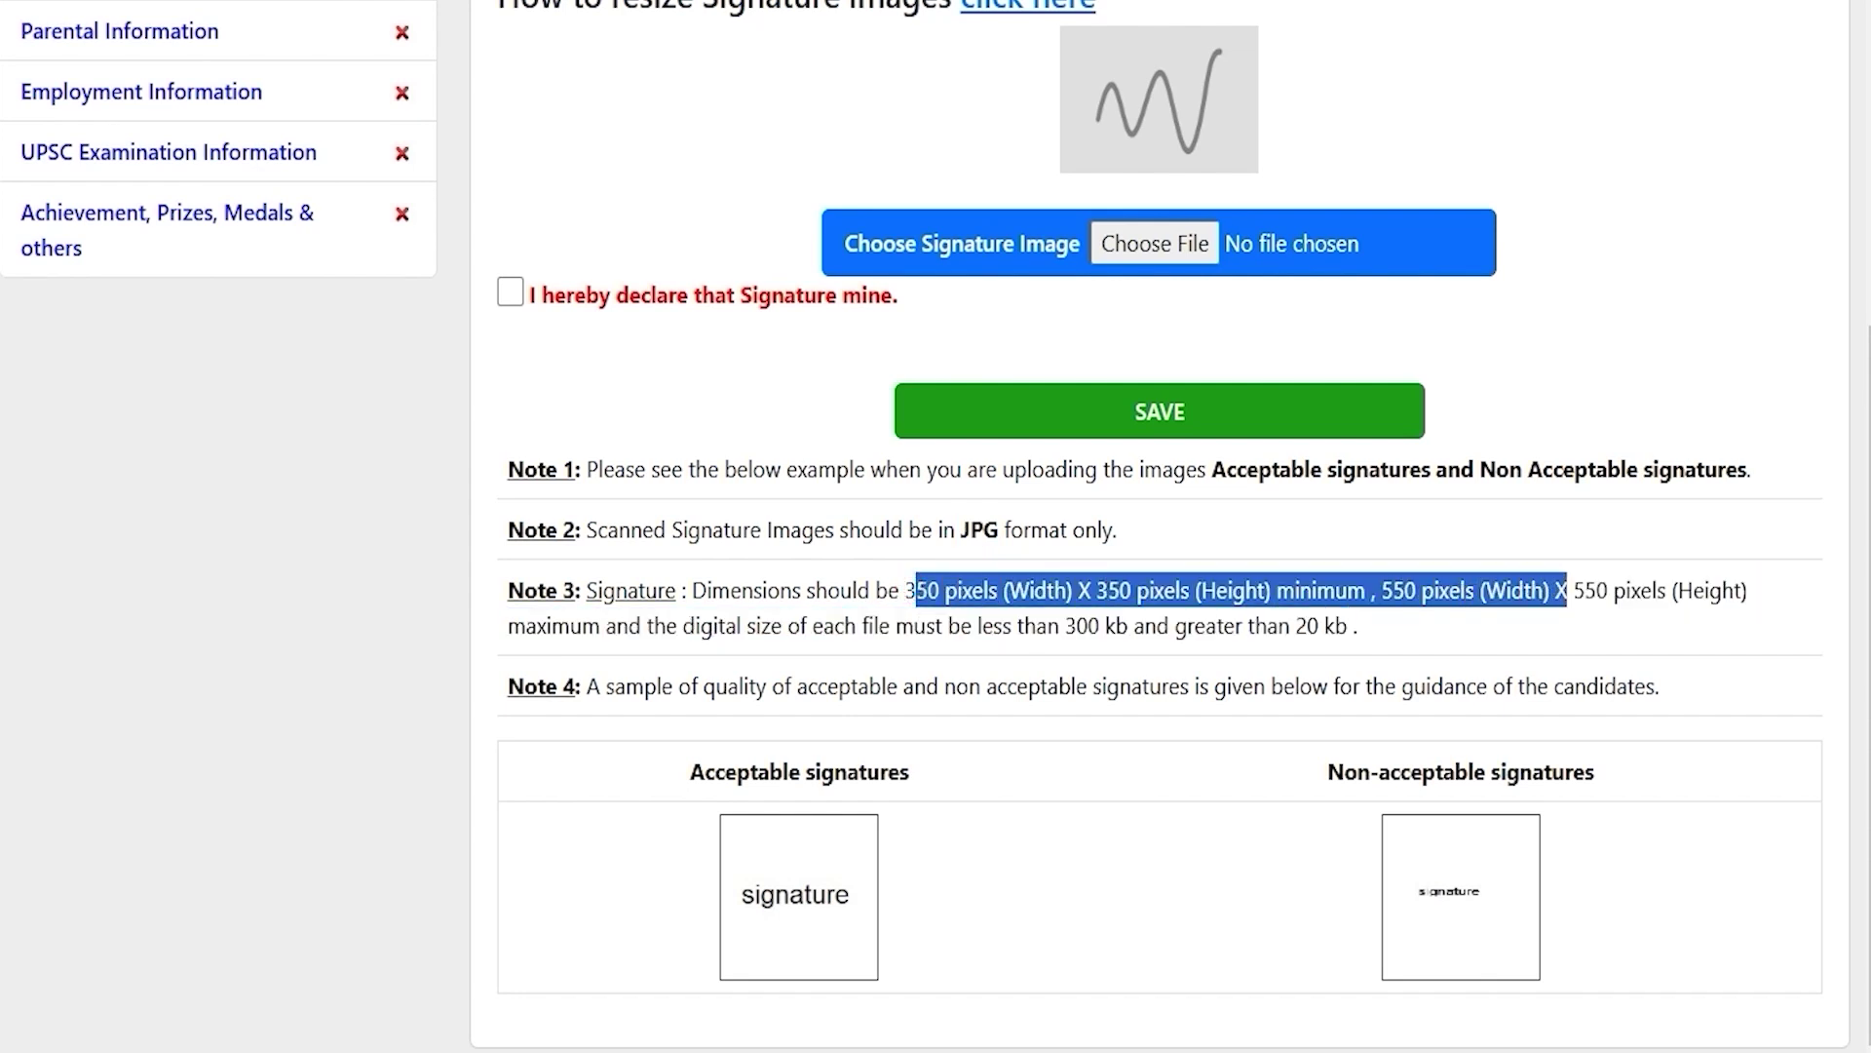
pyautogui.moveTo(1065, 626); pyautogui.dragTo(1318, 626)
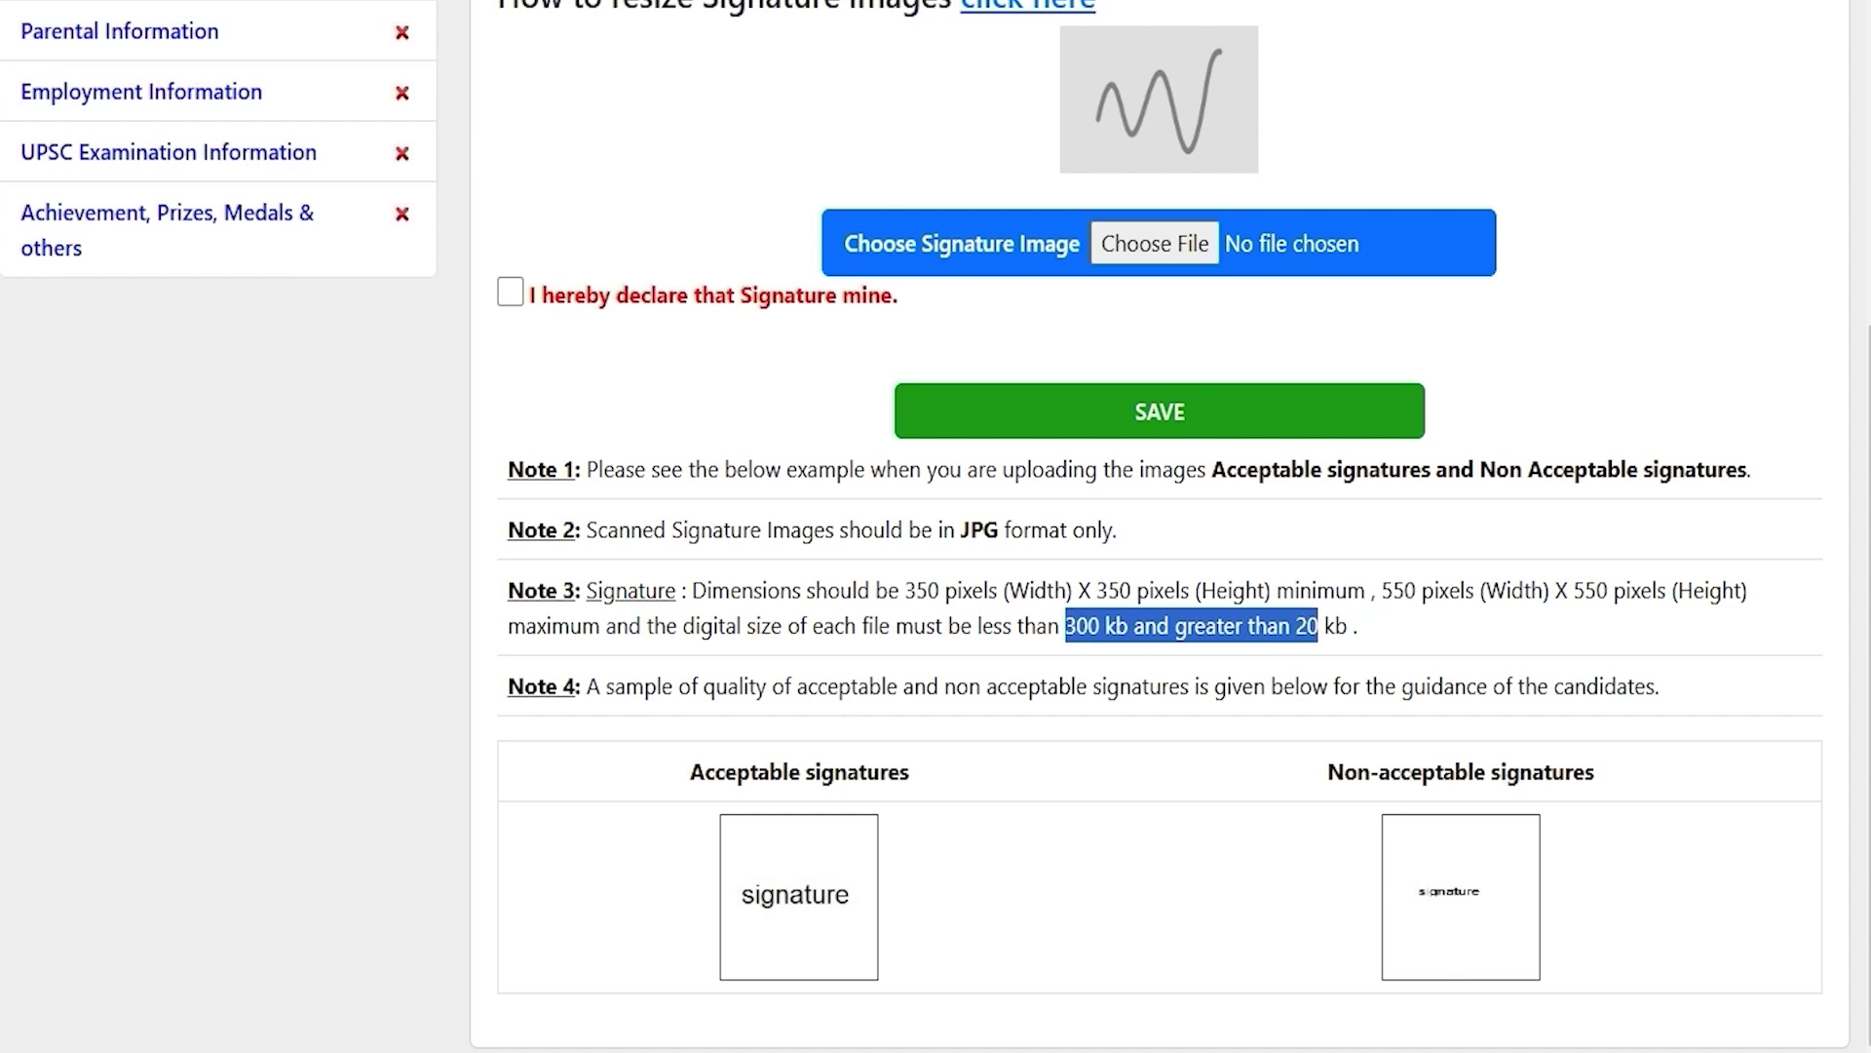
pyautogui.scroll(2, 926, 526)
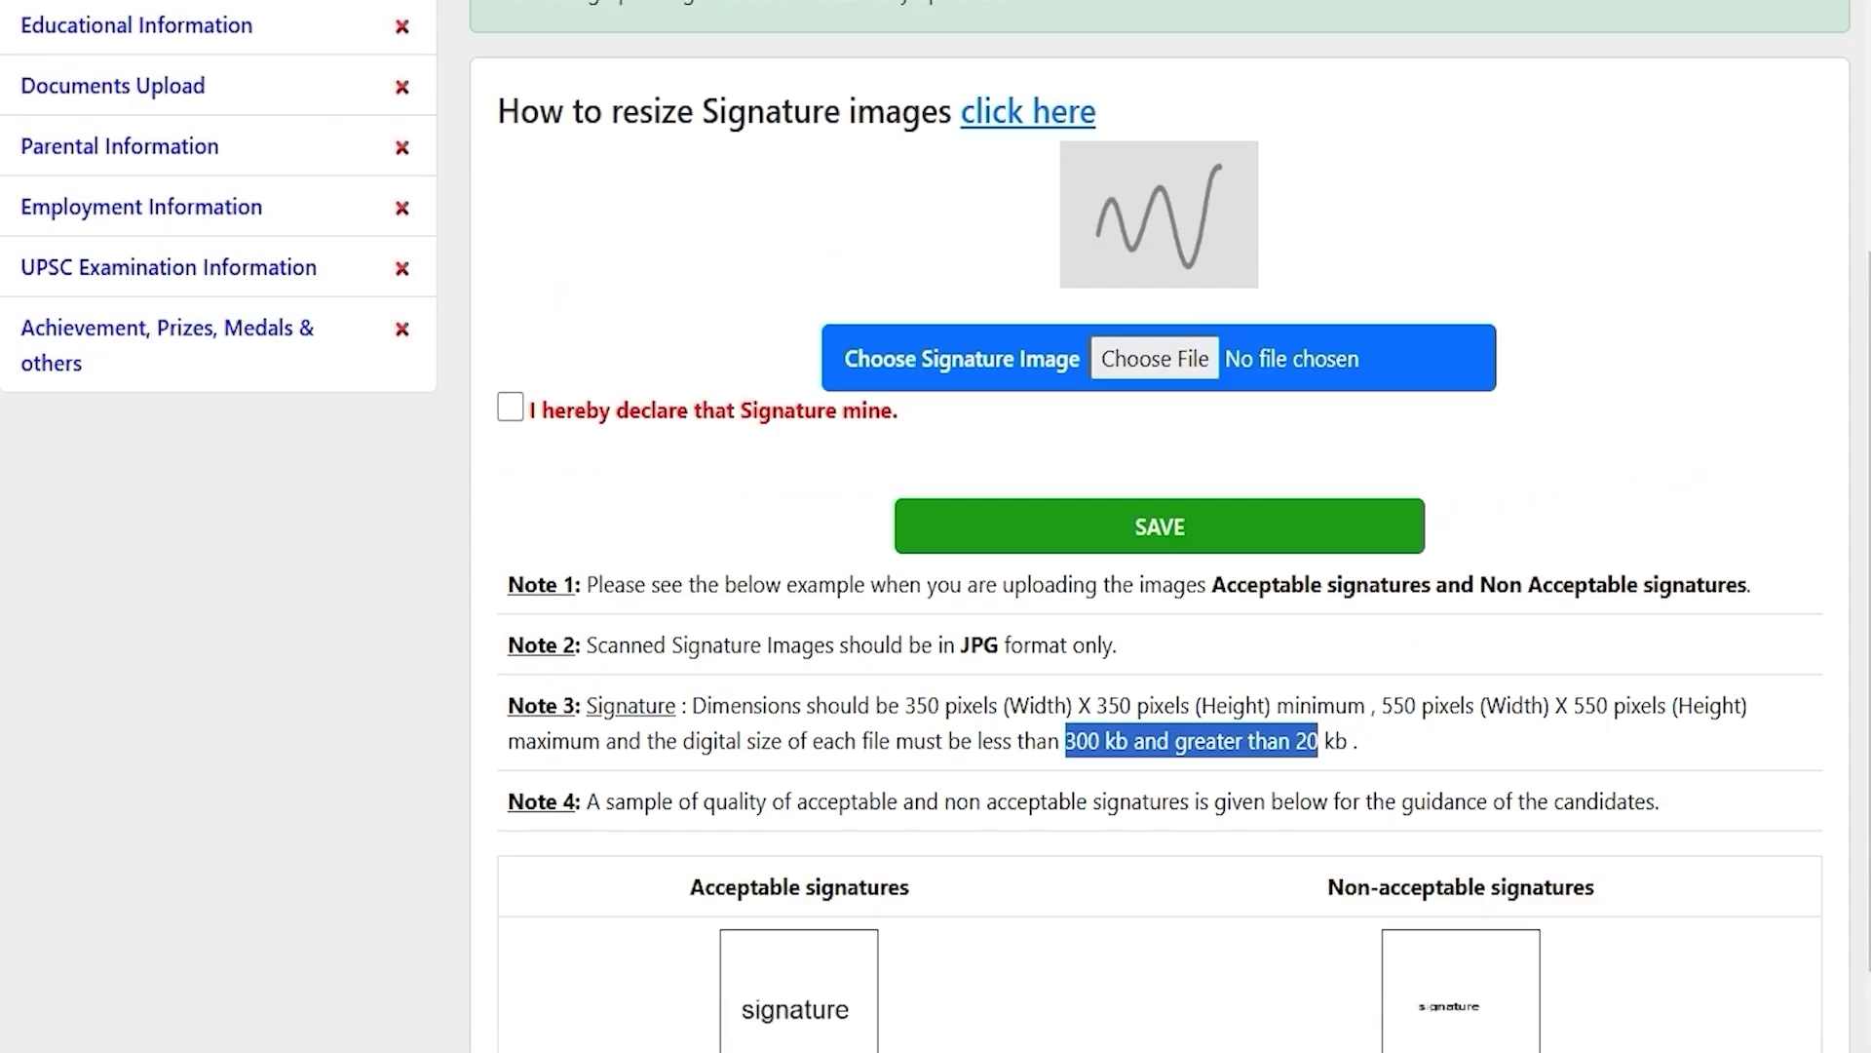
# Step: Choose ssc.jpg as the signature image and tick the signature declaration
pyautogui.click(1139, 390)
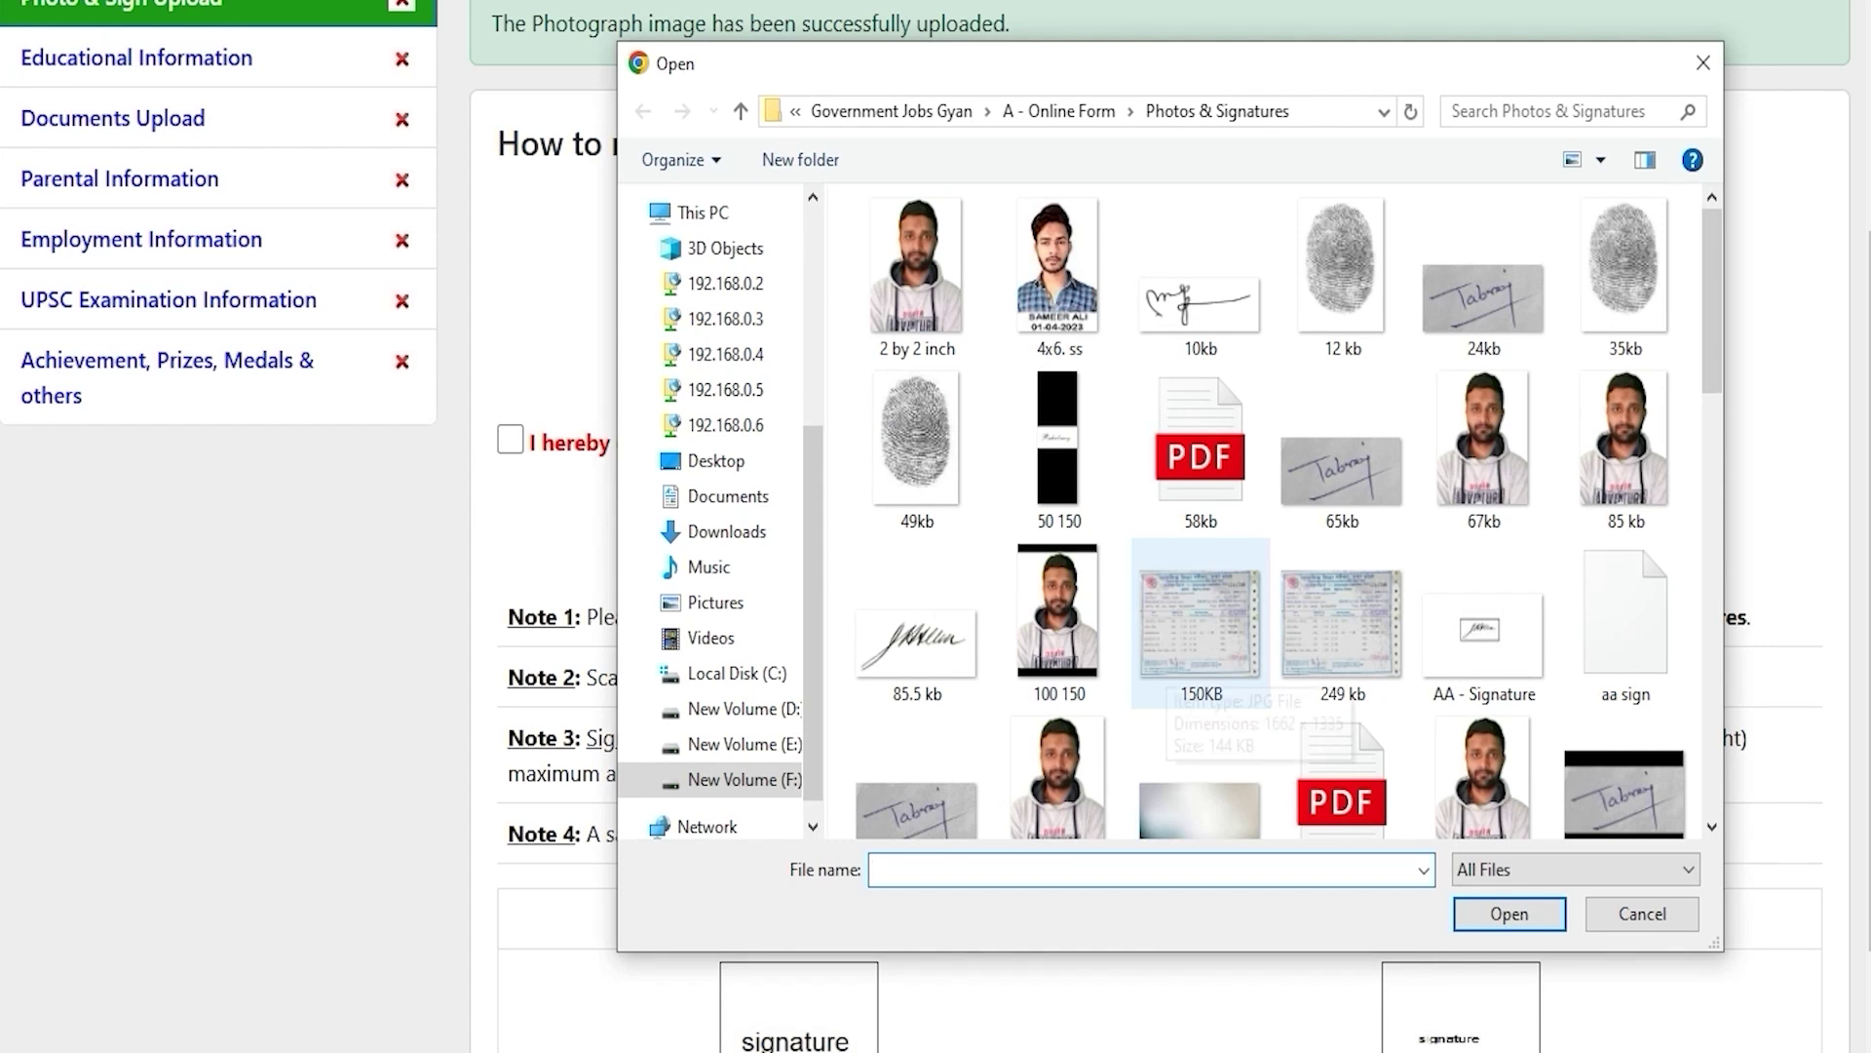
pyautogui.scroll(-10, 1201, 682)
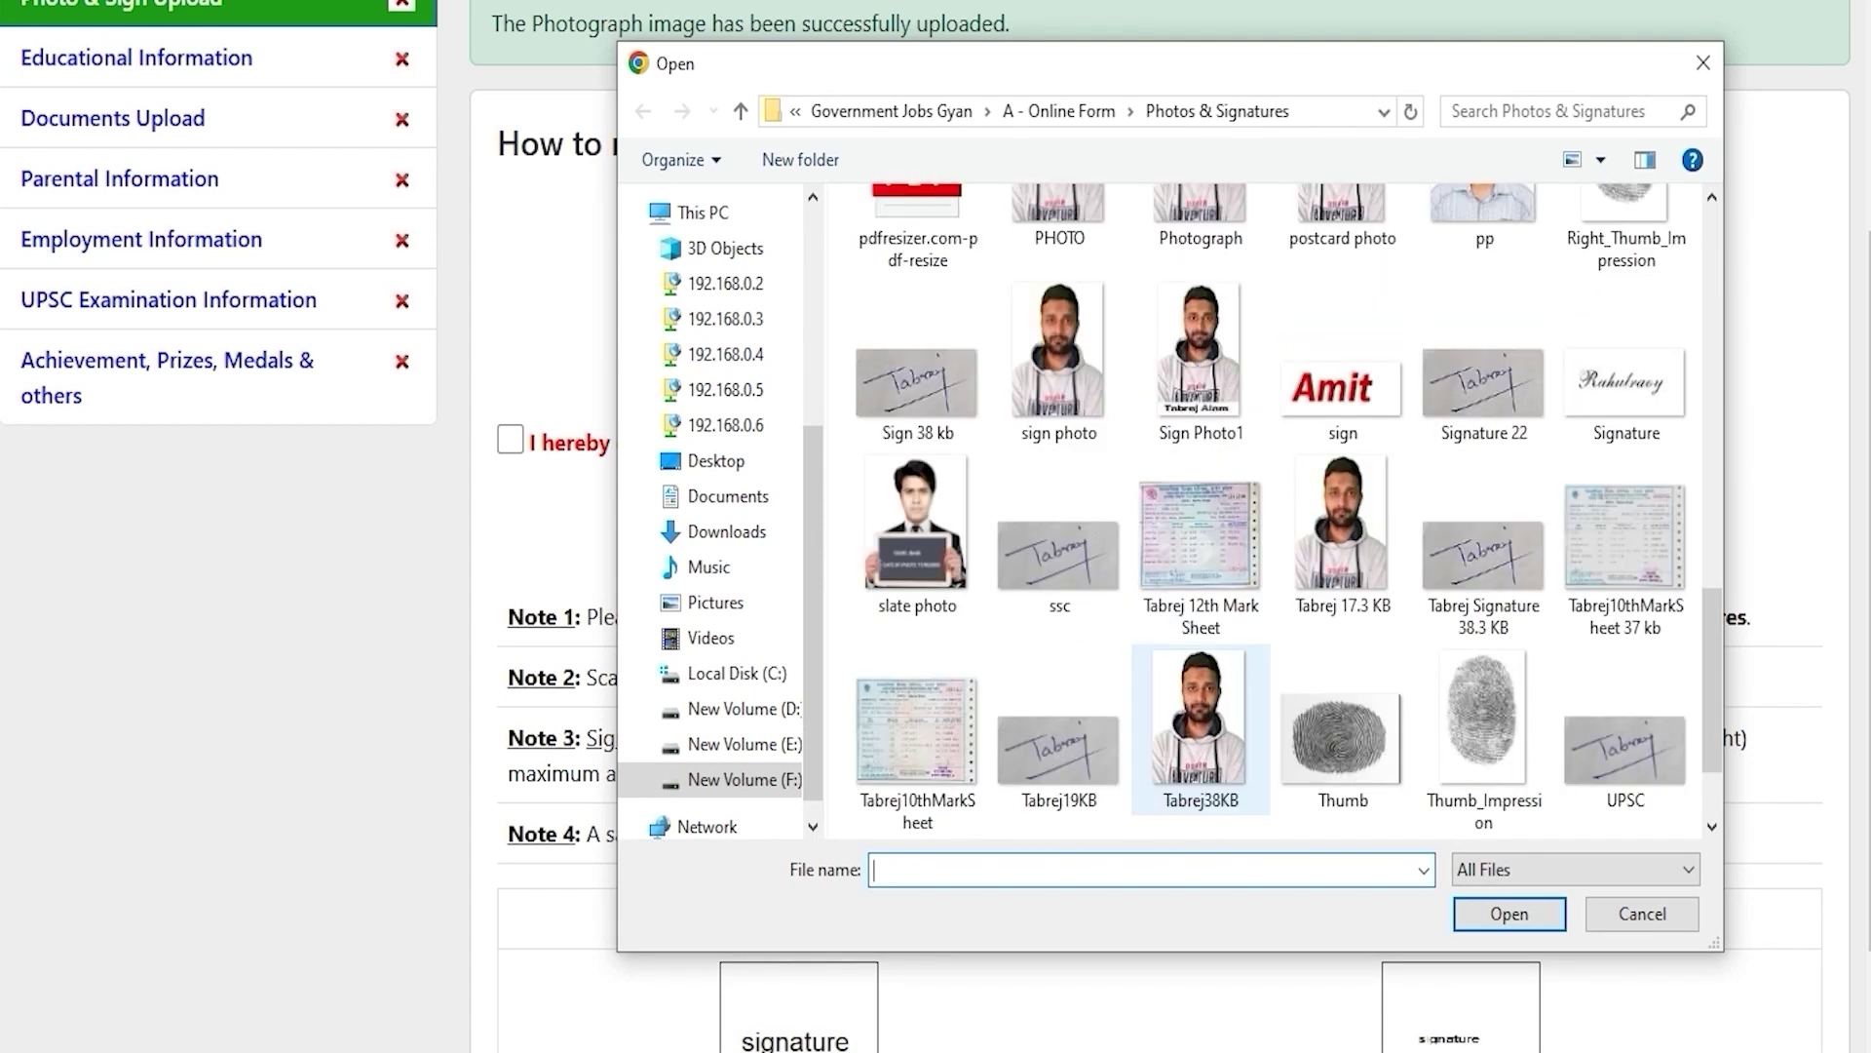
pyautogui.doubleClick(1059, 546)
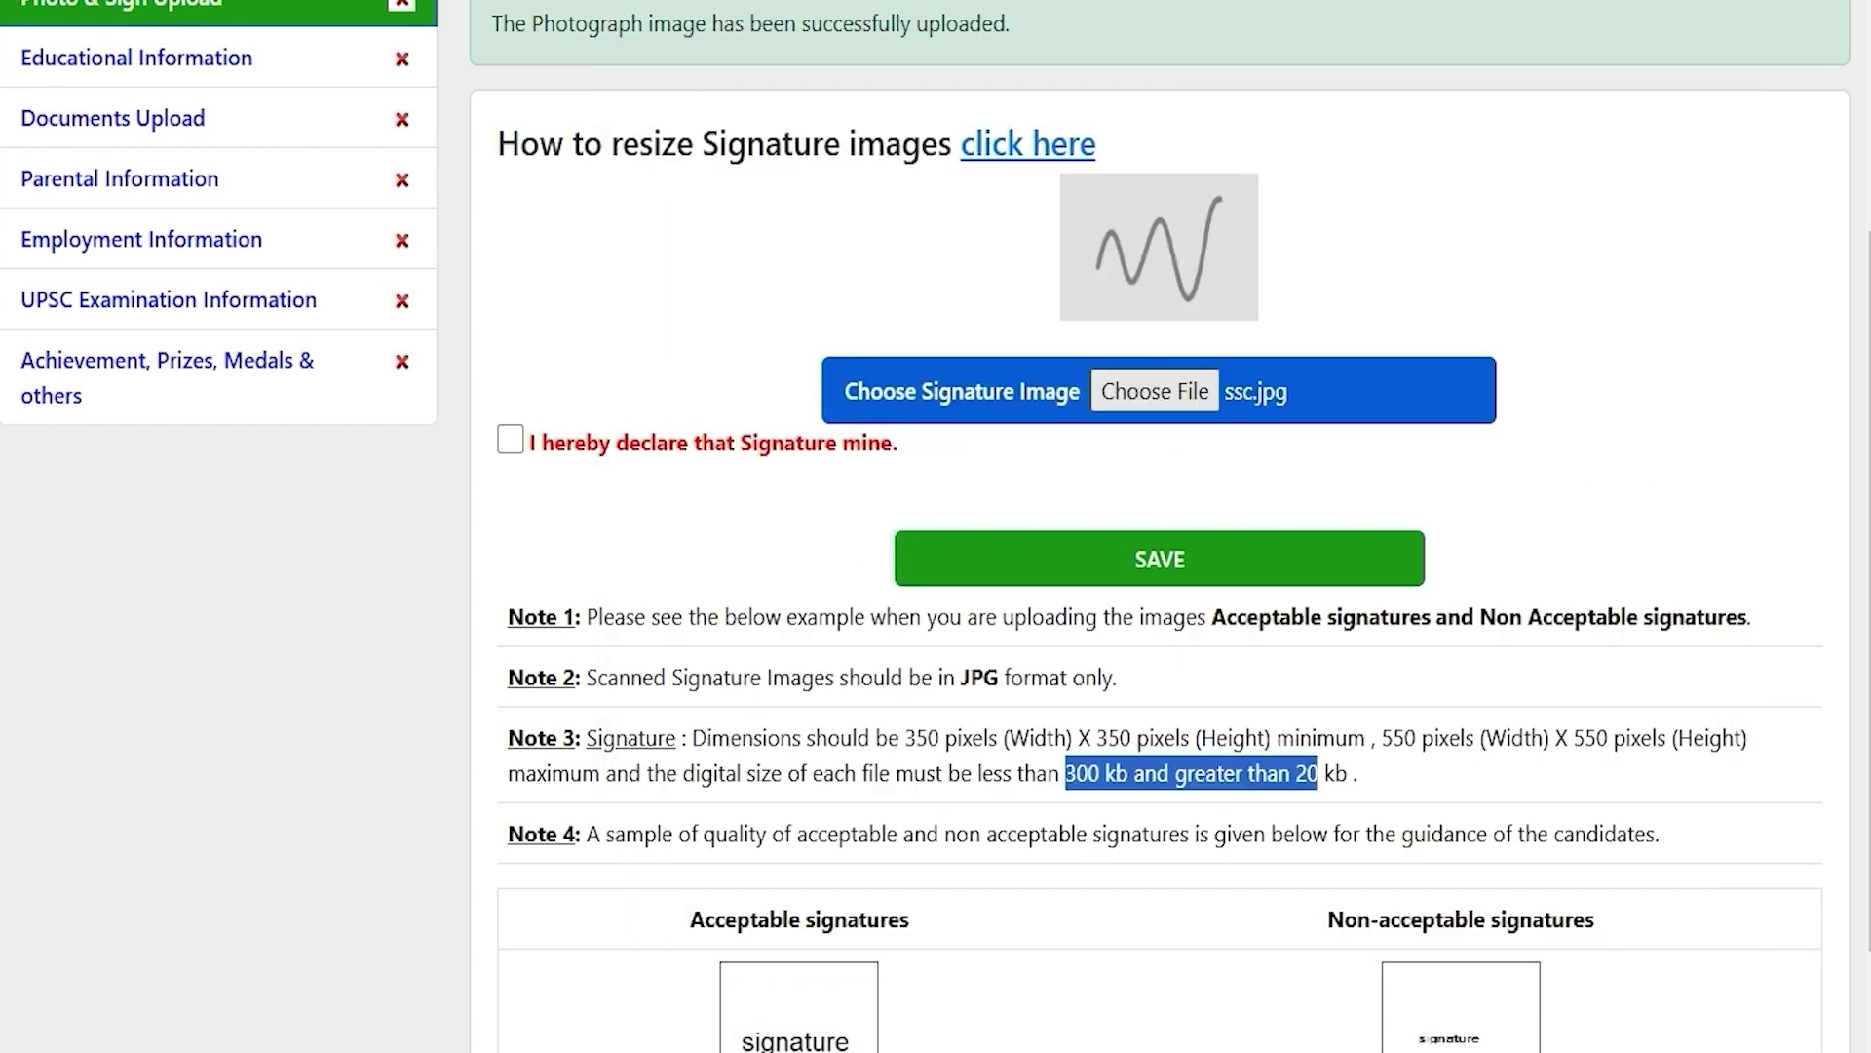
pyautogui.scroll(1, 1160, 527)
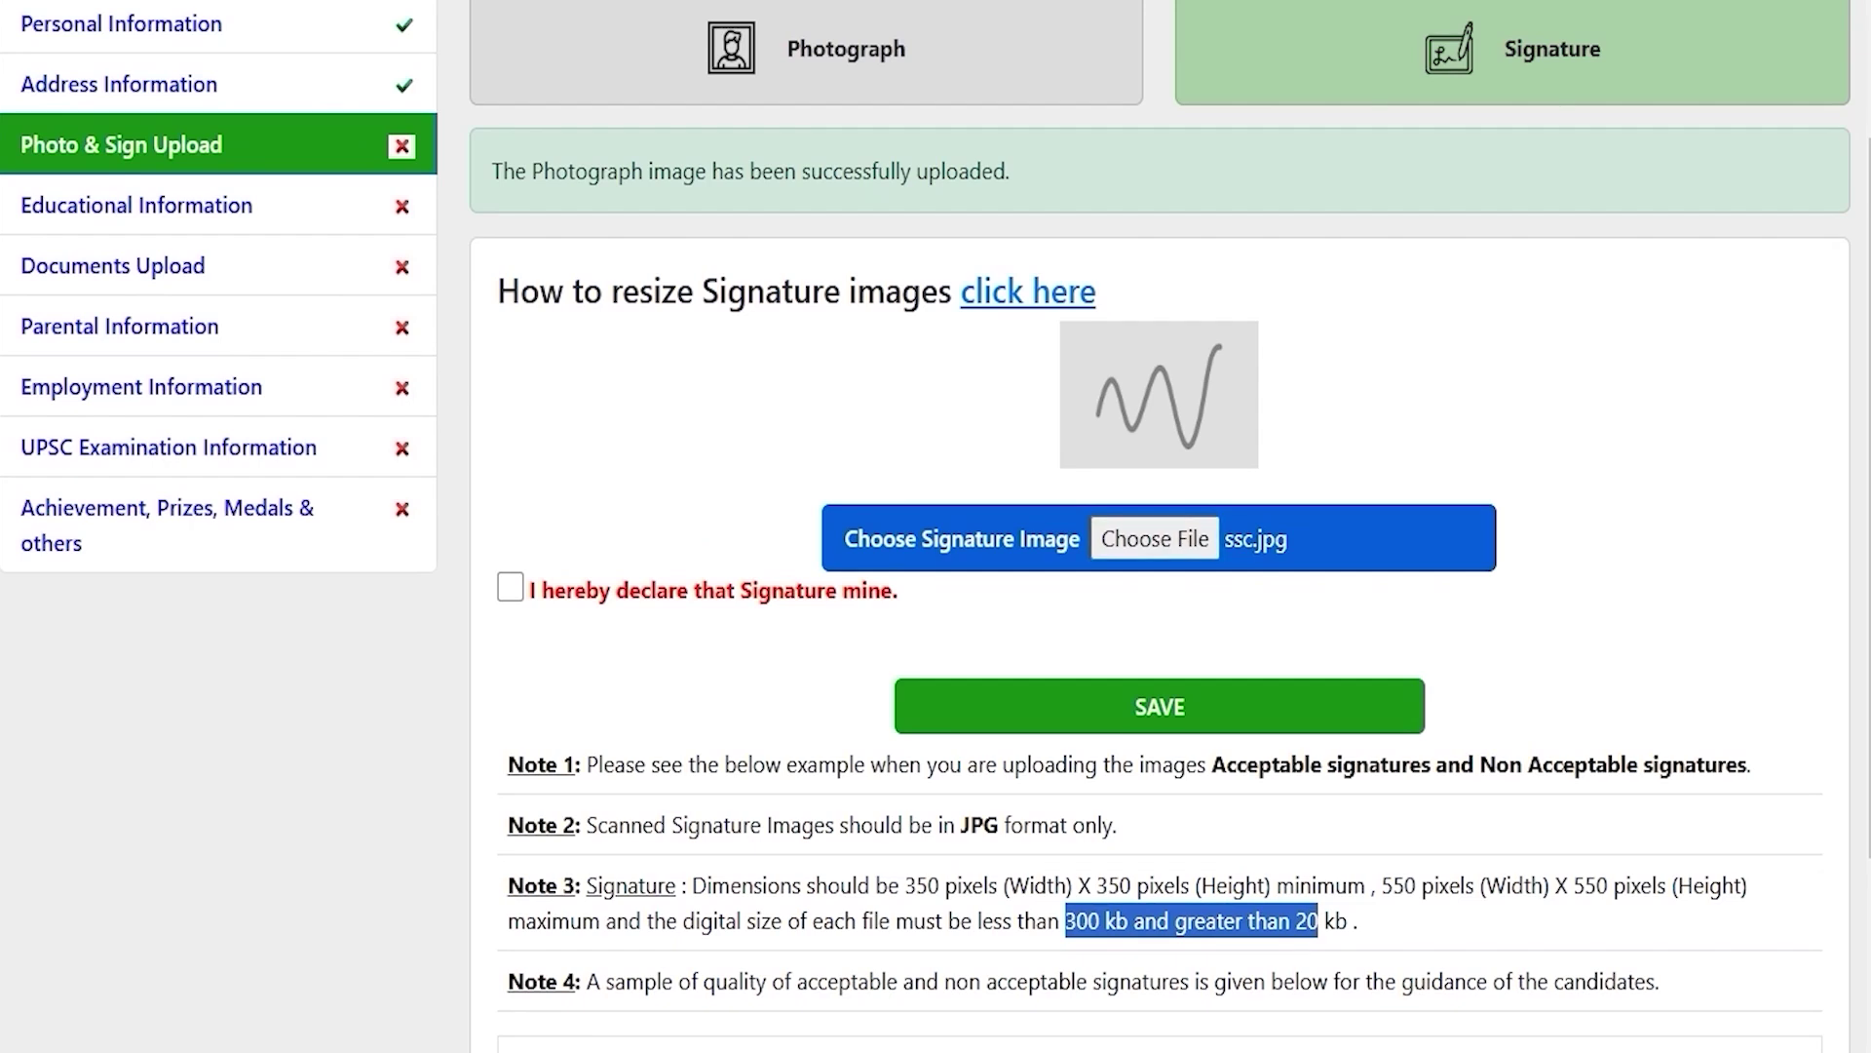
pyautogui.click(510, 587)
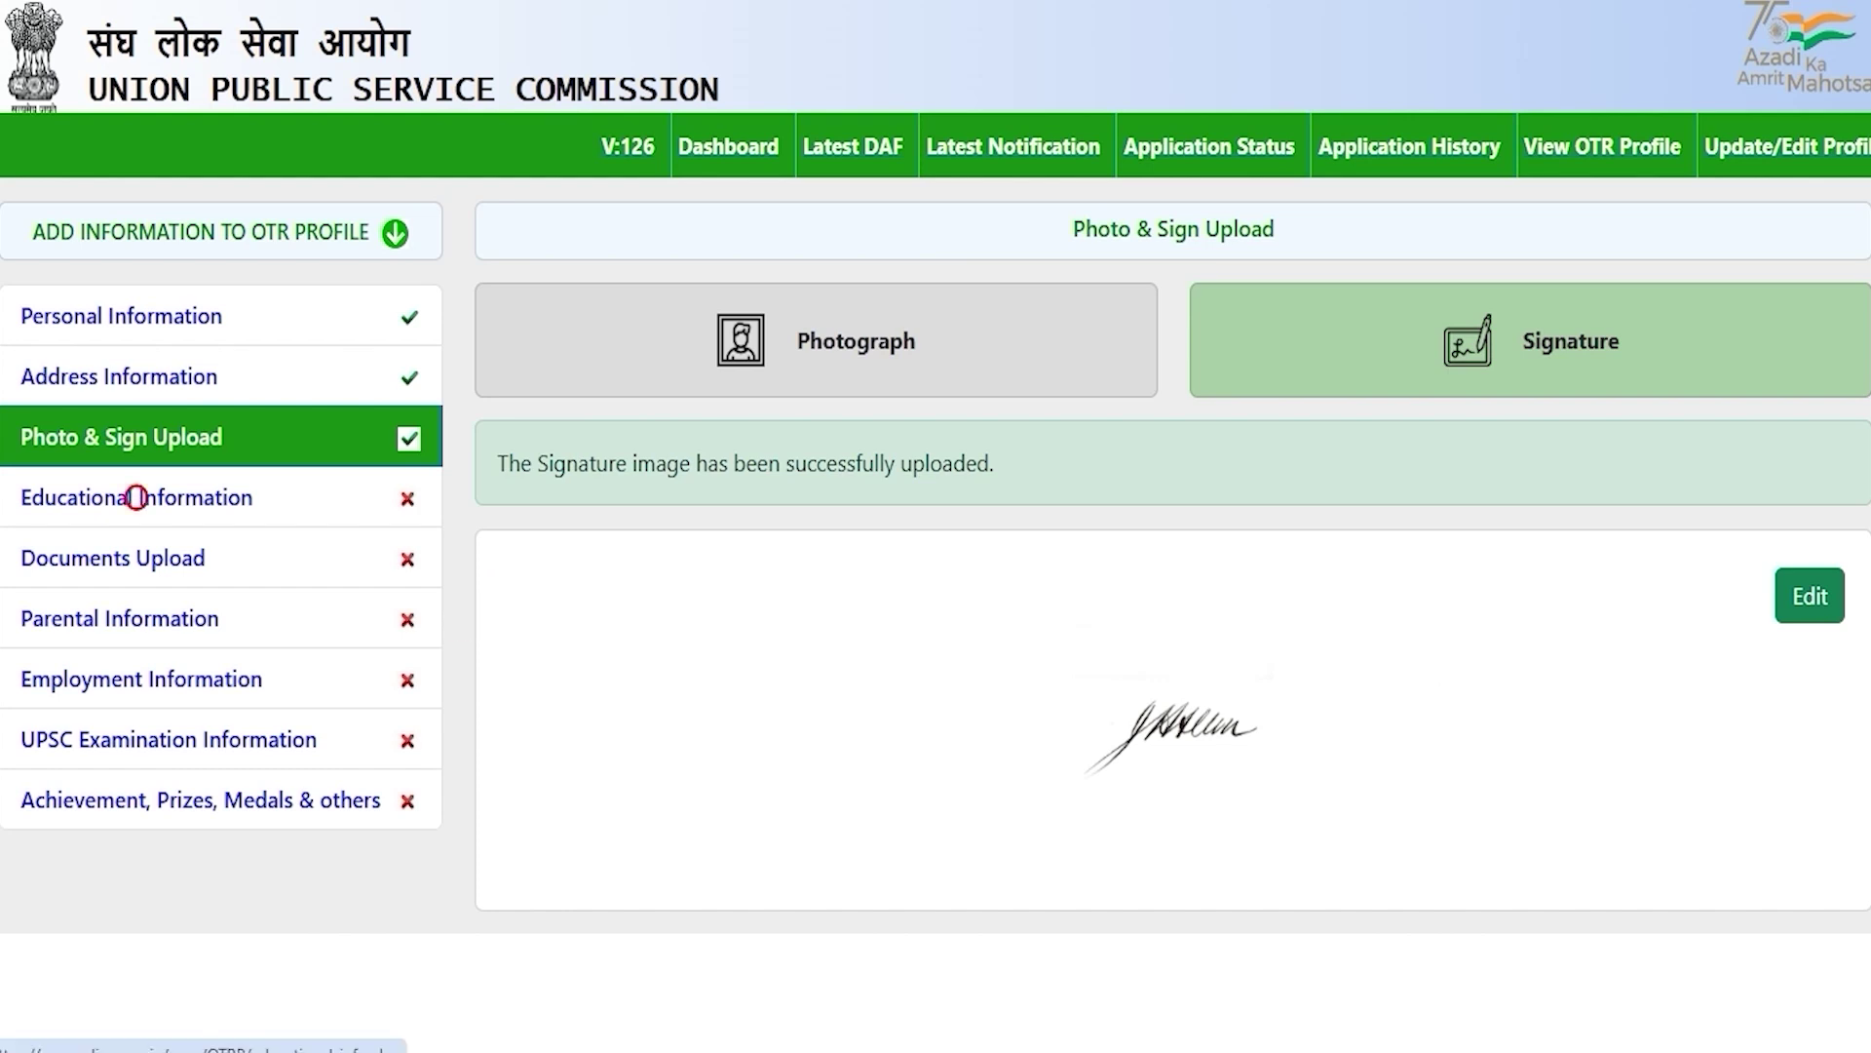
# Step: In Educational Information, enter the 10th grade First and 80 percent marks
pyautogui.click(135, 495)
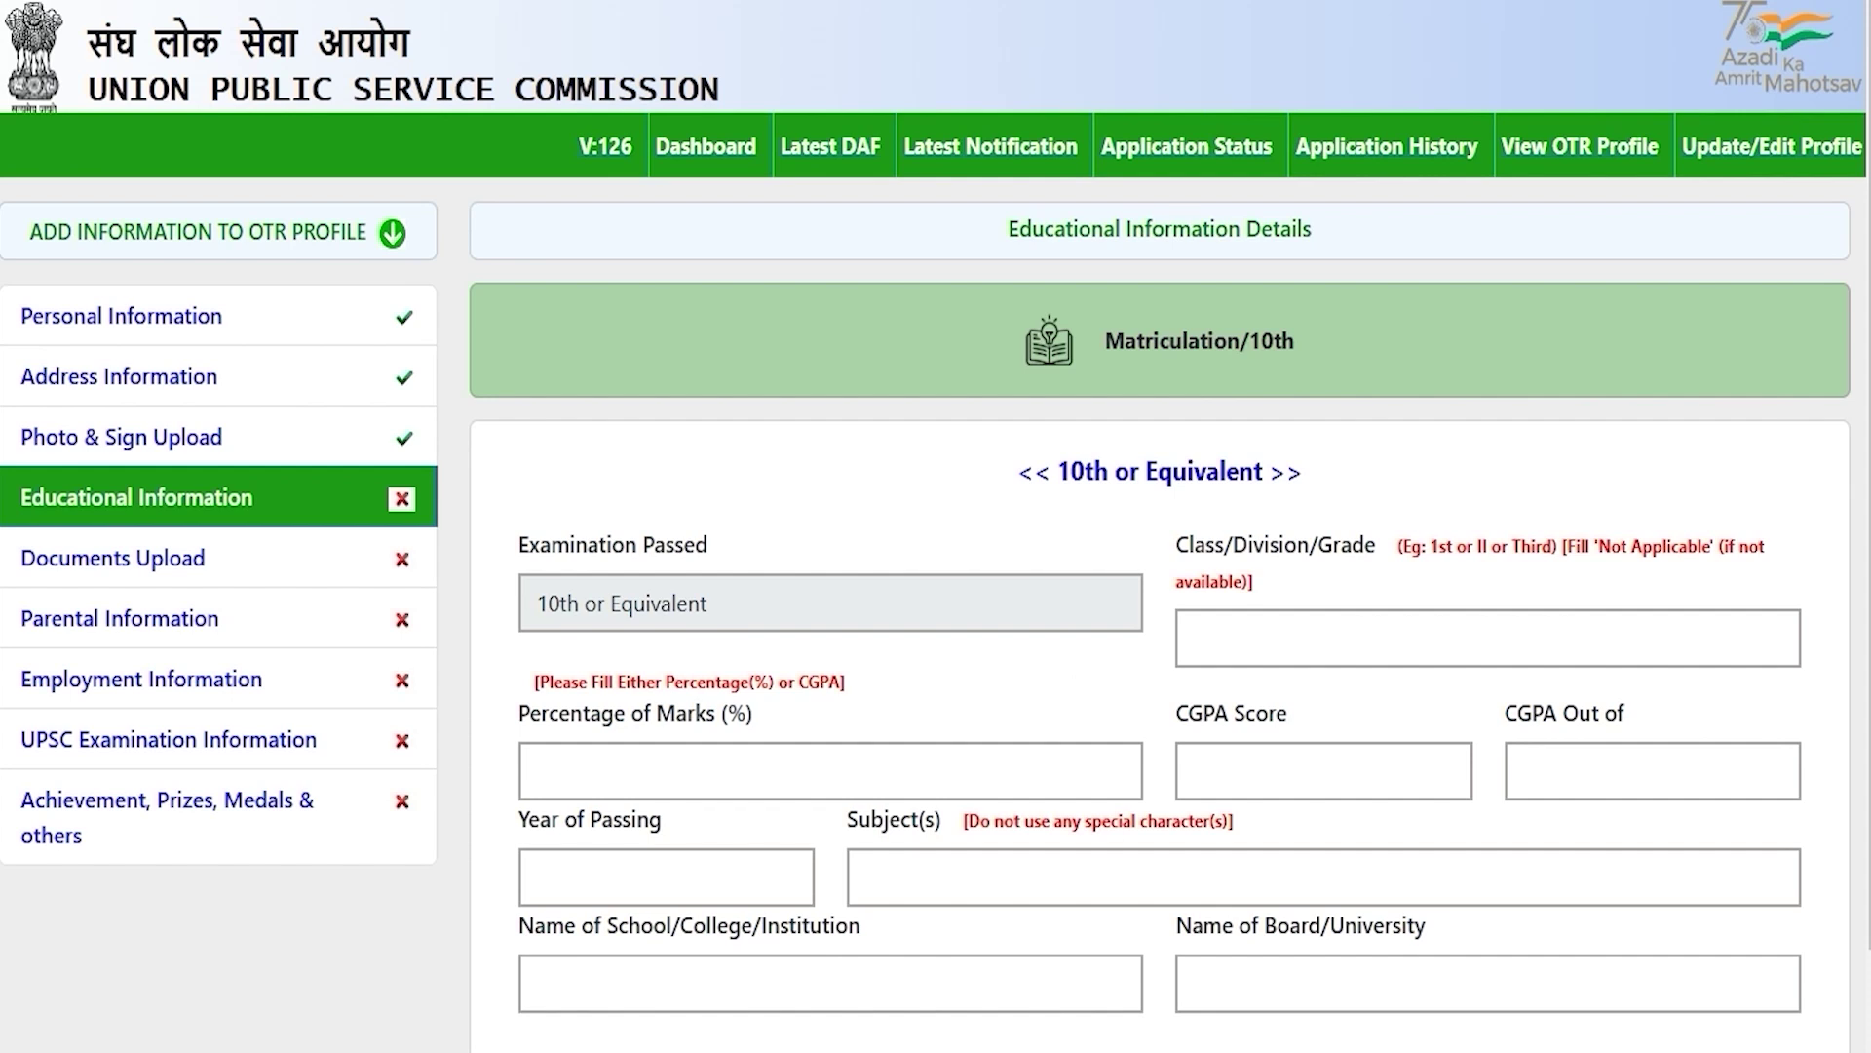
pyautogui.scroll(-1, 935, 526)
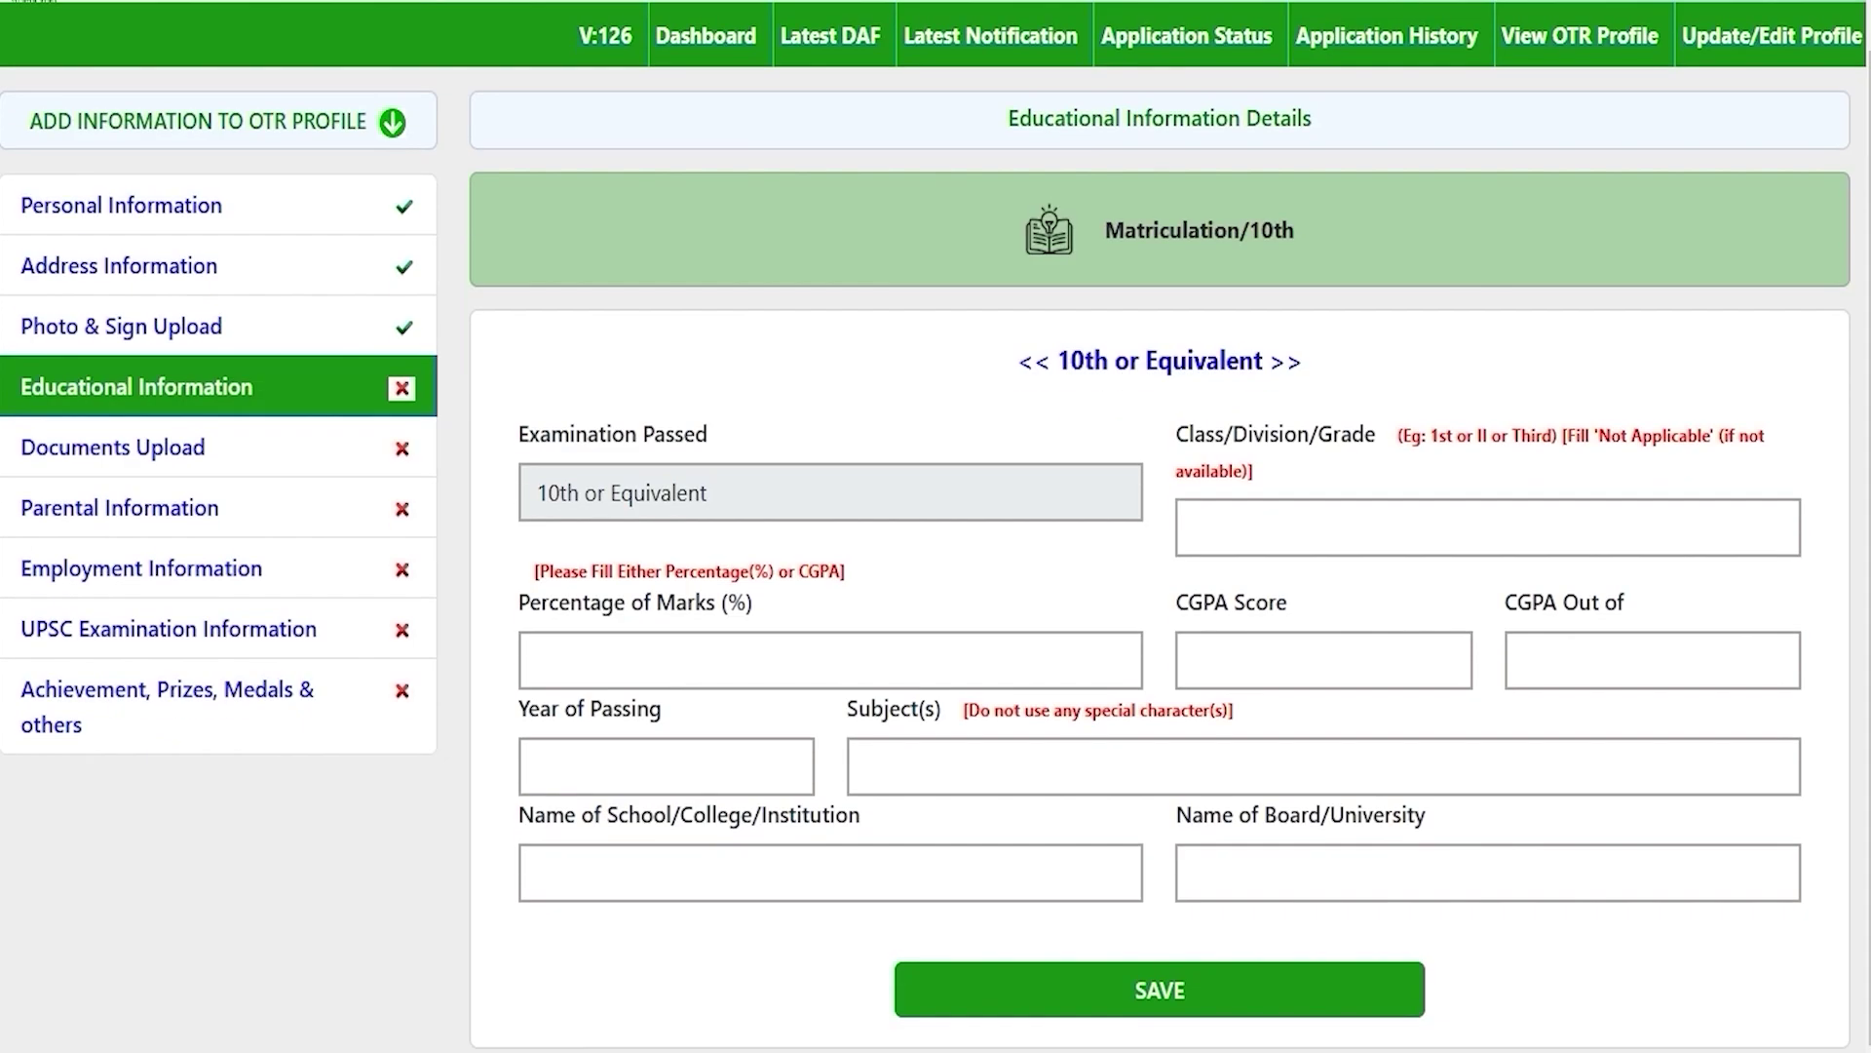
pyautogui.moveTo(1070, 360); pyautogui.dragTo(1237, 361)
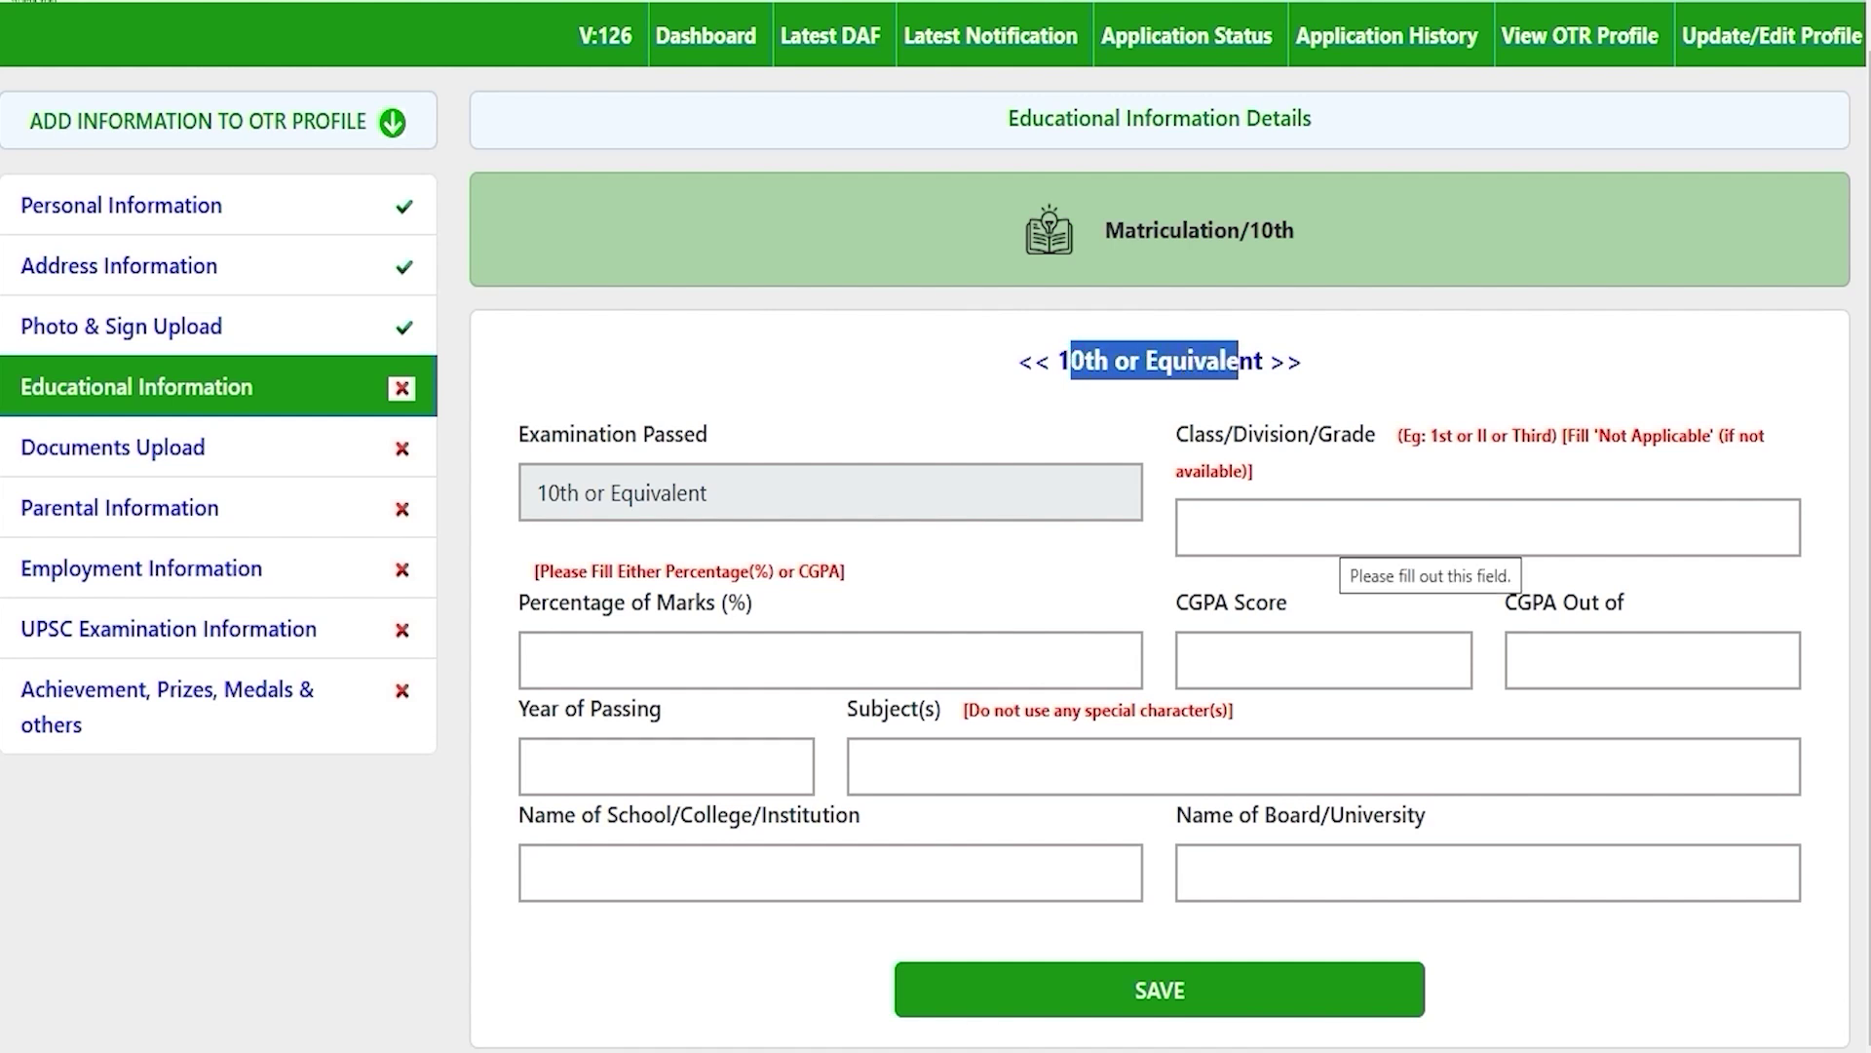
pyautogui.click(1326, 531)
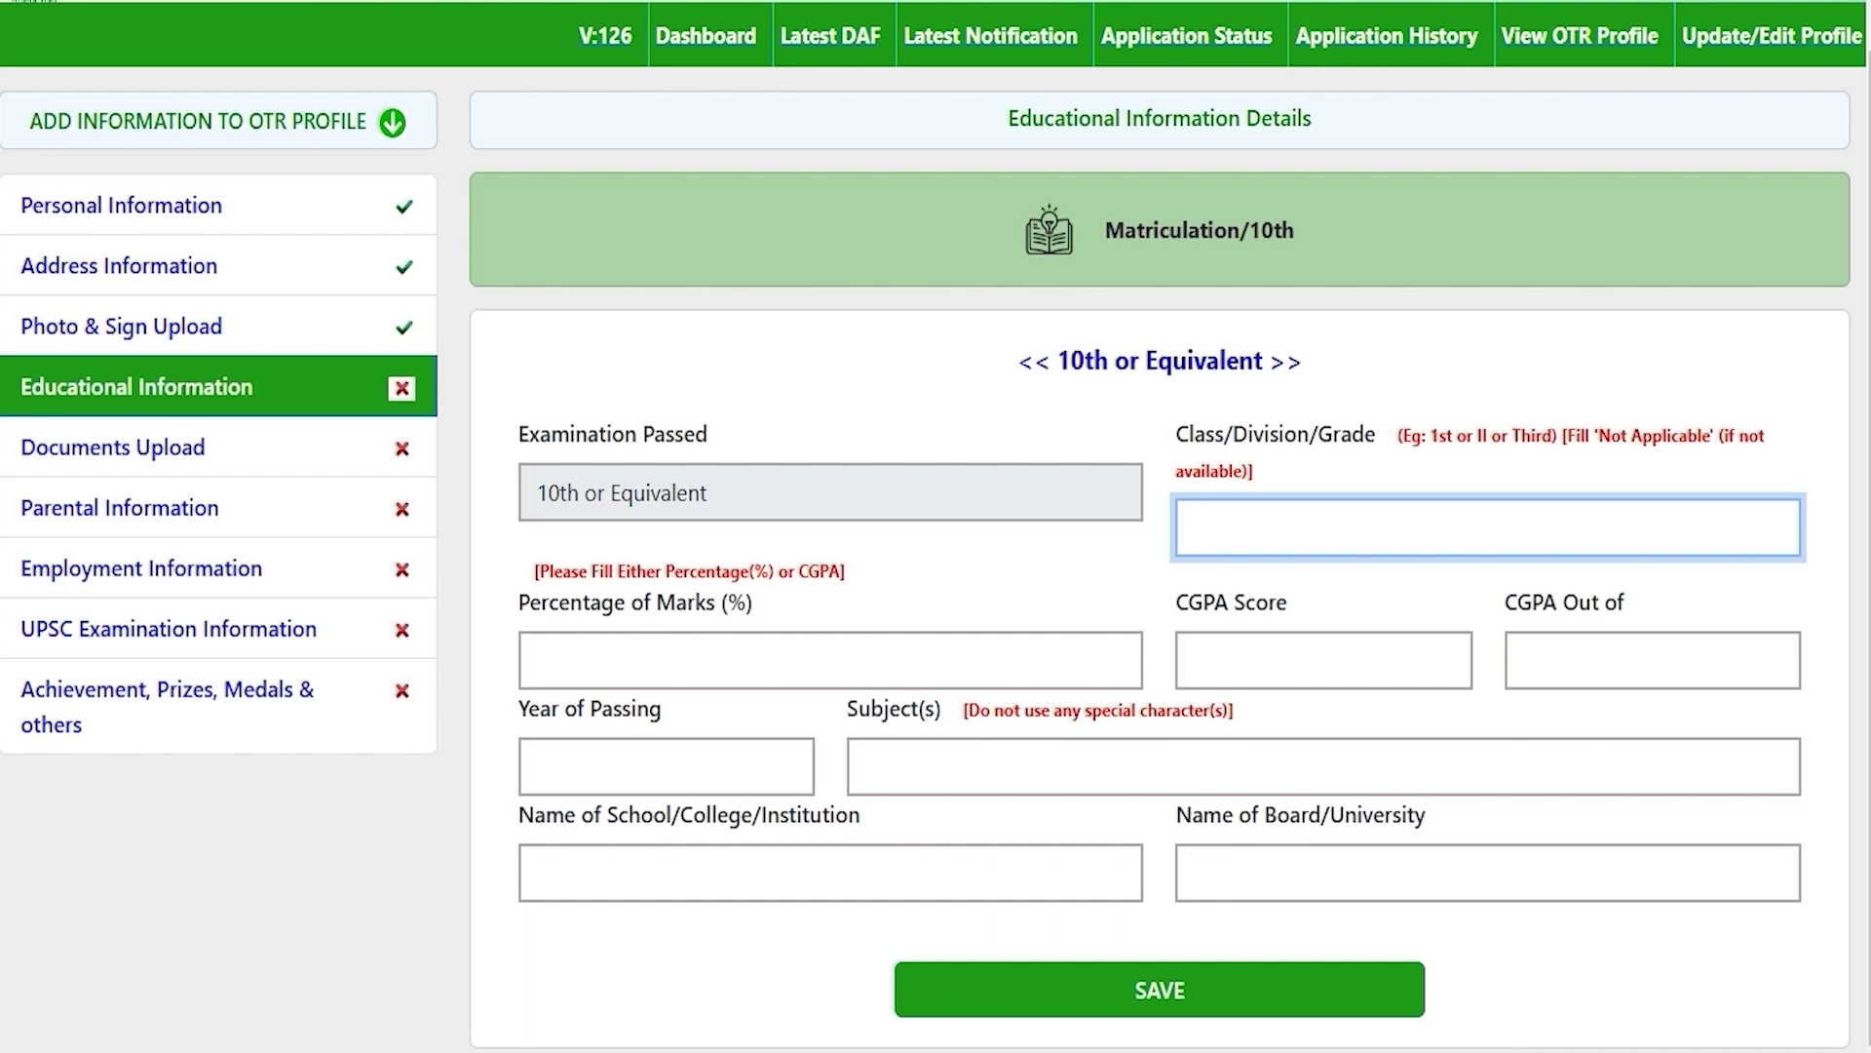
pyautogui.write('First')
pyautogui.click(763, 656)
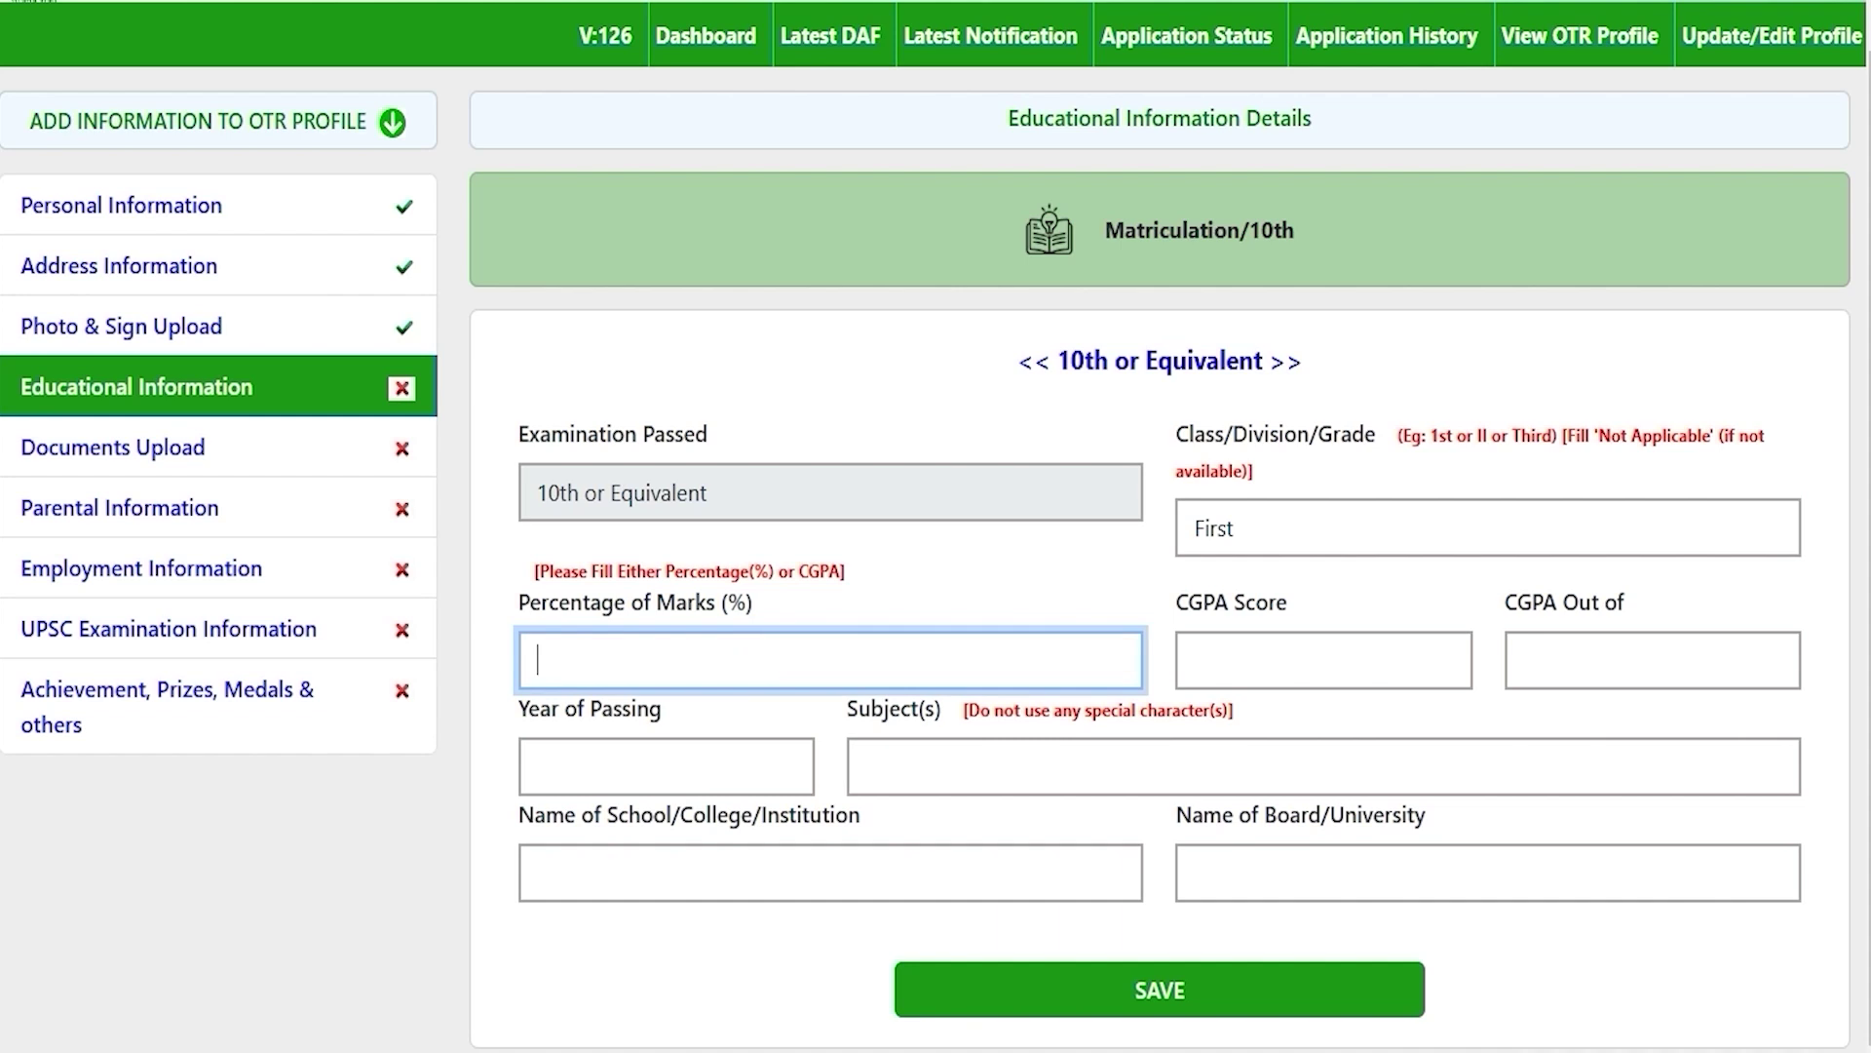
pyautogui.write('80')
pyautogui.press('Tab')
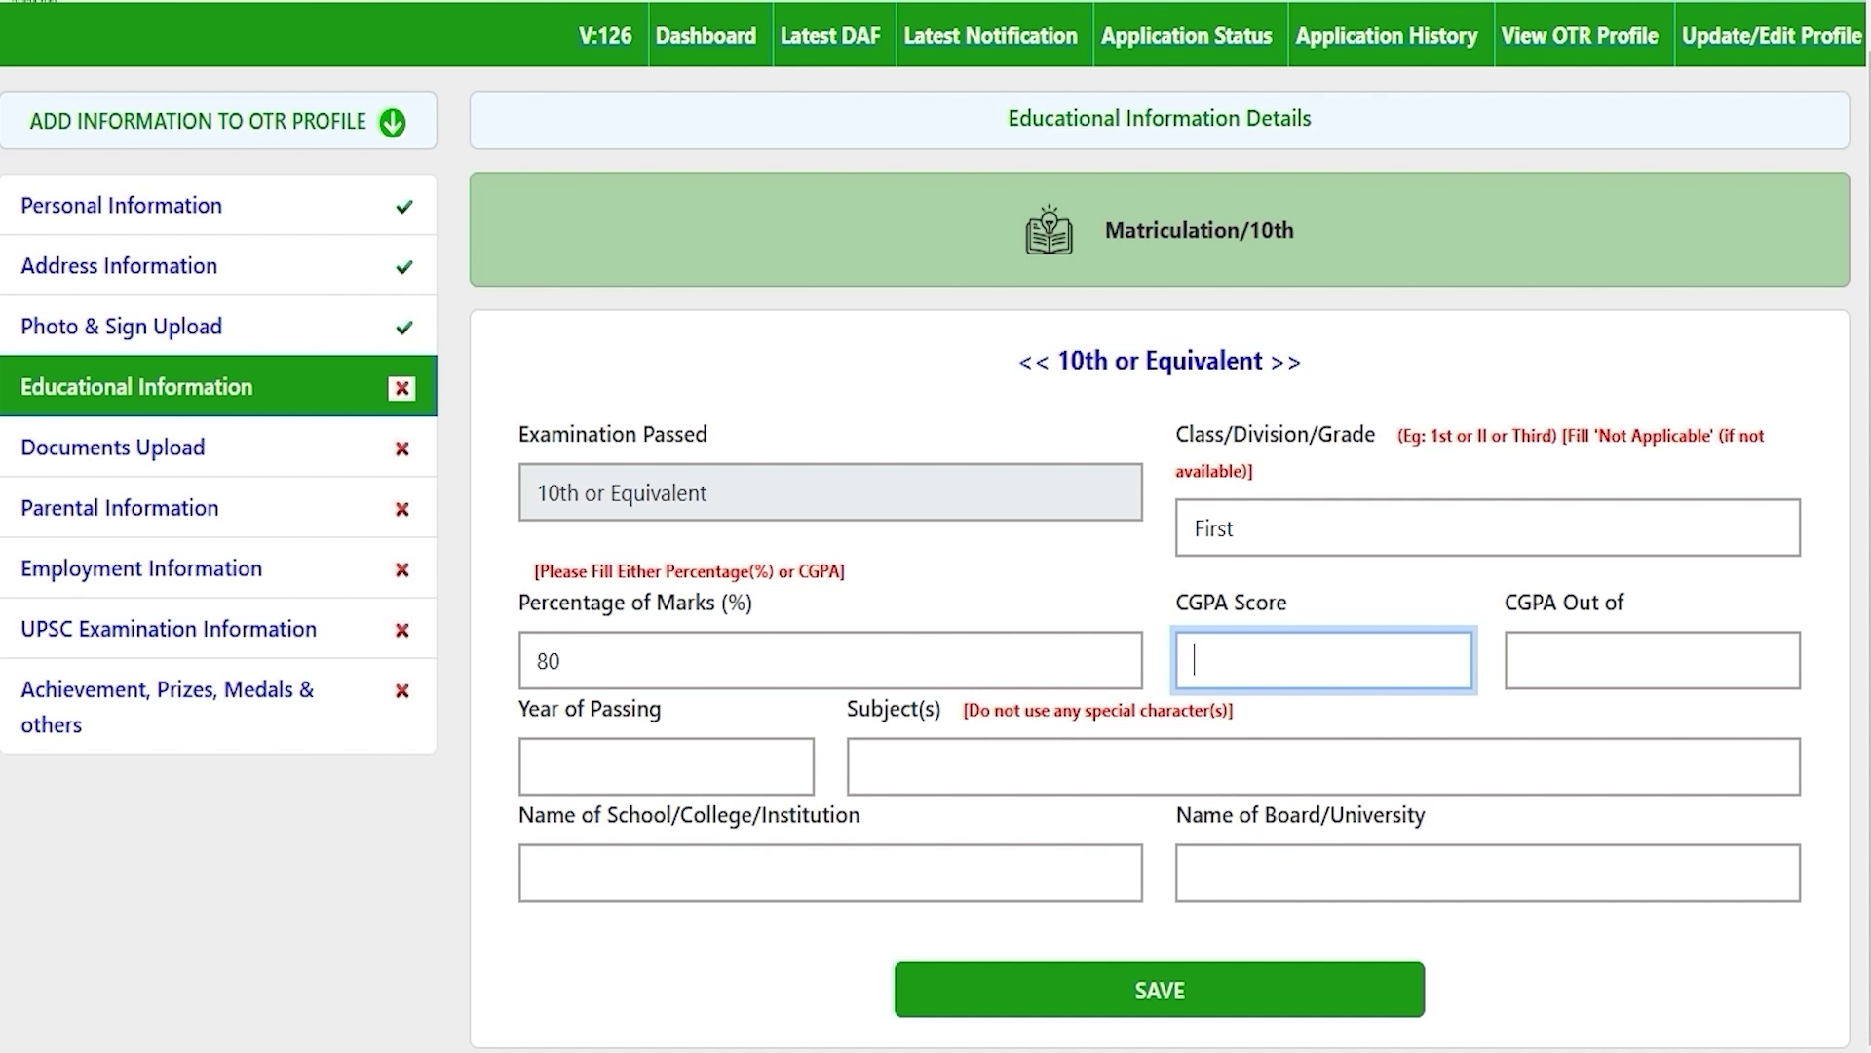
# Step: Enter 10th year of passing 2020 and subjects Hindi English Math
pyautogui.click(648, 758)
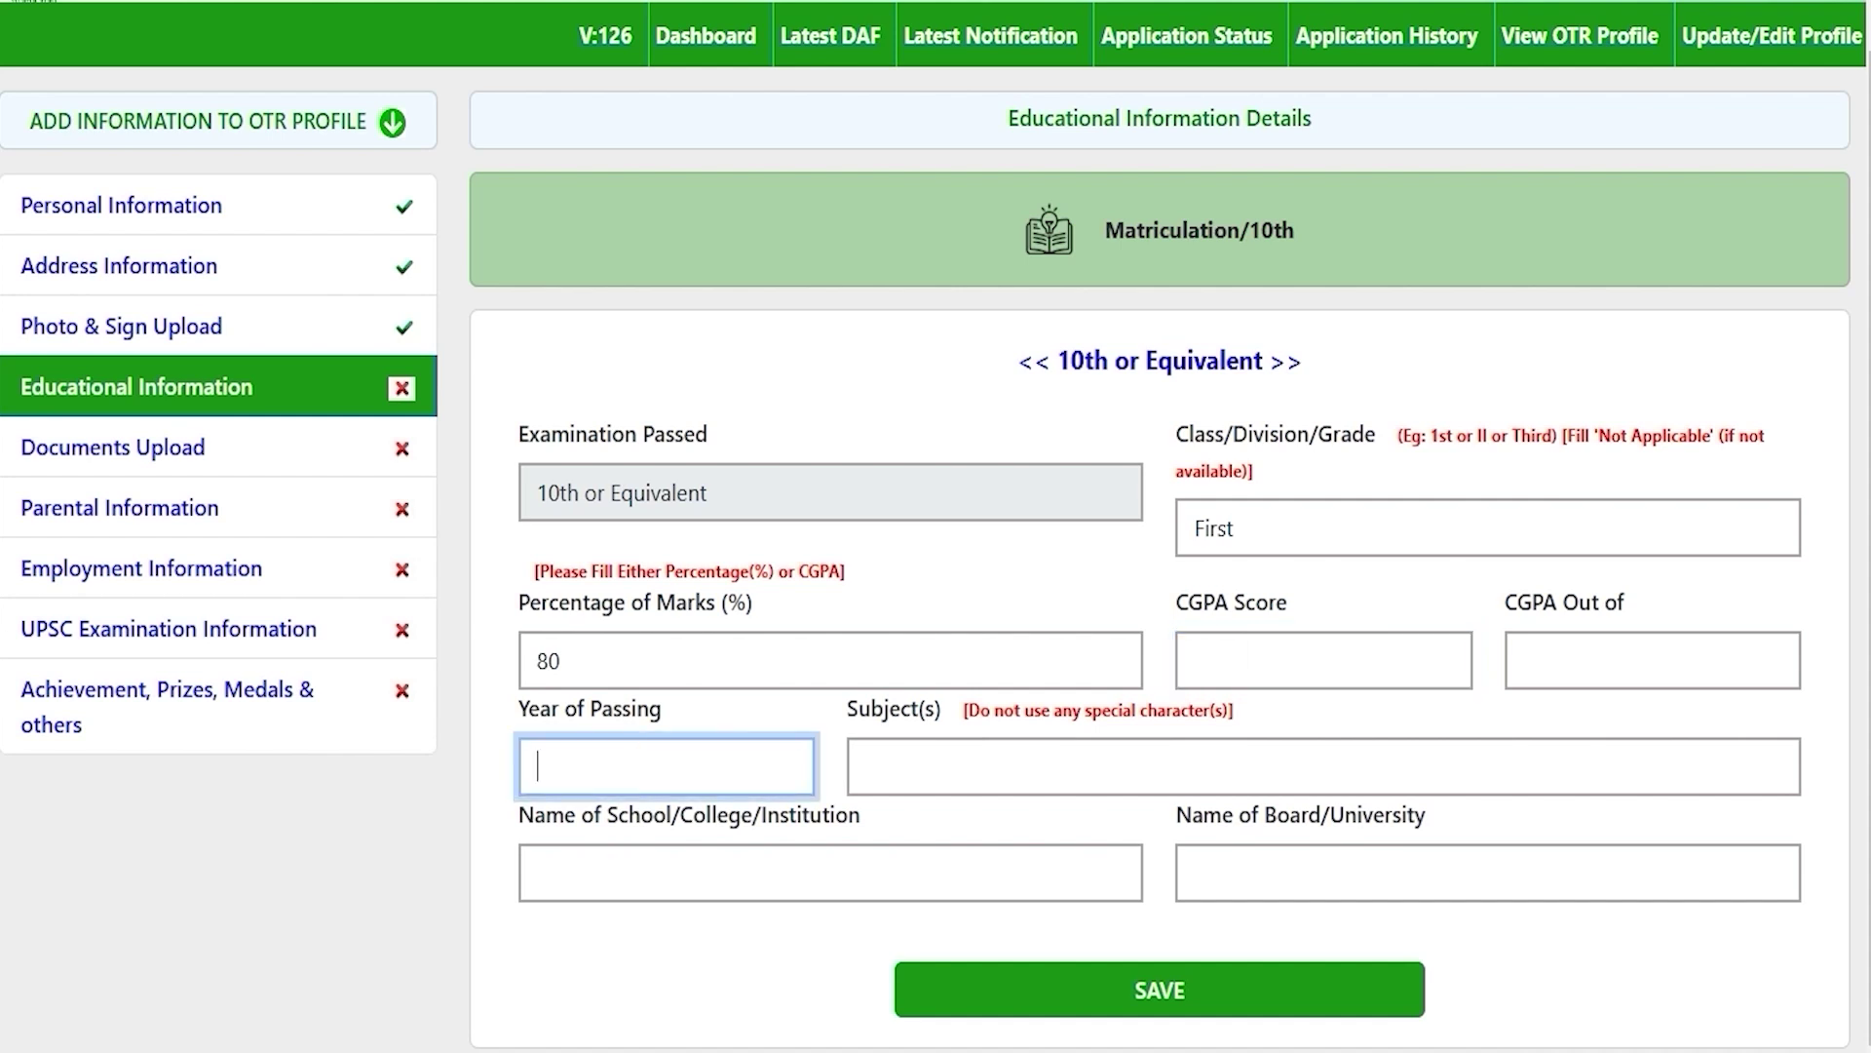
pyautogui.write('2020')
pyautogui.click(1010, 762)
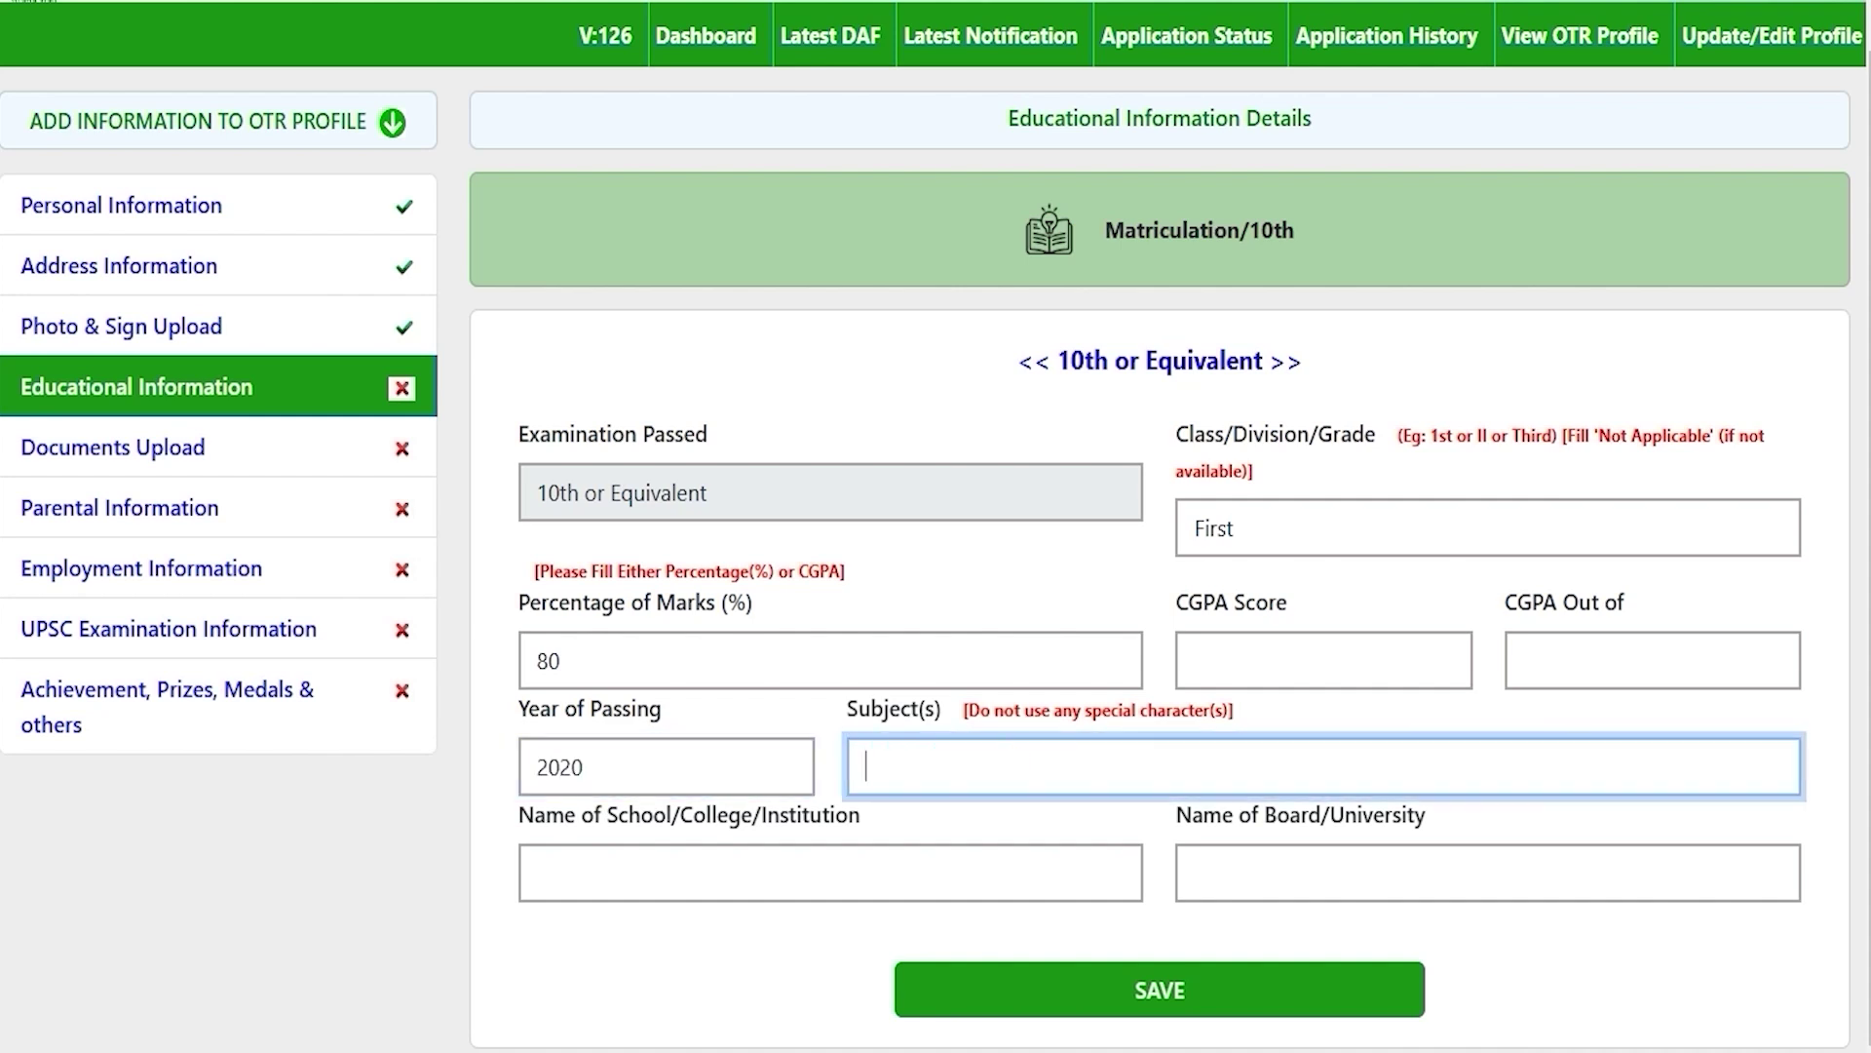
pyautogui.write('Hindi English Math')
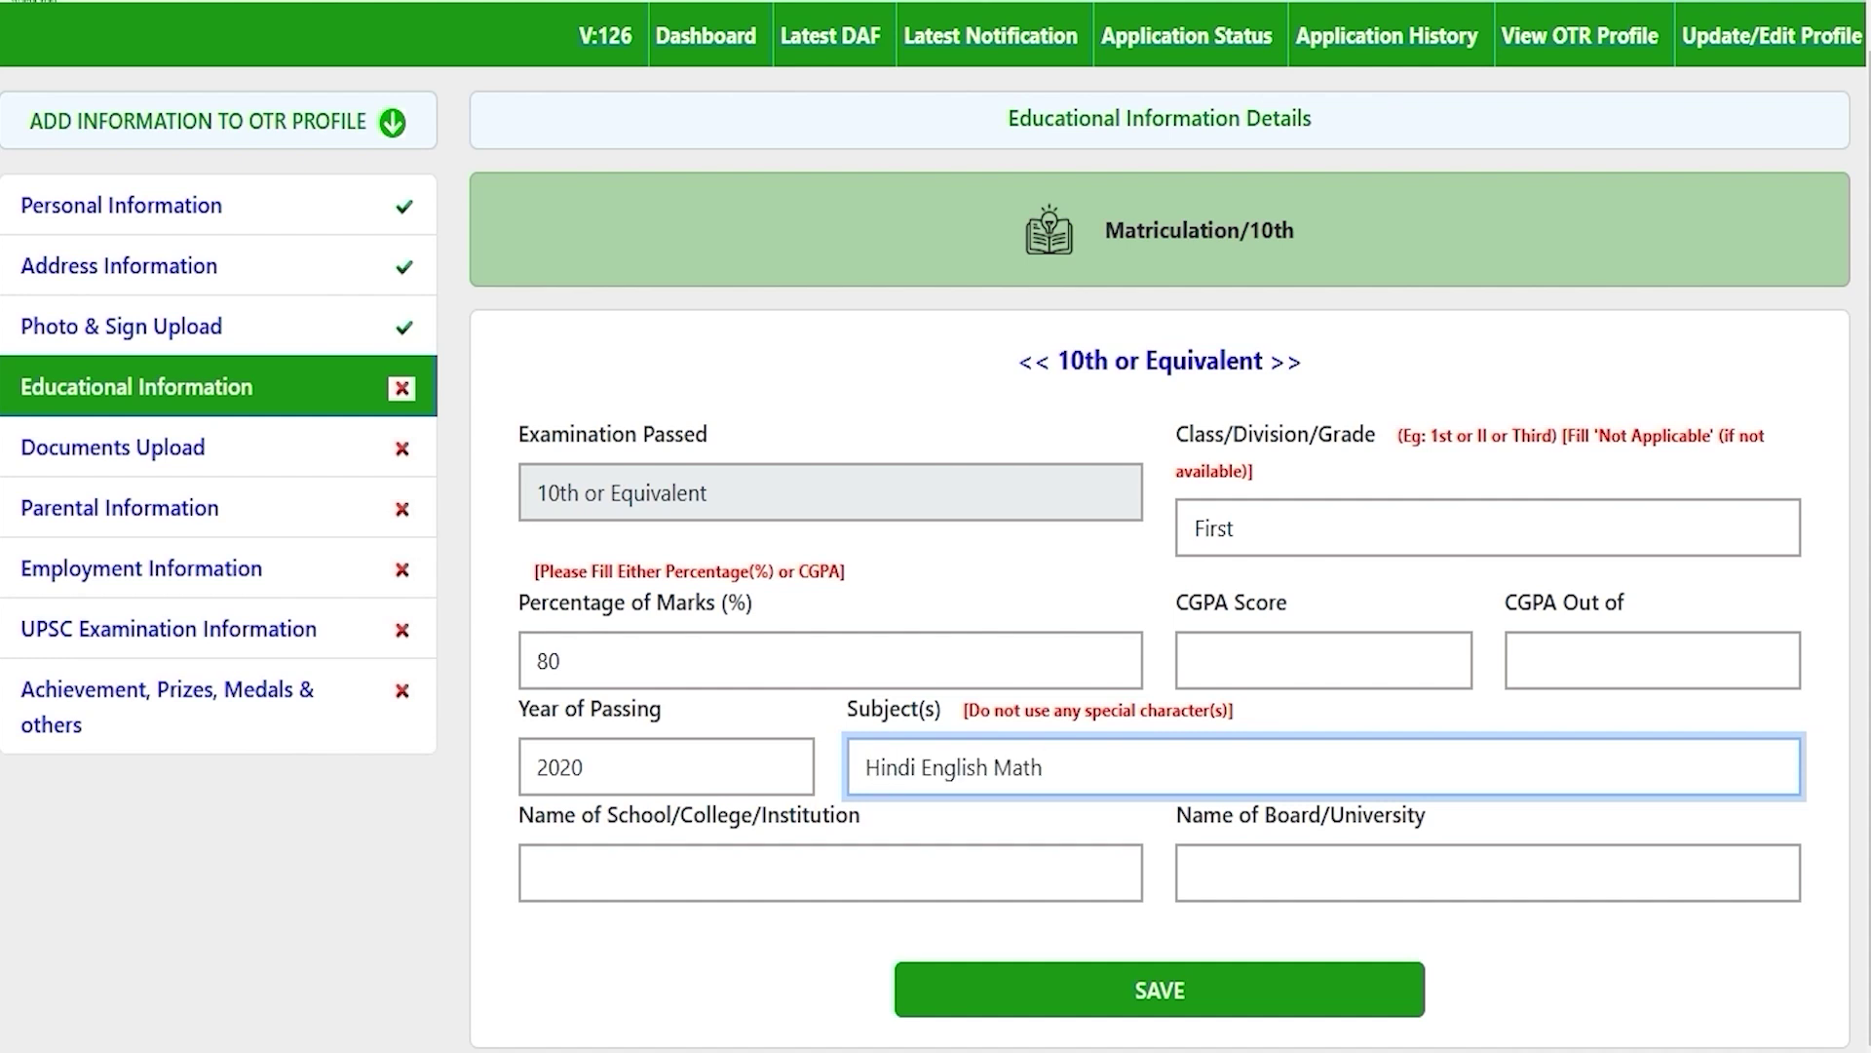
pyautogui.click(916, 765)
pyautogui.click(1052, 766)
# Step: Enter the 10th school JIC and board CBSE
pyautogui.click(729, 869)
pyautogui.write('JIC')
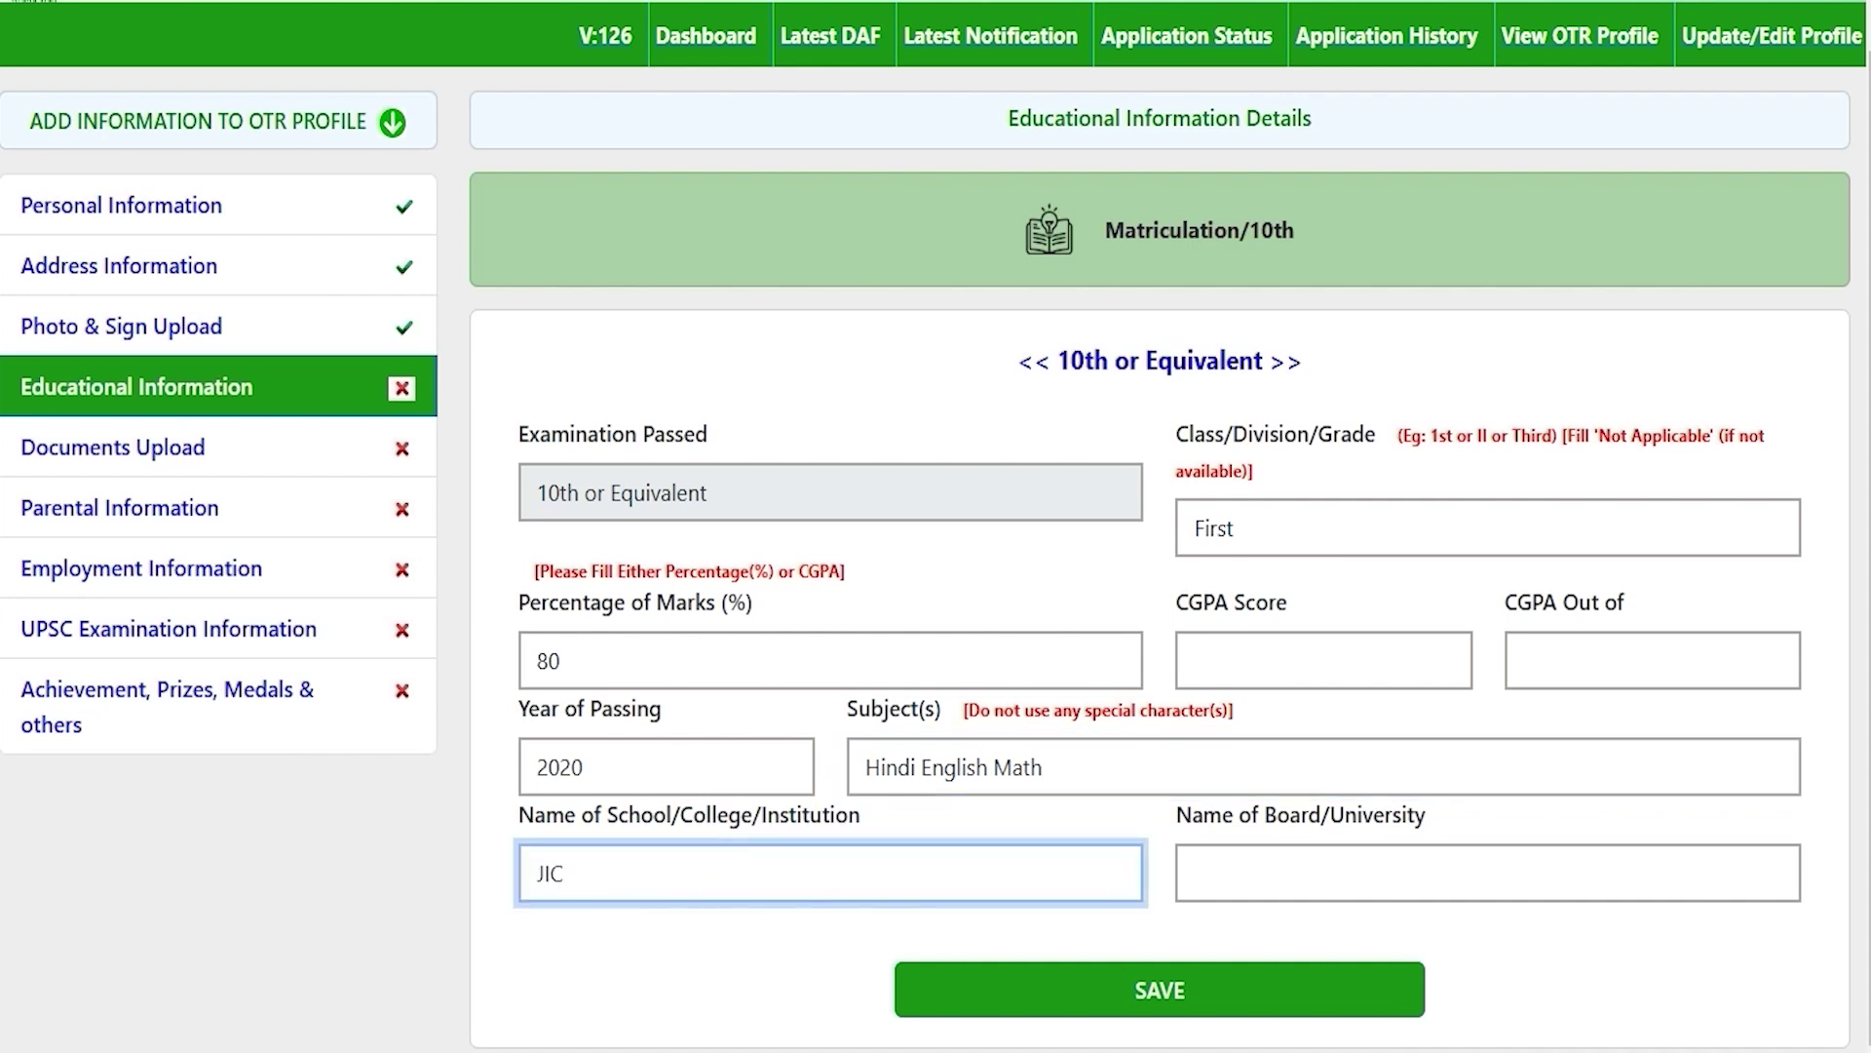
pyautogui.click(1333, 883)
pyautogui.write('CBSE')
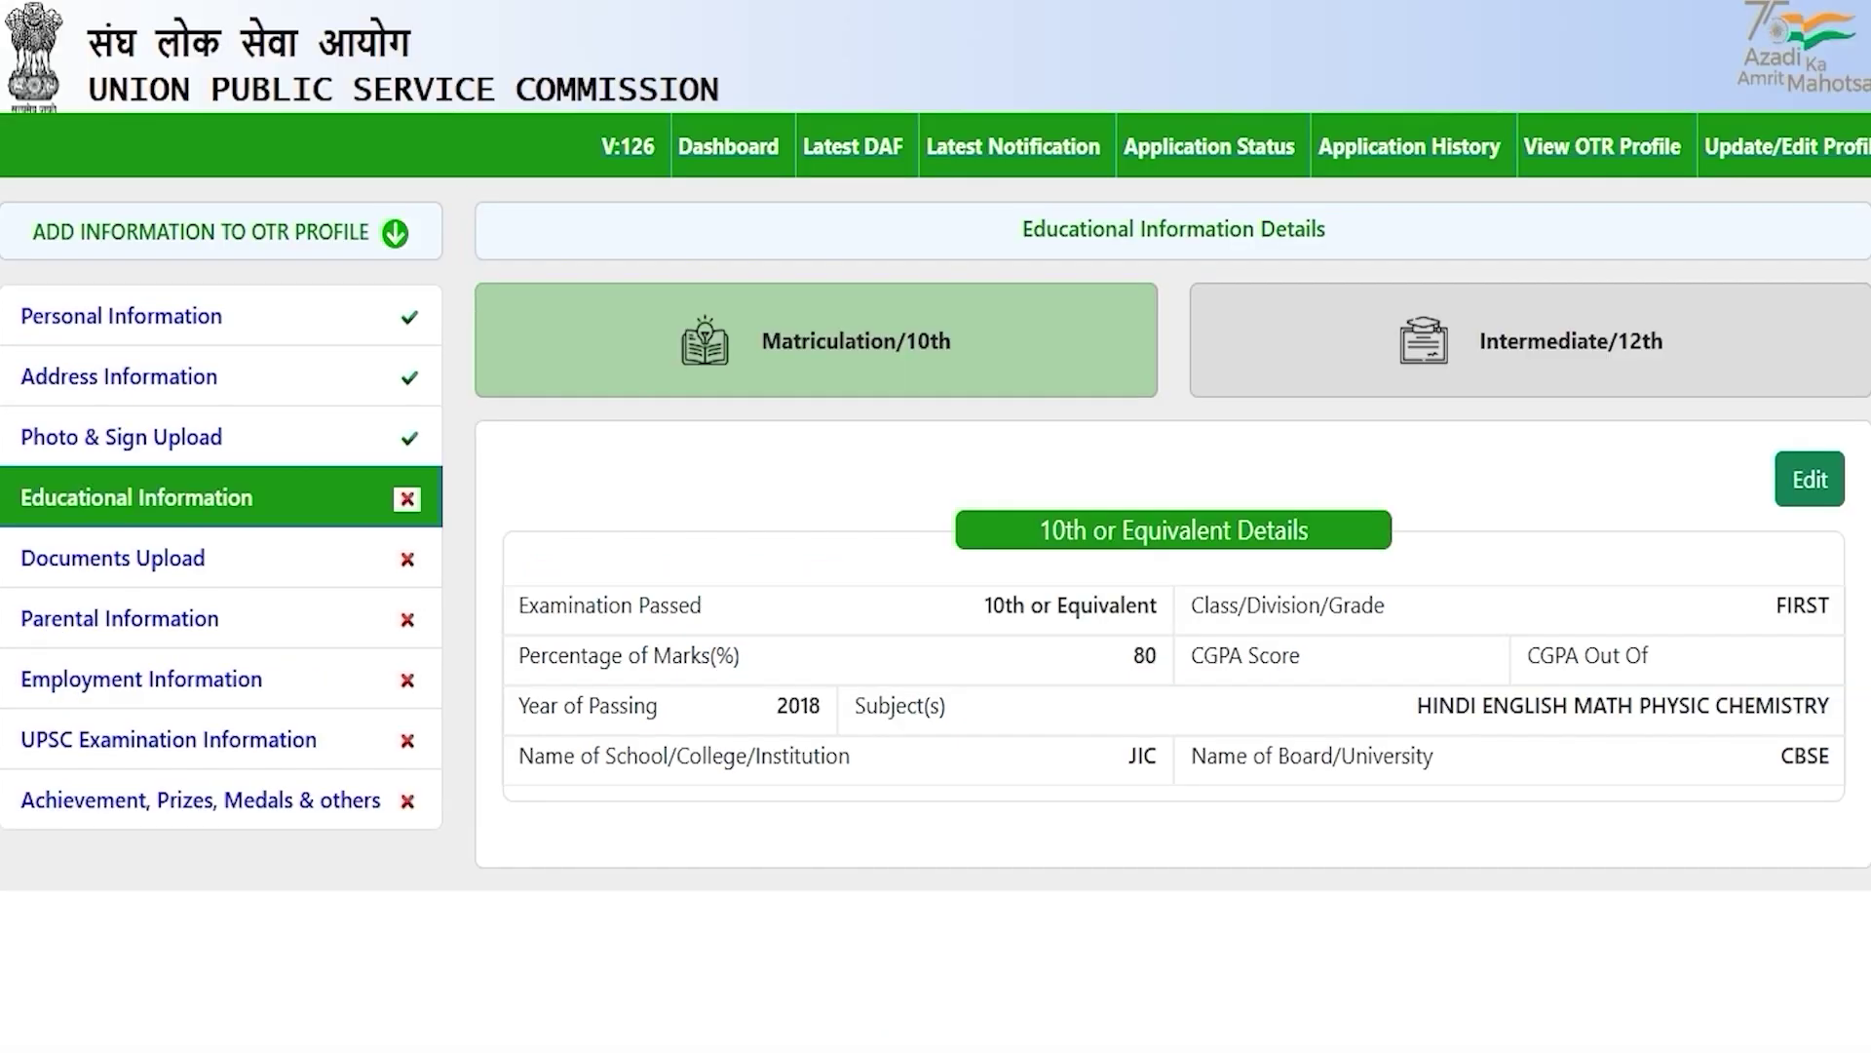
# Step: On the Intermediate/12th tab, set 12th or Equivalent Status to Completed and scroll to the fields
pyautogui.click(1511, 346)
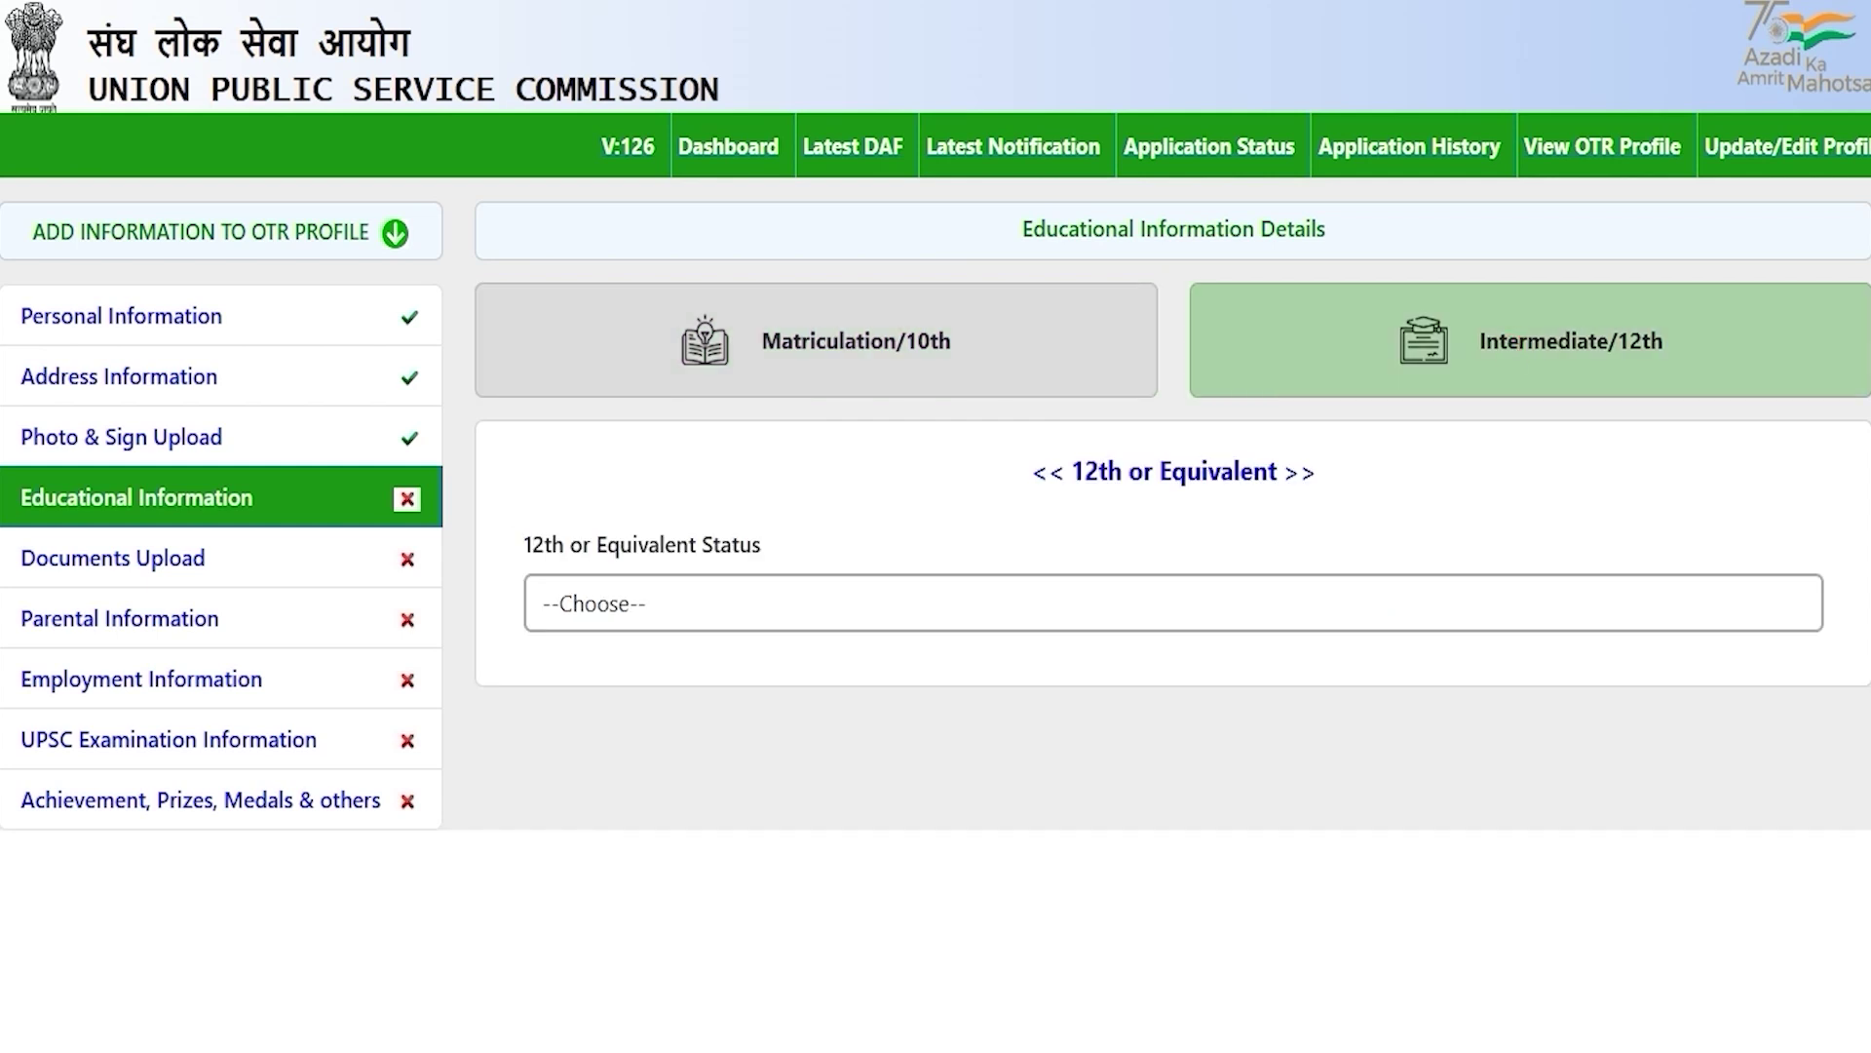
pyautogui.click(662, 600)
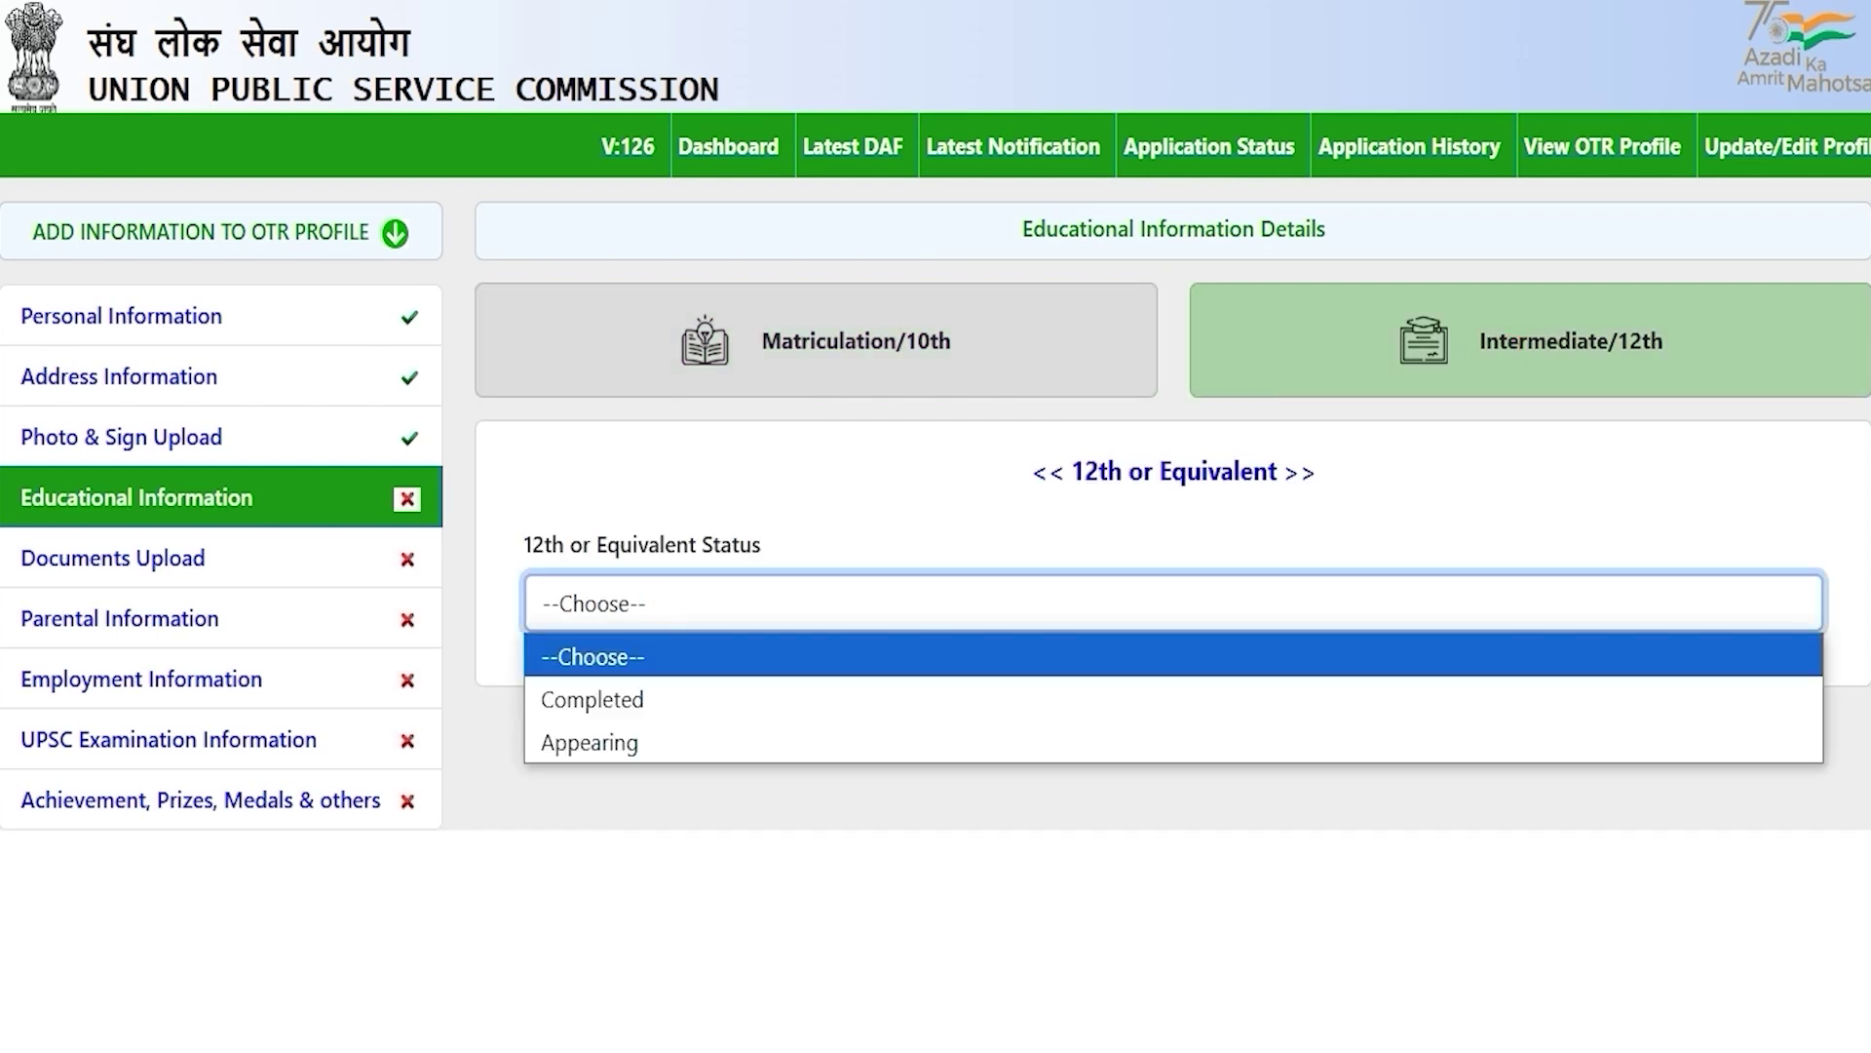
pyautogui.click(652, 697)
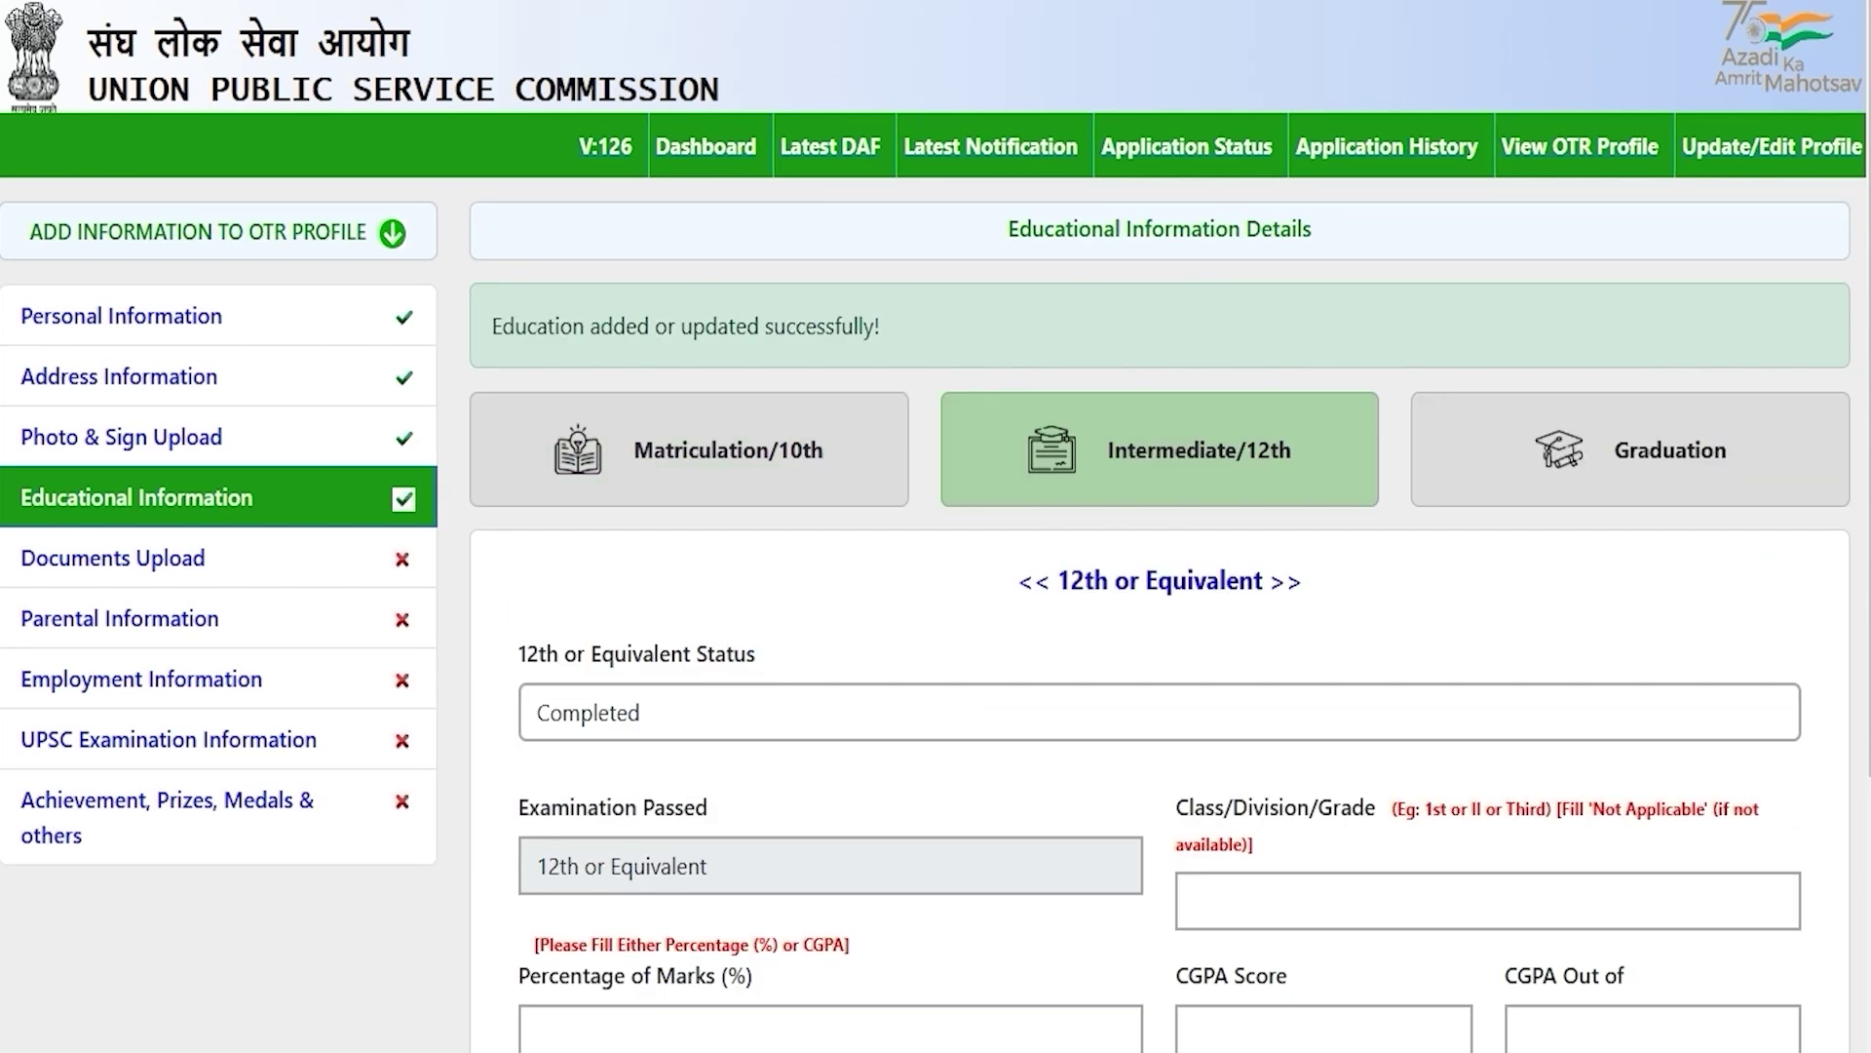
pyautogui.click(667, 706)
pyautogui.click(659, 850)
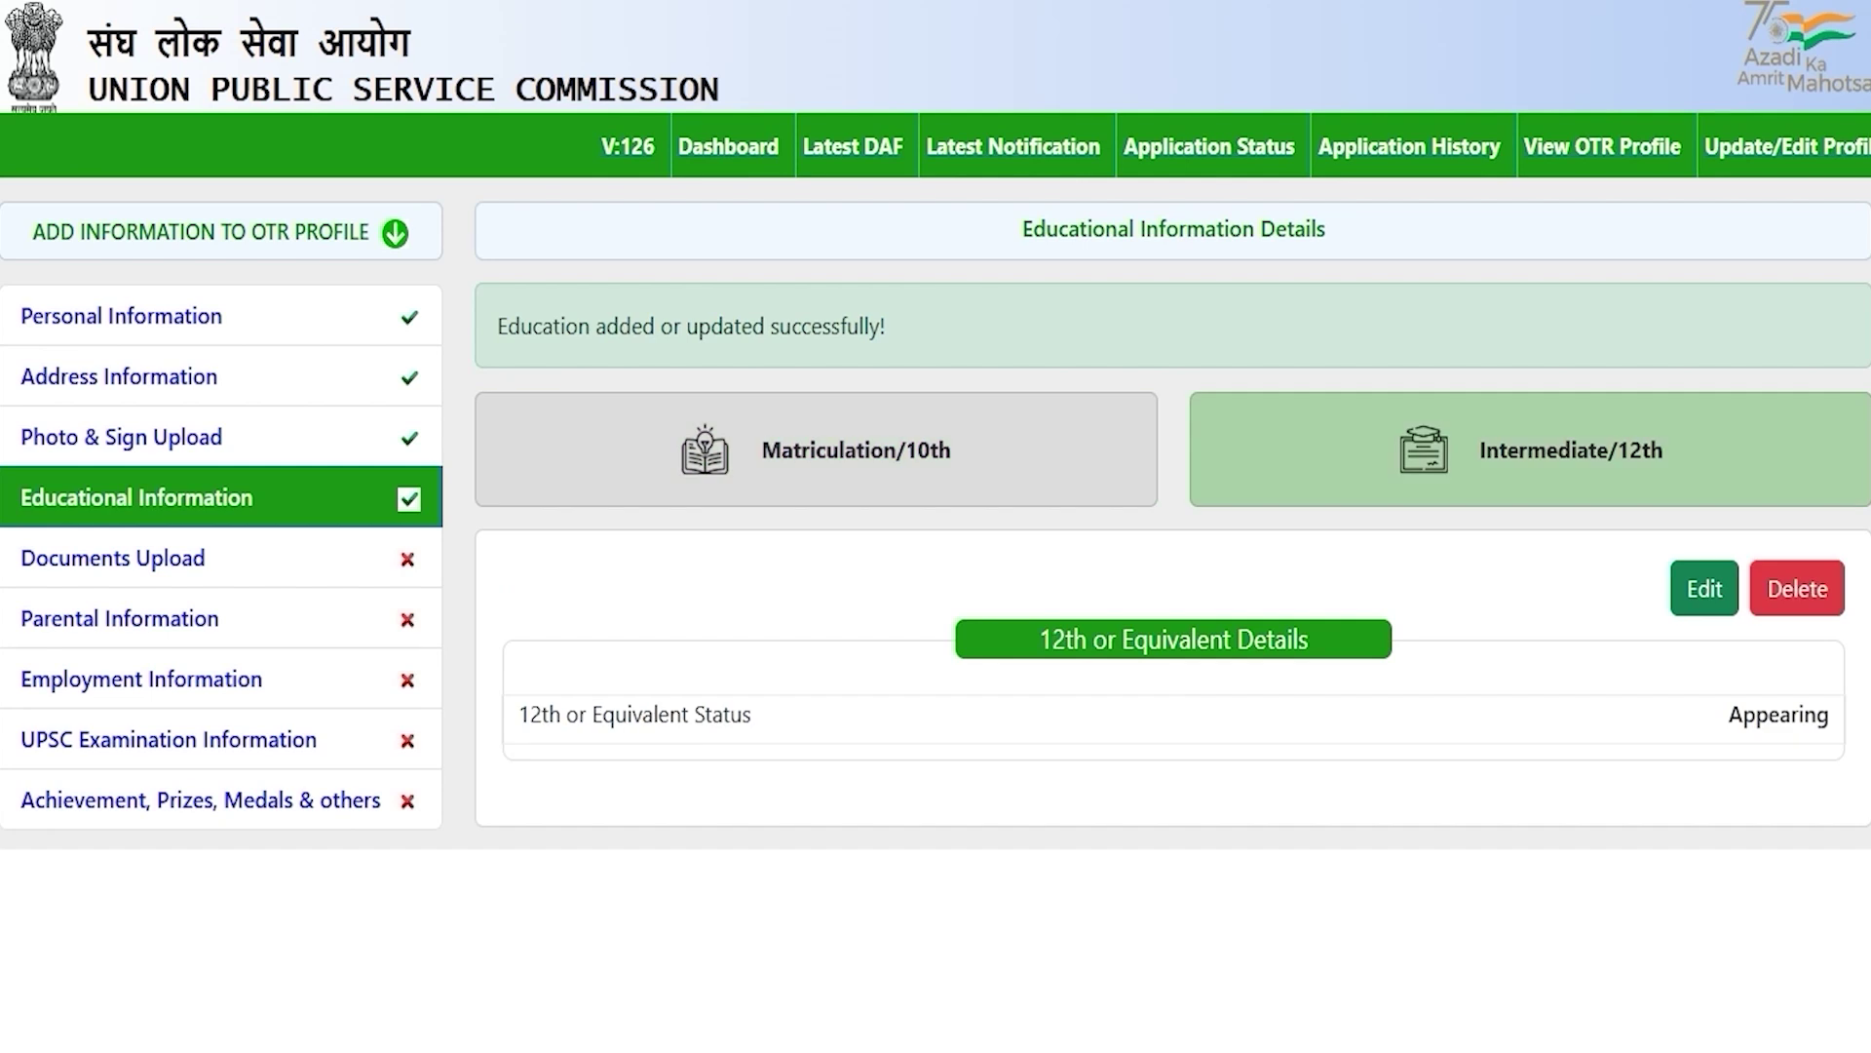
pyautogui.click(688, 617)
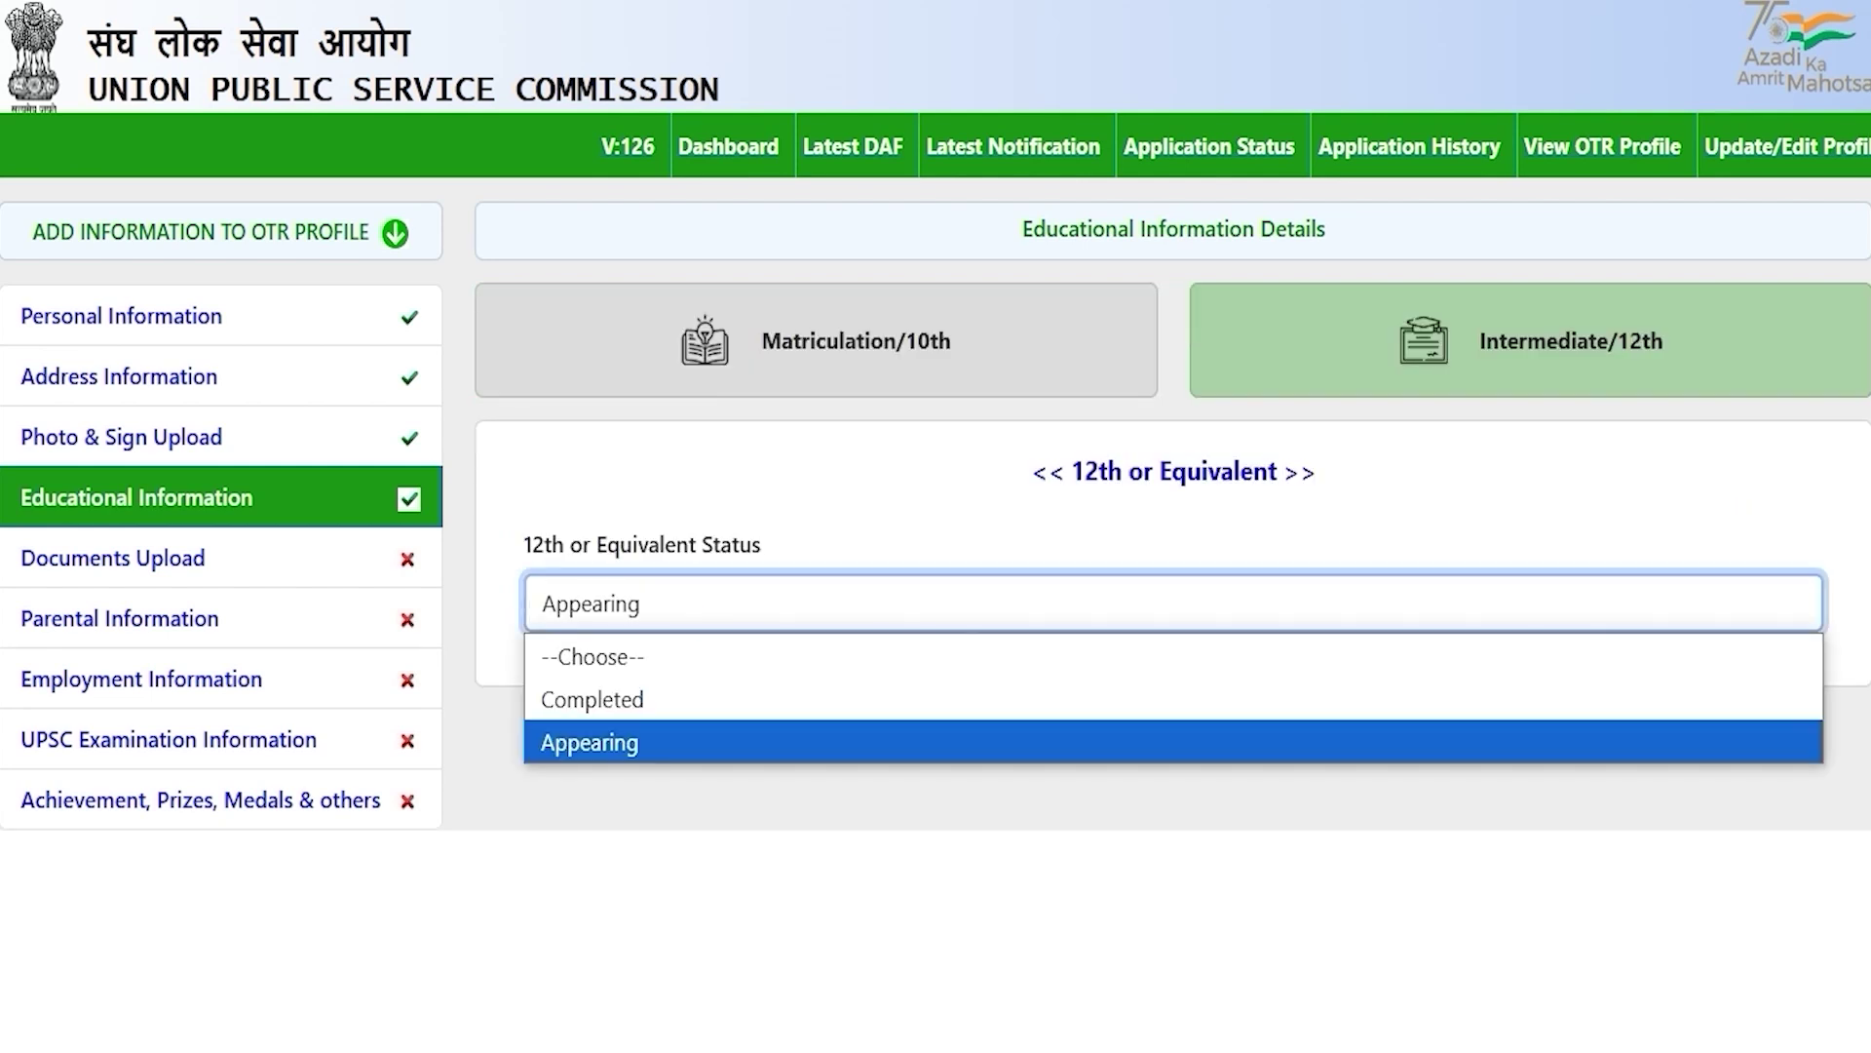
pyautogui.click(639, 698)
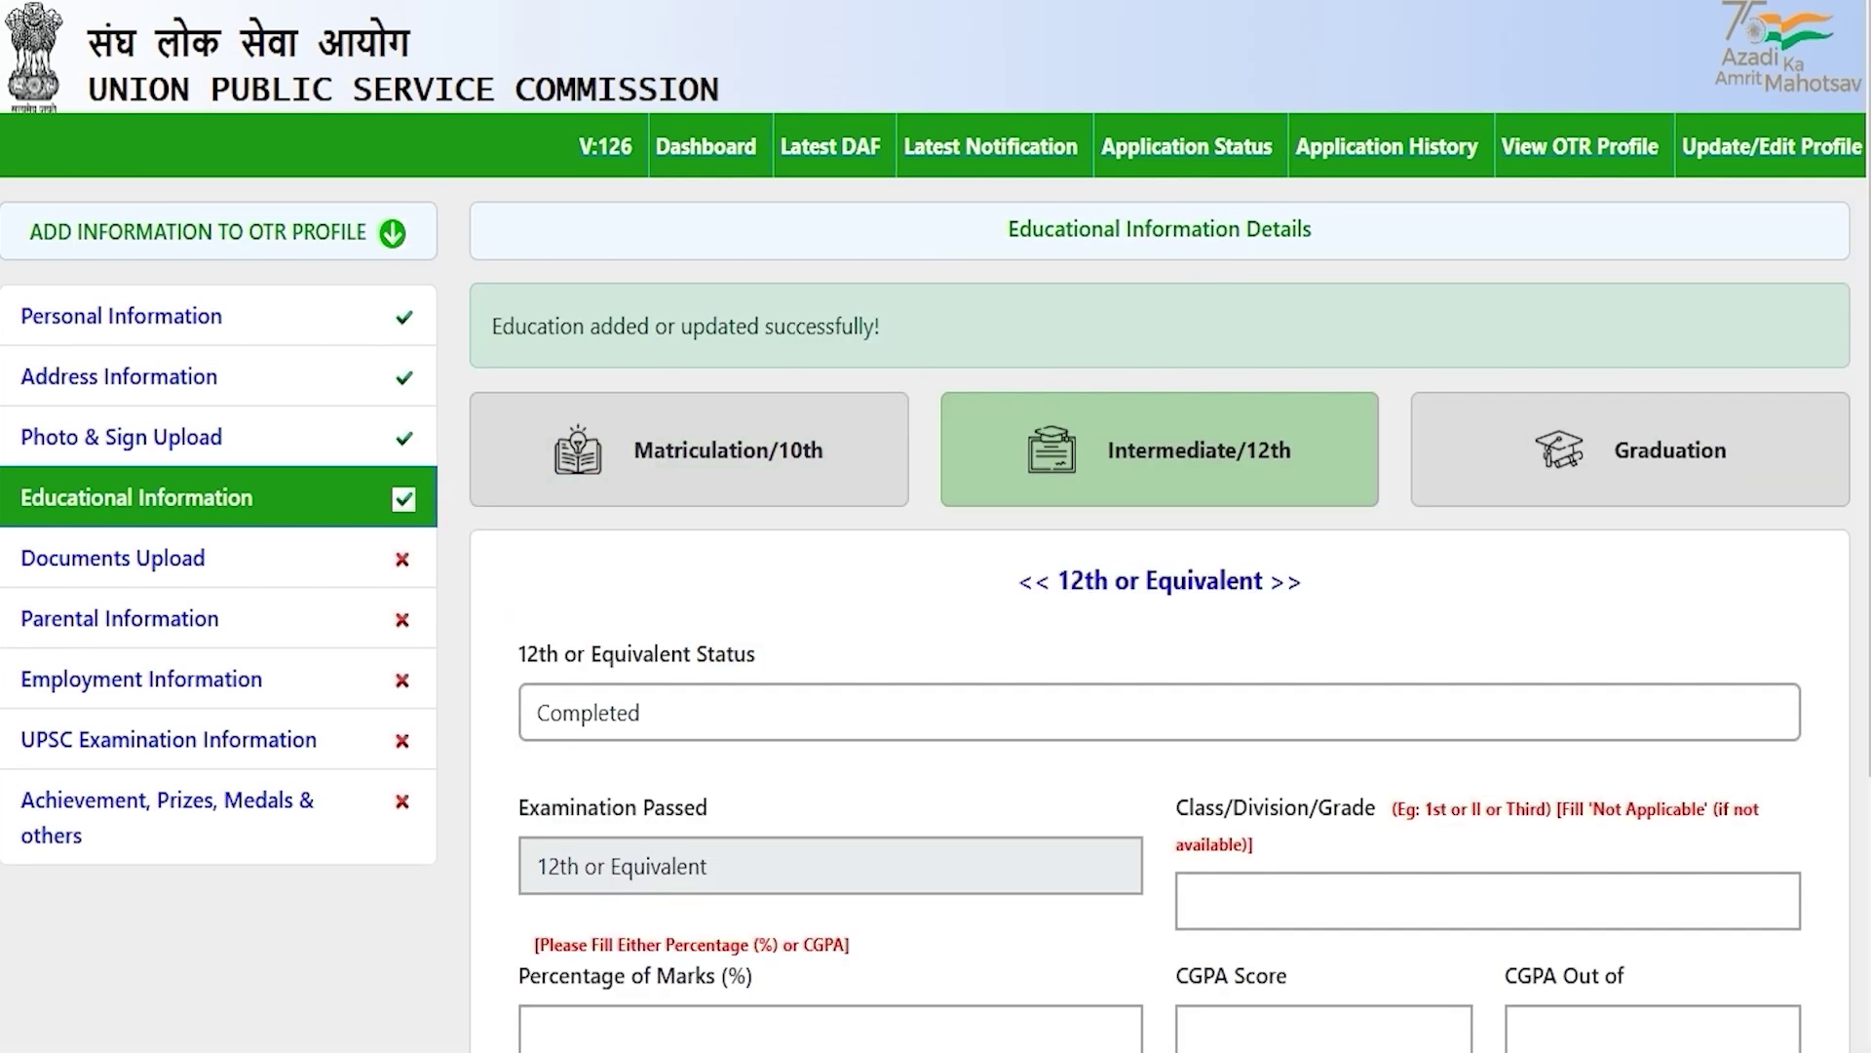
pyautogui.scroll(-3, 935, 584)
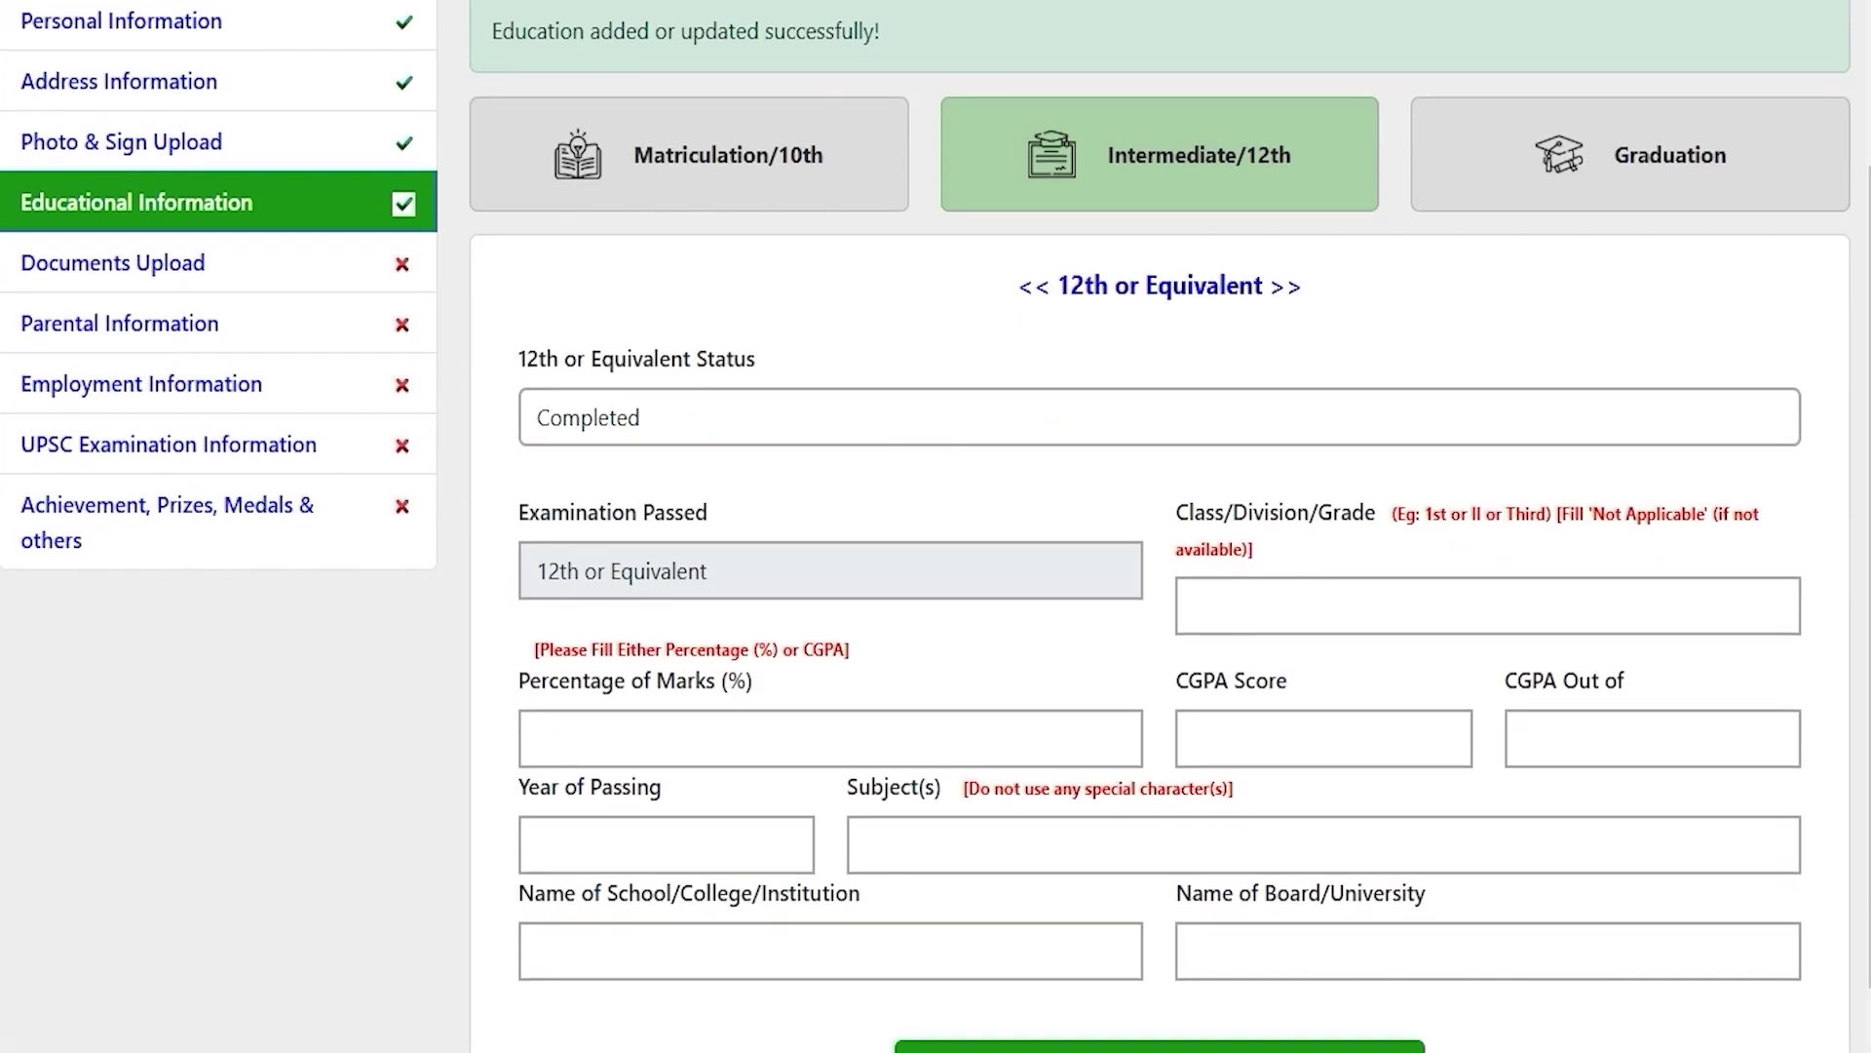
pyautogui.scroll(-1, 936, 585)
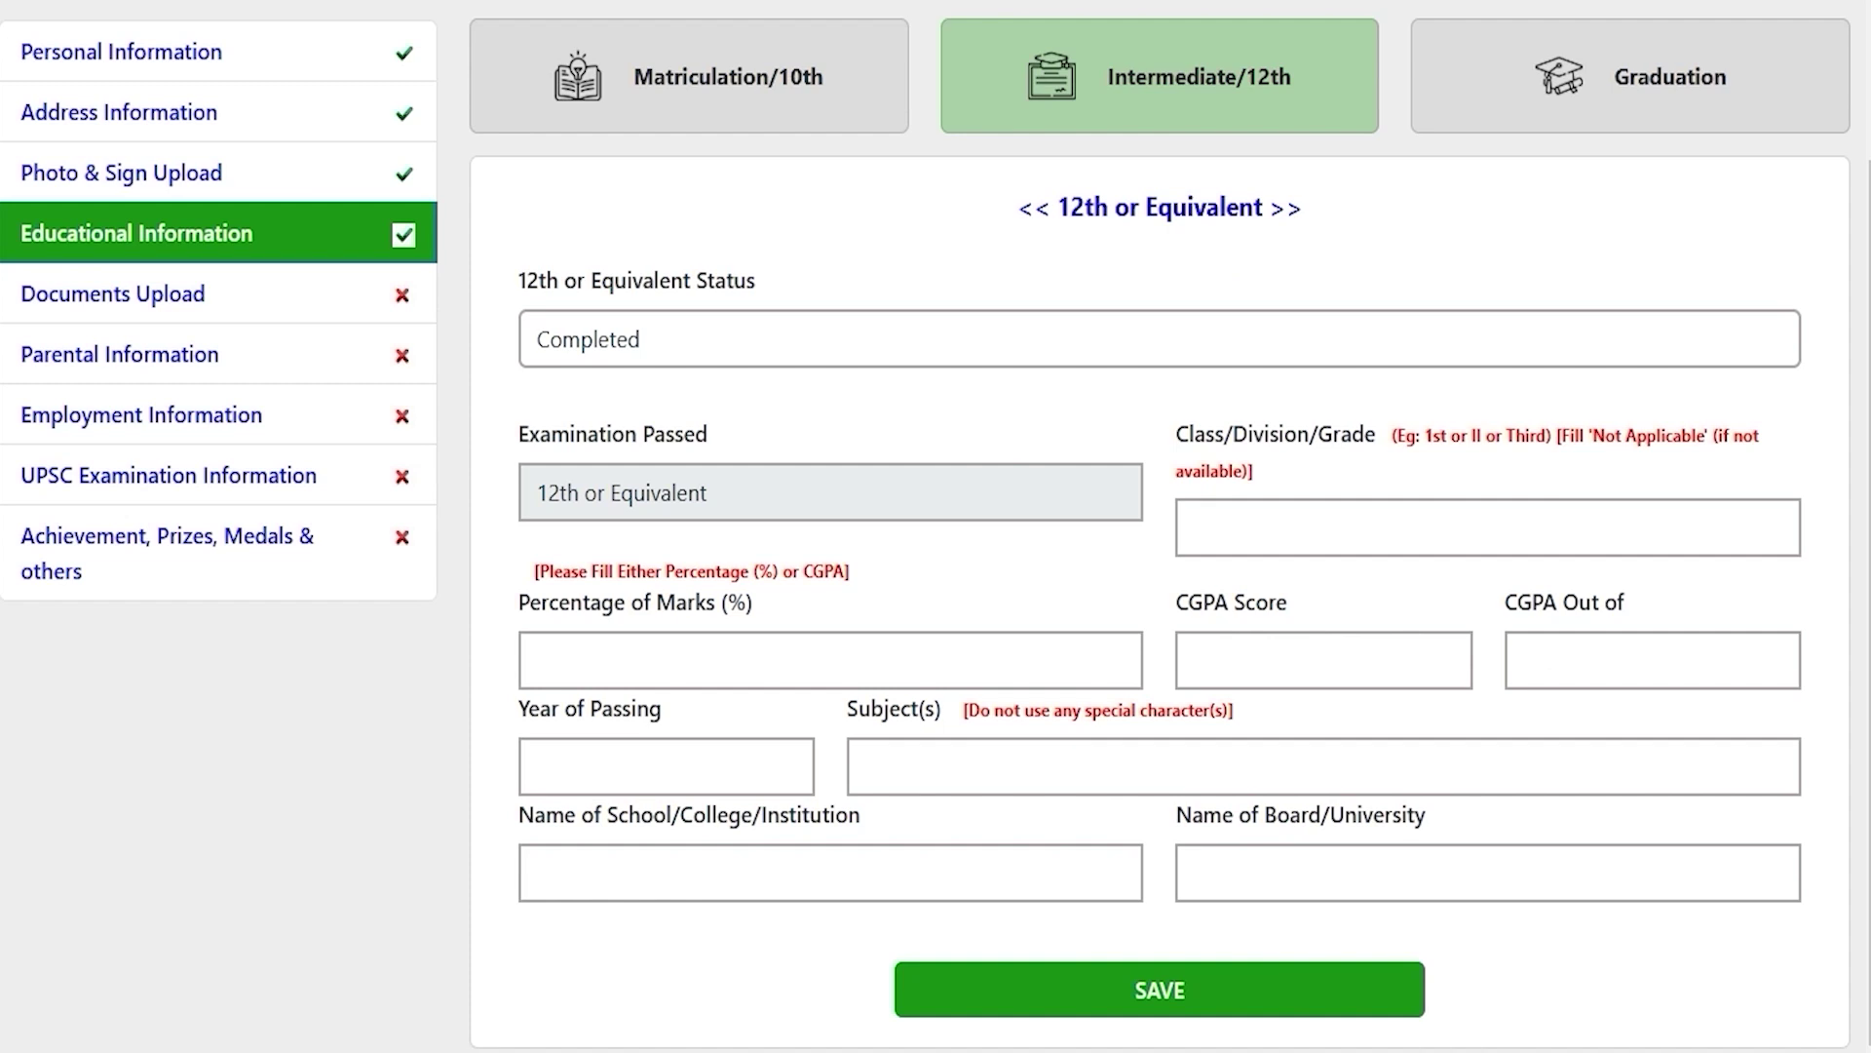
# Step: Enter the 12th grade First, 80 percent marks and year of passing 2020
pyautogui.click(1231, 523)
pyautogui.write('Fi')
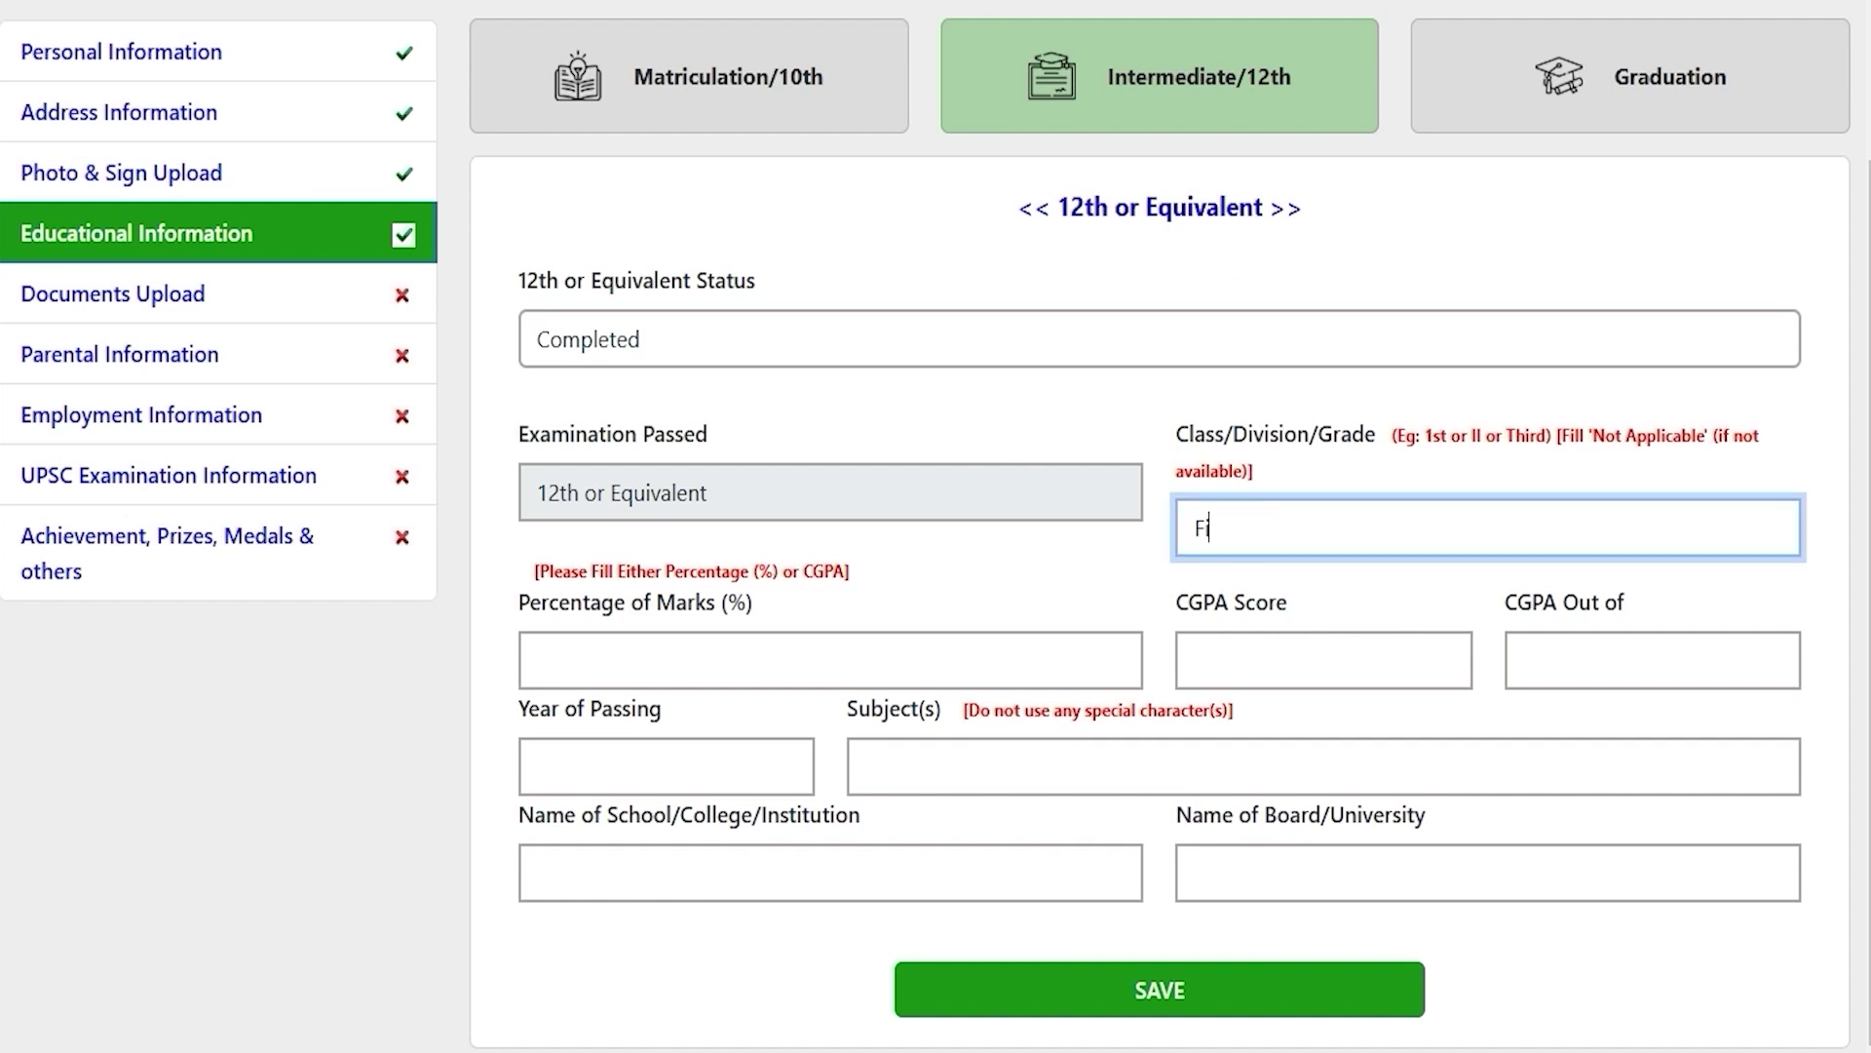
pyautogui.write('rst')
pyautogui.click(924, 643)
pyautogui.write('80')
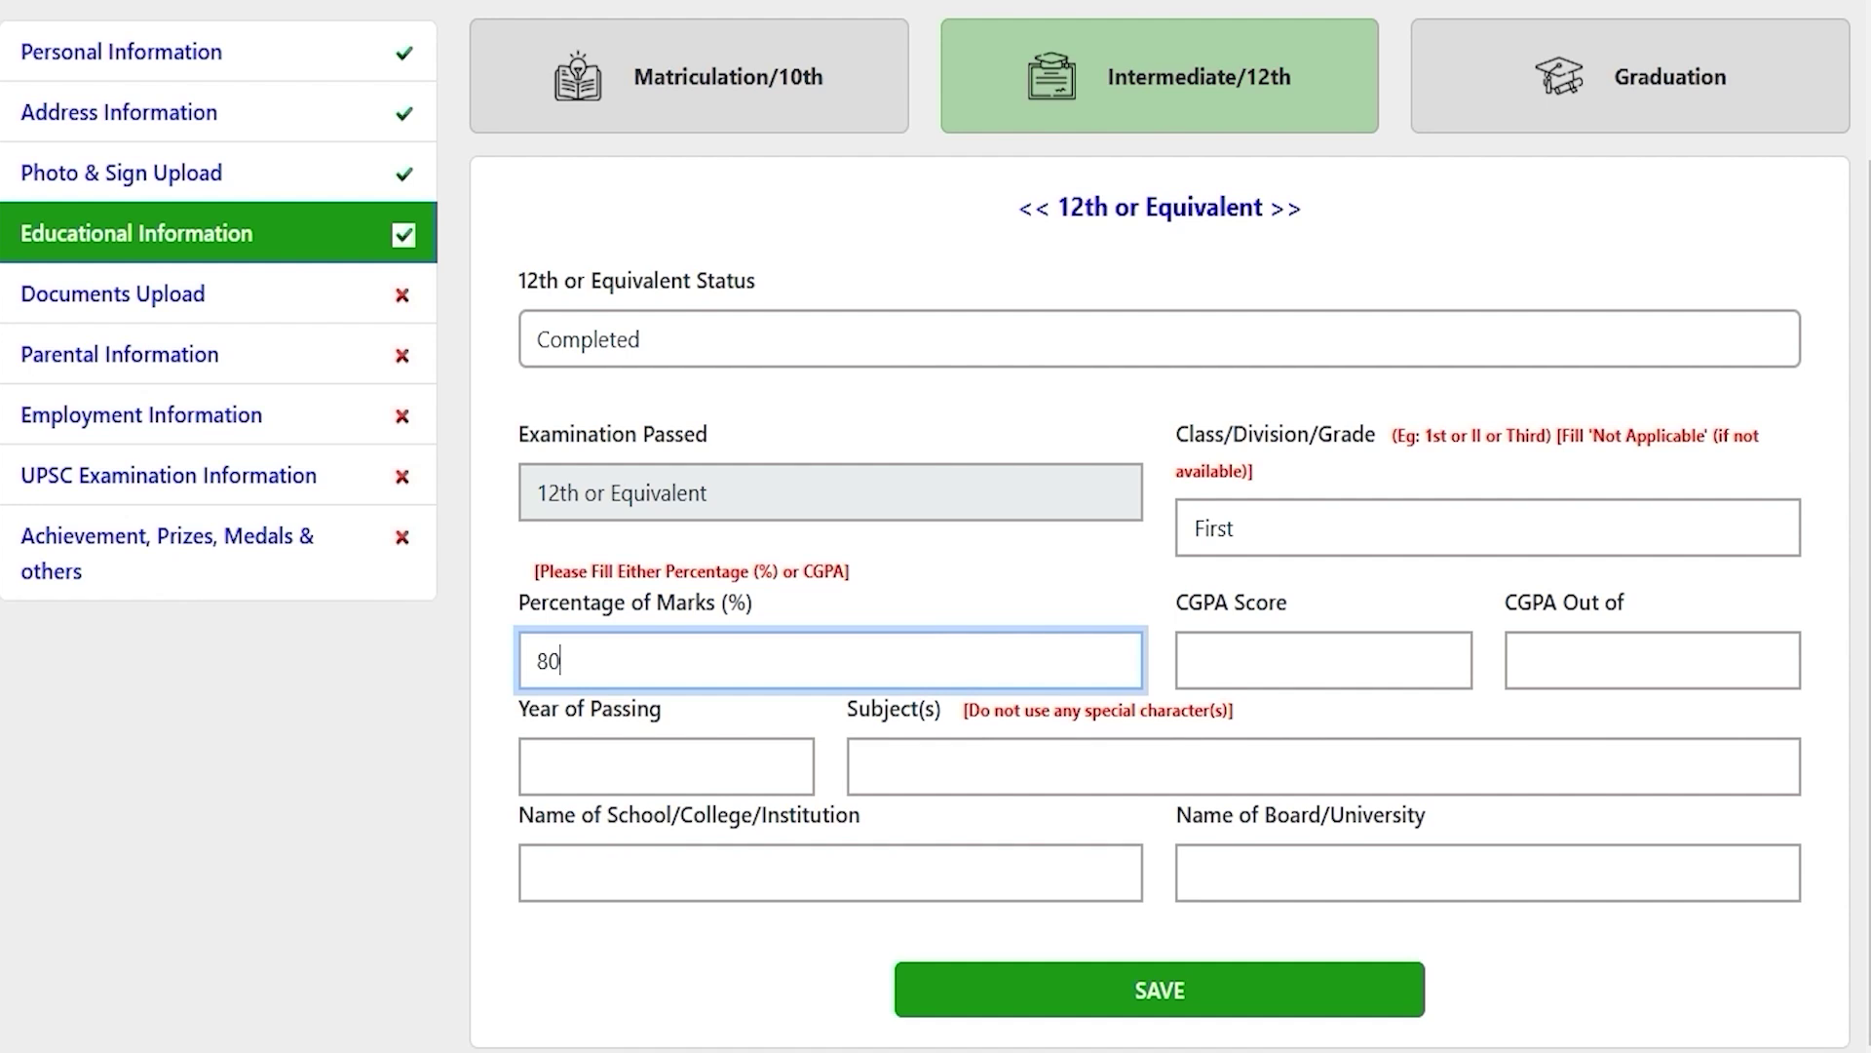
pyautogui.click(1249, 671)
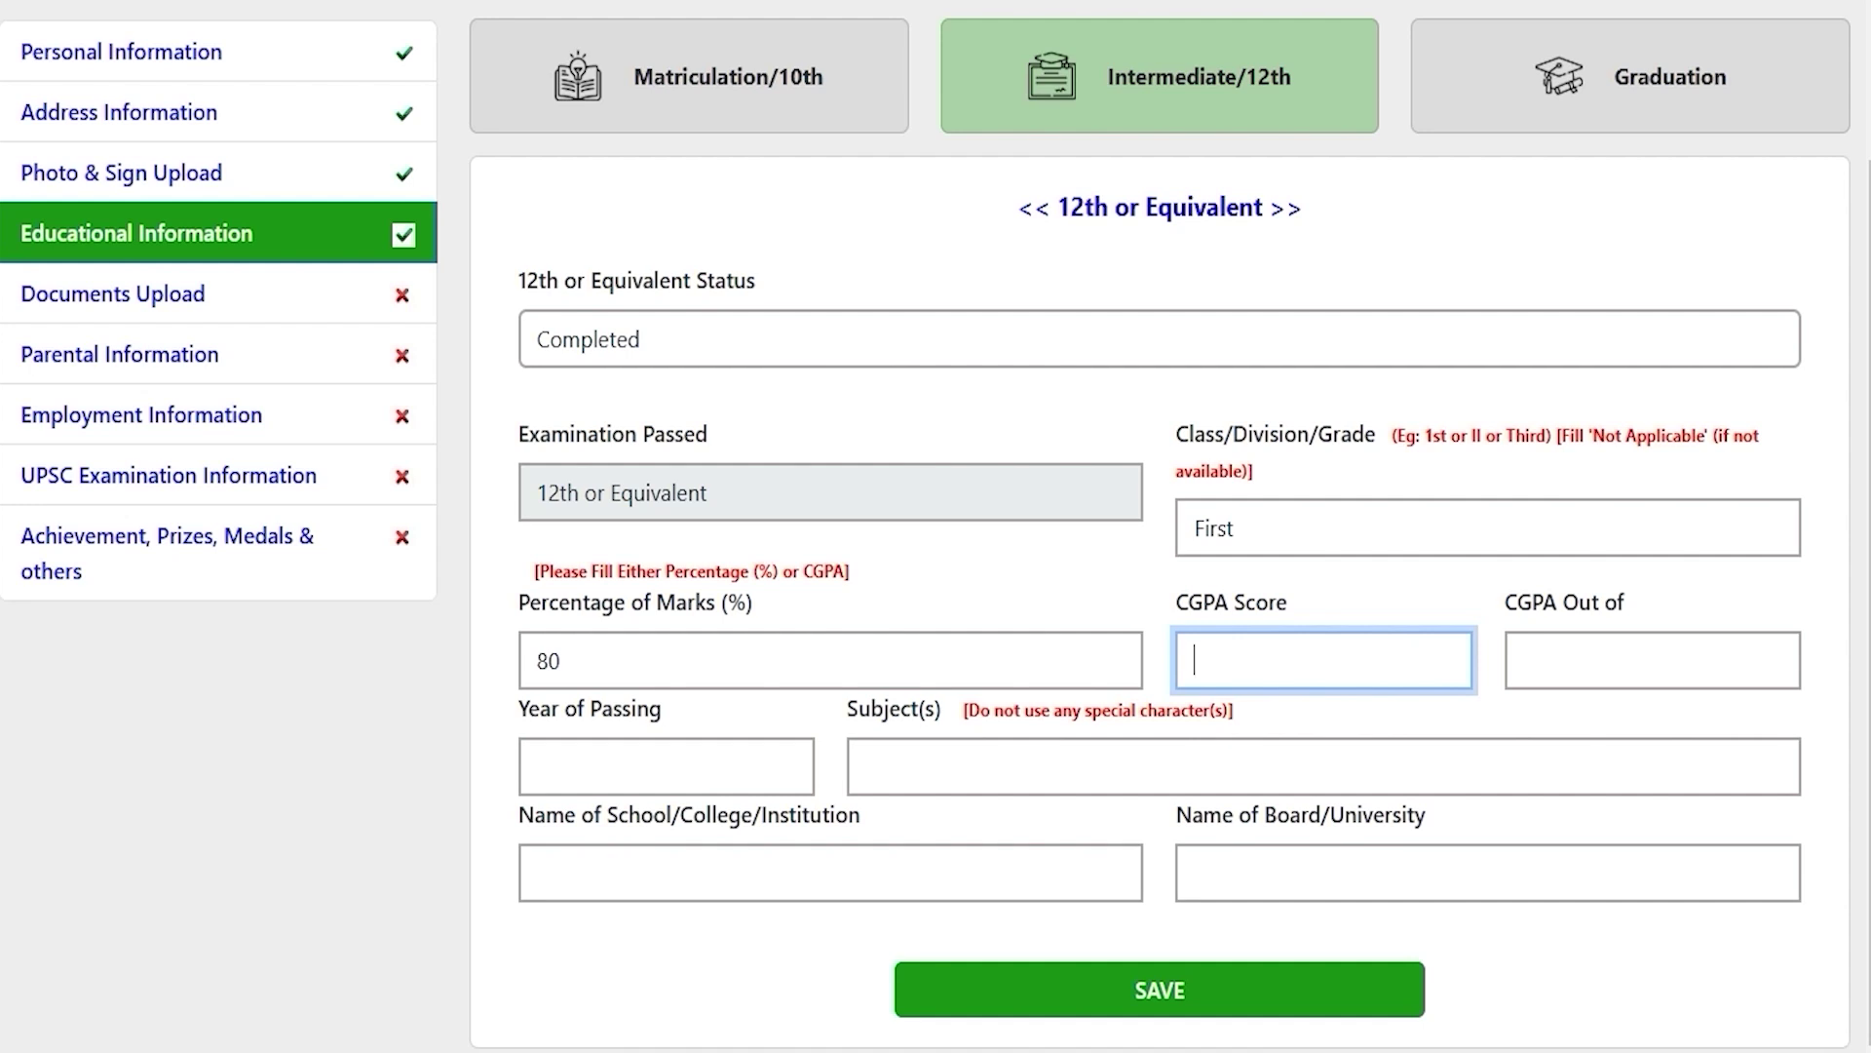
pyautogui.click(649, 764)
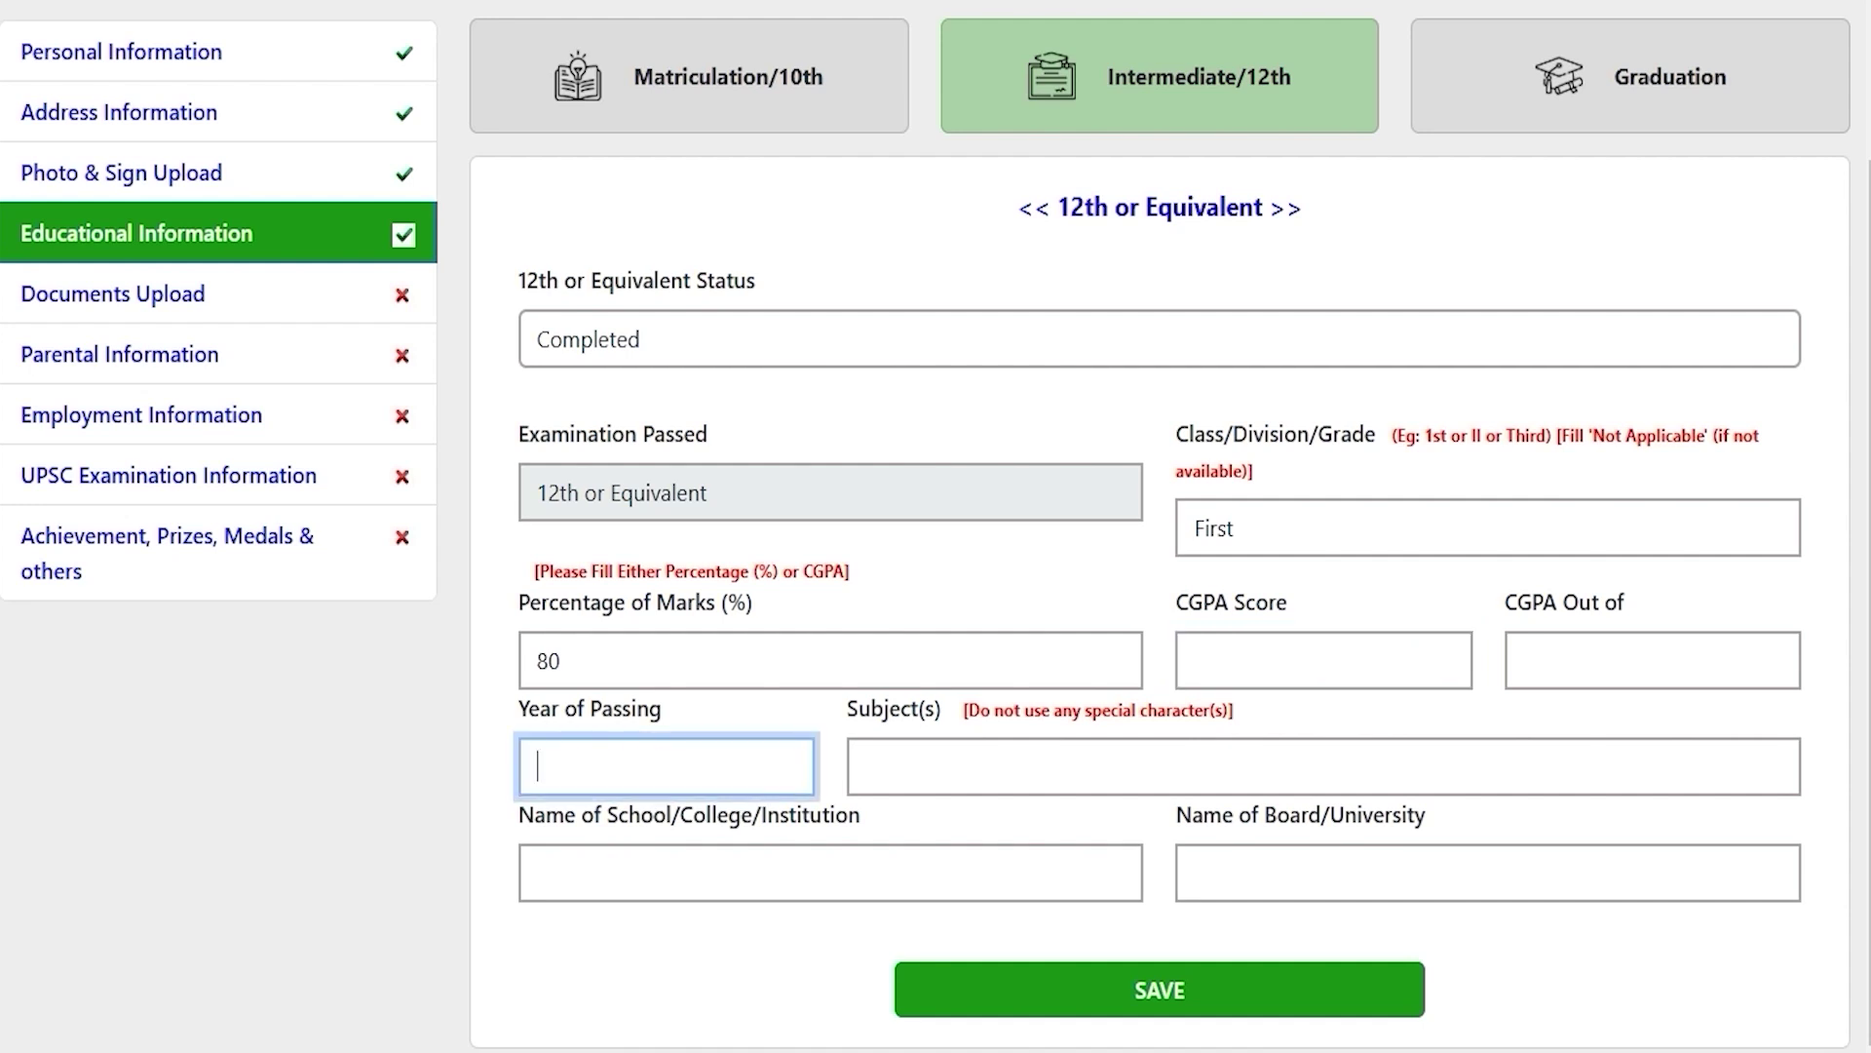
pyautogui.write('2020')
# Step: Enter subjects Hindi English Math, school JIC and board CBSE, then save
pyautogui.click(949, 772)
pyautogui.write('Hindi')
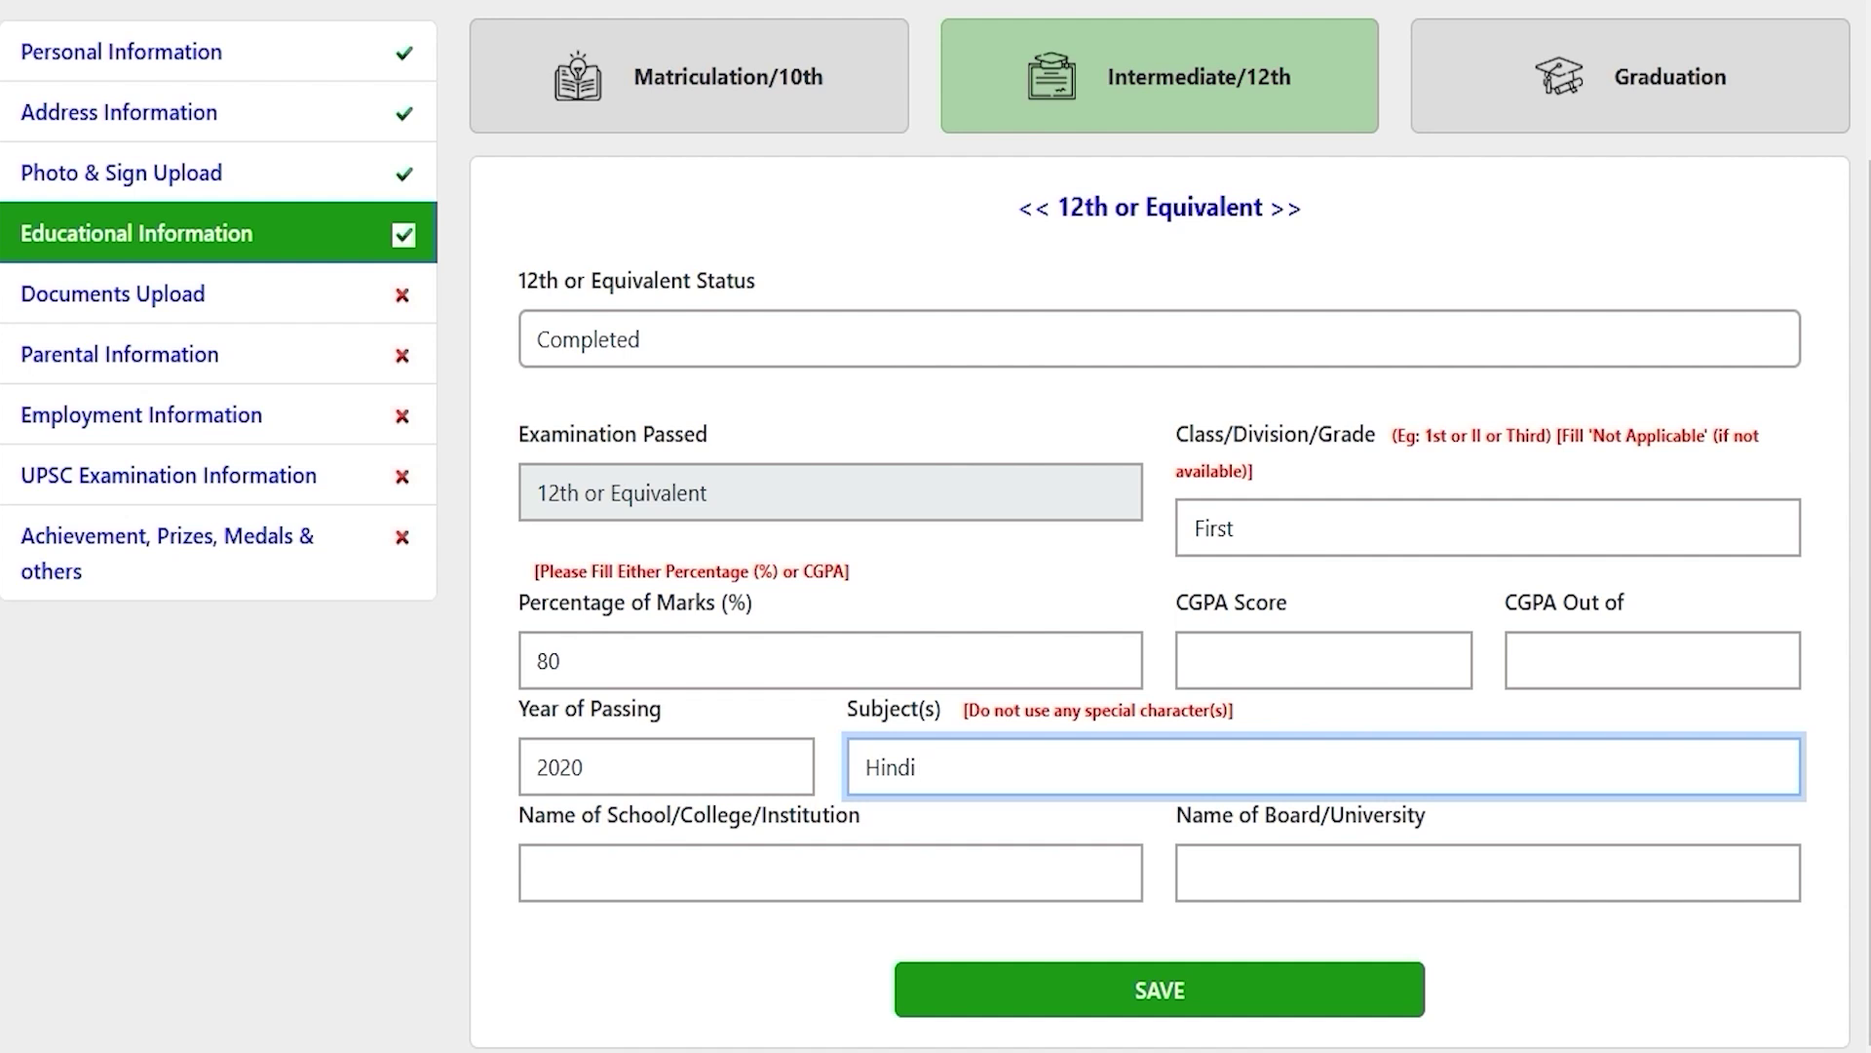
pyautogui.write('English Math')
pyautogui.click(839, 870)
pyautogui.write('JIC')
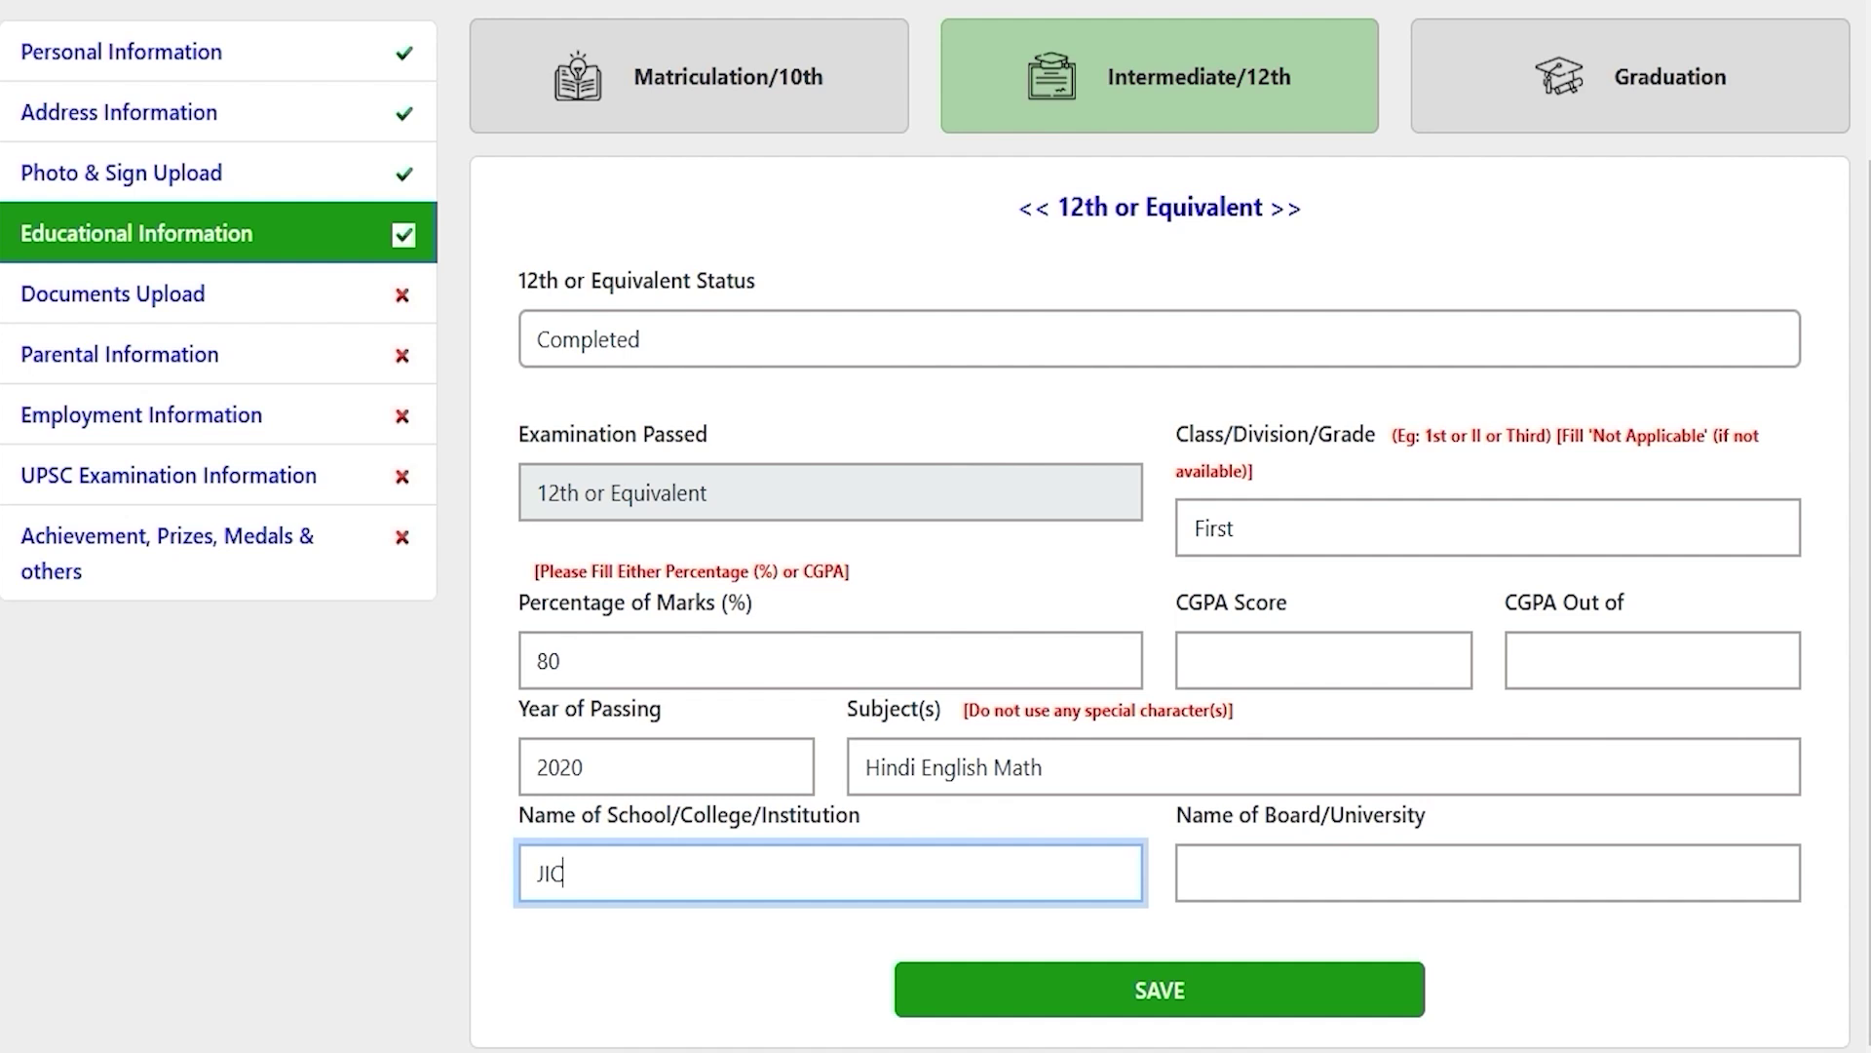
pyautogui.click(1272, 879)
pyautogui.write('CBSE')
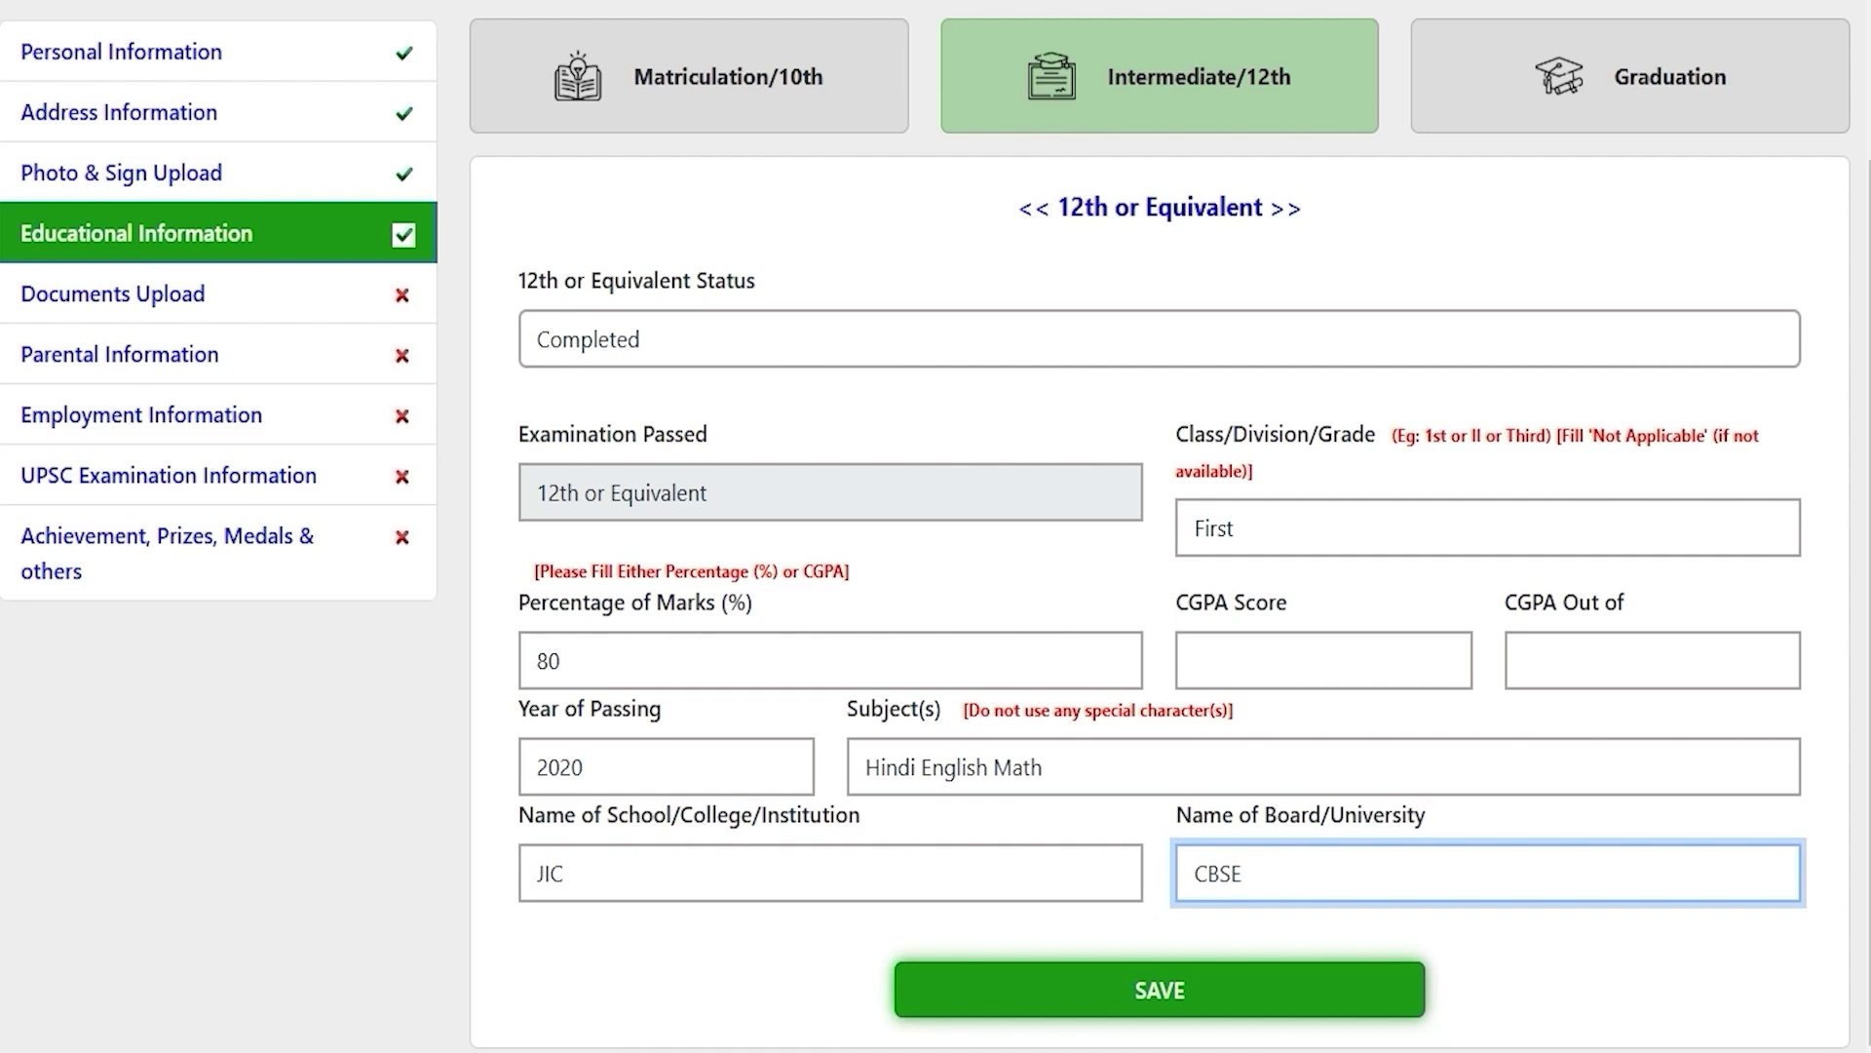
pyautogui.press('Return')
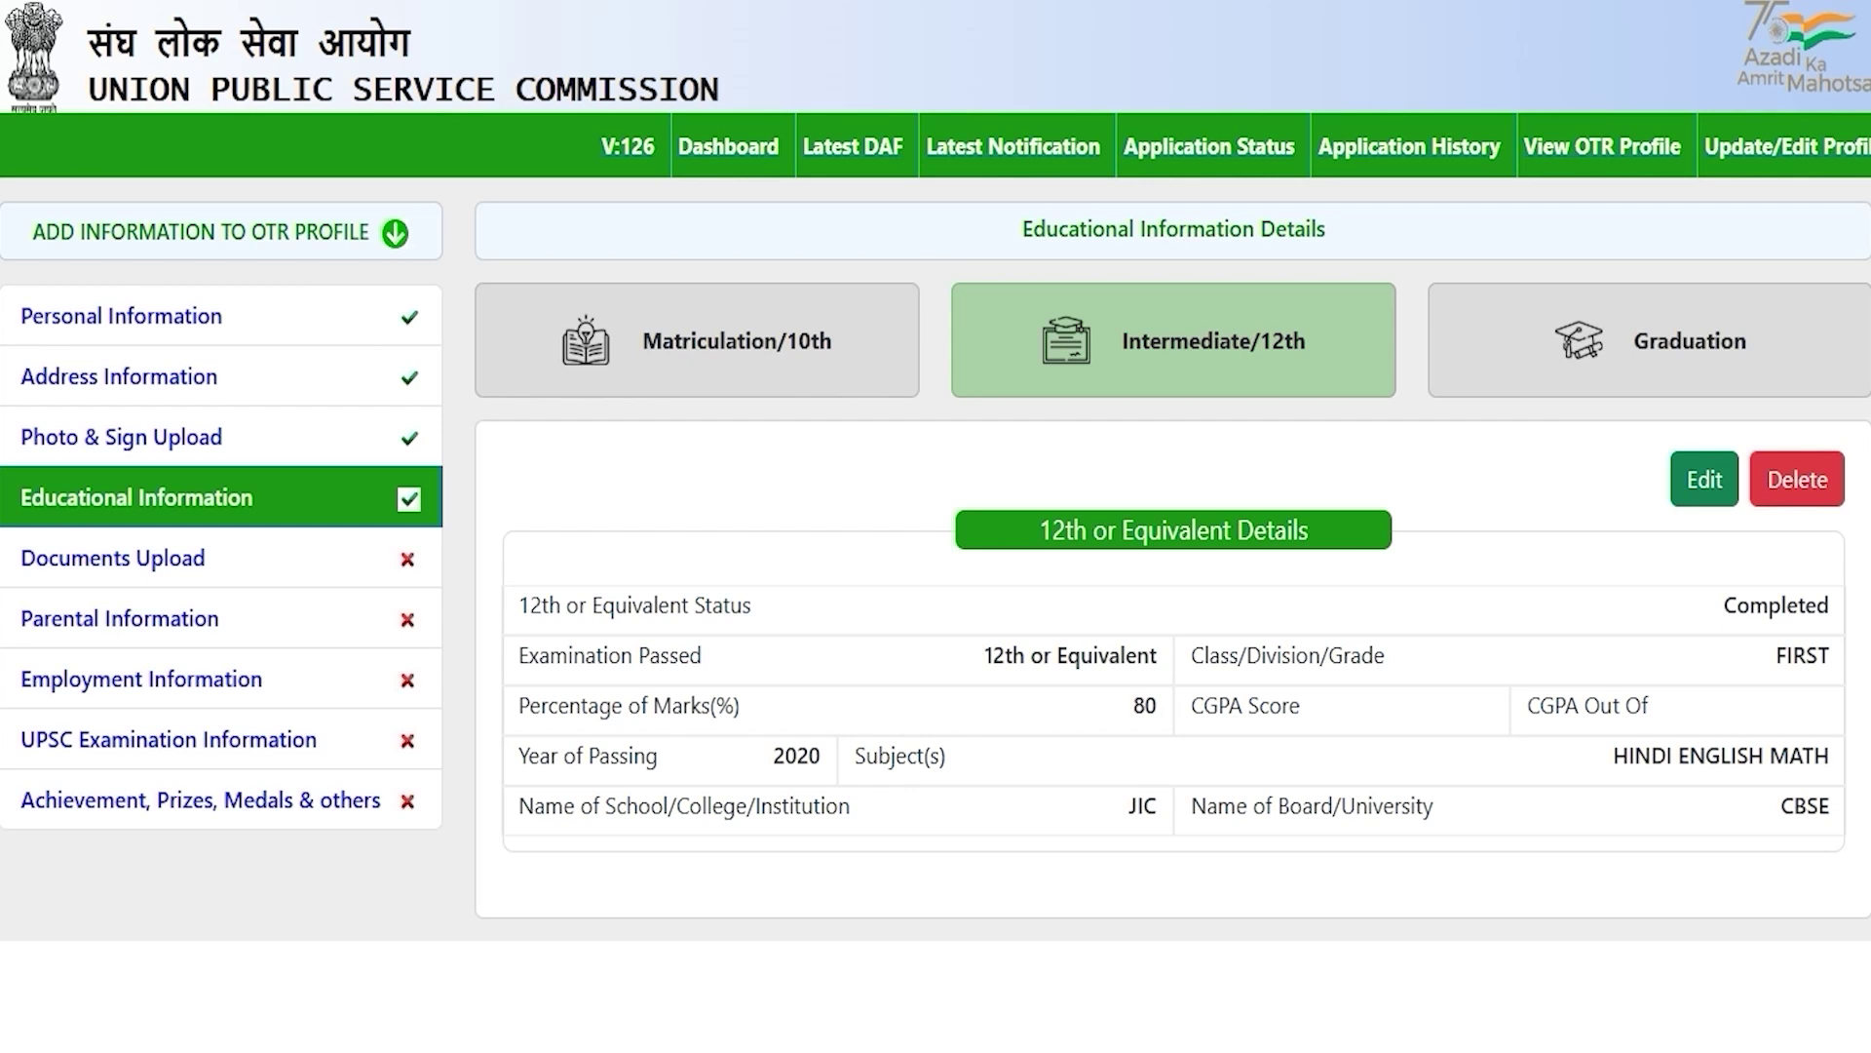
# Step: On the Graduation tab, set Graduation Status to Completed
pyautogui.click(1670, 323)
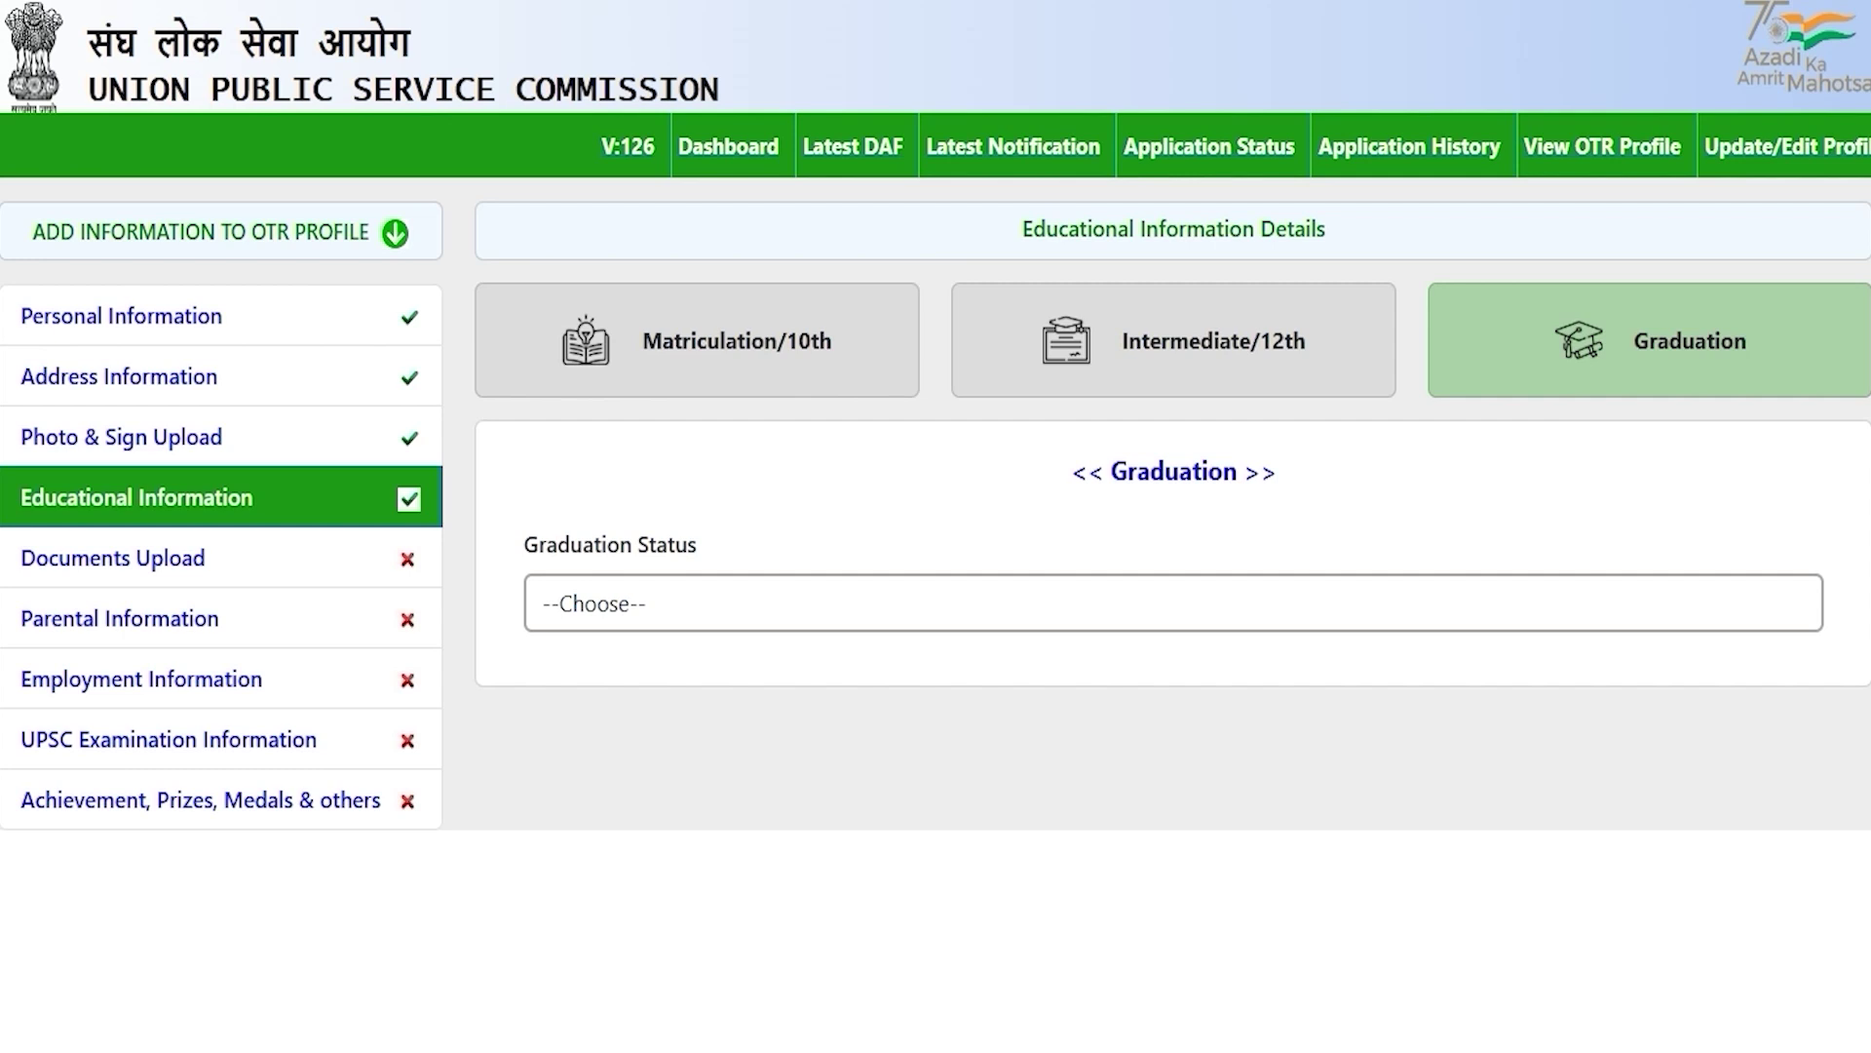
pyautogui.click(670, 609)
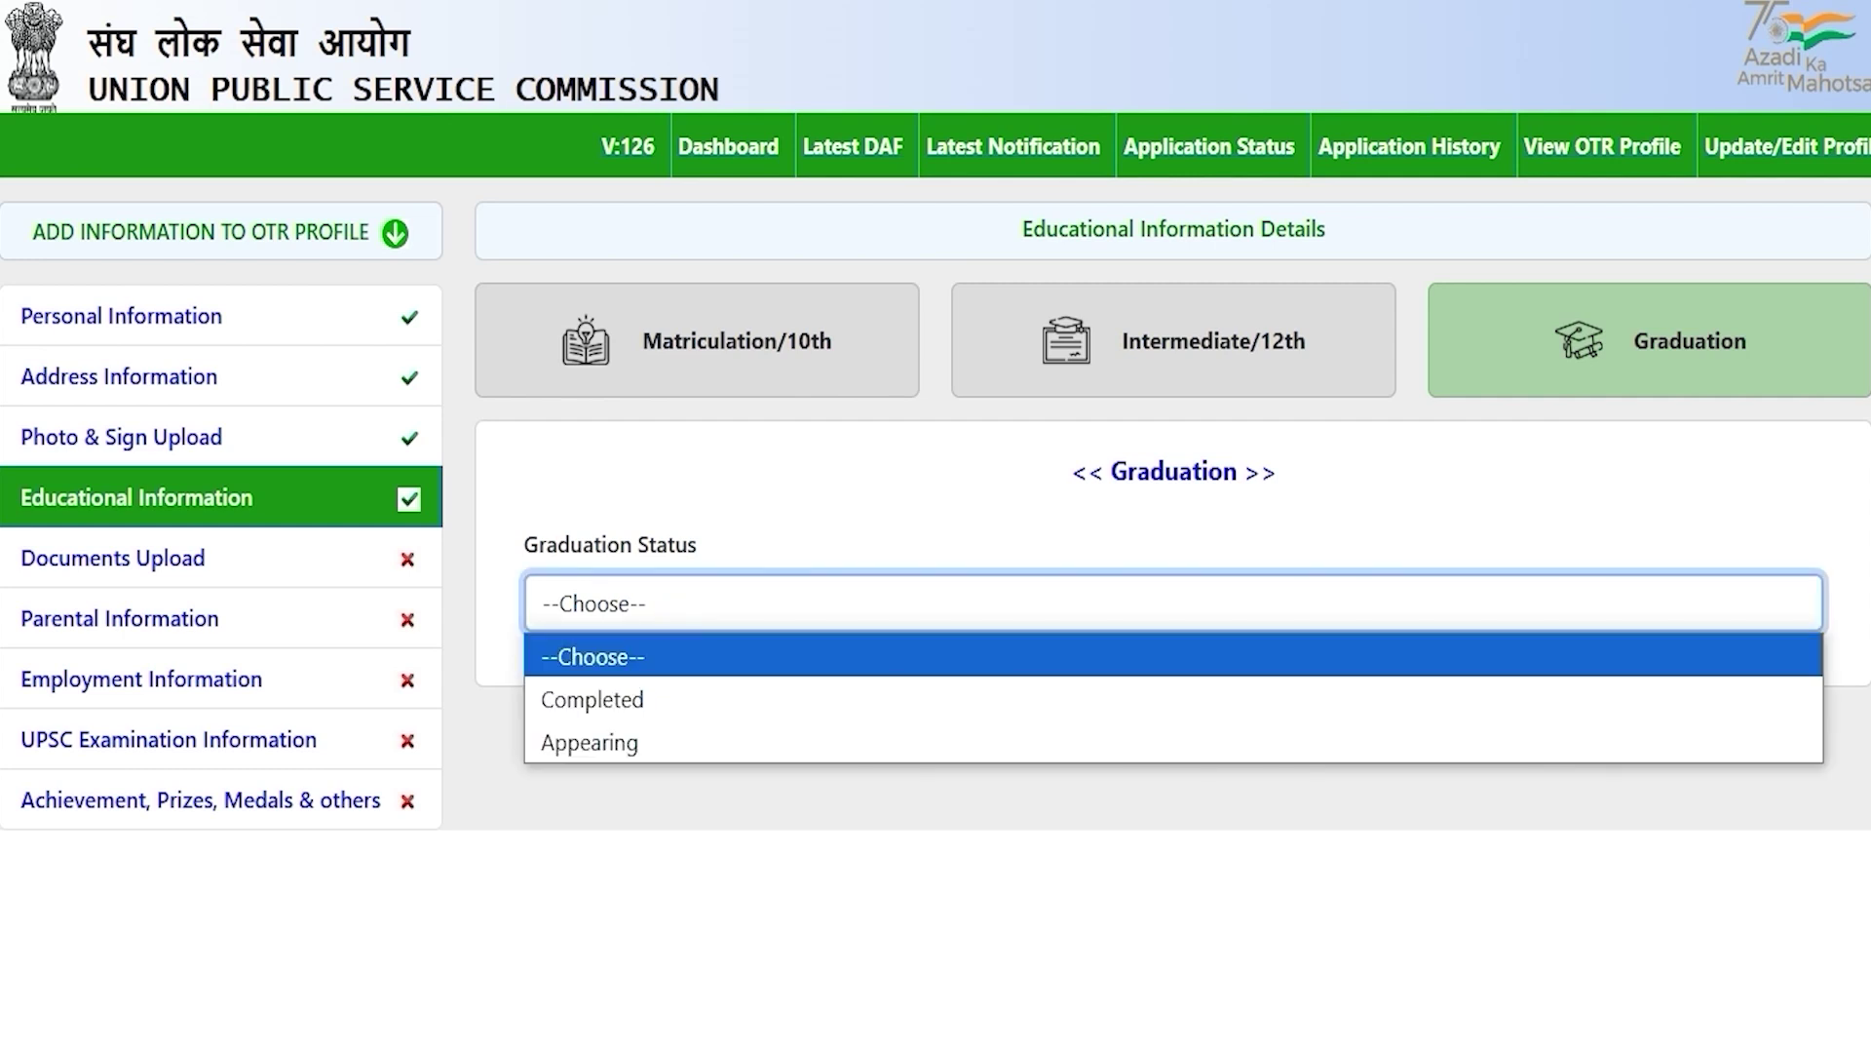
pyautogui.click(634, 696)
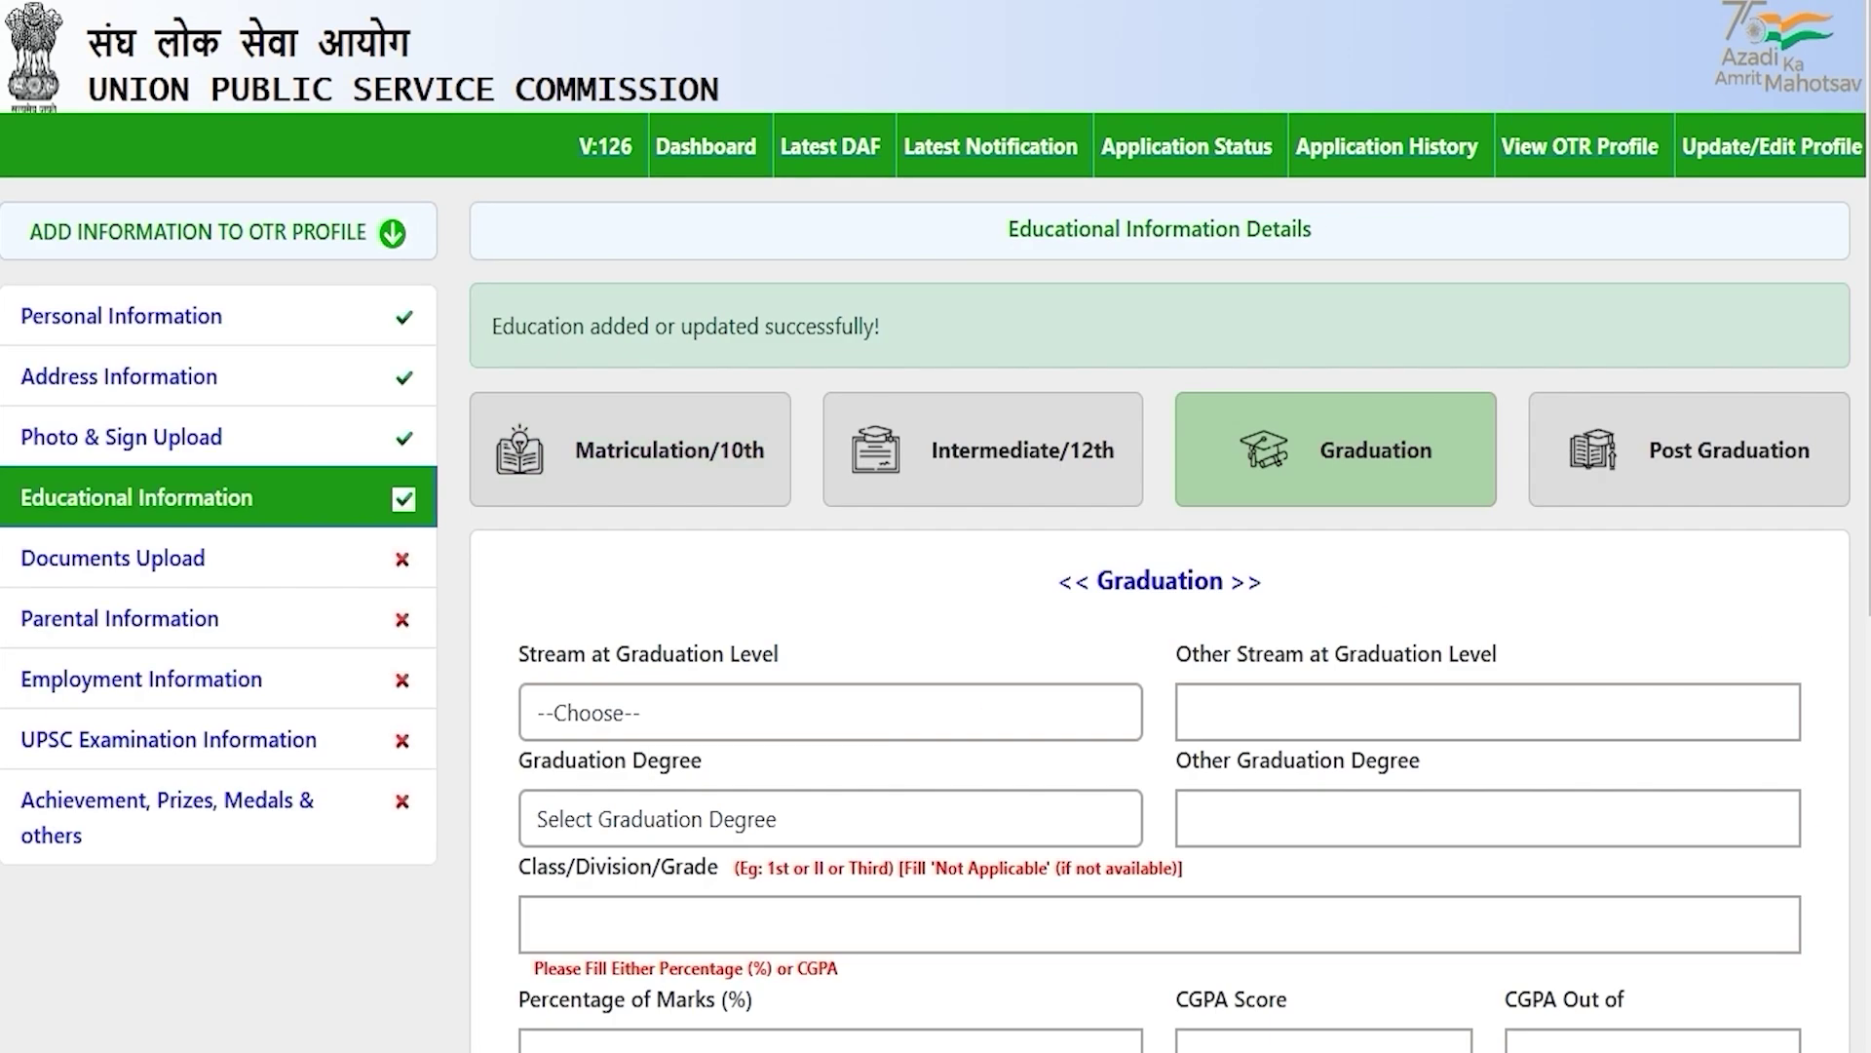
pyautogui.scroll(-3, 936, 526)
pyautogui.scroll(-1, 1170, 526)
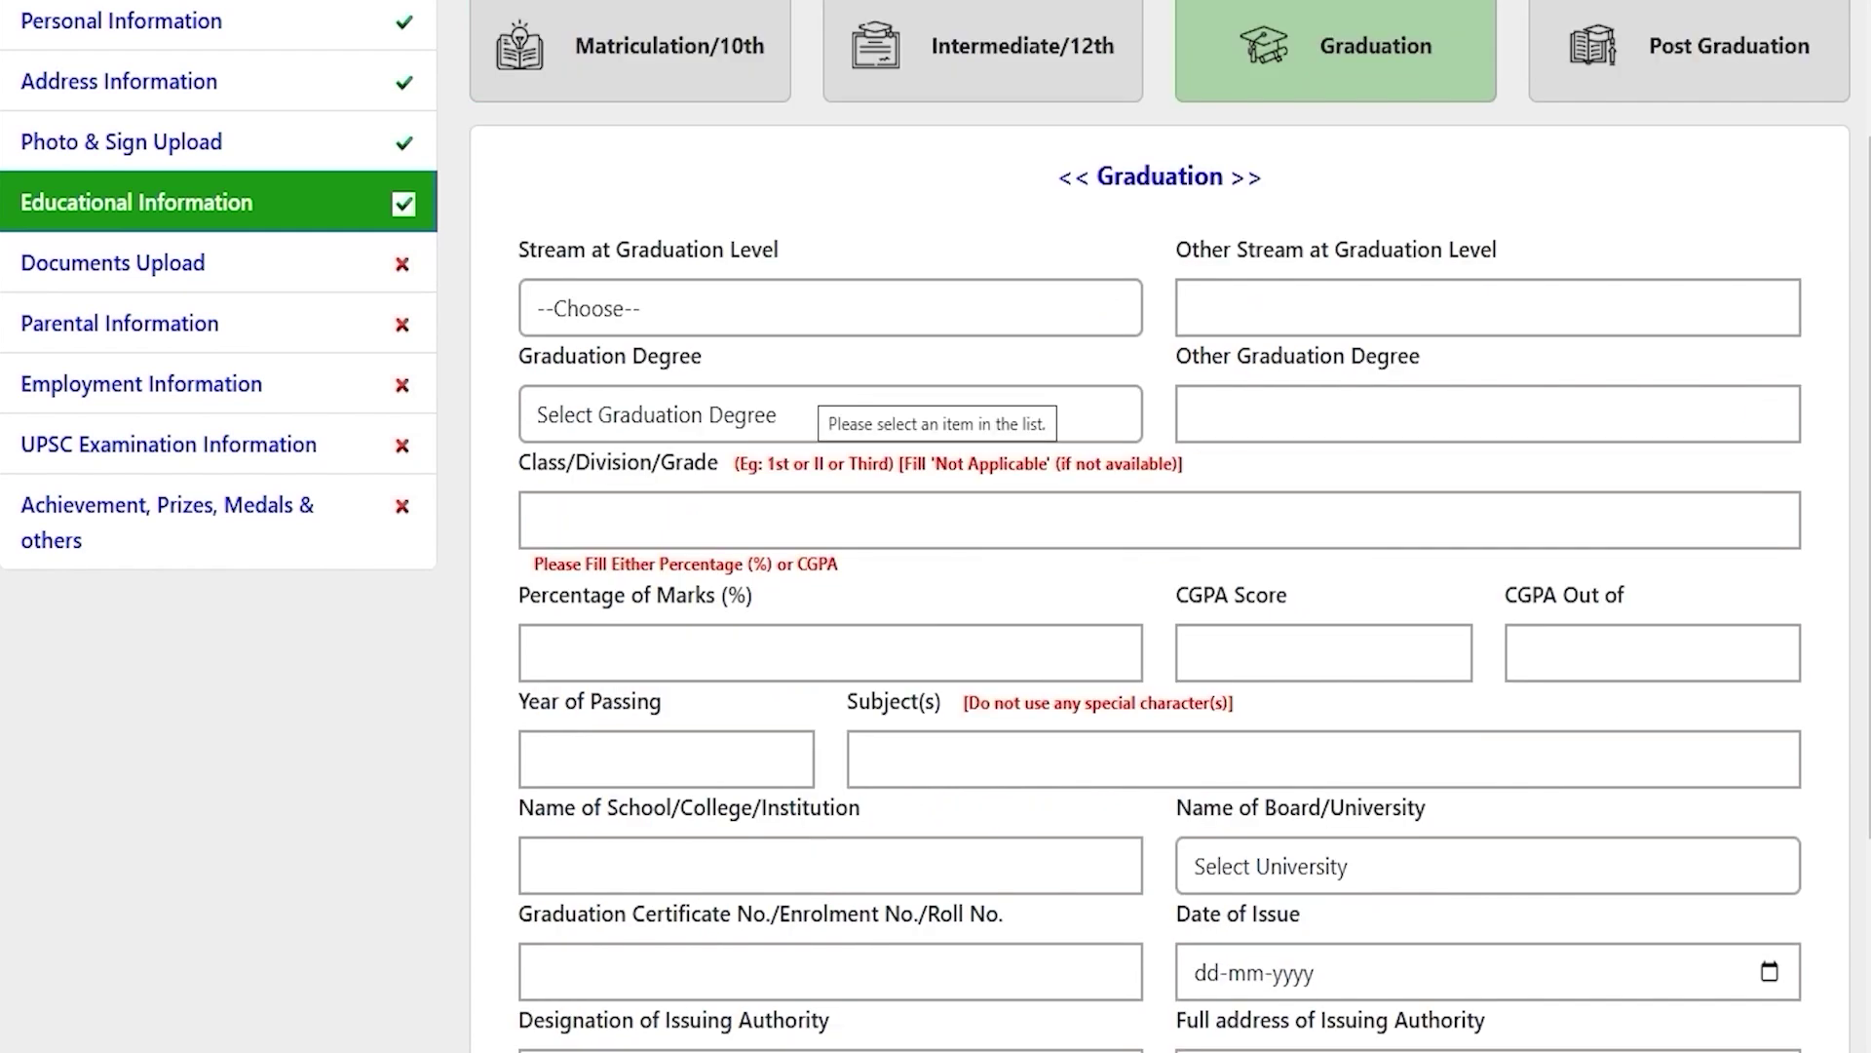
# Step: Set the graduation stream to Medical and the degree to B.A
pyautogui.click(733, 294)
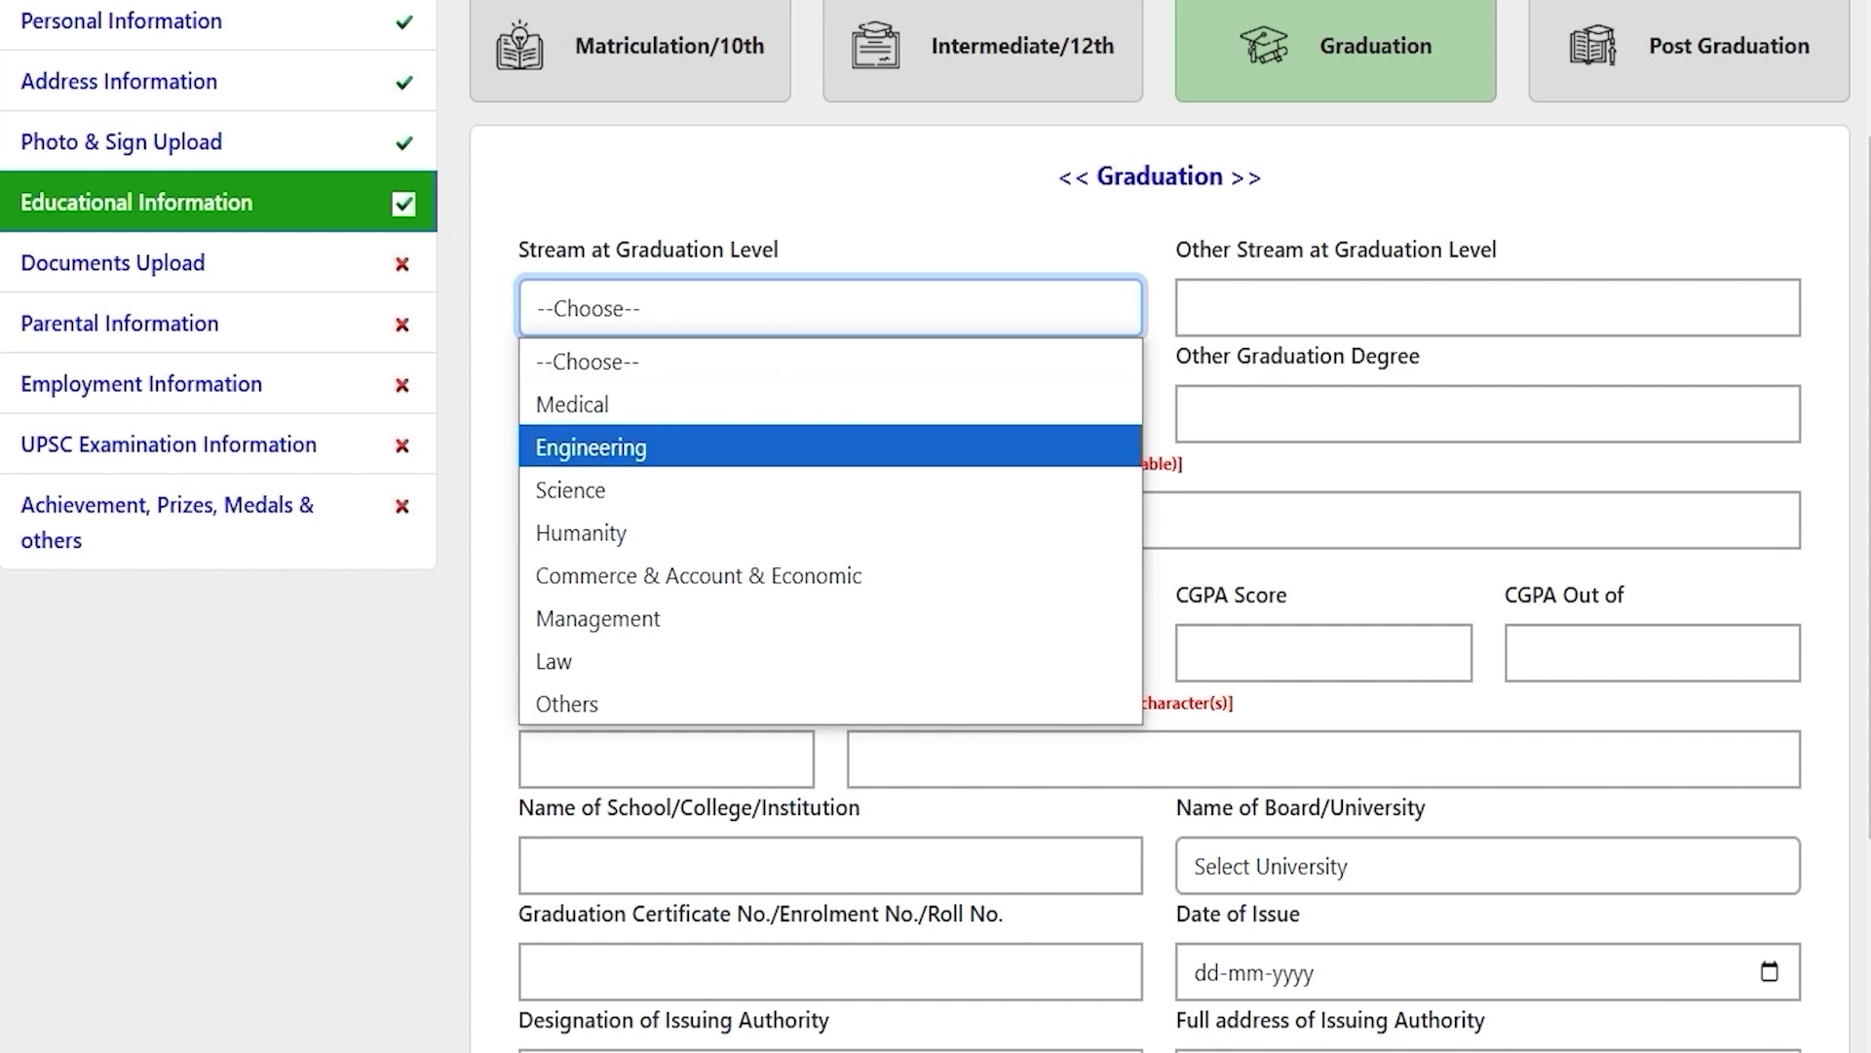
pyautogui.press('Up')
pyautogui.press('Return')
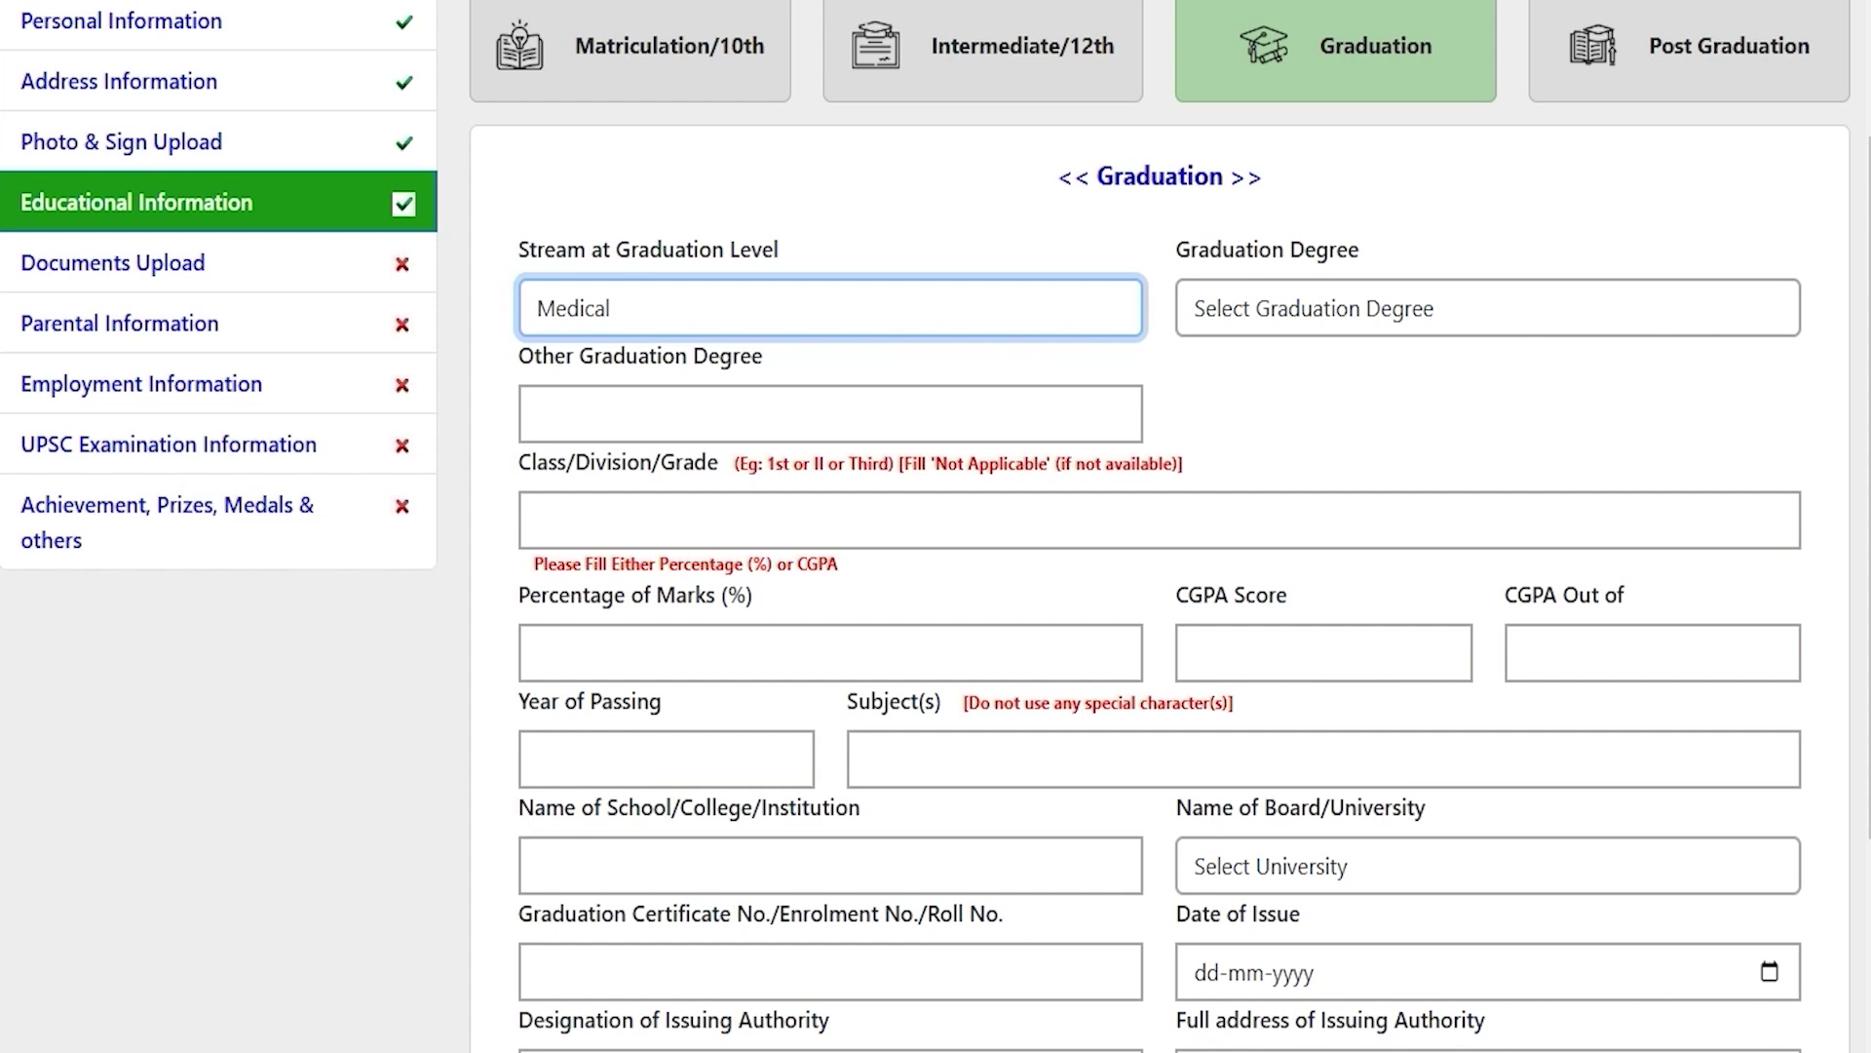
pyautogui.click(1269, 303)
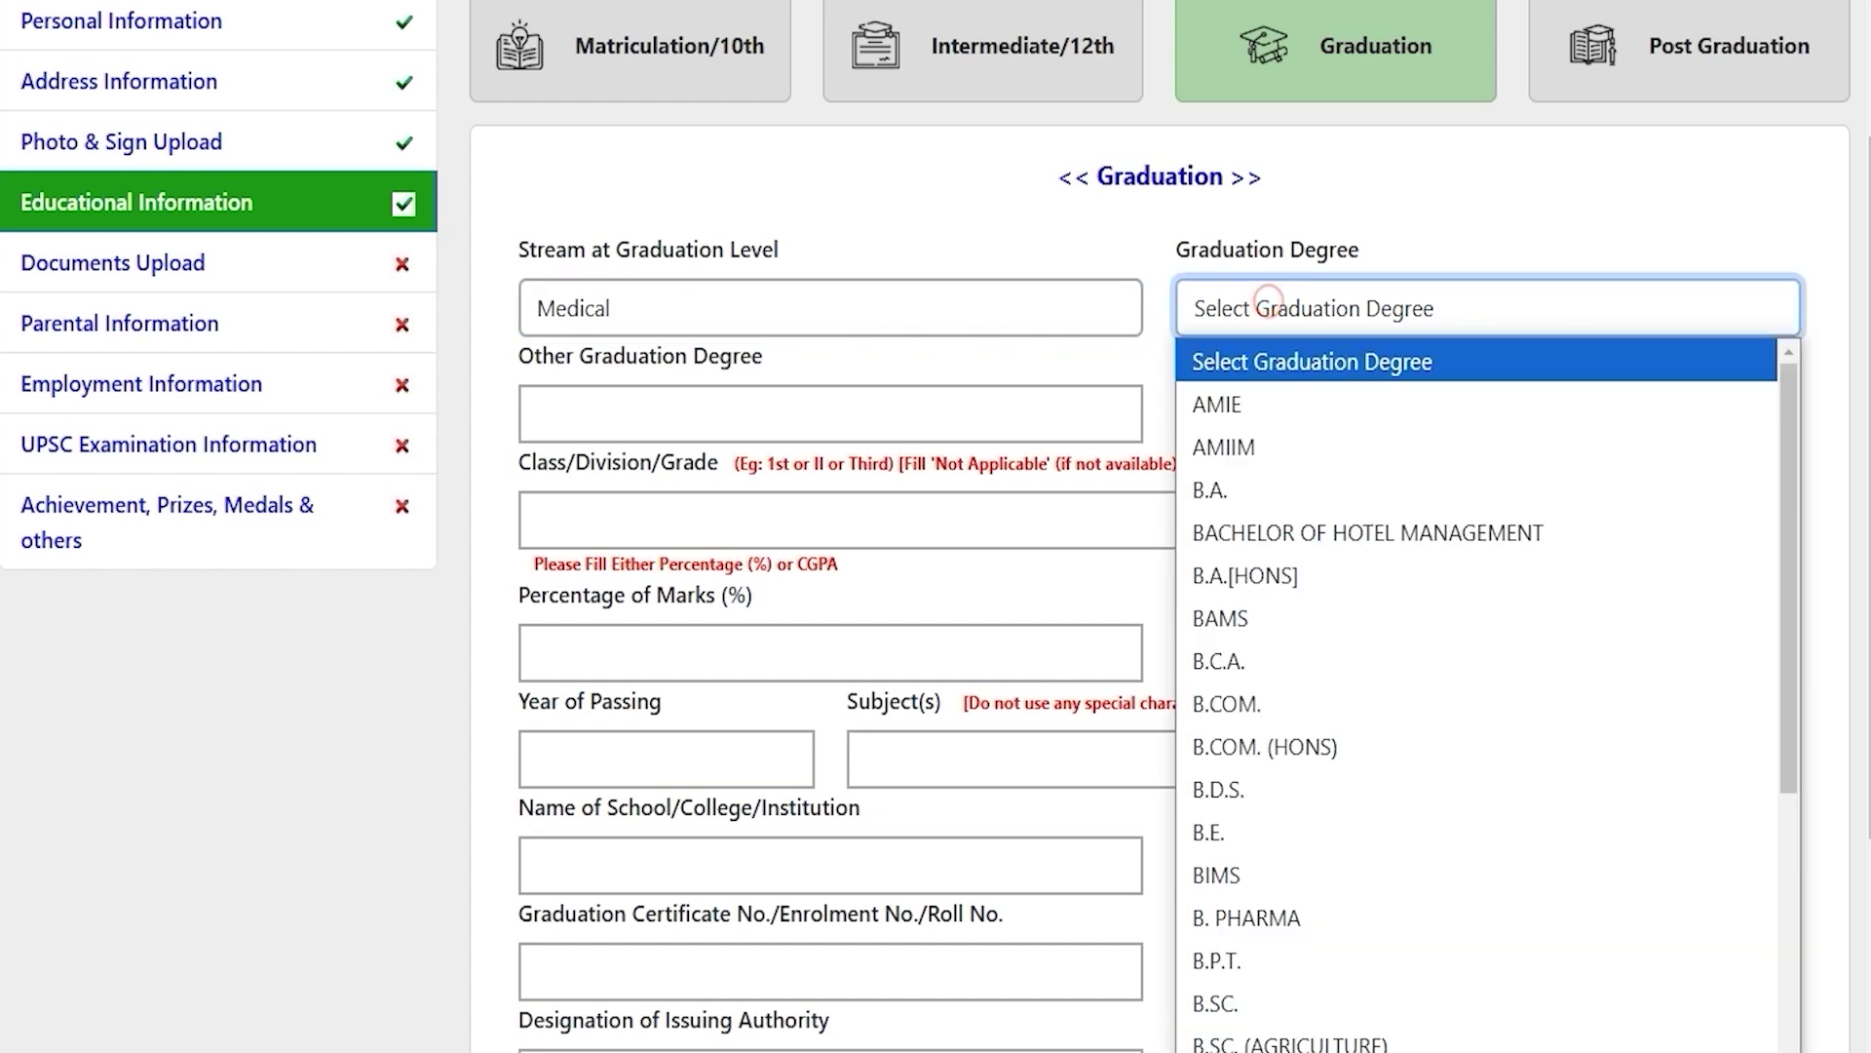
pyautogui.press('Down')
pyautogui.press('Down')
pyautogui.press('Down')
pyautogui.press('Down')
pyautogui.press('Down')
pyautogui.press('Down')
pyautogui.press('Down')
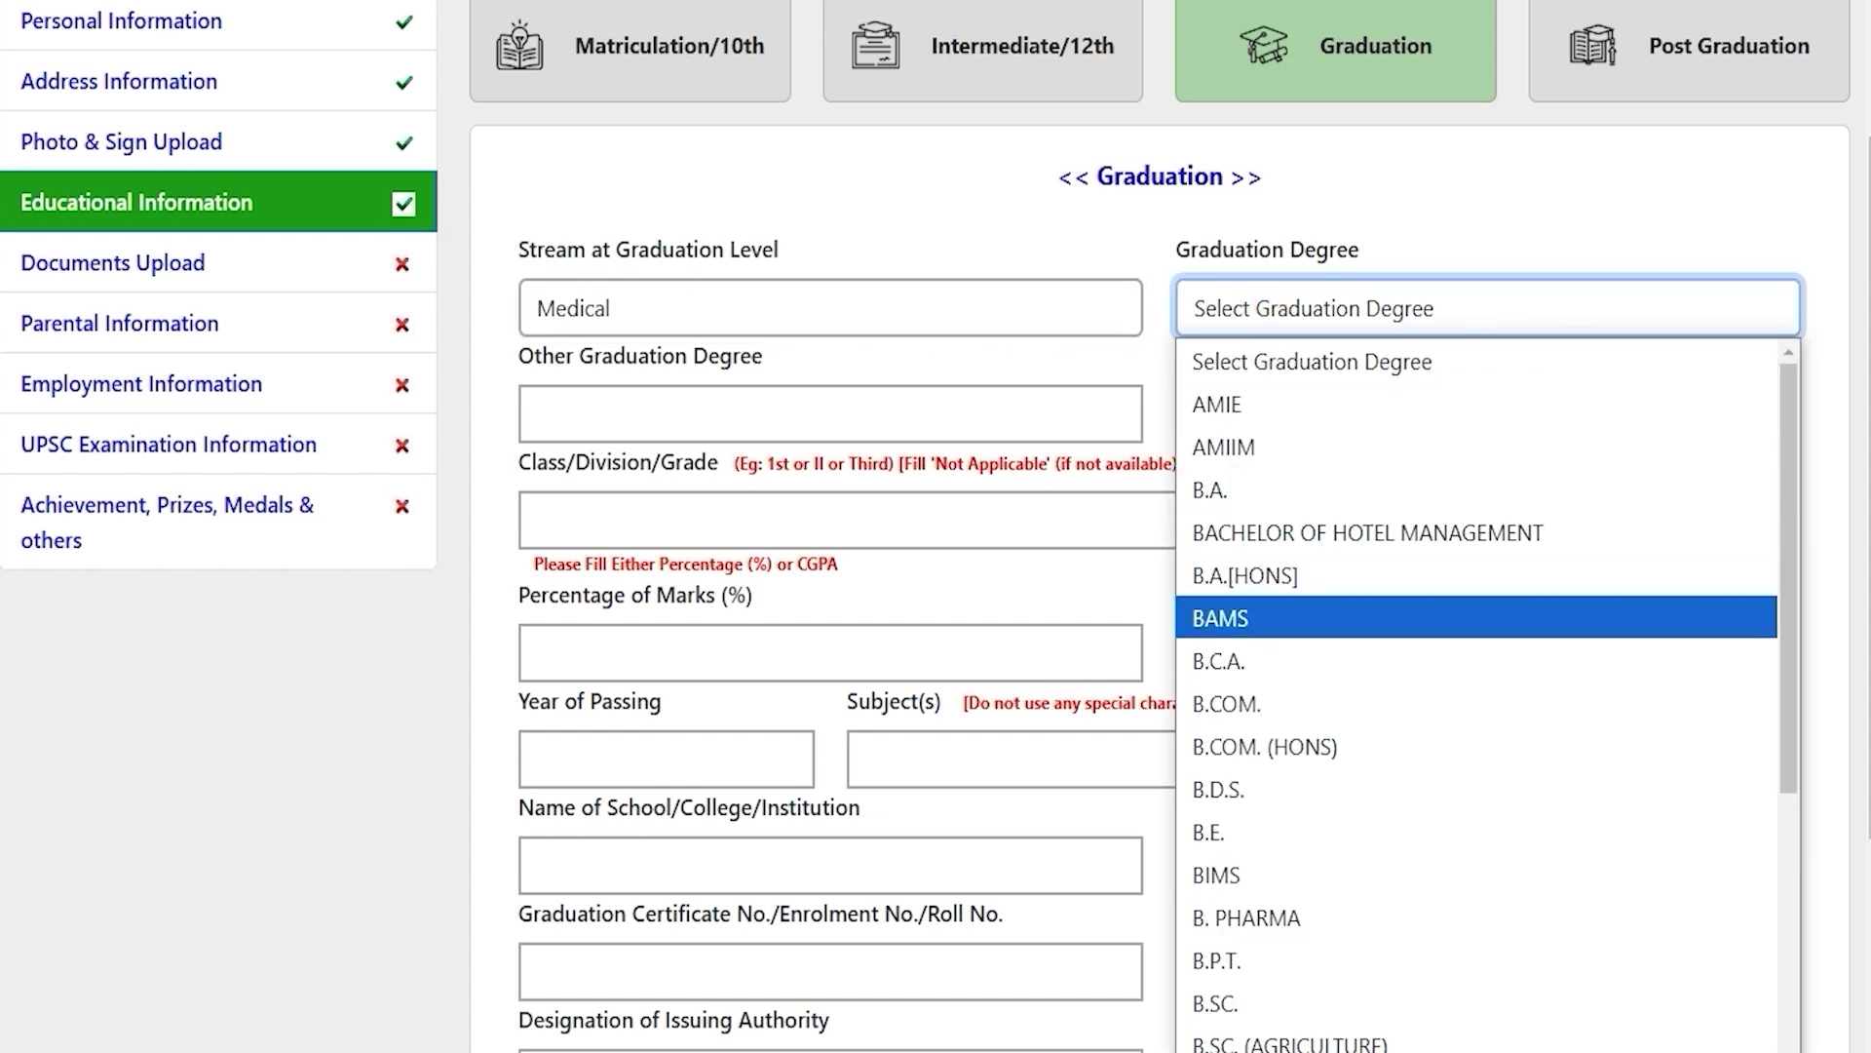
pyautogui.press('Up')
pyautogui.press('Up')
pyautogui.press('Up')
pyautogui.press('Up')
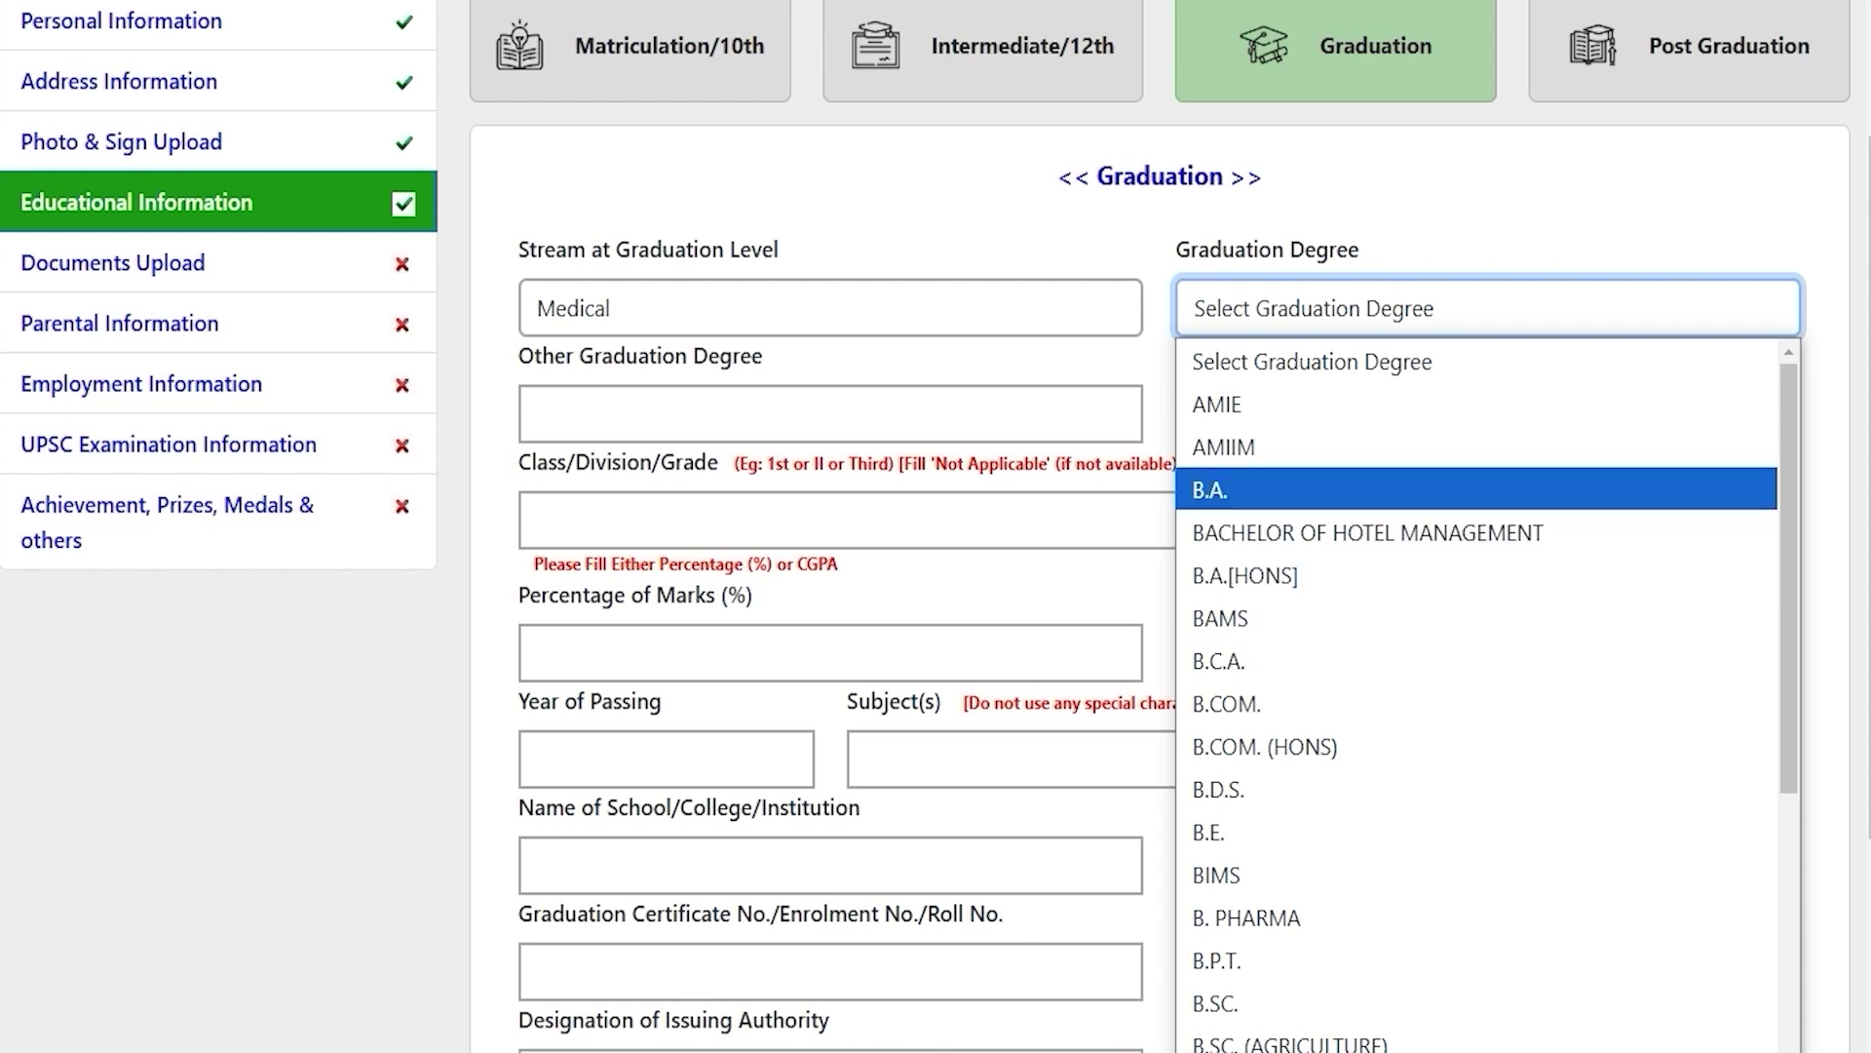
pyautogui.press('Return')
# Step: Enter graduation grade First, 80 percent, year 2024, subjects Hindi English, institution JIC
pyautogui.click(691, 414)
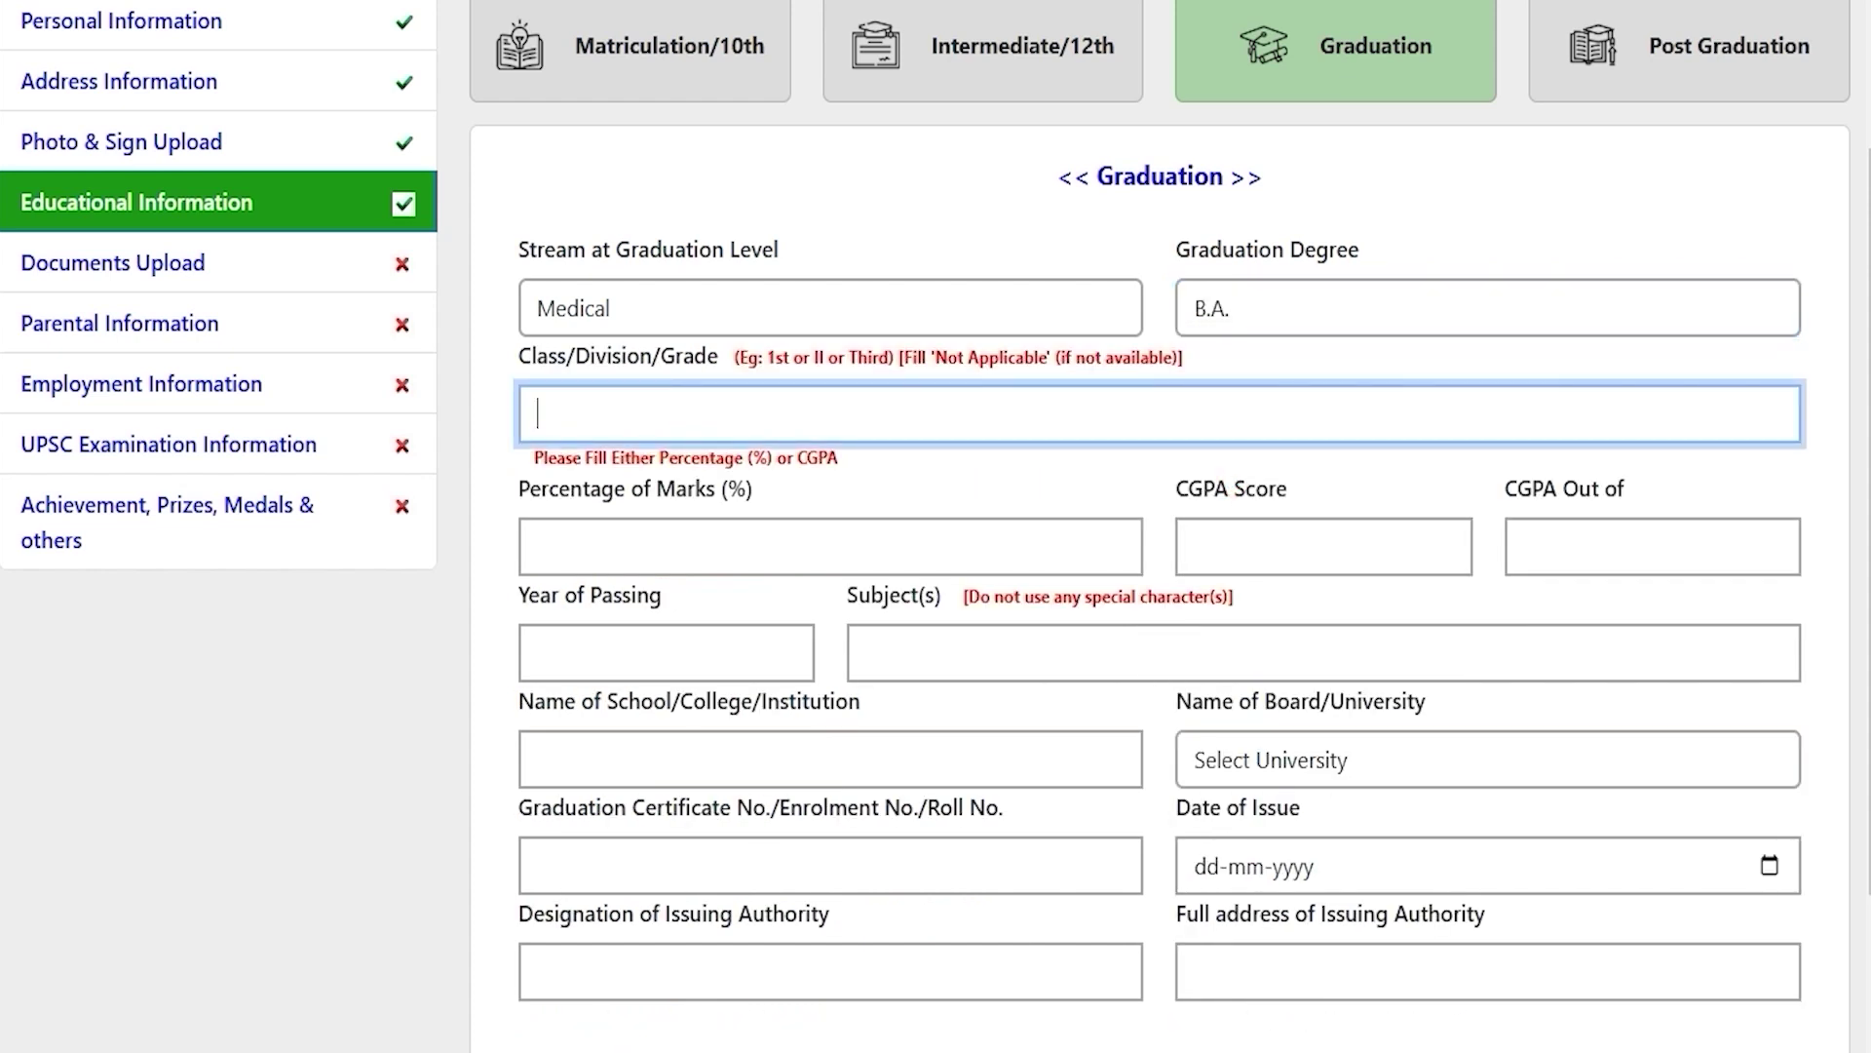
pyautogui.write('First')
pyautogui.click(681, 531)
pyautogui.write('80')
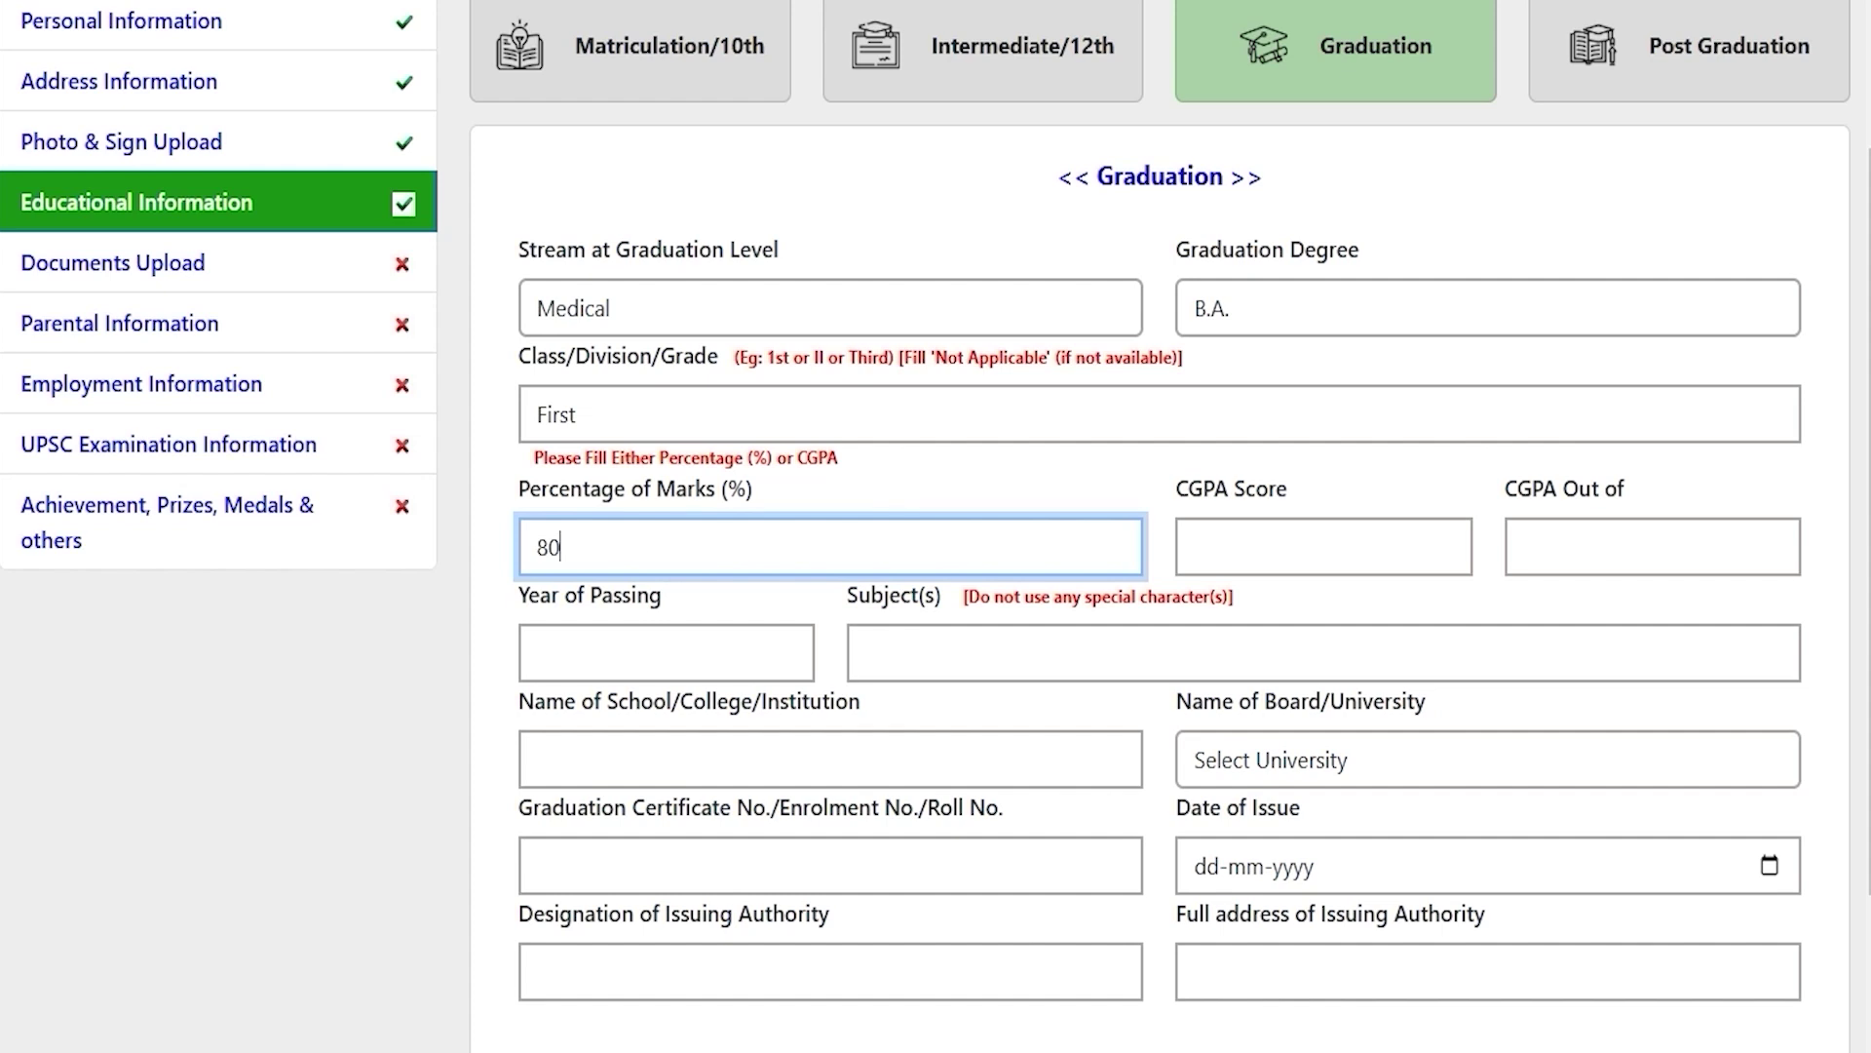
pyautogui.scroll(-2, 647, 490)
pyautogui.click(647, 490)
pyautogui.write('2024')
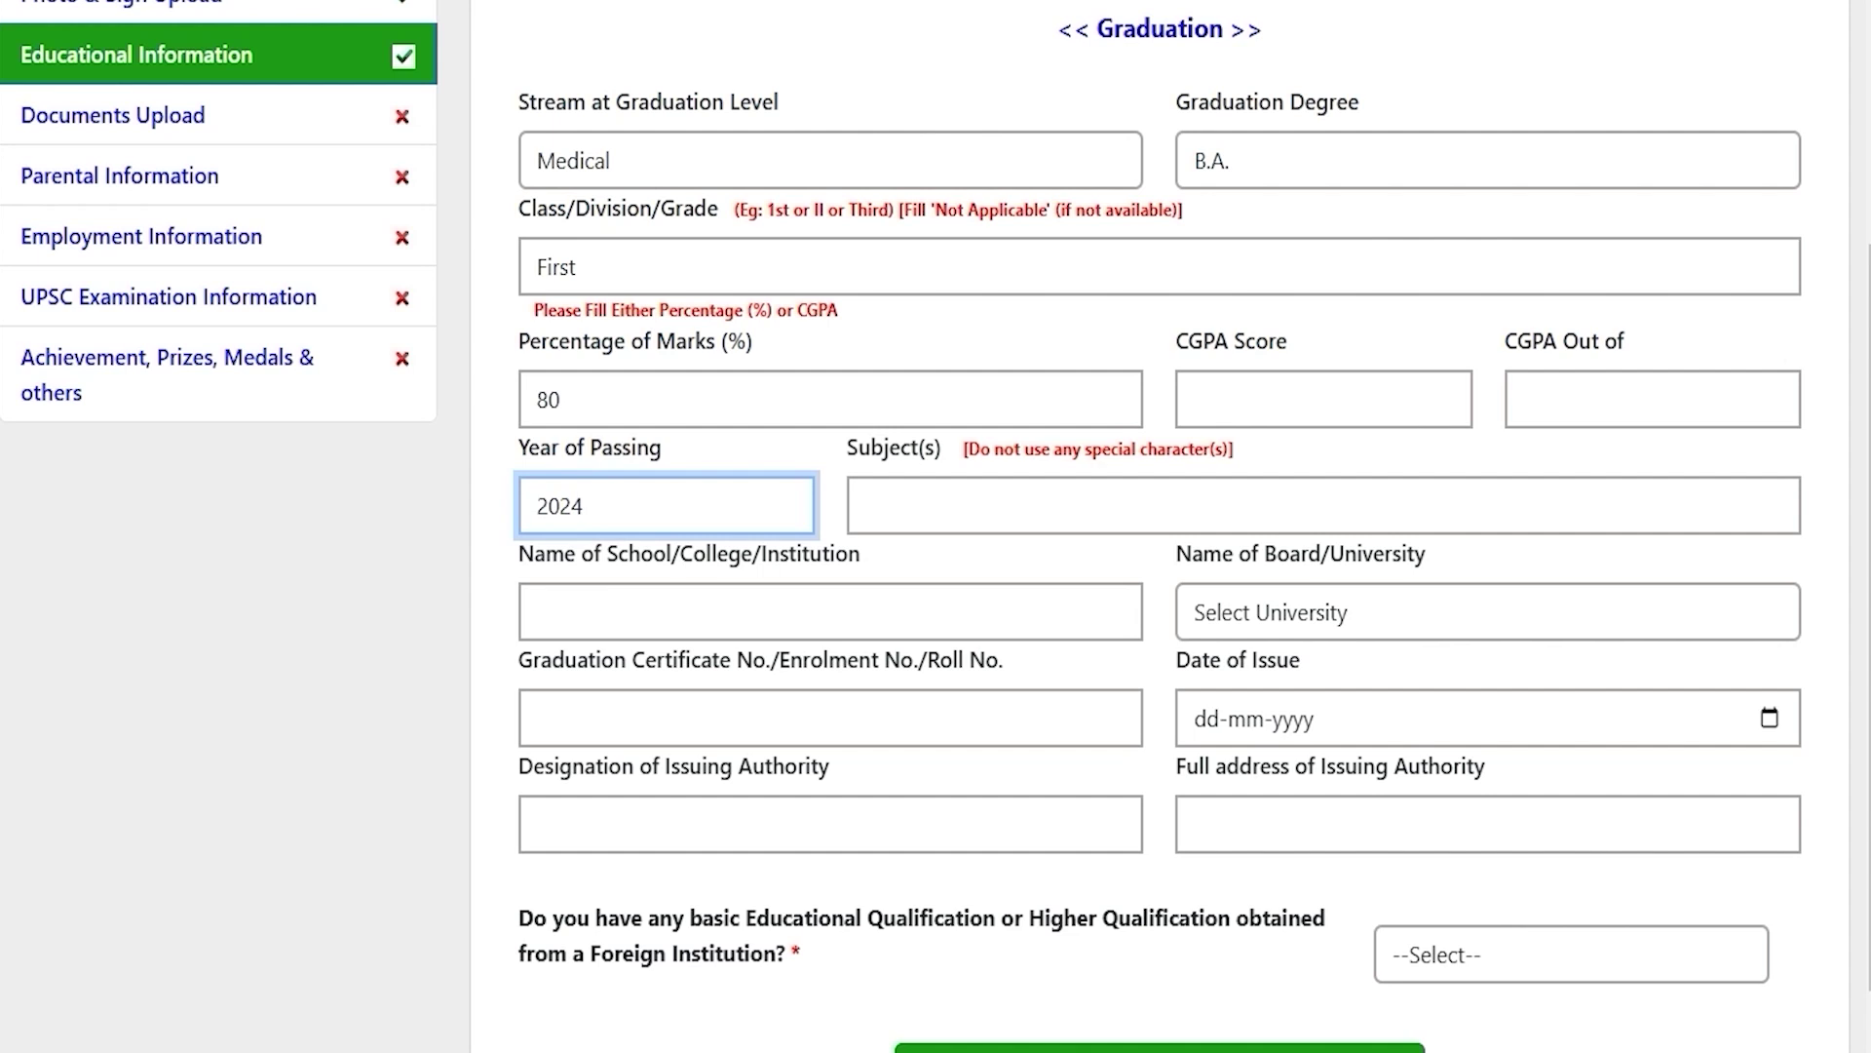
pyautogui.click(941, 484)
pyautogui.write('Hindi English')
pyautogui.click(805, 610)
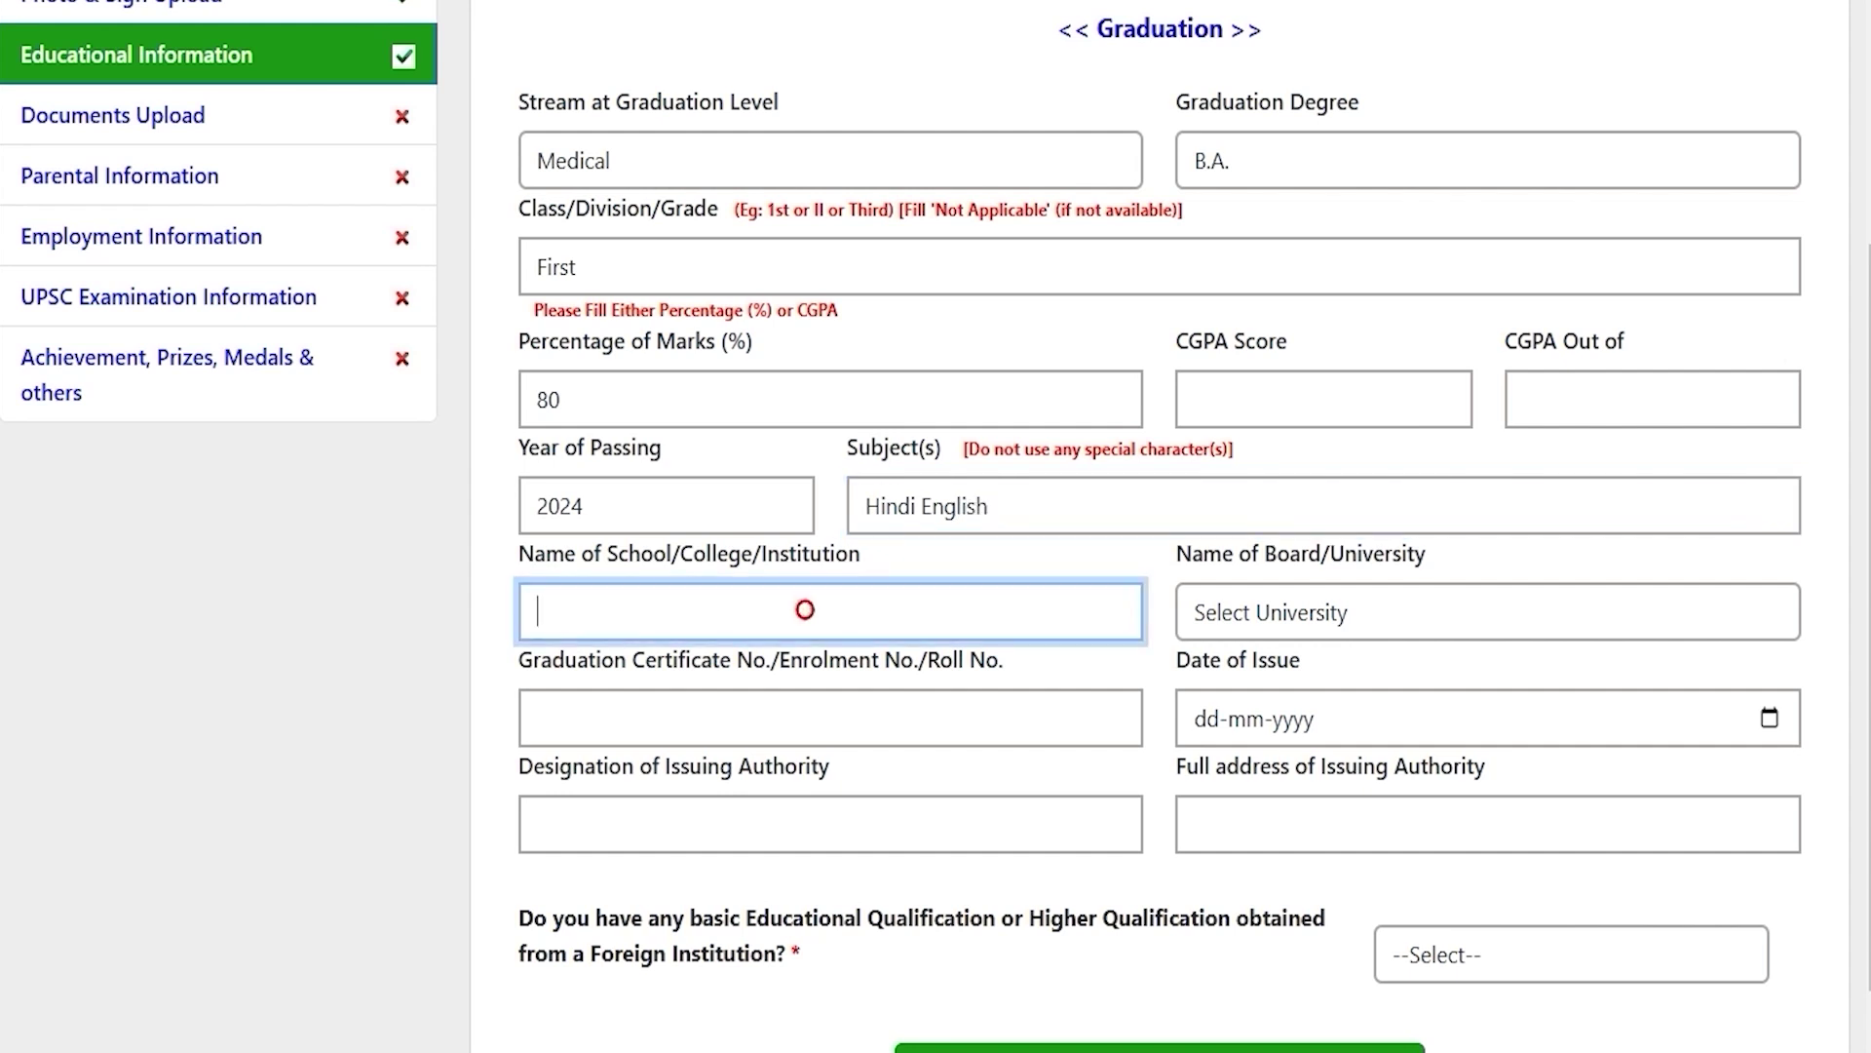
pyautogui.write('JIC')
# Step: Select Bangalore University, enter the certificate number, and set issue date 20-12-2024
pyautogui.click(1329, 609)
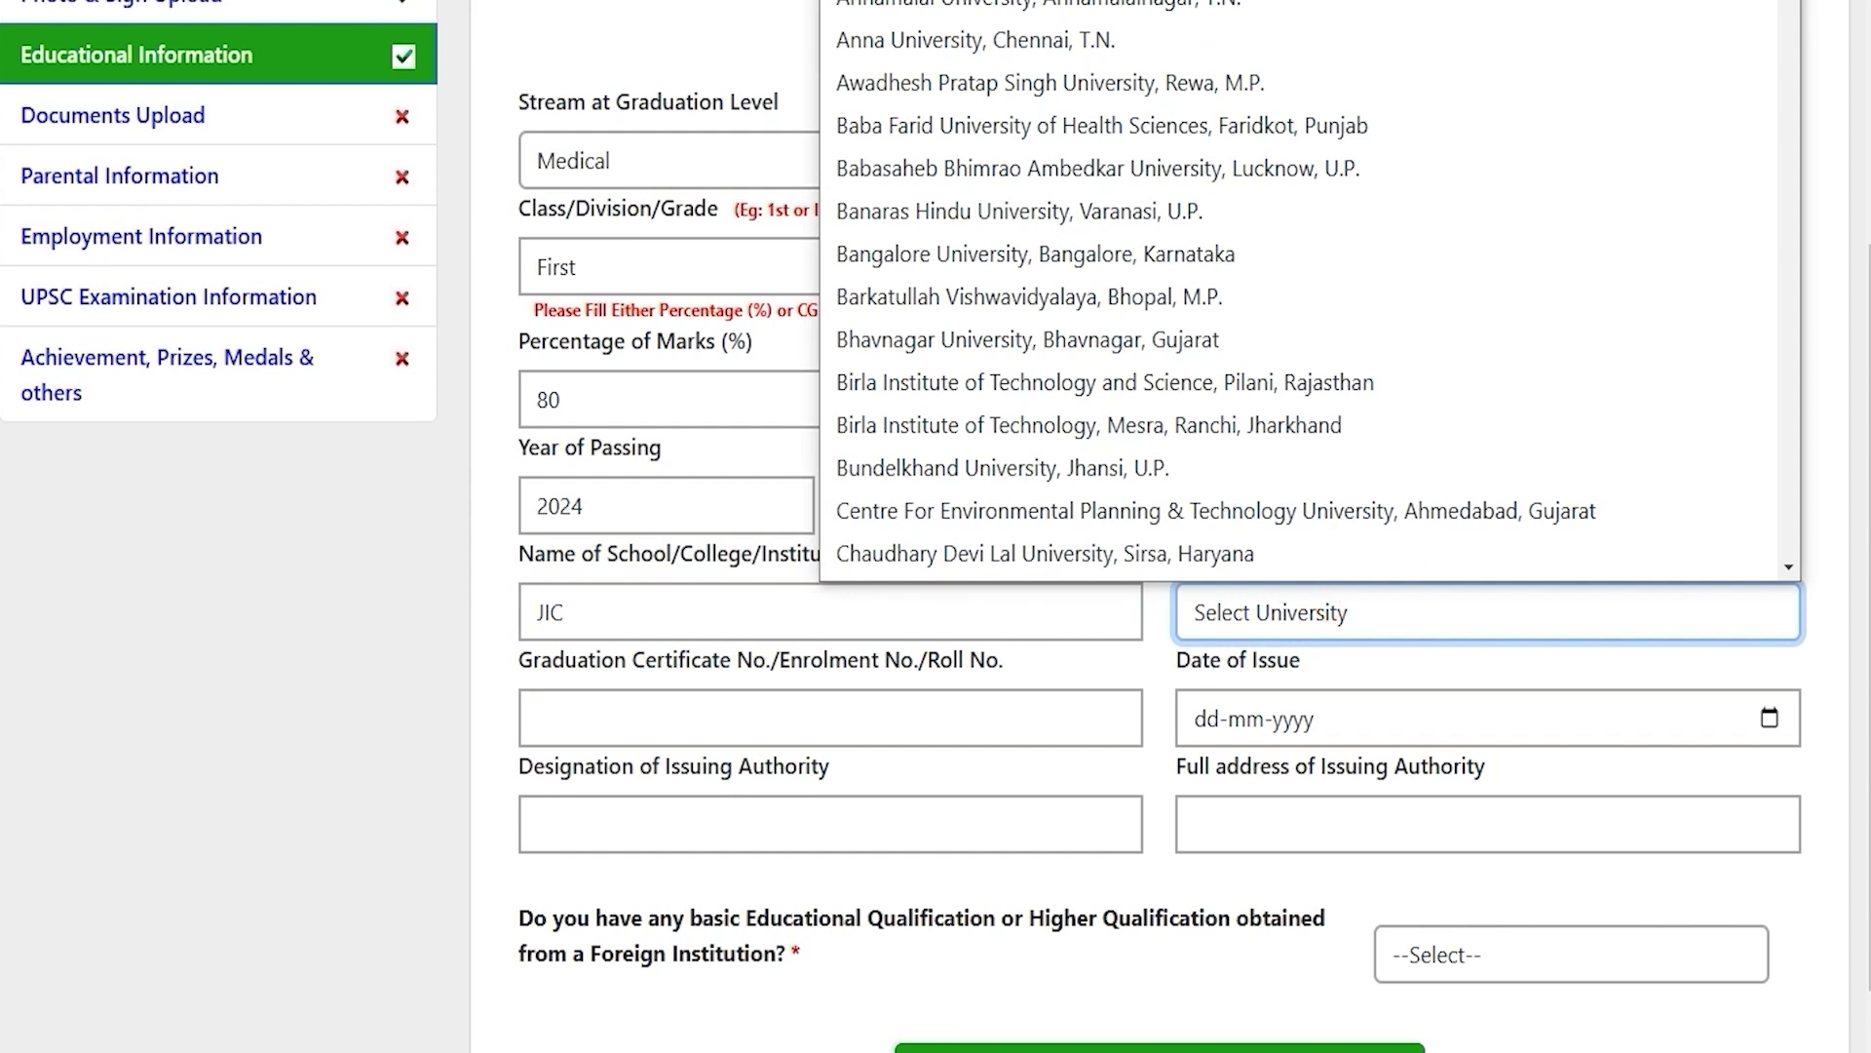
pyautogui.scroll(-1, 1306, 292)
pyautogui.click(986, 214)
pyautogui.click(695, 704)
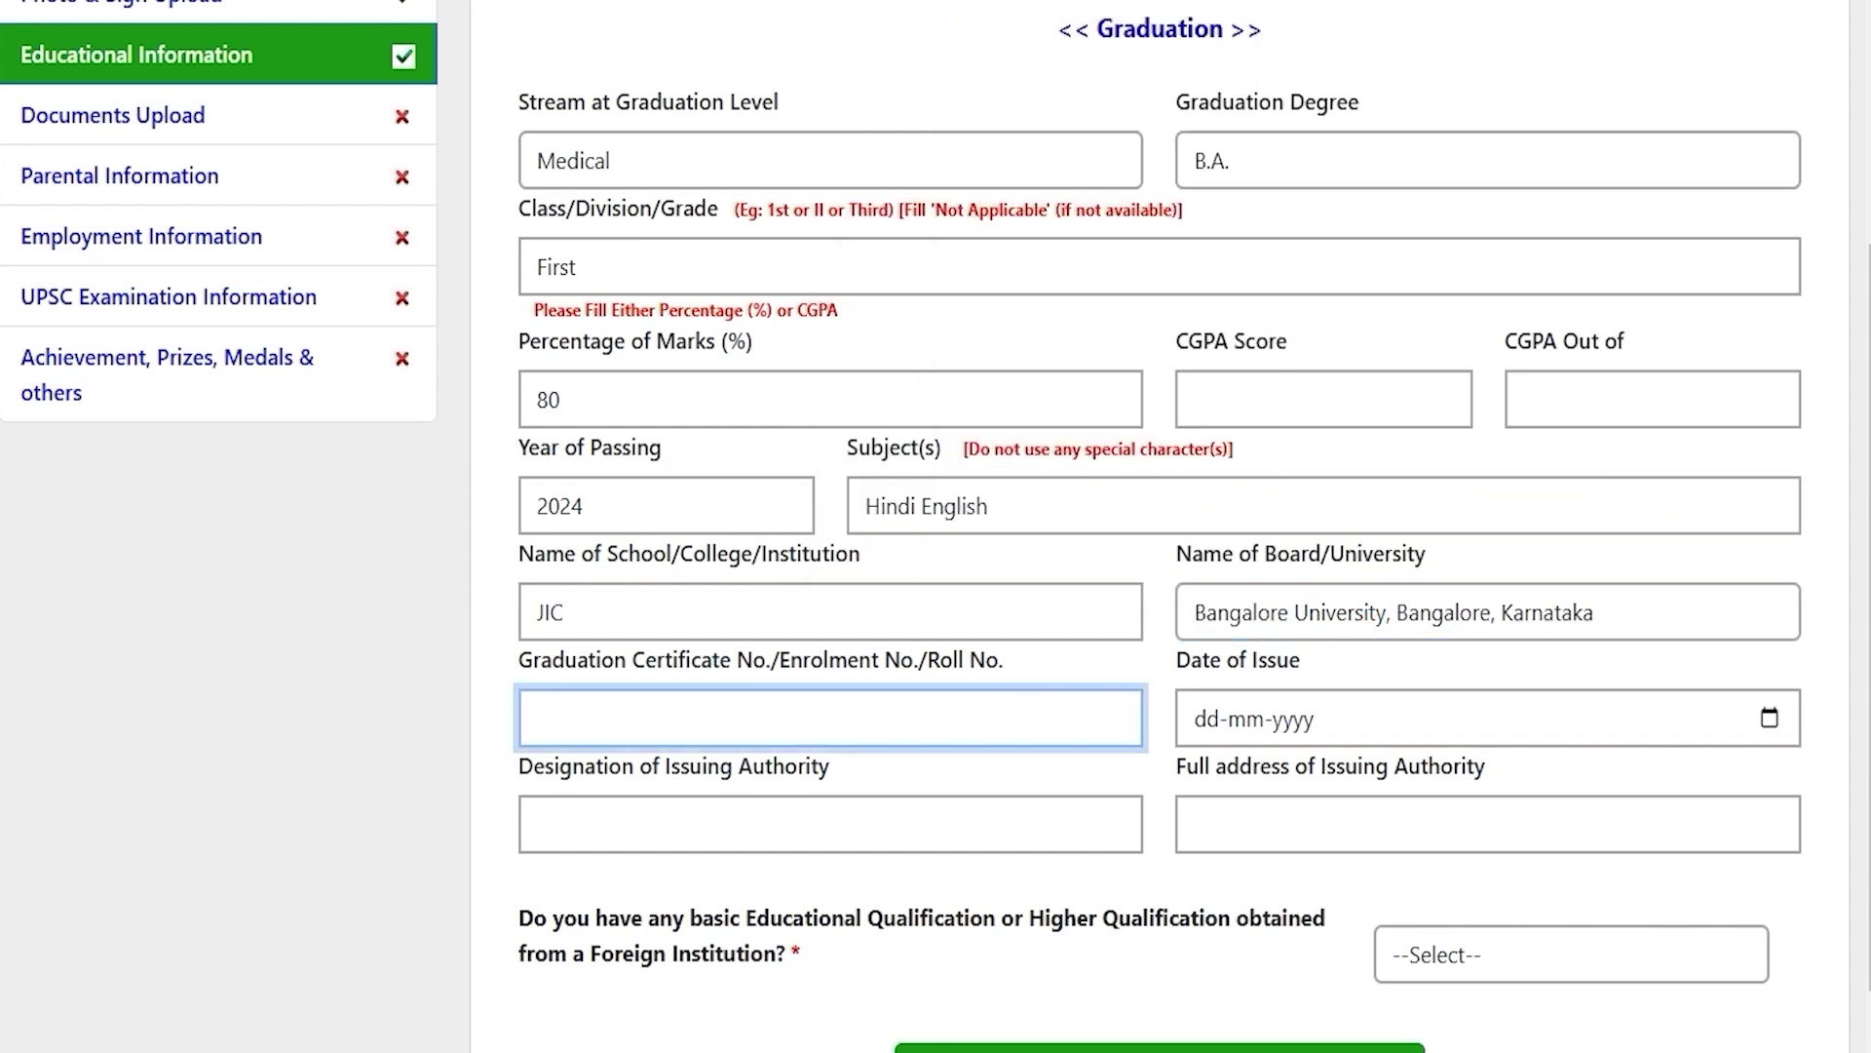
pyautogui.write('748596')
pyautogui.click(1768, 718)
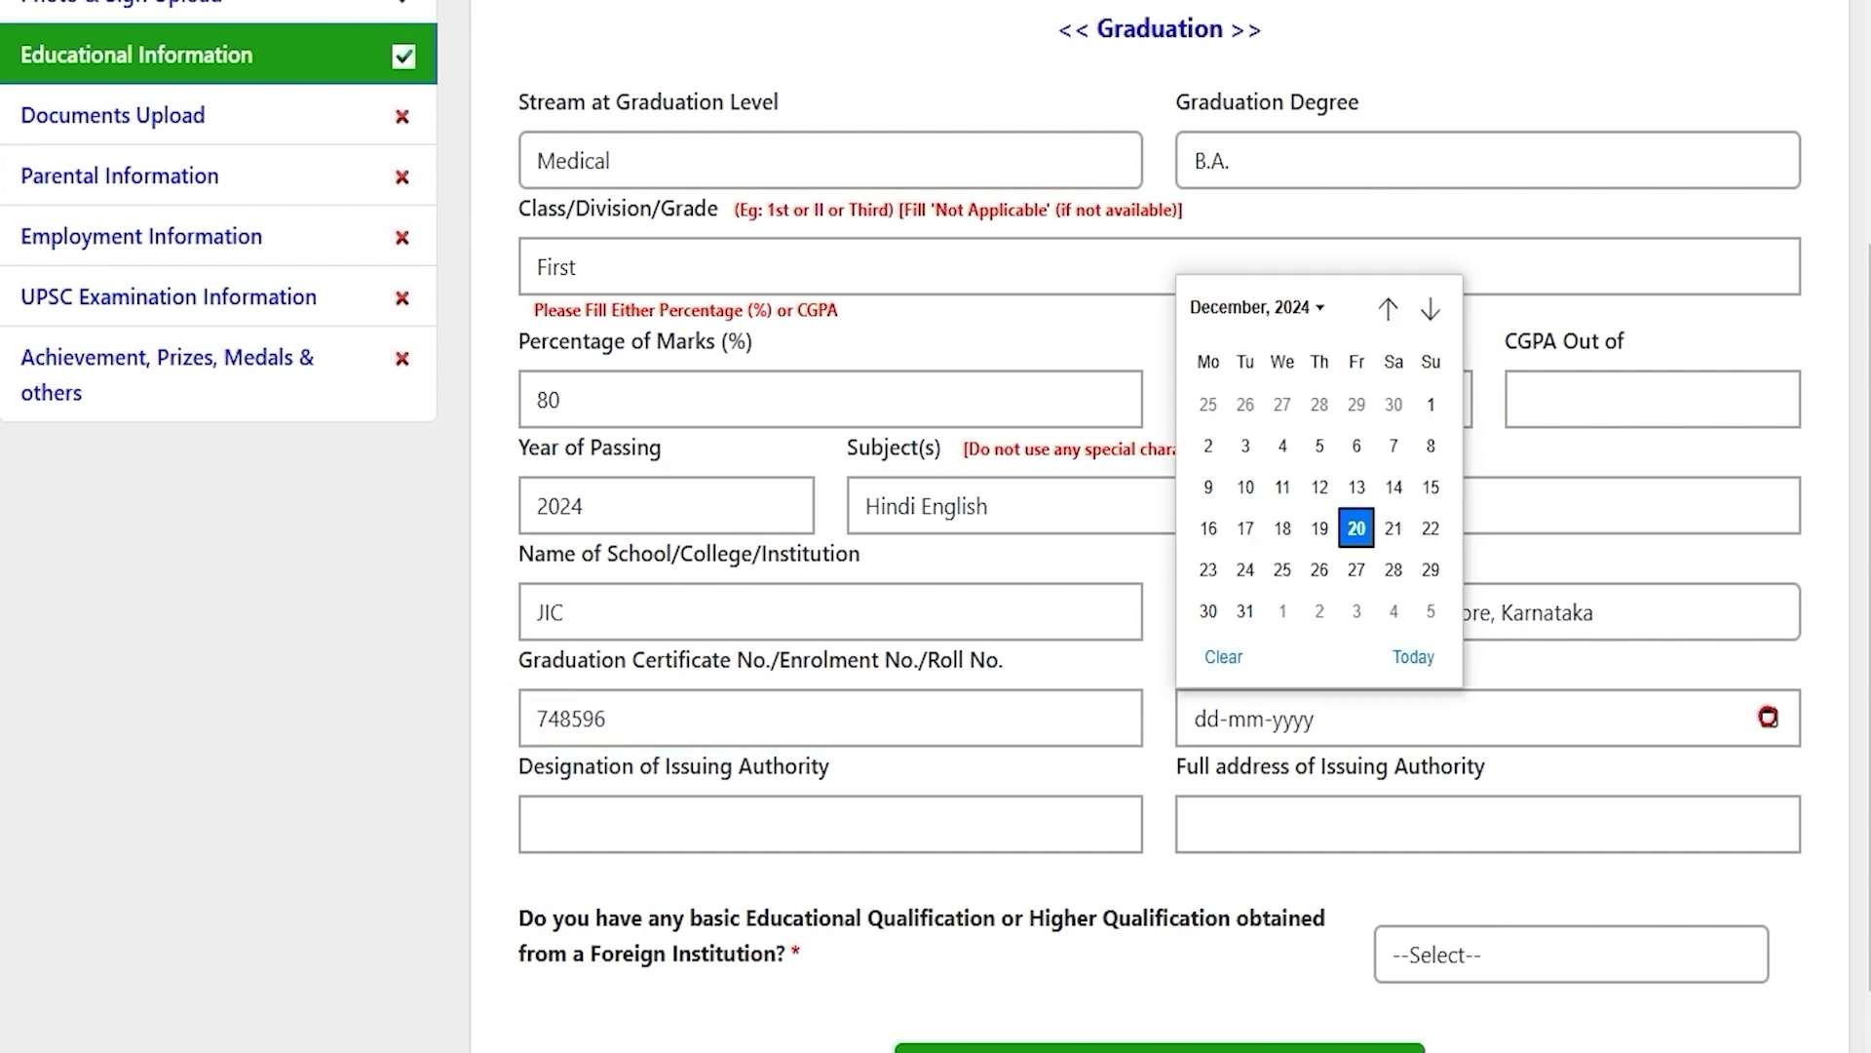
pyautogui.click(1356, 528)
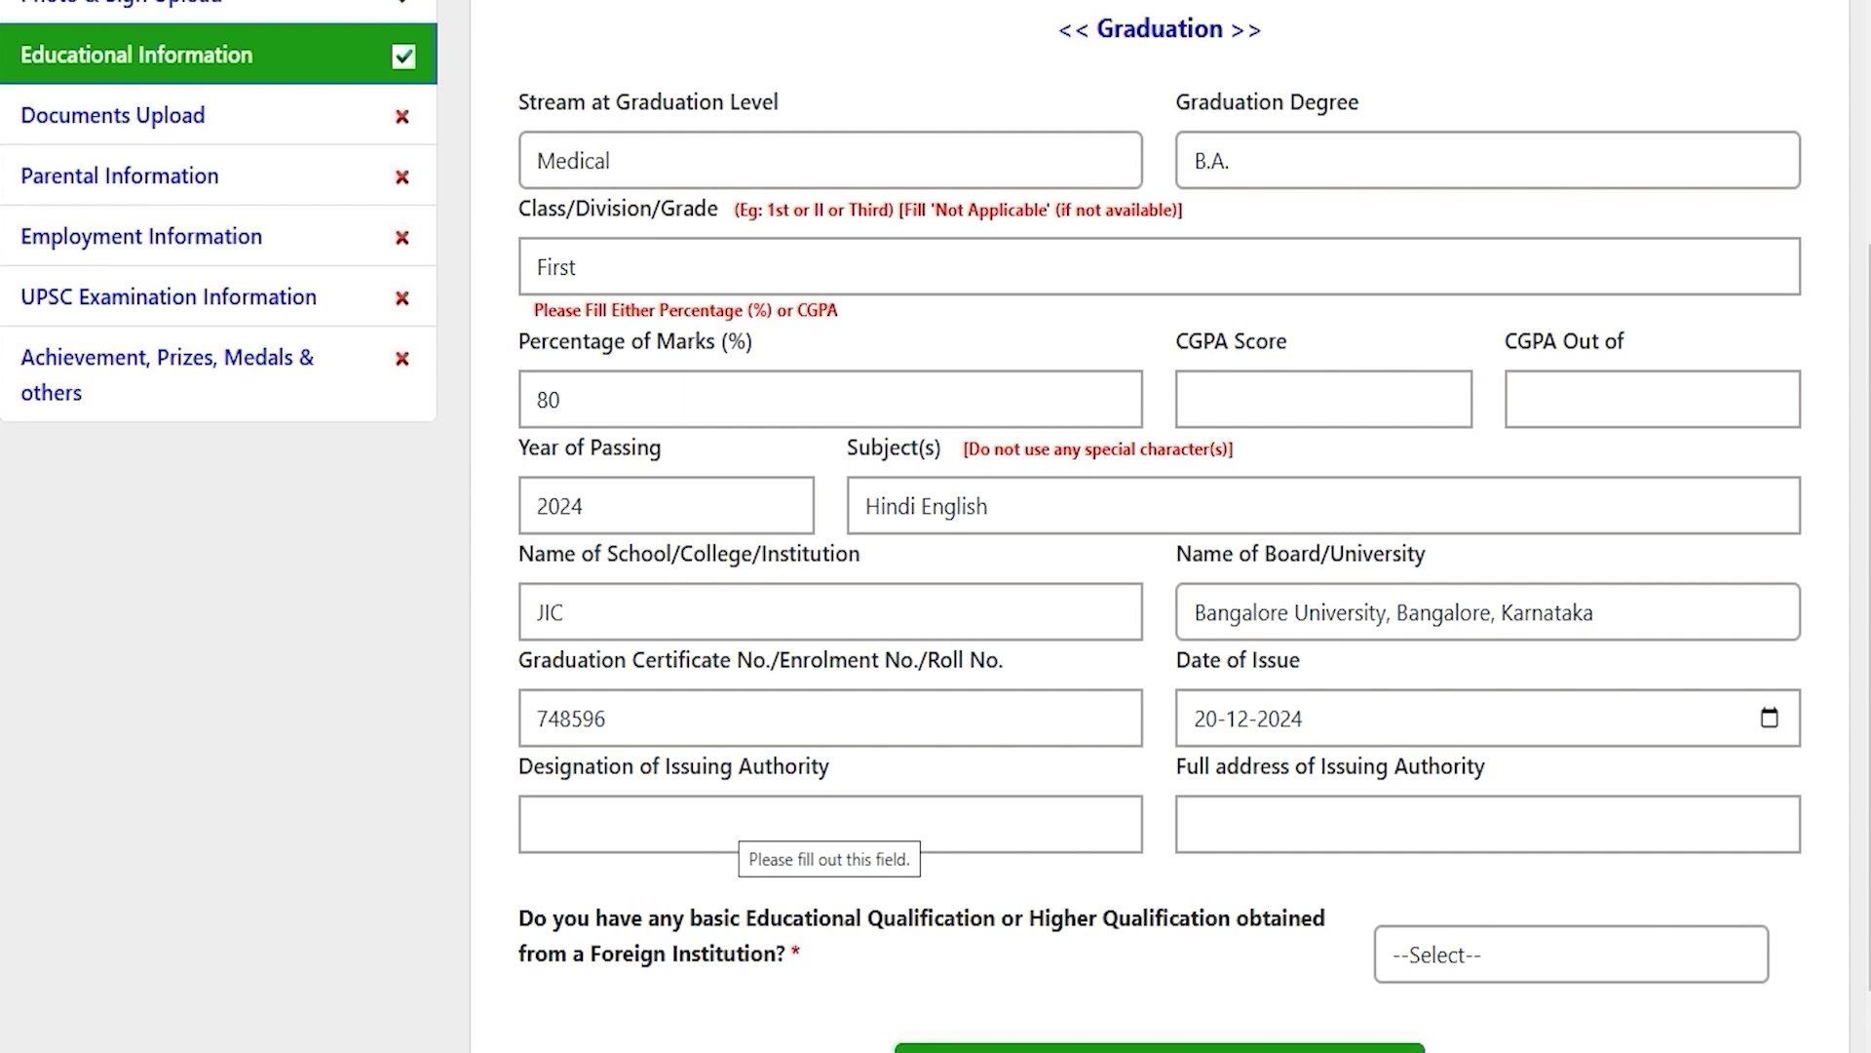
# Step: Go through the issuing authority fields and answer NO to the foreign qualification question
pyautogui.click(725, 819)
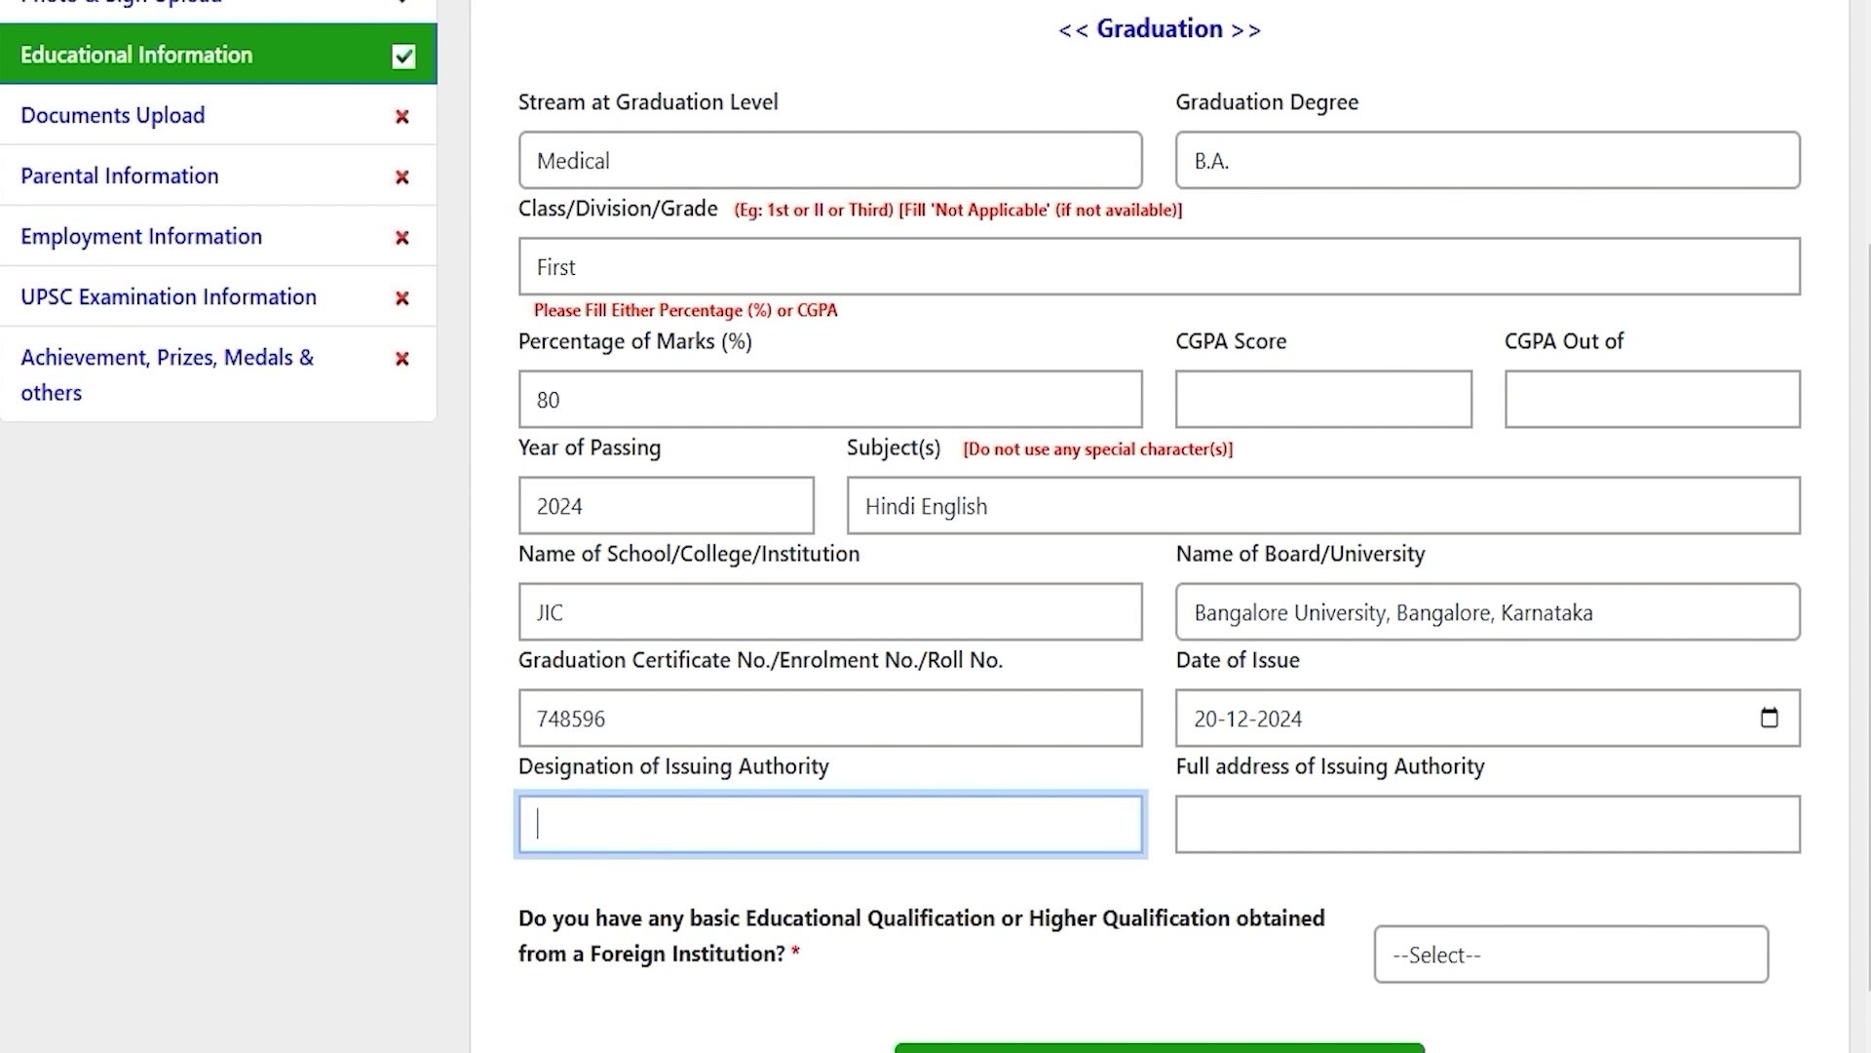
pyautogui.click(1294, 819)
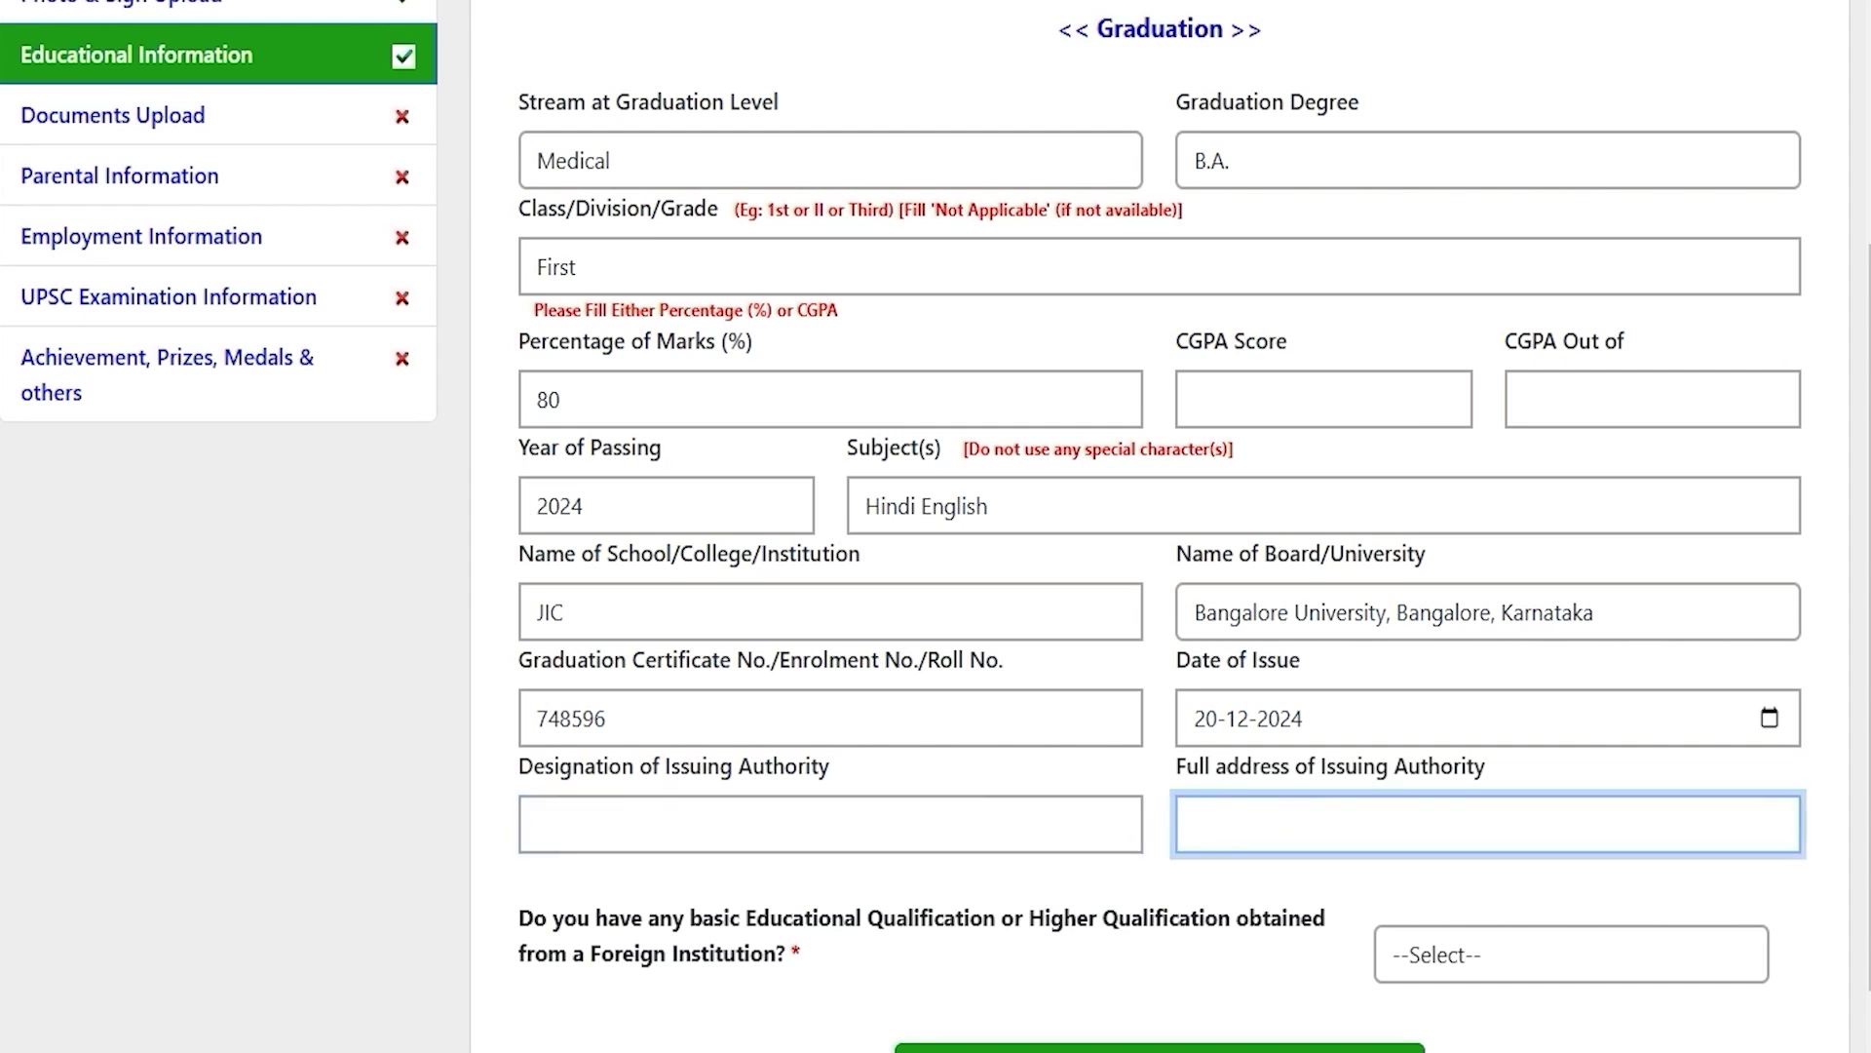
pyautogui.scroll(-1, 1160, 527)
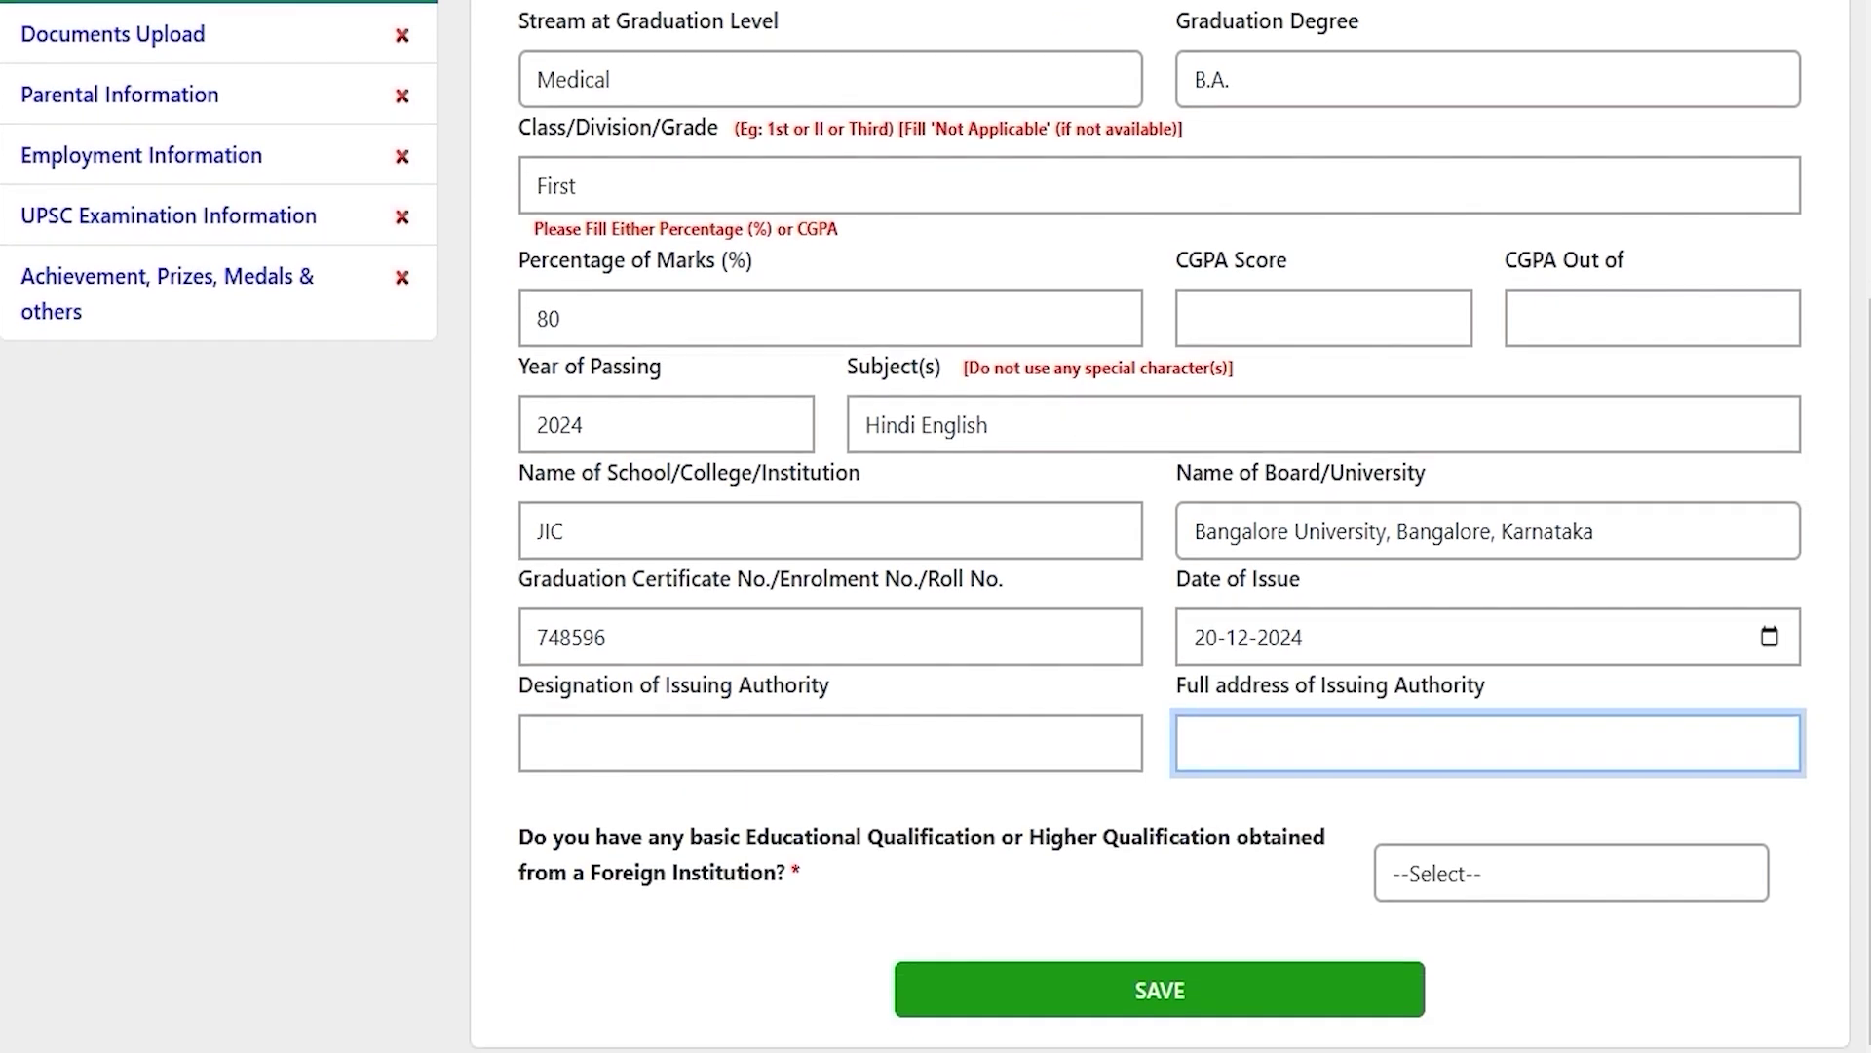
pyautogui.moveTo(607, 837); pyautogui.dragTo(1230, 836)
pyautogui.moveTo(775, 871); pyautogui.dragTo(640, 871)
pyautogui.click(1583, 878)
pyautogui.click(1418, 970)
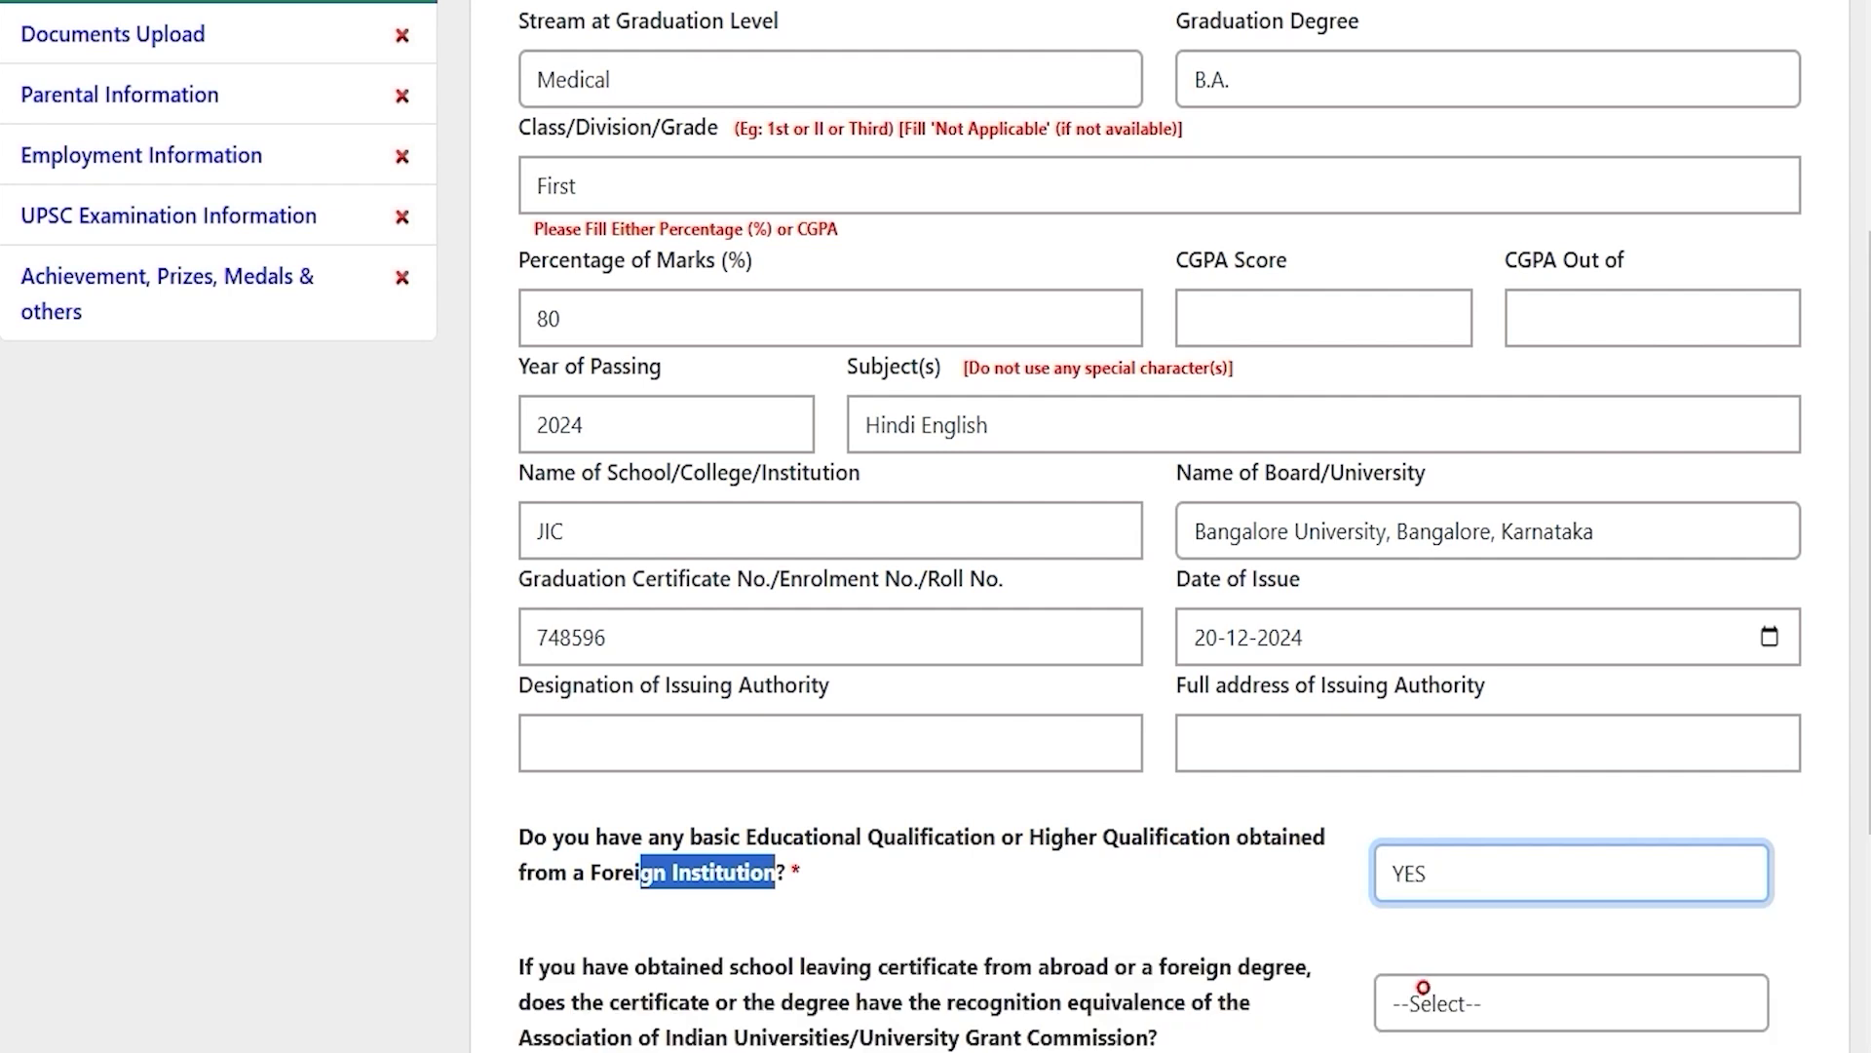
pyautogui.click(1446, 876)
pyautogui.click(1413, 1012)
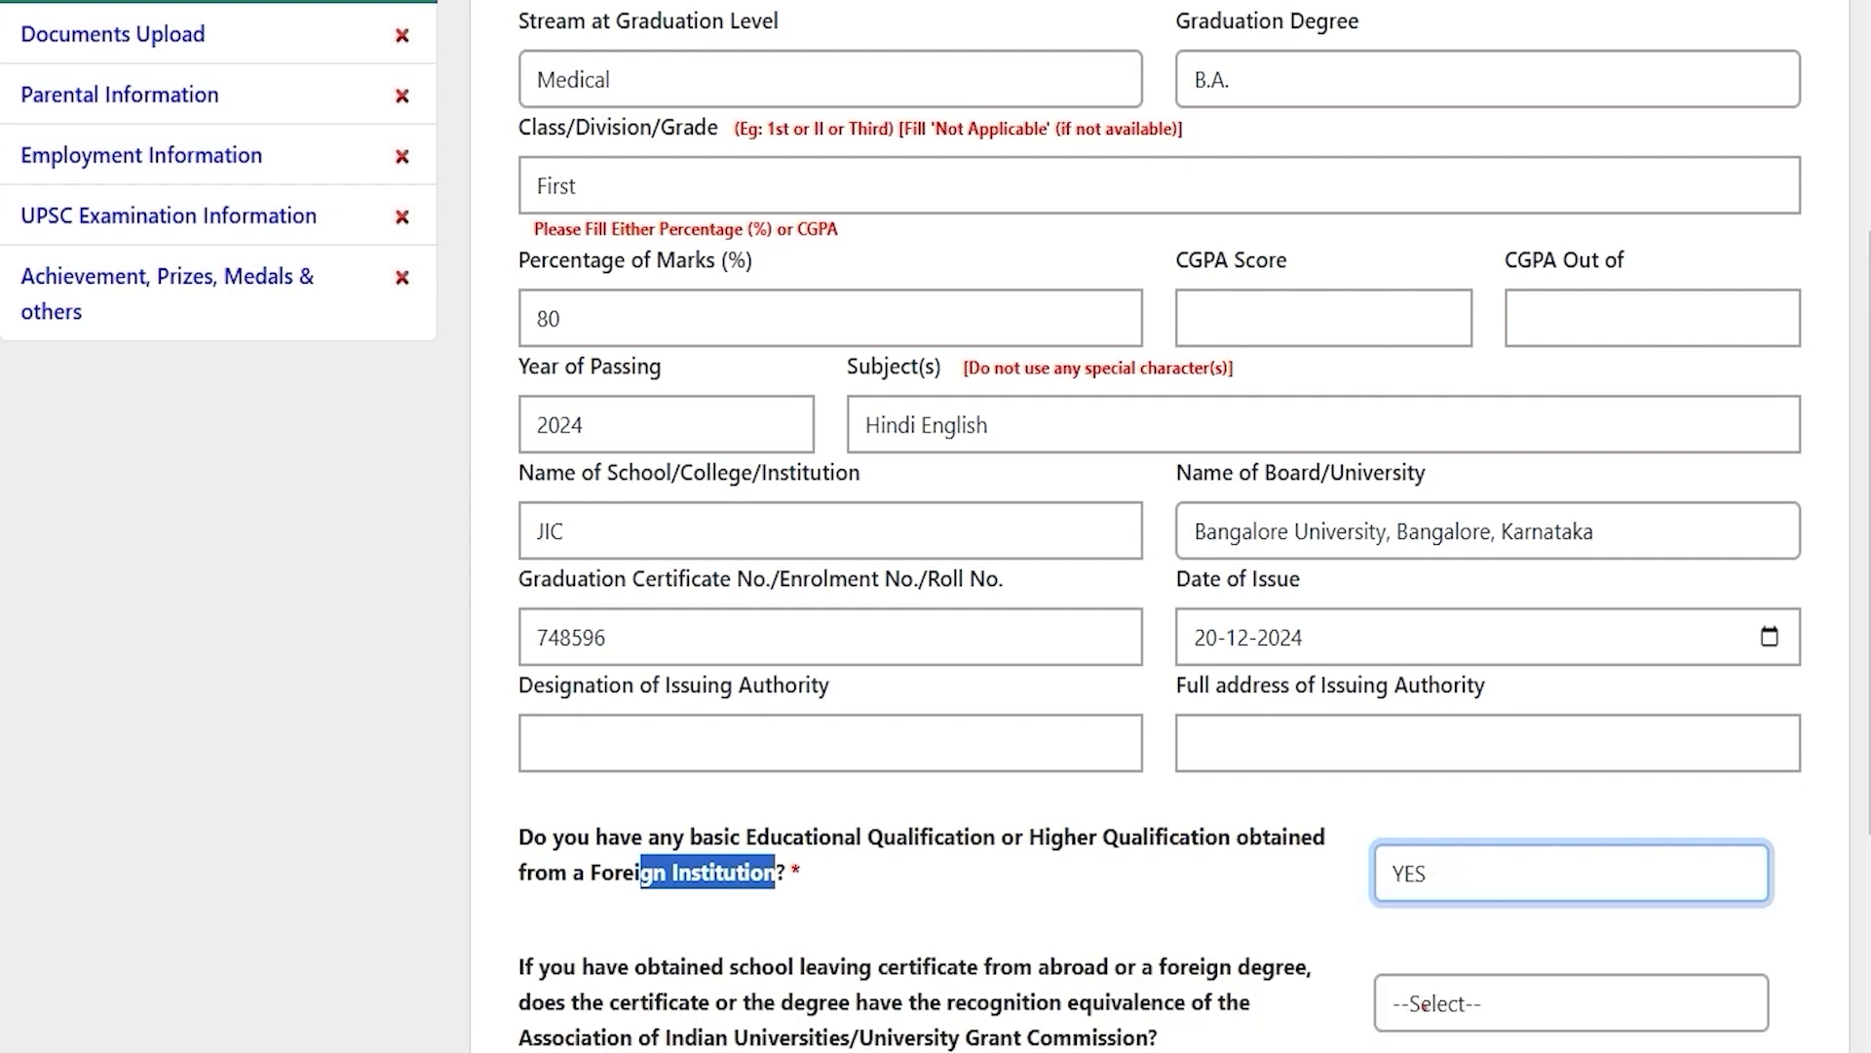
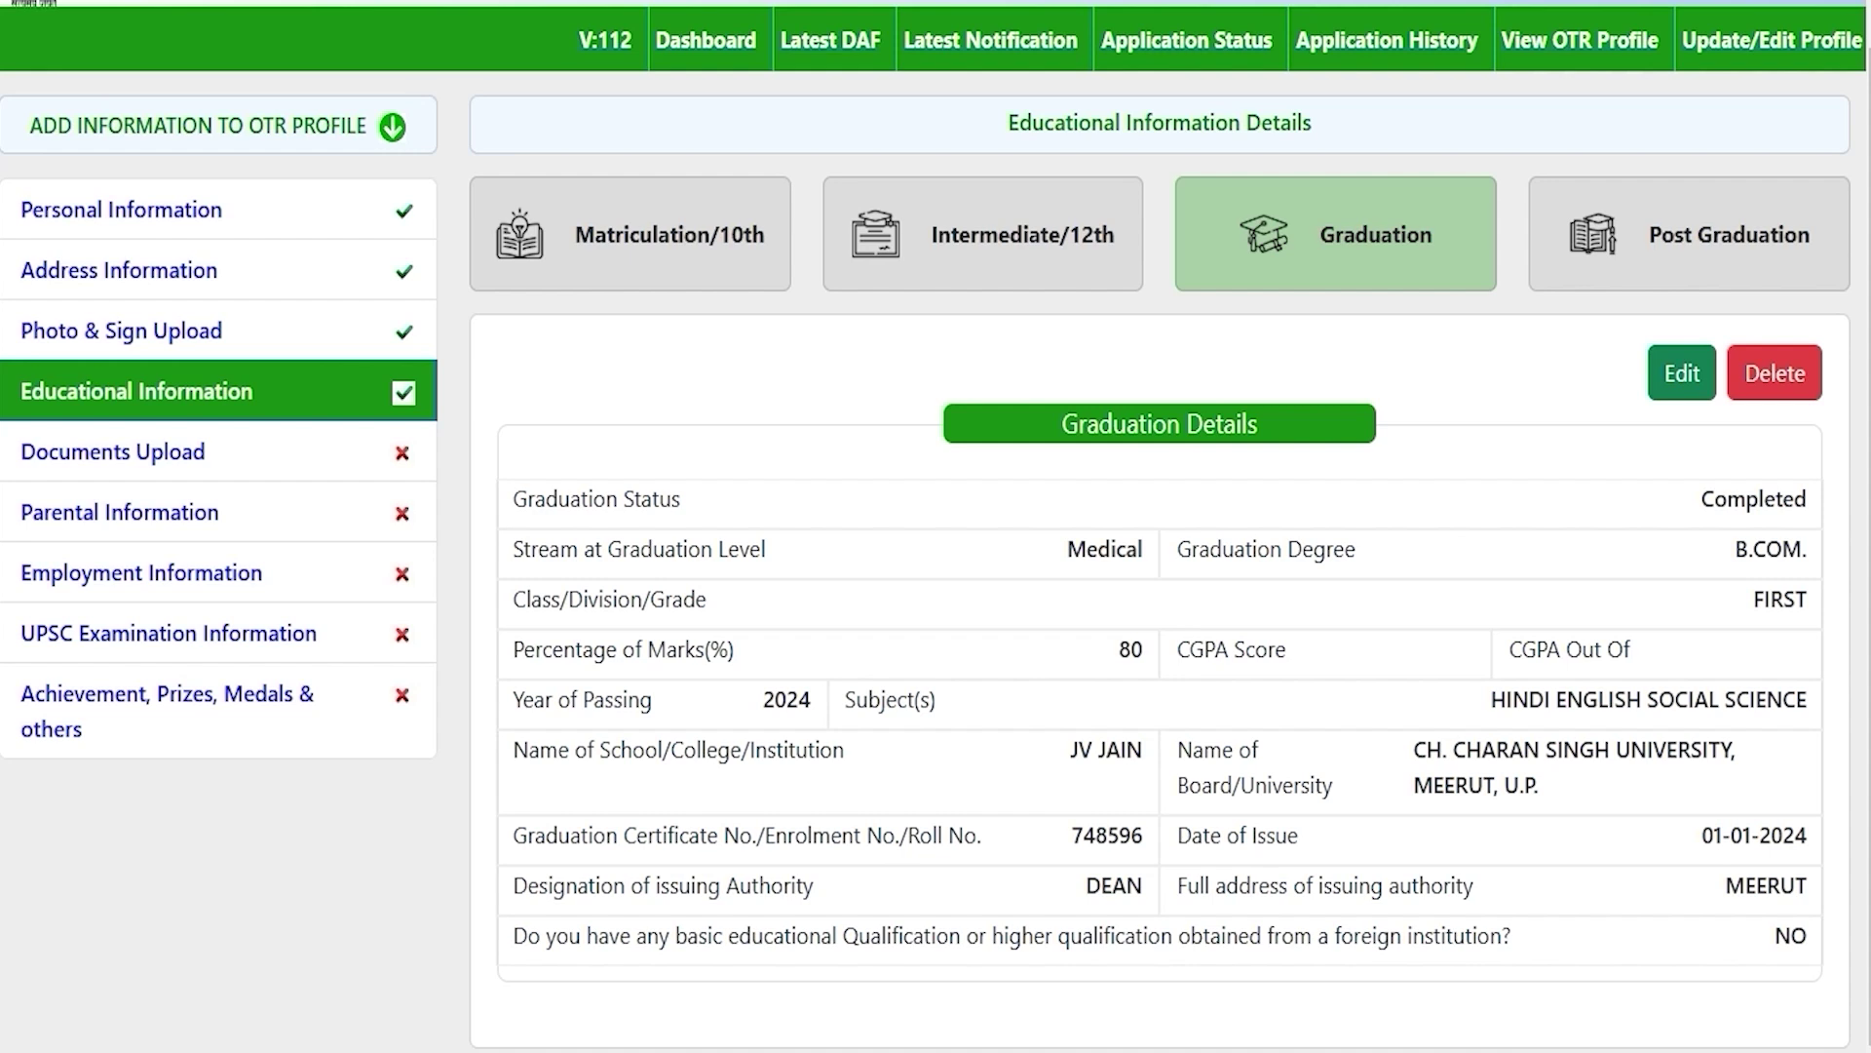
# Step: Switch to the Post Graduation tab to show the empty Add Post Graduation form
pyautogui.click(1676, 243)
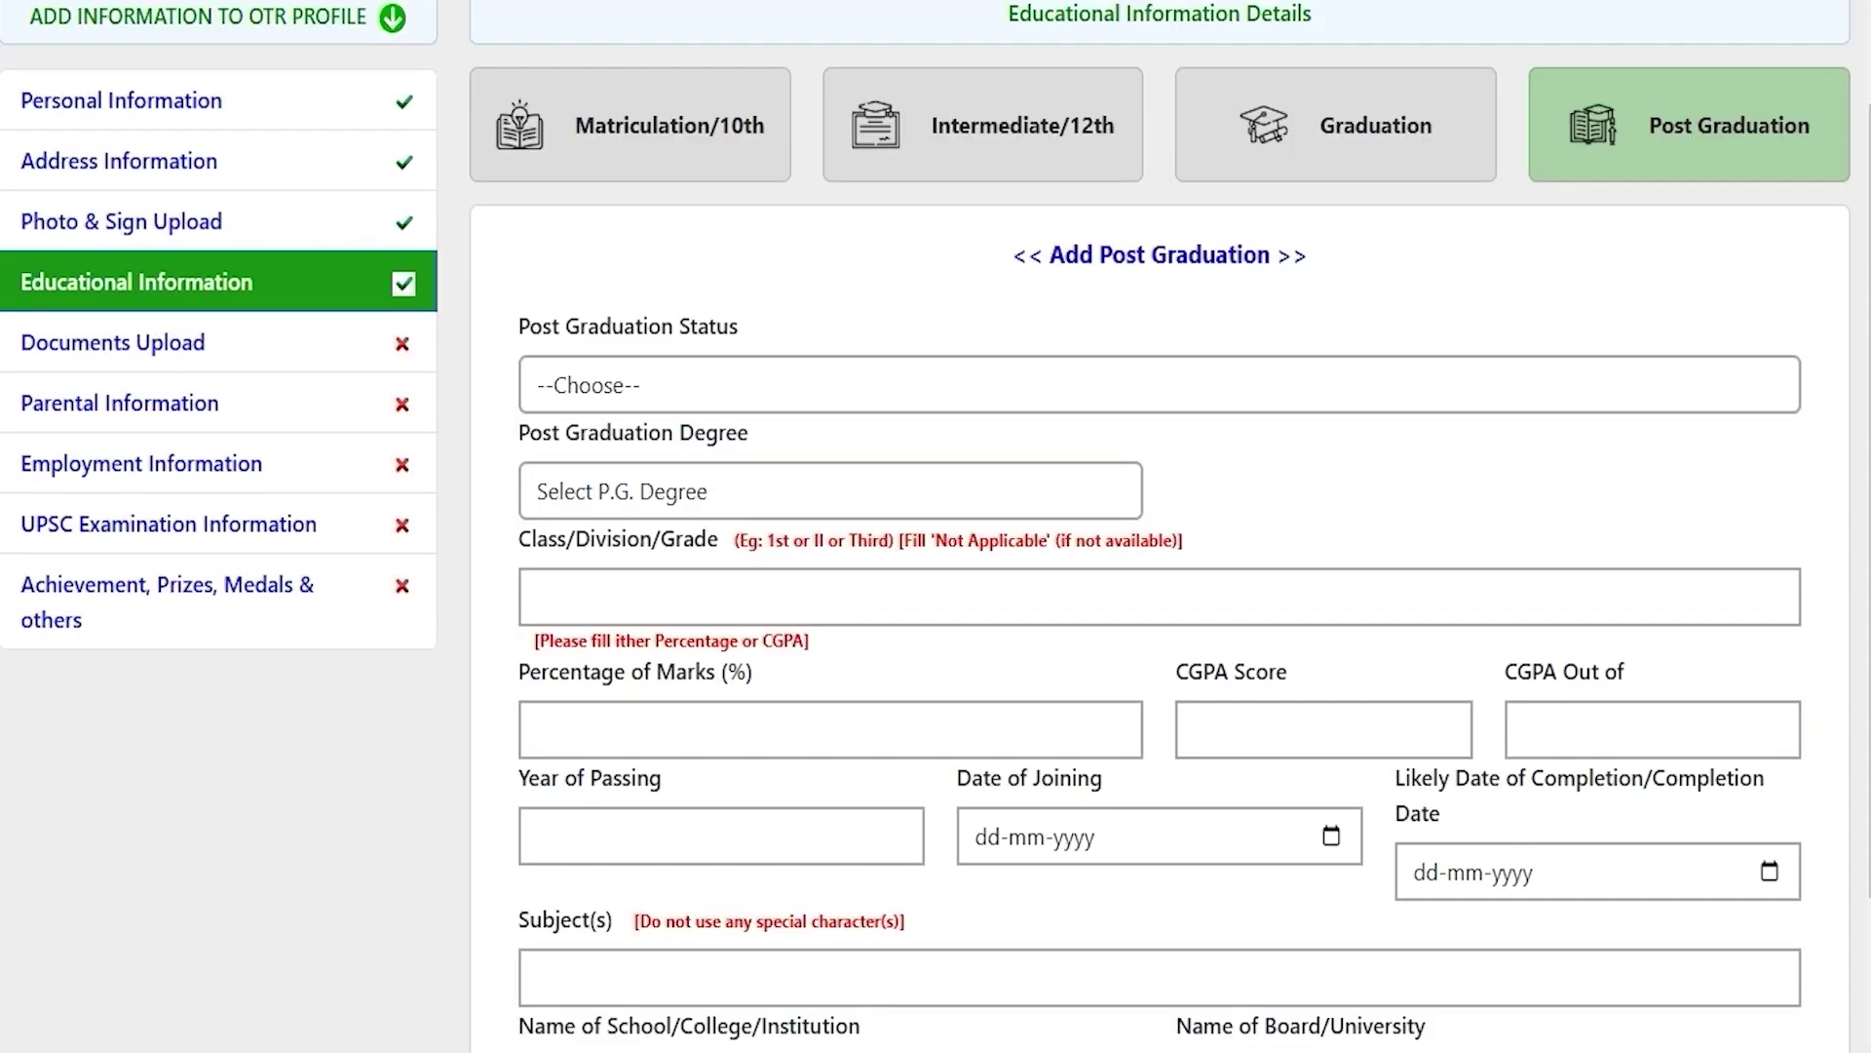
pyautogui.scroll(-2, 936, 526)
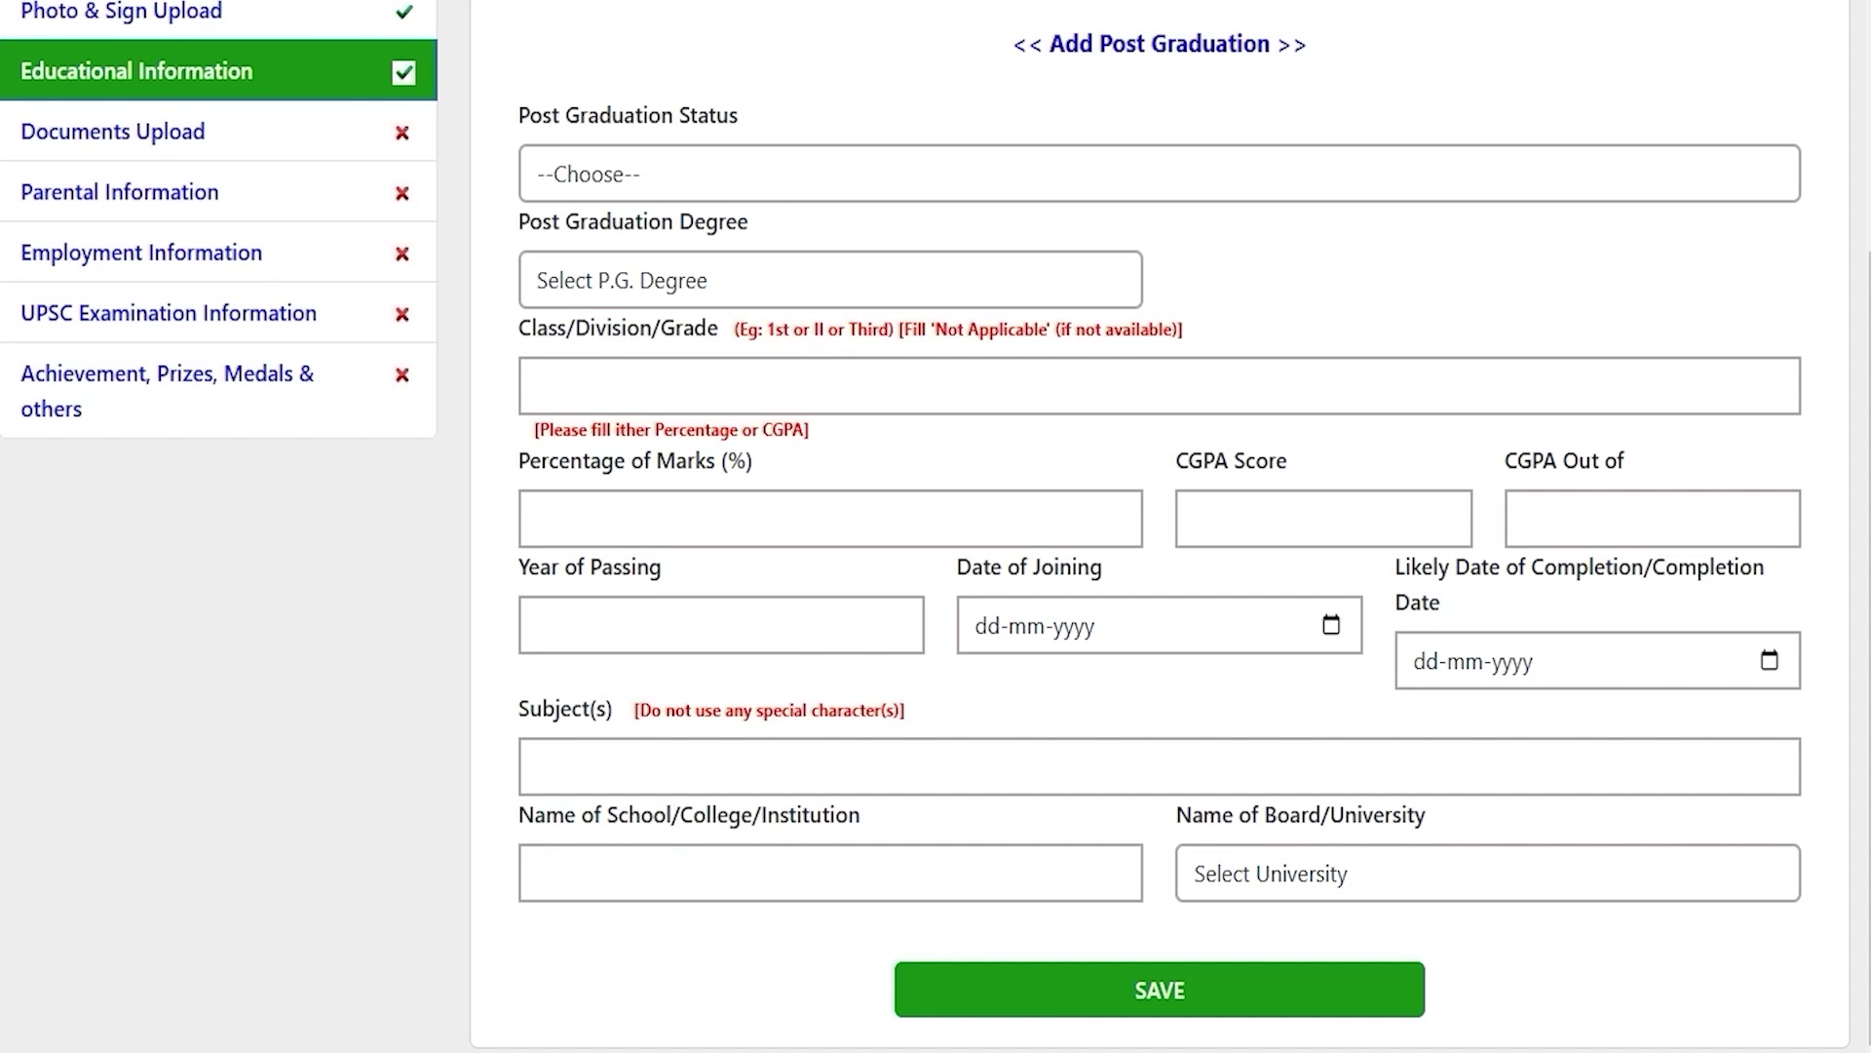
pyautogui.scroll(4, 936, 527)
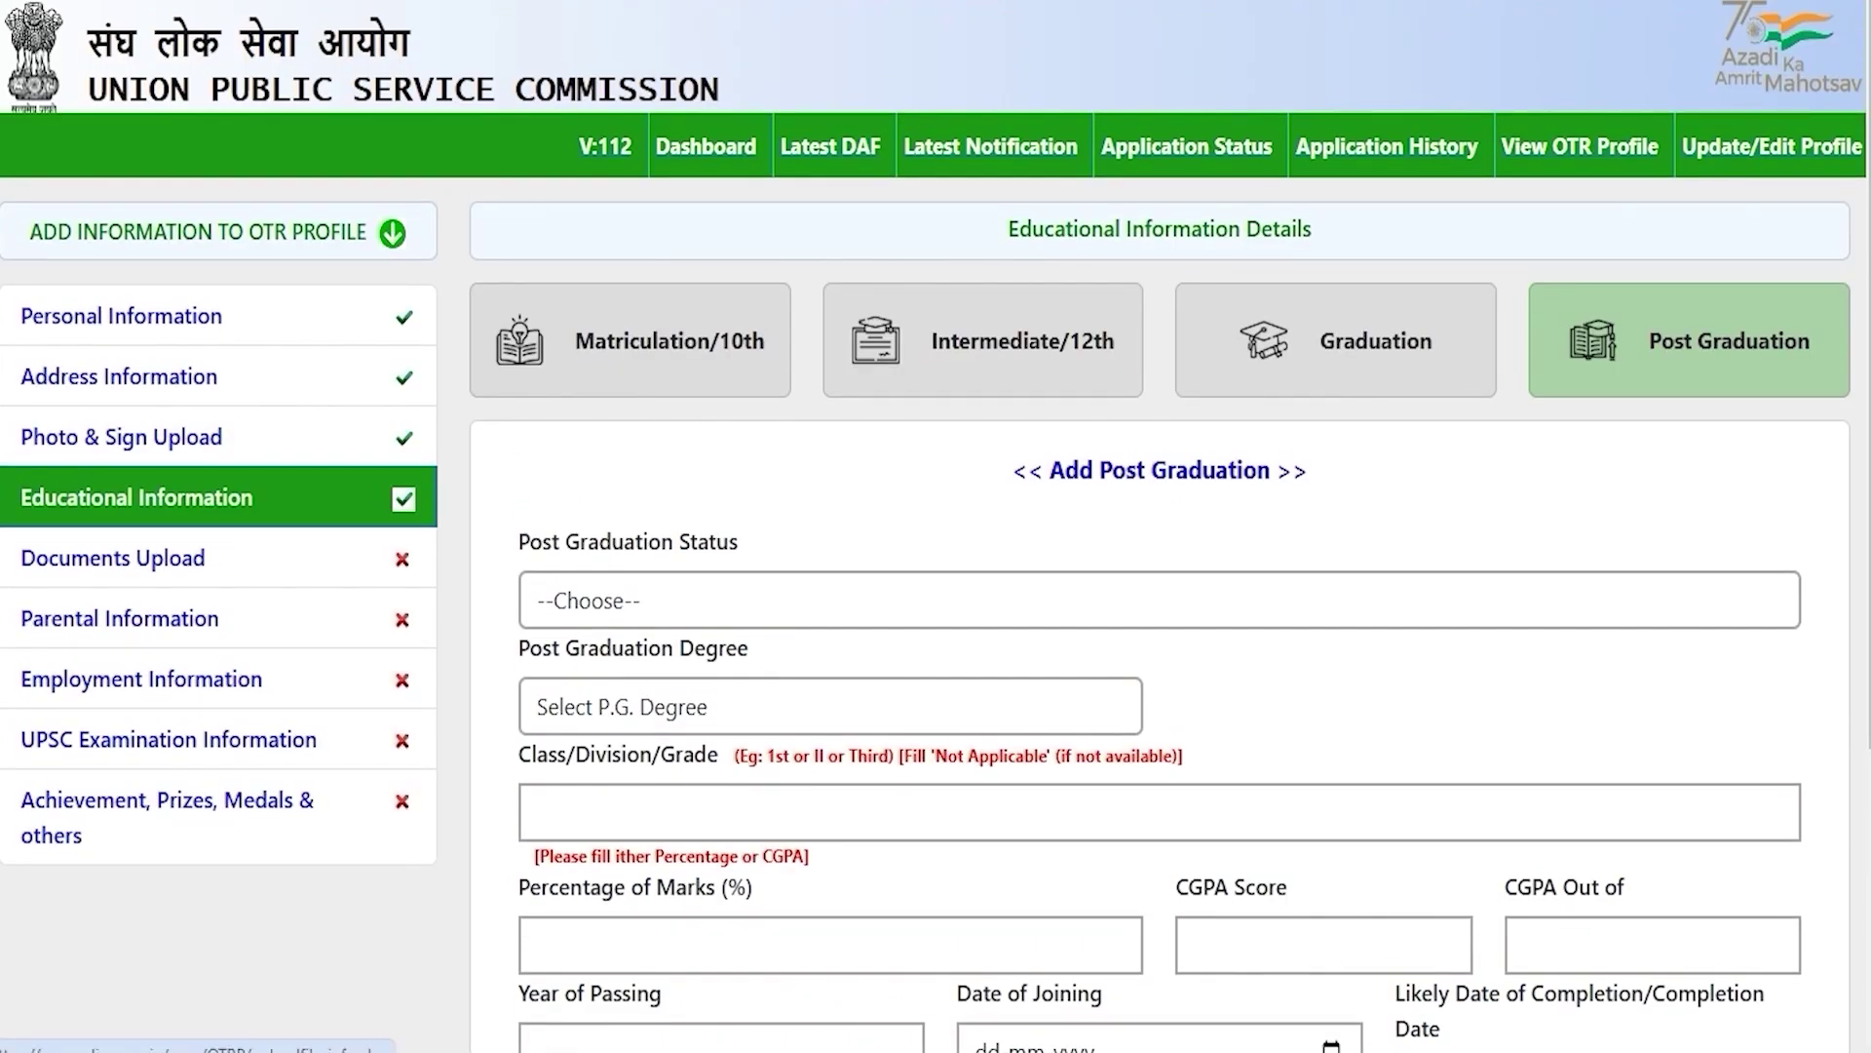
# Step: Go to Documents Upload and review the photo ID and SC/ST/OBC/EWS certificate requirements
pyautogui.click(113, 558)
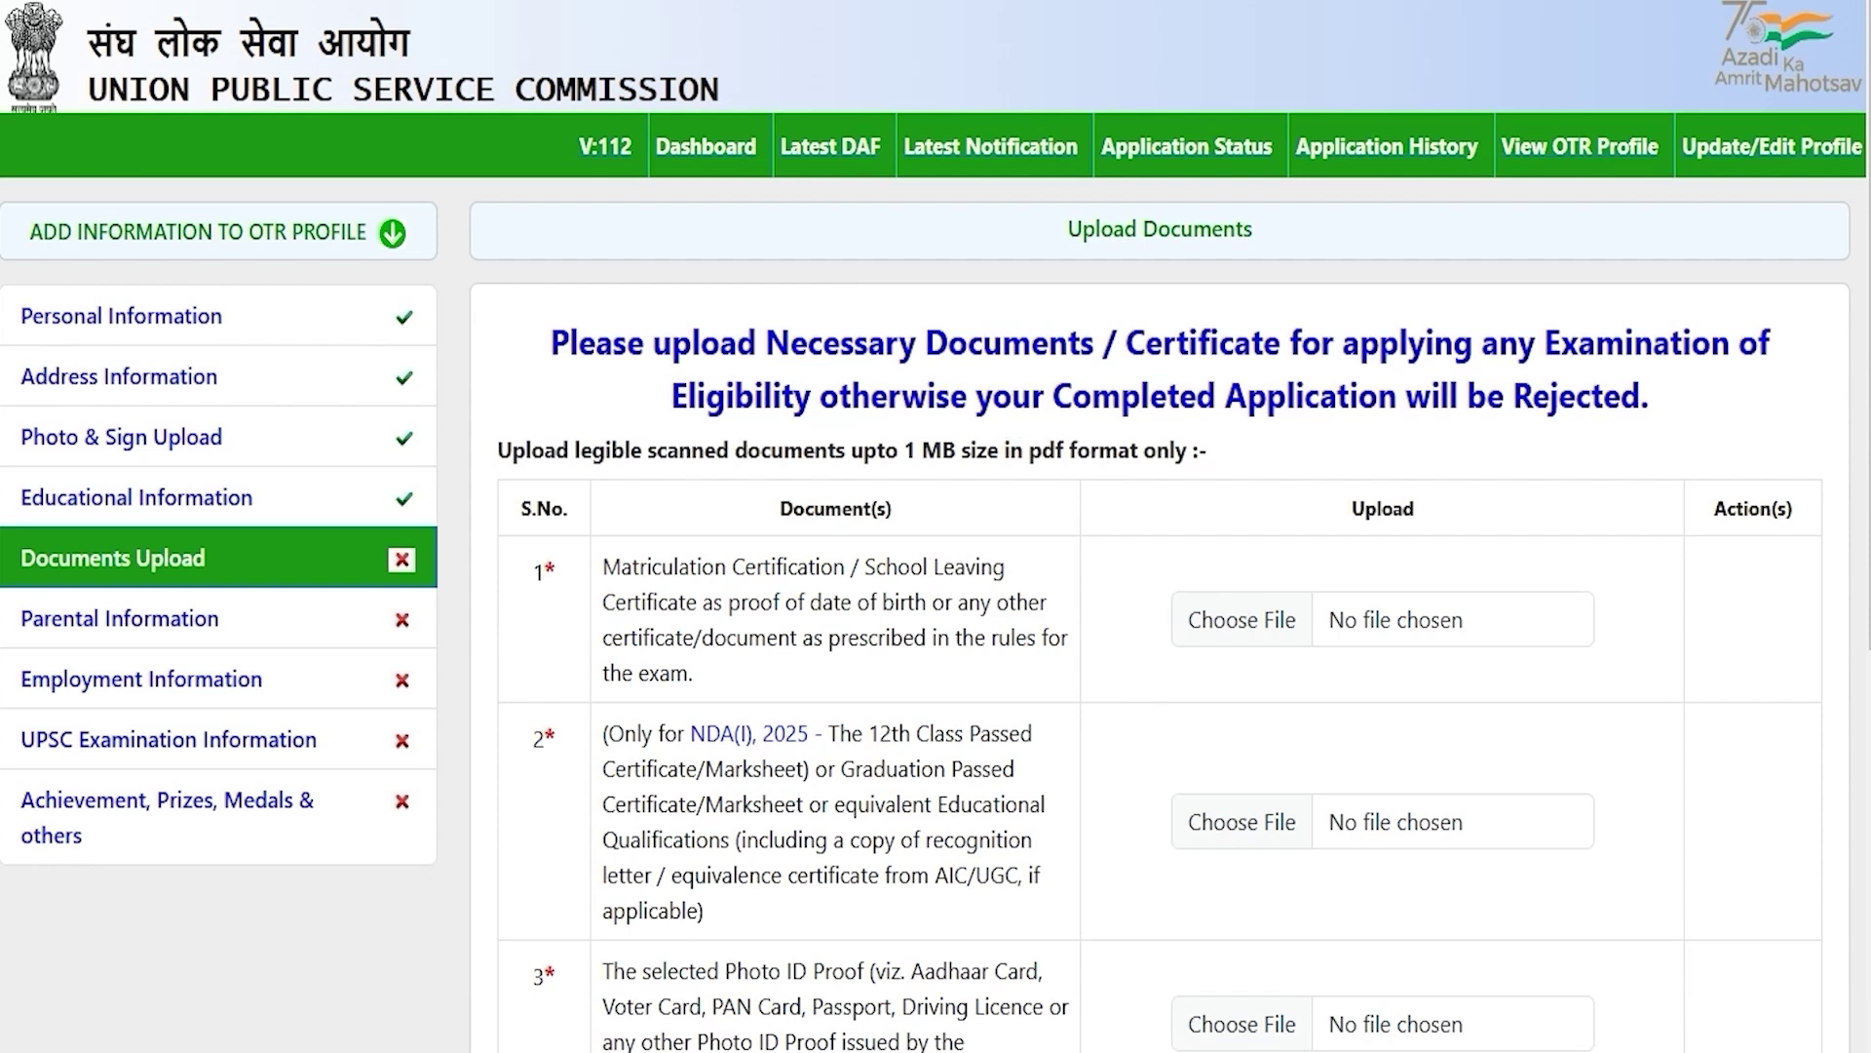
pyautogui.moveTo(681, 569); pyautogui.dragTo(808, 570)
pyautogui.scroll(-3, 808, 570)
pyautogui.moveTo(678, 509); pyautogui.dragTo(821, 509)
pyautogui.scroll(-2, 822, 509)
pyautogui.moveTo(678, 528); pyautogui.dragTo(791, 528)
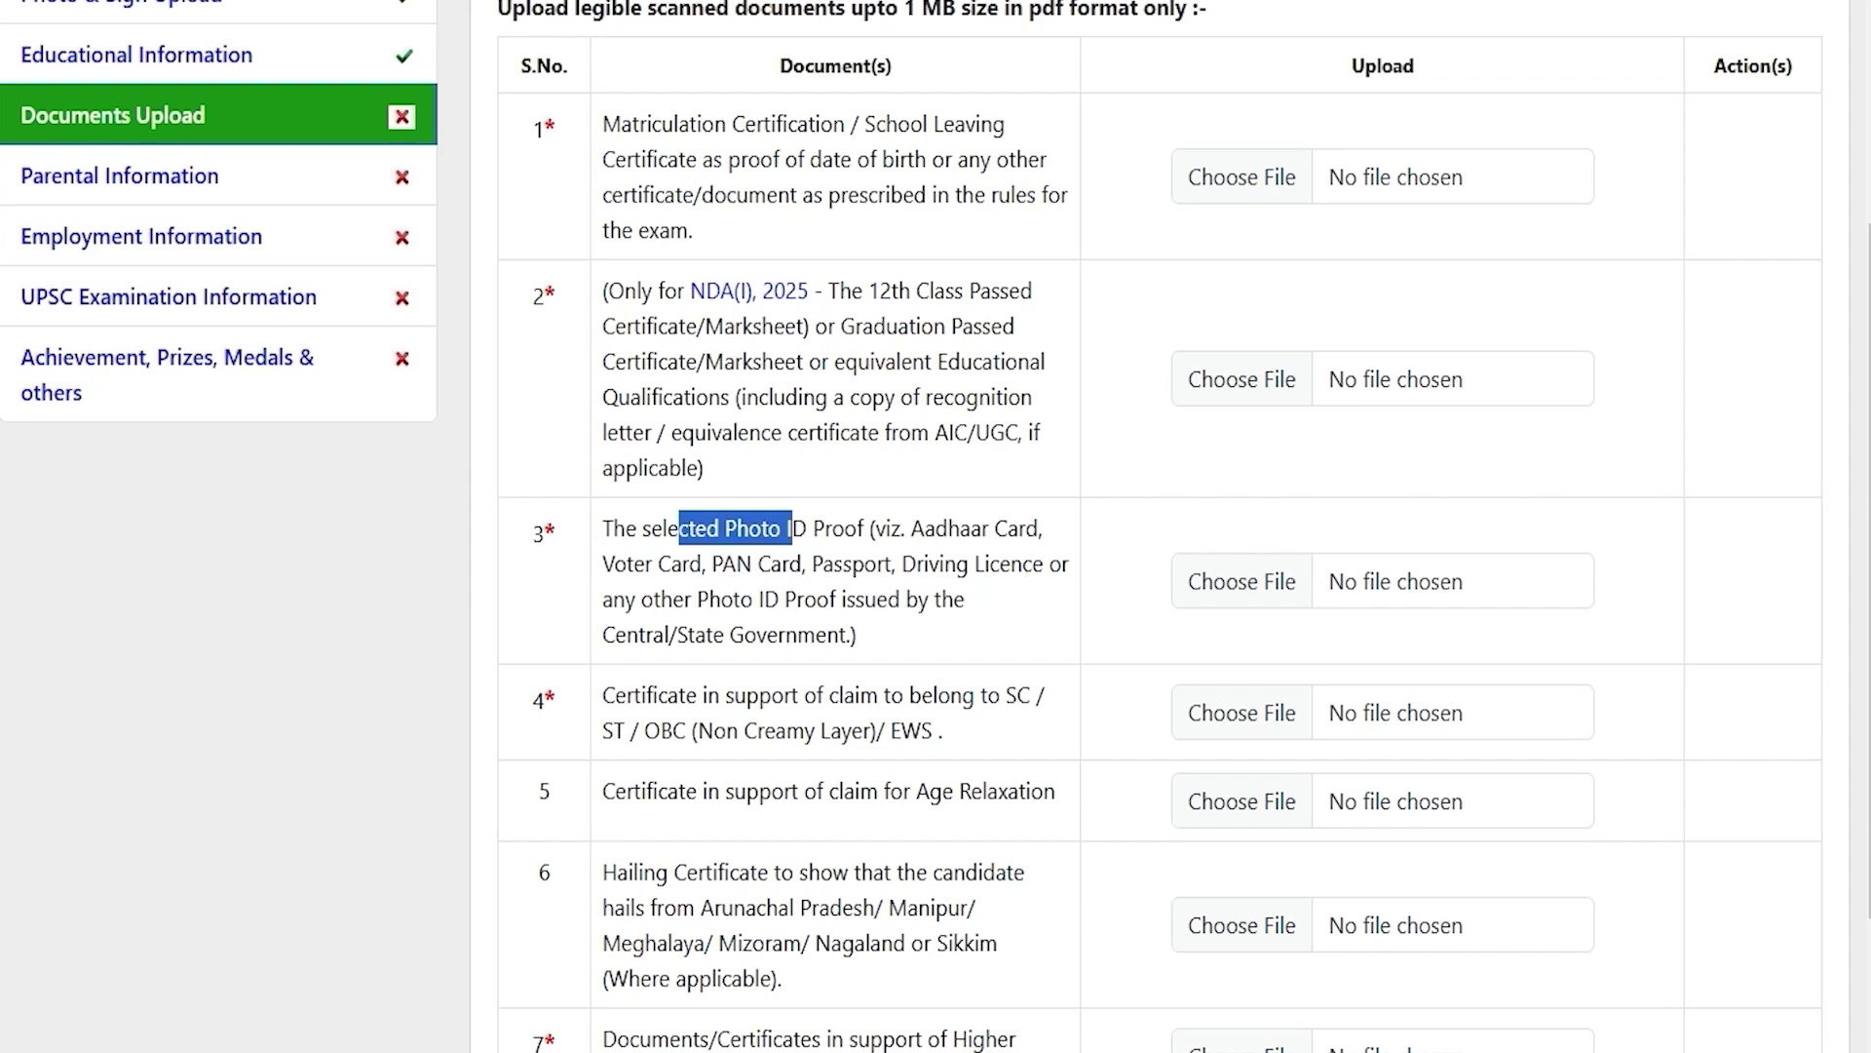
pyautogui.moveTo(669, 695); pyautogui.dragTo(921, 731)
pyautogui.scroll(-2, 936, 526)
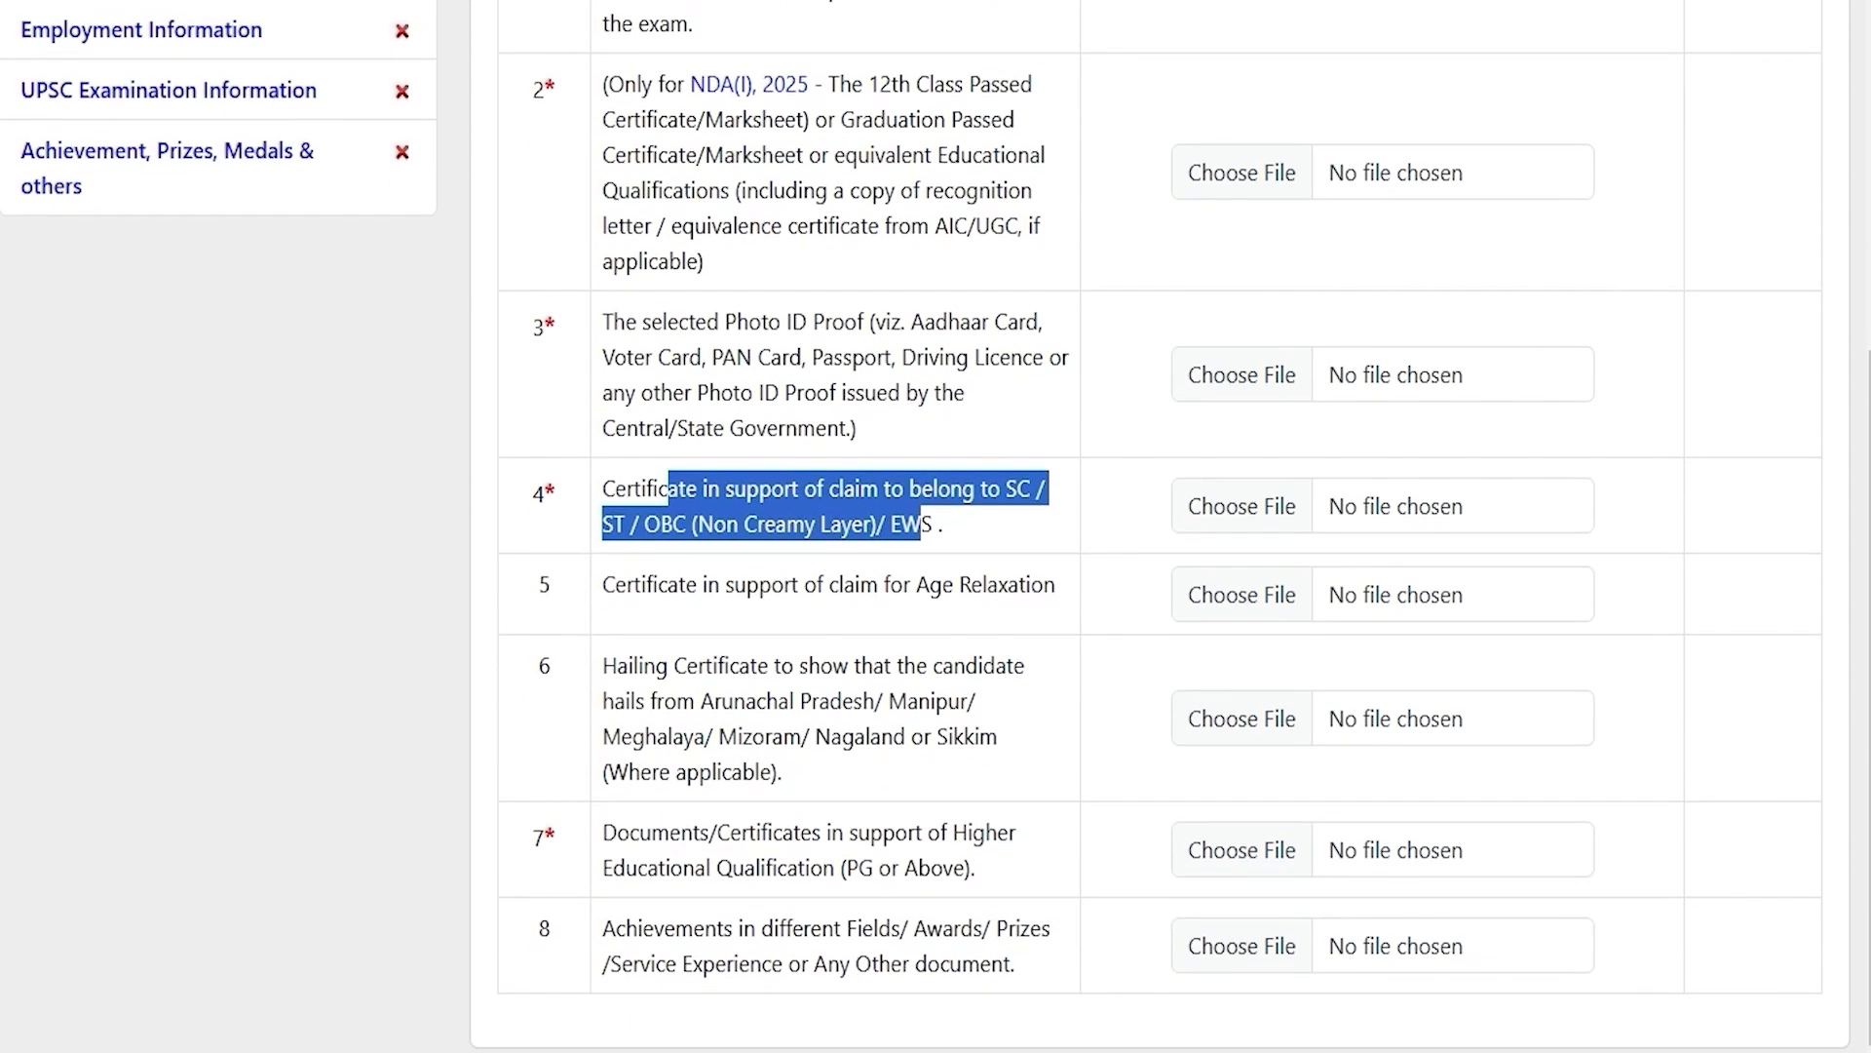
# Step: Review the age relaxation, hailing, higher qualification and achievements document requirements
pyautogui.moveTo(640, 585); pyautogui.dragTo(996, 584)
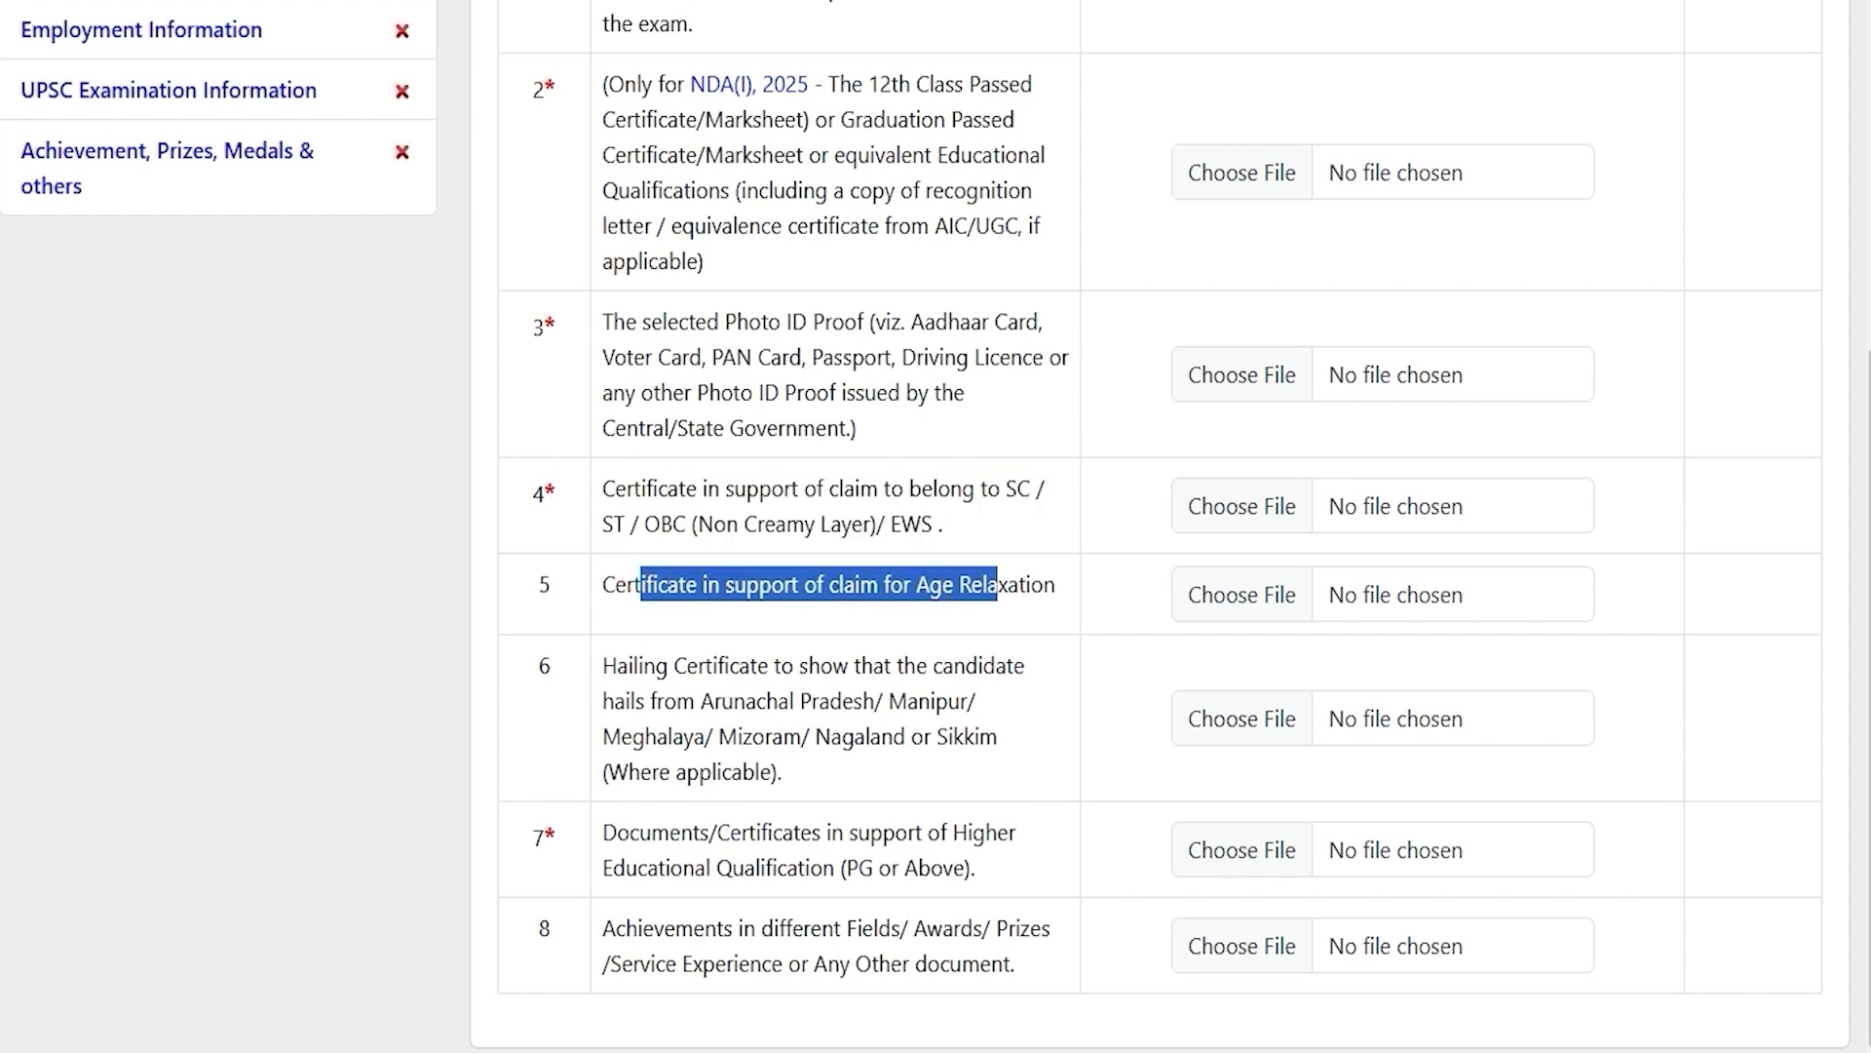
pyautogui.moveTo(635, 666); pyautogui.dragTo(773, 666)
pyautogui.moveTo(819, 666); pyautogui.dragTo(907, 701)
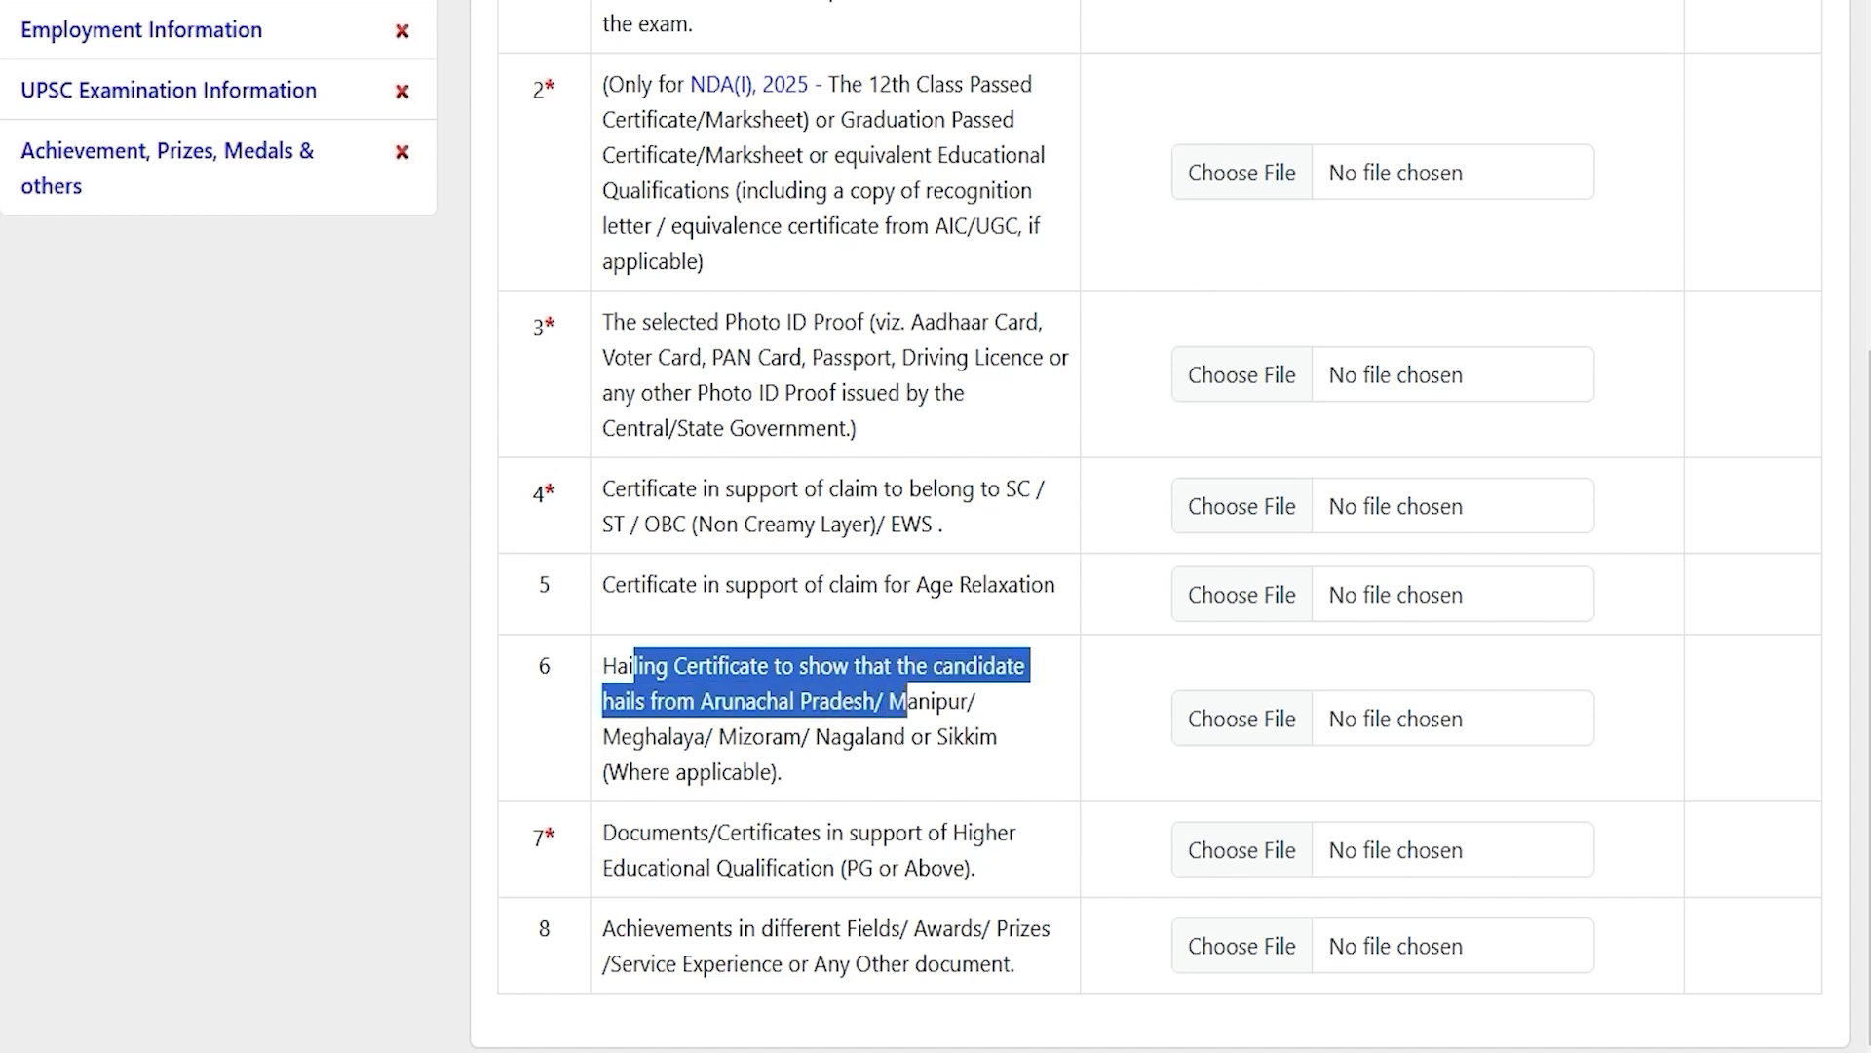
pyautogui.click(848, 731)
pyautogui.moveTo(647, 833); pyautogui.dragTo(861, 868)
pyautogui.click(859, 864)
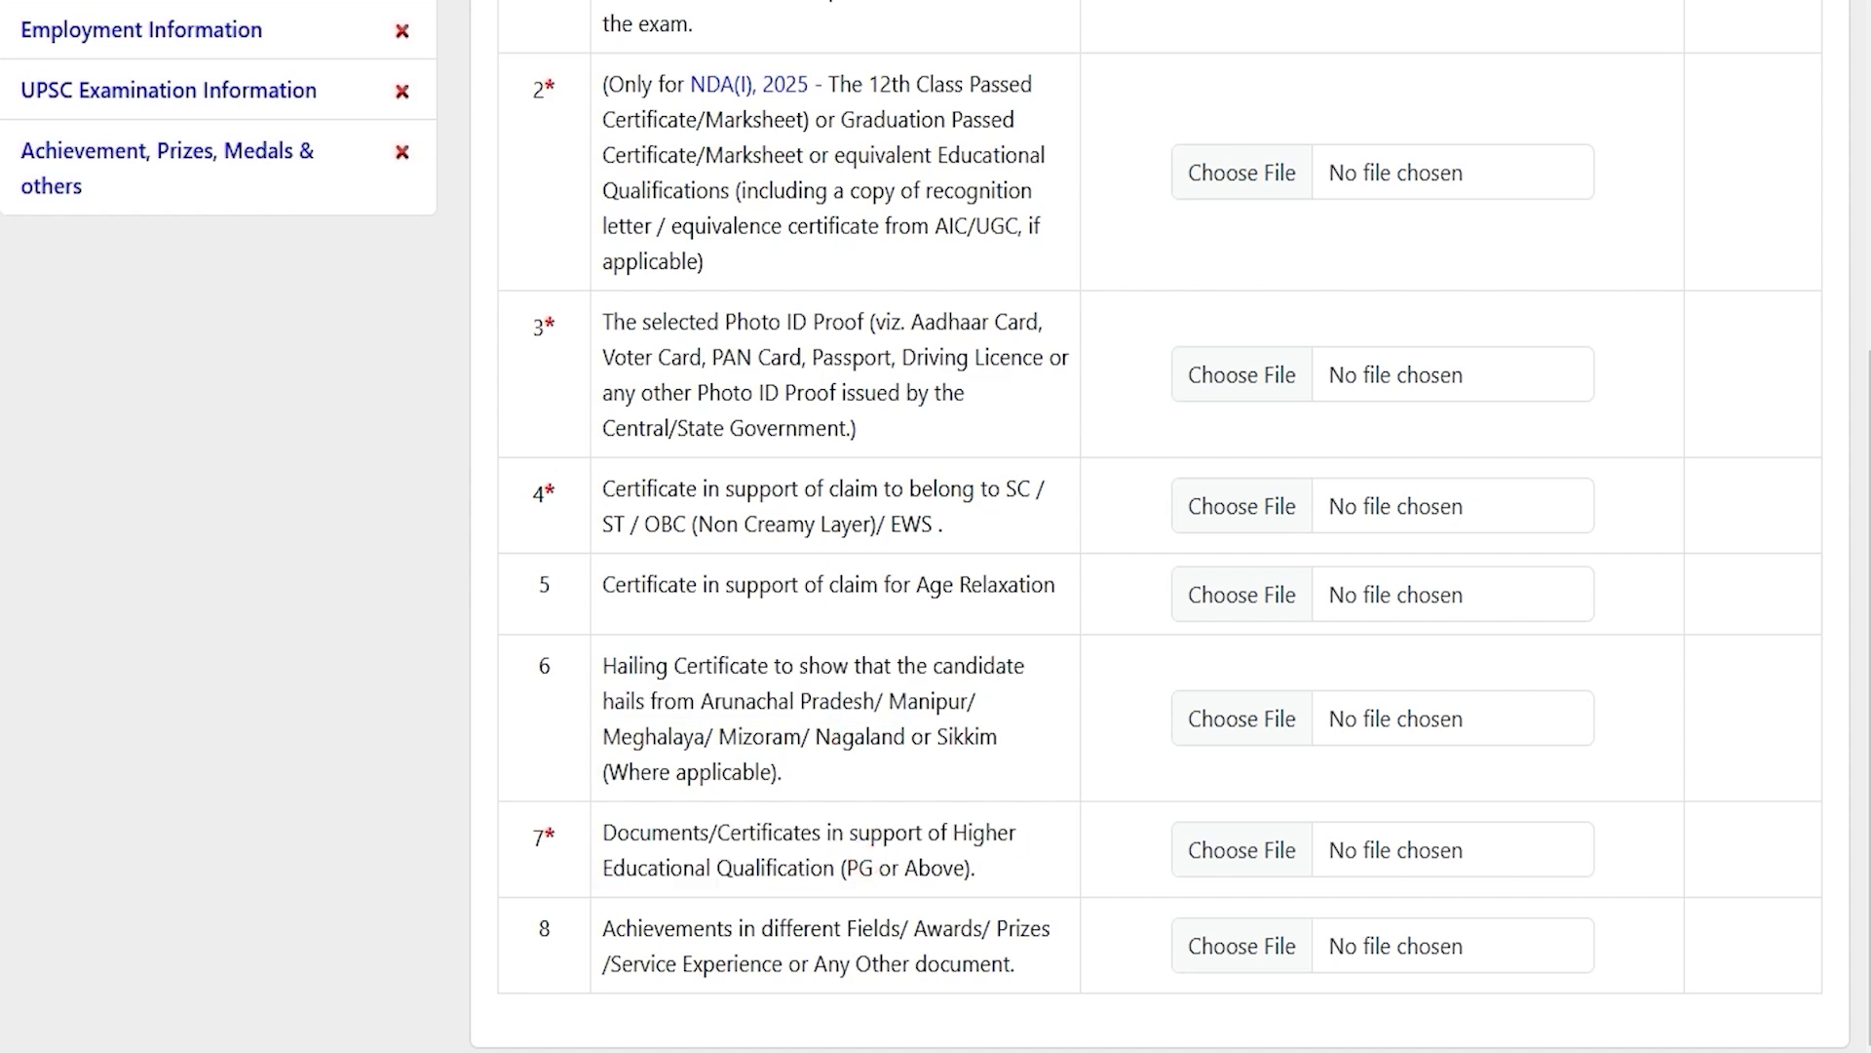
pyautogui.moveTo(639, 832); pyautogui.dragTo(823, 868)
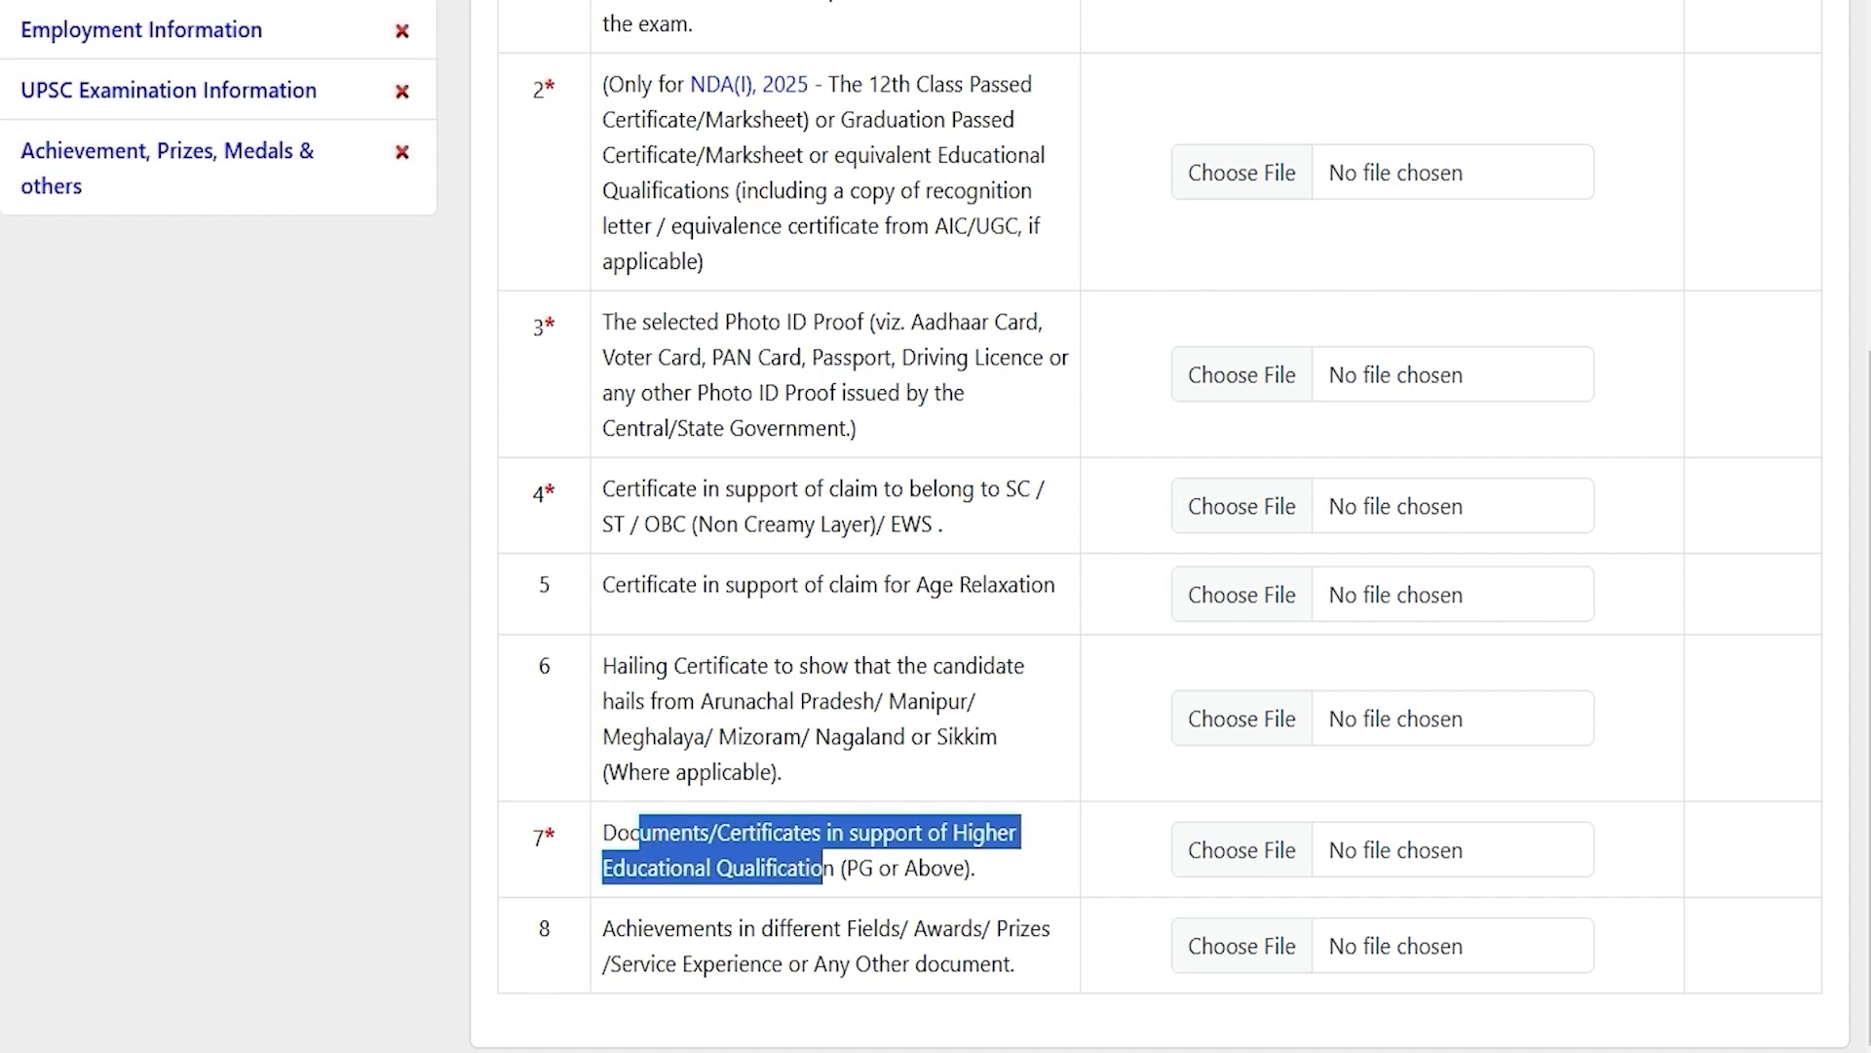
pyautogui.moveTo(675, 930); pyautogui.dragTo(962, 965)
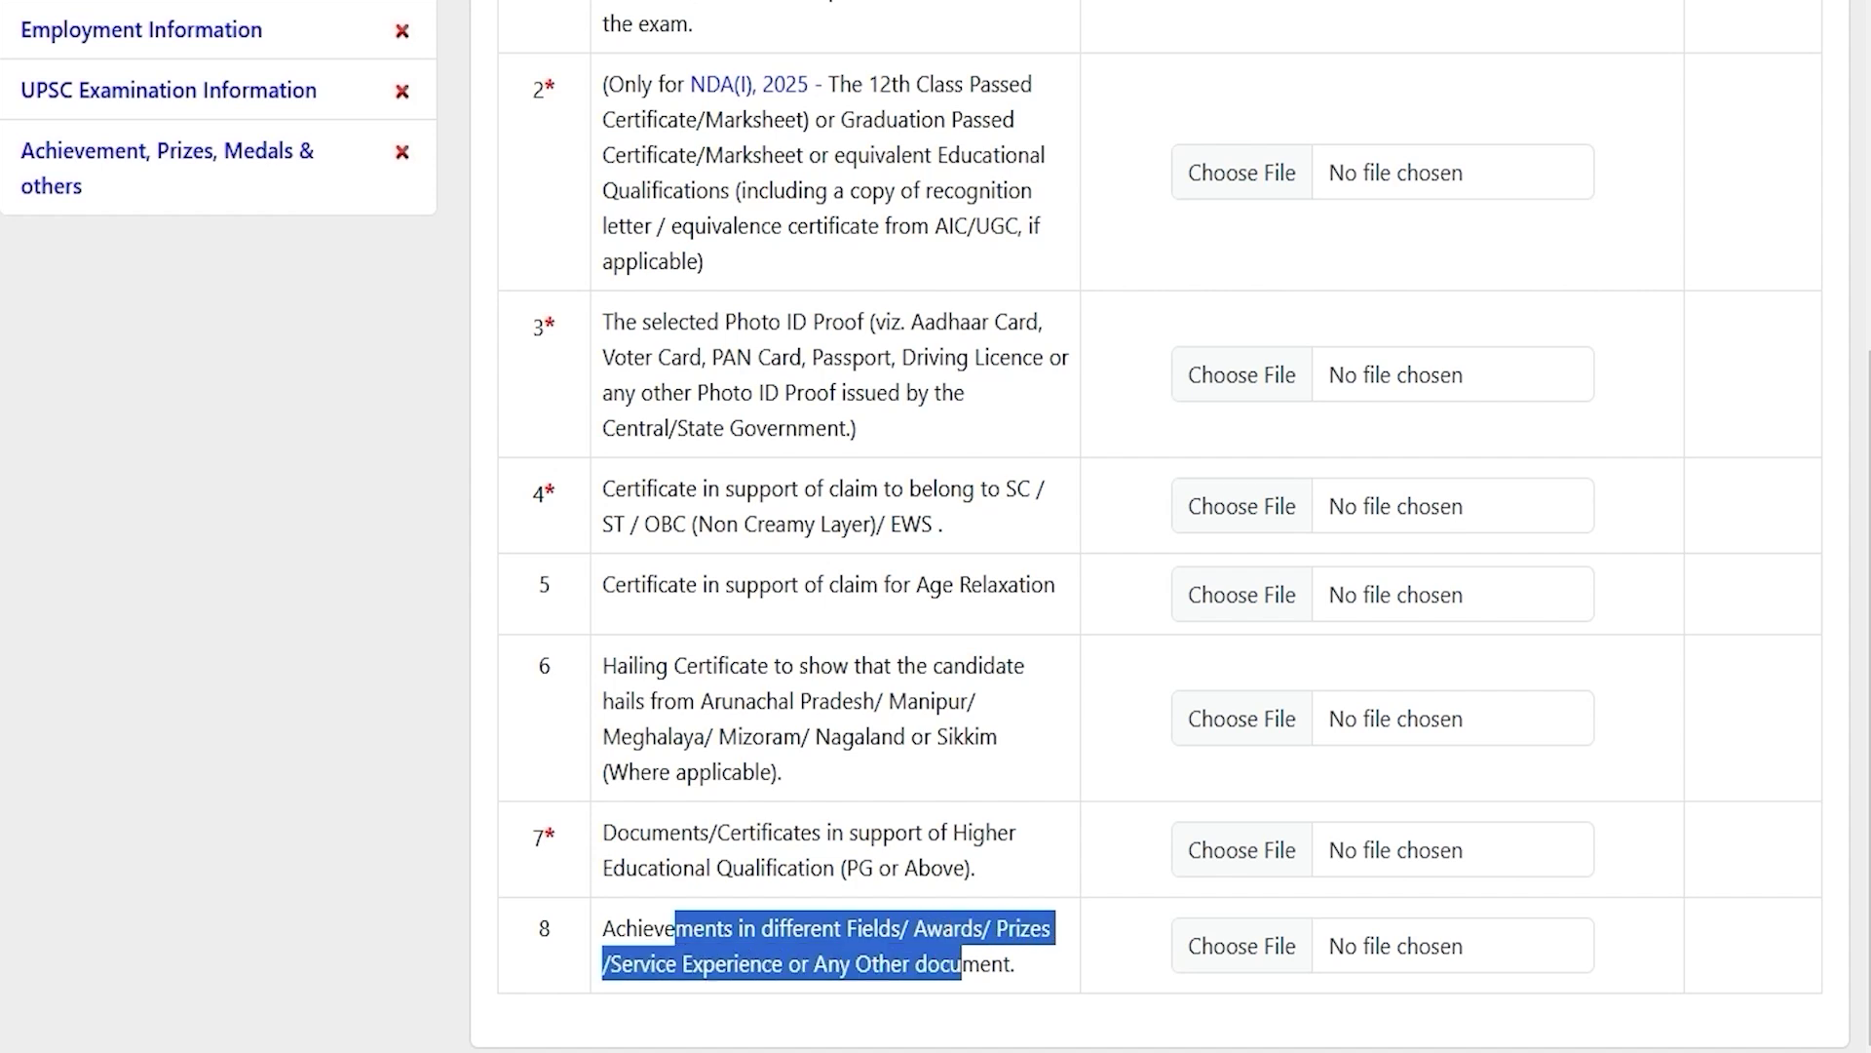
pyautogui.click(543, 836)
# Step: Note the upload rules: files must be PDF and under 1 MB
pyautogui.scroll(3, 546, 838)
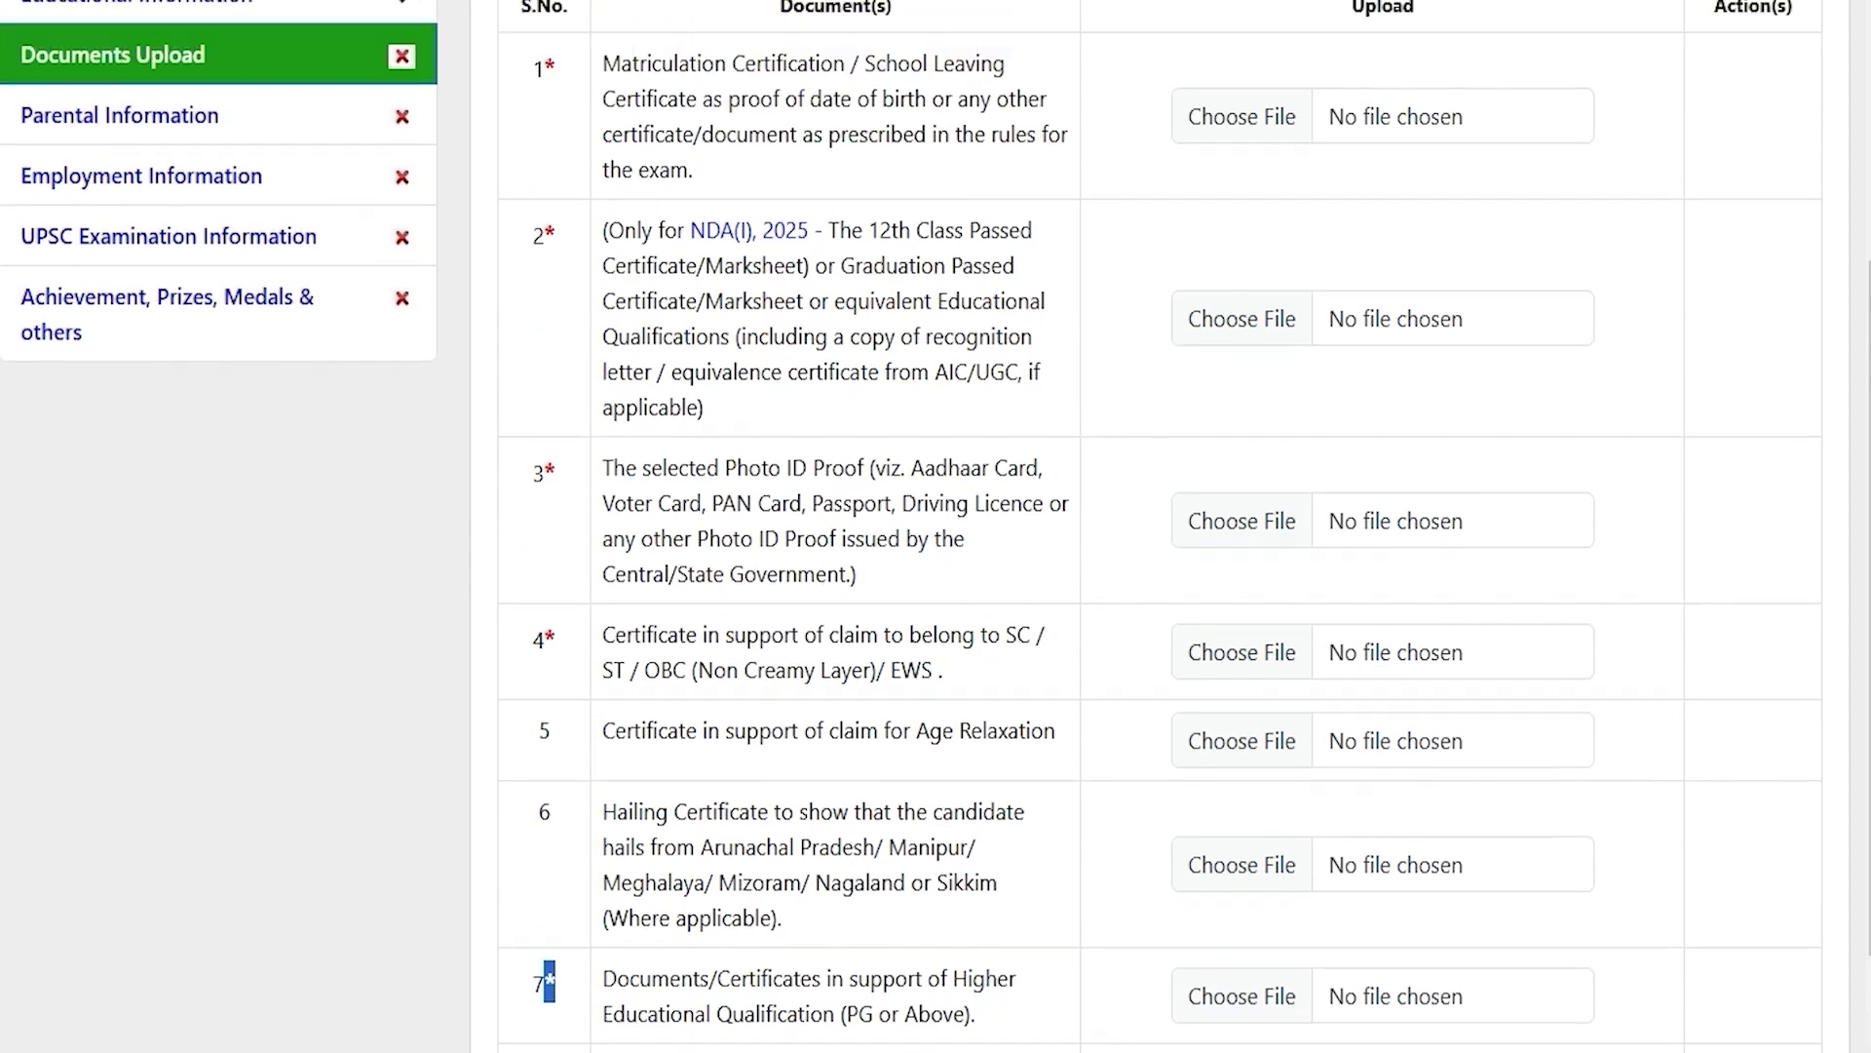
pyautogui.scroll(2, 1160, 545)
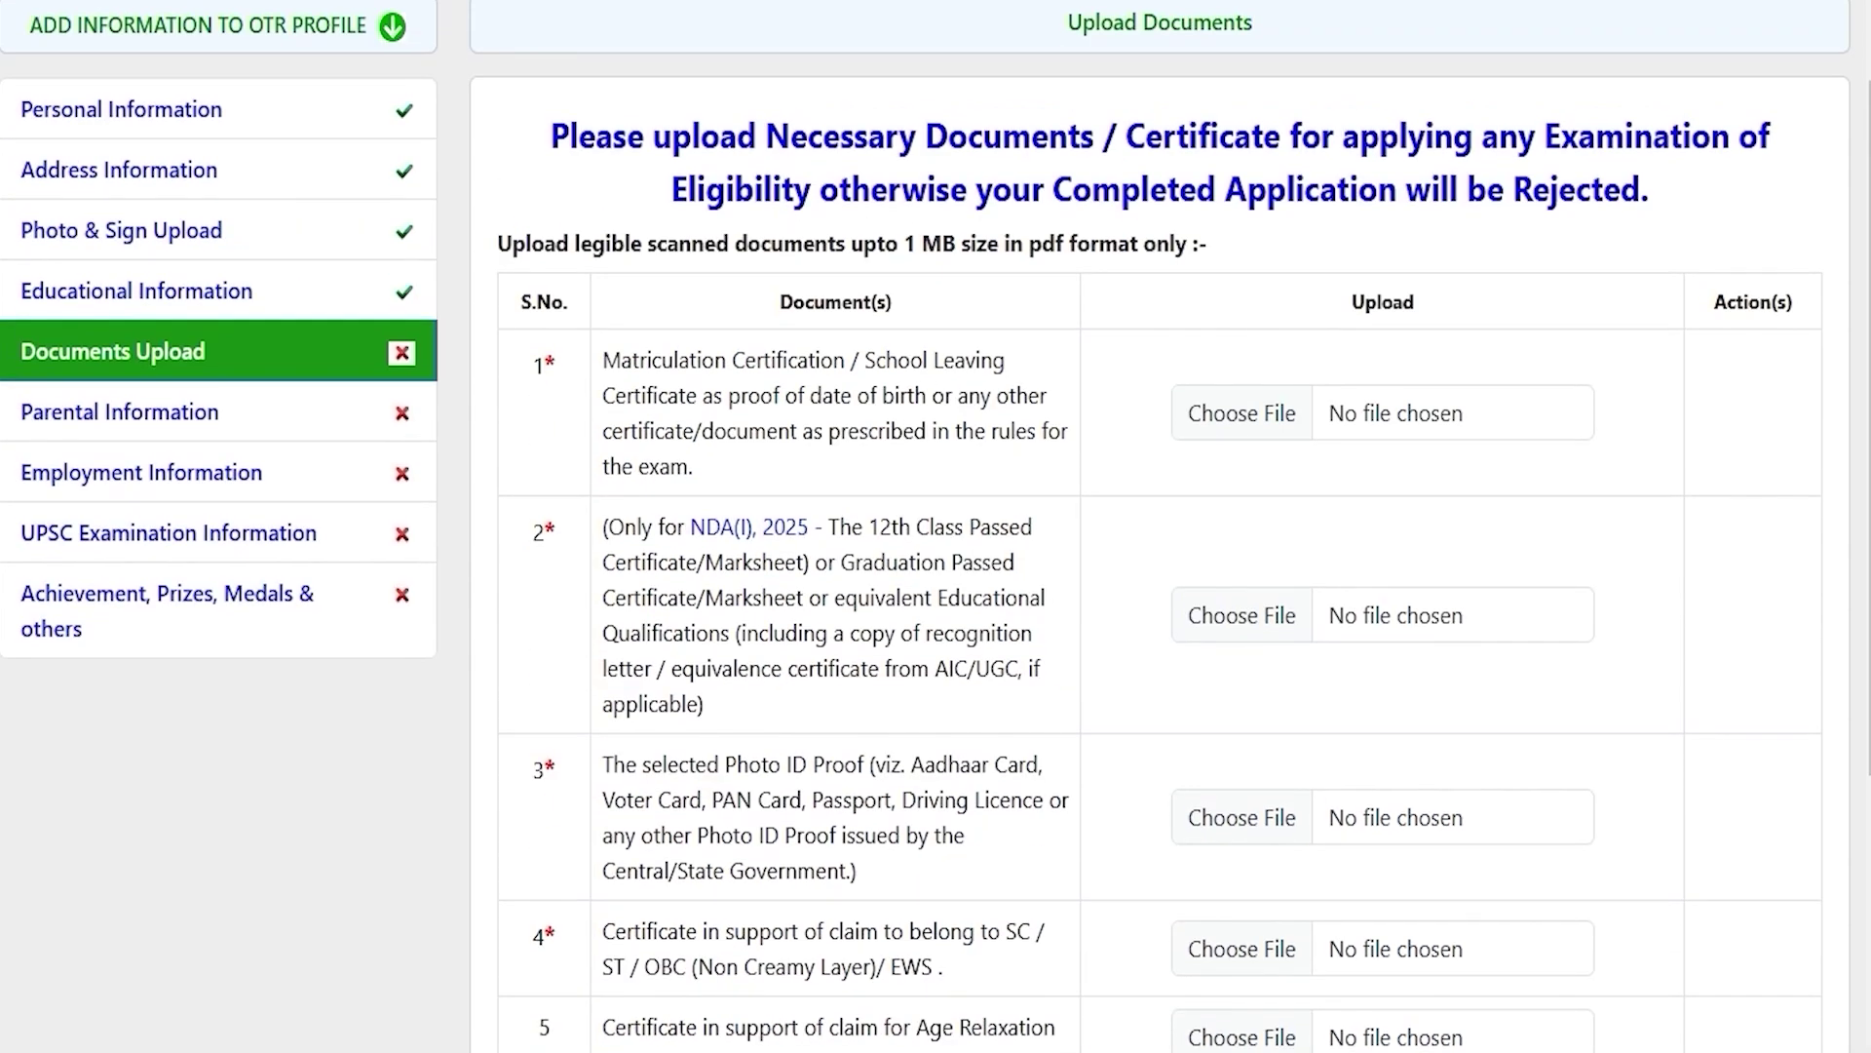
pyautogui.doubleClick(1045, 244)
pyautogui.moveTo(905, 243); pyautogui.dragTo(955, 243)
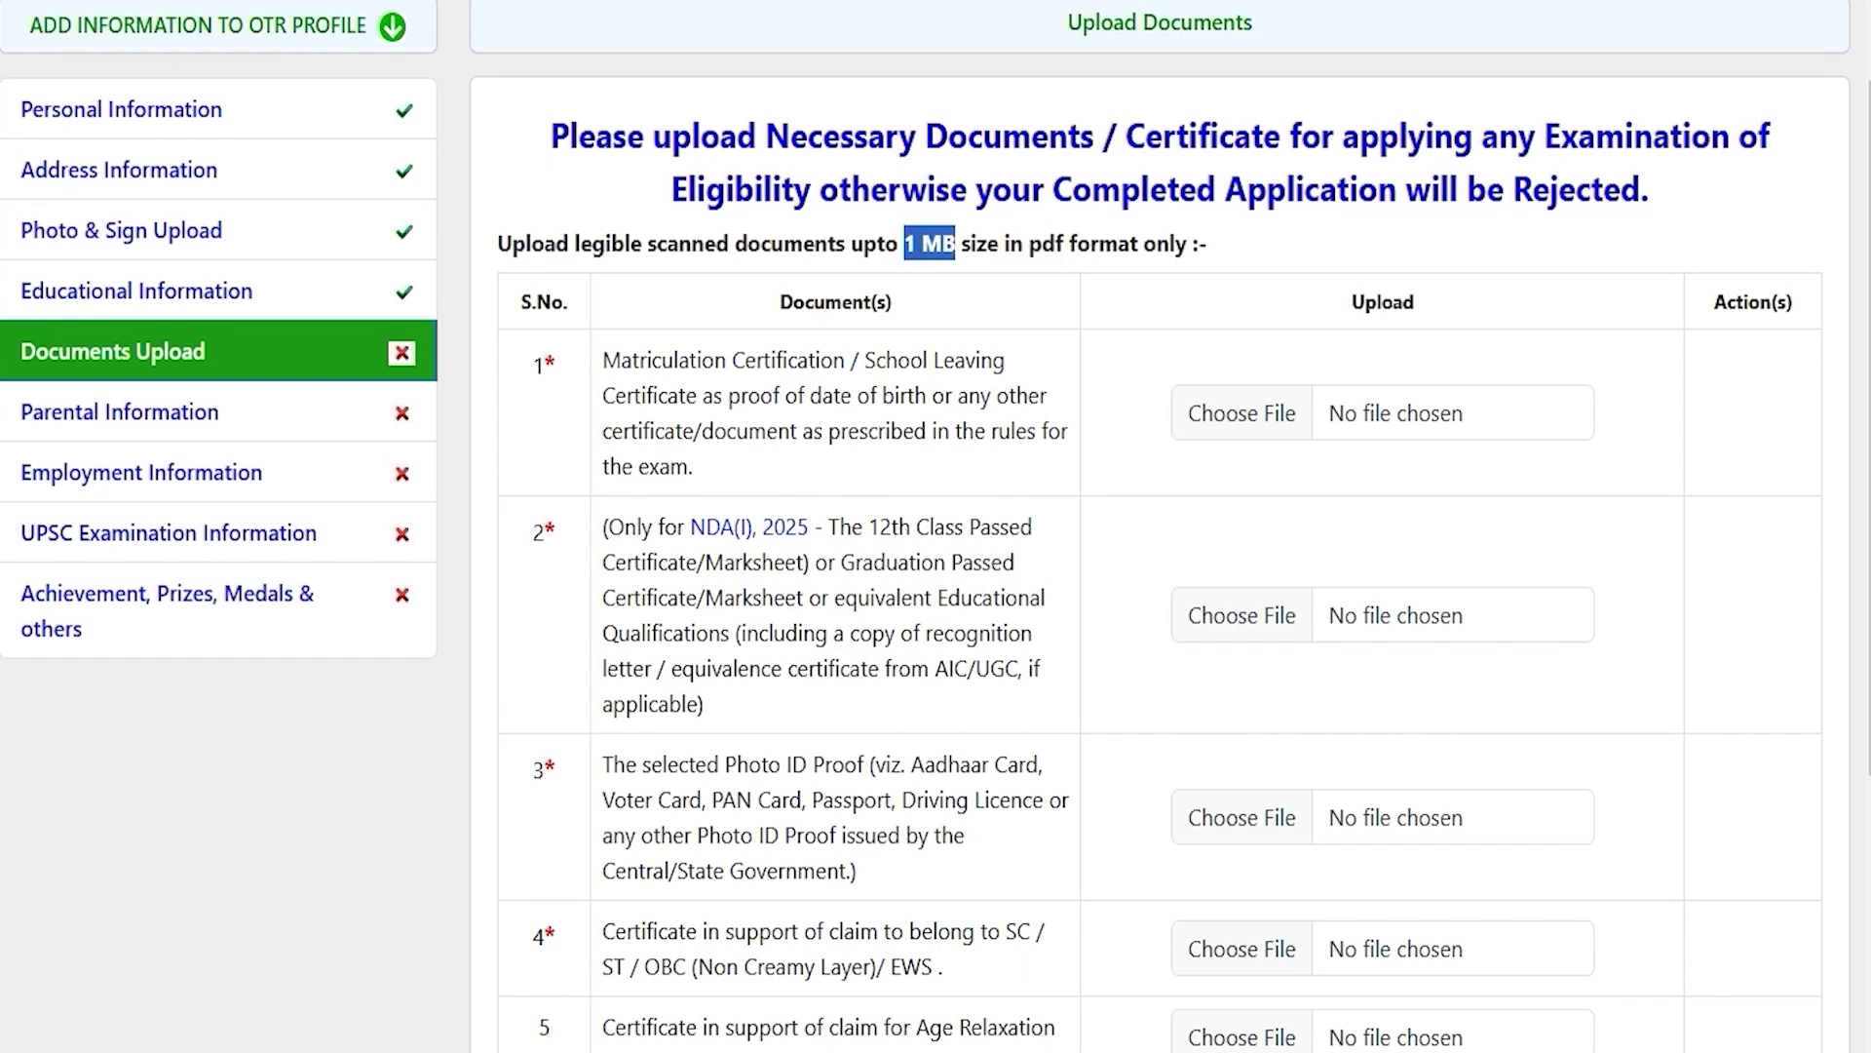
# Step: Upload CLASSXCERTIFICATE as the matriculation certificate and dismiss the success alert
pyautogui.click(1240, 413)
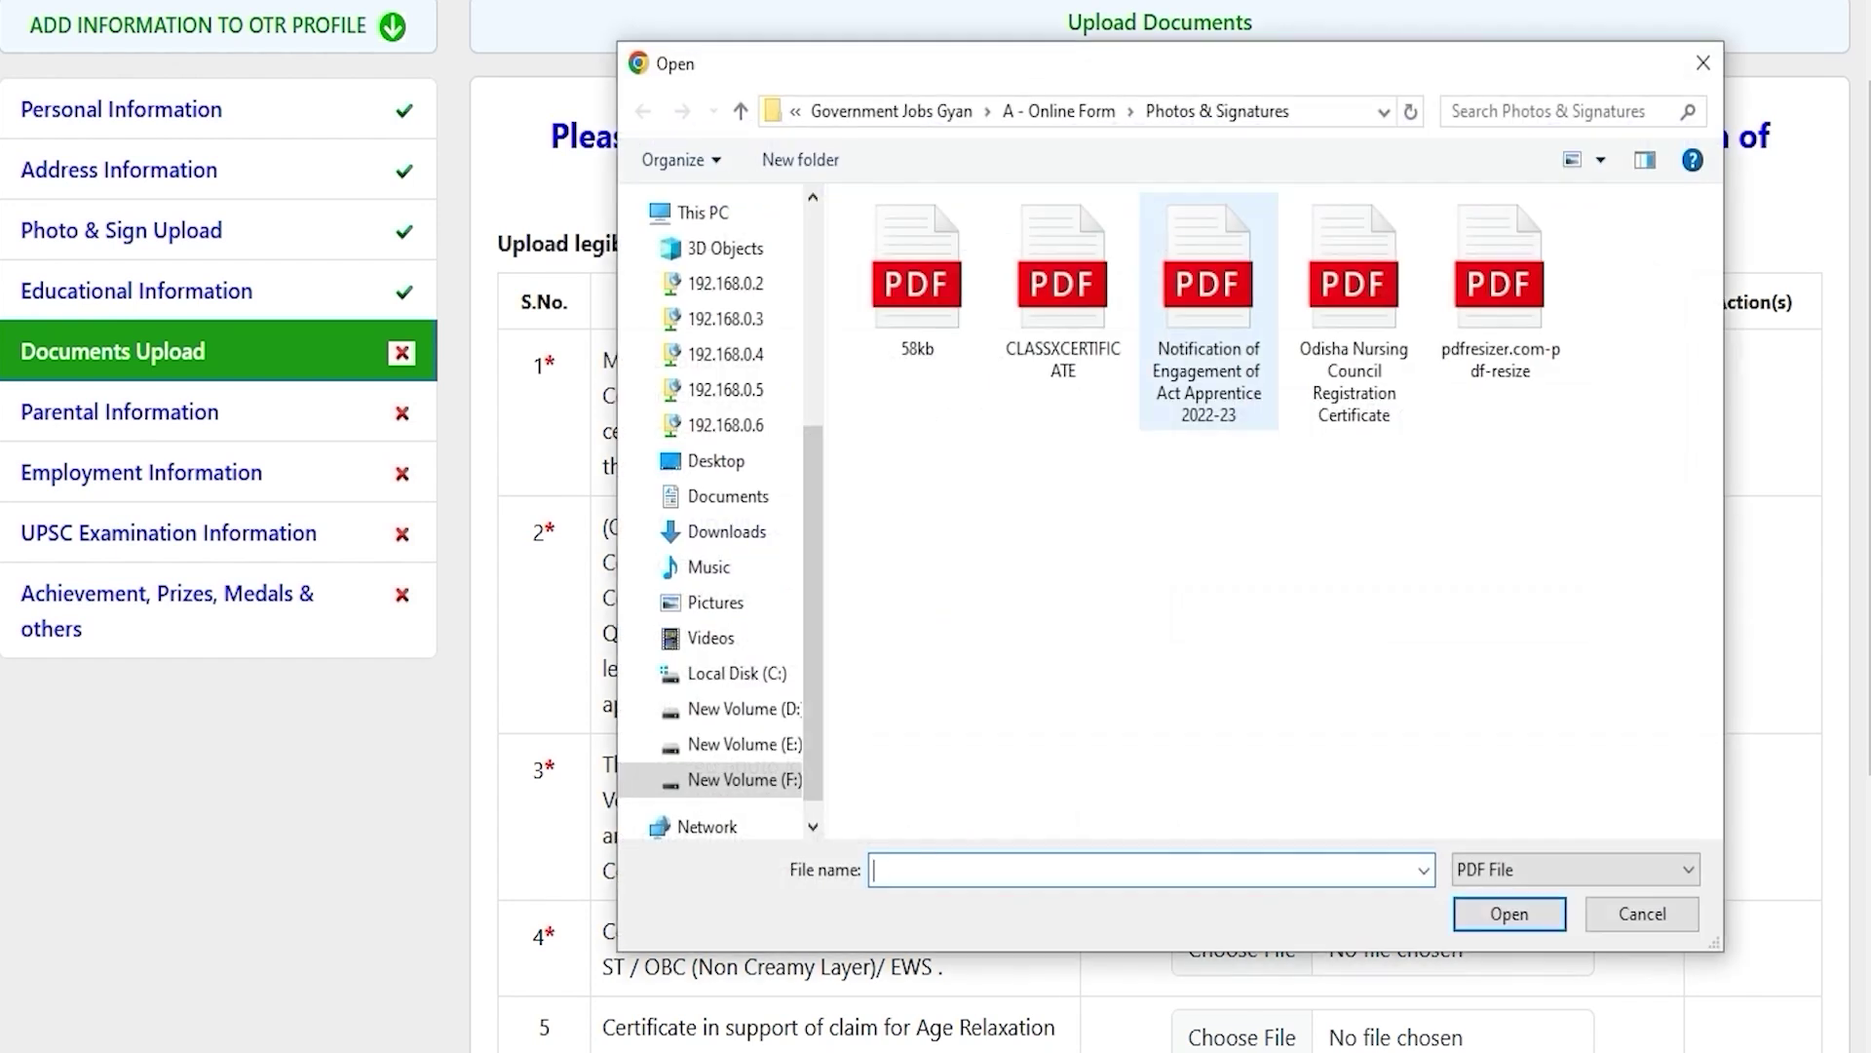
pyautogui.click(1060, 293)
pyautogui.doubleClick(1057, 312)
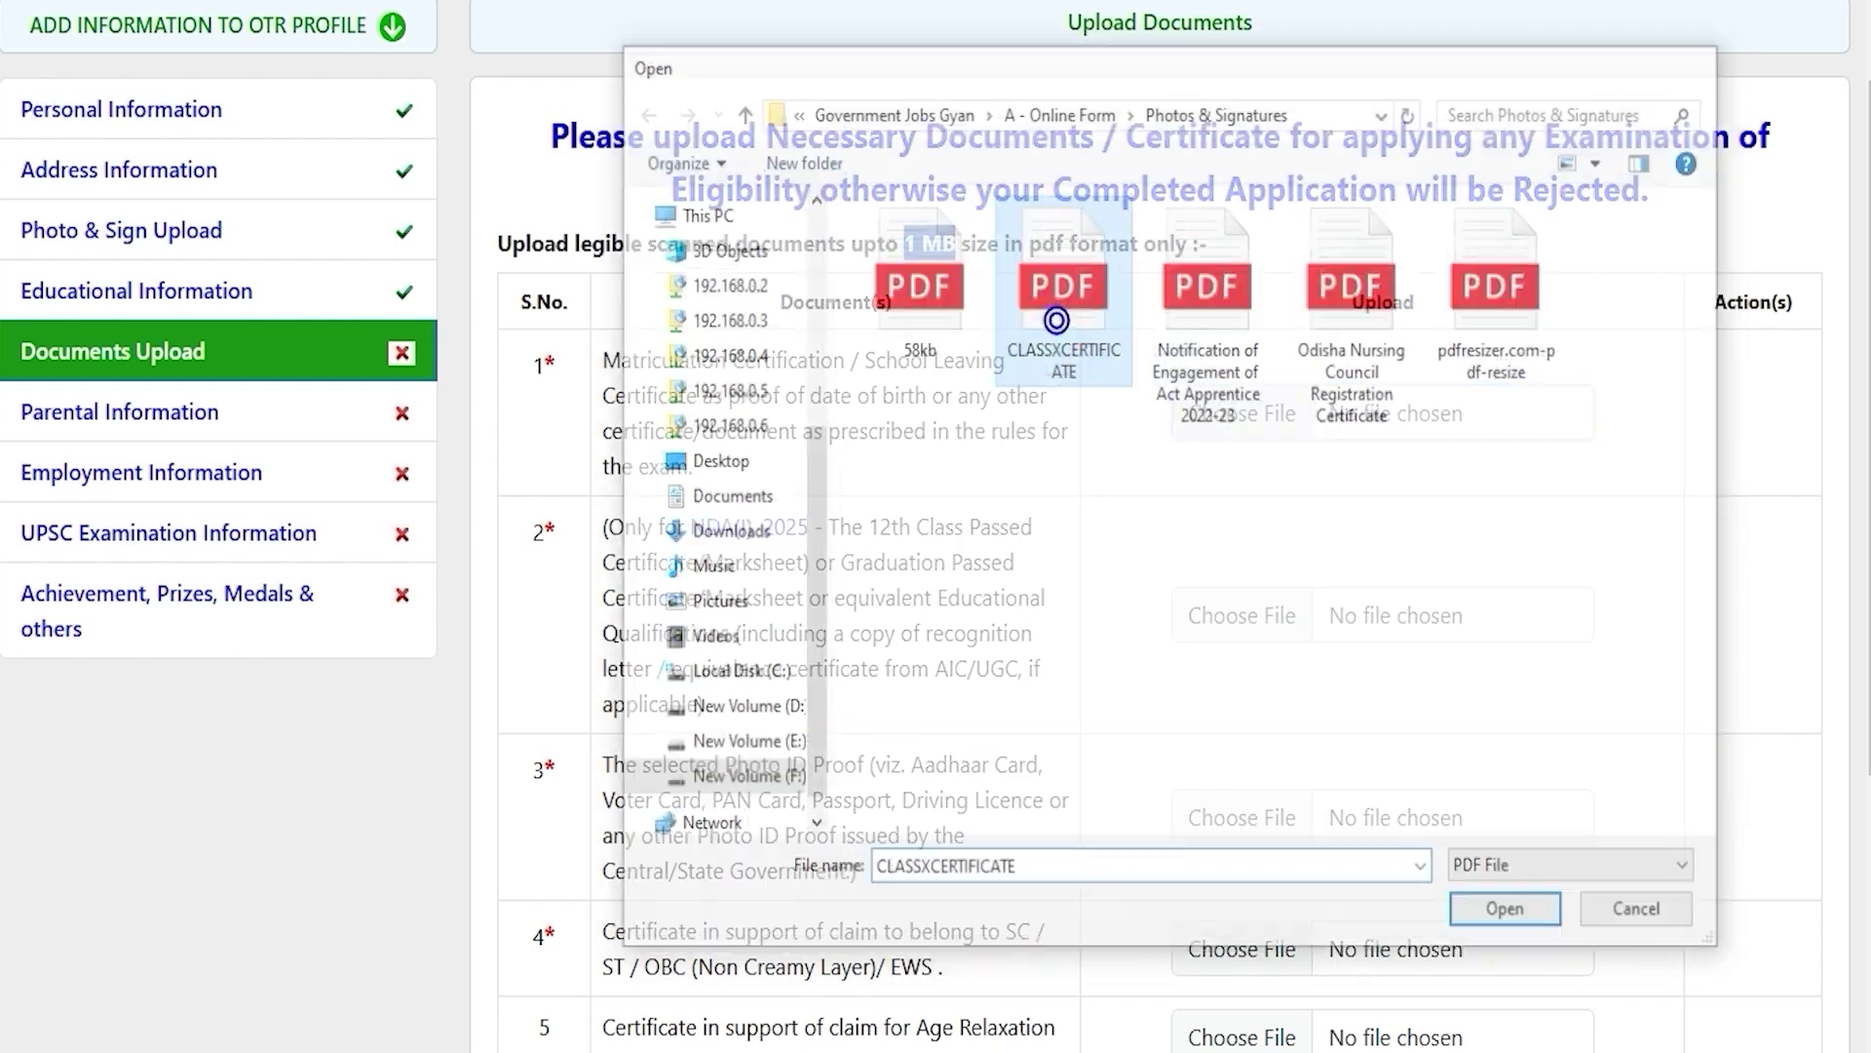
pyautogui.click(1163, 82)
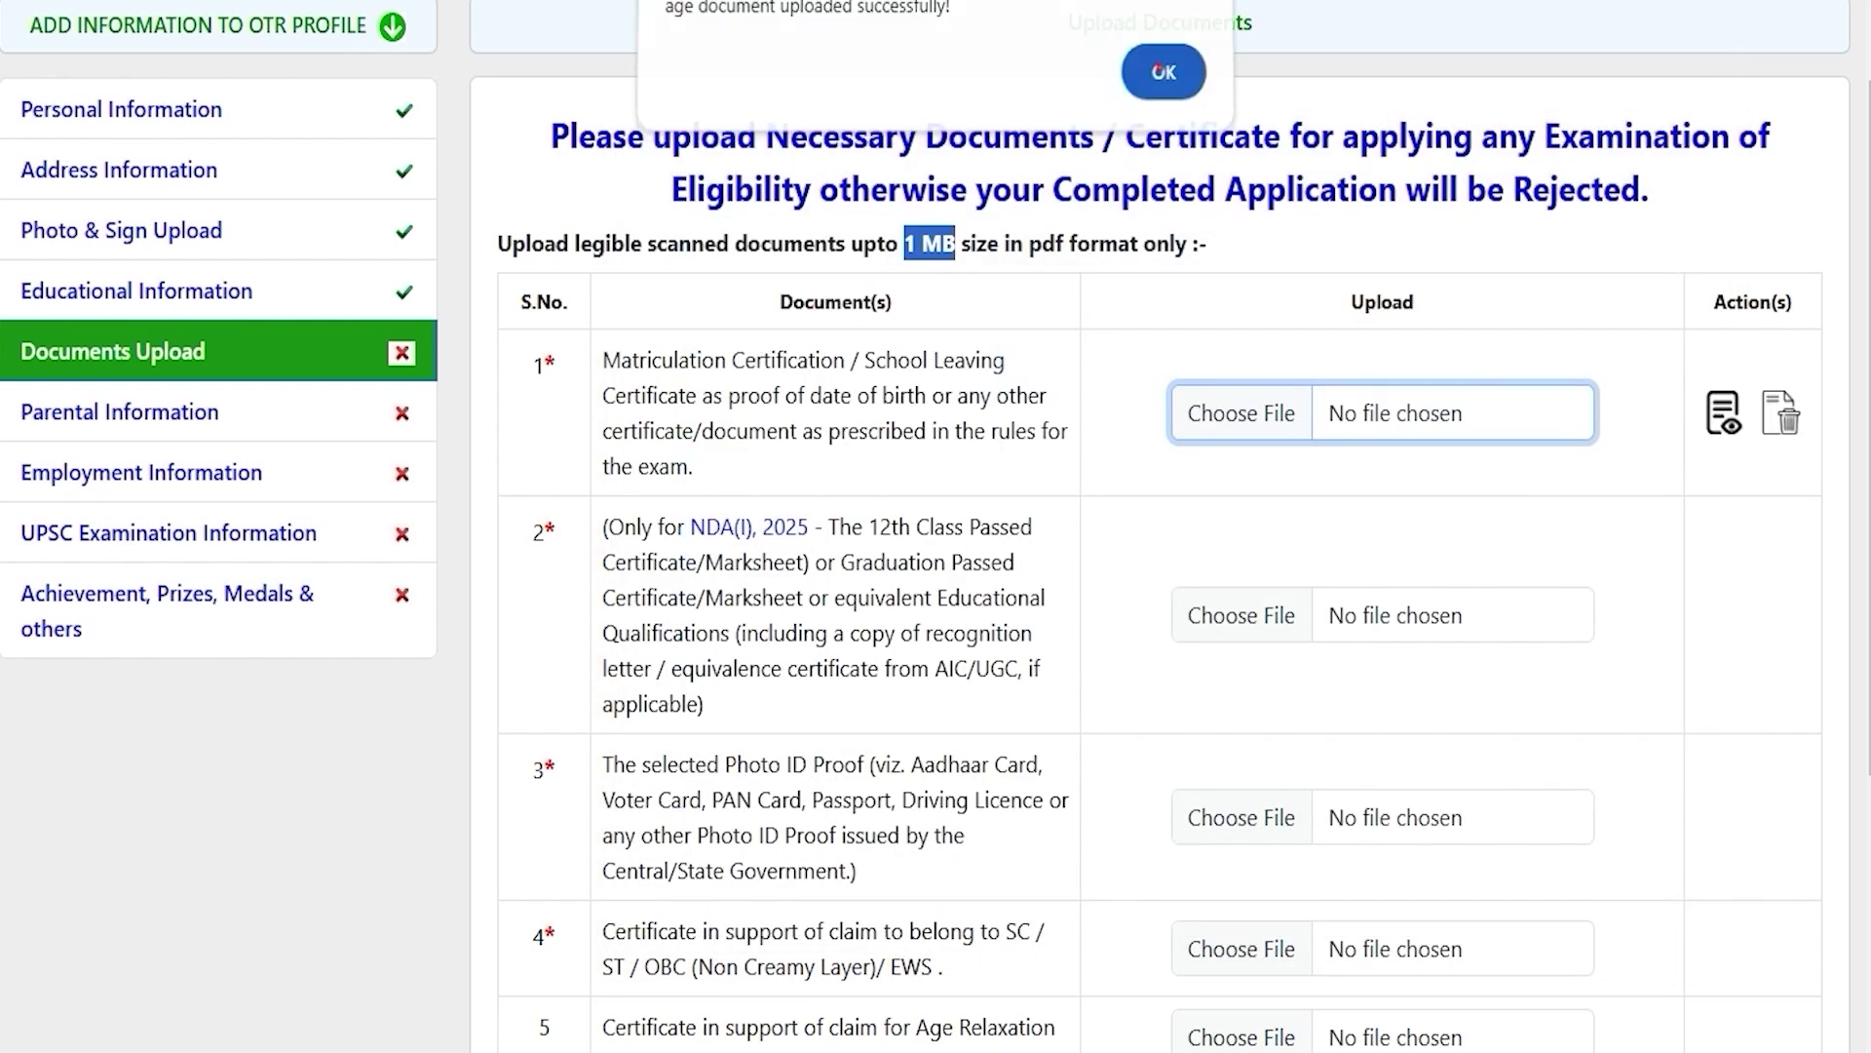
pyautogui.scroll(-5, 1161, 68)
pyautogui.scroll(7, 1161, 527)
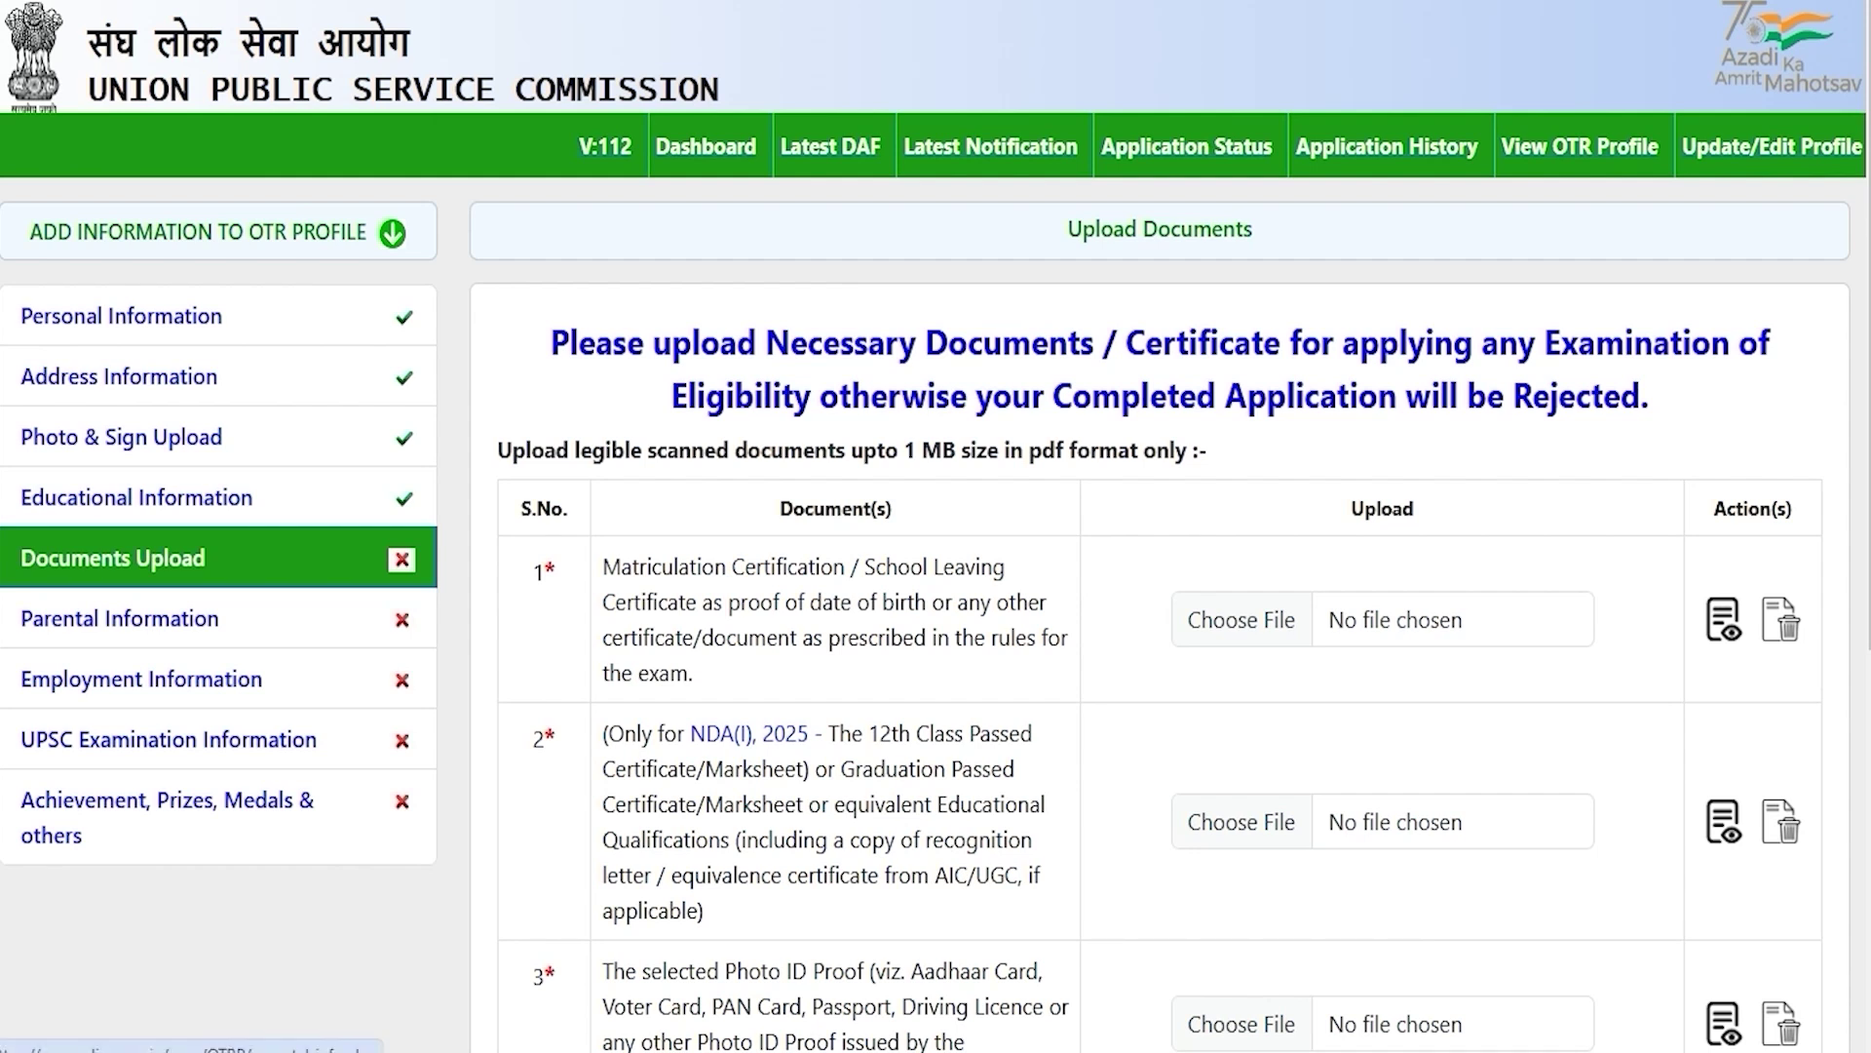
# Step: In Parental Information, set the father's nationality to INDIAN and profession to Engineering
pyautogui.click(90, 616)
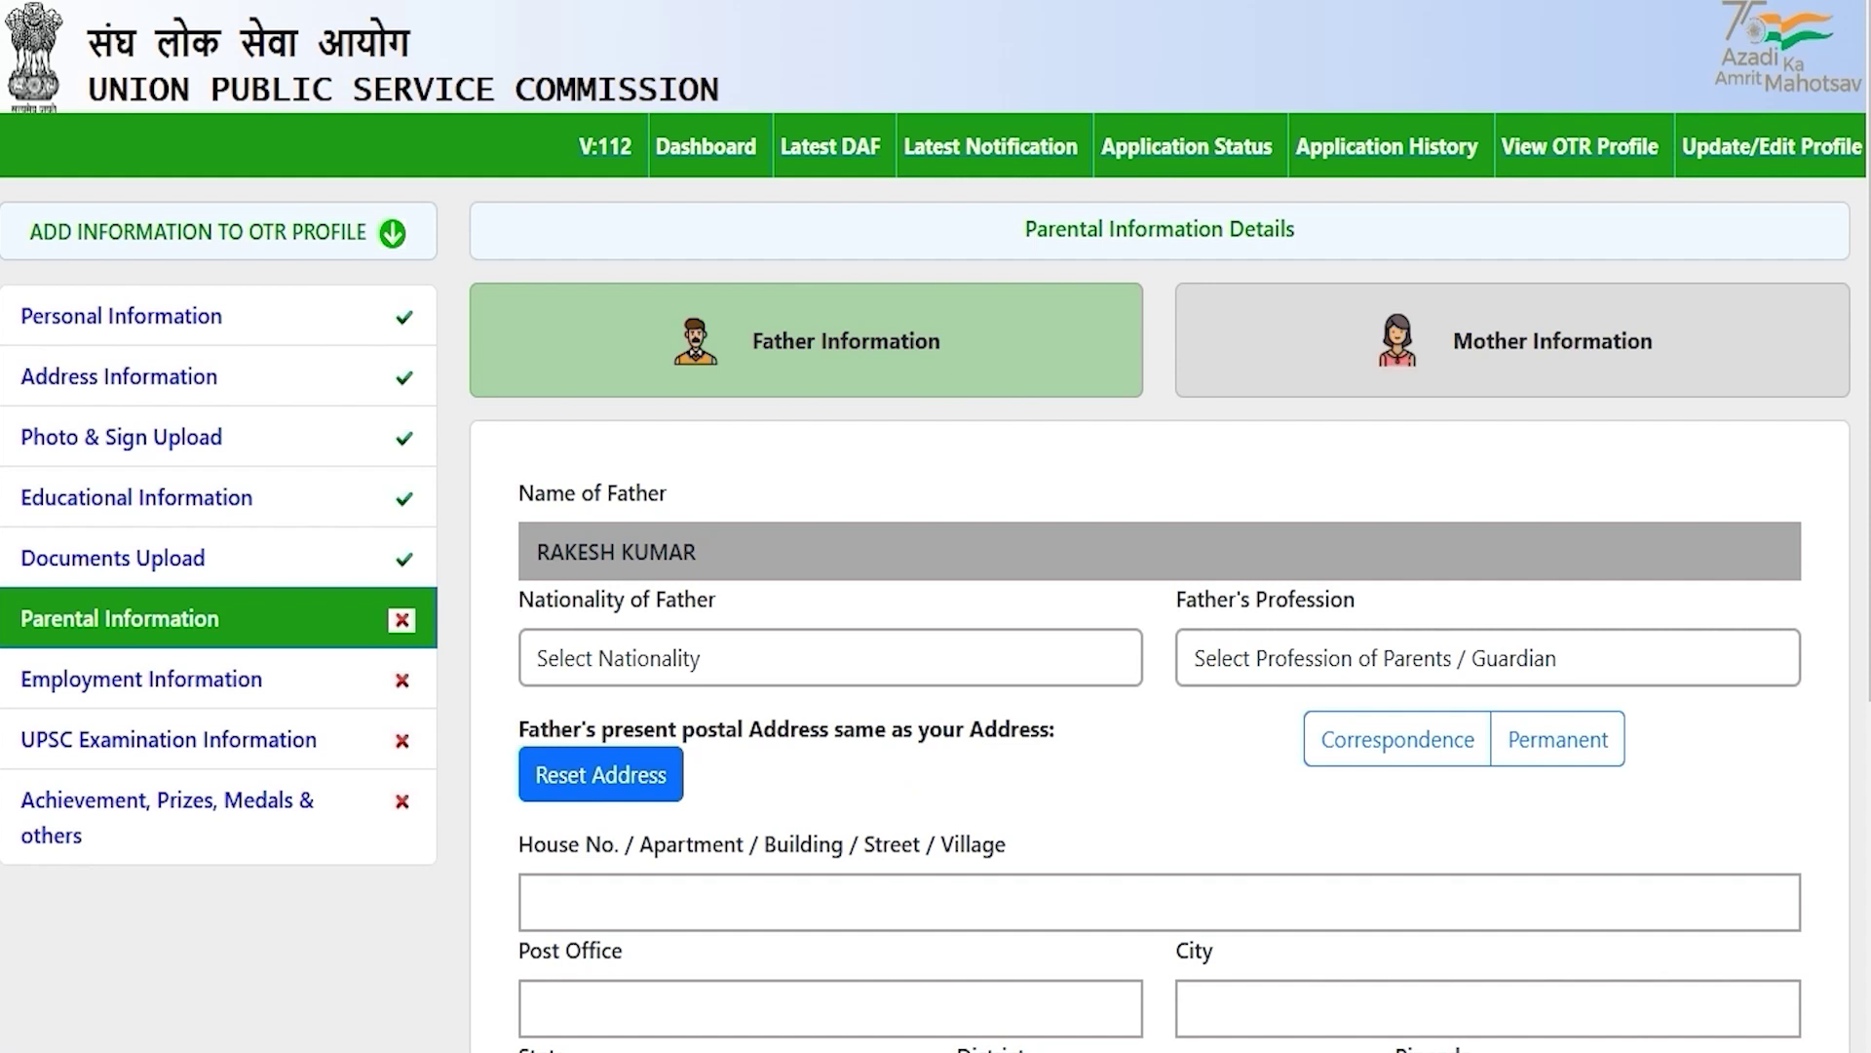
pyautogui.scroll(-3, 1184, 823)
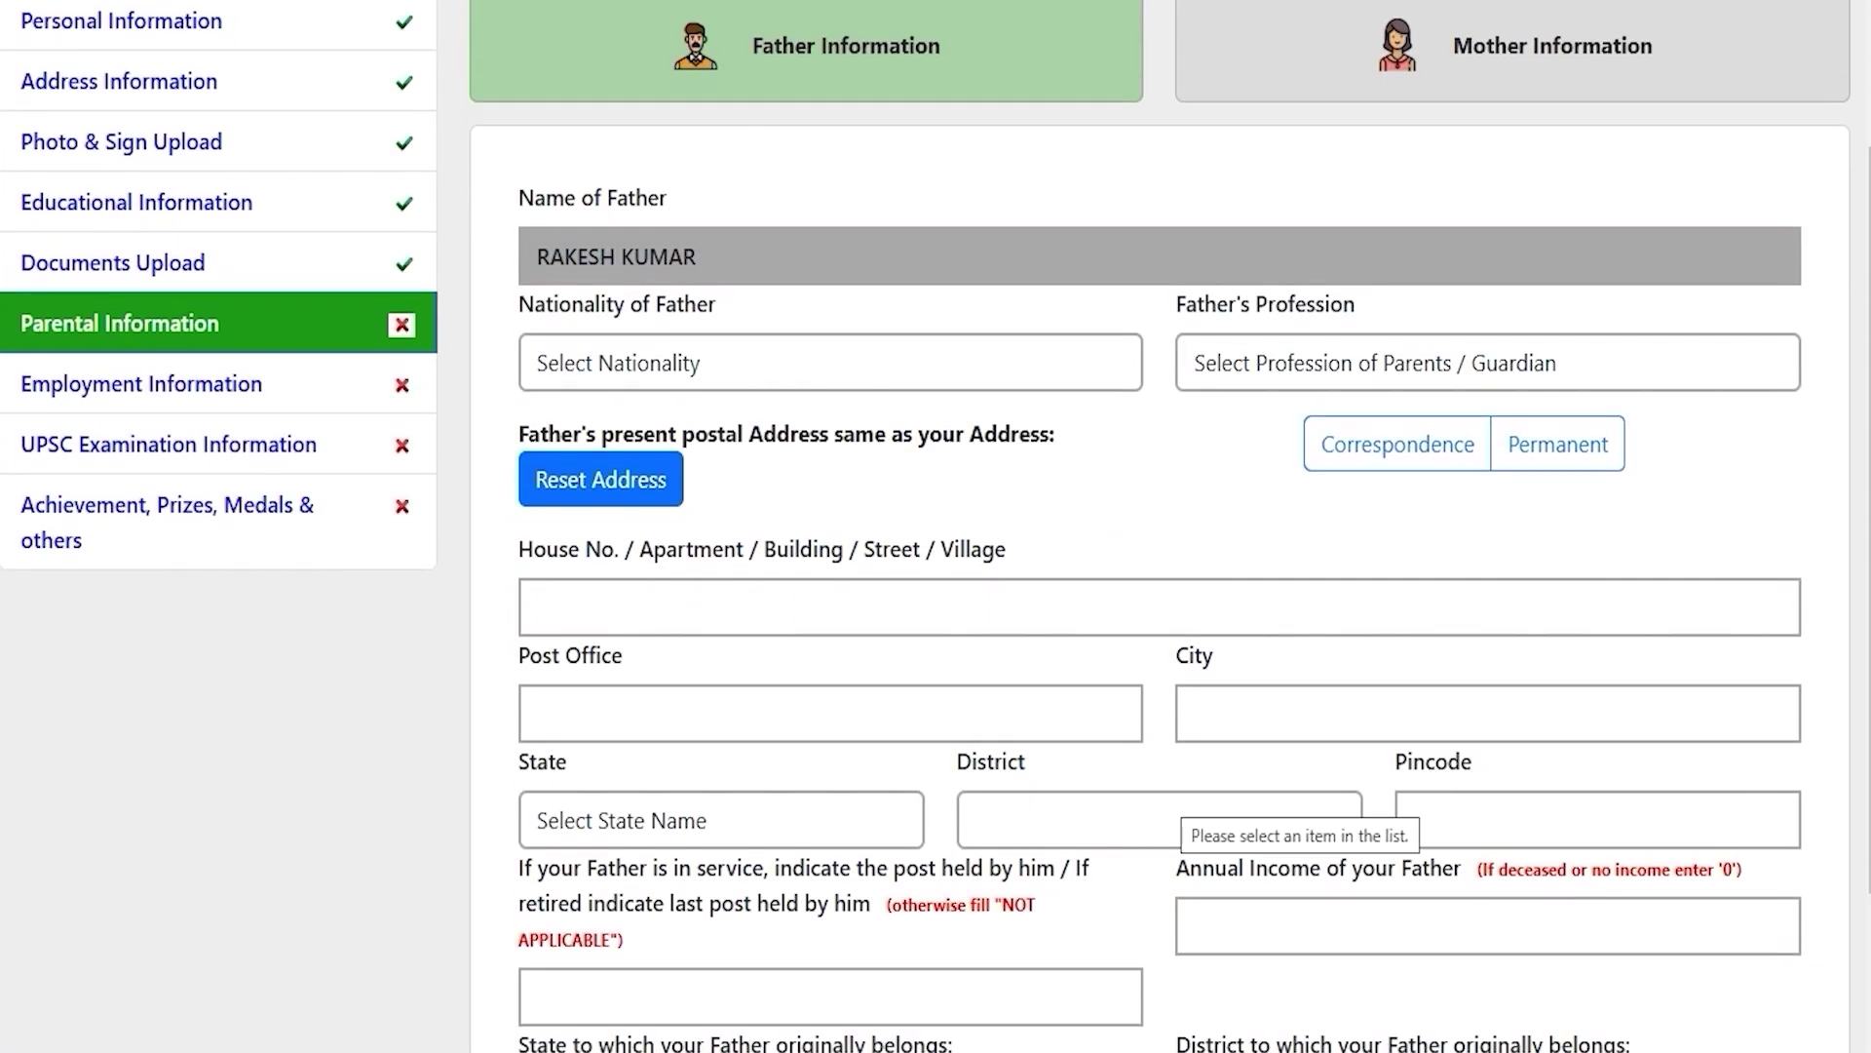
pyautogui.scroll(-2, 1159, 585)
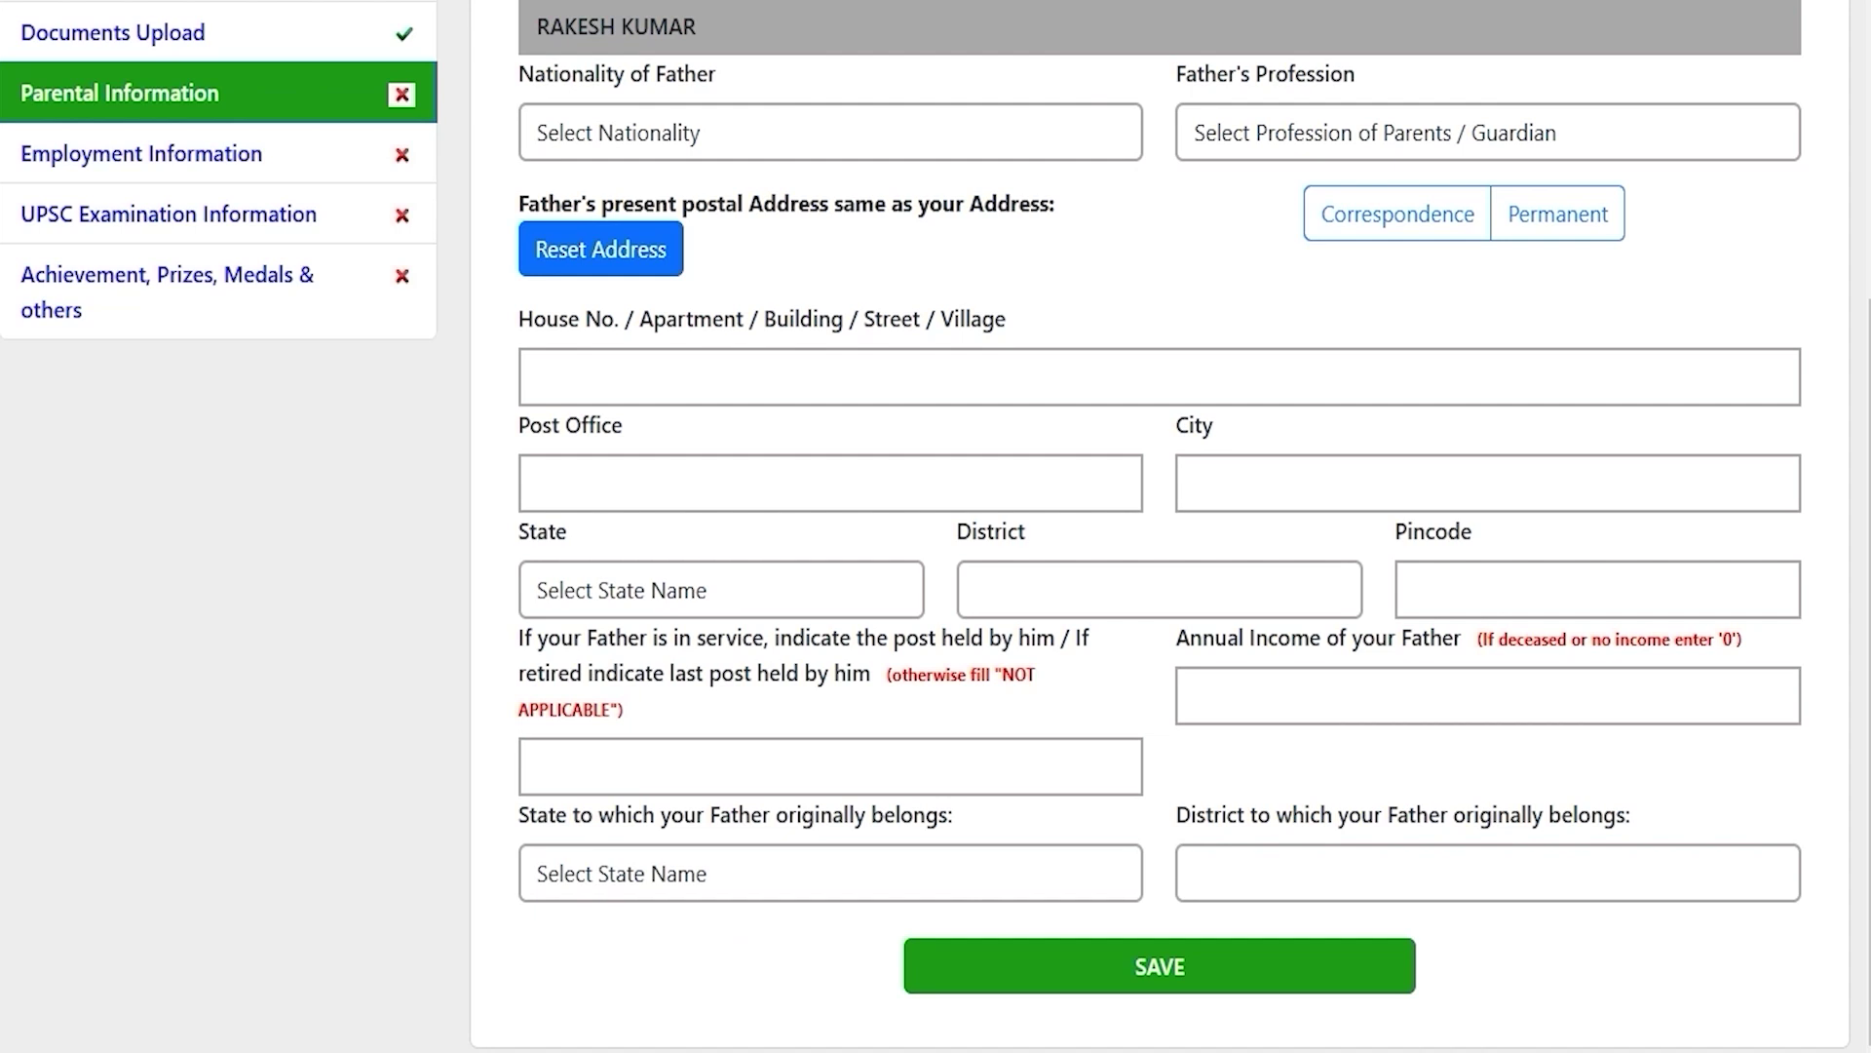
pyautogui.scroll(5, 1160, 526)
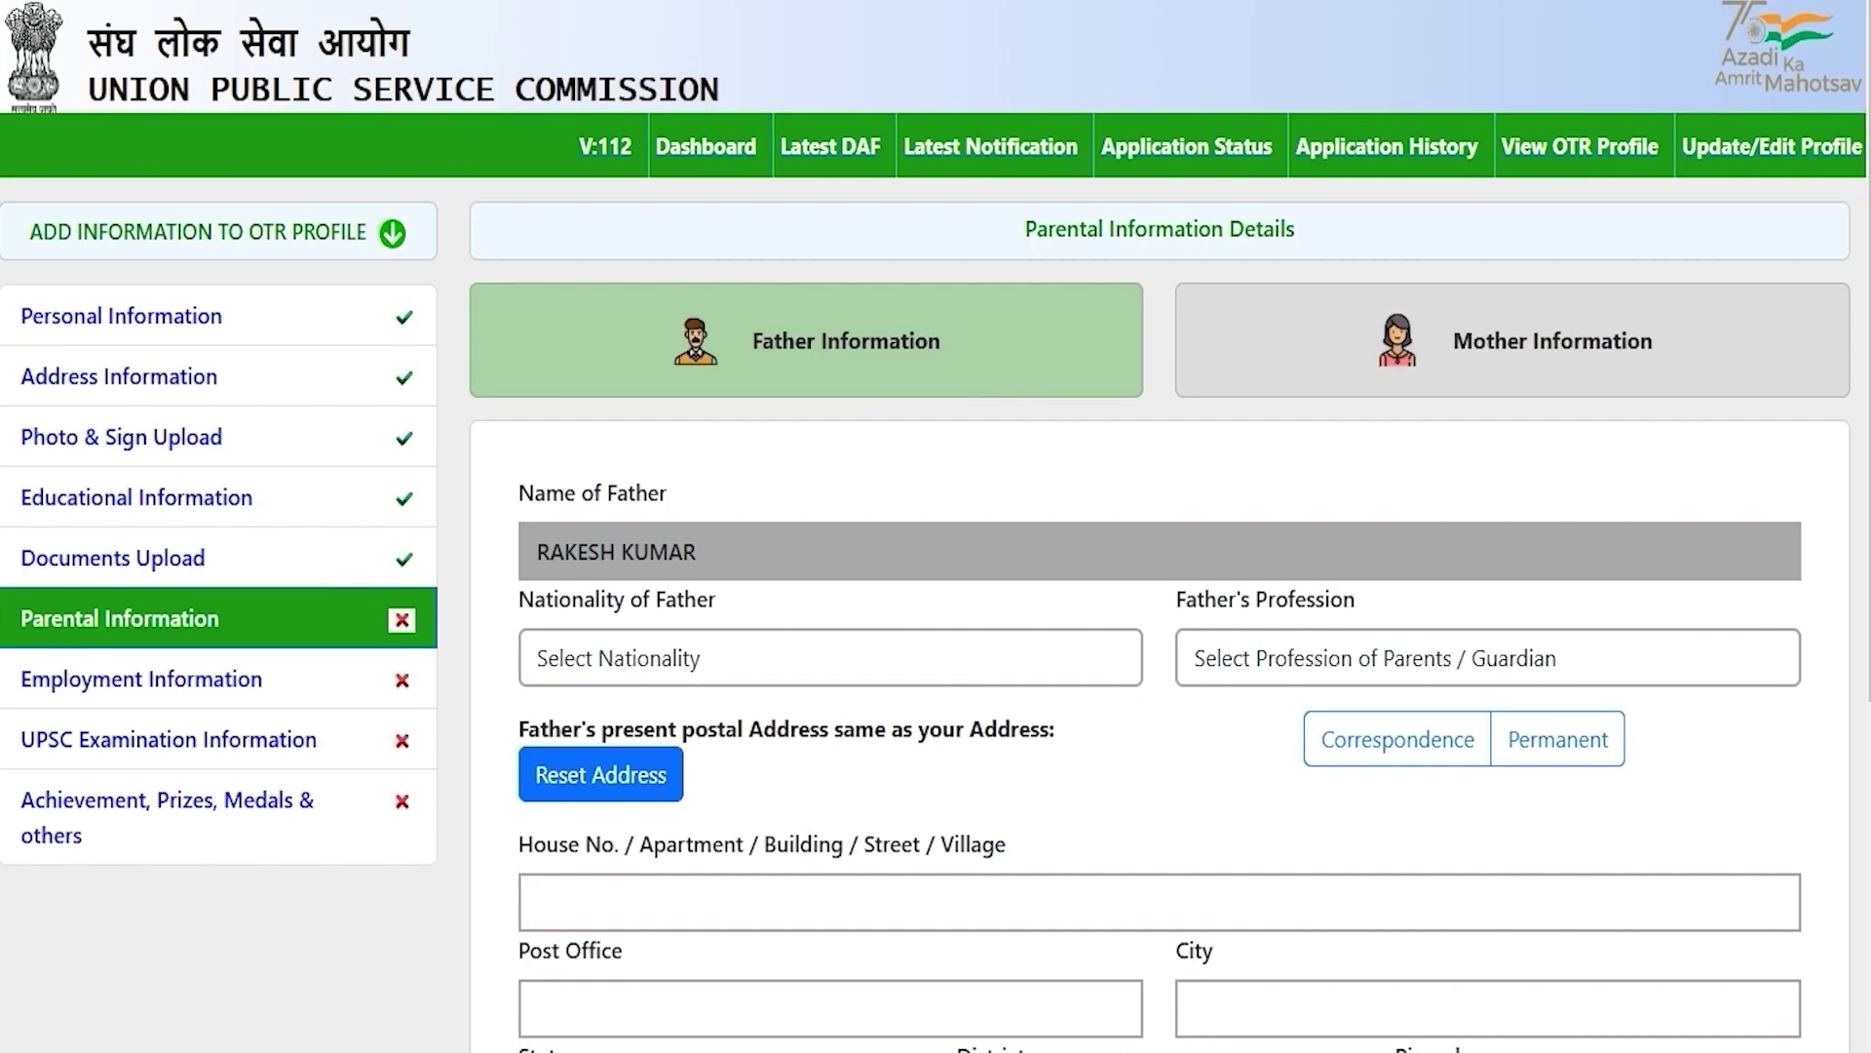
pyautogui.click(907, 343)
pyautogui.click(815, 656)
pyautogui.click(599, 749)
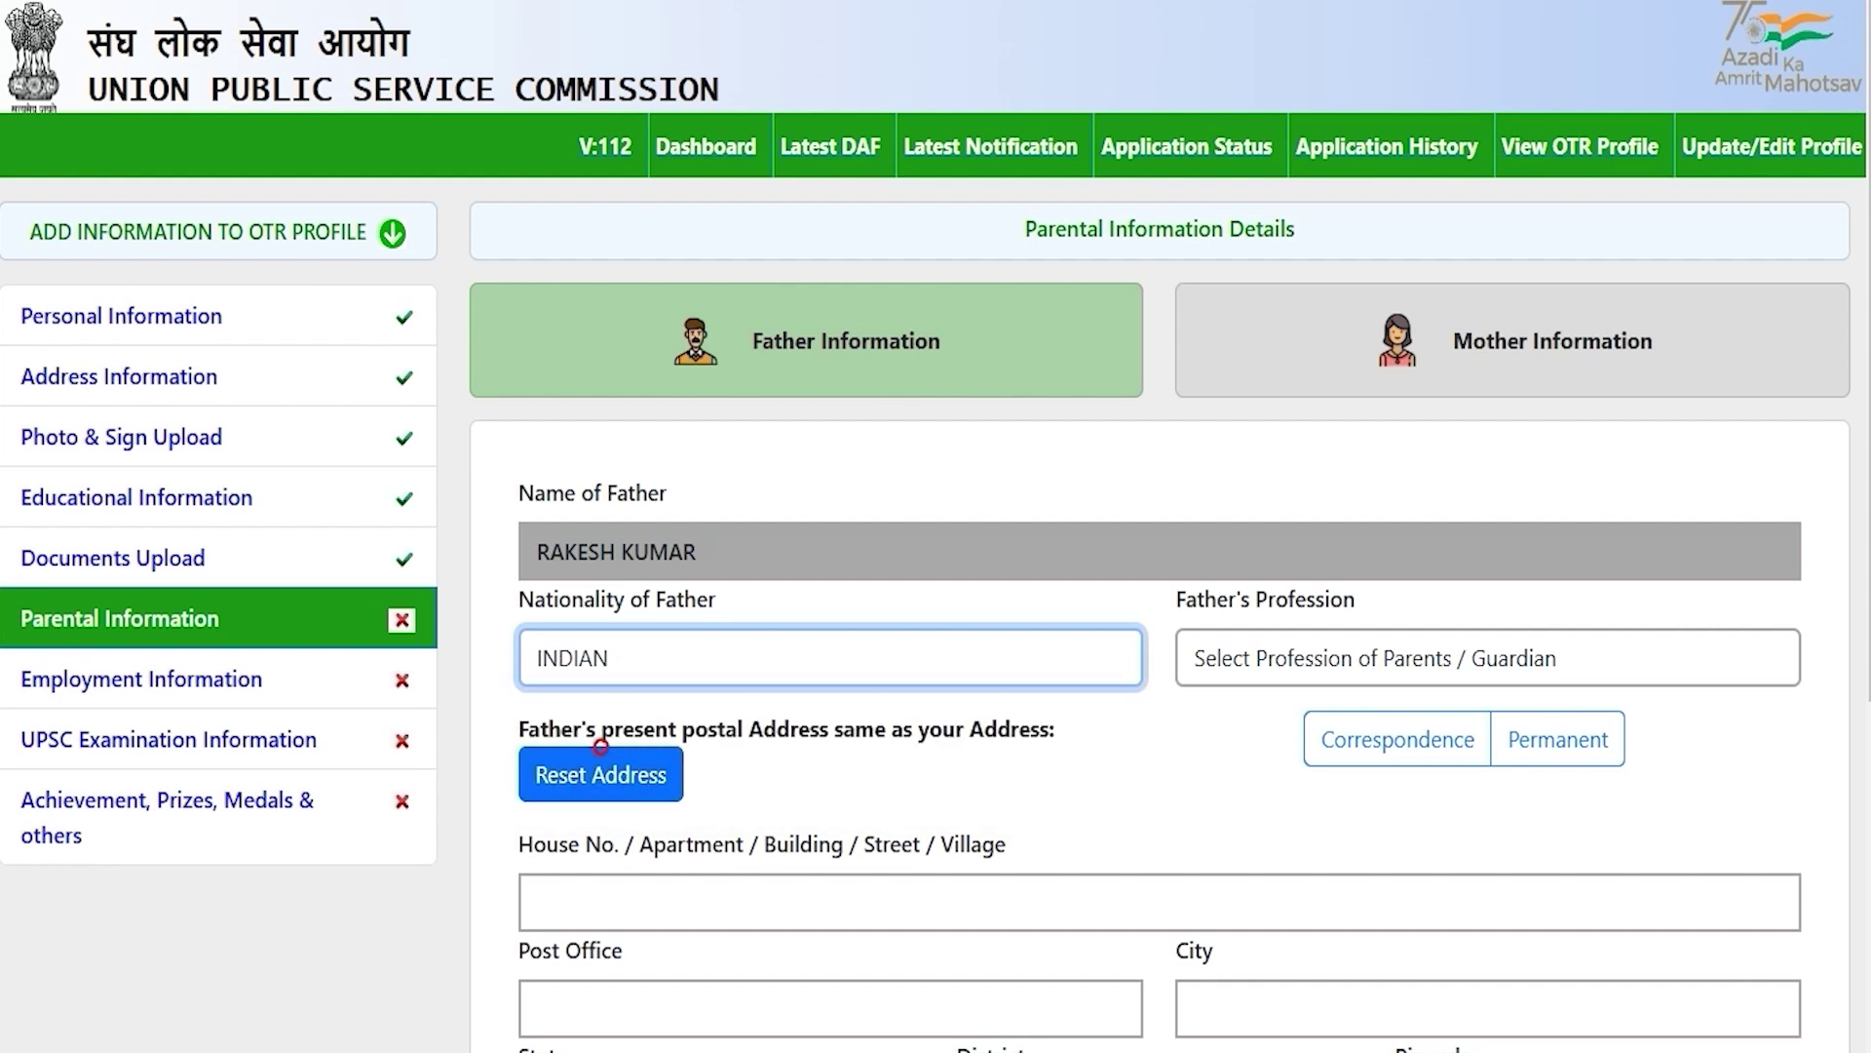
pyautogui.click(1379, 656)
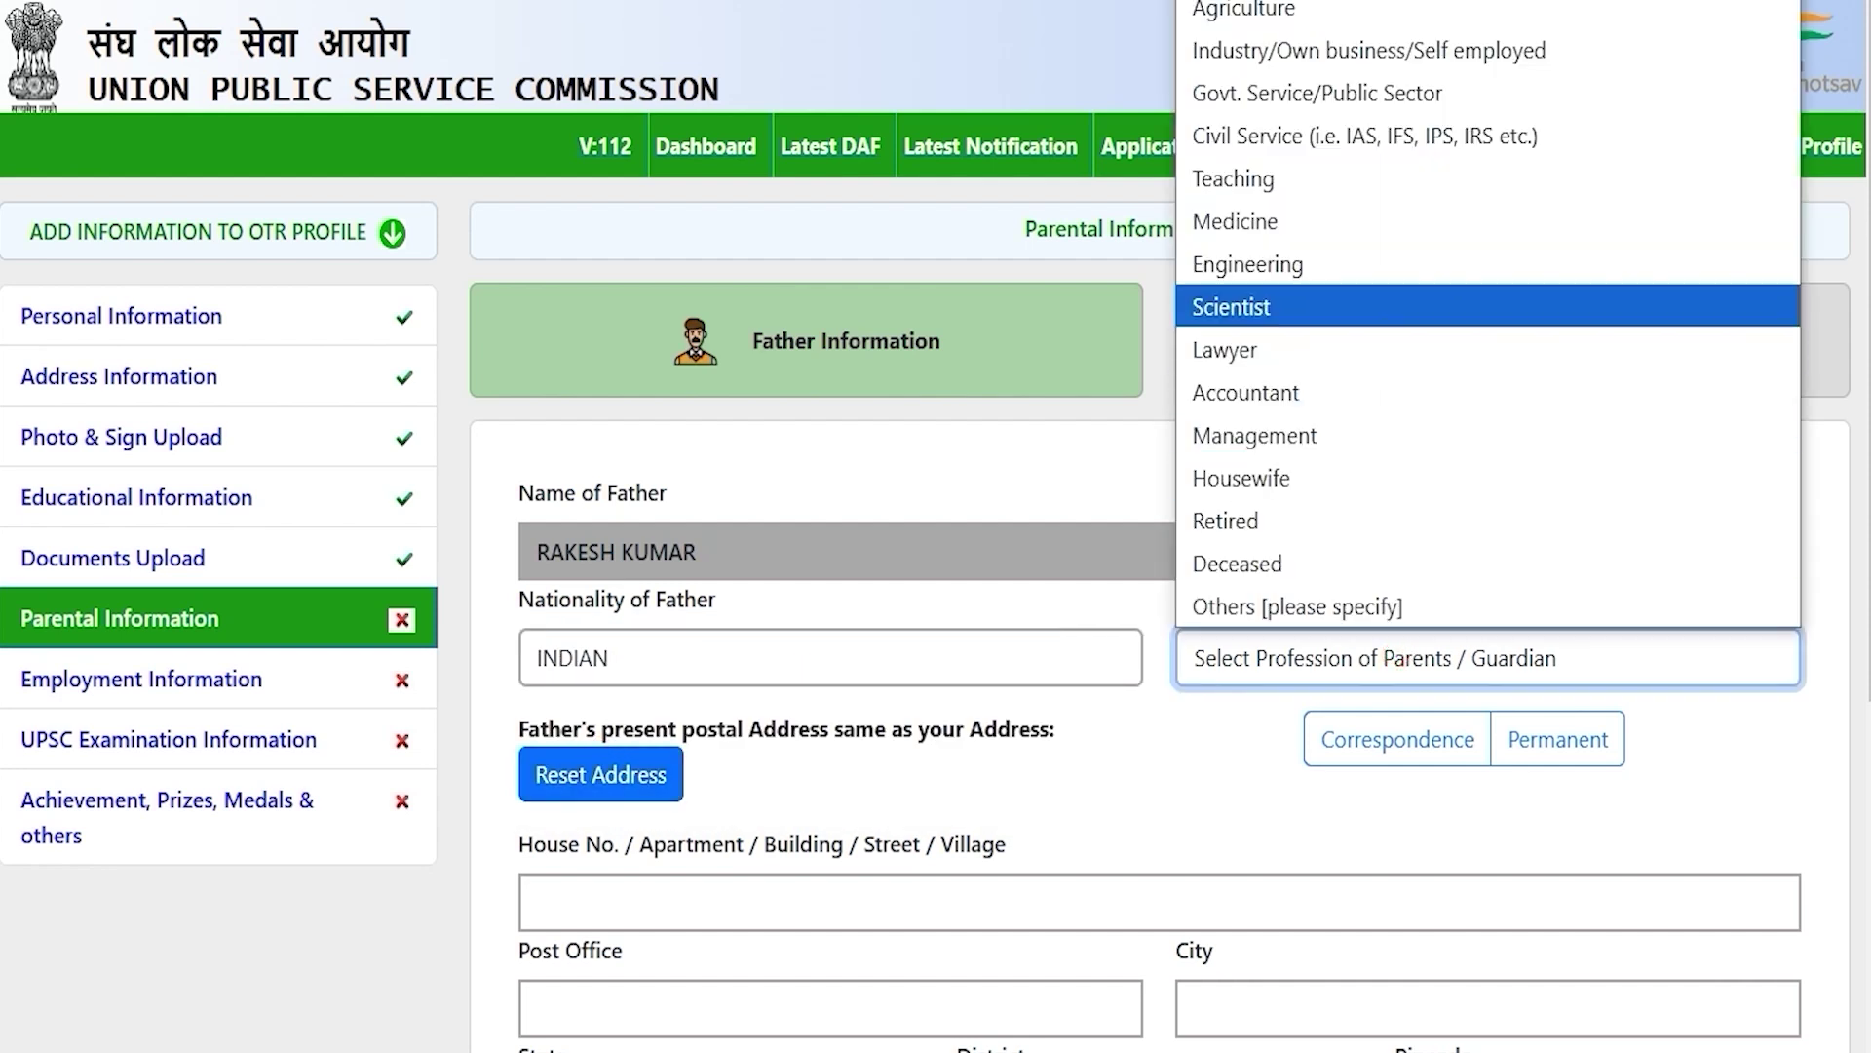
pyautogui.click(1282, 262)
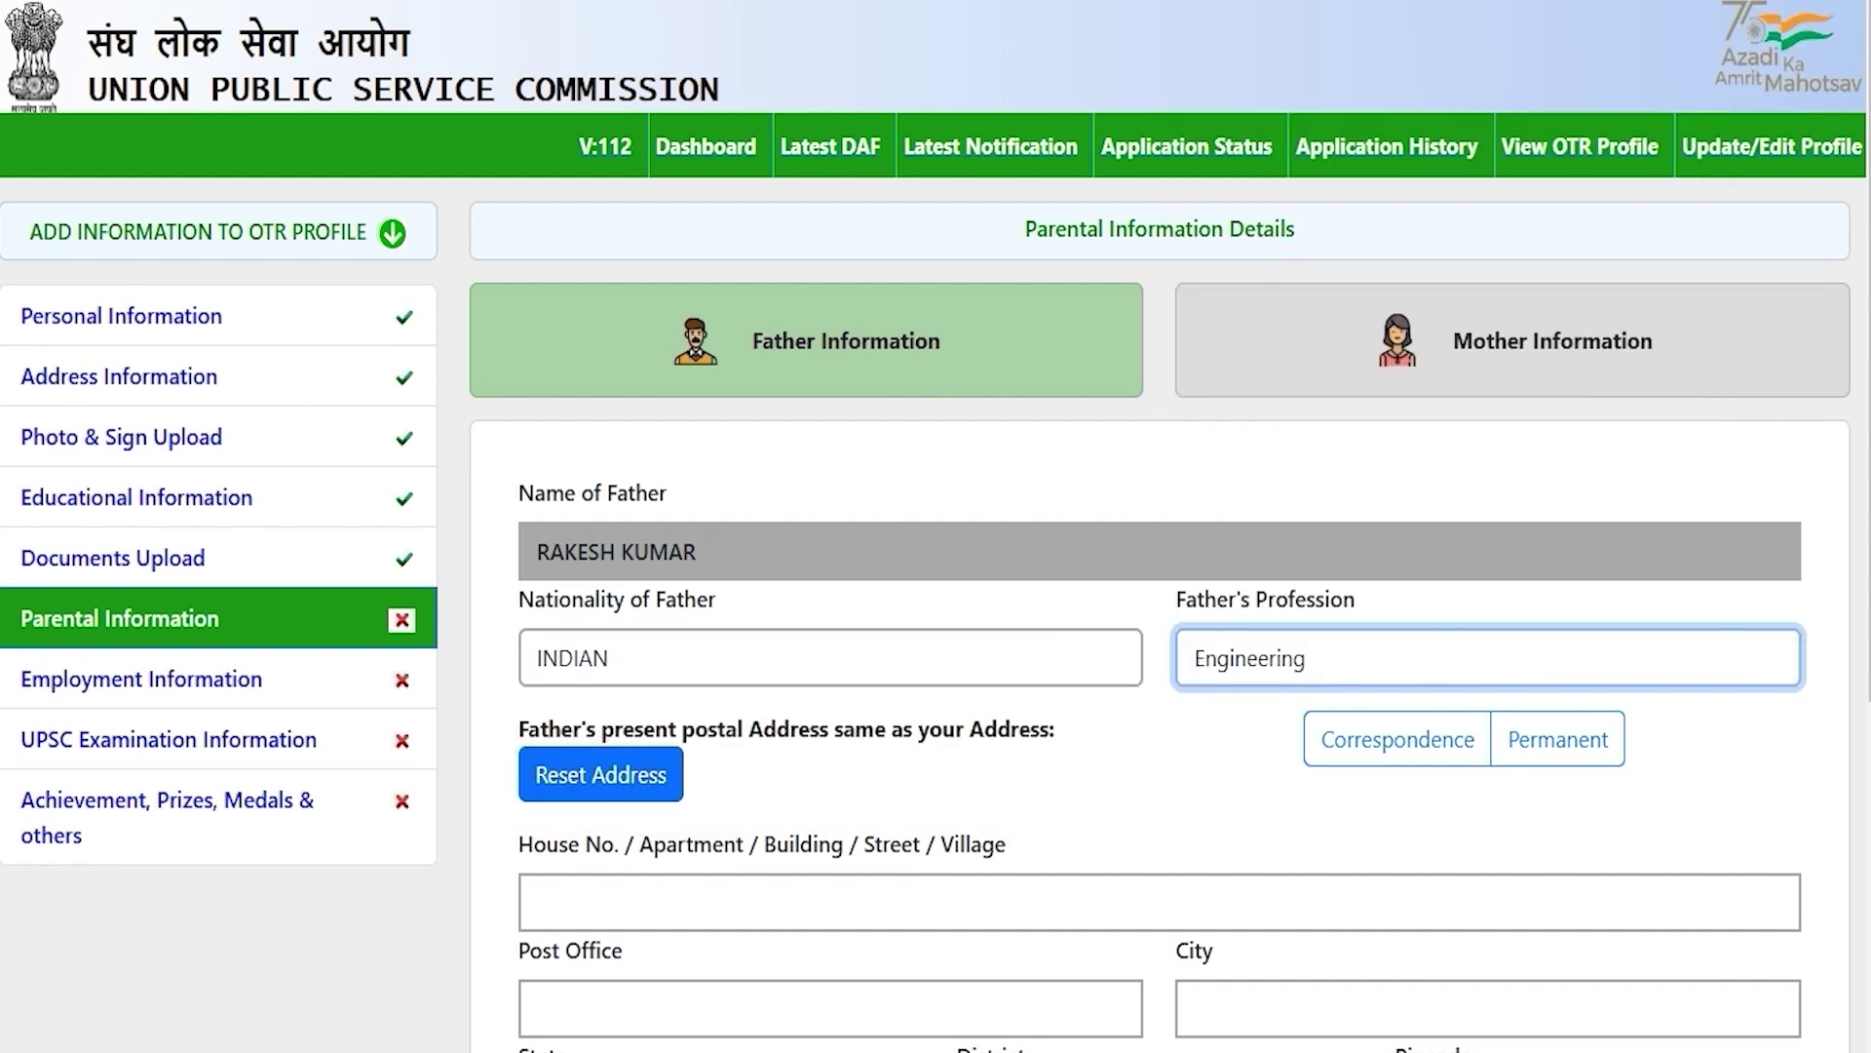
# Step: Reuse the correspondence address as the father's address and visit the post-held and income fields
pyautogui.scroll(-3, 935, 526)
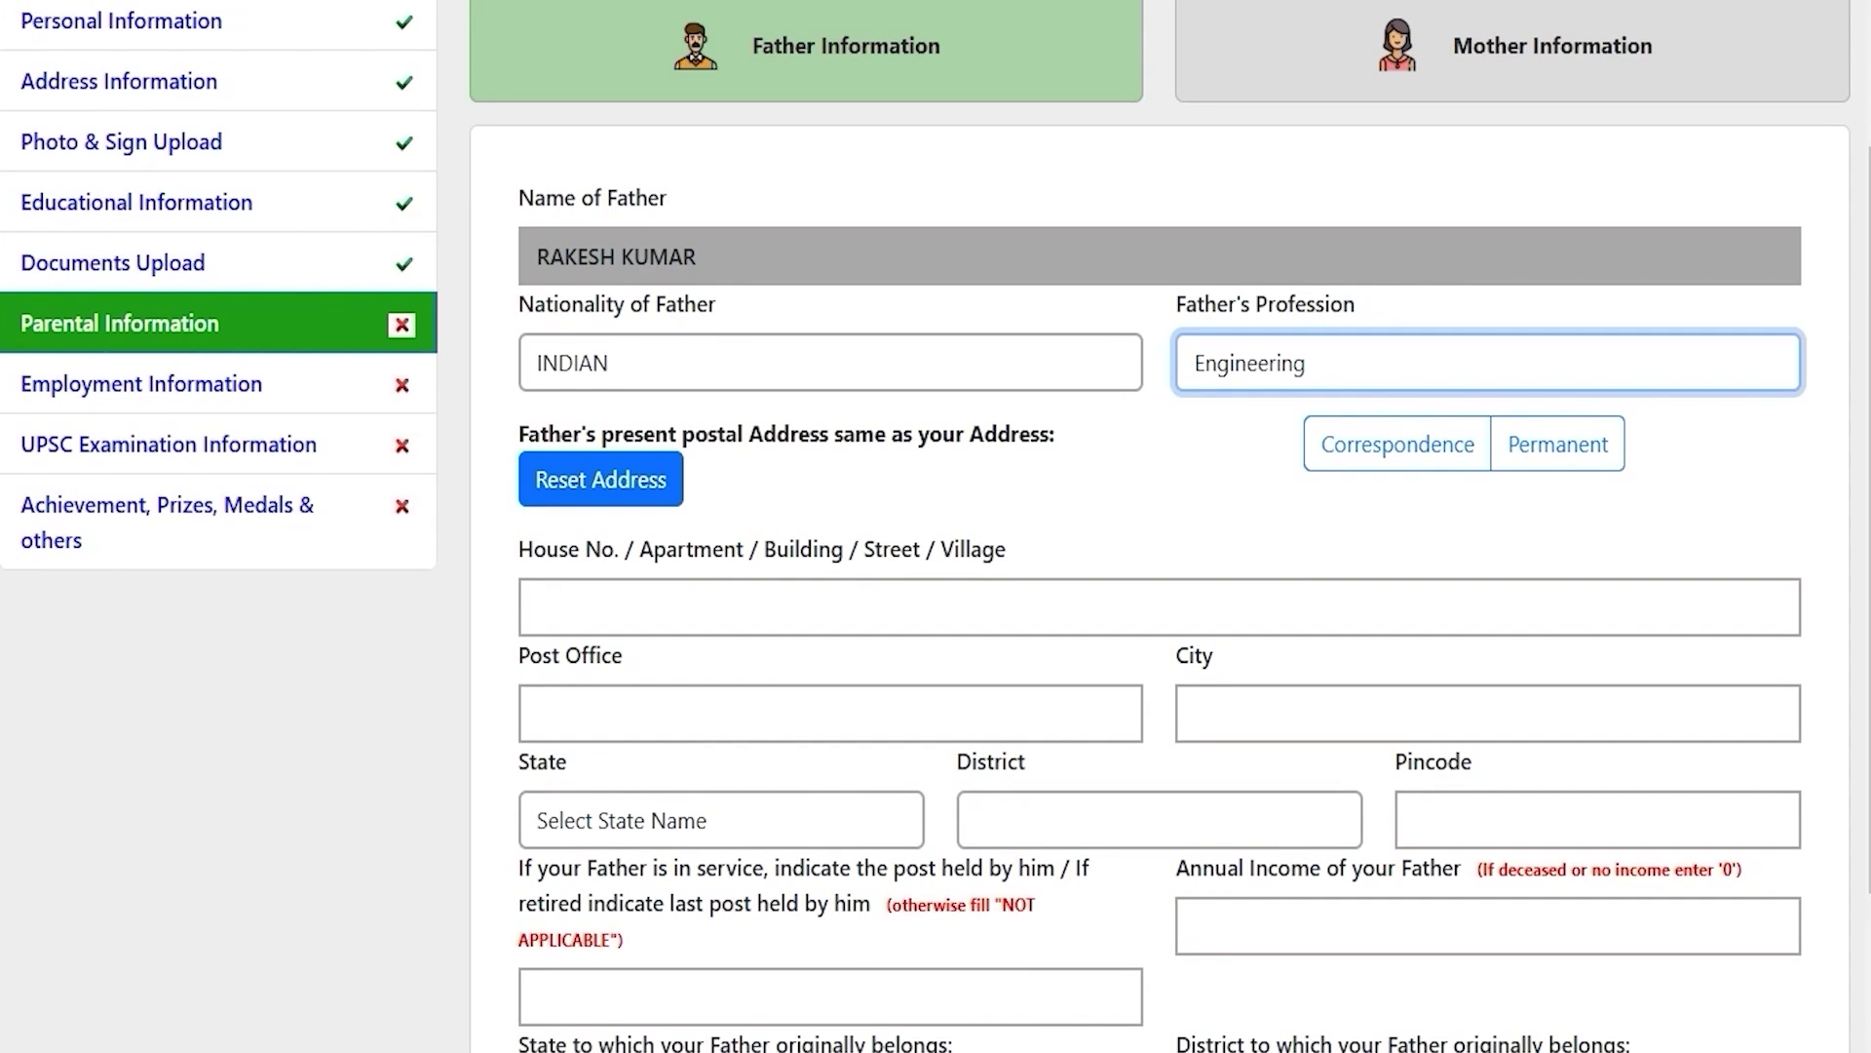
pyautogui.moveTo(777, 434); pyautogui.dragTo(963, 434)
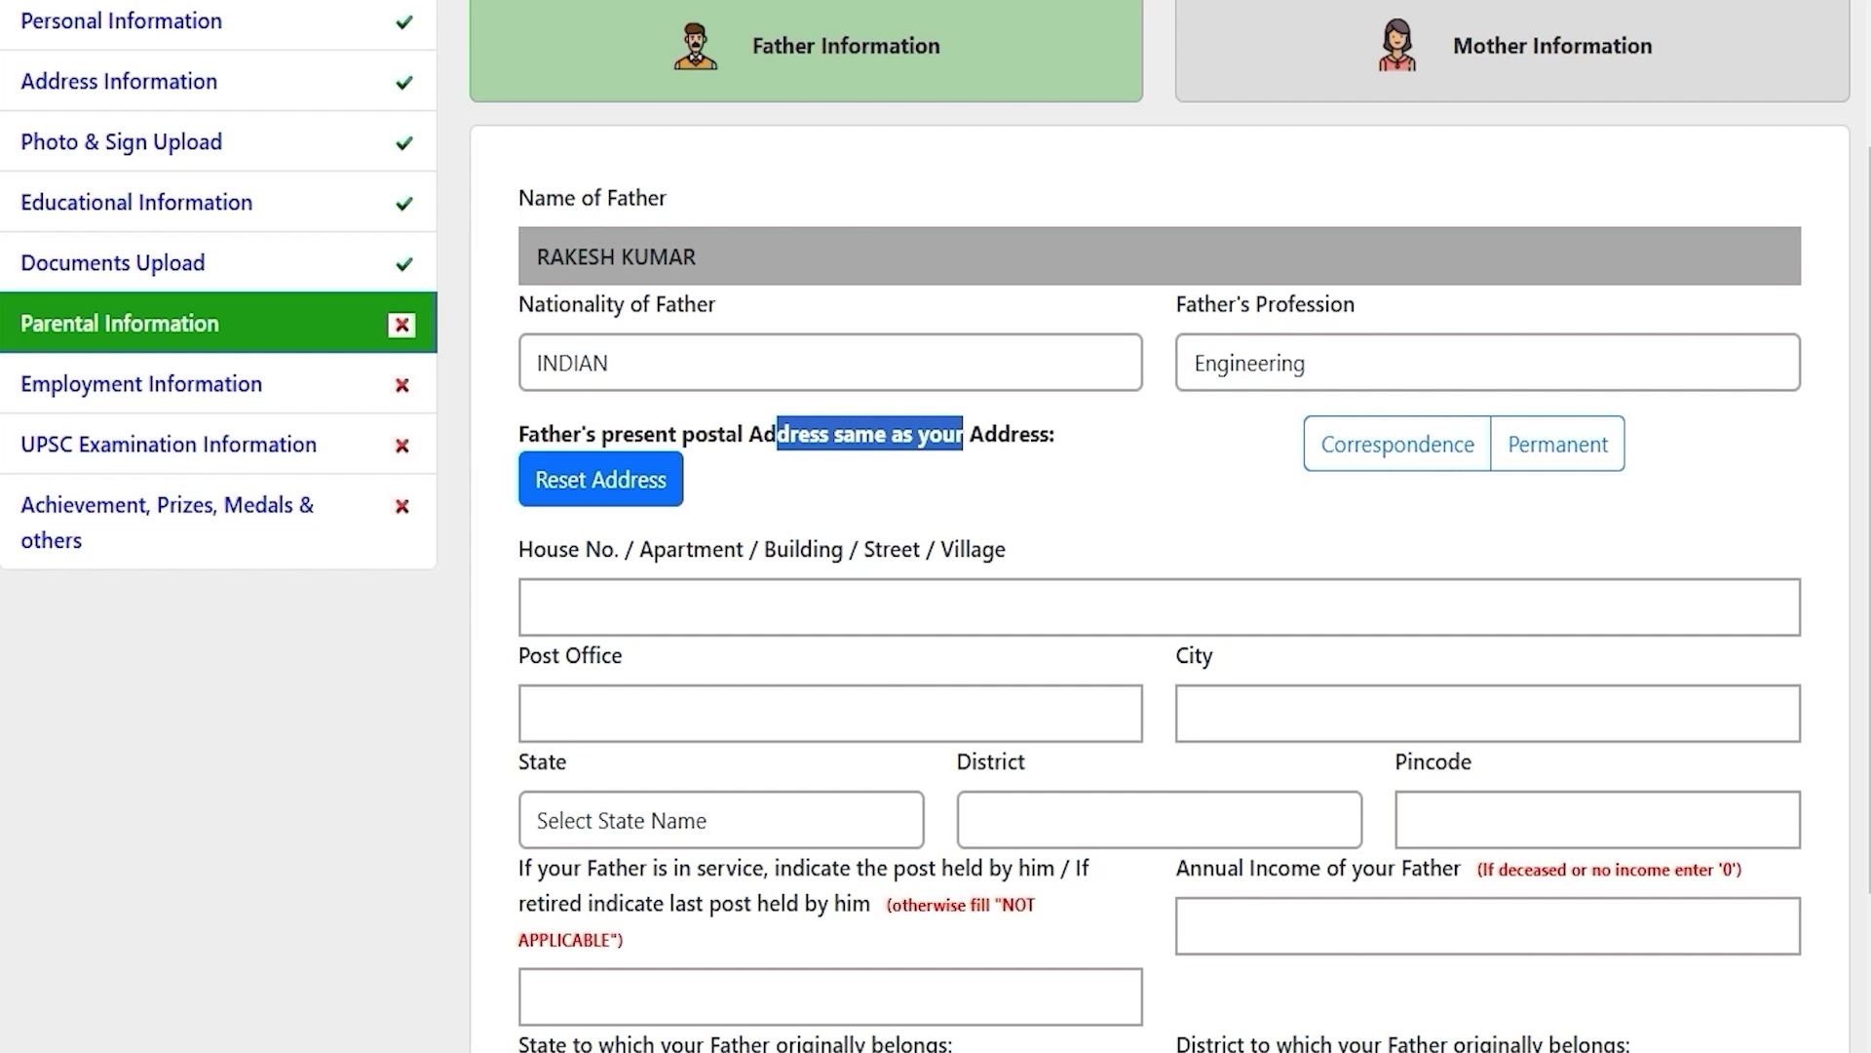
pyautogui.click(1405, 447)
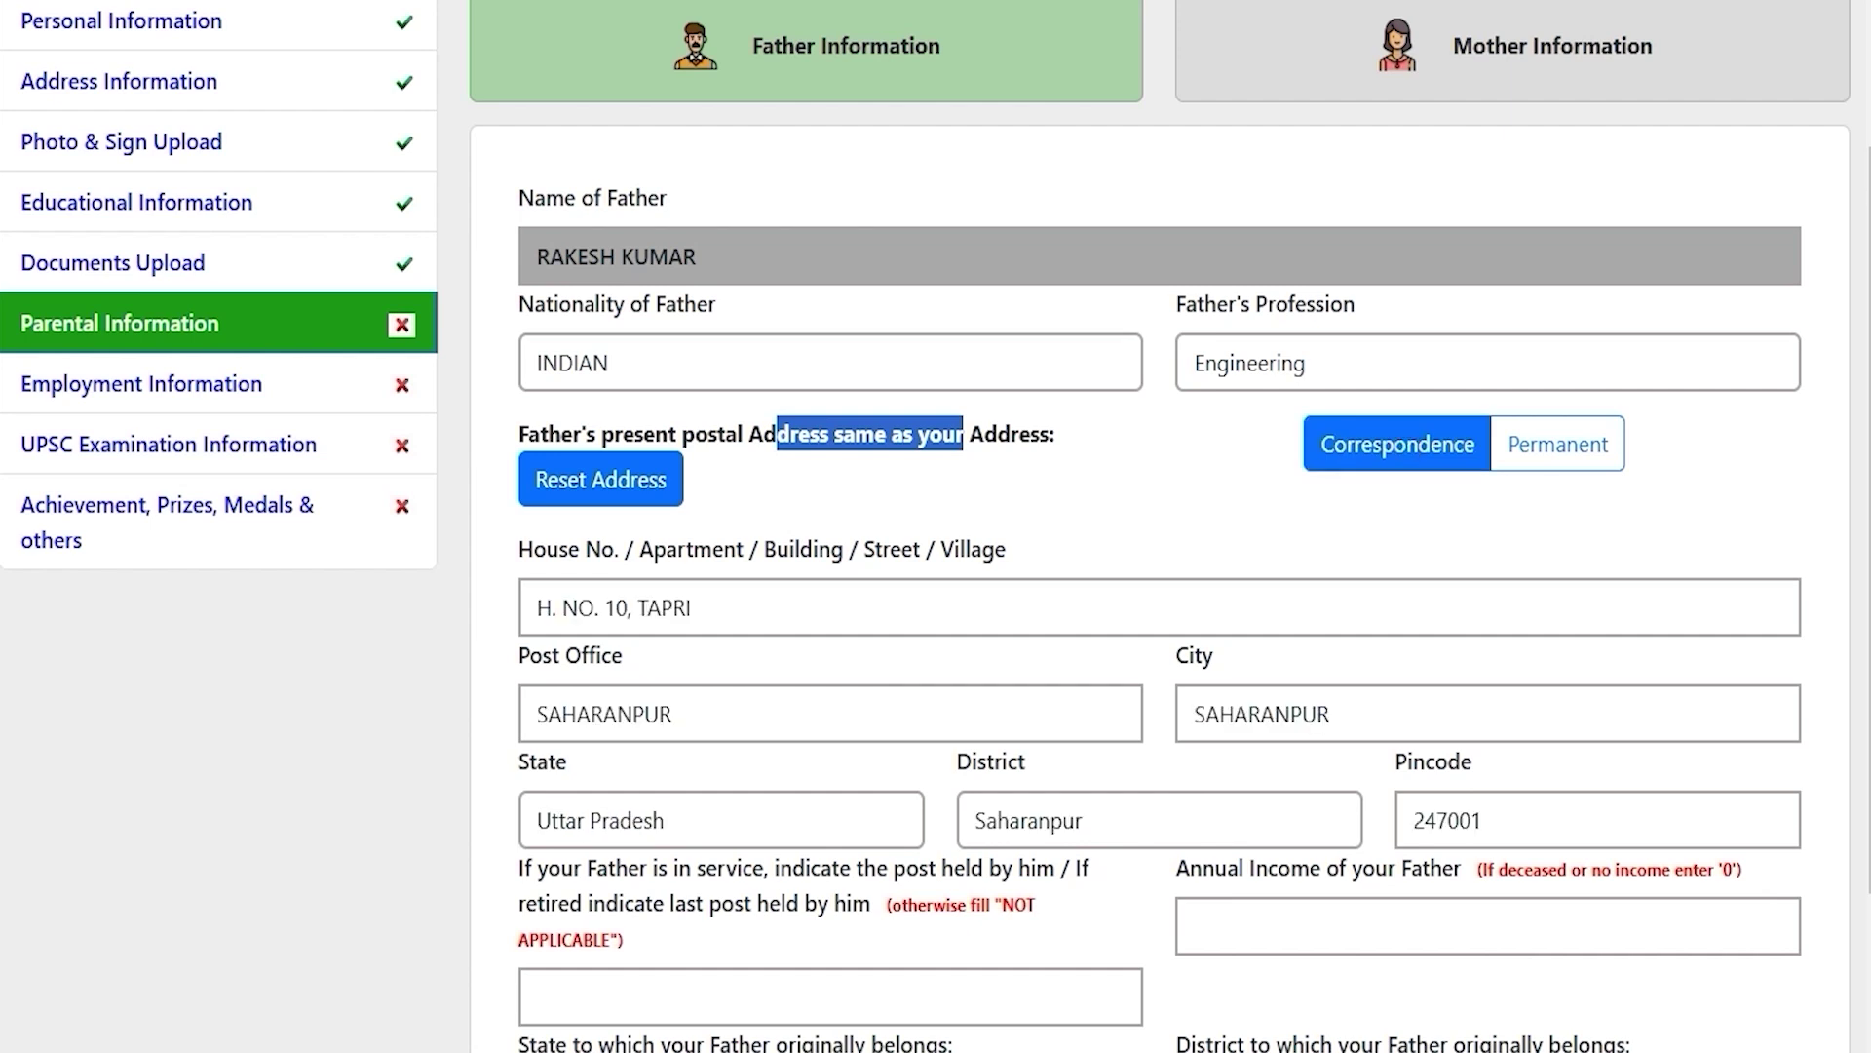
pyautogui.click(1104, 768)
pyautogui.scroll(-3, 1103, 768)
pyautogui.click(1103, 768)
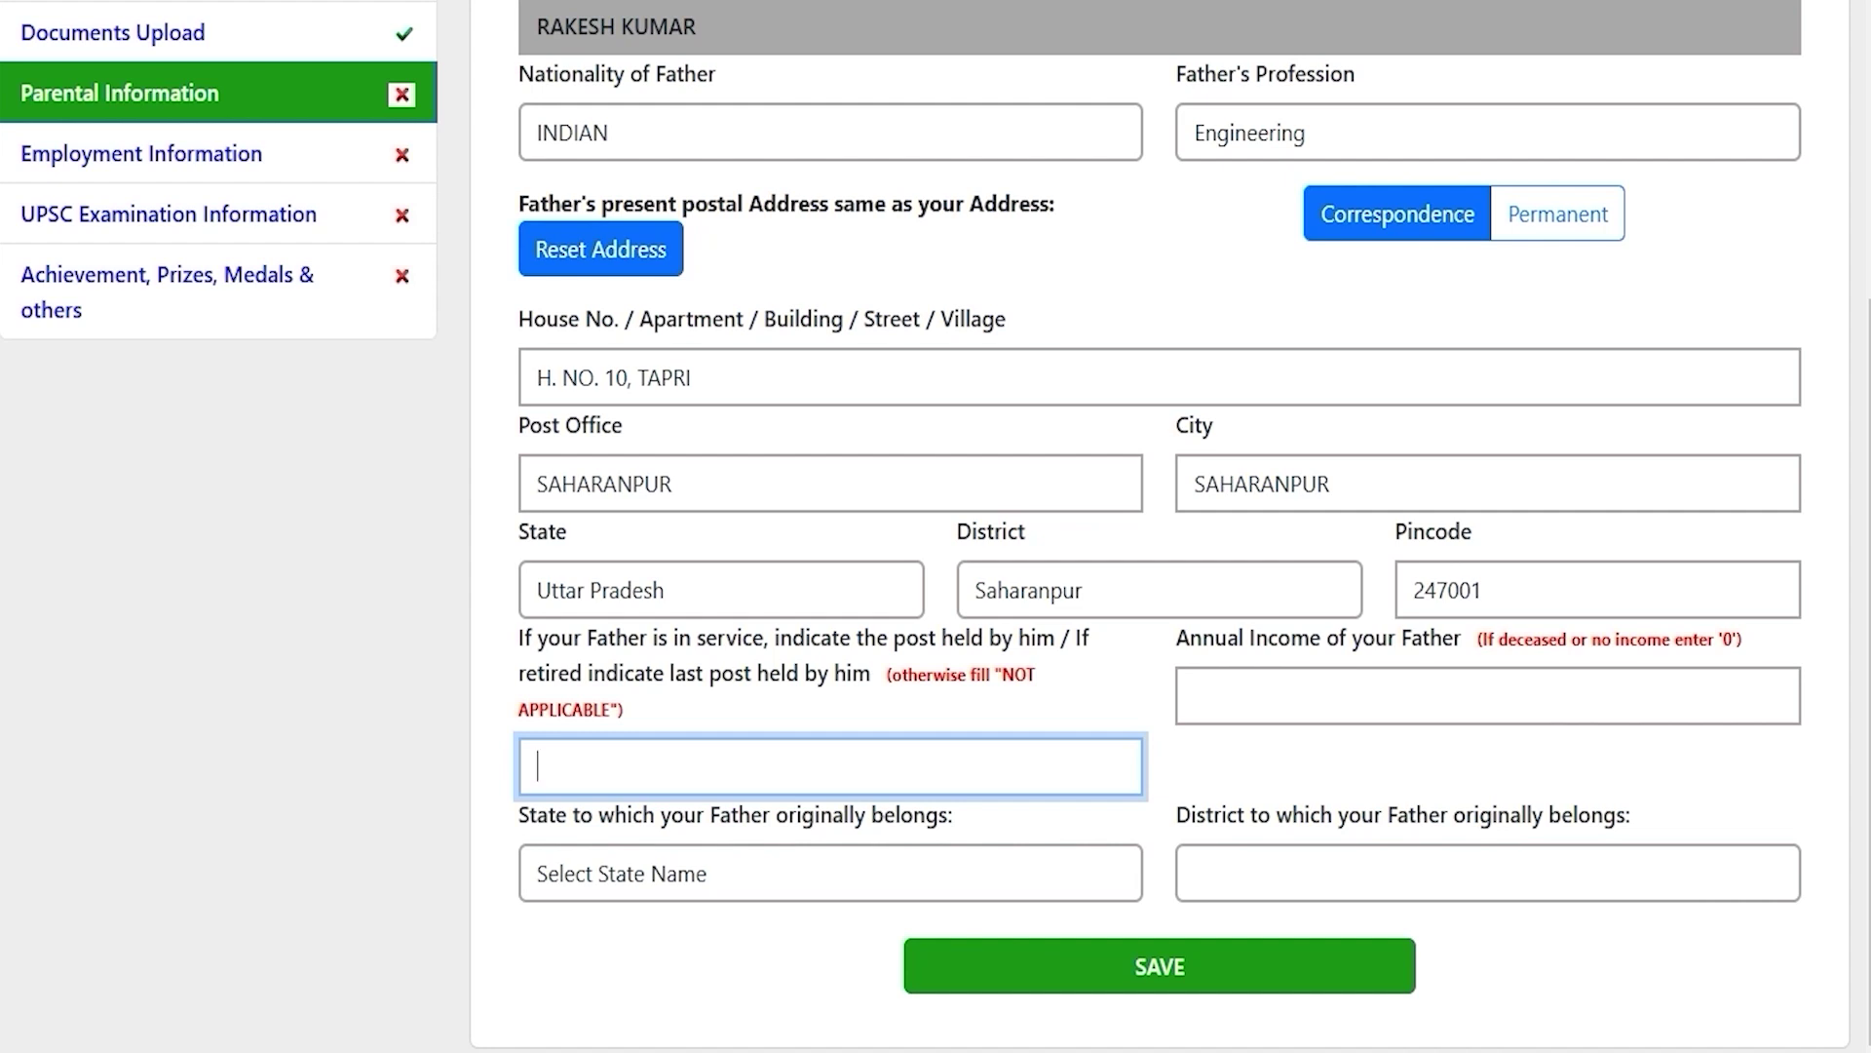
pyautogui.click(735, 770)
pyautogui.click(1346, 685)
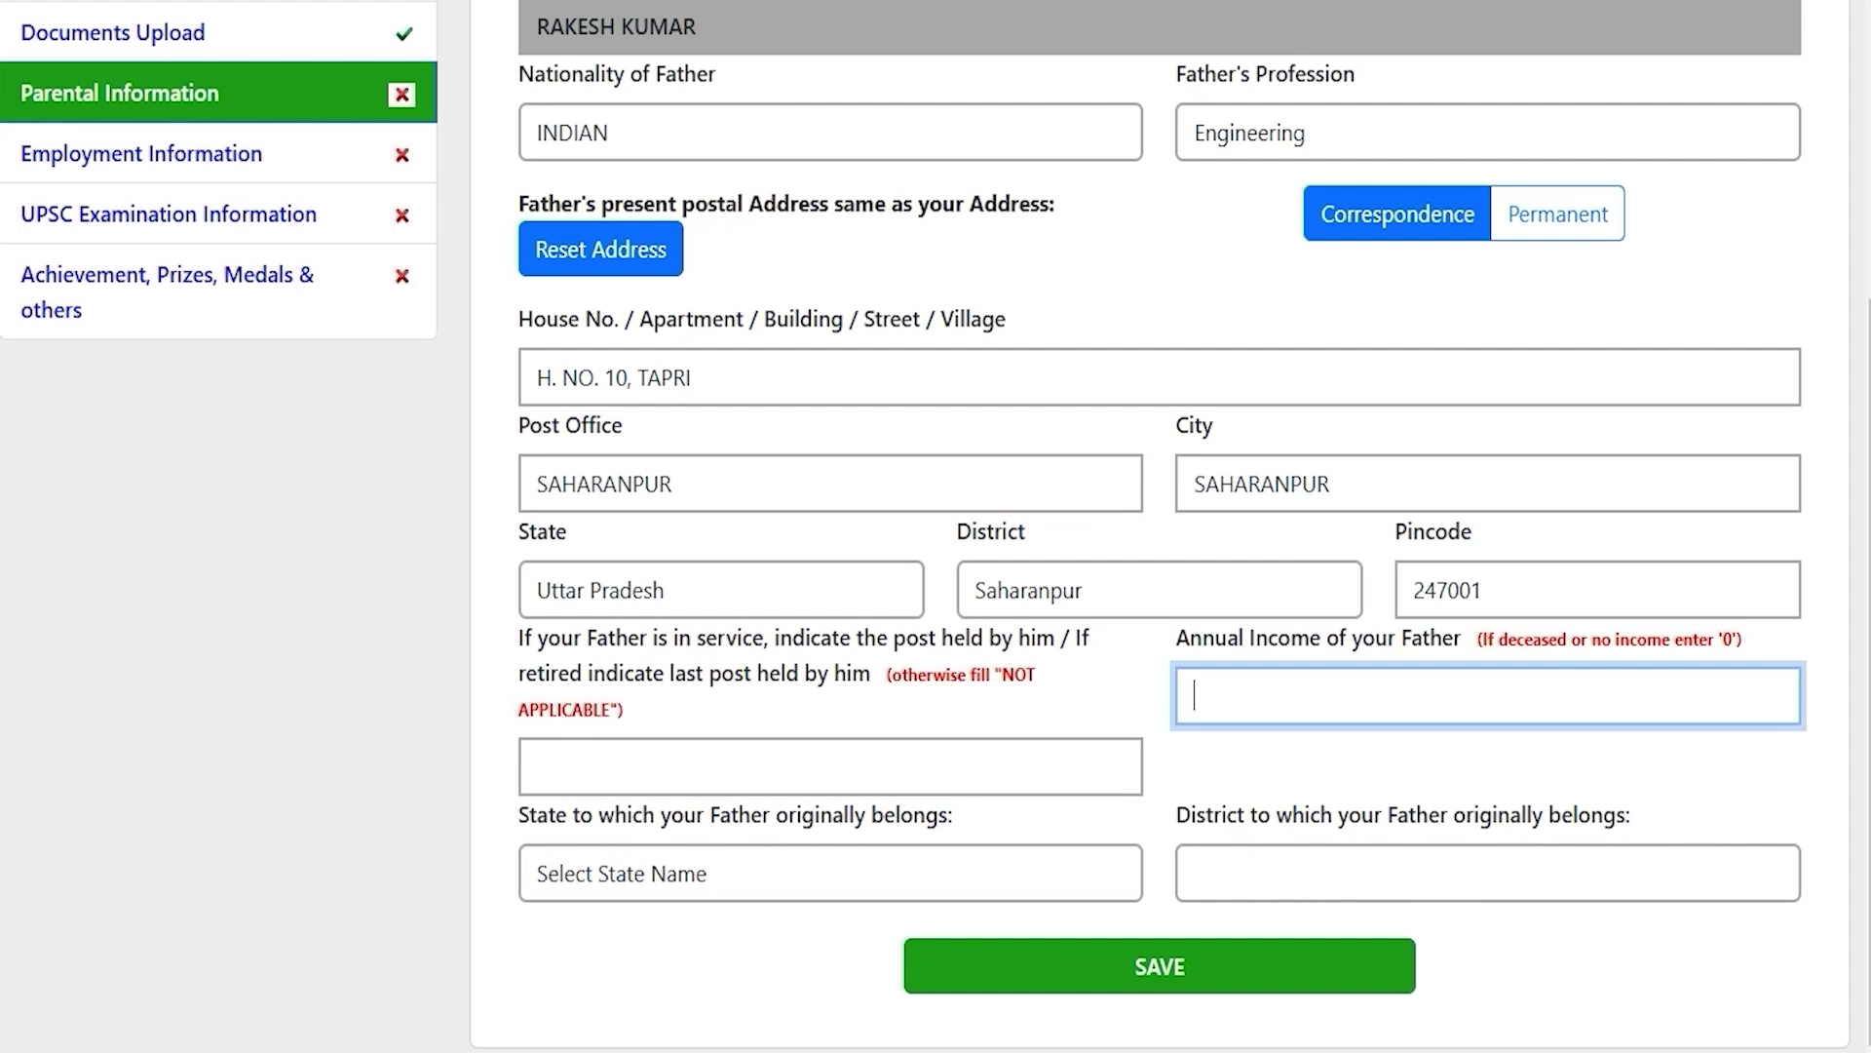
# Step: Set the father's origin to Uttar Pradesh state and Saharanpur district
pyautogui.click(758, 872)
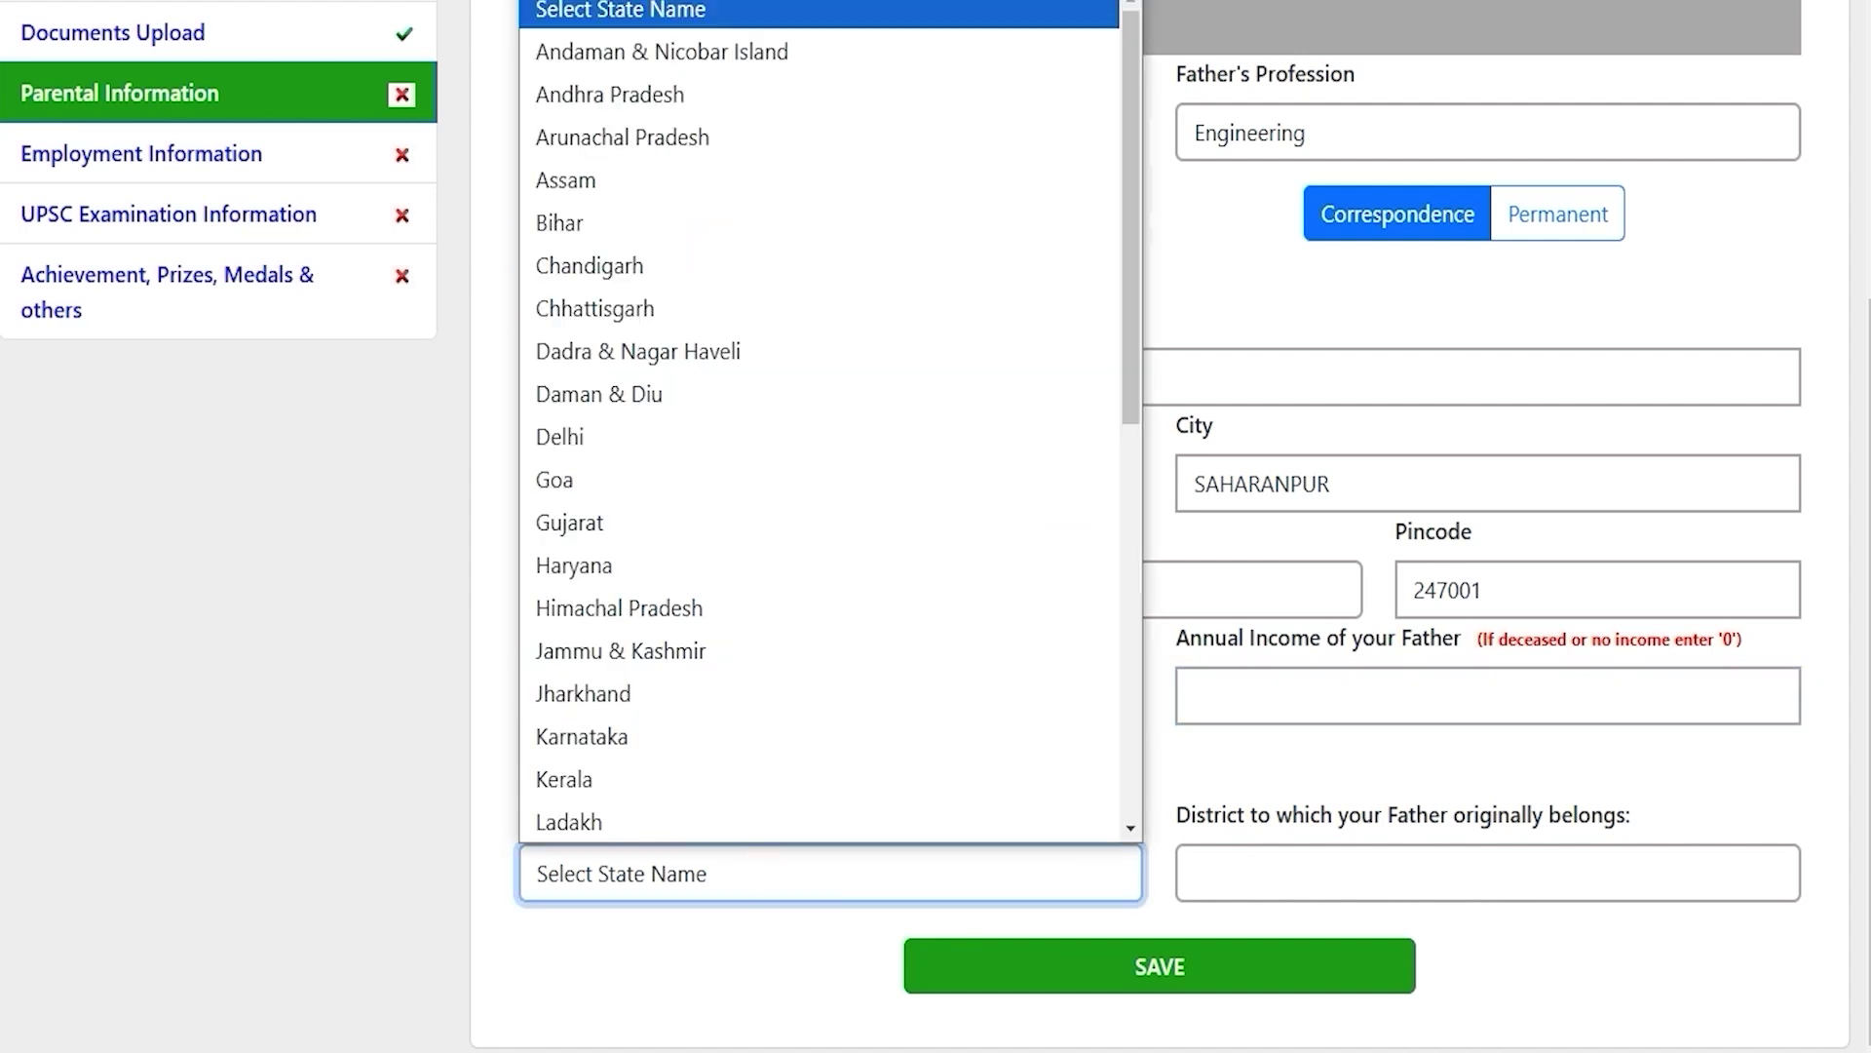
pyautogui.write('u')
pyautogui.press('Return')
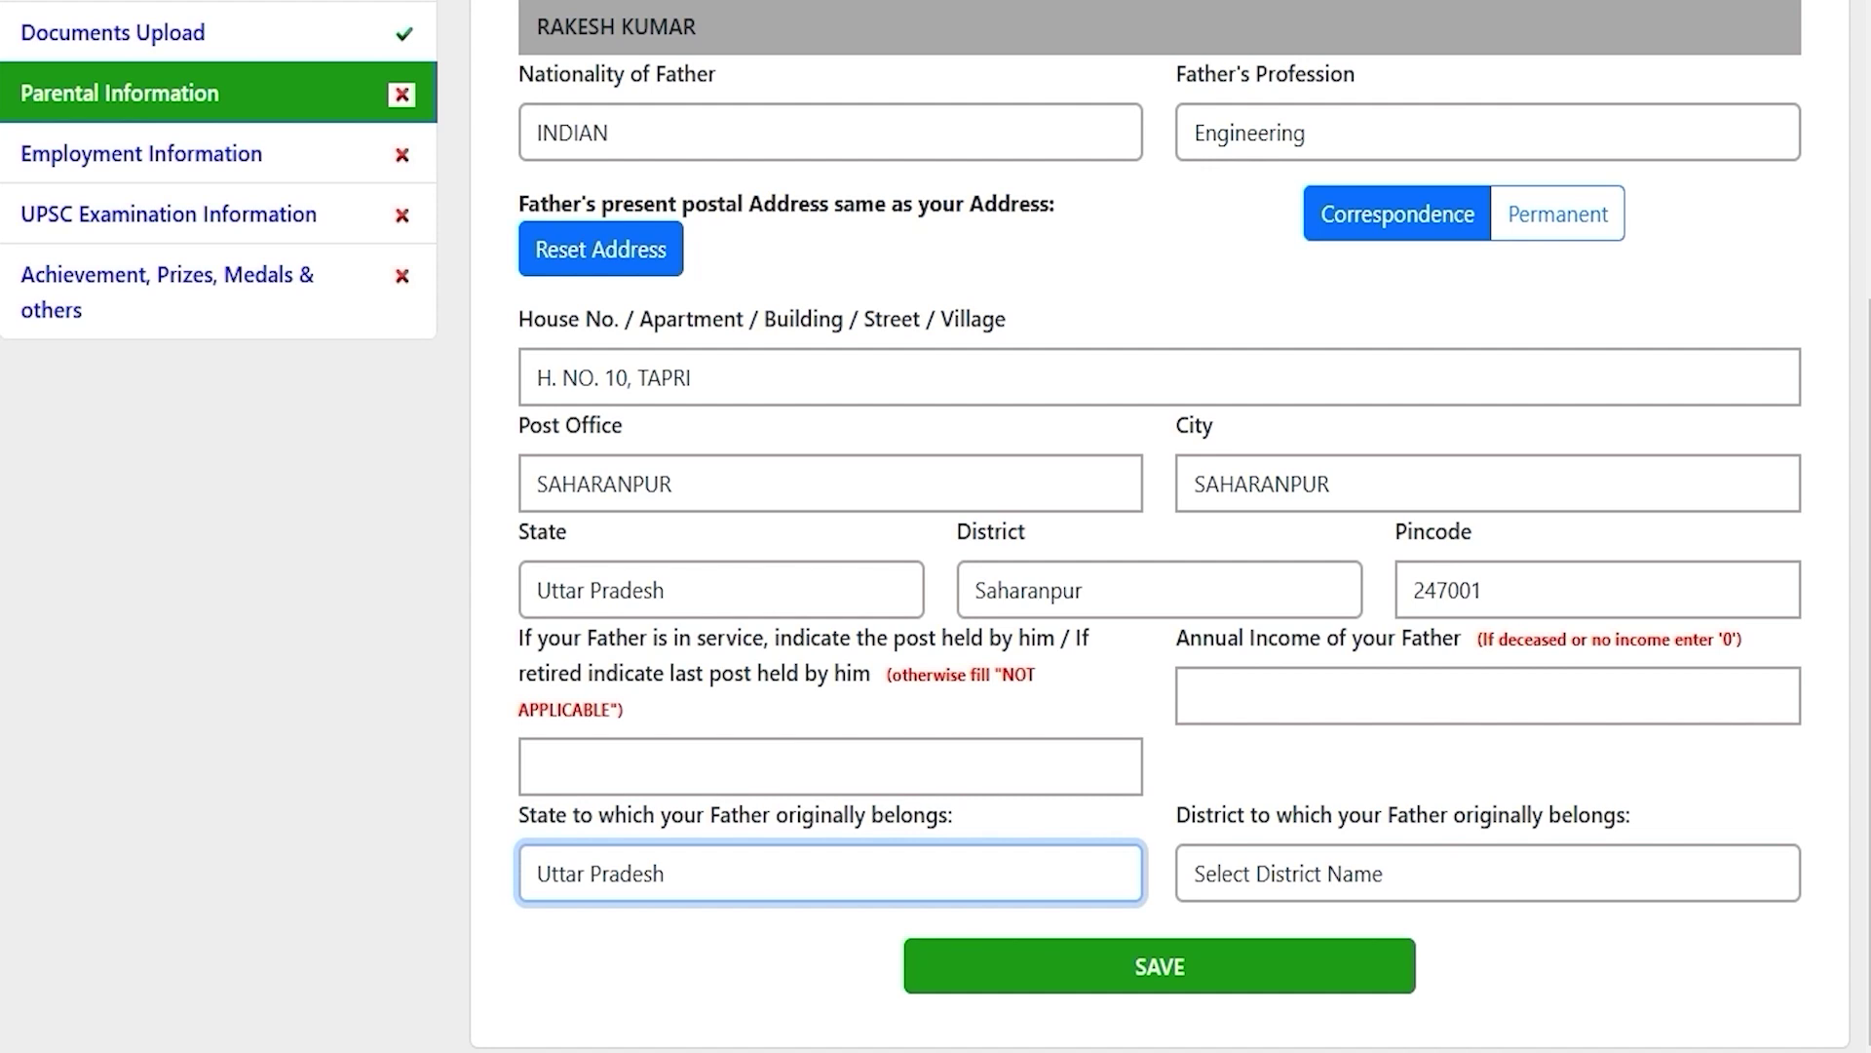
pyautogui.click(1400, 873)
pyautogui.write('s')
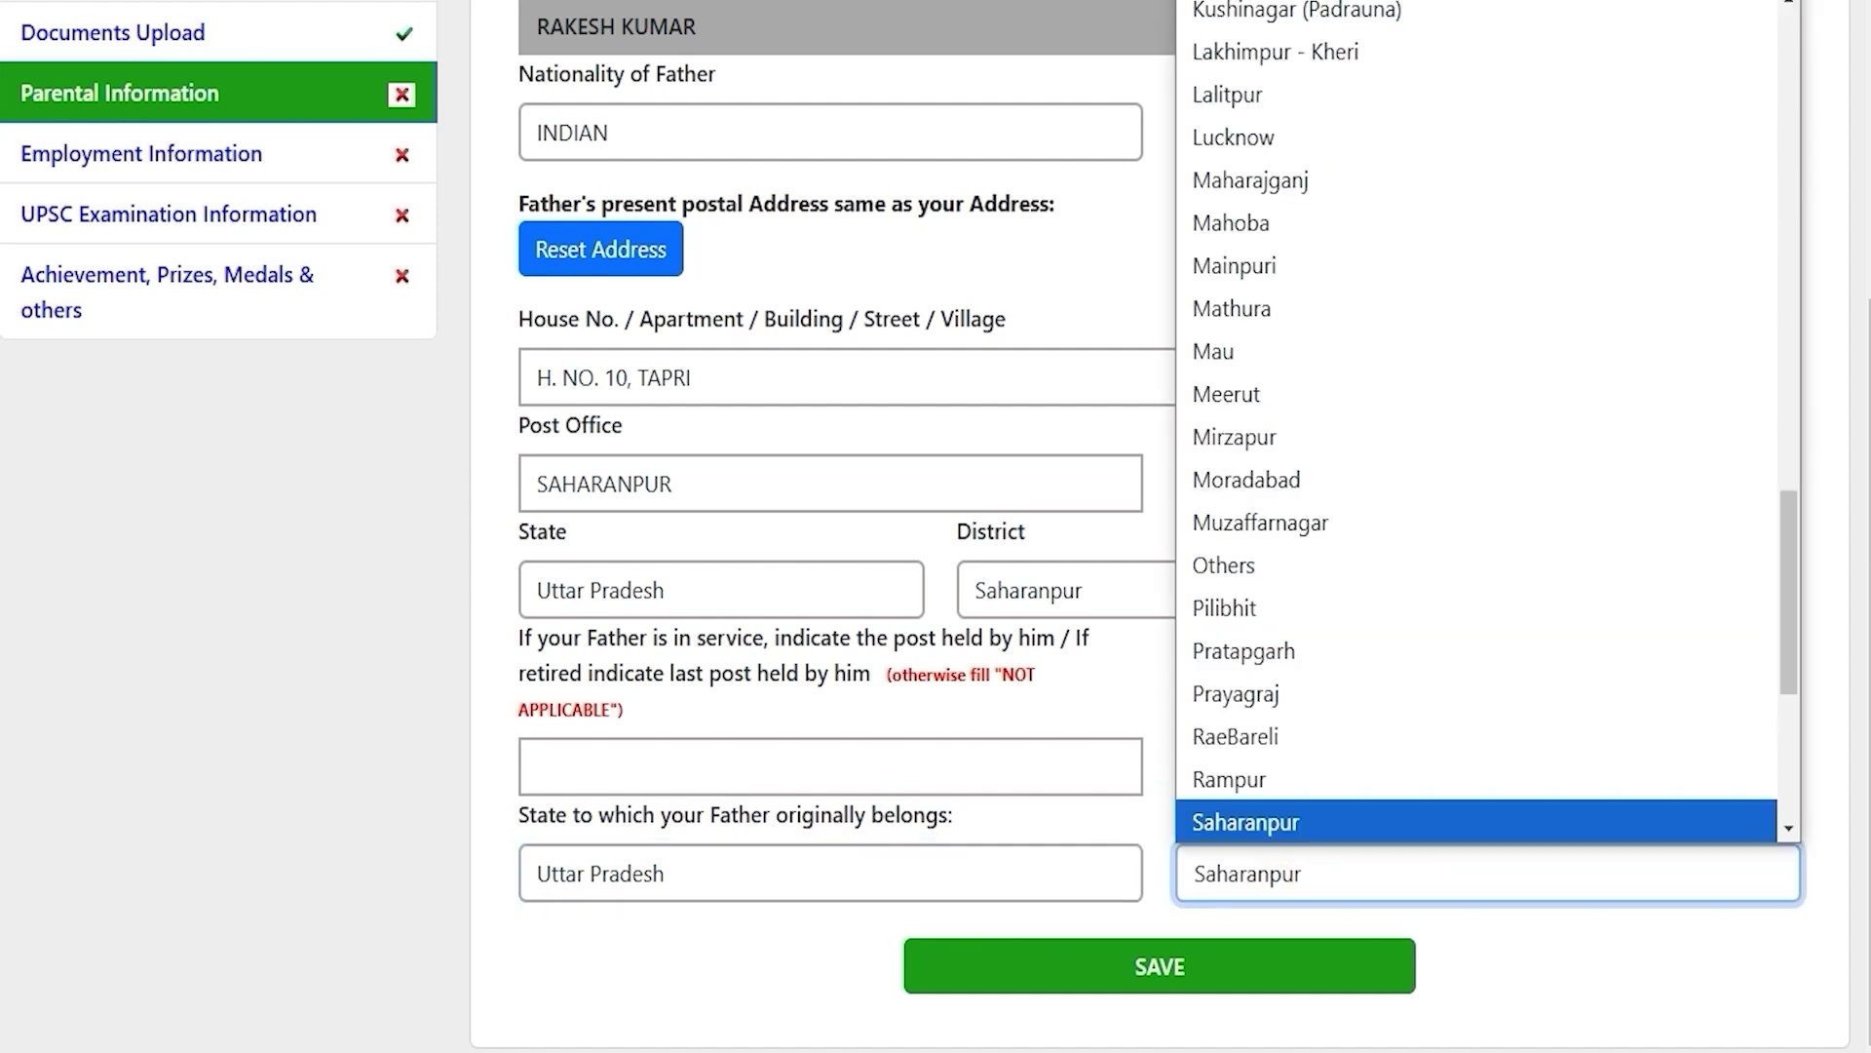
pyautogui.press('Return')
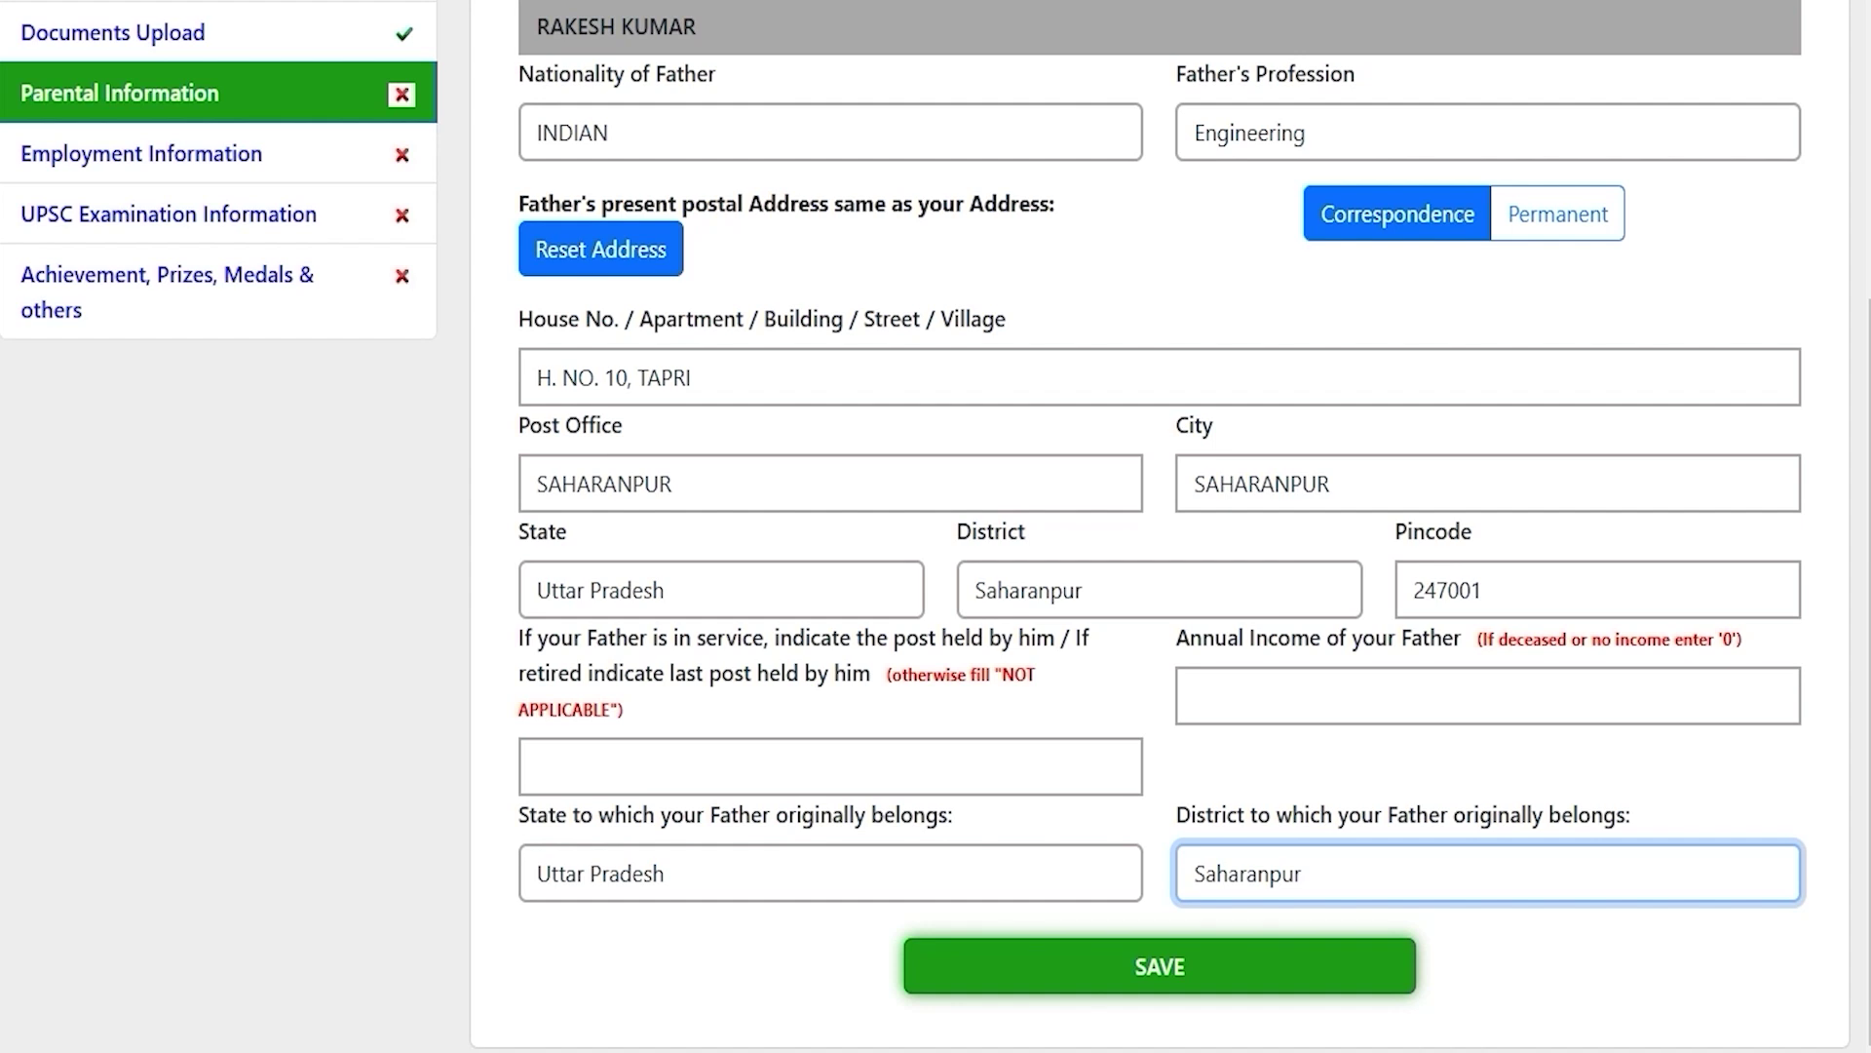
pyautogui.scroll(5, 1159, 965)
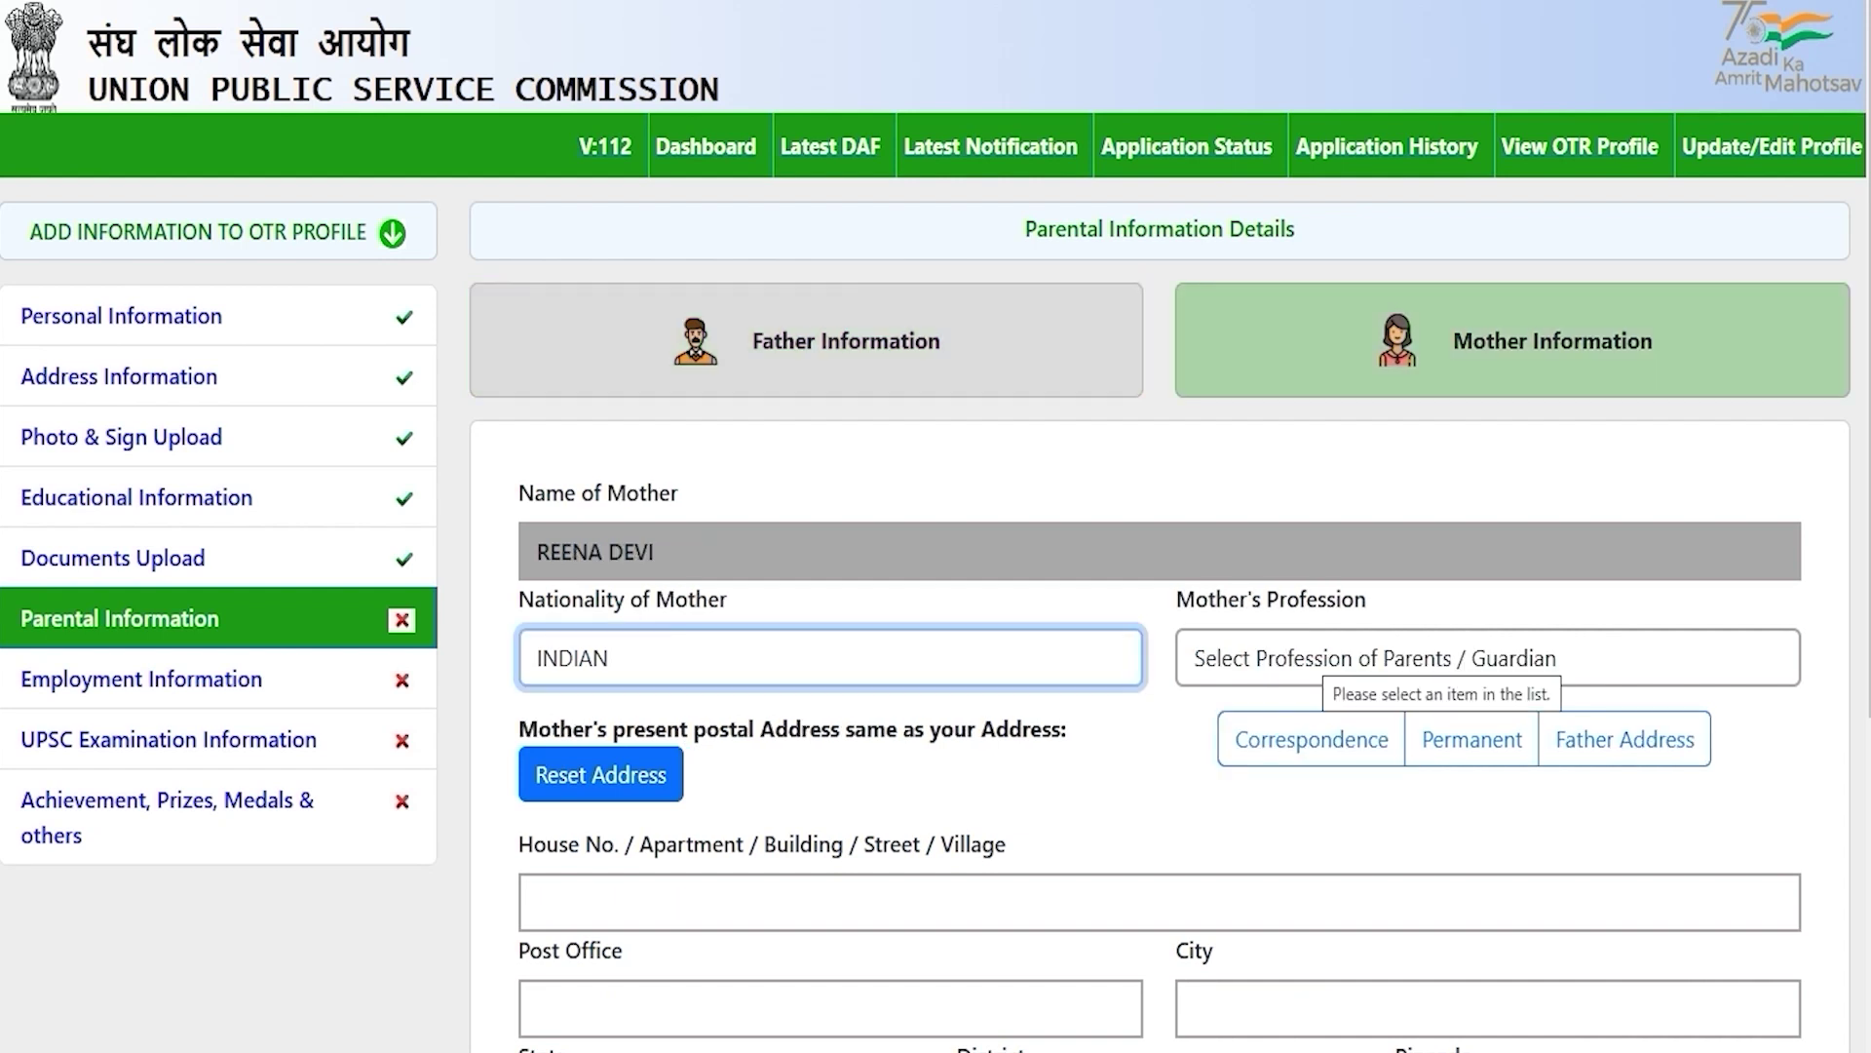
# Step: Enter the mother's nationality INDIAN and profession Housewife, and copy the father's address
pyautogui.click(1146, 767)
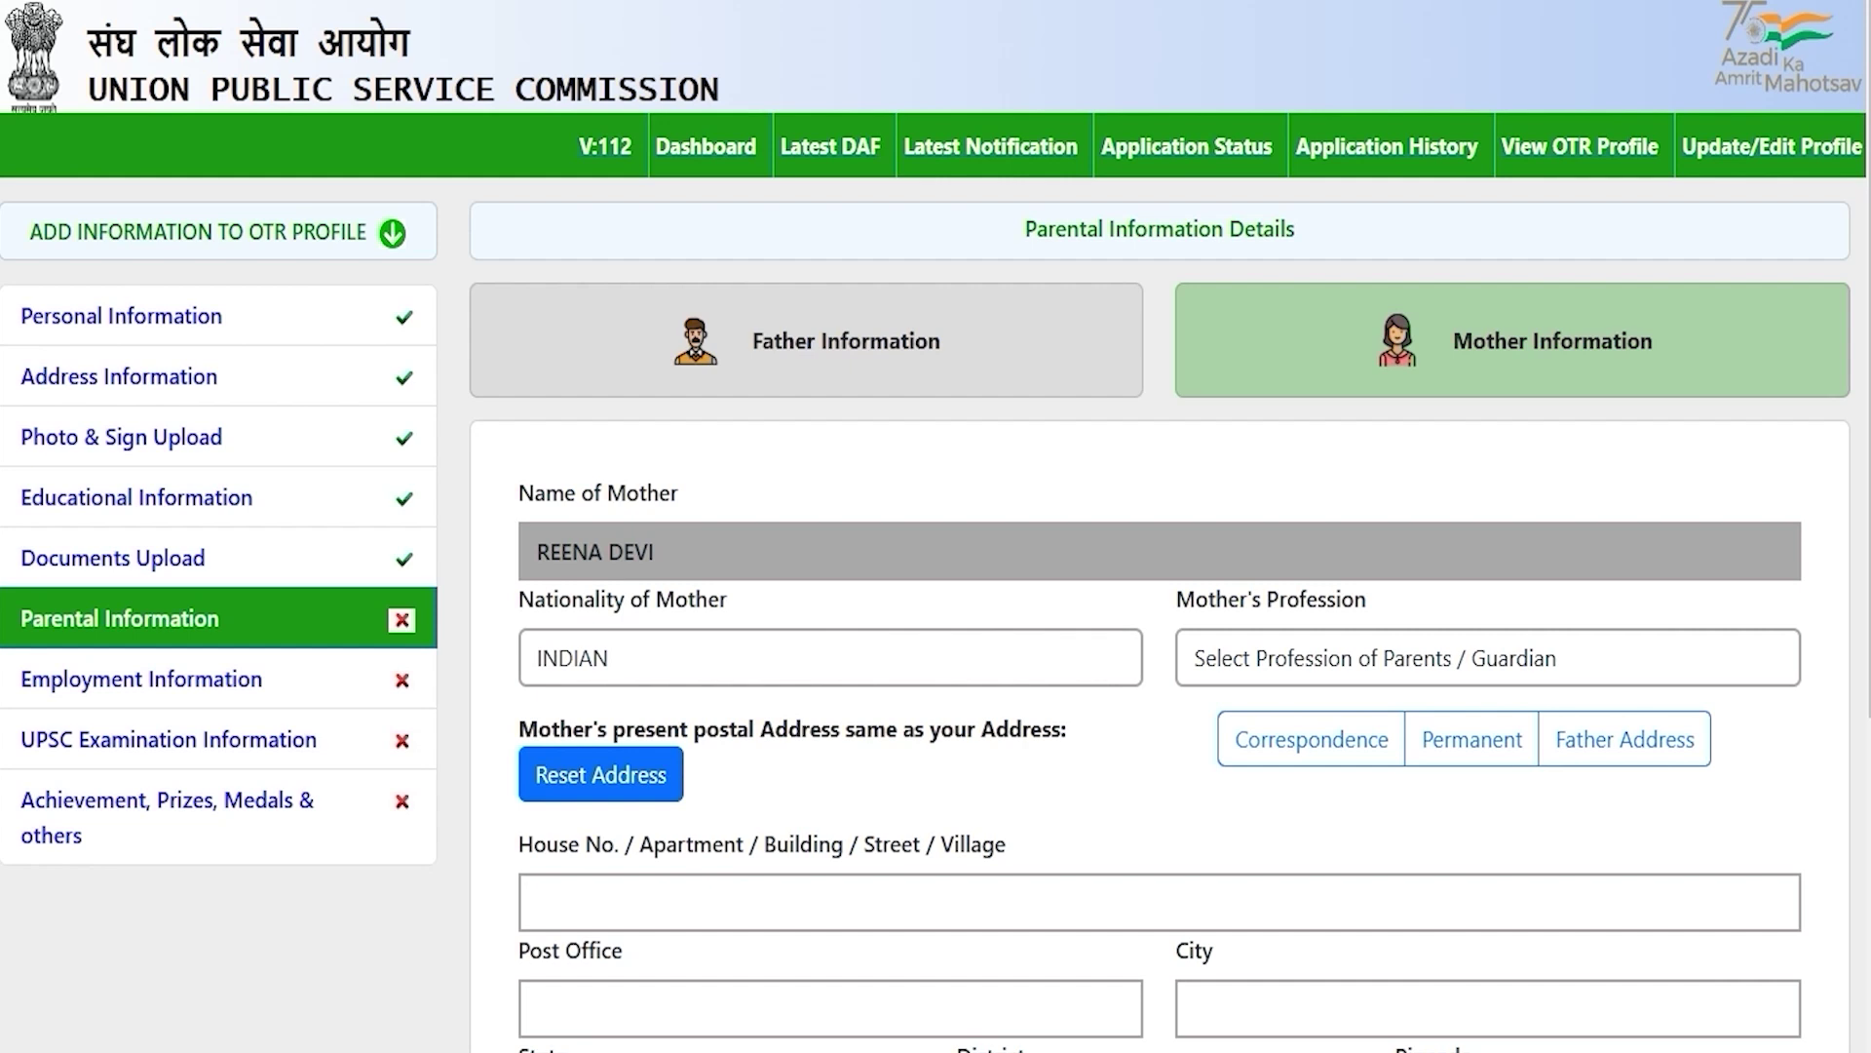
pyautogui.click(1032, 647)
pyautogui.click(700, 745)
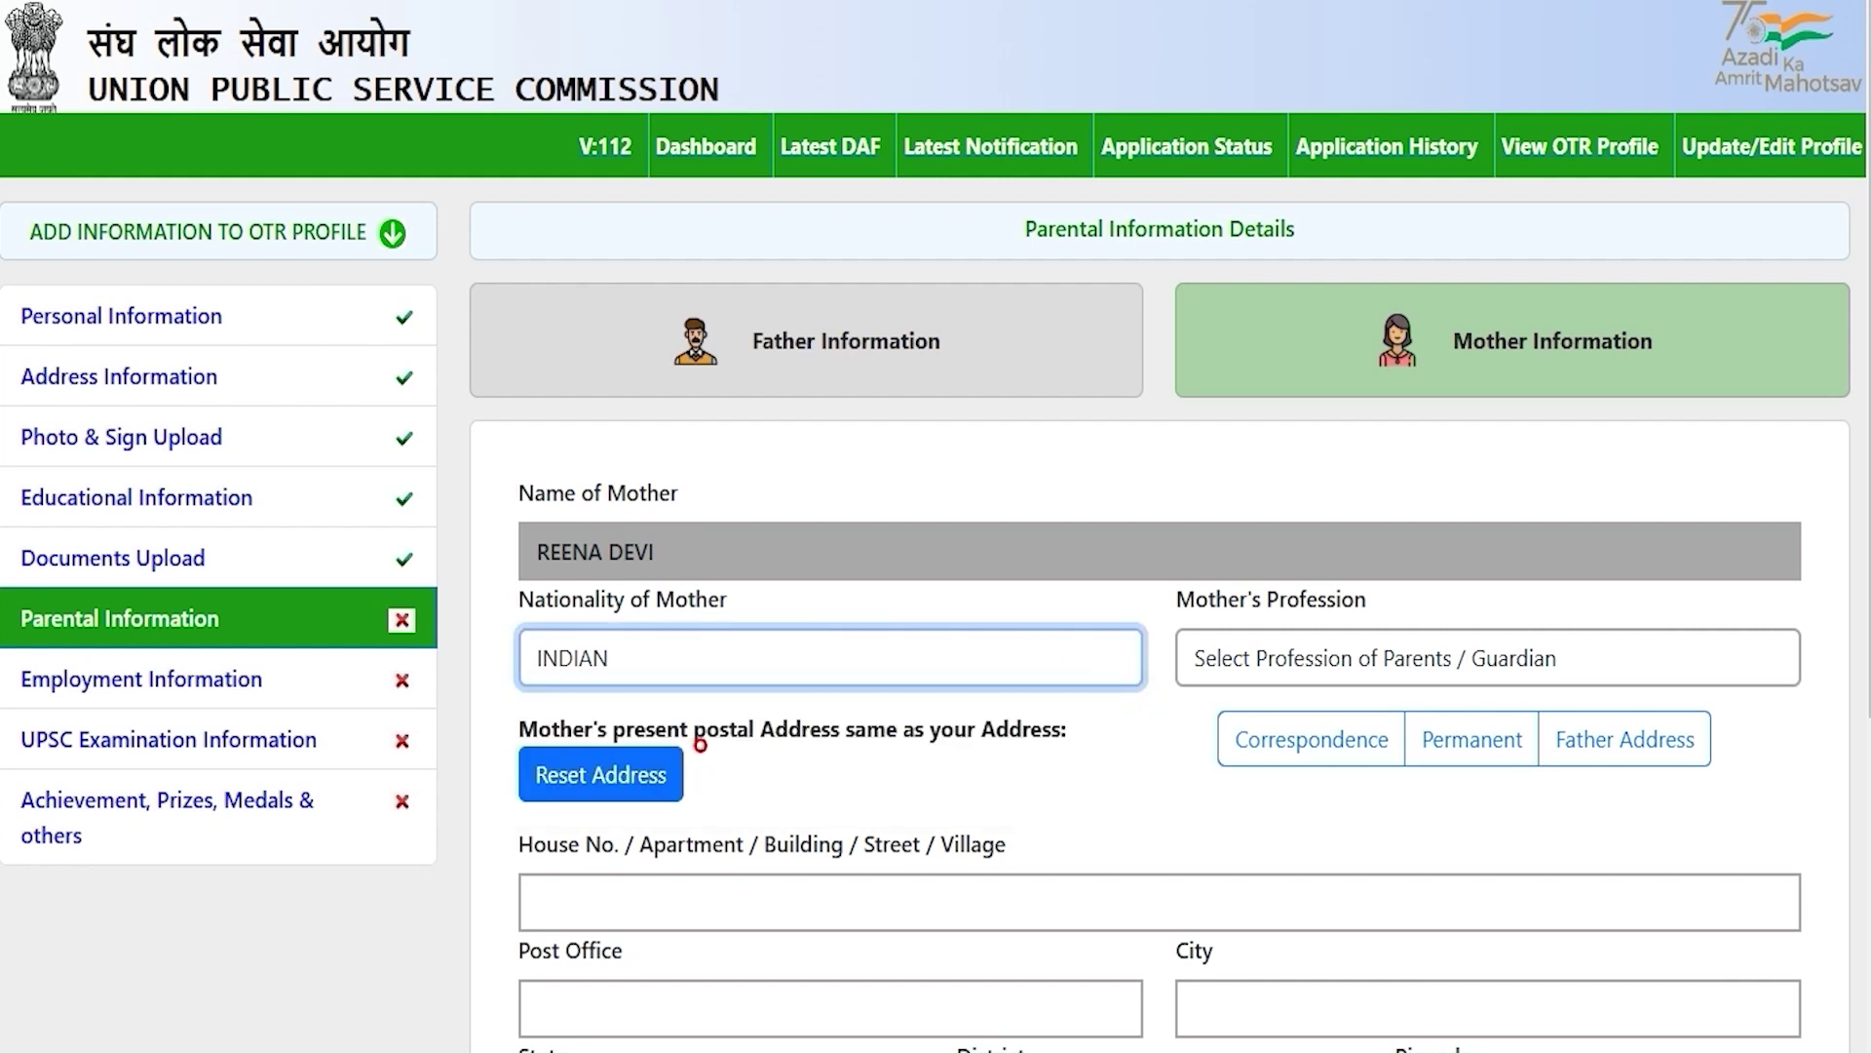
pyautogui.click(1281, 660)
pyautogui.click(1271, 473)
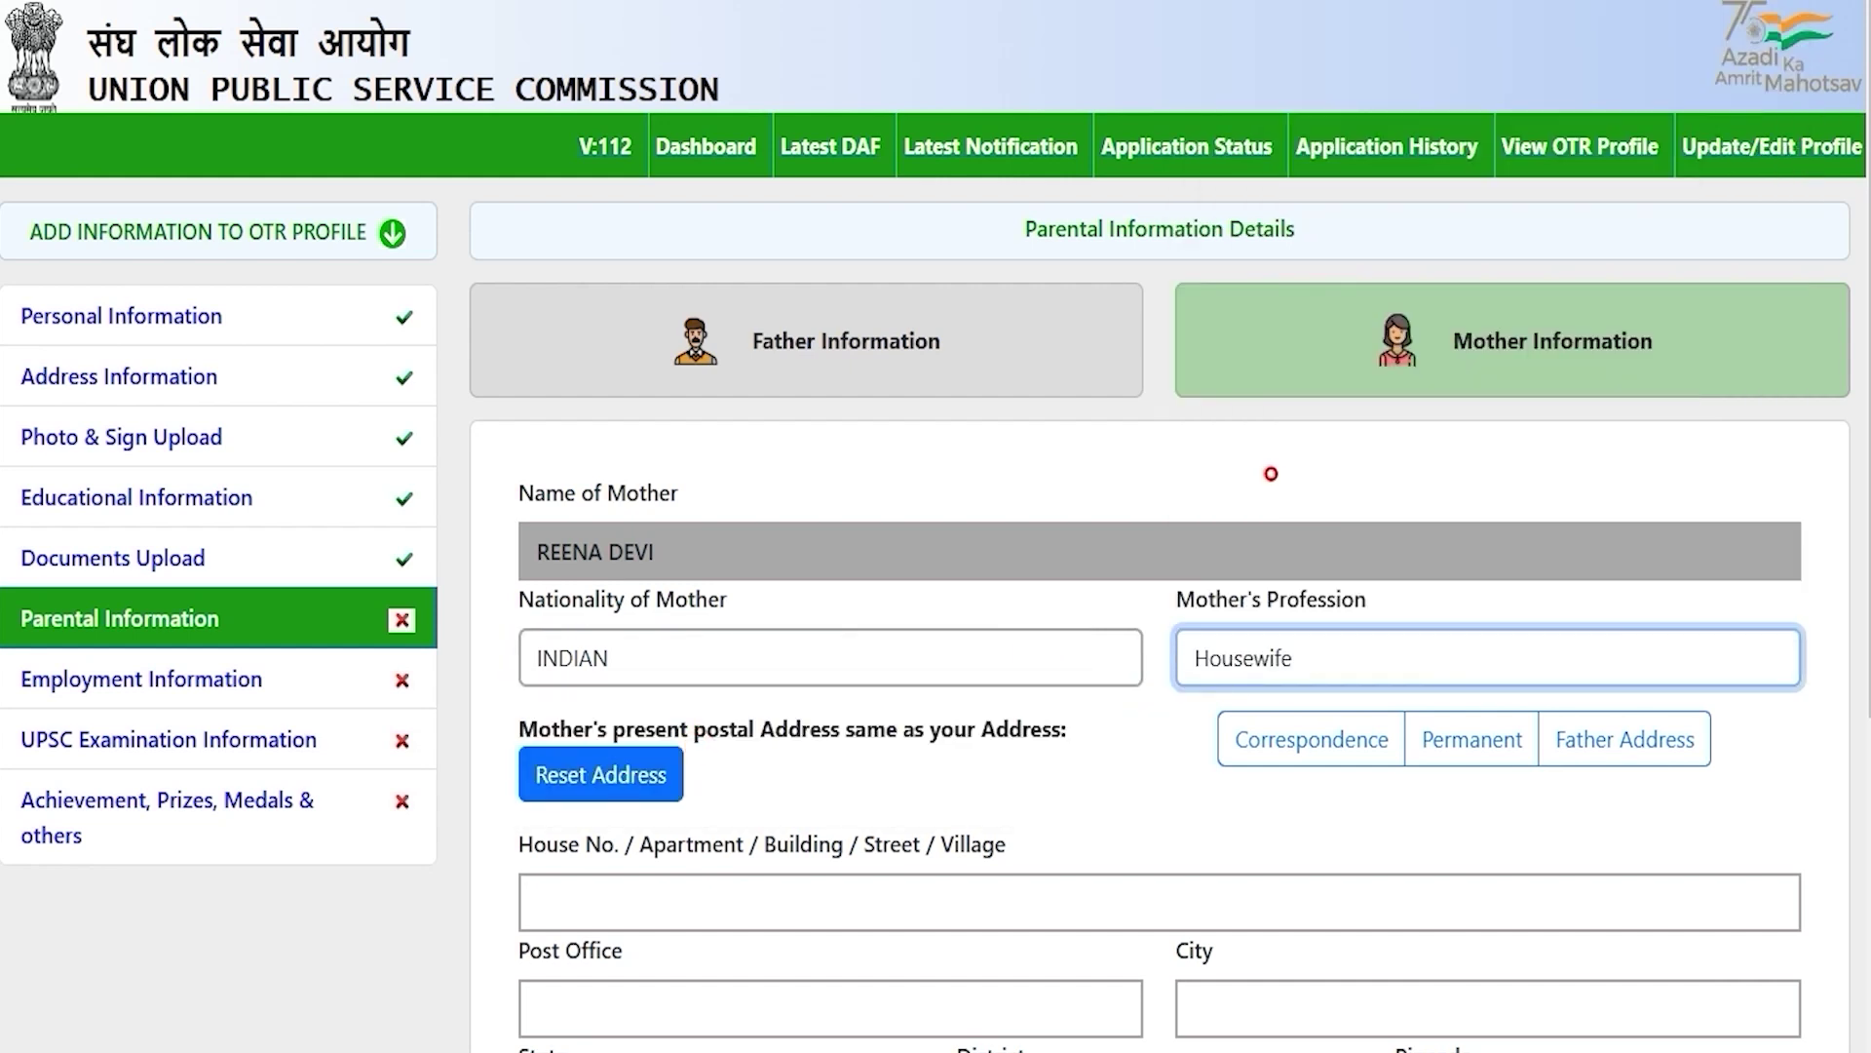
pyautogui.scroll(-5, 1271, 474)
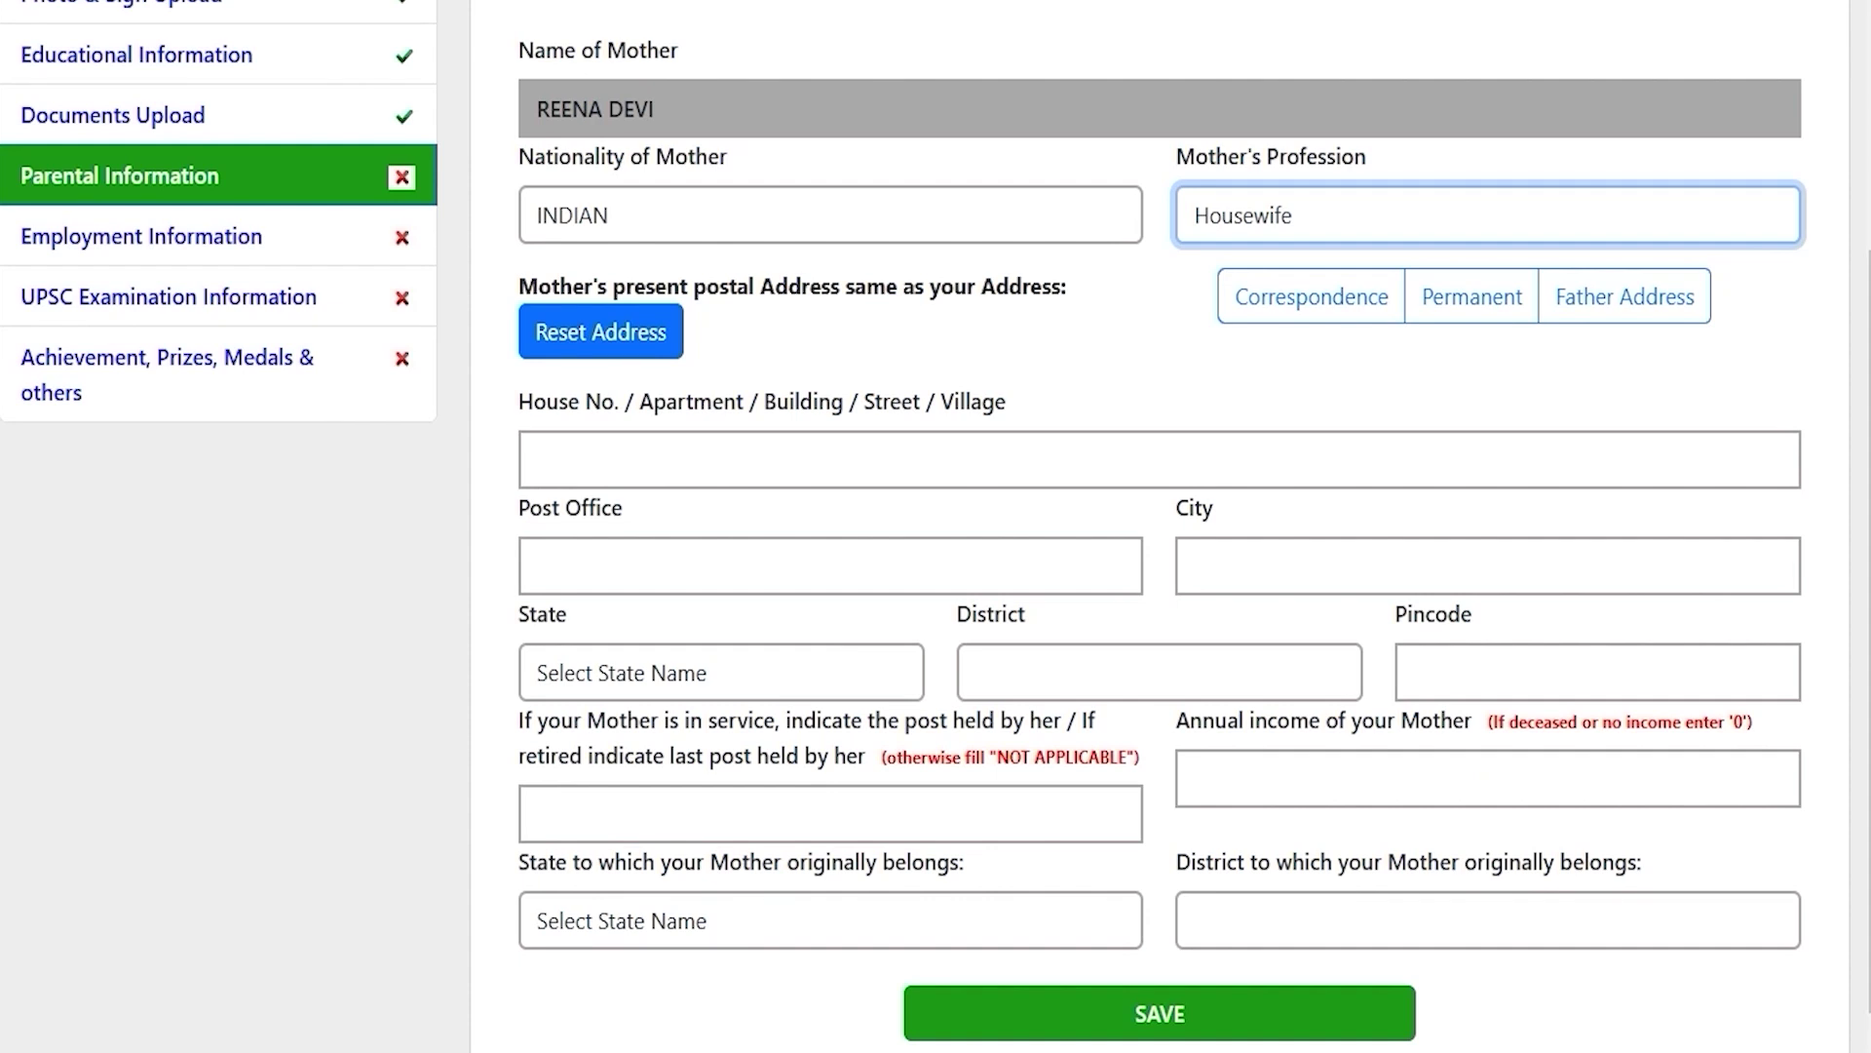
pyautogui.click(1590, 295)
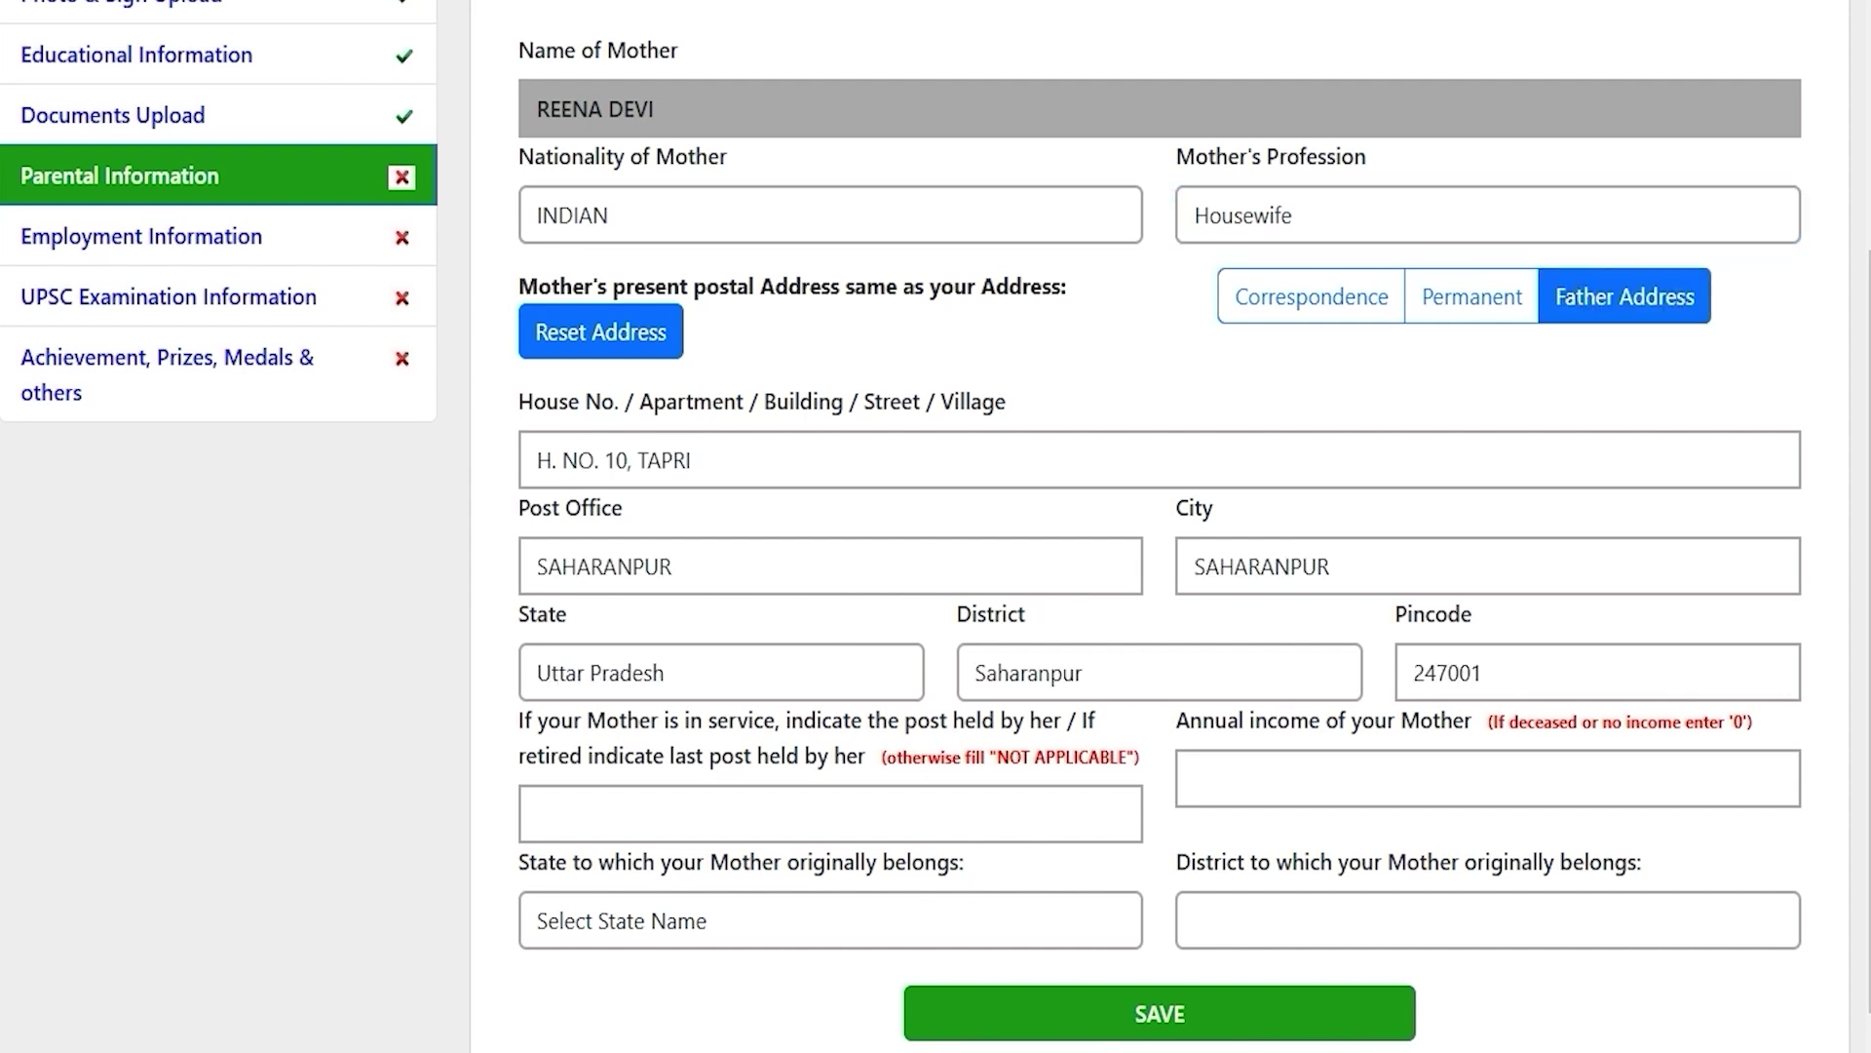
# Step: Enter 0 as the mother's annual income
pyautogui.scroll(-1, 1160, 526)
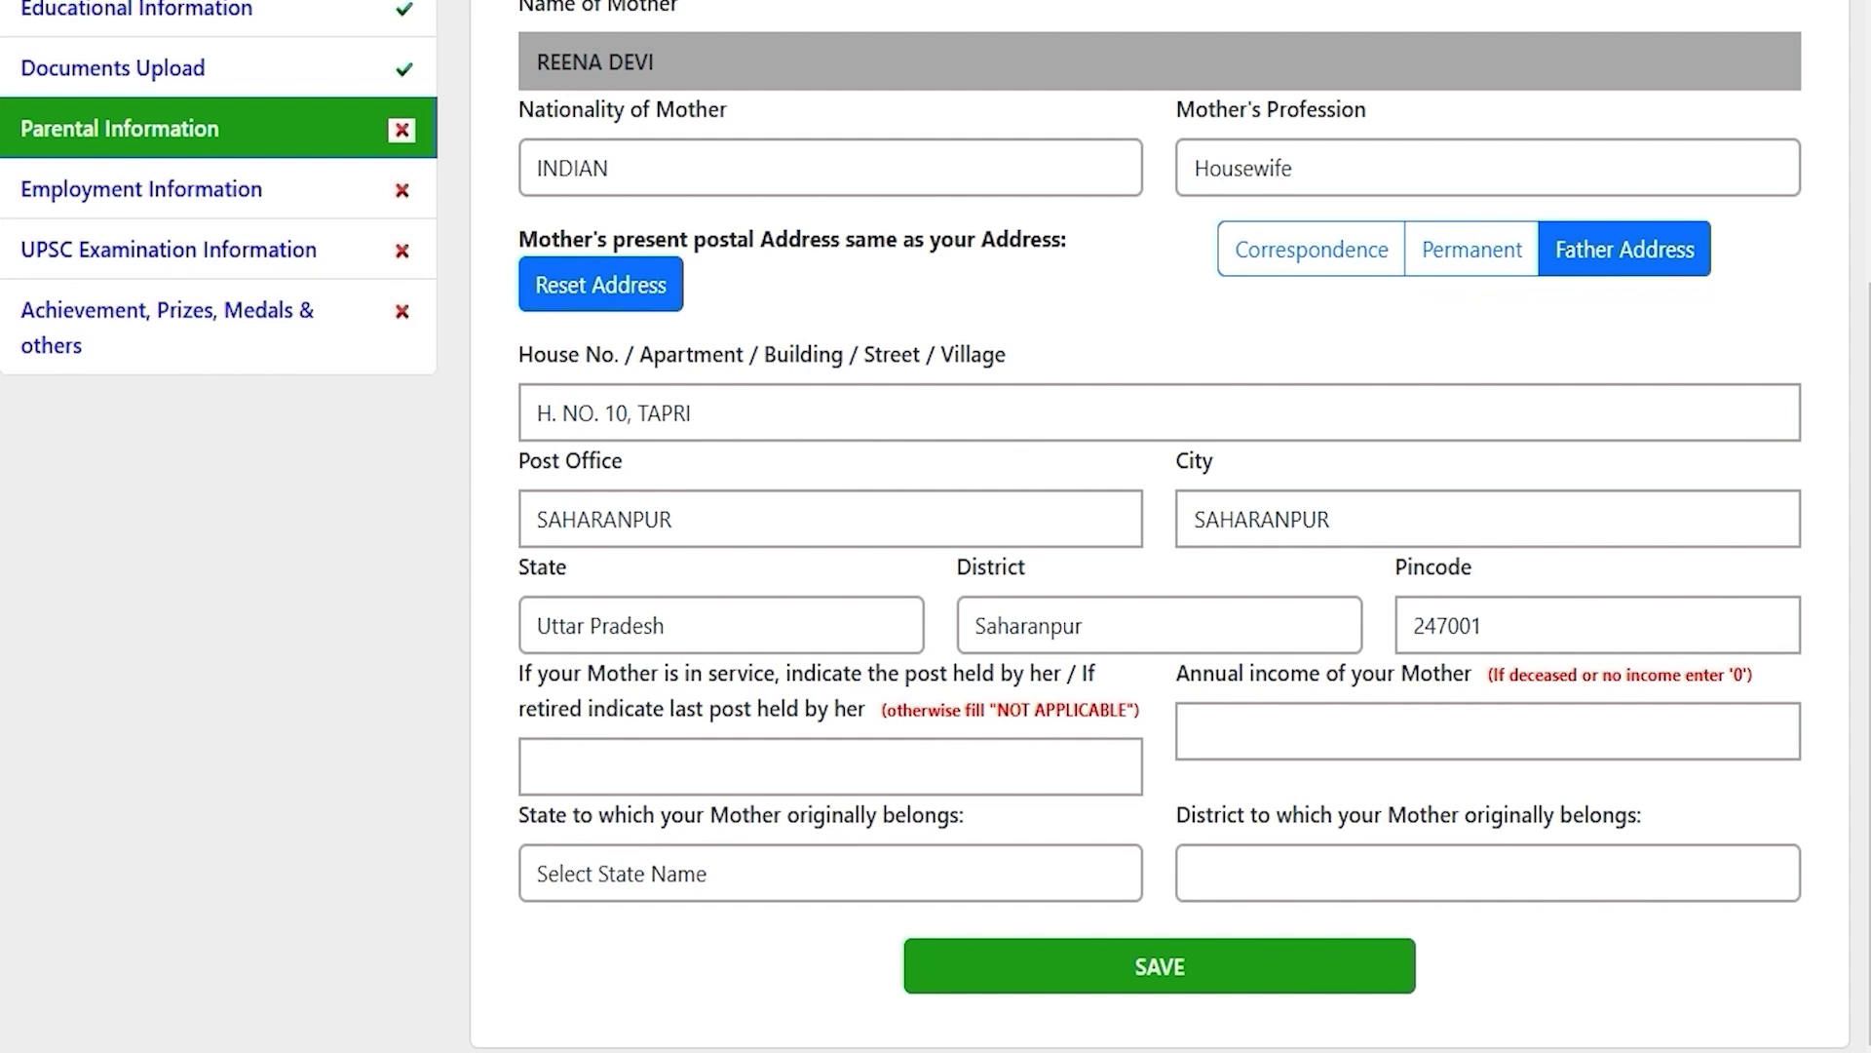
pyautogui.moveTo(811, 670); pyautogui.dragTo(887, 671)
pyautogui.moveTo(696, 704); pyautogui.dragTo(757, 707)
pyautogui.click(760, 767)
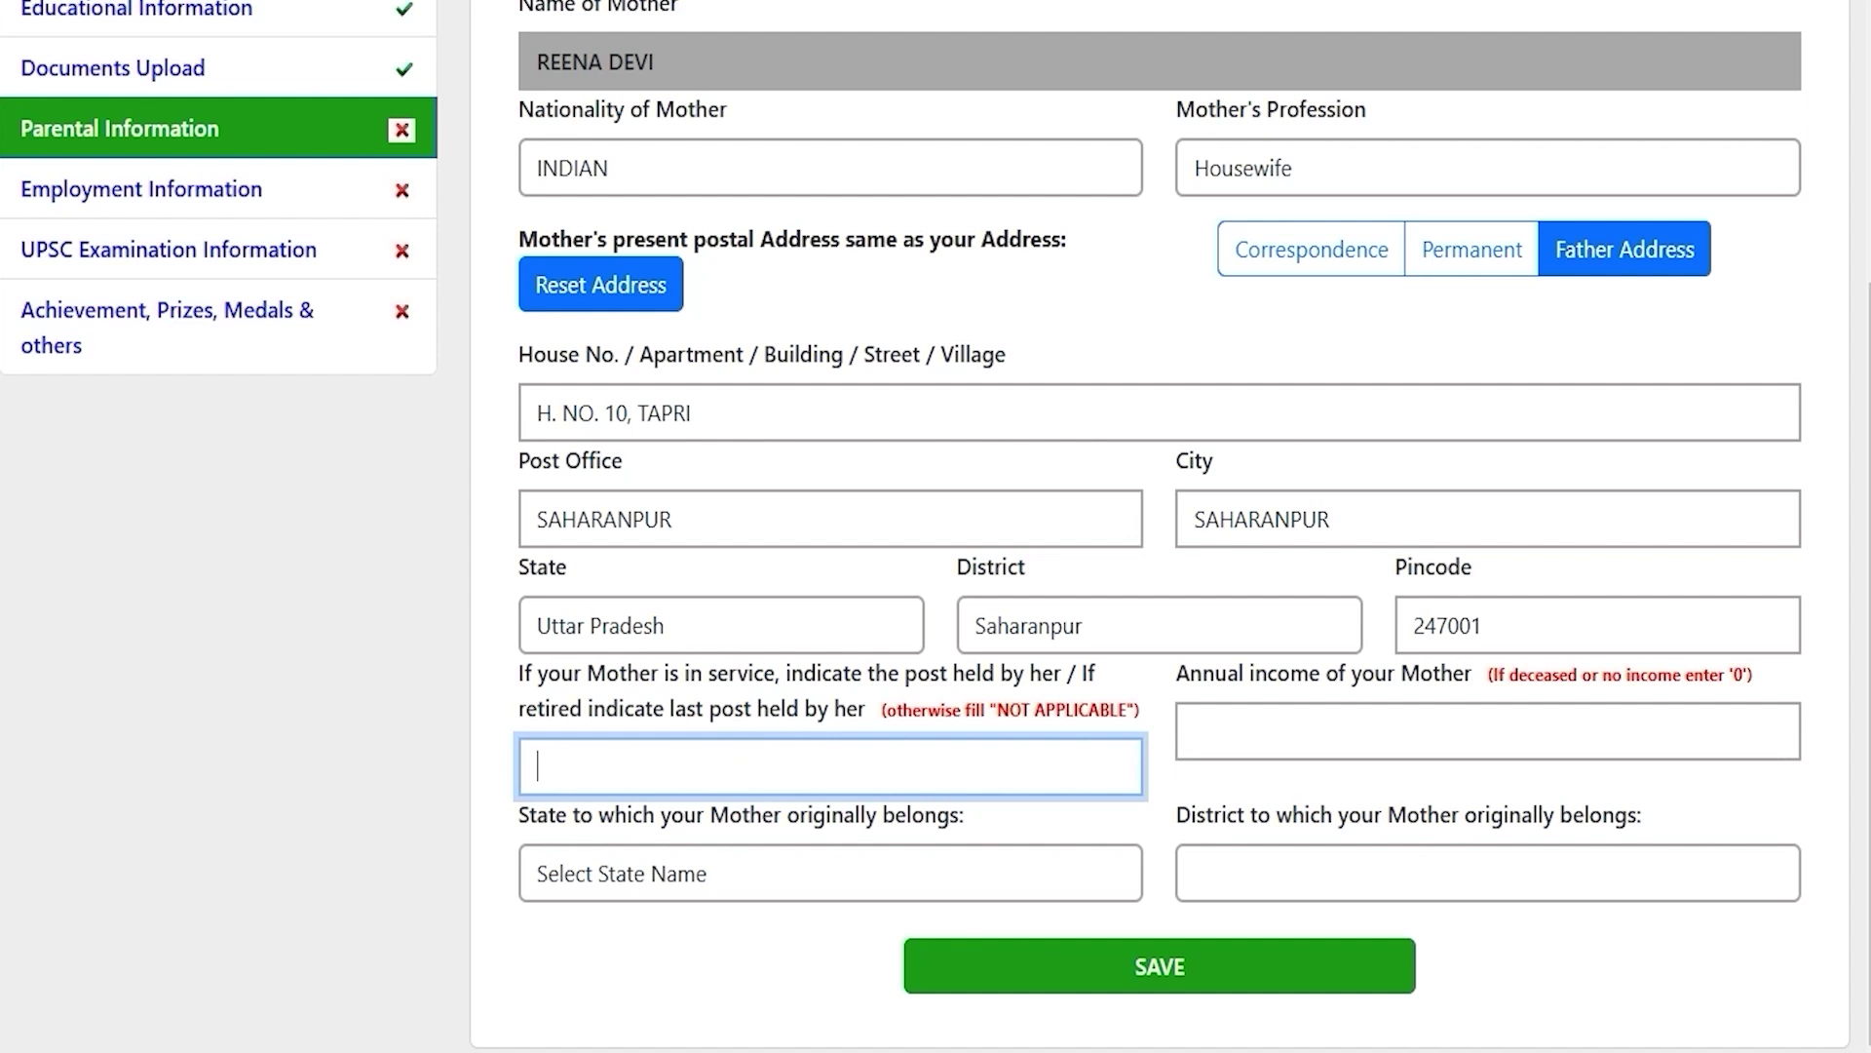
pyautogui.moveTo(1257, 673); pyautogui.dragTo(1354, 673)
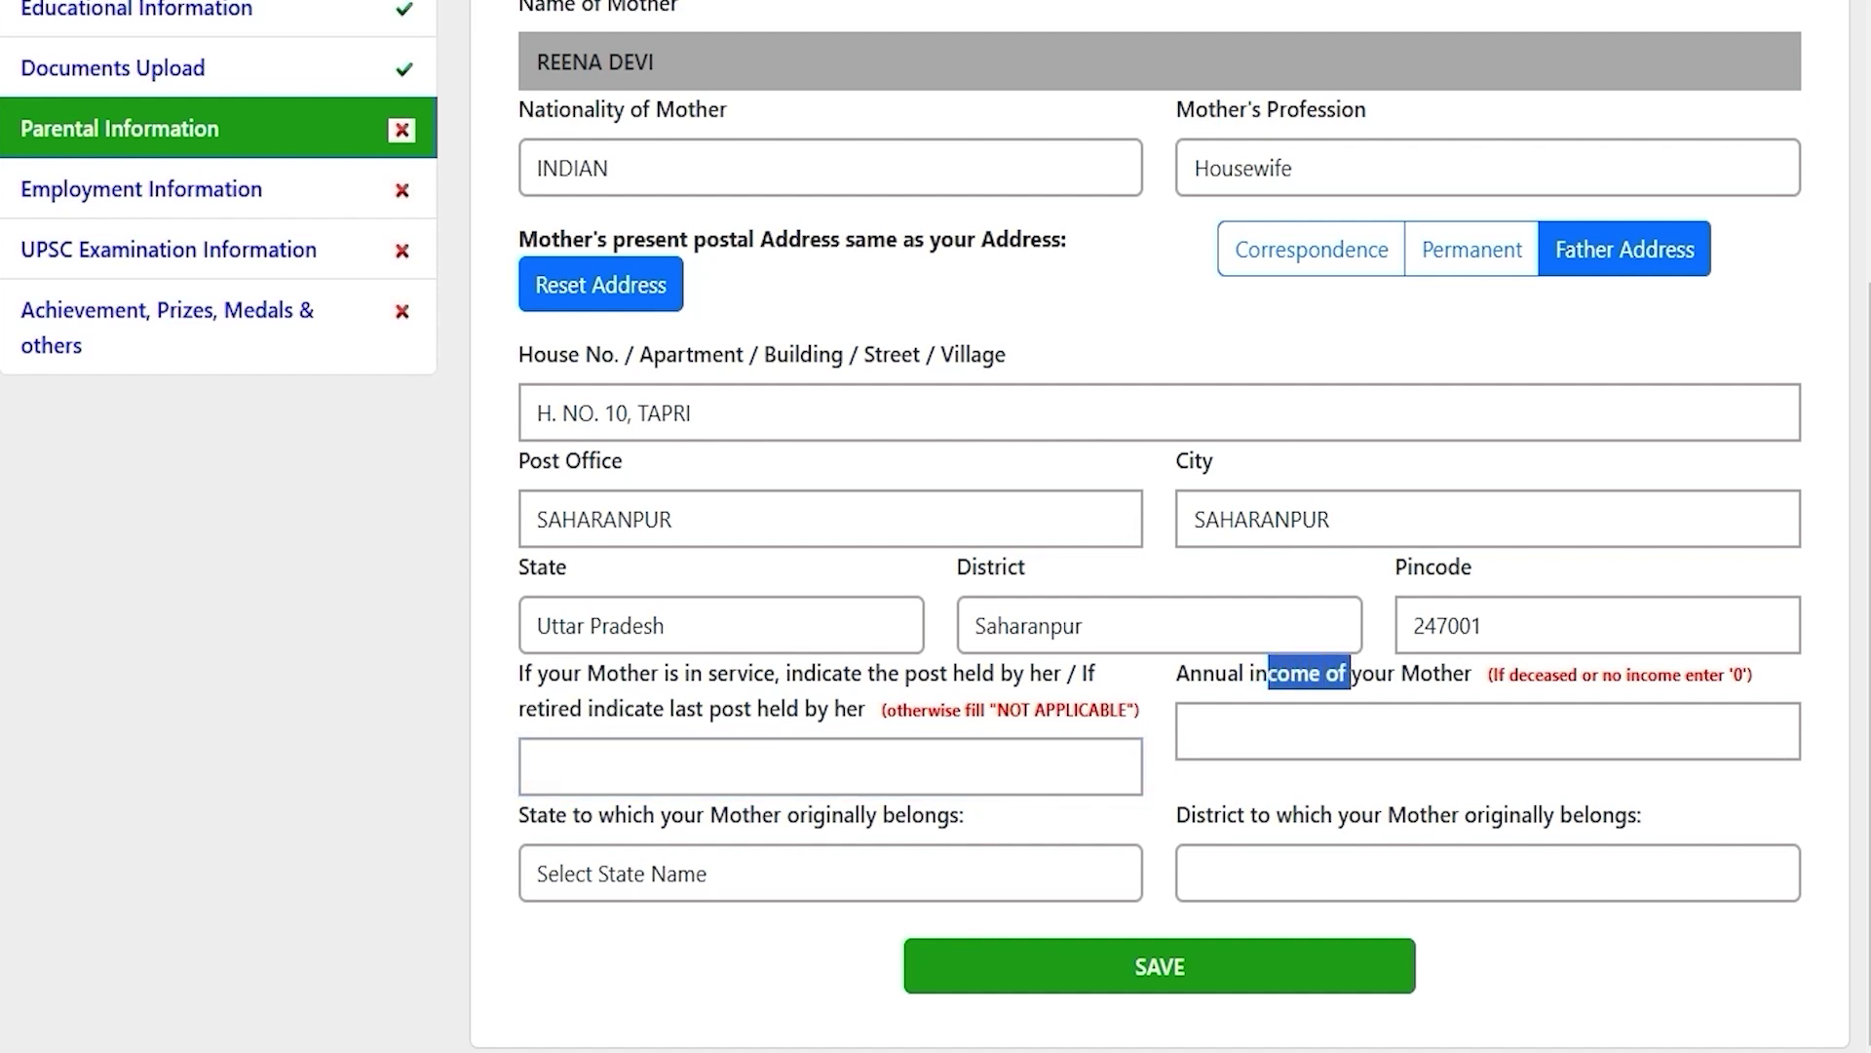
pyautogui.click(1312, 735)
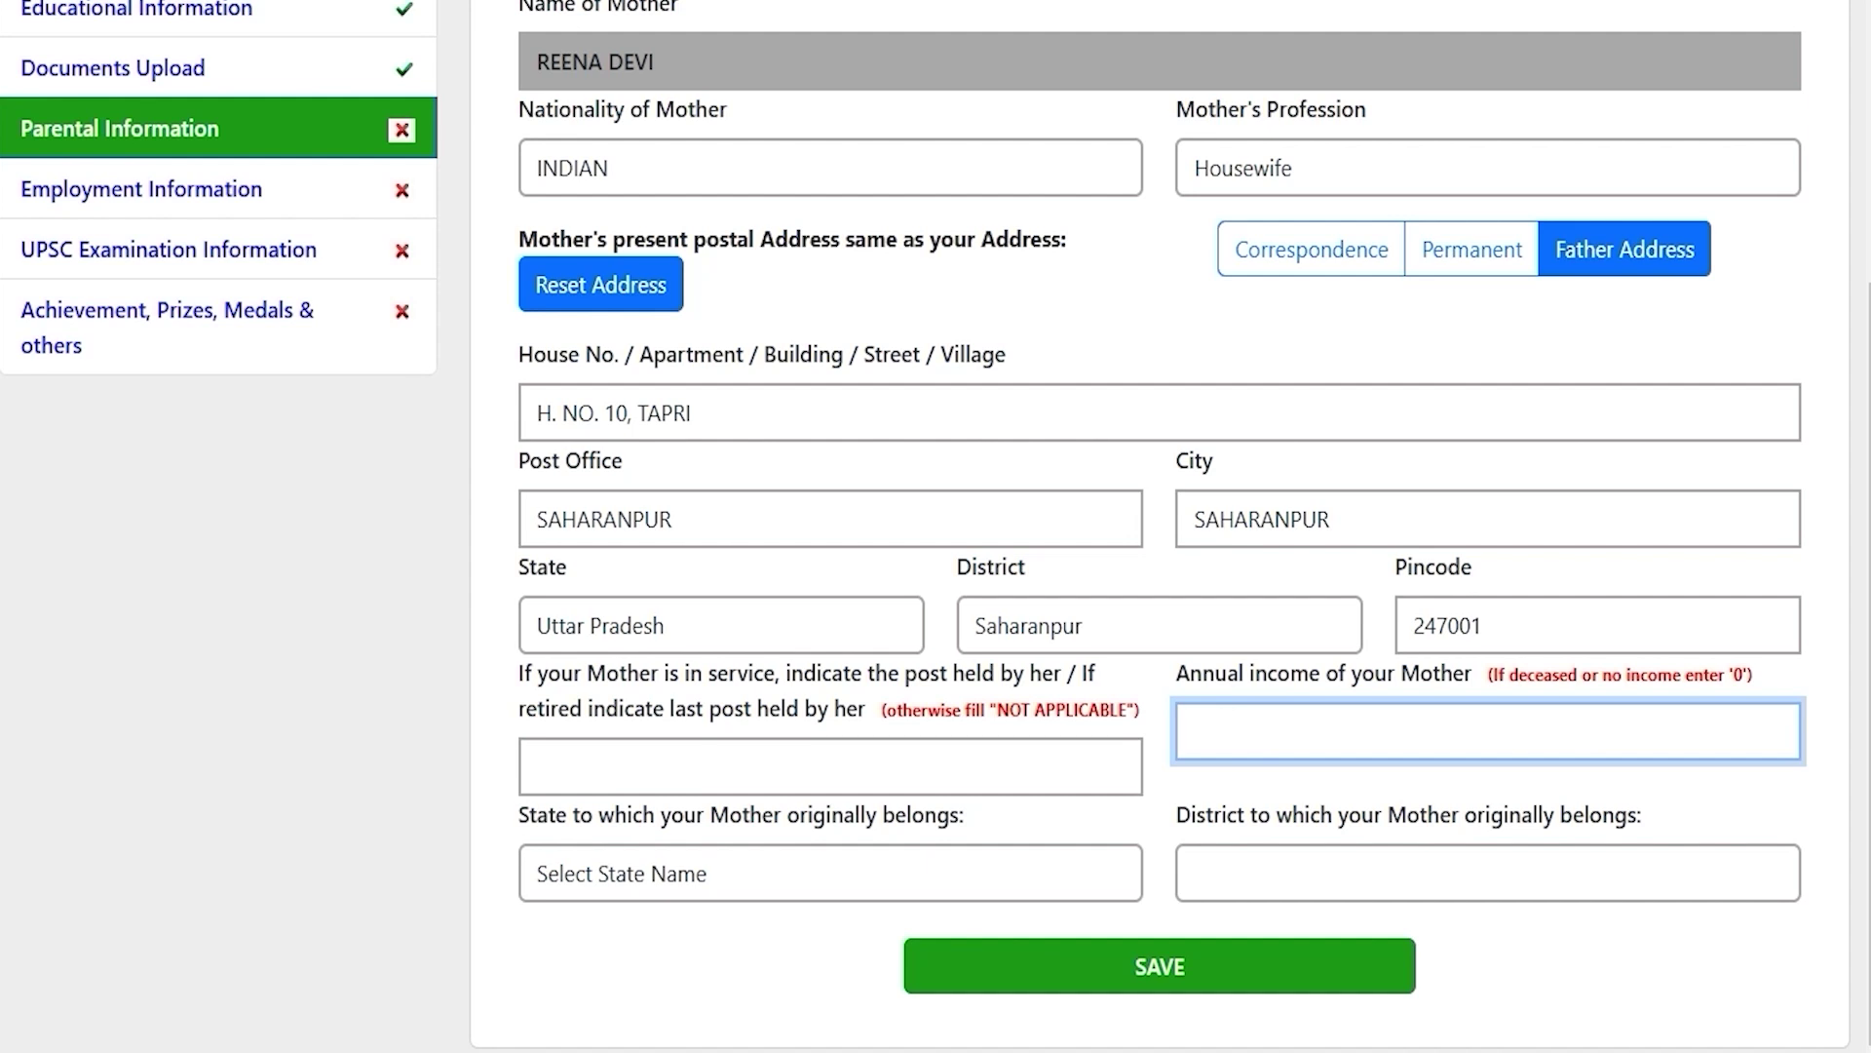
pyautogui.write('0')
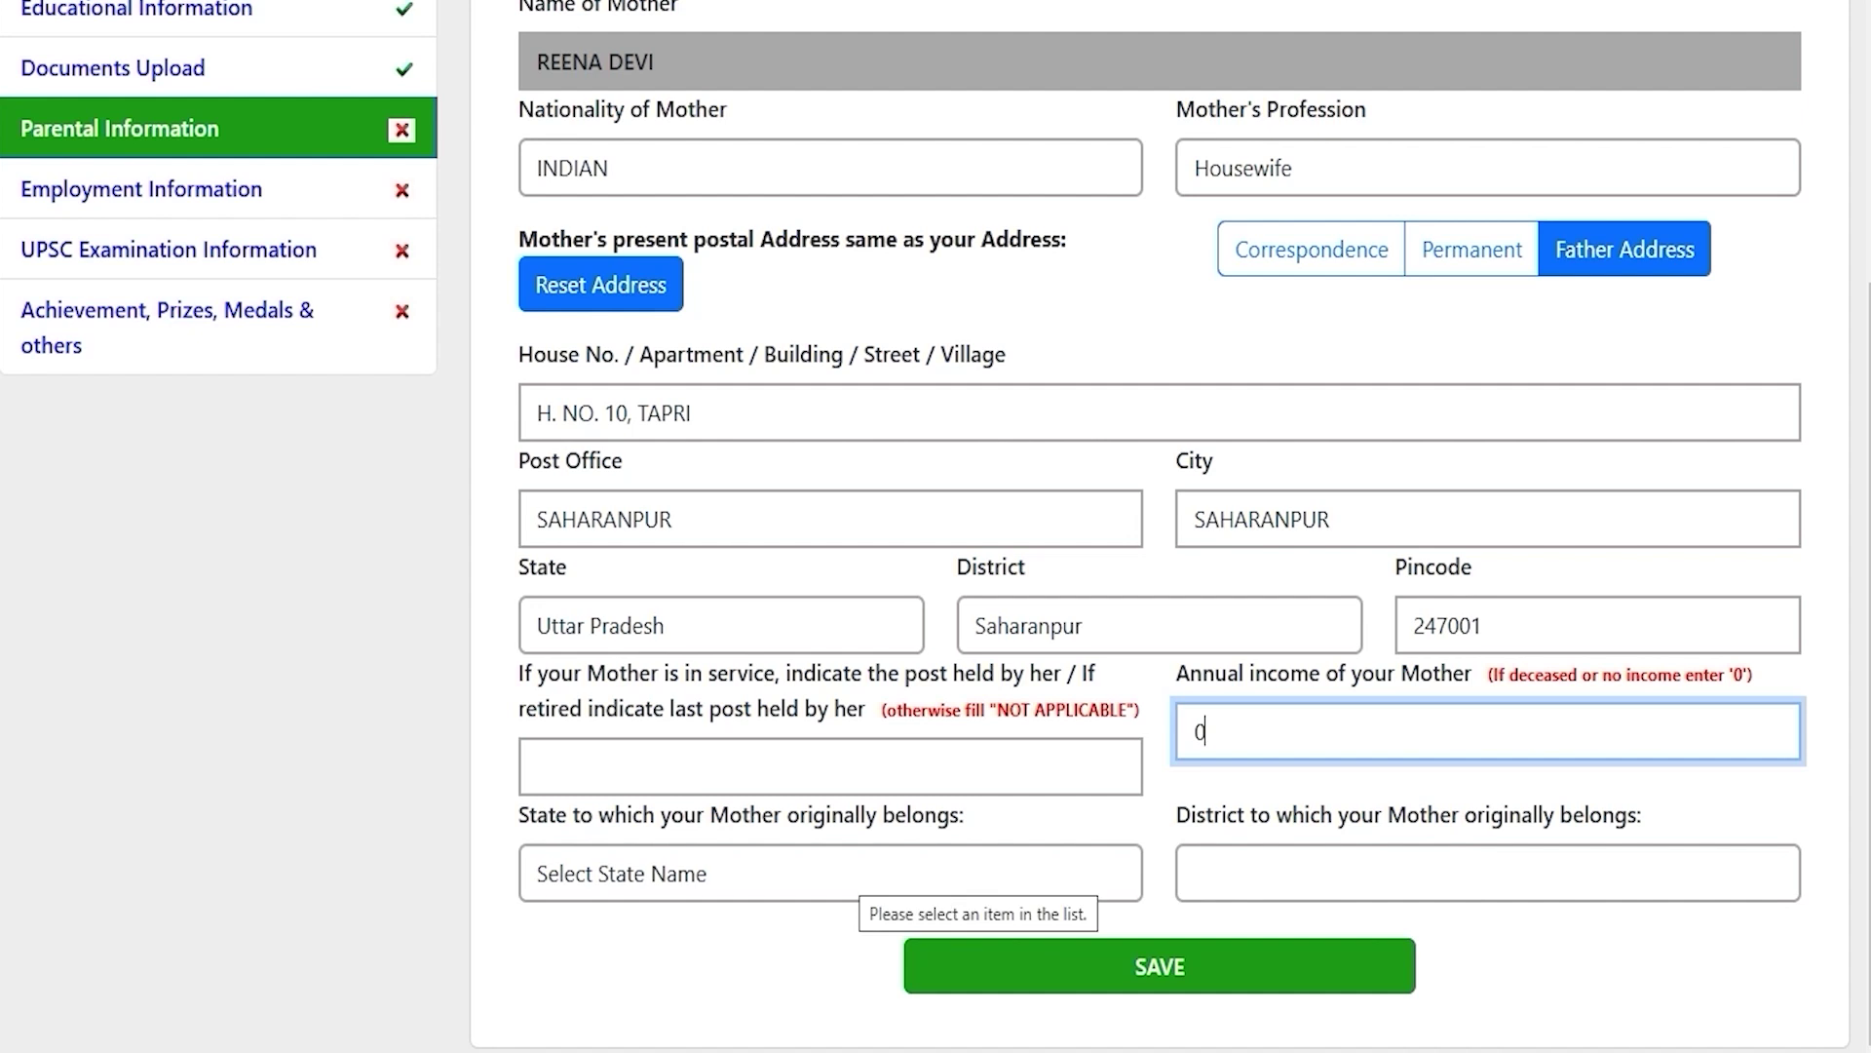
# Step: Set the mother's origin to Uttar Pradesh and Saharanpur and save the parental information
pyautogui.click(846, 874)
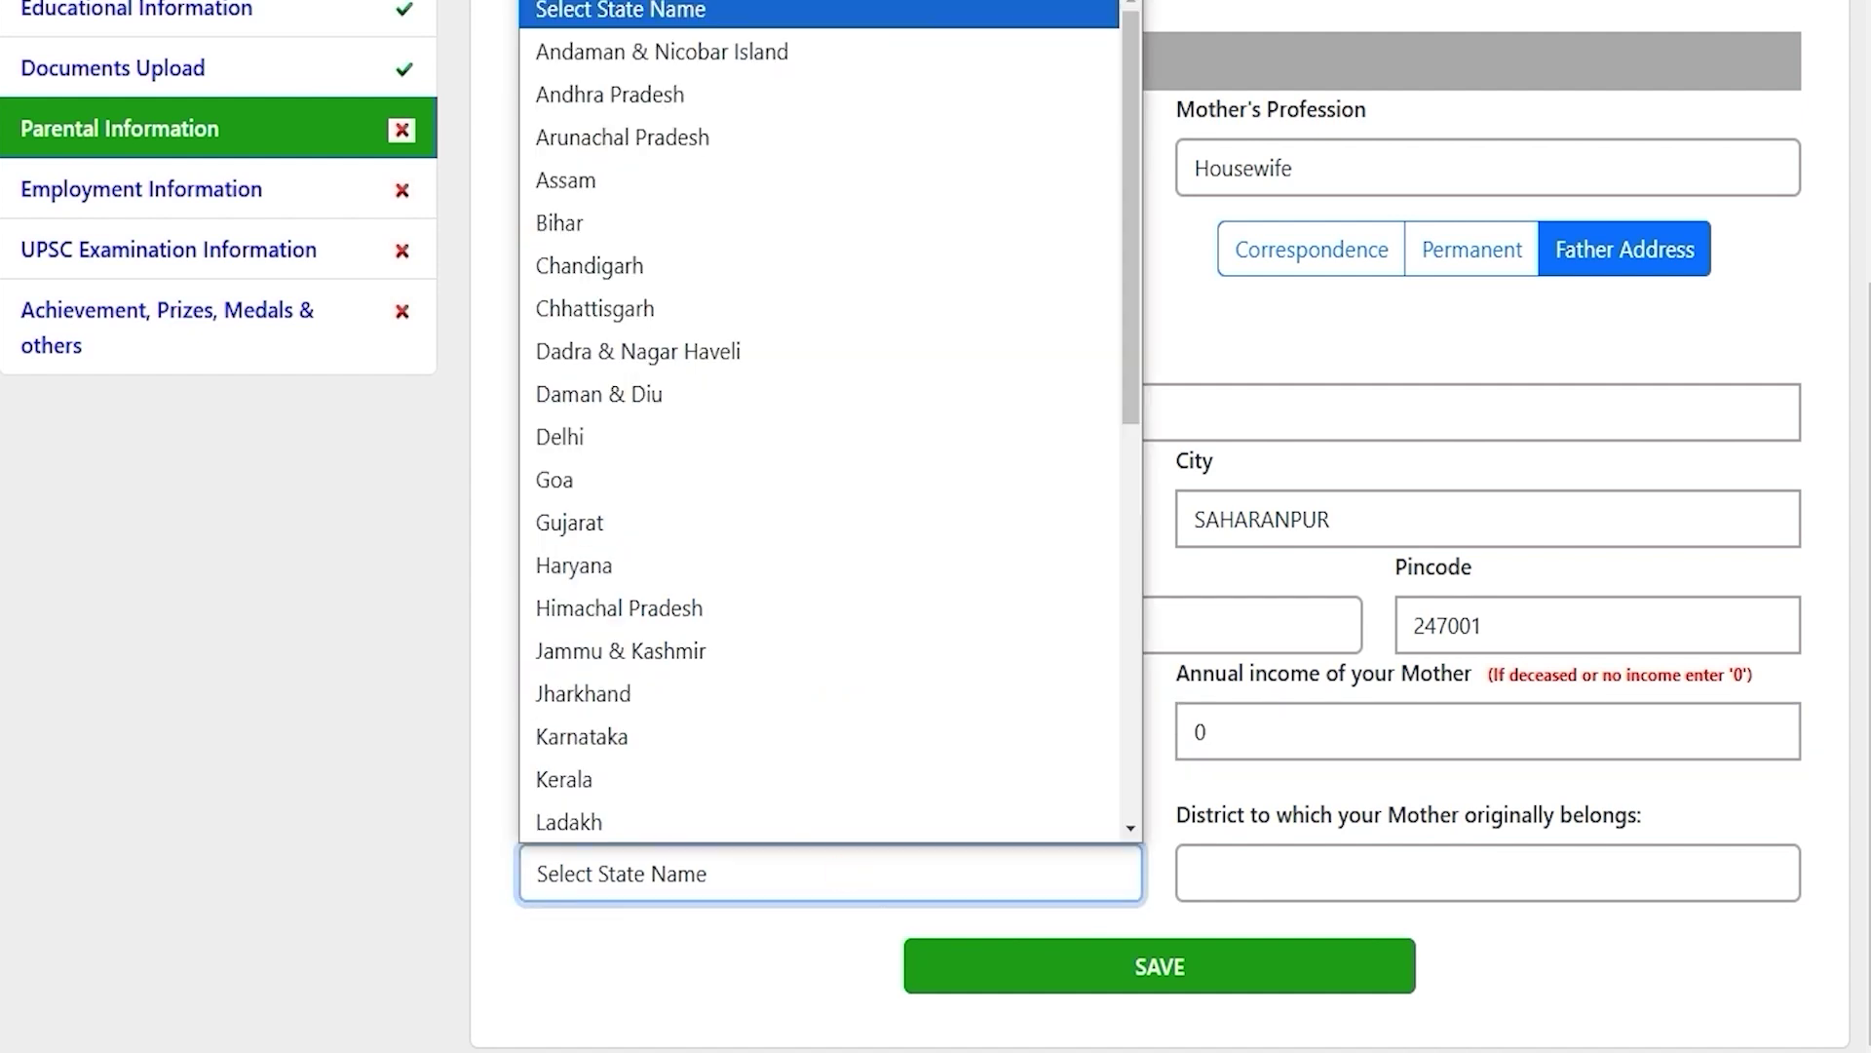
pyautogui.press('u')
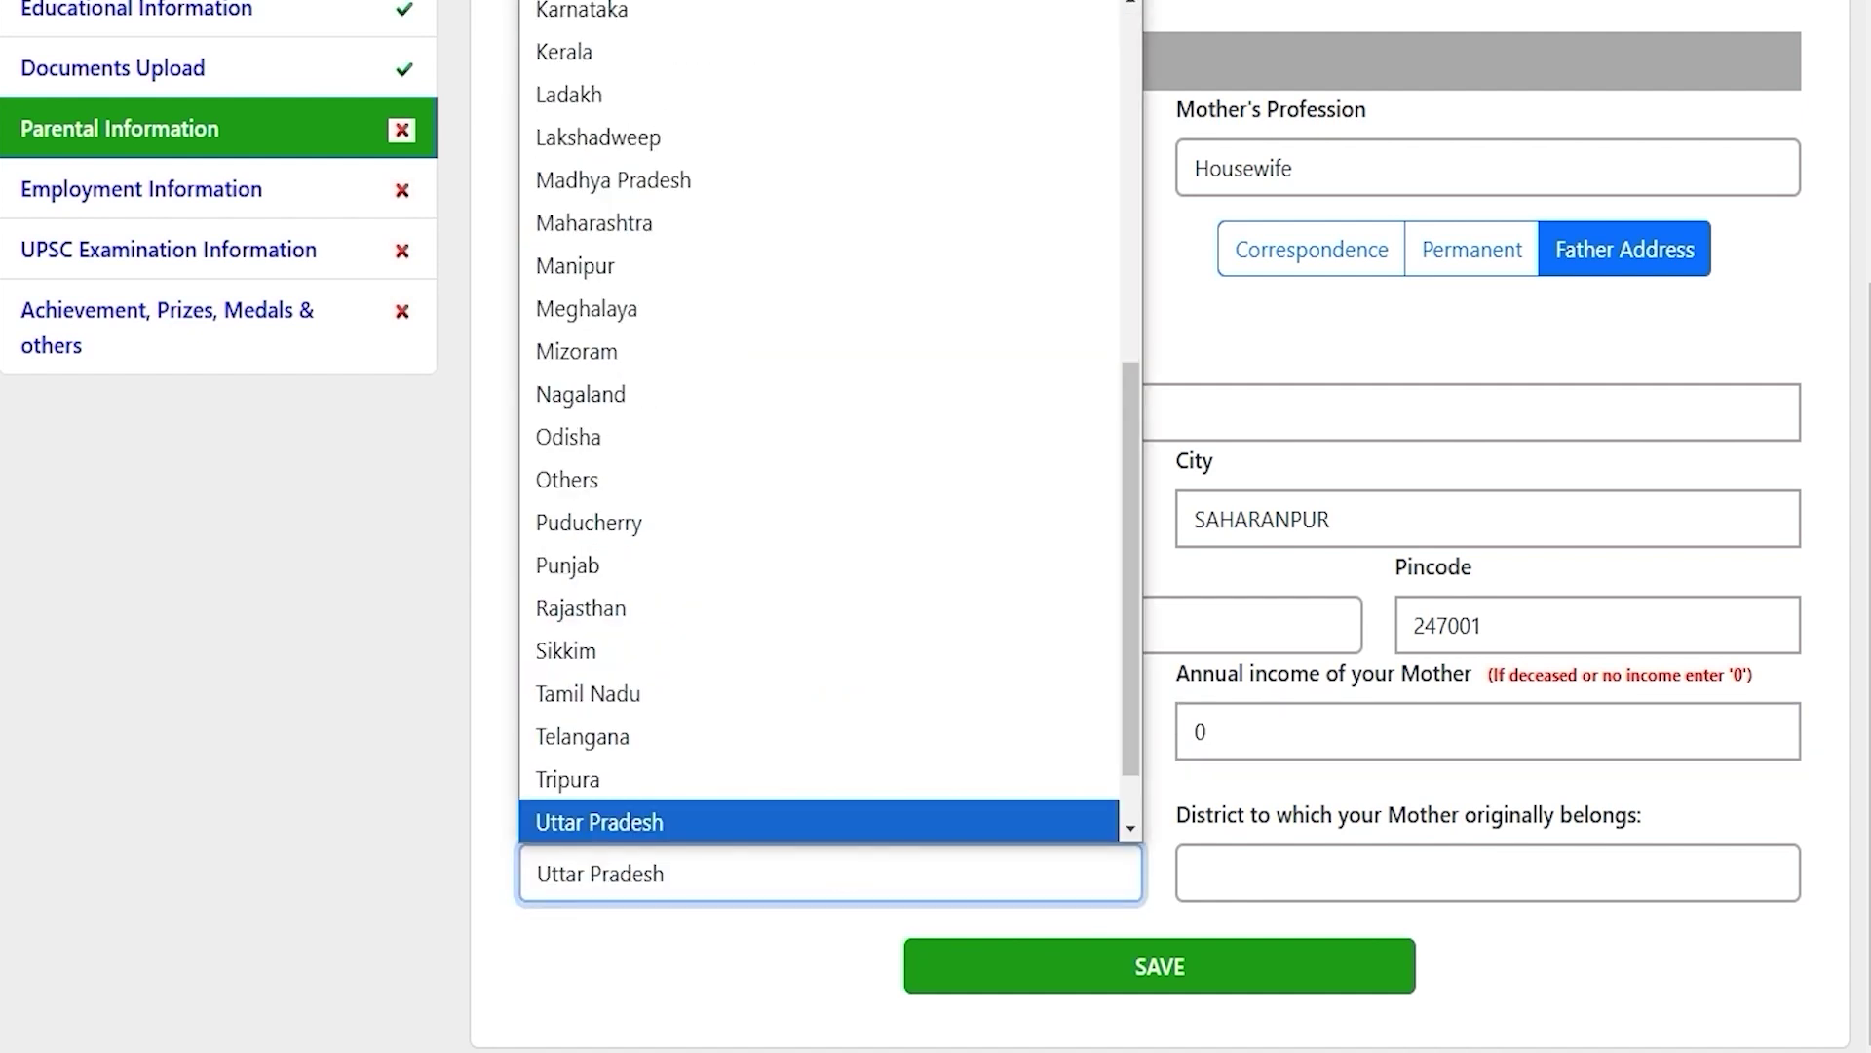
pyautogui.press('Return')
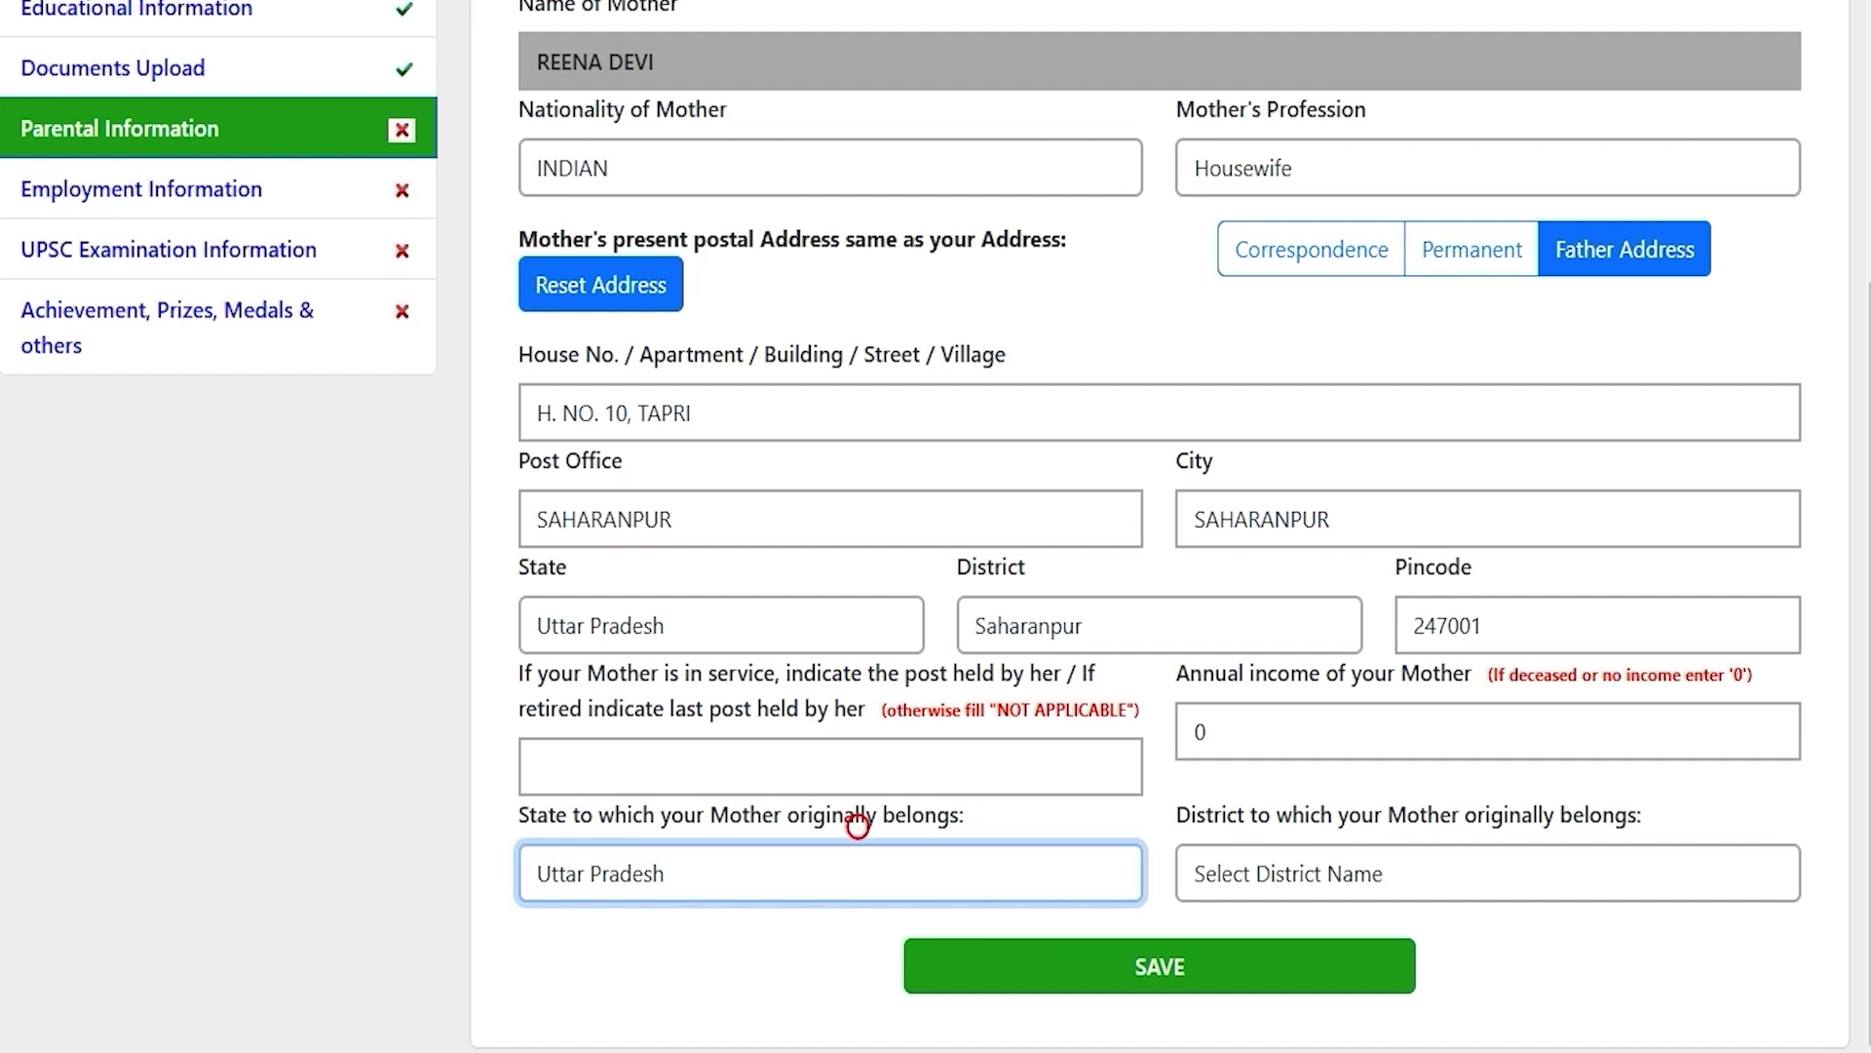
pyautogui.click(1206, 868)
pyautogui.press('s')
pyautogui.press('Return')
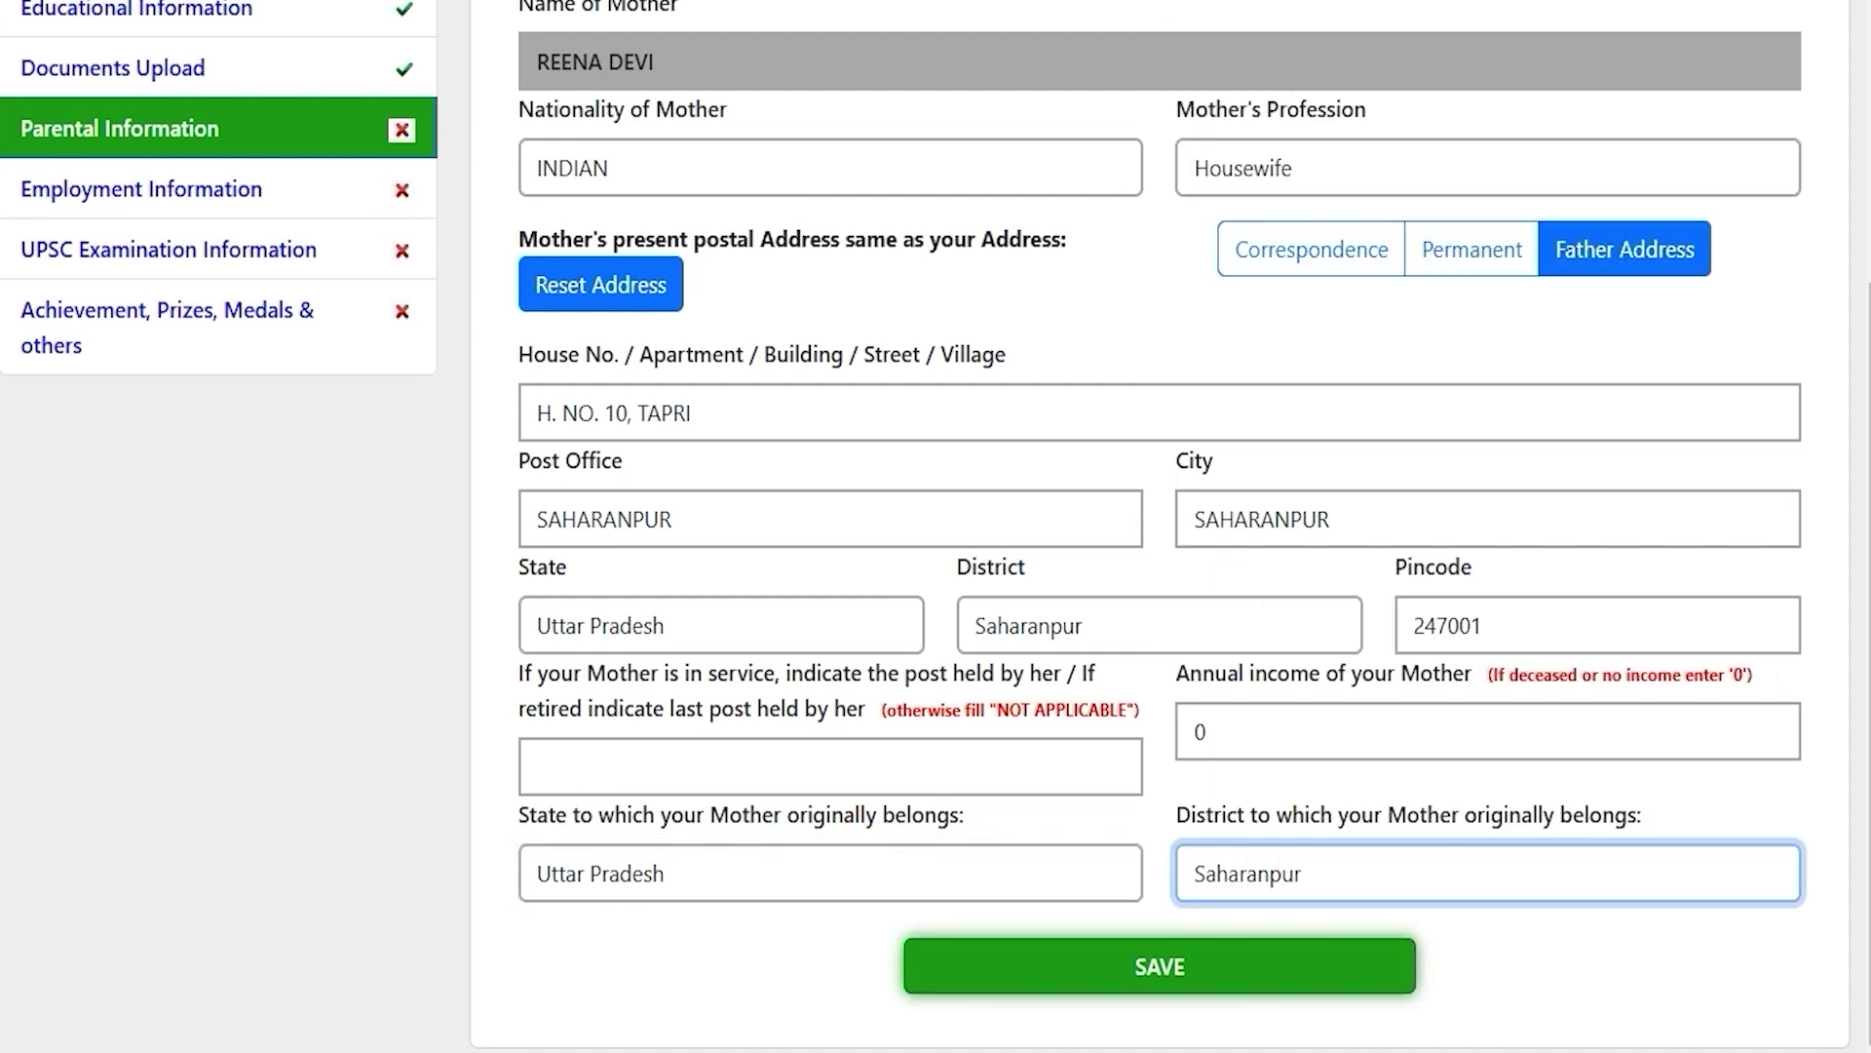
pyautogui.click(1160, 966)
pyautogui.click(603, 714)
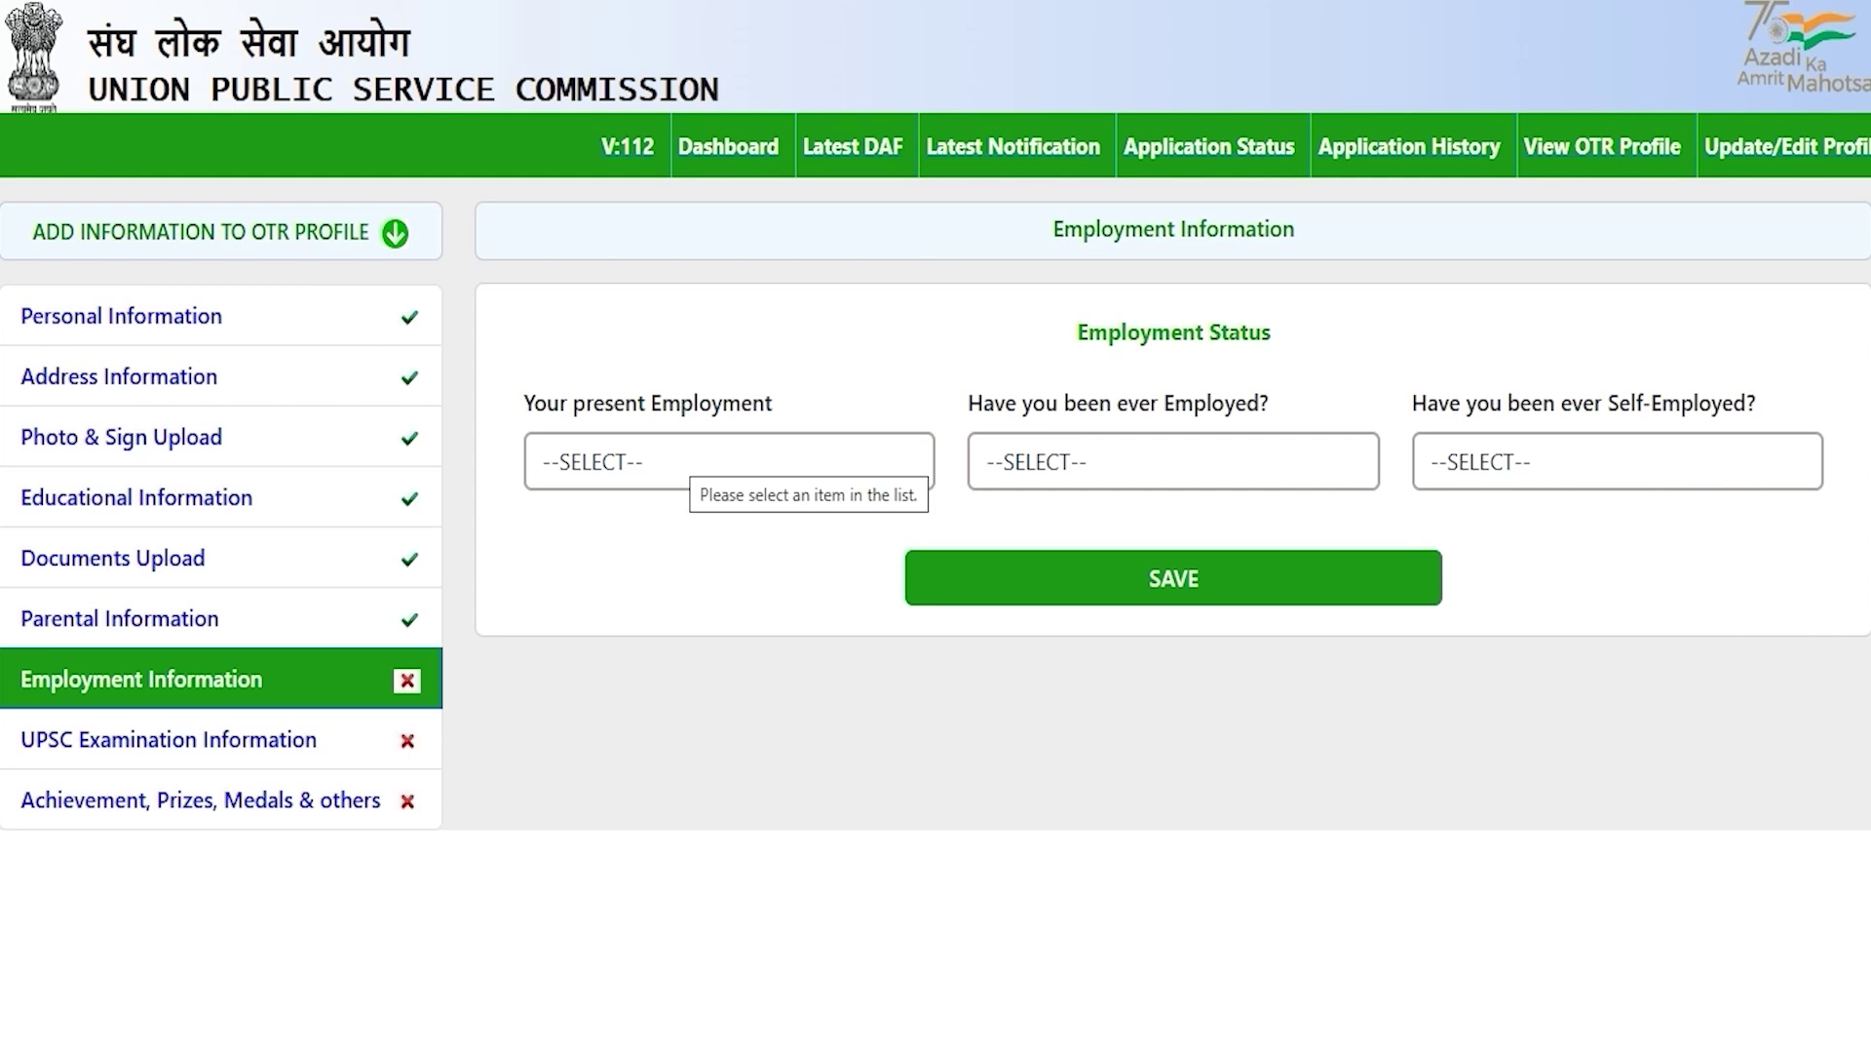
# Step: Set present employment to Not Employed, correcting an initial Private choice
pyautogui.click(675, 454)
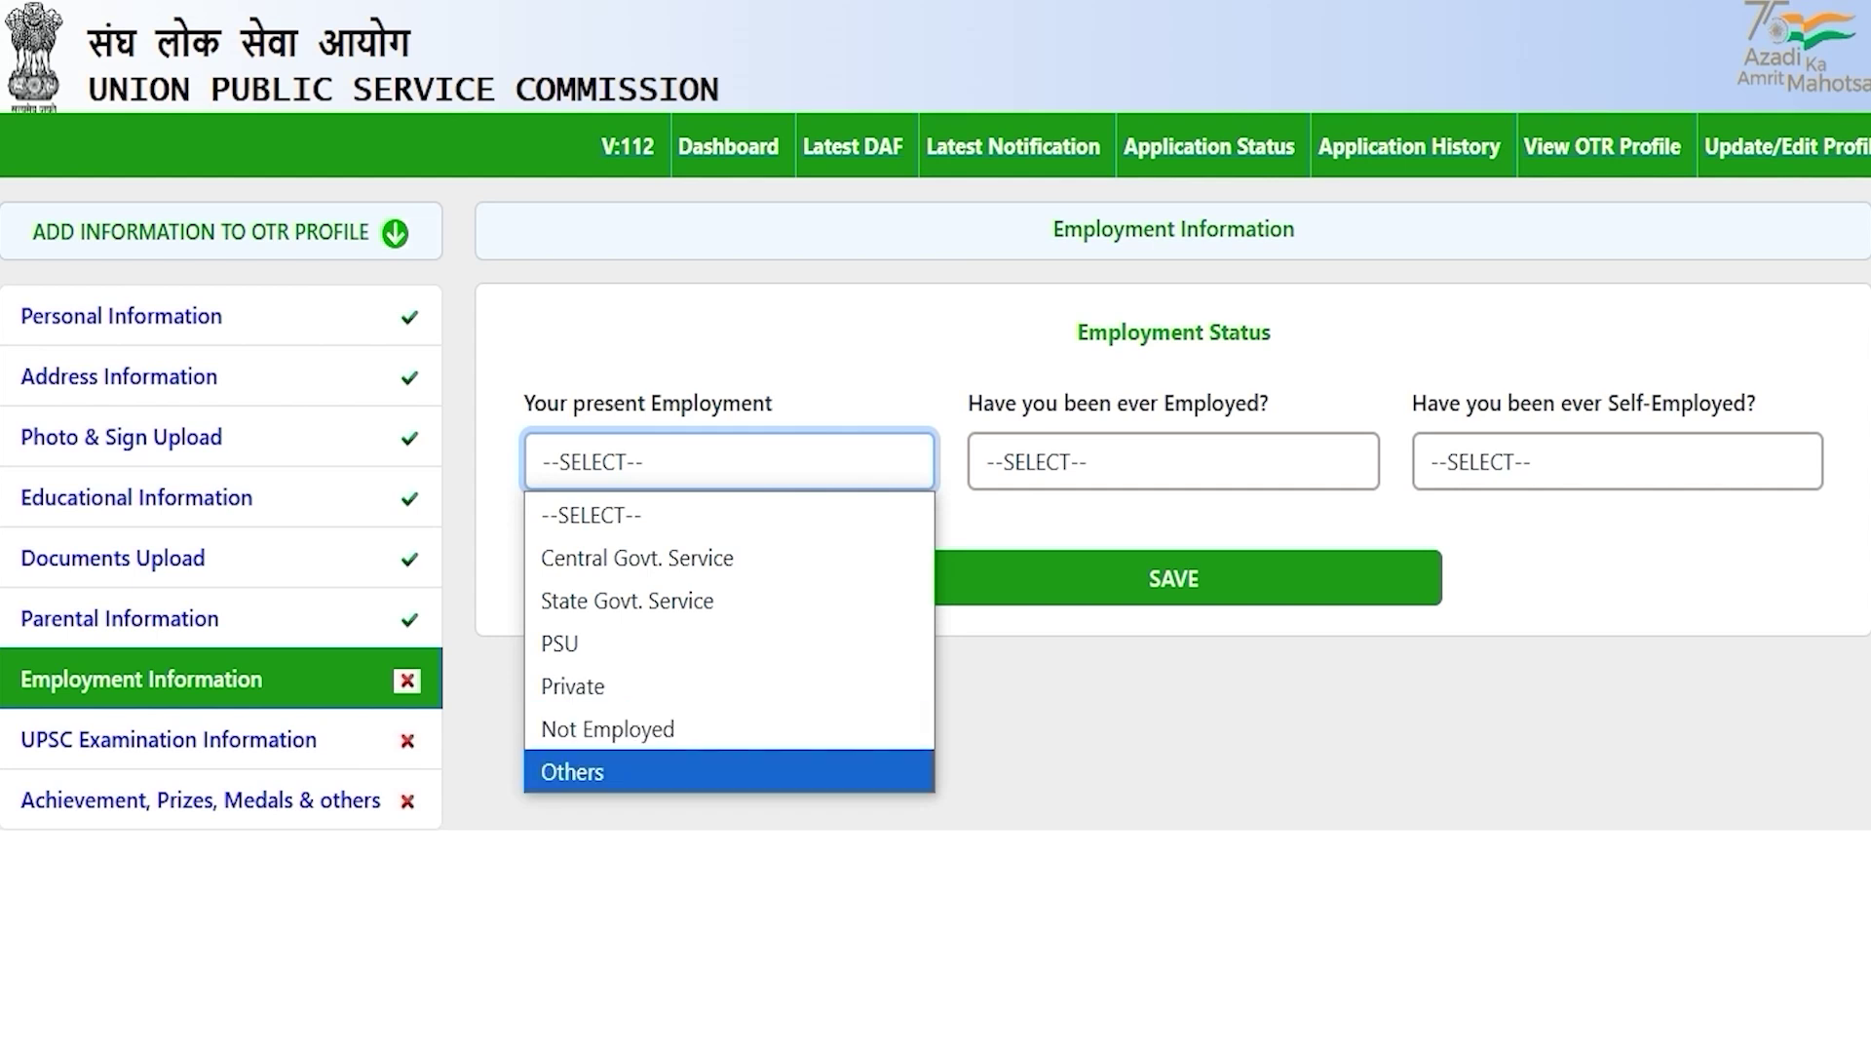
pyautogui.click(585, 685)
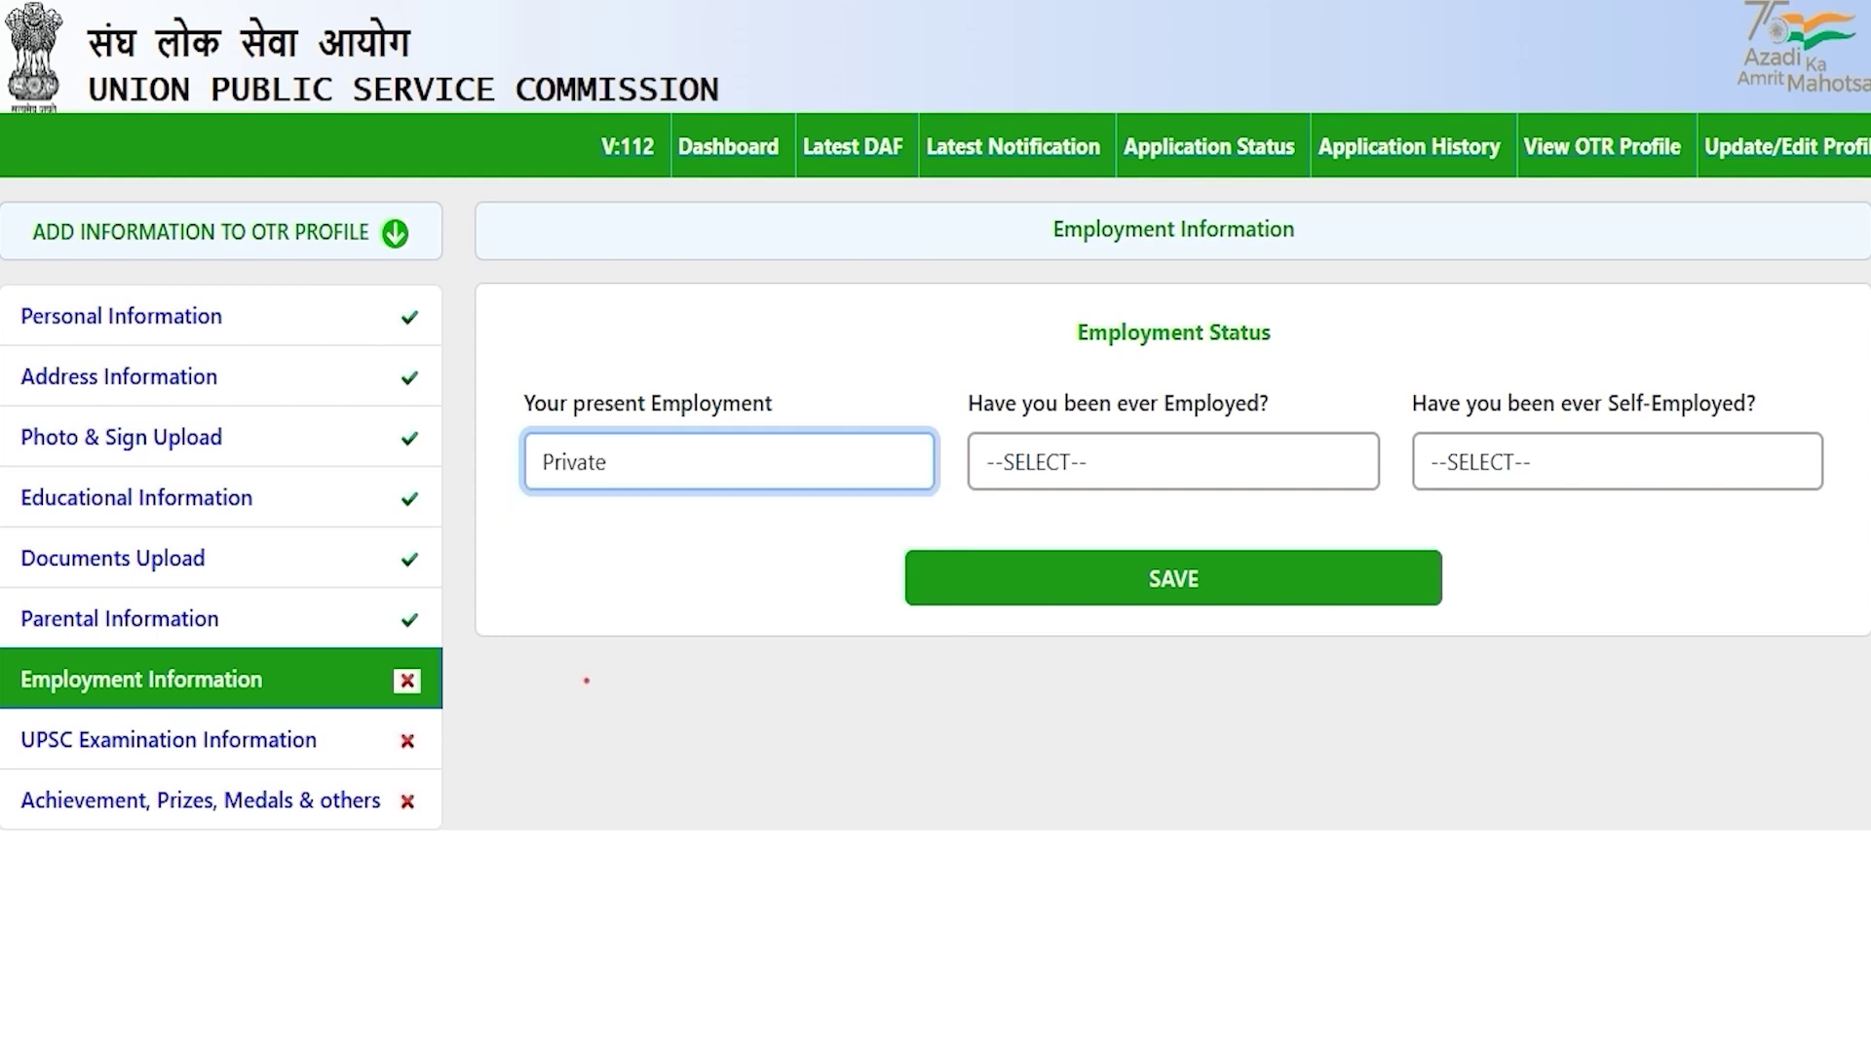
pyautogui.click(707, 462)
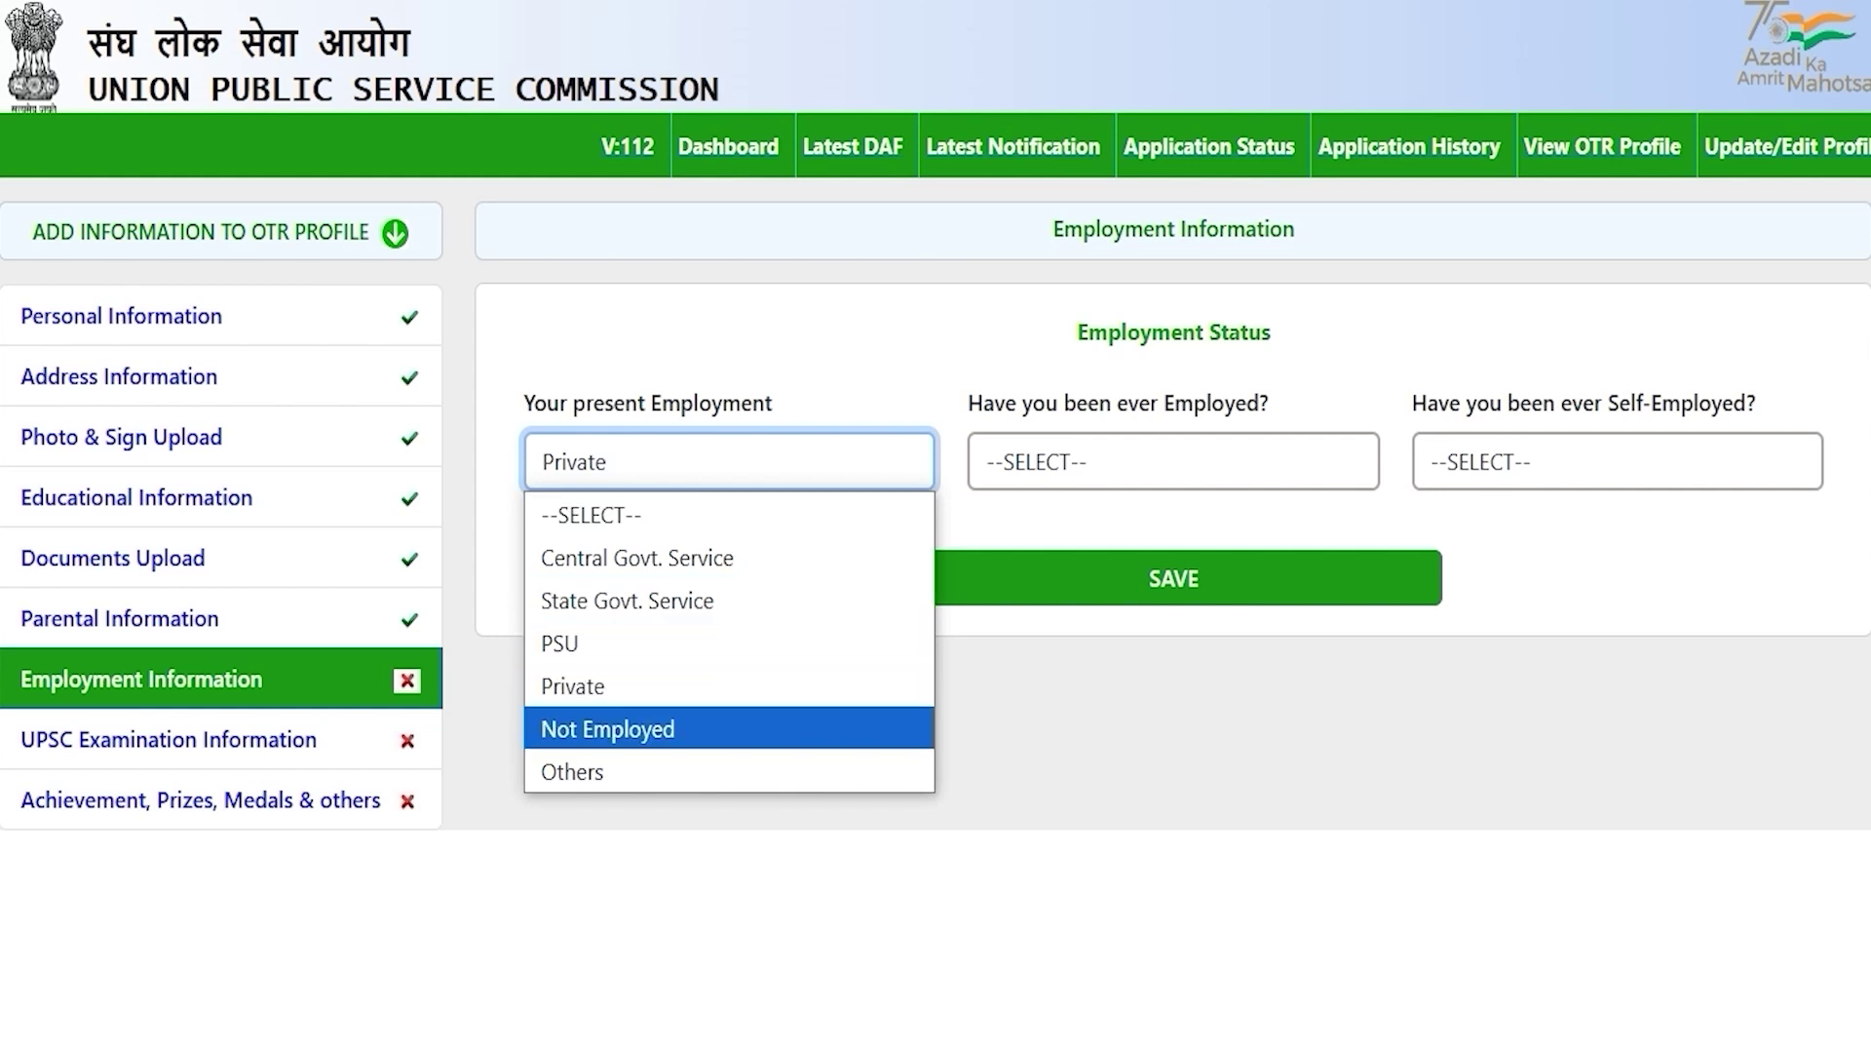
pyautogui.click(655, 727)
pyautogui.click(1174, 584)
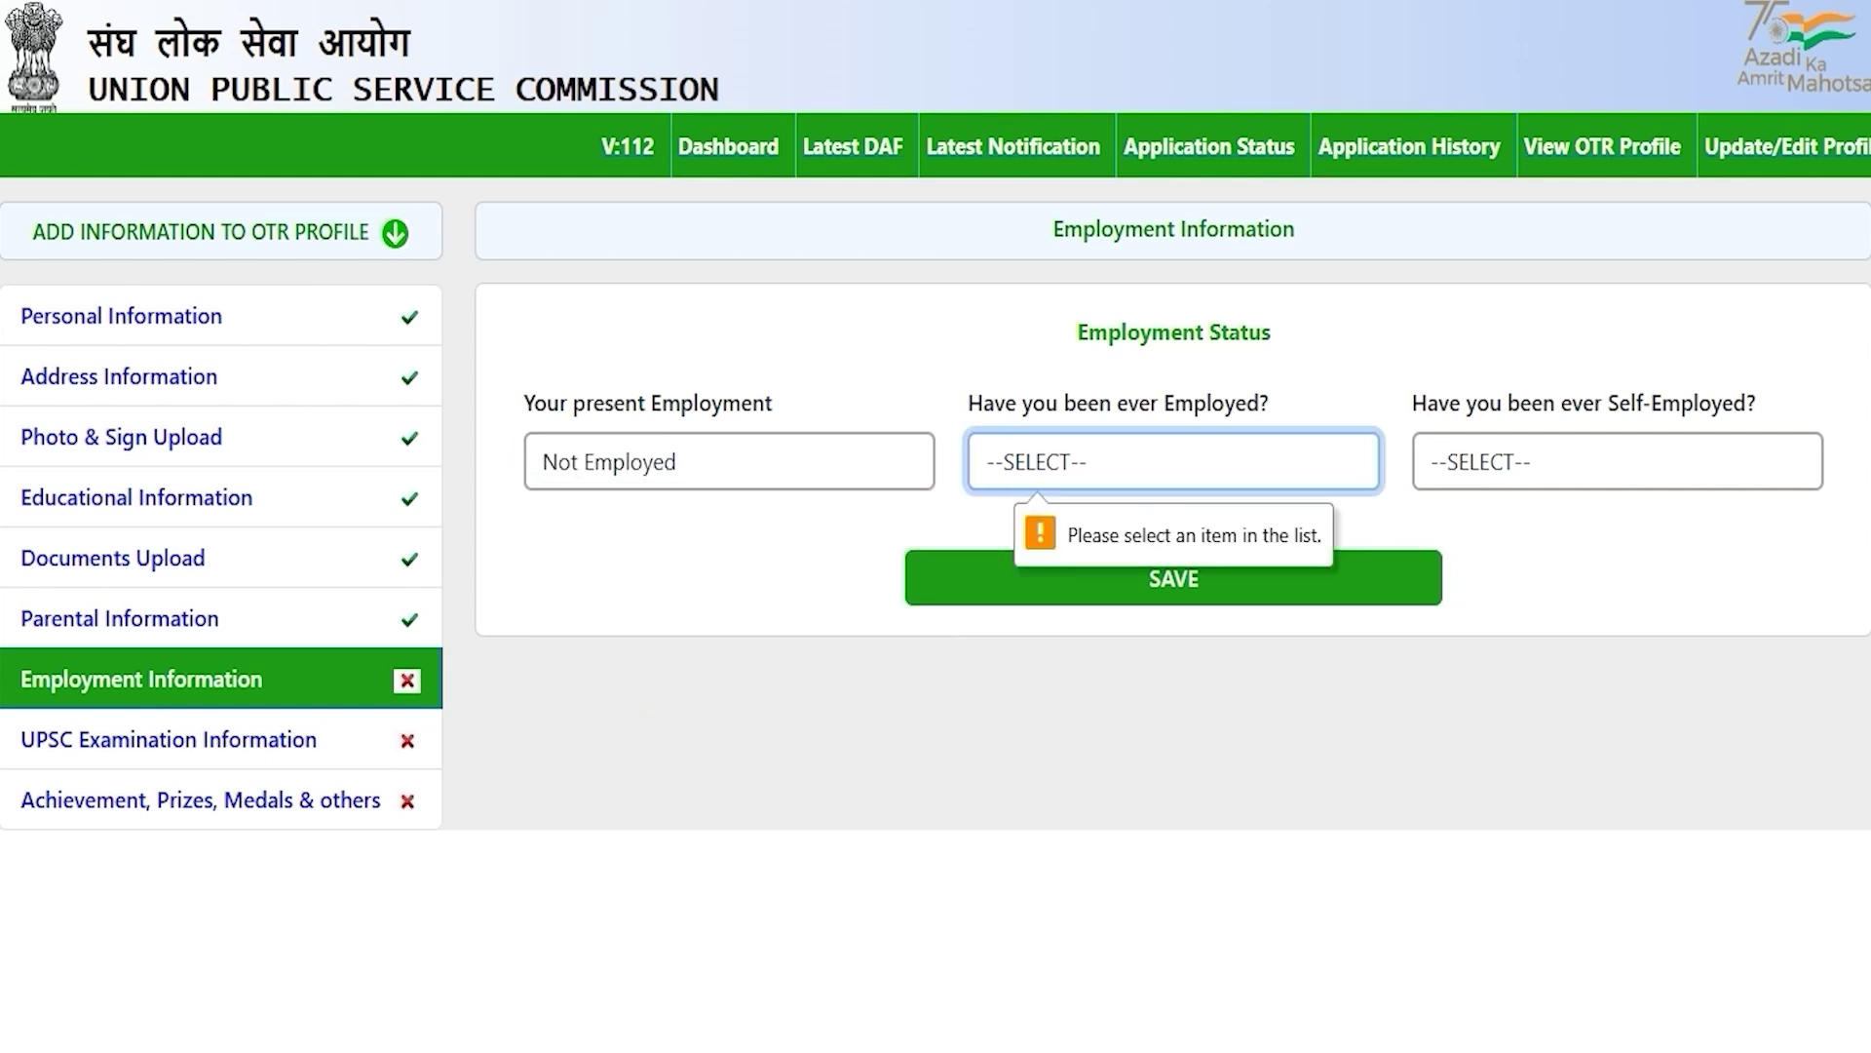
# Step: Answer NO to ever employed and ever self-employed, then save the employment details
pyautogui.click(1070, 464)
pyautogui.click(1023, 598)
pyautogui.click(1533, 462)
pyautogui.click(1466, 600)
pyautogui.click(1177, 579)
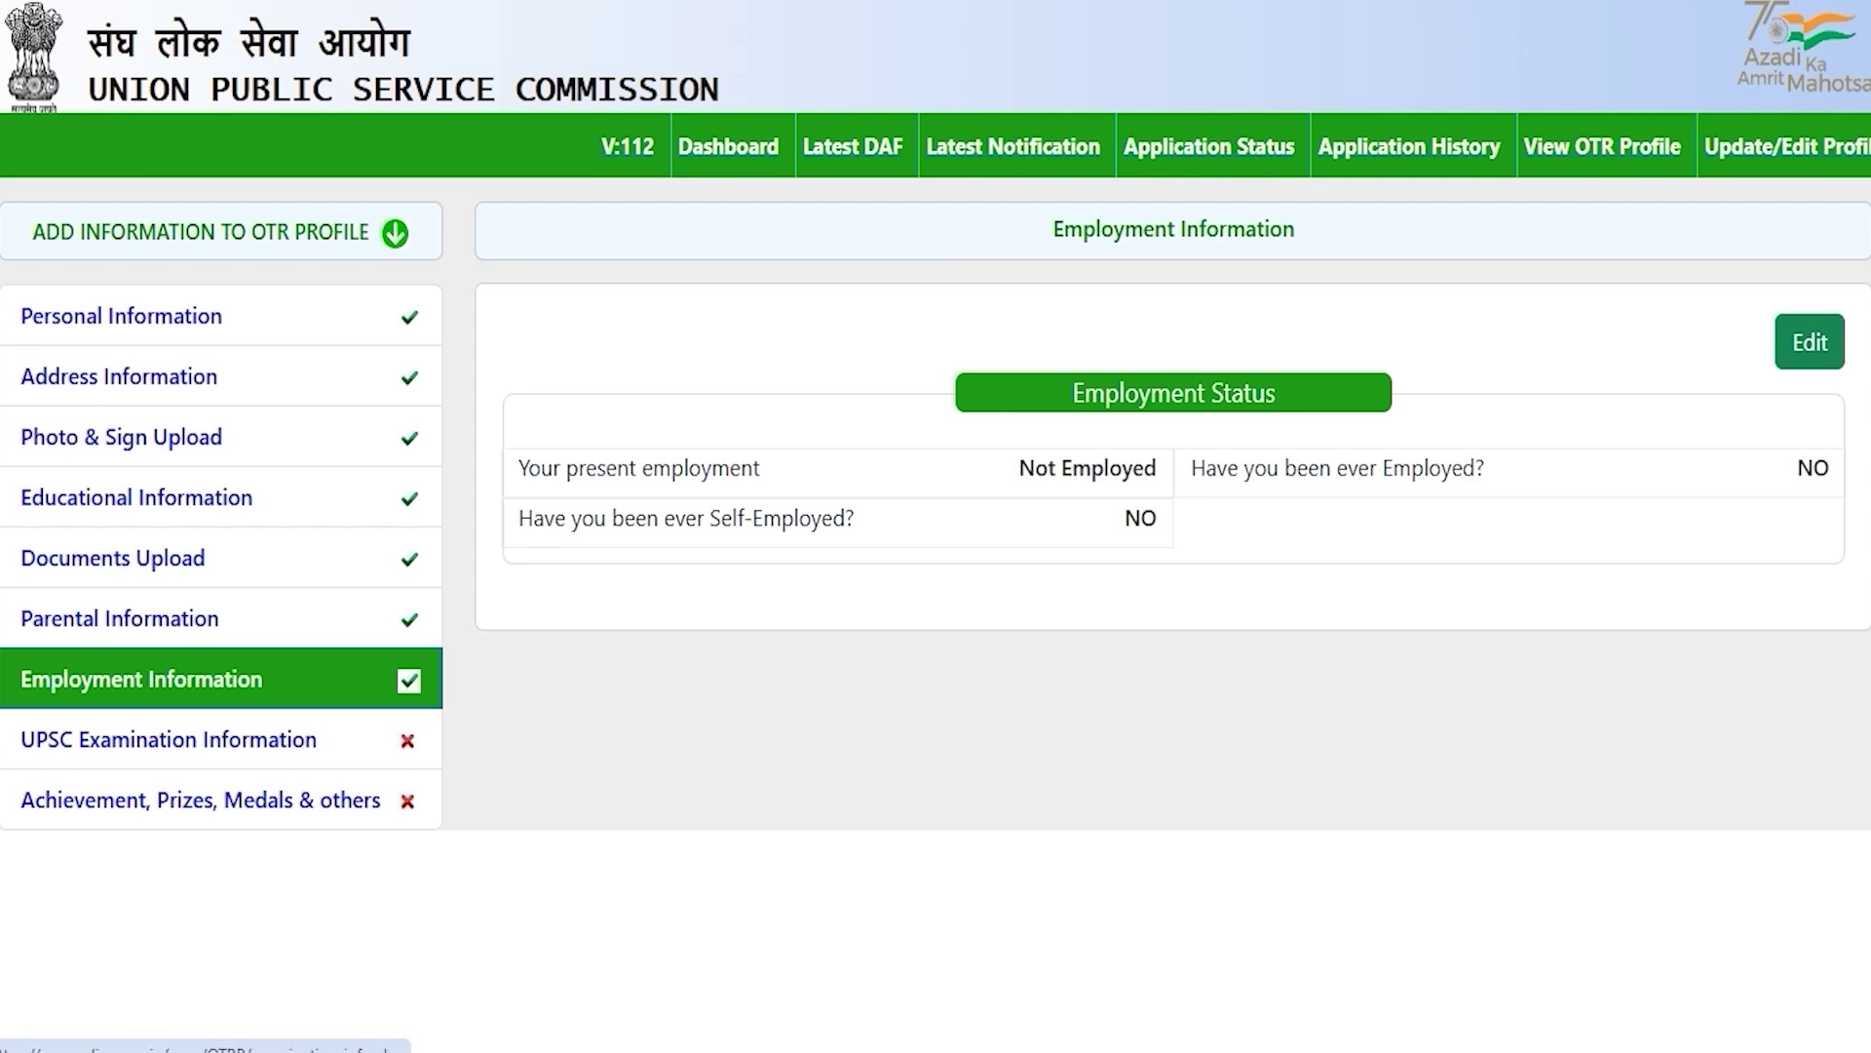
pyautogui.click(251, 743)
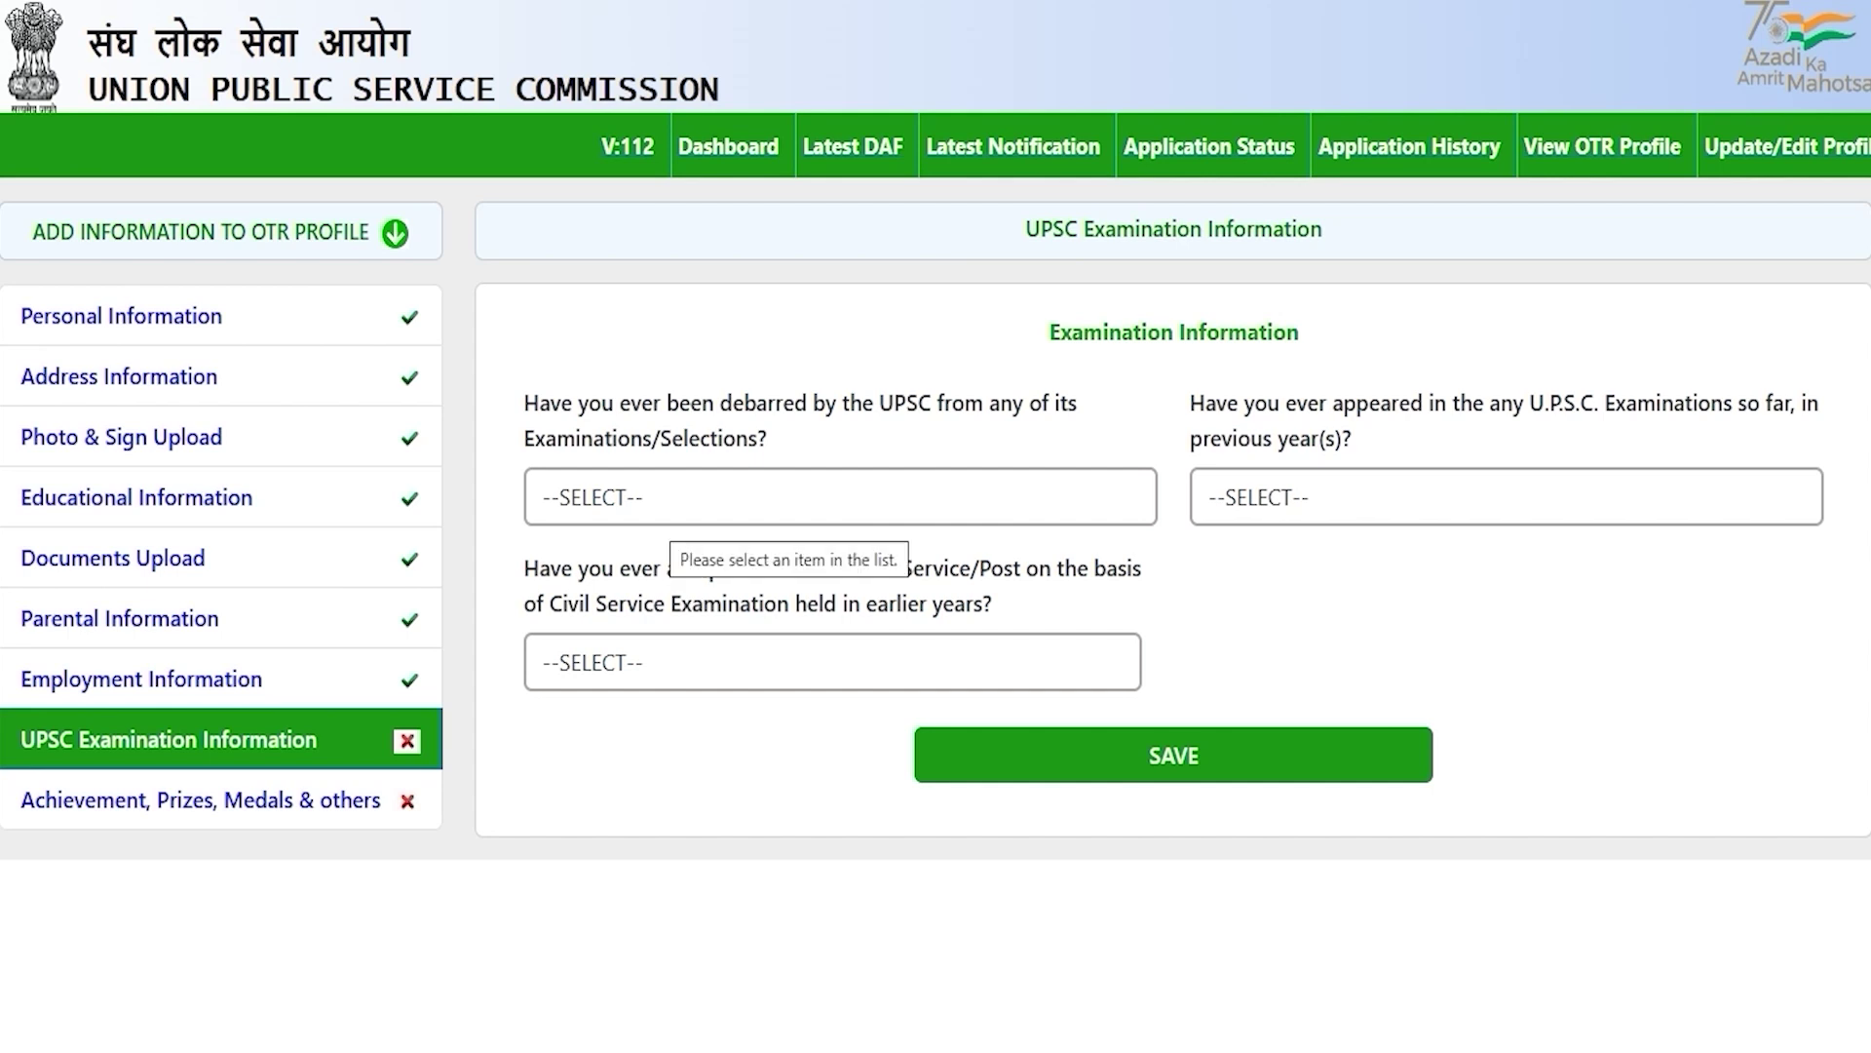
# Step: Answer NO to the debarred-by-UPSC and previous-appearance questions
pyautogui.click(664, 506)
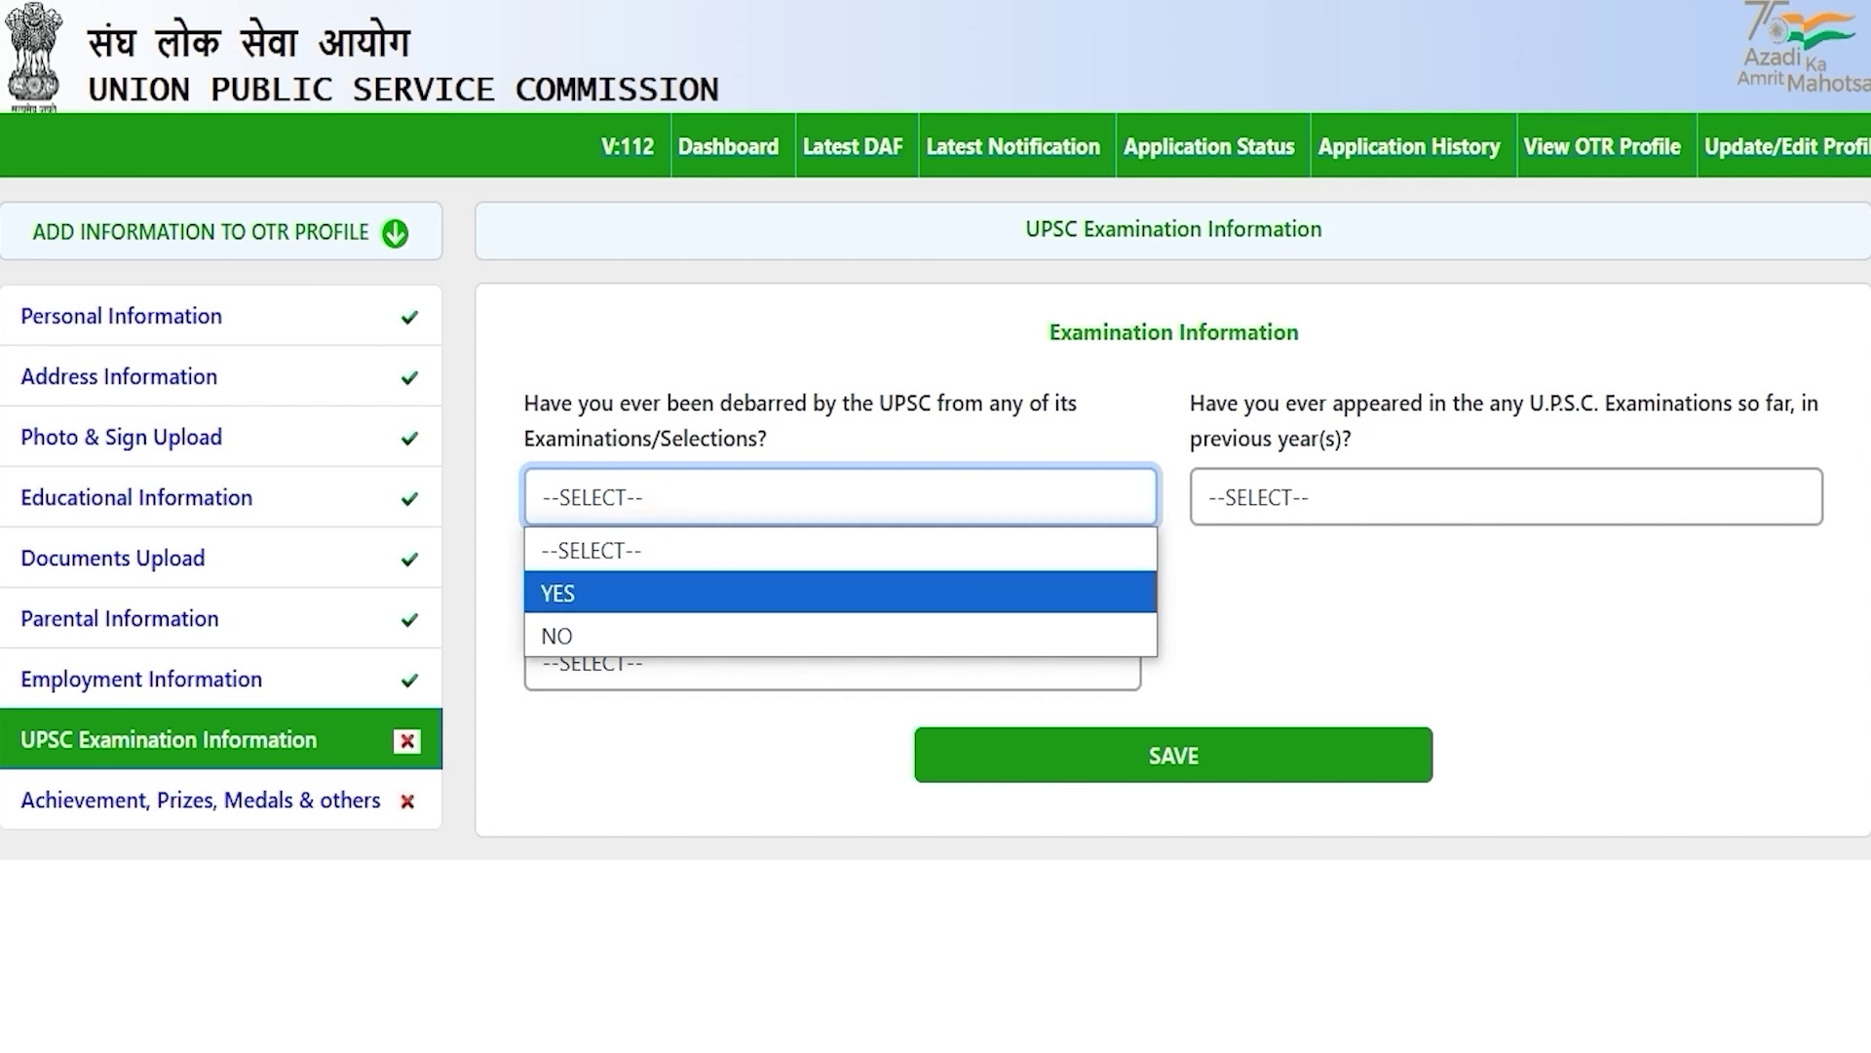
pyautogui.click(625, 585)
pyautogui.click(710, 498)
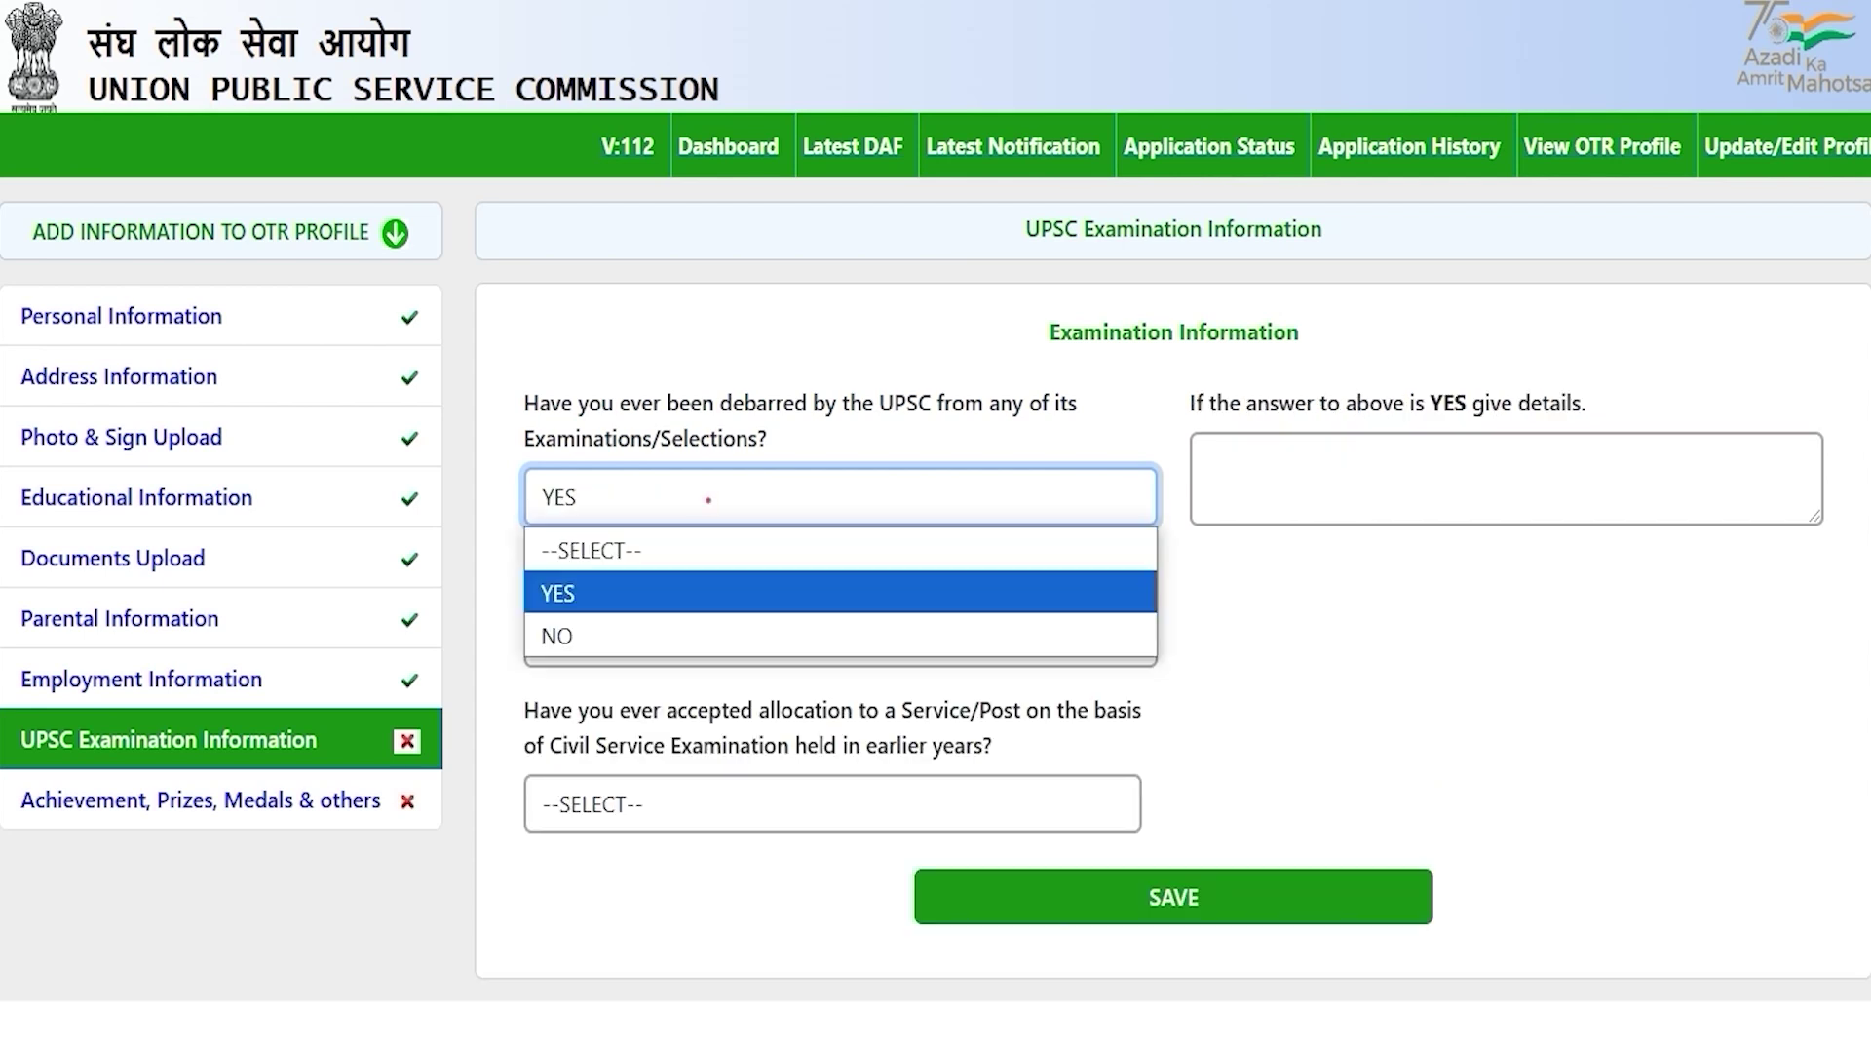
pyautogui.click(567, 632)
pyautogui.click(1292, 589)
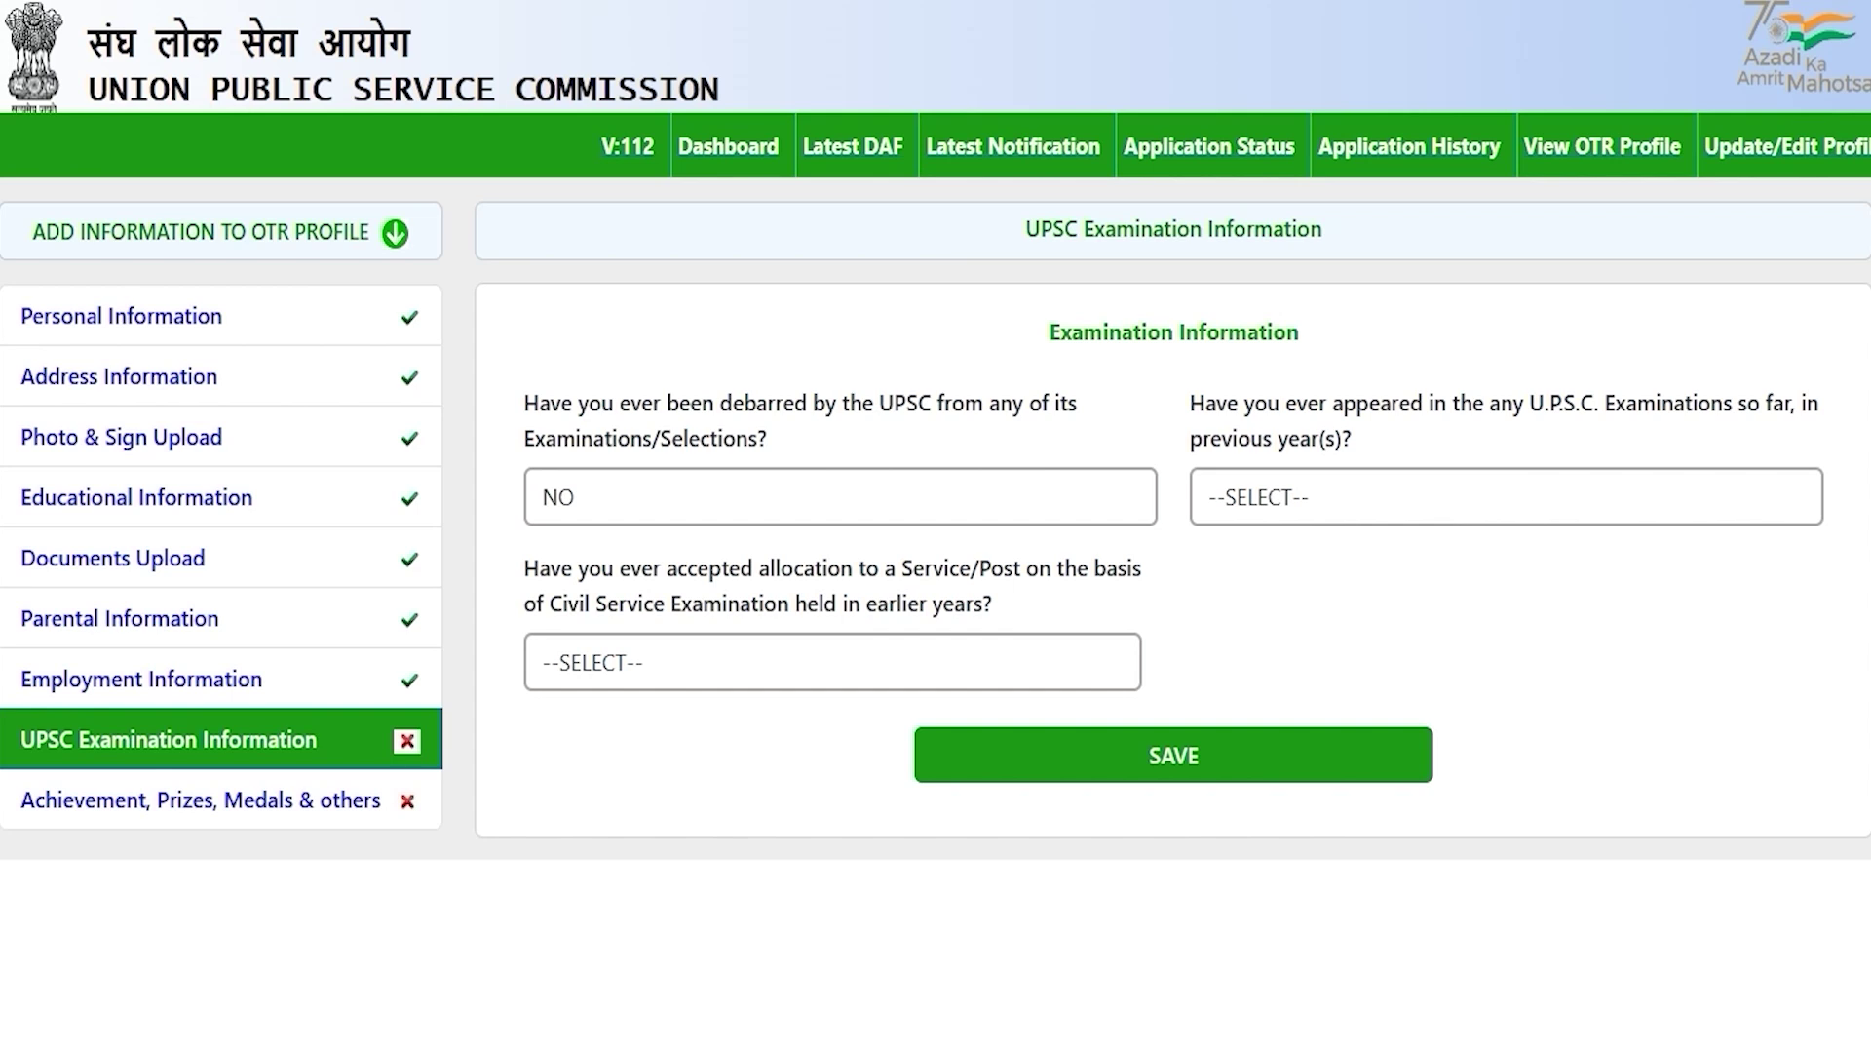
pyautogui.moveTo(1281, 404); pyautogui.dragTo(1343, 404)
pyautogui.click(1325, 498)
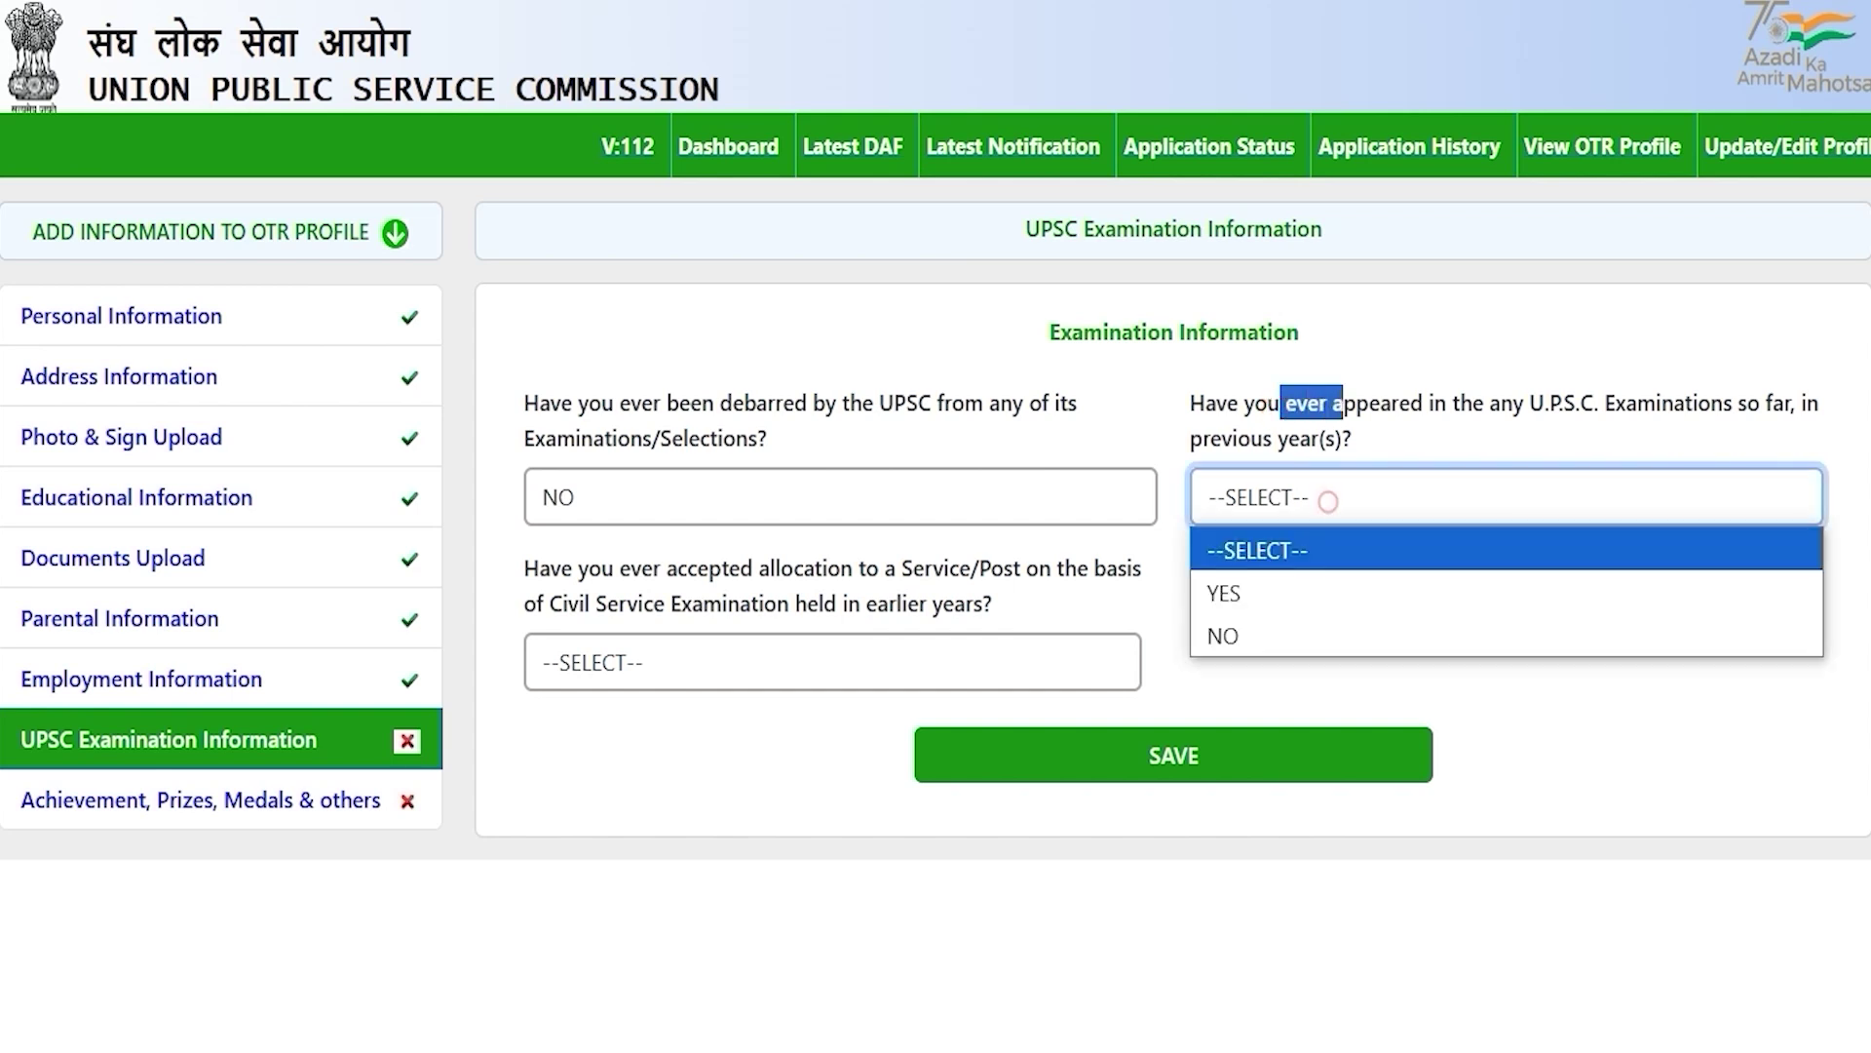
pyautogui.click(1287, 585)
pyautogui.click(1290, 497)
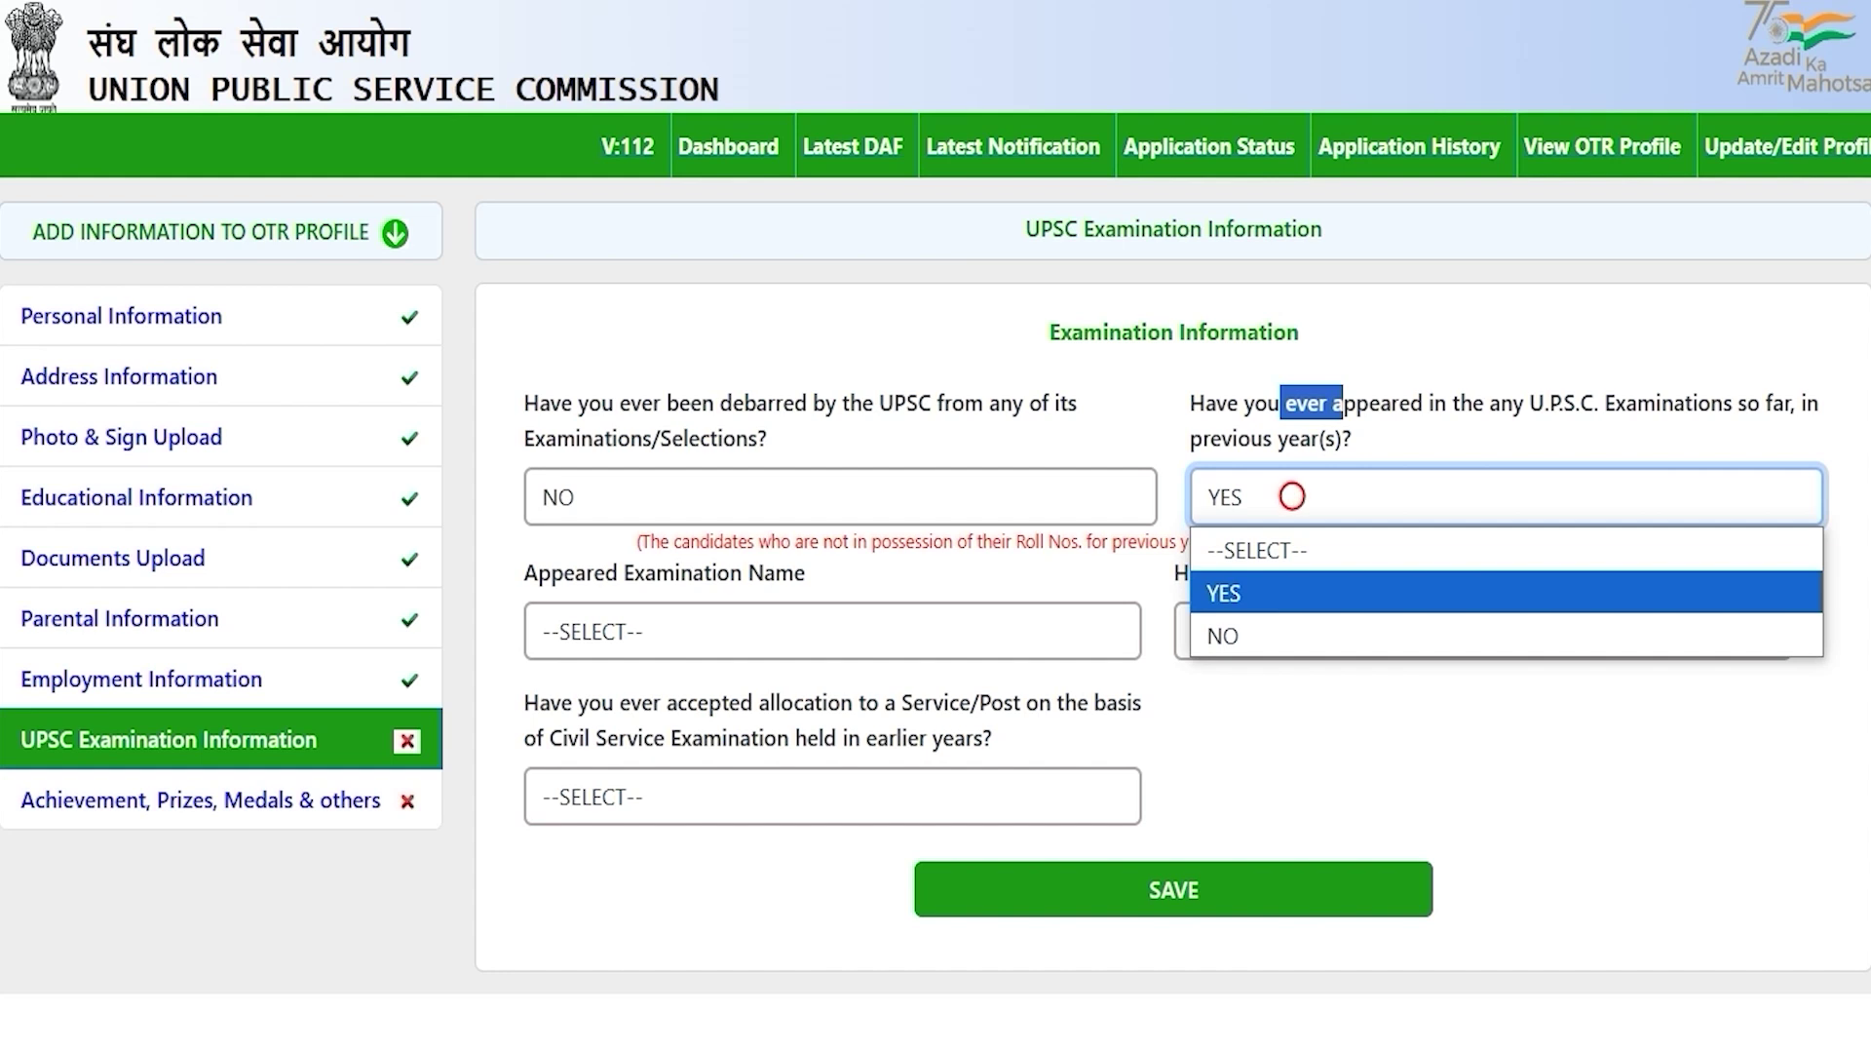
pyautogui.click(1232, 635)
pyautogui.press('Tab')
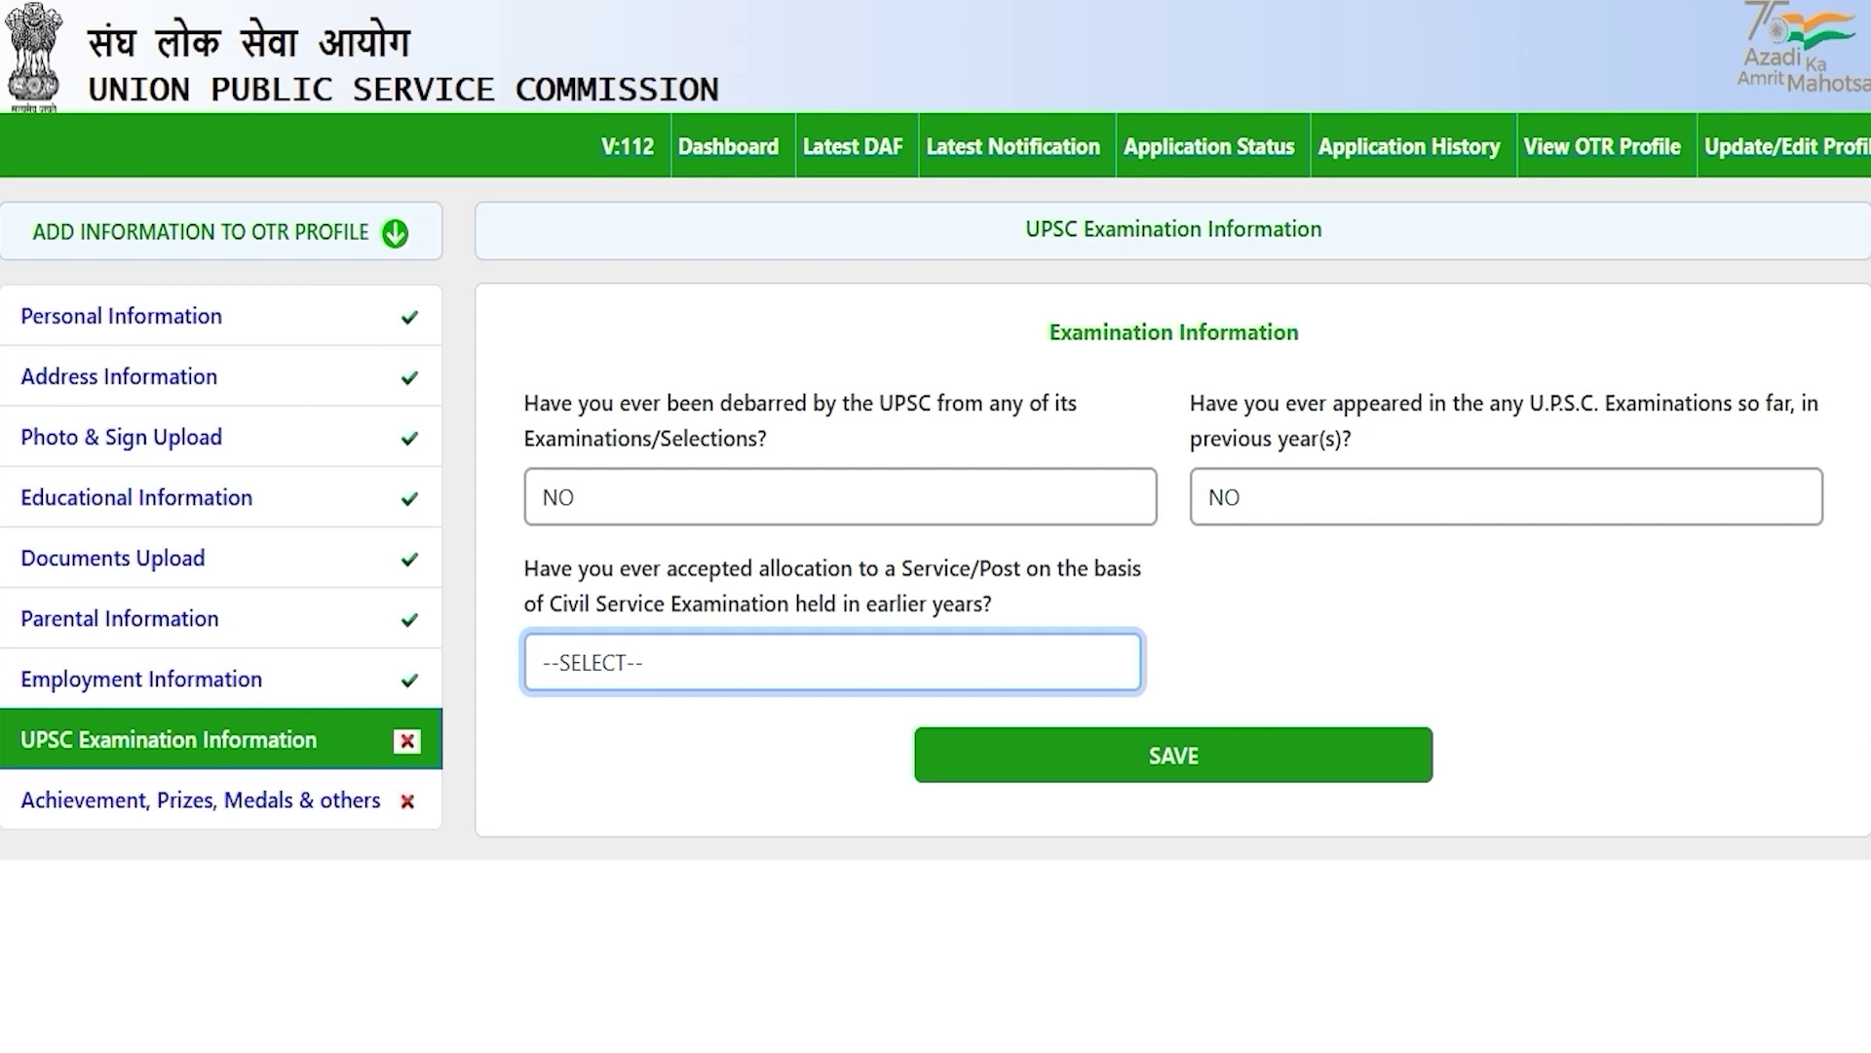
# Step: Answer NO to having accepted an earlier allocation and save the examination answers
pyautogui.moveTo(585, 603); pyautogui.dragTo(751, 604)
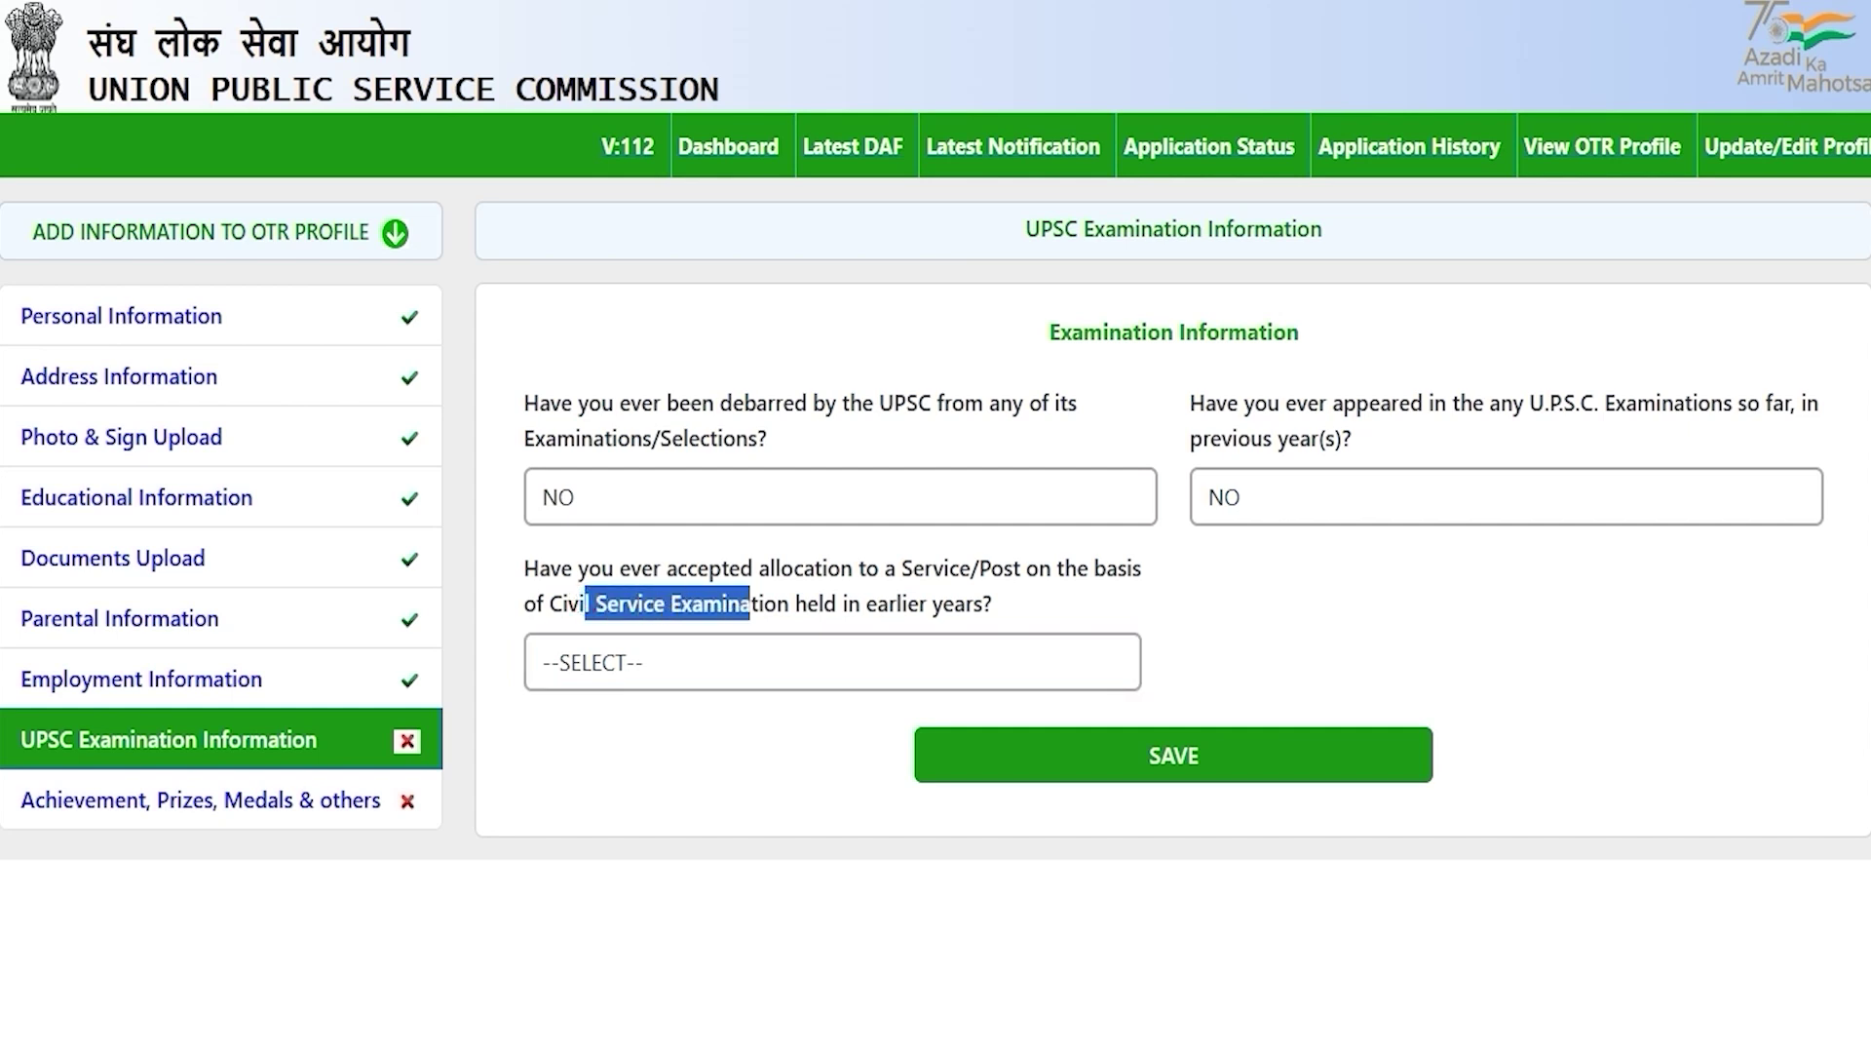
pyautogui.click(711, 662)
pyautogui.click(655, 753)
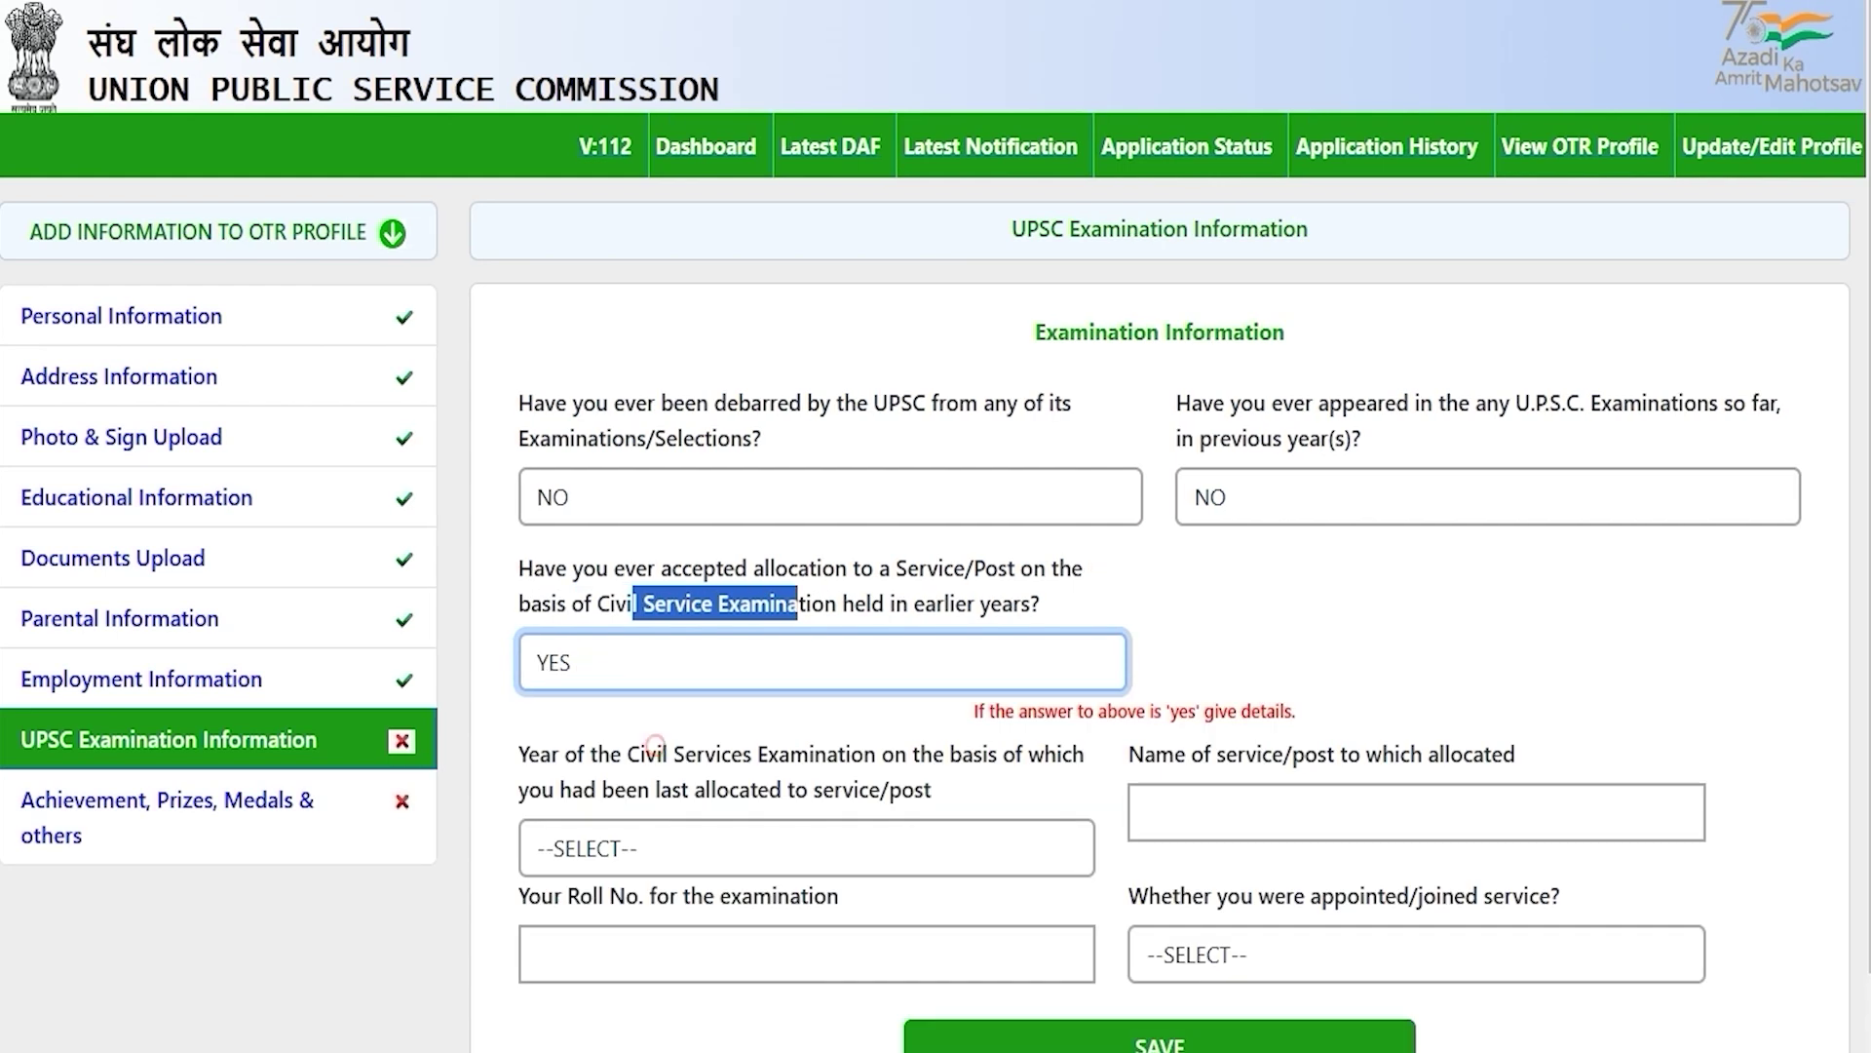
pyautogui.click(755, 659)
pyautogui.click(627, 786)
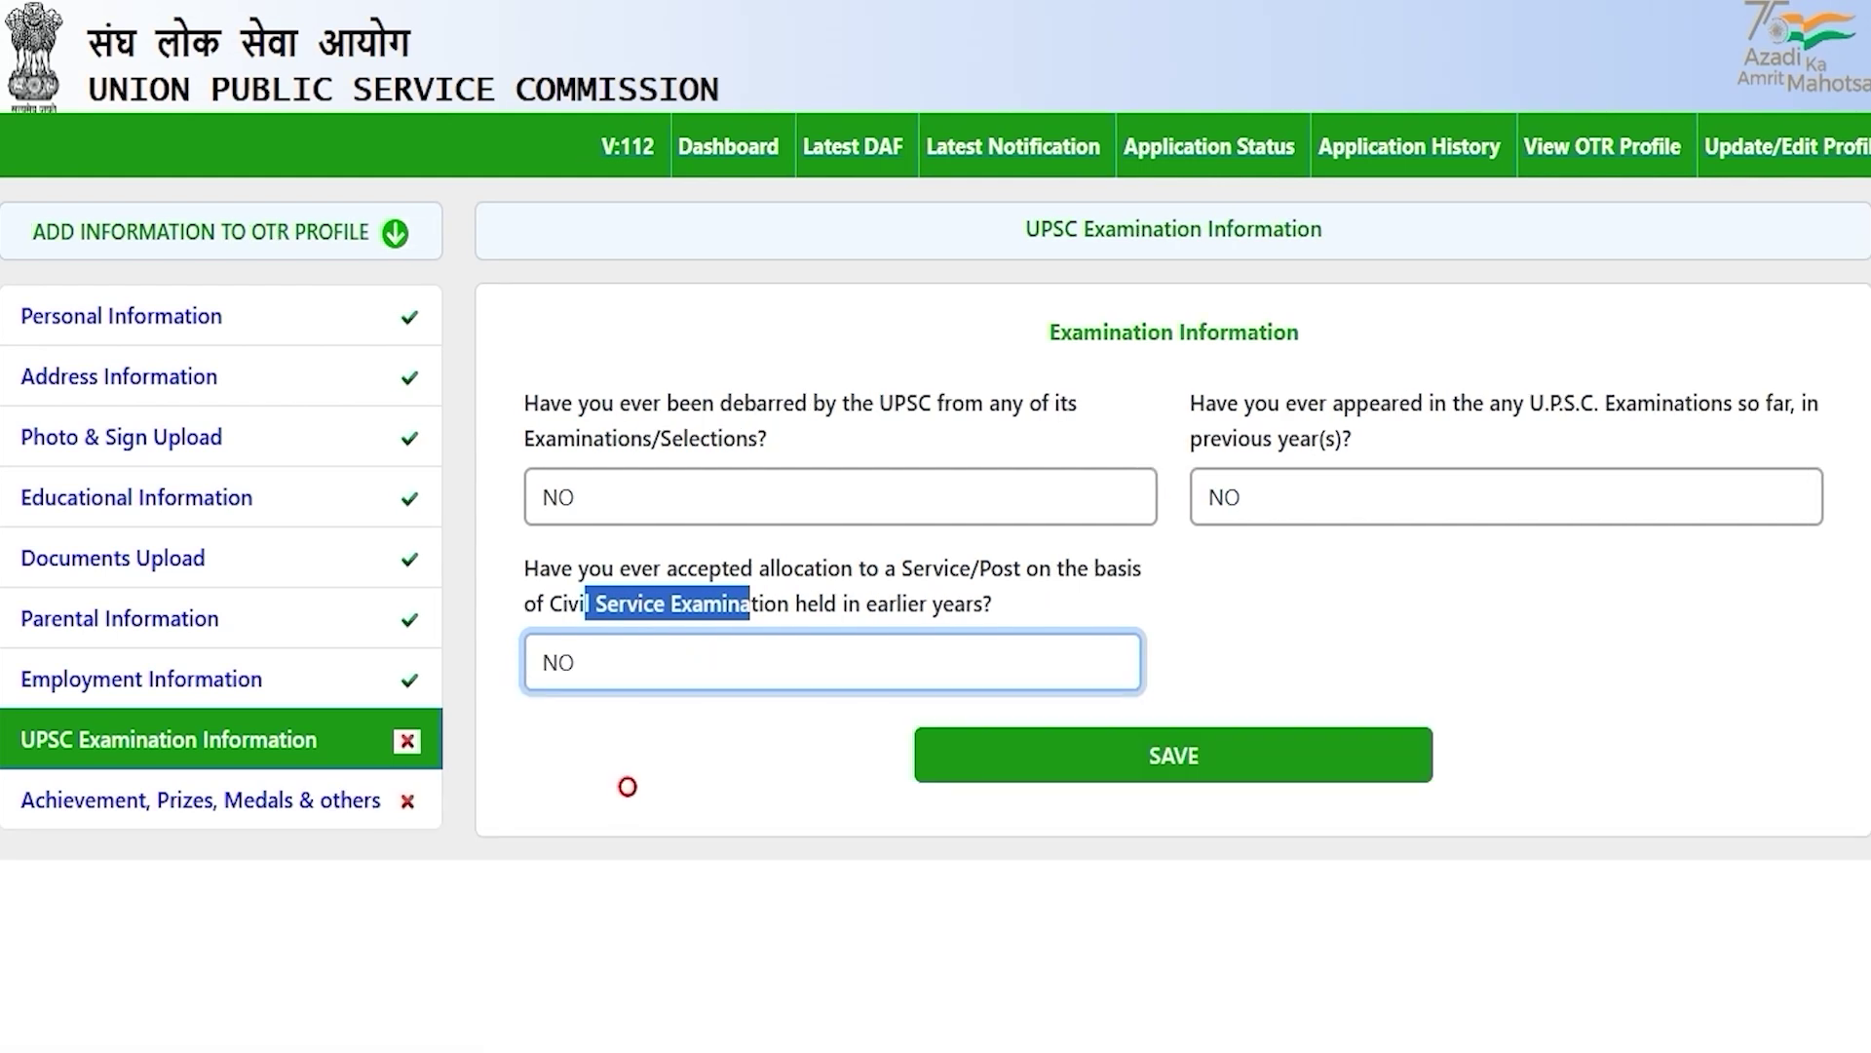
pyautogui.click(731, 767)
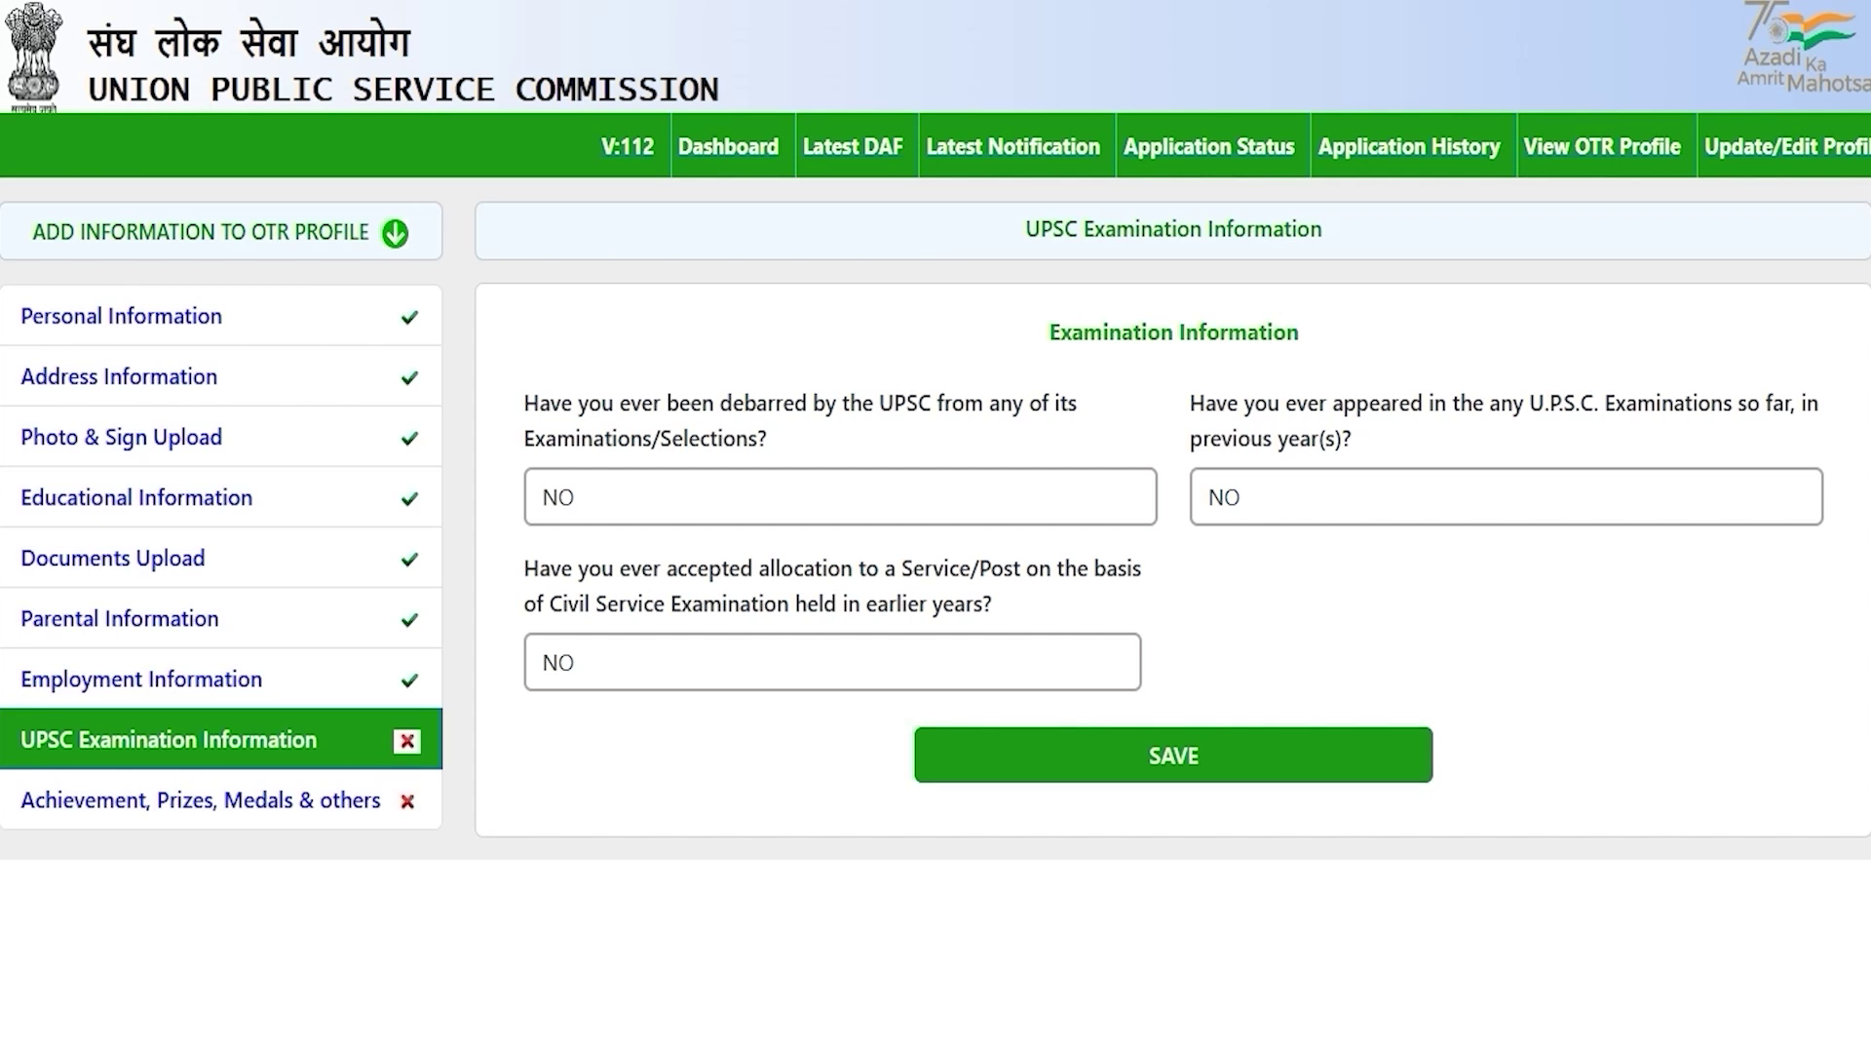
pyautogui.click(1179, 759)
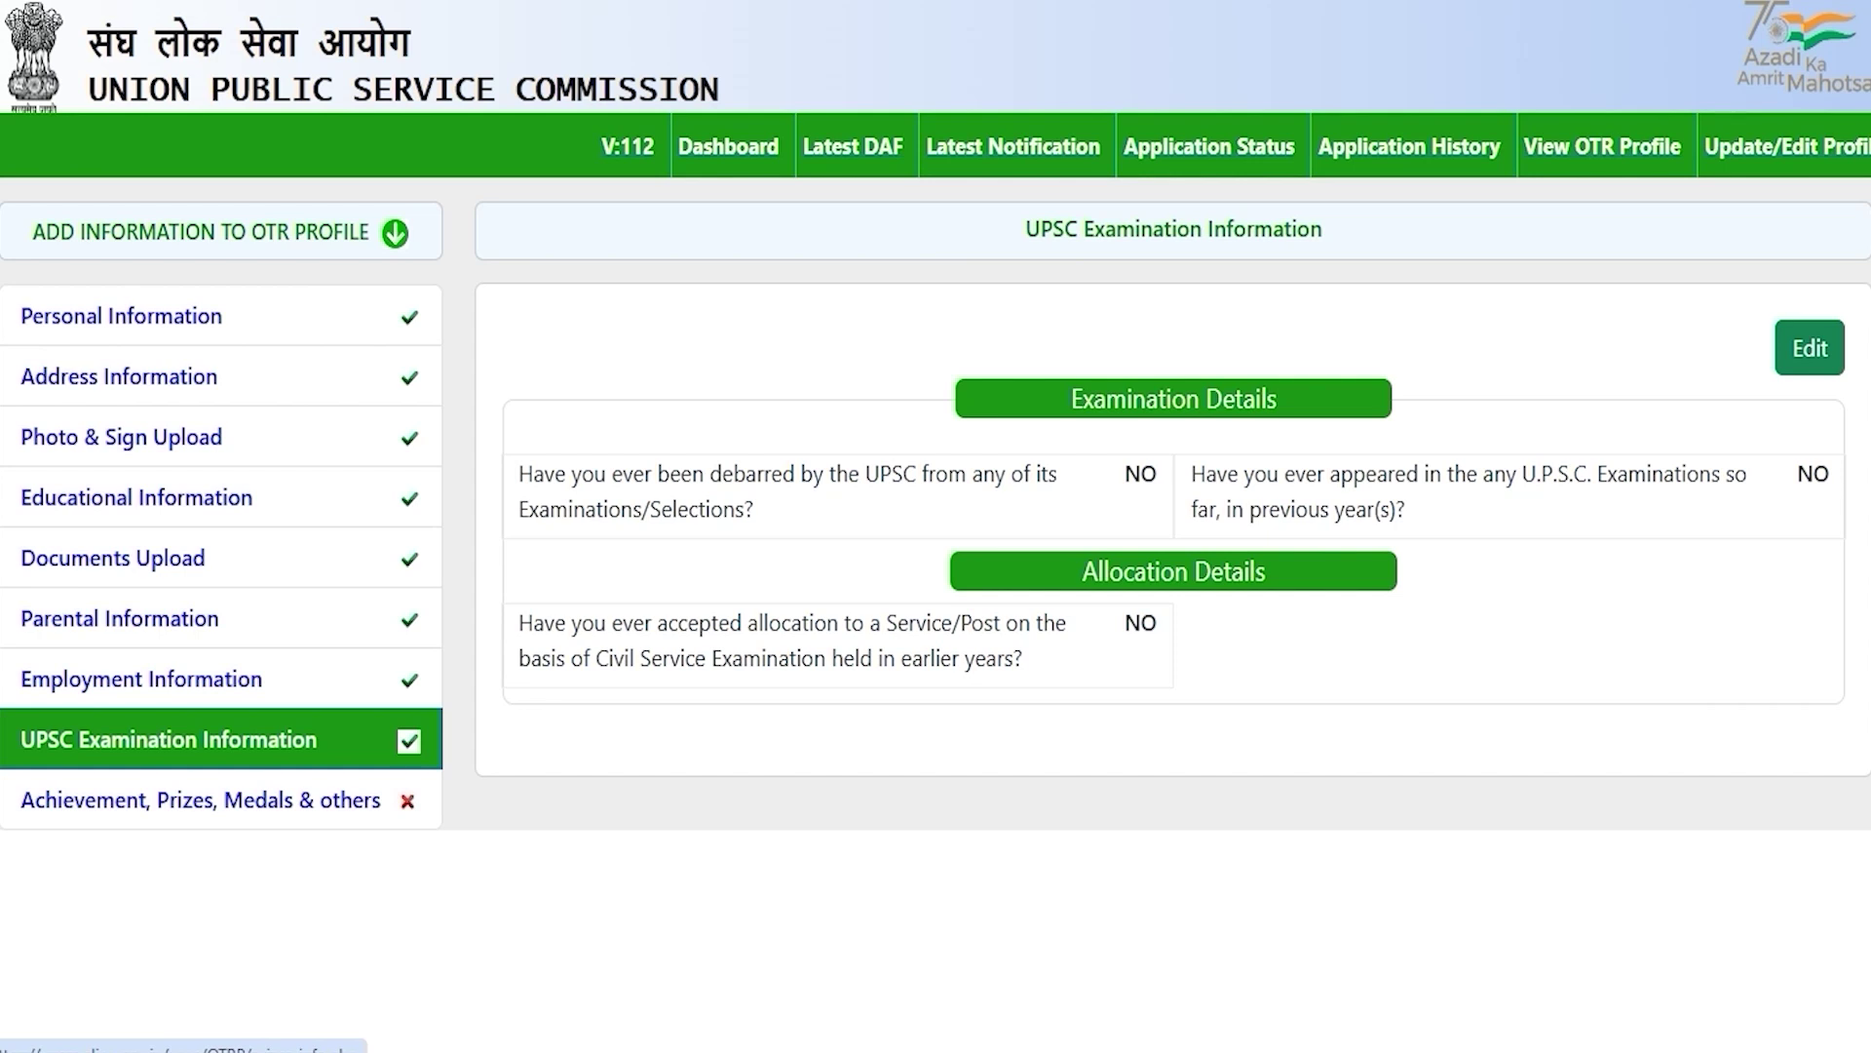
pyautogui.click(280, 798)
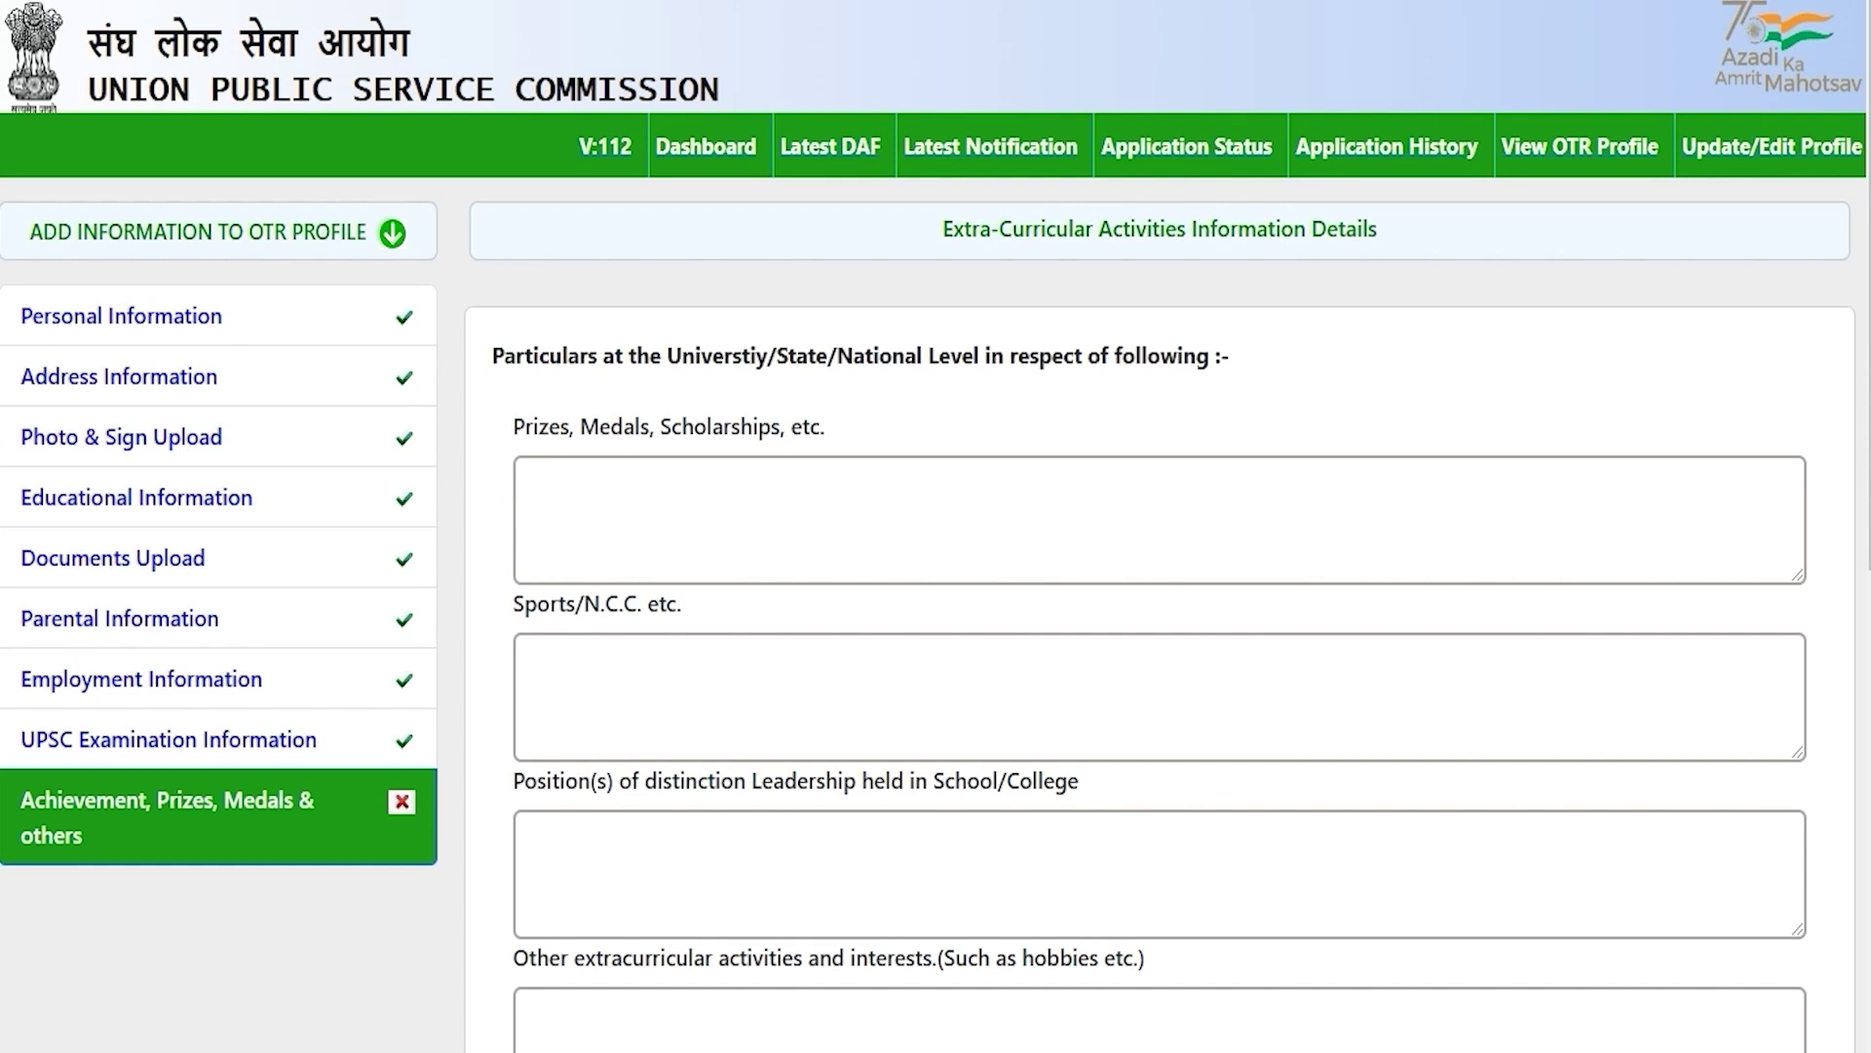
pyautogui.moveTo(694, 356); pyautogui.dragTo(1051, 356)
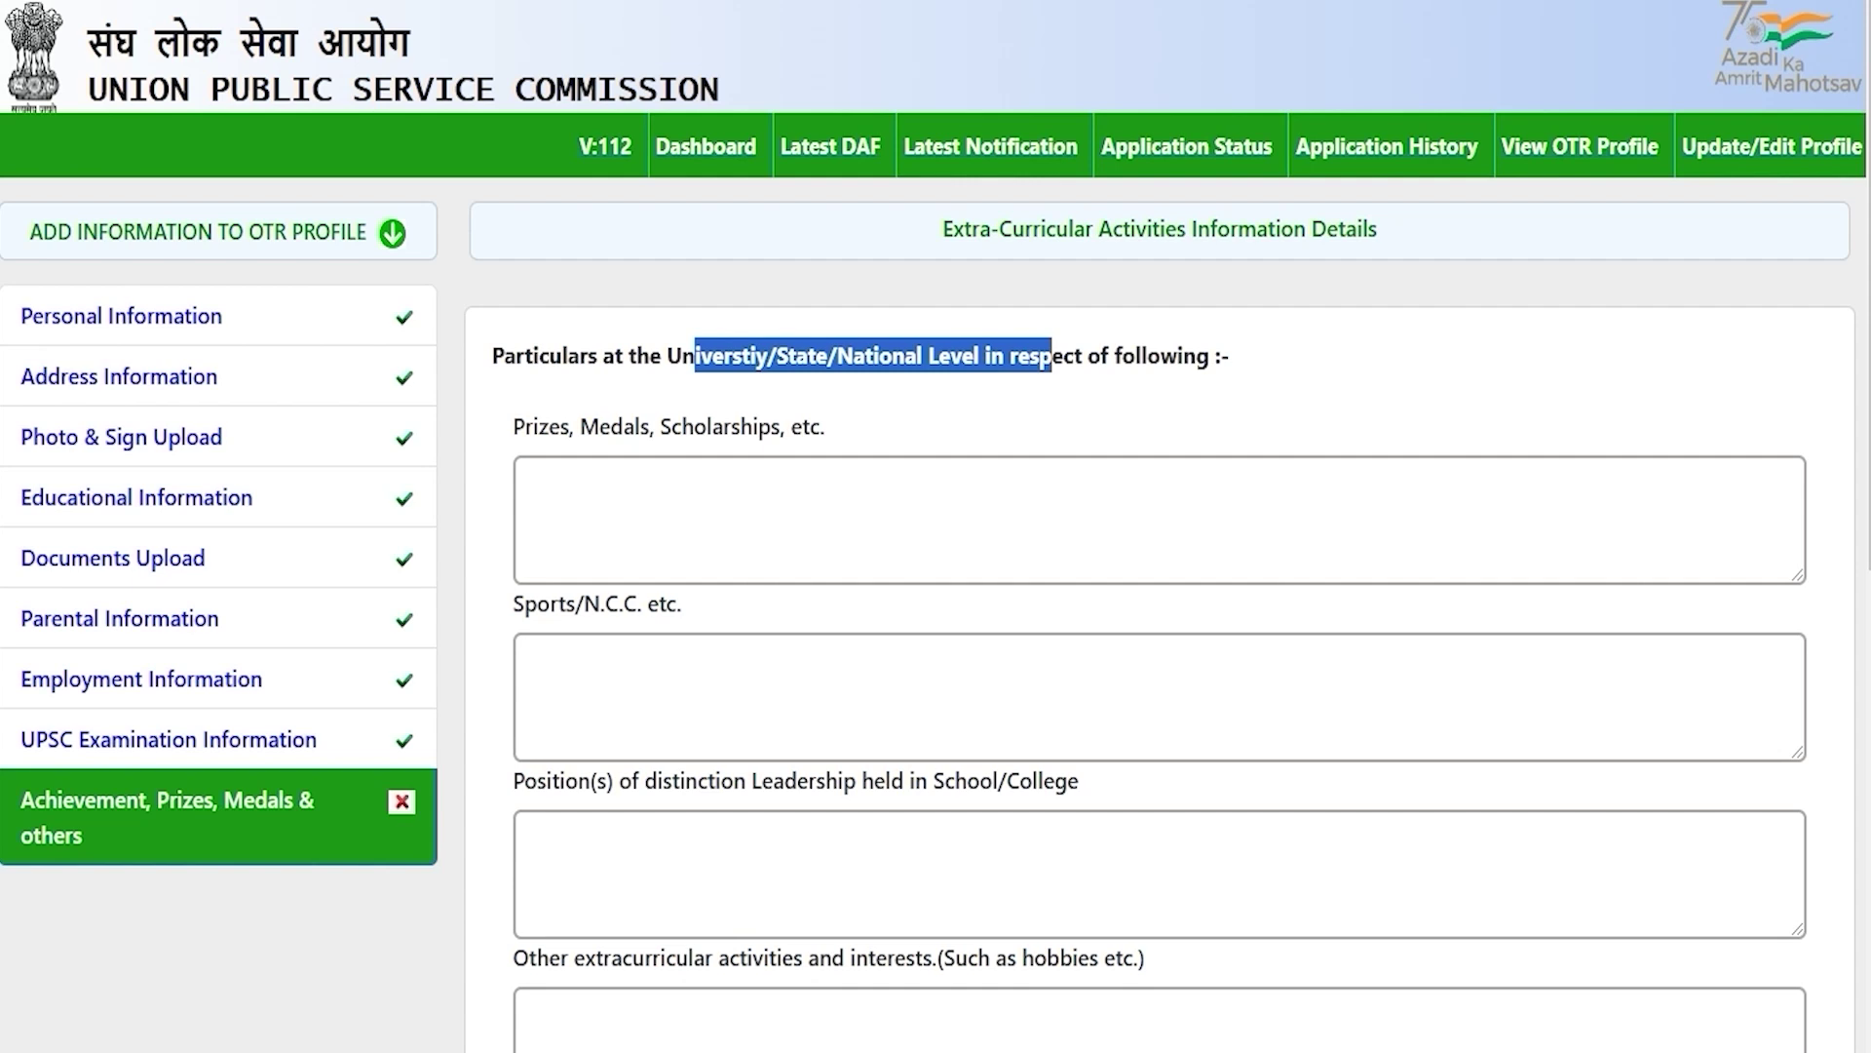
pyautogui.click(663, 478)
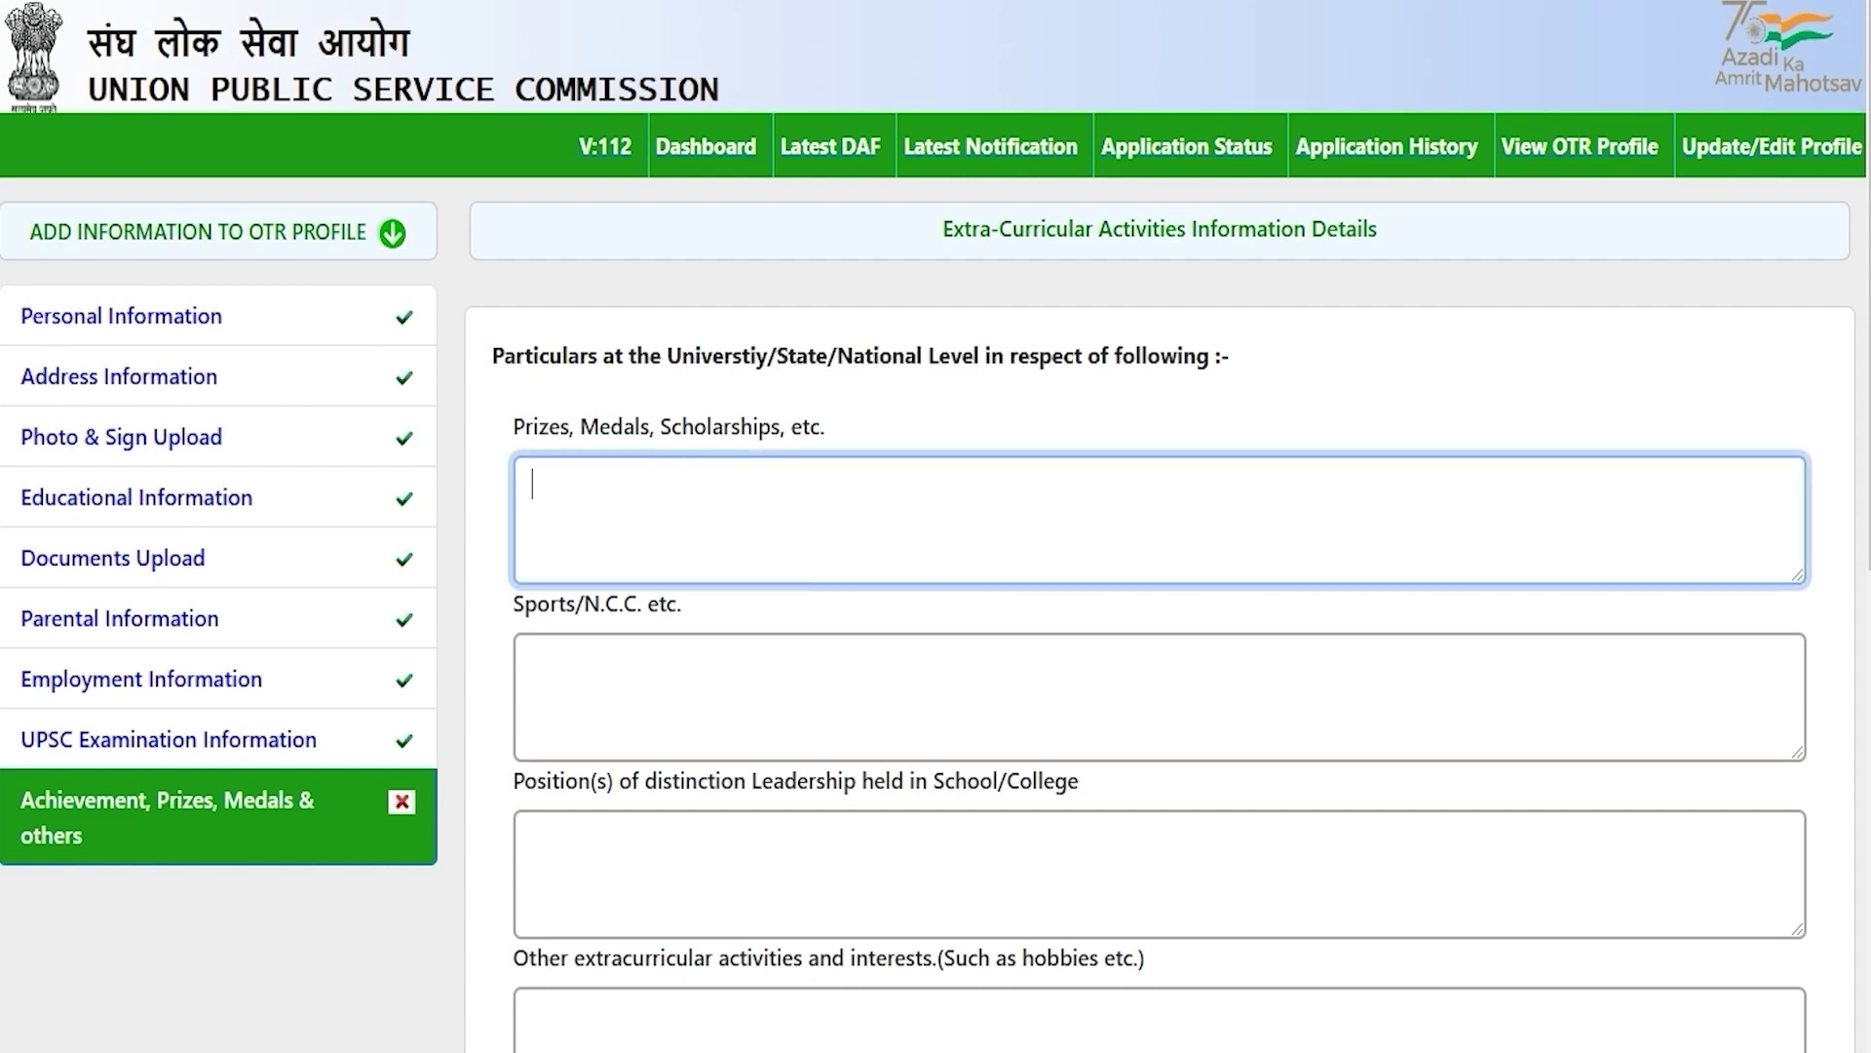
pyautogui.click(614, 676)
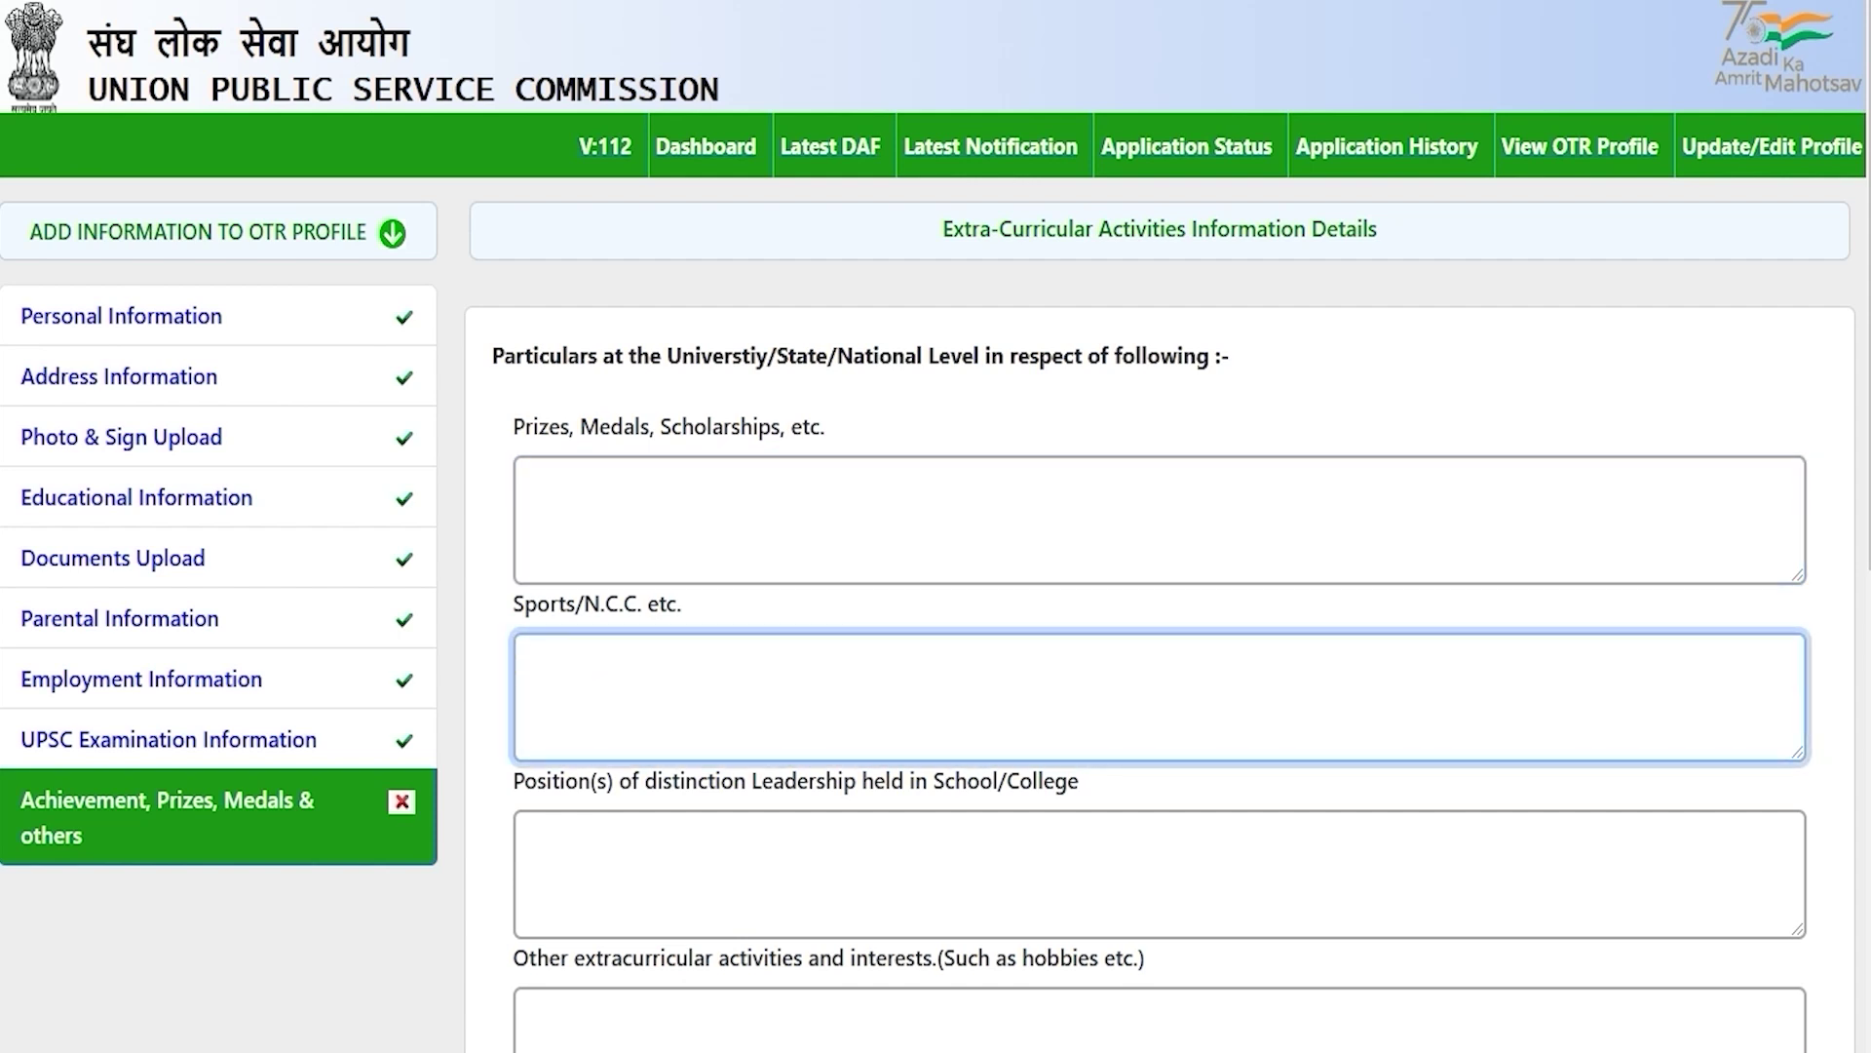
pyautogui.scroll(-3, 936, 526)
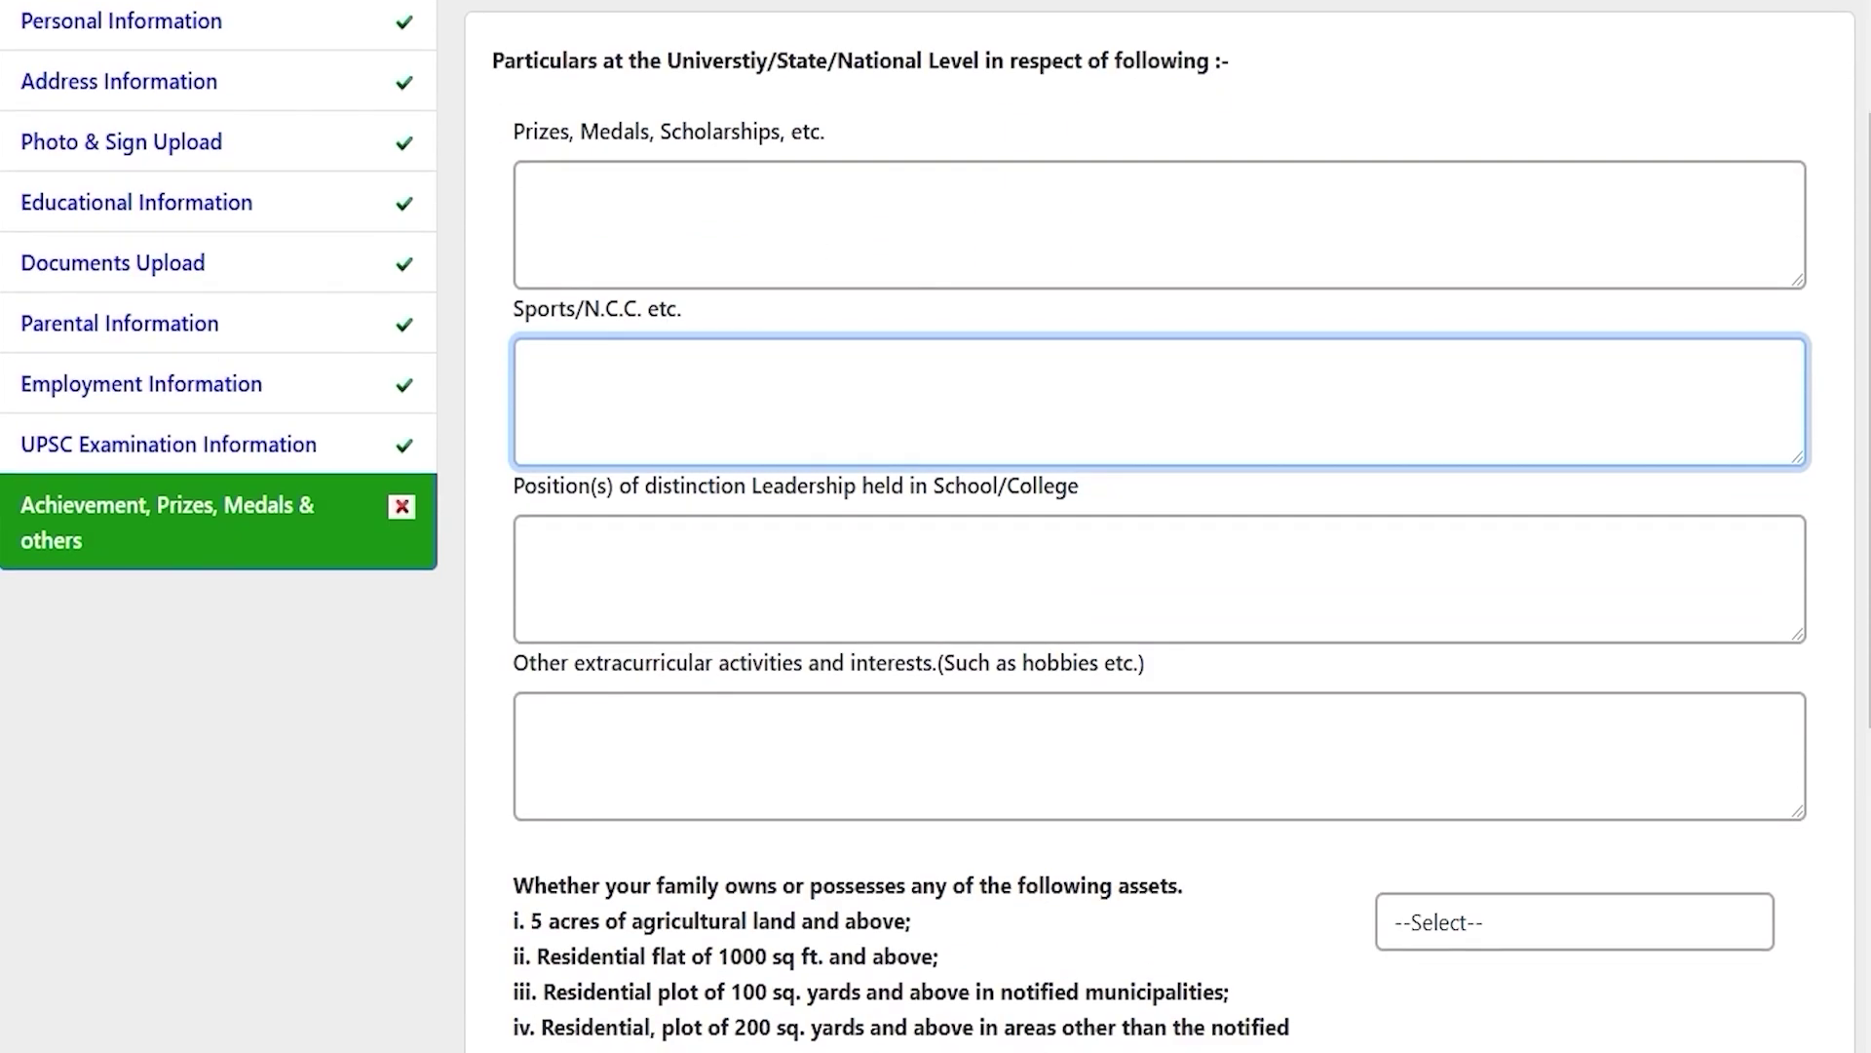
pyautogui.moveTo(545, 485); pyautogui.dragTo(1006, 485)
pyautogui.click(848, 598)
pyautogui.scroll(-3, 848, 598)
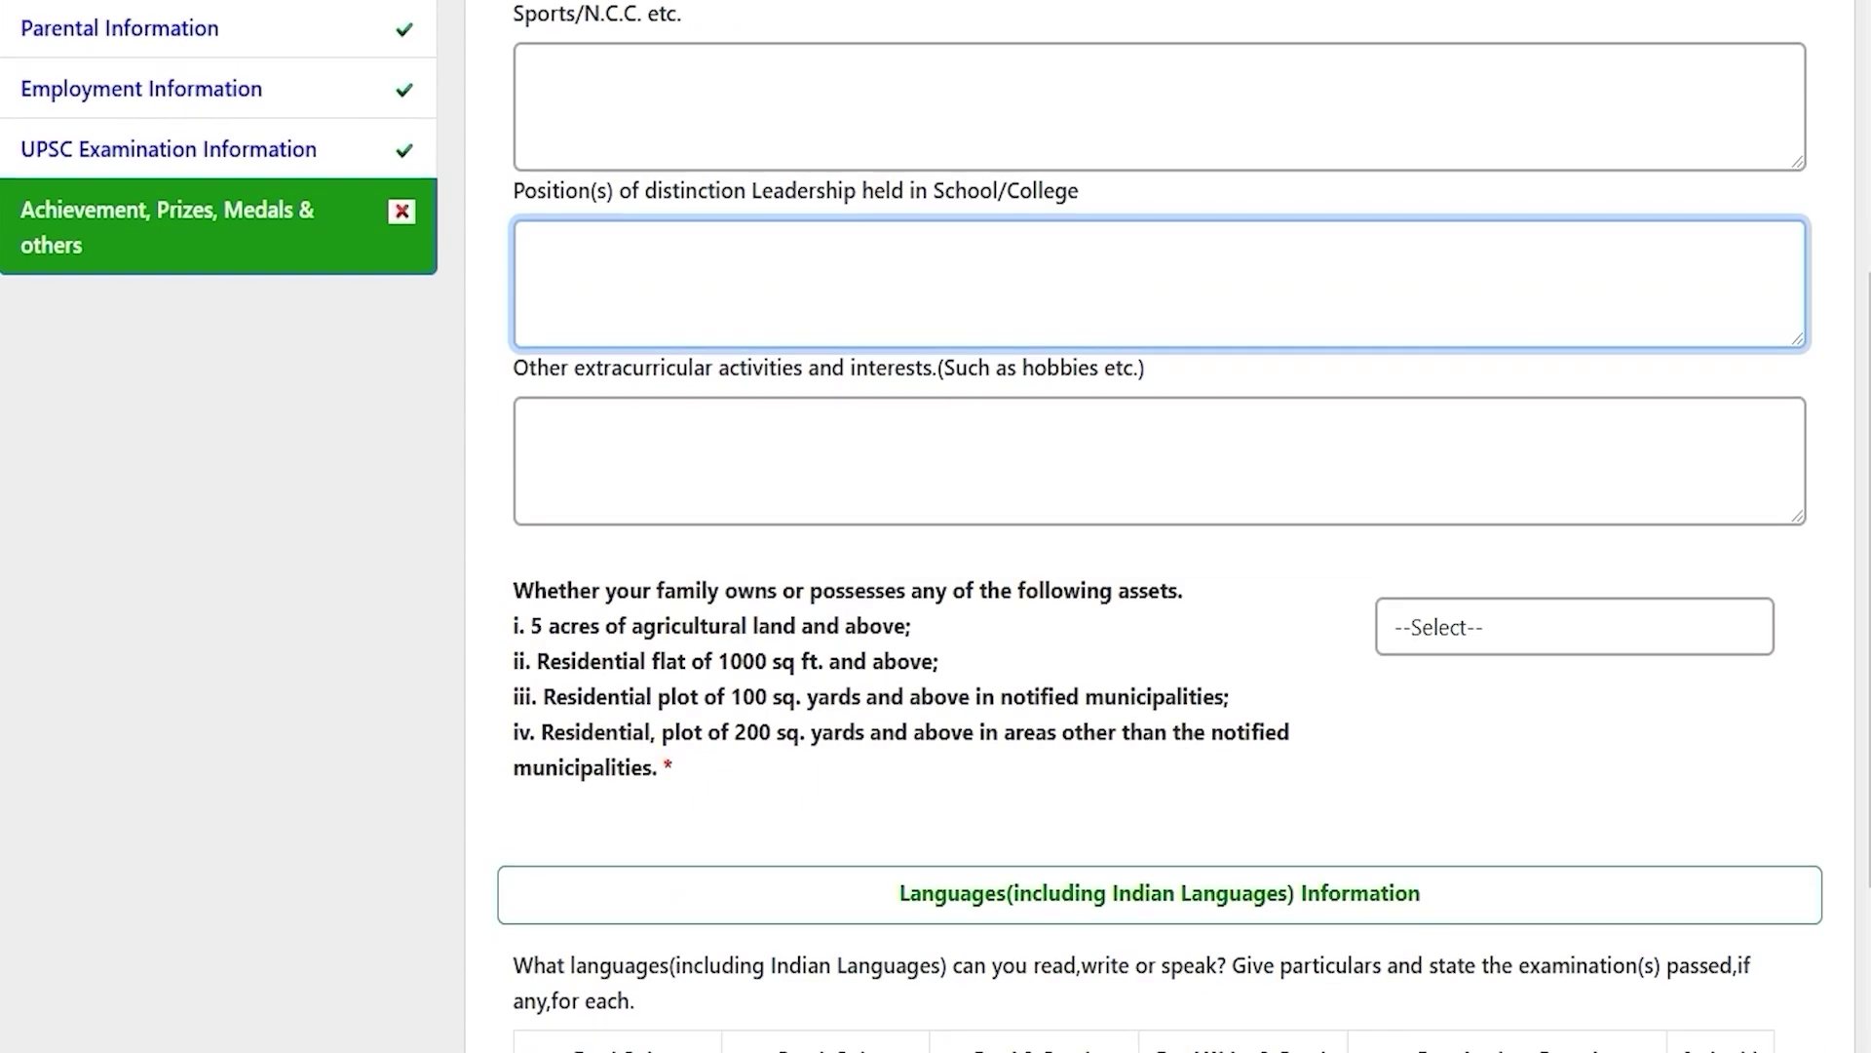
pyautogui.moveTo(597, 369); pyautogui.dragTo(1144, 369)
pyautogui.click(827, 464)
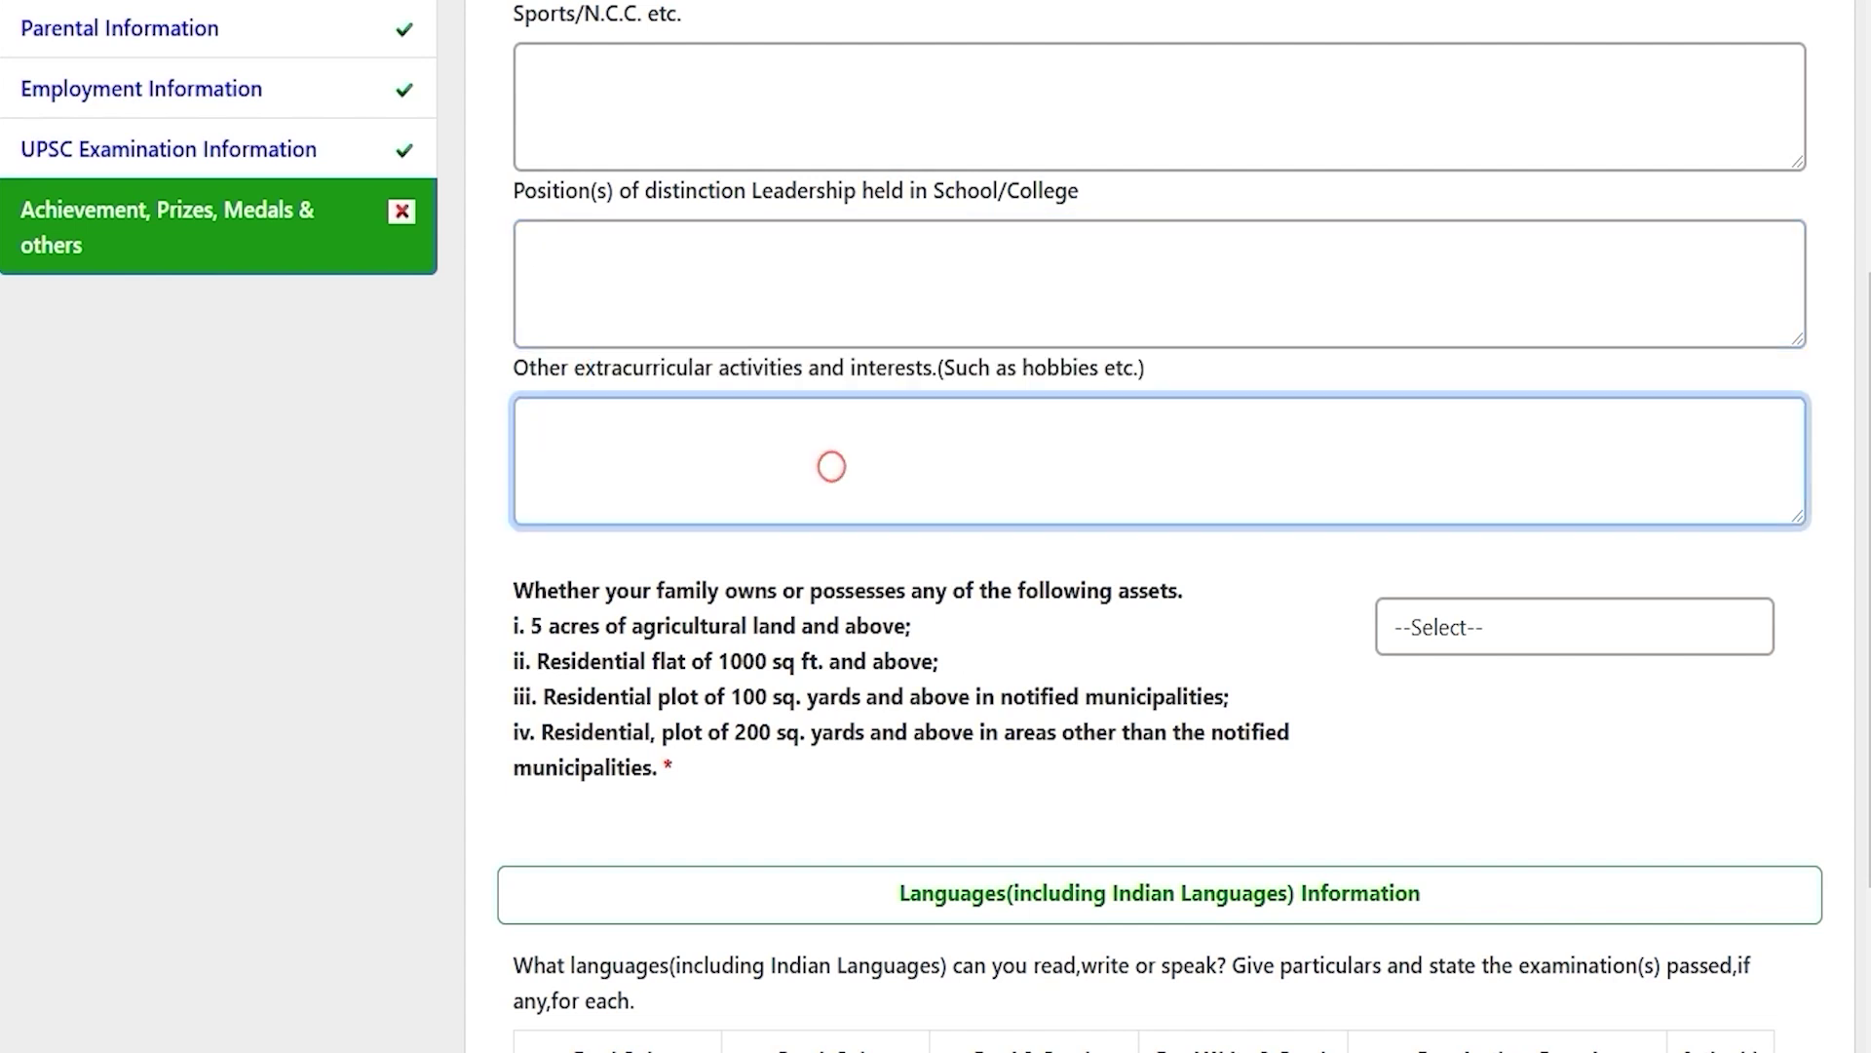
pyautogui.scroll(-3, 827, 464)
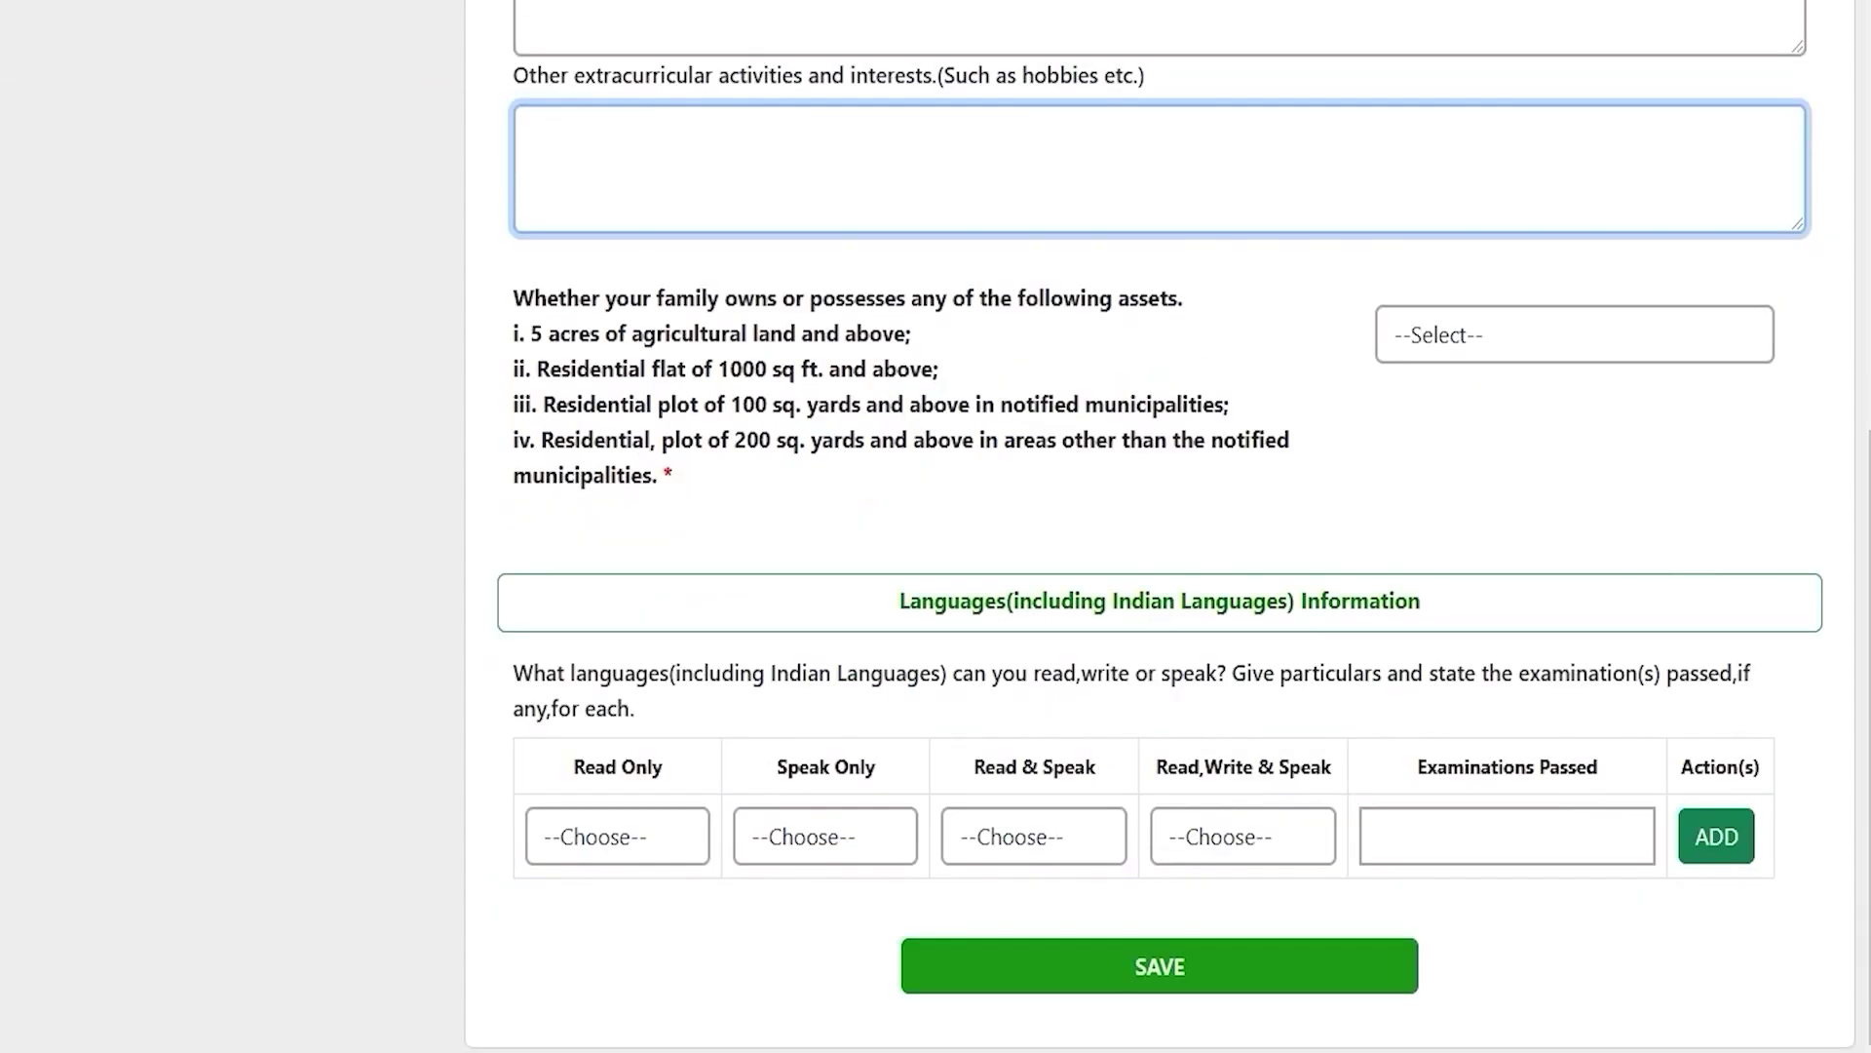
pyautogui.scroll(2, 1160, 527)
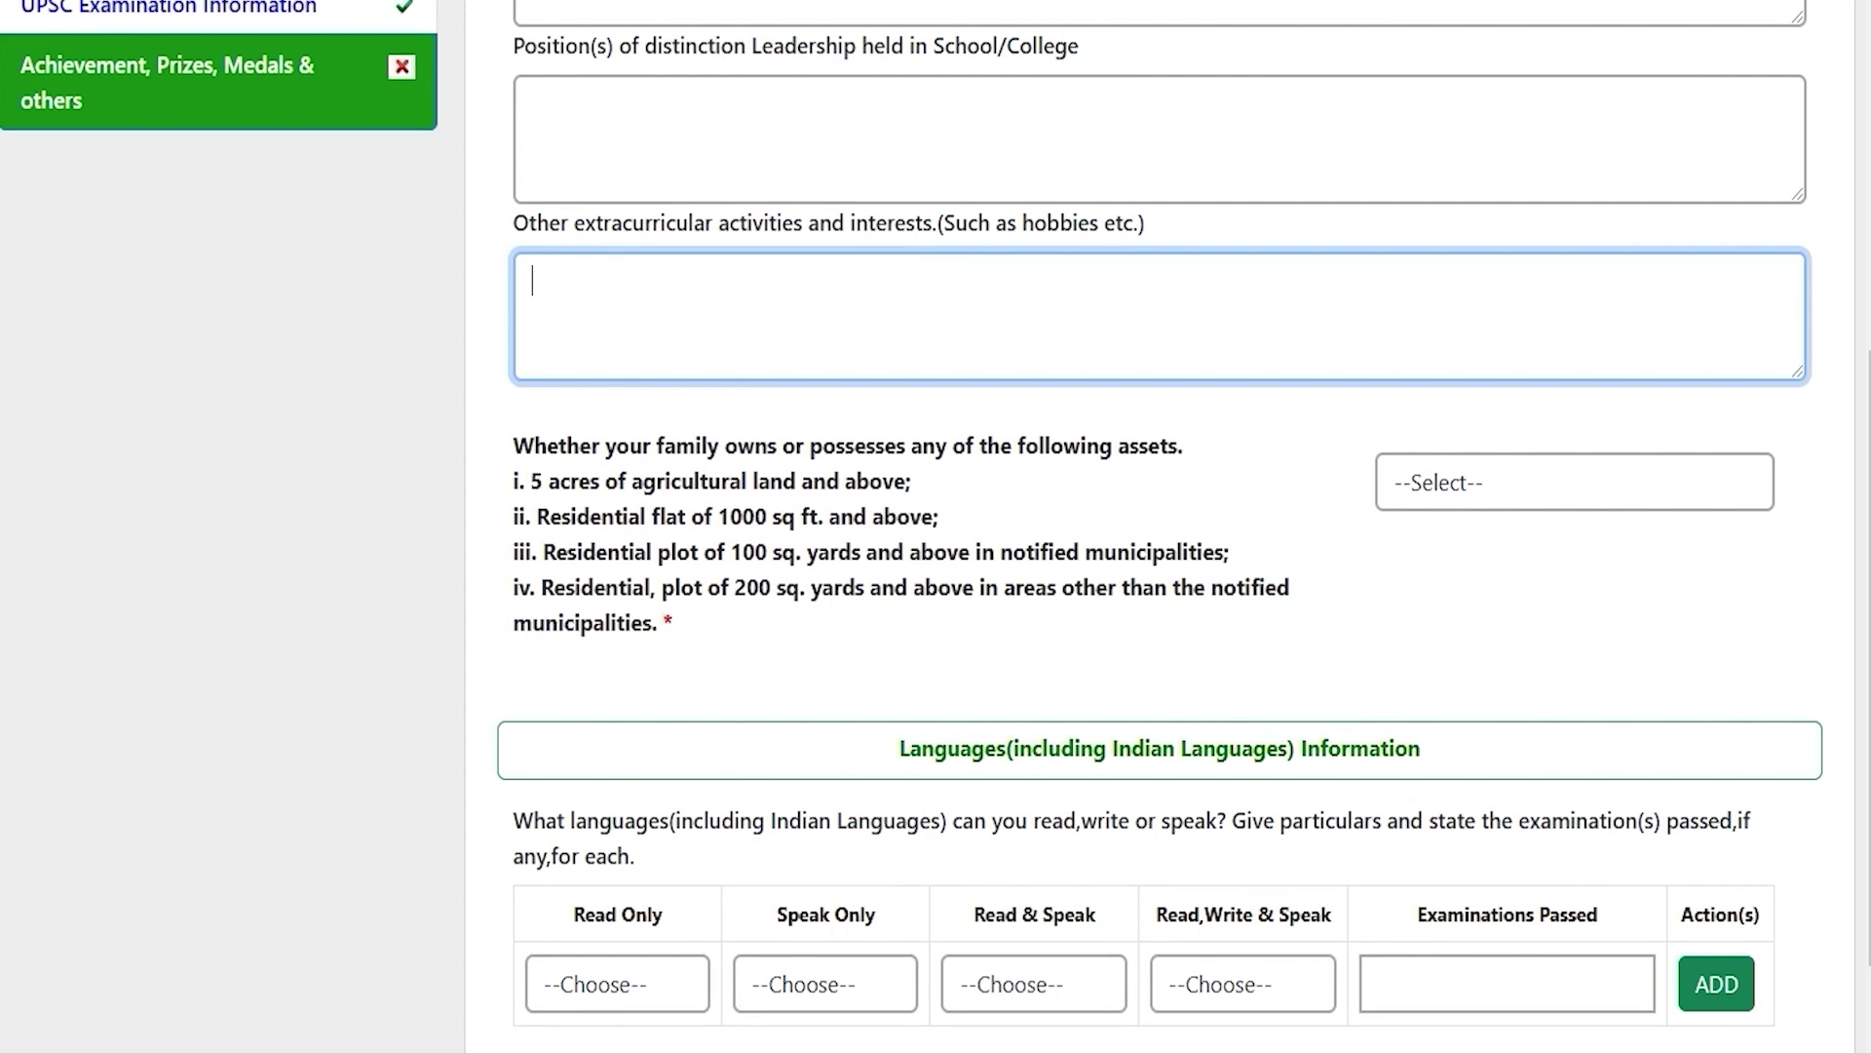
pyautogui.scroll(4, 1160, 527)
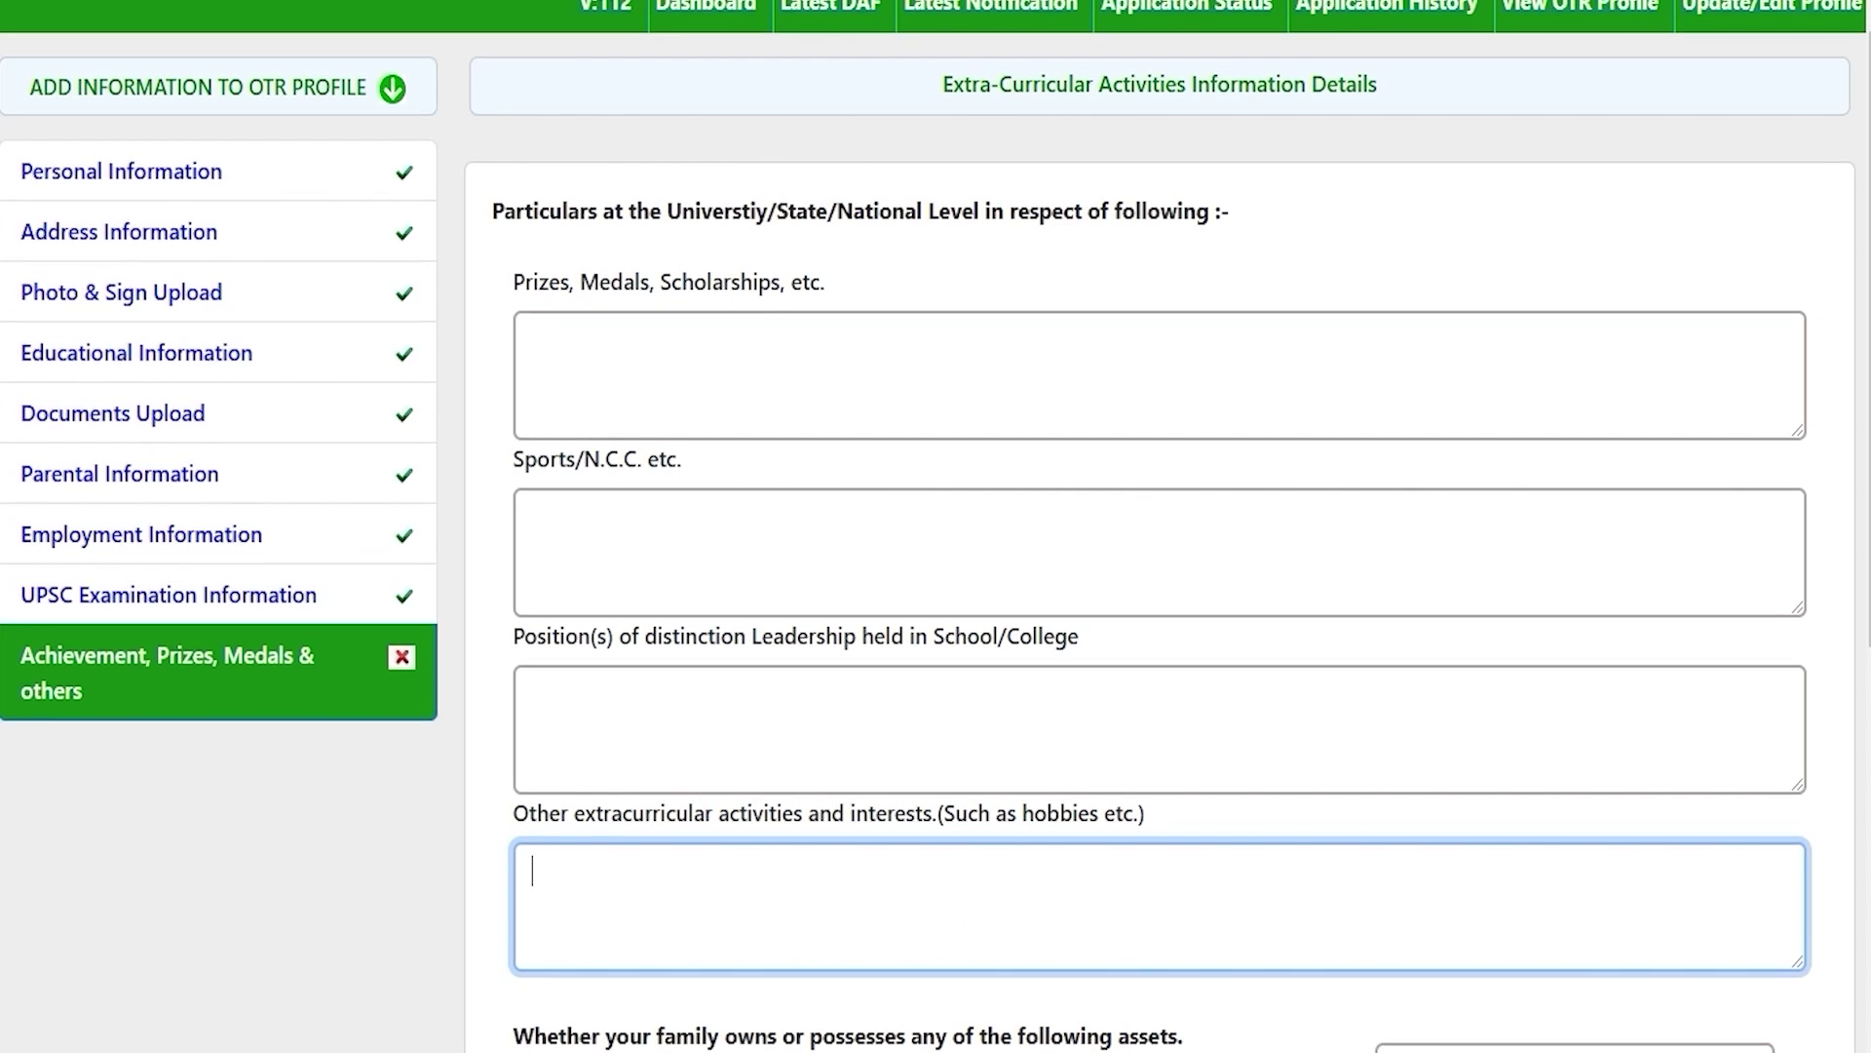
pyautogui.press('Tab')
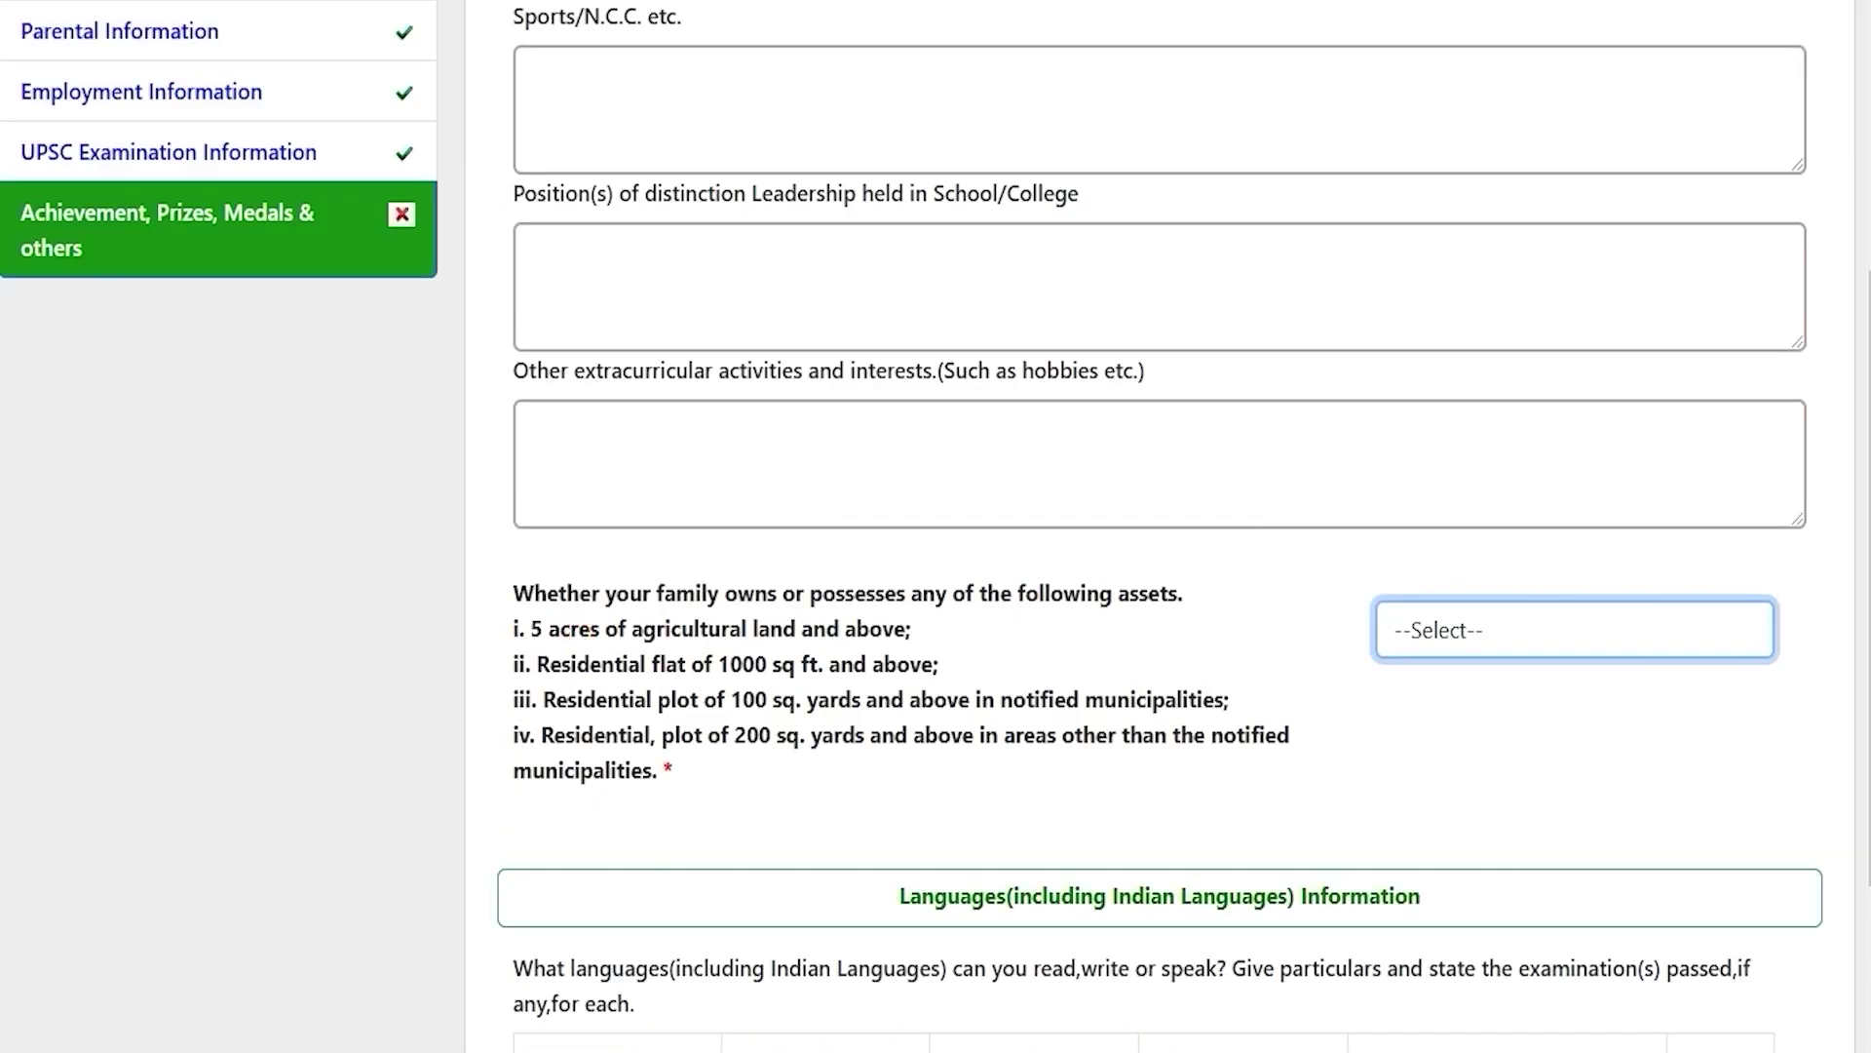
pyautogui.moveTo(570, 629); pyautogui.dragTo(770, 629)
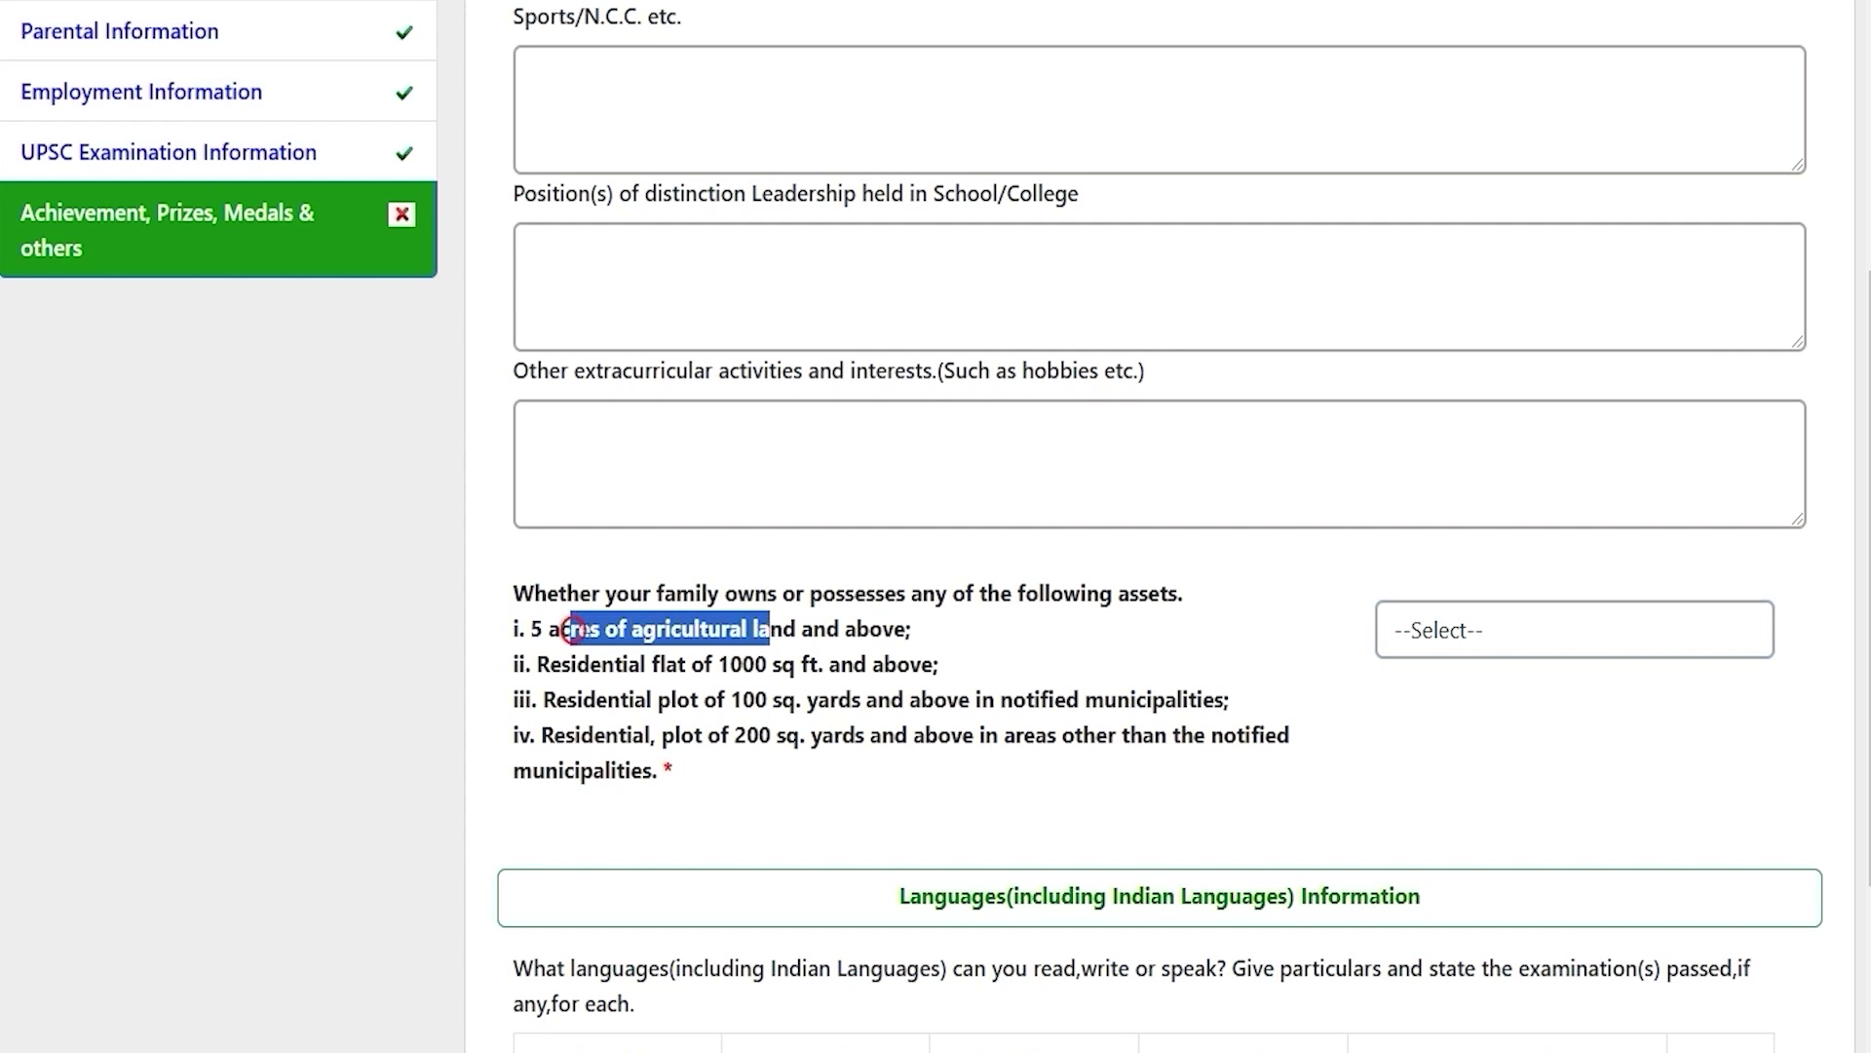
pyautogui.moveTo(600, 664); pyautogui.dragTo(839, 664)
pyautogui.moveTo(620, 699); pyautogui.dragTo(934, 699)
pyautogui.moveTo(594, 735); pyautogui.dragTo(962, 734)
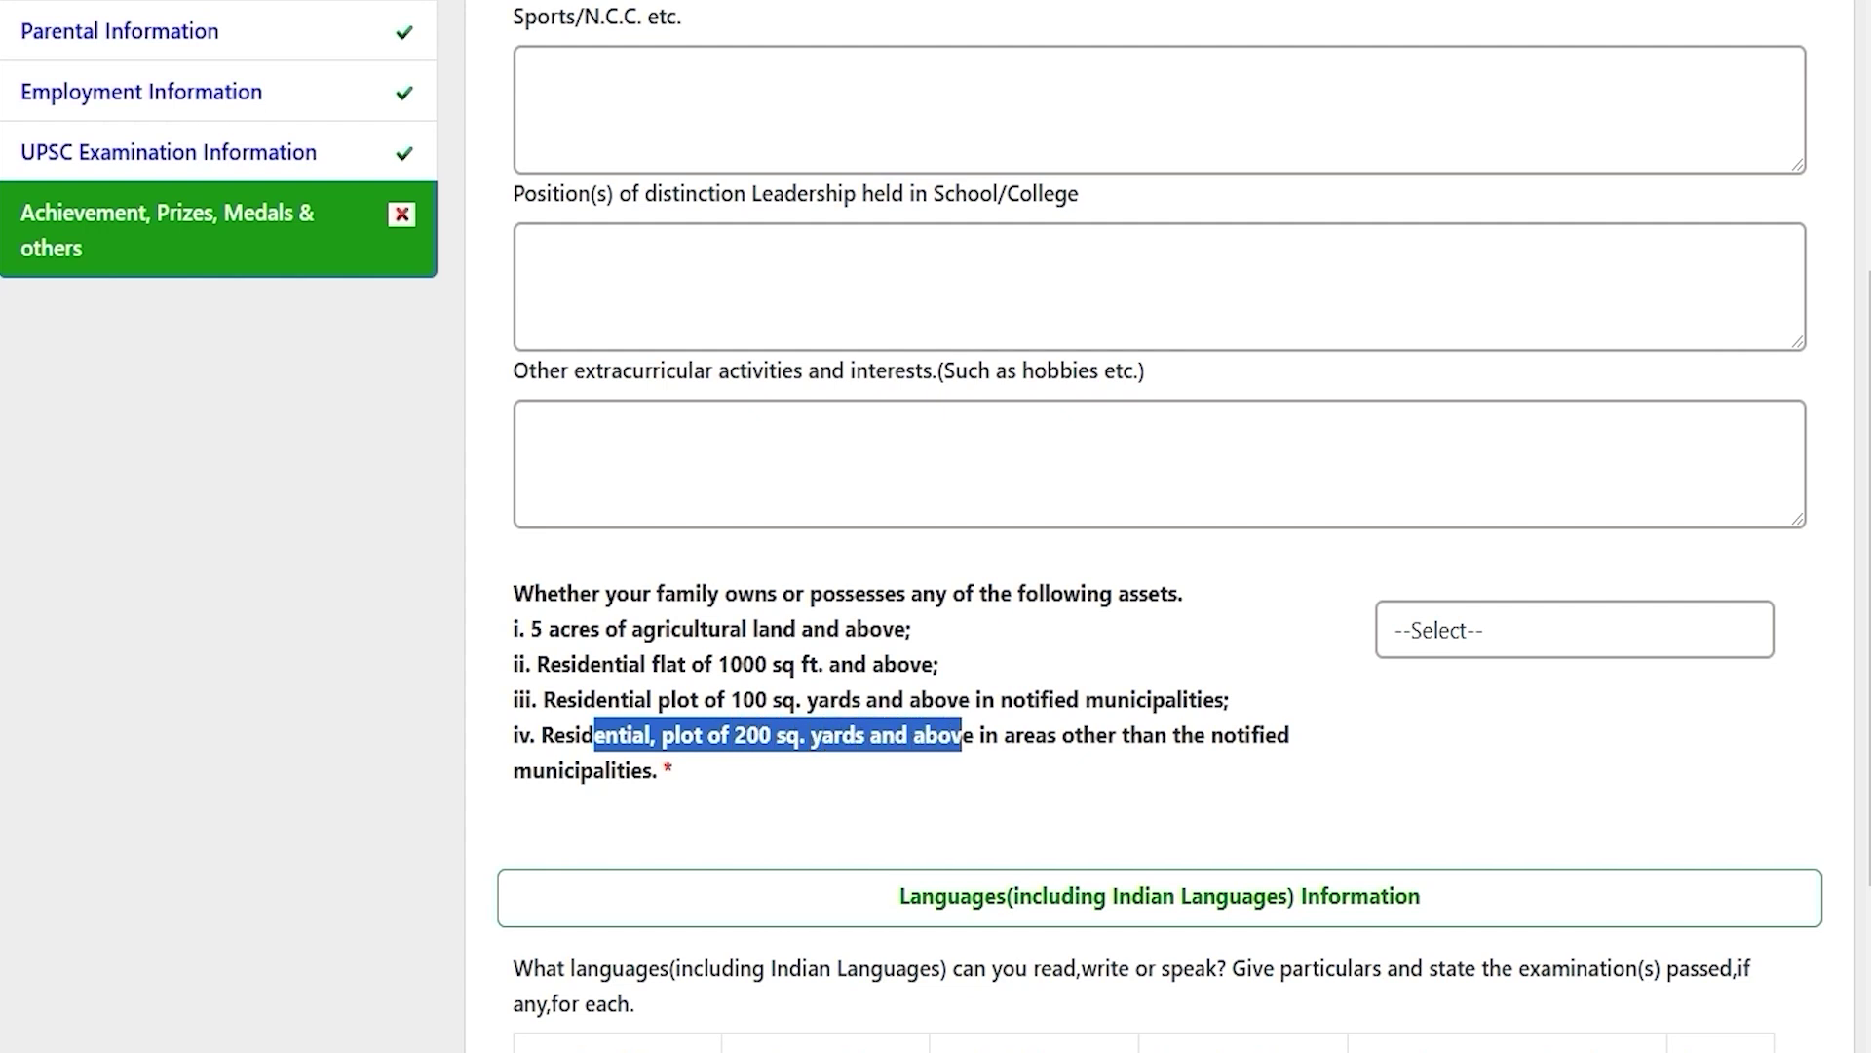
# Step: Answer NO to the family assets question
pyautogui.click(1432, 630)
pyautogui.press('Down')
pyautogui.press('Down')
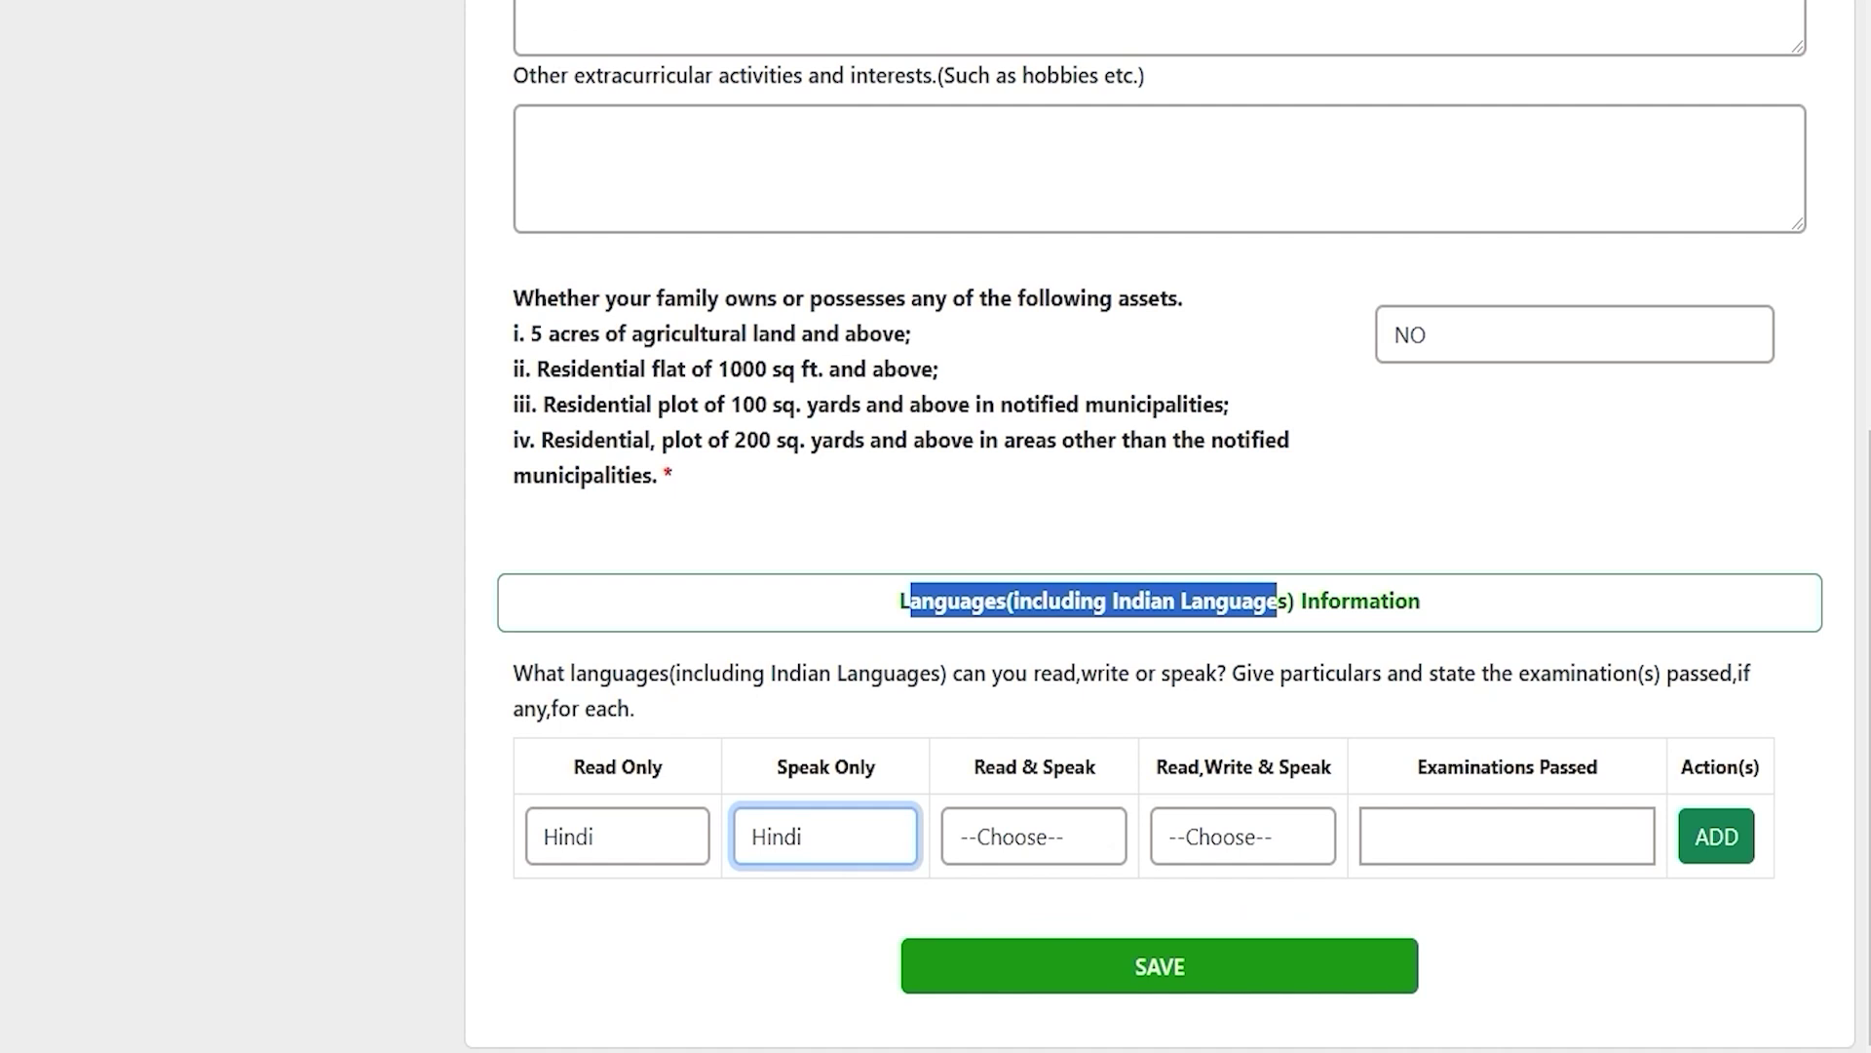
pyautogui.click(1014, 610)
pyautogui.moveTo(904, 601); pyautogui.dragTo(1421, 602)
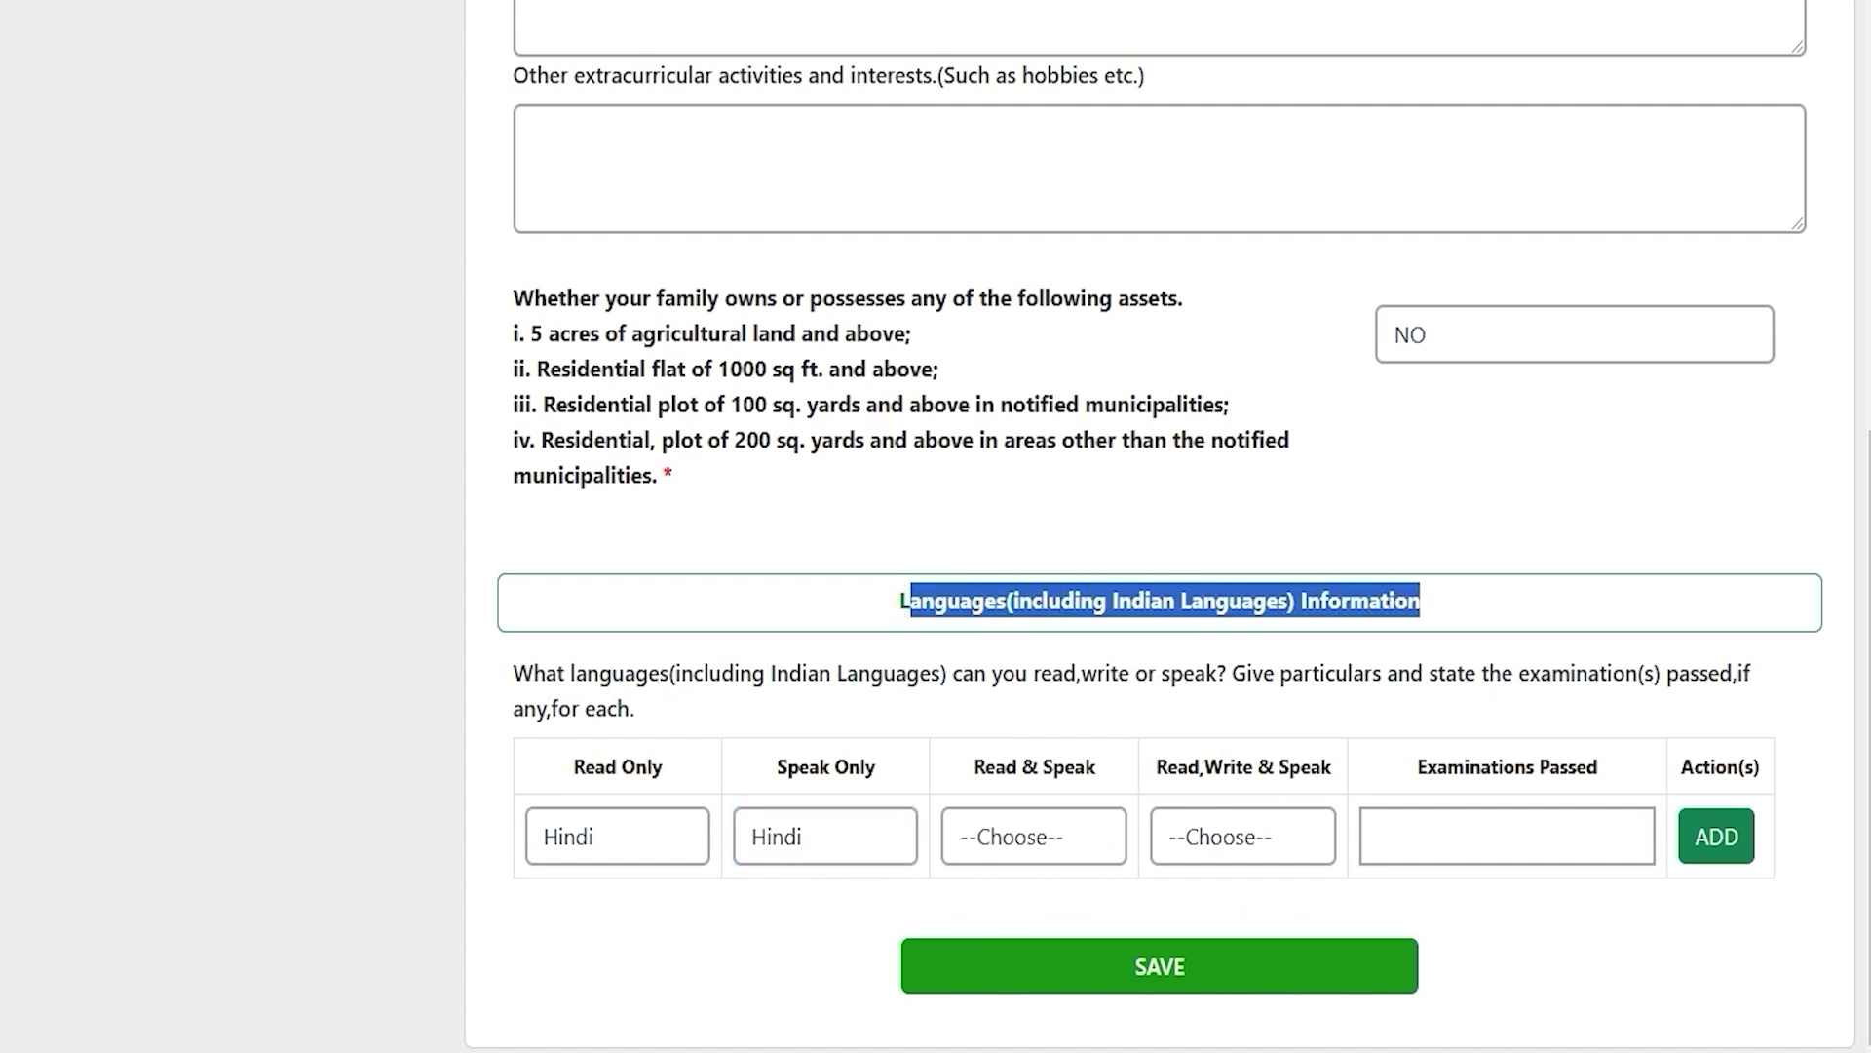
# Step: Add a language row with HINDI for all skills and 12TH as the exam passed
pyautogui.click(658, 824)
pyautogui.click(659, 822)
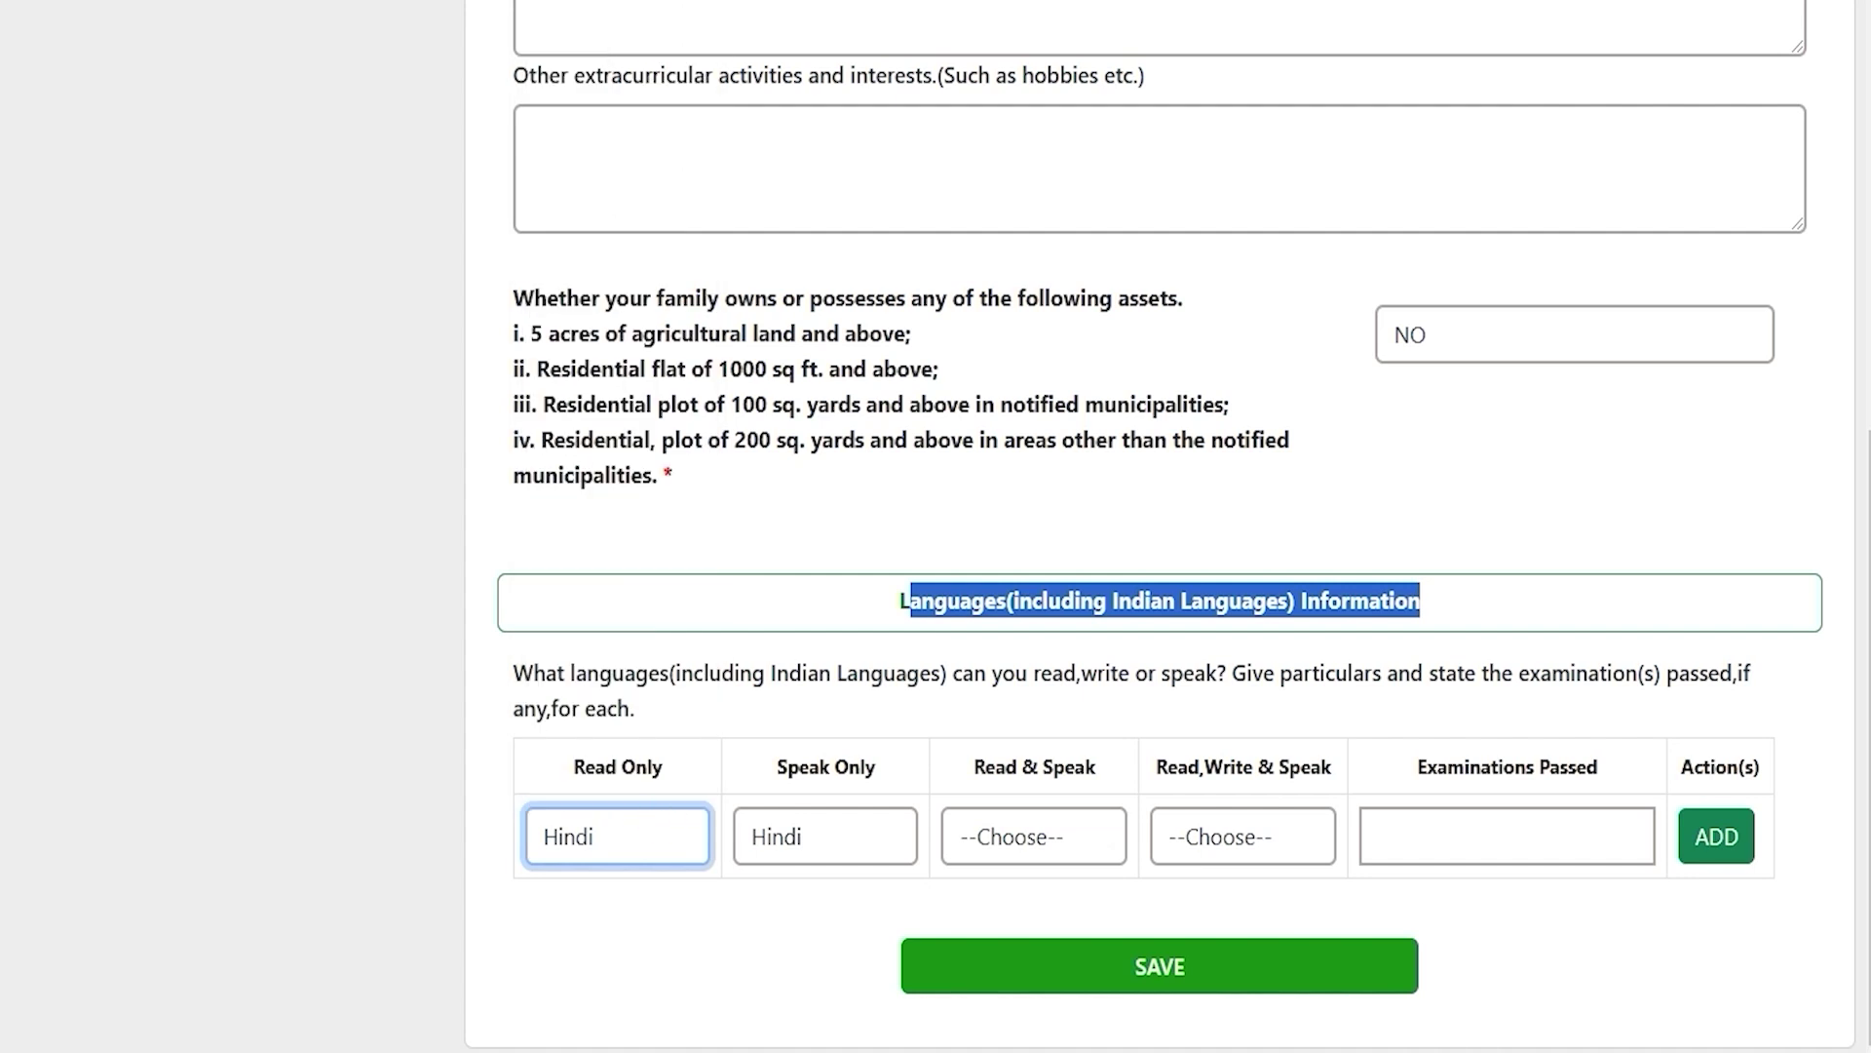
pyautogui.click(1044, 835)
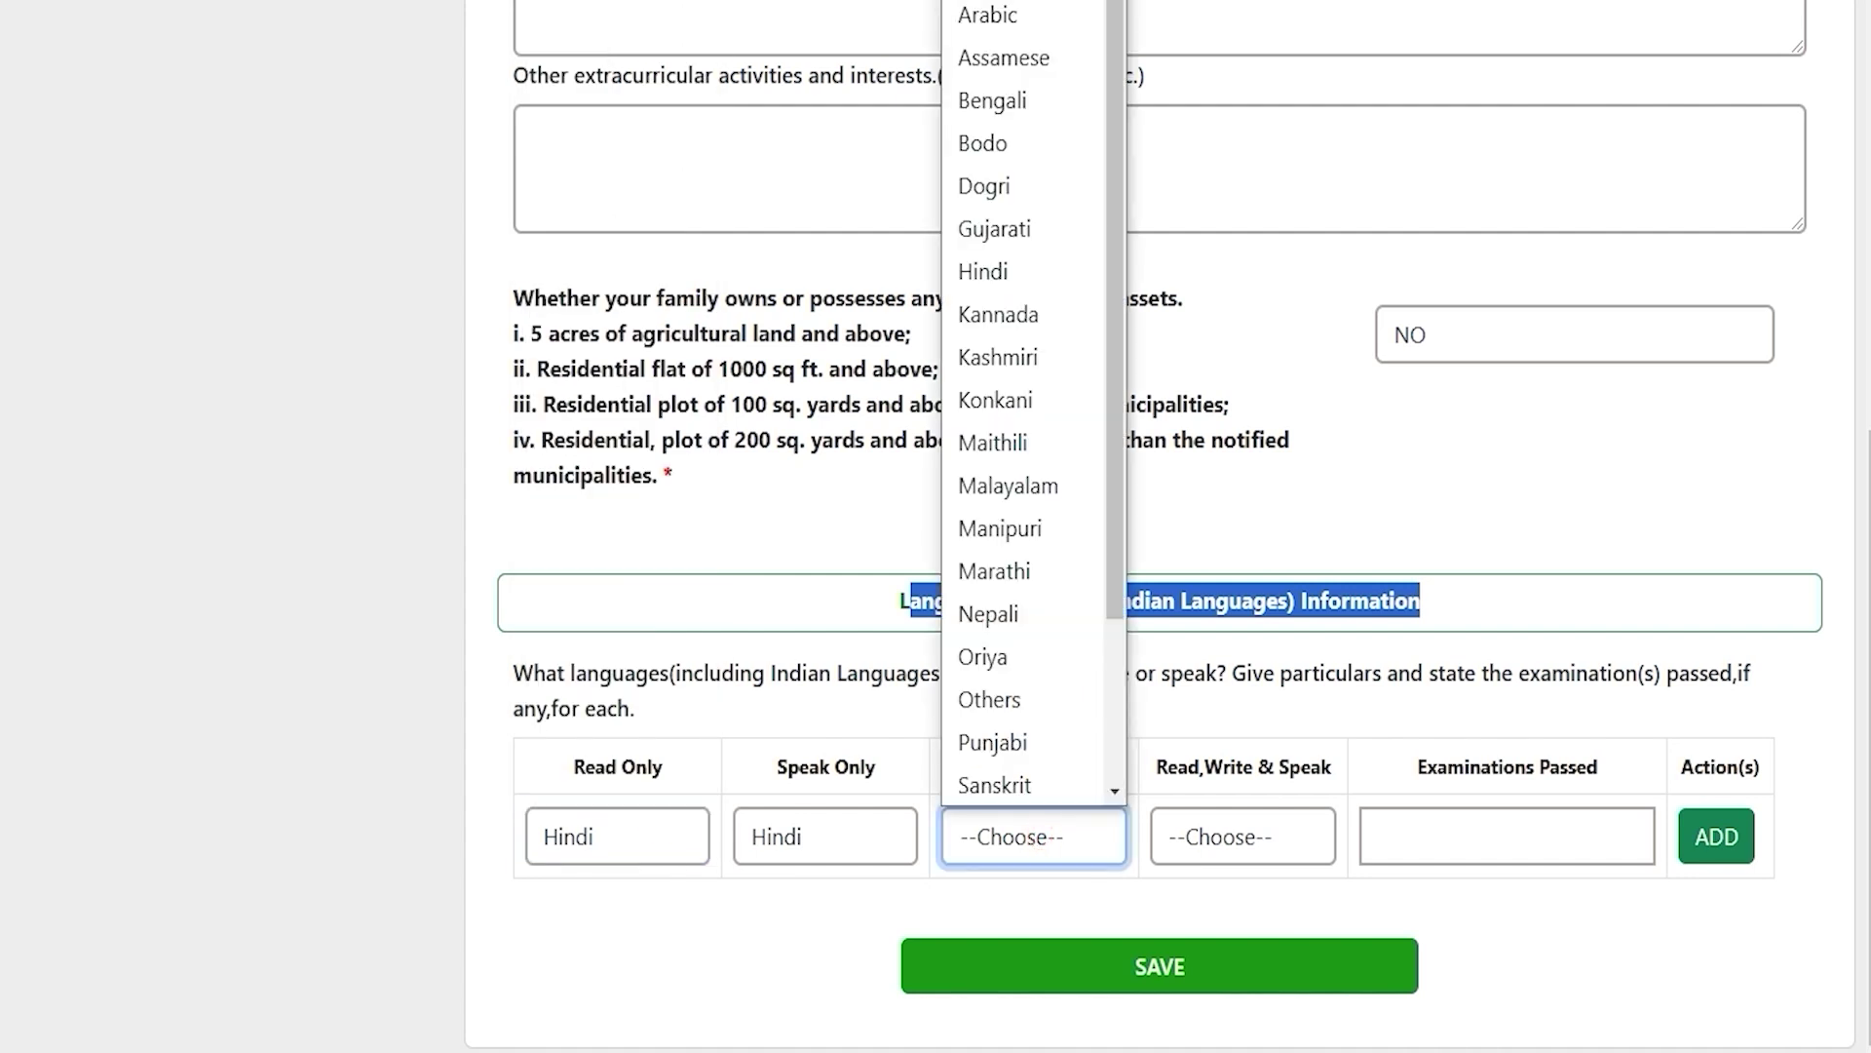
pyautogui.click(1226, 836)
pyautogui.click(1474, 835)
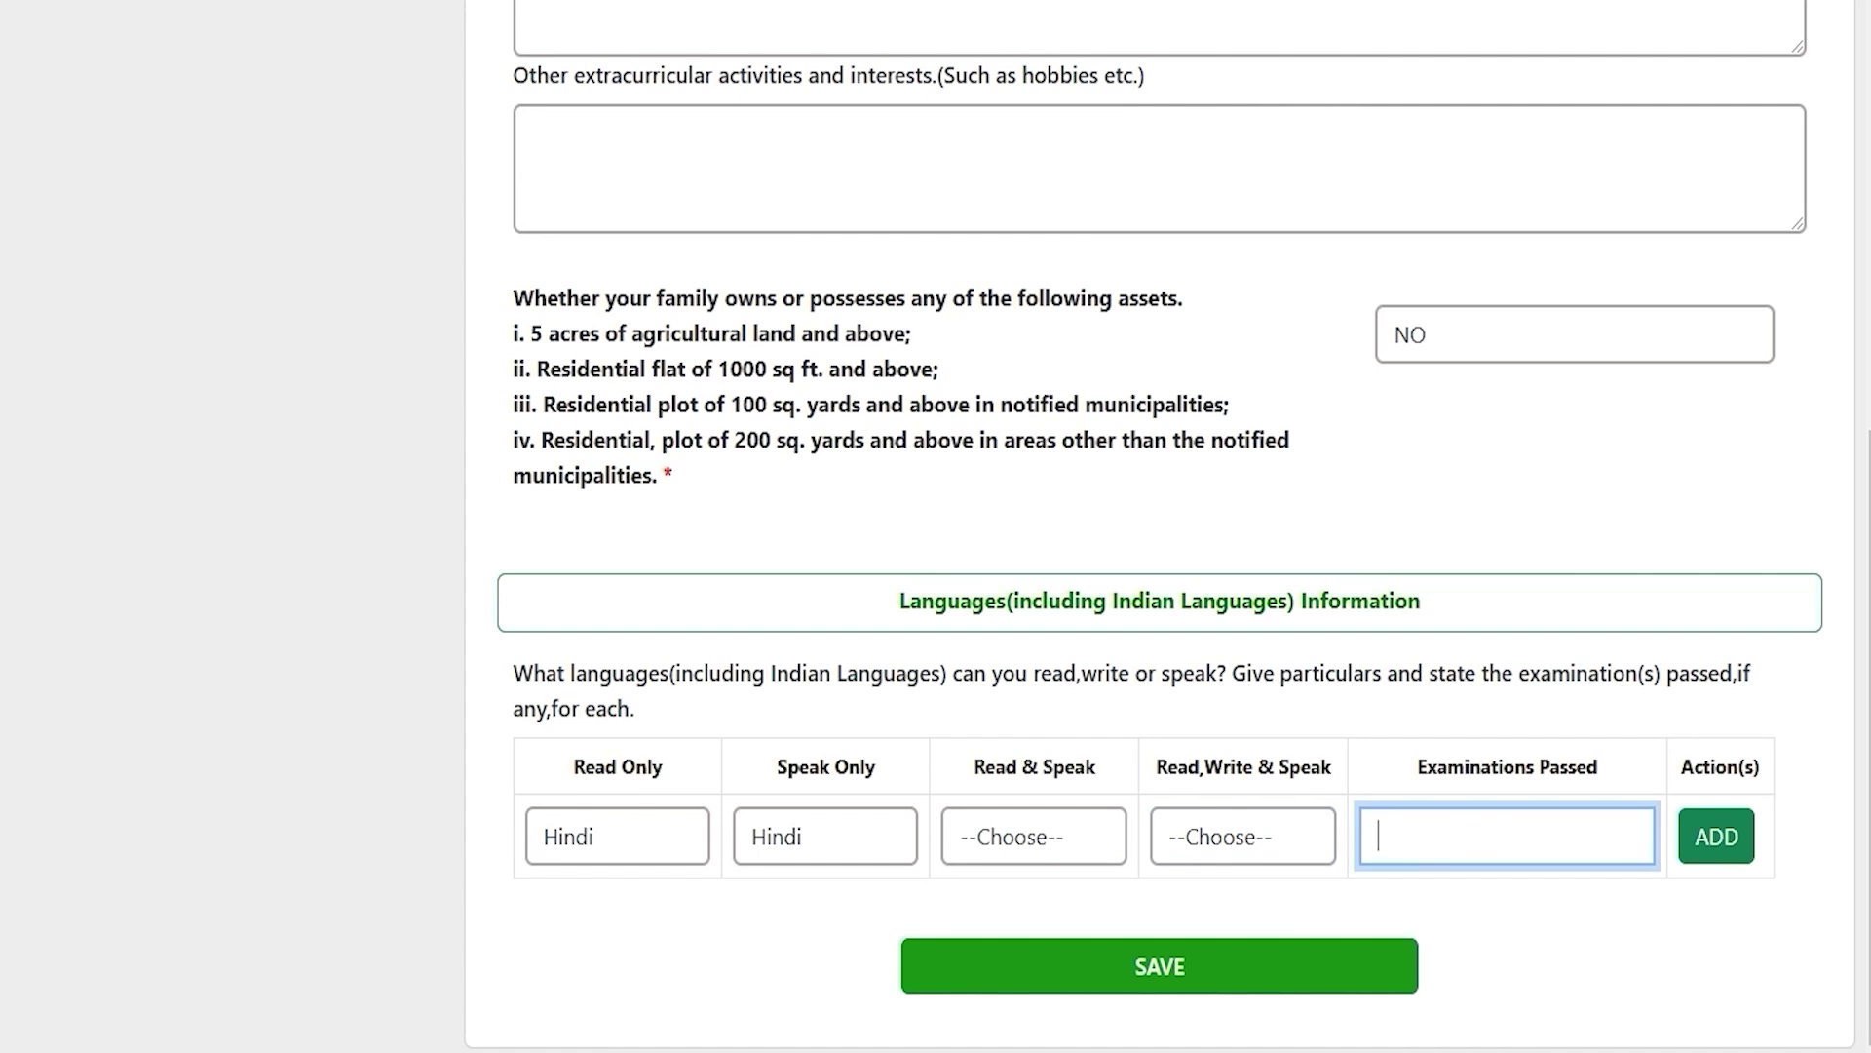
pyautogui.write('12th')
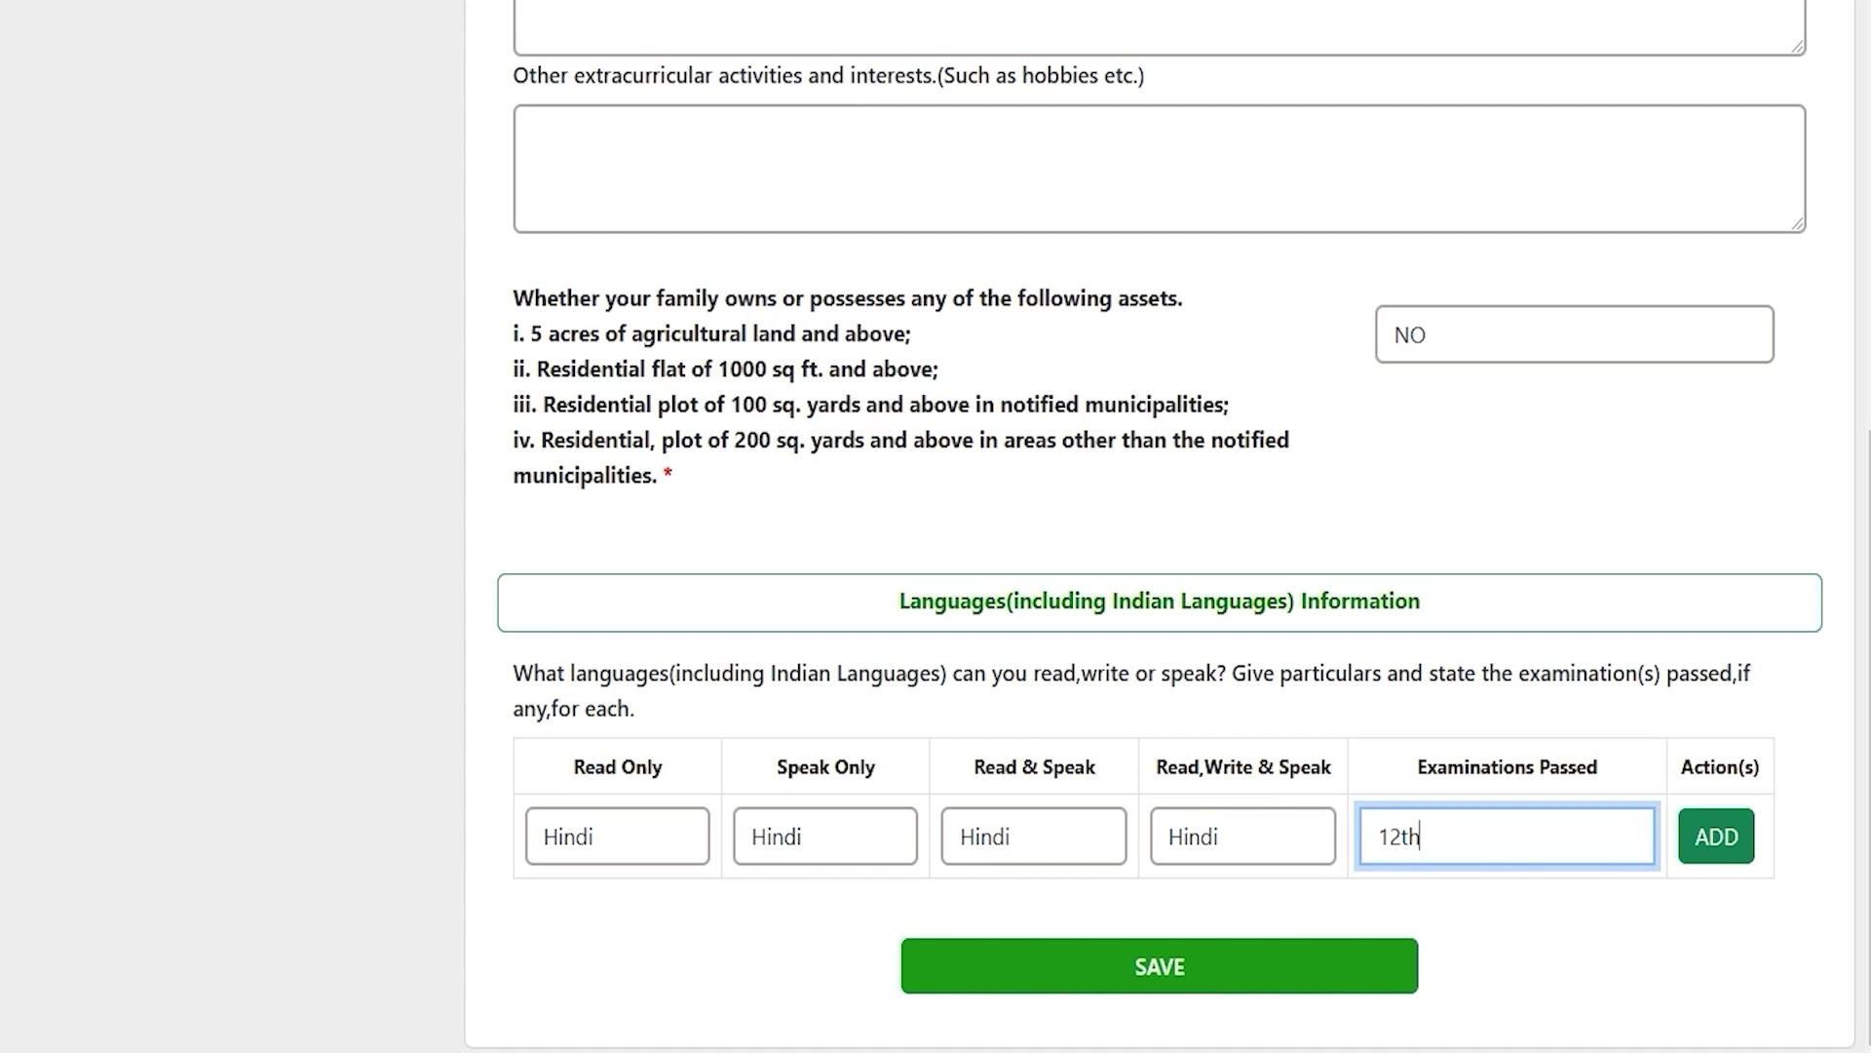
pyautogui.click(1717, 836)
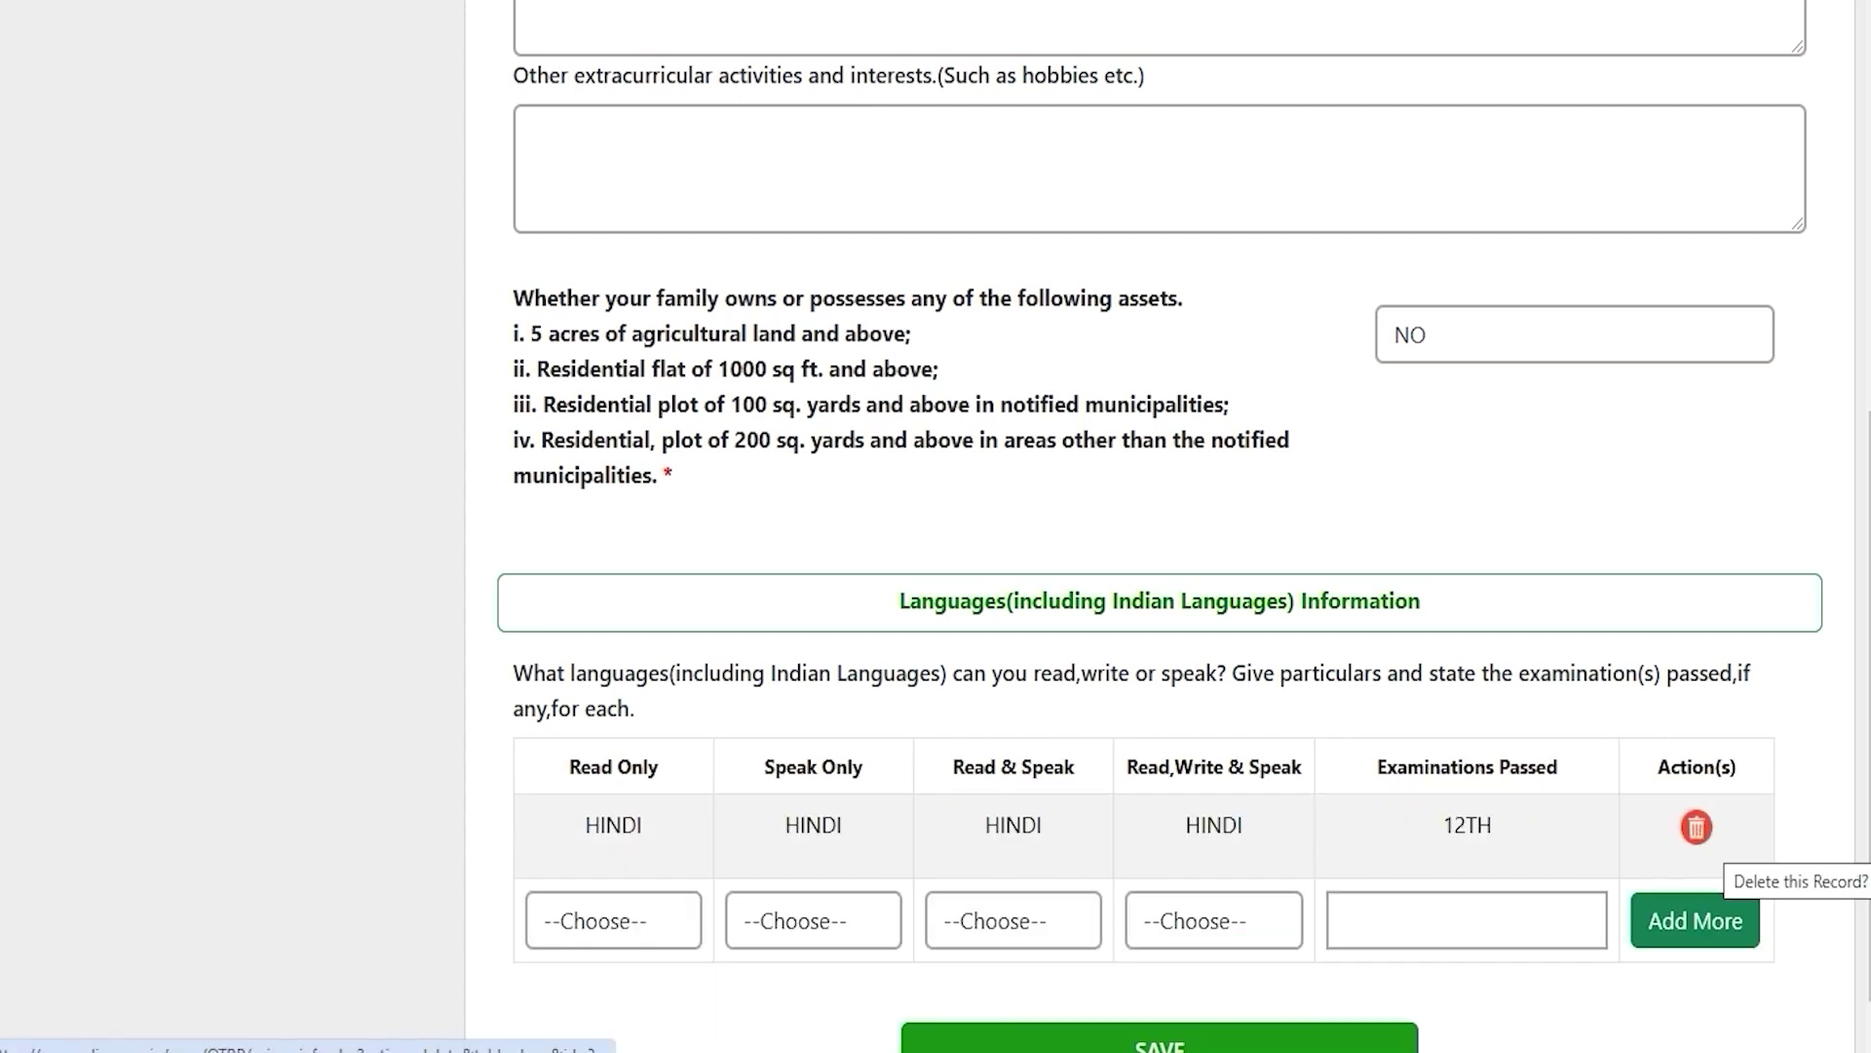
# Step: Leave the new language row empty and save the achievements section
pyautogui.click(598, 926)
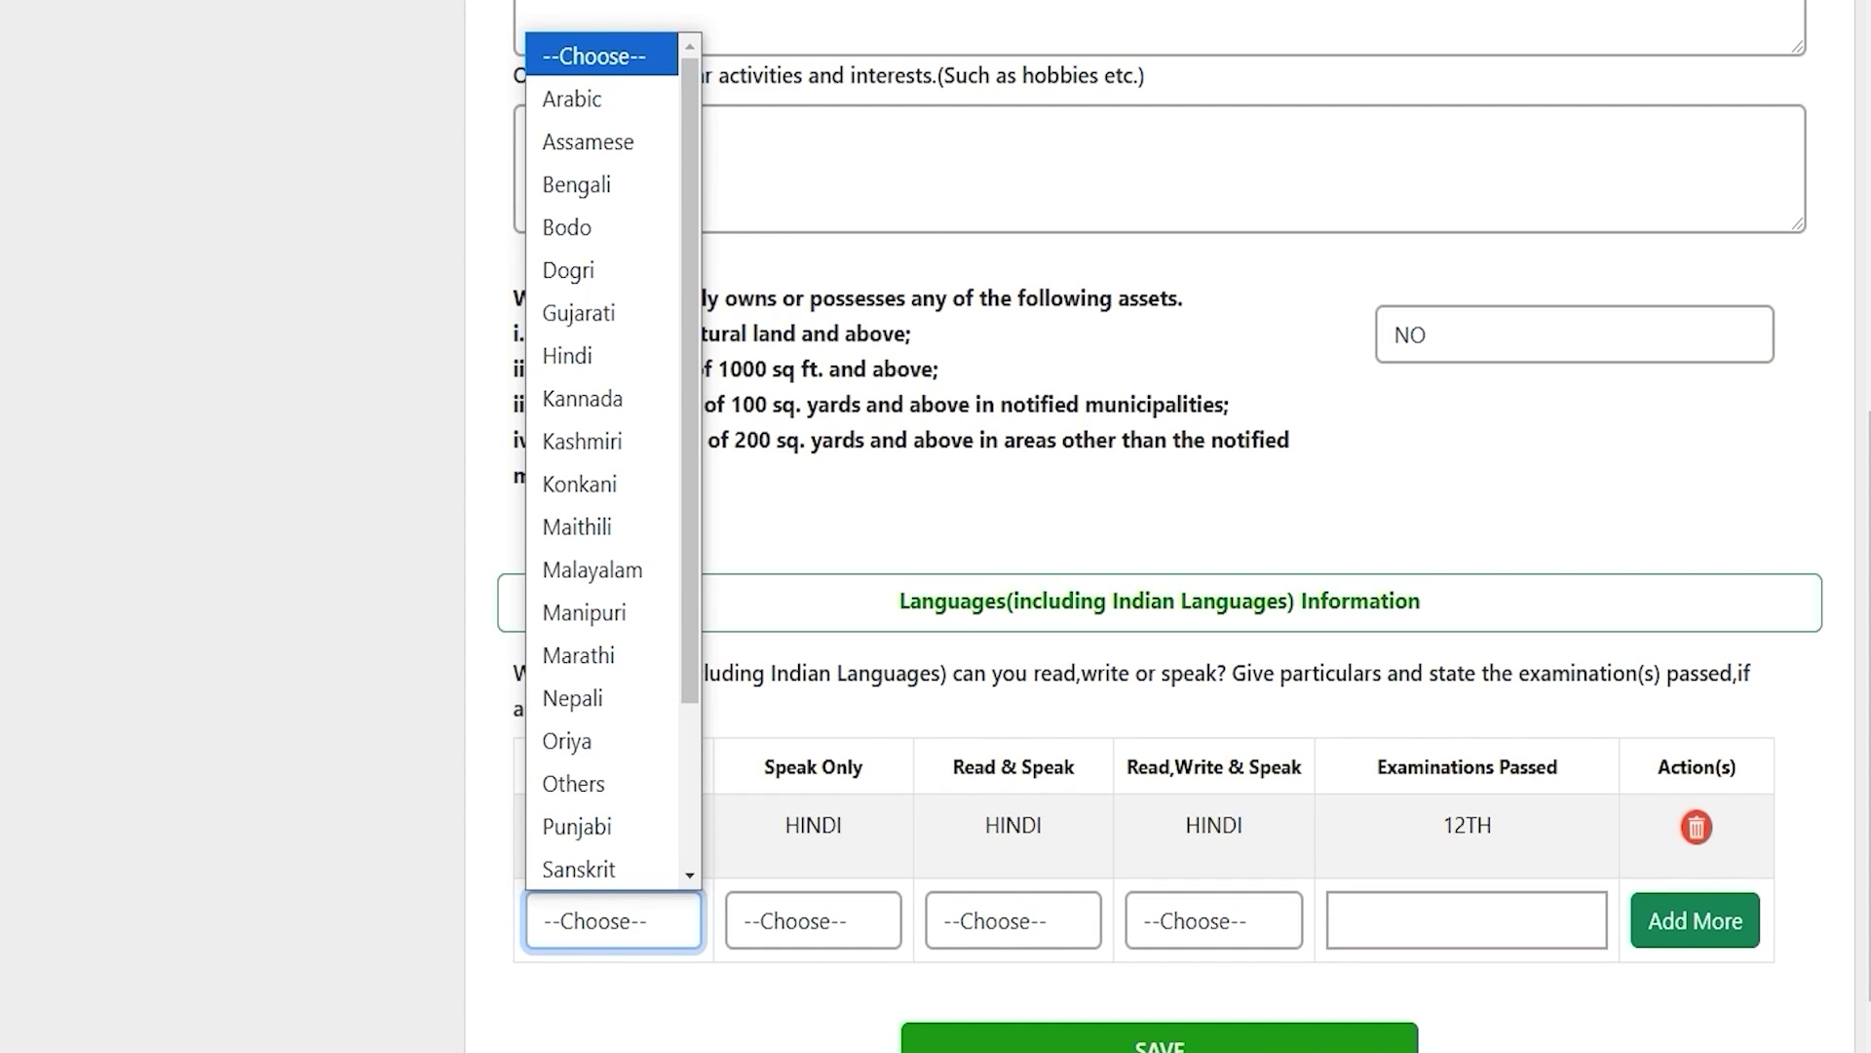
pyautogui.click(1594, 1018)
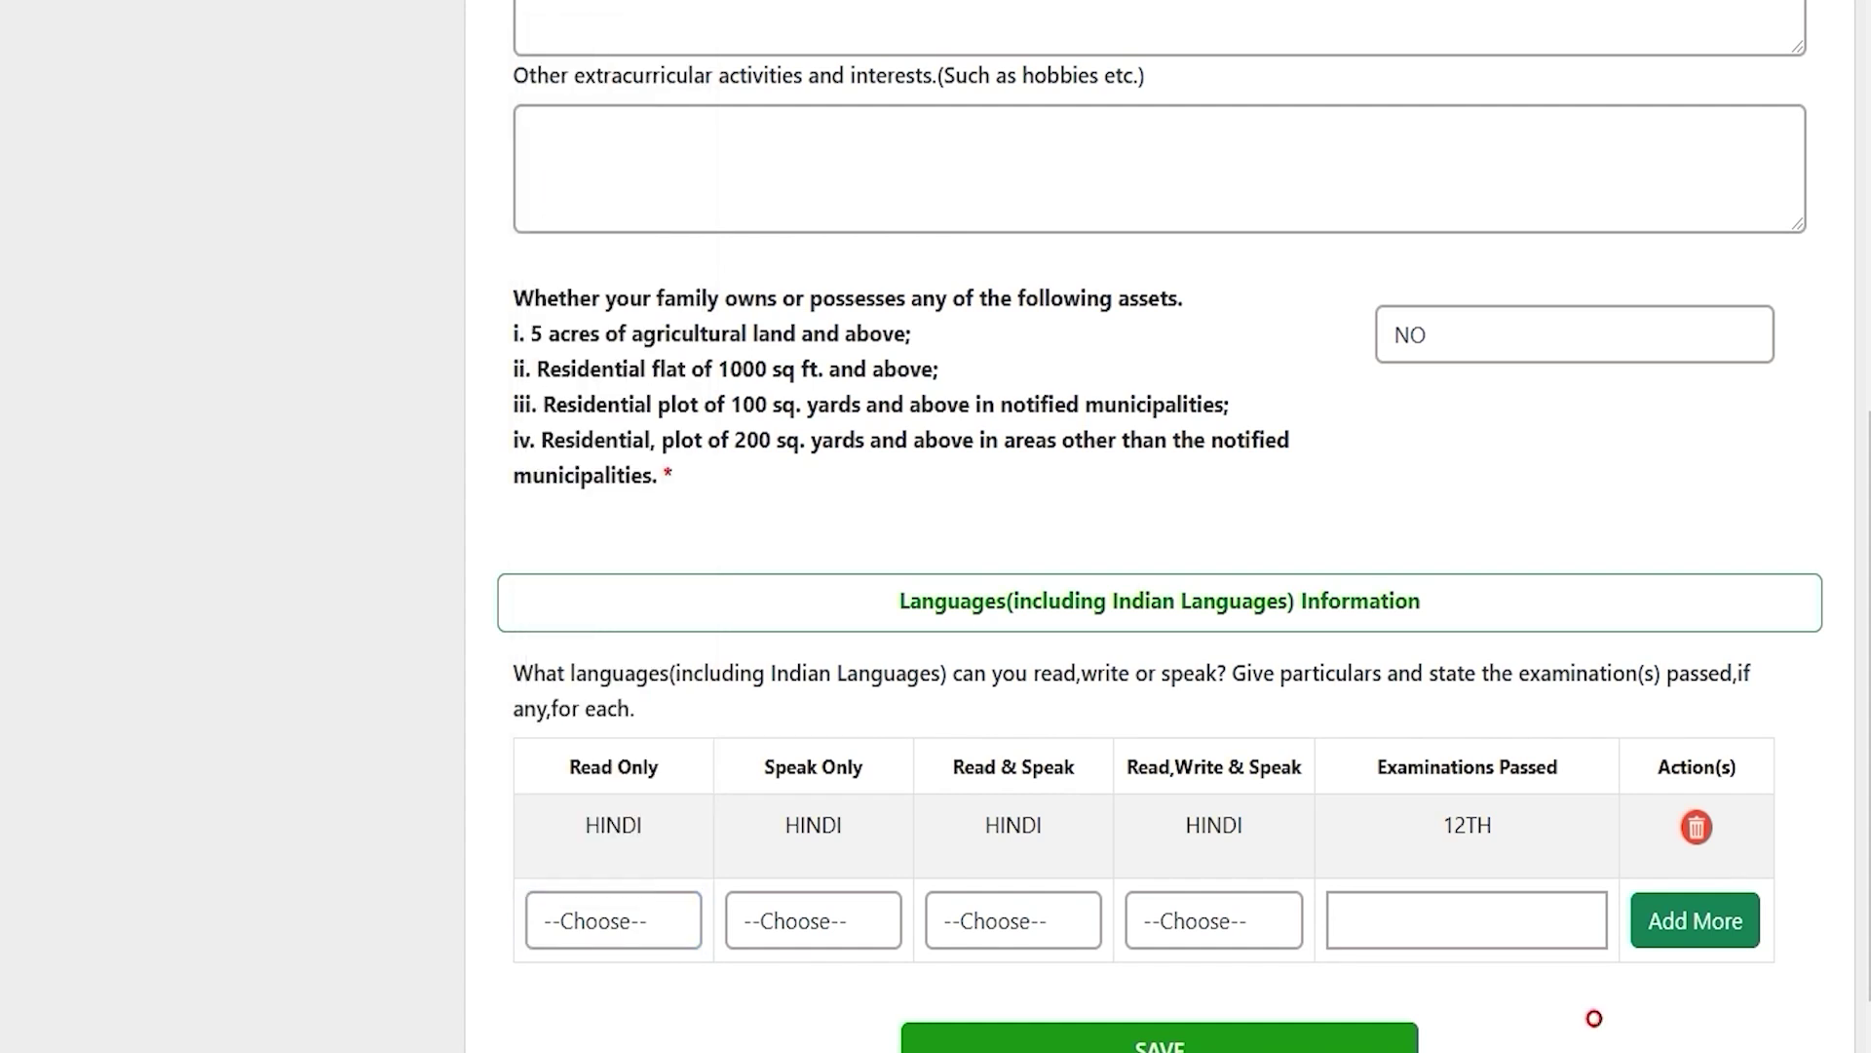
pyautogui.scroll(-1, 1593, 1018)
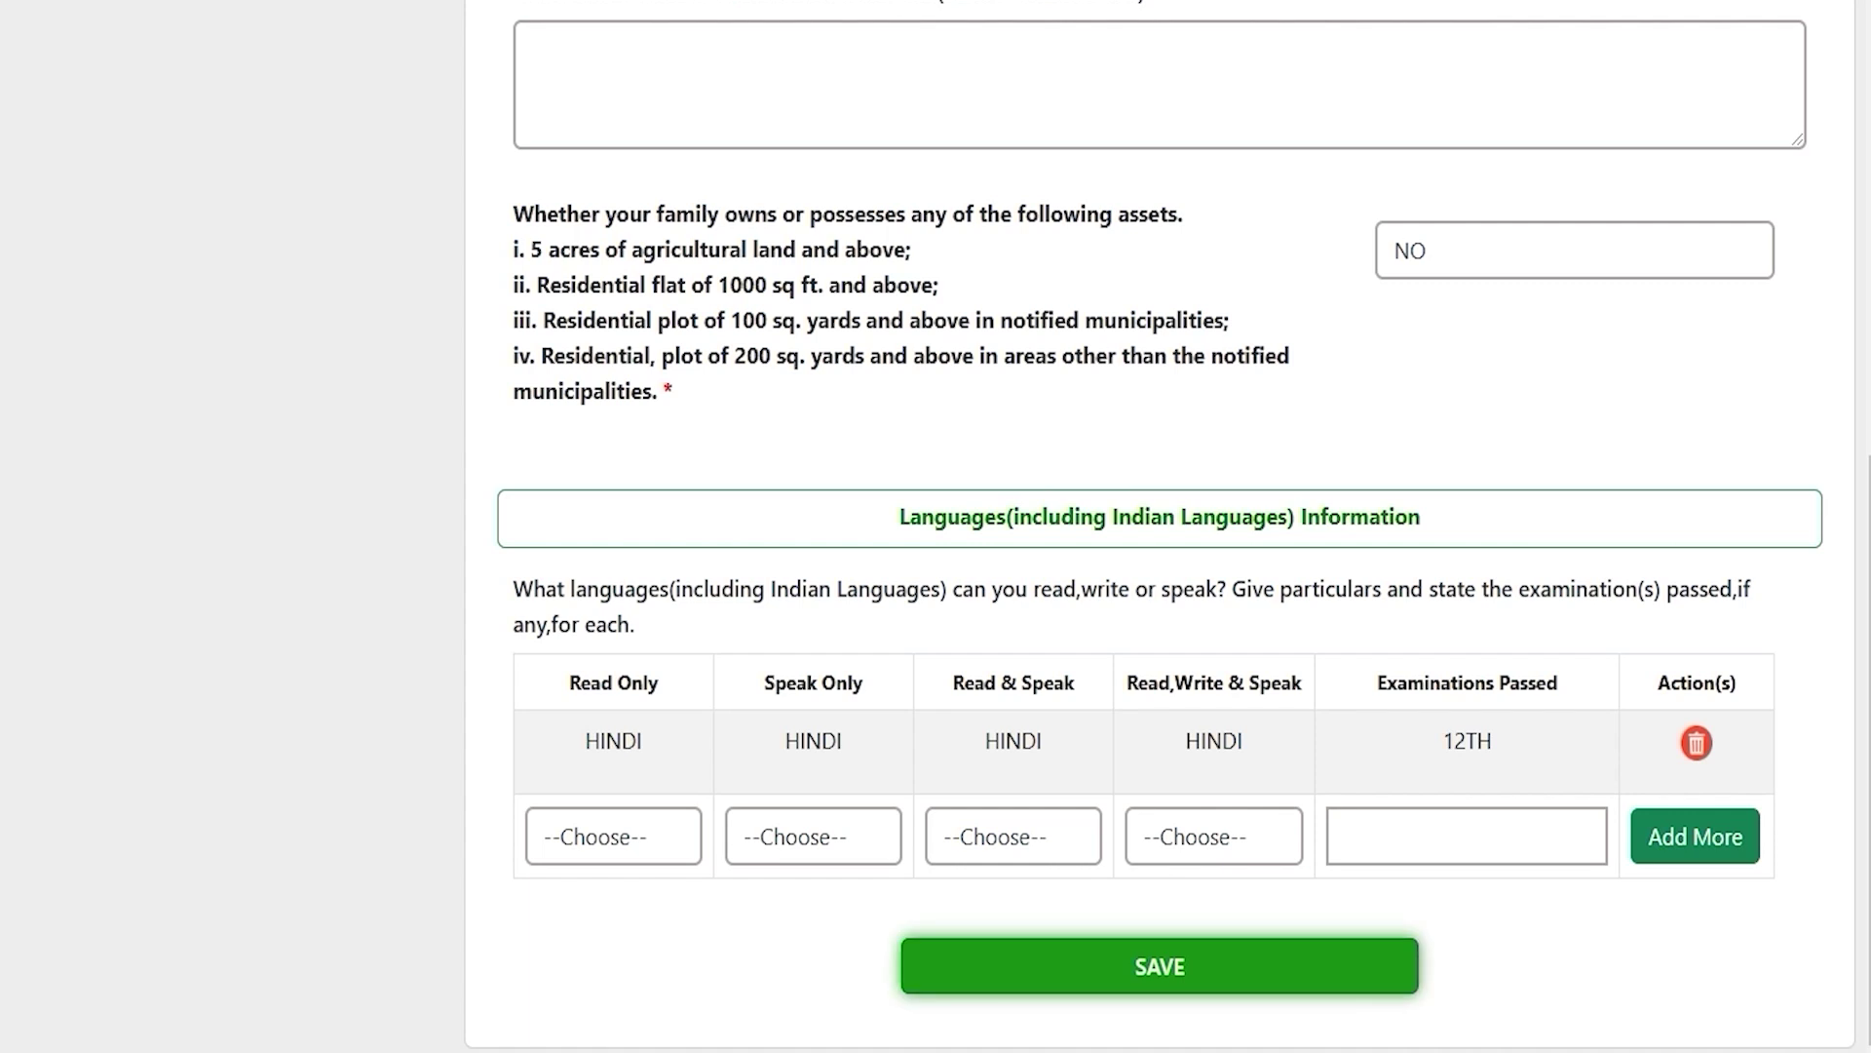
pyautogui.click(1160, 966)
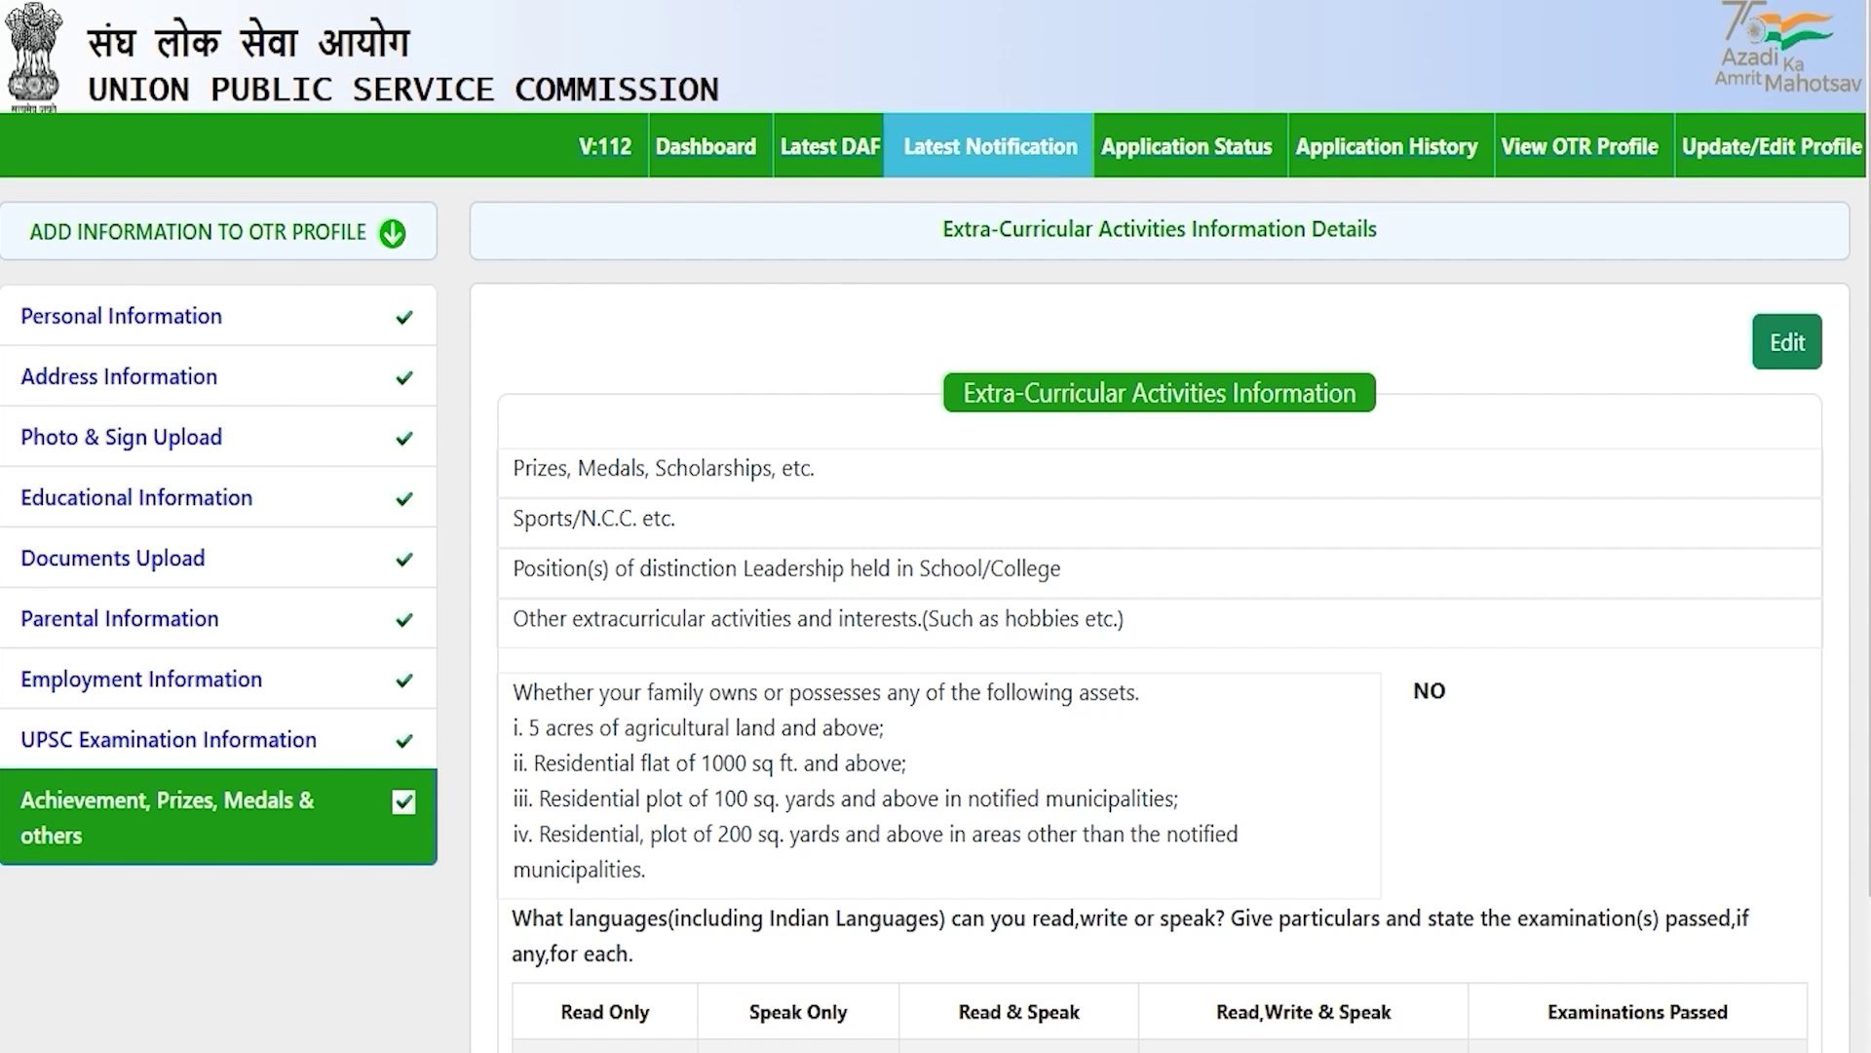
# Step: Open Latest Notification and review the Civil Services (Preliminary) Examination 2025 row
pyautogui.click(988, 151)
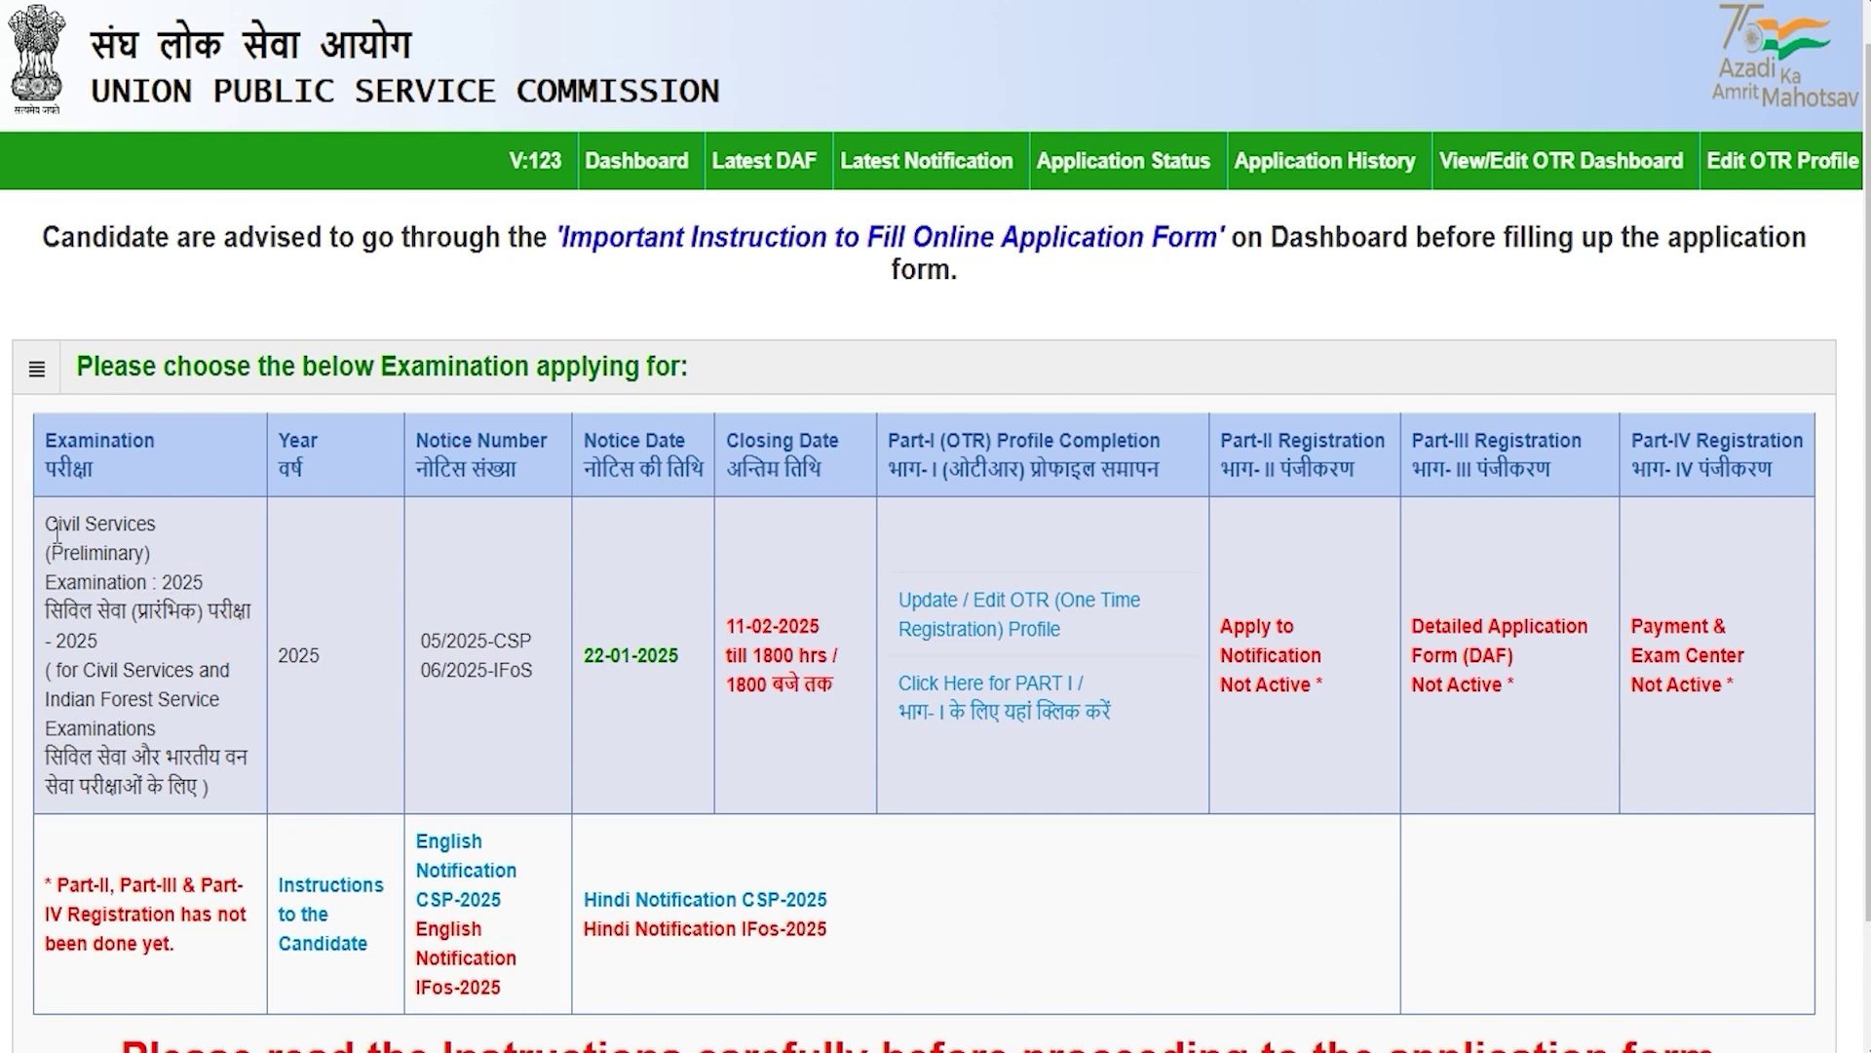
pyautogui.moveTo(57, 528); pyautogui.dragTo(125, 583)
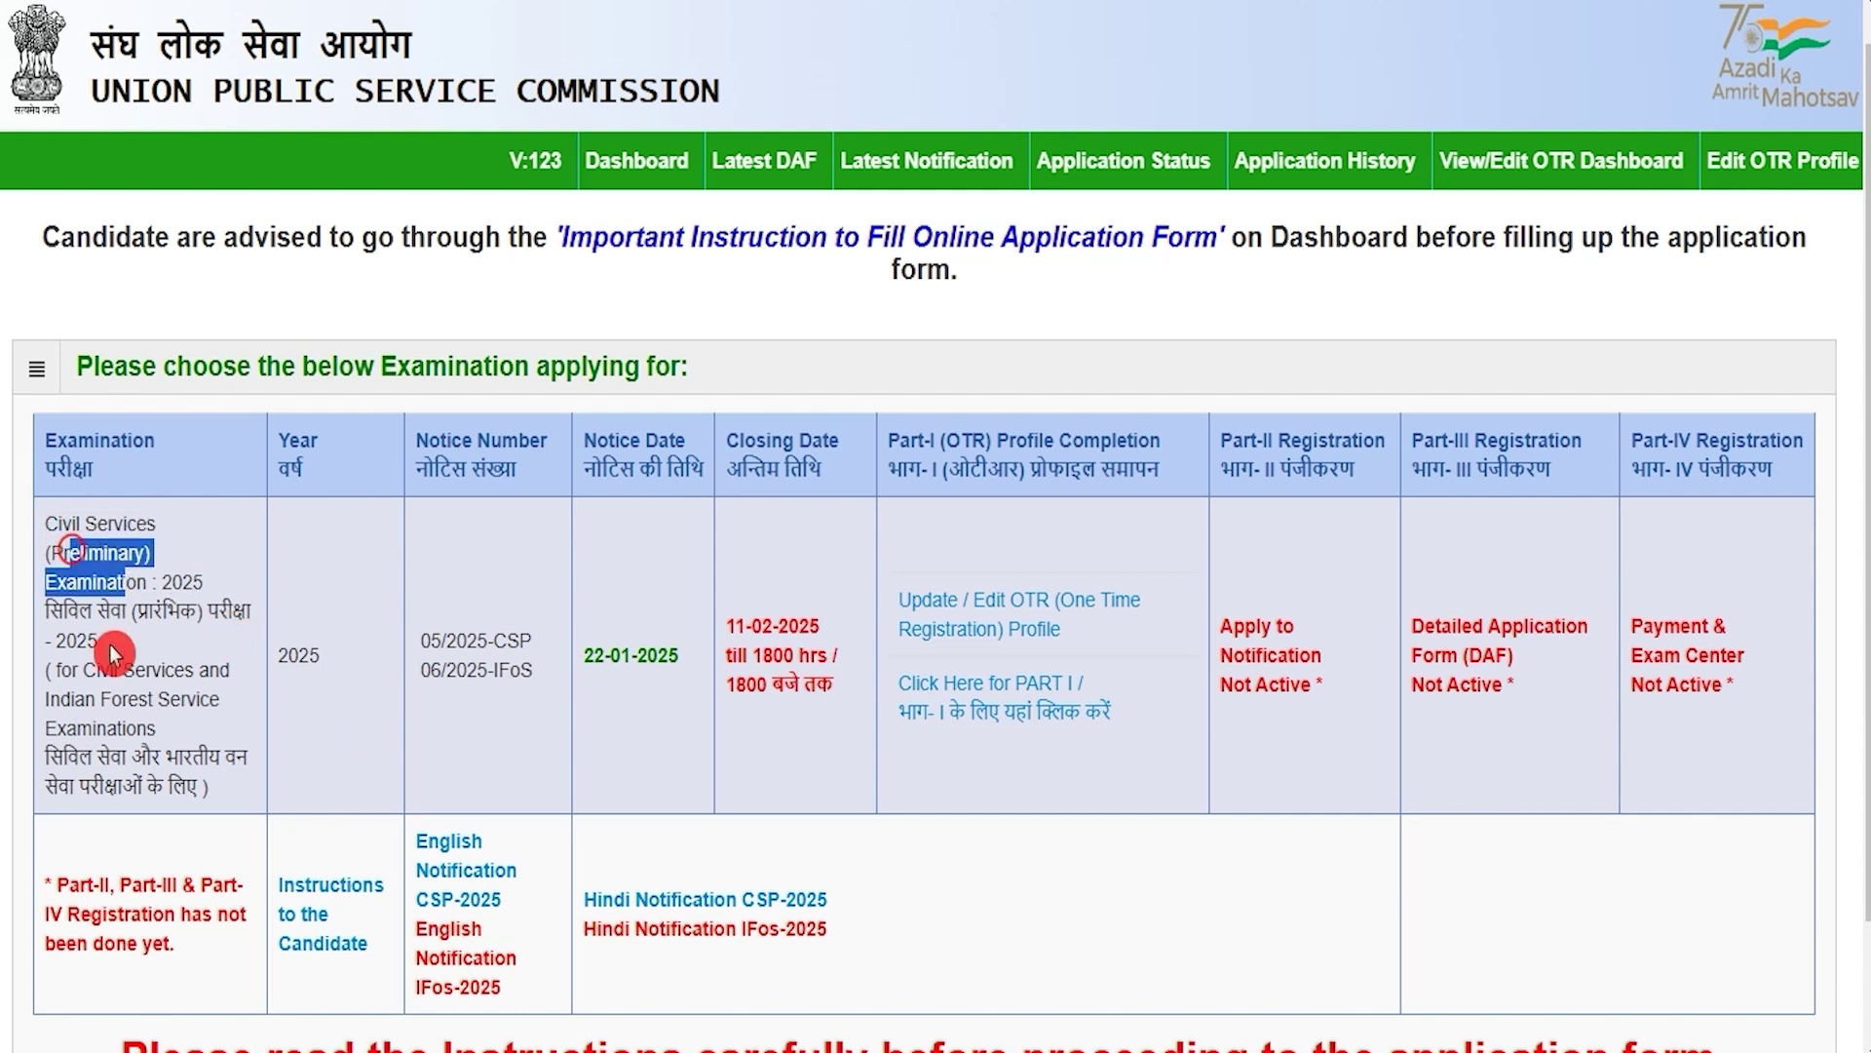
pyautogui.moveTo(93, 673); pyautogui.dragTo(153, 707)
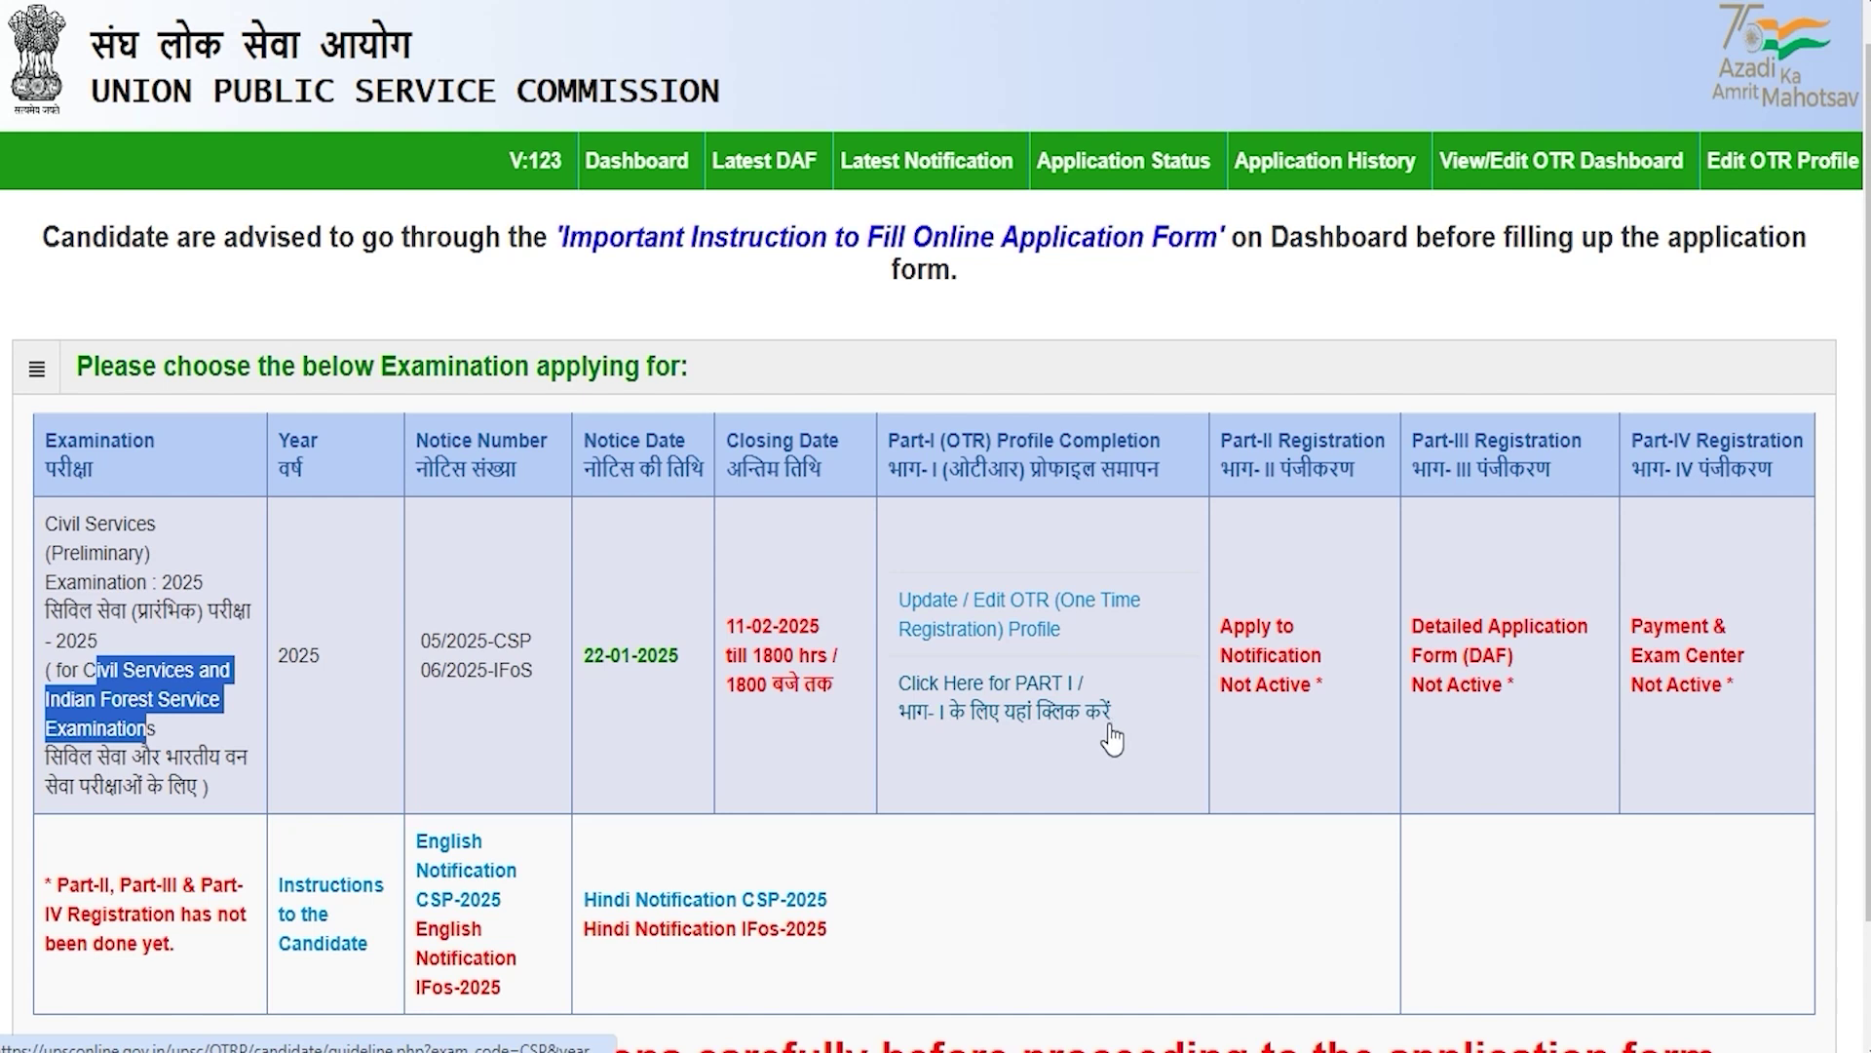
# Step: Confirm the application instructions as read, then tick and agree to the Part-I declaration
pyautogui.click(1049, 708)
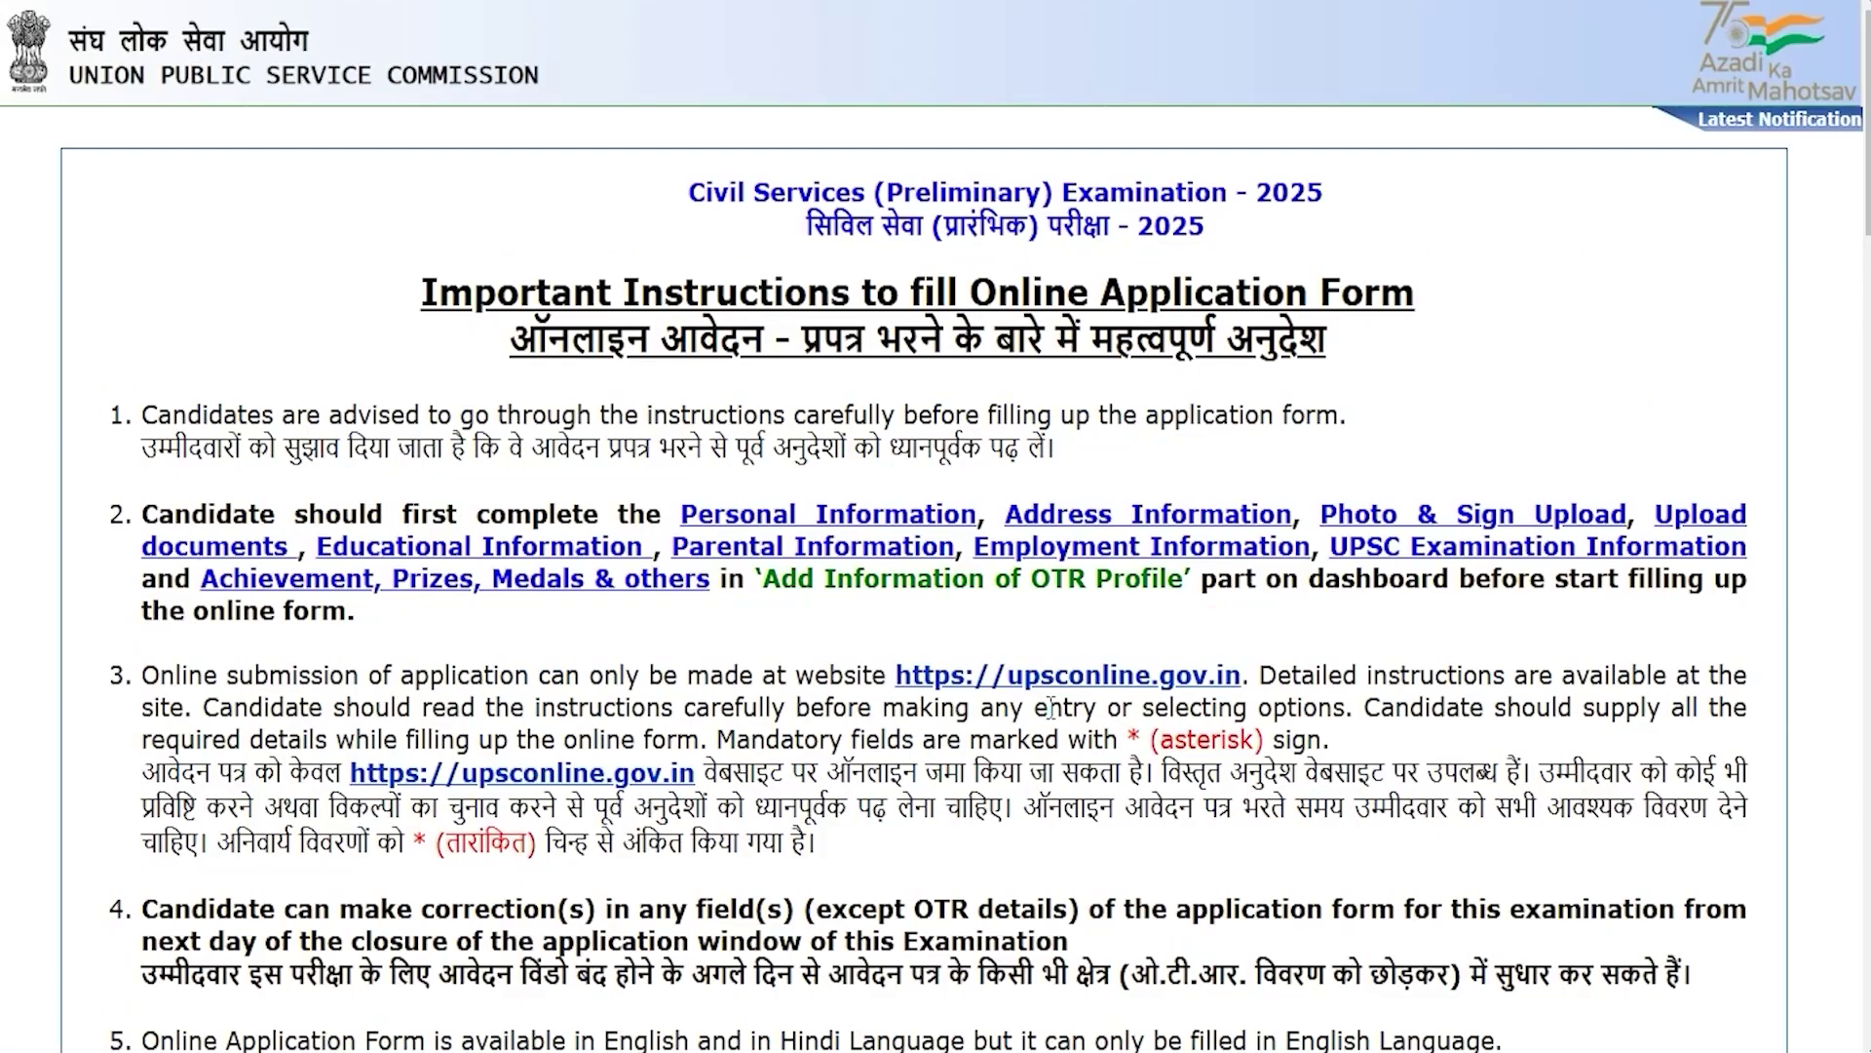
pyautogui.scroll(-10, 722, 704)
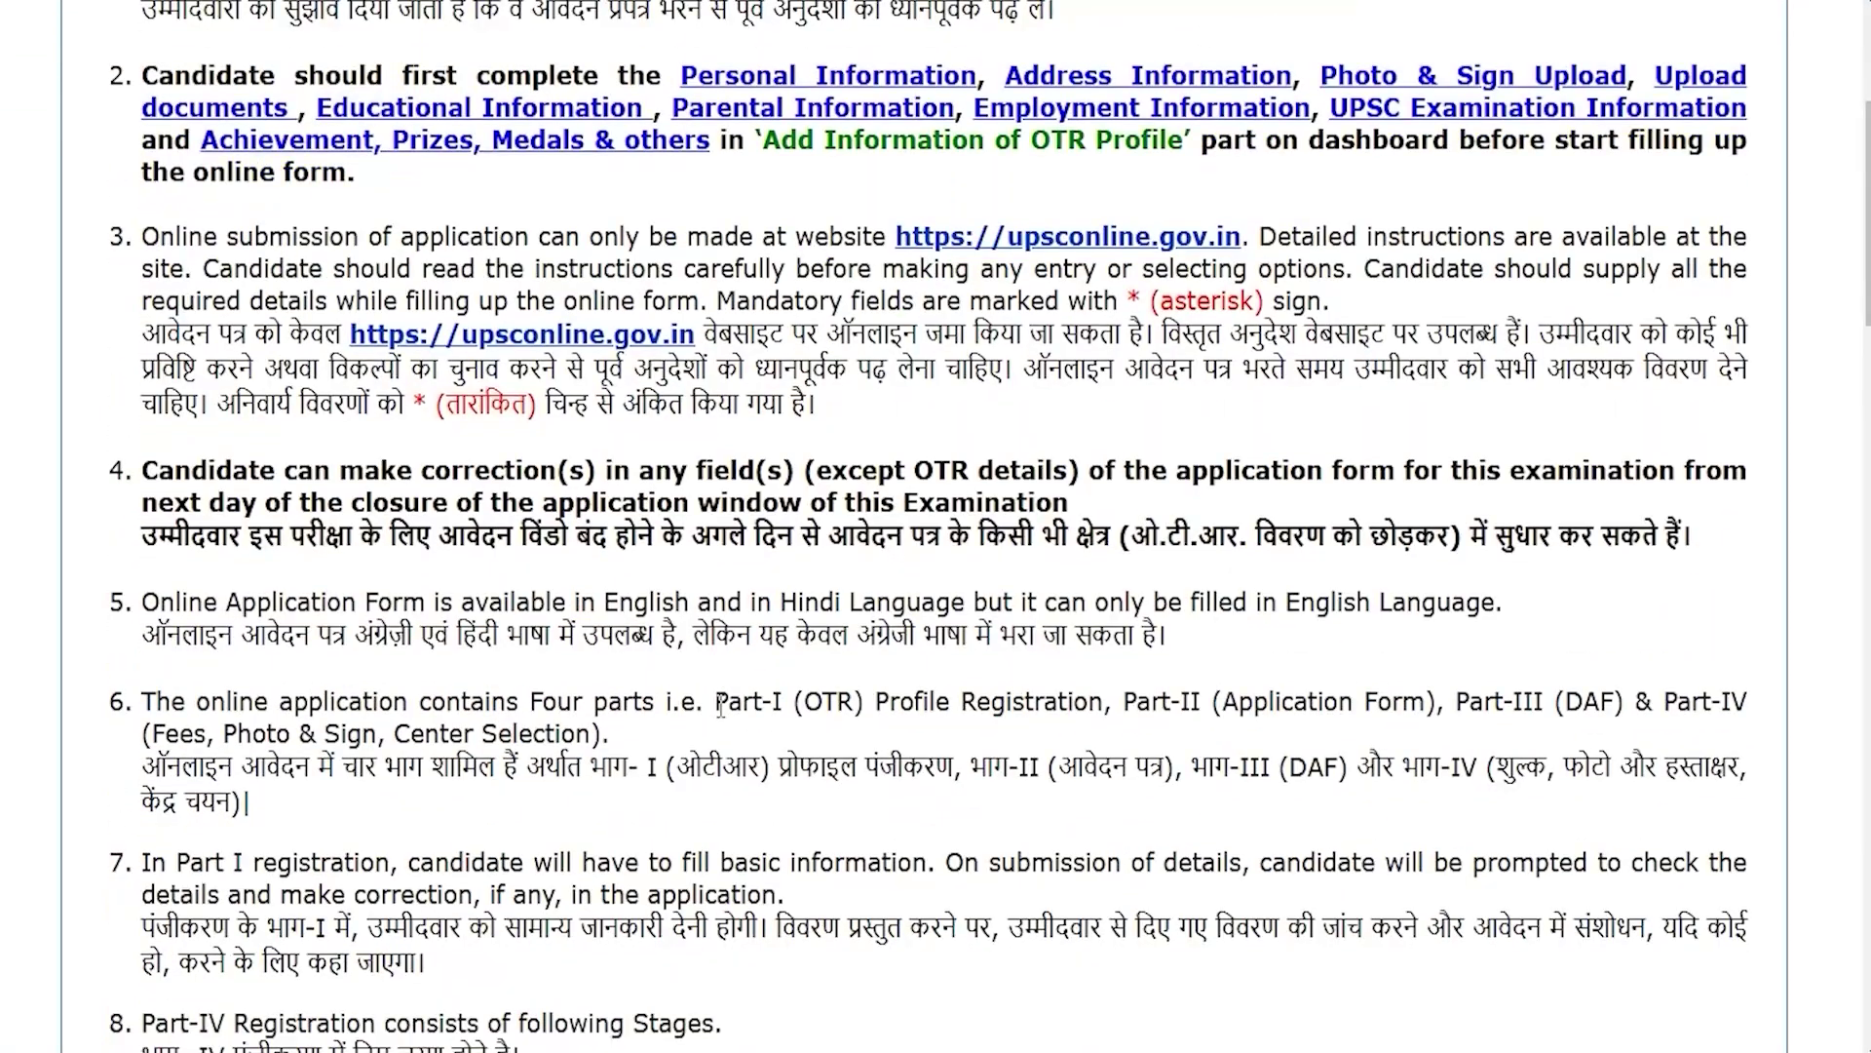
pyautogui.scroll(-20, 722, 704)
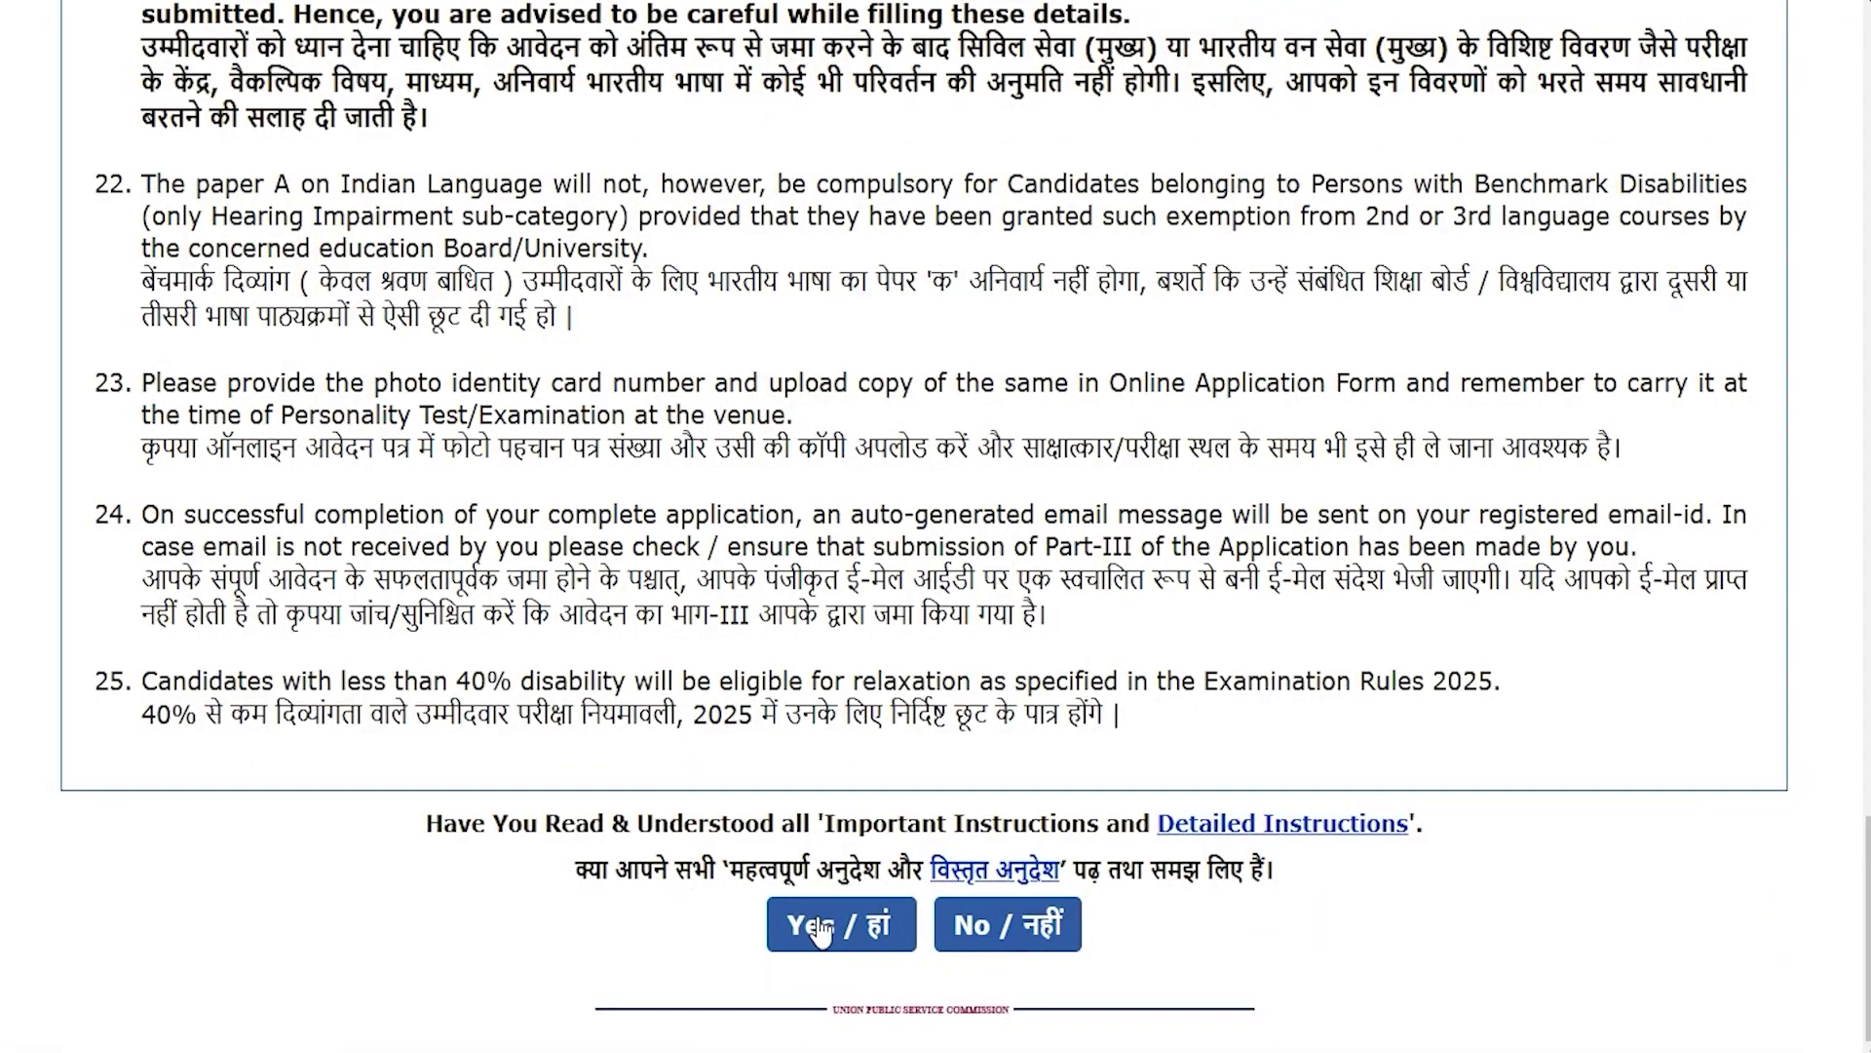
pyautogui.click(845, 926)
pyautogui.press('Return')
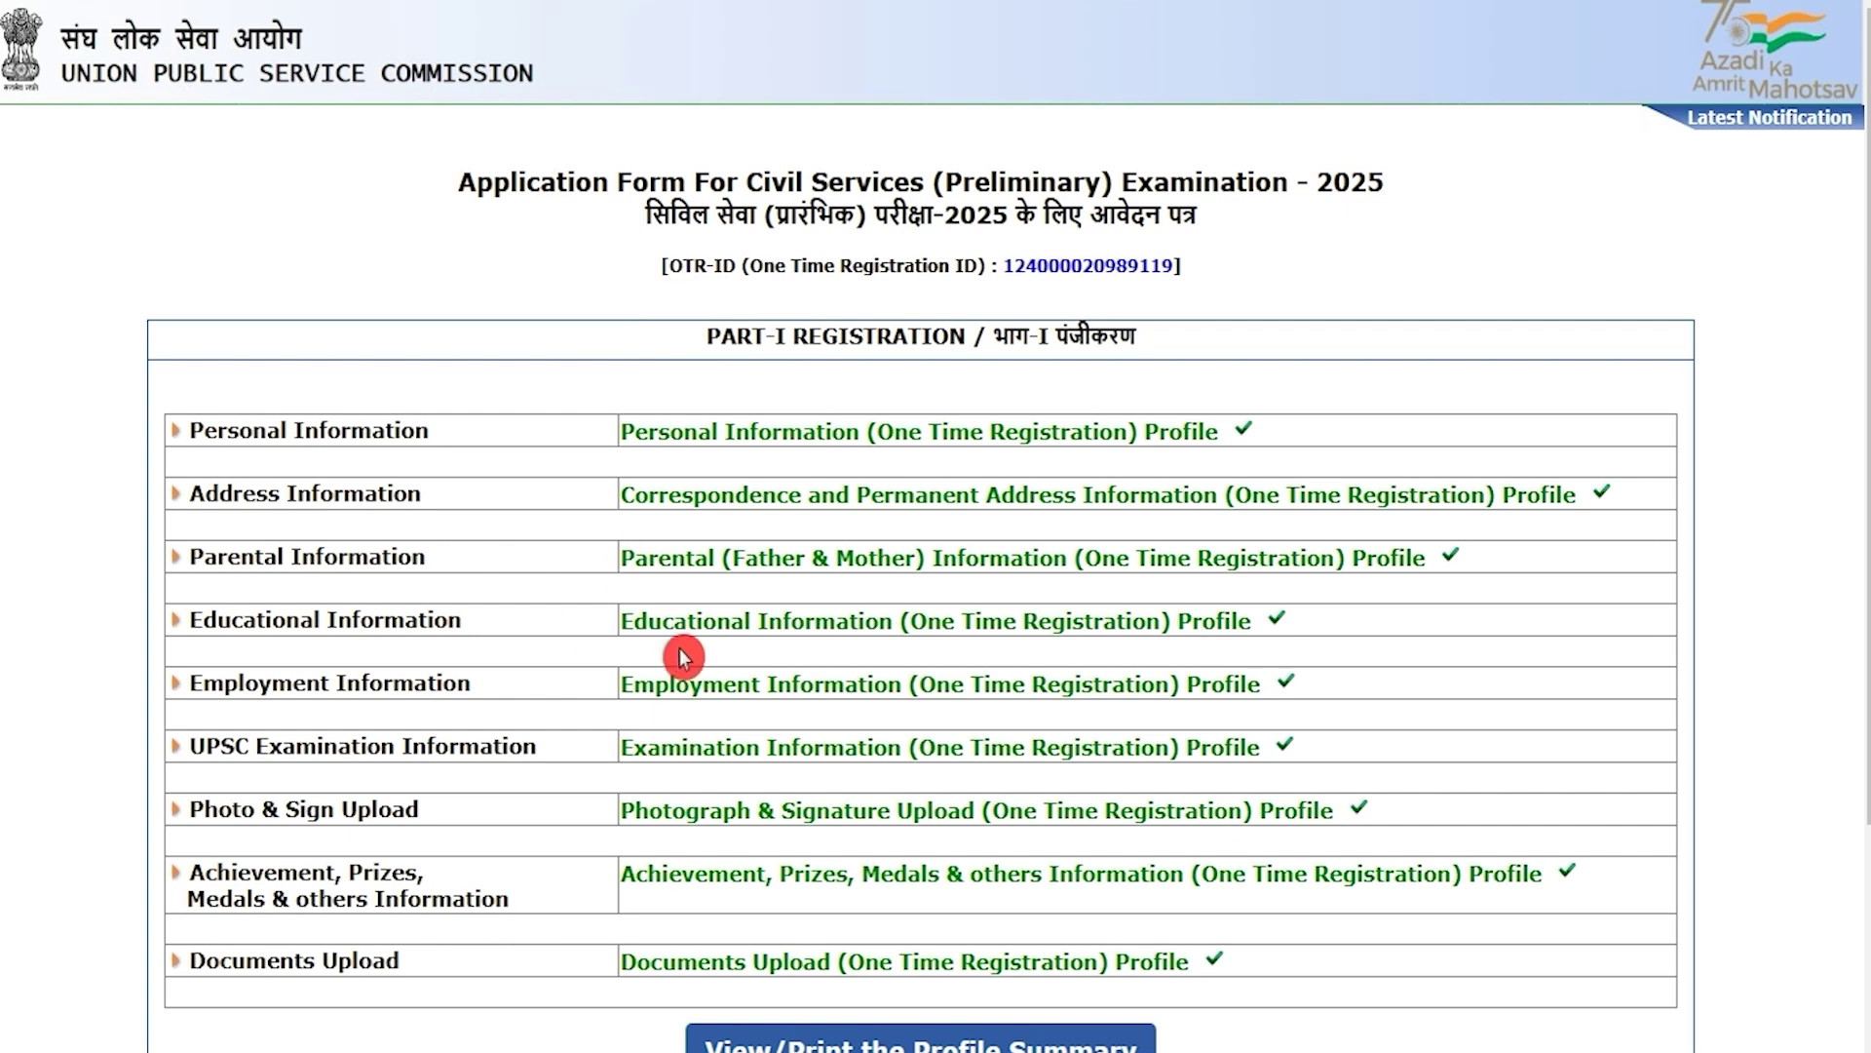
pyautogui.scroll(-3, 680, 648)
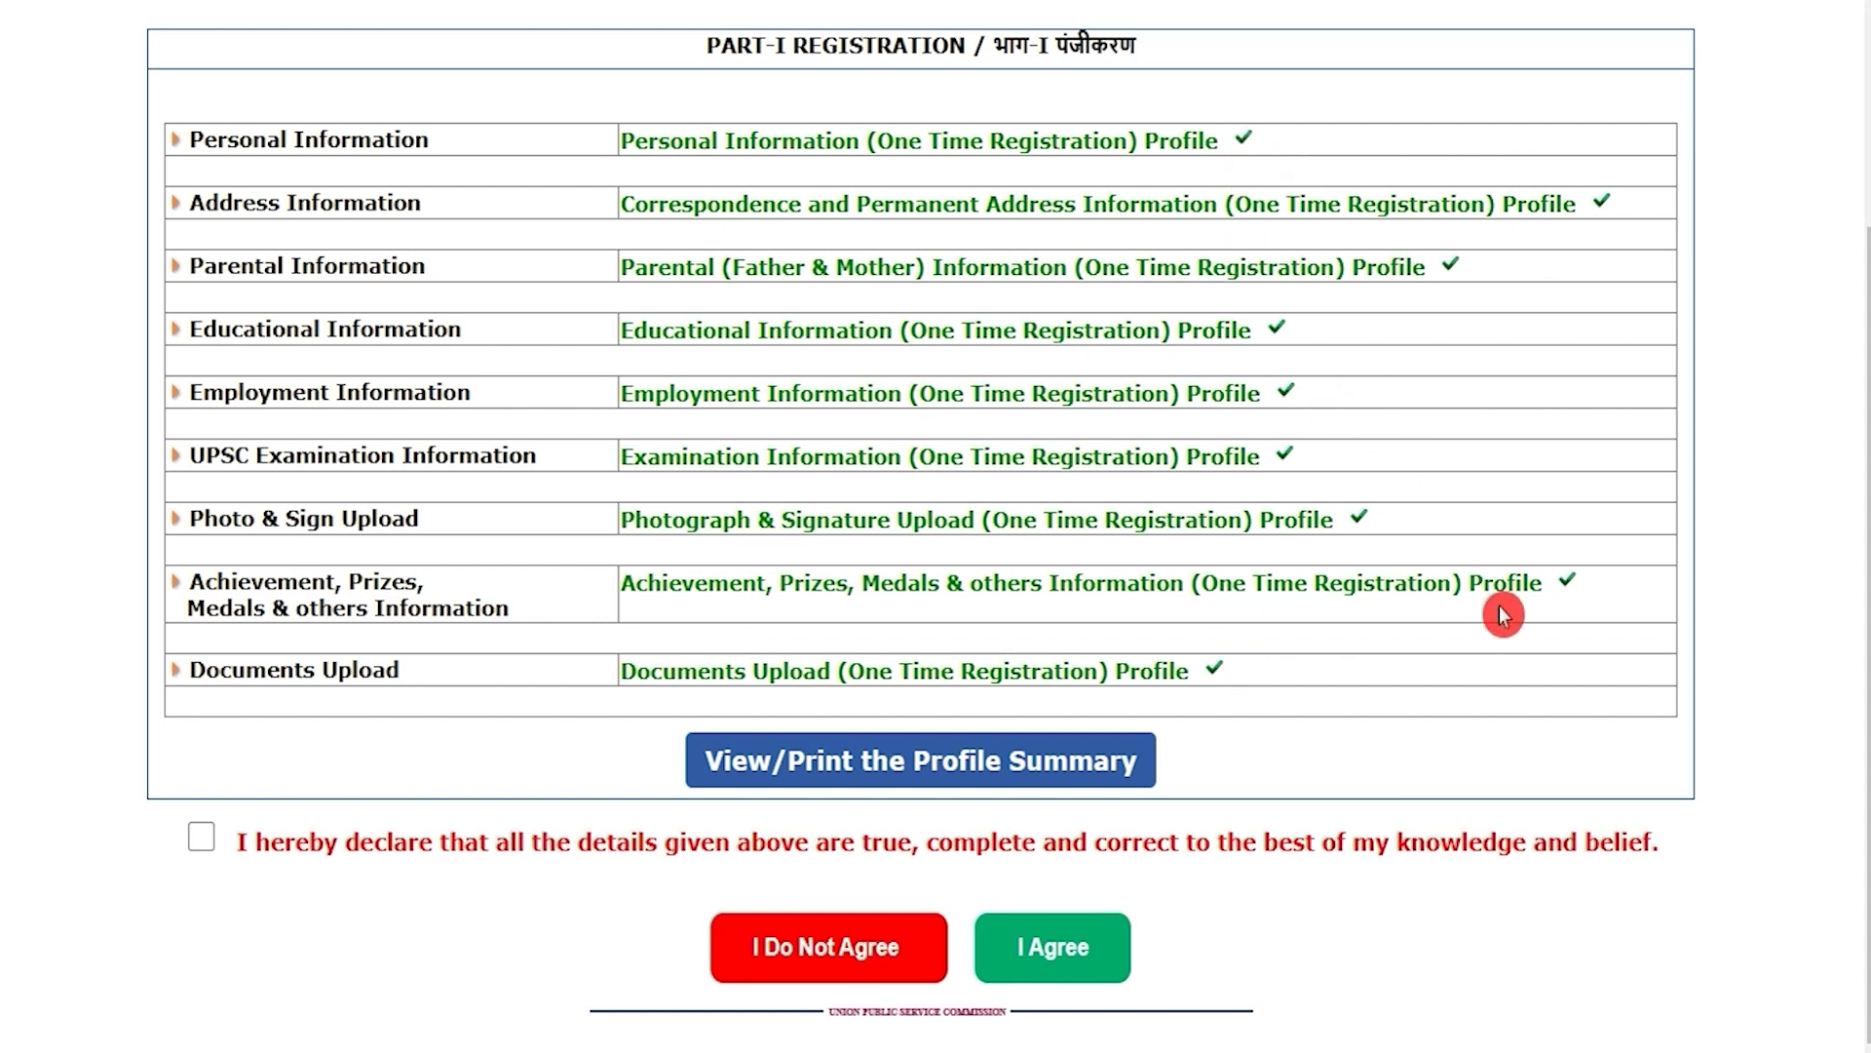
pyautogui.click(200, 840)
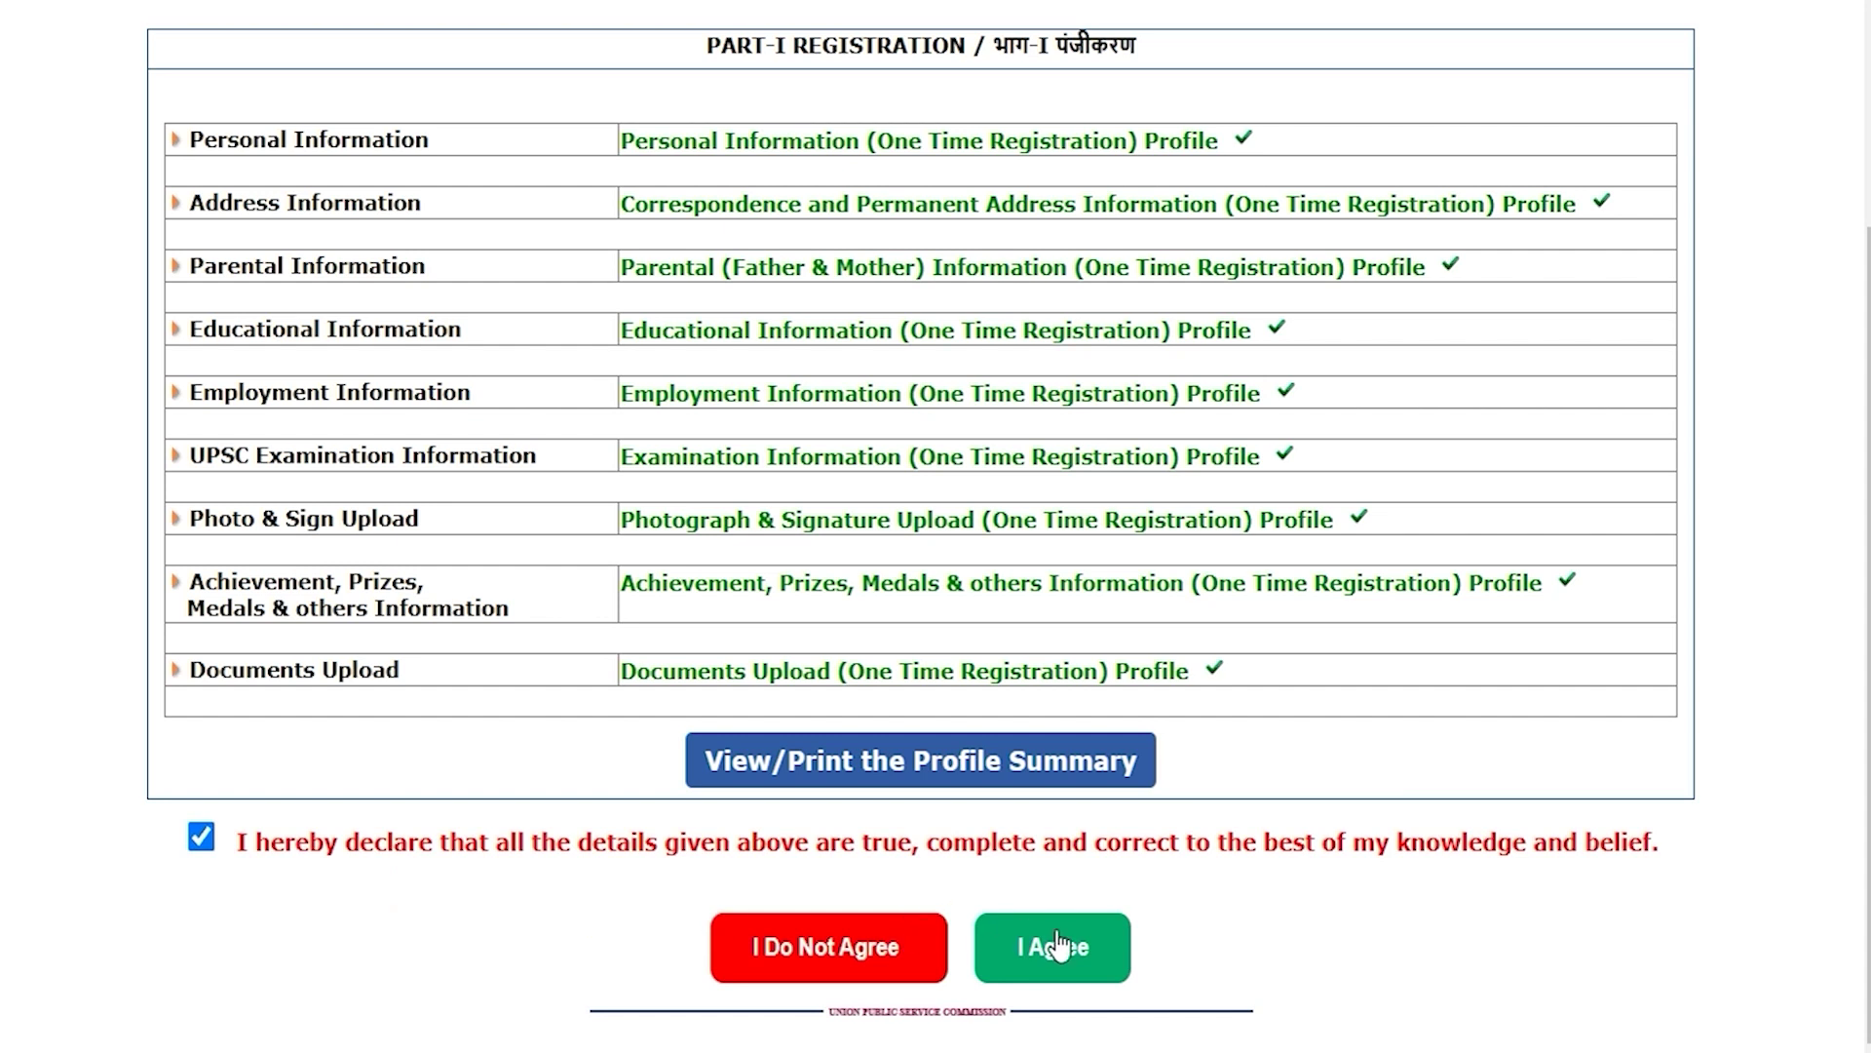
pyautogui.click(1112, 970)
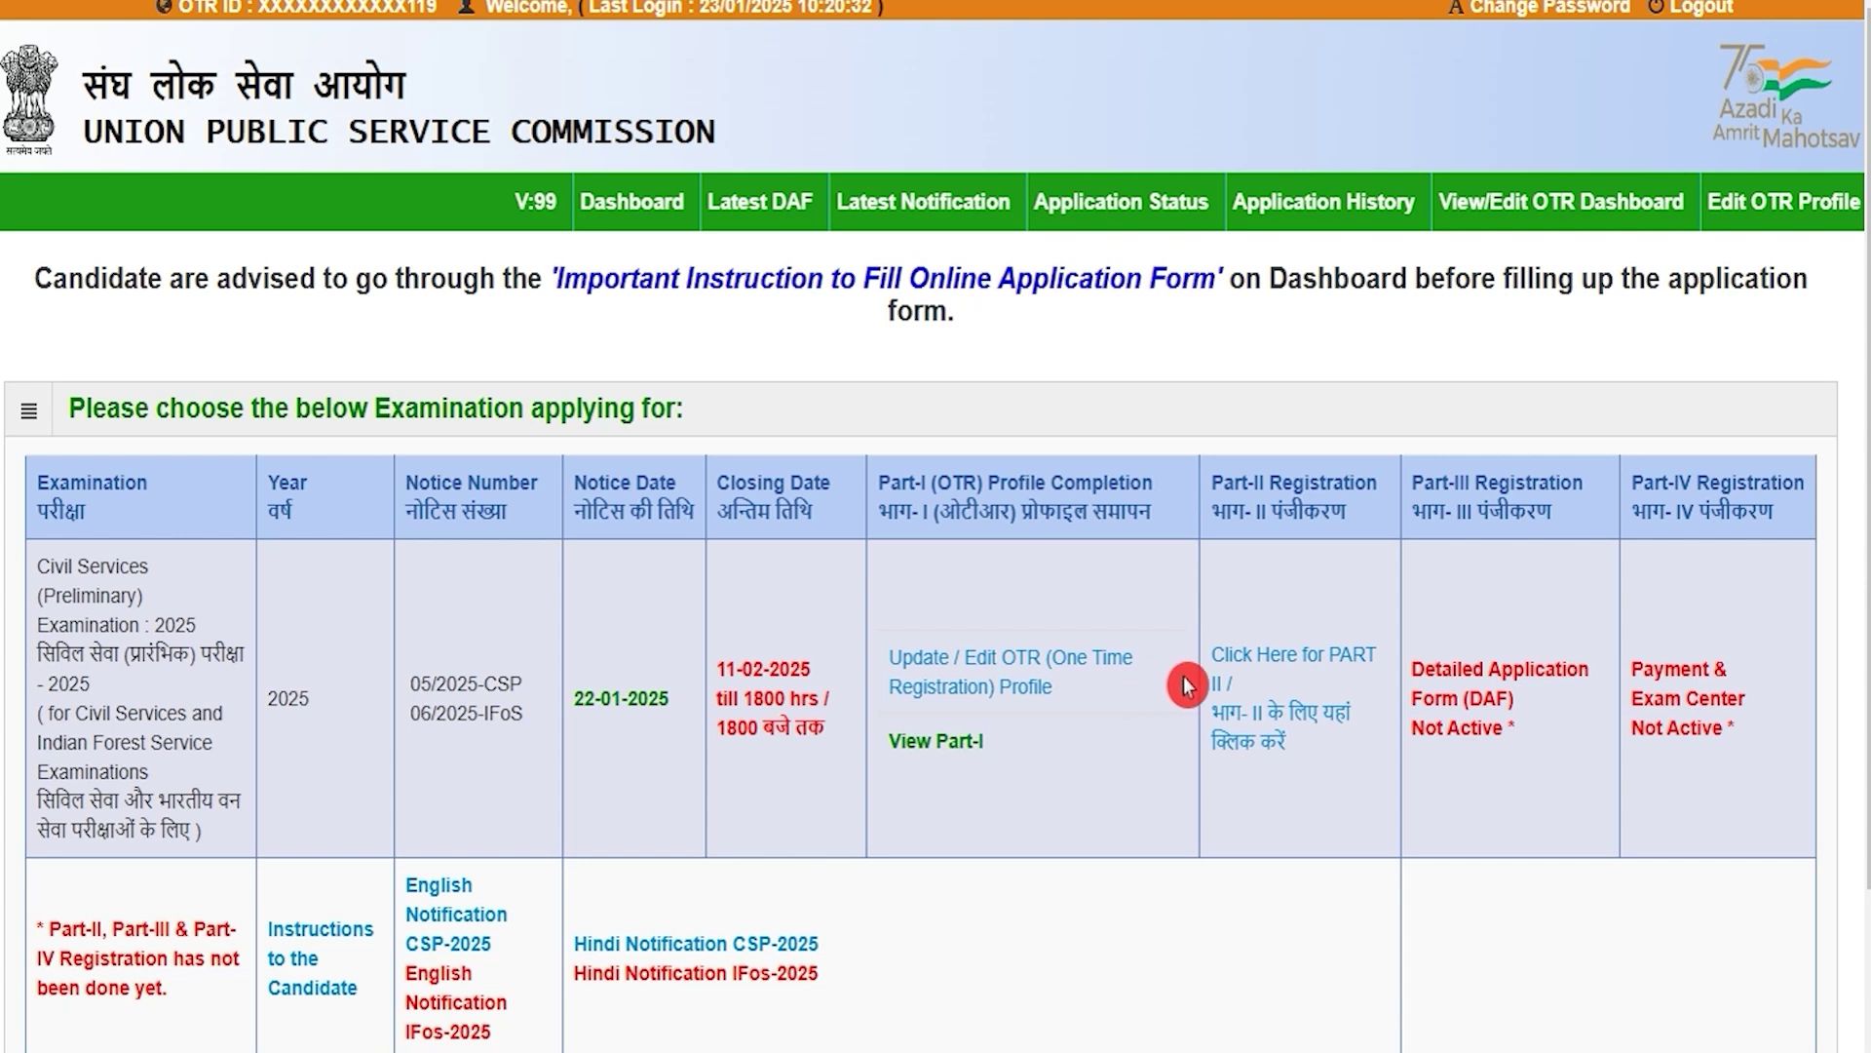
# Step: Open the Part-II form and record an already-passed degree in Animal Husbandry & Veterinary Science
pyautogui.click(1304, 733)
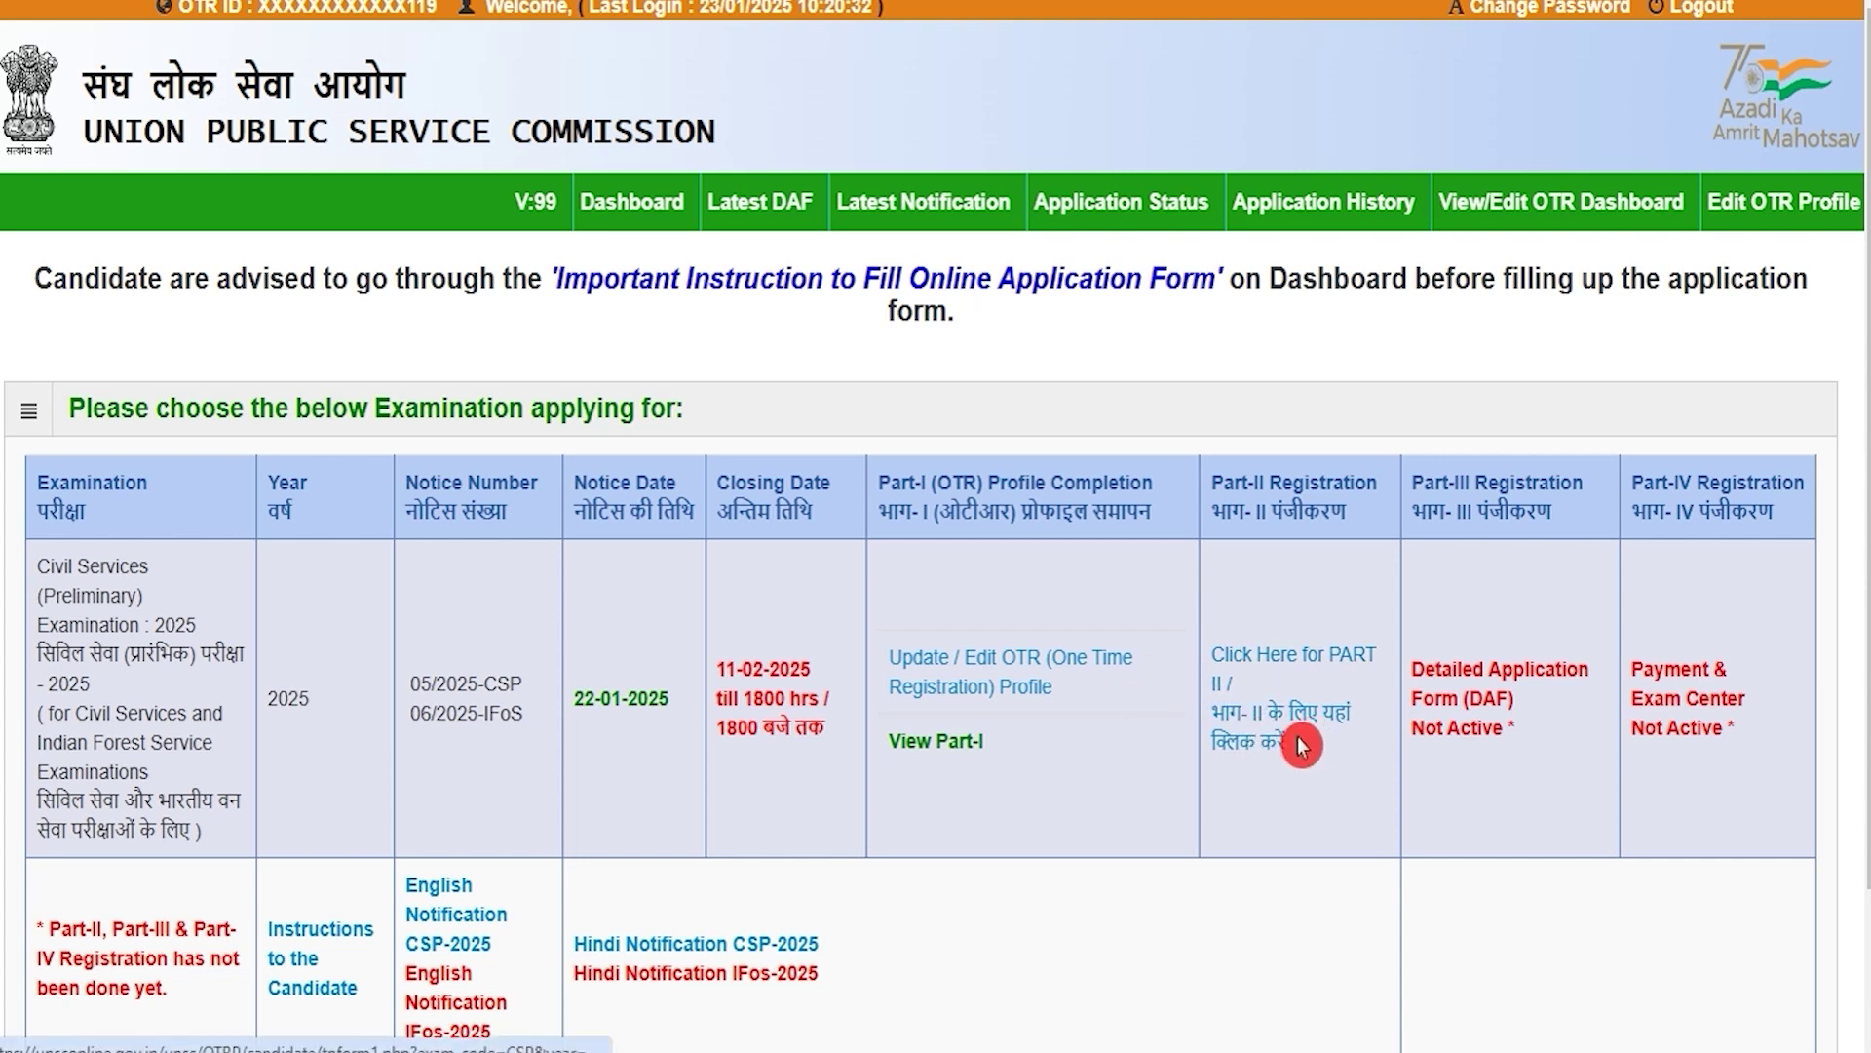
pyautogui.click(1282, 729)
pyautogui.click(1283, 729)
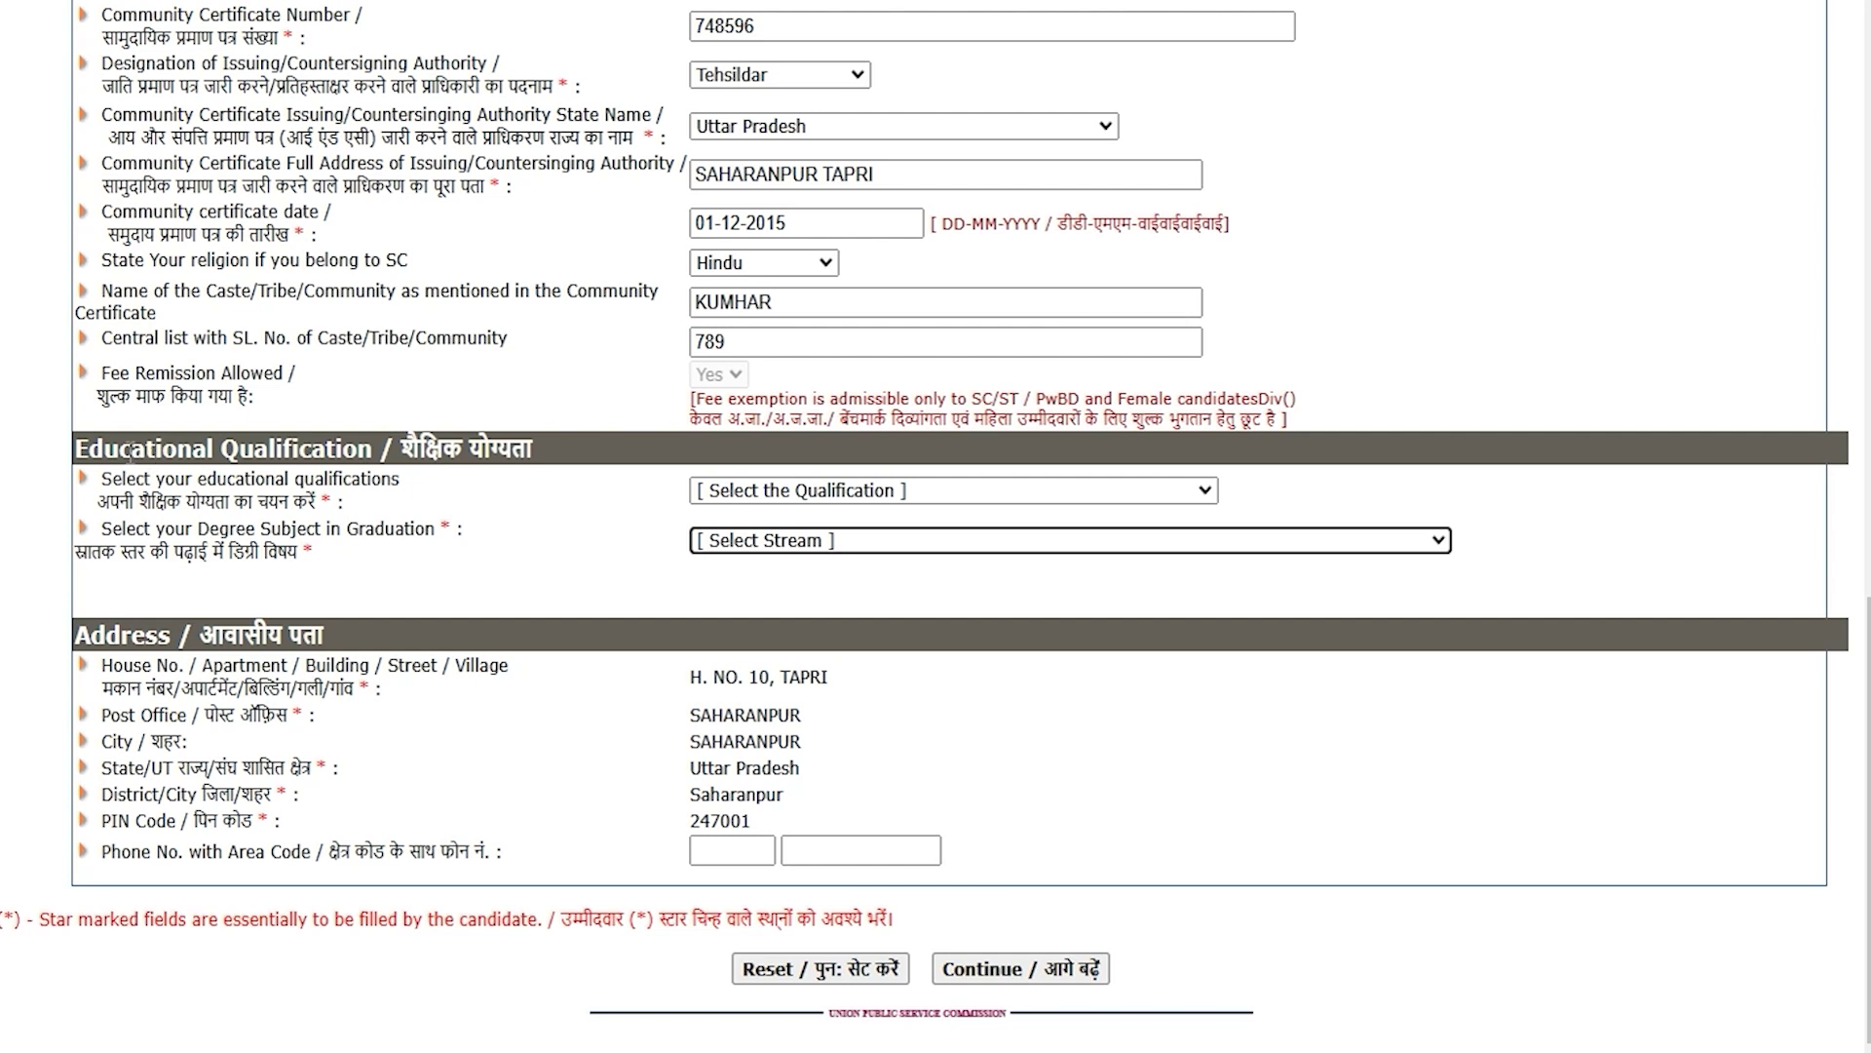
pyautogui.moveTo(101, 450); pyautogui.dragTo(336, 450)
pyautogui.click(780, 497)
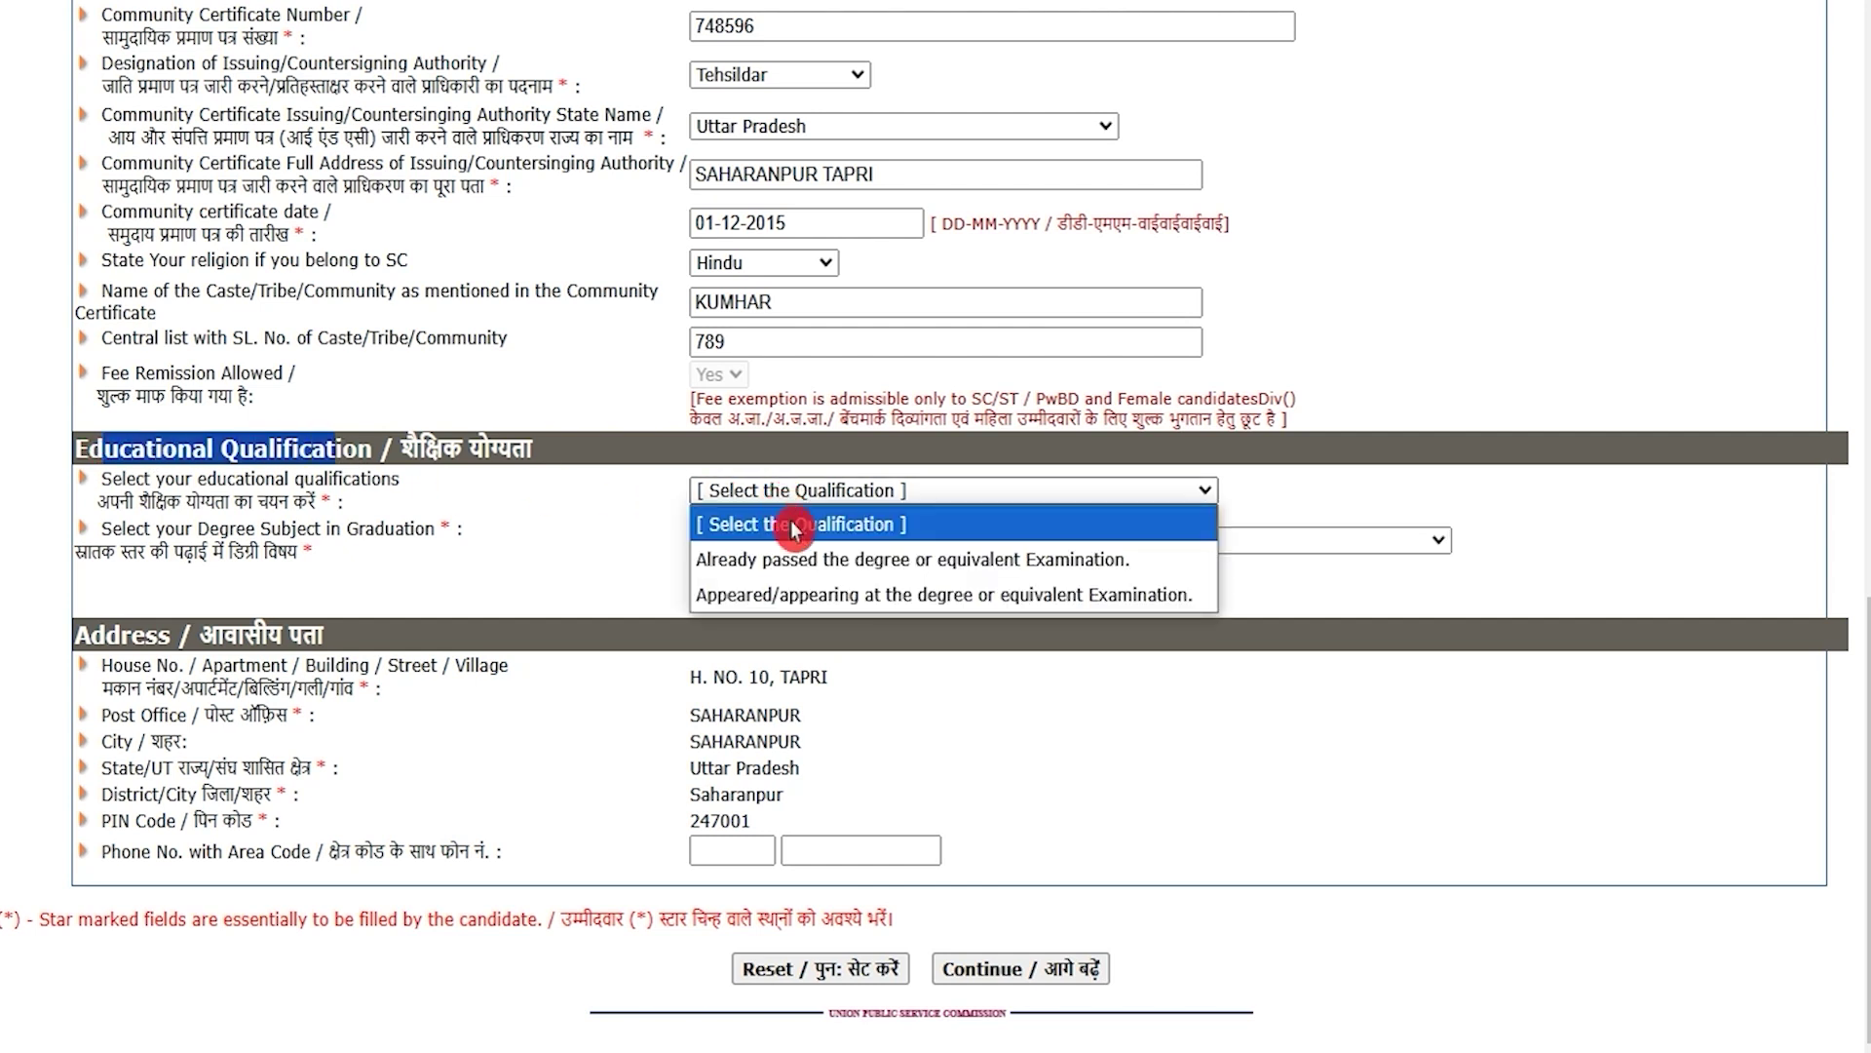
pyautogui.click(806, 561)
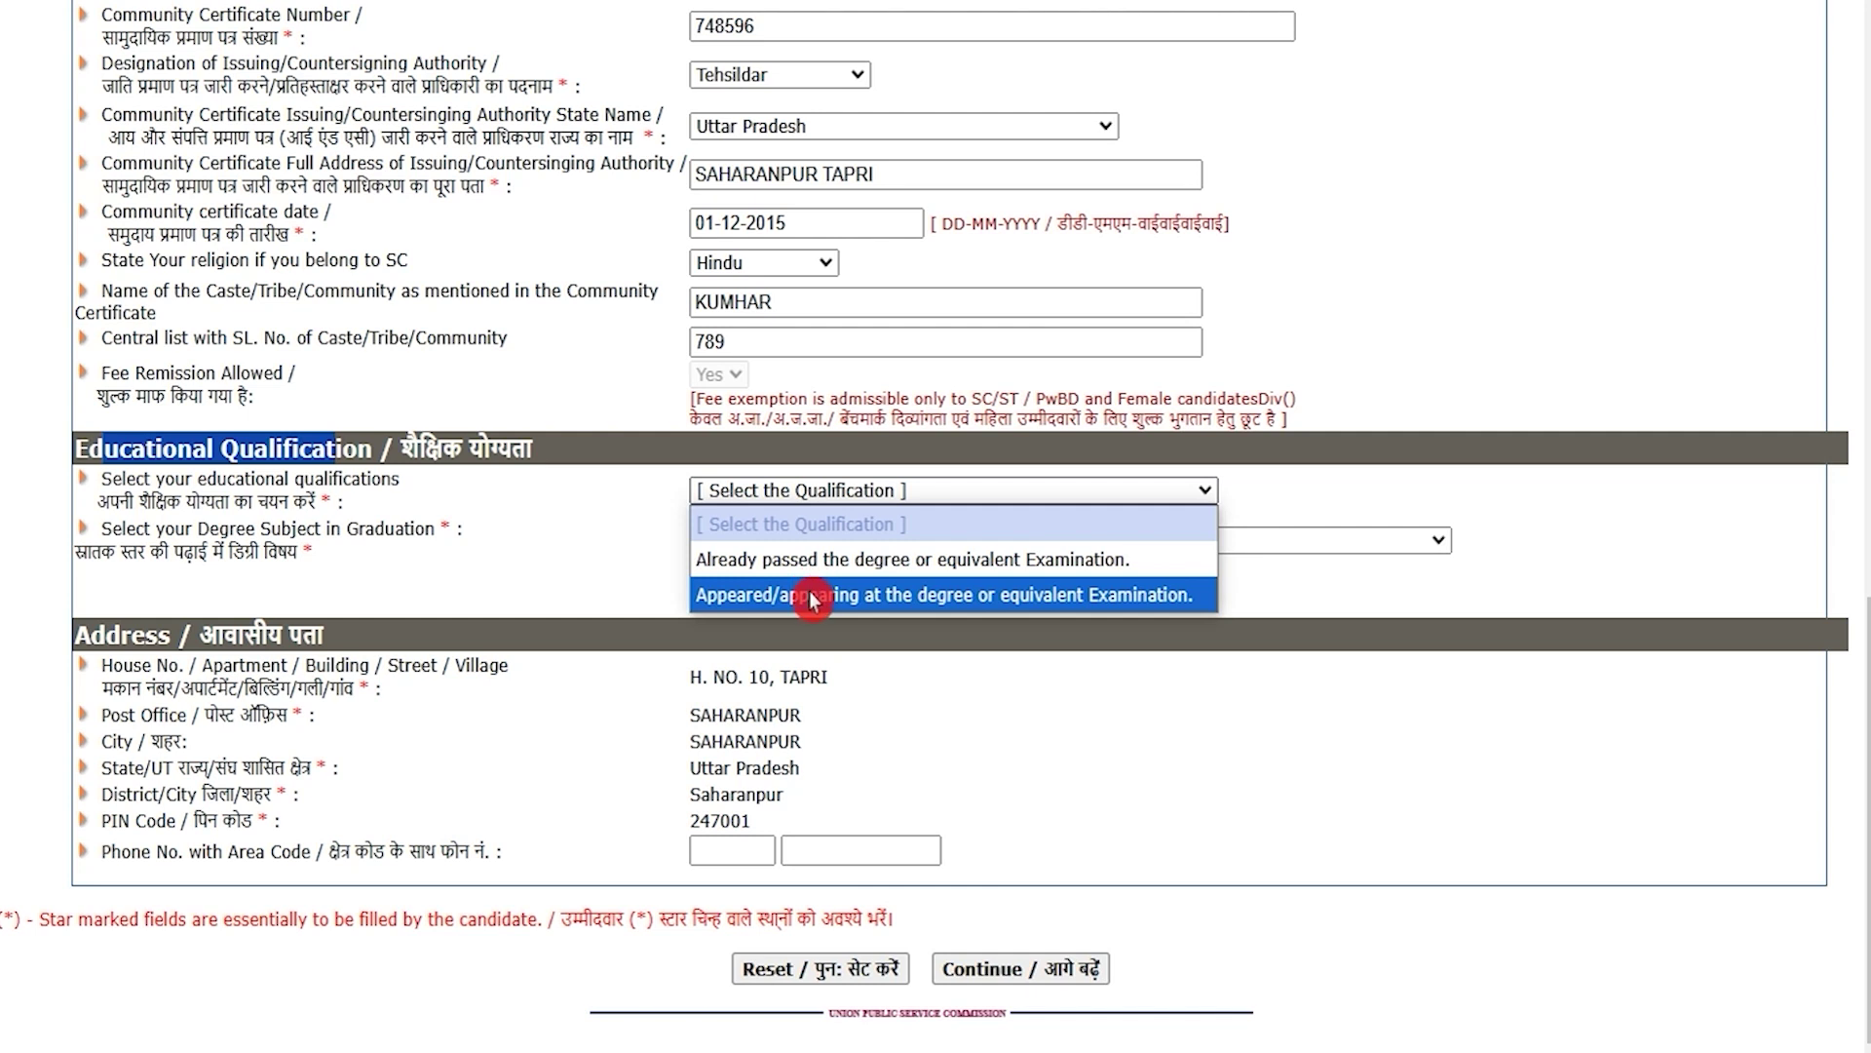
pyautogui.click(813, 559)
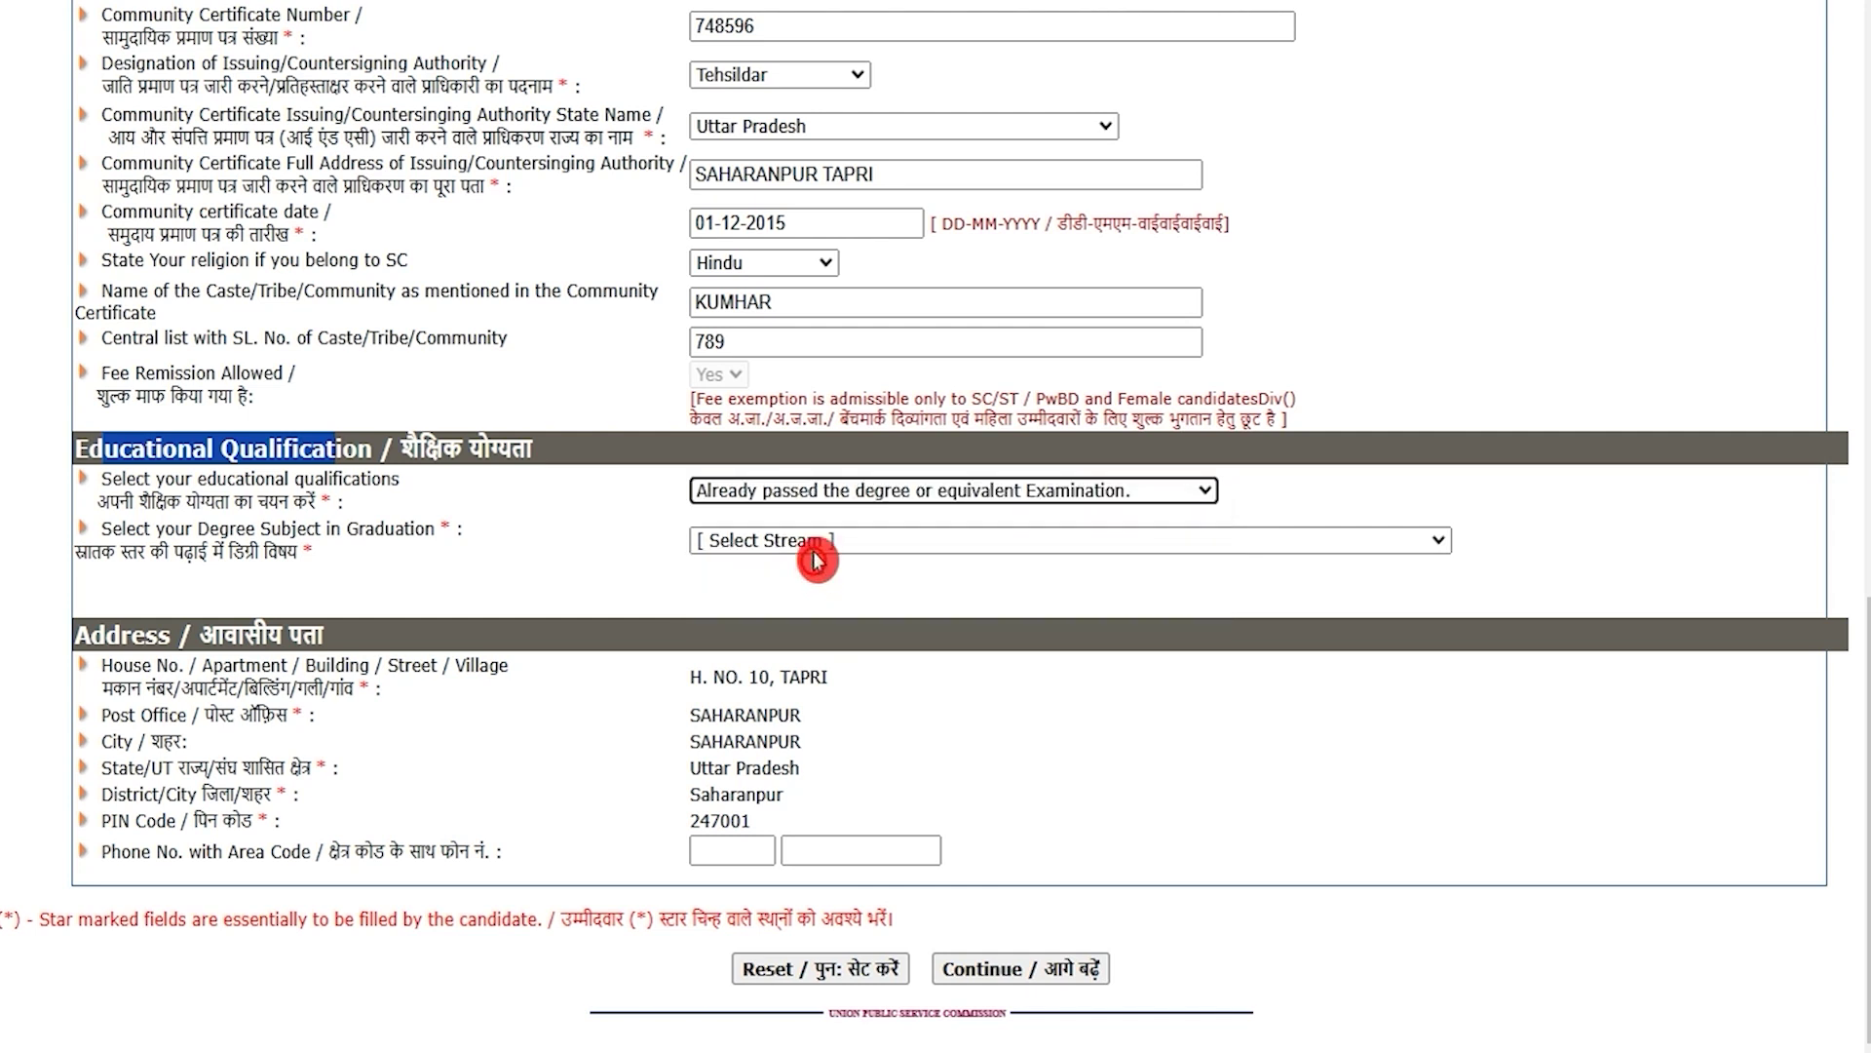
pyautogui.click(817, 549)
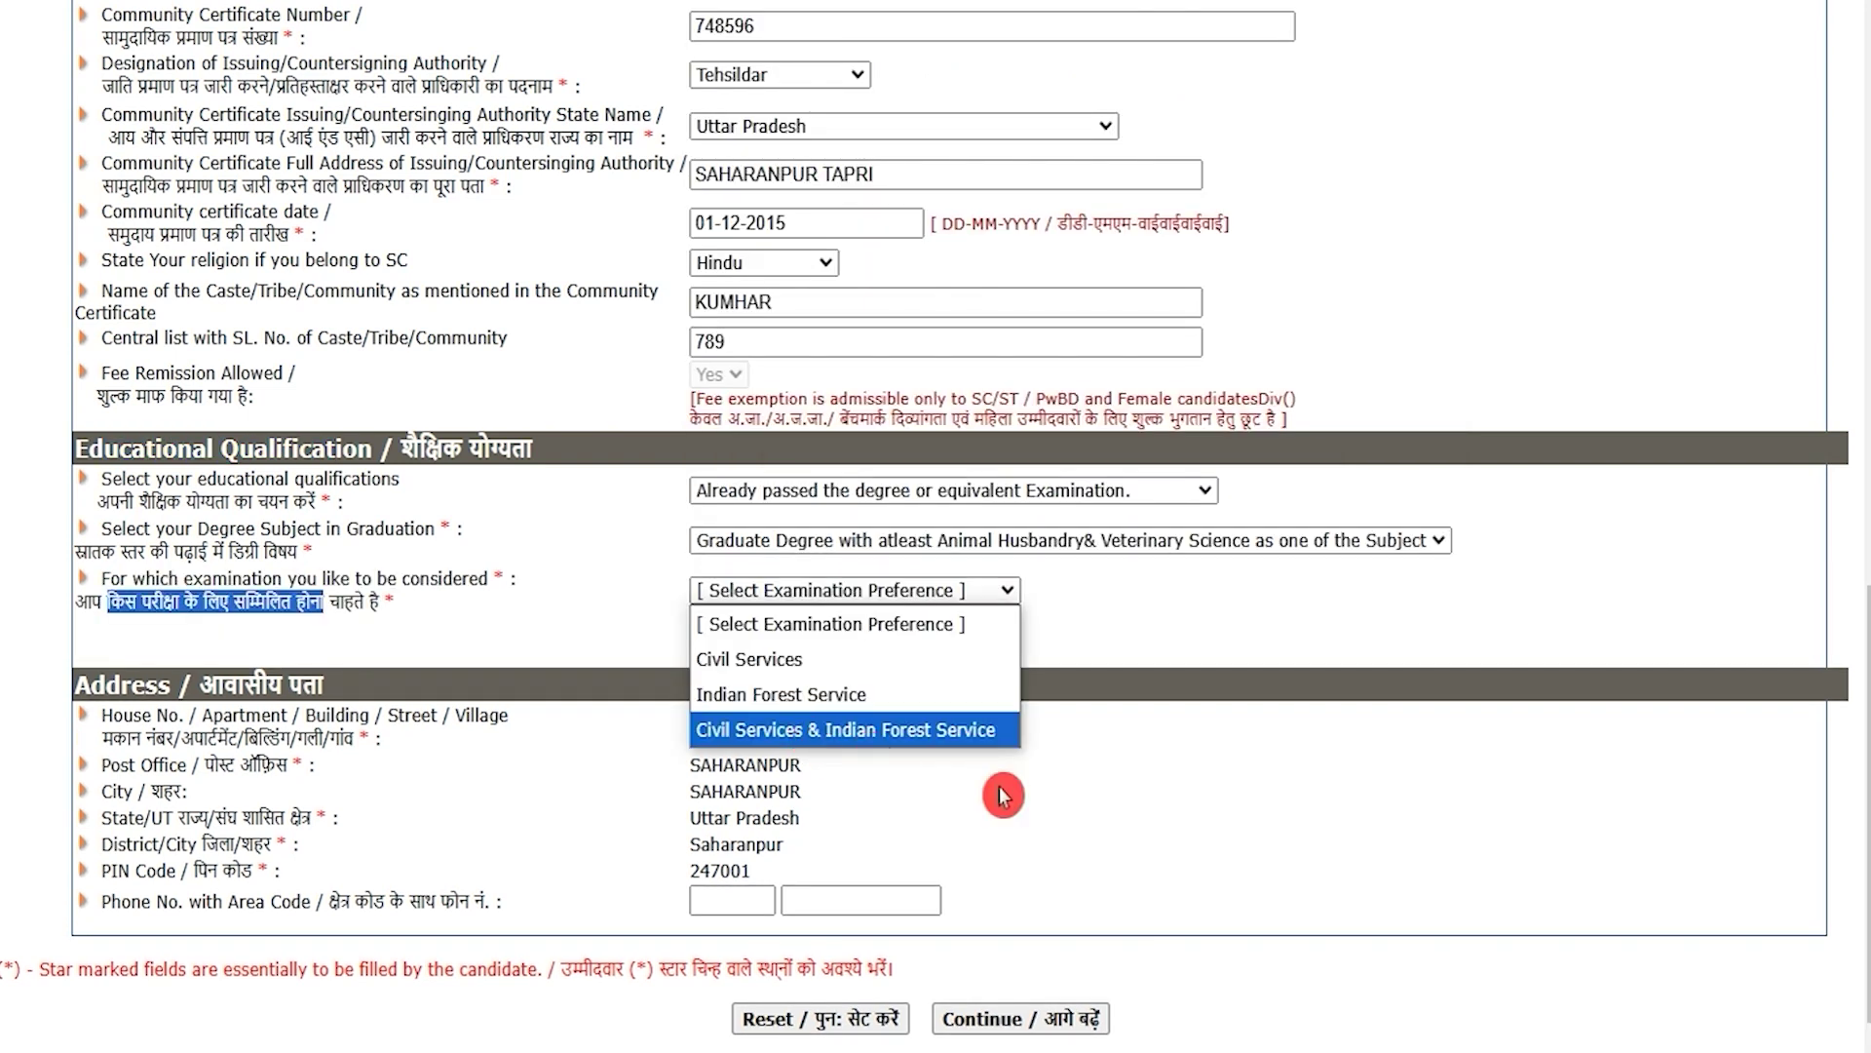
pyautogui.click(1004, 796)
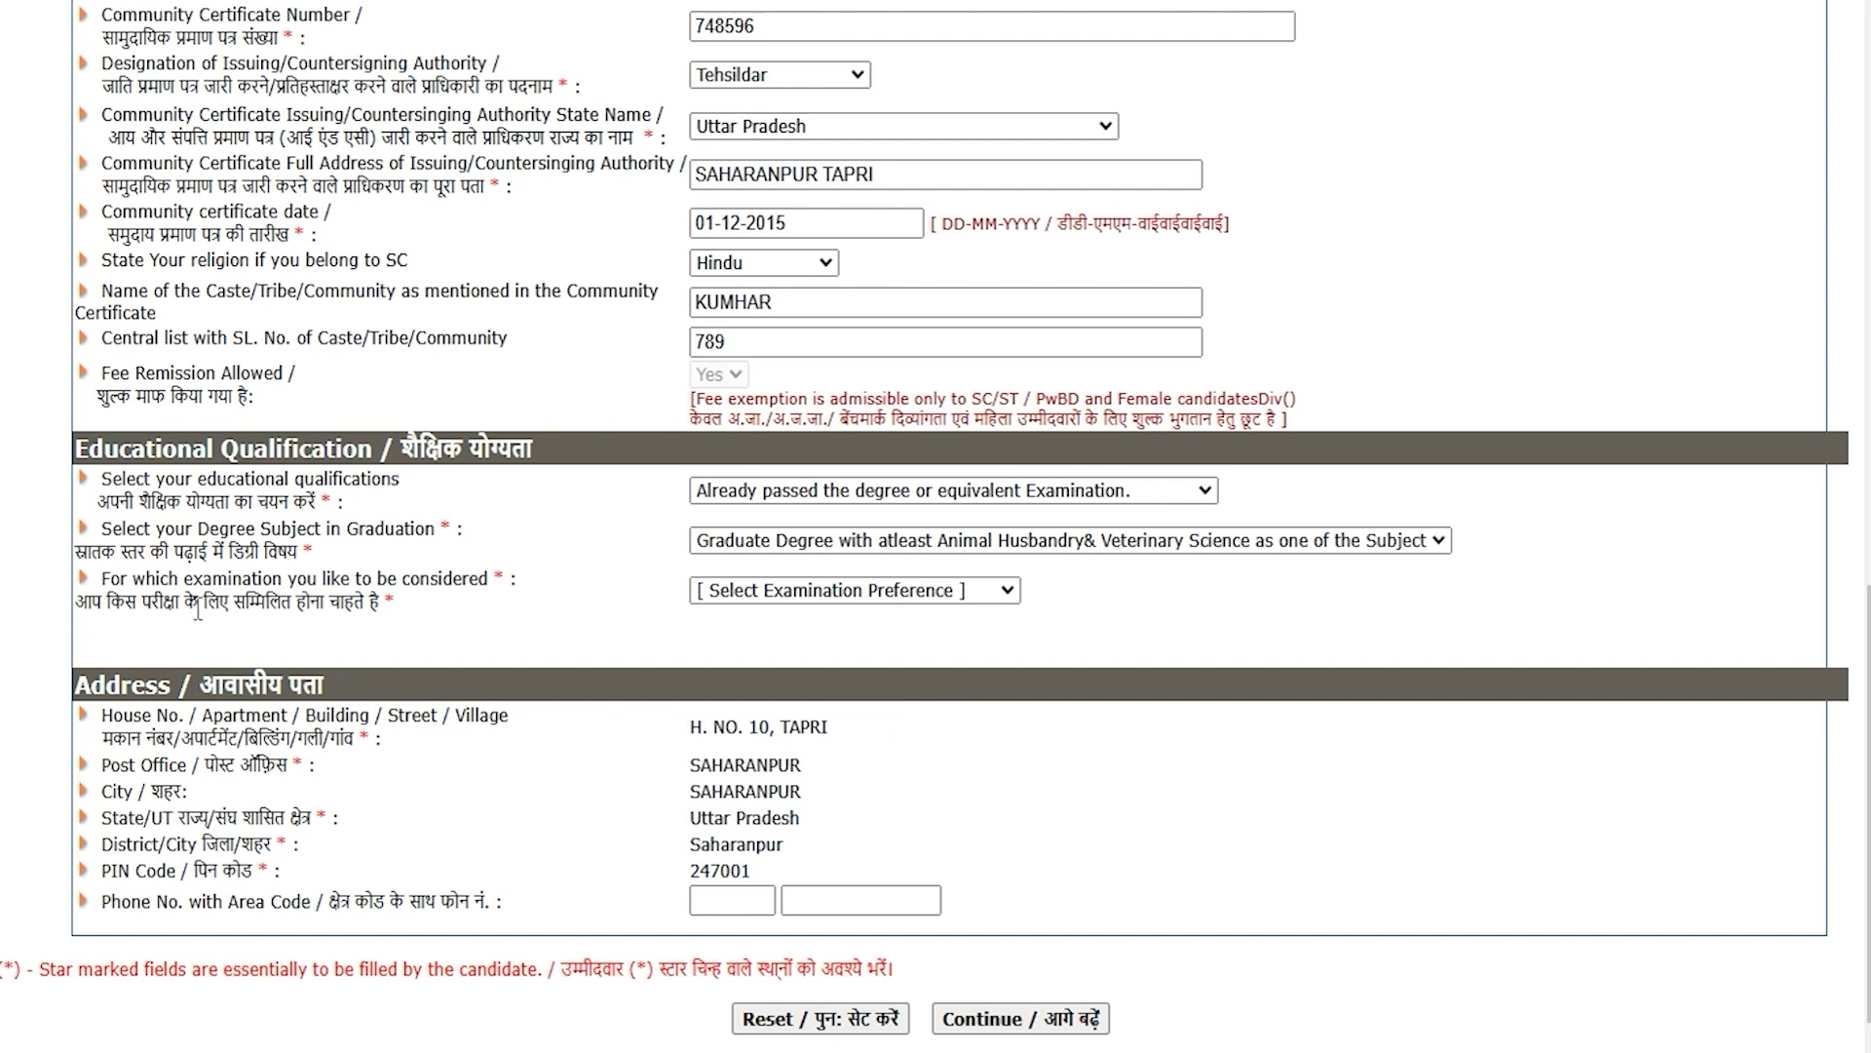
# Step: Opt for both Civil Services and Indian Forest Service, accepting the no-change warning
pyautogui.moveTo(109, 601); pyautogui.dragTo(283, 601)
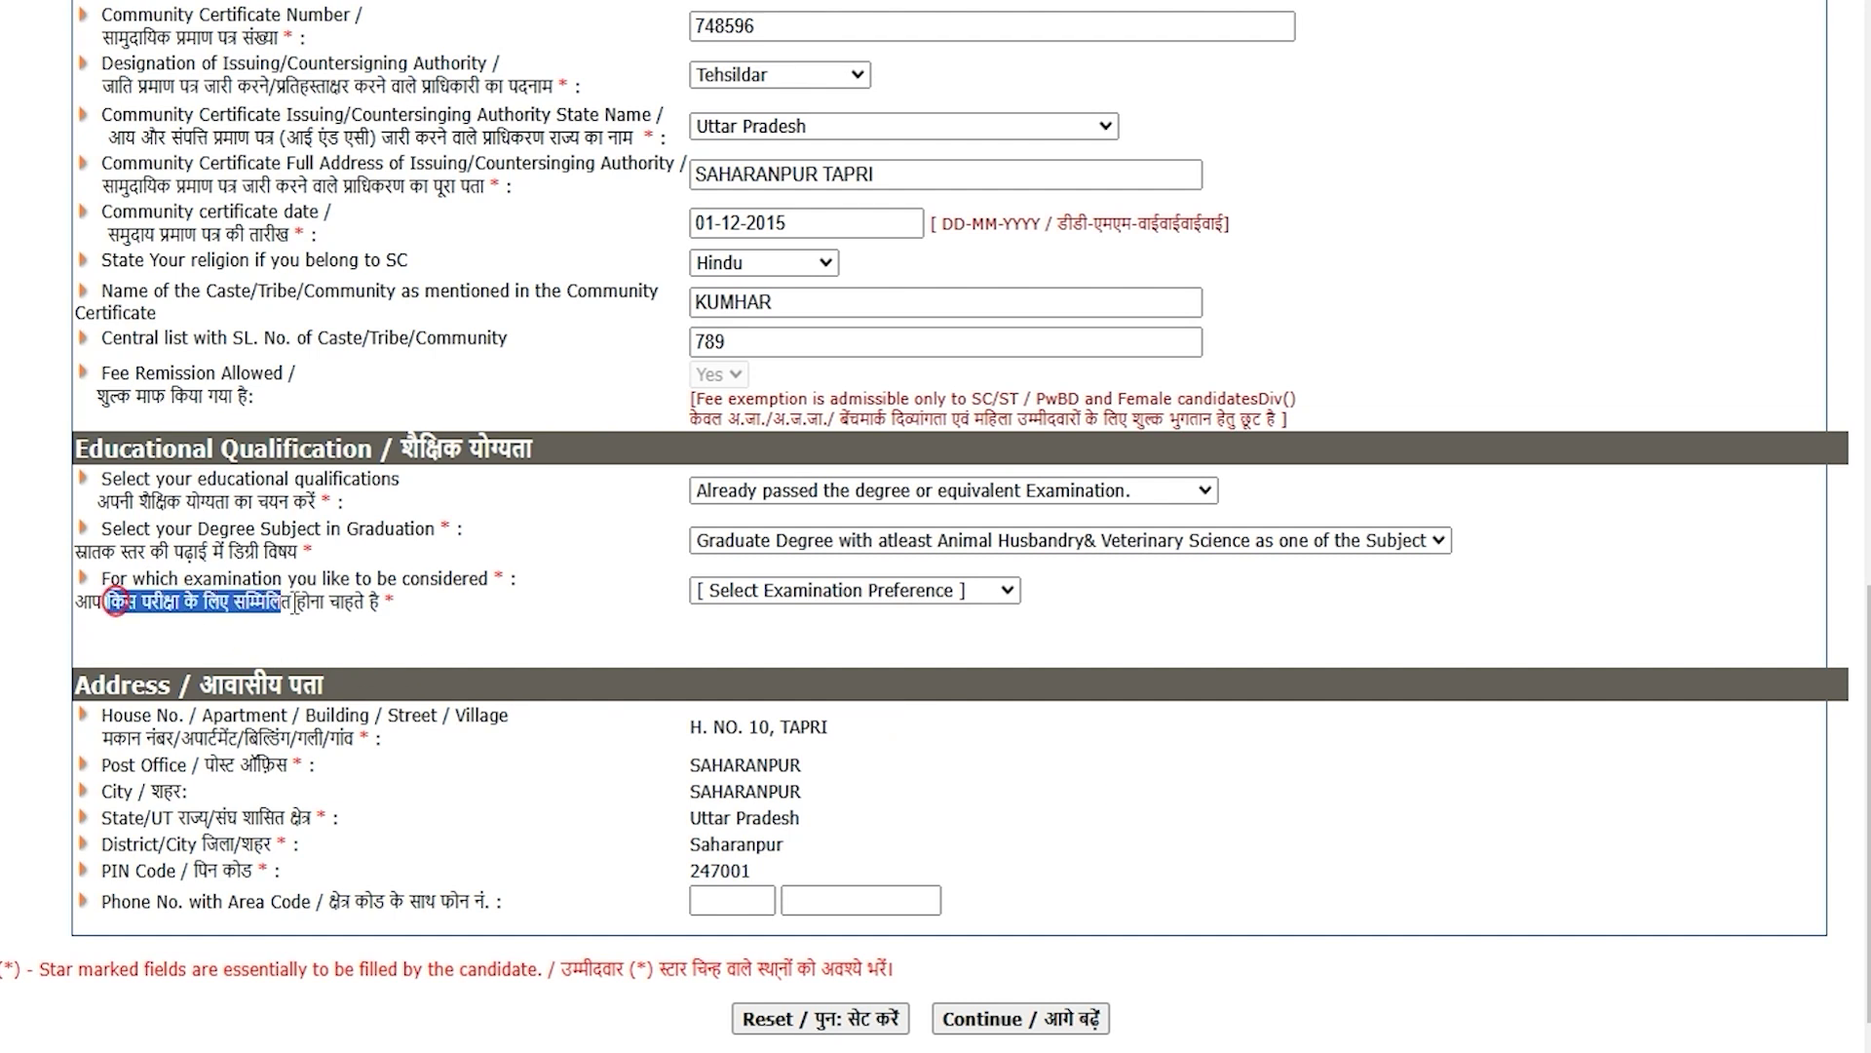
pyautogui.click(760, 591)
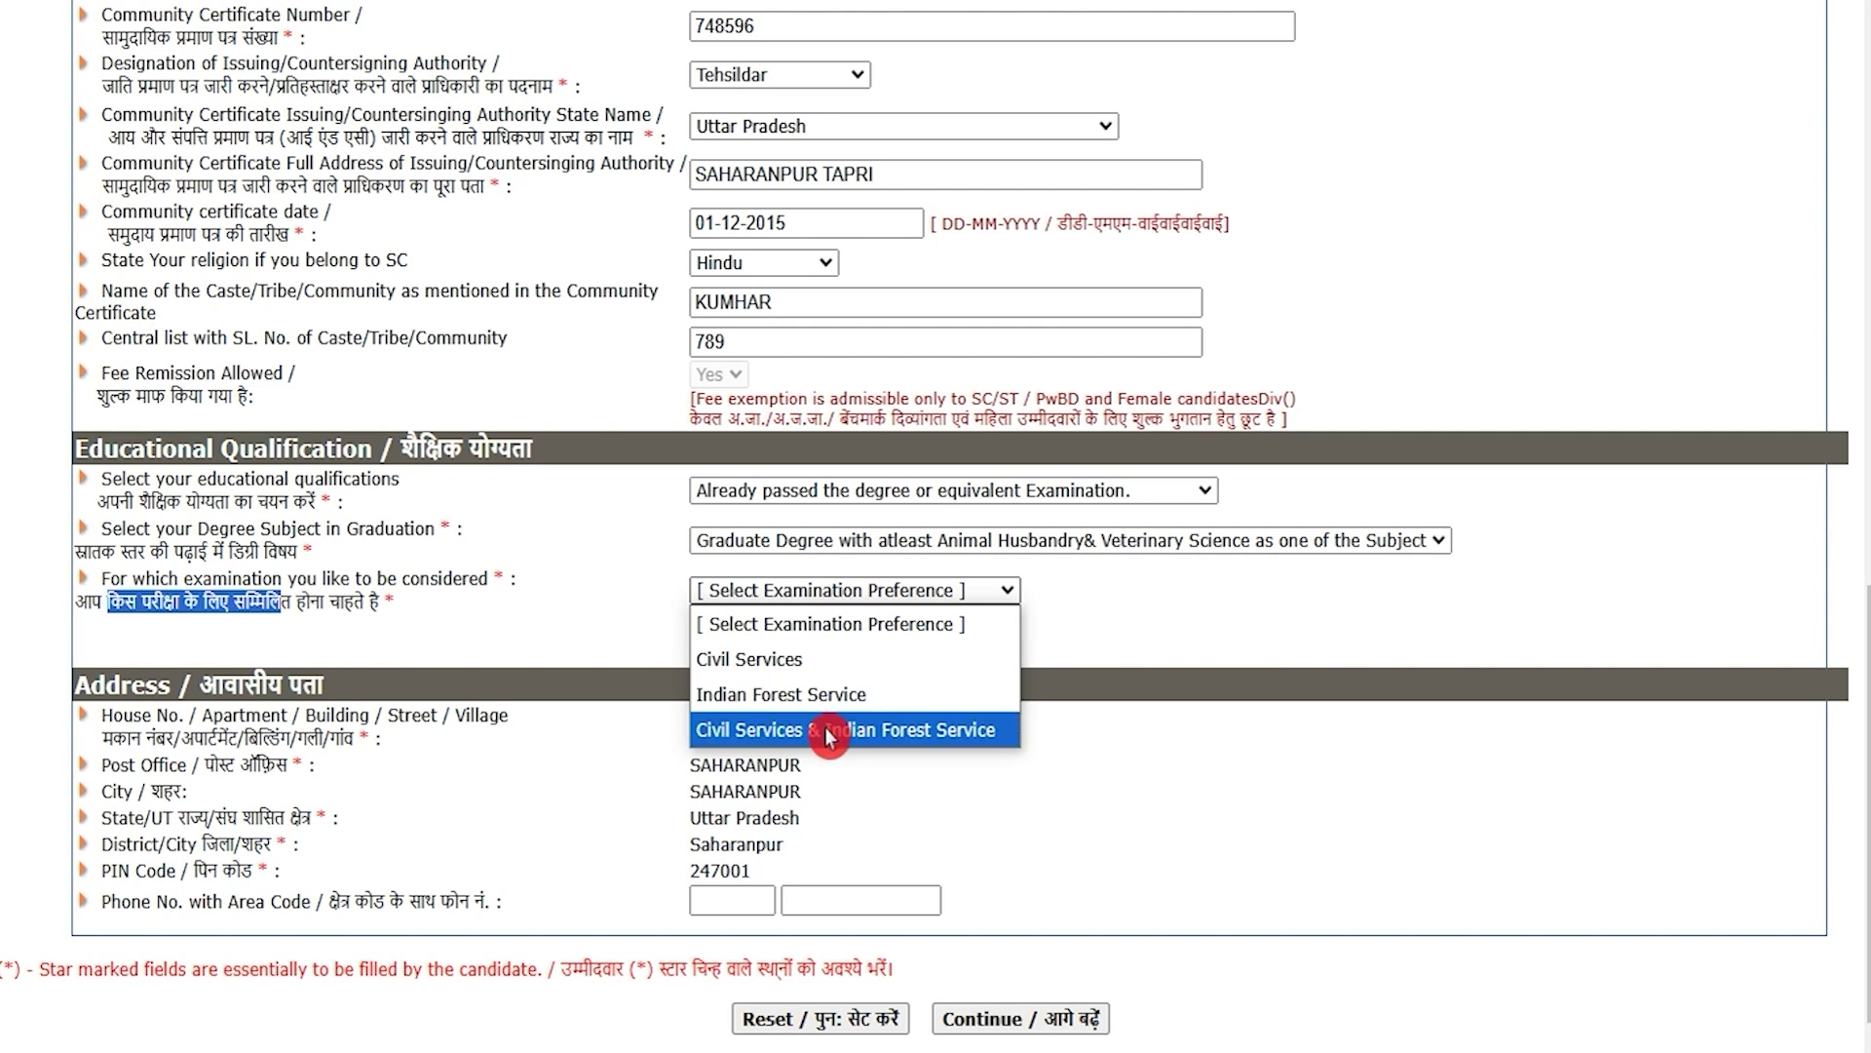
pyautogui.click(866, 738)
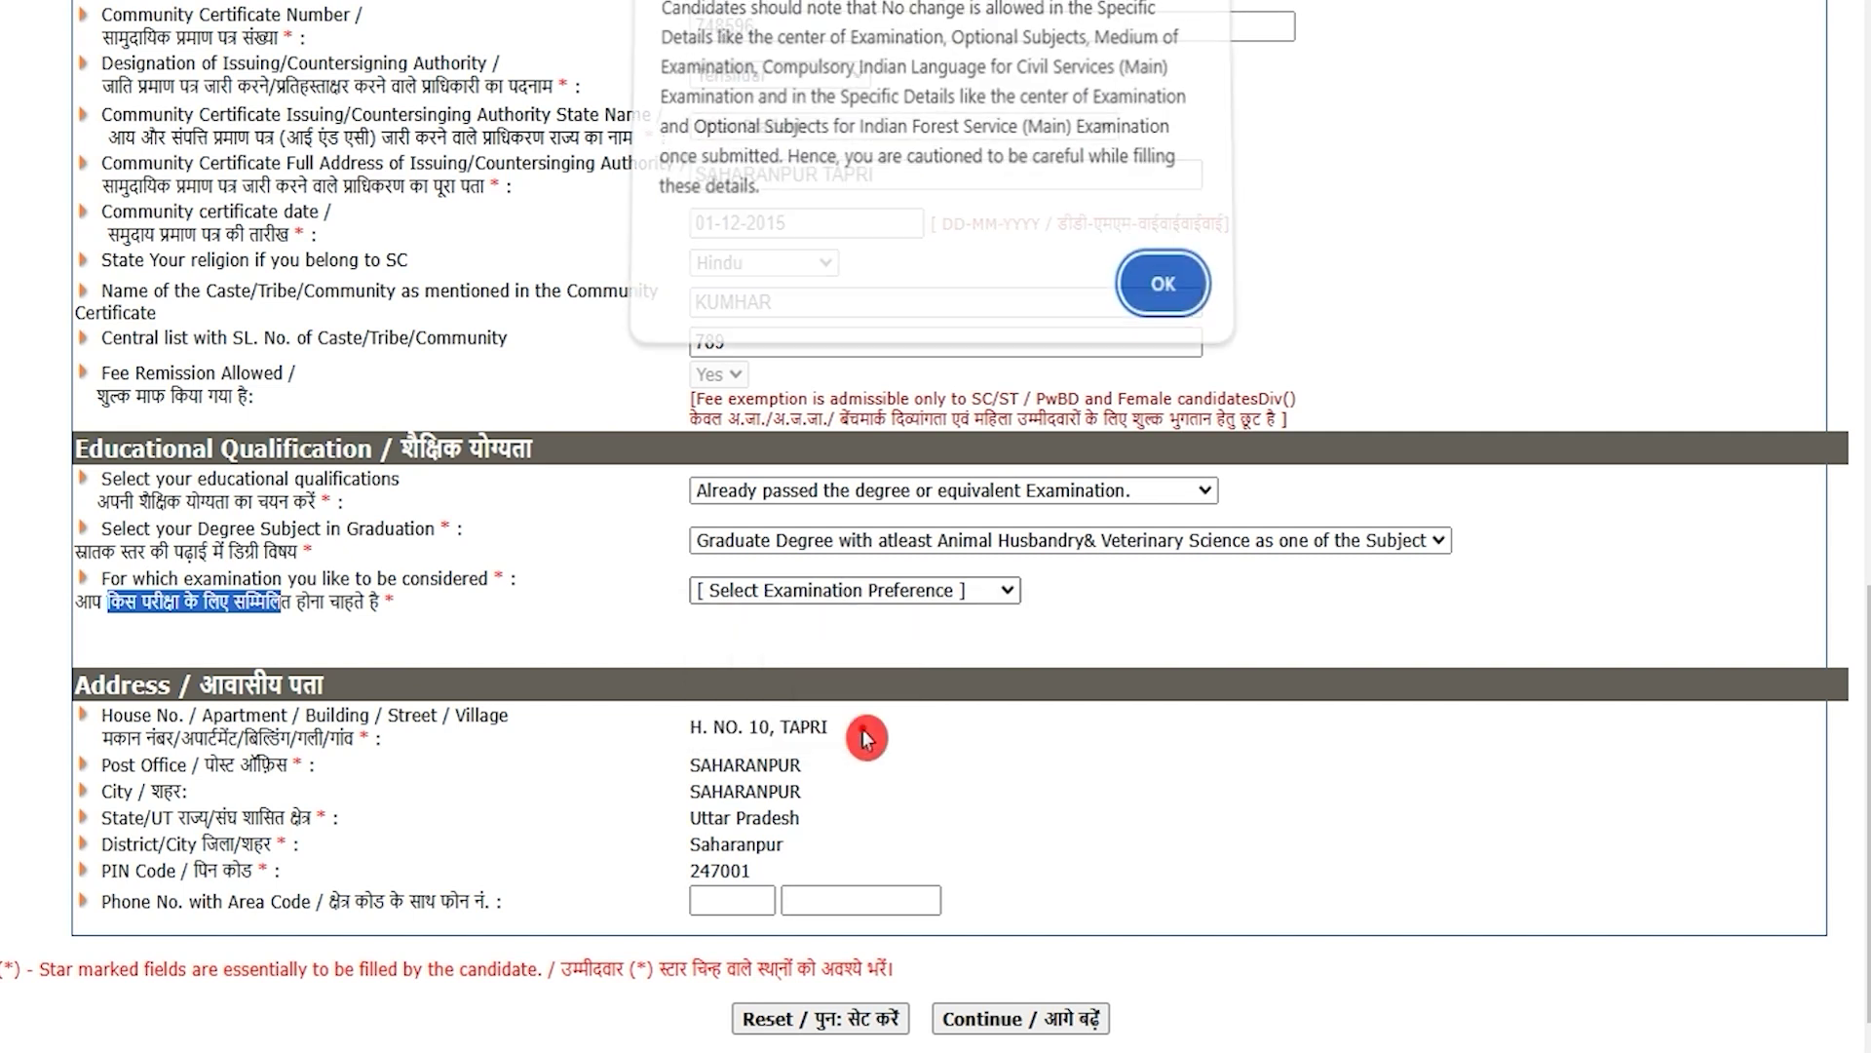
pyautogui.click(1172, 290)
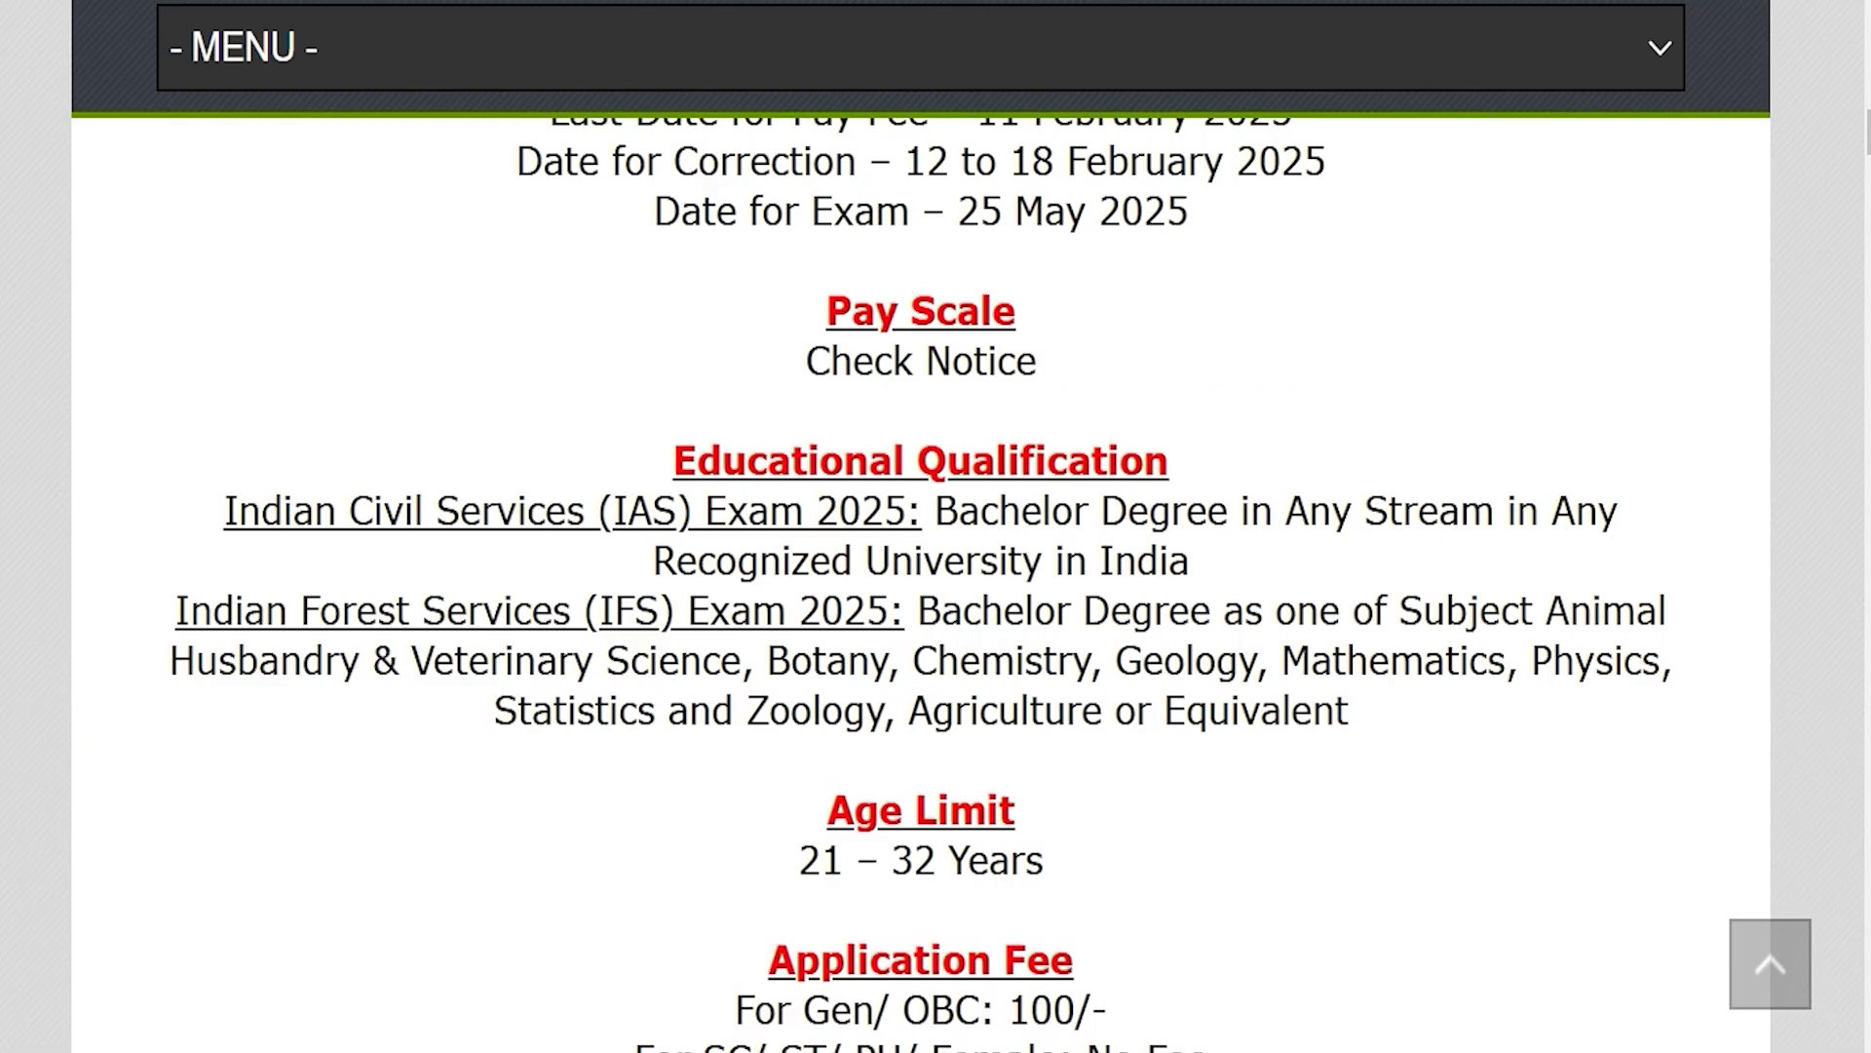
pyautogui.moveTo(244, 497); pyautogui.dragTo(1218, 514)
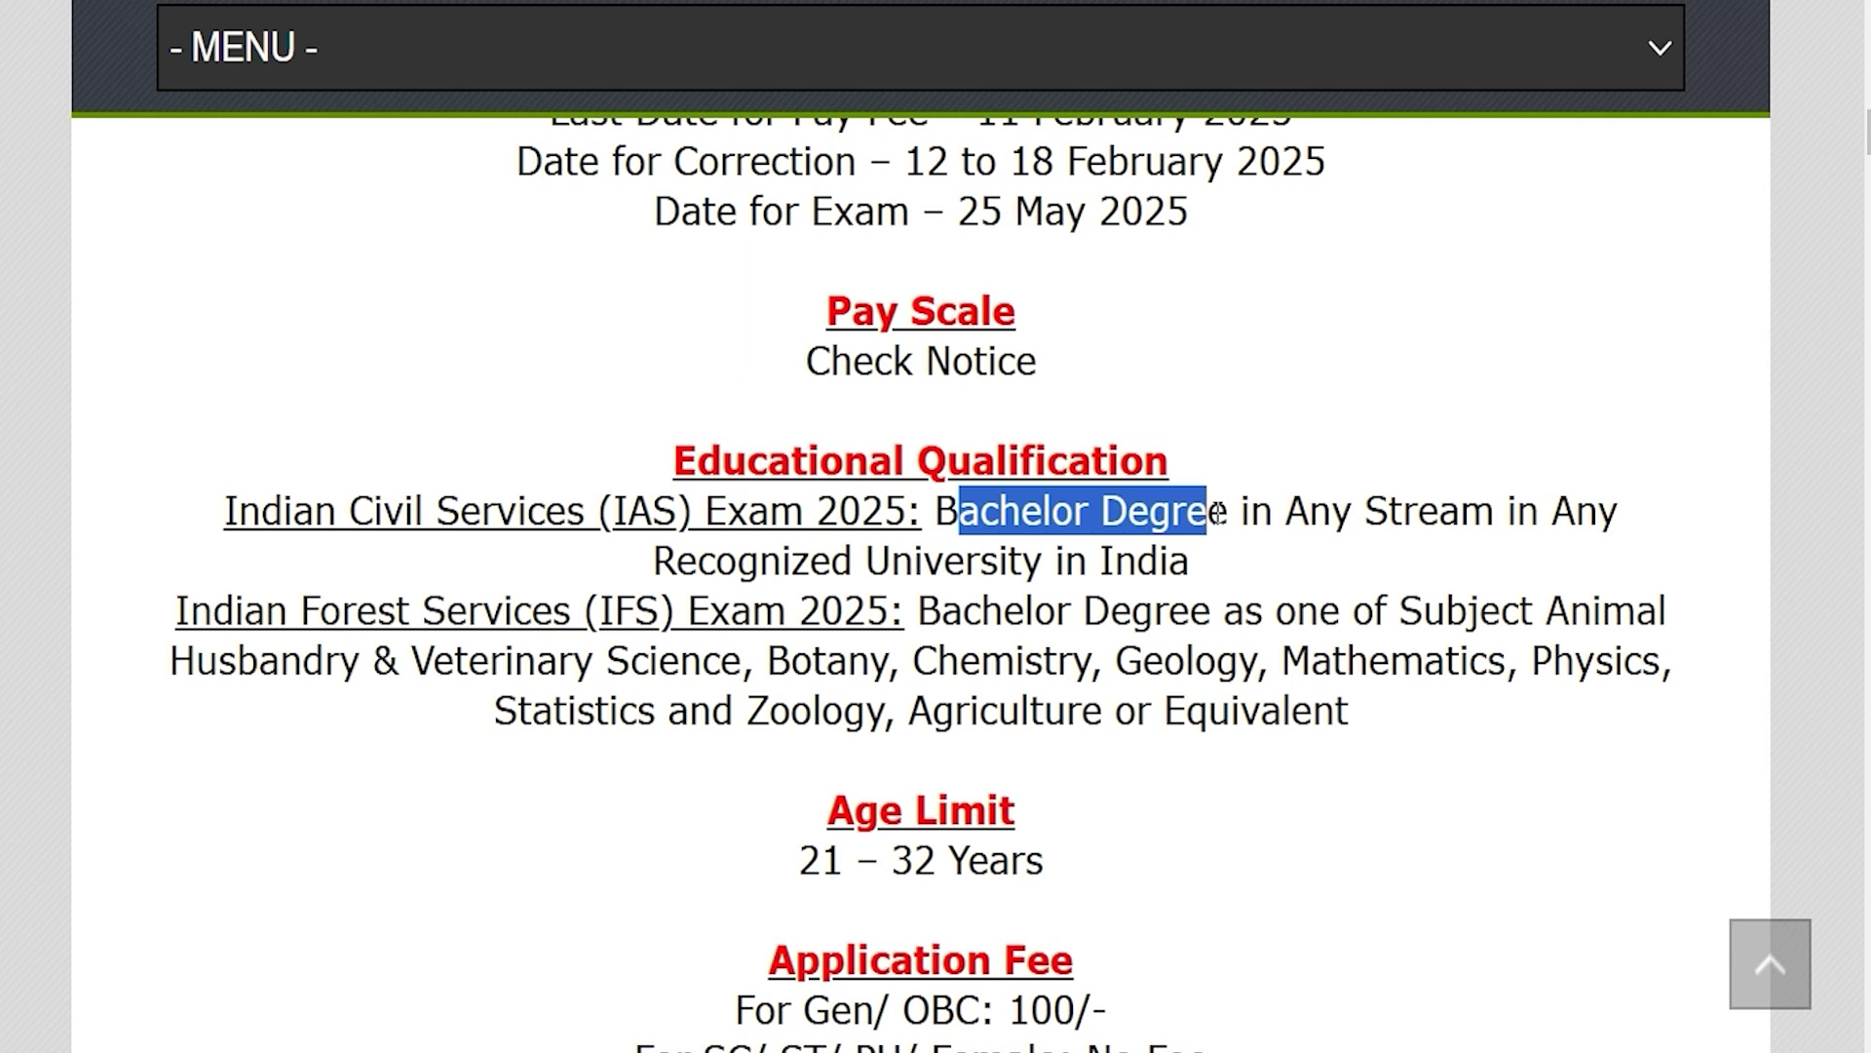
pyautogui.moveTo(738, 563); pyautogui.dragTo(854, 564)
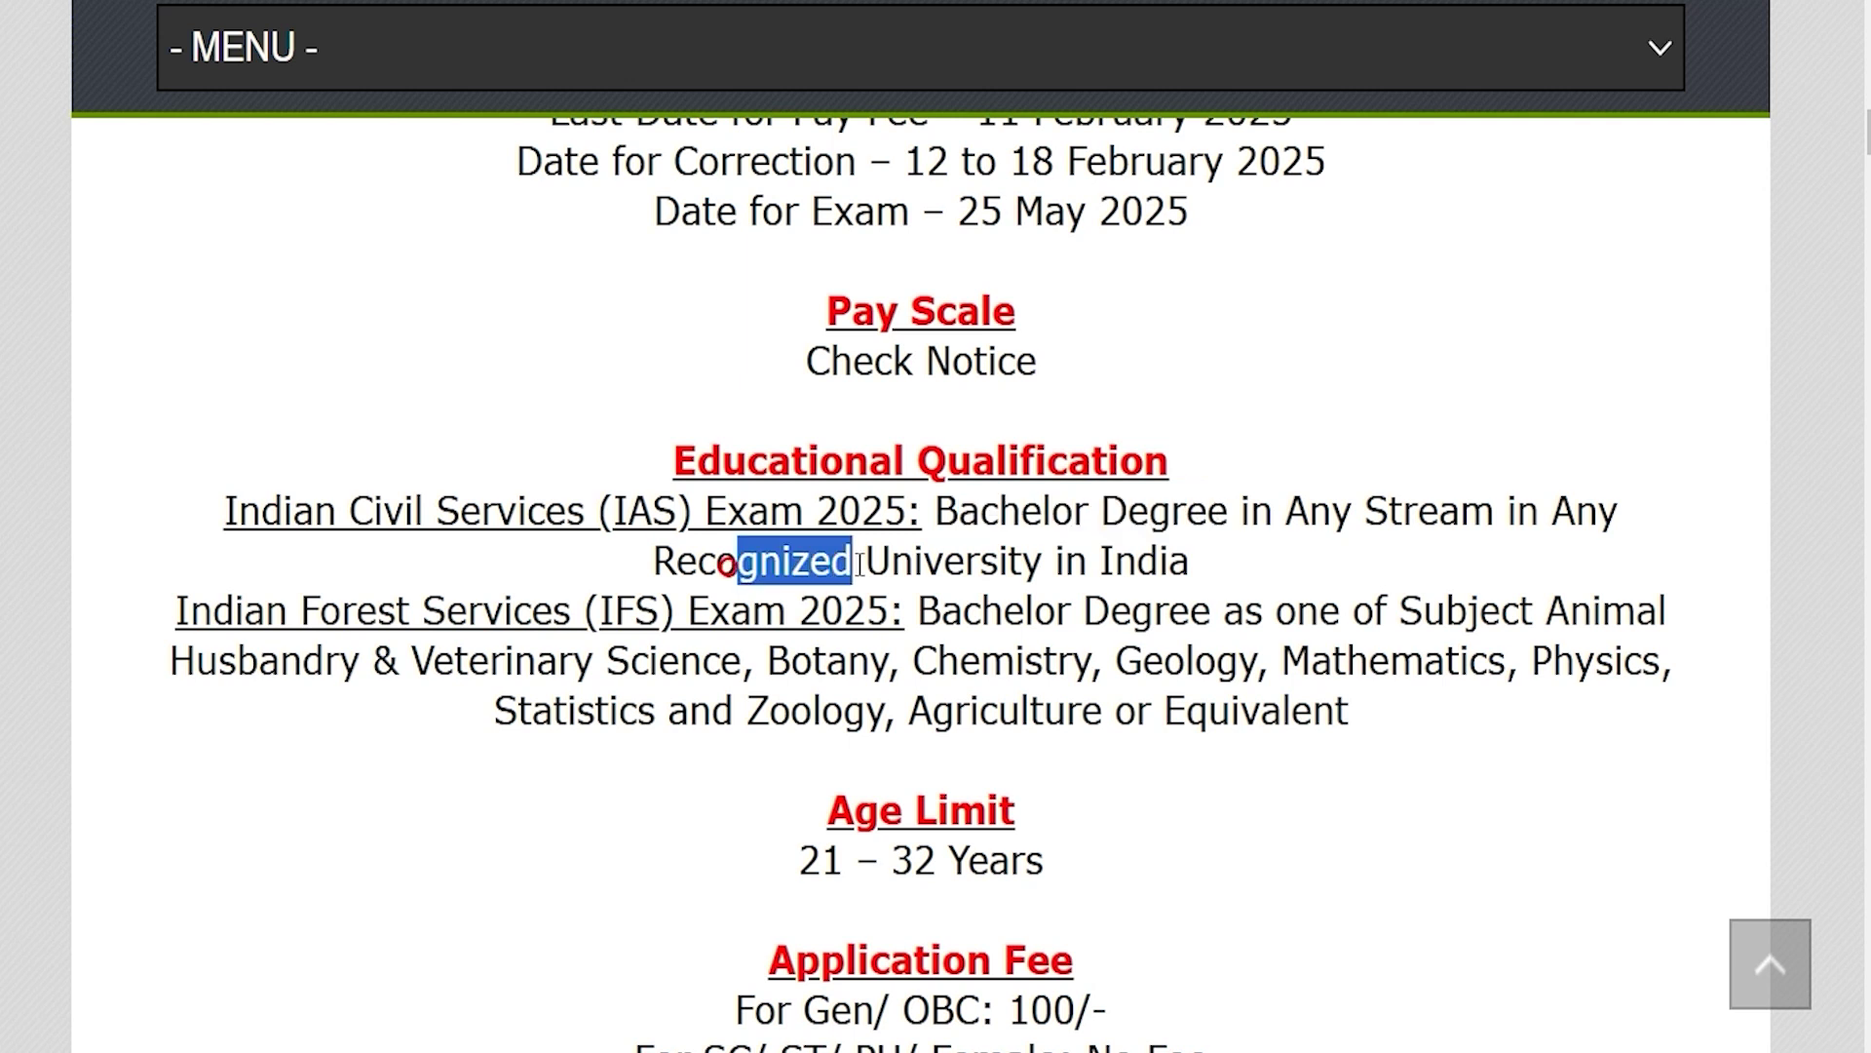
pyautogui.moveTo(244, 601); pyautogui.dragTo(1197, 612)
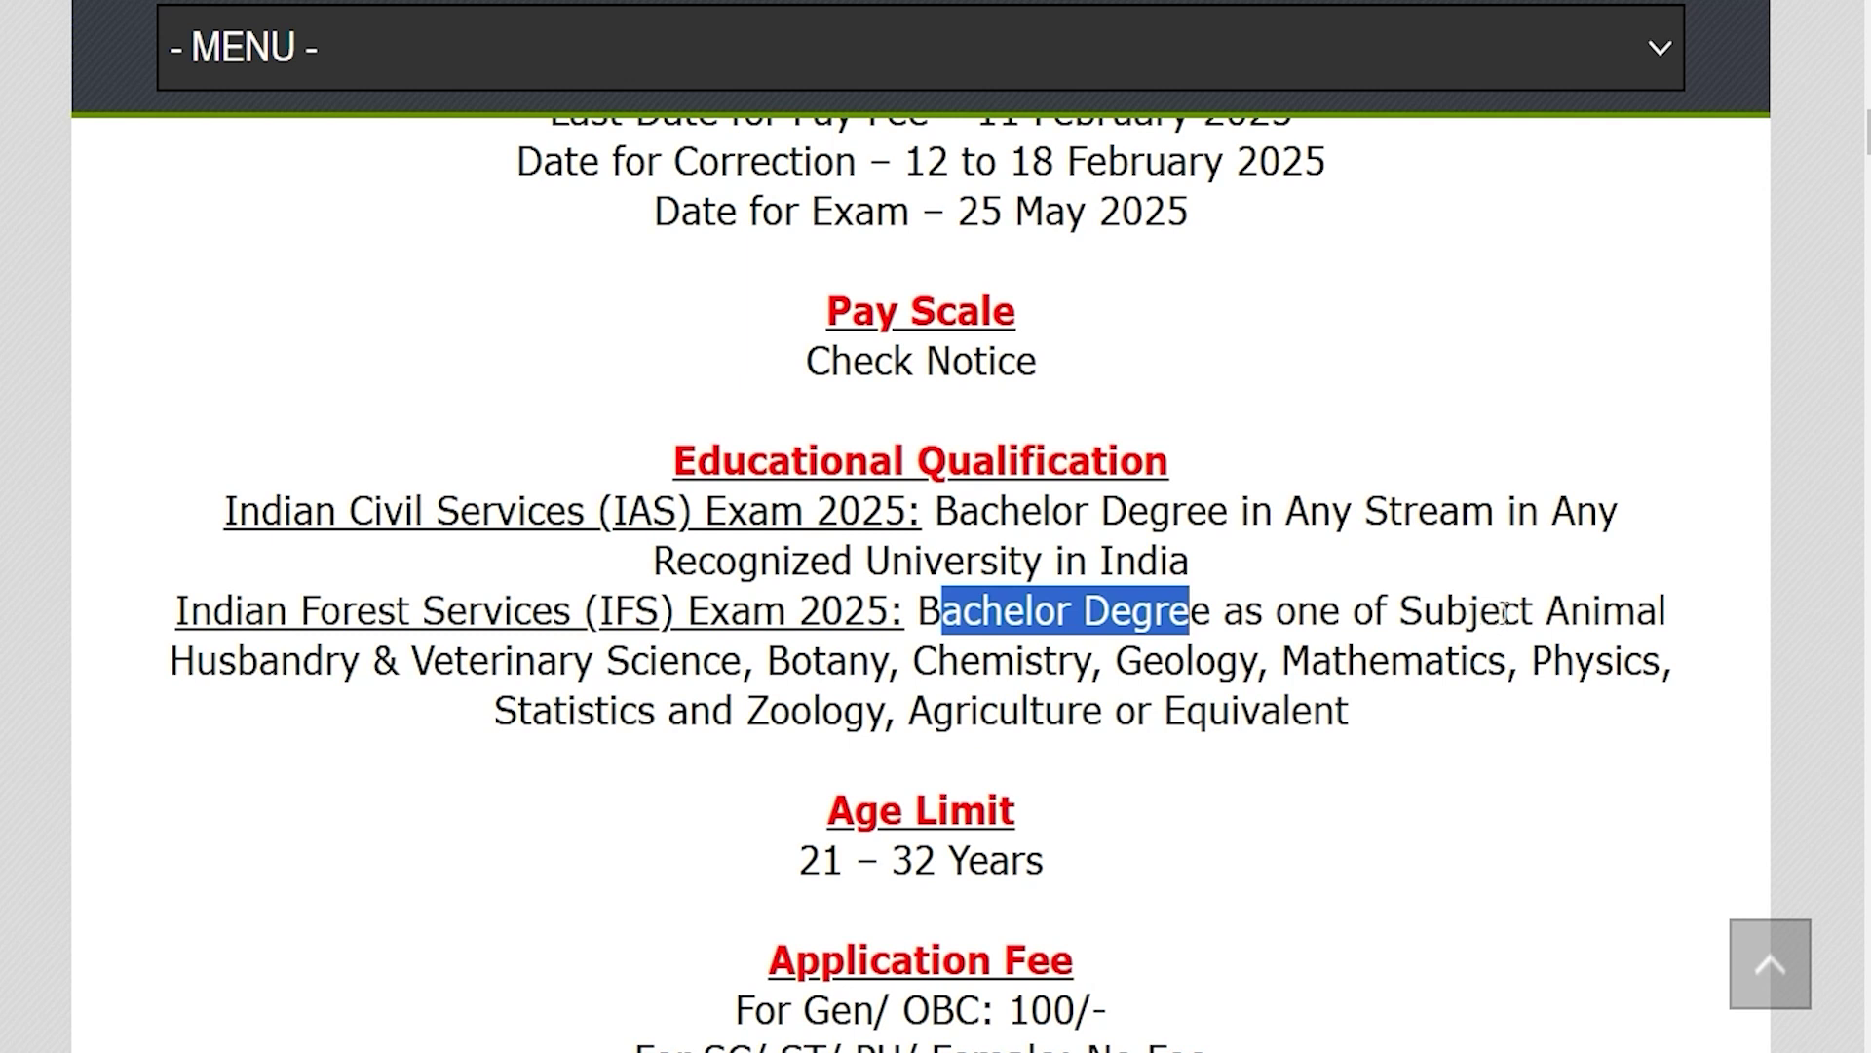
pyautogui.moveTo(295, 648); pyautogui.dragTo(518, 652)
pyautogui.moveTo(784, 660); pyautogui.dragTo(1176, 660)
pyautogui.moveTo(1347, 663); pyautogui.dragTo(1424, 663)
pyautogui.moveTo(610, 711); pyautogui.dragTo(745, 710)
pyautogui.moveTo(933, 710); pyautogui.dragTo(1214, 710)
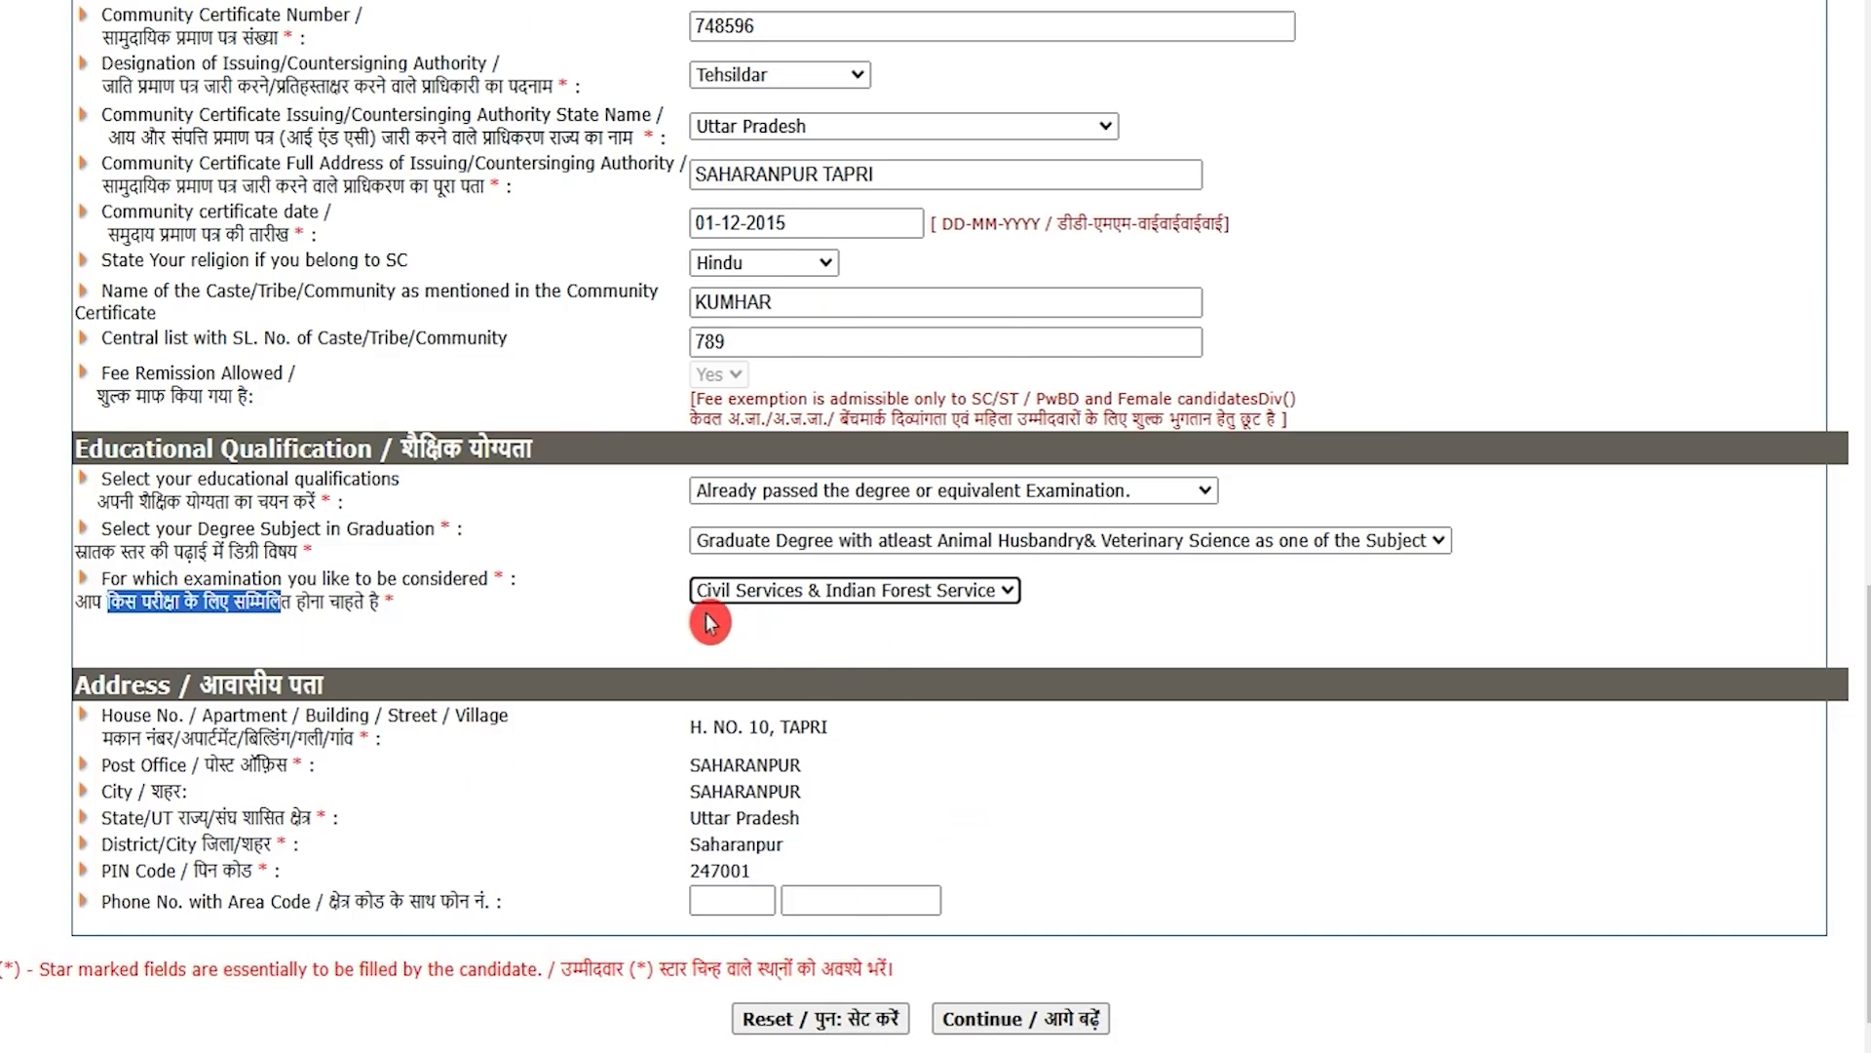
pyautogui.click(784, 553)
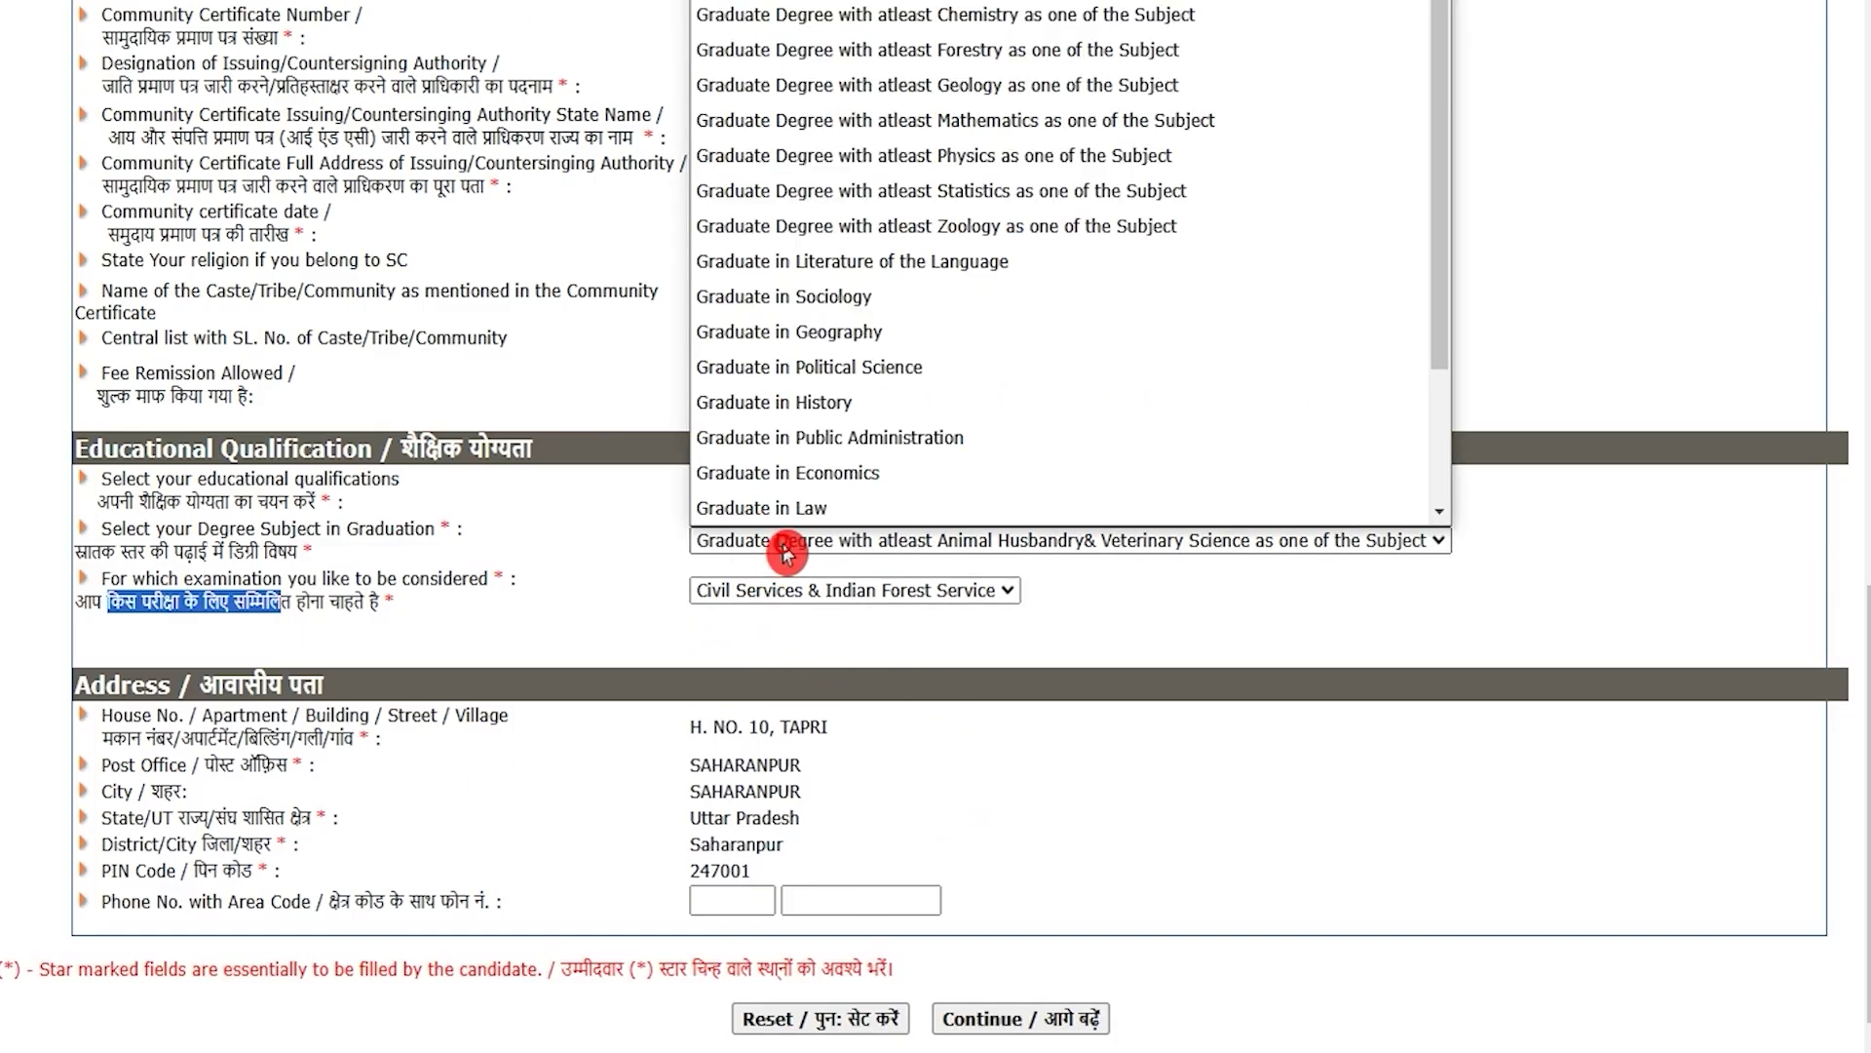
pyautogui.click(785, 553)
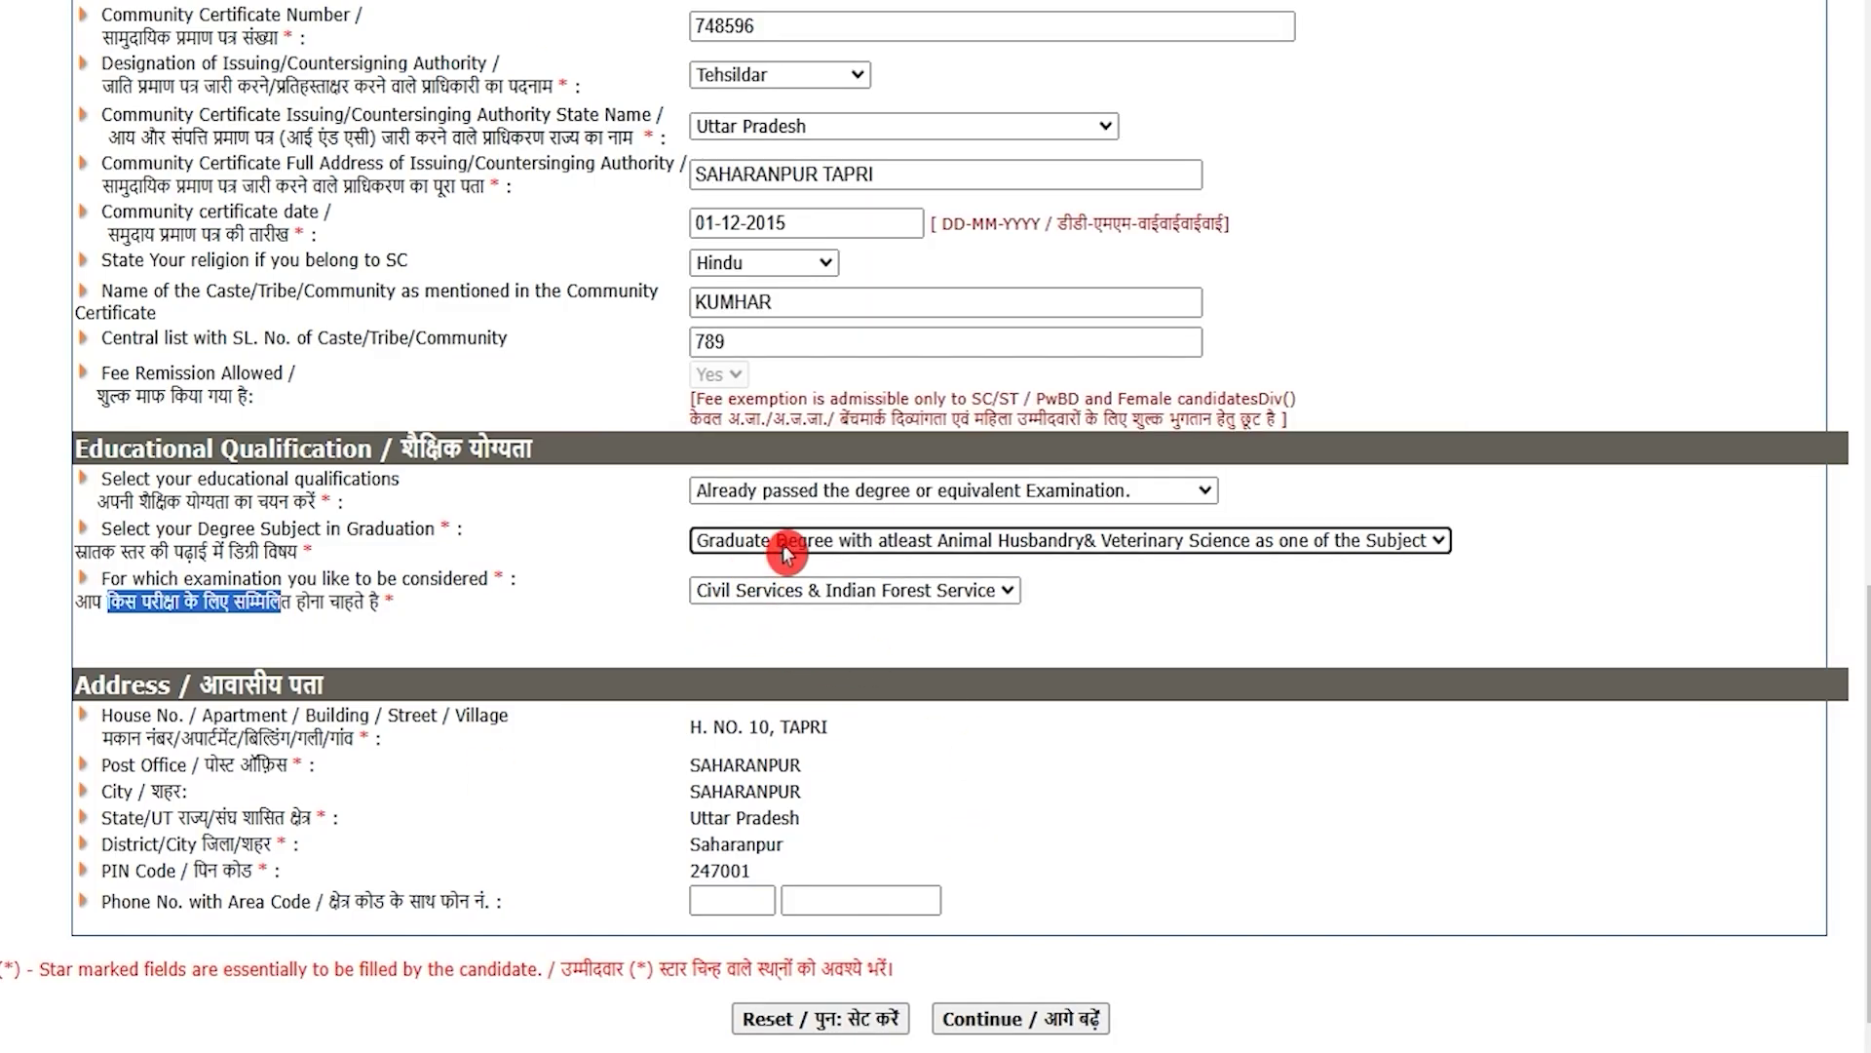
pyautogui.click(777, 597)
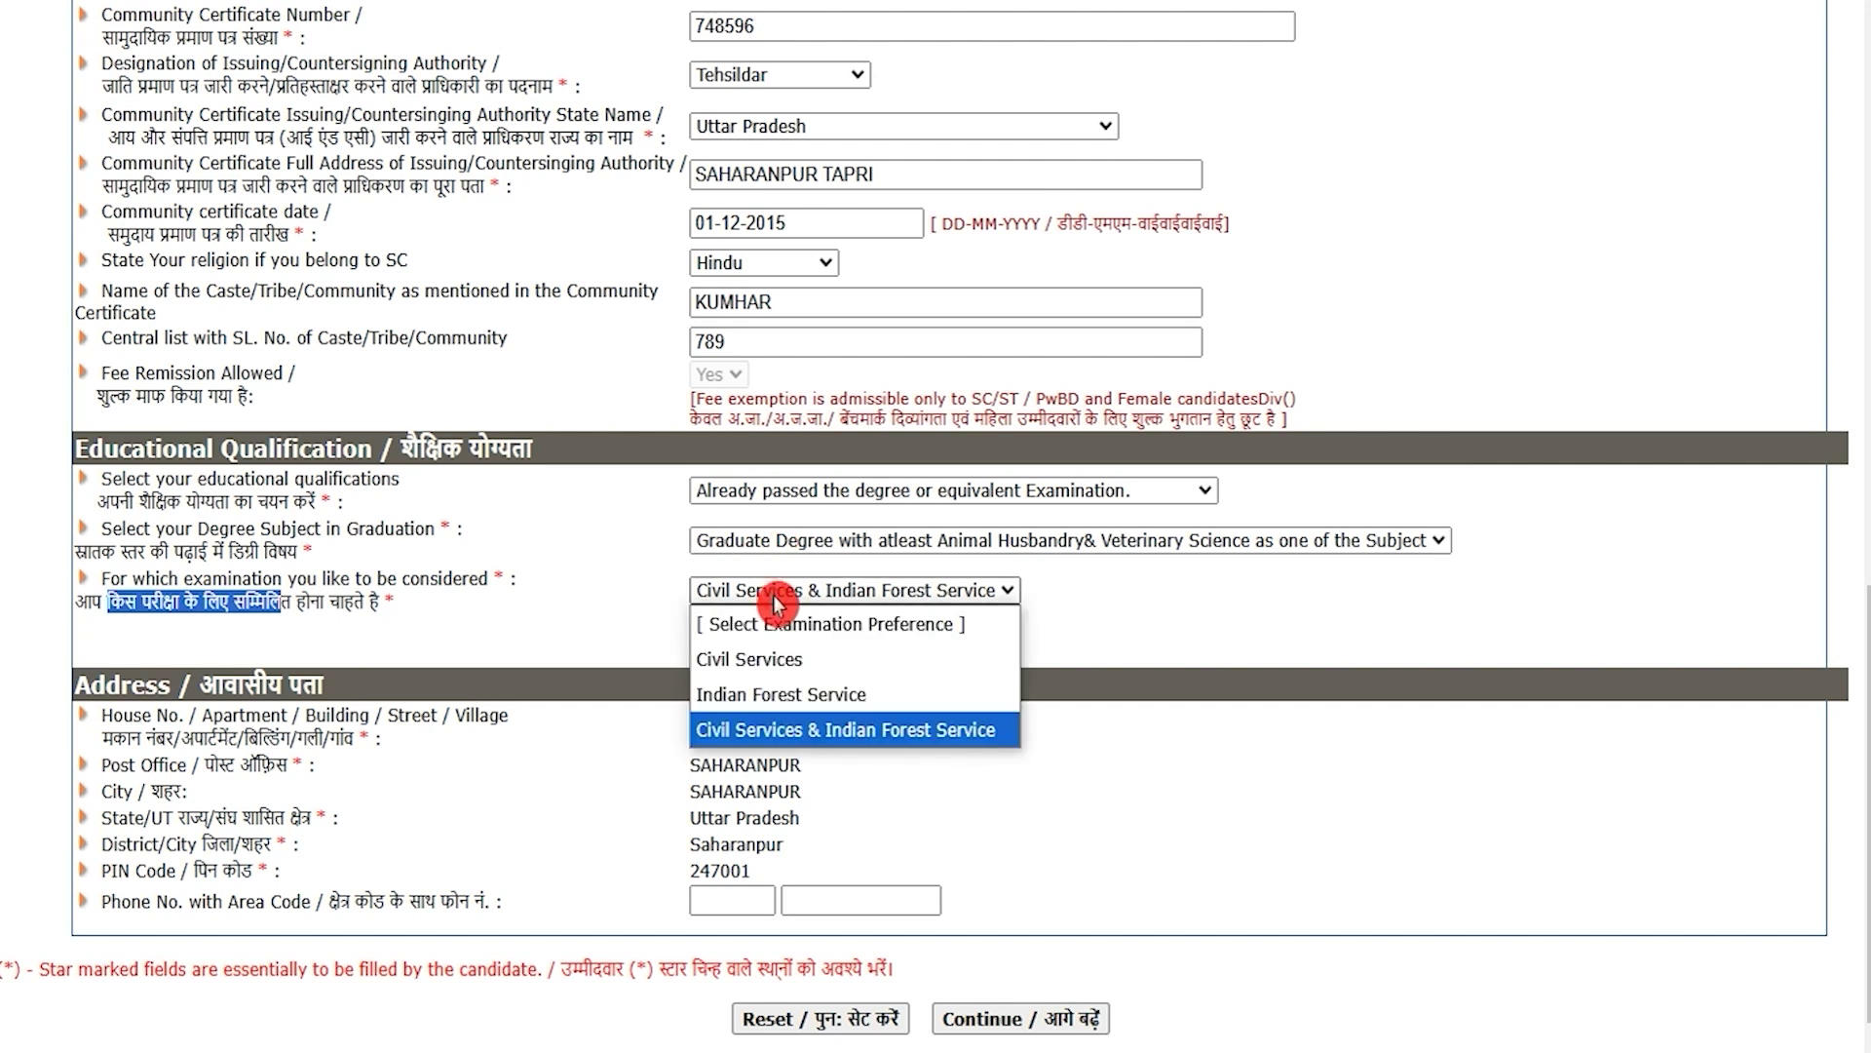
pyautogui.click(777, 597)
pyautogui.click(634, 639)
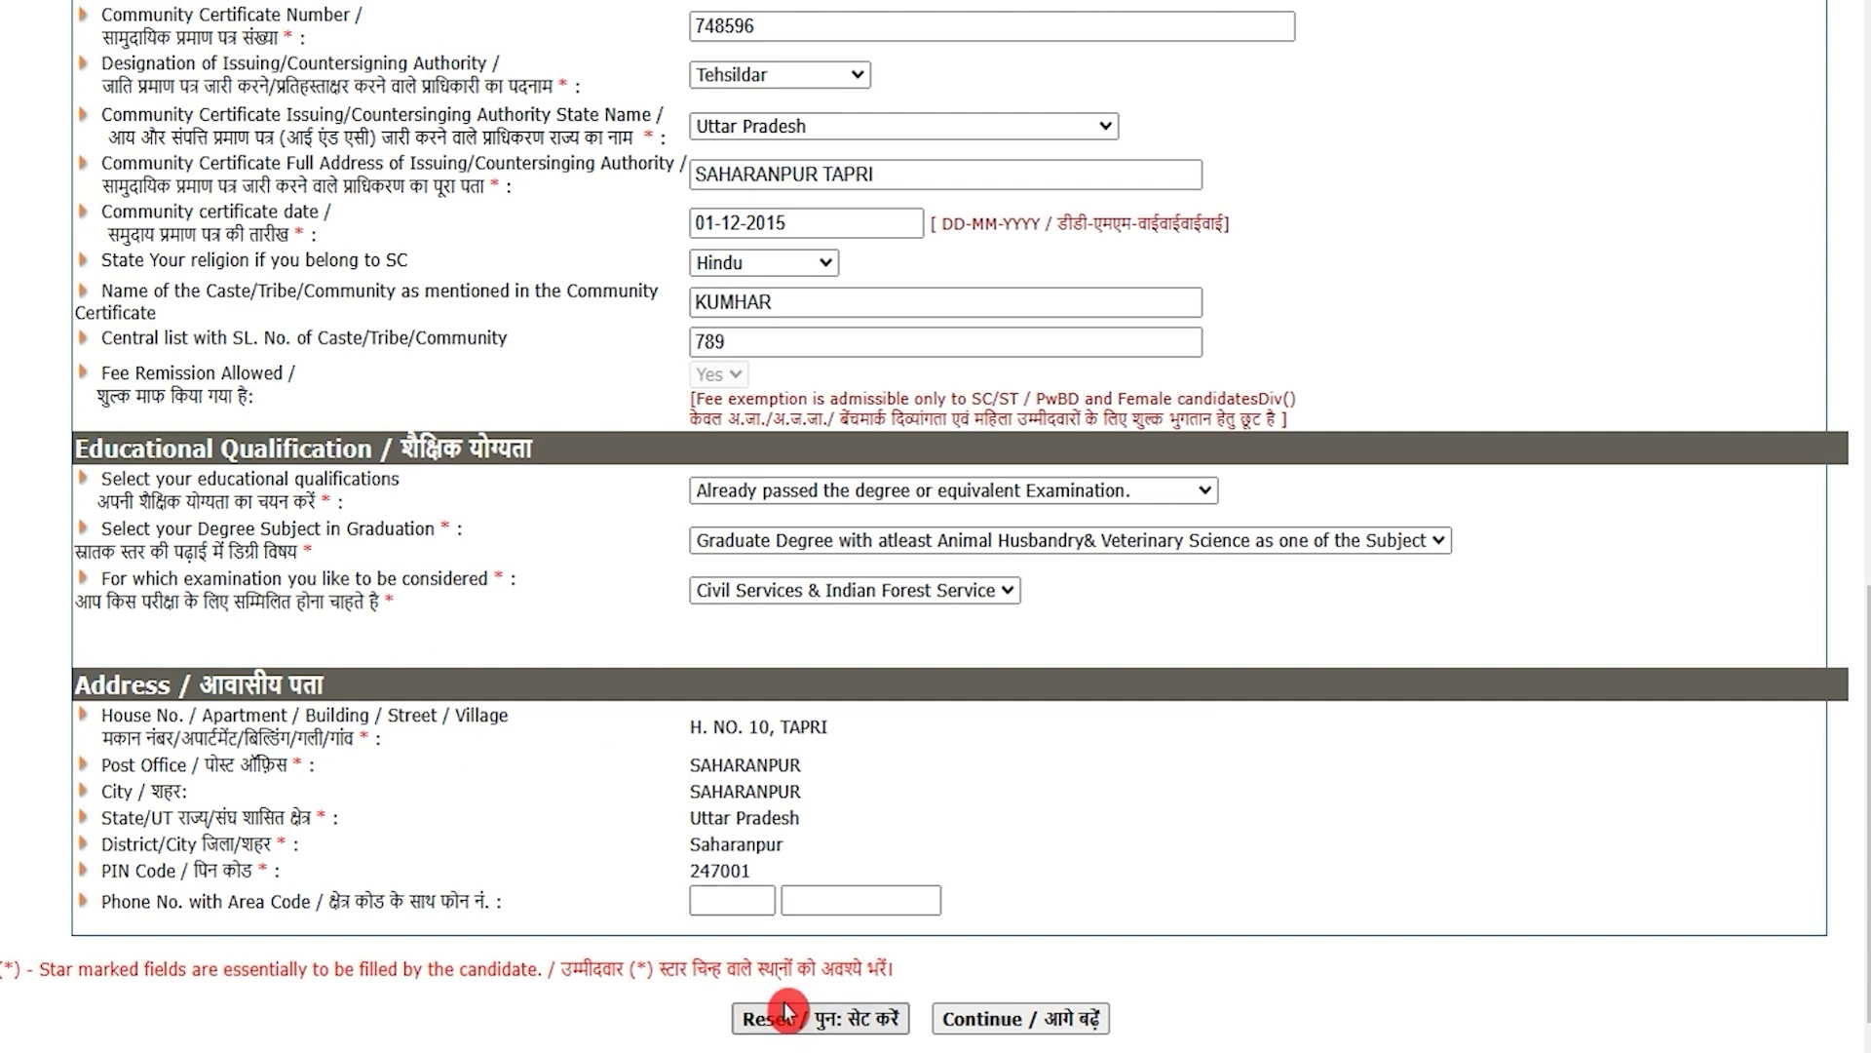
pyautogui.scroll(-1, 697, 965)
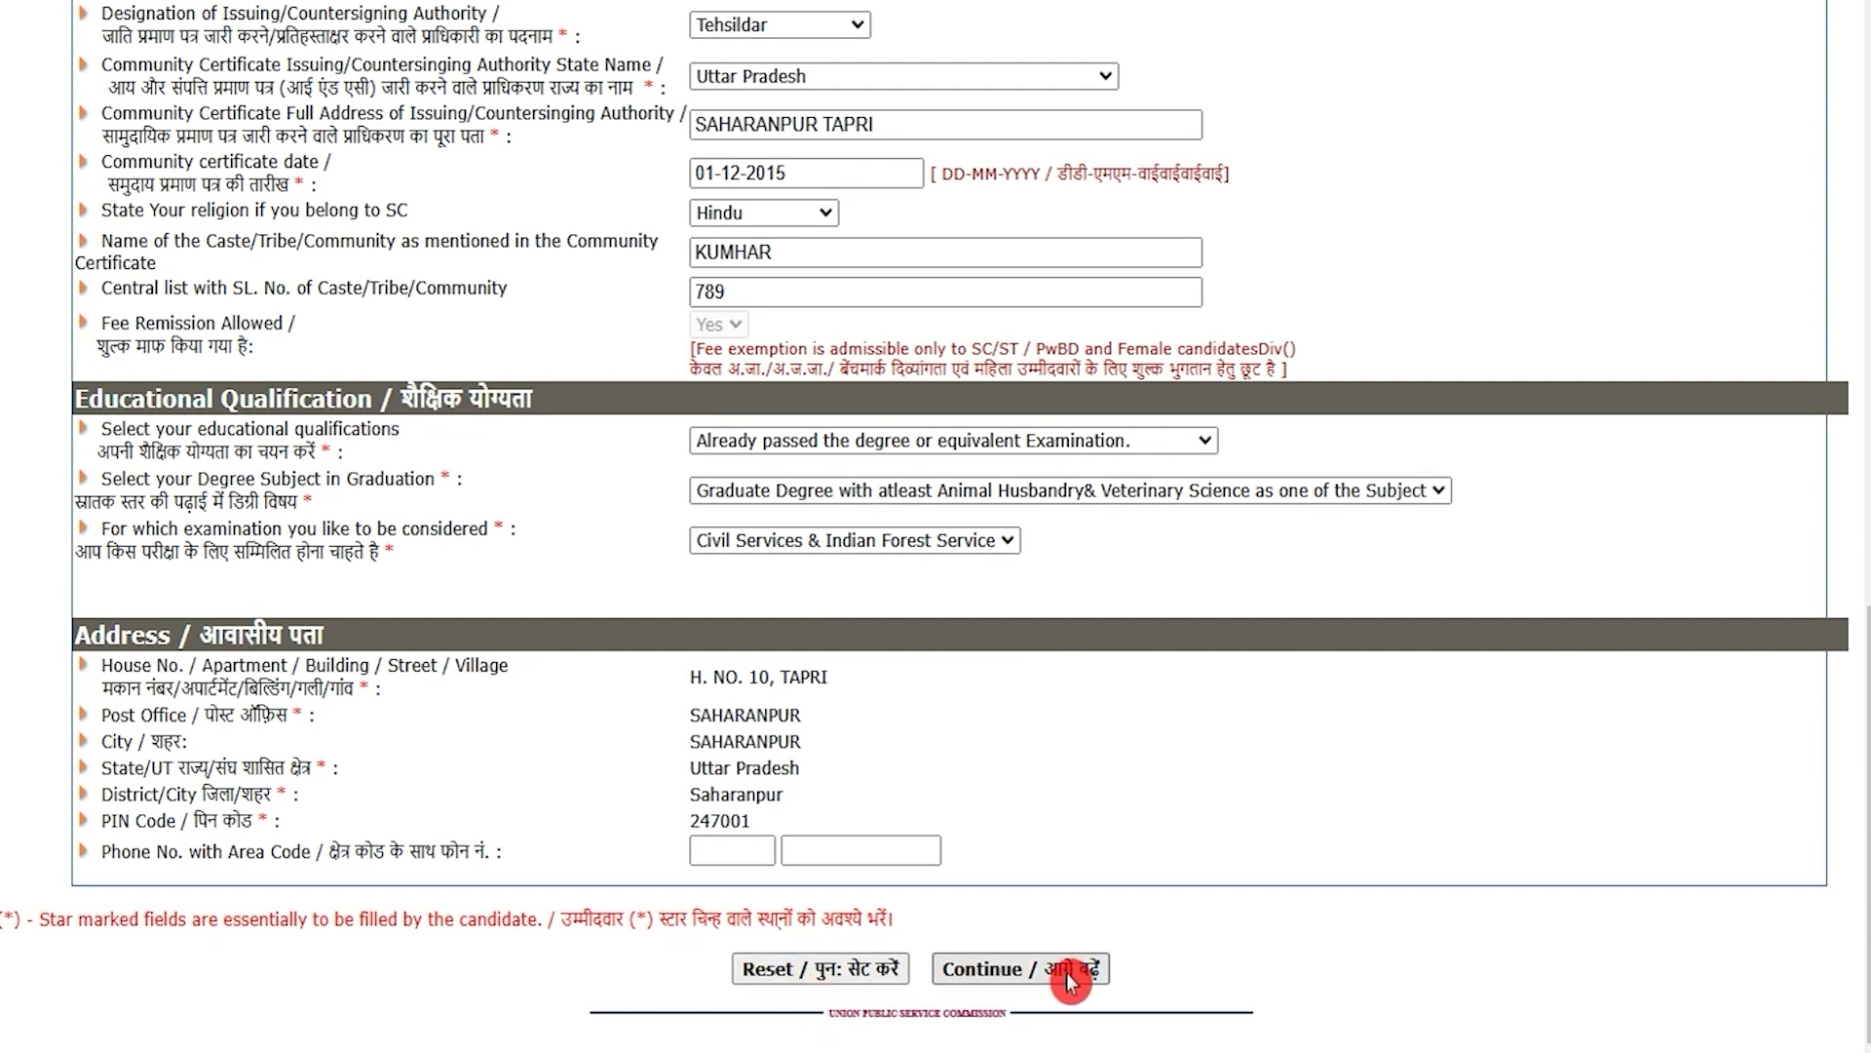
# Step: On Other Details, answer No to age relaxation and review the uploaded graduation and SC certificates
pyautogui.click(1006, 975)
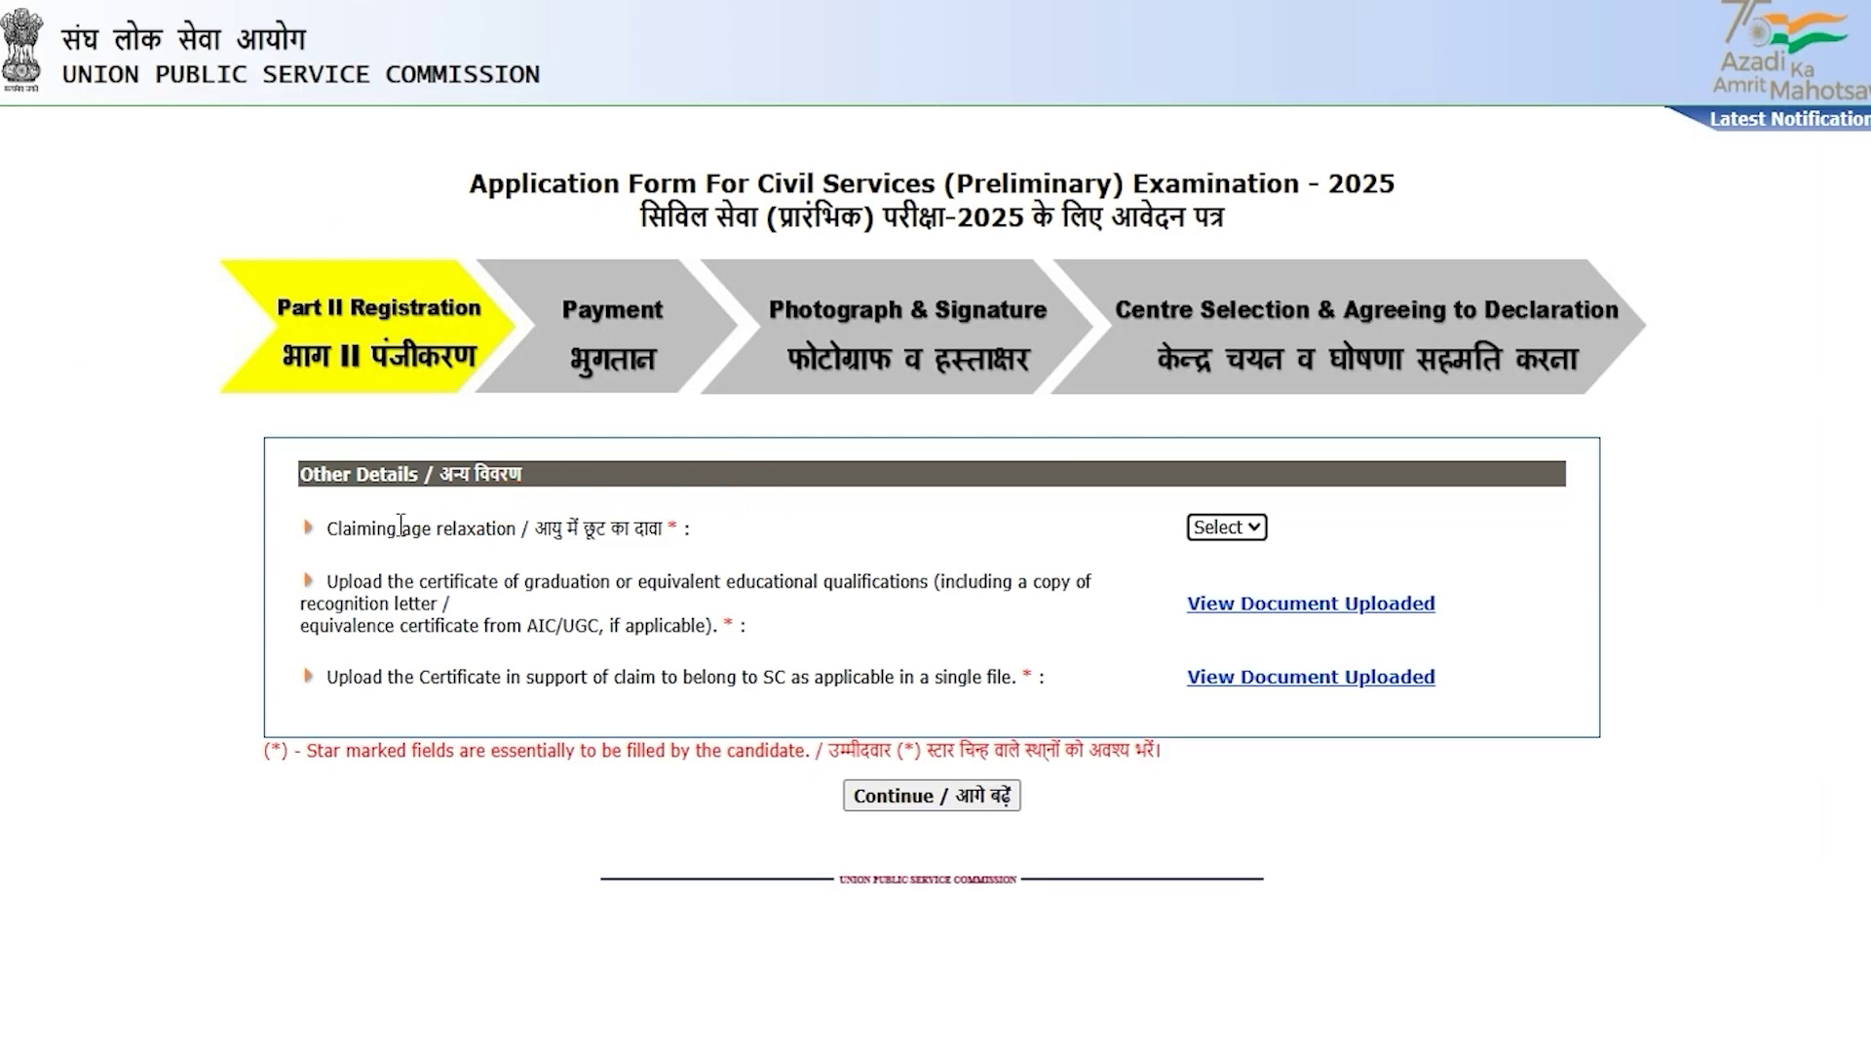
pyautogui.moveTo(361, 527); pyautogui.dragTo(451, 528)
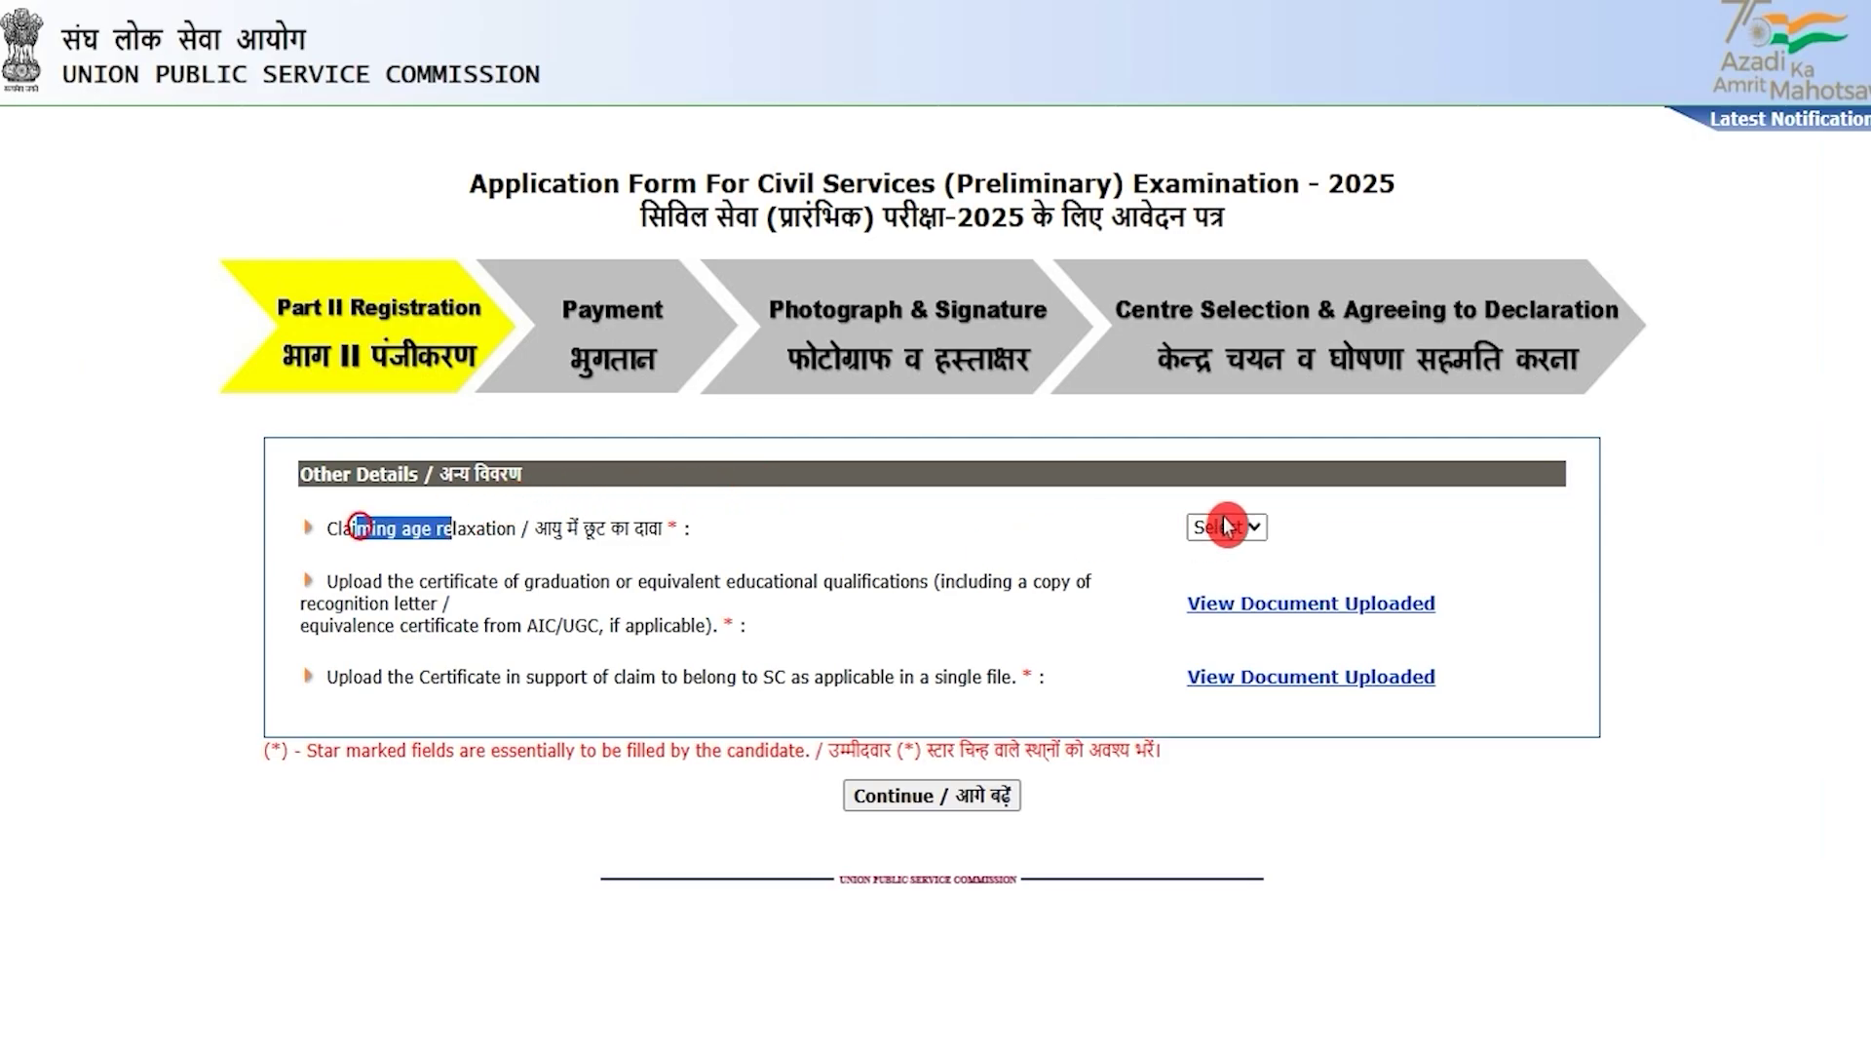
pyautogui.click(1245, 522)
pyautogui.click(1211, 597)
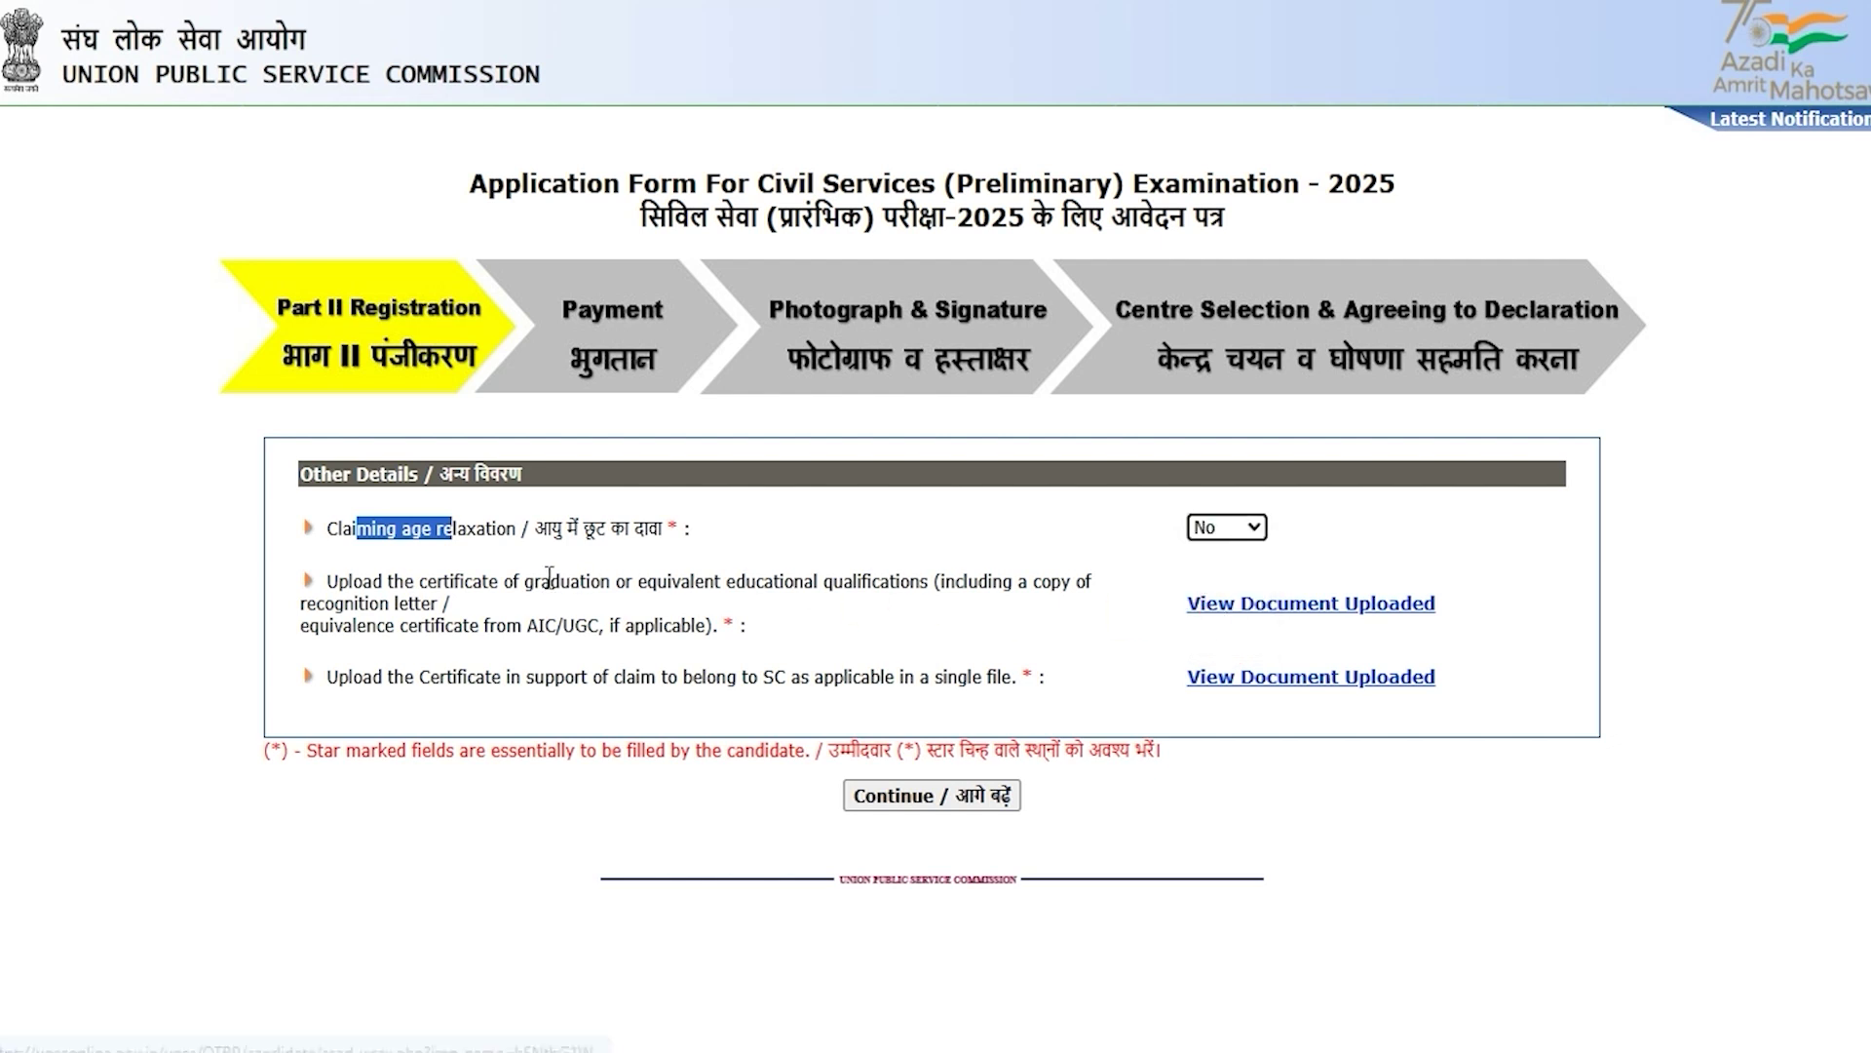
pyautogui.moveTo(352, 580); pyautogui.dragTo(618, 584)
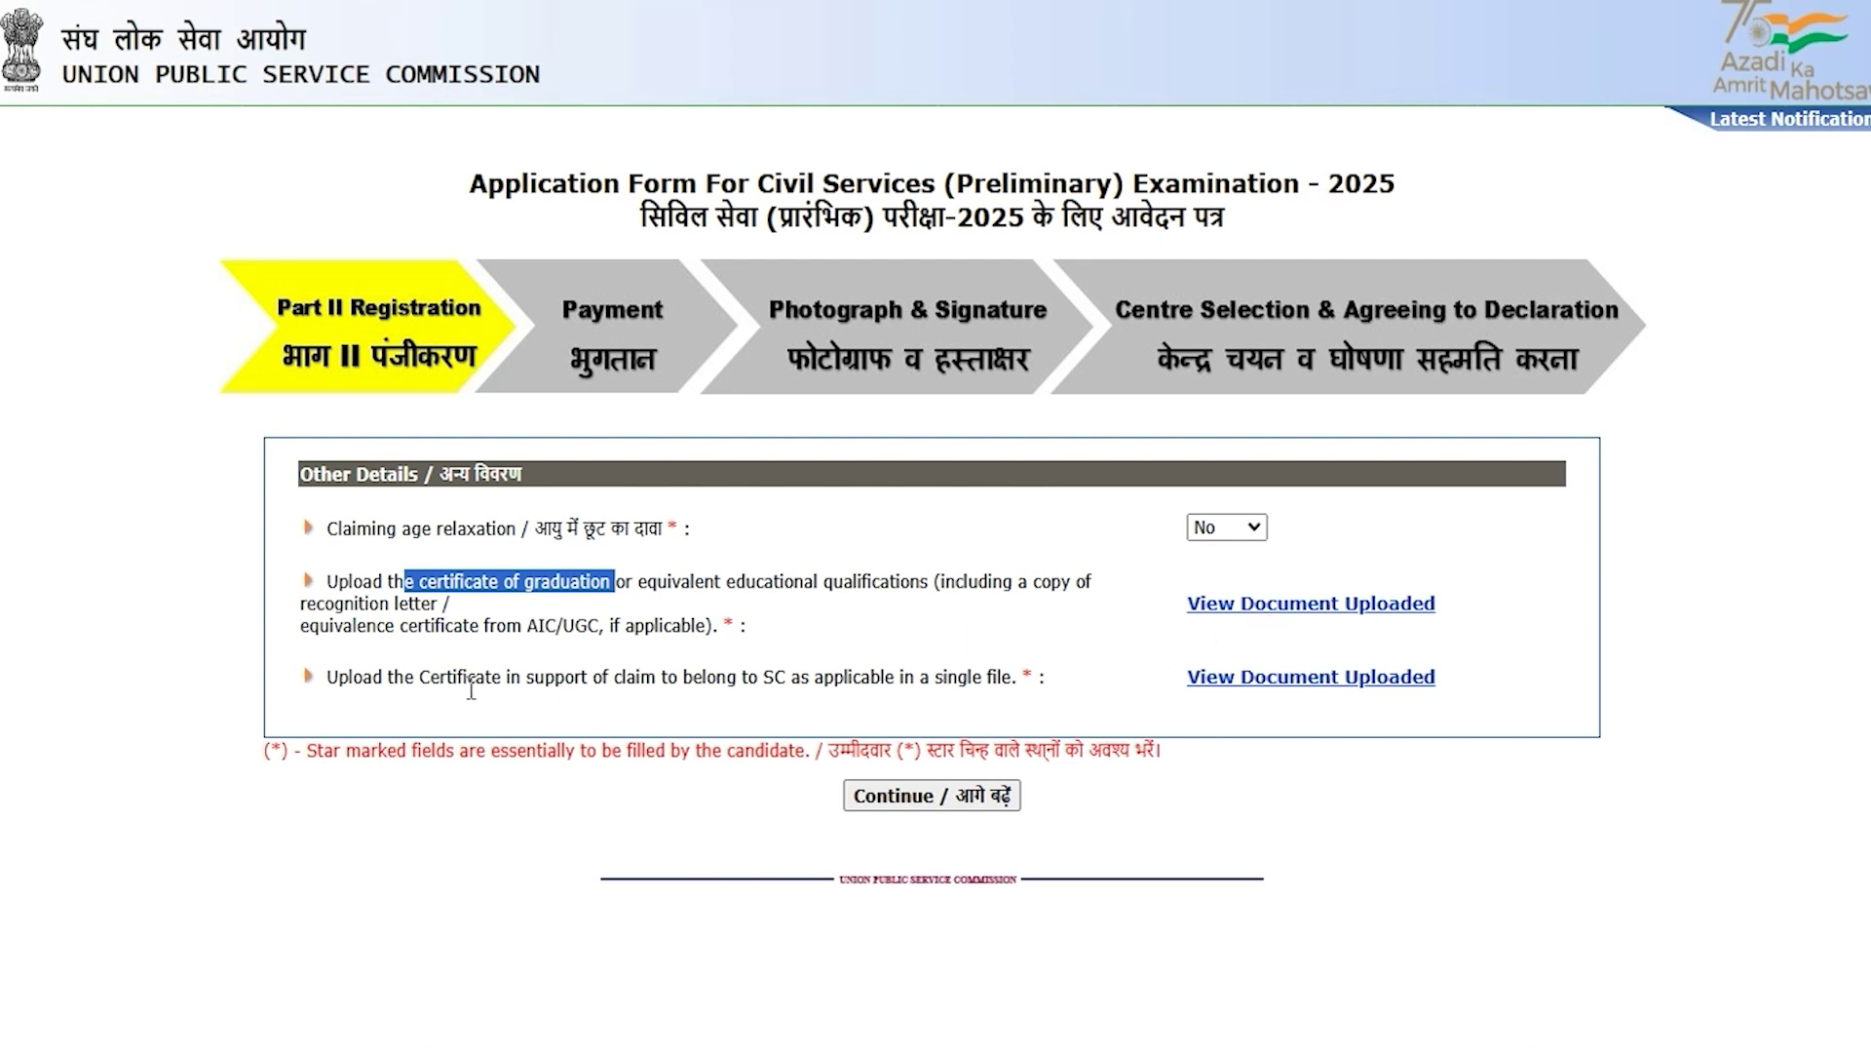
pyautogui.moveTo(440, 676); pyautogui.dragTo(692, 678)
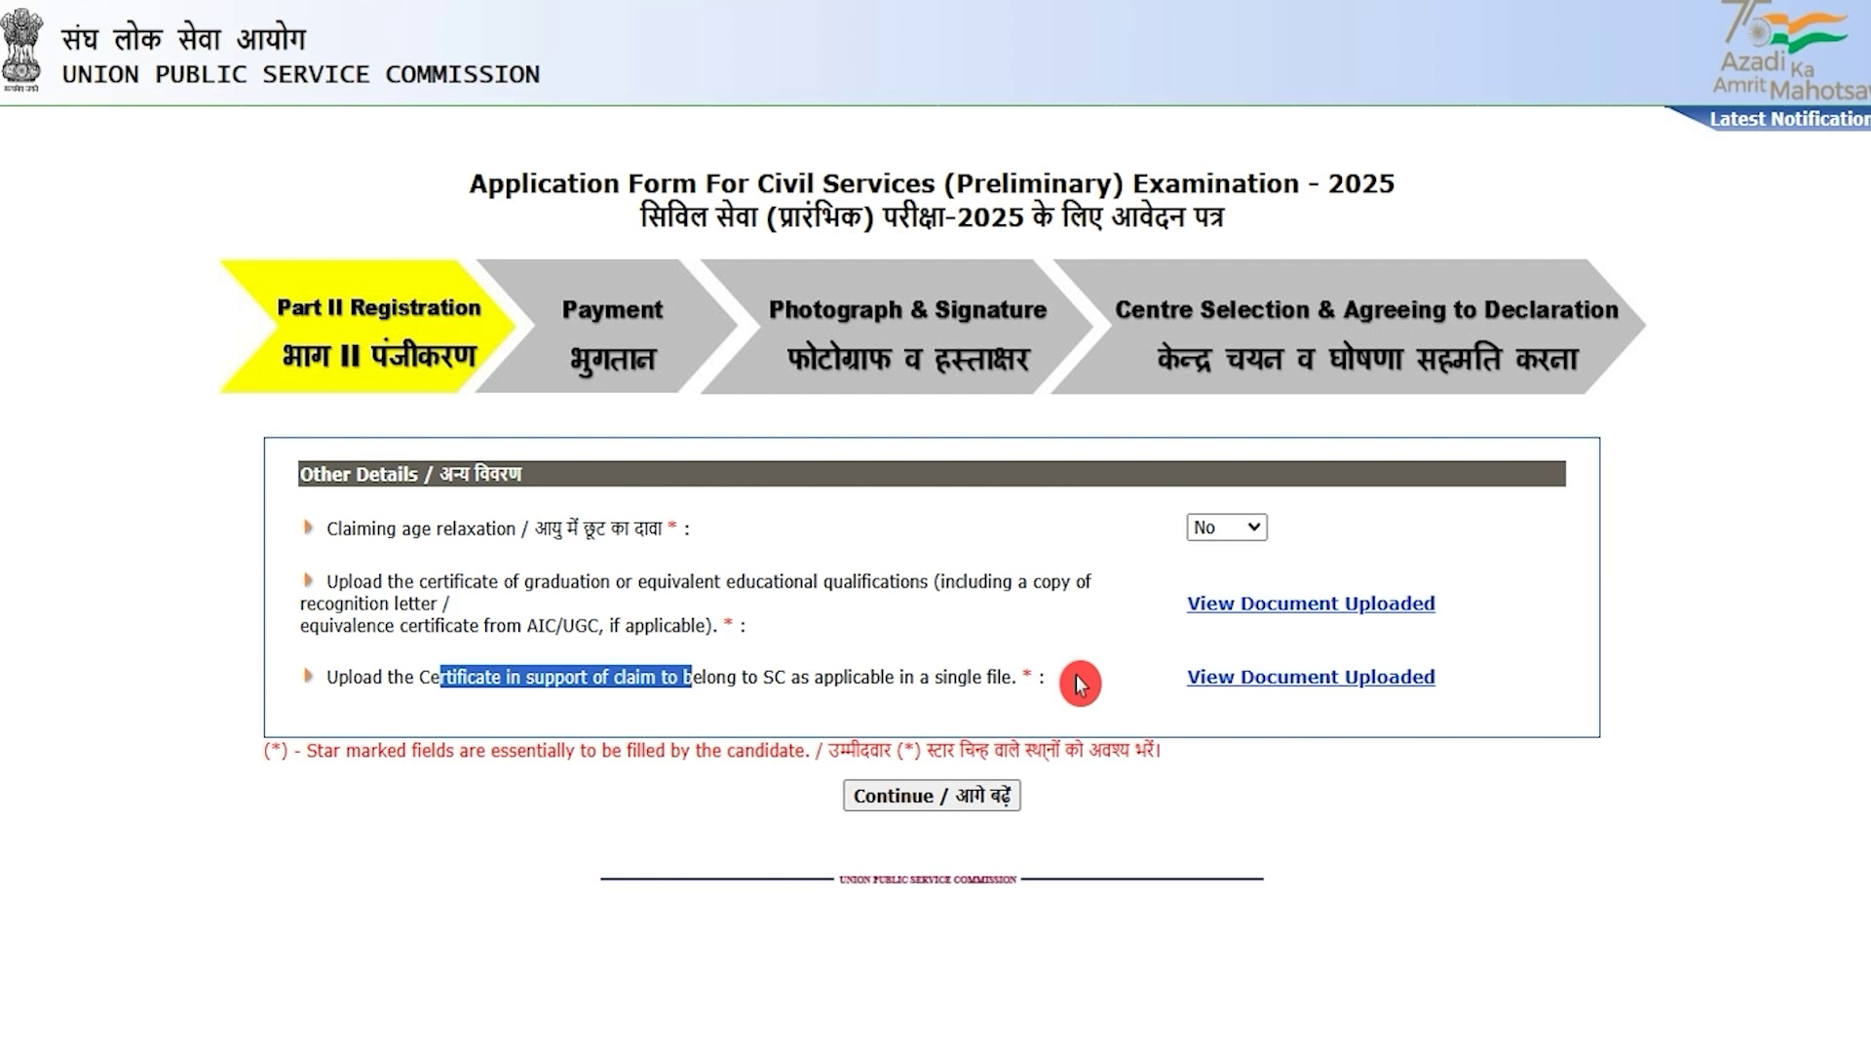
pyautogui.click(1220, 826)
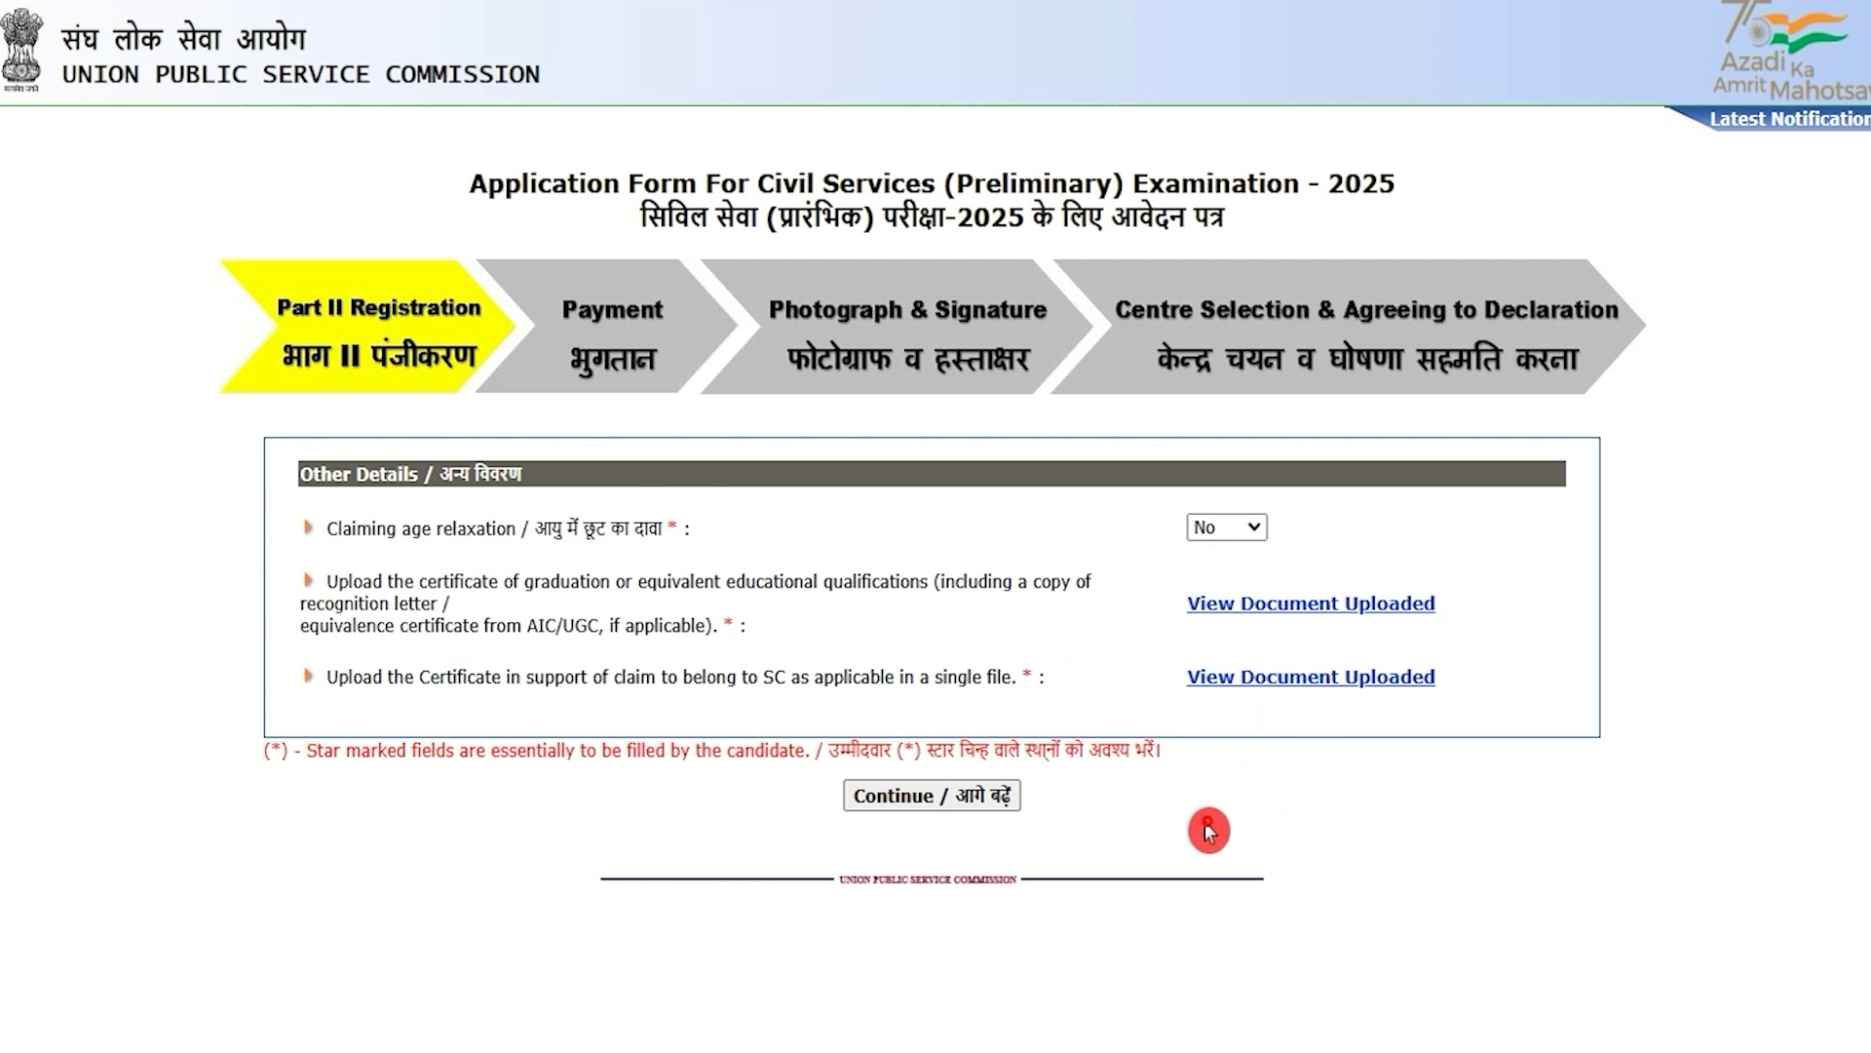
# Step: Enter 80 as the graduation percentage and 0 previous Civil Services attempts
pyautogui.click(984, 810)
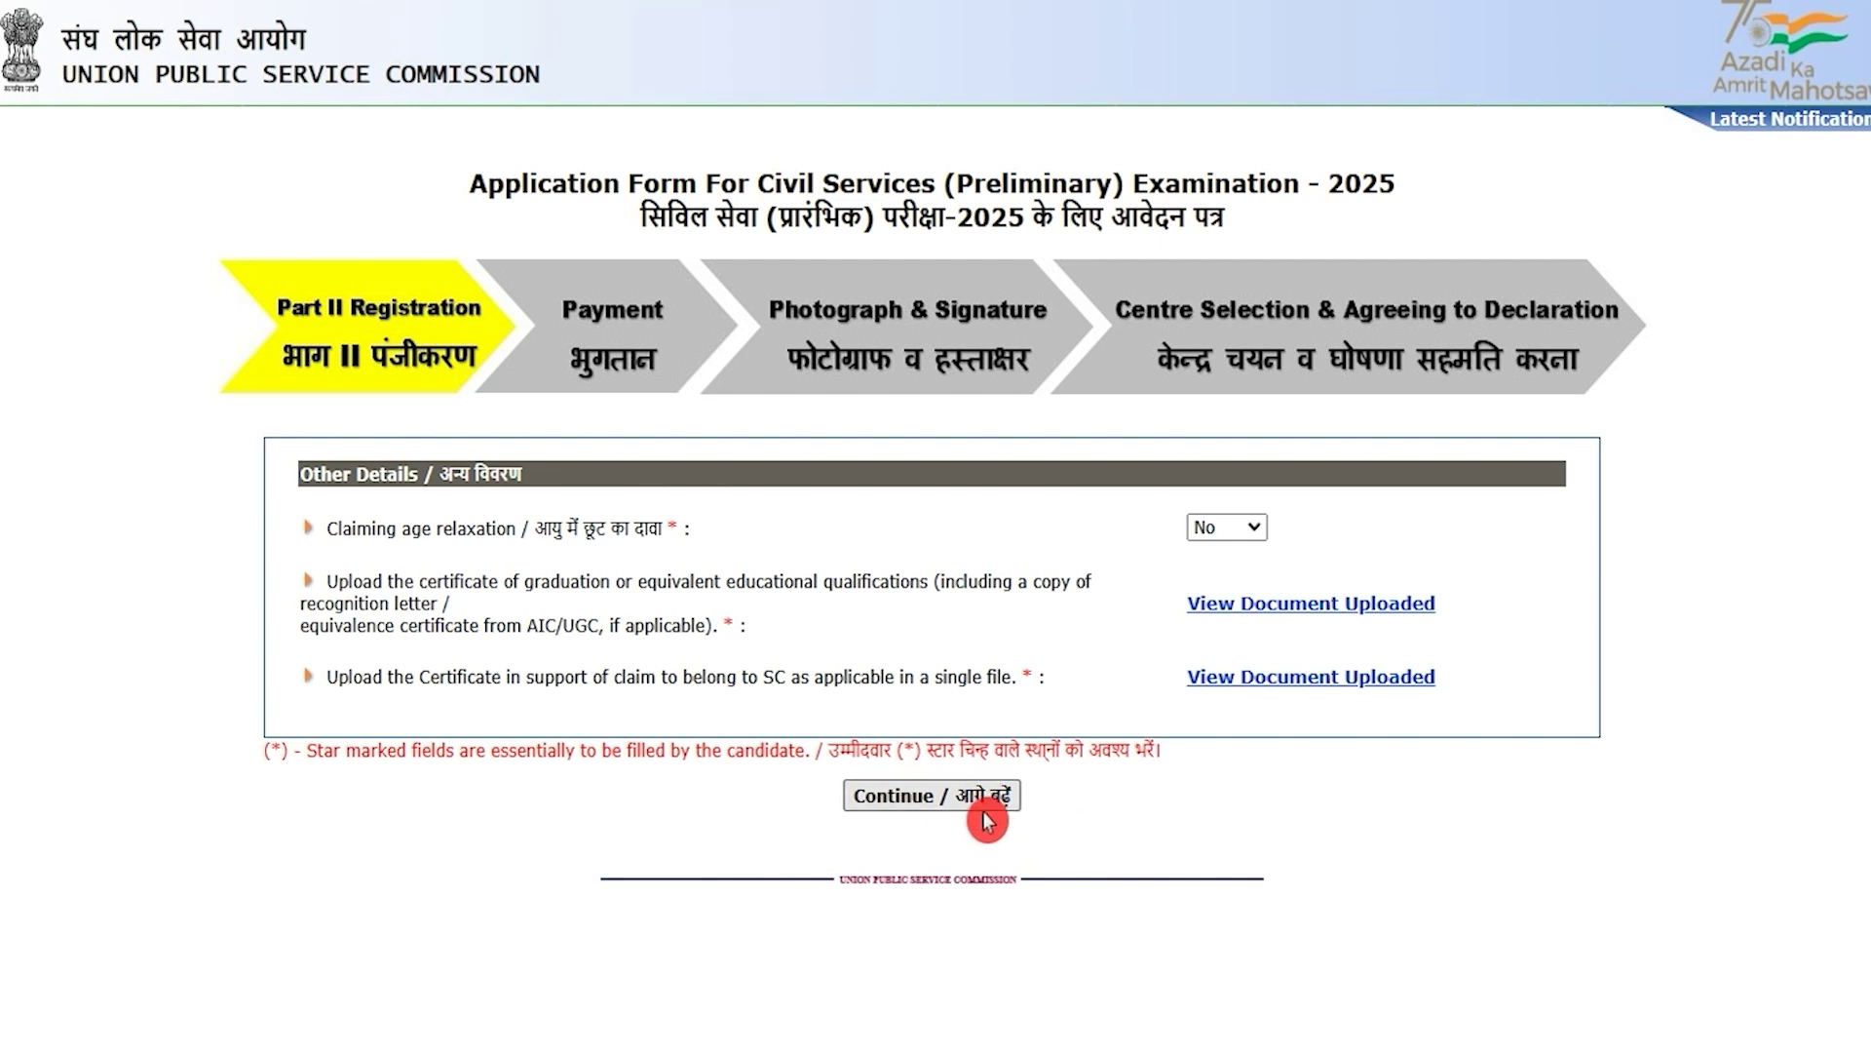
pyautogui.write('80')
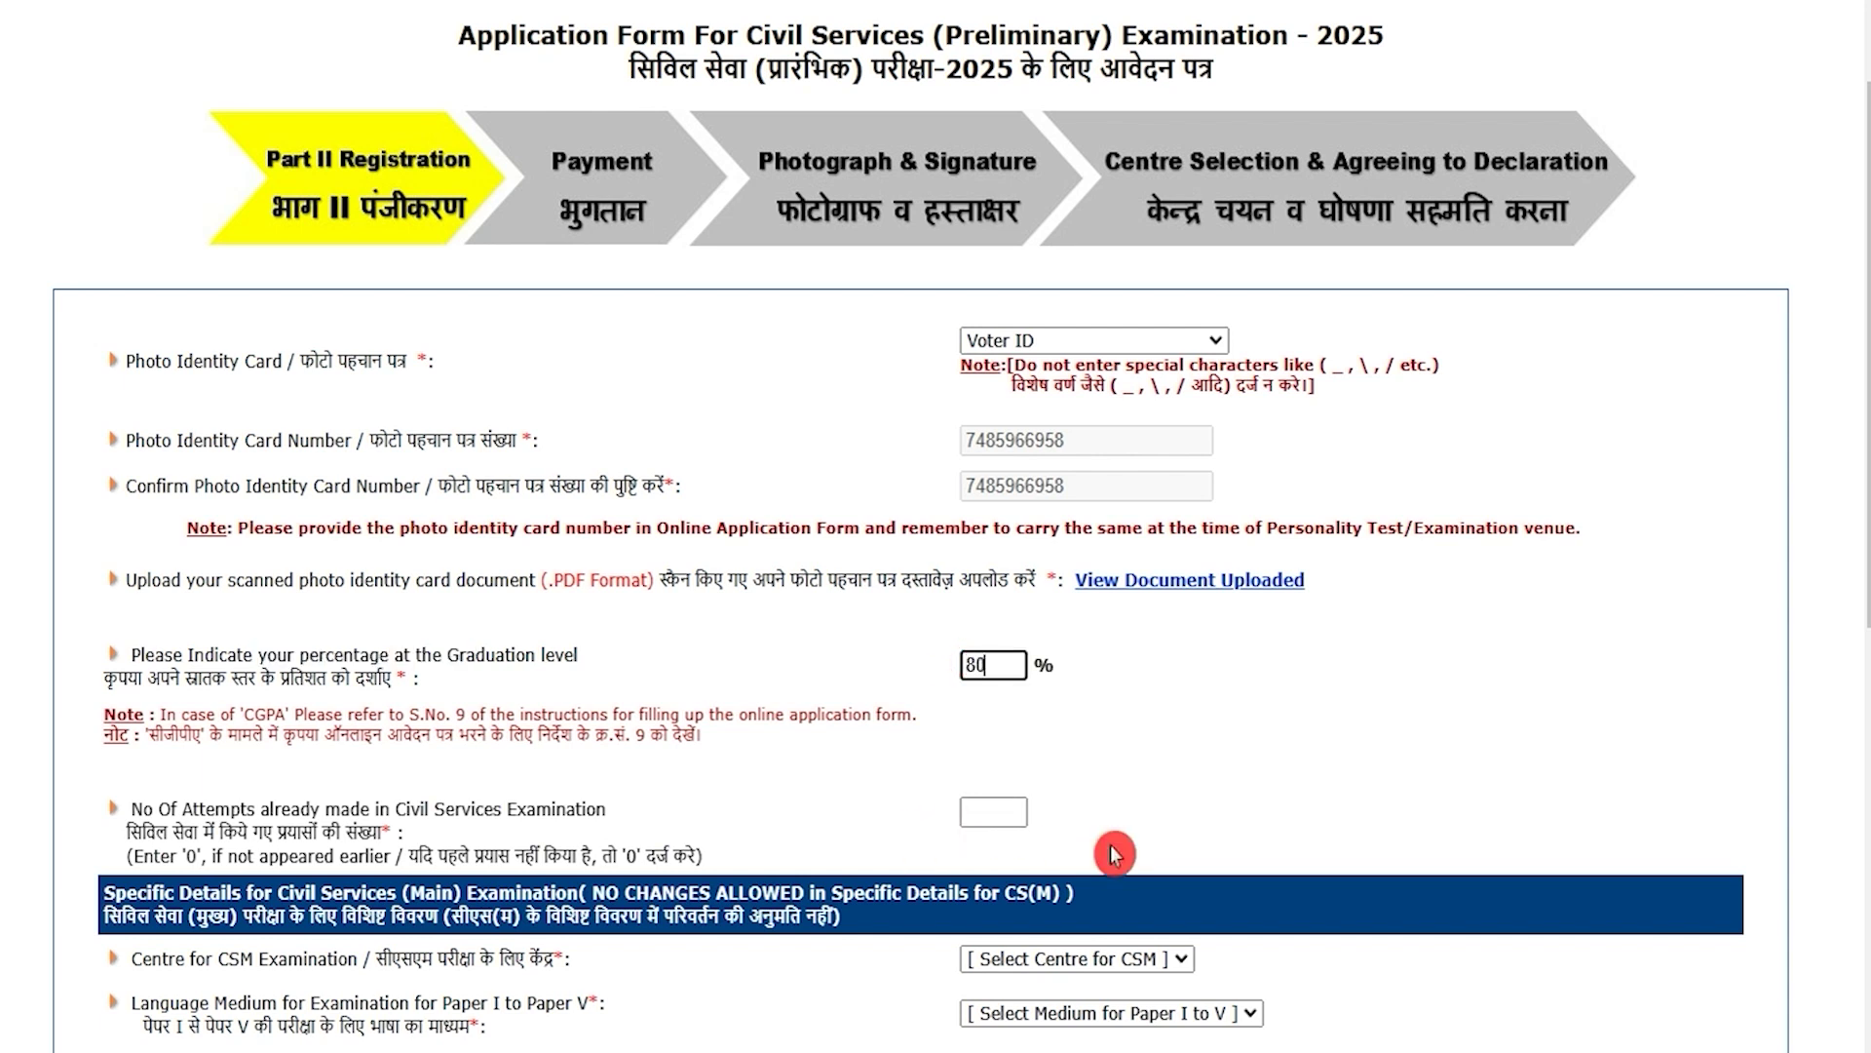
pyautogui.moveTo(256, 809); pyautogui.dragTo(320, 809)
pyautogui.scroll(-2, 477, 770)
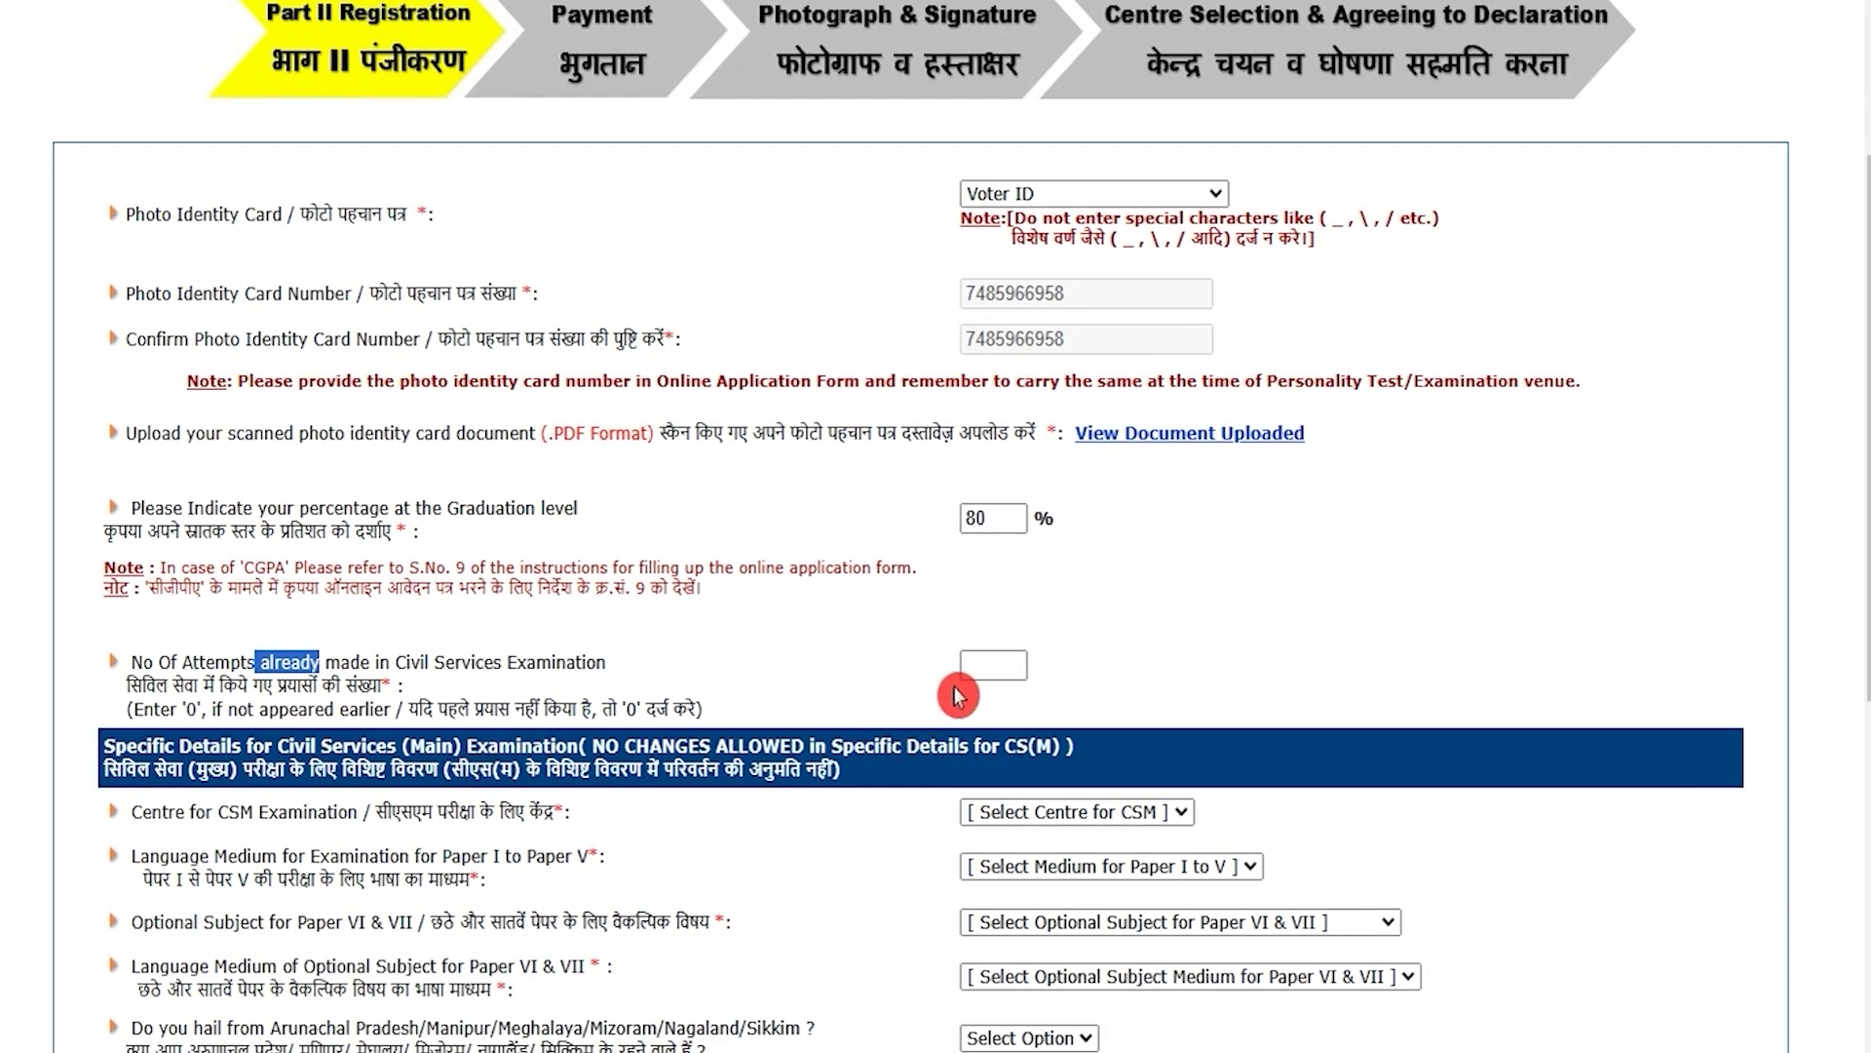
pyautogui.click(975, 665)
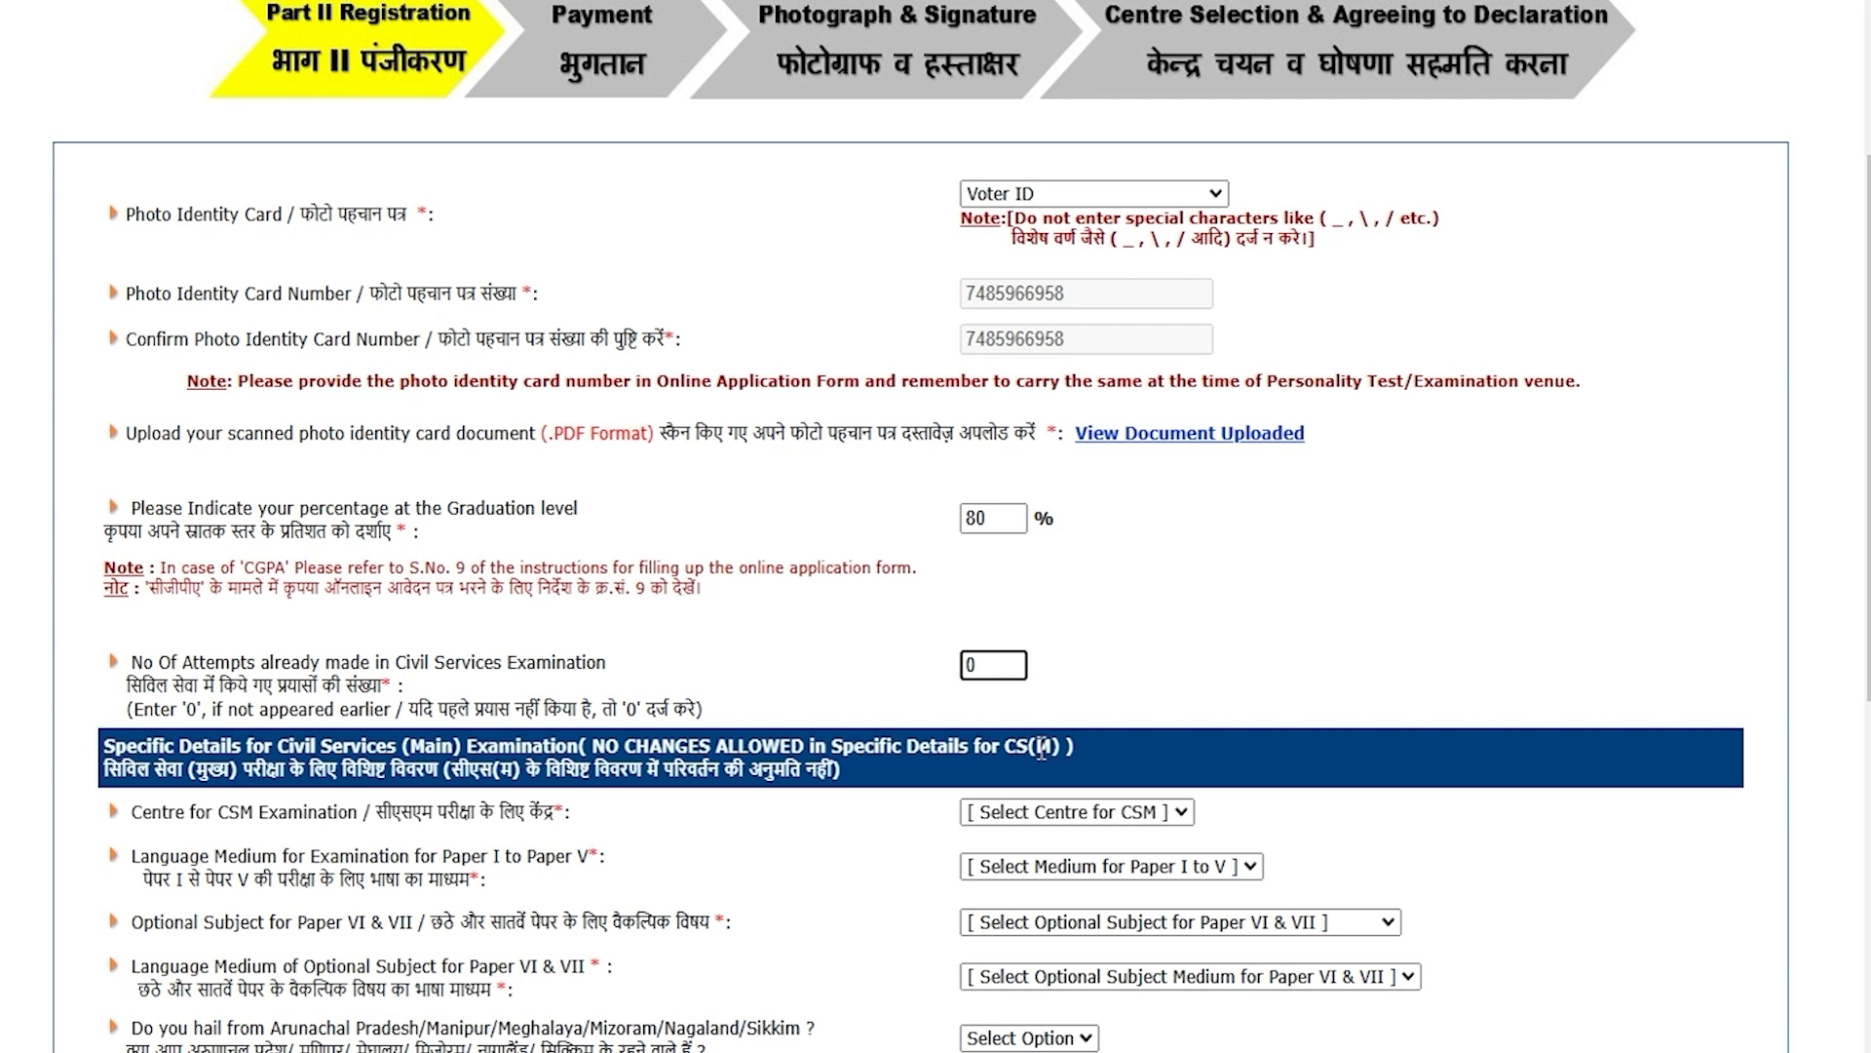
pyautogui.click(1197, 668)
# Step: Choose Dehradun as the Mains centre and HINDI as the Paper I–V medium
pyautogui.scroll(-3, 670, 820)
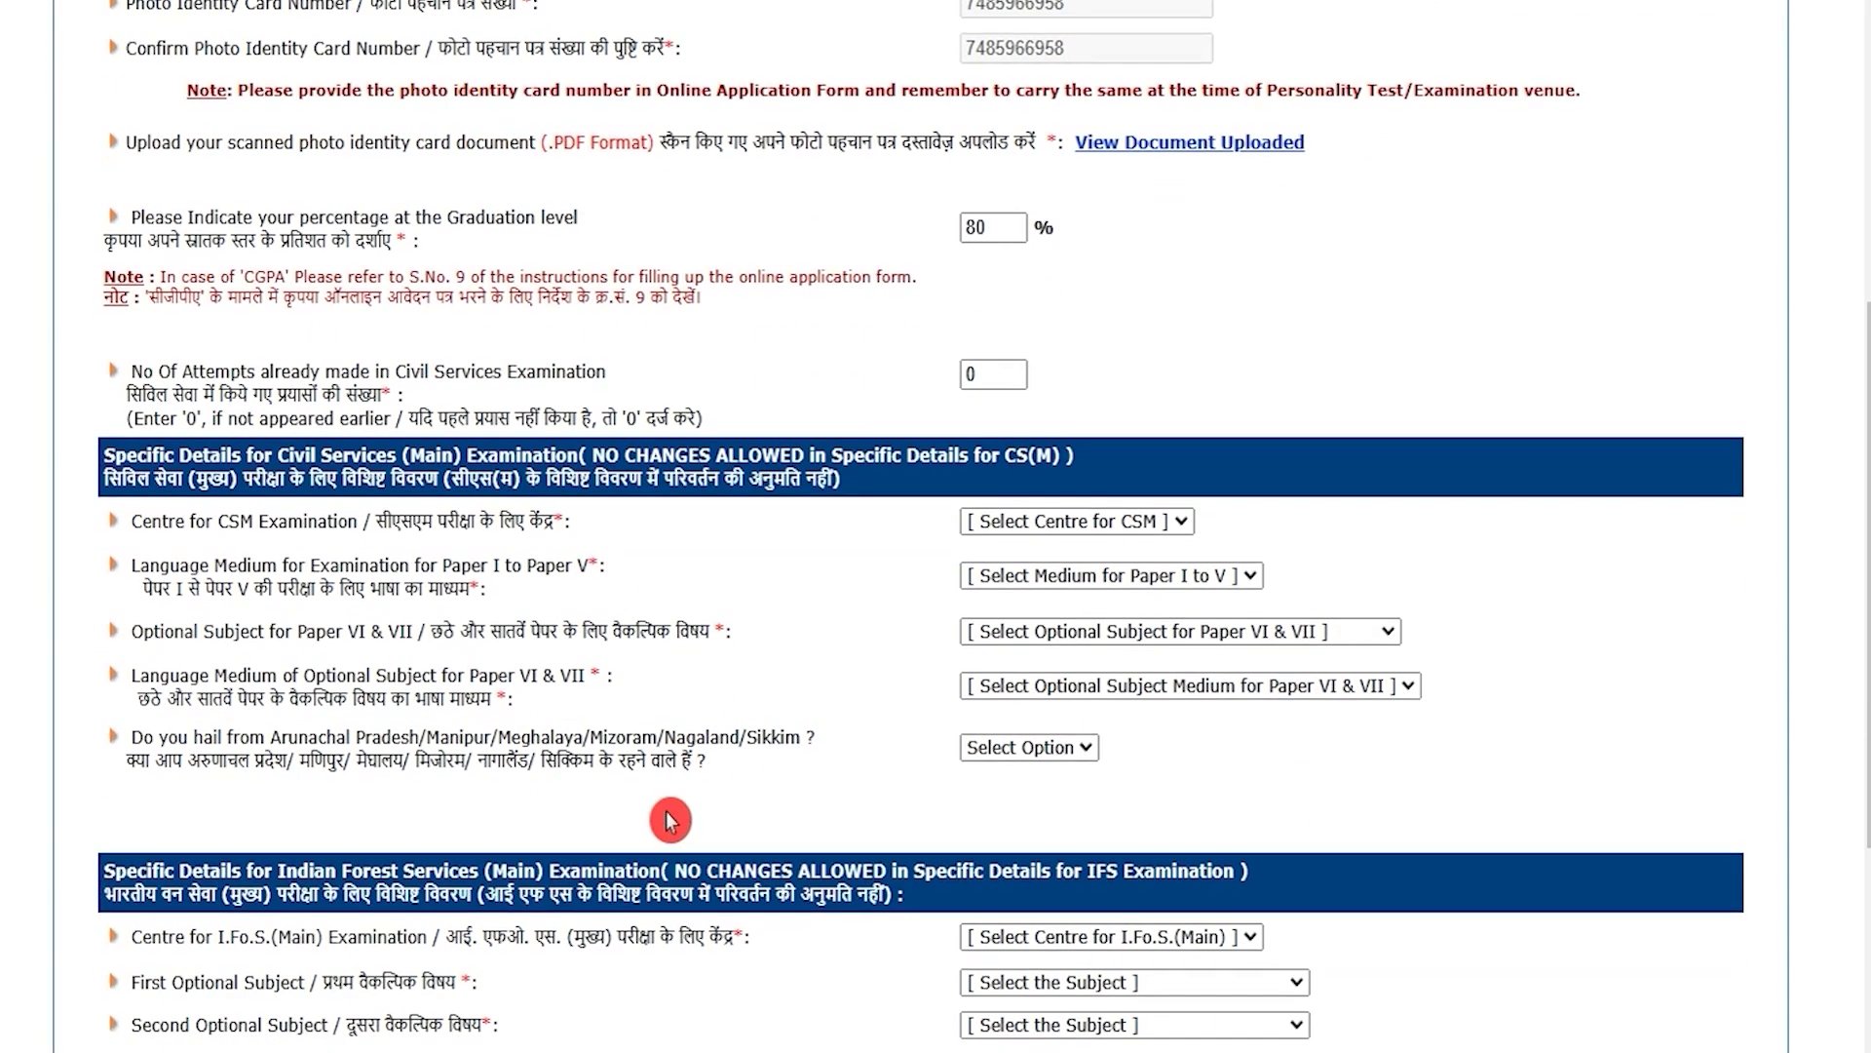
pyautogui.moveTo(389, 525); pyautogui.dragTo(531, 521)
pyautogui.click(1023, 527)
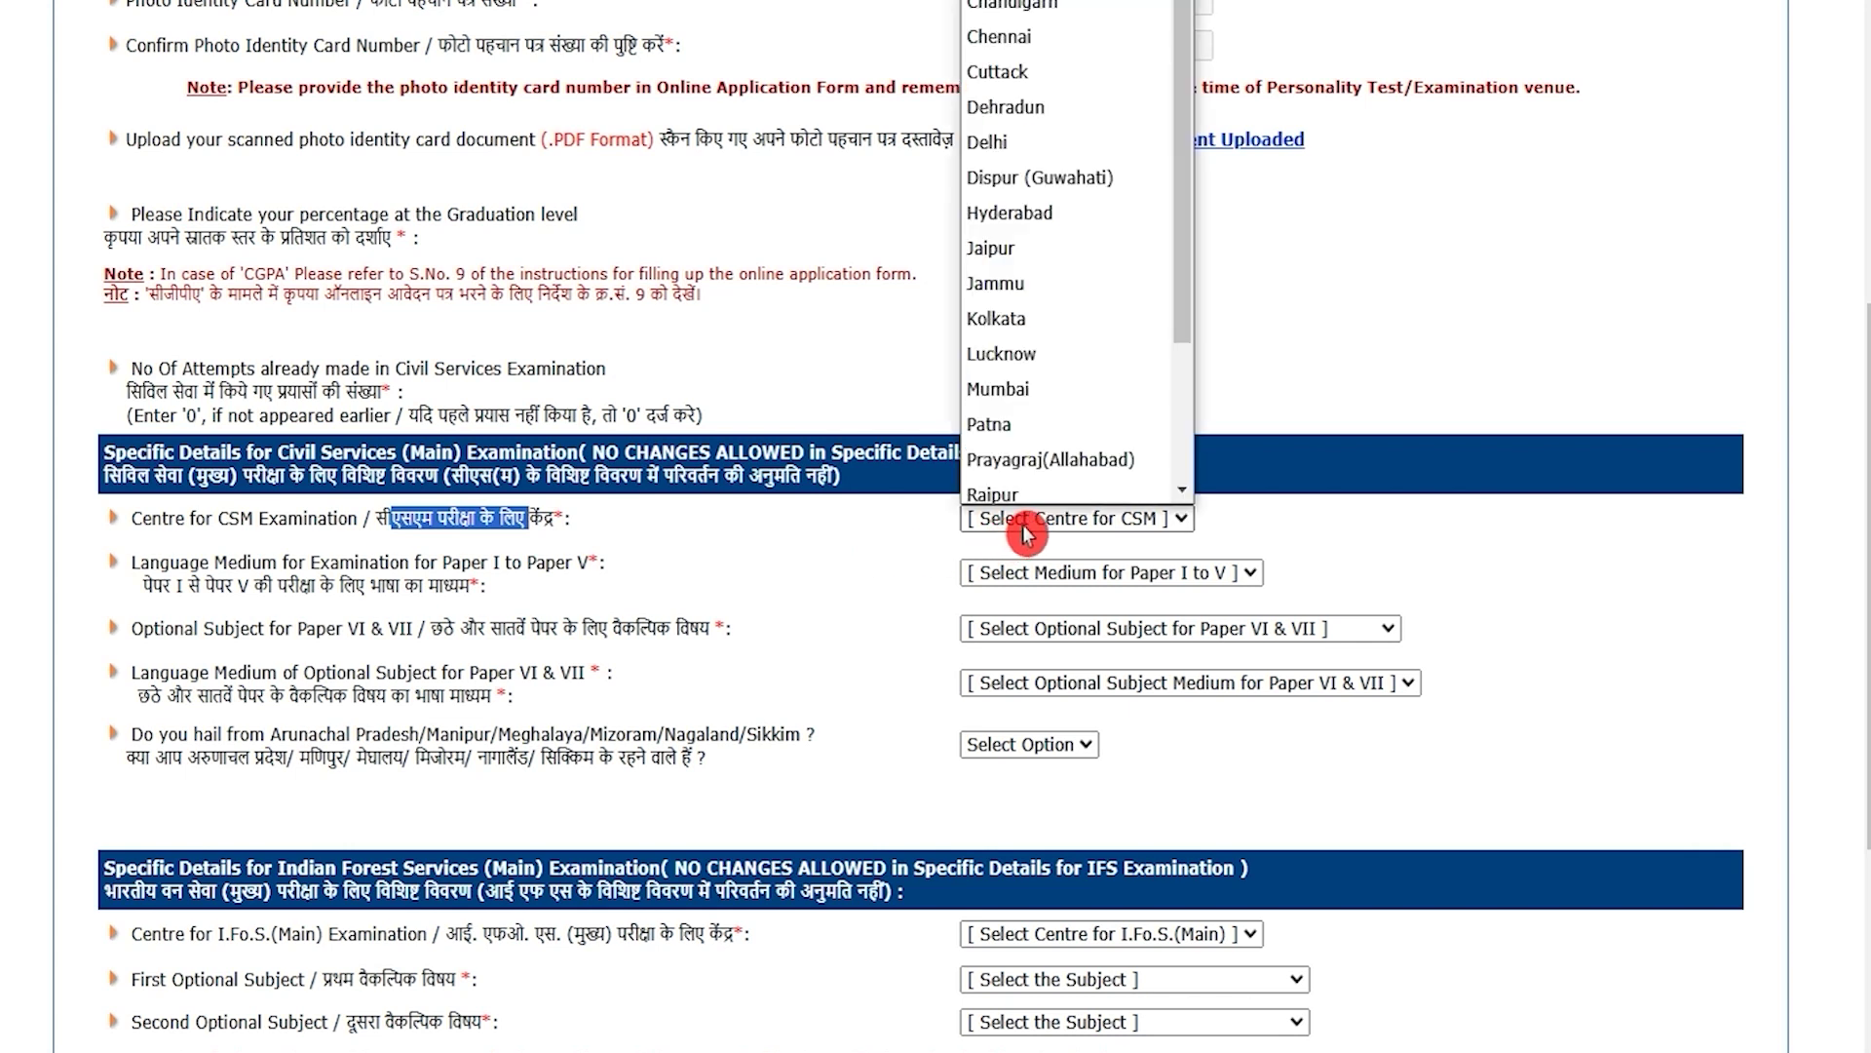
pyautogui.click(1010, 99)
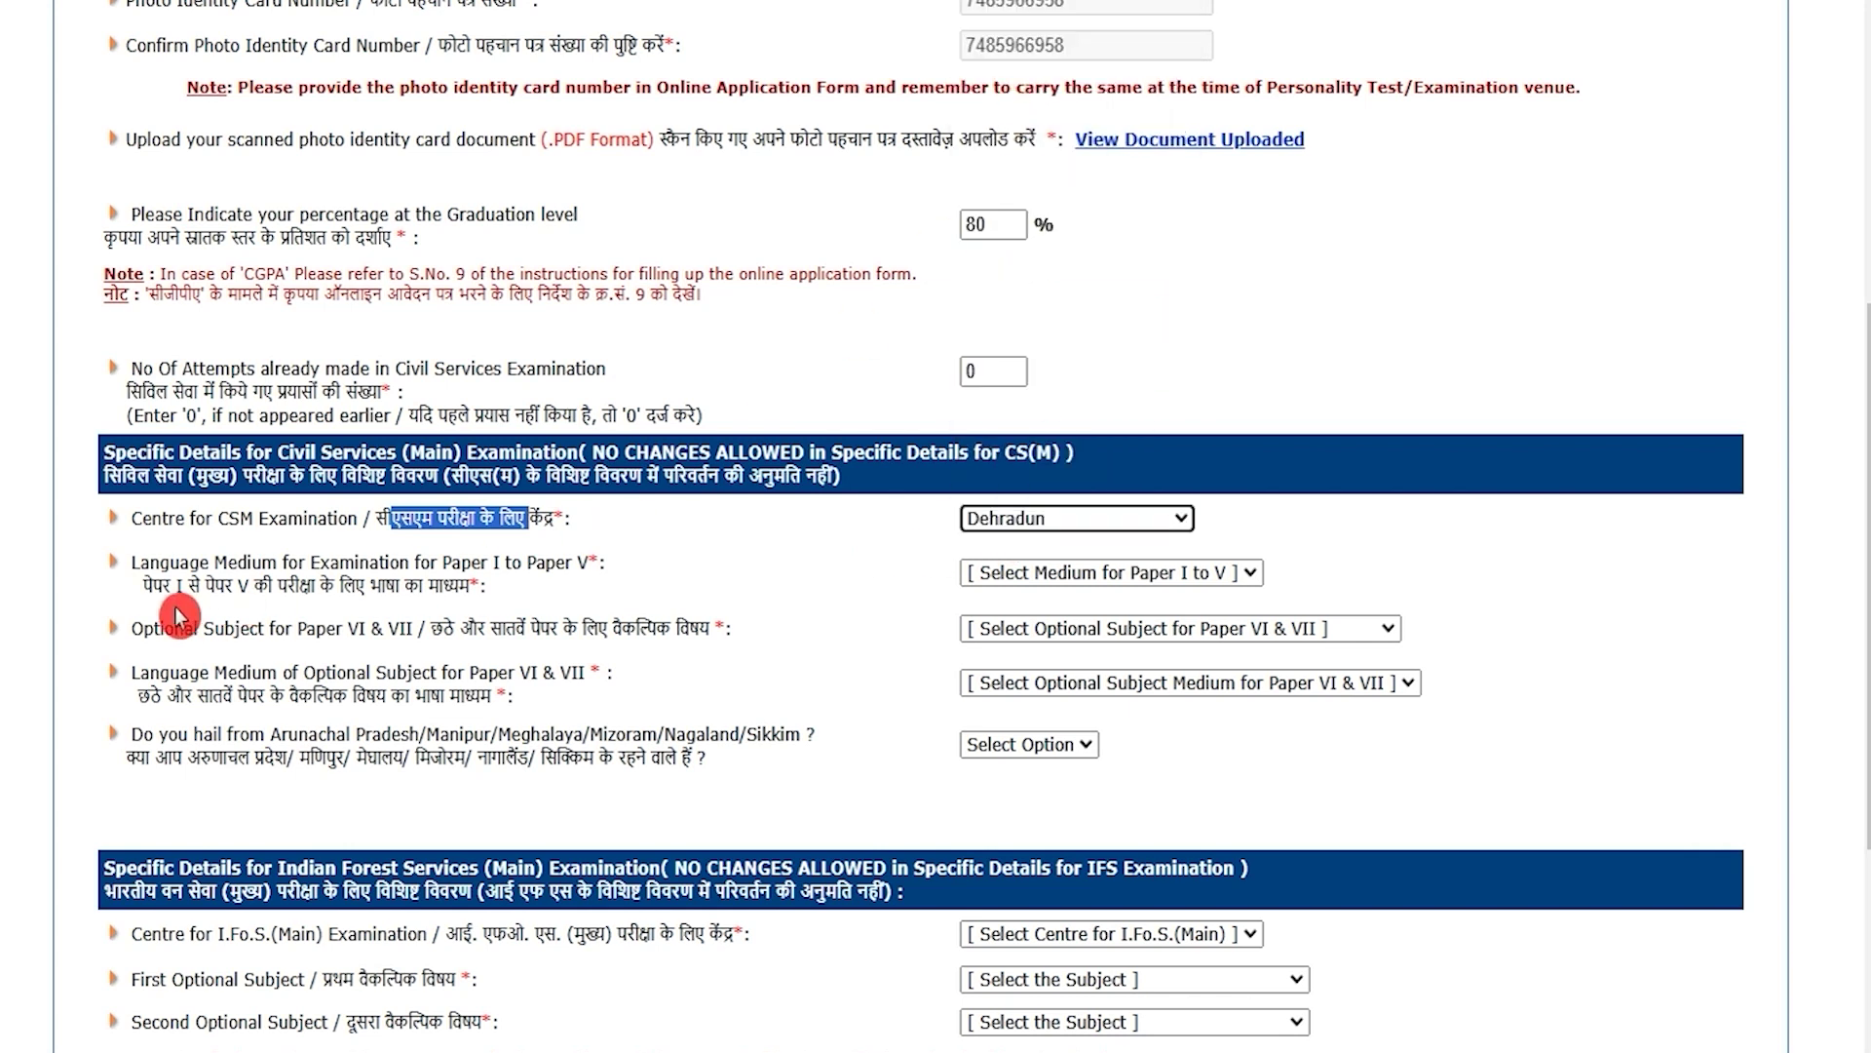
pyautogui.moveTo(151, 588); pyautogui.dragTo(429, 588)
pyautogui.click(1075, 575)
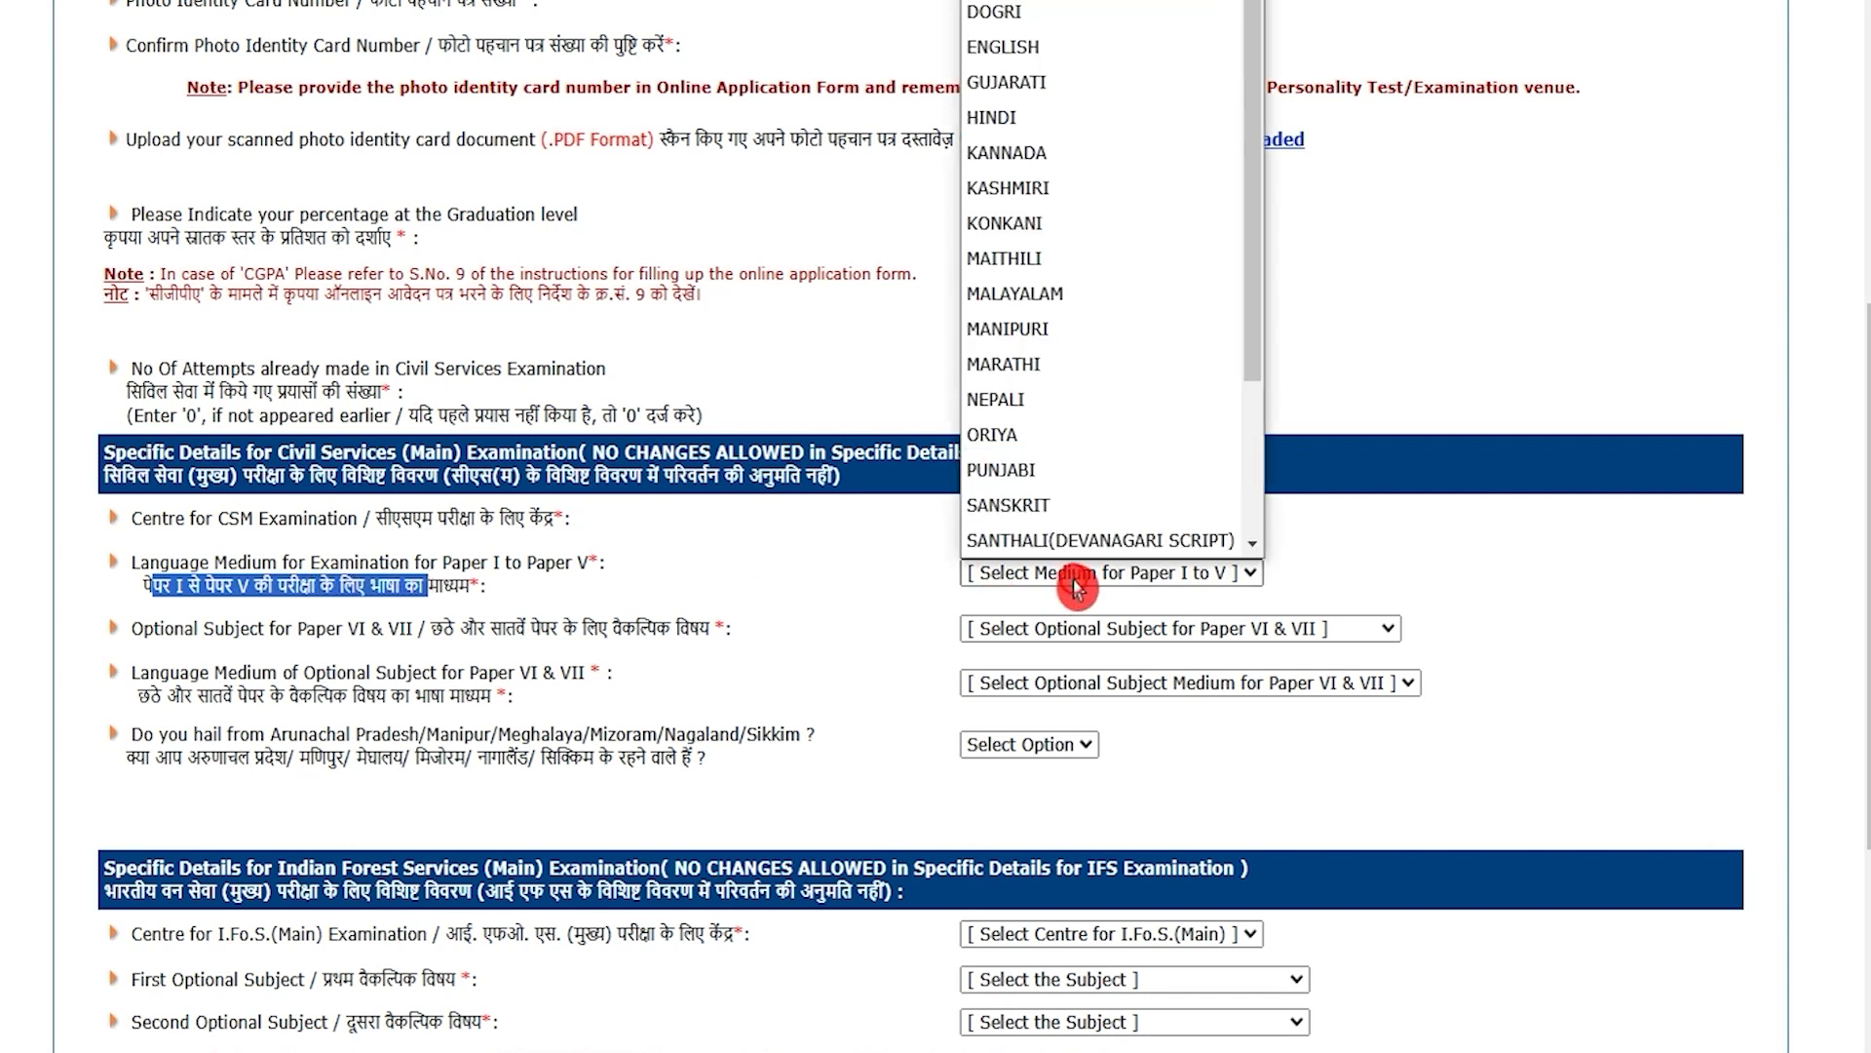
pyautogui.scroll(-3, 1075, 348)
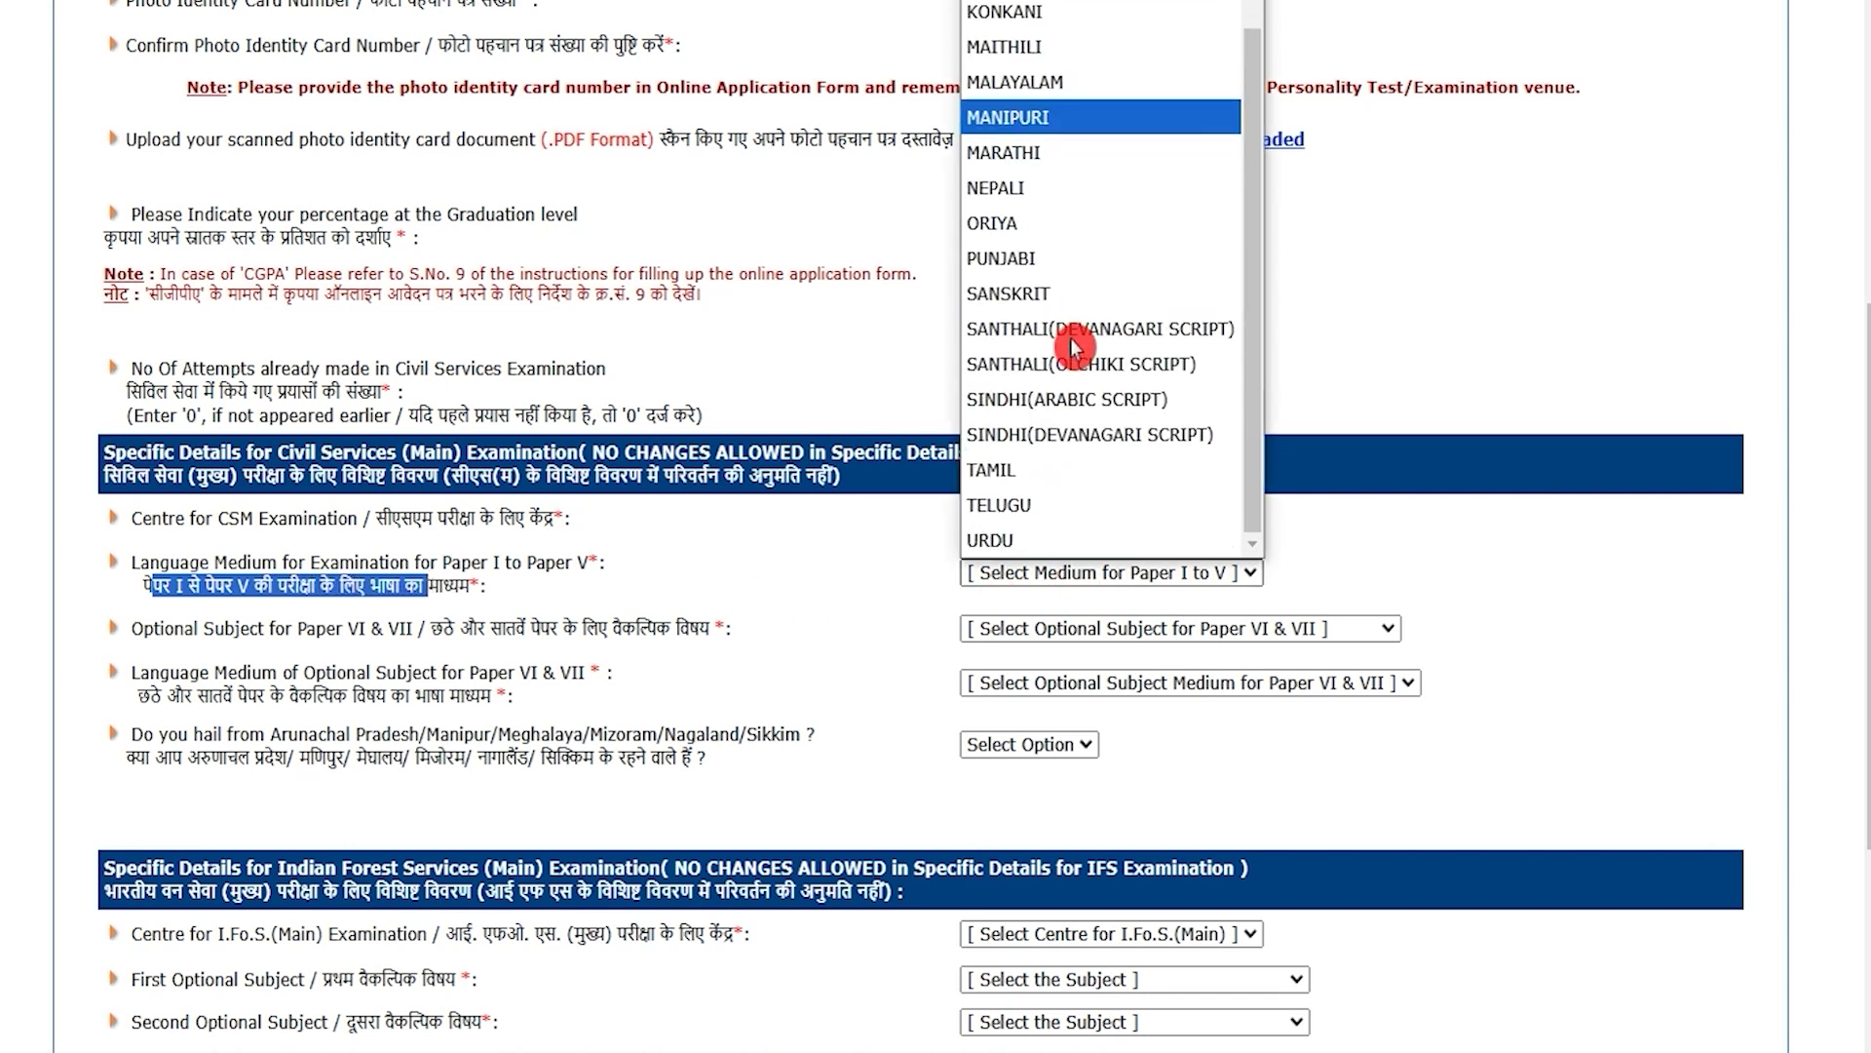
pyautogui.scroll(2, 1069, 351)
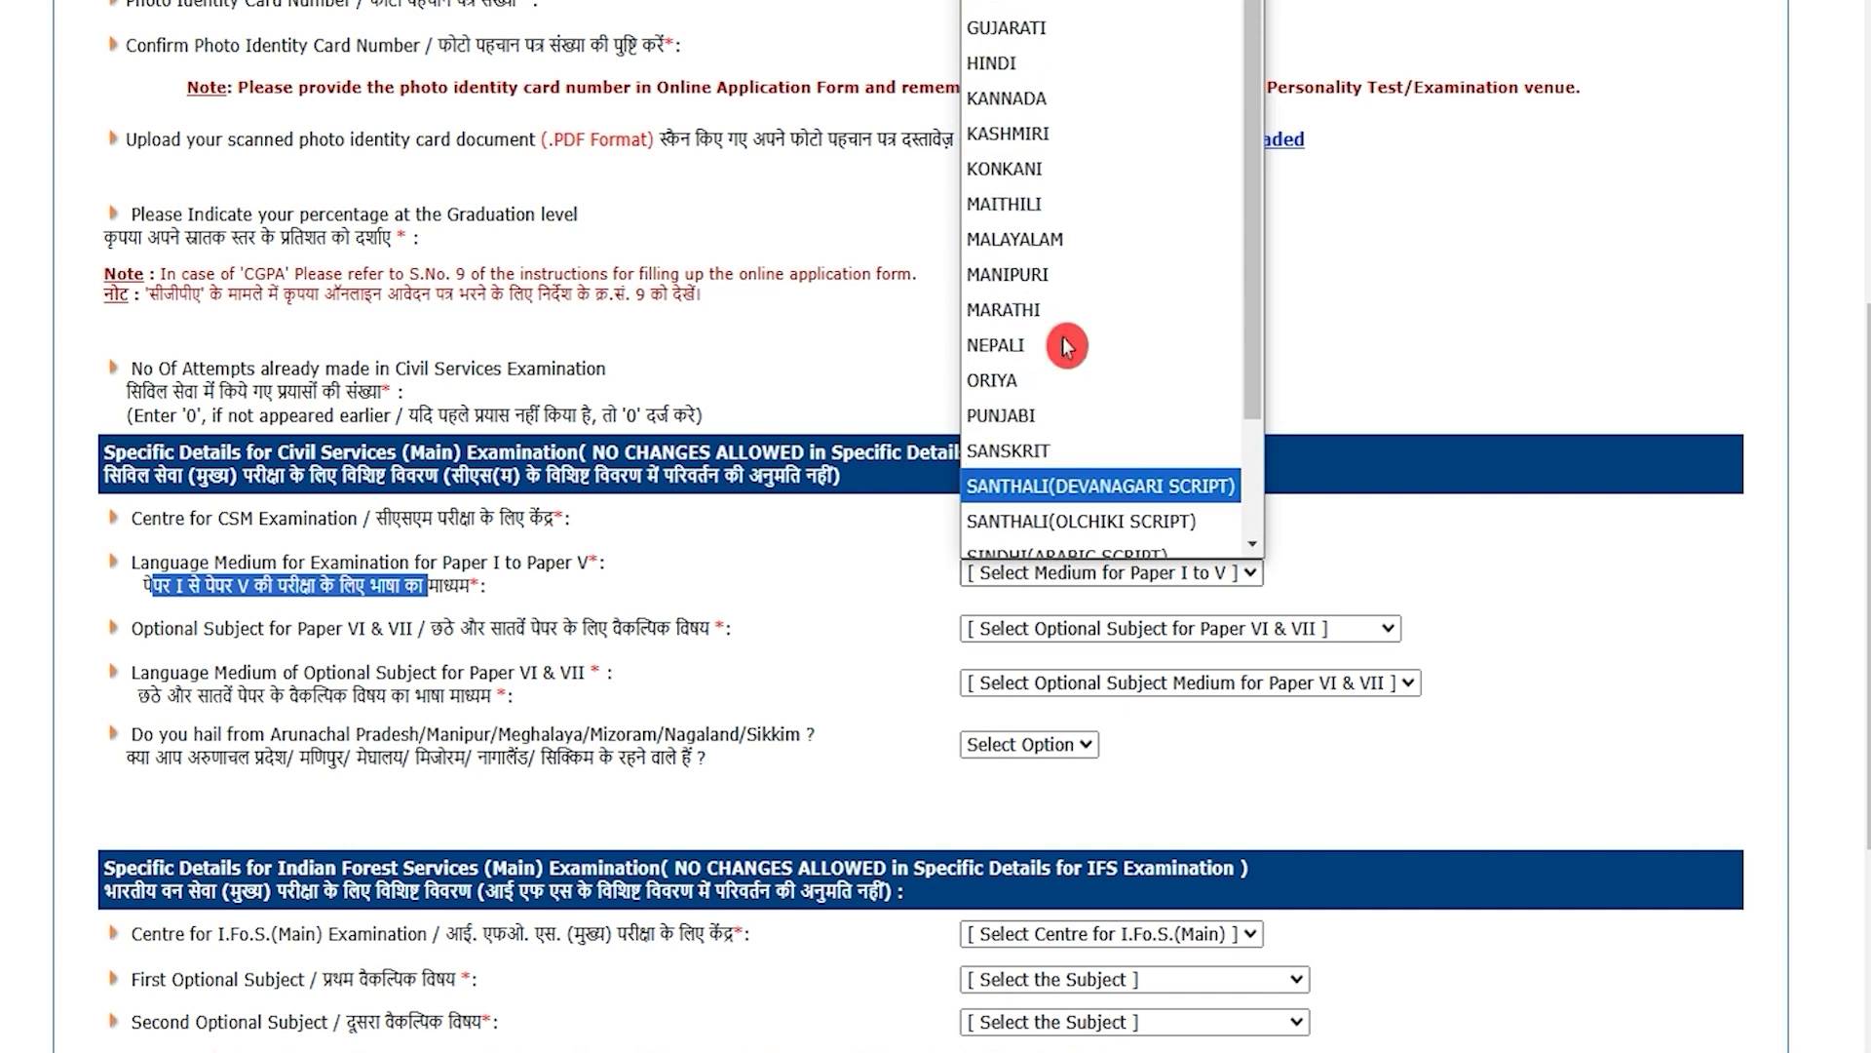
pyautogui.click(1029, 122)
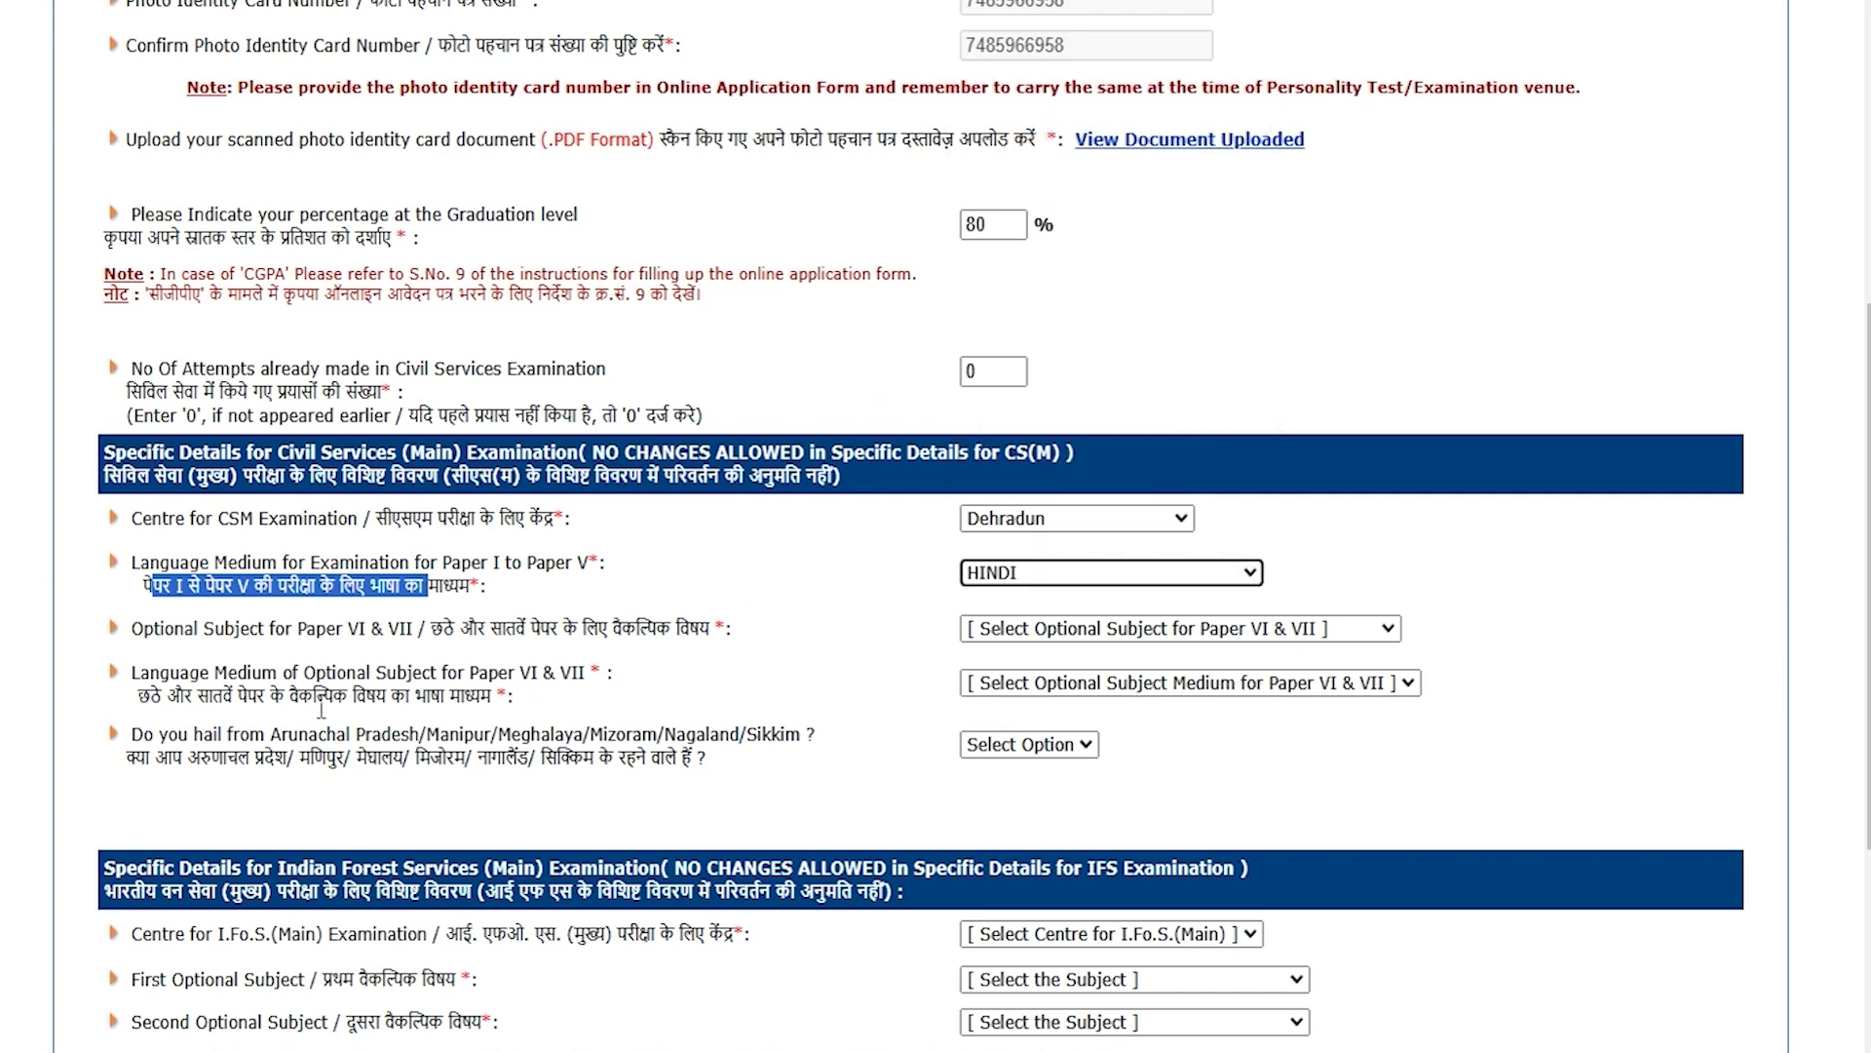
# Step: Select HISTORY as optional in HINDI medium and answer No to the north-east residence question
pyautogui.moveTo(431, 630); pyautogui.dragTo(655, 634)
pyautogui.click(1046, 629)
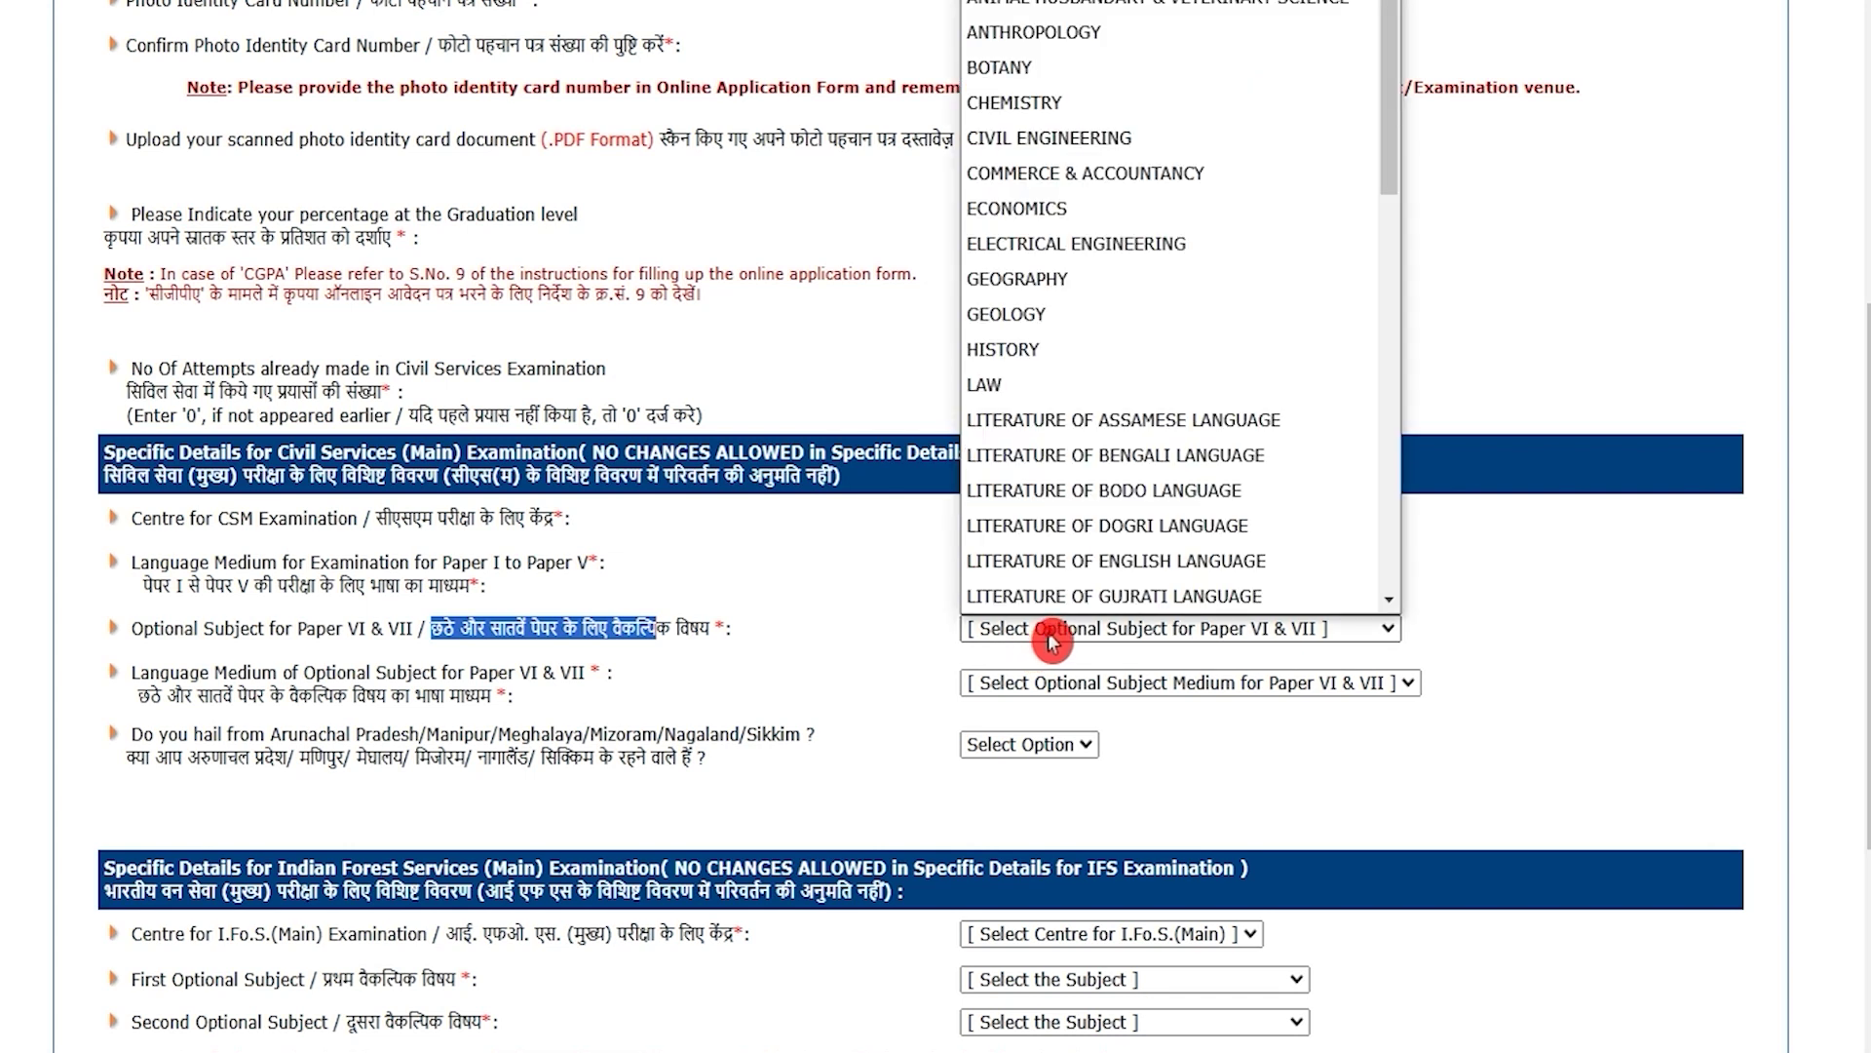
pyautogui.click(1031, 355)
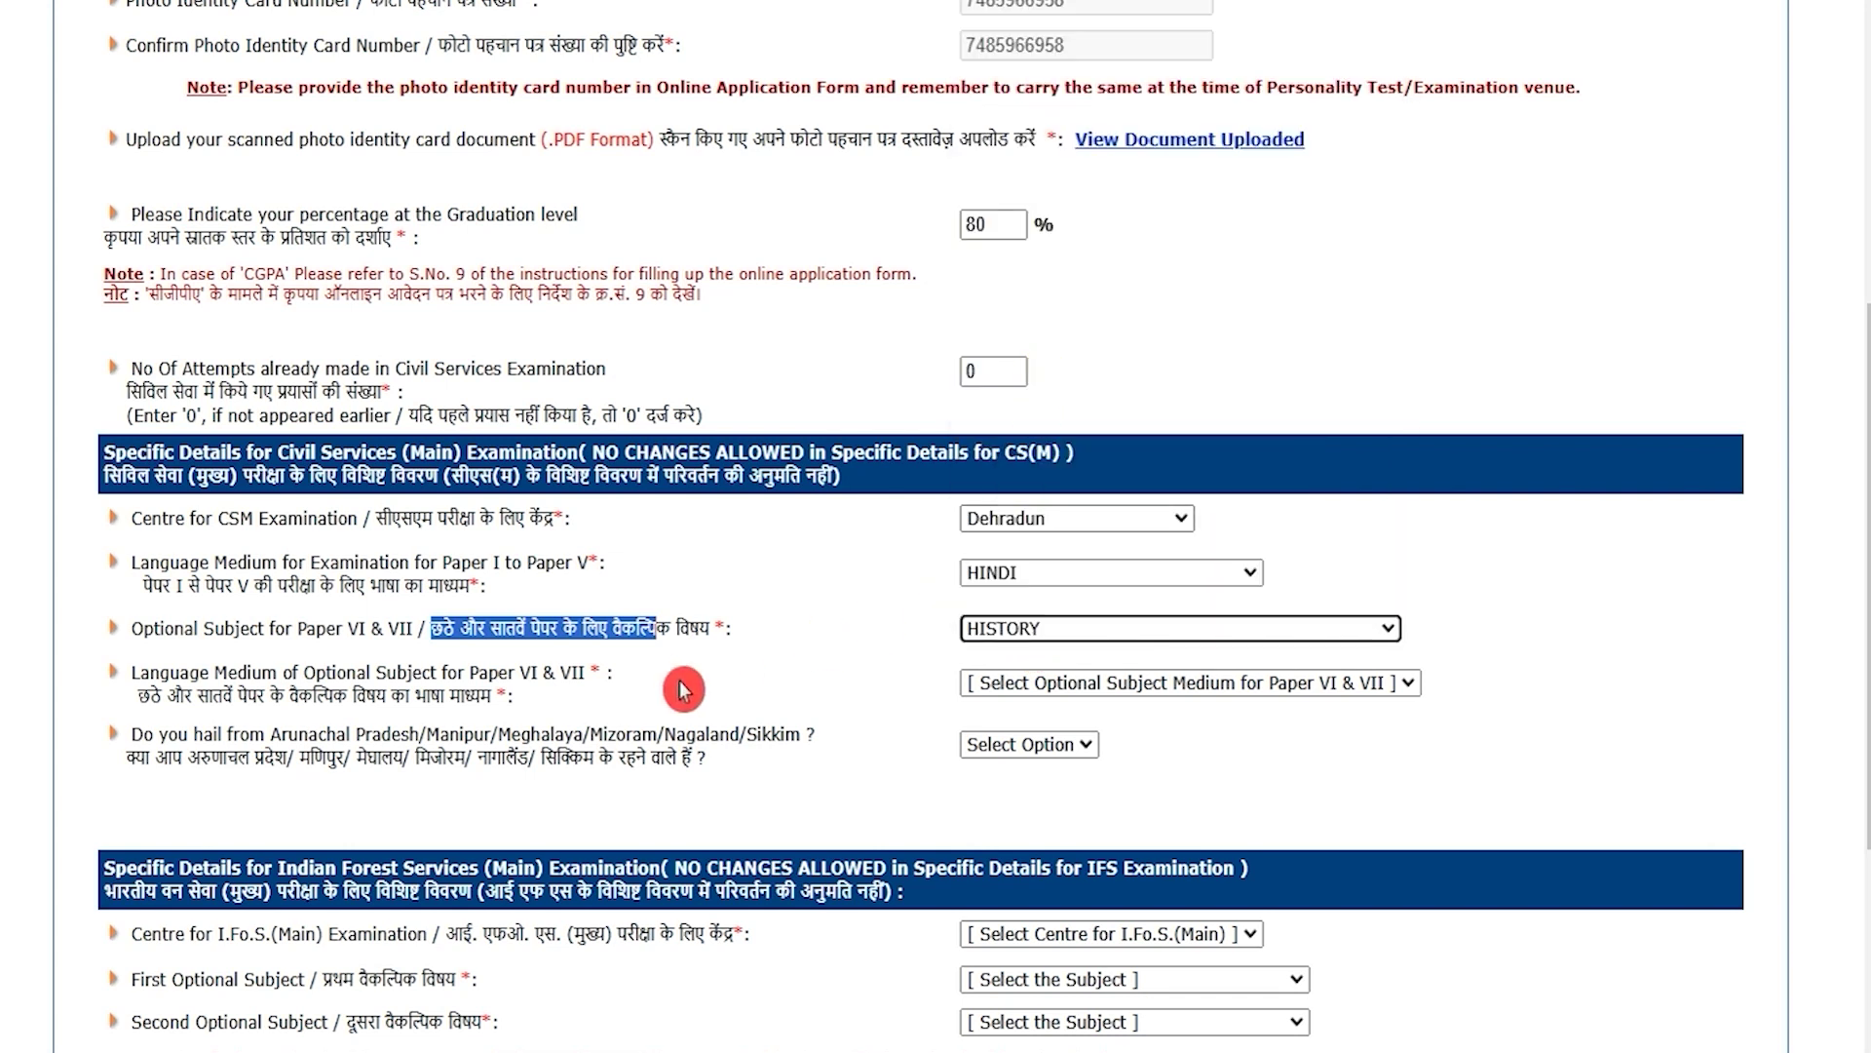
pyautogui.moveTo(140, 695); pyautogui.dragTo(466, 699)
pyautogui.click(1037, 687)
pyautogui.click(1018, 752)
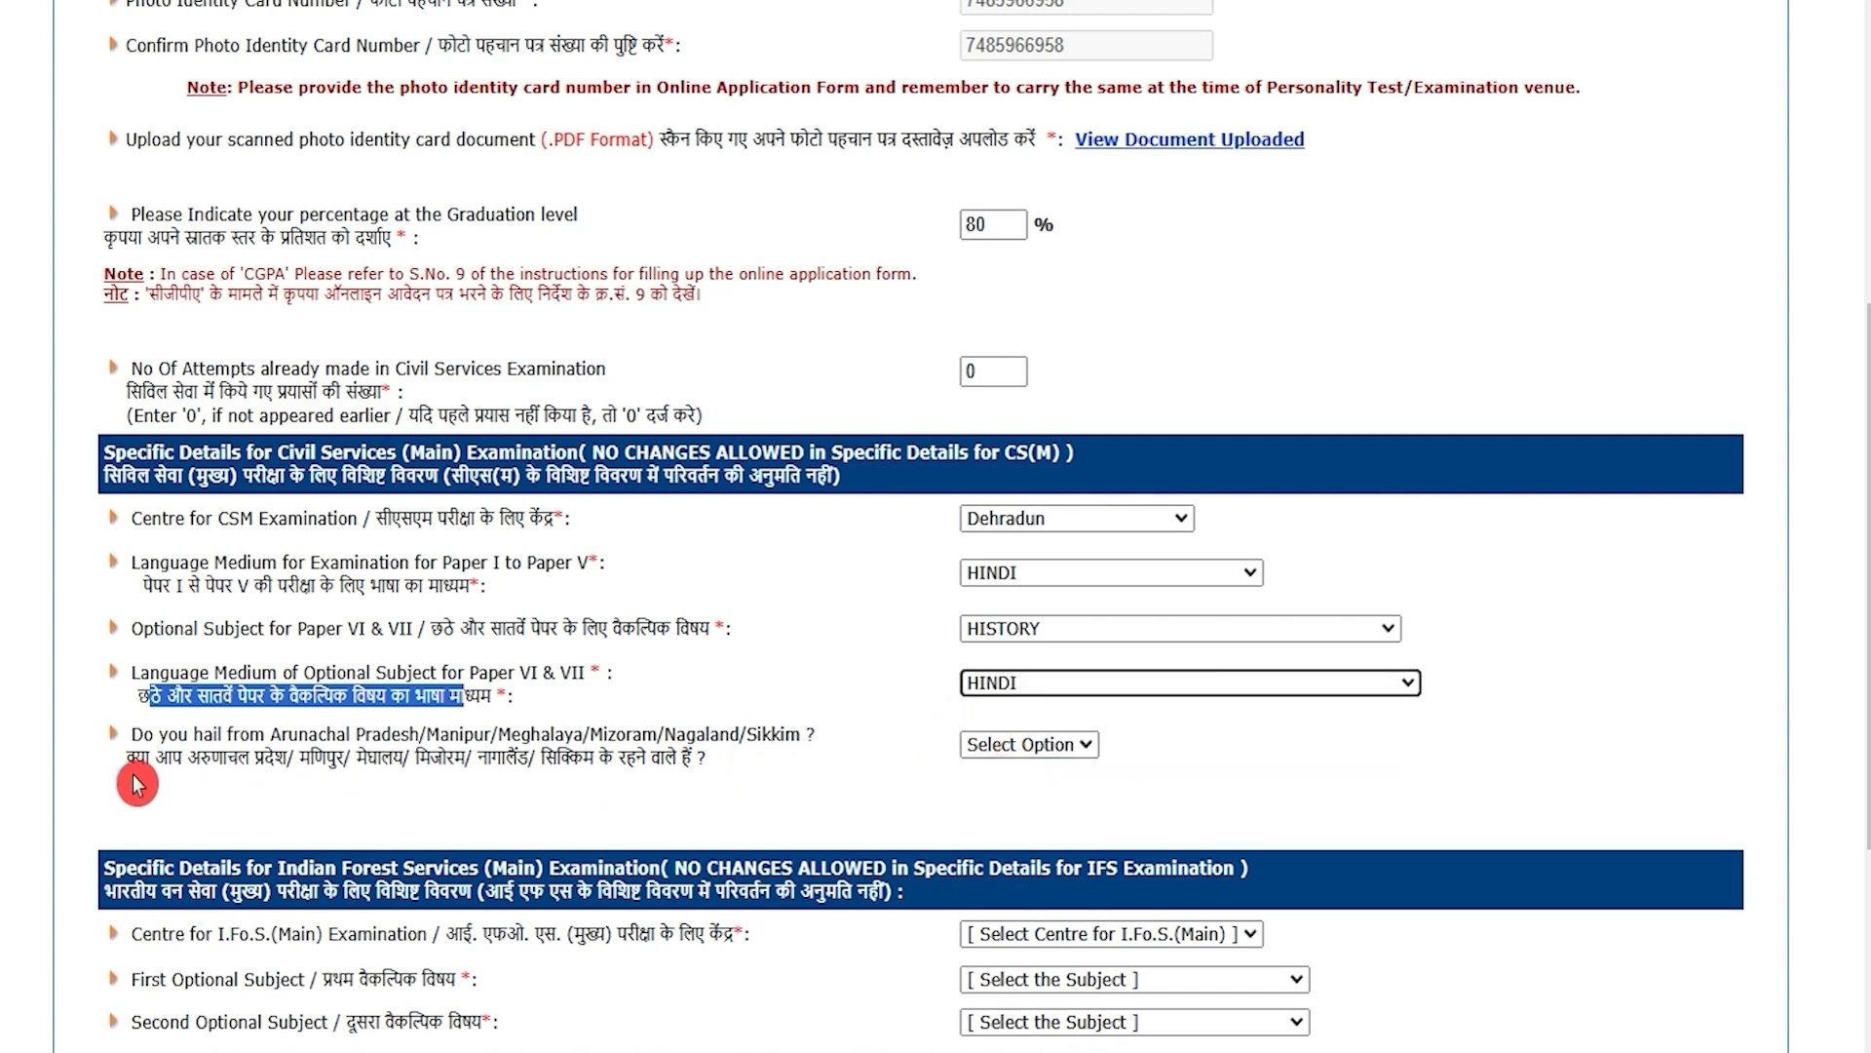
pyautogui.moveTo(131, 760); pyautogui.dragTo(664, 759)
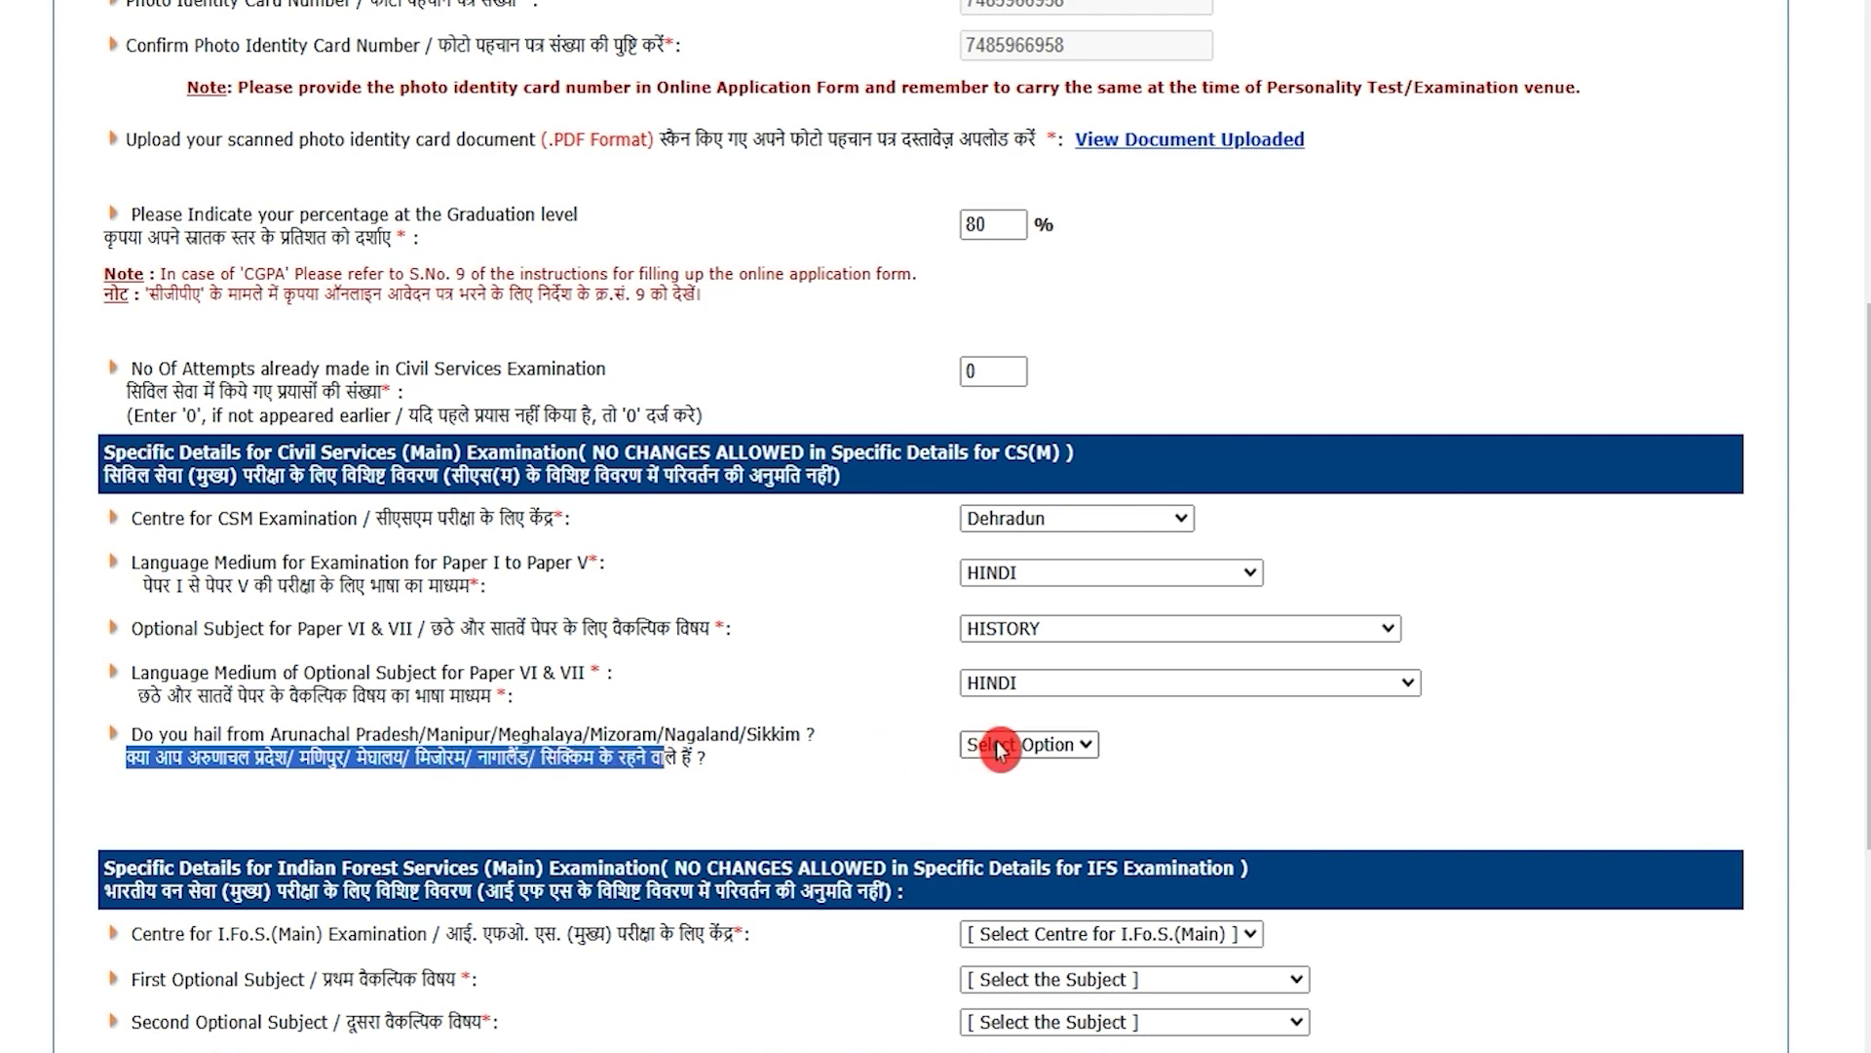
pyautogui.click(986, 743)
pyautogui.click(983, 808)
pyautogui.scroll(-2, 840, 865)
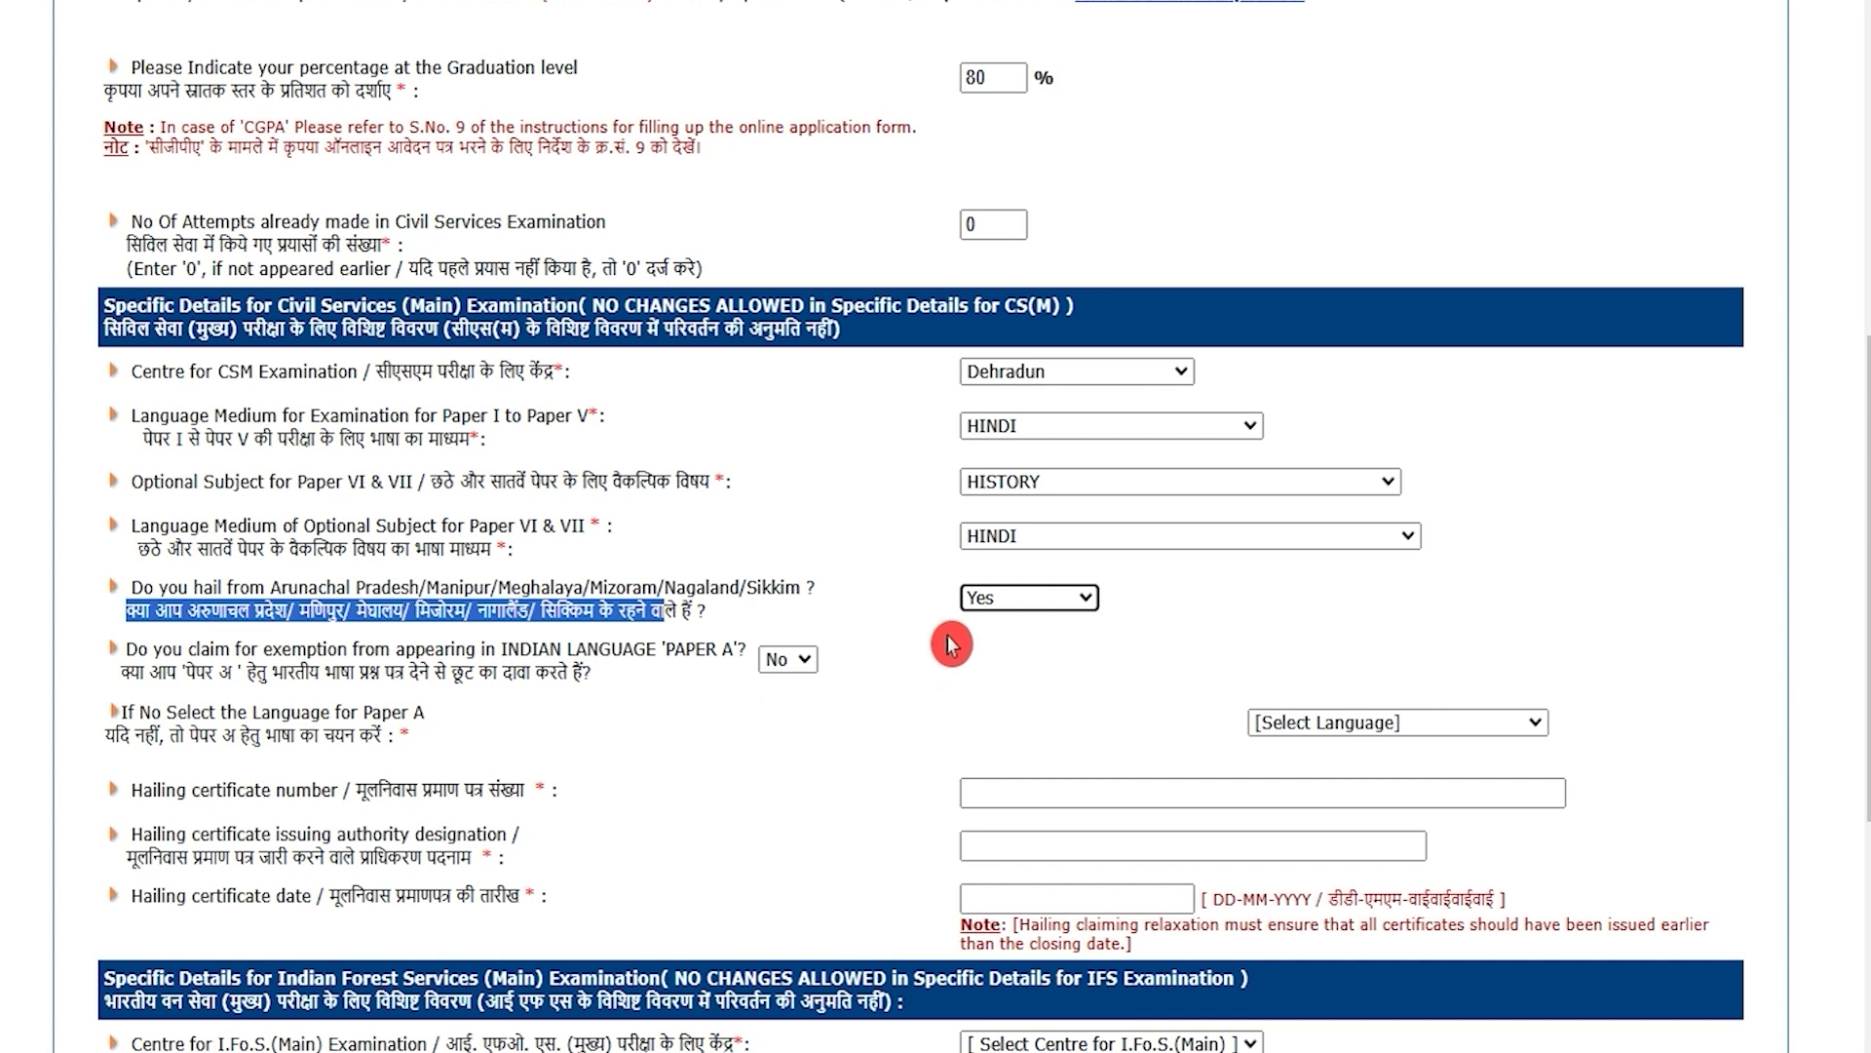
pyautogui.click(1001, 599)
pyautogui.click(1018, 701)
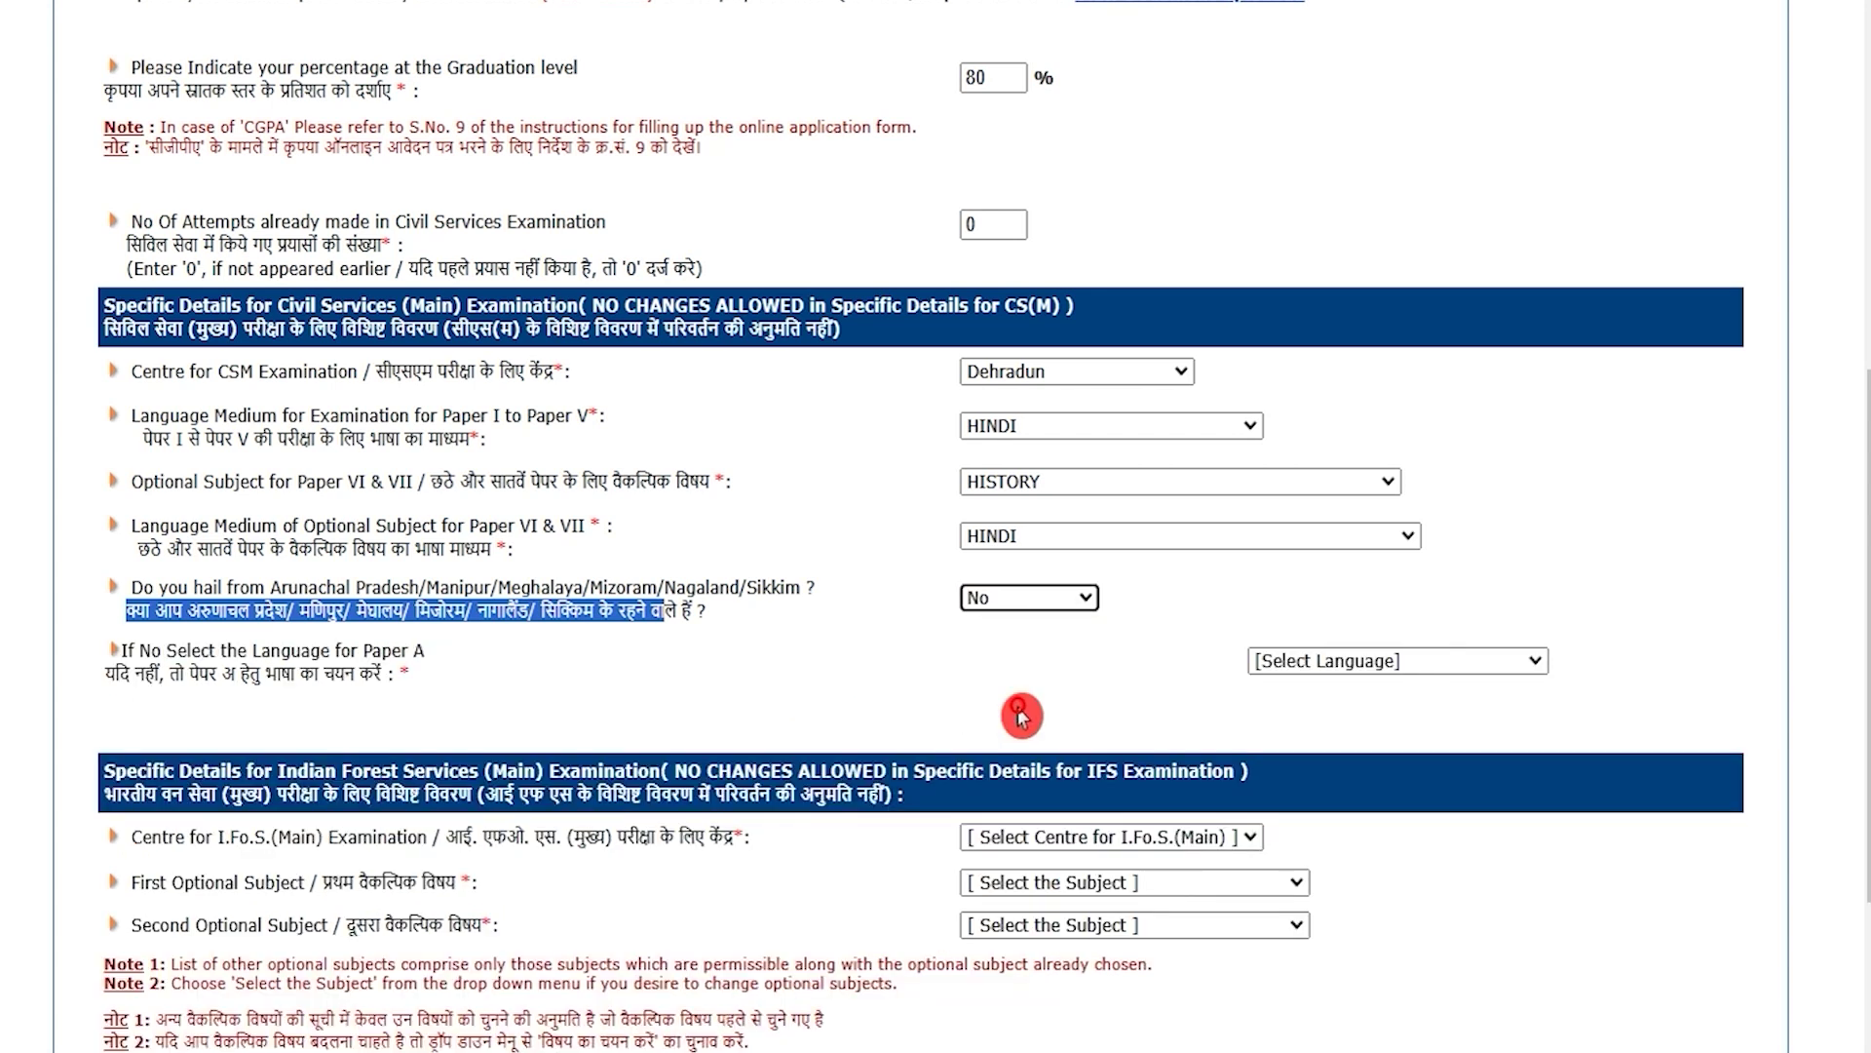
# Step: Set the Paper A language to HINDI
pyautogui.scroll(-3, 1022, 717)
pyautogui.moveTo(281, 388); pyautogui.dragTo(195, 388)
pyautogui.click(278, 386)
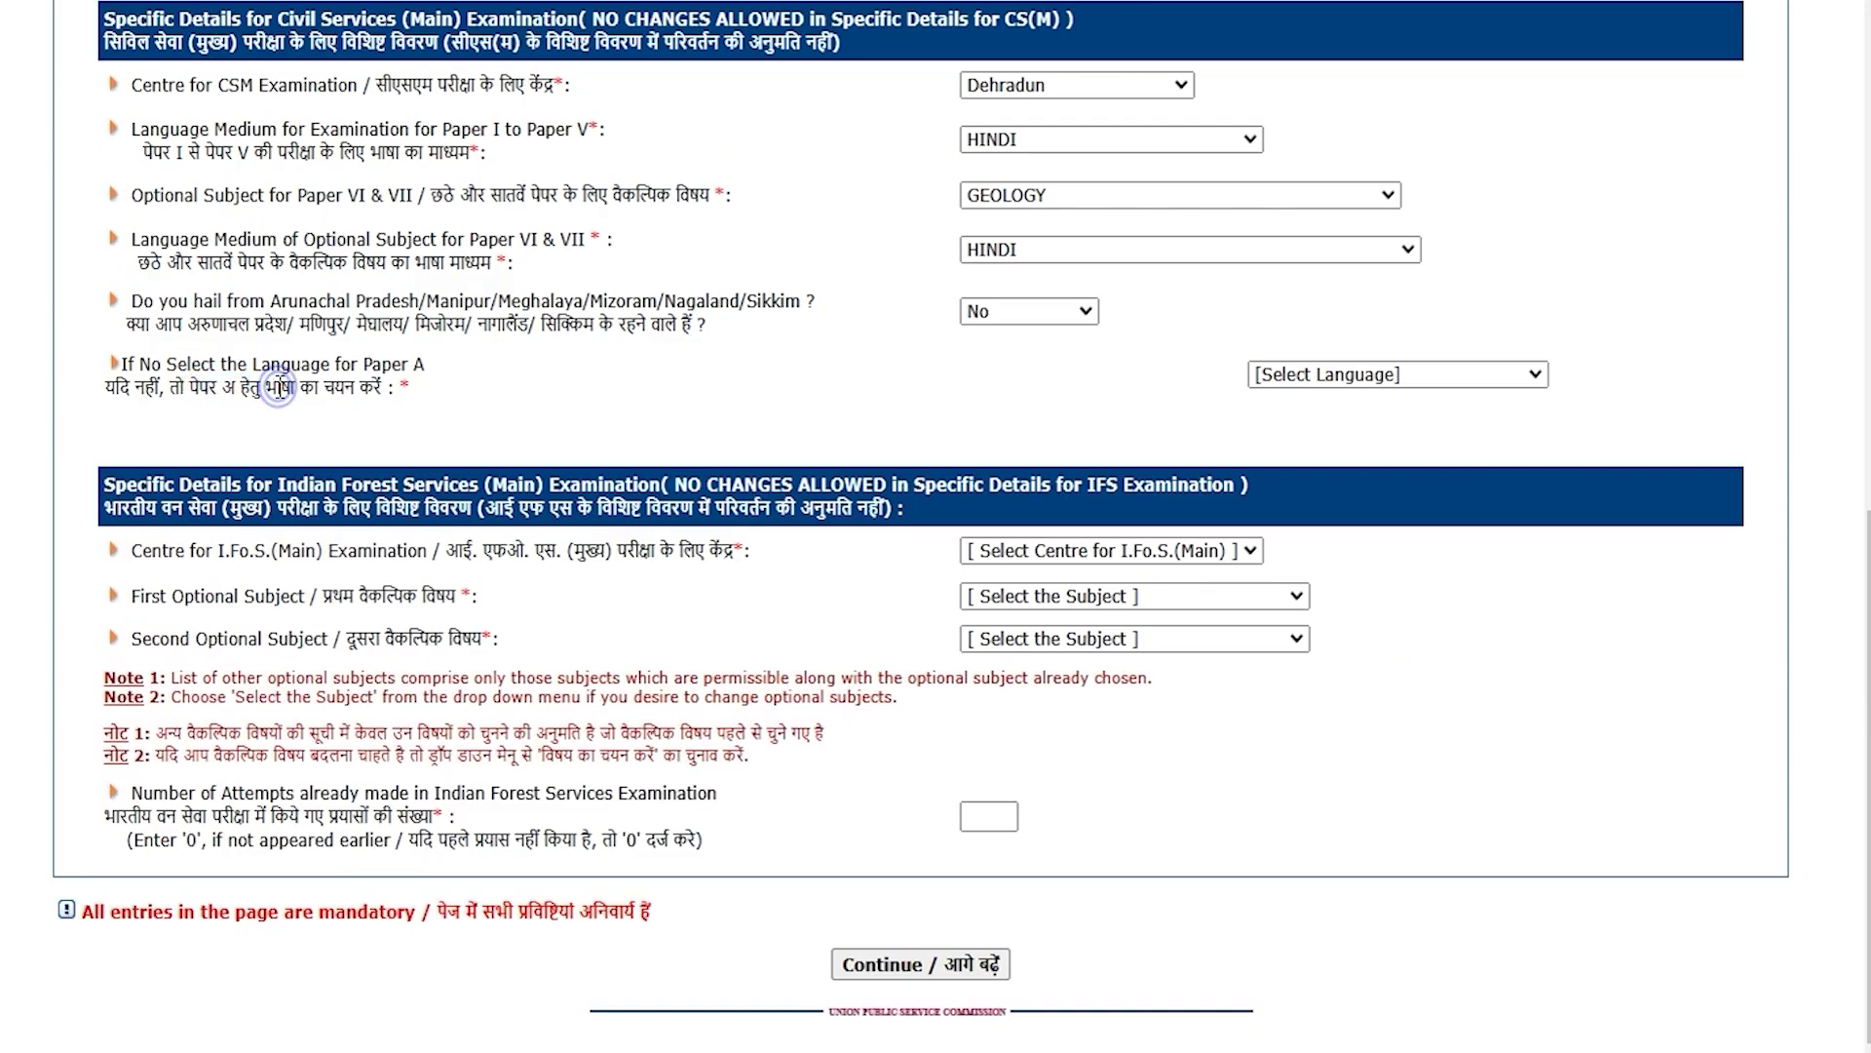
pyautogui.moveTo(192, 387); pyautogui.dragTo(281, 387)
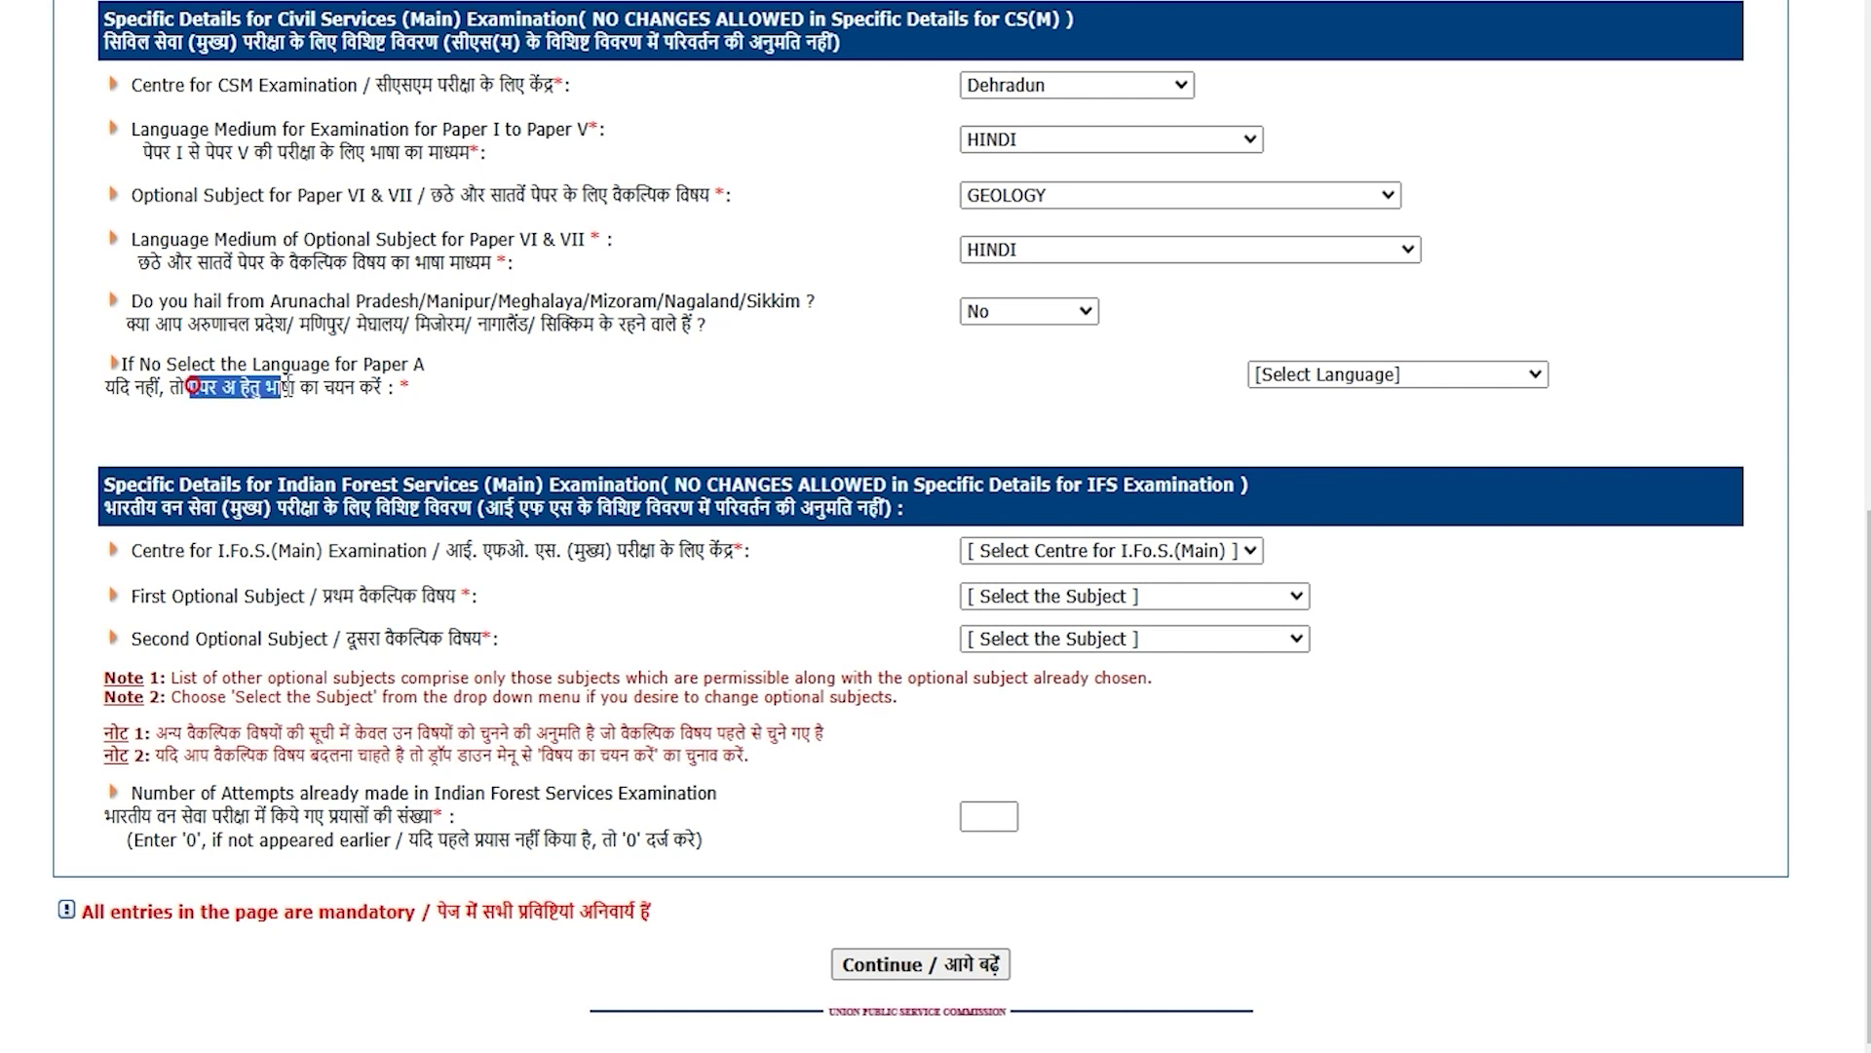
pyautogui.click(1330, 377)
pyautogui.click(1286, 617)
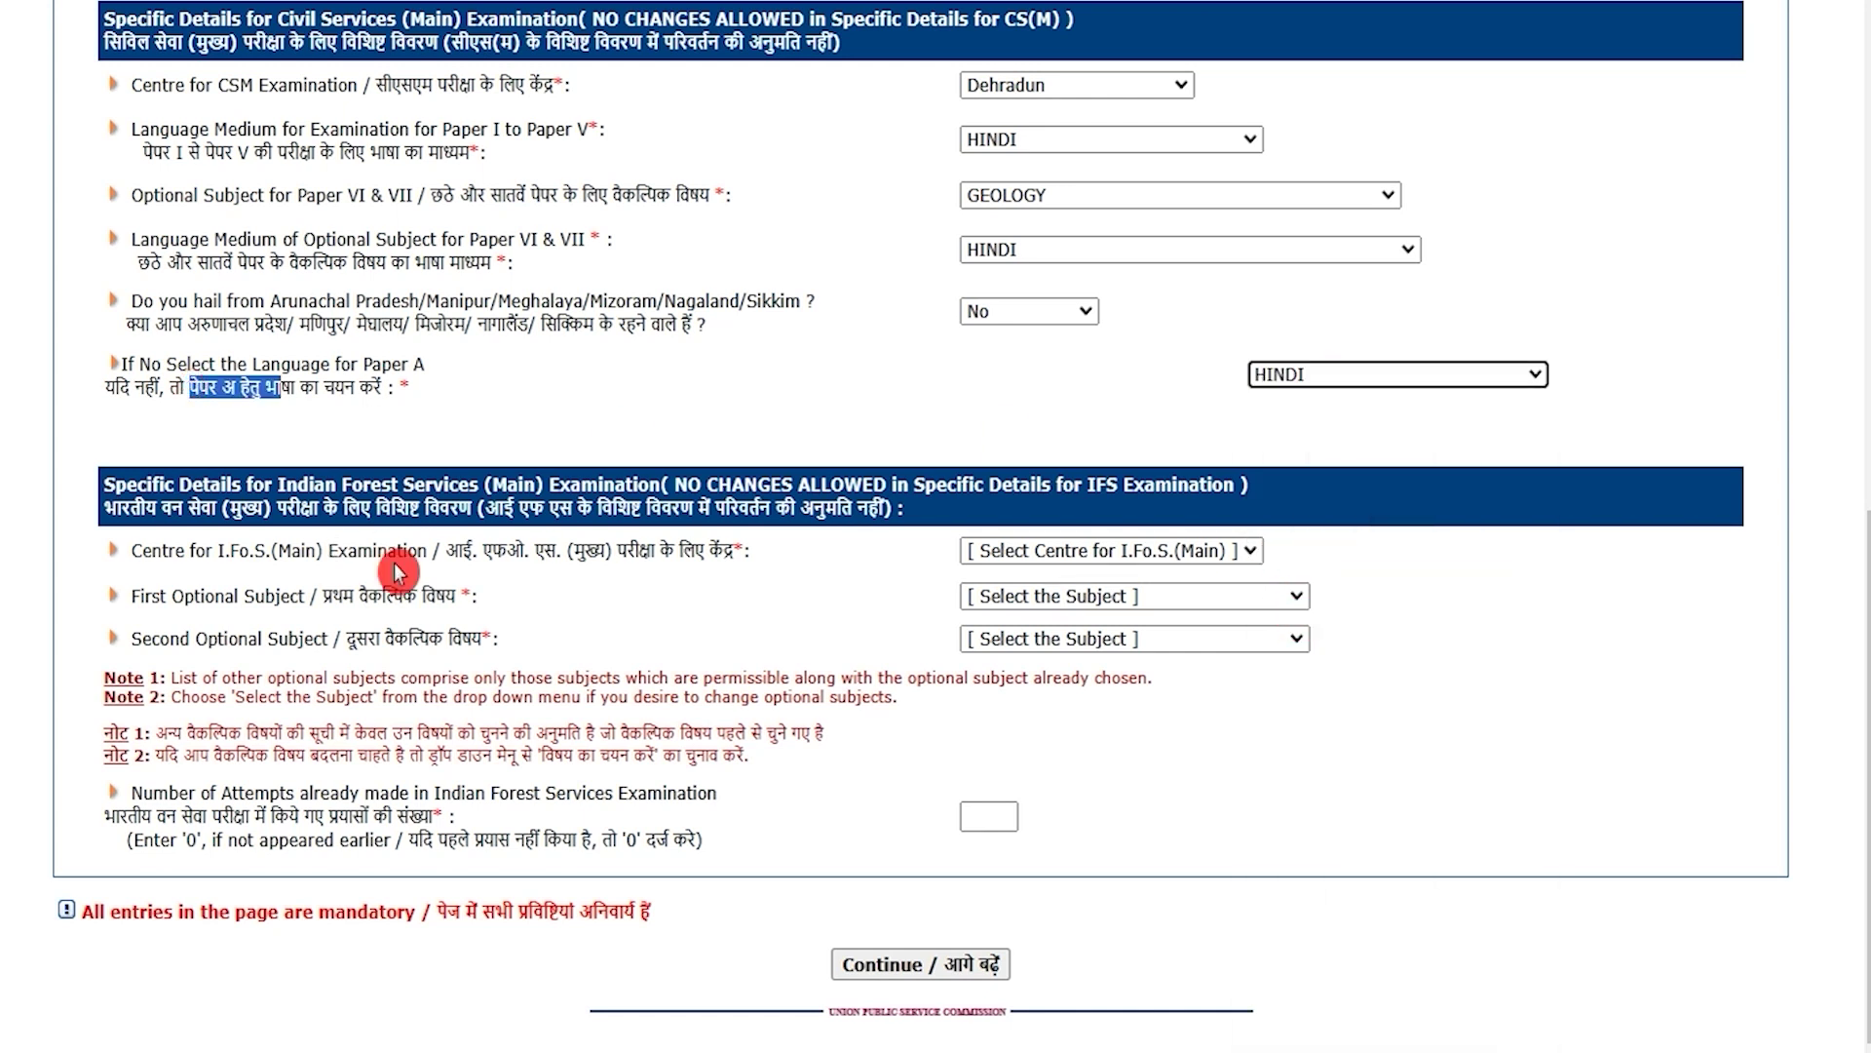
# Step: Choose Delhi as the IFS Main centre and enter 0 IFS attempts
pyautogui.doubleClick(488, 553)
pyautogui.moveTo(487, 553); pyautogui.dragTo(679, 553)
pyautogui.click(1024, 554)
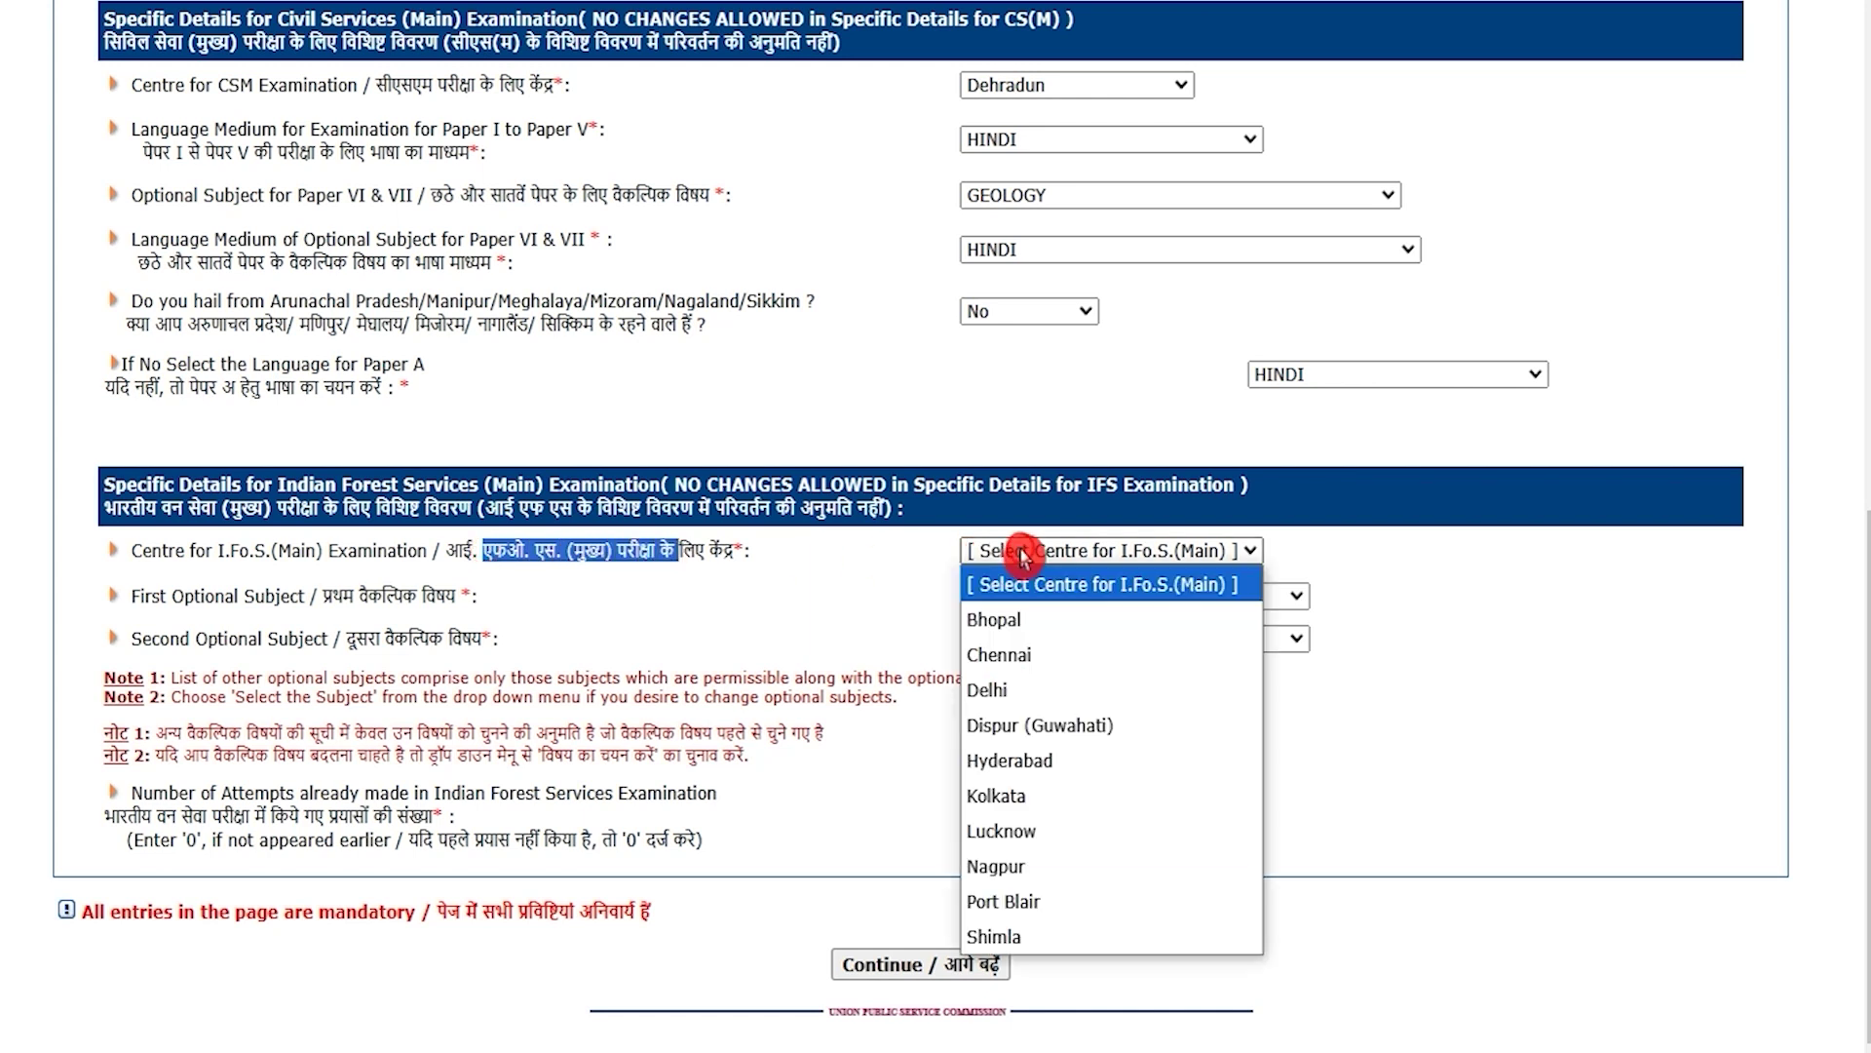
pyautogui.click(999, 688)
pyautogui.moveTo(343, 595); pyautogui.dragTo(416, 596)
pyautogui.click(1032, 596)
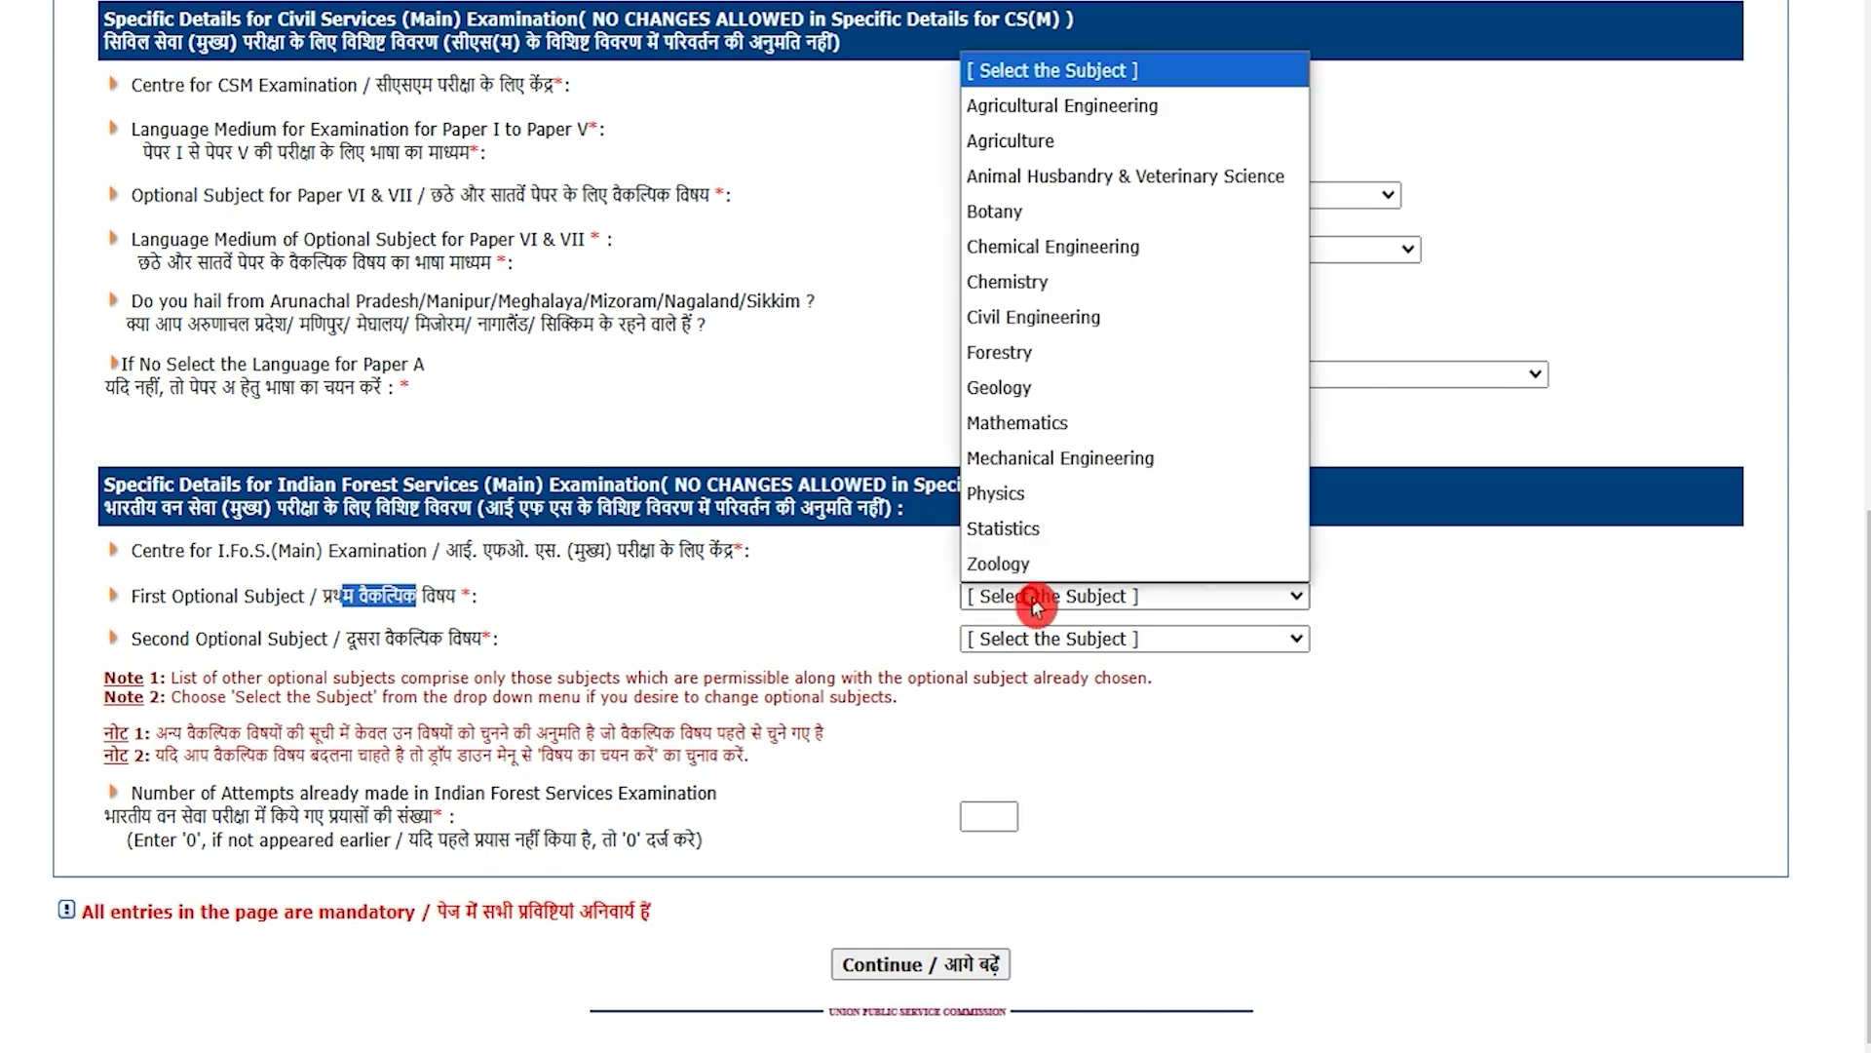
pyautogui.click(1014, 648)
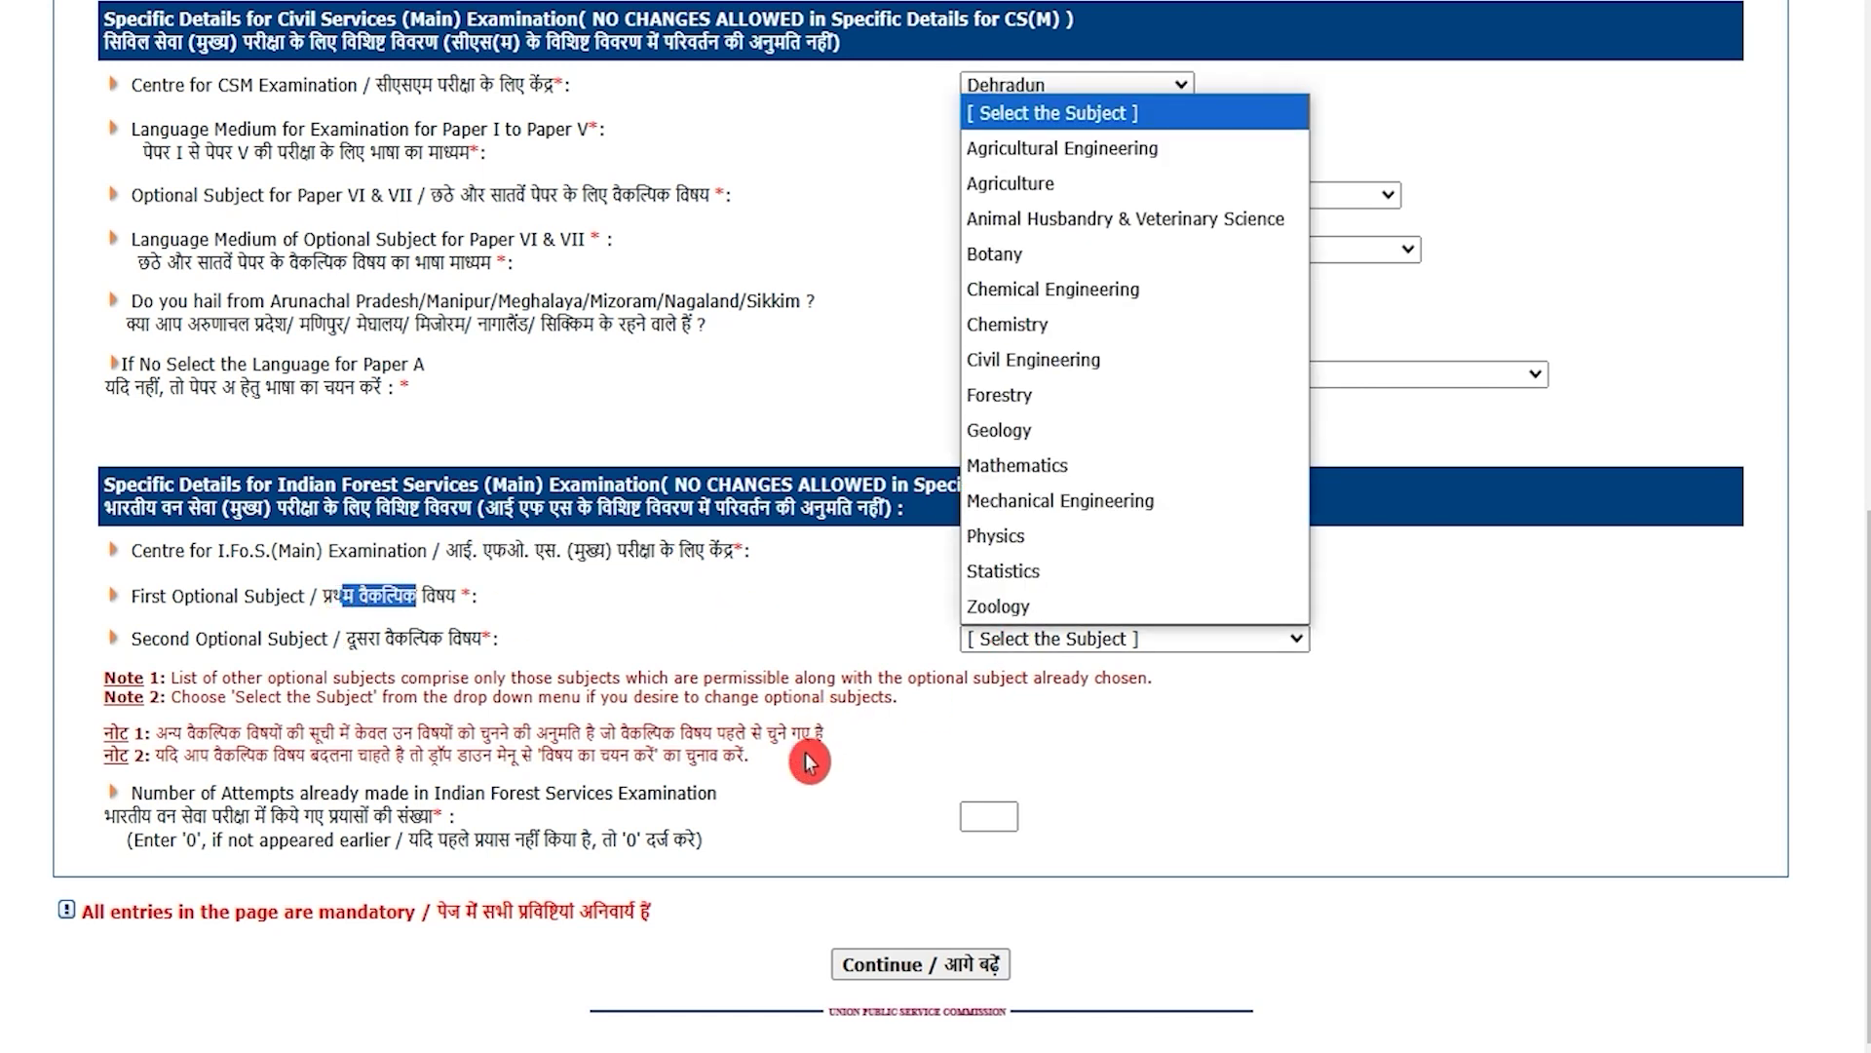
pyautogui.click(792, 770)
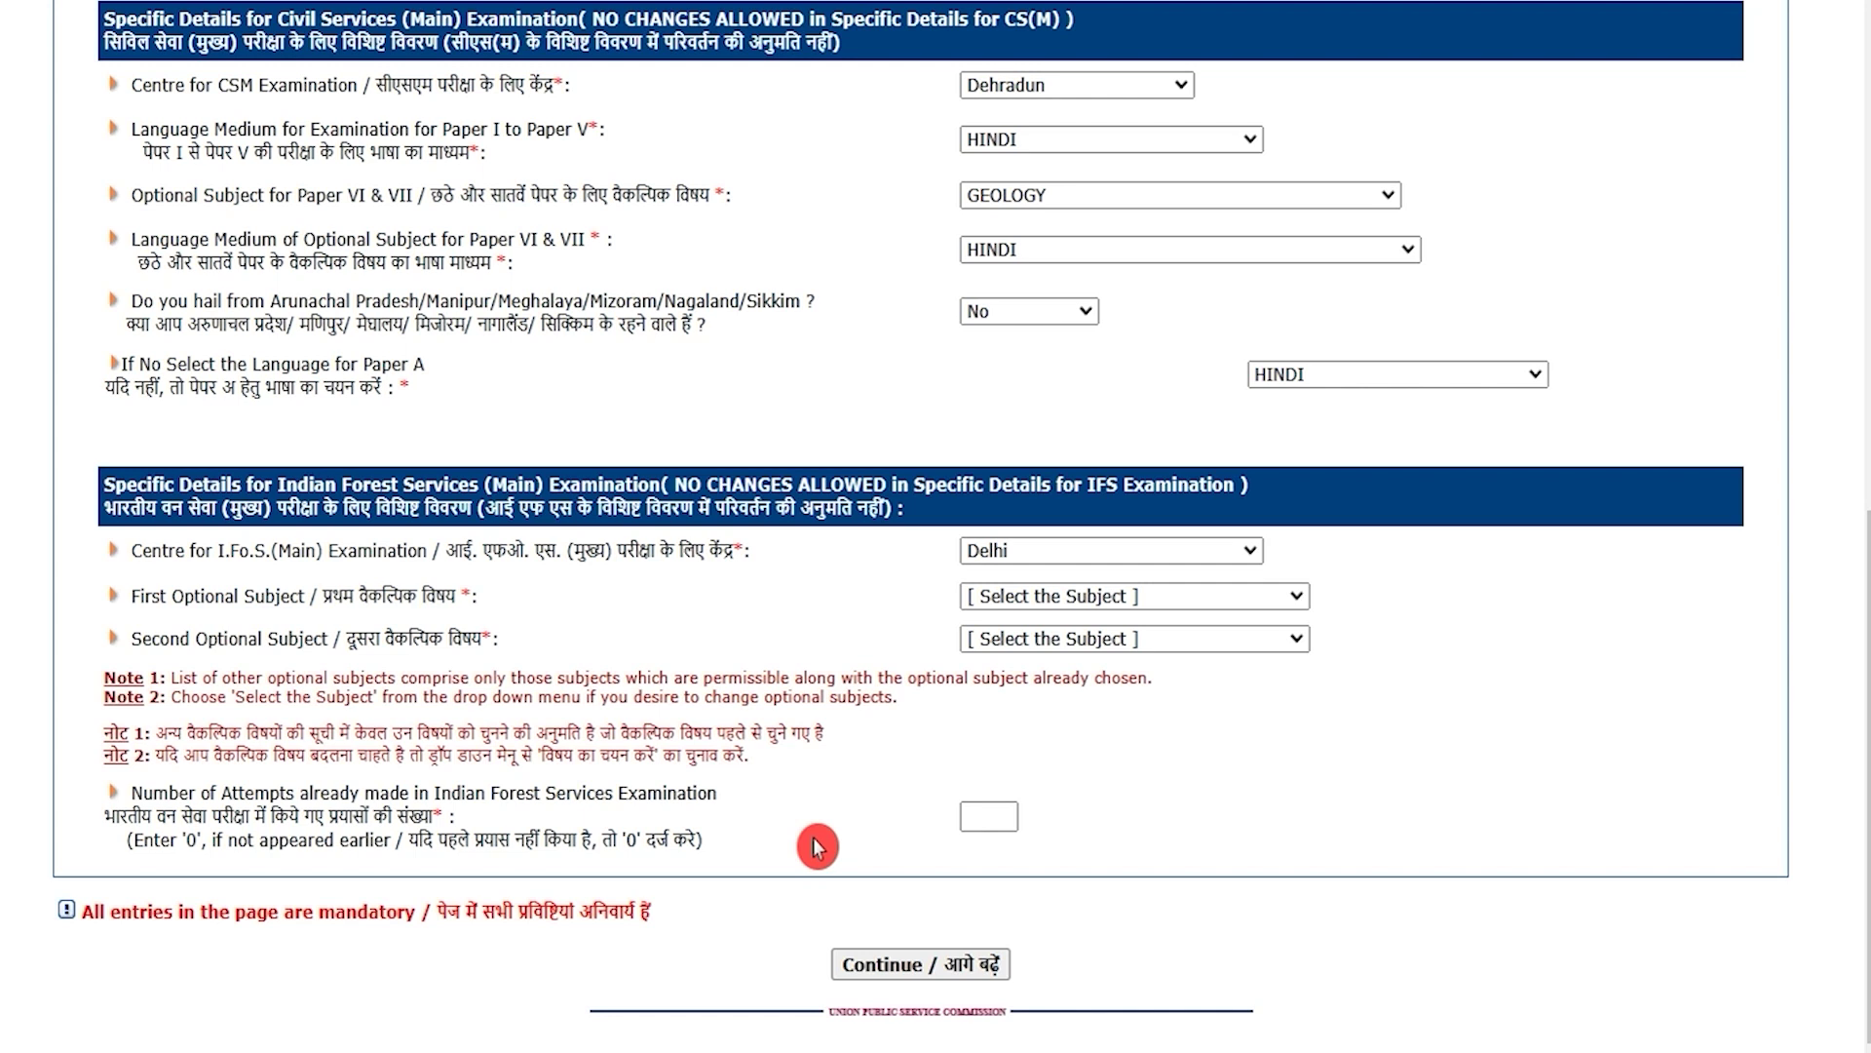
pyautogui.click(991, 819)
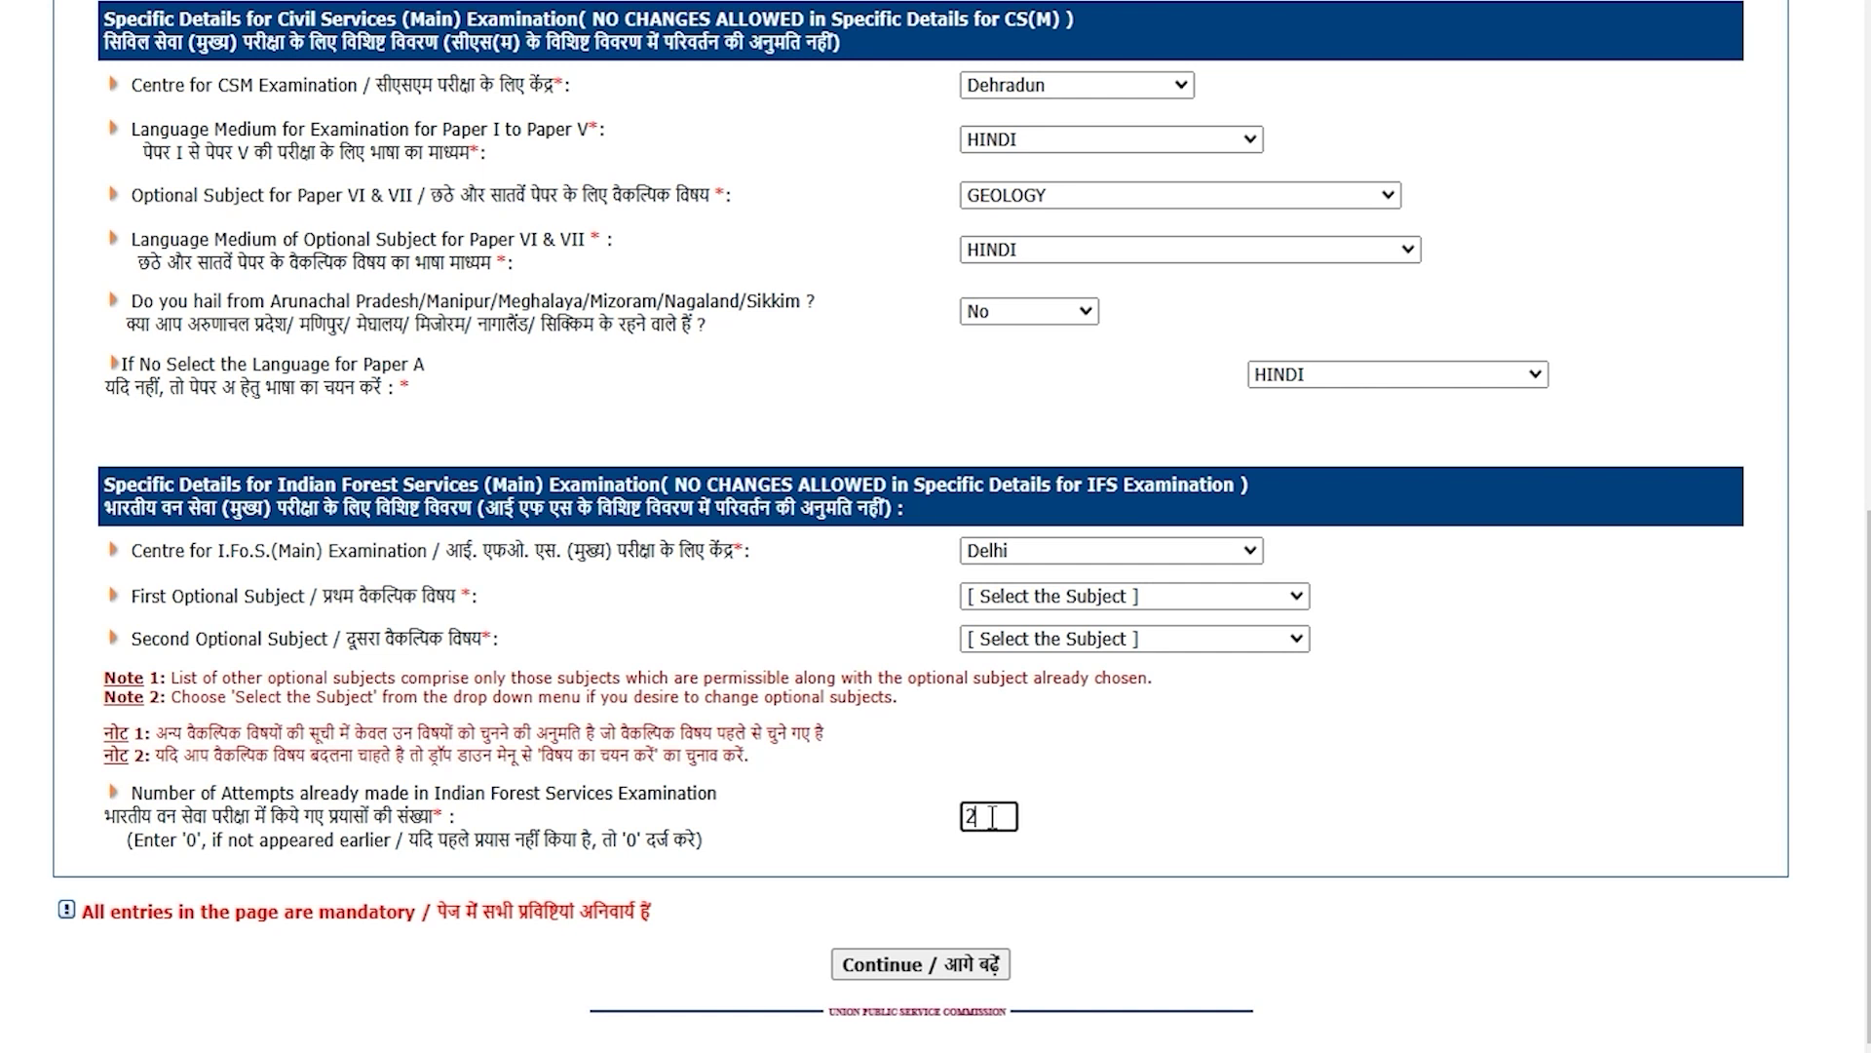
pyautogui.moveTo(990, 817); pyautogui.dragTo(919, 819)
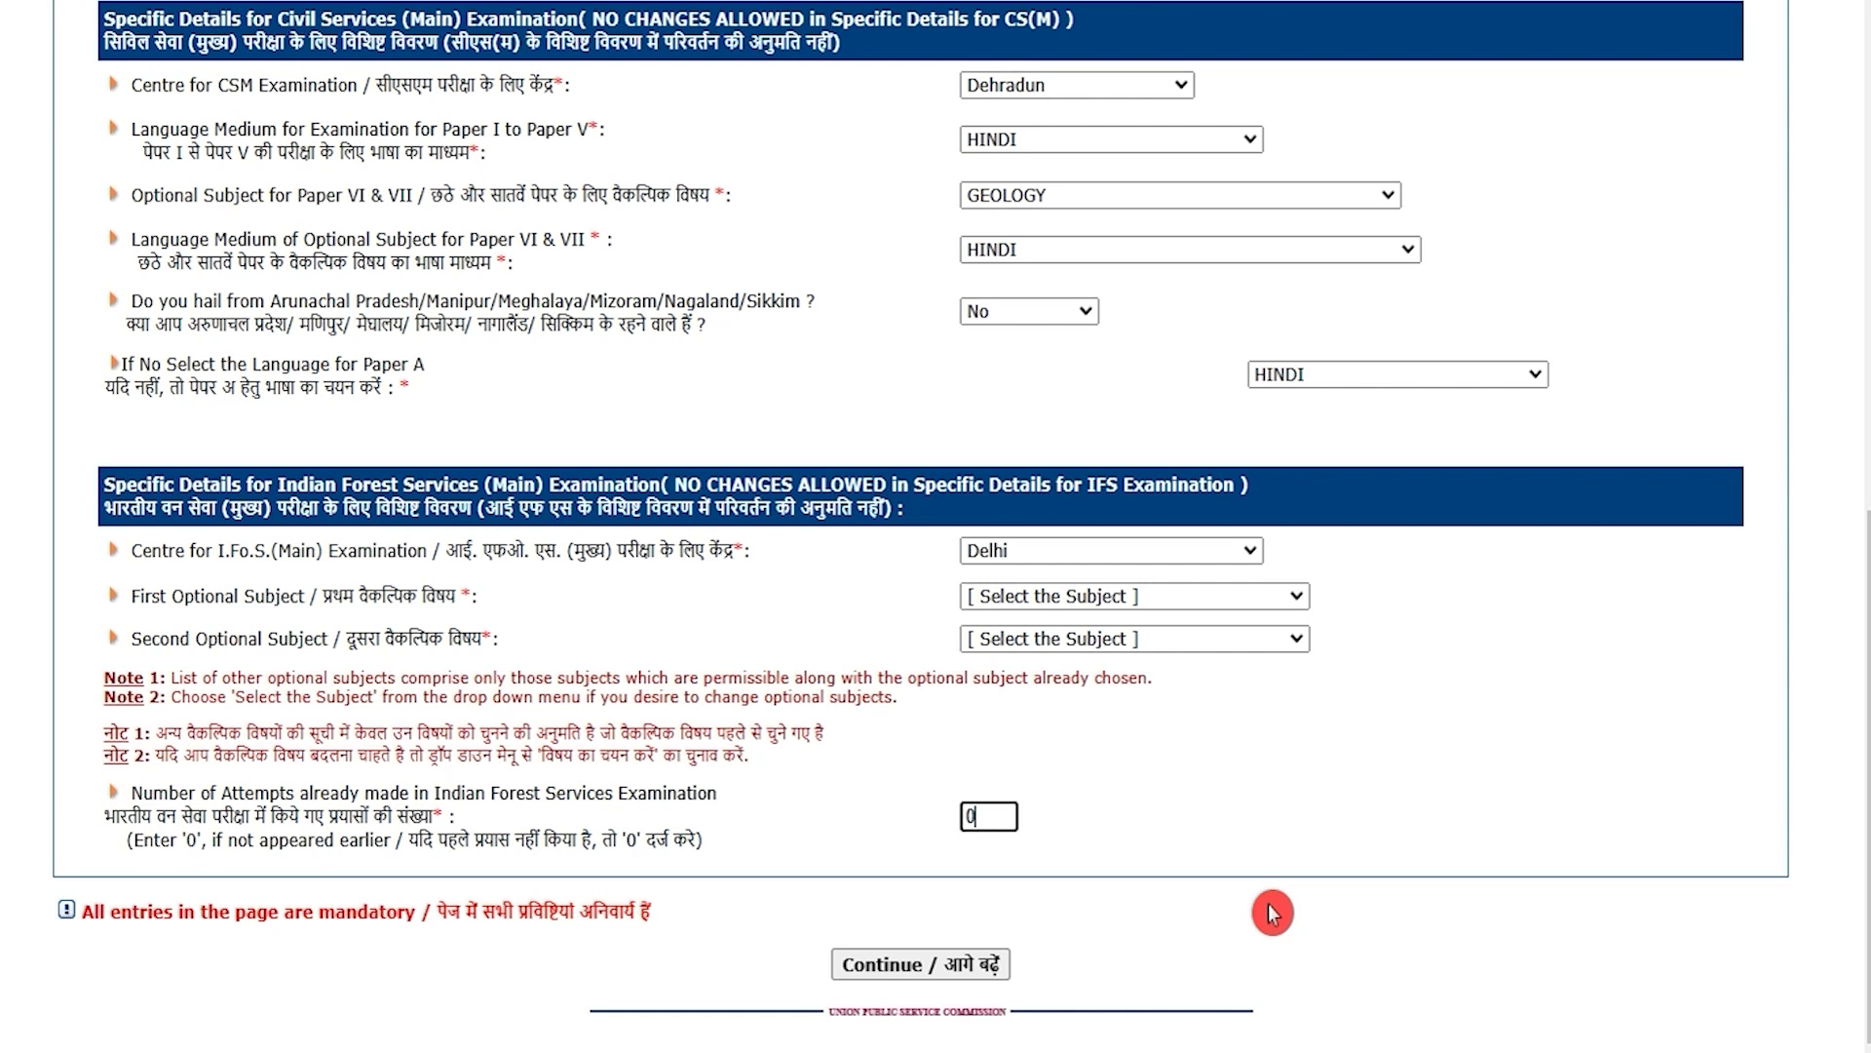
# Step: Submit the Main exam details, enter the captcha and agree to complete Part II registration
pyautogui.click(978, 970)
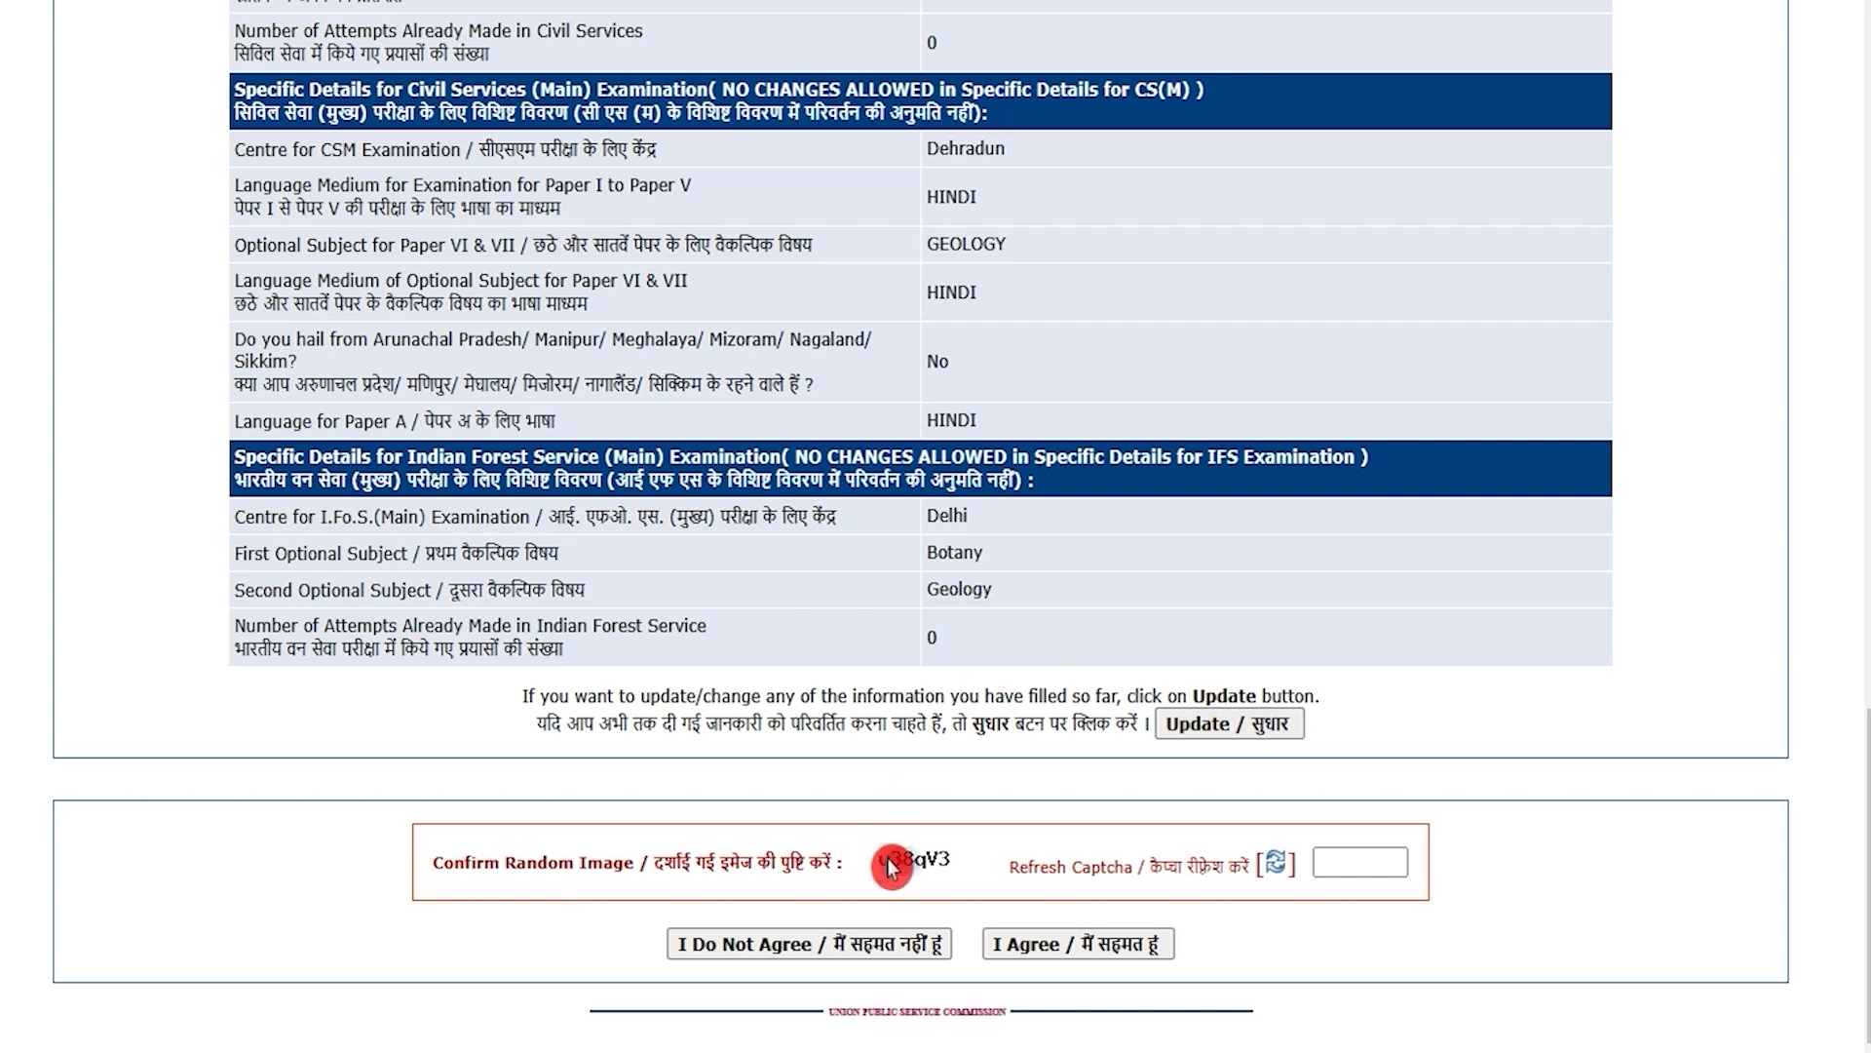
pyautogui.click(1360, 863)
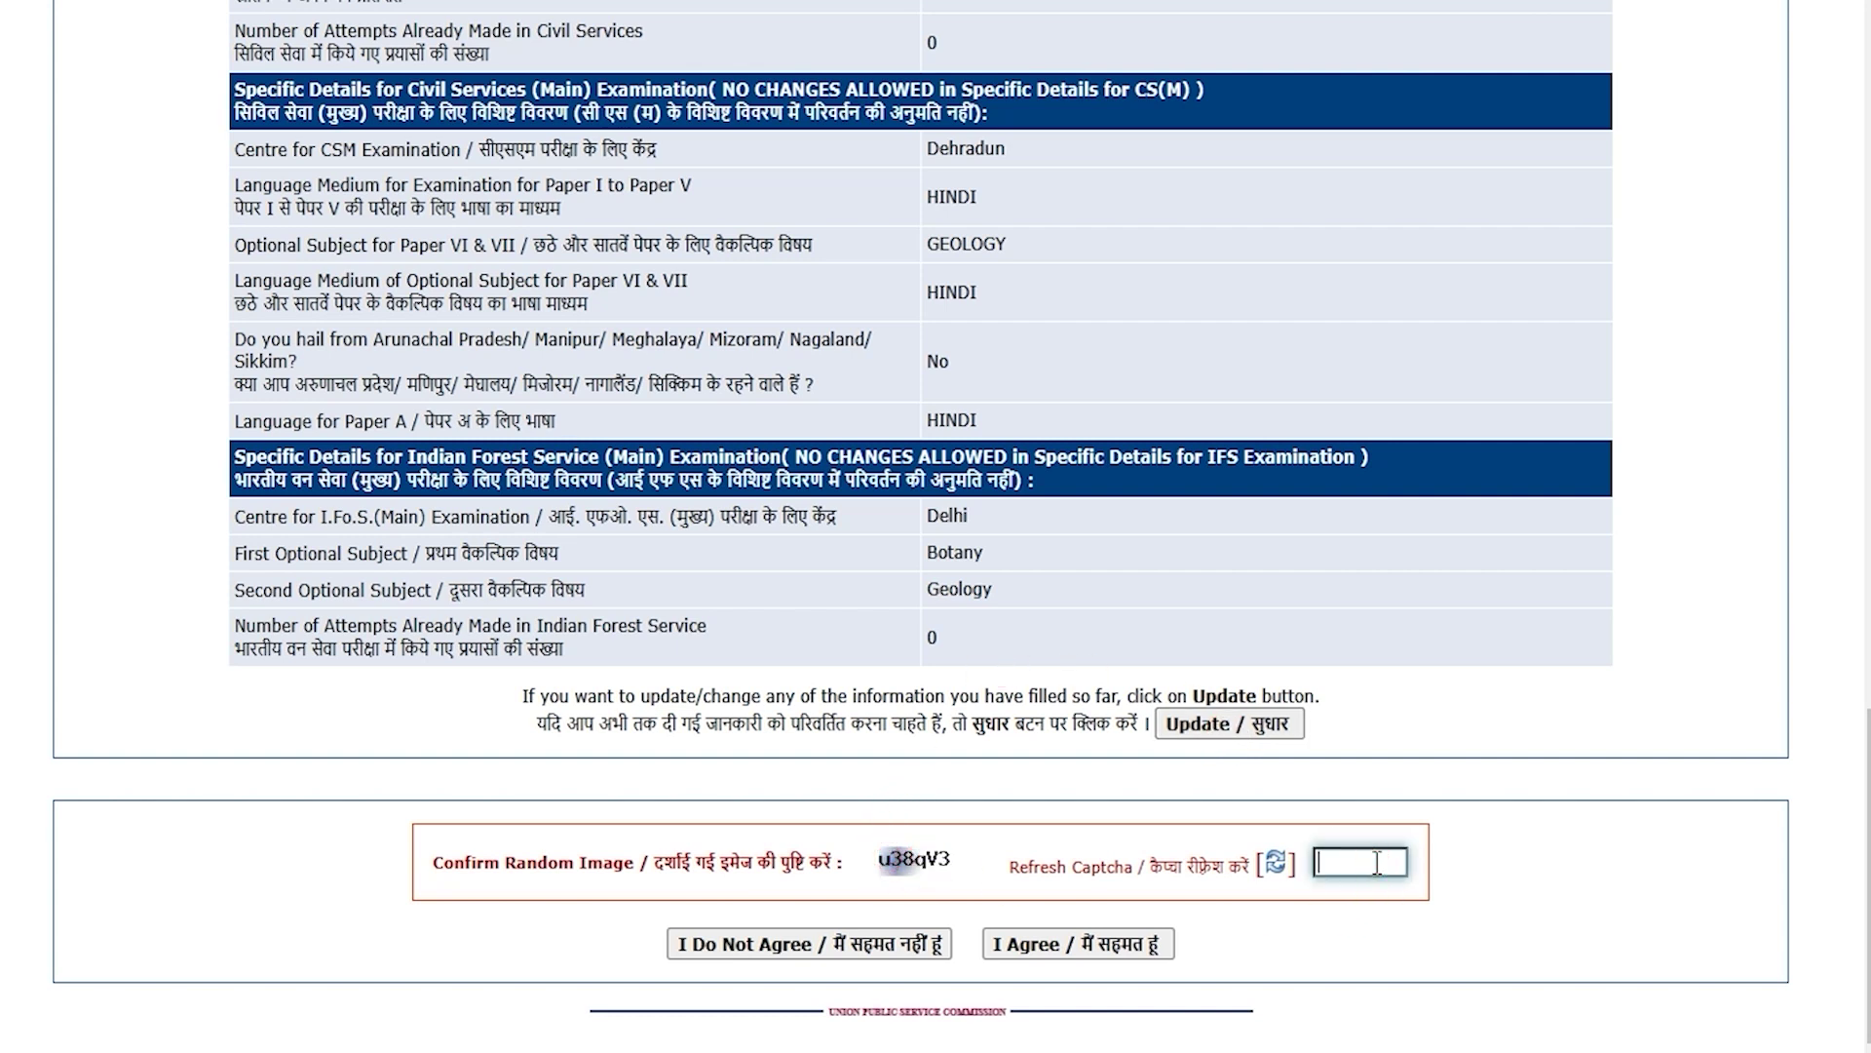
pyautogui.click(1101, 947)
pyautogui.scroll(-5, 709, 585)
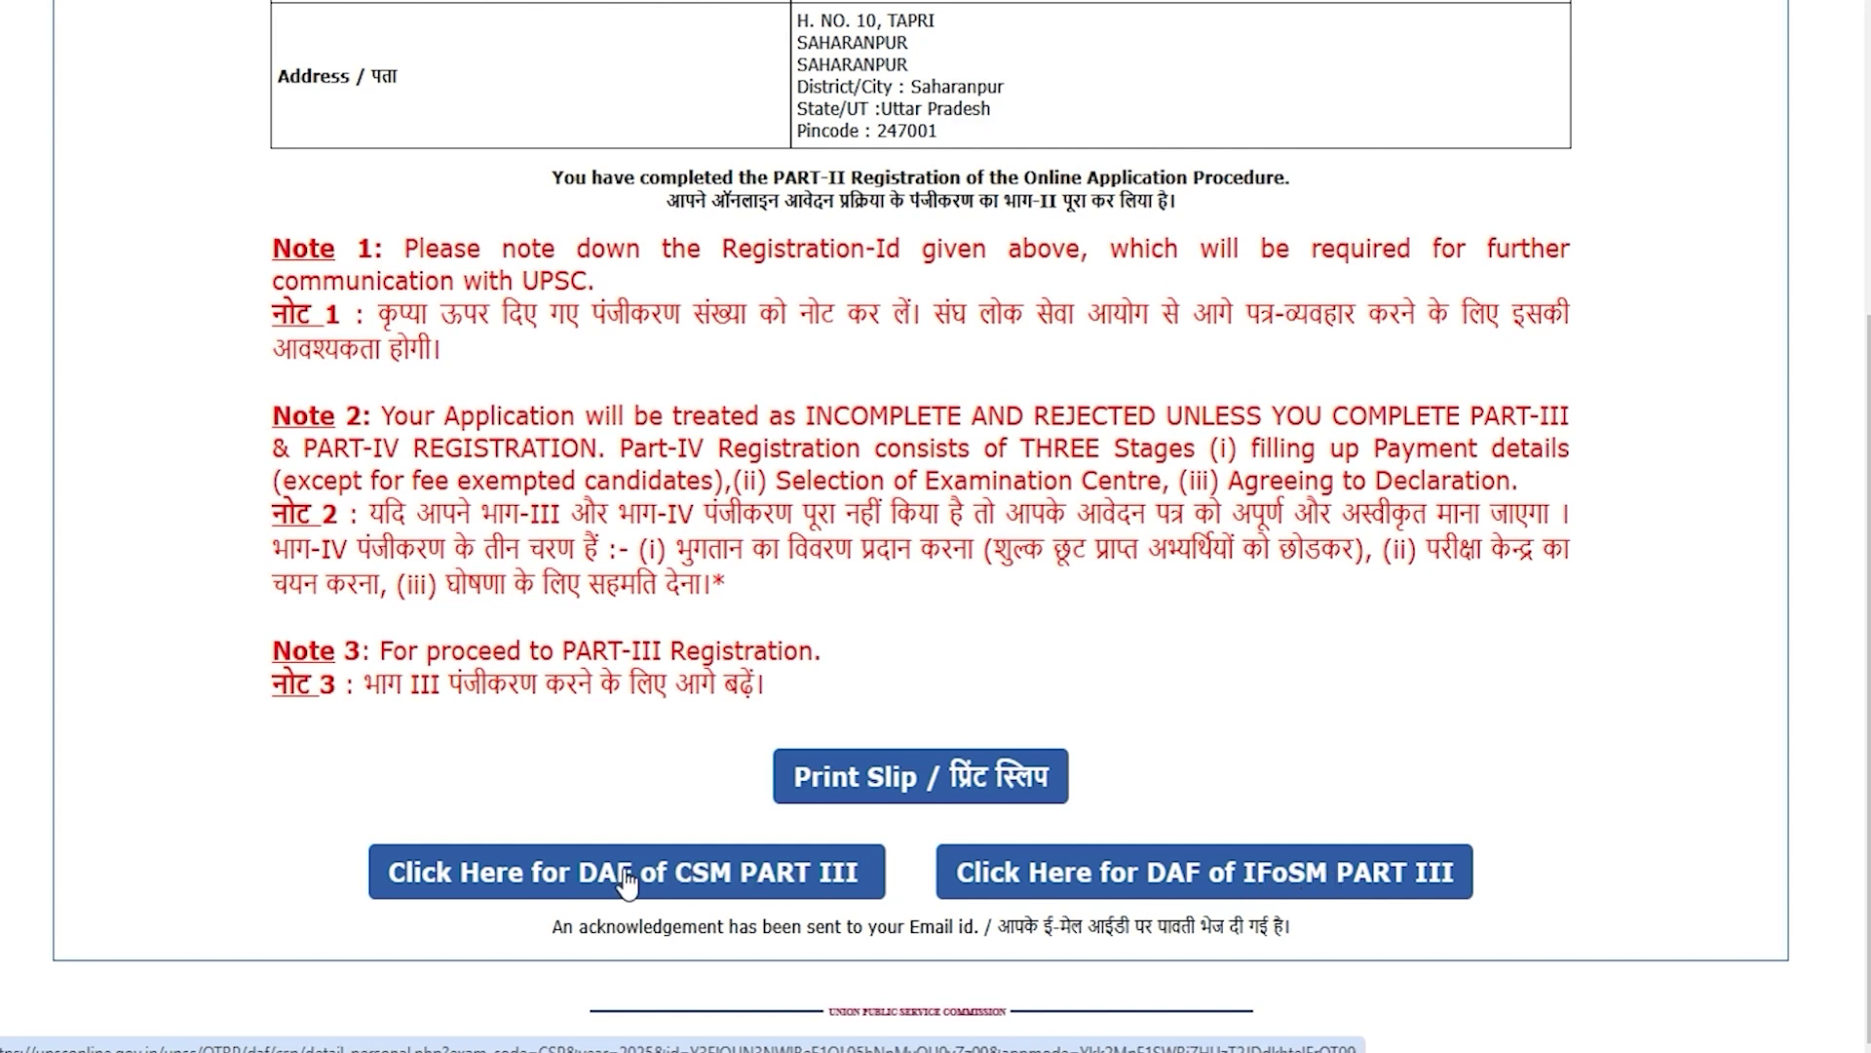
# Step: In the CSM Part III DAF, choose HINDI interview medium and mark both parents alive
pyautogui.click(753, 867)
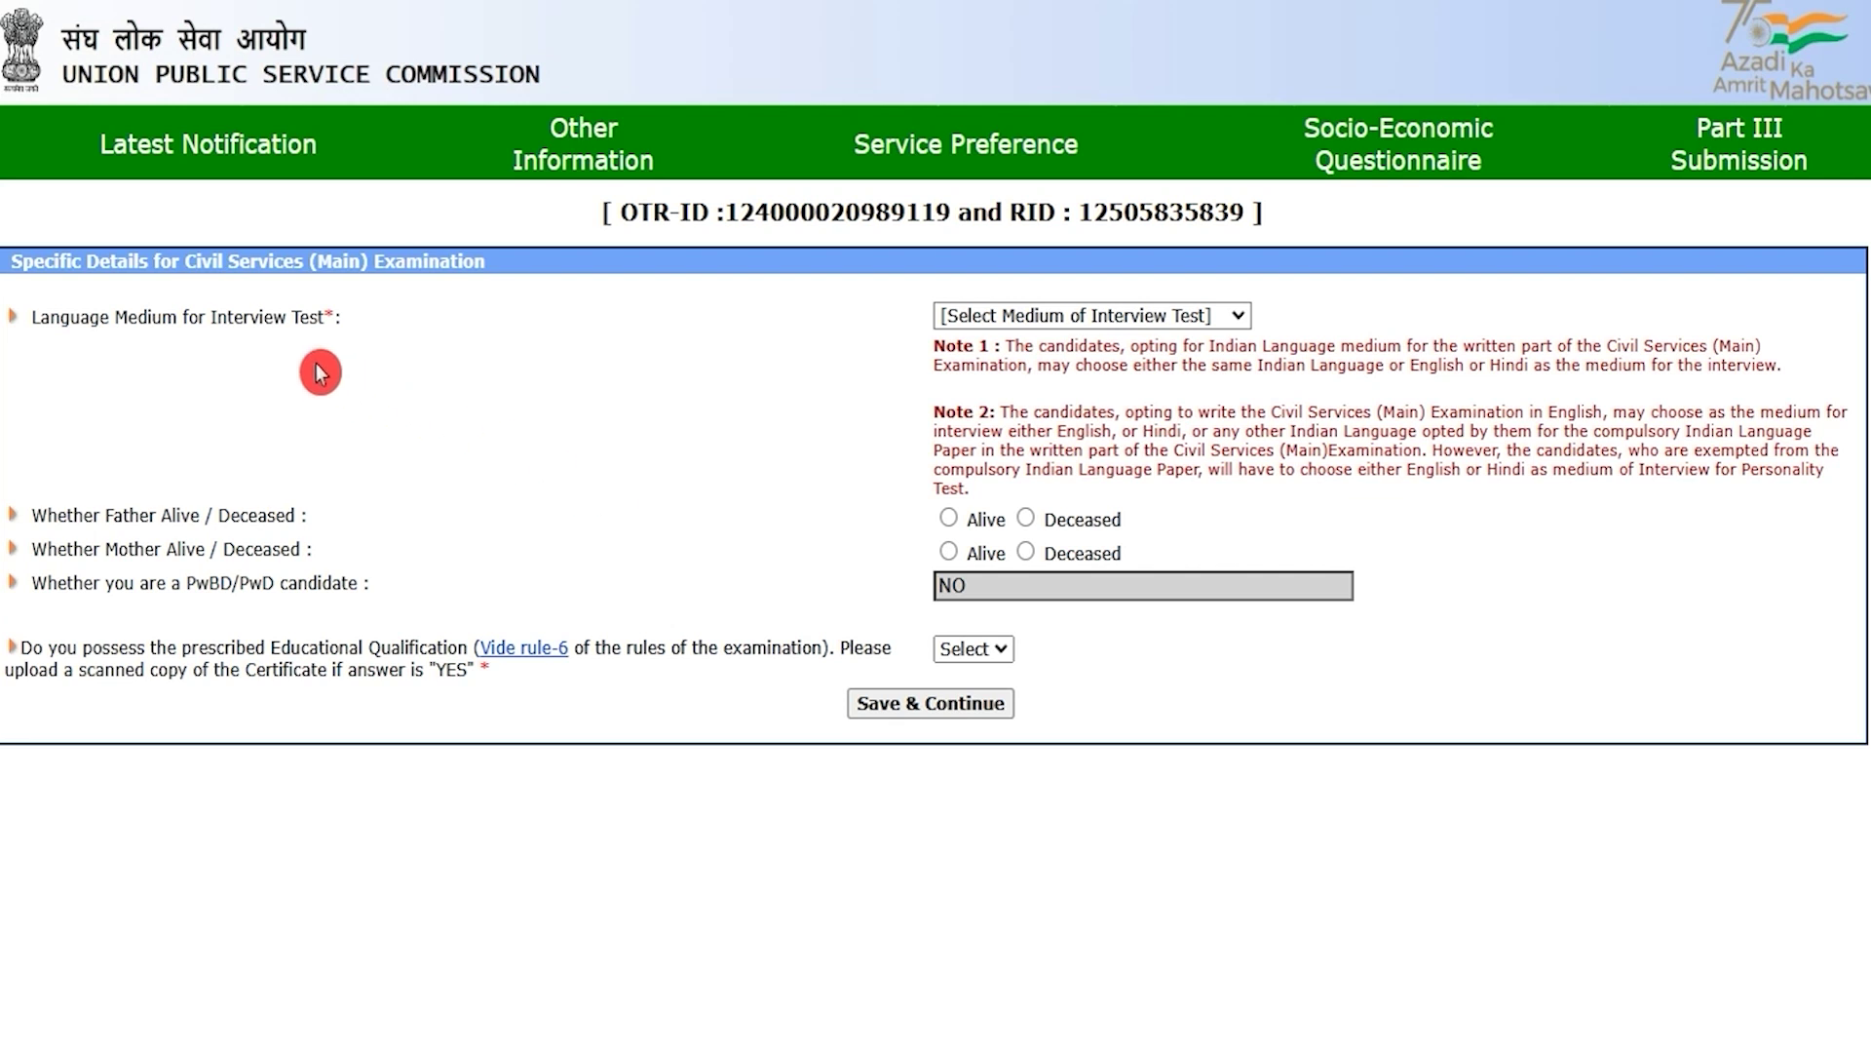
pyautogui.moveTo(82, 314); pyautogui.dragTo(197, 318)
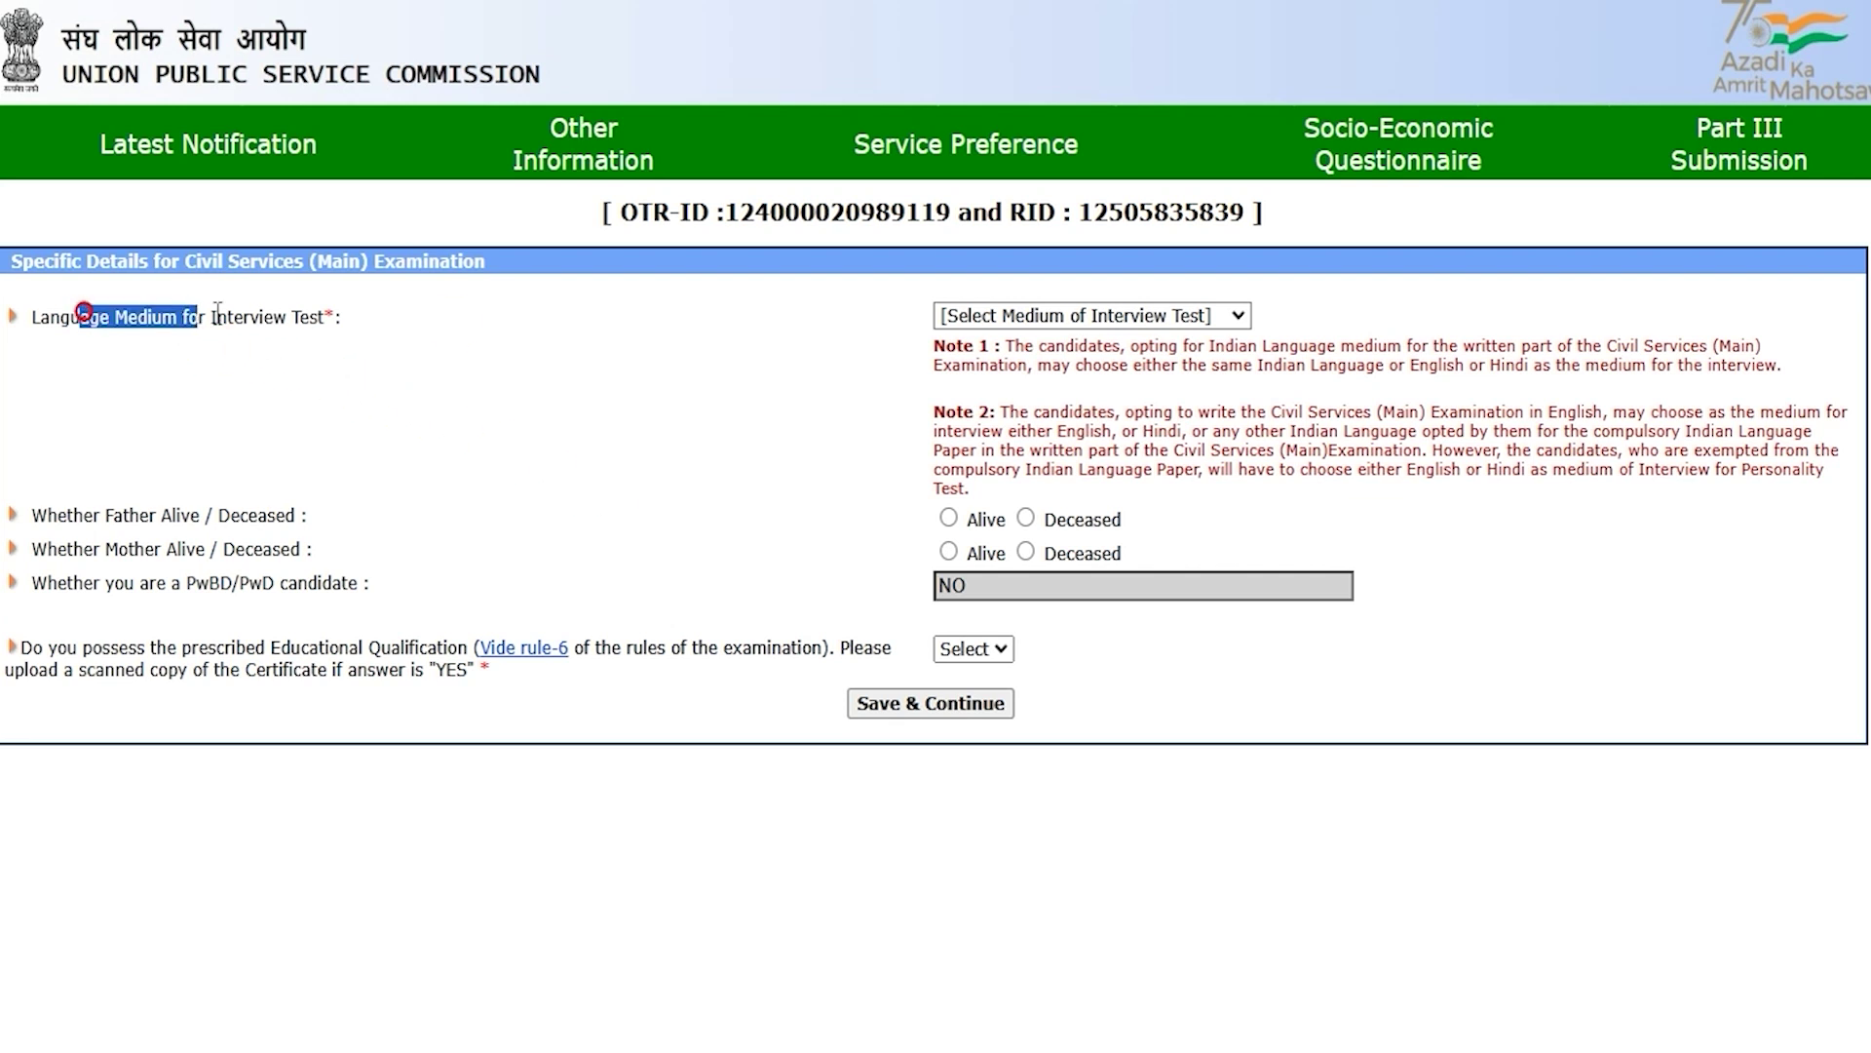
pyautogui.click(1021, 315)
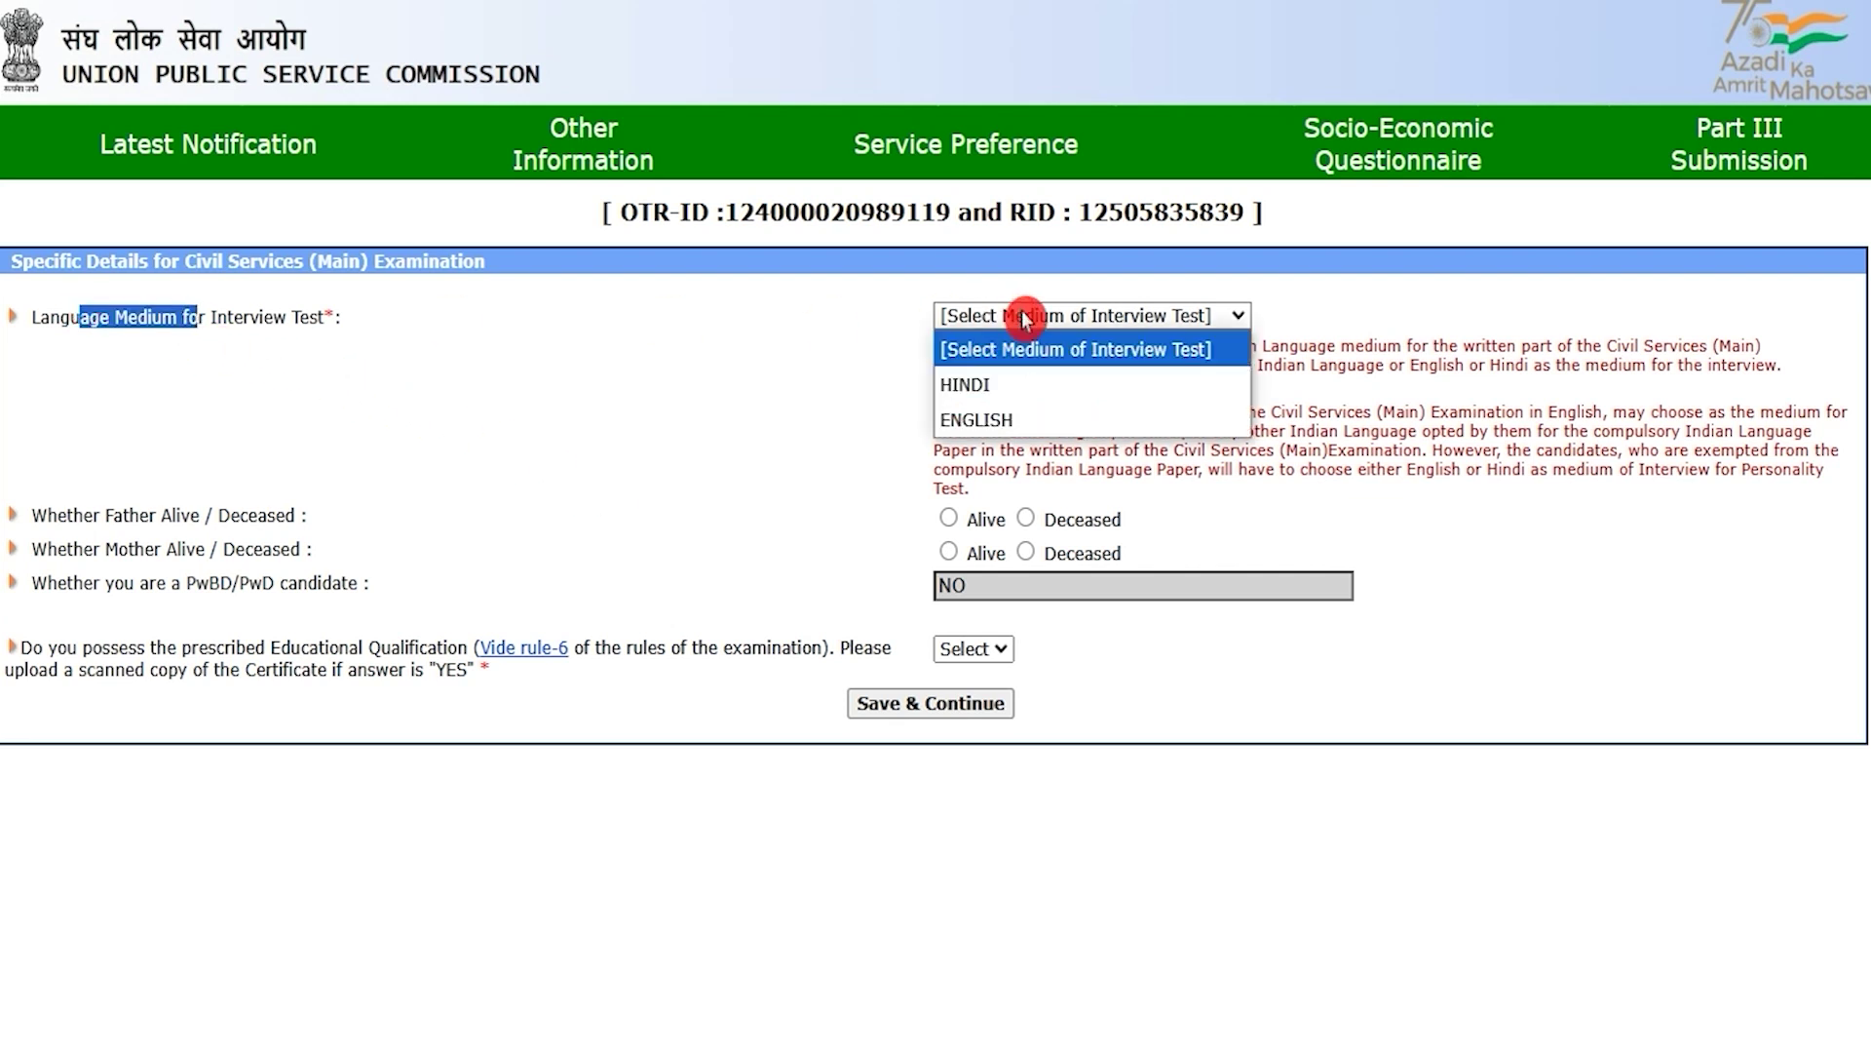
pyautogui.click(1004, 384)
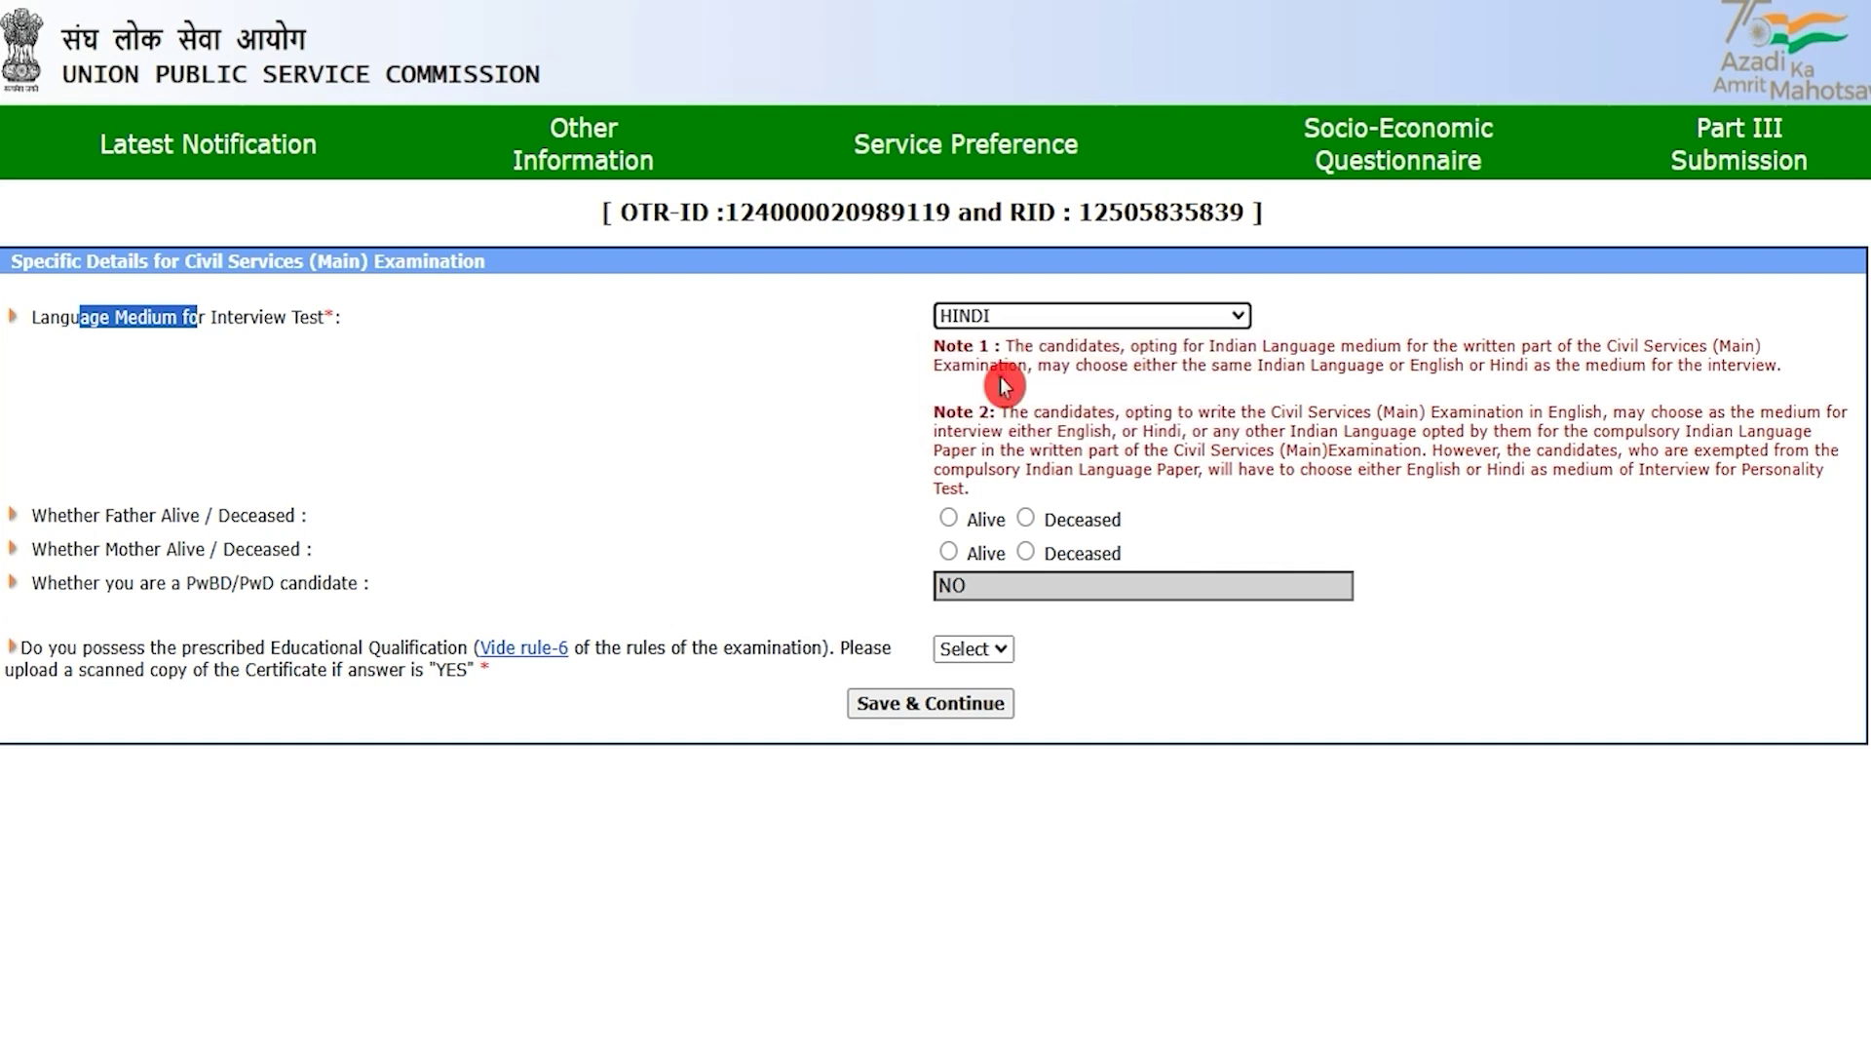
pyautogui.click(180, 549)
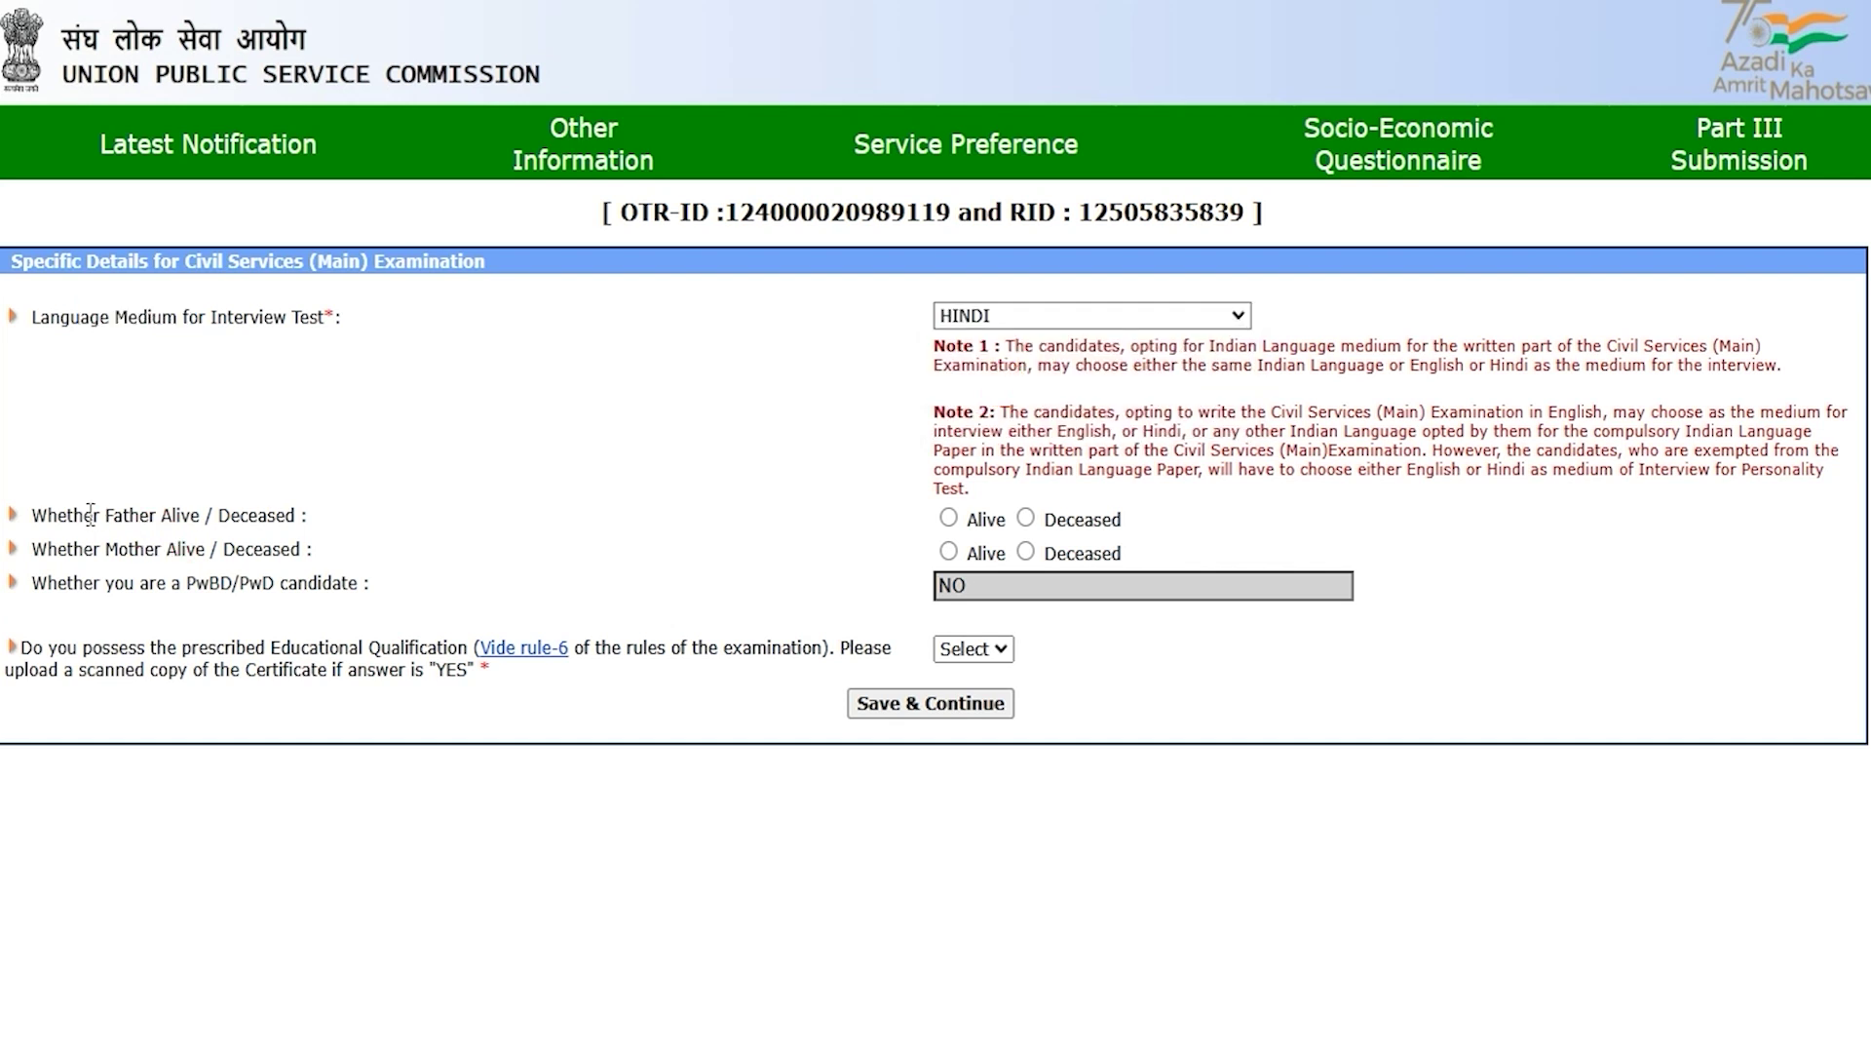
pyautogui.moveTo(90, 514); pyautogui.dragTo(285, 517)
pyautogui.click(950, 521)
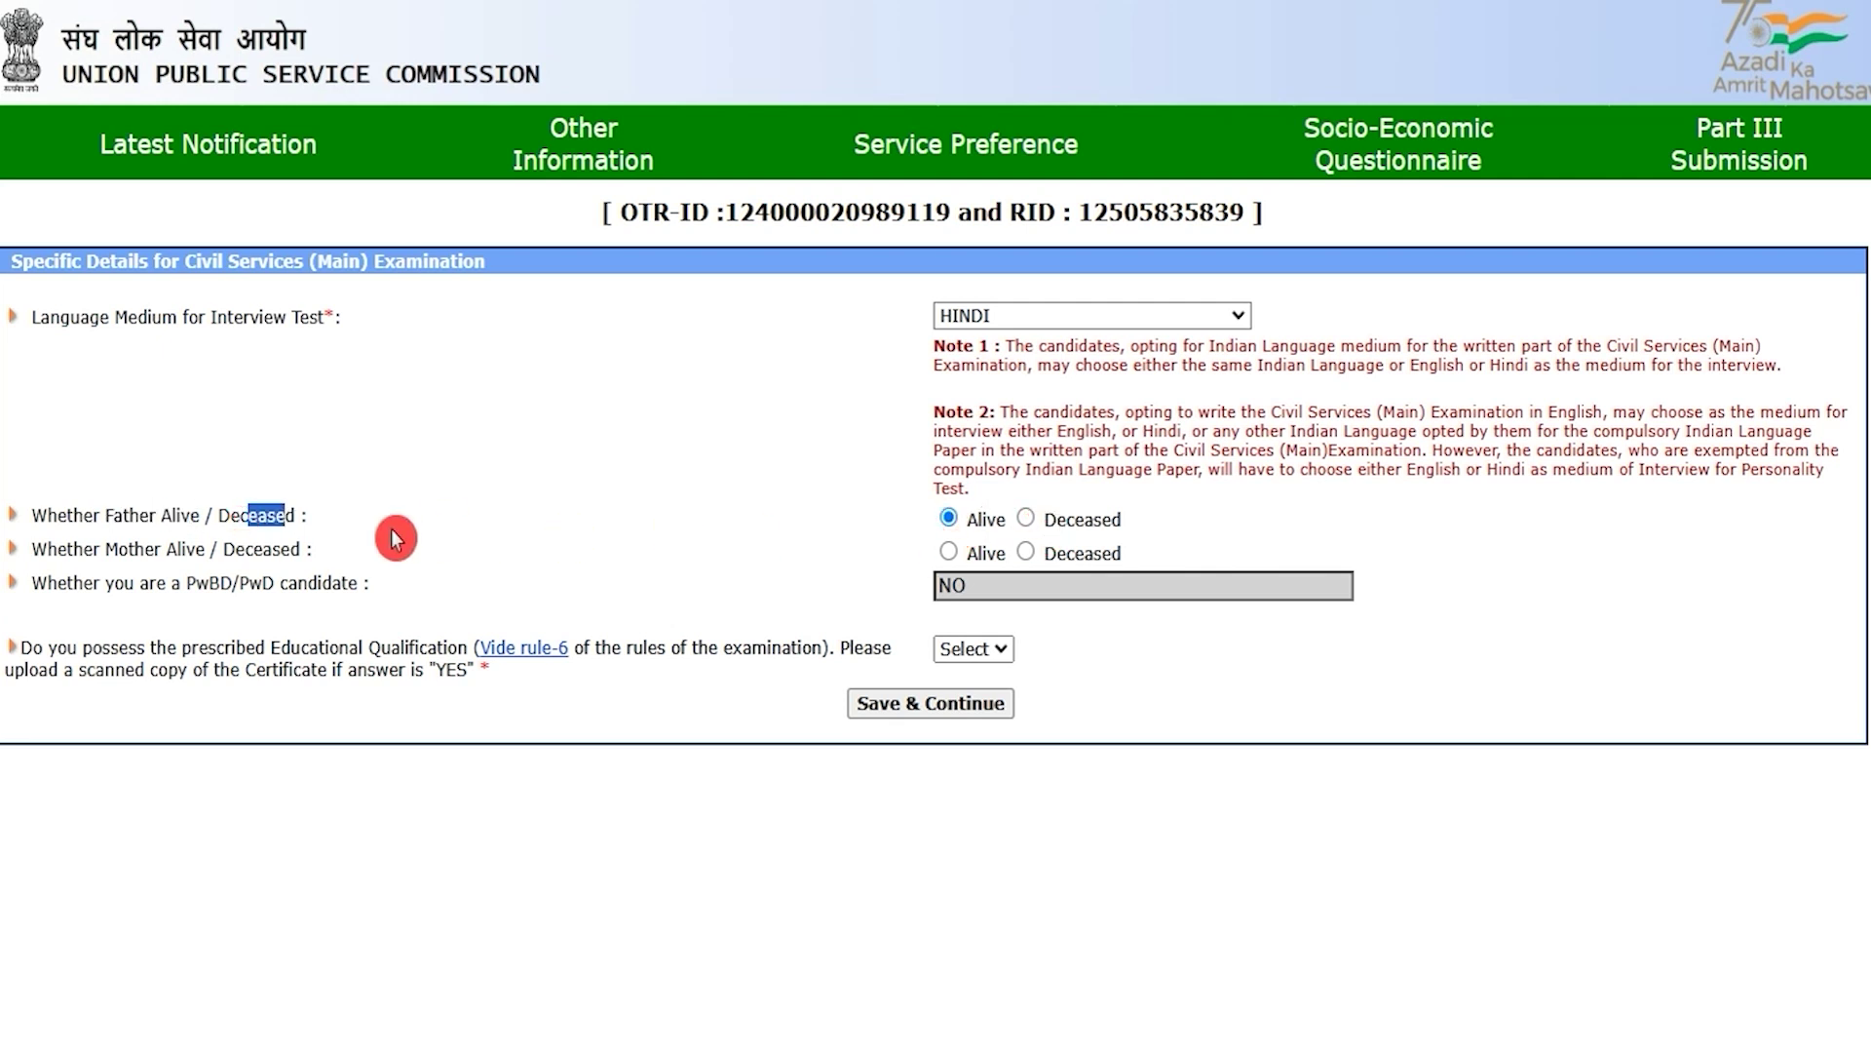
pyautogui.moveTo(106, 552); pyautogui.dragTo(235, 551)
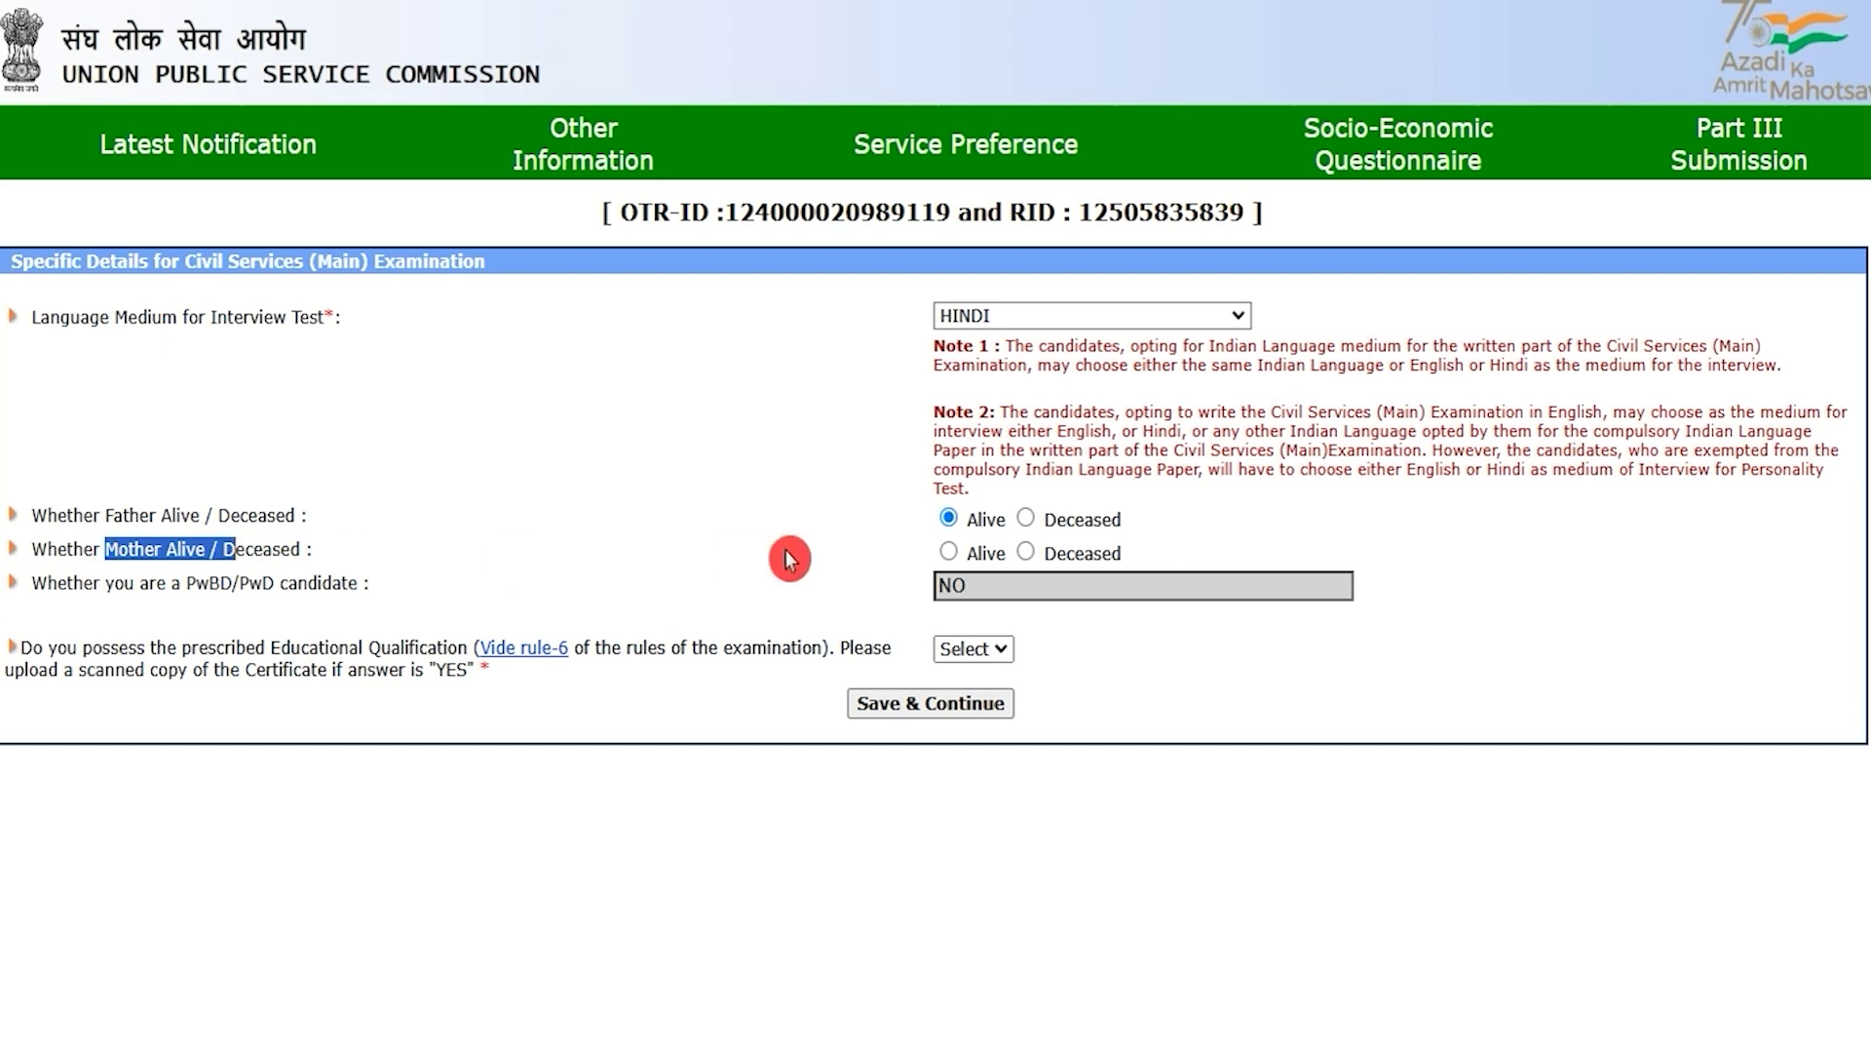
pyautogui.click(948, 554)
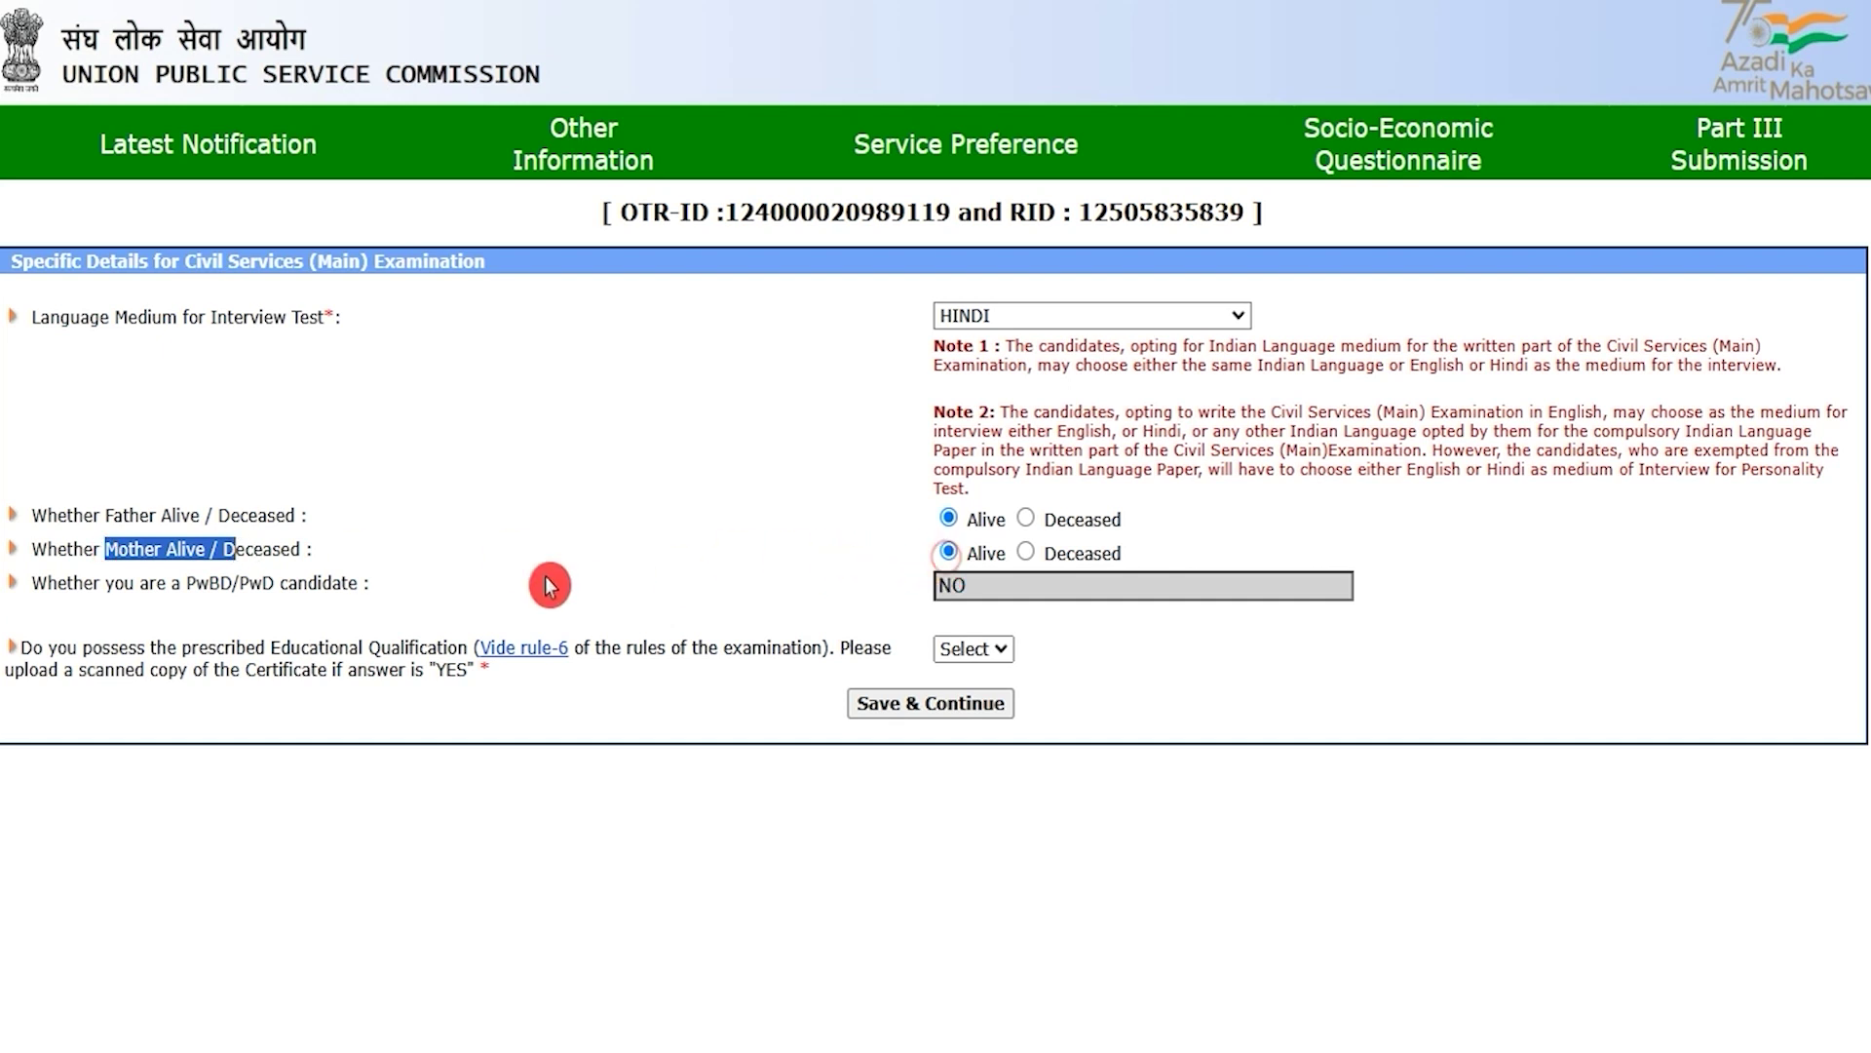
# Step: Answer Yes to the educational qualification question and save to reach the Service Preference table
pyautogui.click(195, 590)
pyautogui.moveTo(237, 582); pyautogui.dragTo(296, 582)
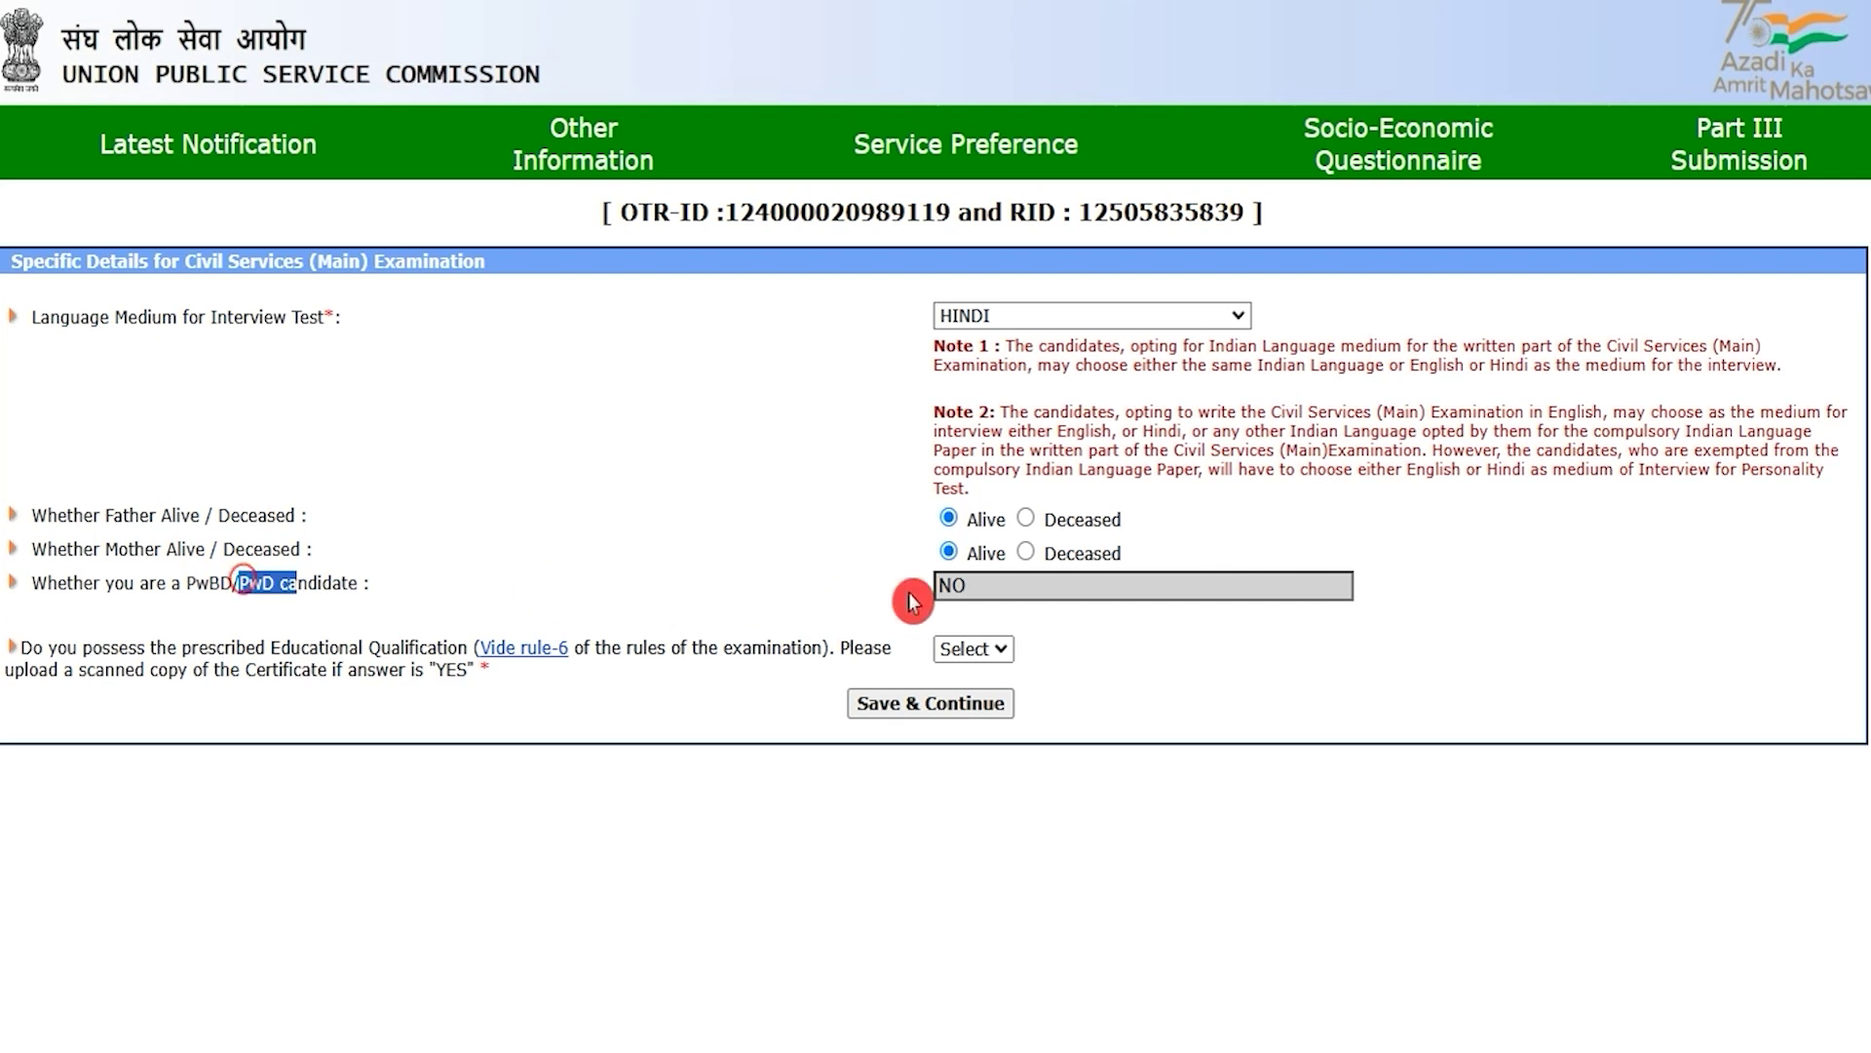
pyautogui.click(984, 585)
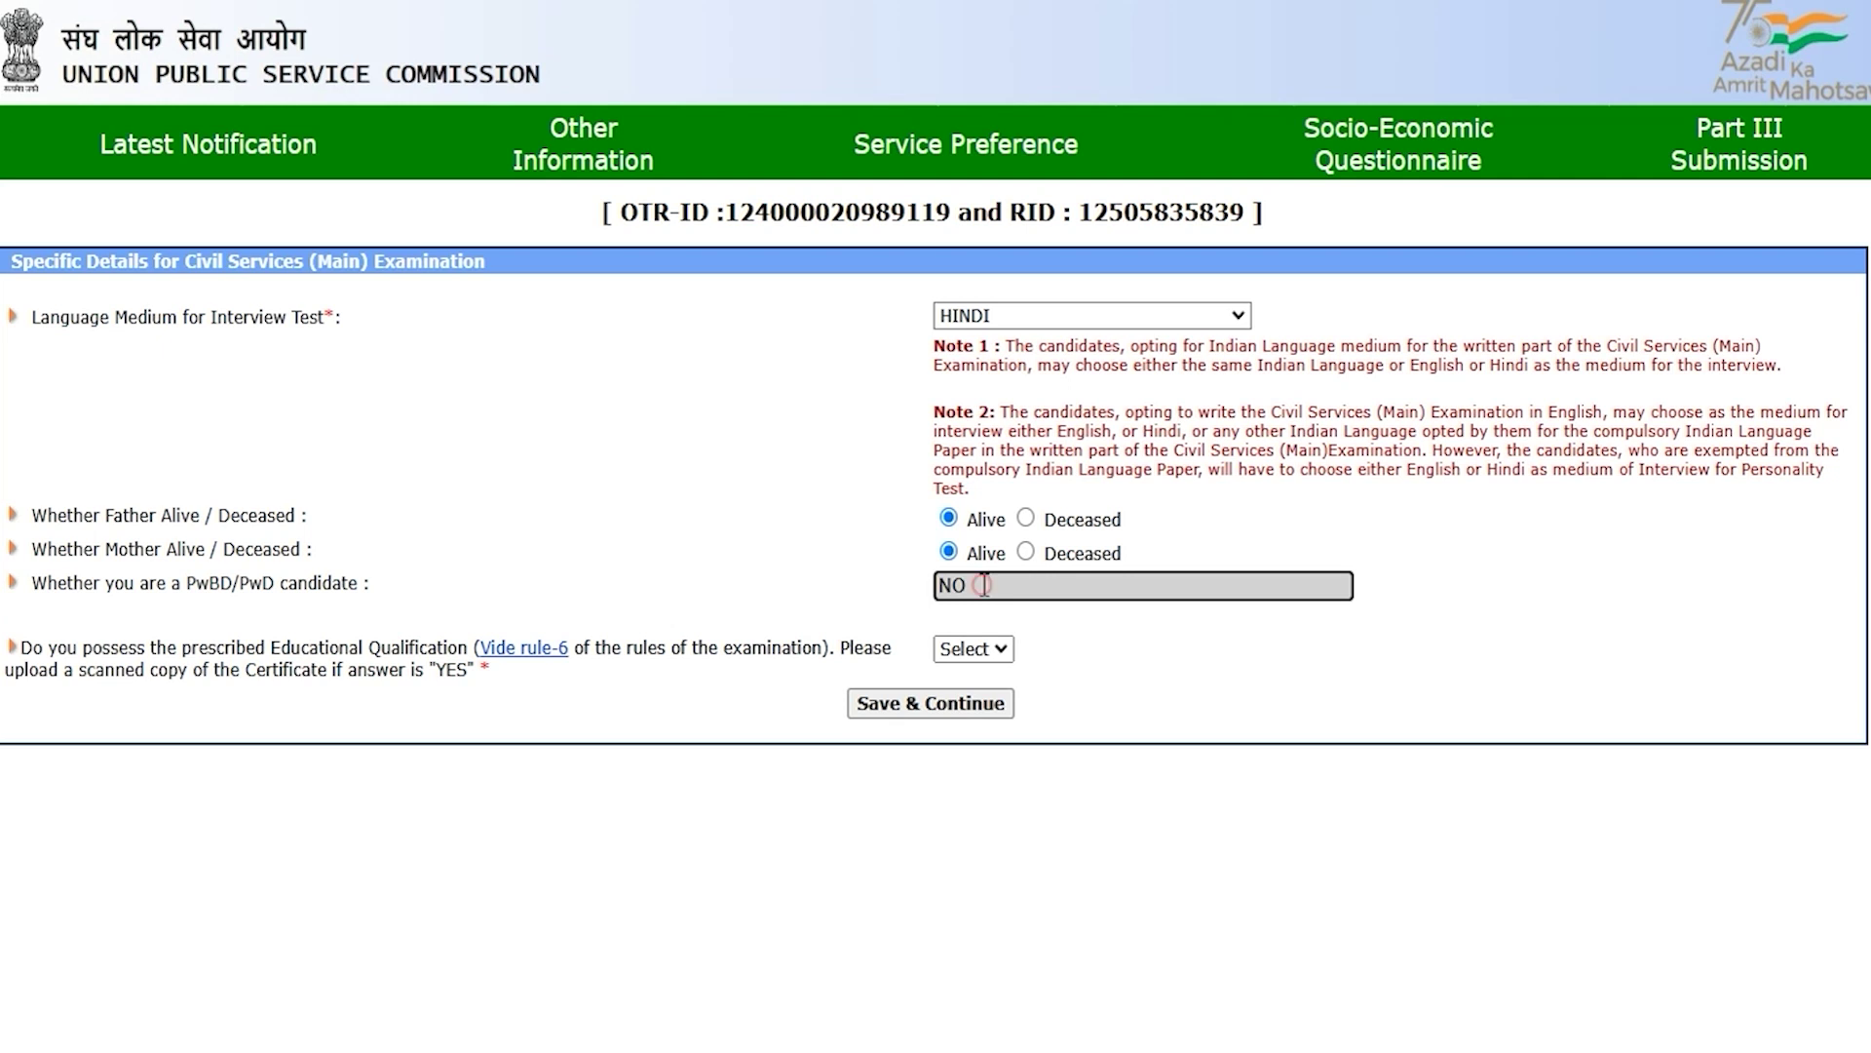
pyautogui.click(971, 651)
pyautogui.click(973, 659)
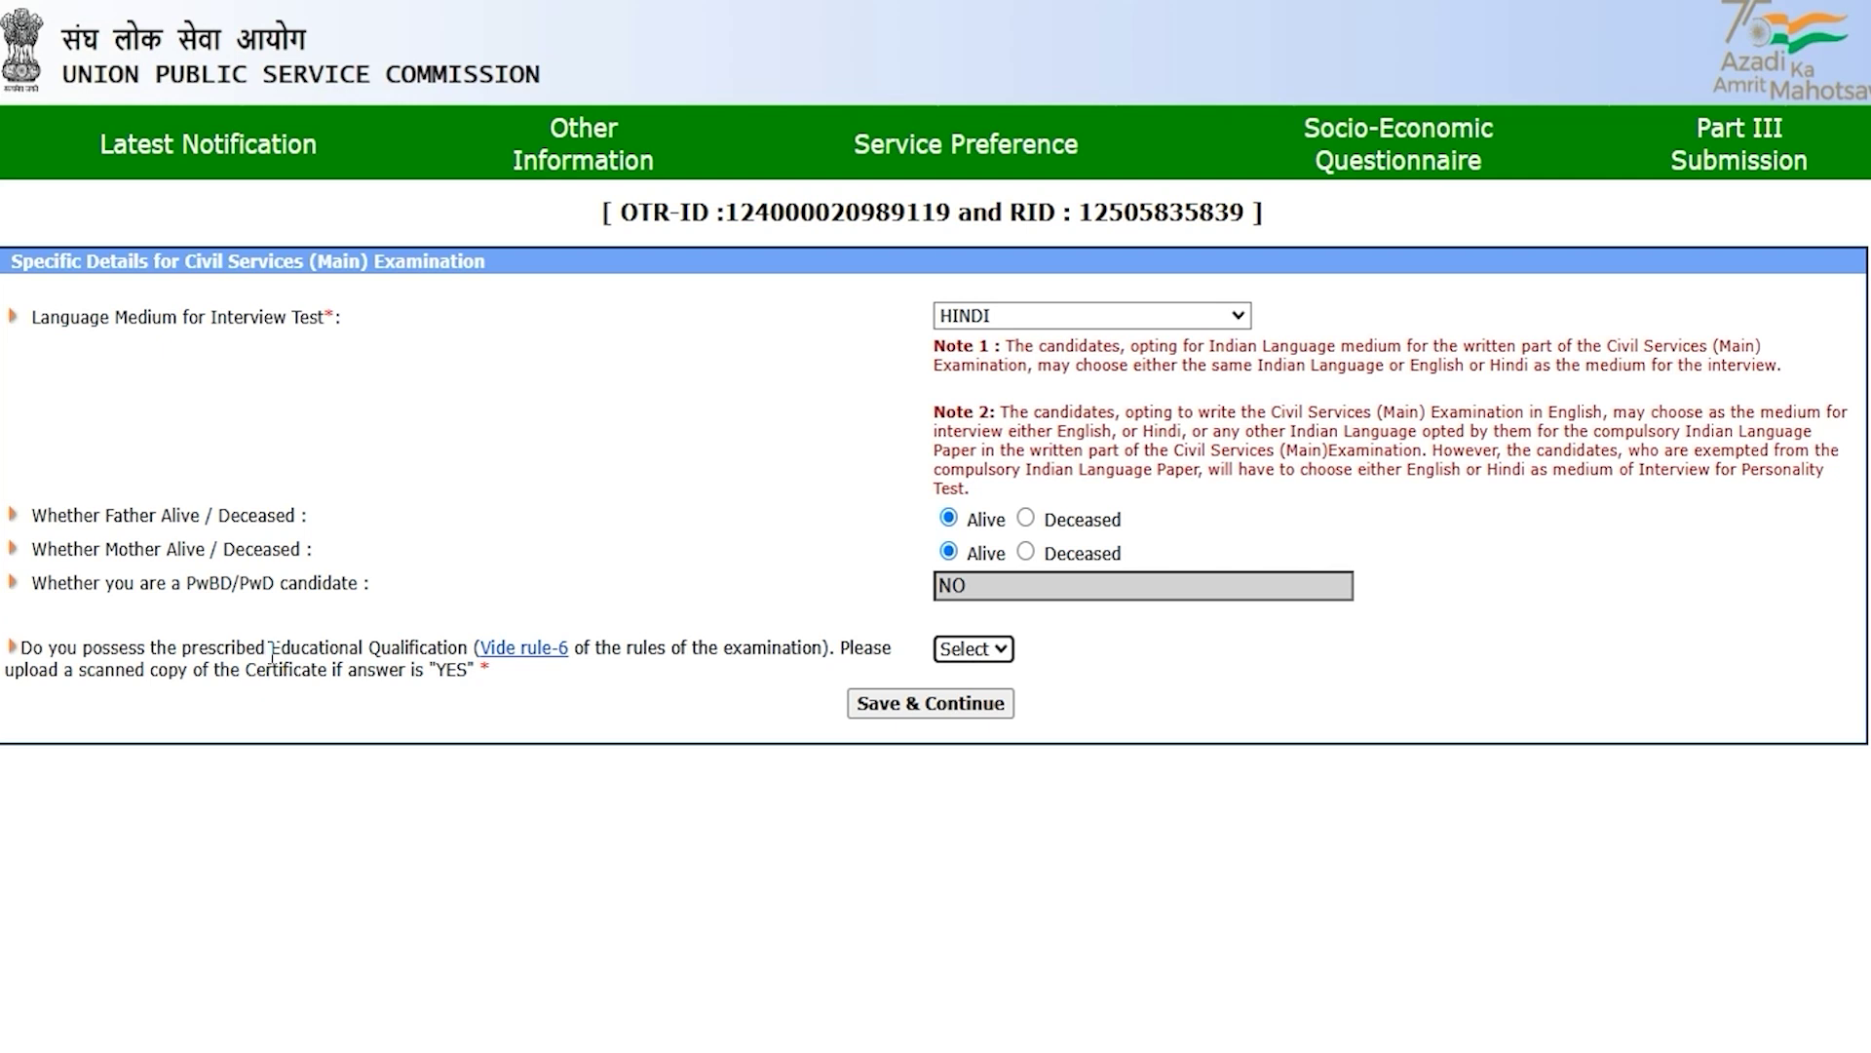
pyautogui.moveTo(104, 651); pyautogui.dragTo(415, 651)
pyautogui.click(962, 657)
pyautogui.click(971, 721)
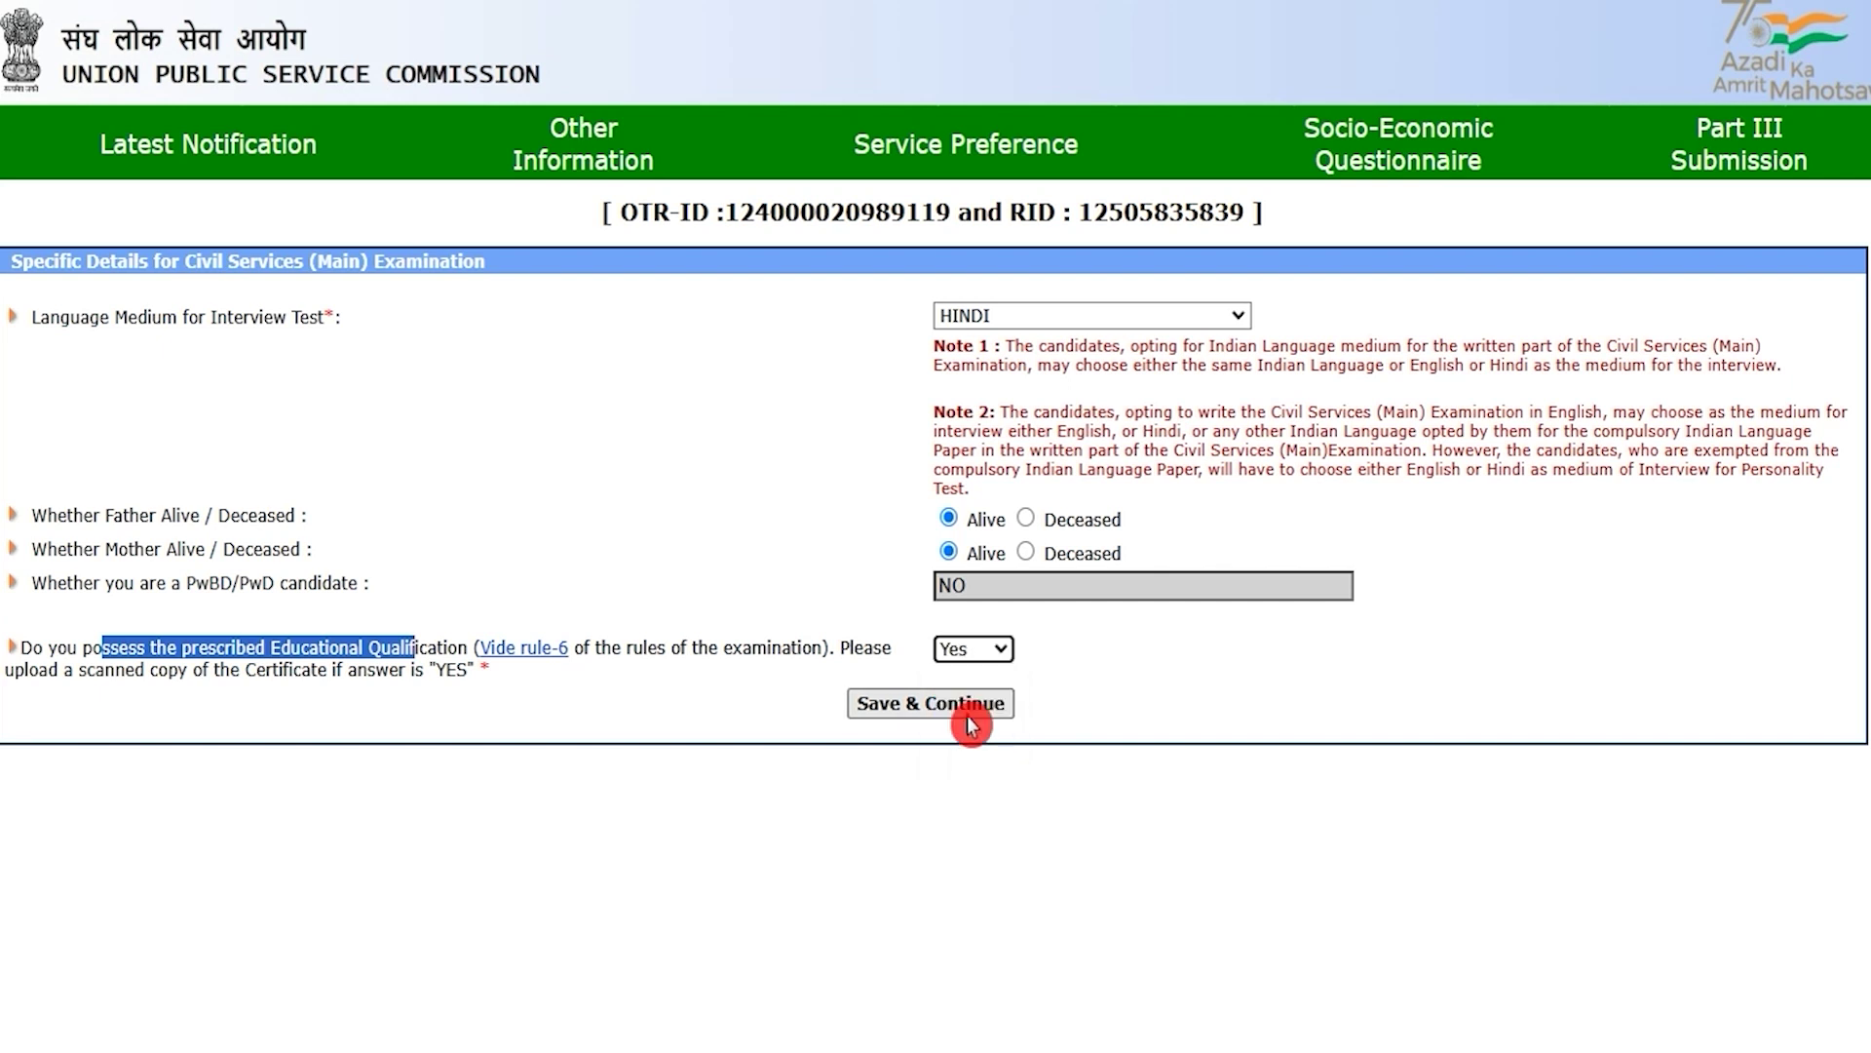
pyautogui.click(1066, 817)
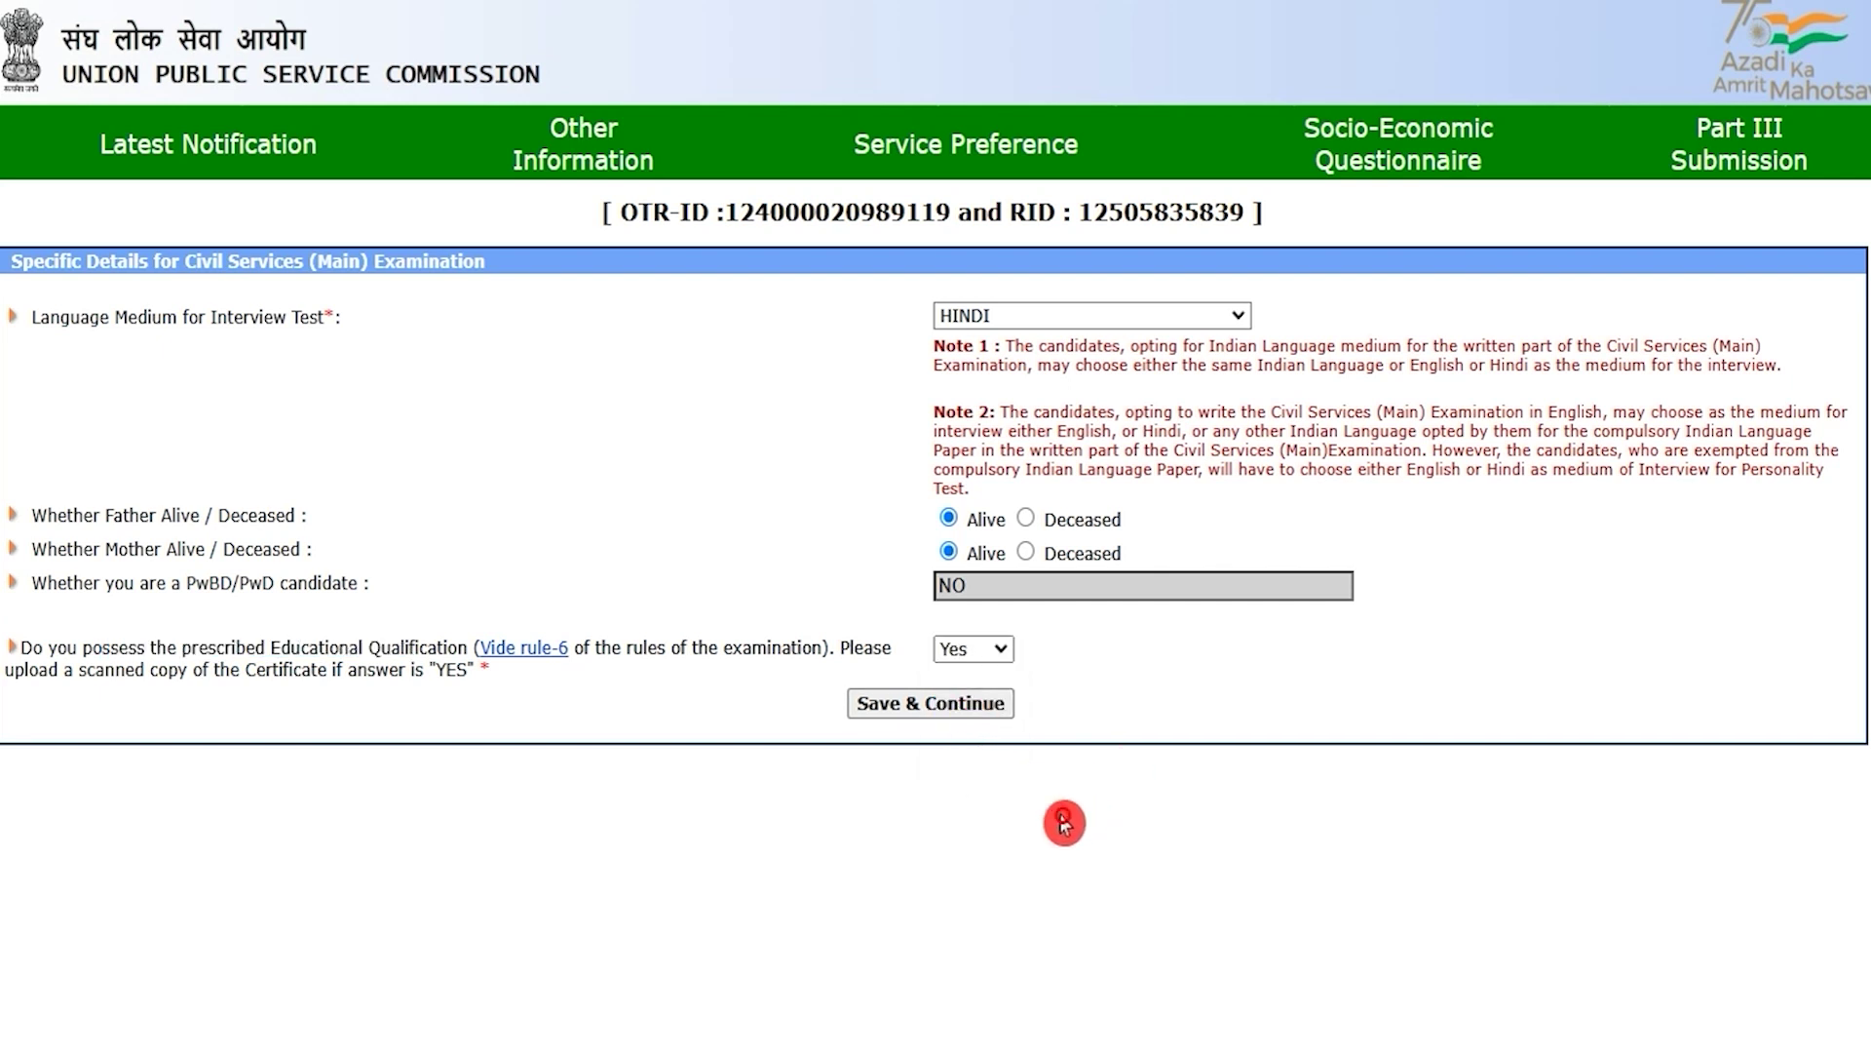
pyautogui.click(974, 715)
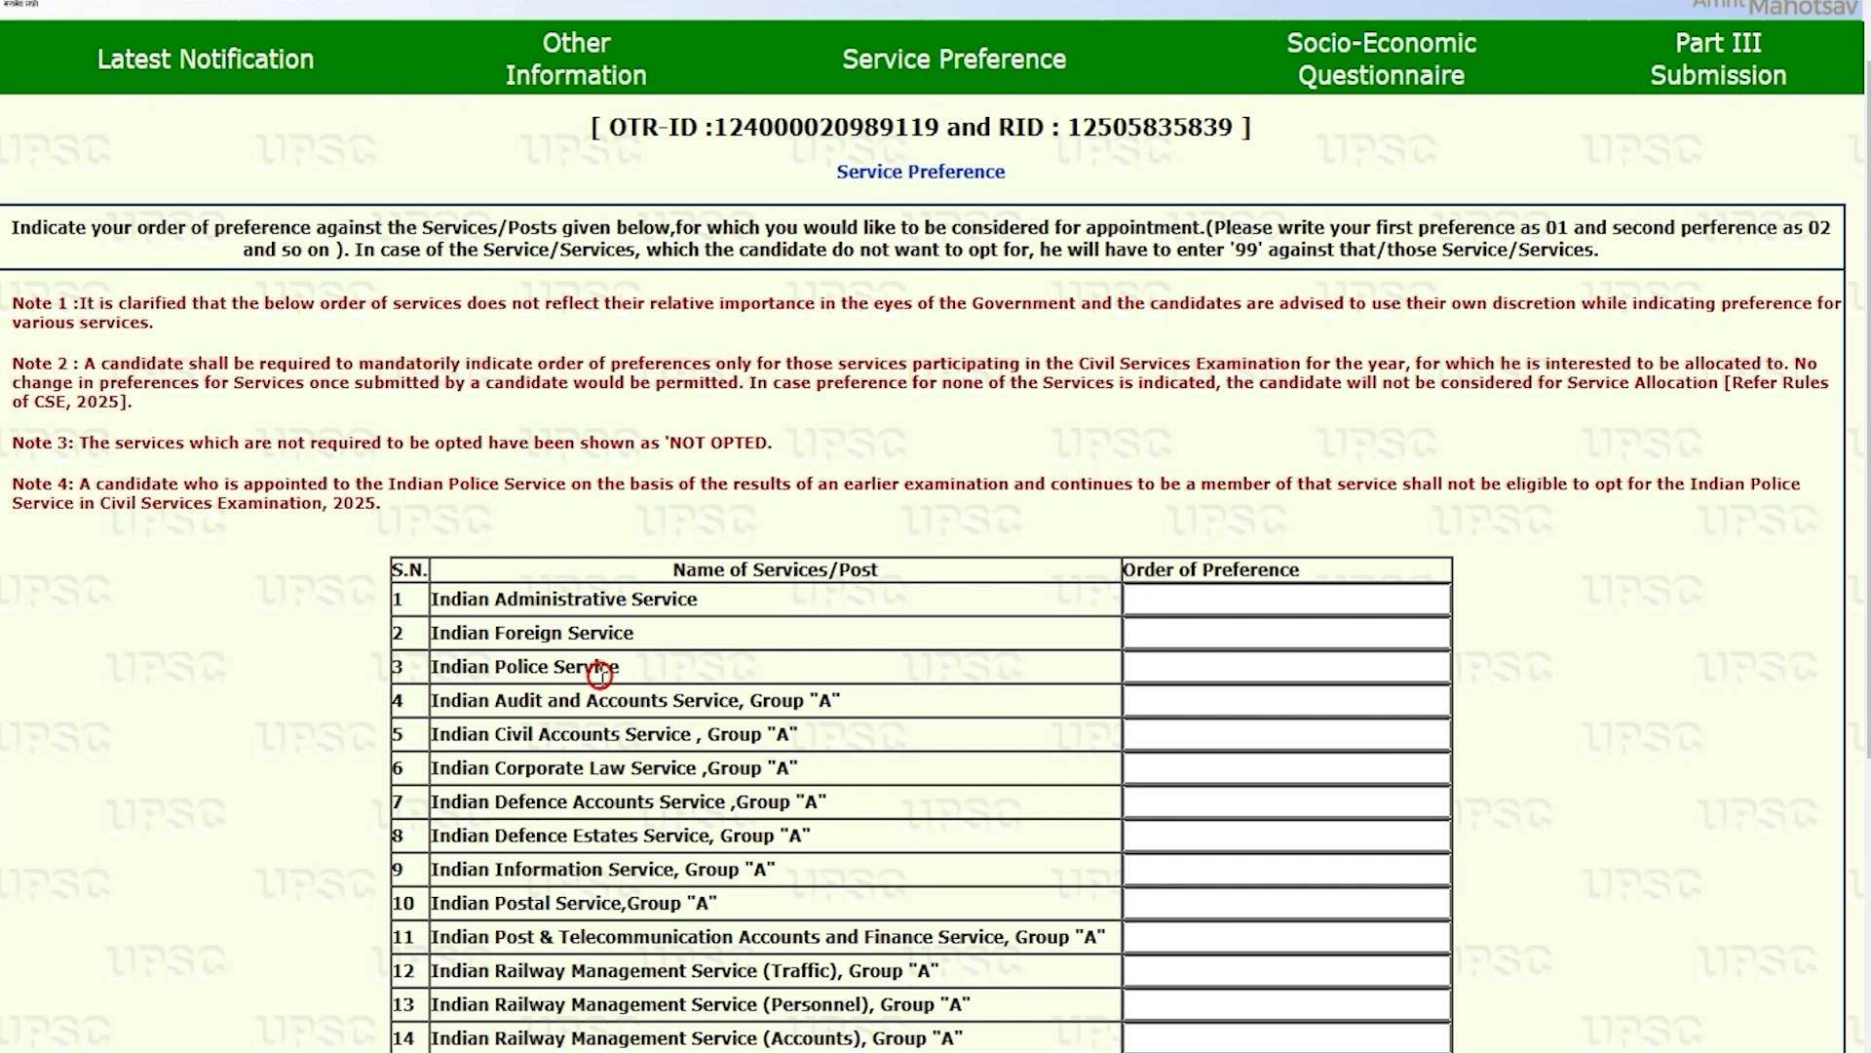
pyautogui.moveTo(695, 570); pyautogui.dragTo(861, 569)
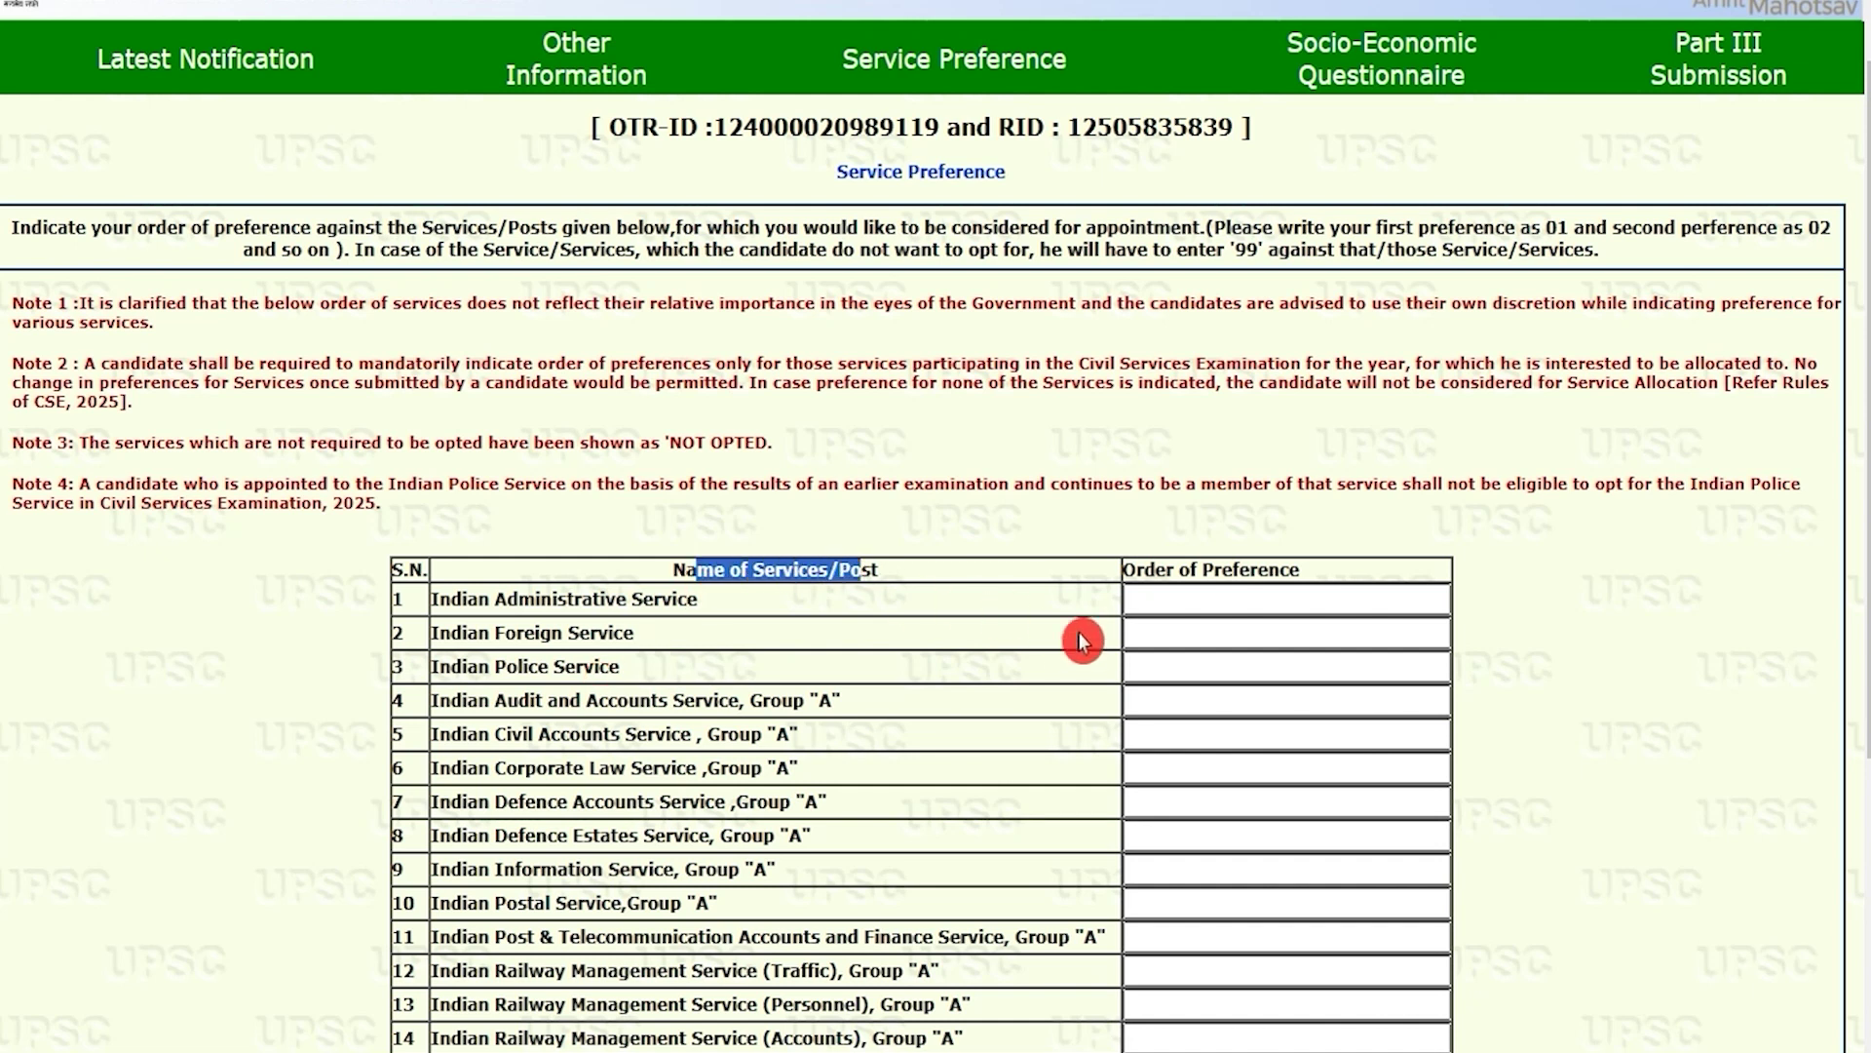
pyautogui.scroll(-5, 1093, 633)
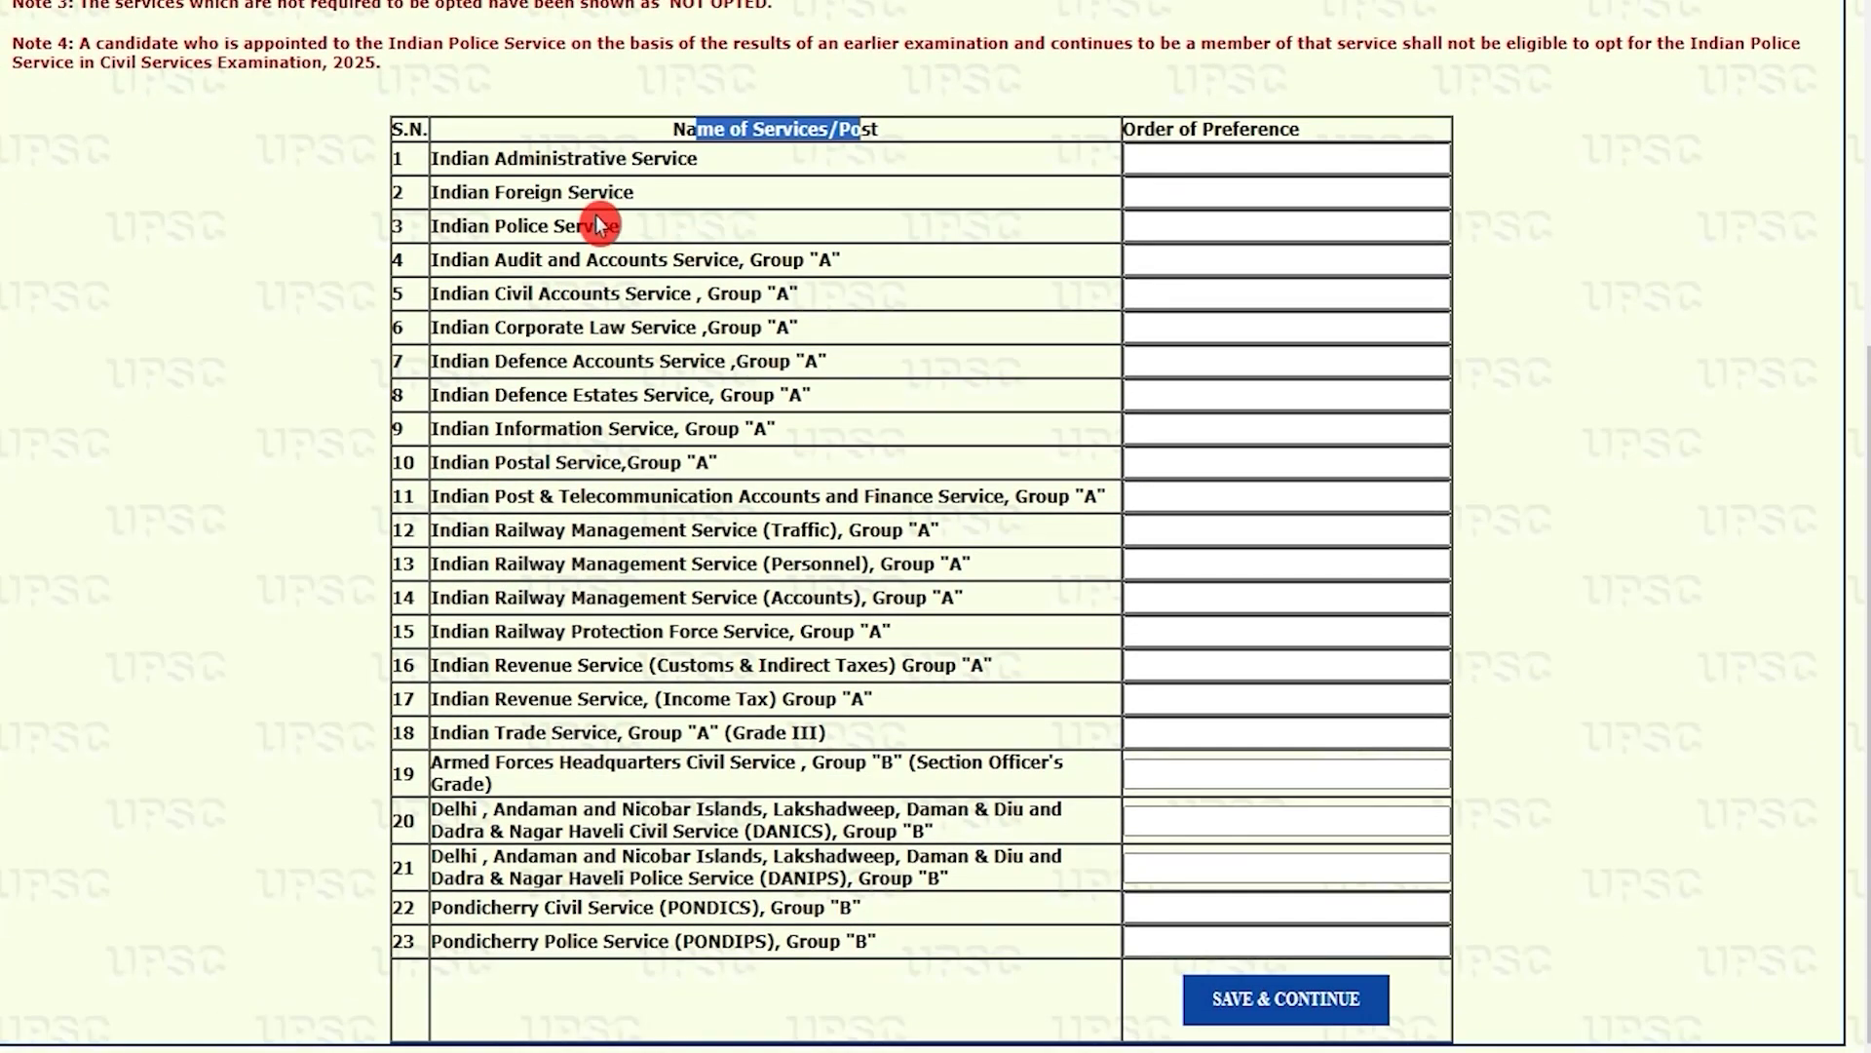
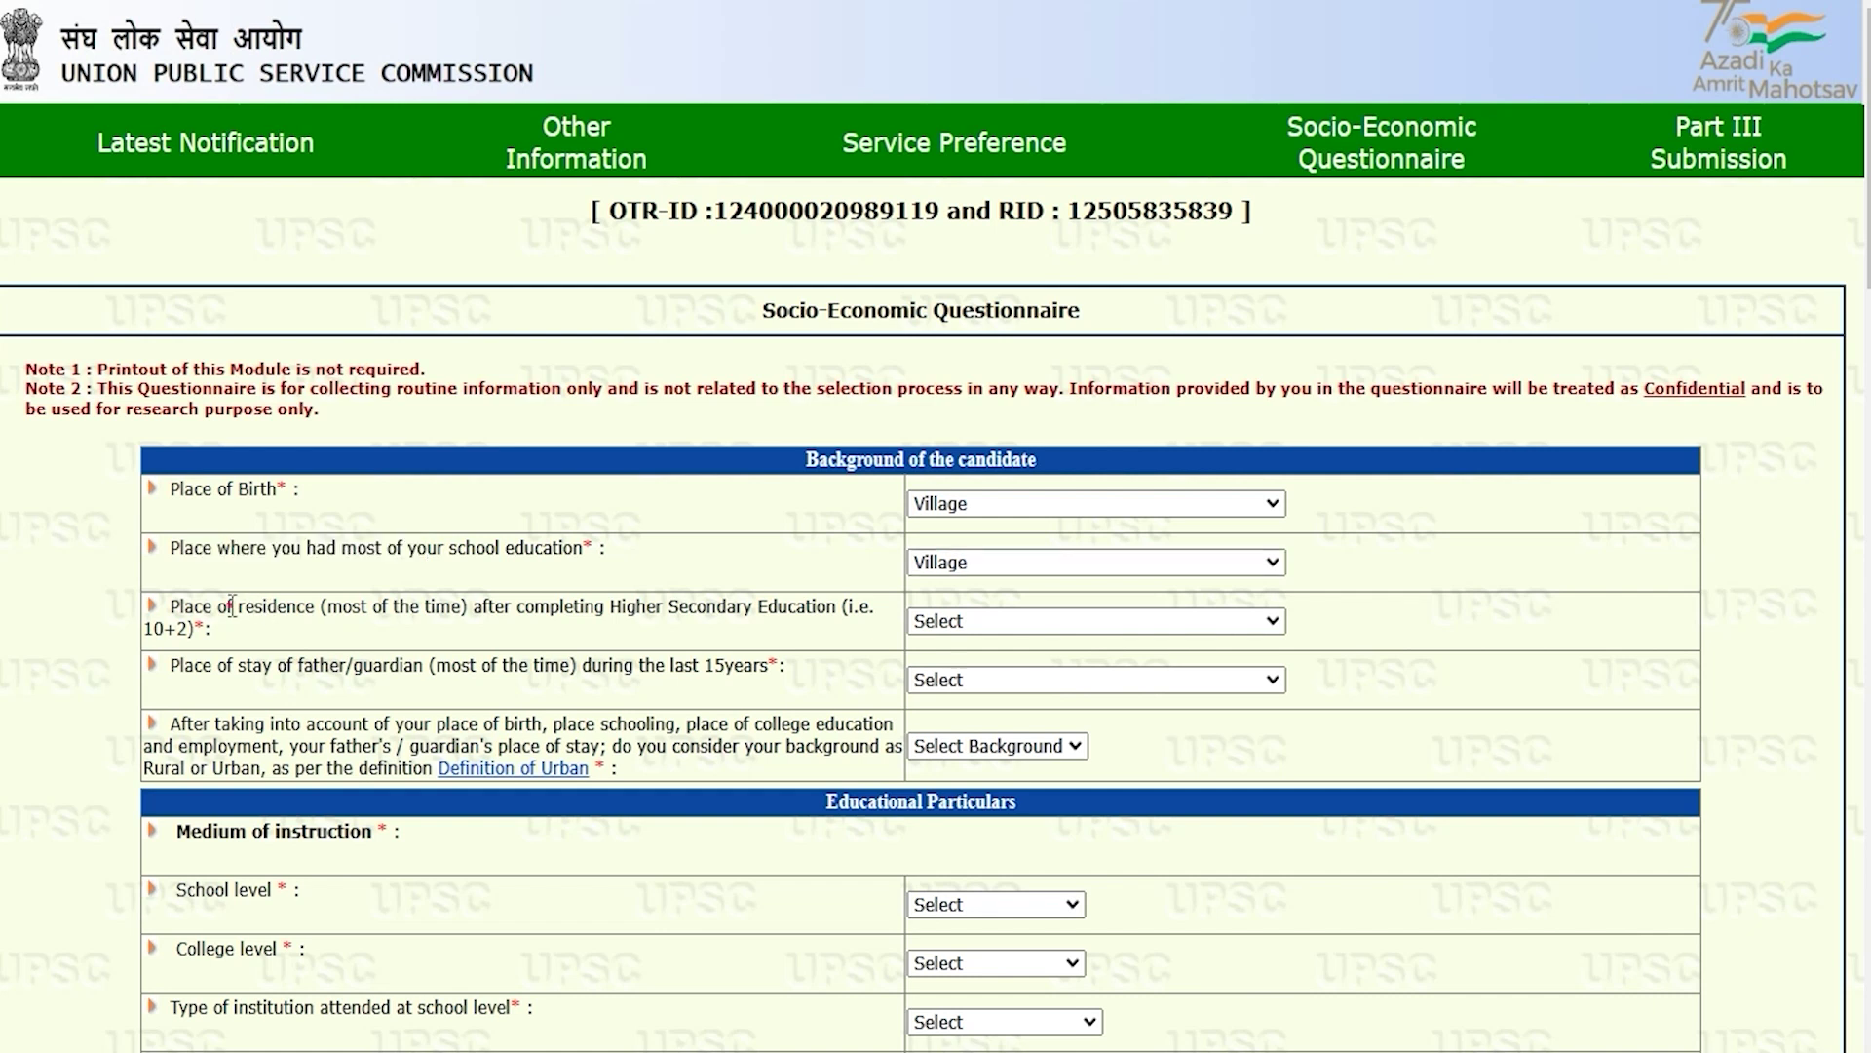
# Step: Answer Tehsil/Town for residence after 10+2, Village for father/guardian's stay, and Urban background
pyautogui.moveTo(653, 606); pyautogui.dragTo(789, 604)
pyautogui.click(960, 622)
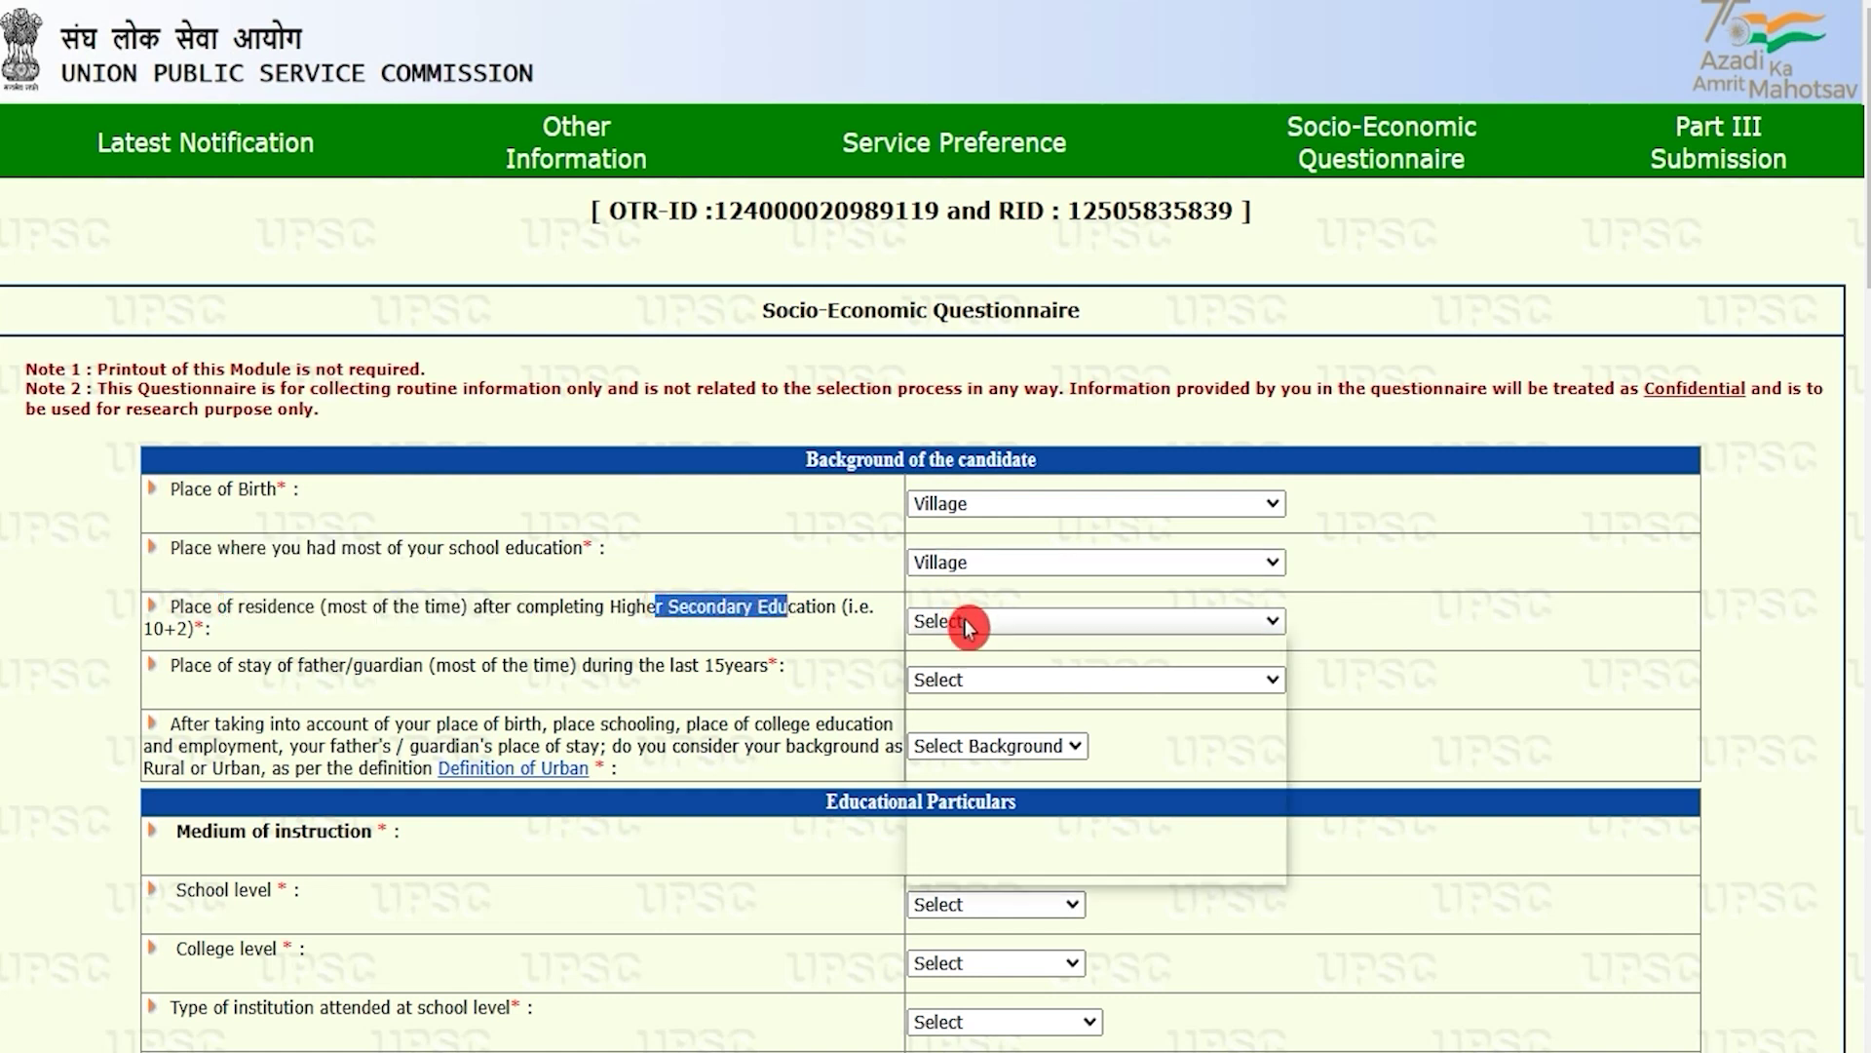
pyautogui.click(958, 692)
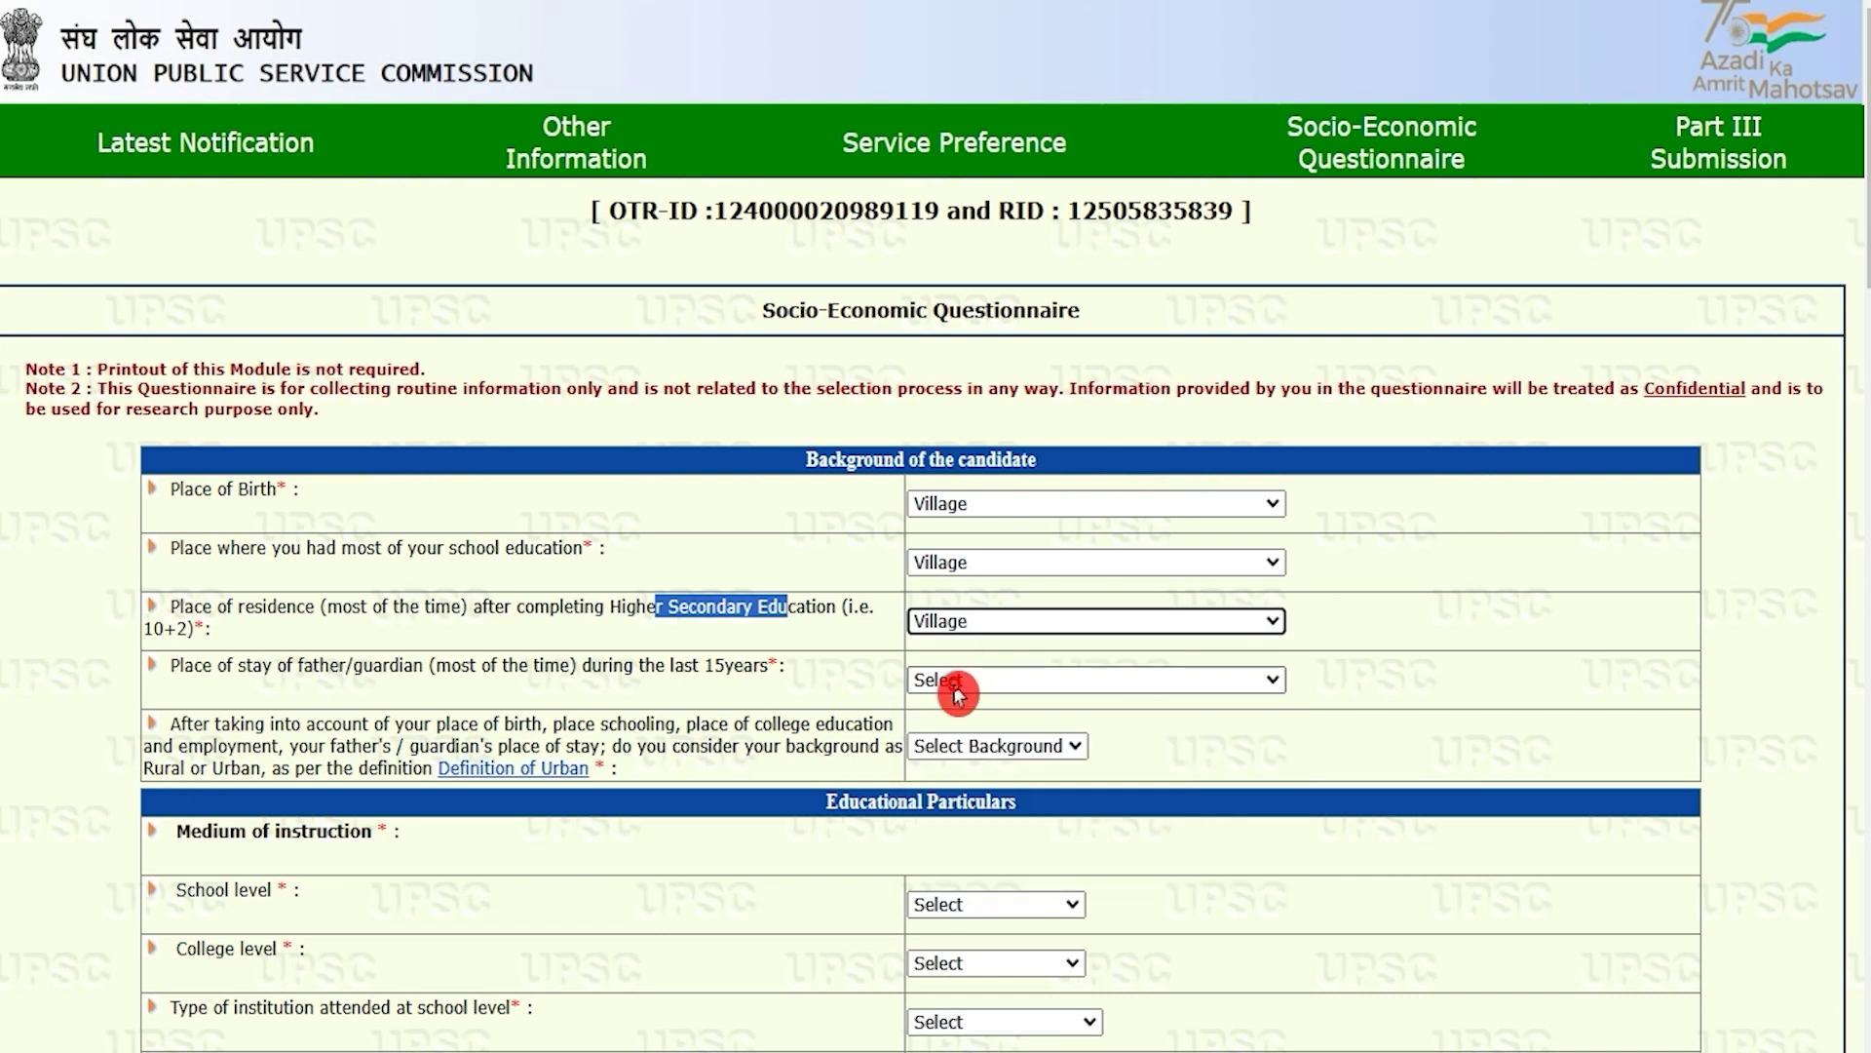
pyautogui.moveTo(185, 665); pyautogui.dragTo(401, 662)
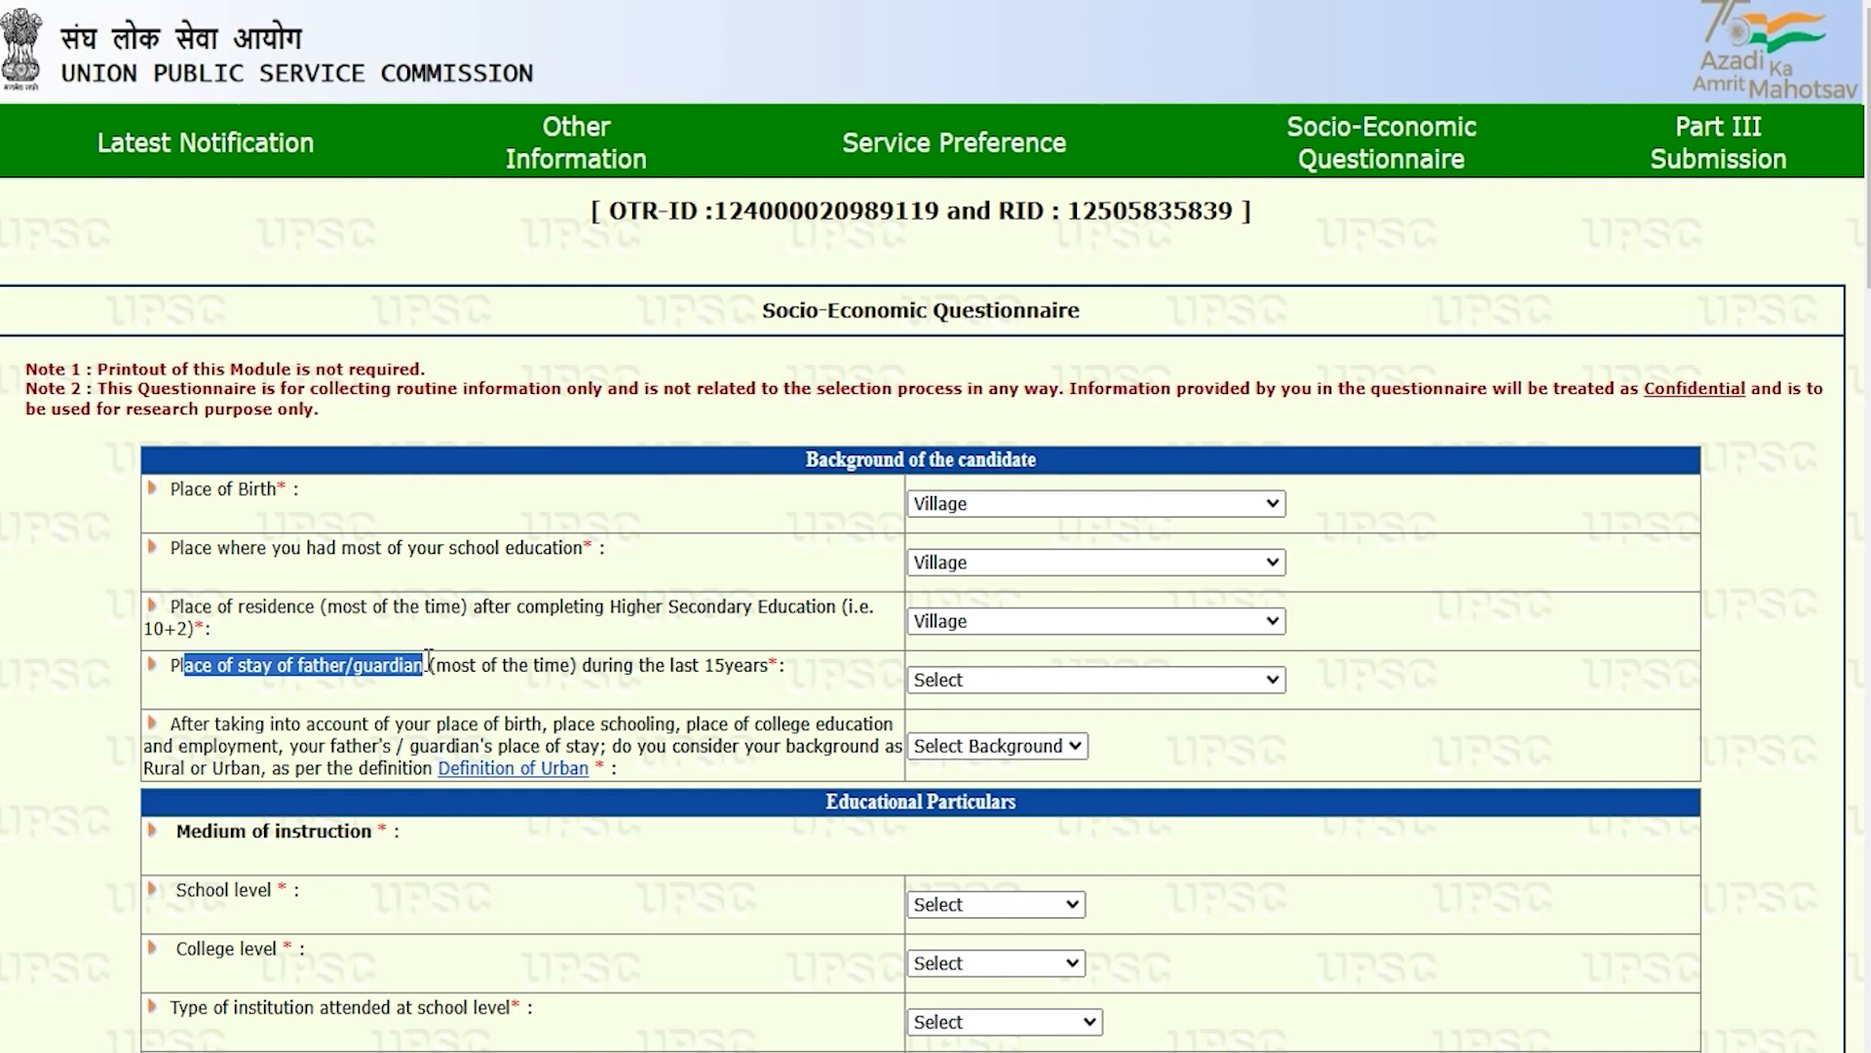
pyautogui.moveTo(640, 665); pyautogui.dragTo(725, 665)
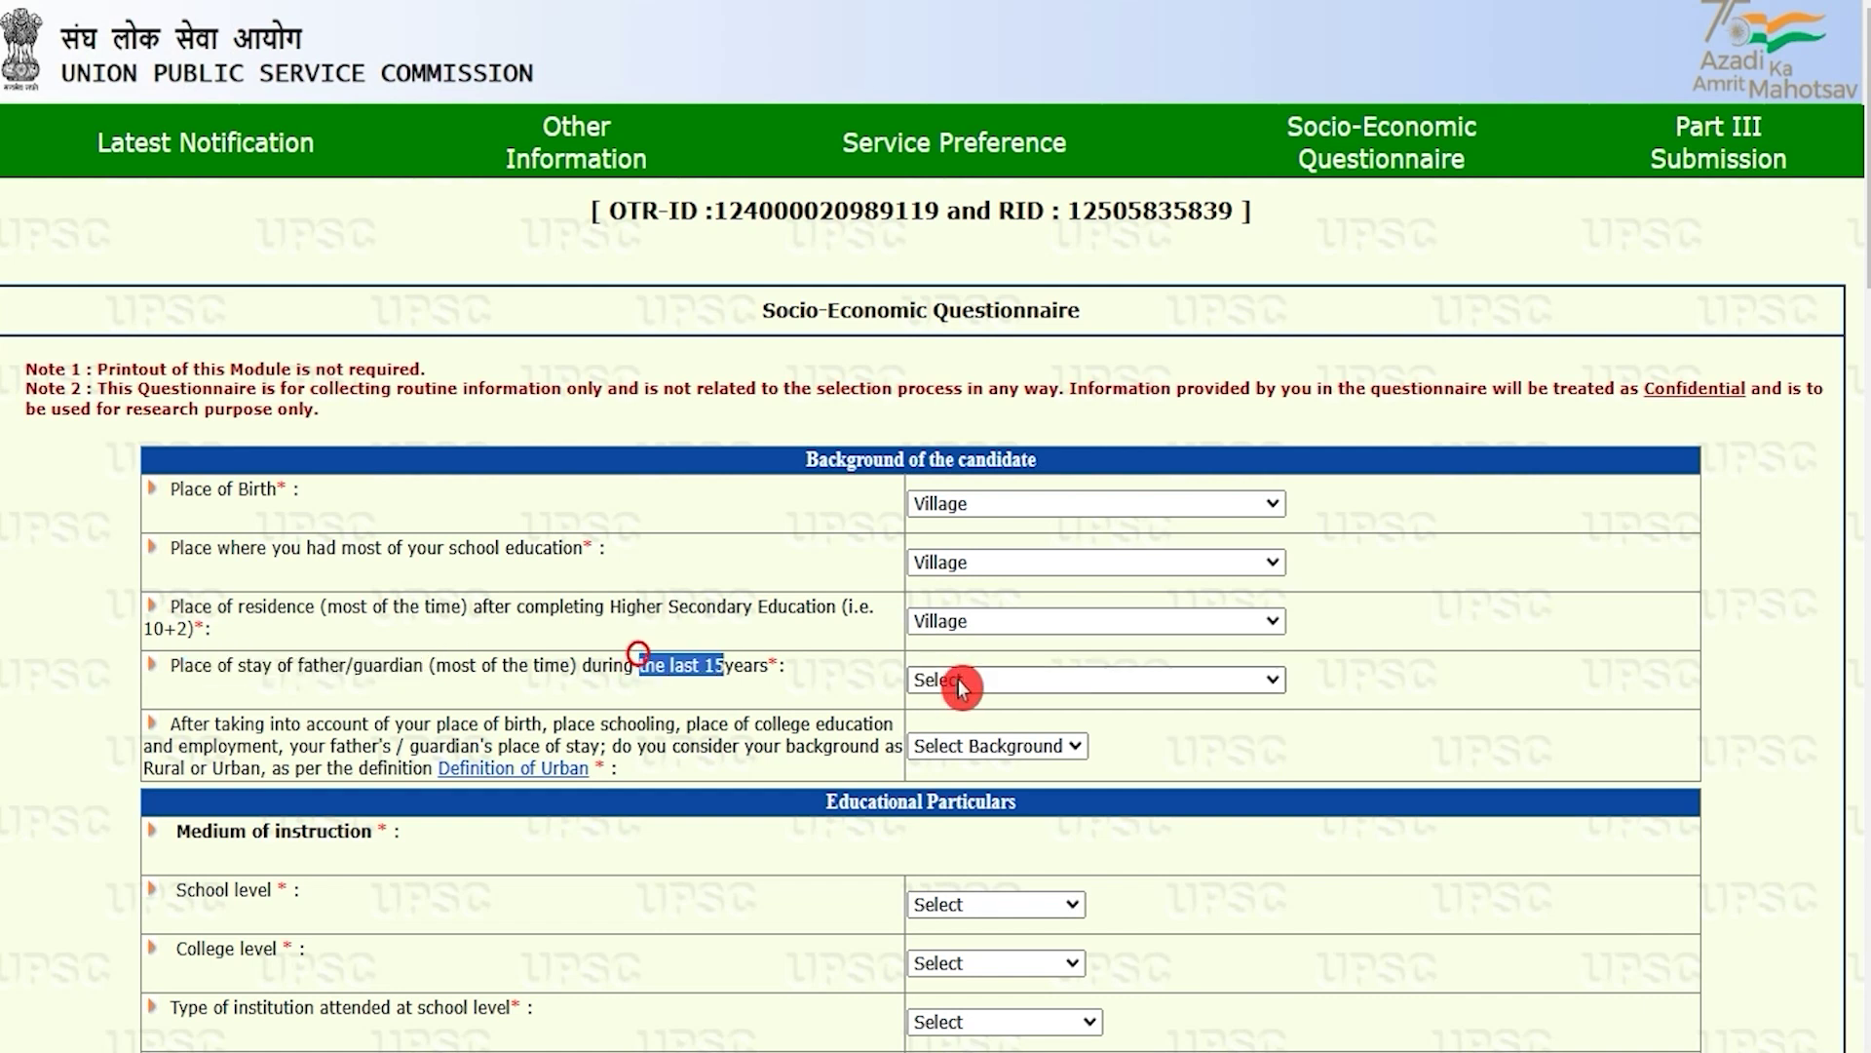
pyautogui.click(956, 680)
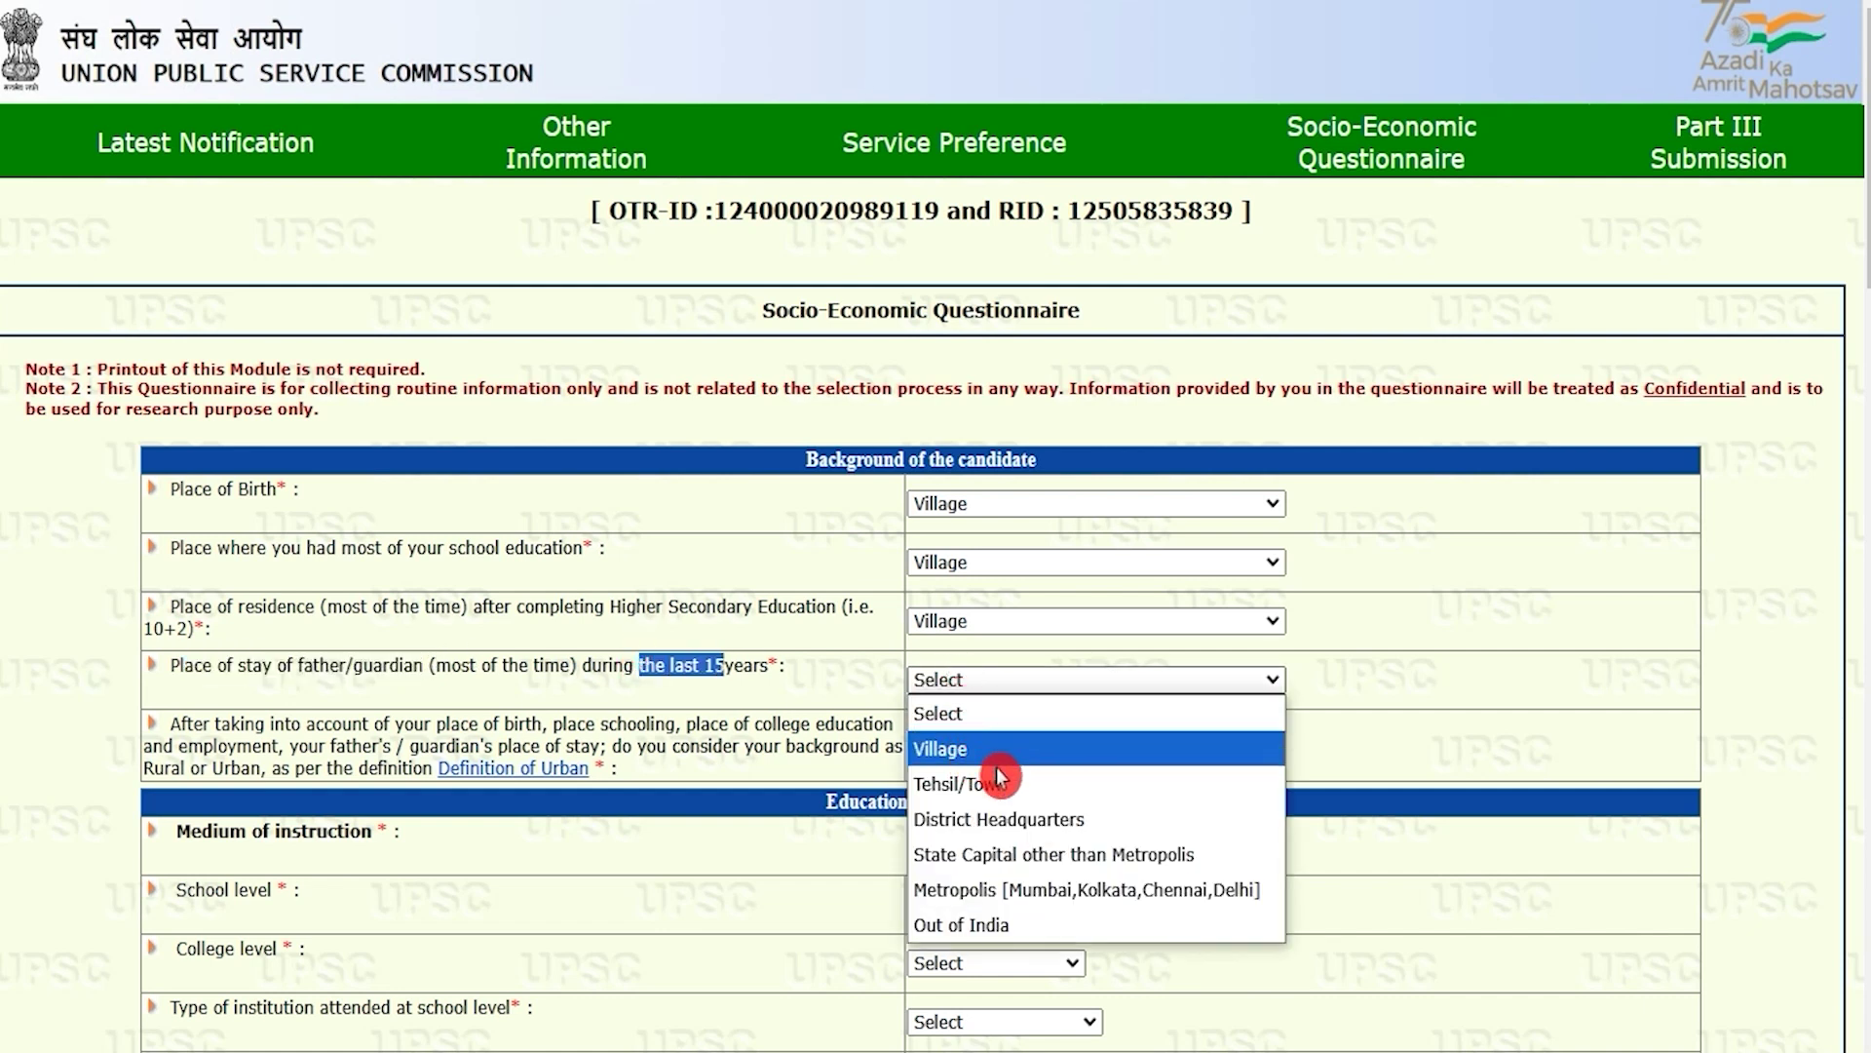
pyautogui.click(965, 748)
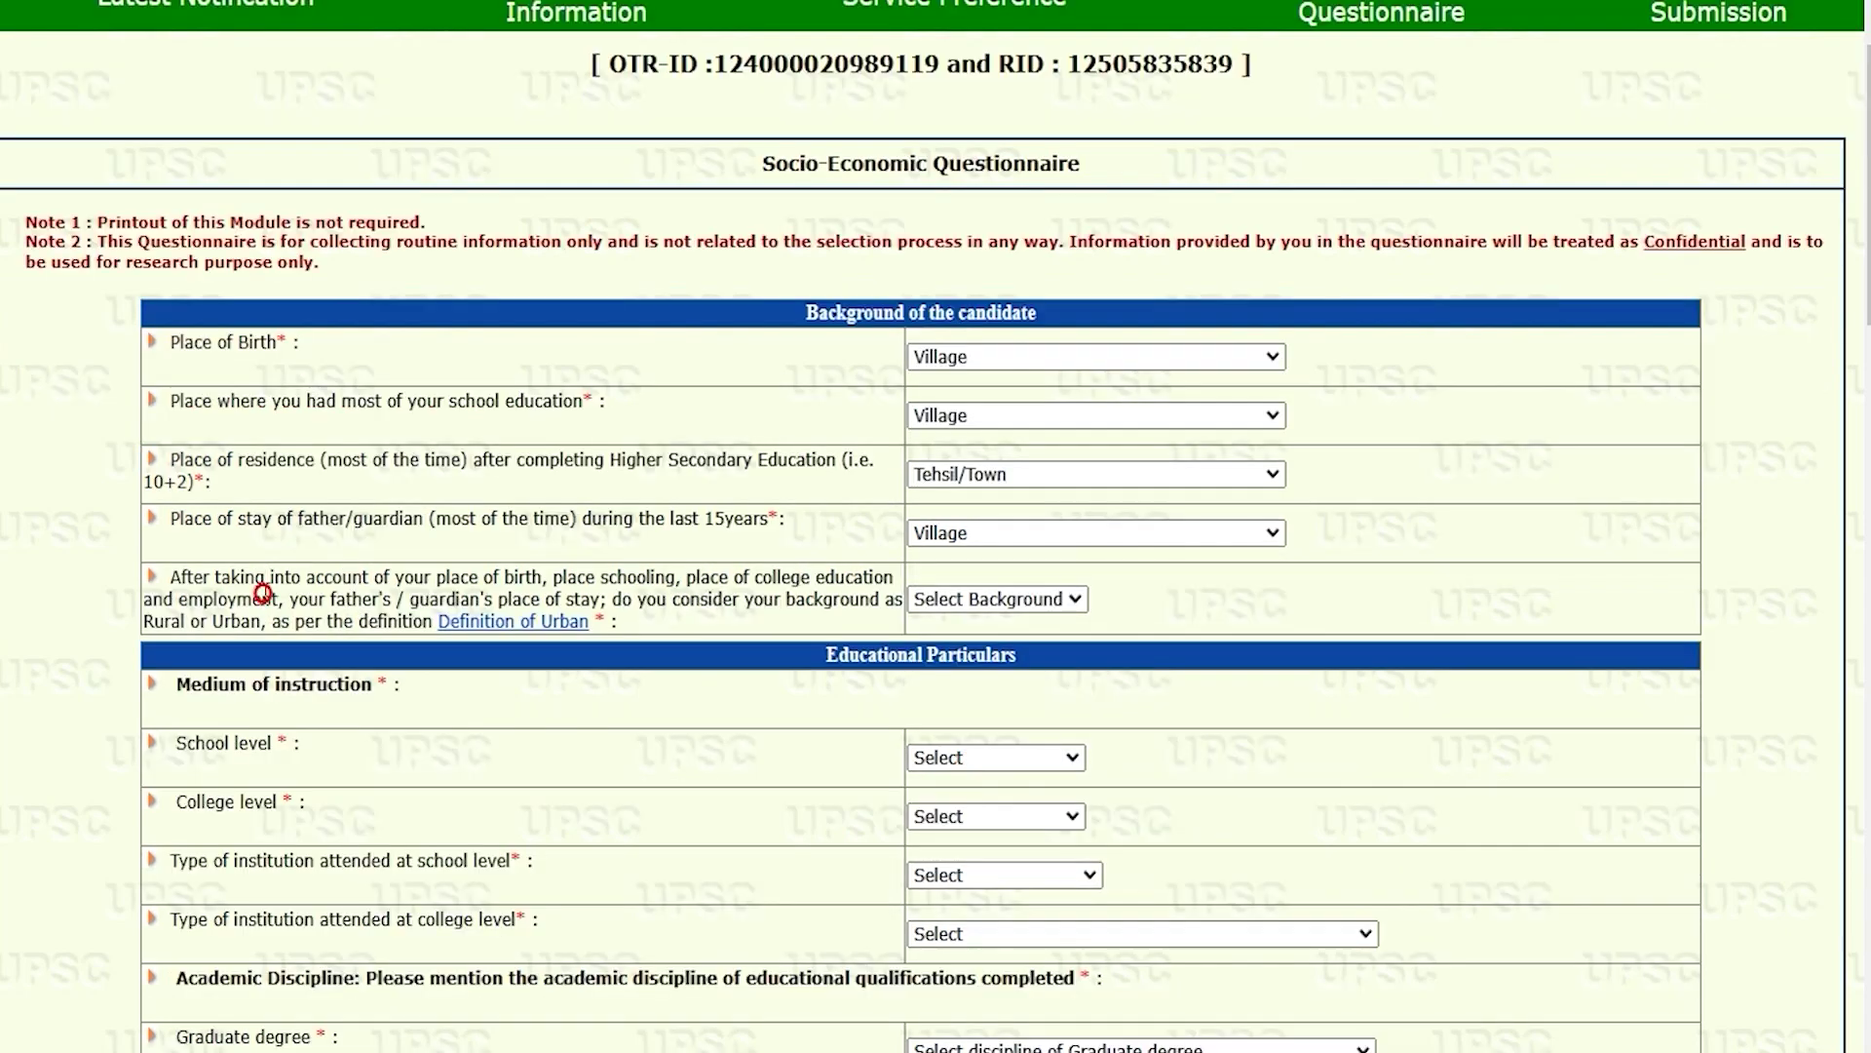
pyautogui.click(955, 599)
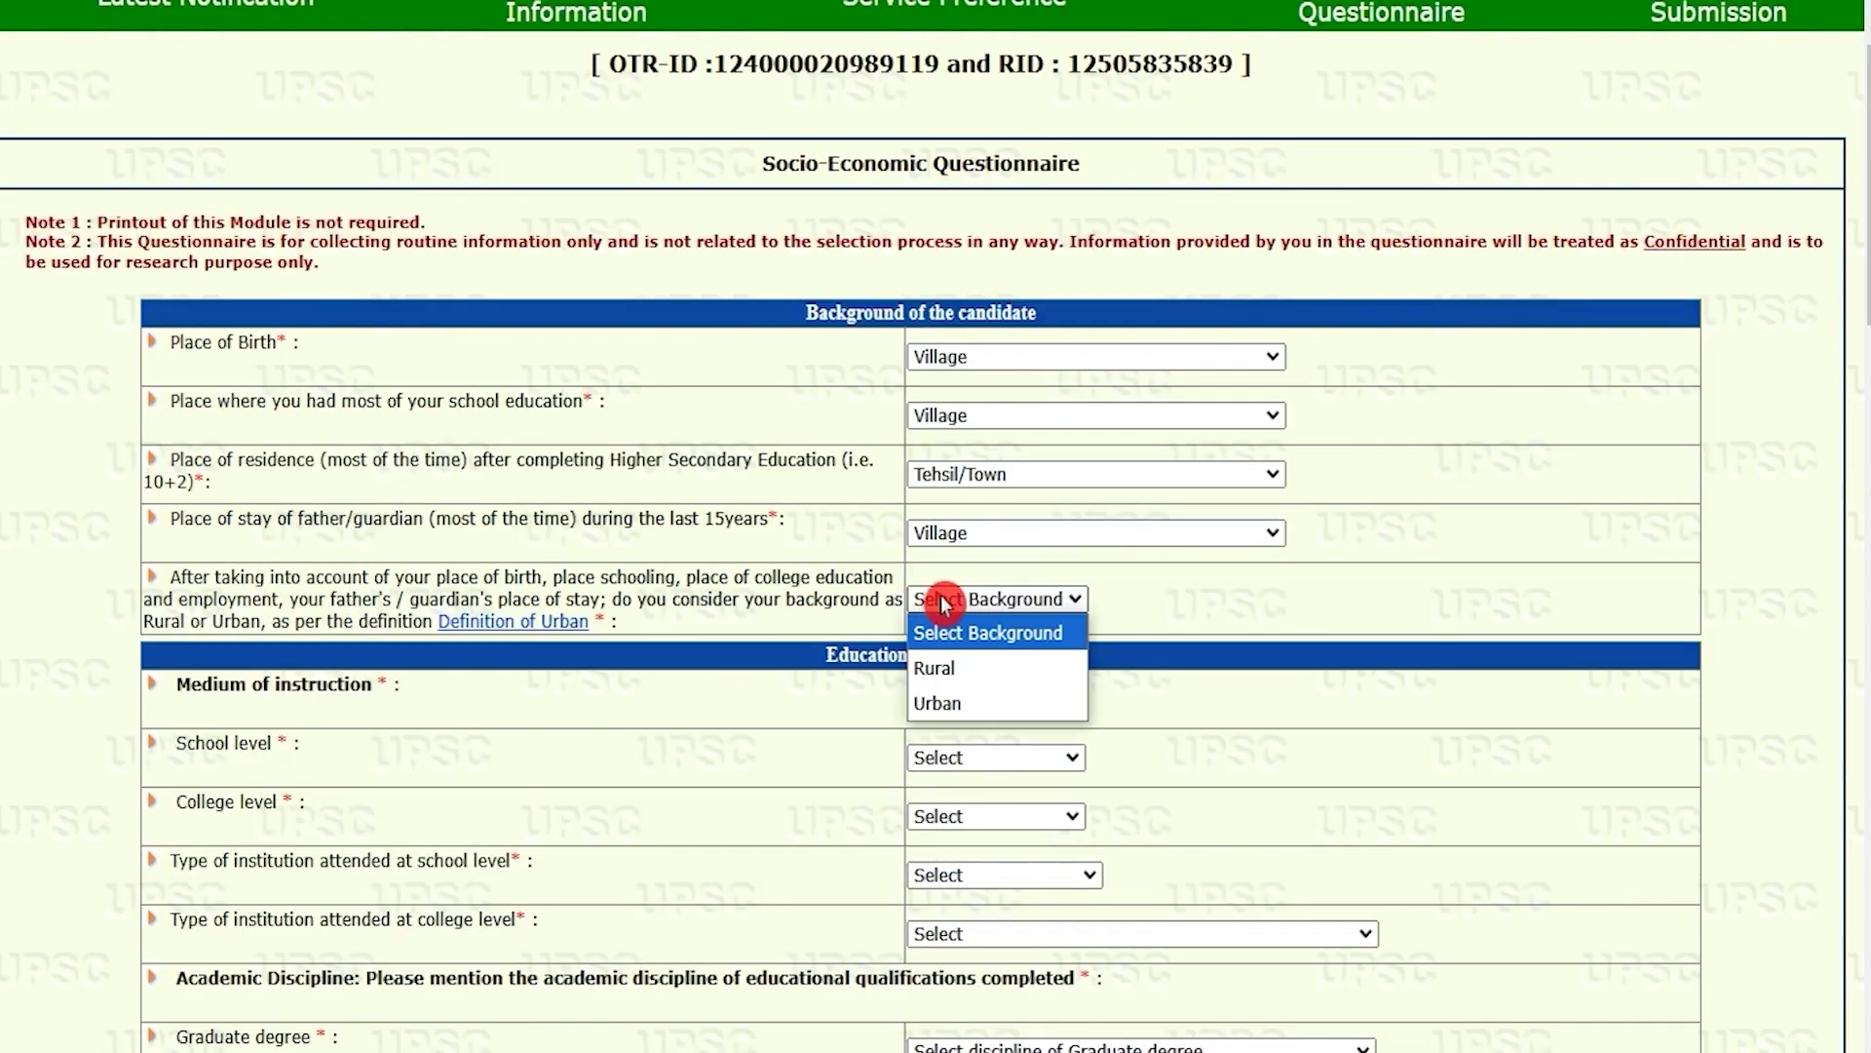
pyautogui.click(939, 705)
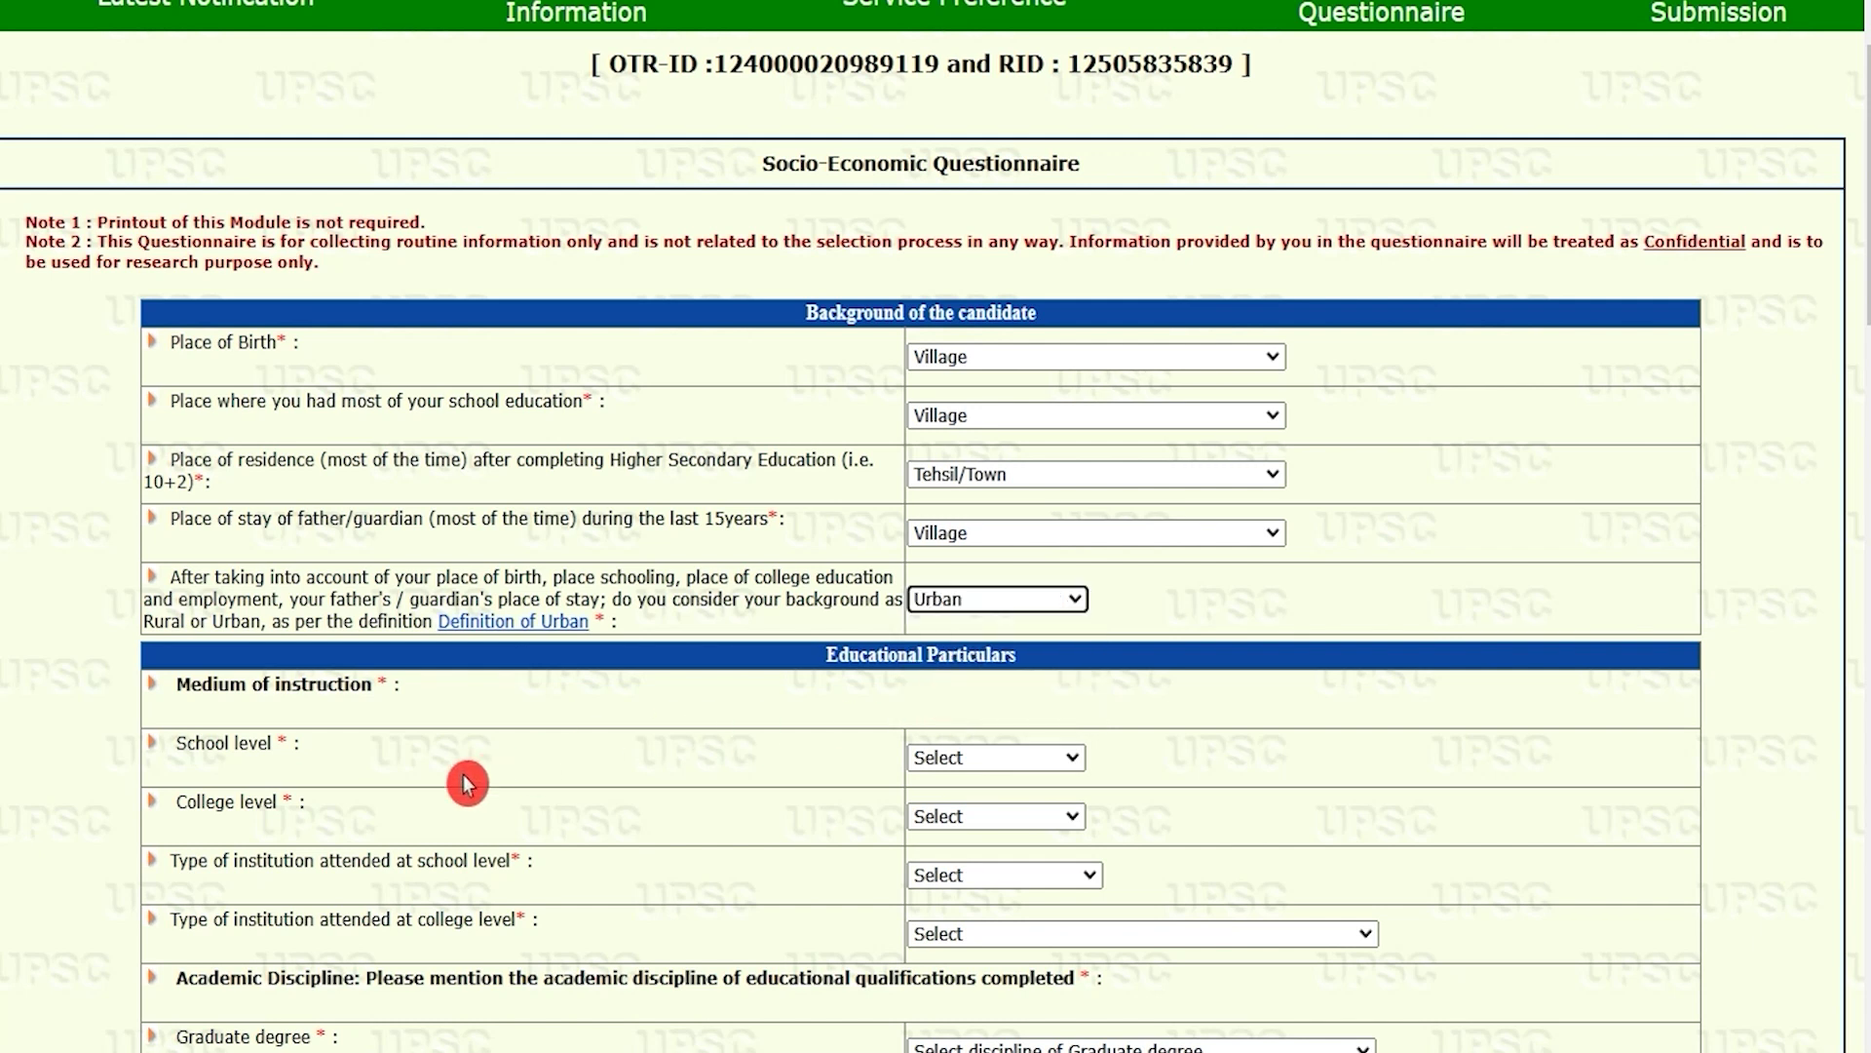
pyautogui.scroll(-3, 467, 783)
pyautogui.click(214, 388)
pyautogui.moveTo(214, 388); pyautogui.dragTo(521, 468)
# Step: Set Hindi medium for school and college, with Govt. School and Govt. College/ Institution
pyautogui.click(926, 466)
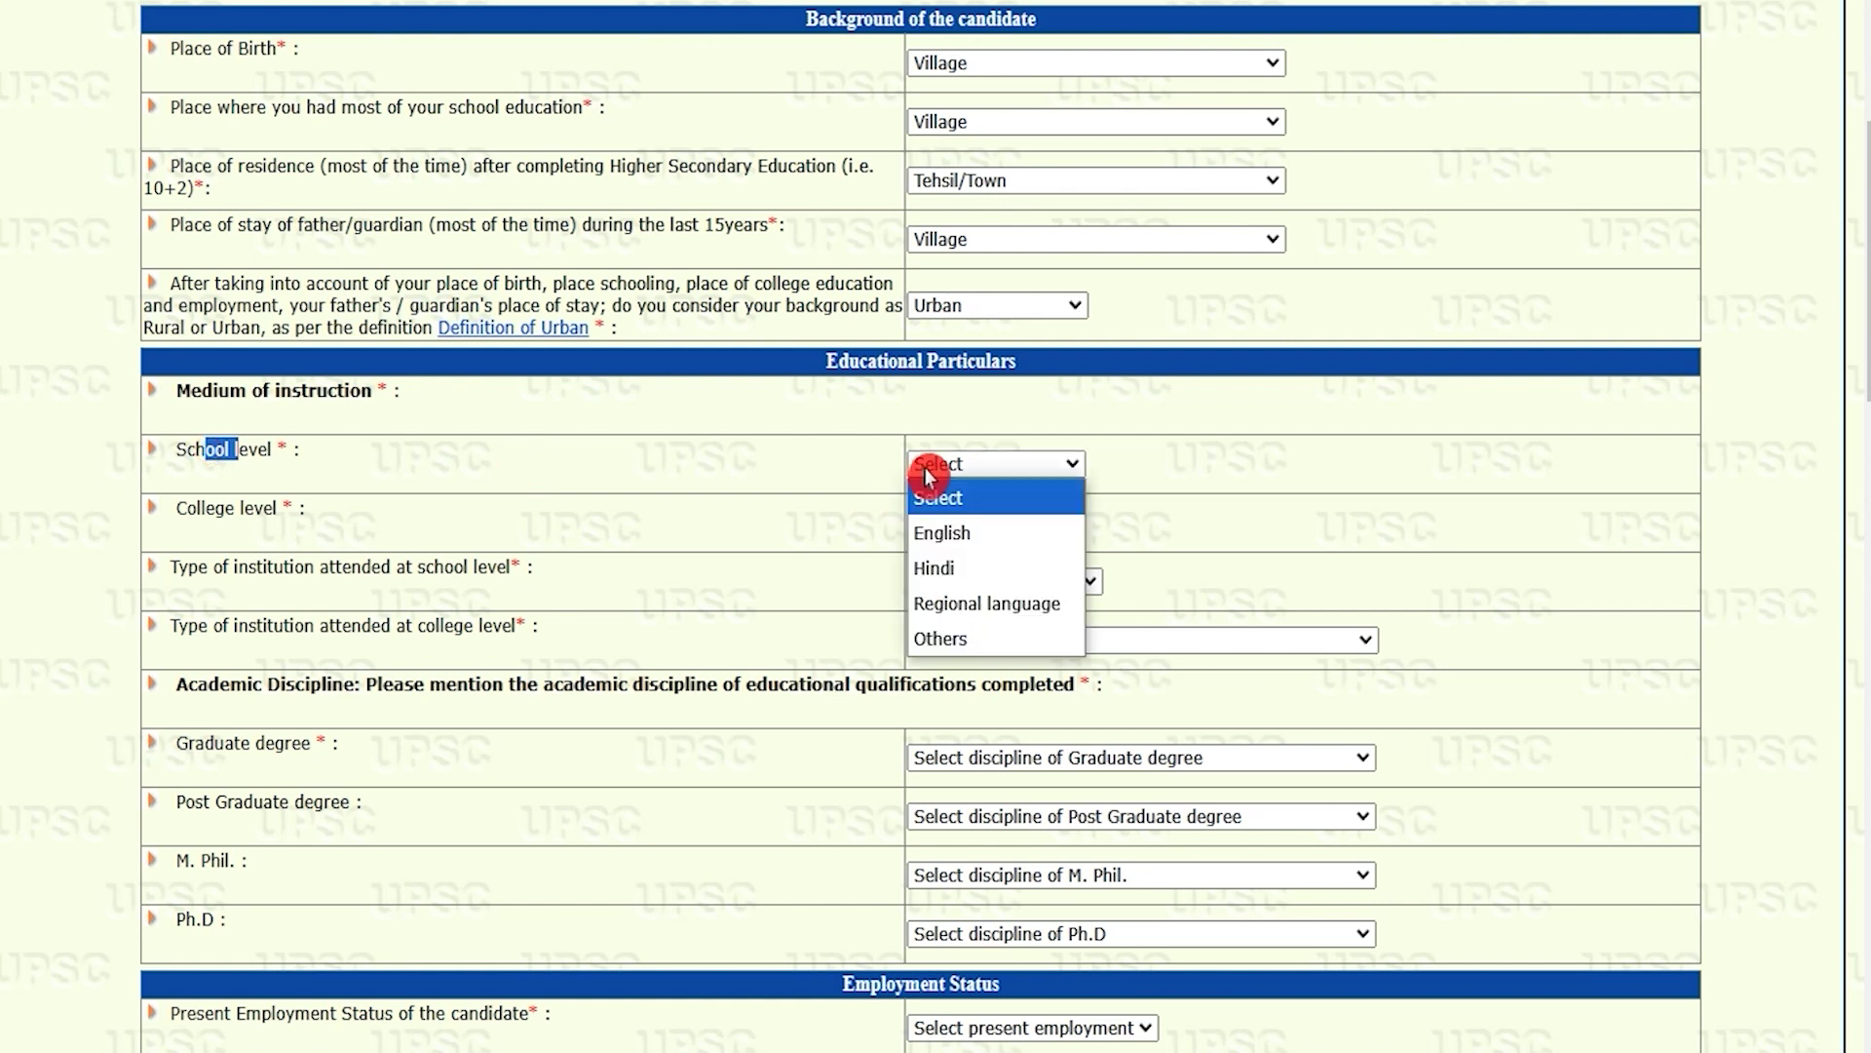
pyautogui.click(951, 573)
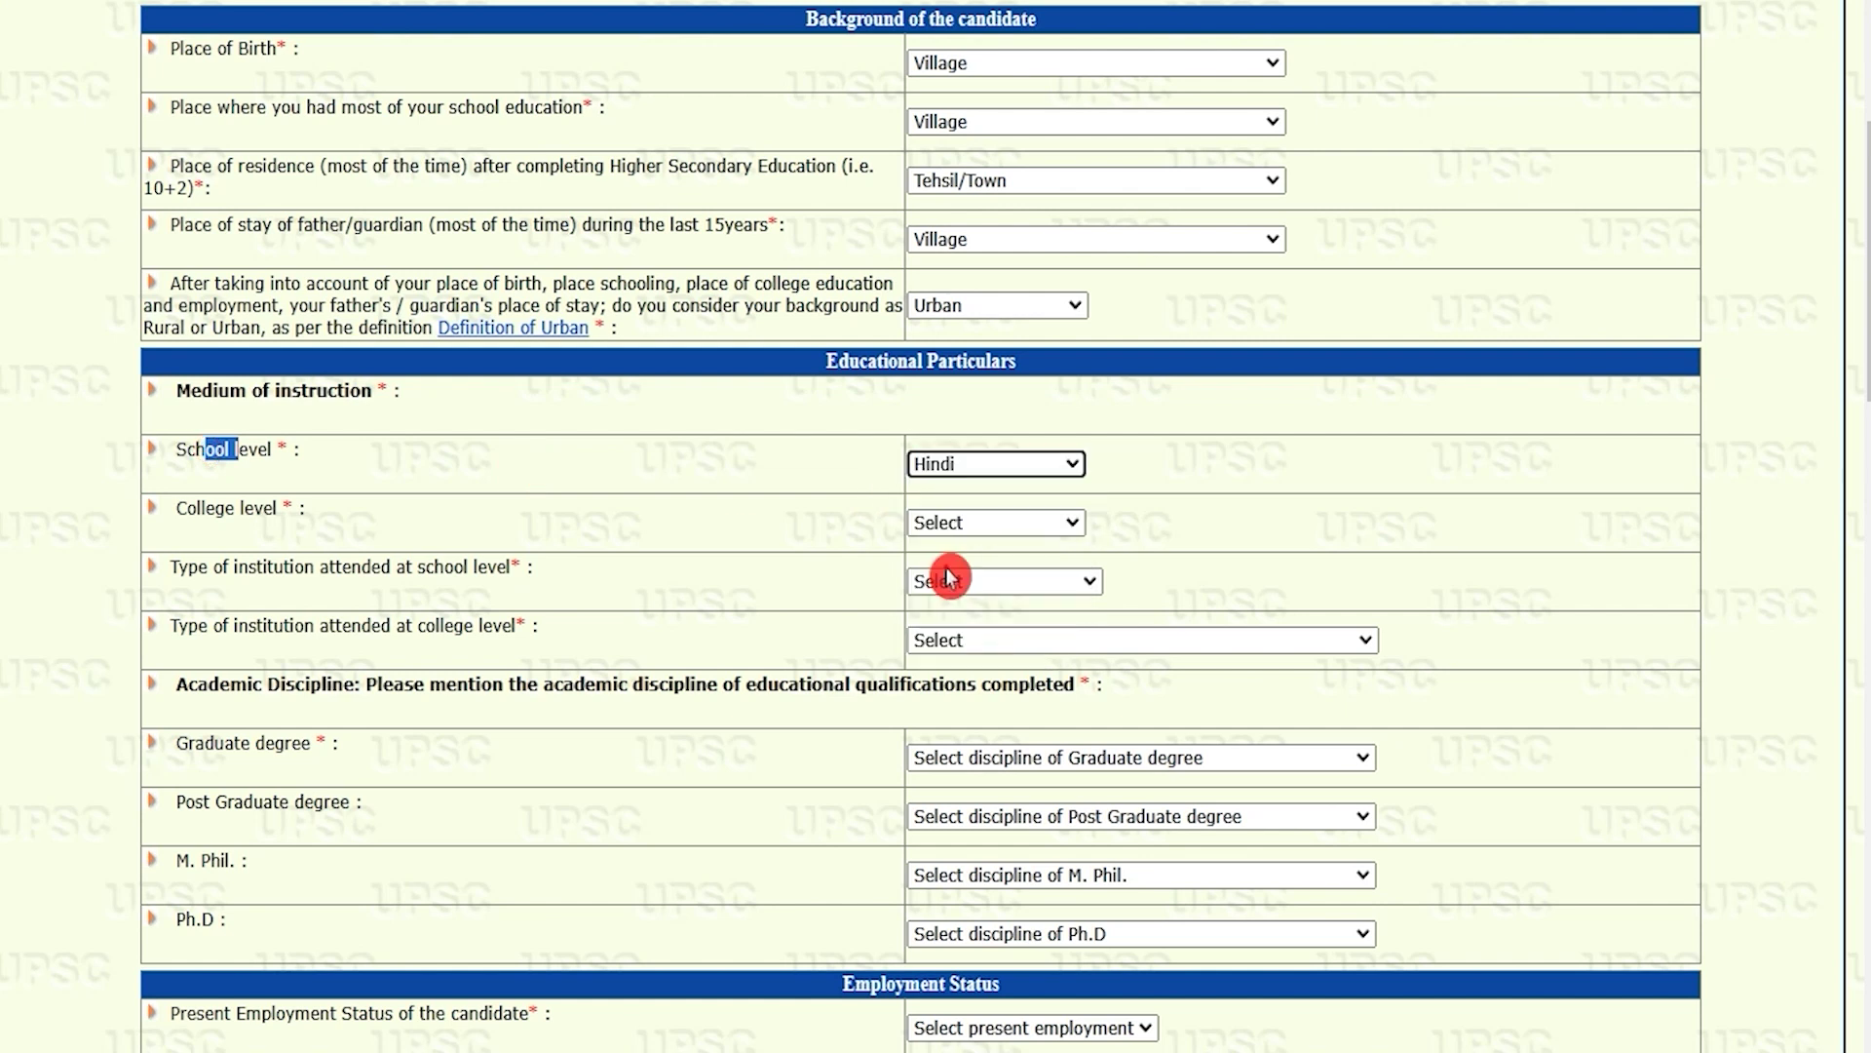
pyautogui.click(984, 522)
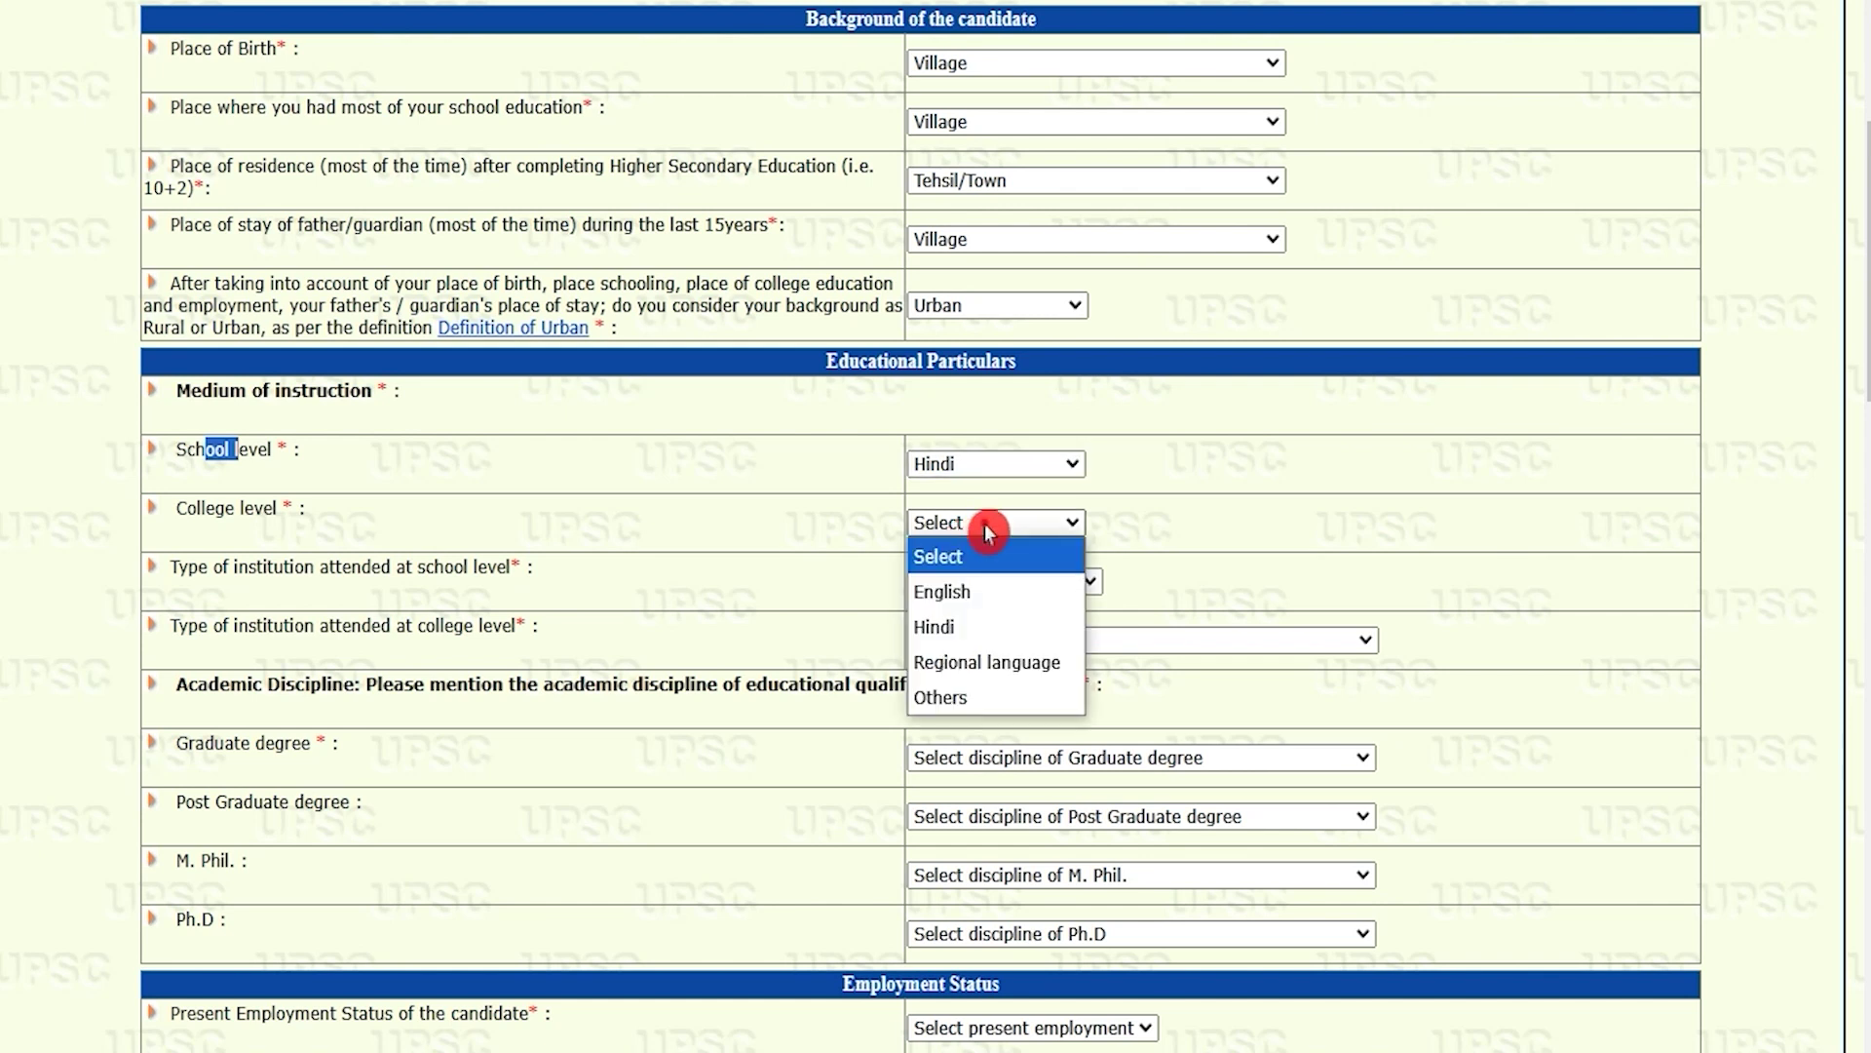
pyautogui.click(968, 633)
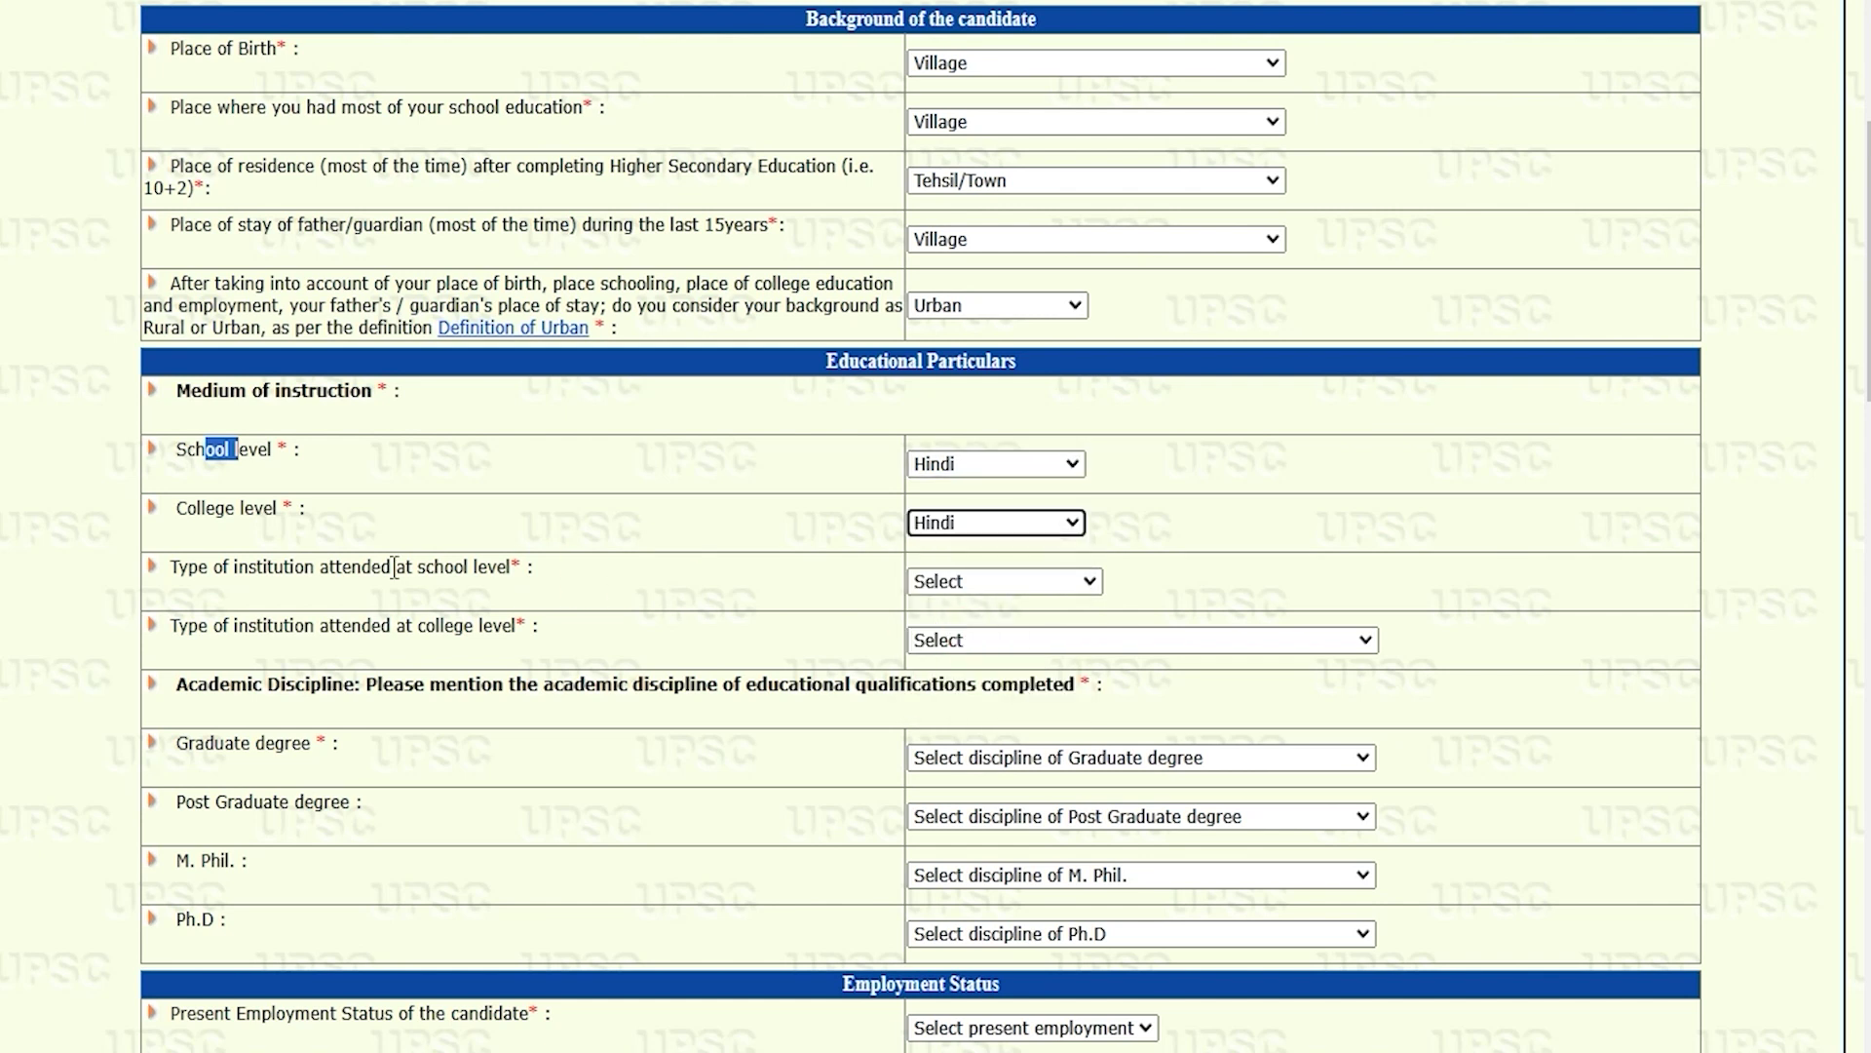
pyautogui.moveTo(238, 567); pyautogui.dragTo(459, 566)
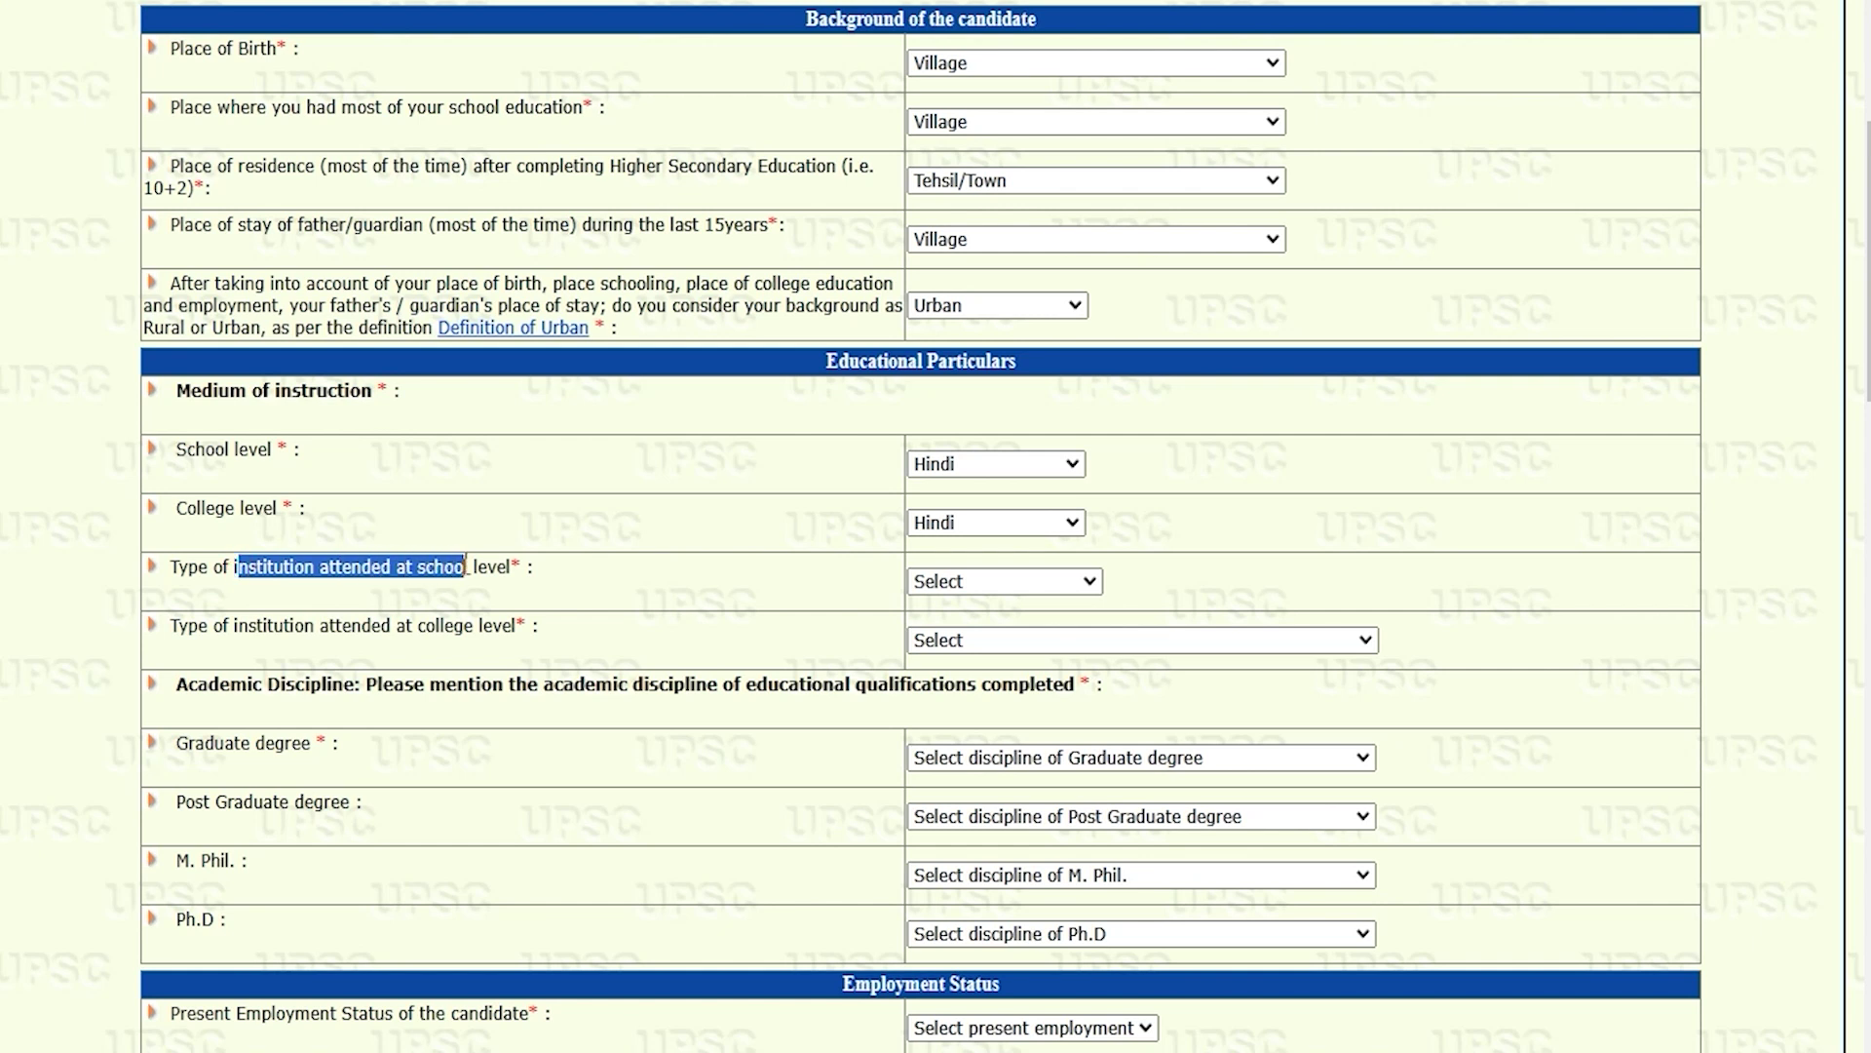
pyautogui.click(936, 581)
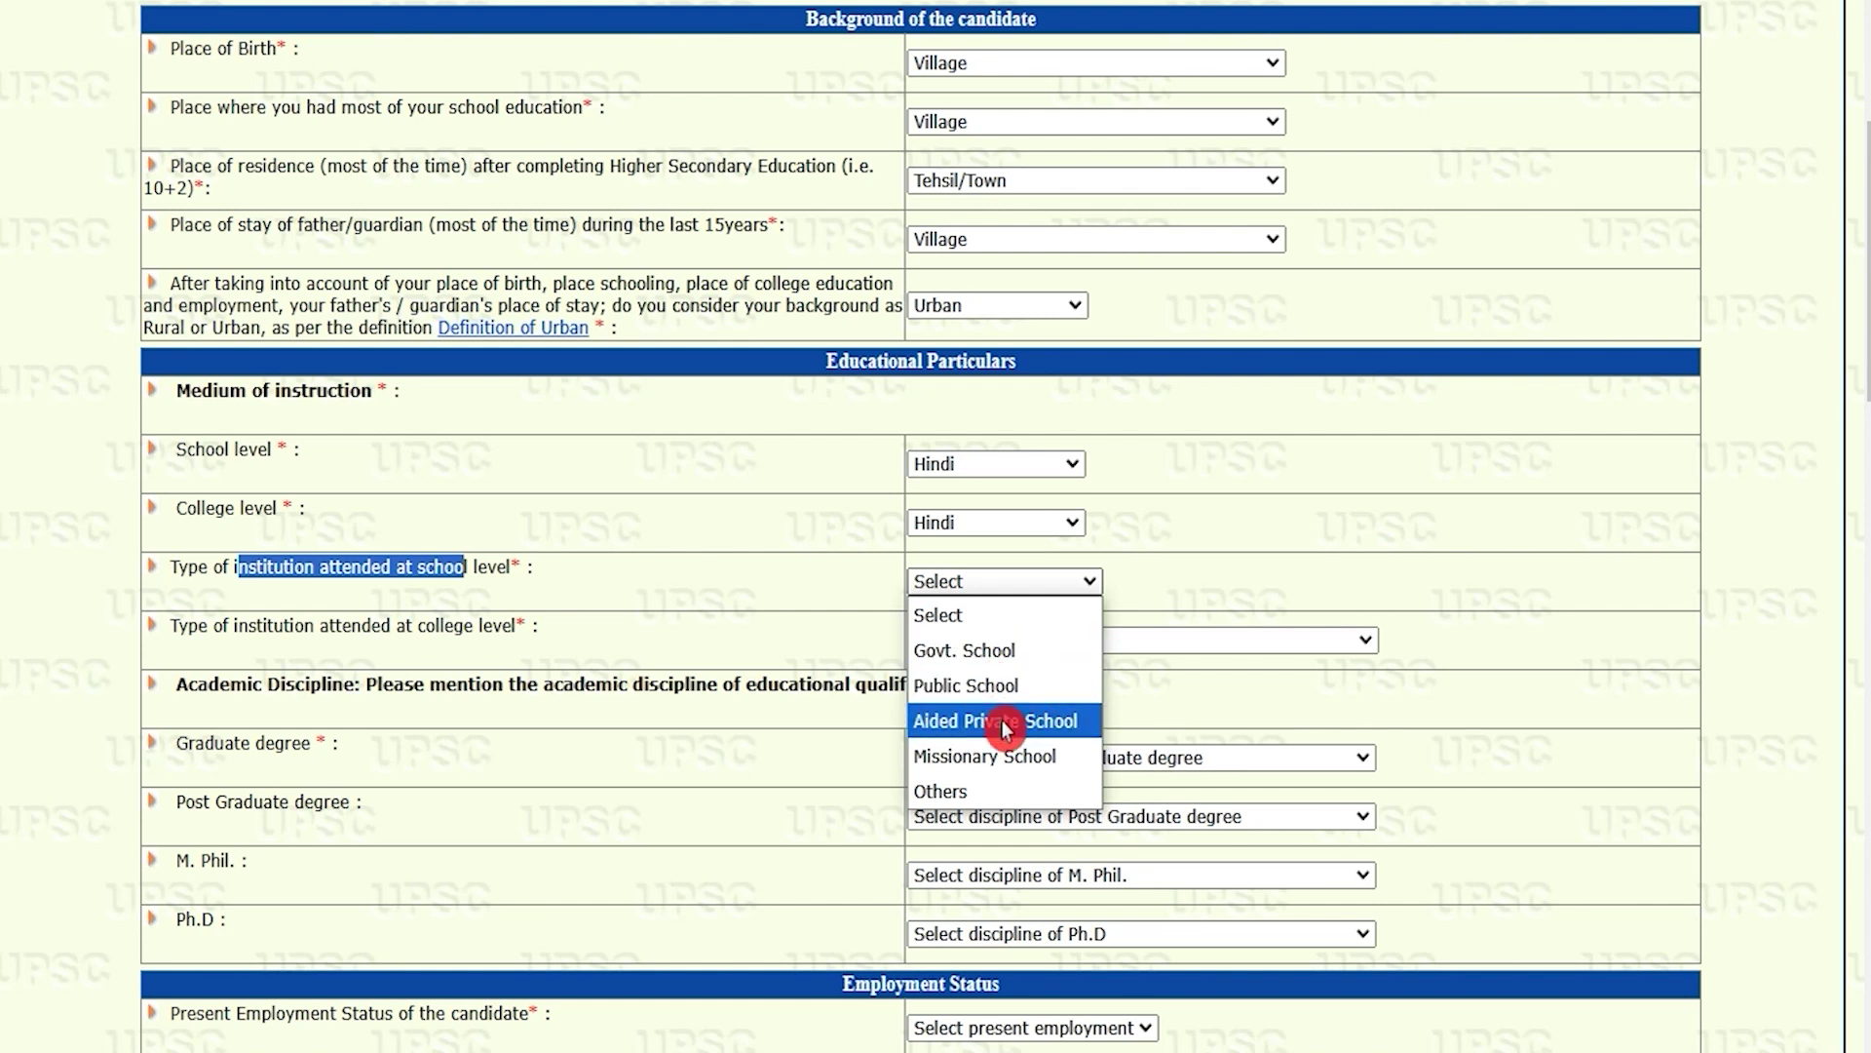
pyautogui.click(1042, 649)
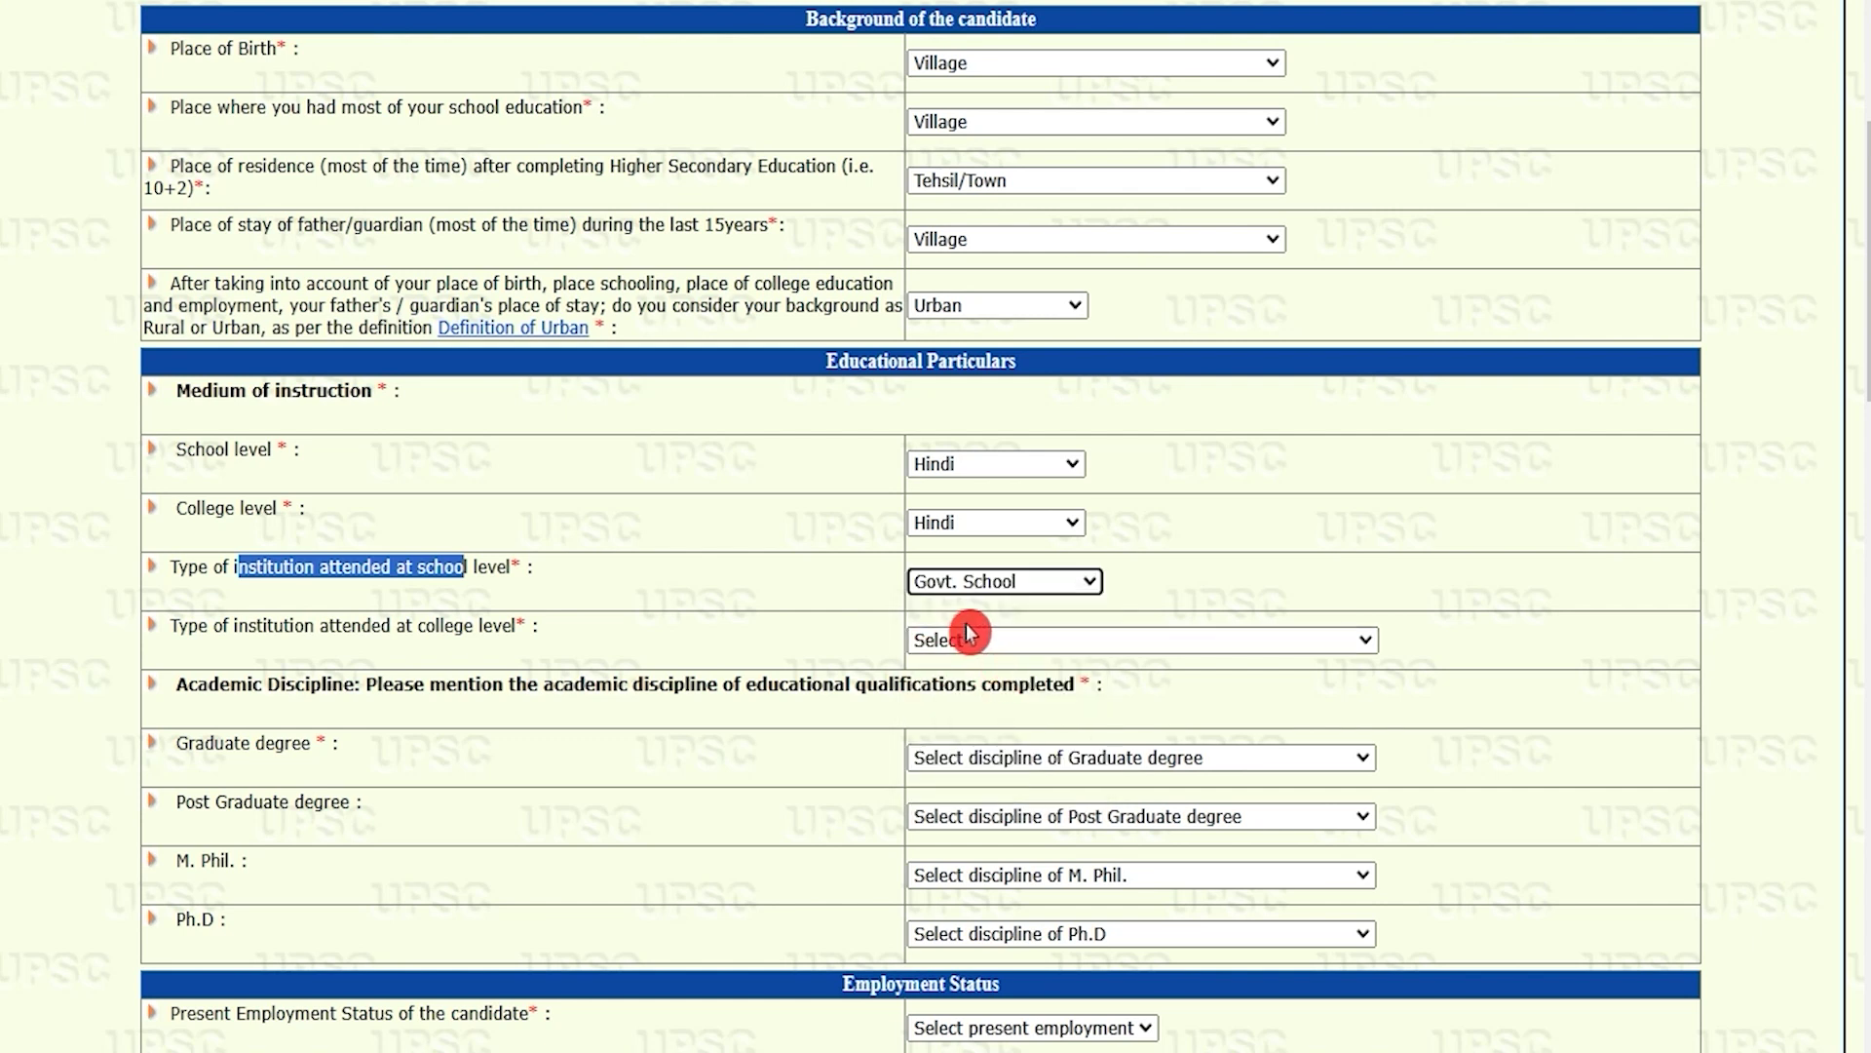
pyautogui.click(1001, 641)
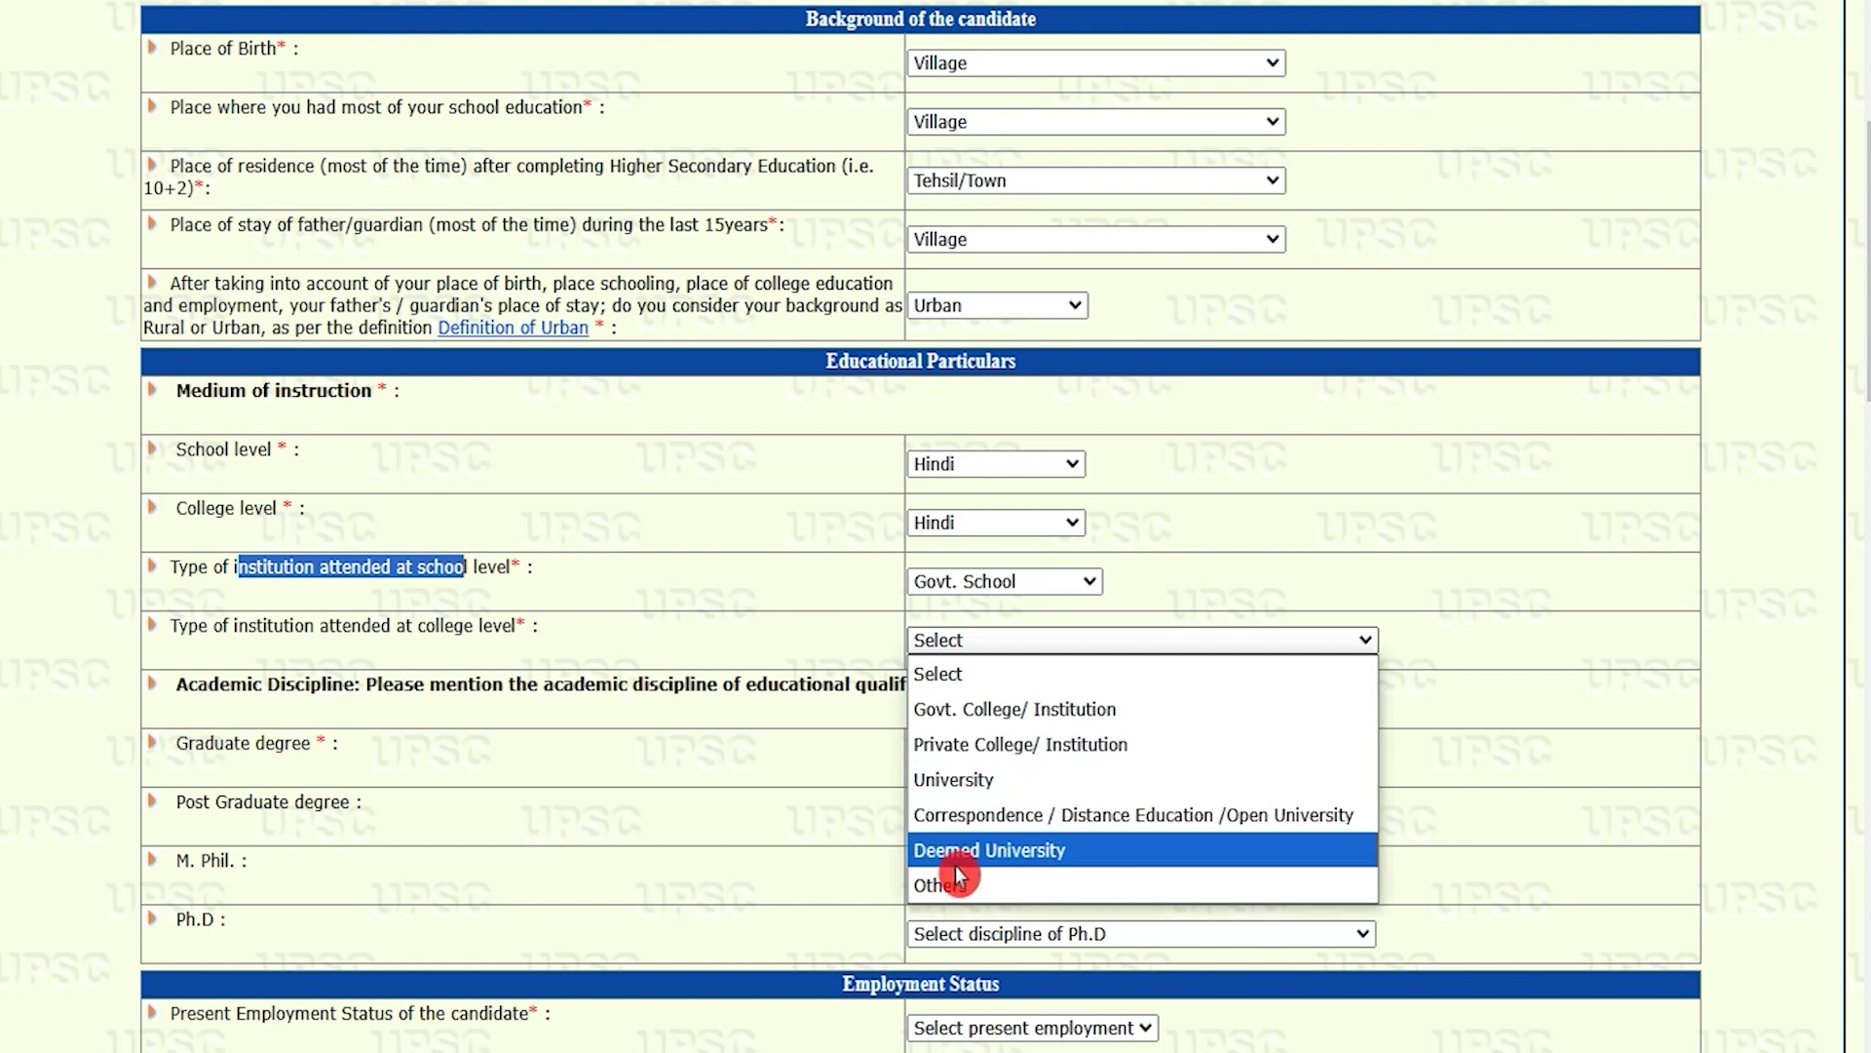
pyautogui.click(1007, 726)
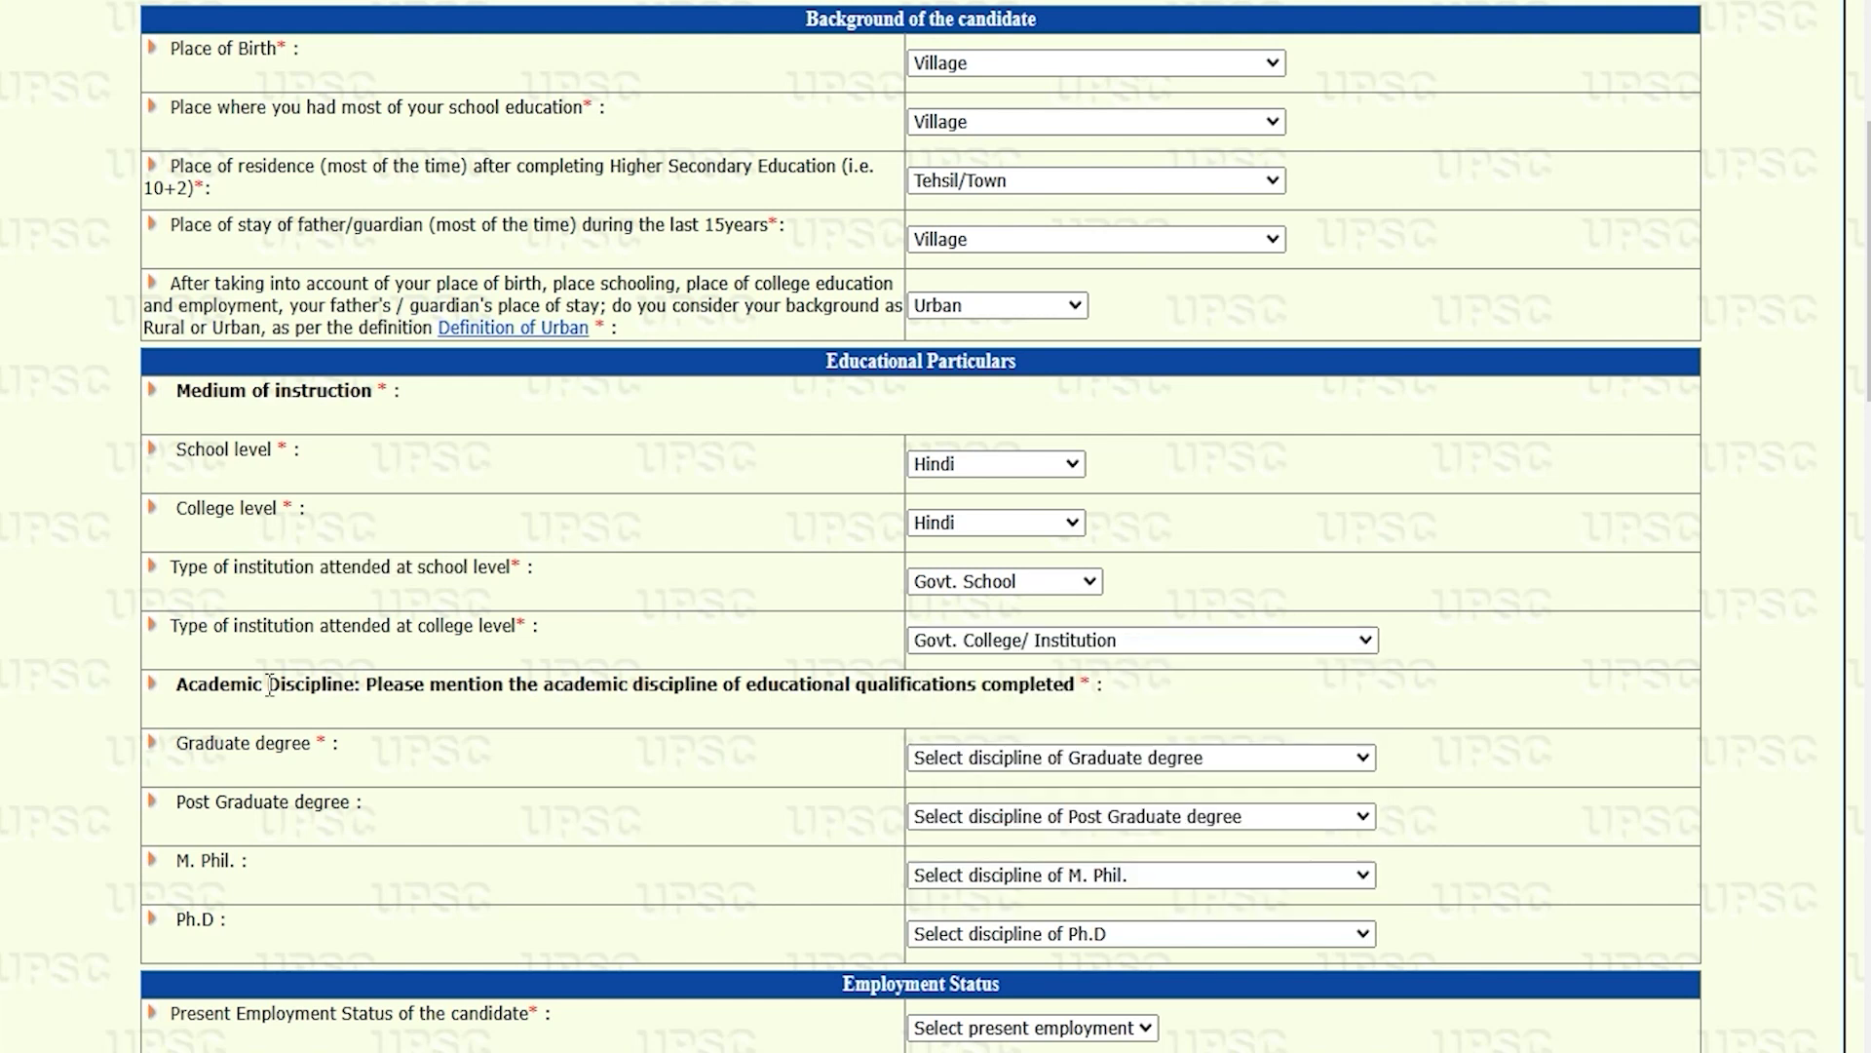
# Step: Set the Graduate and Post Graduate degree disciplines to Others
pyautogui.moveTo(290, 685); pyautogui.dragTo(451, 711)
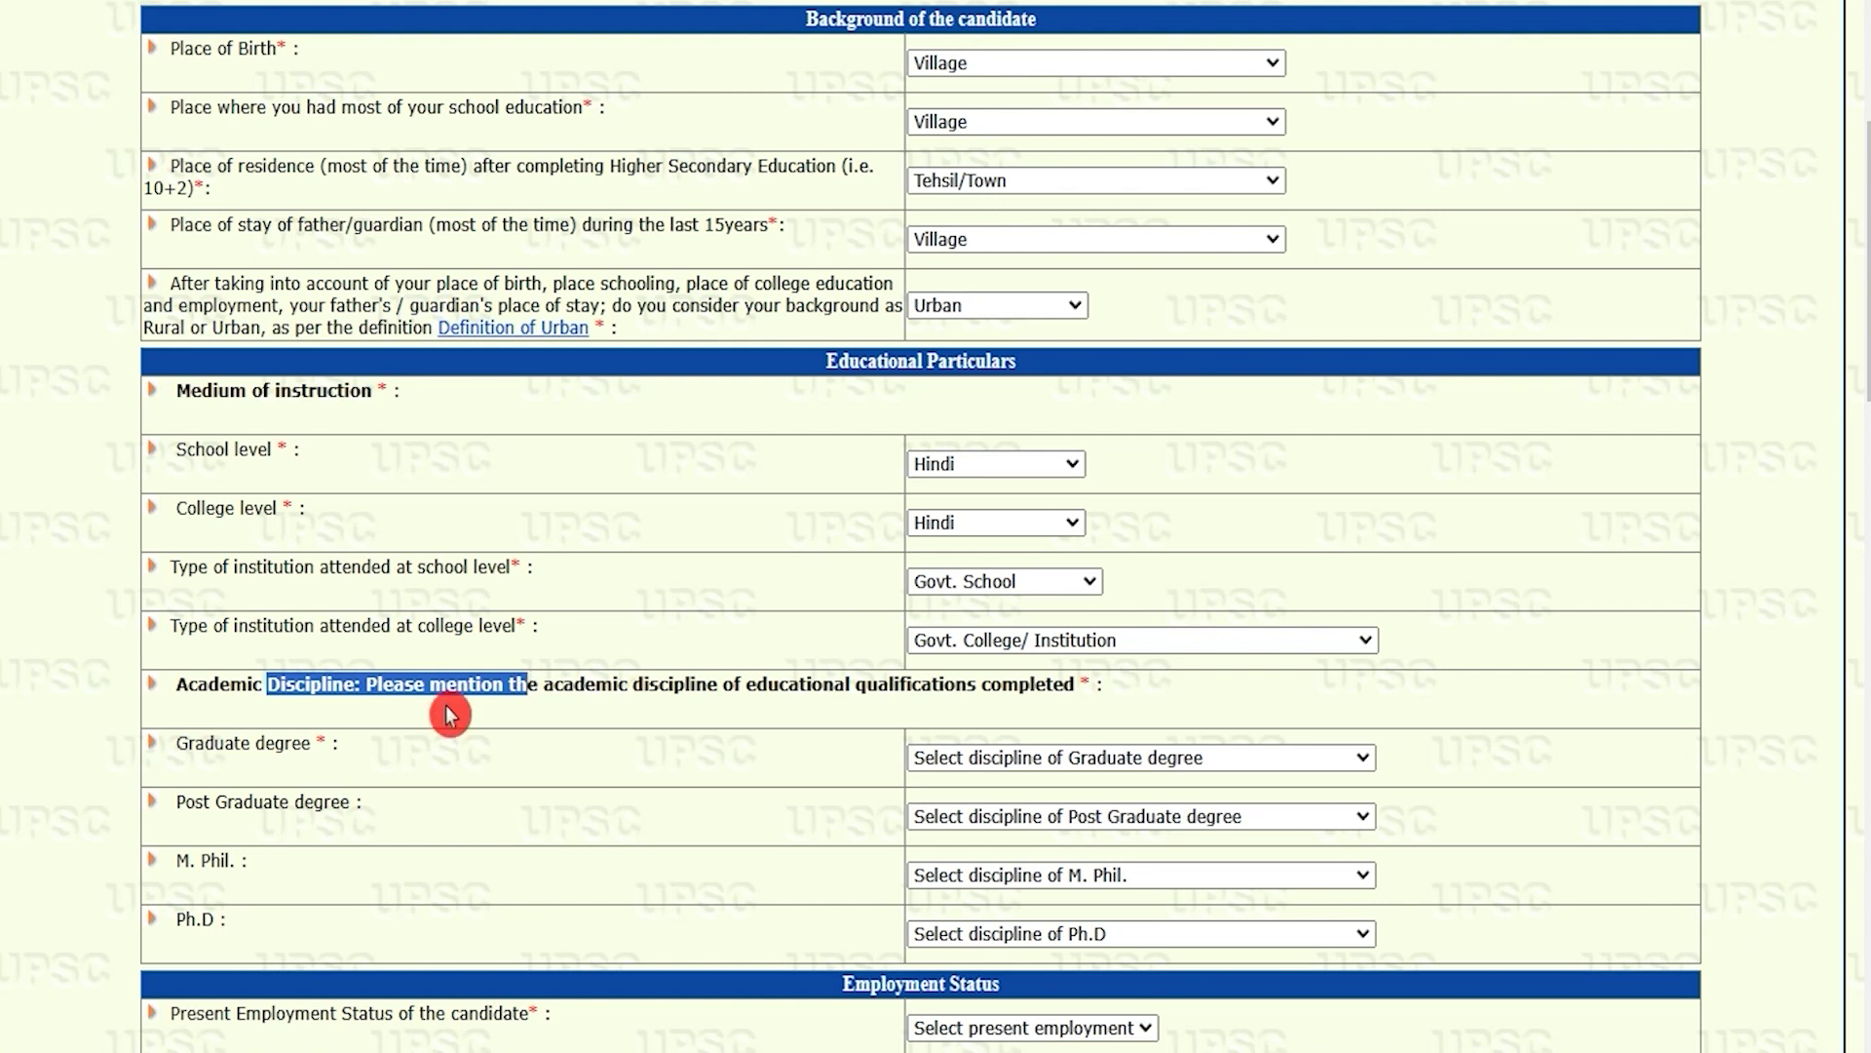
pyautogui.moveTo(216, 751); pyautogui.dragTo(285, 746)
pyautogui.click(969, 766)
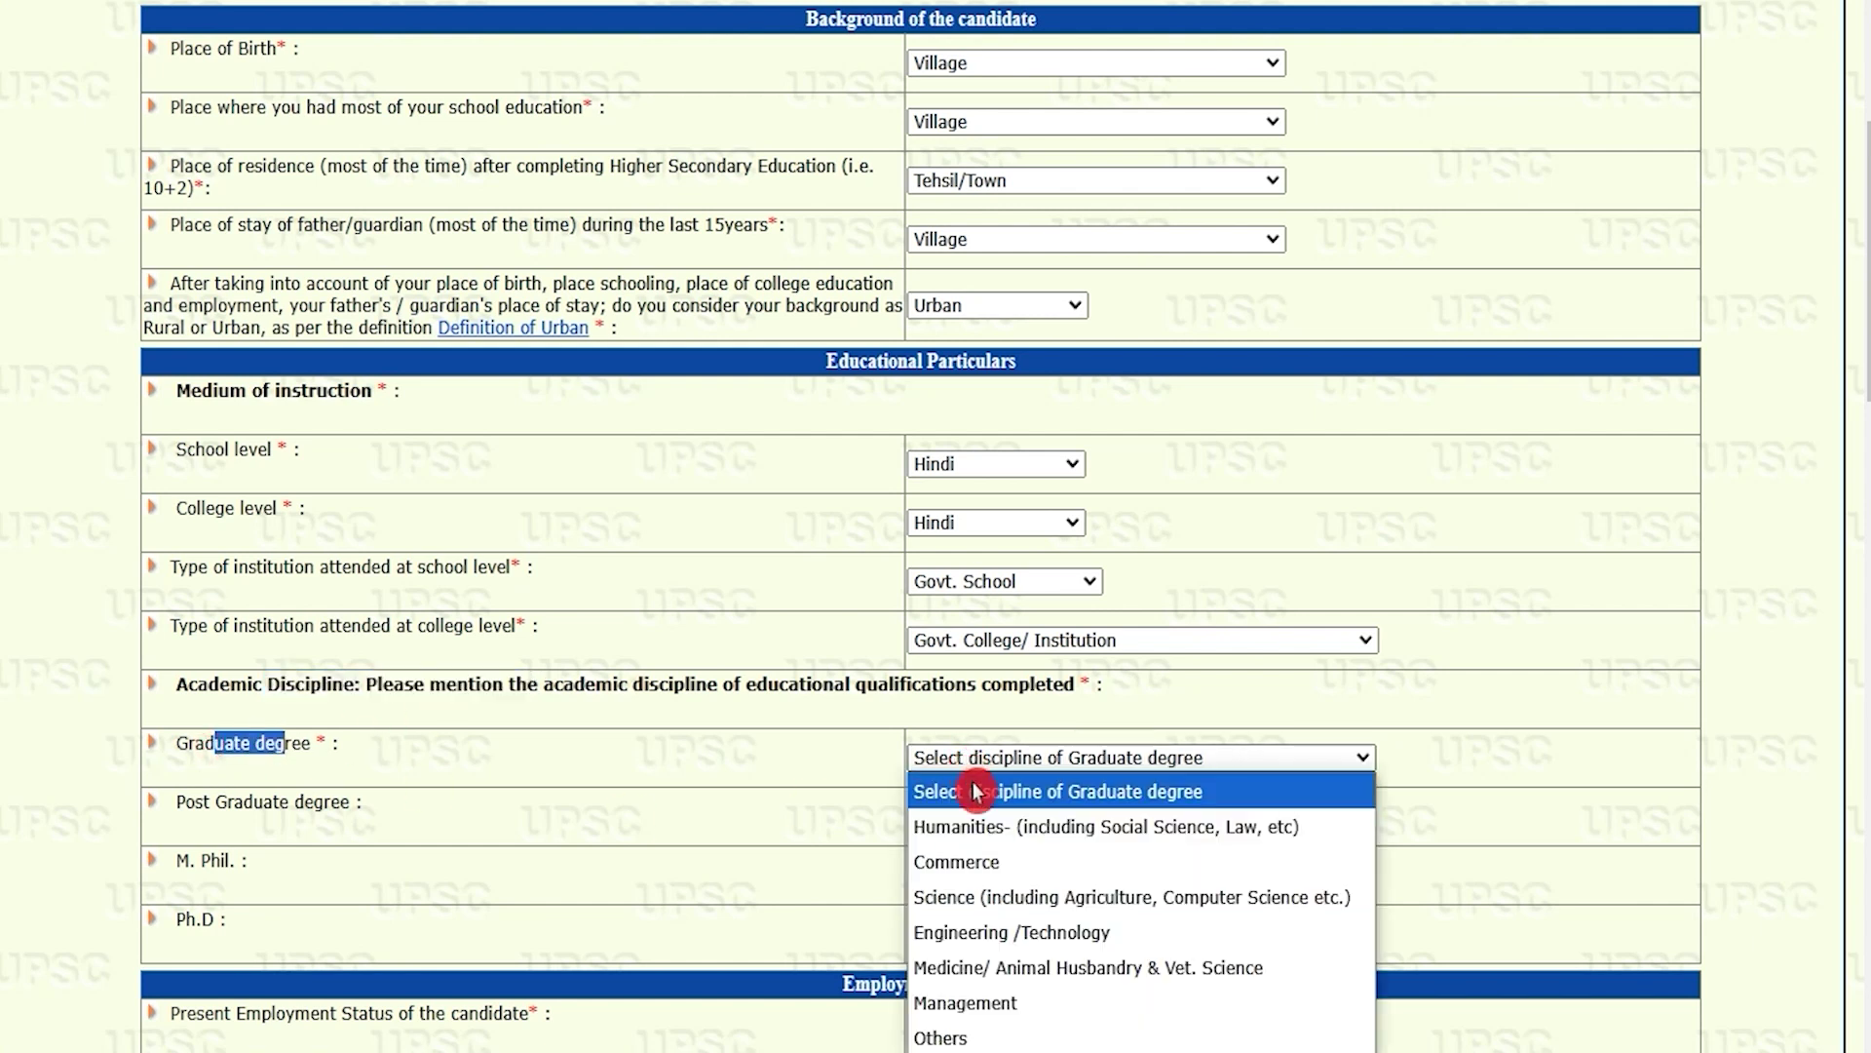
pyautogui.click(975, 1037)
pyautogui.moveTo(185, 802); pyautogui.dragTo(413, 807)
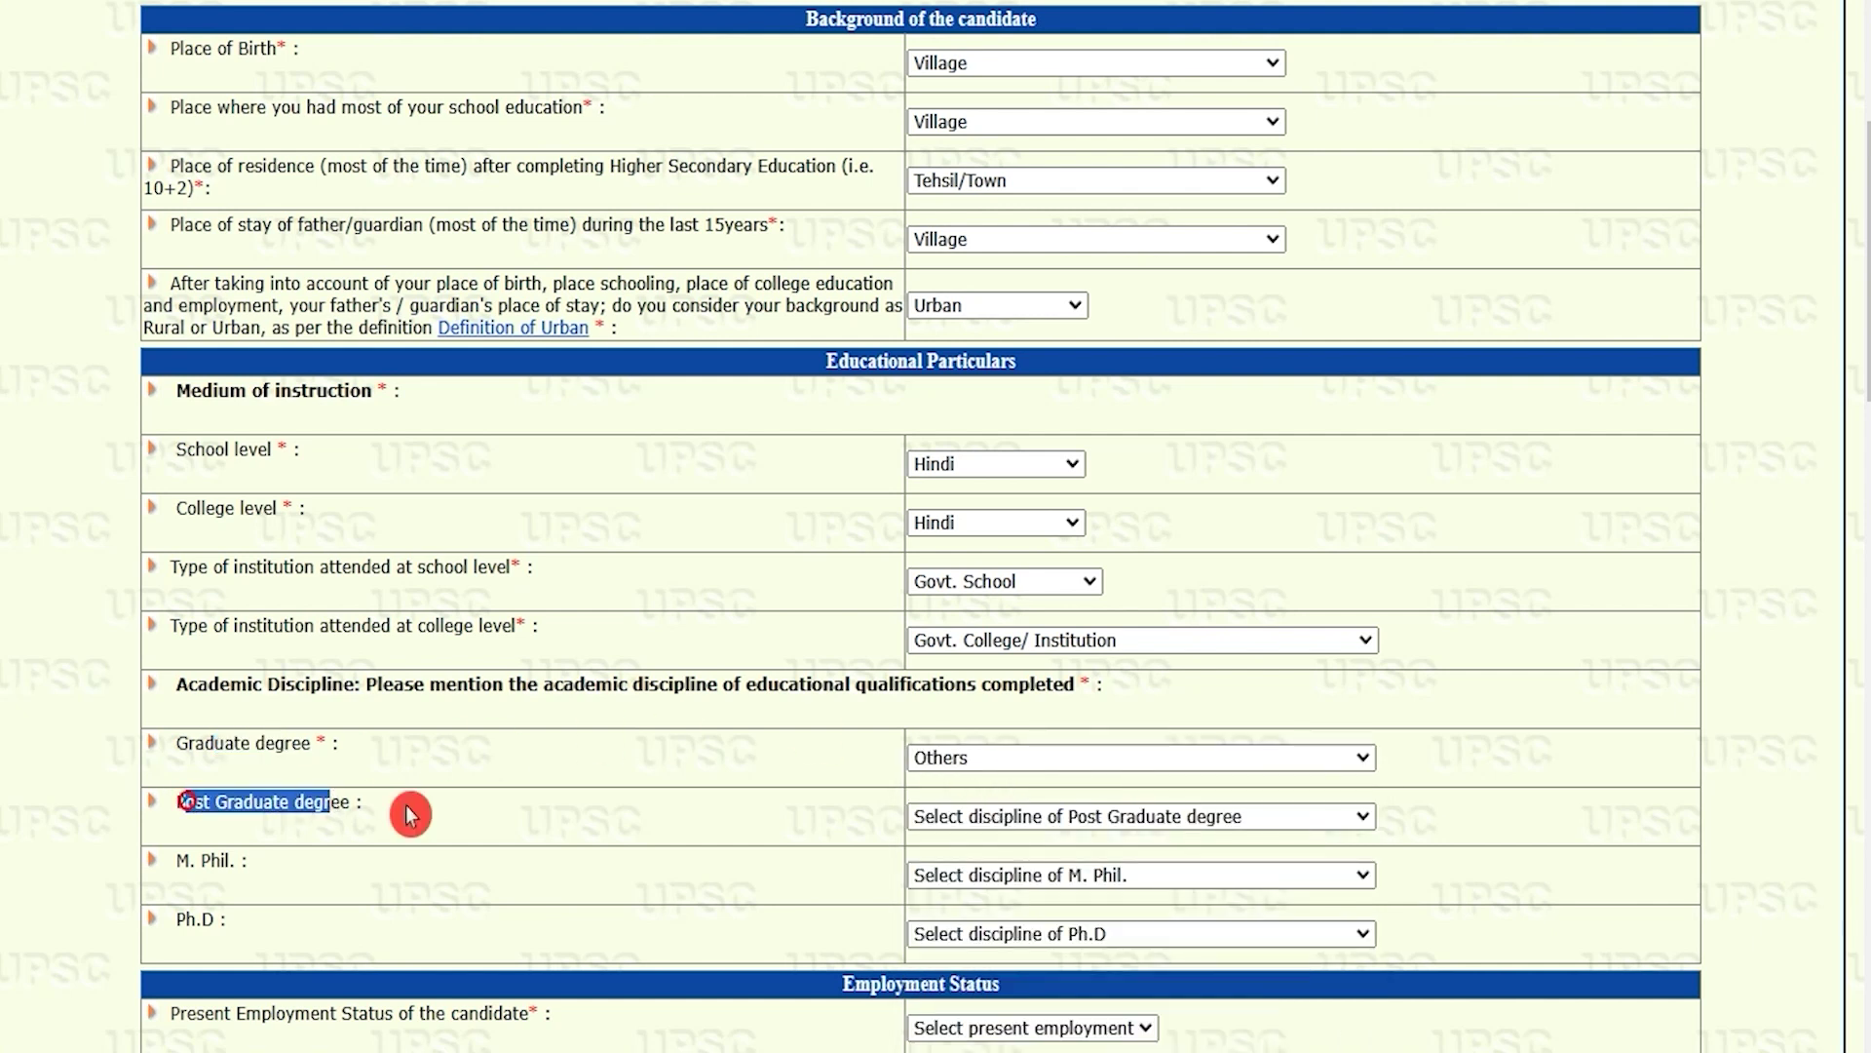
pyautogui.click(984, 816)
pyautogui.click(982, 794)
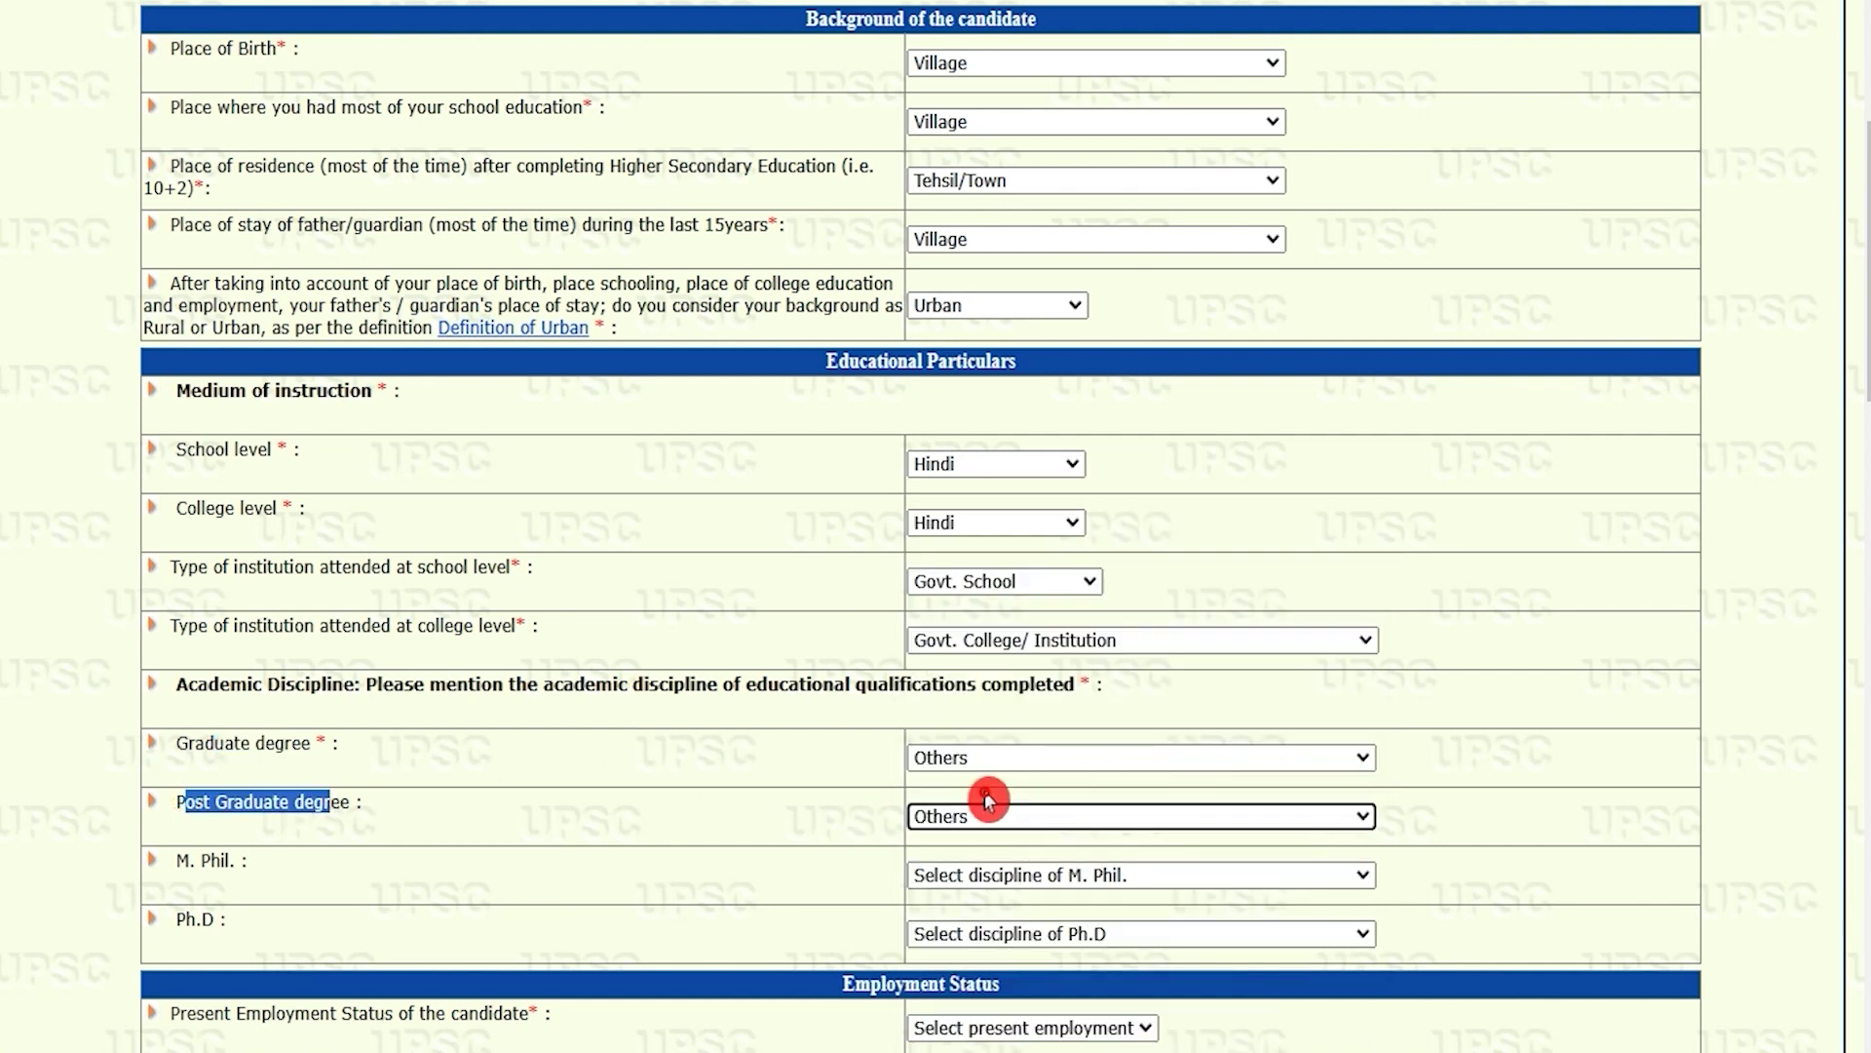
# Step: Leave the M. Phil. and Ph.D discipline dropdowns unset
pyautogui.scroll(-3, 1102, 848)
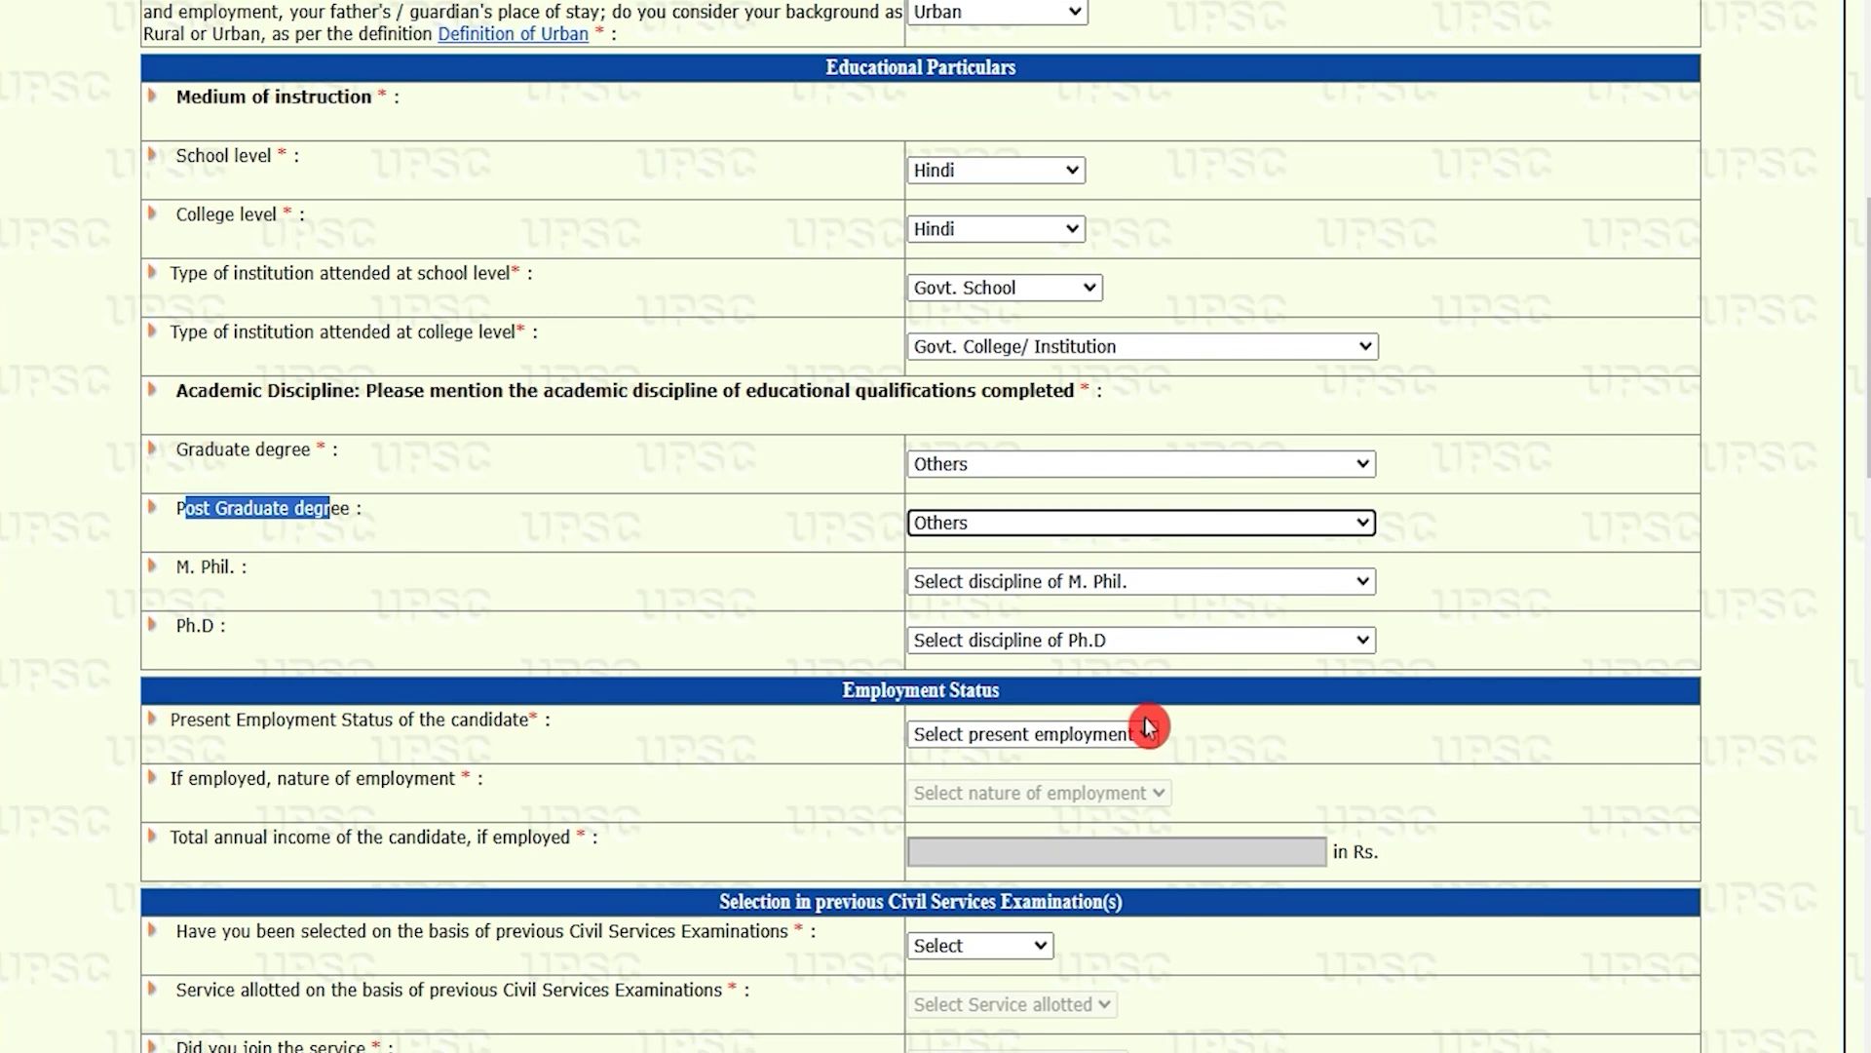
pyautogui.click(1014, 585)
pyautogui.click(1015, 588)
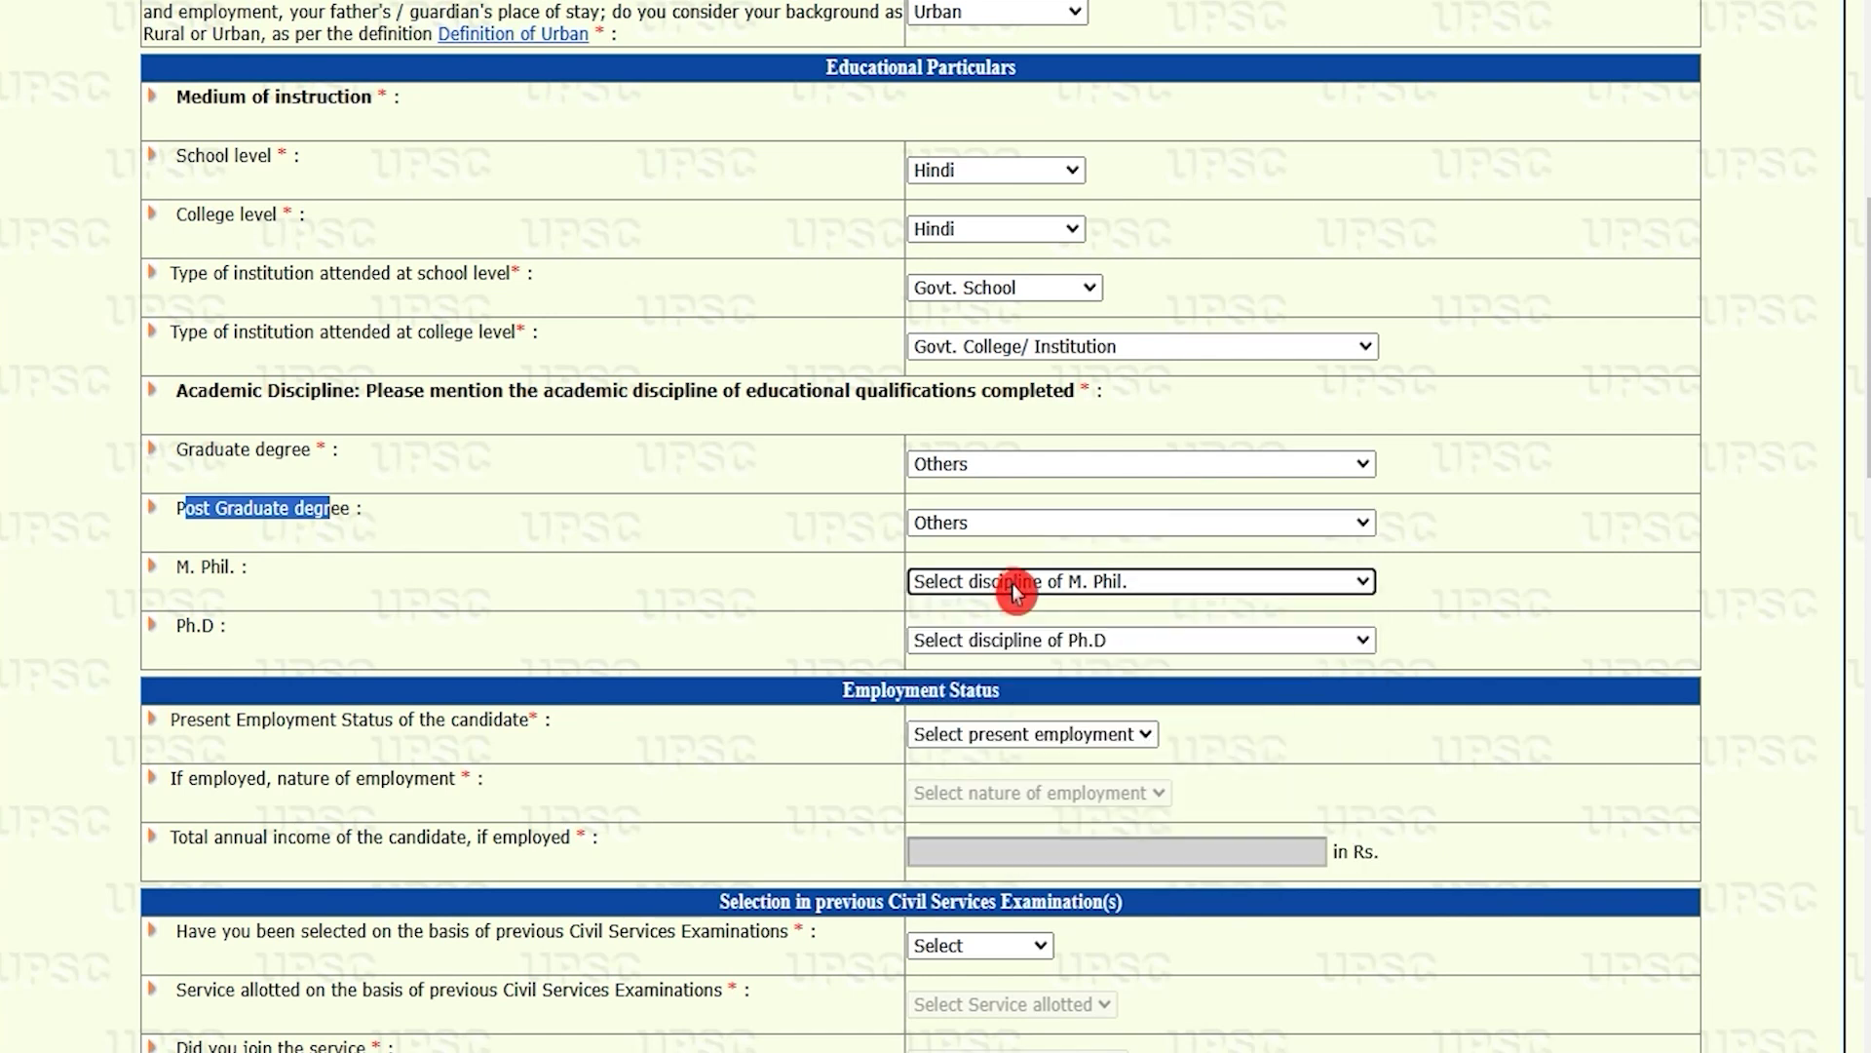
pyautogui.click(1017, 643)
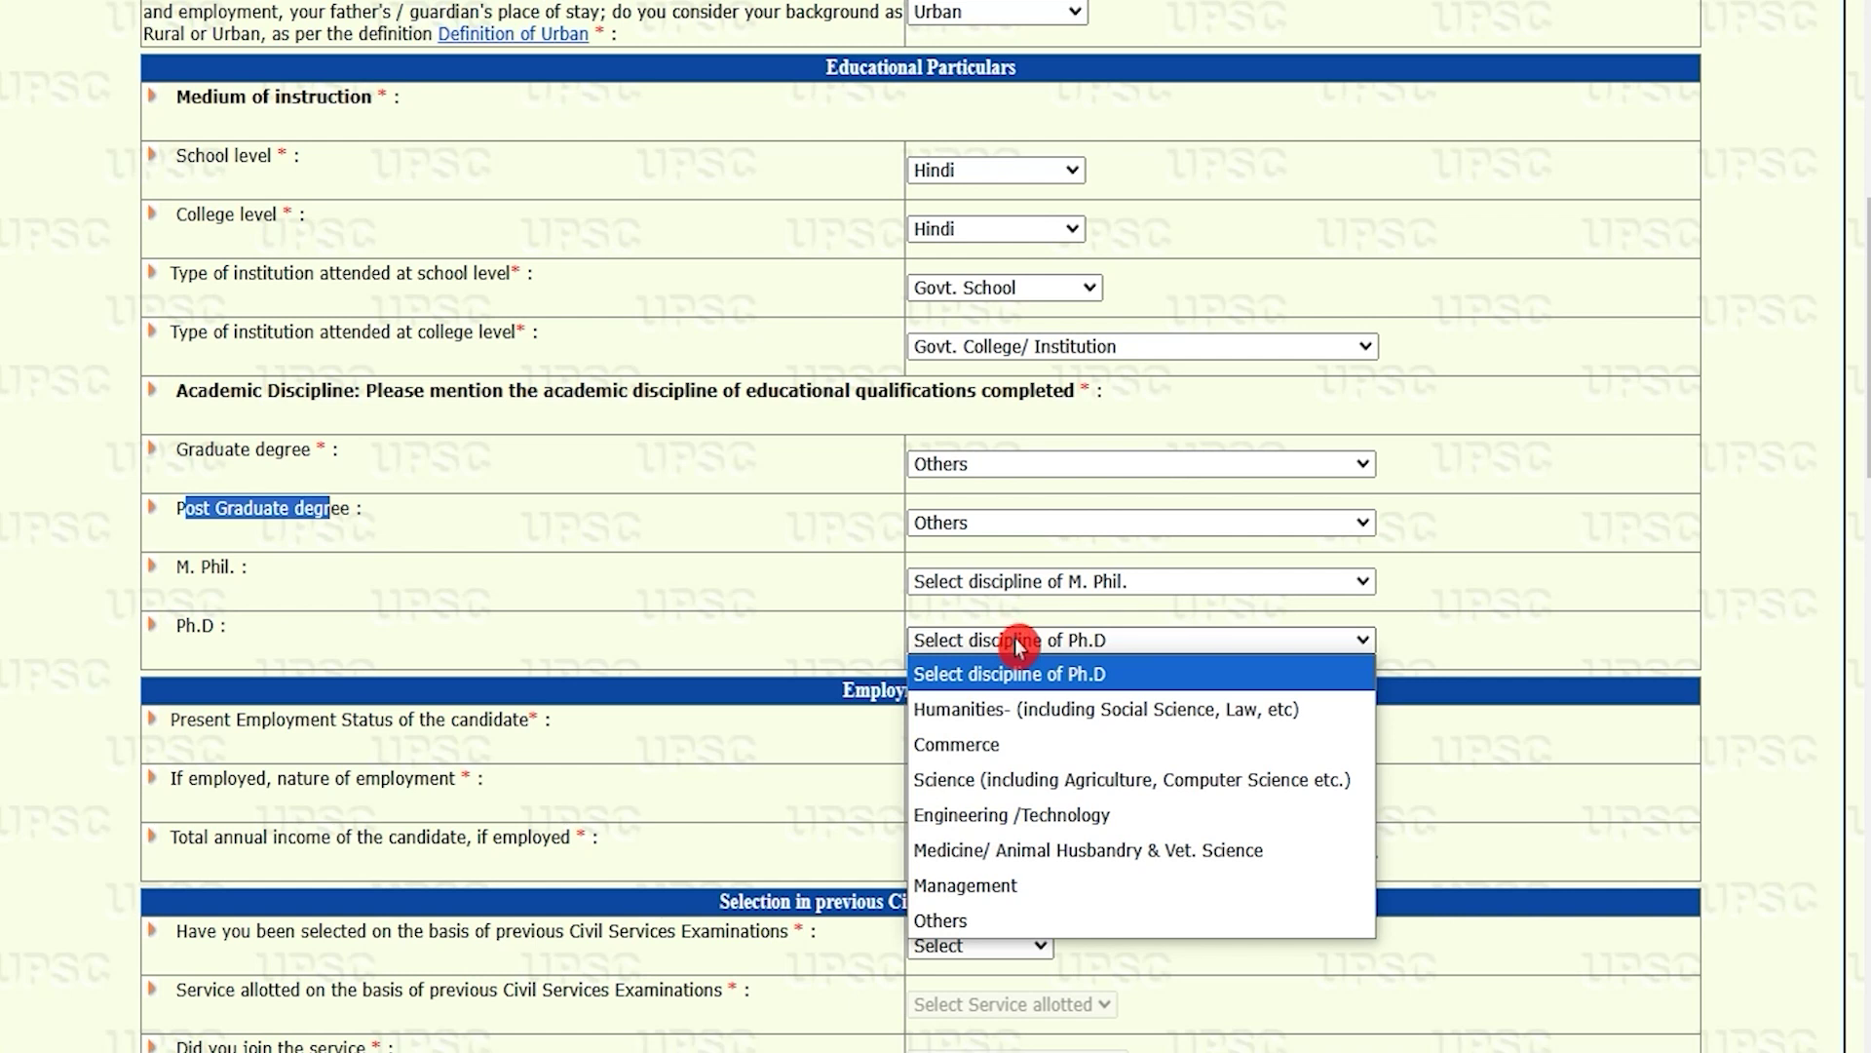
pyautogui.click(1018, 646)
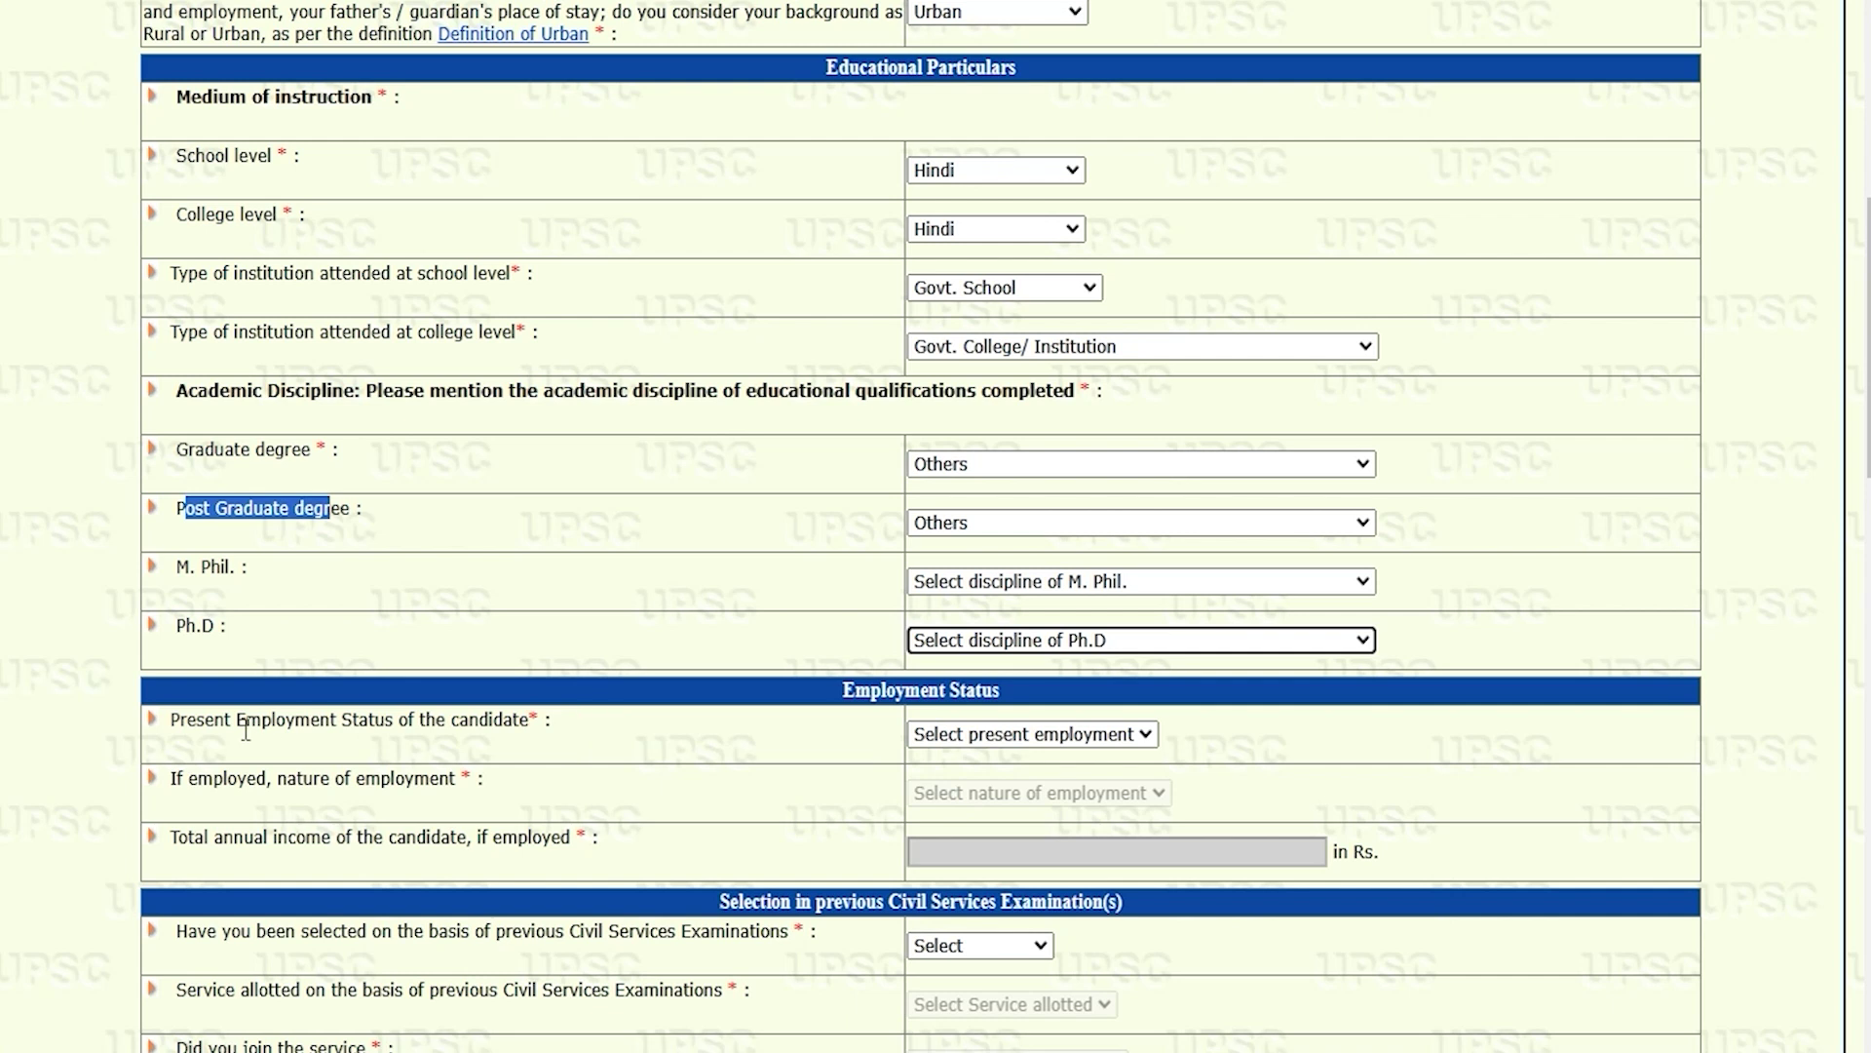
pyautogui.moveTo(203, 729); pyautogui.dragTo(476, 719)
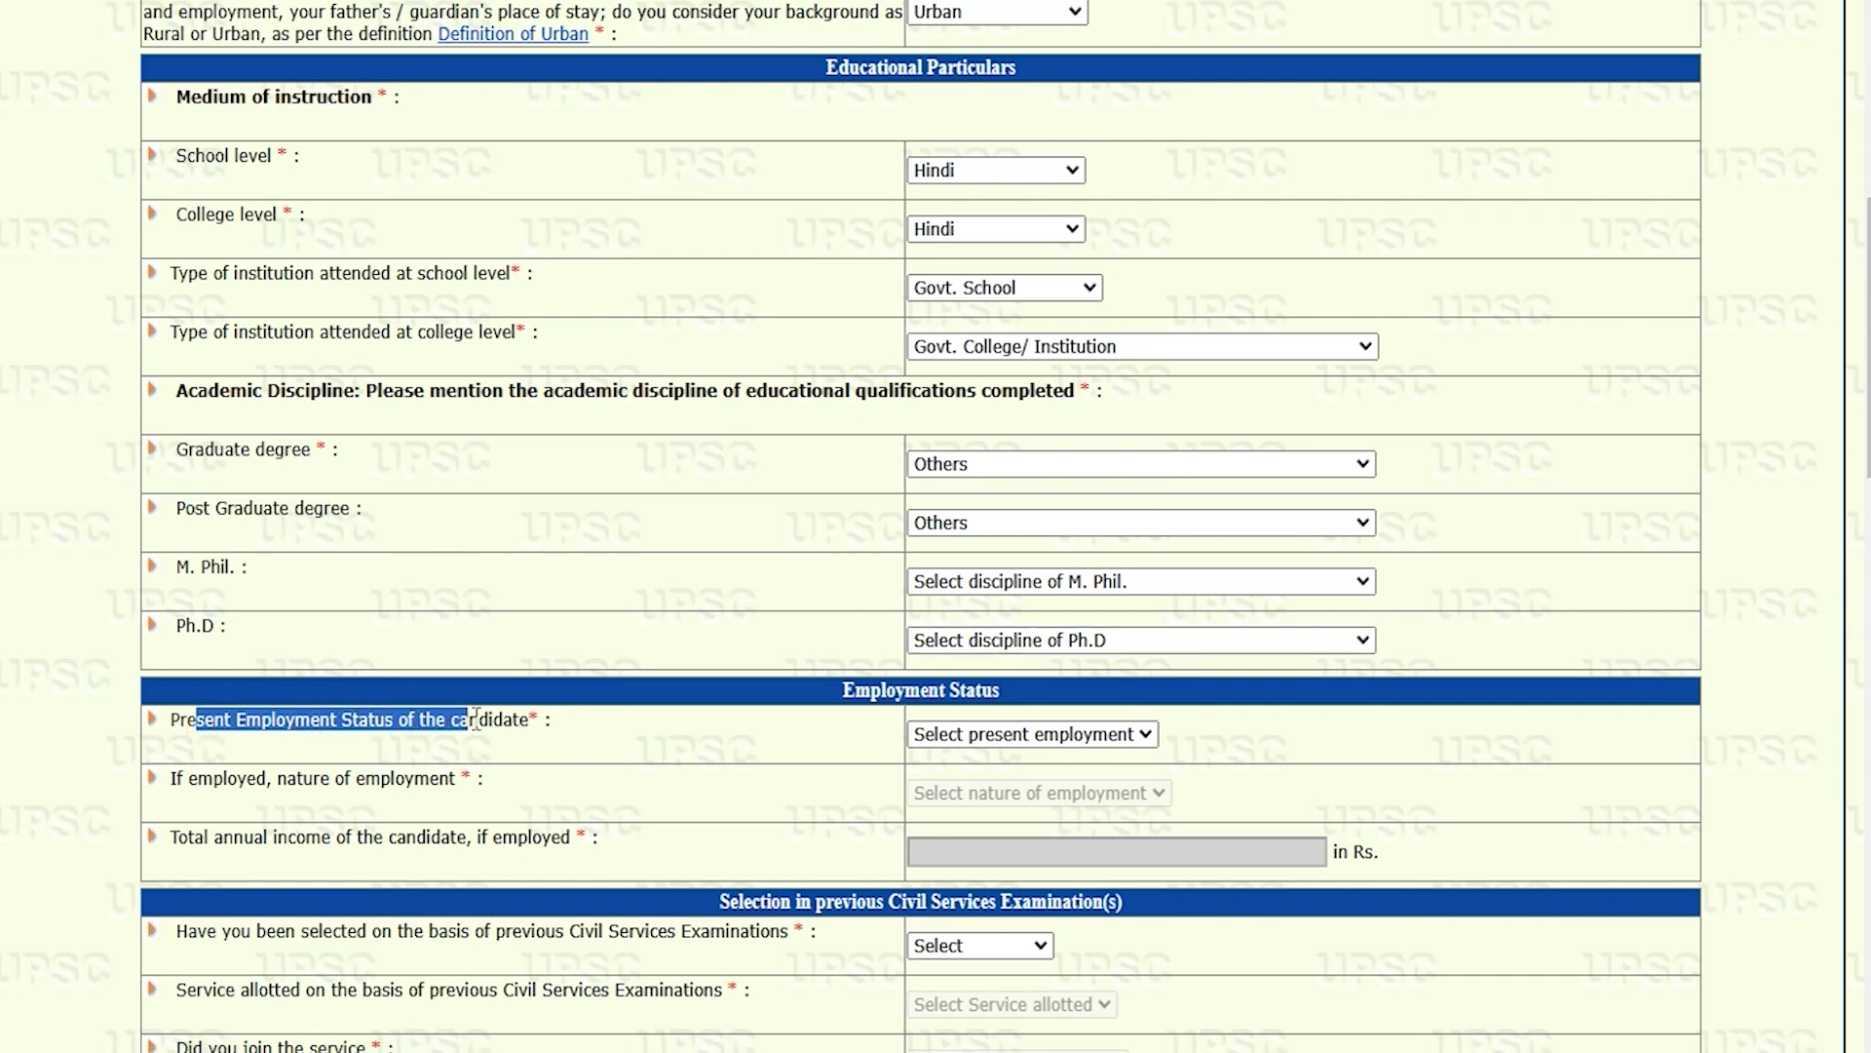
# Step: Set Present Employment Status to Unemployed, correcting an initial Employed choice
pyautogui.click(1034, 742)
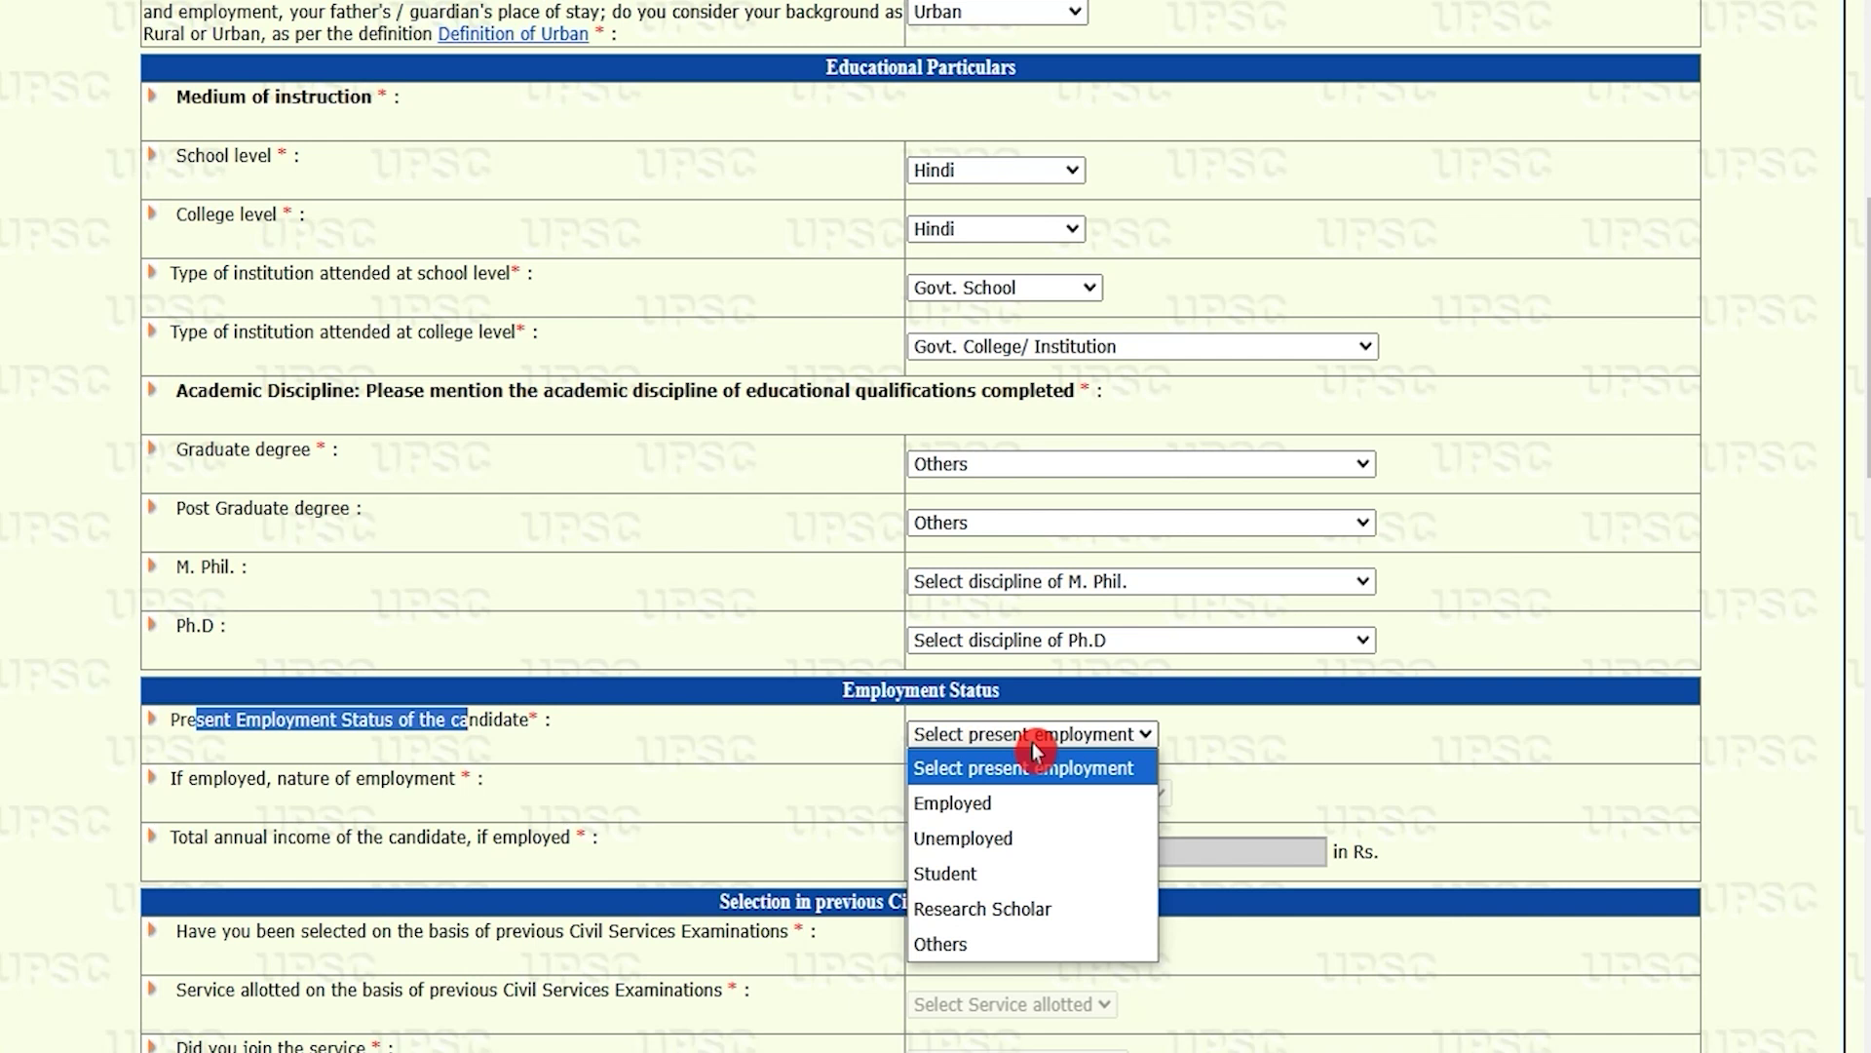
pyautogui.click(965, 804)
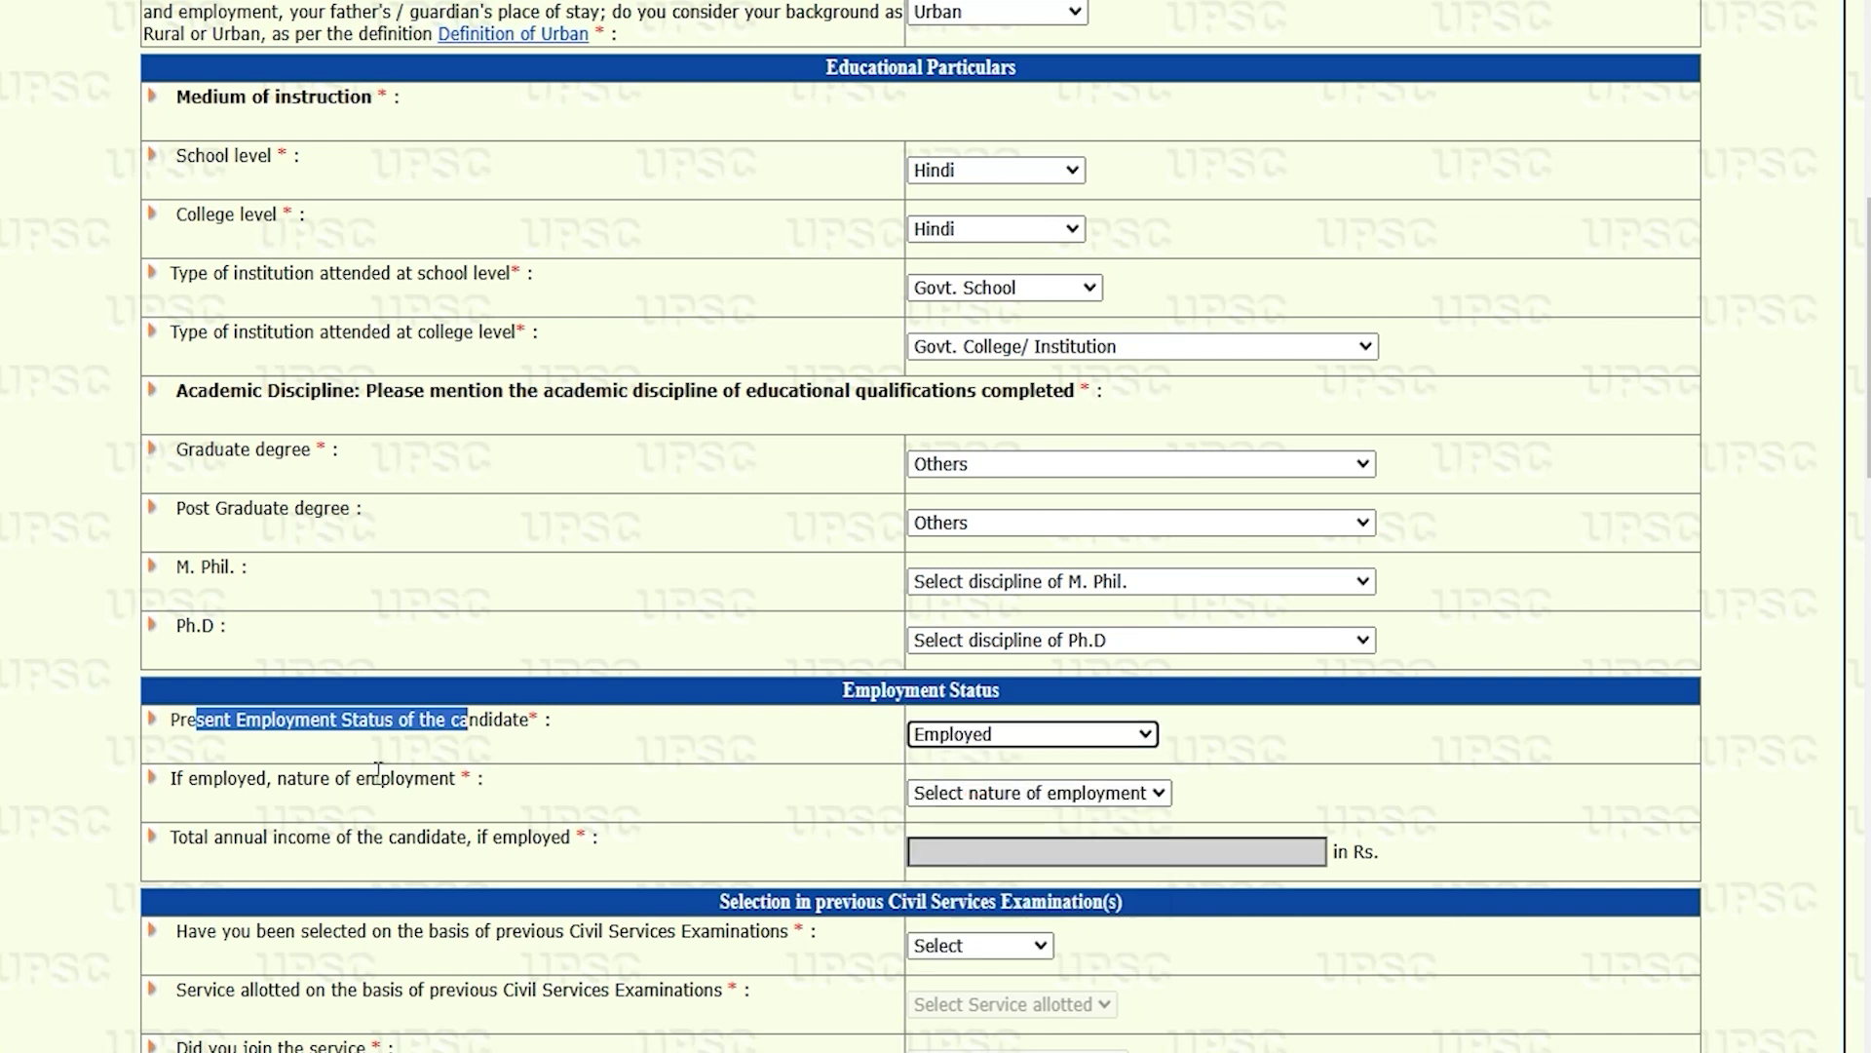
pyautogui.moveTo(215, 777); pyautogui.dragTo(383, 777)
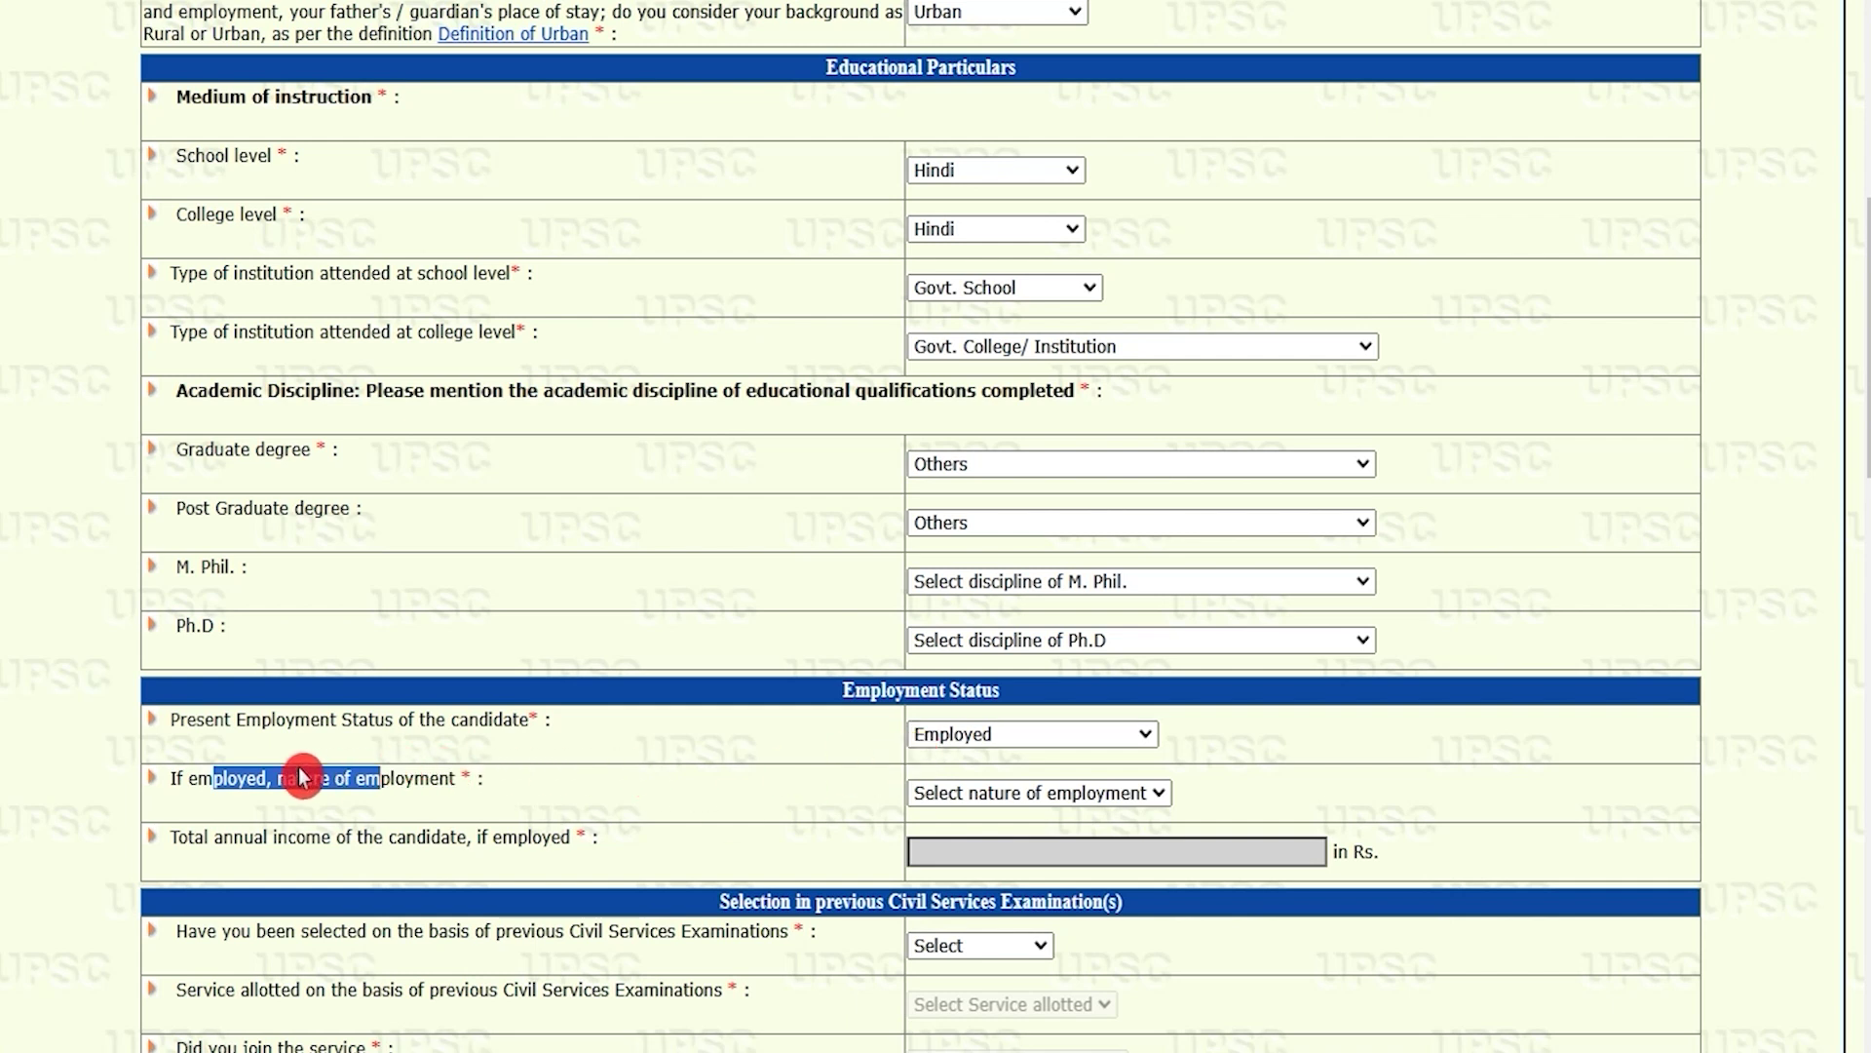
pyautogui.moveTo(256, 836); pyautogui.dragTo(425, 836)
pyautogui.click(951, 744)
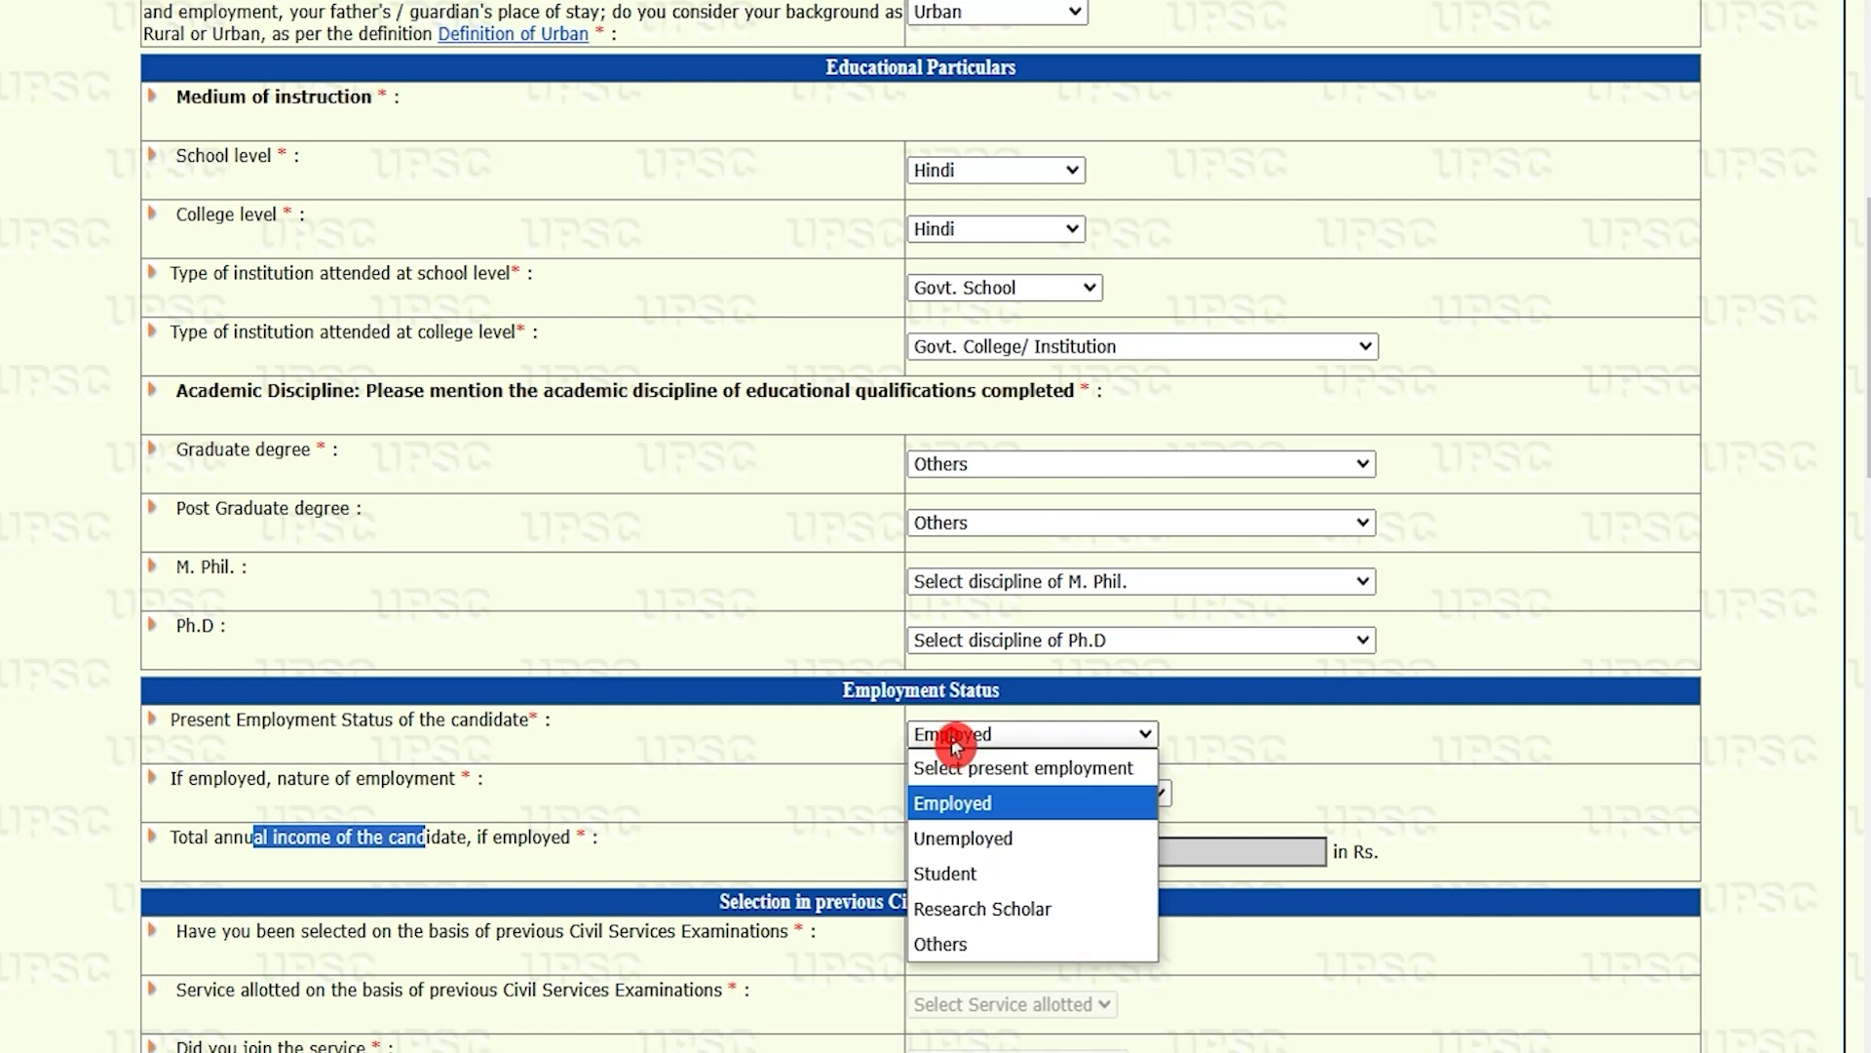
pyautogui.click(971, 839)
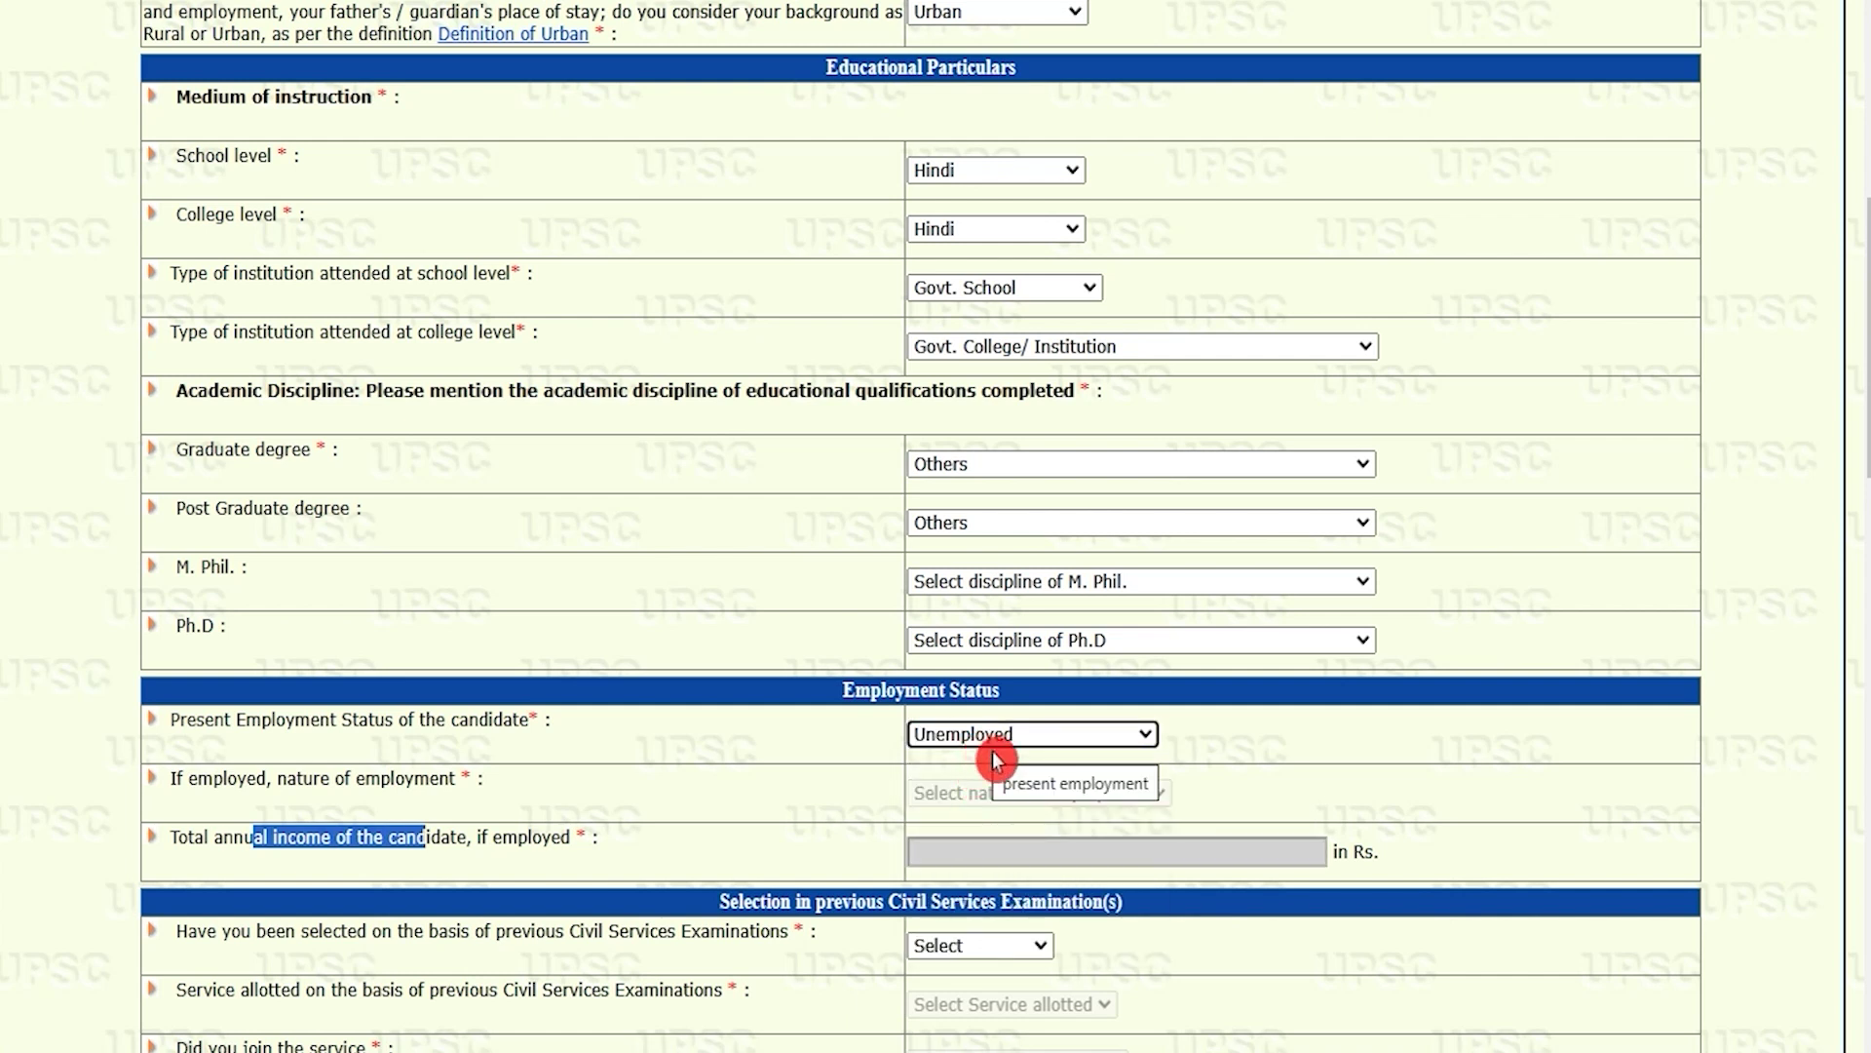
# Step: Answer No to having been previously selected for Civil Services
pyautogui.scroll(-5, 860, 848)
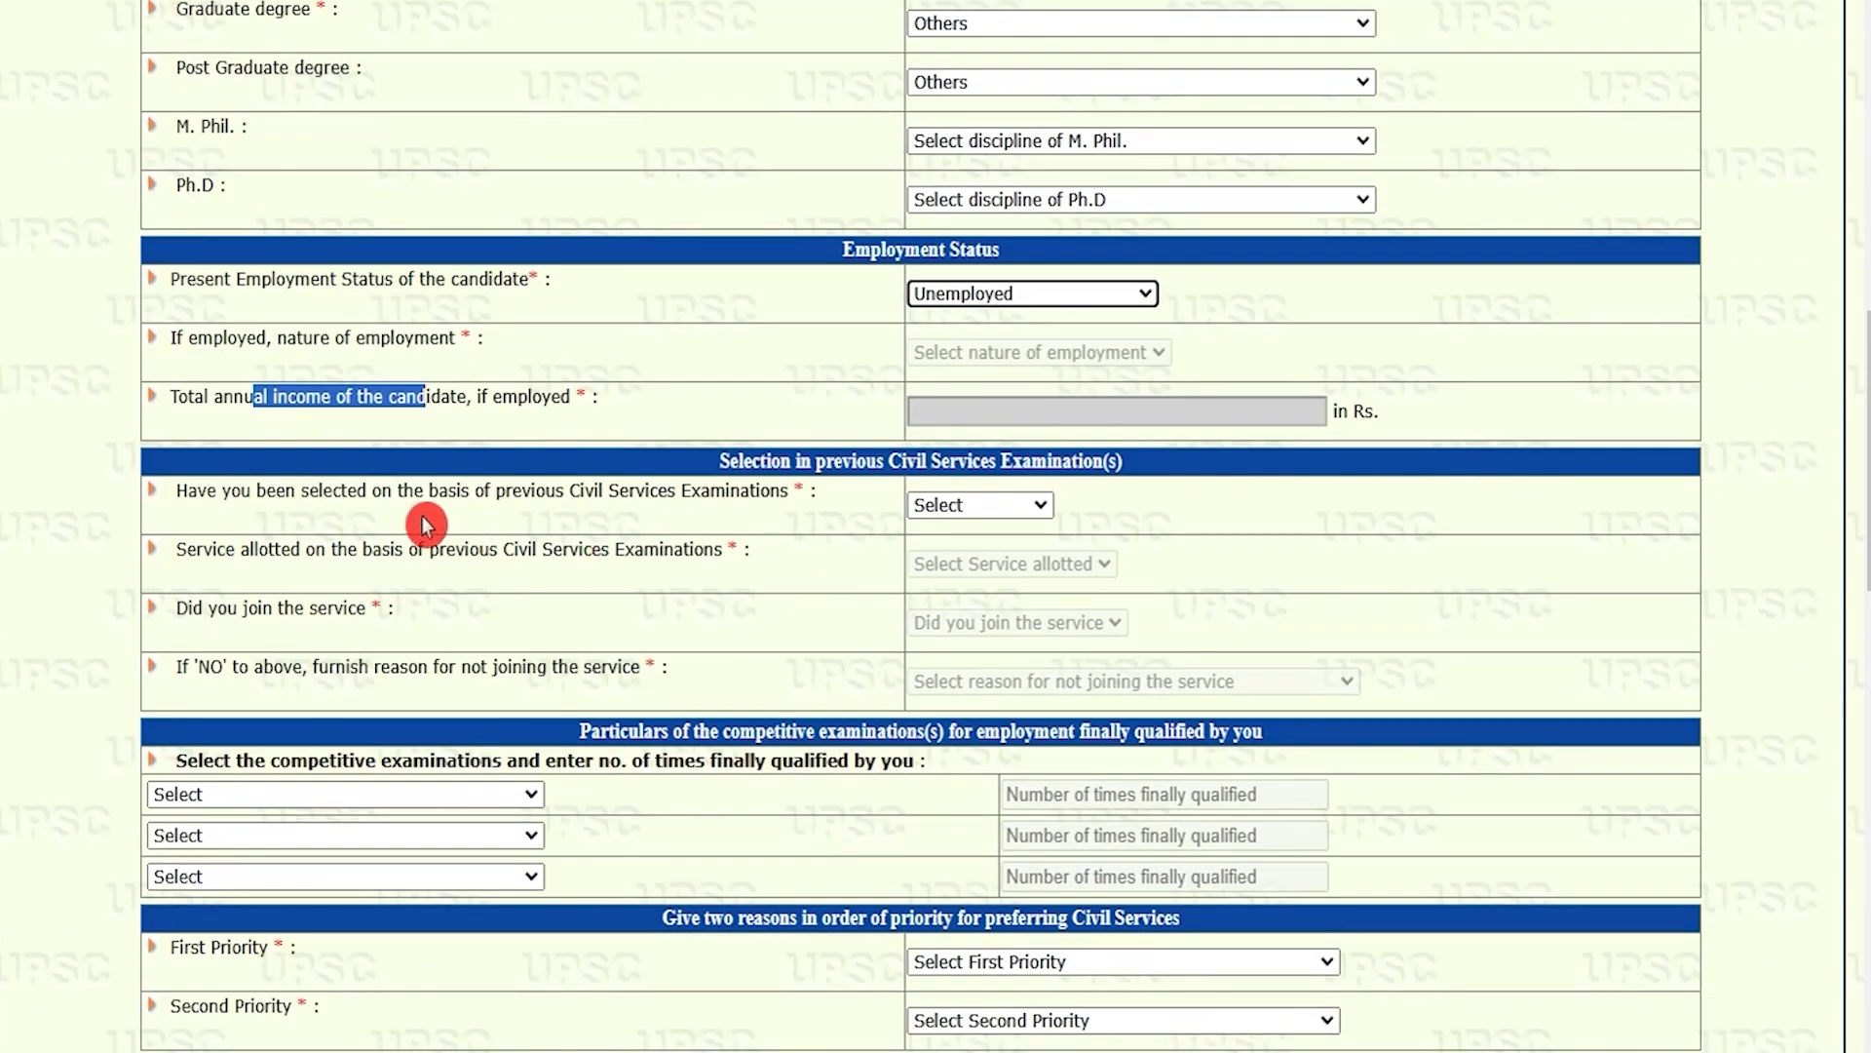
pyautogui.click(822, 466)
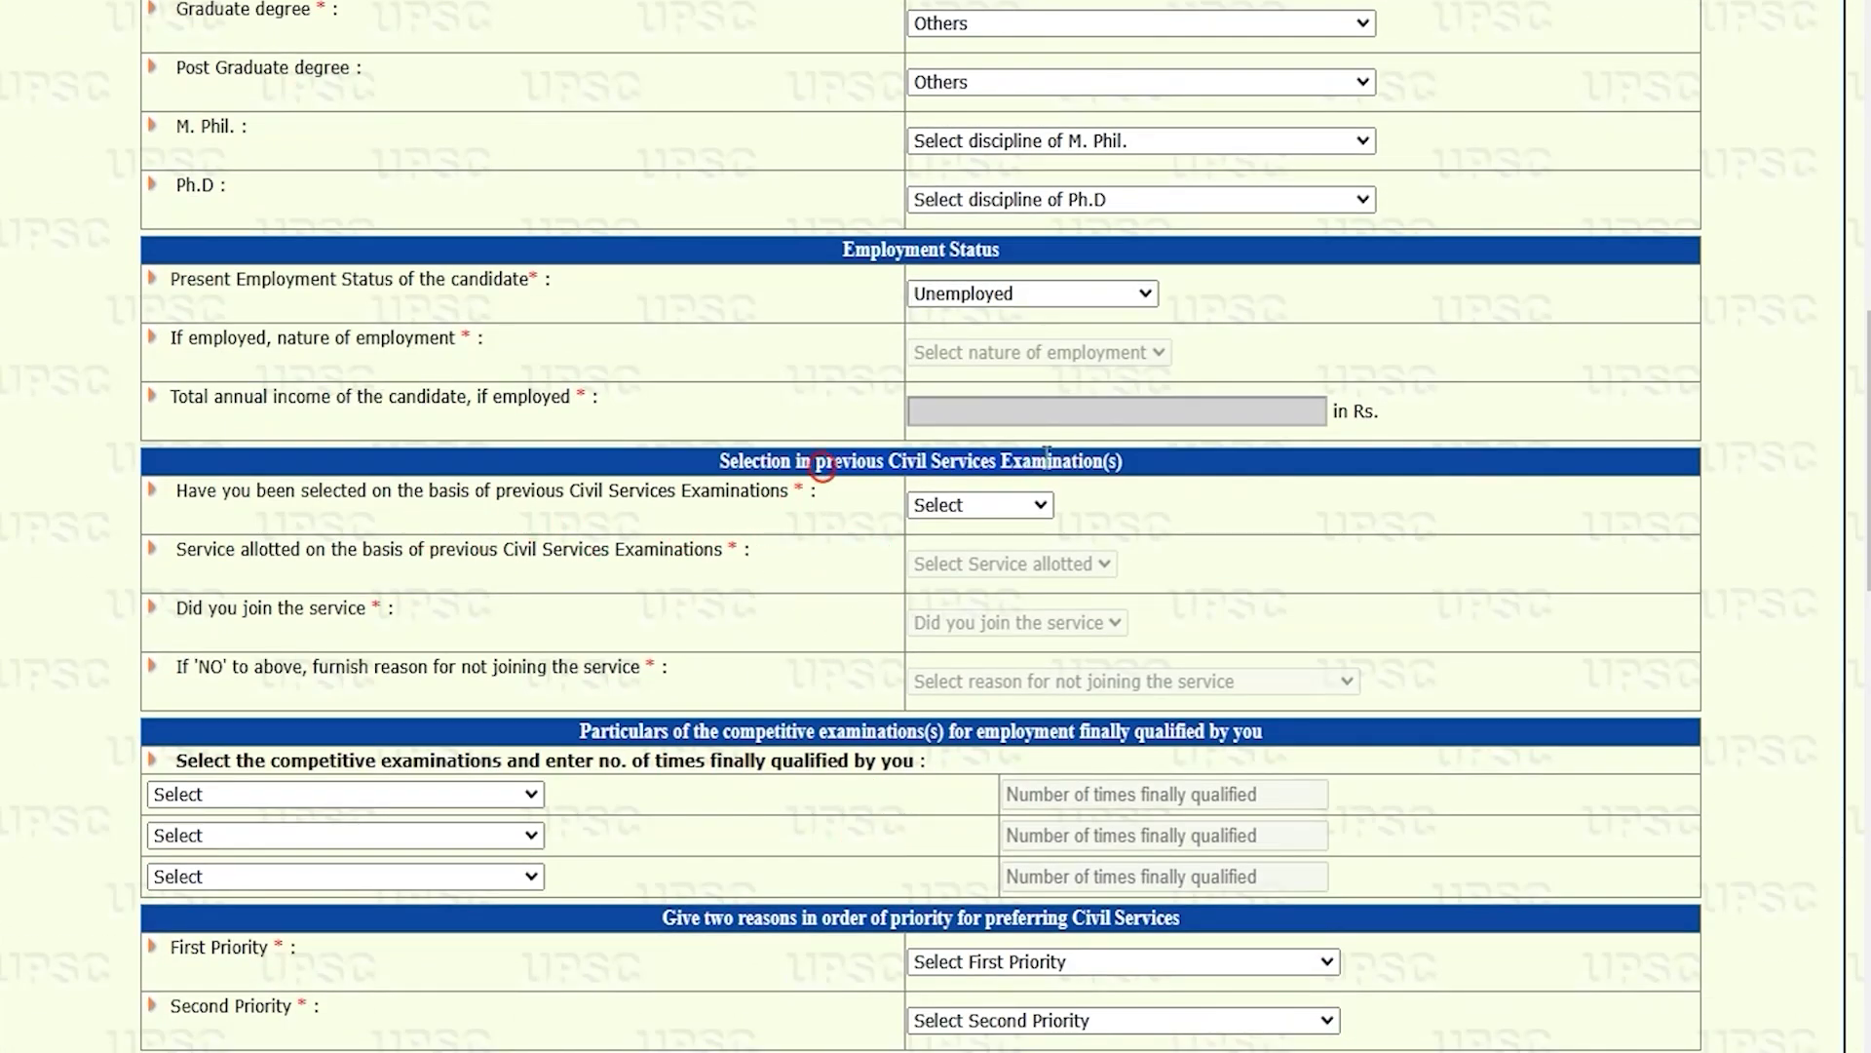
pyautogui.click(970, 506)
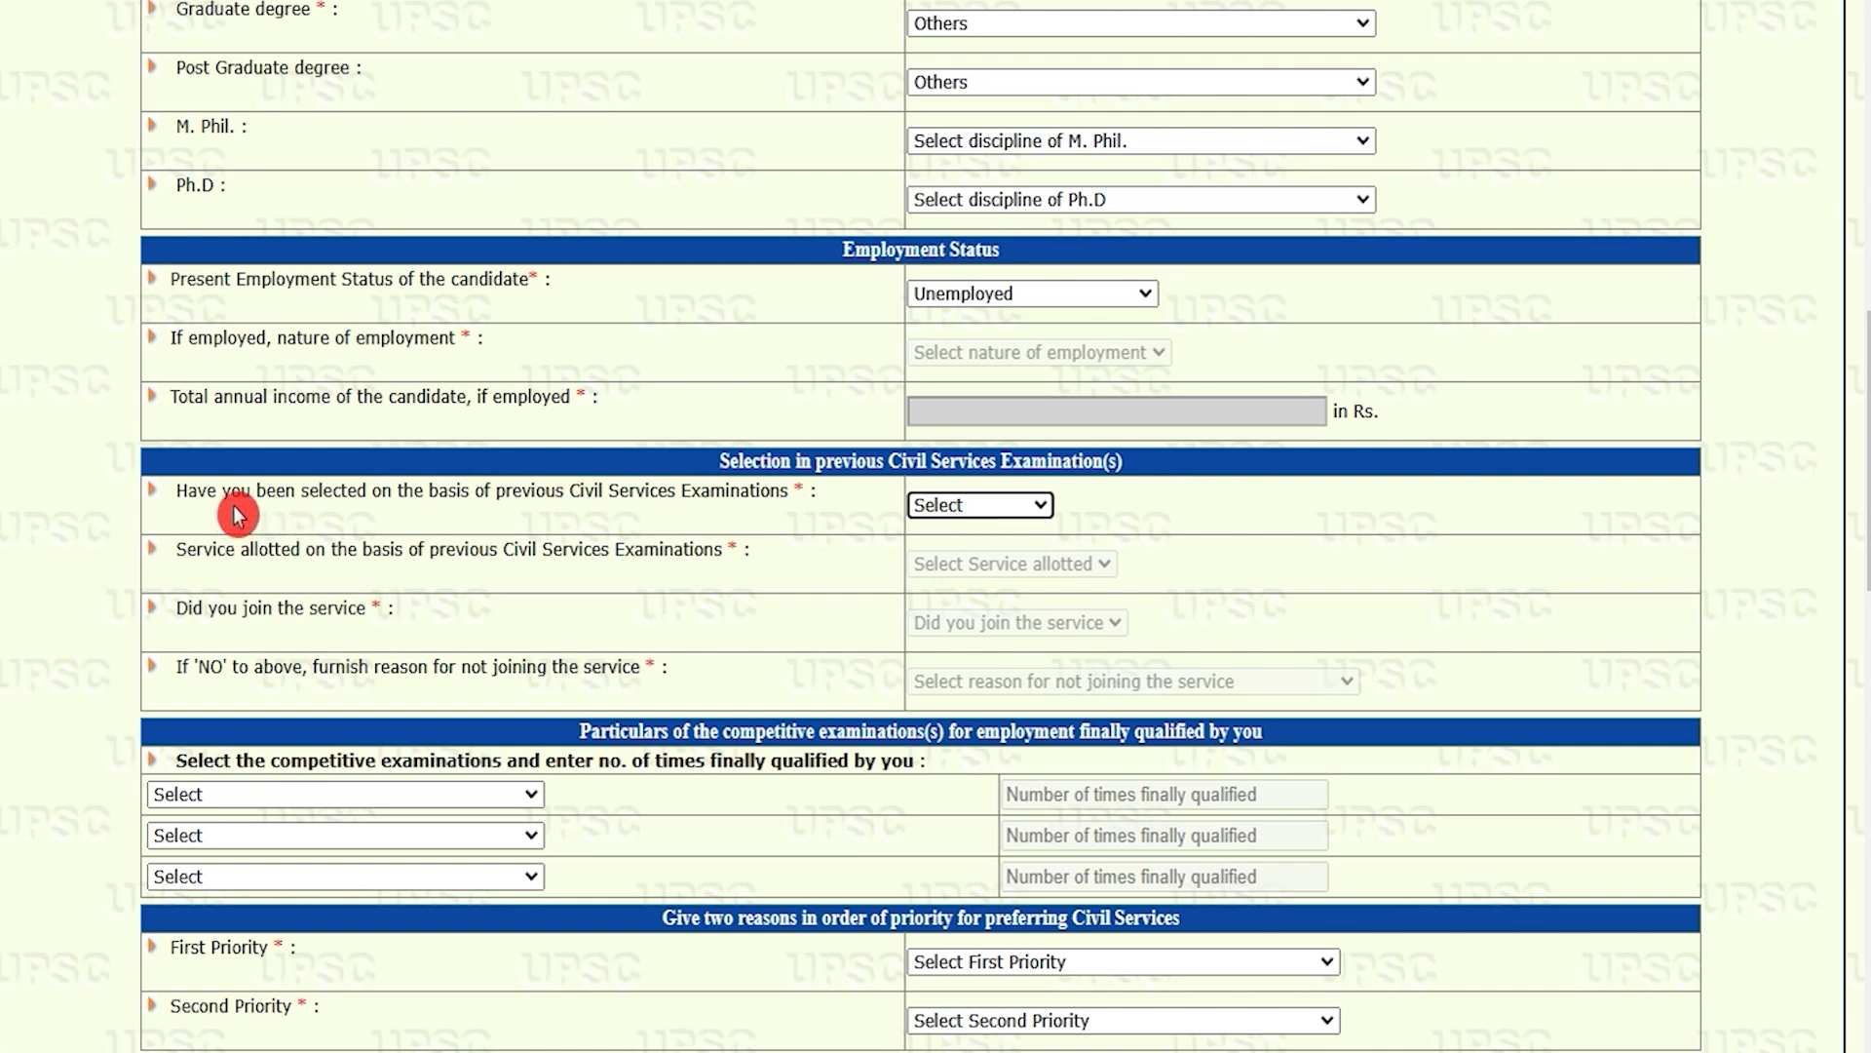
pyautogui.moveTo(234, 505); pyautogui.dragTo(585, 496)
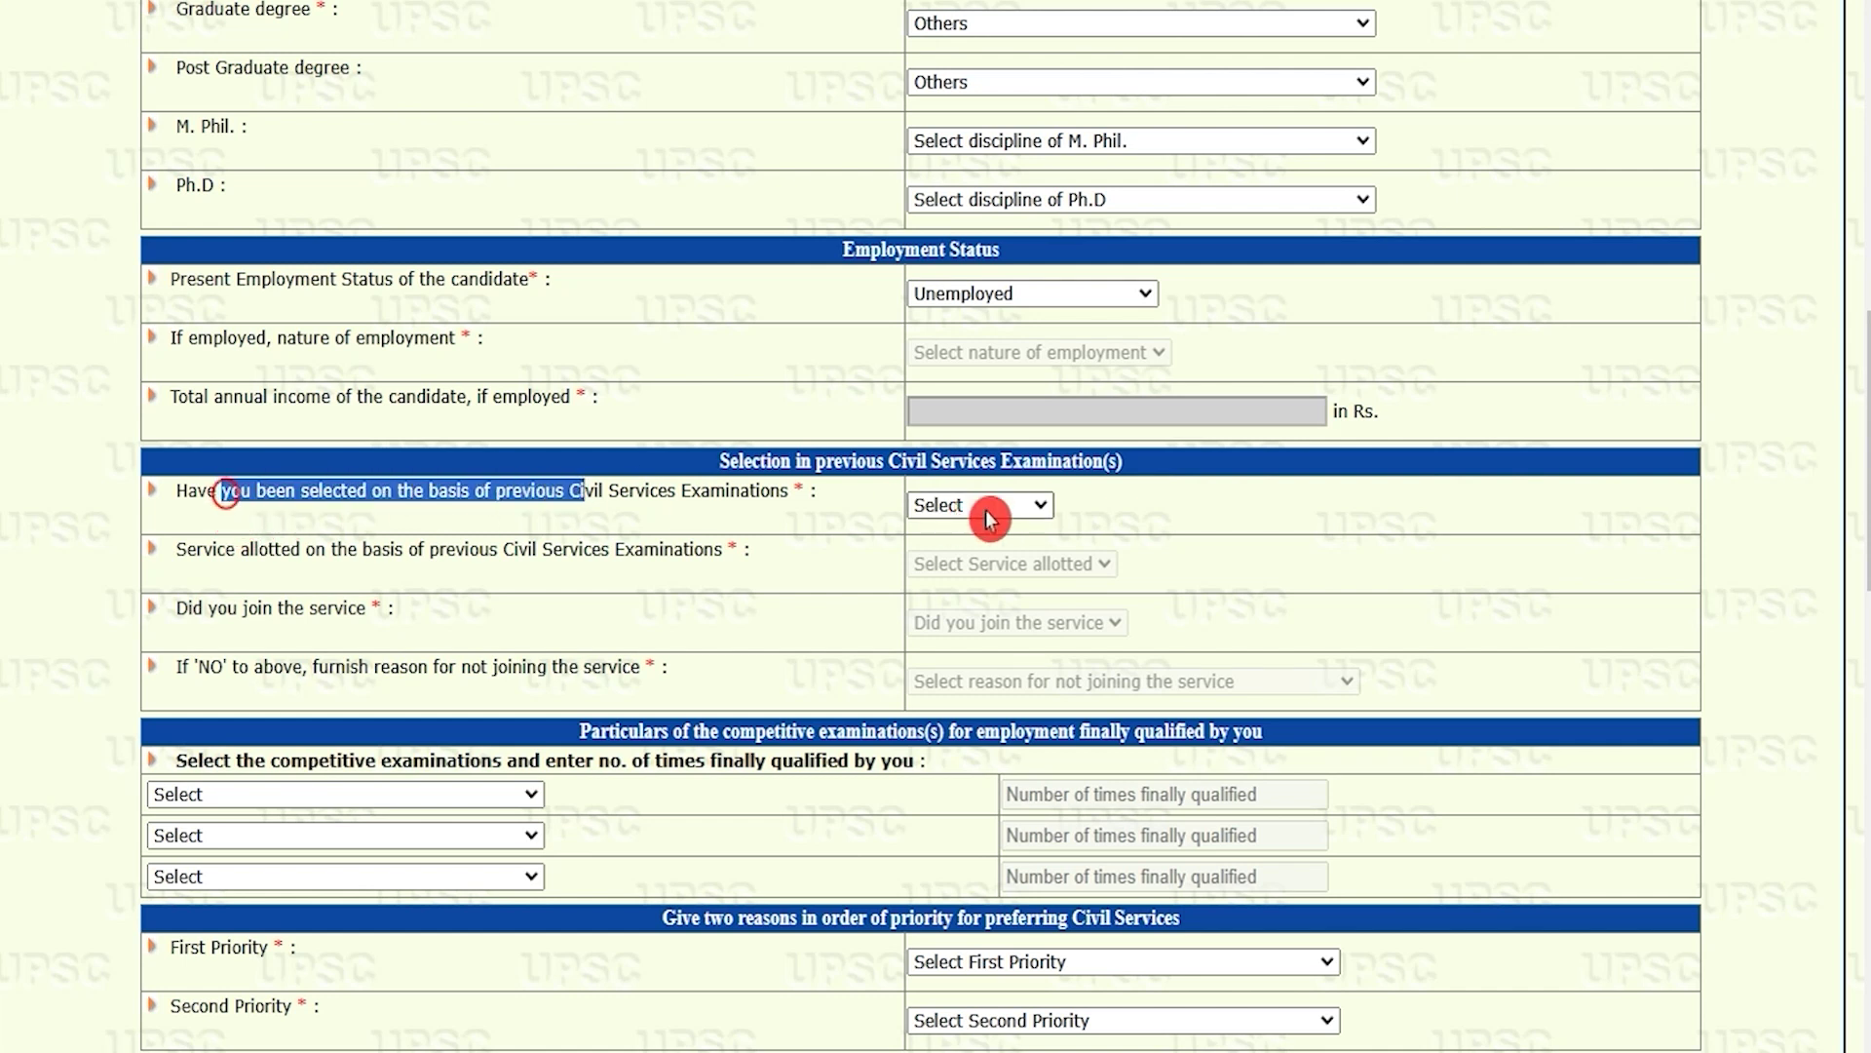
pyautogui.click(1004, 507)
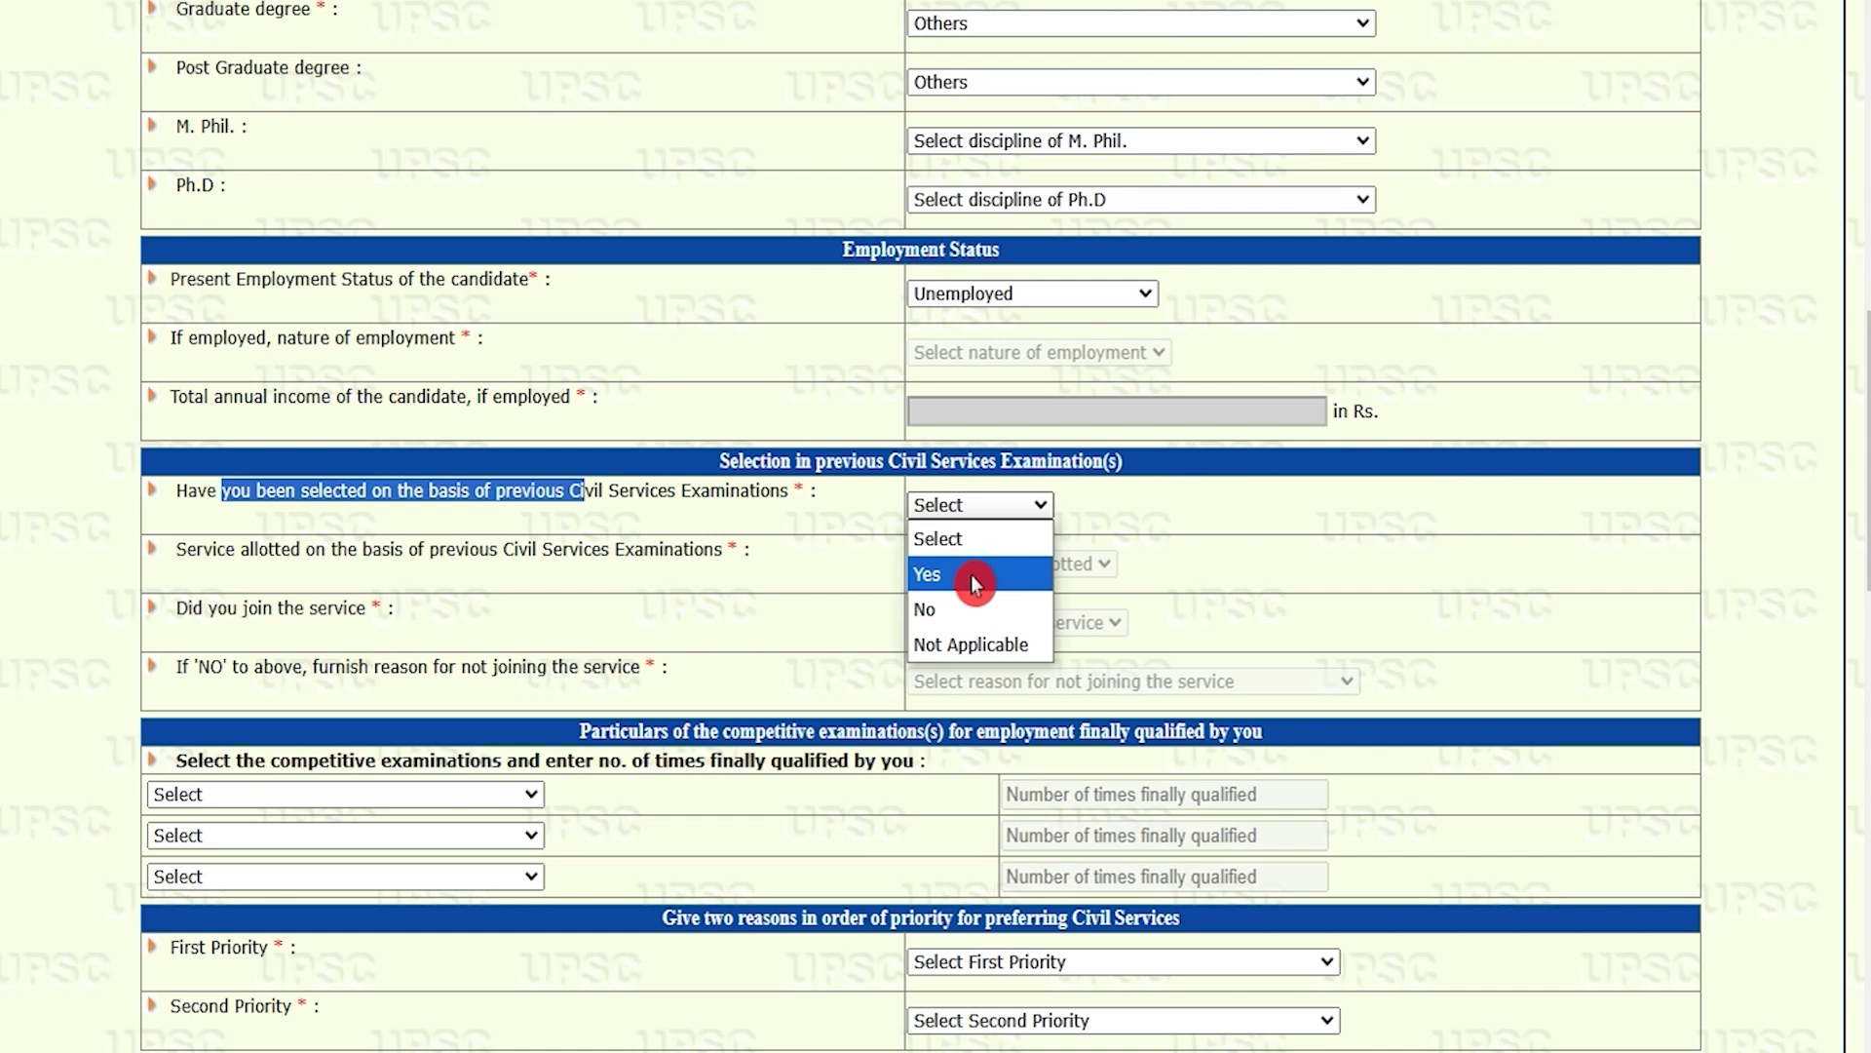
pyautogui.click(960, 609)
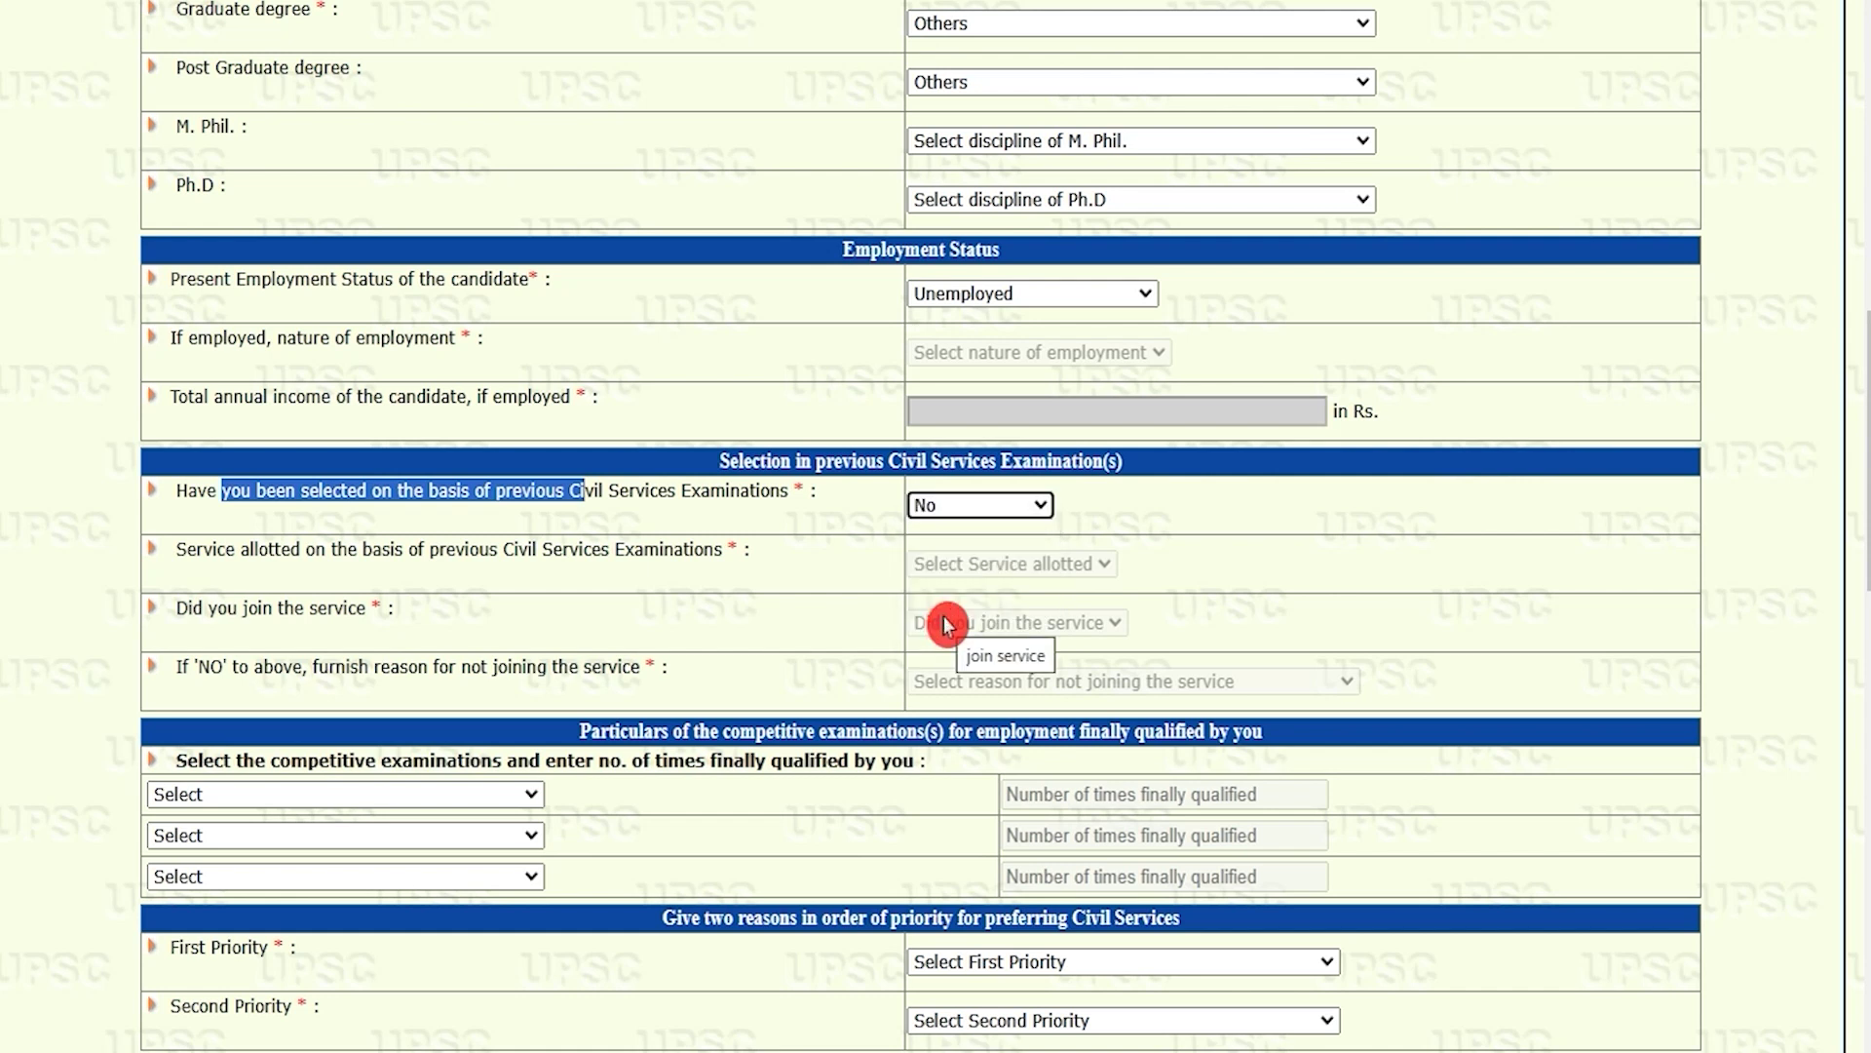
# Step: Choose Any other Examination for all three competitive examination entries
pyautogui.click(452, 795)
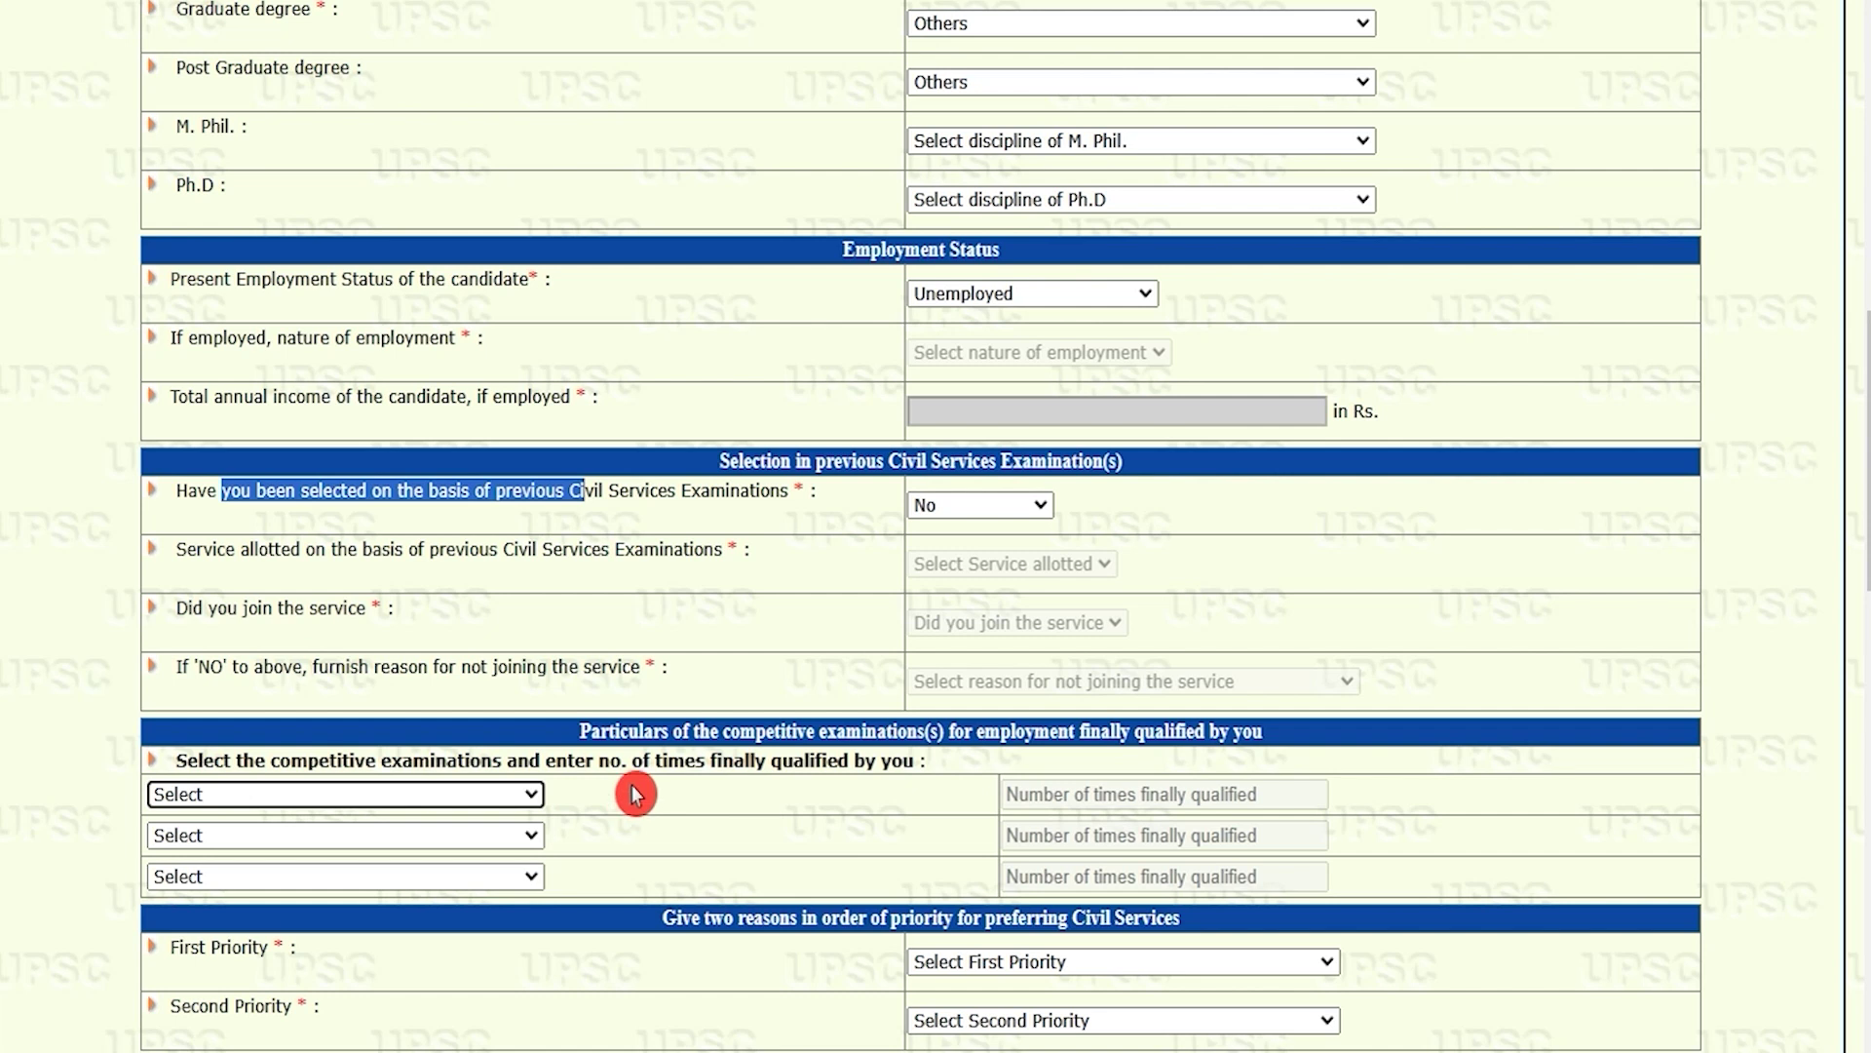
pyautogui.click(718, 733)
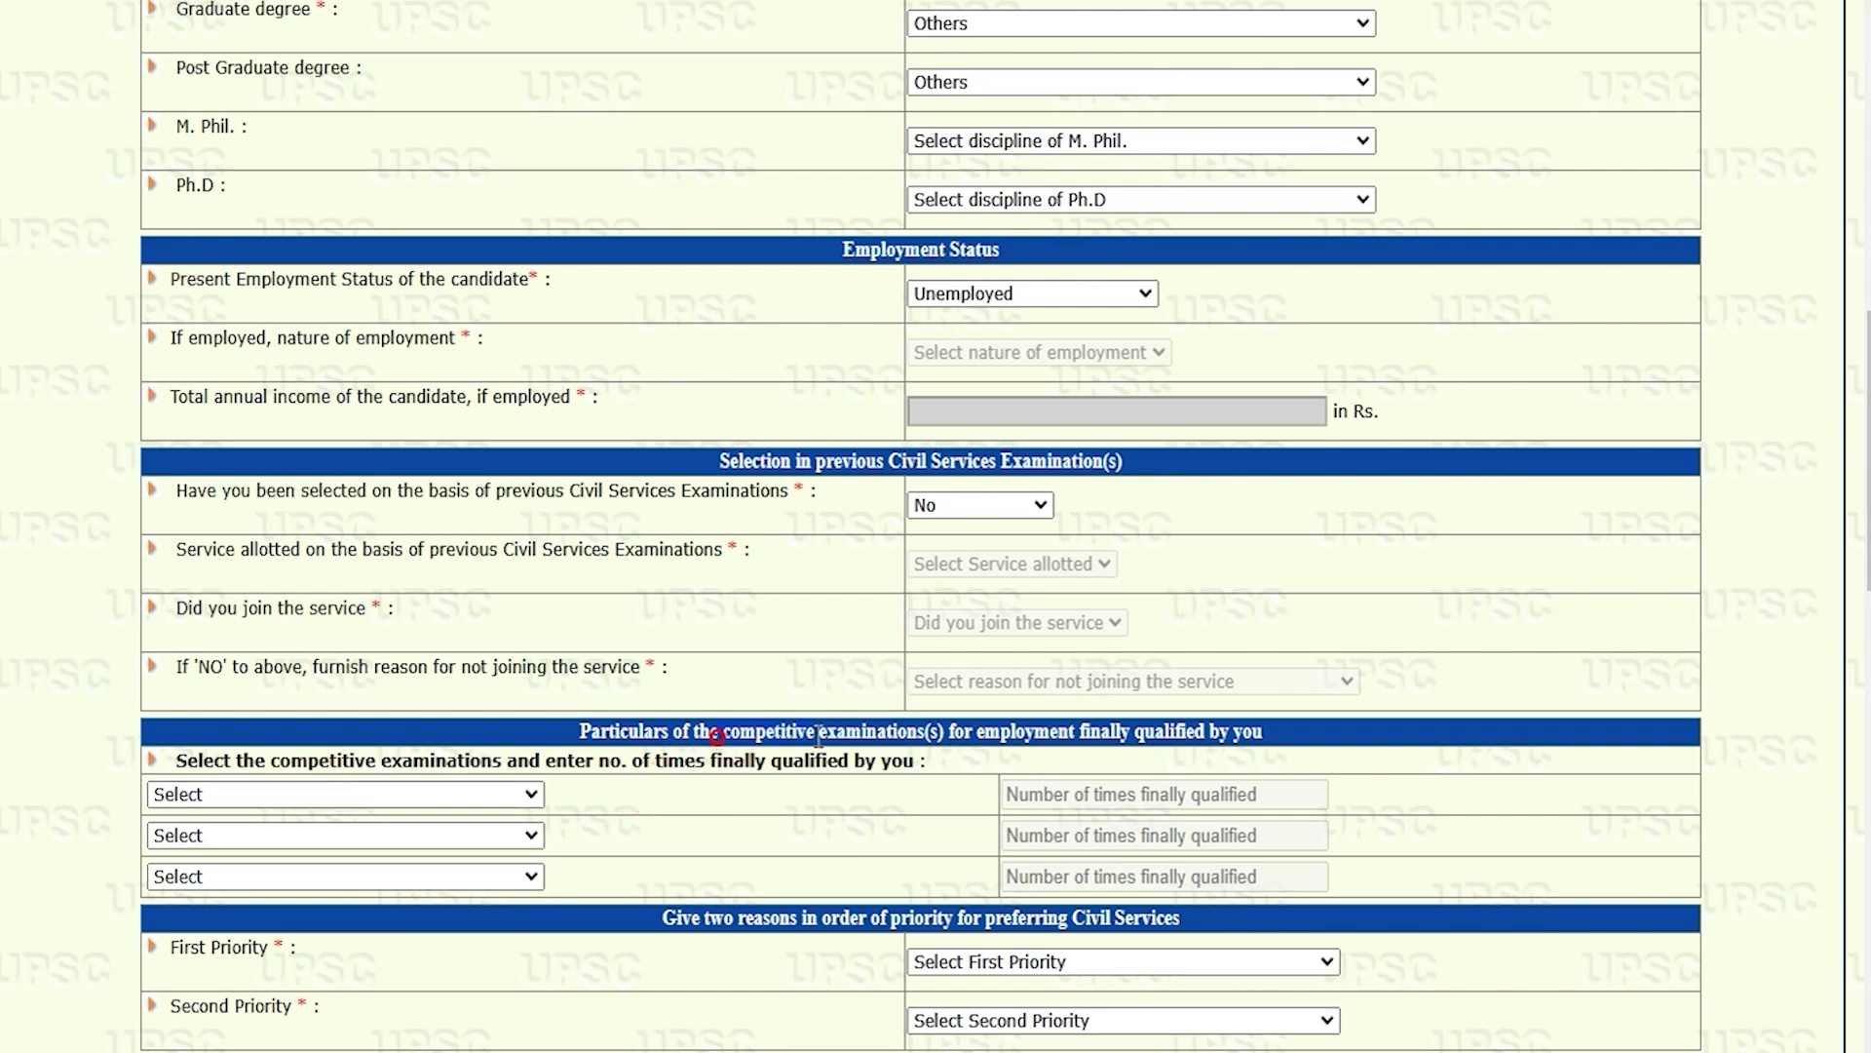
pyautogui.scroll(-5, 819, 736)
pyautogui.click(492, 362)
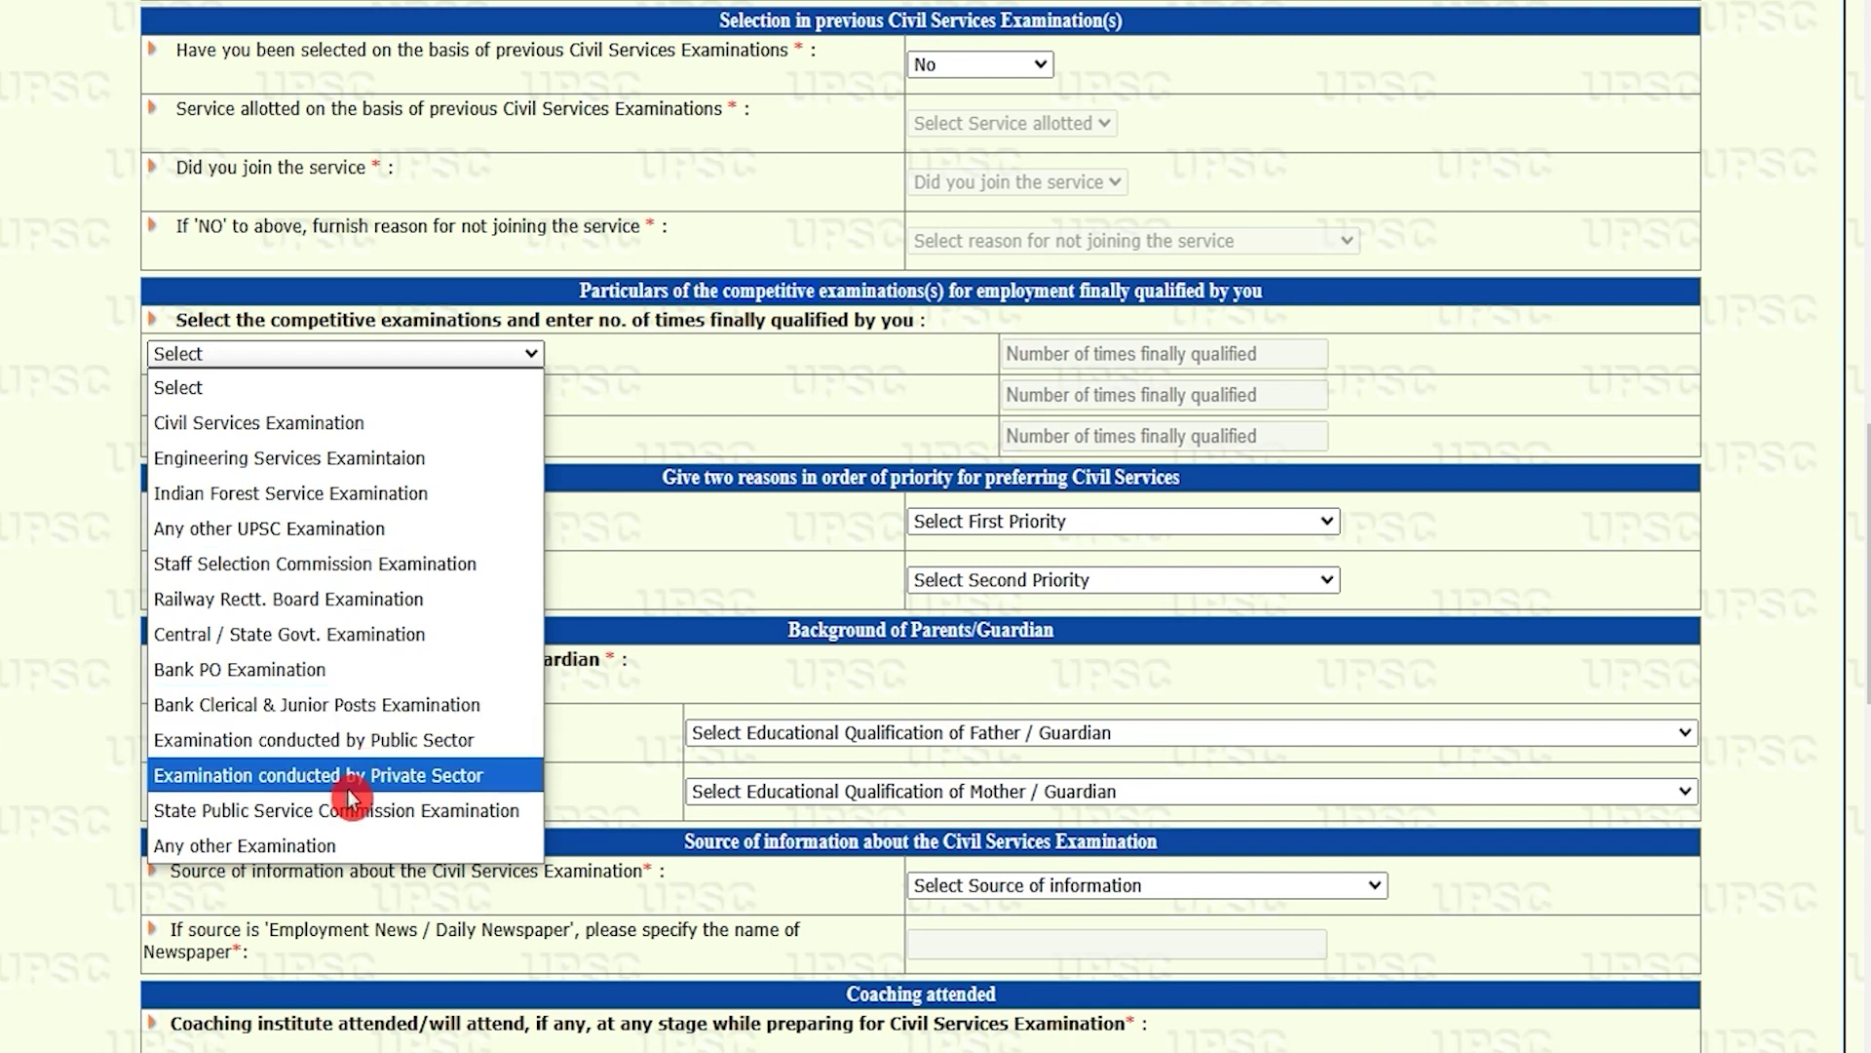
pyautogui.click(318, 848)
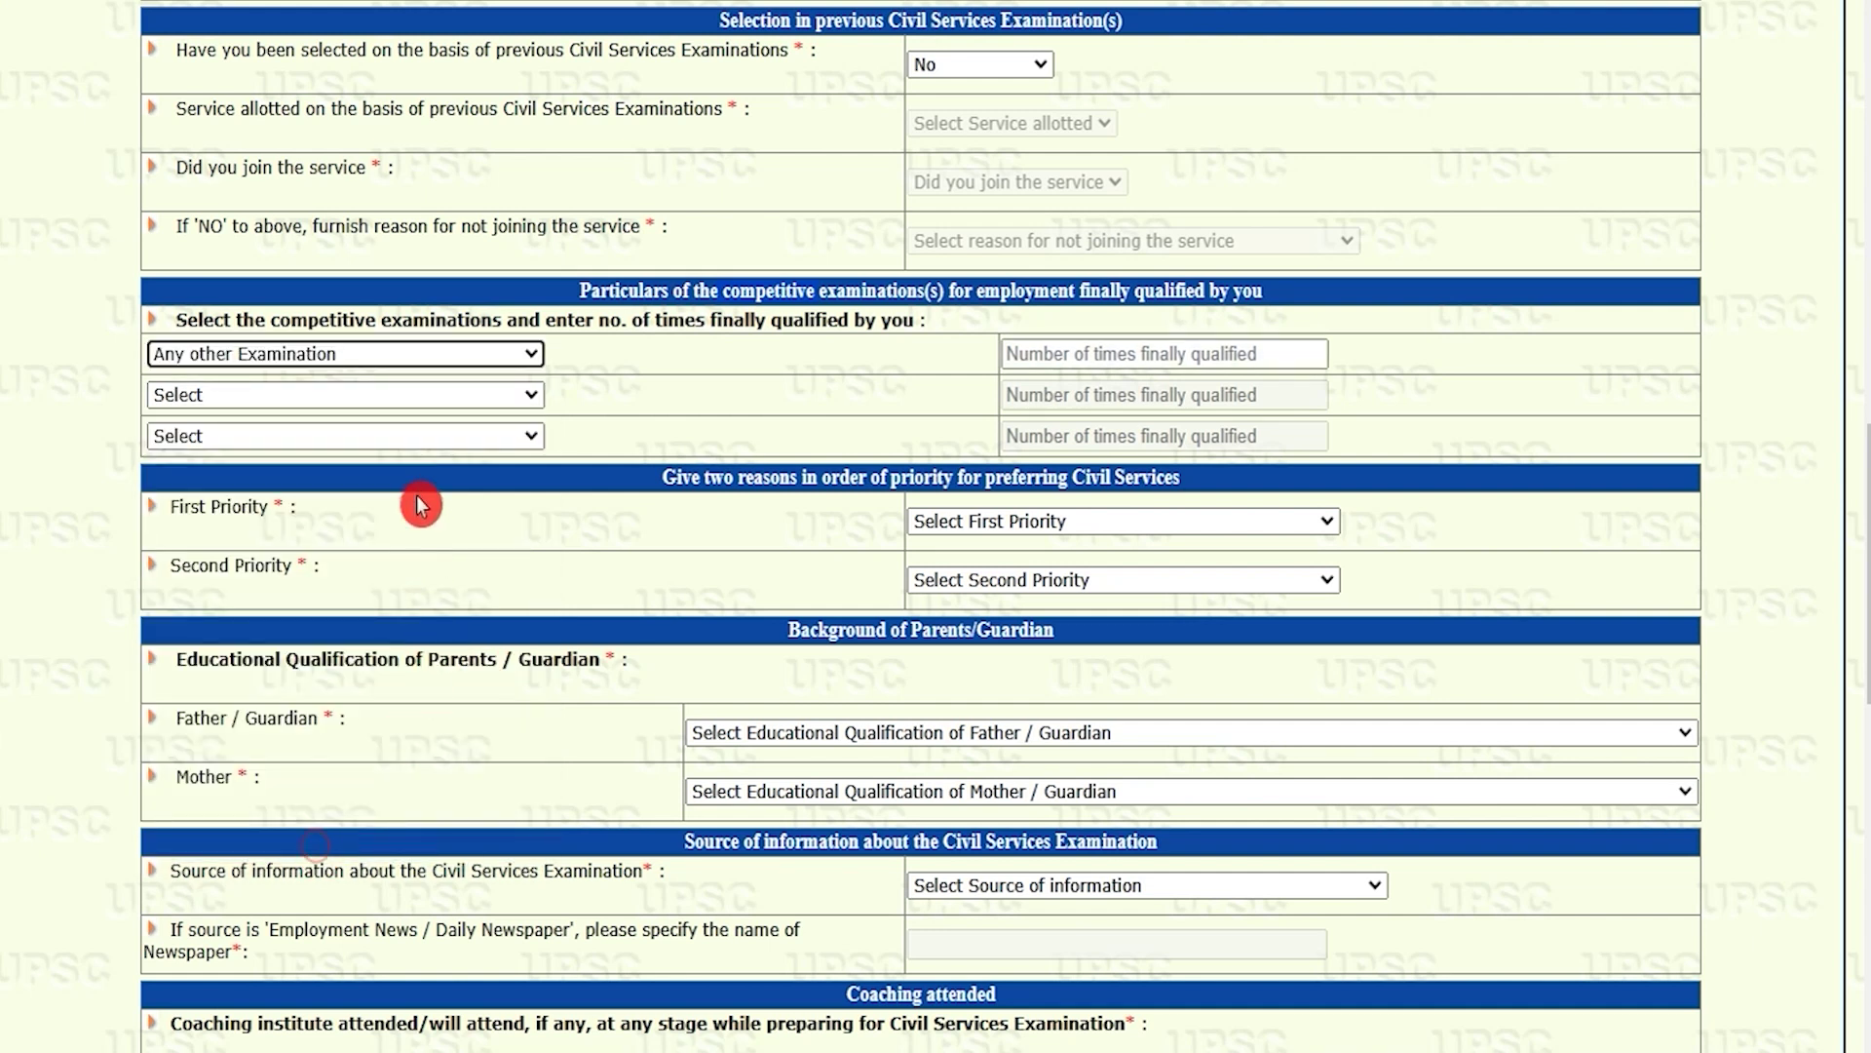
pyautogui.click(413, 400)
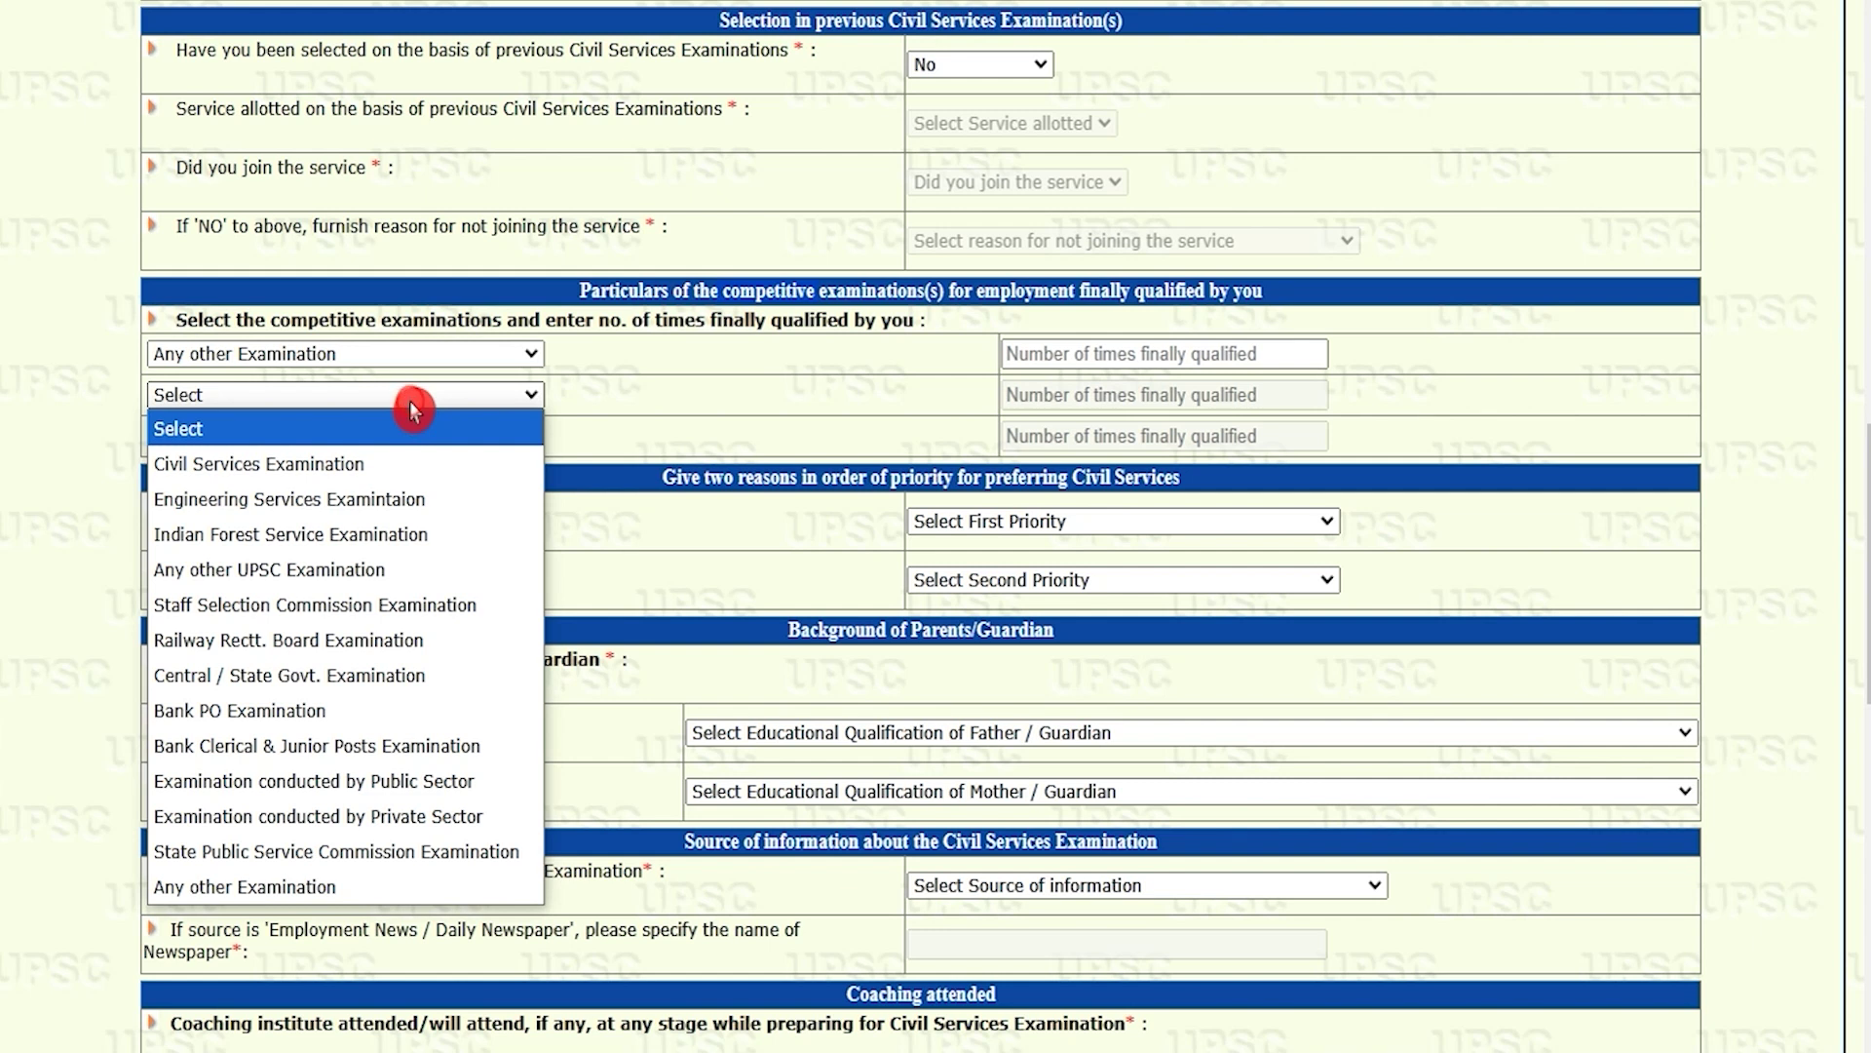
pyautogui.click(317, 889)
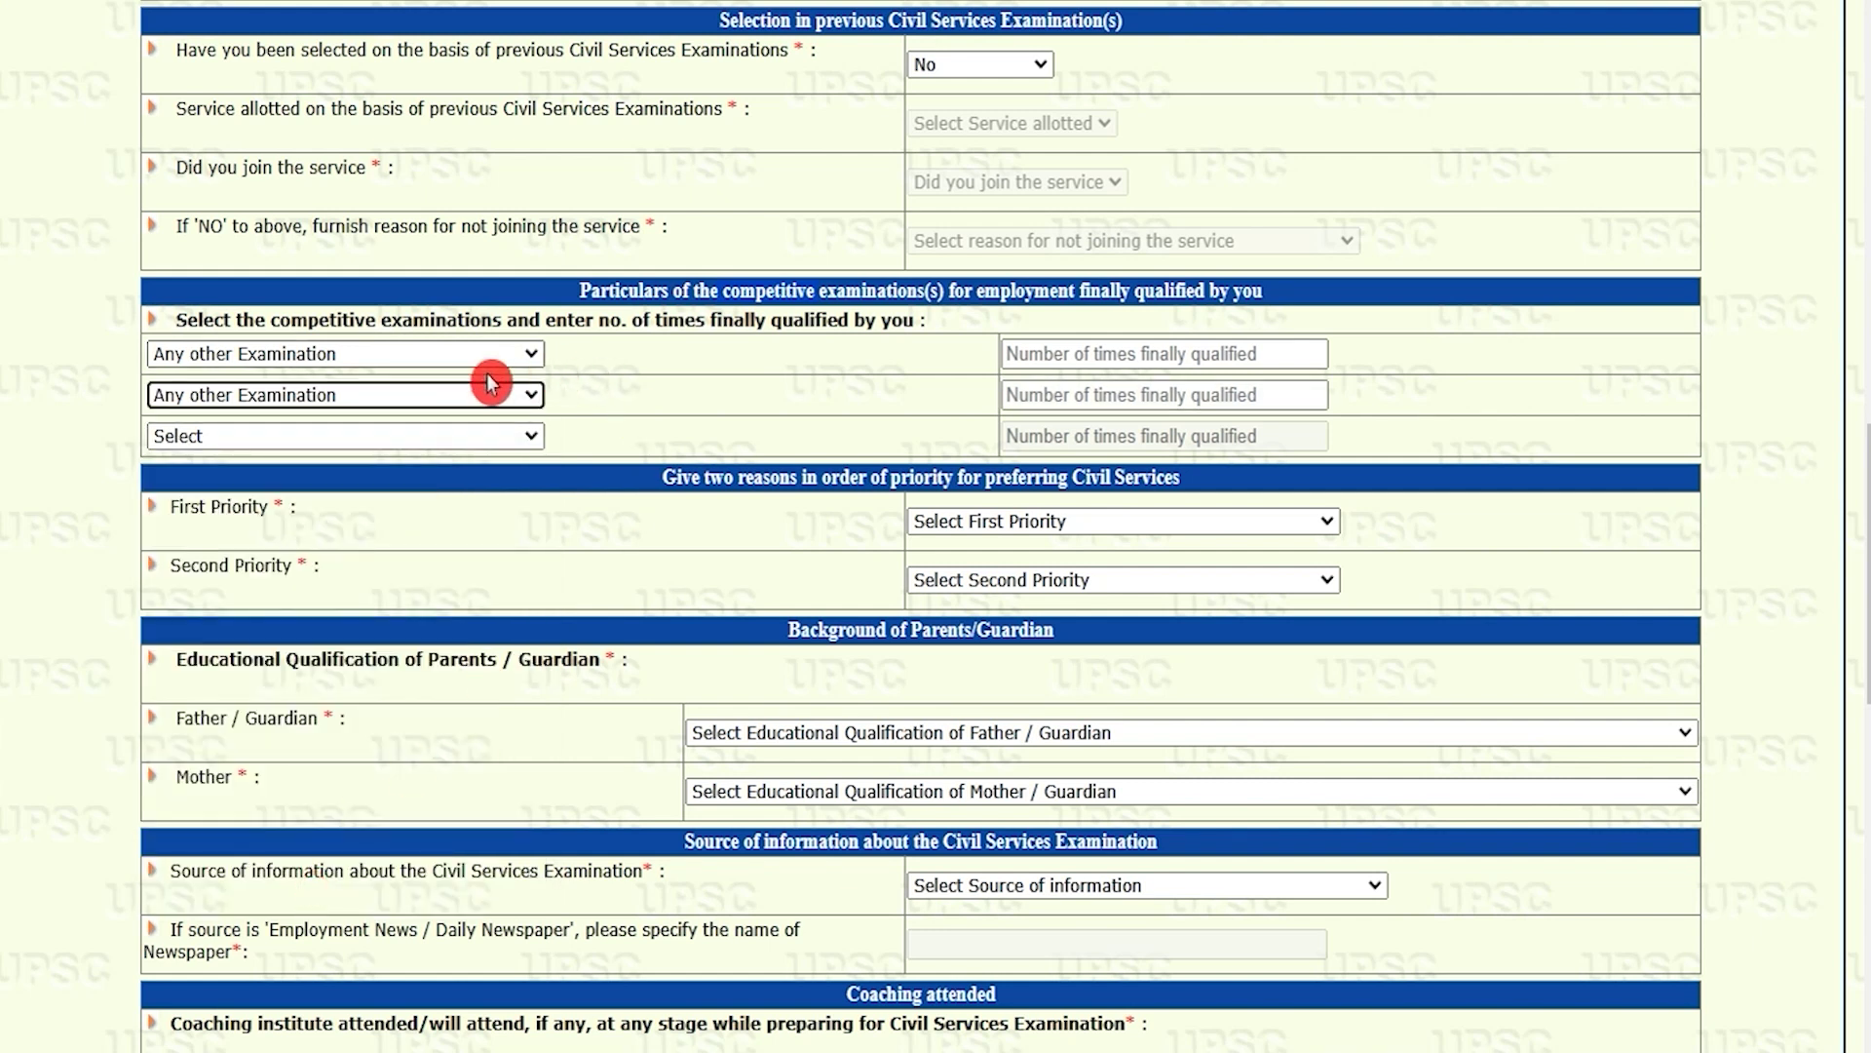
pyautogui.click(426, 440)
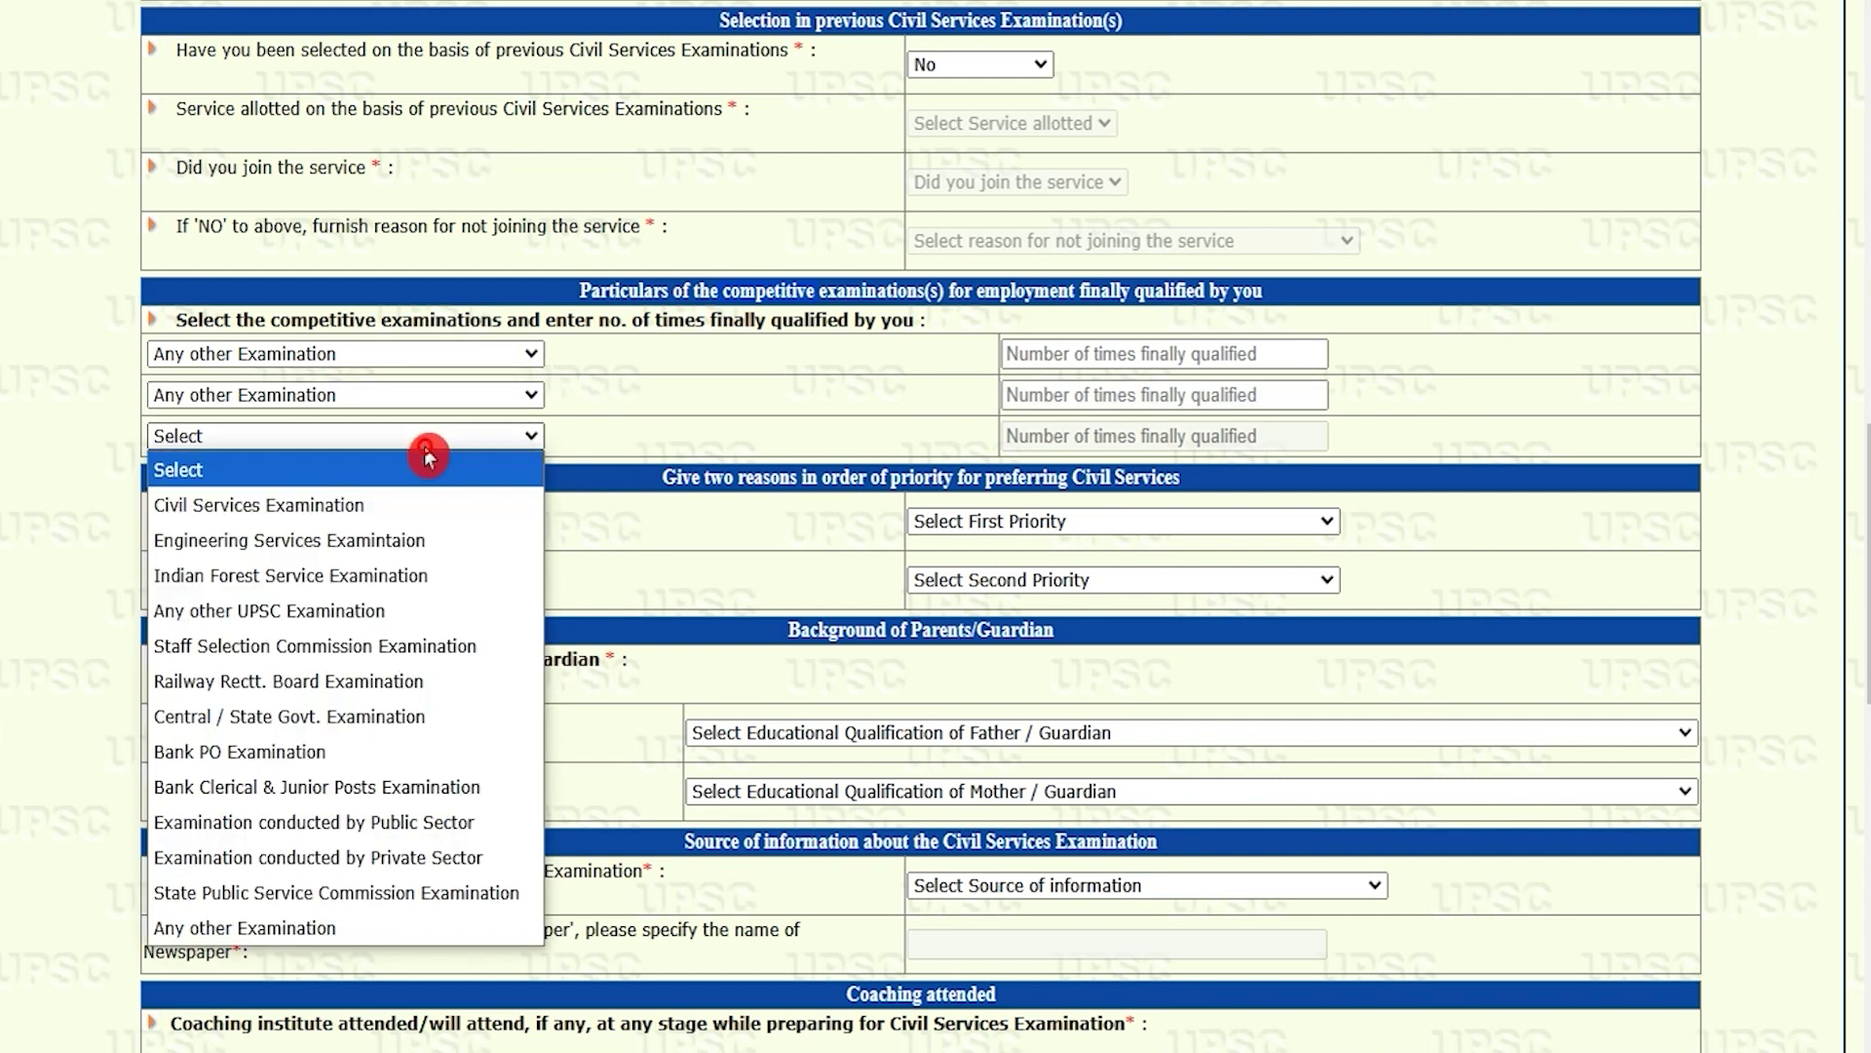
pyautogui.click(302, 934)
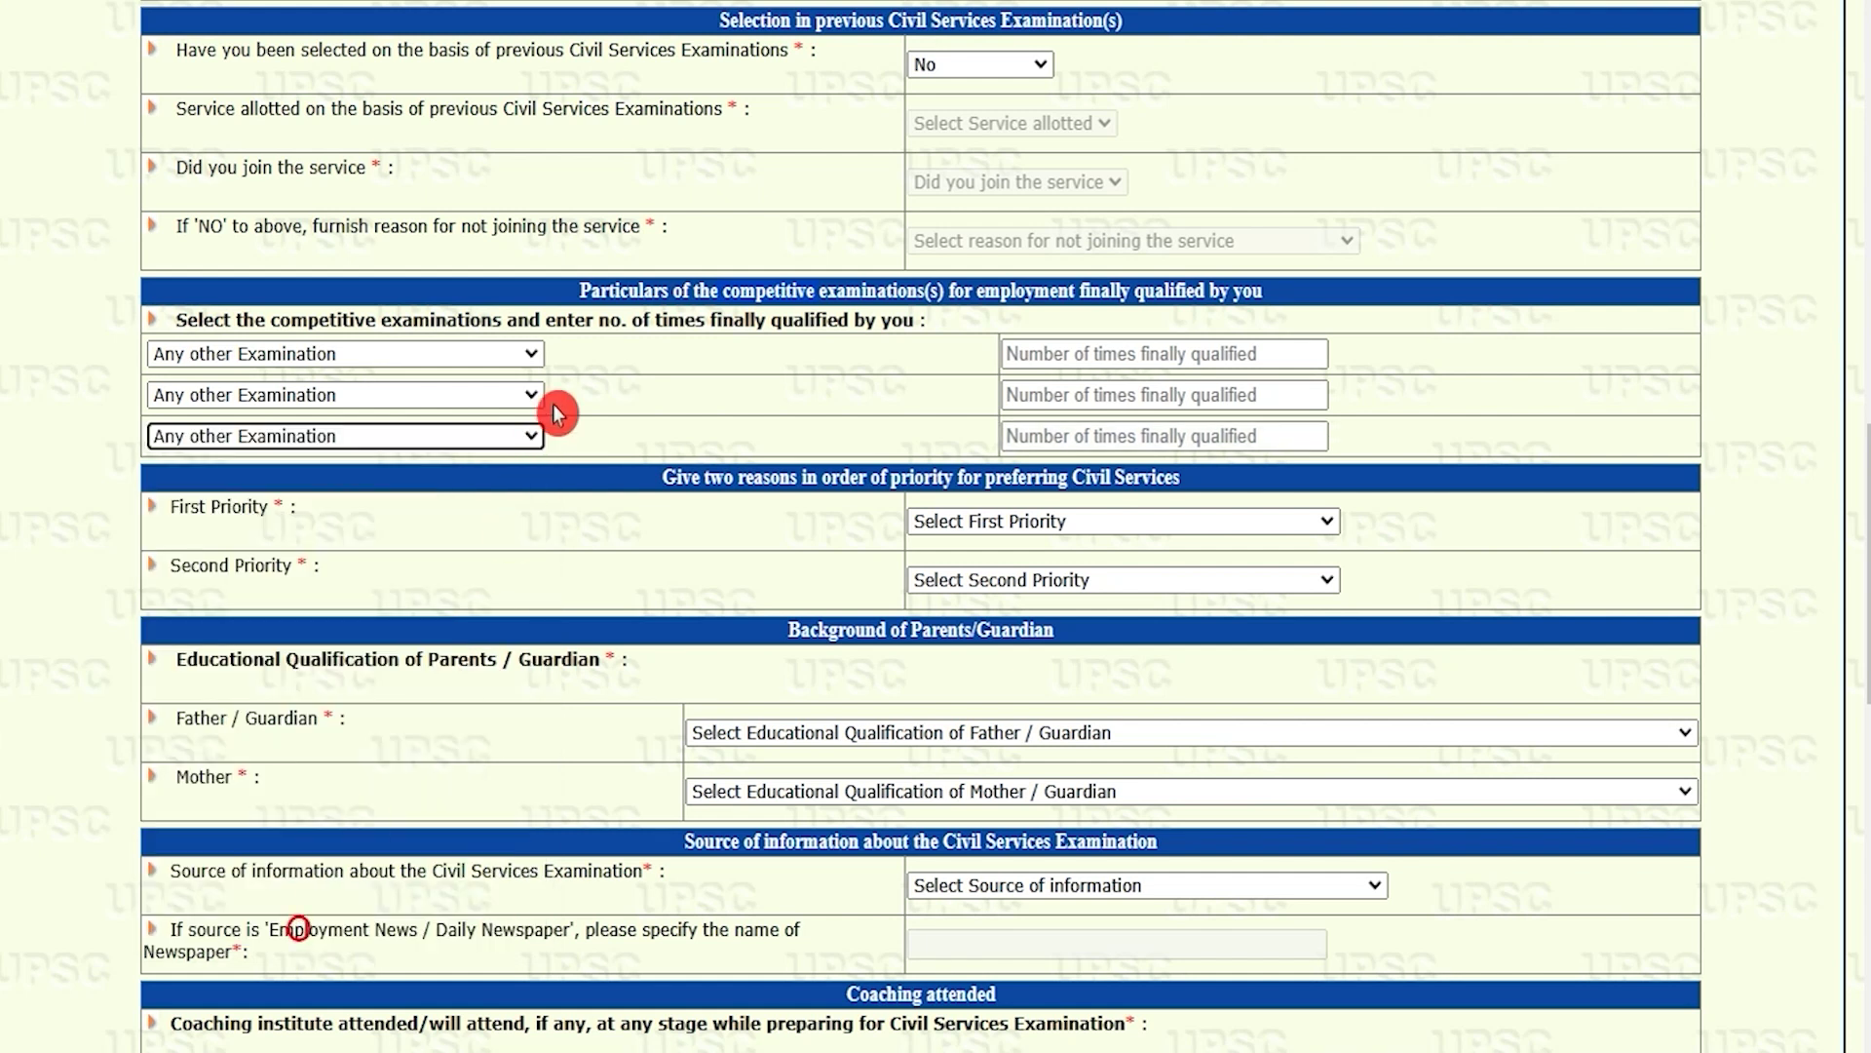
pyautogui.click(981, 523)
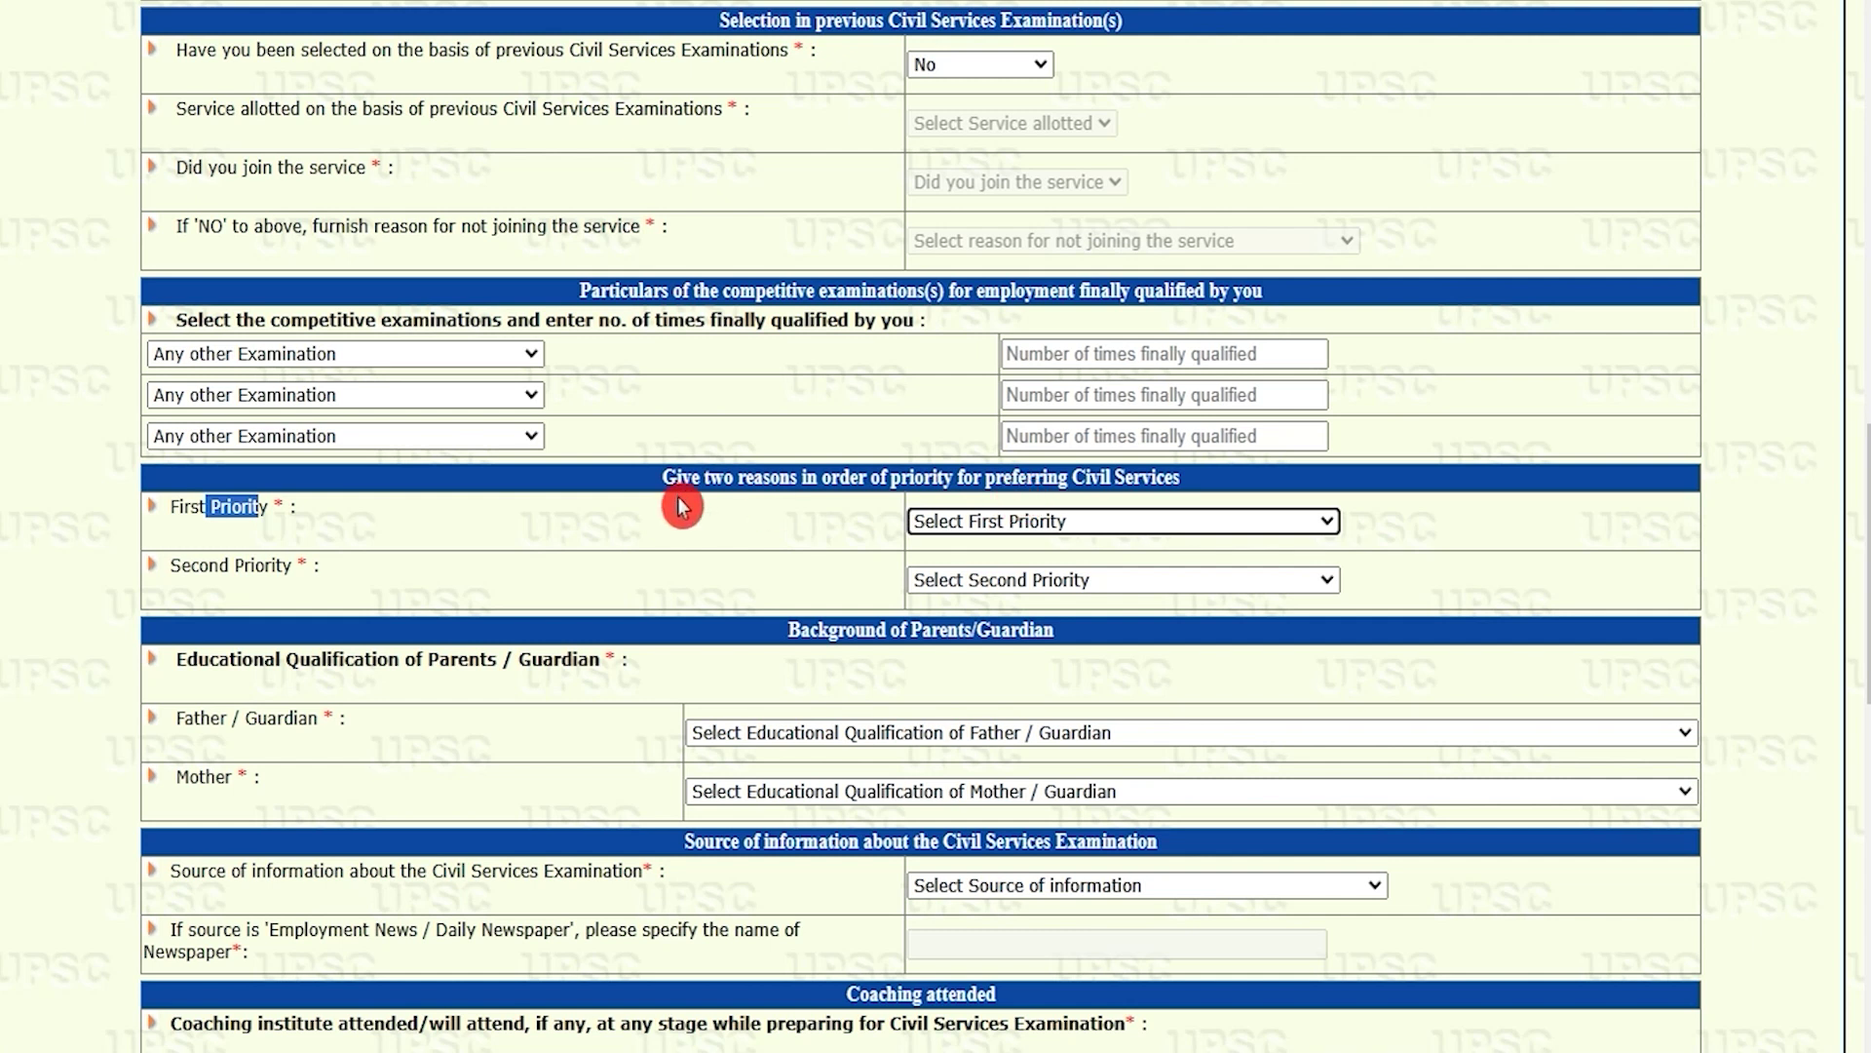
# Step: Set First and Second Priority reasons for Civil Services to Any Other reason
pyautogui.click(195, 513)
pyautogui.moveTo(195, 514); pyautogui.dragTo(242, 511)
pyautogui.click(975, 522)
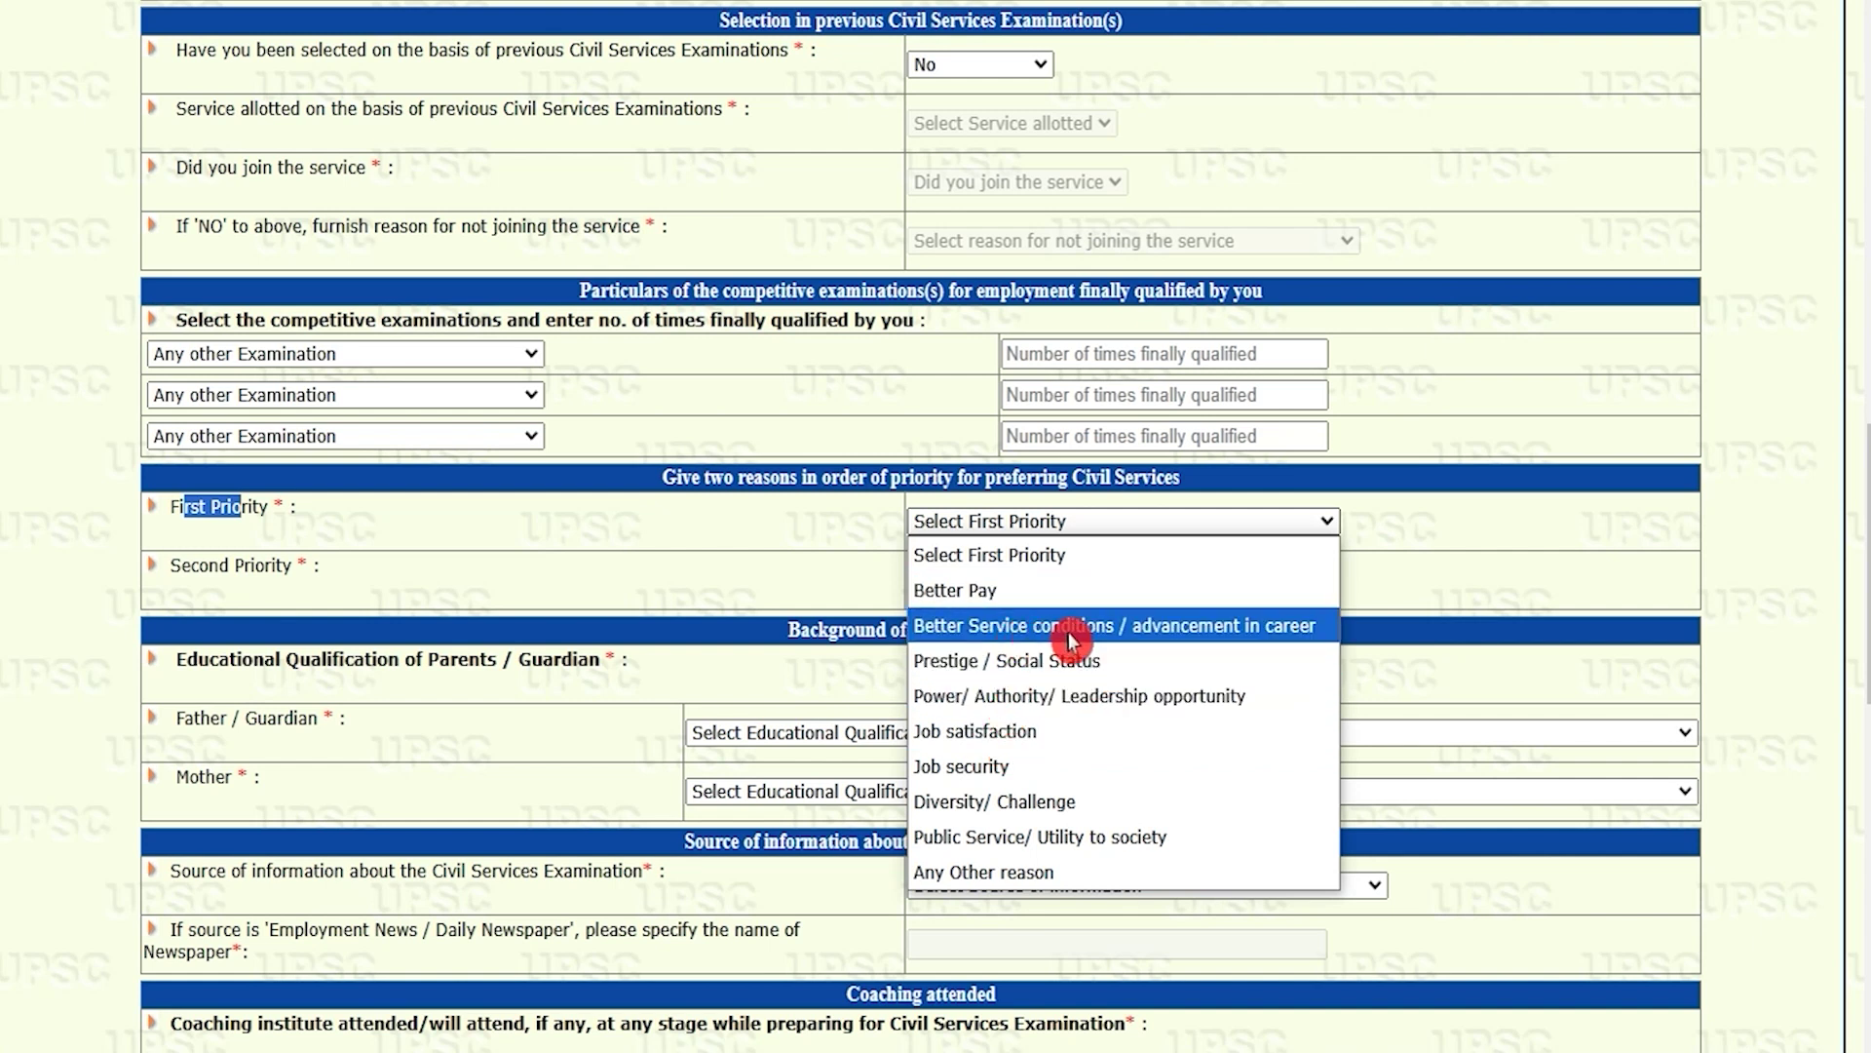
pyautogui.click(1020, 873)
pyautogui.moveTo(200, 567); pyautogui.dragTo(263, 567)
pyautogui.click(1004, 580)
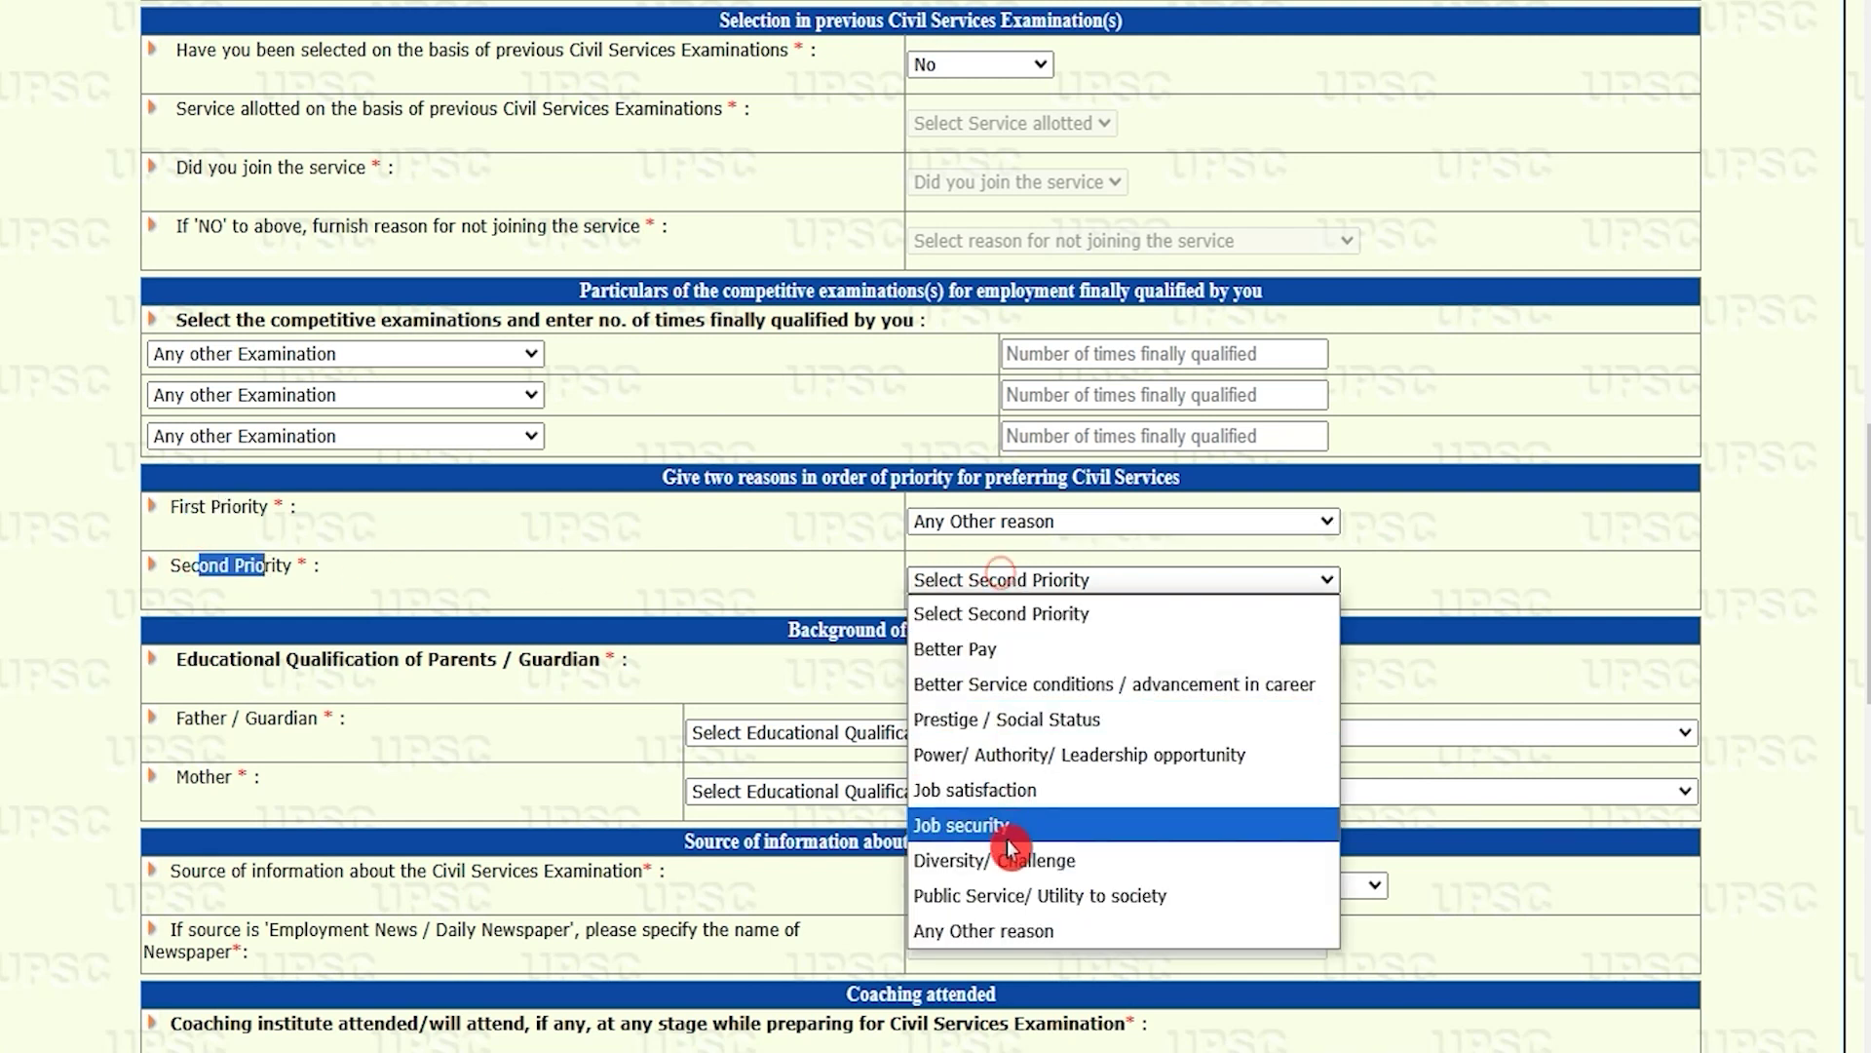
pyautogui.click(1000, 932)
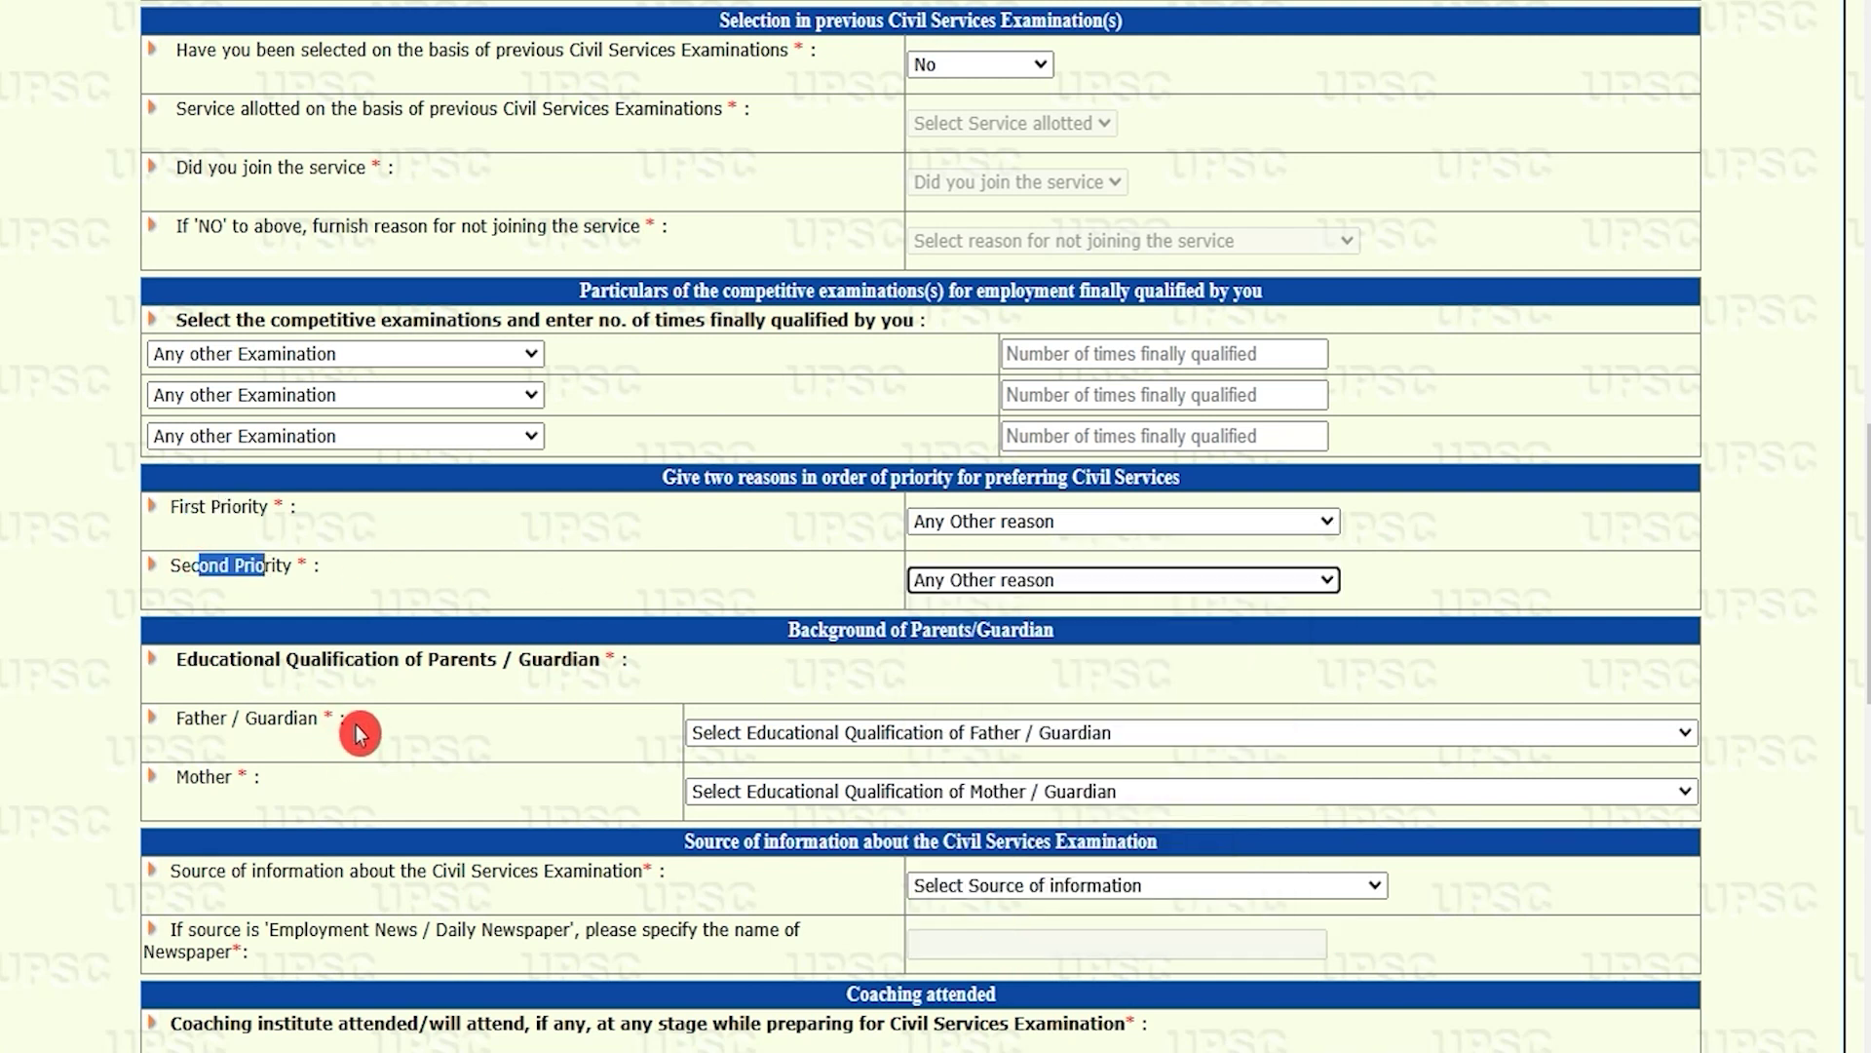
# Step: Set both father's and mother's educational qualification to Graduate
pyautogui.click(817, 629)
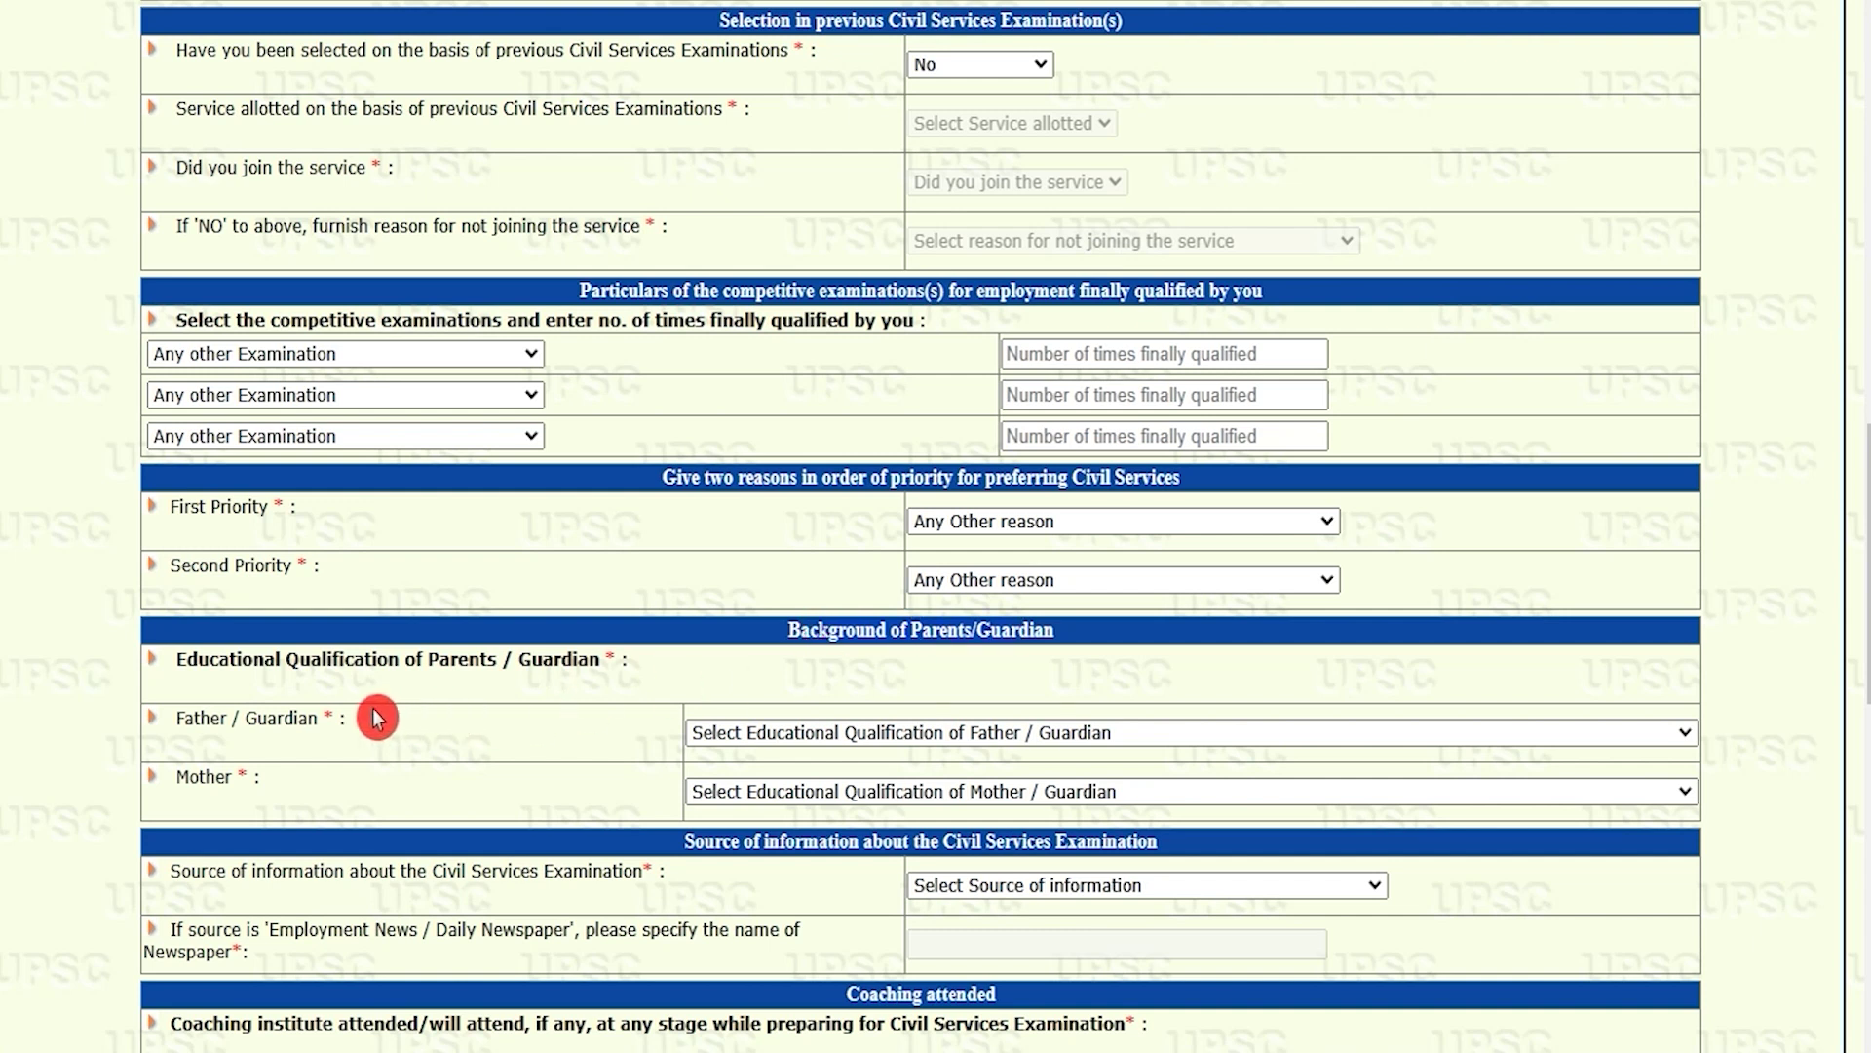
pyautogui.click(815, 736)
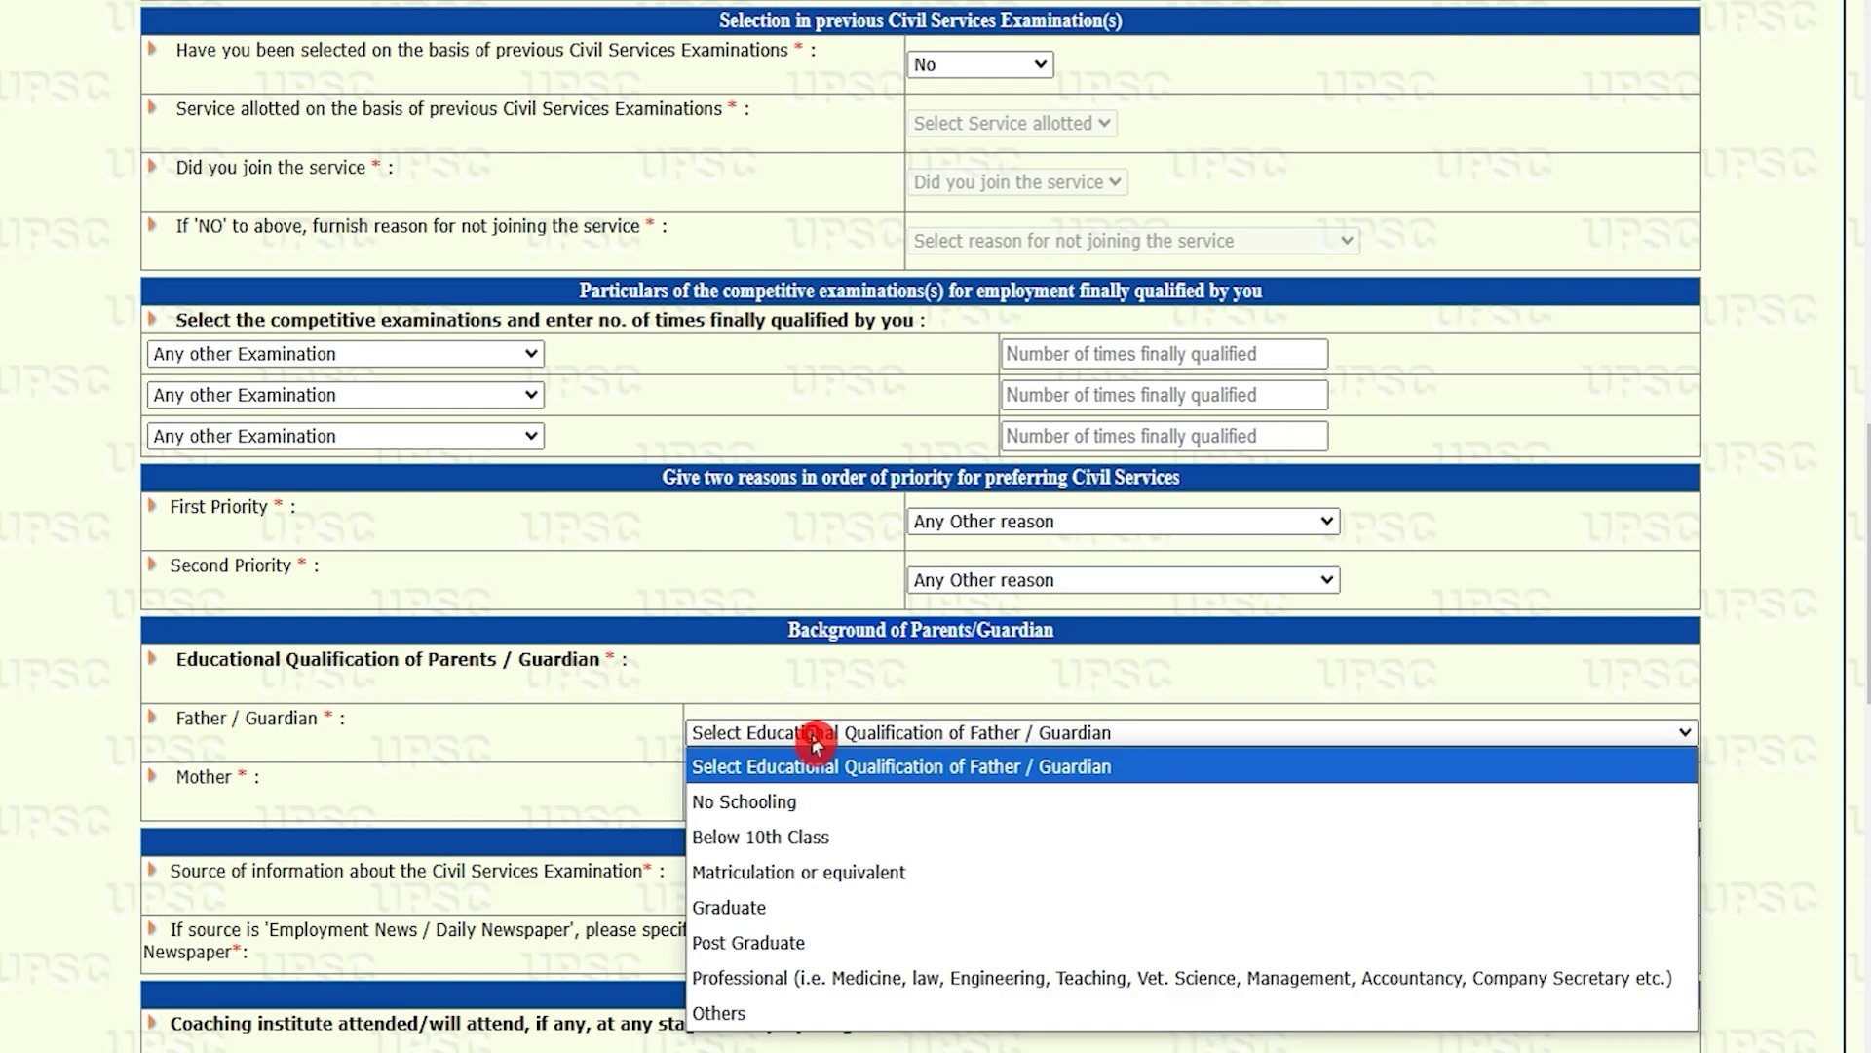
pyautogui.click(757, 909)
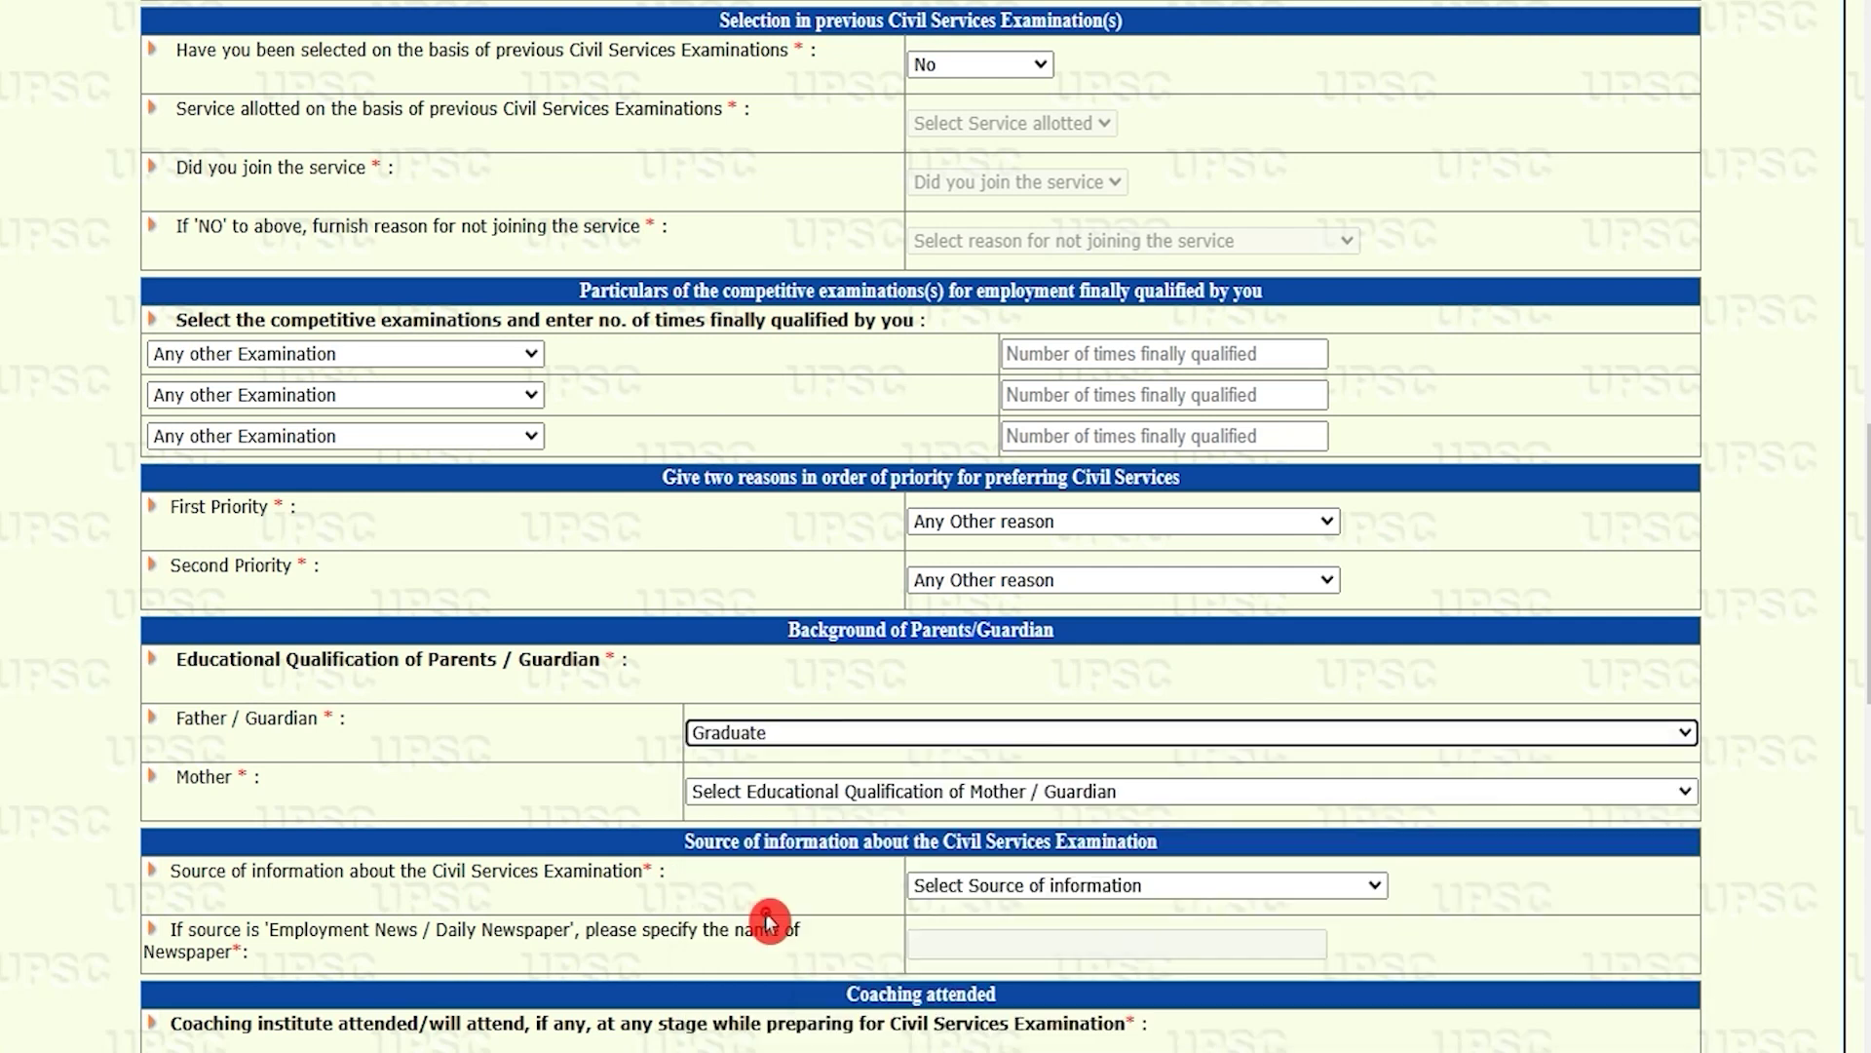
pyautogui.click(743, 801)
pyautogui.click(761, 651)
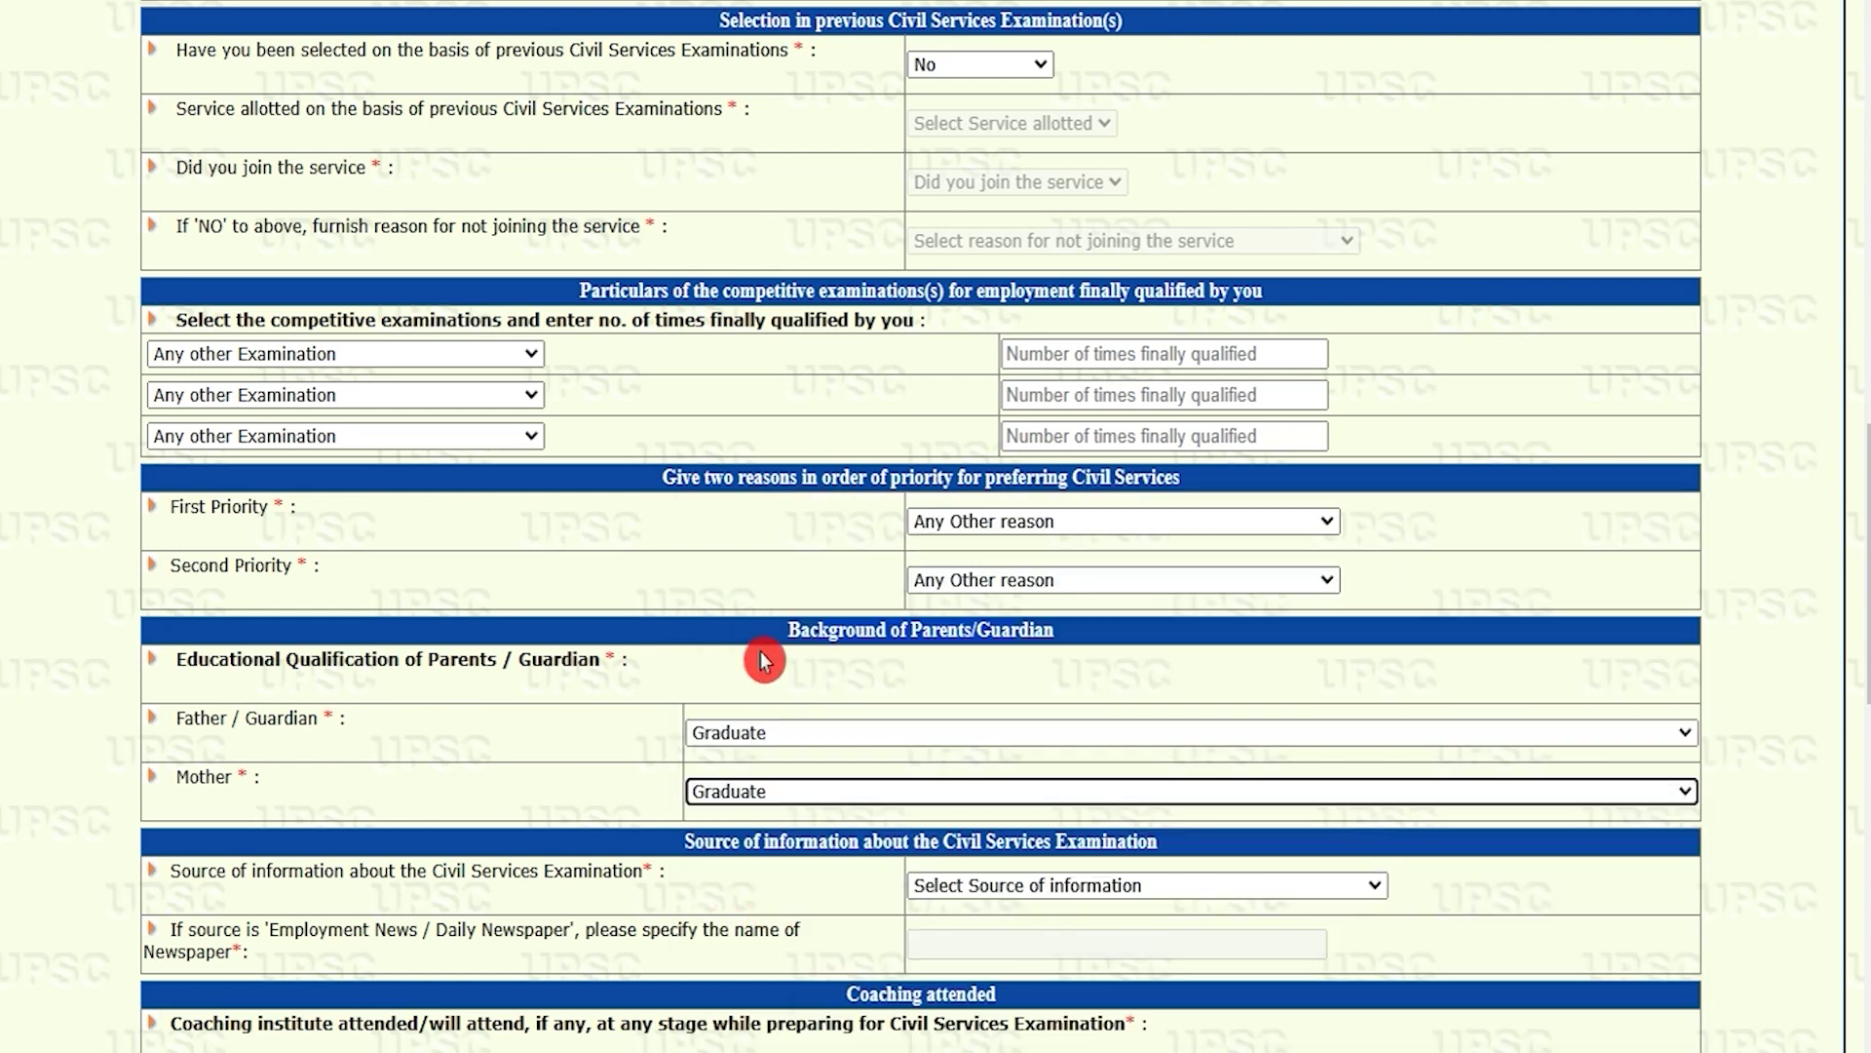
# Step: Set the source of information about the exam to UPSC Website
pyautogui.click(919, 874)
pyautogui.scroll(-3, 1066, 589)
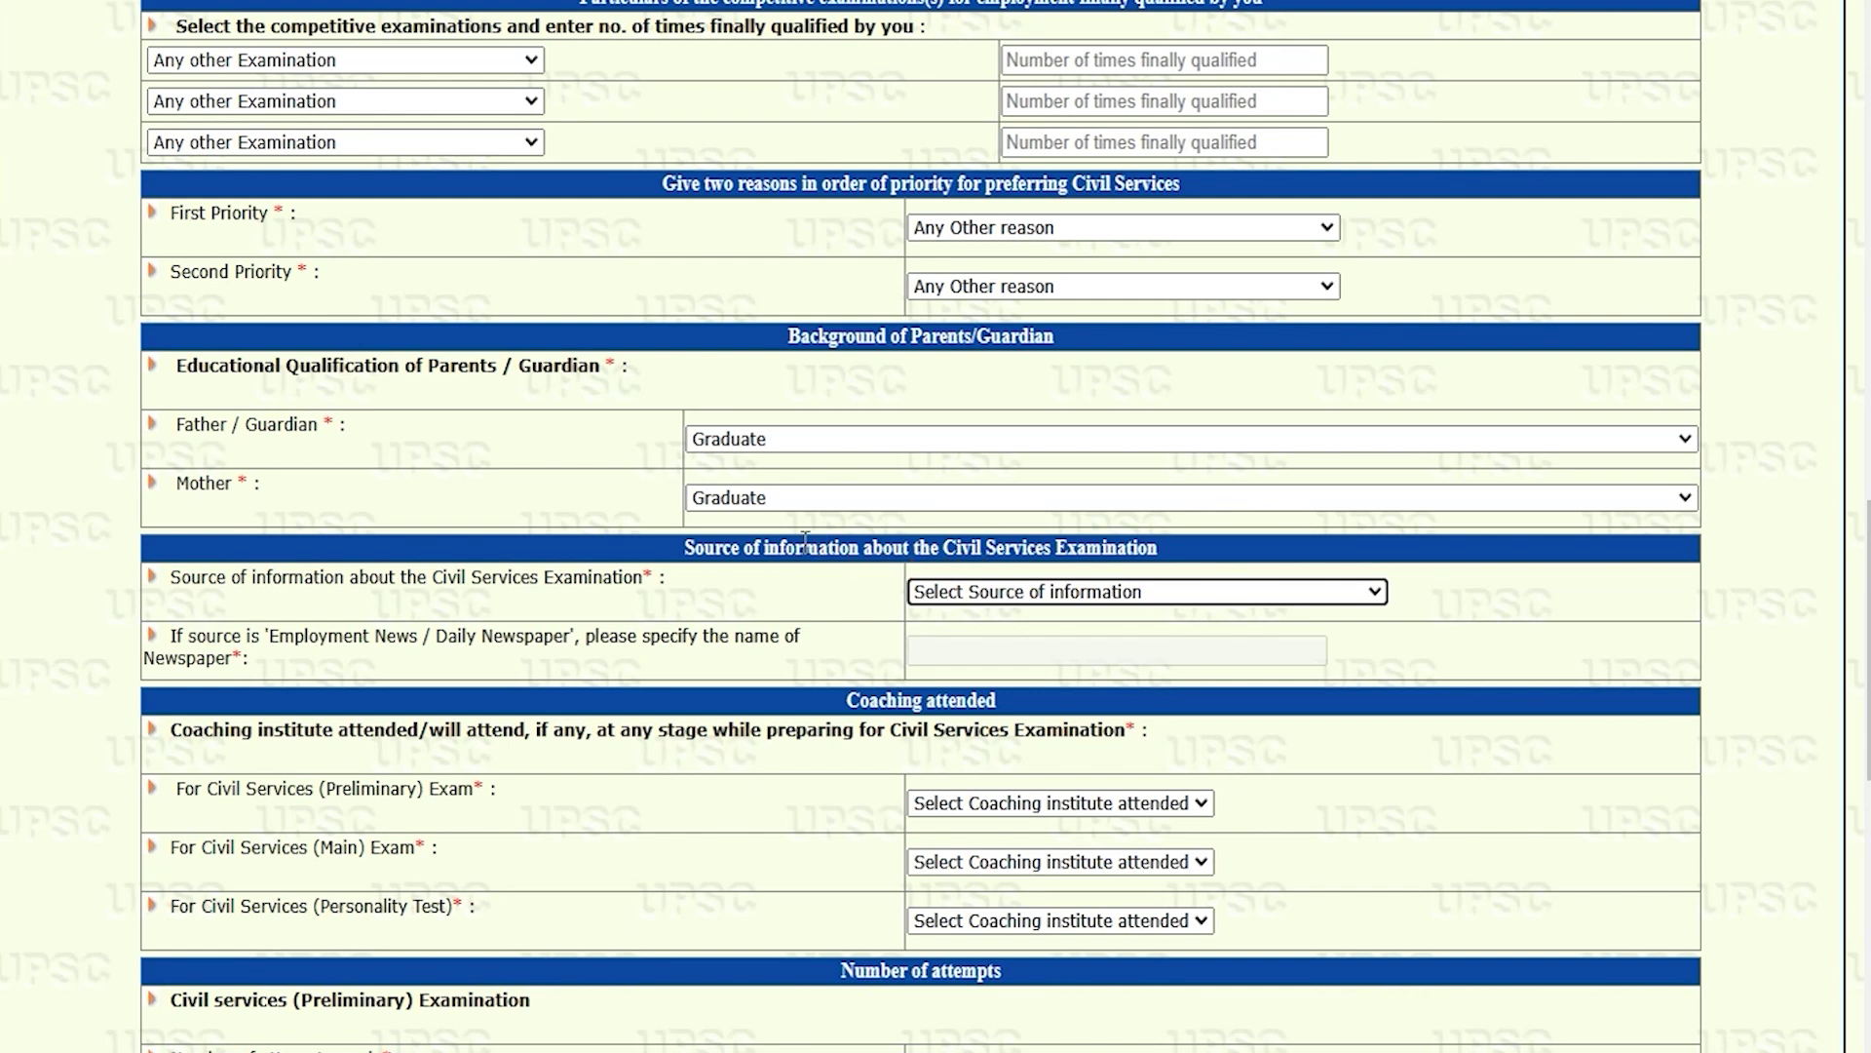
pyautogui.click(669, 552)
pyautogui.click(690, 548)
pyautogui.moveTo(463, 576); pyautogui.dragTo(587, 575)
pyautogui.click(1065, 588)
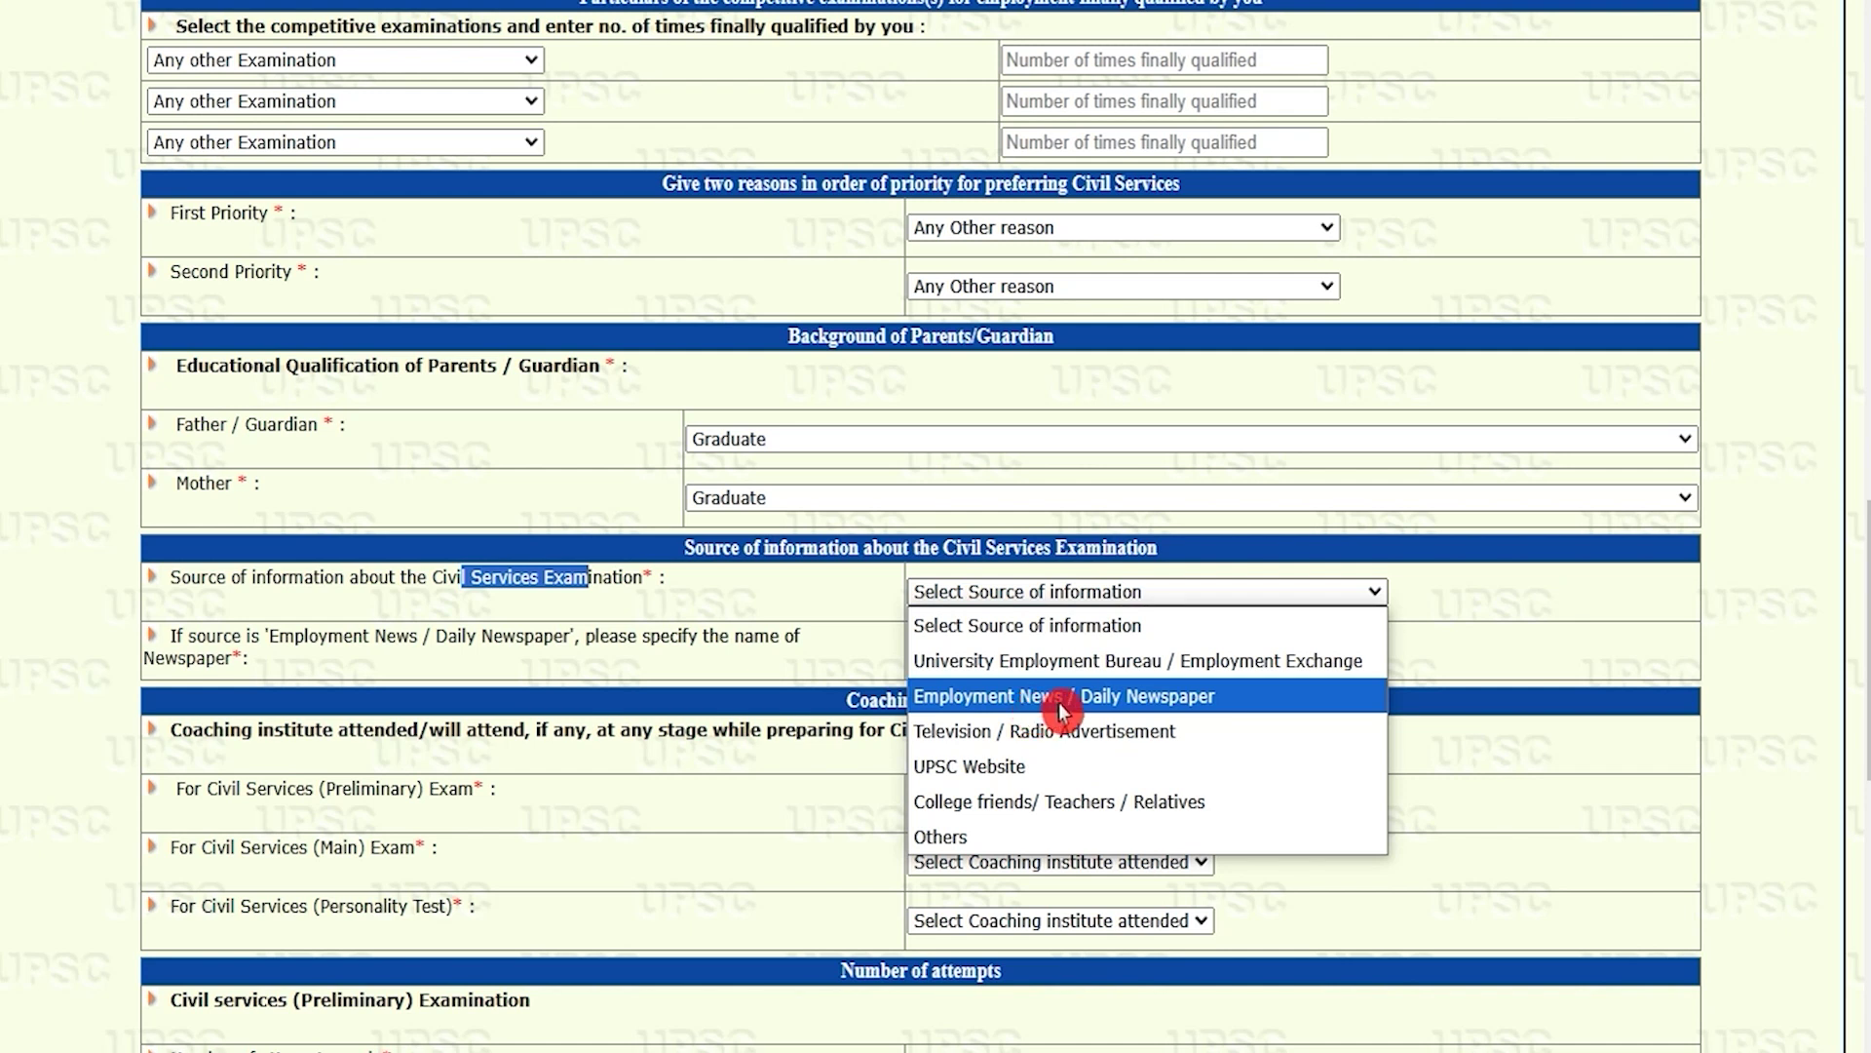
pyautogui.click(1030, 770)
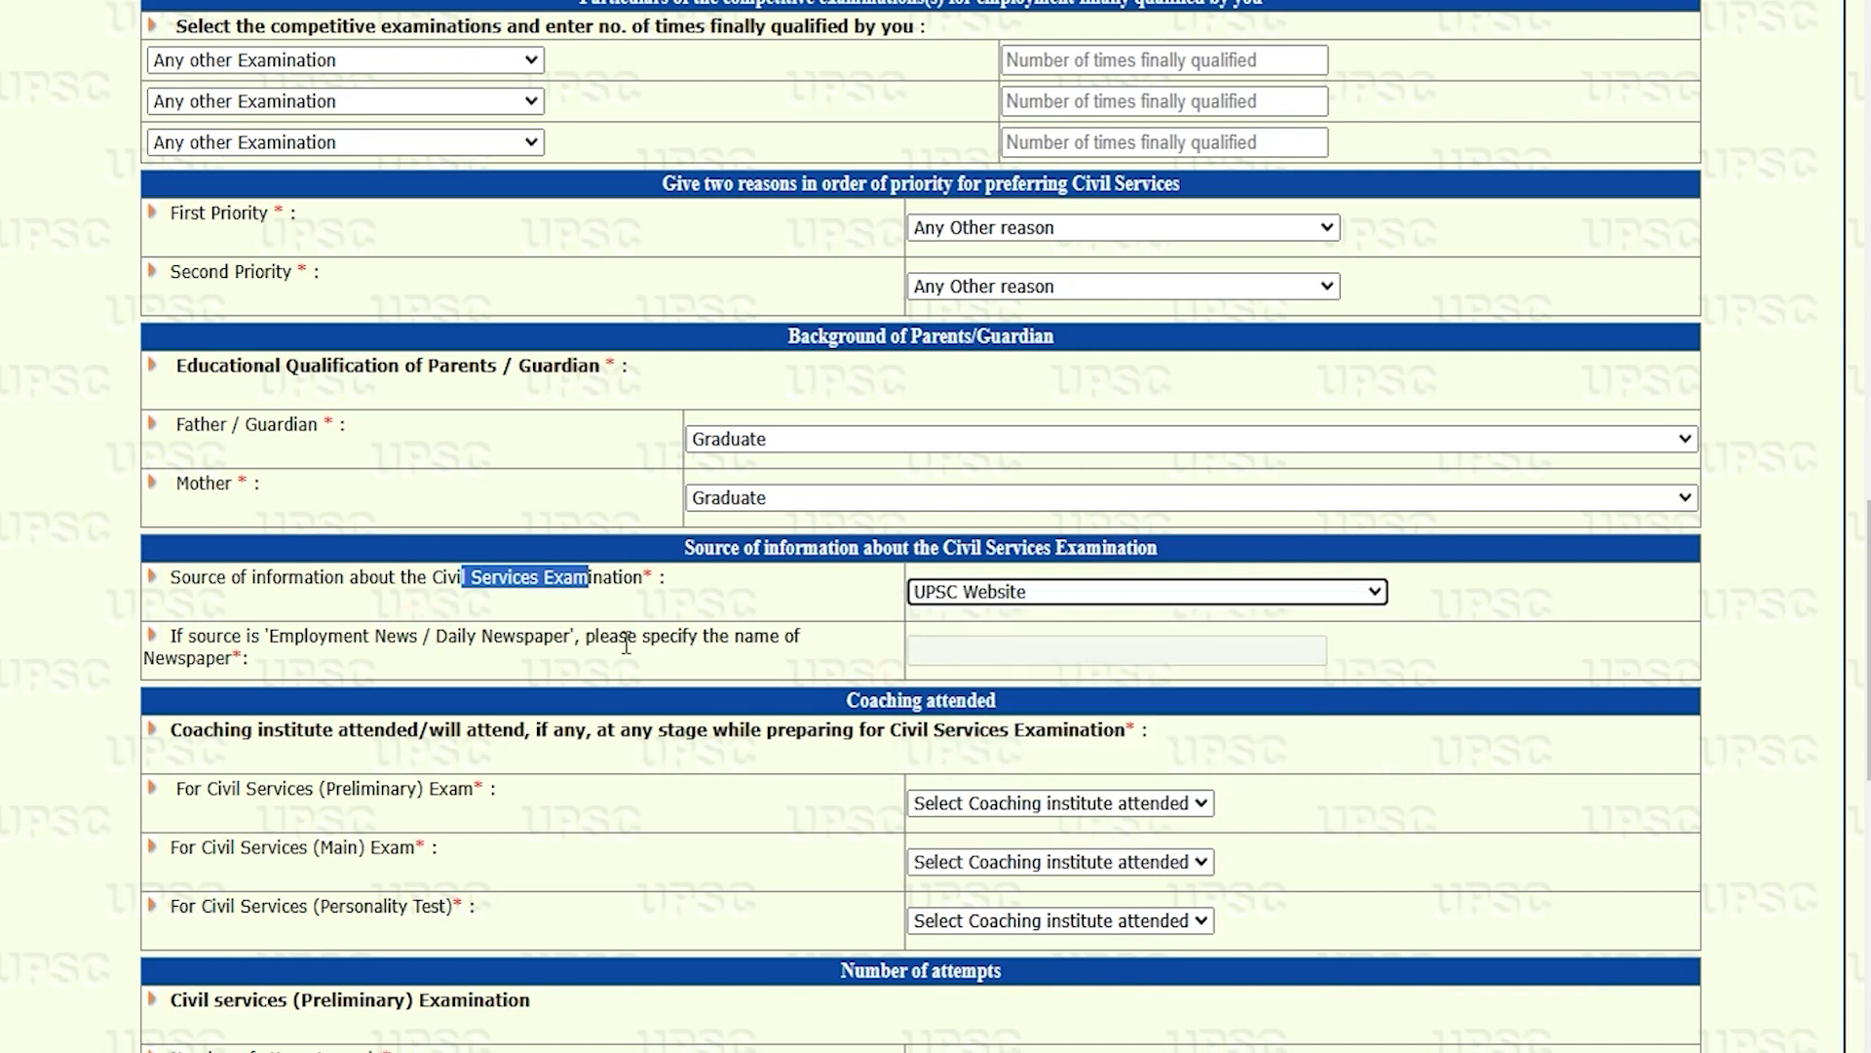
pyautogui.moveTo(187, 638); pyautogui.dragTo(354, 645)
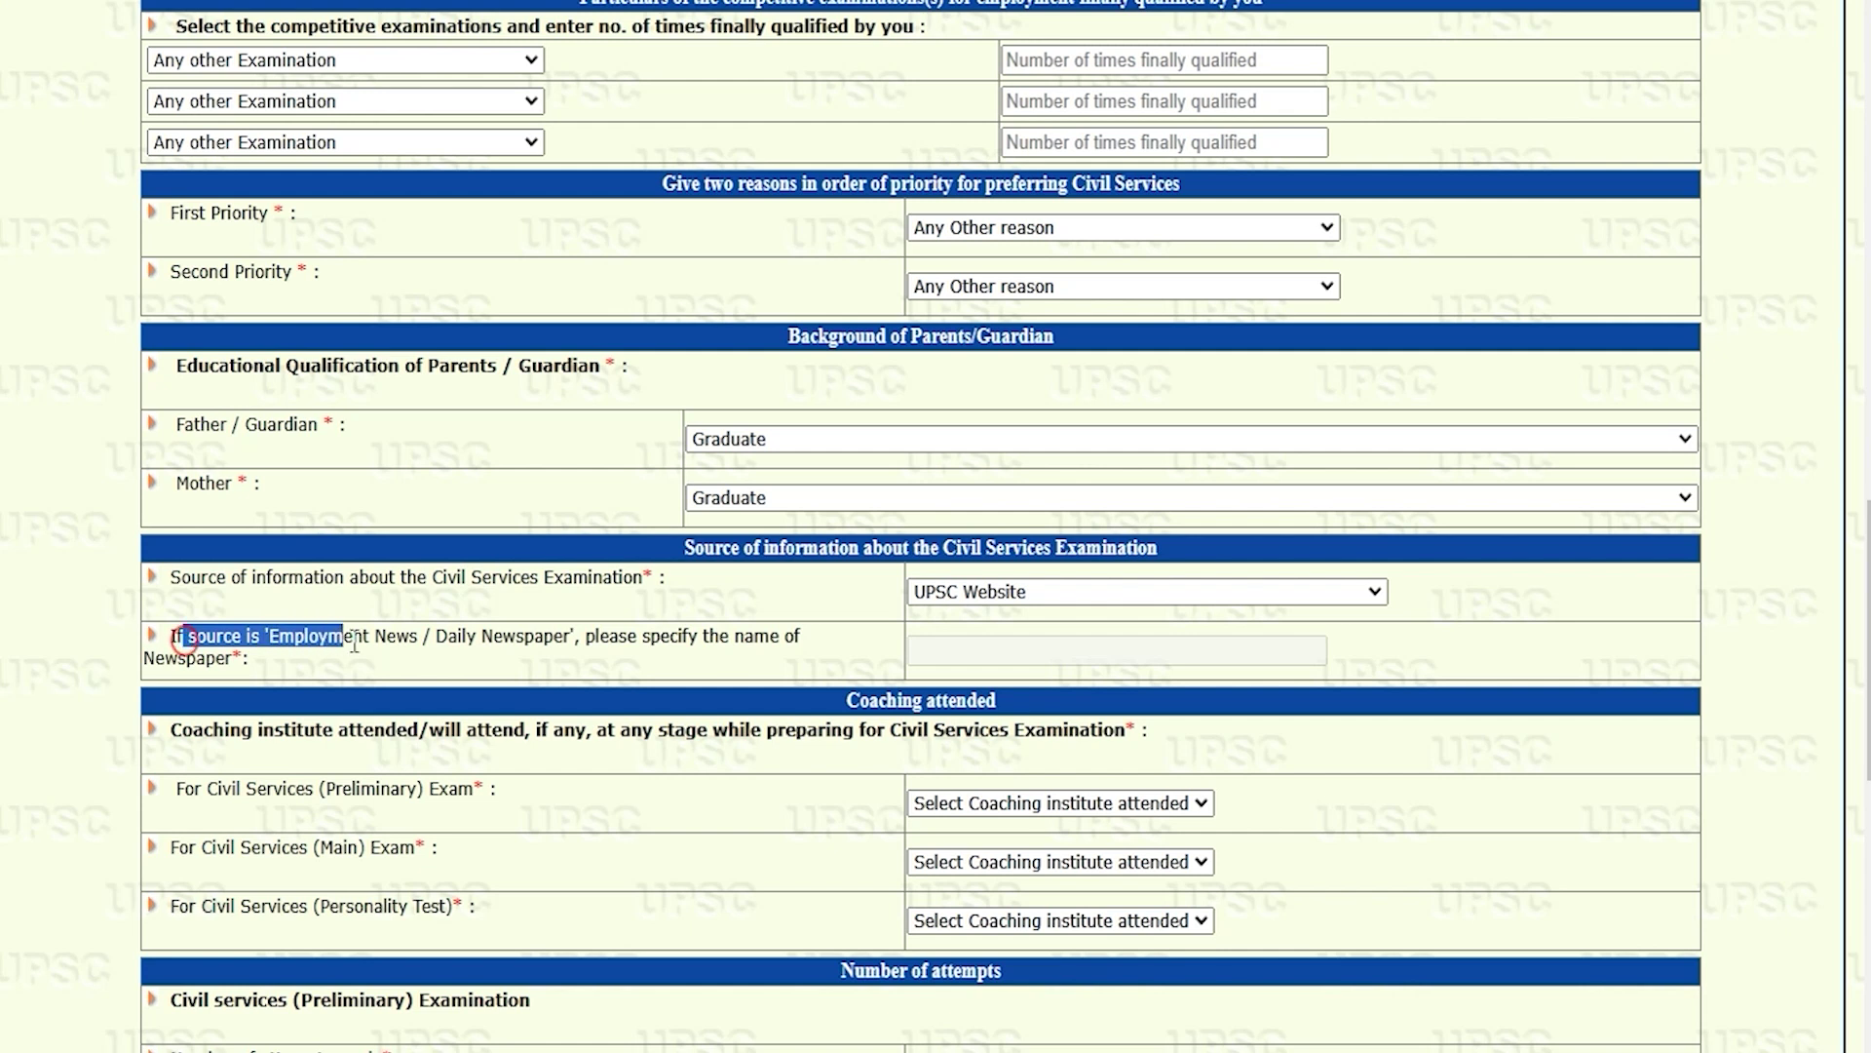
pyautogui.moveTo(485, 639); pyautogui.dragTo(564, 644)
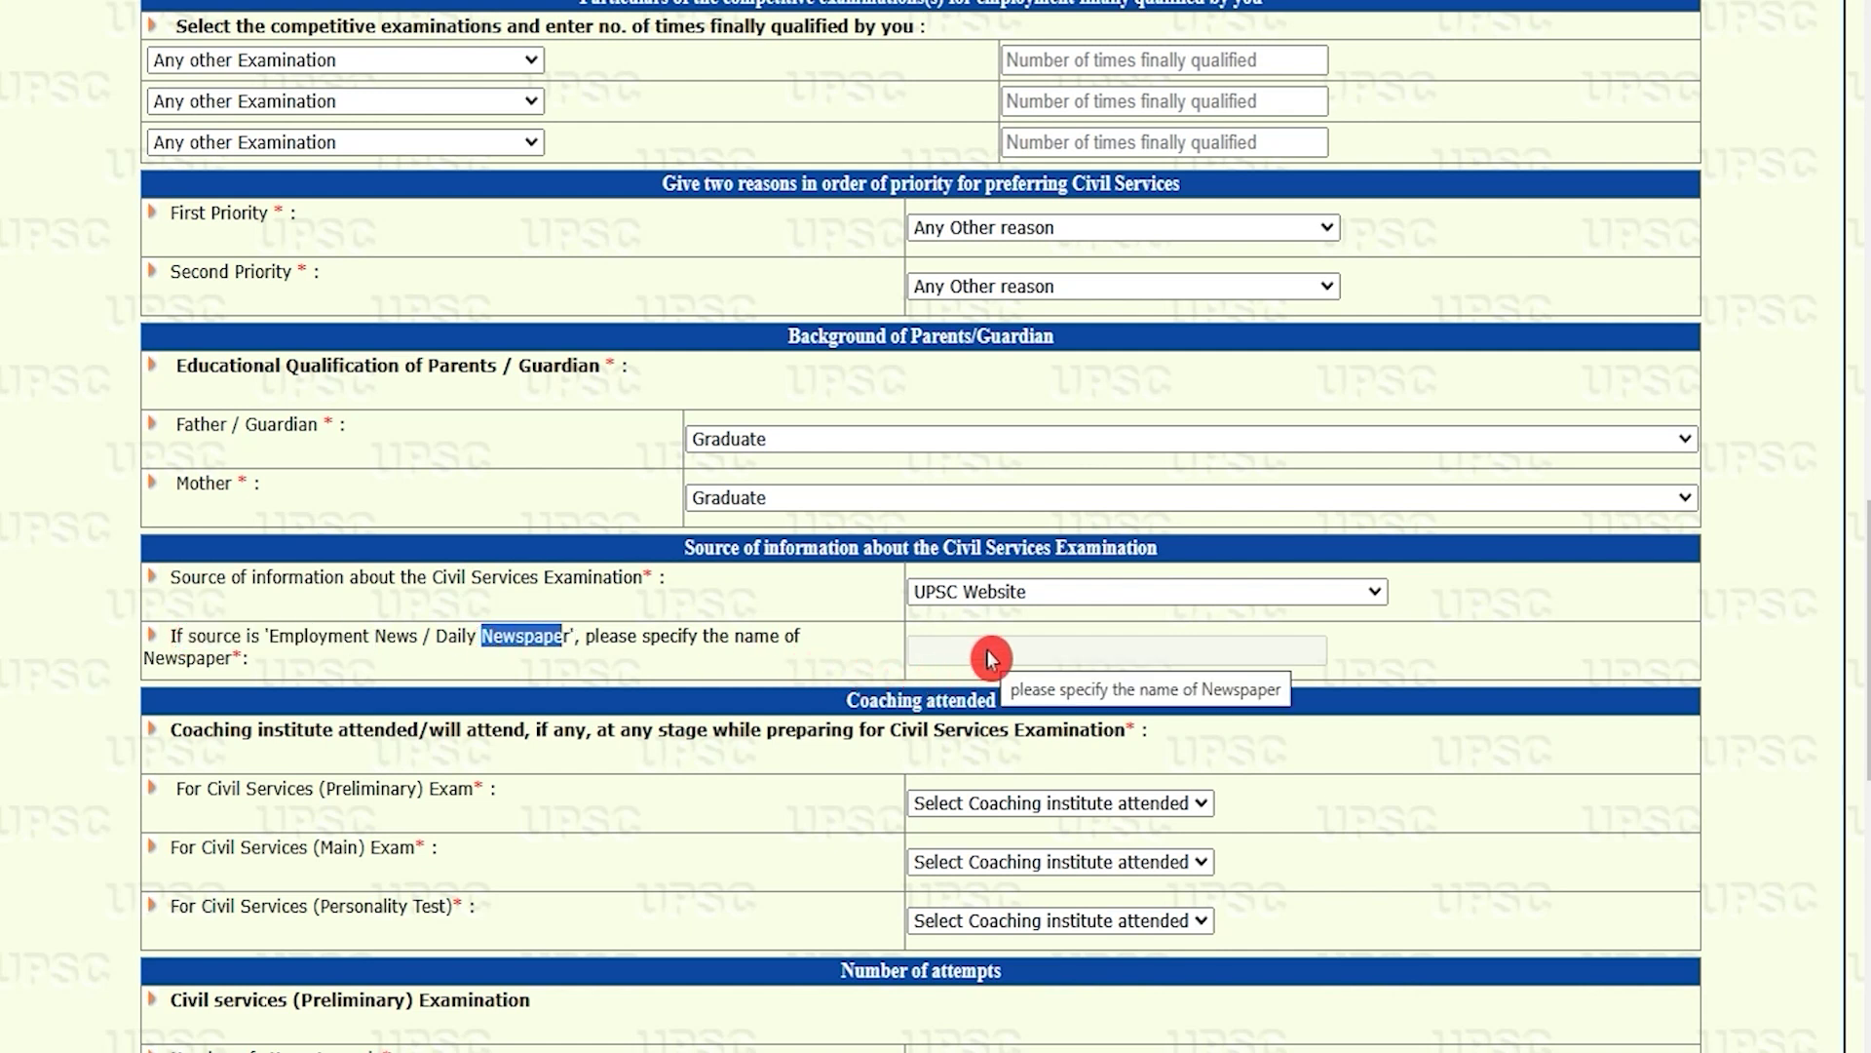
# Step: Choose Private Coaching Centre for Preliminary, Main and Personality Test coaching
pyautogui.scroll(-3, 402, 506)
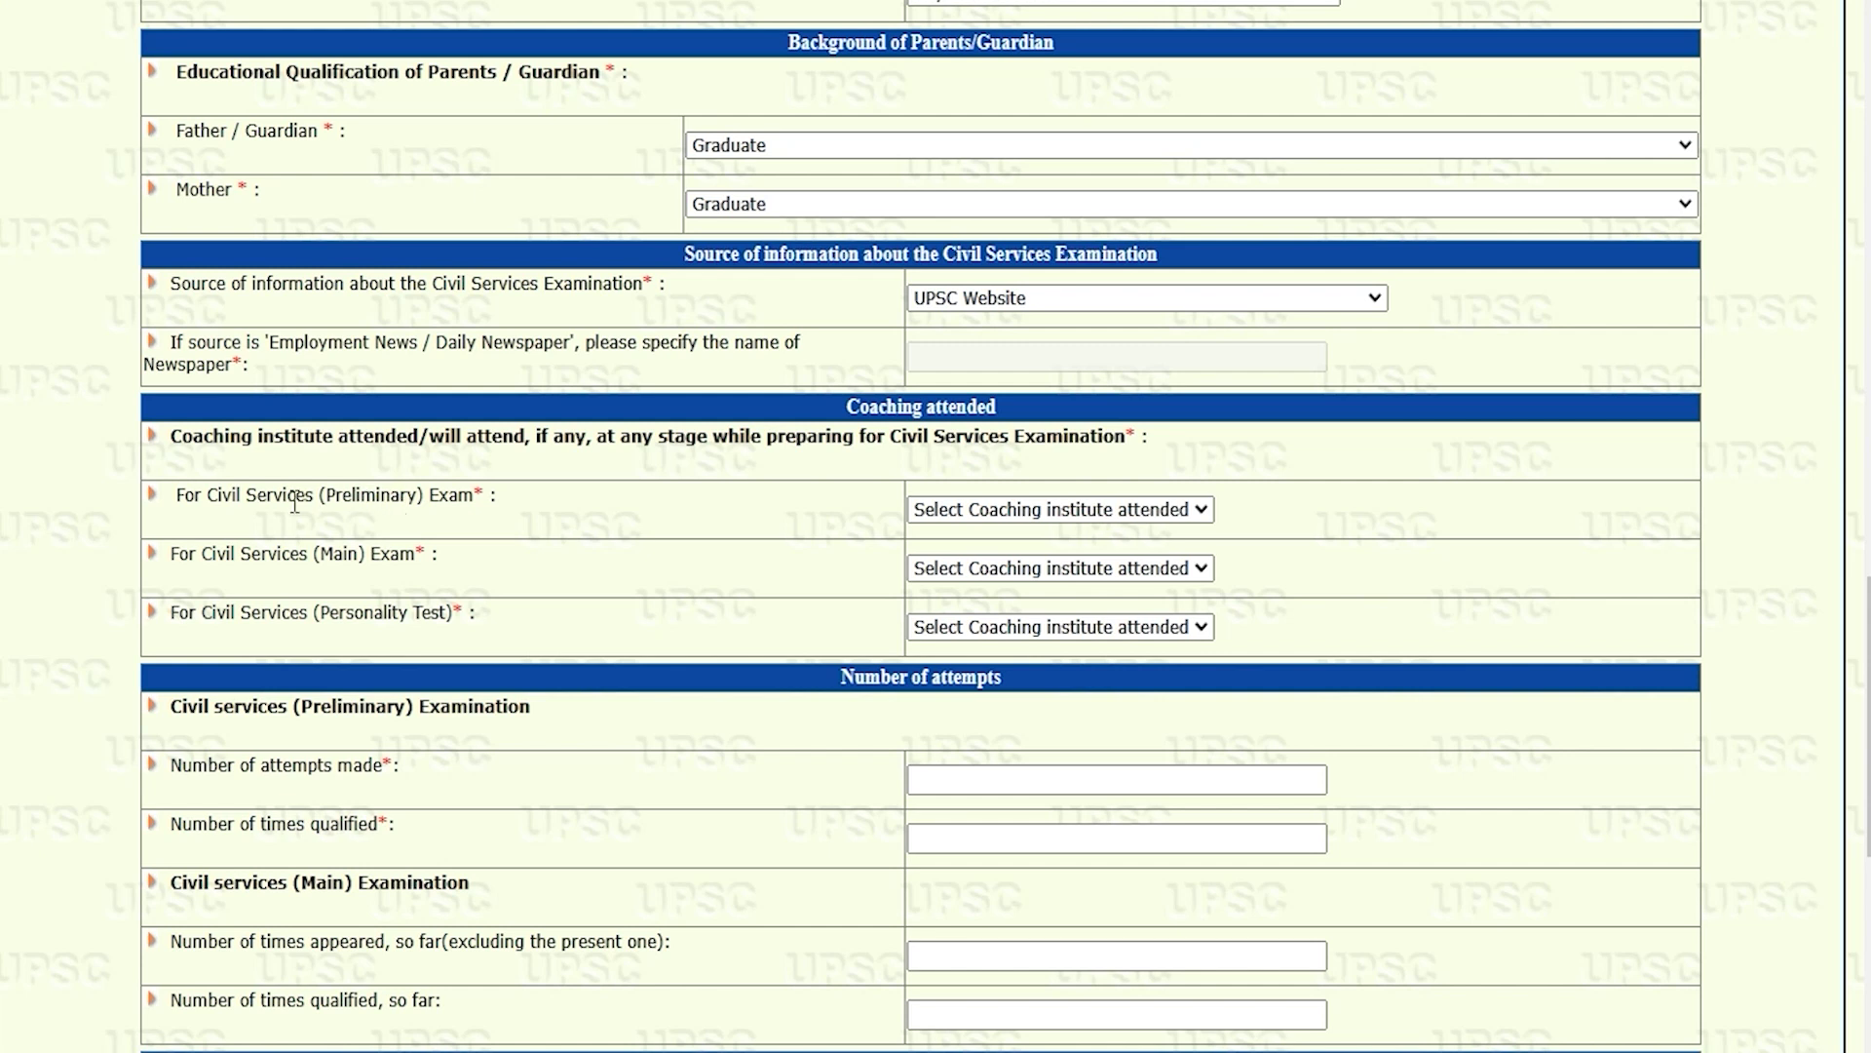
pyautogui.moveTo(206, 500); pyautogui.dragTo(422, 498)
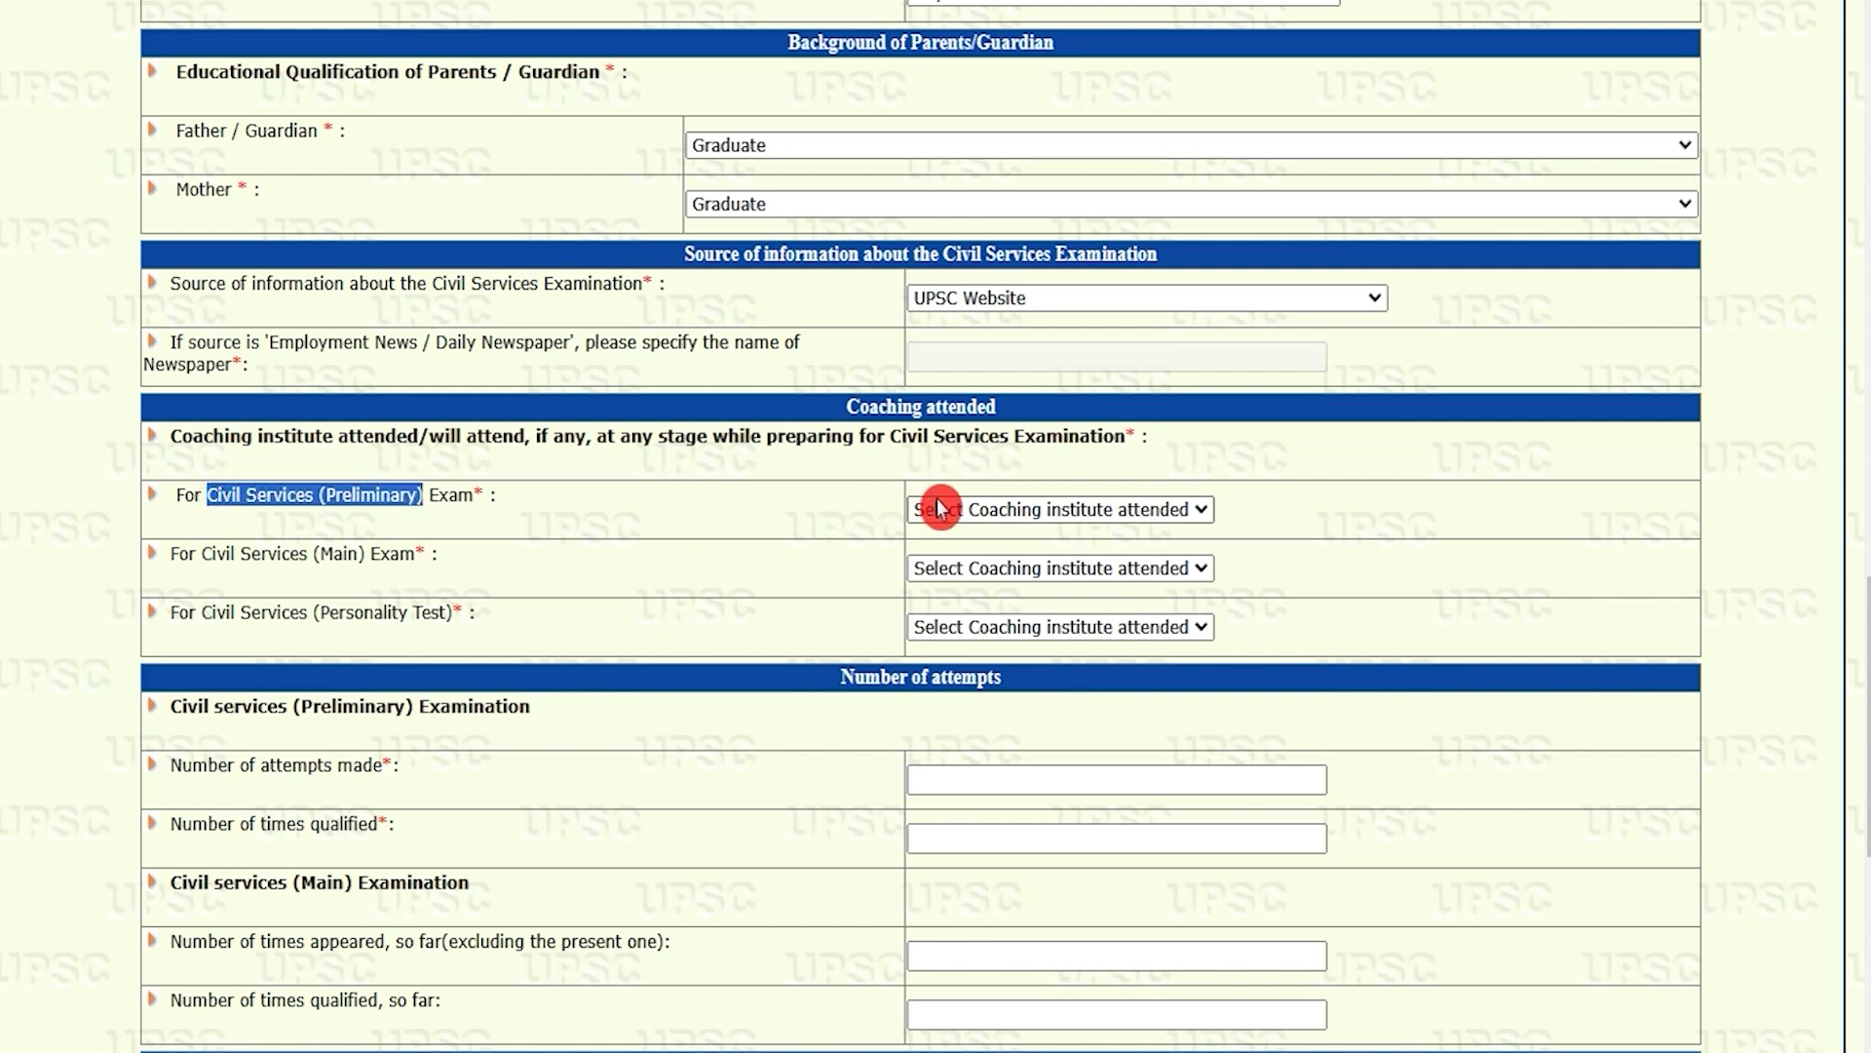
pyautogui.click(968, 510)
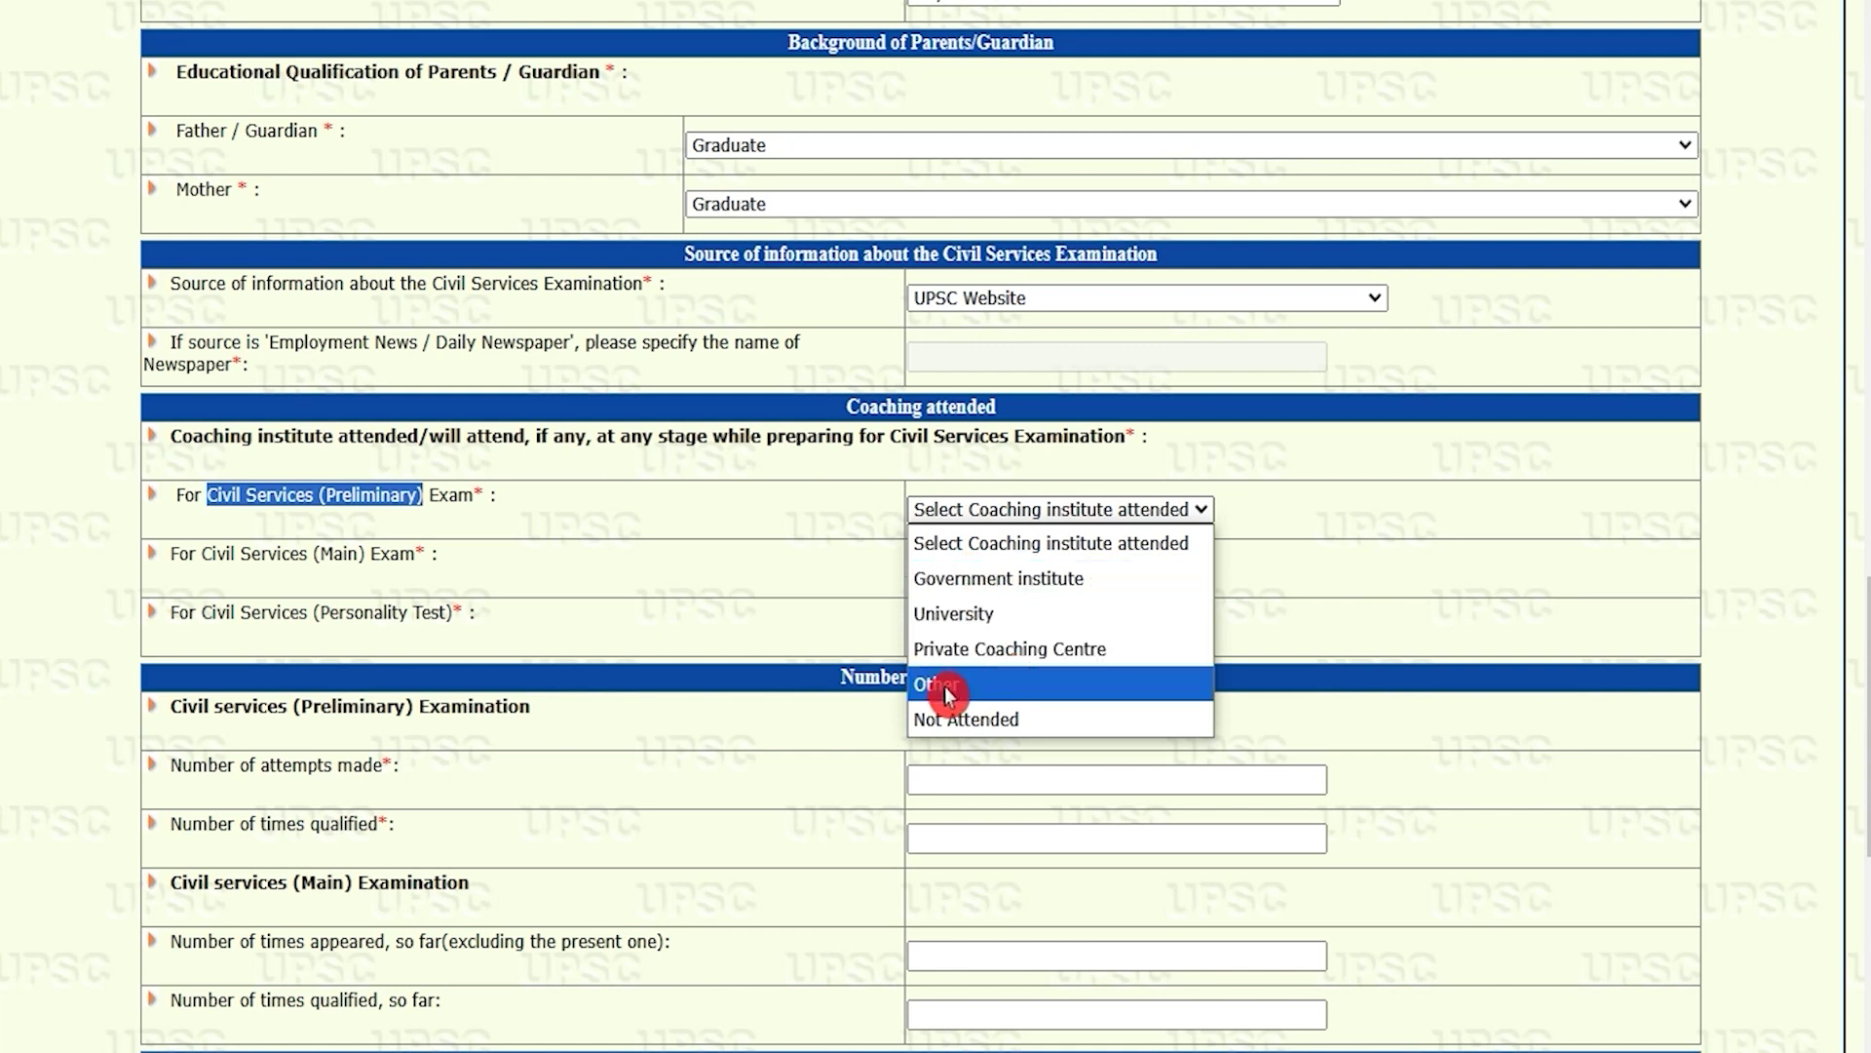
pyautogui.click(978, 651)
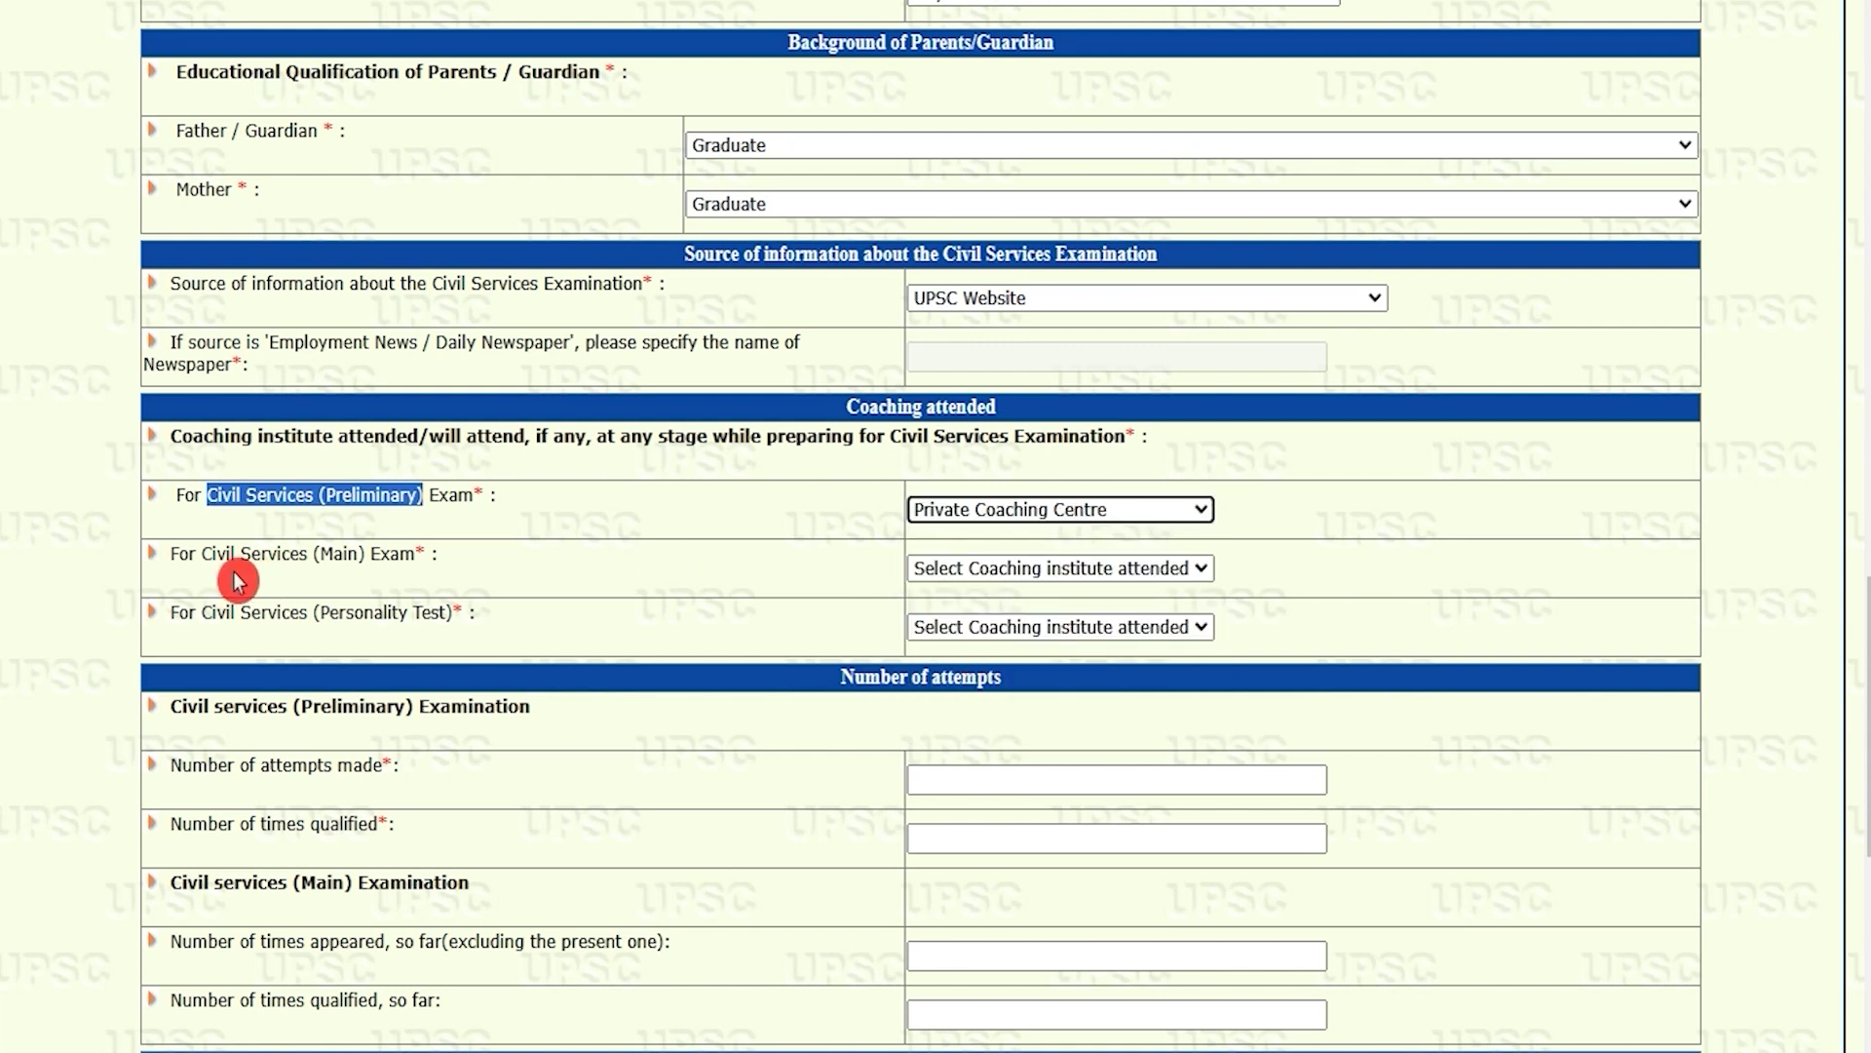
pyautogui.moveTo(226, 555); pyautogui.dragTo(359, 556)
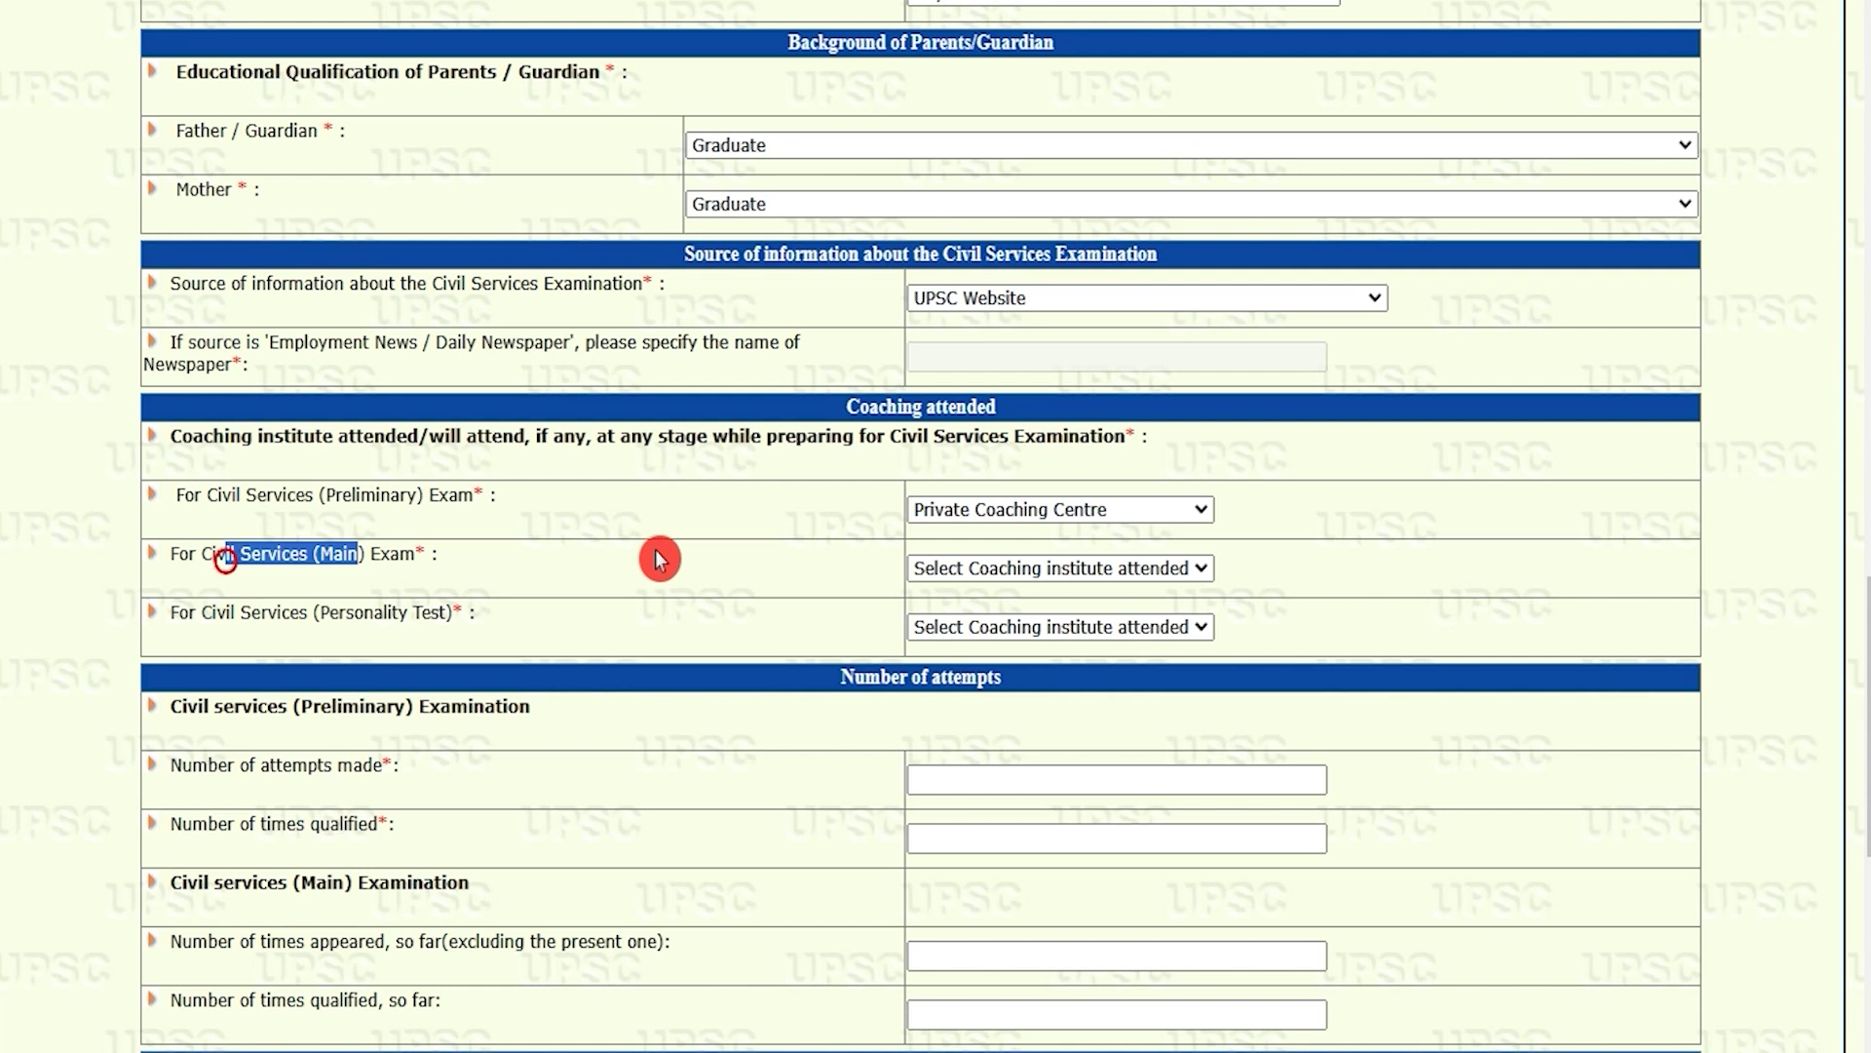
pyautogui.click(1019, 569)
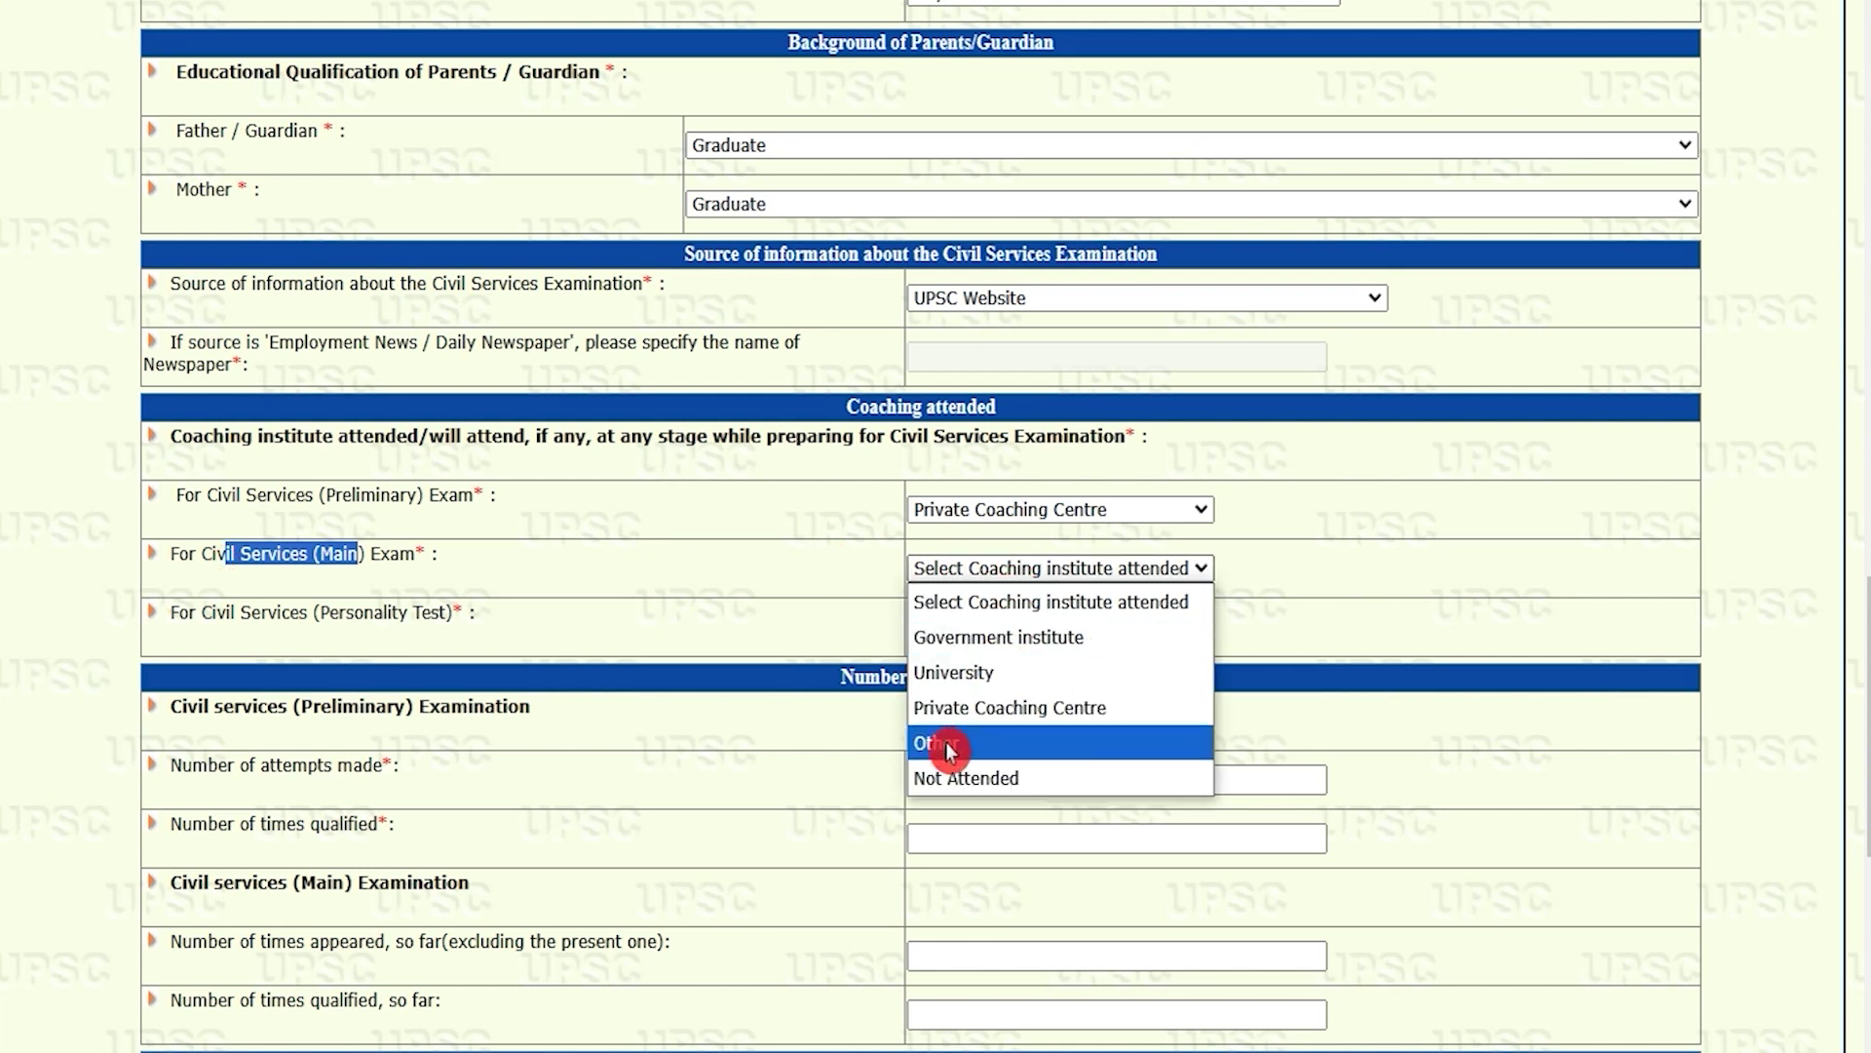
pyautogui.click(975, 708)
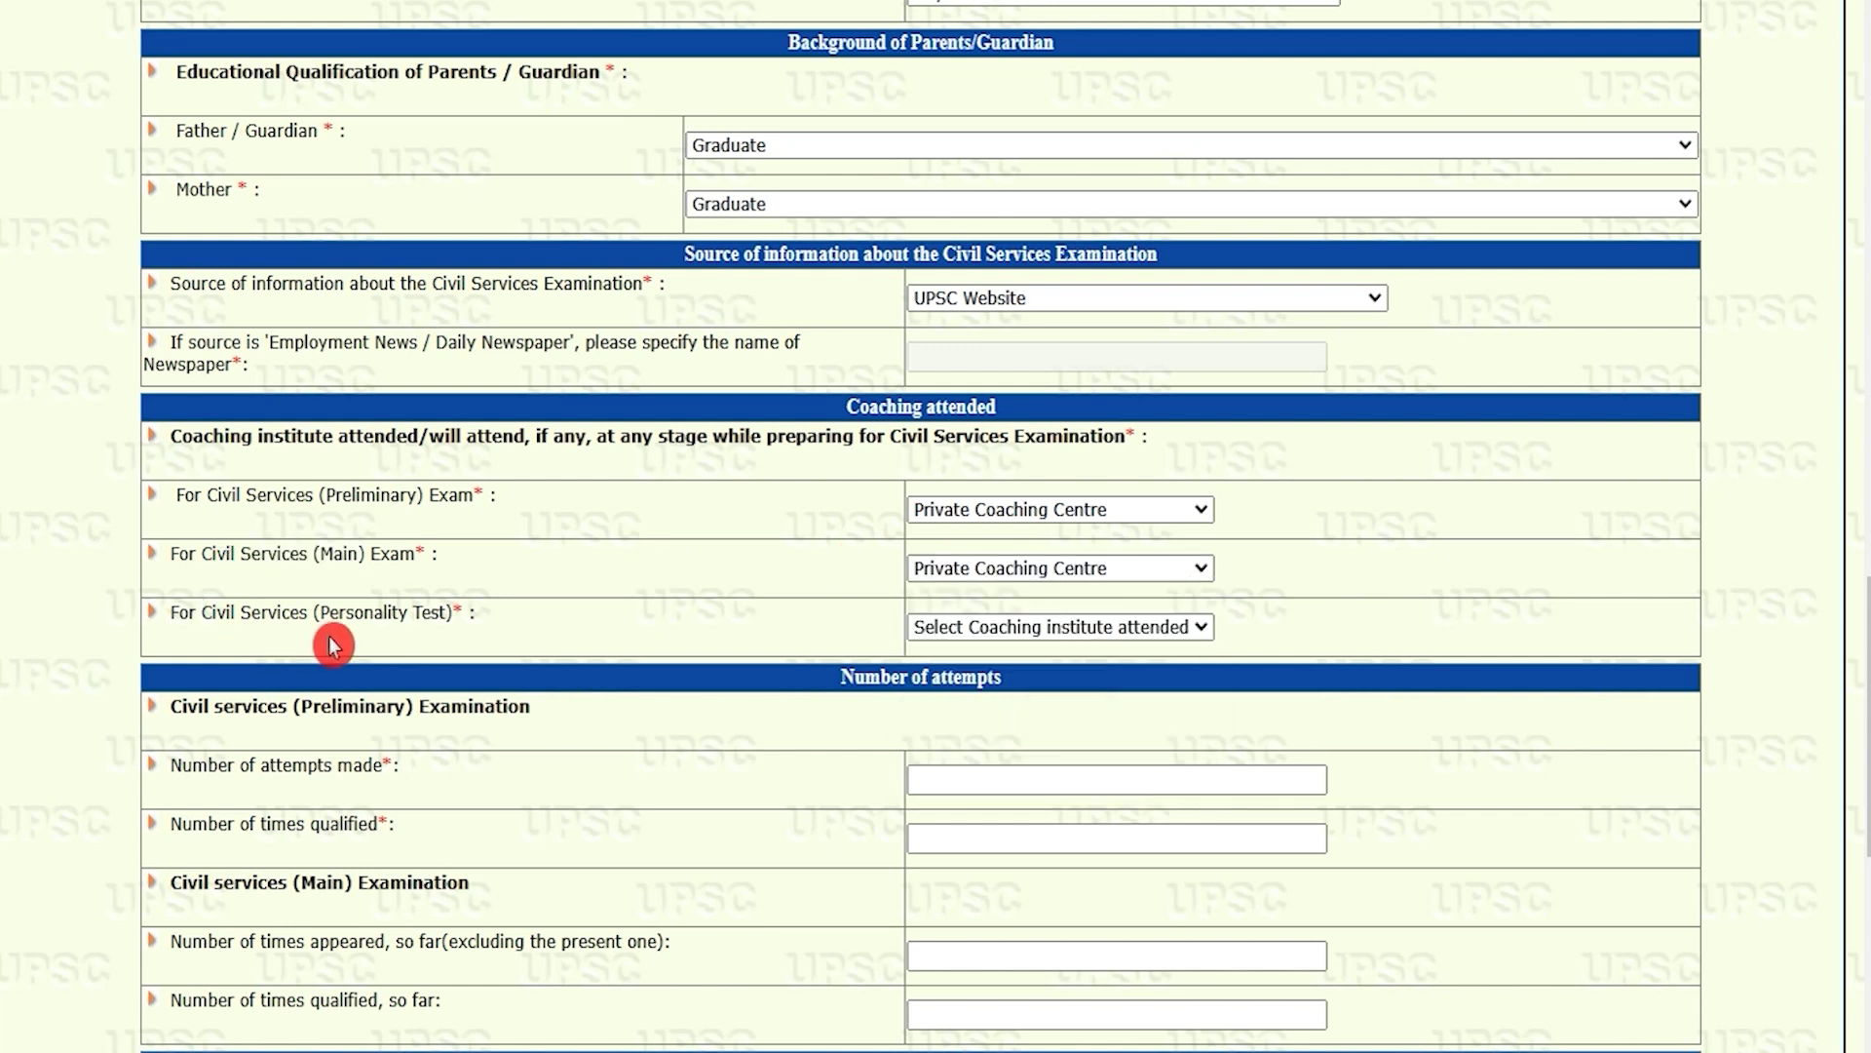
pyautogui.moveTo(202, 612); pyautogui.dragTo(398, 612)
pyautogui.click(951, 628)
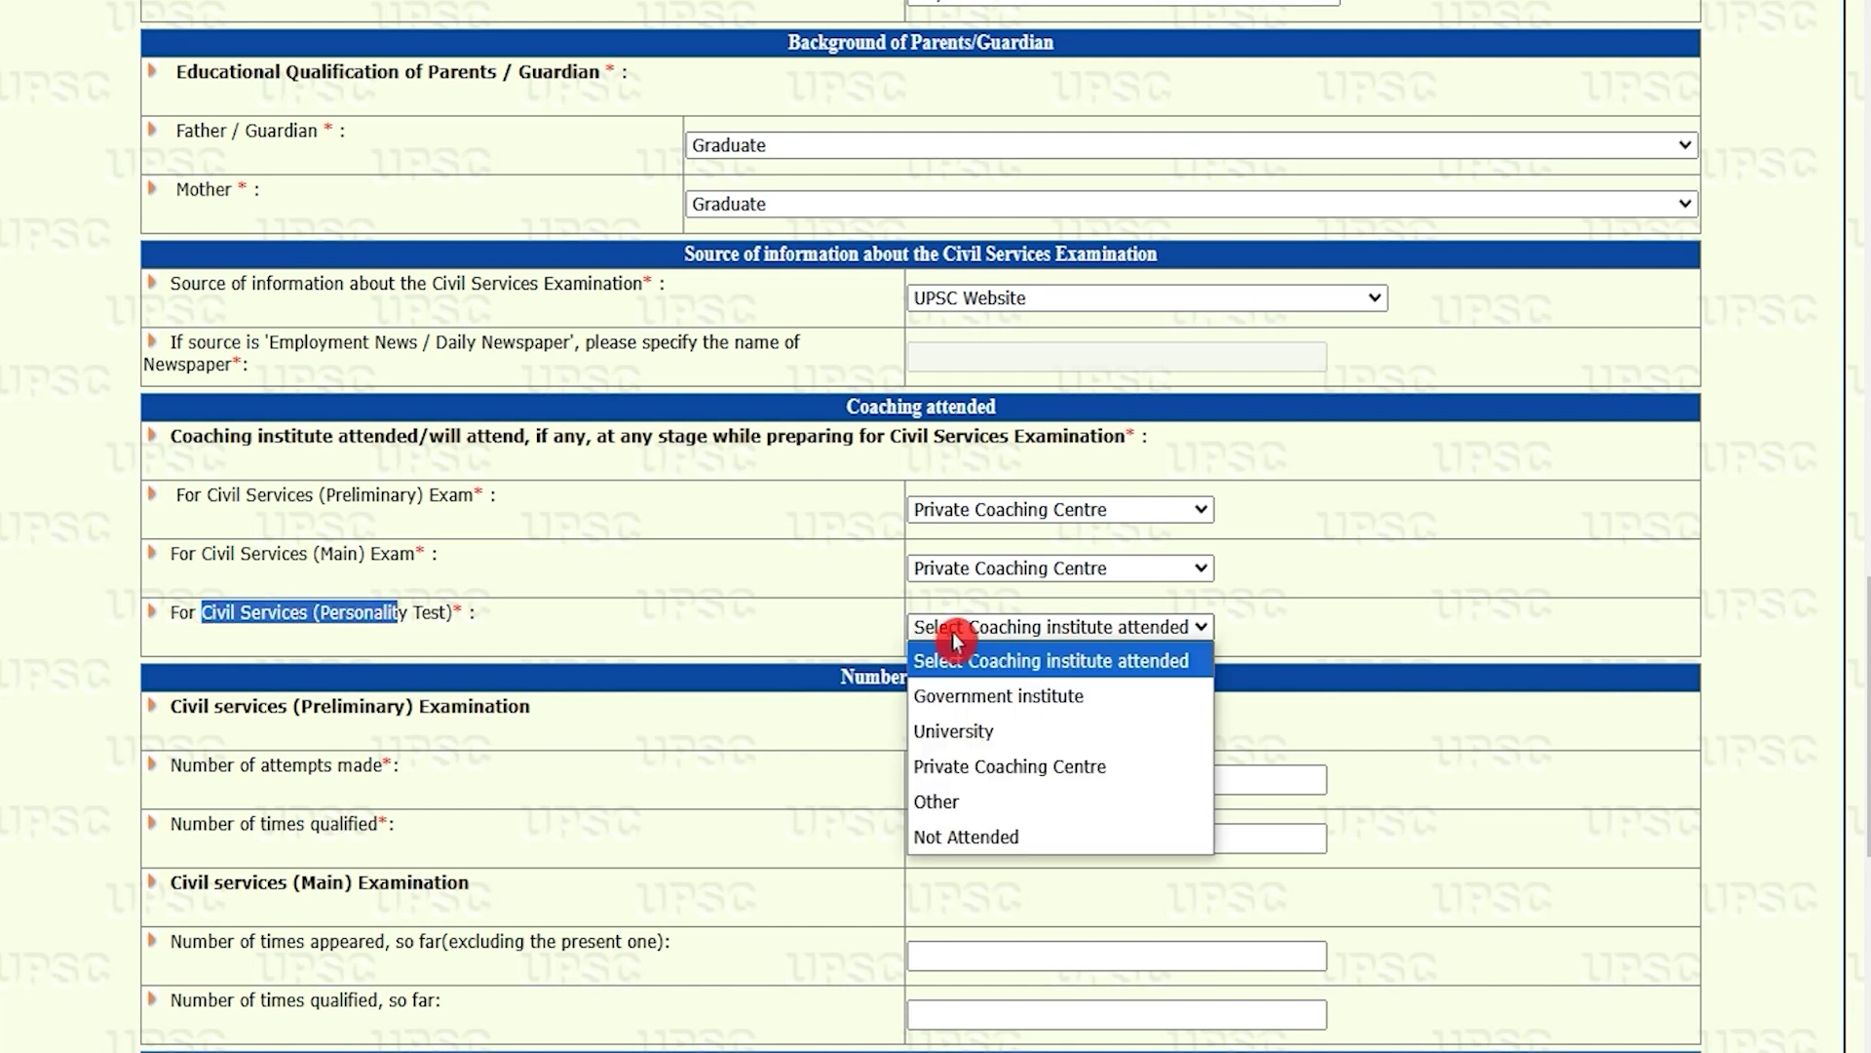
pyautogui.click(966, 768)
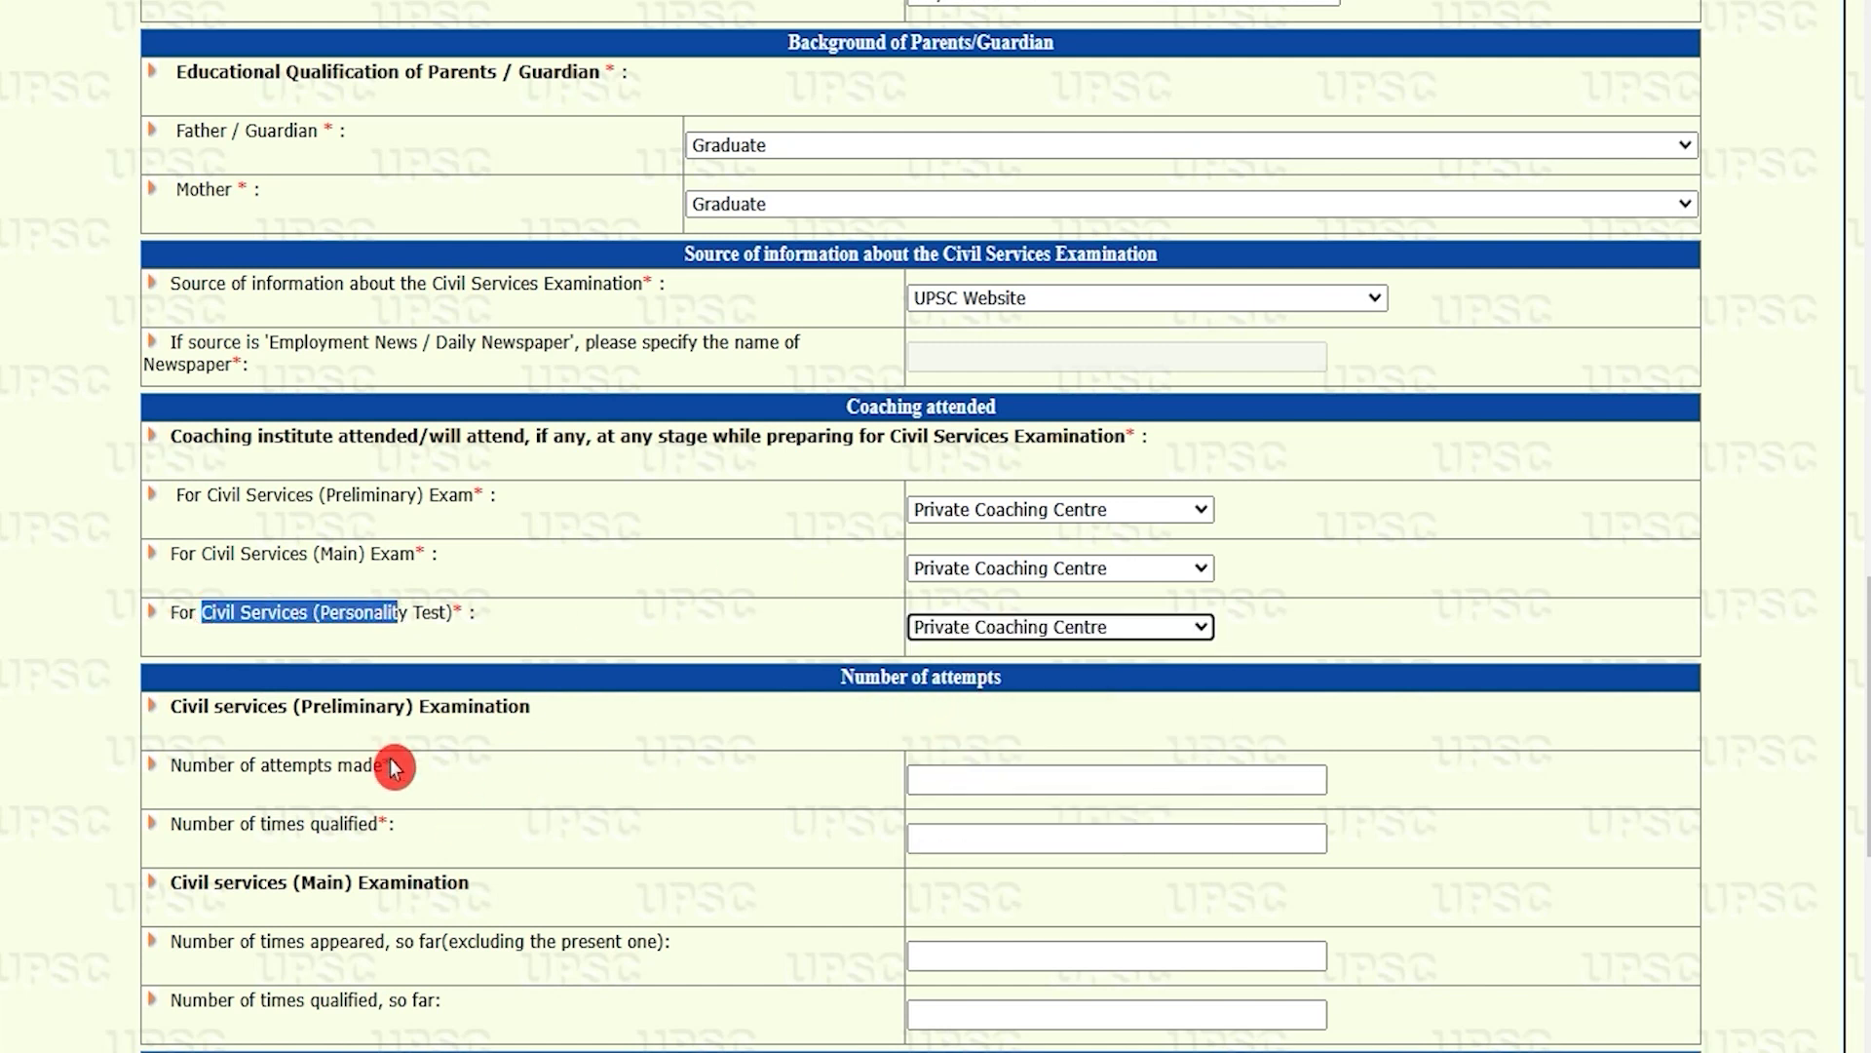
pyautogui.moveTo(201, 704); pyautogui.dragTo(514, 706)
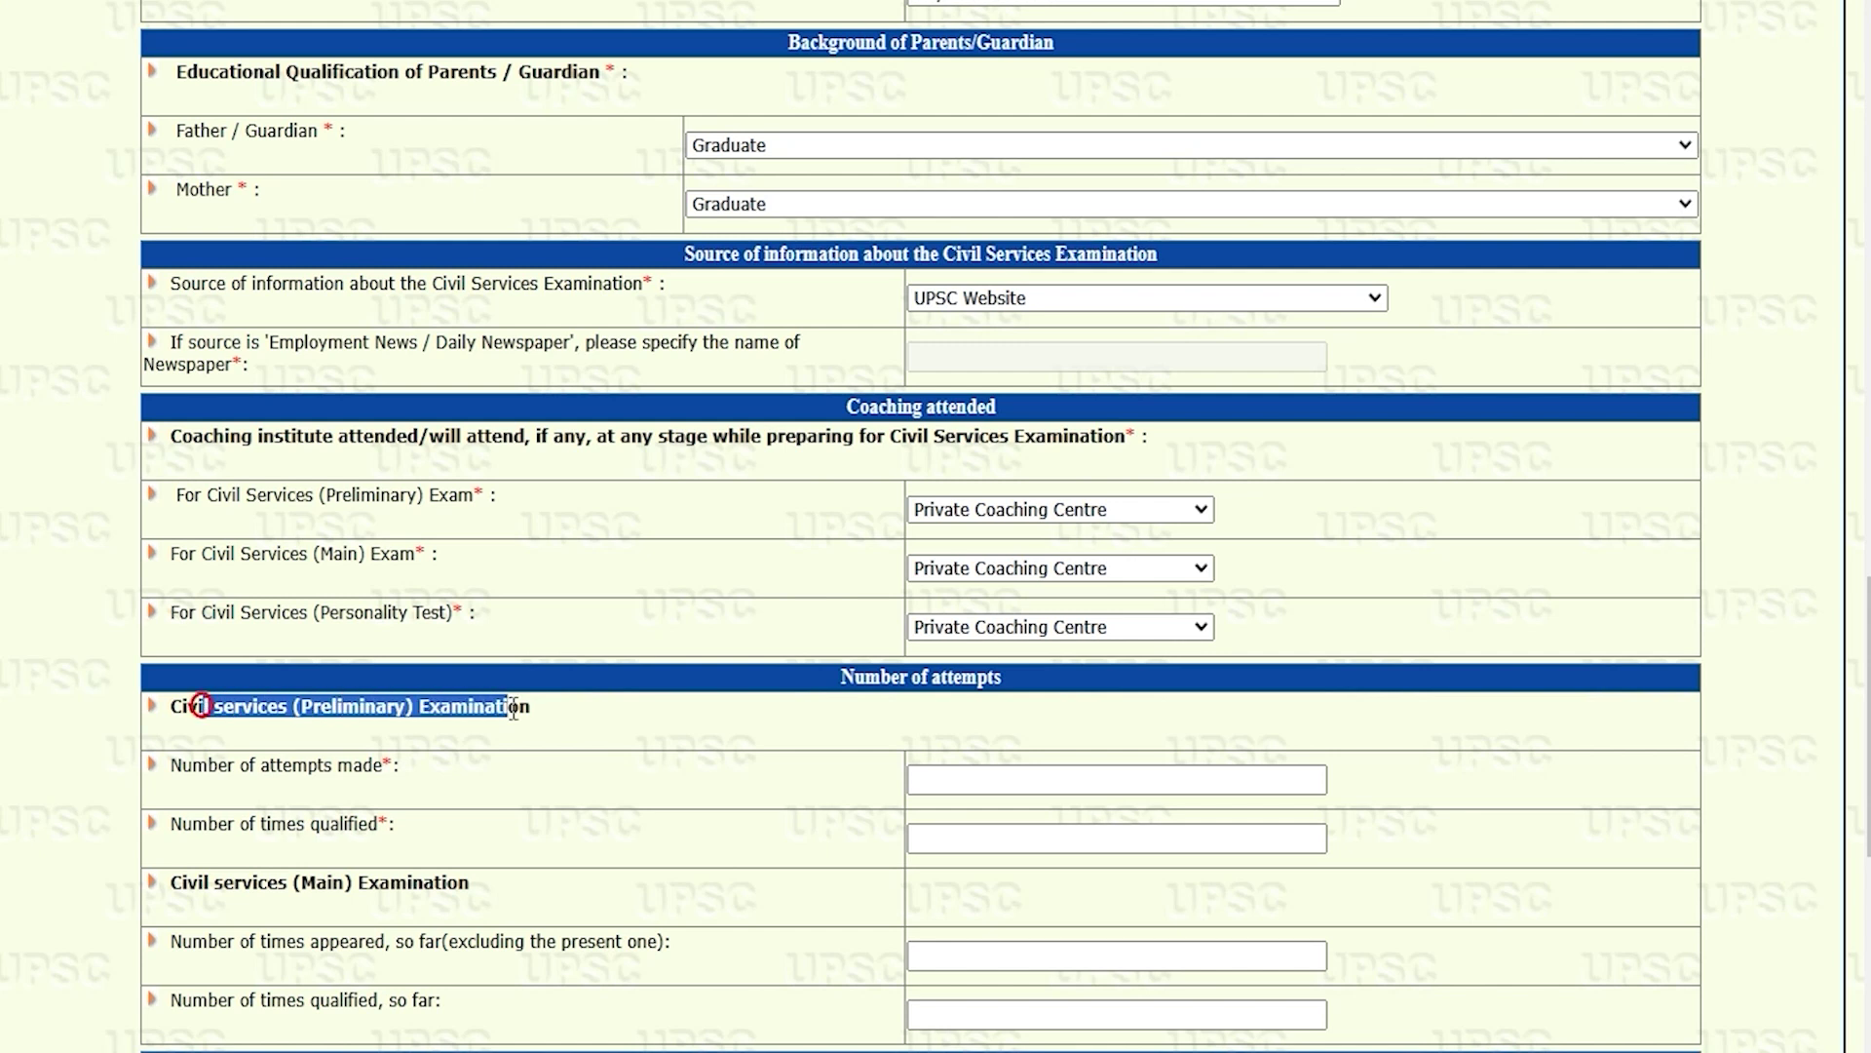
# Step: Enter 0 for Prelims attempts and times qualified, and 0 for Main appeared and qualified
pyautogui.scroll(-3, 514, 706)
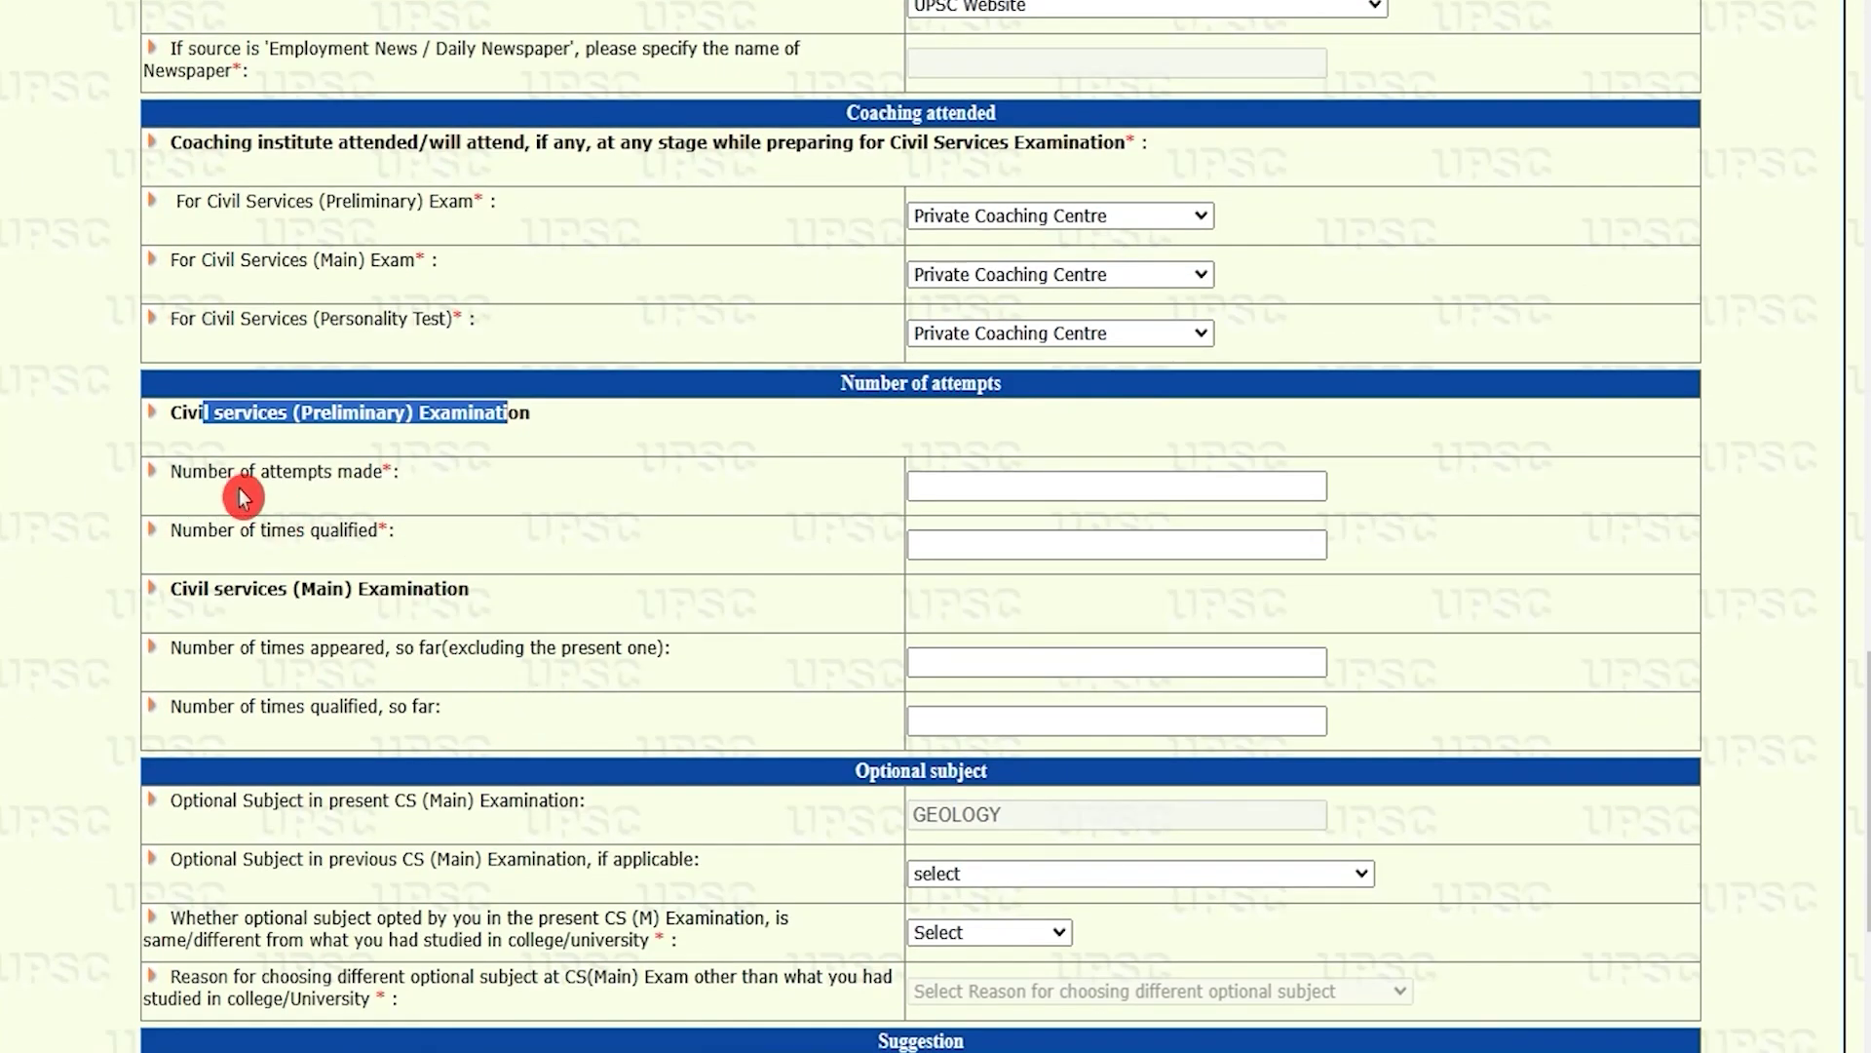
pyautogui.moveTo(193, 474); pyautogui.dragTo(327, 476)
pyautogui.click(989, 499)
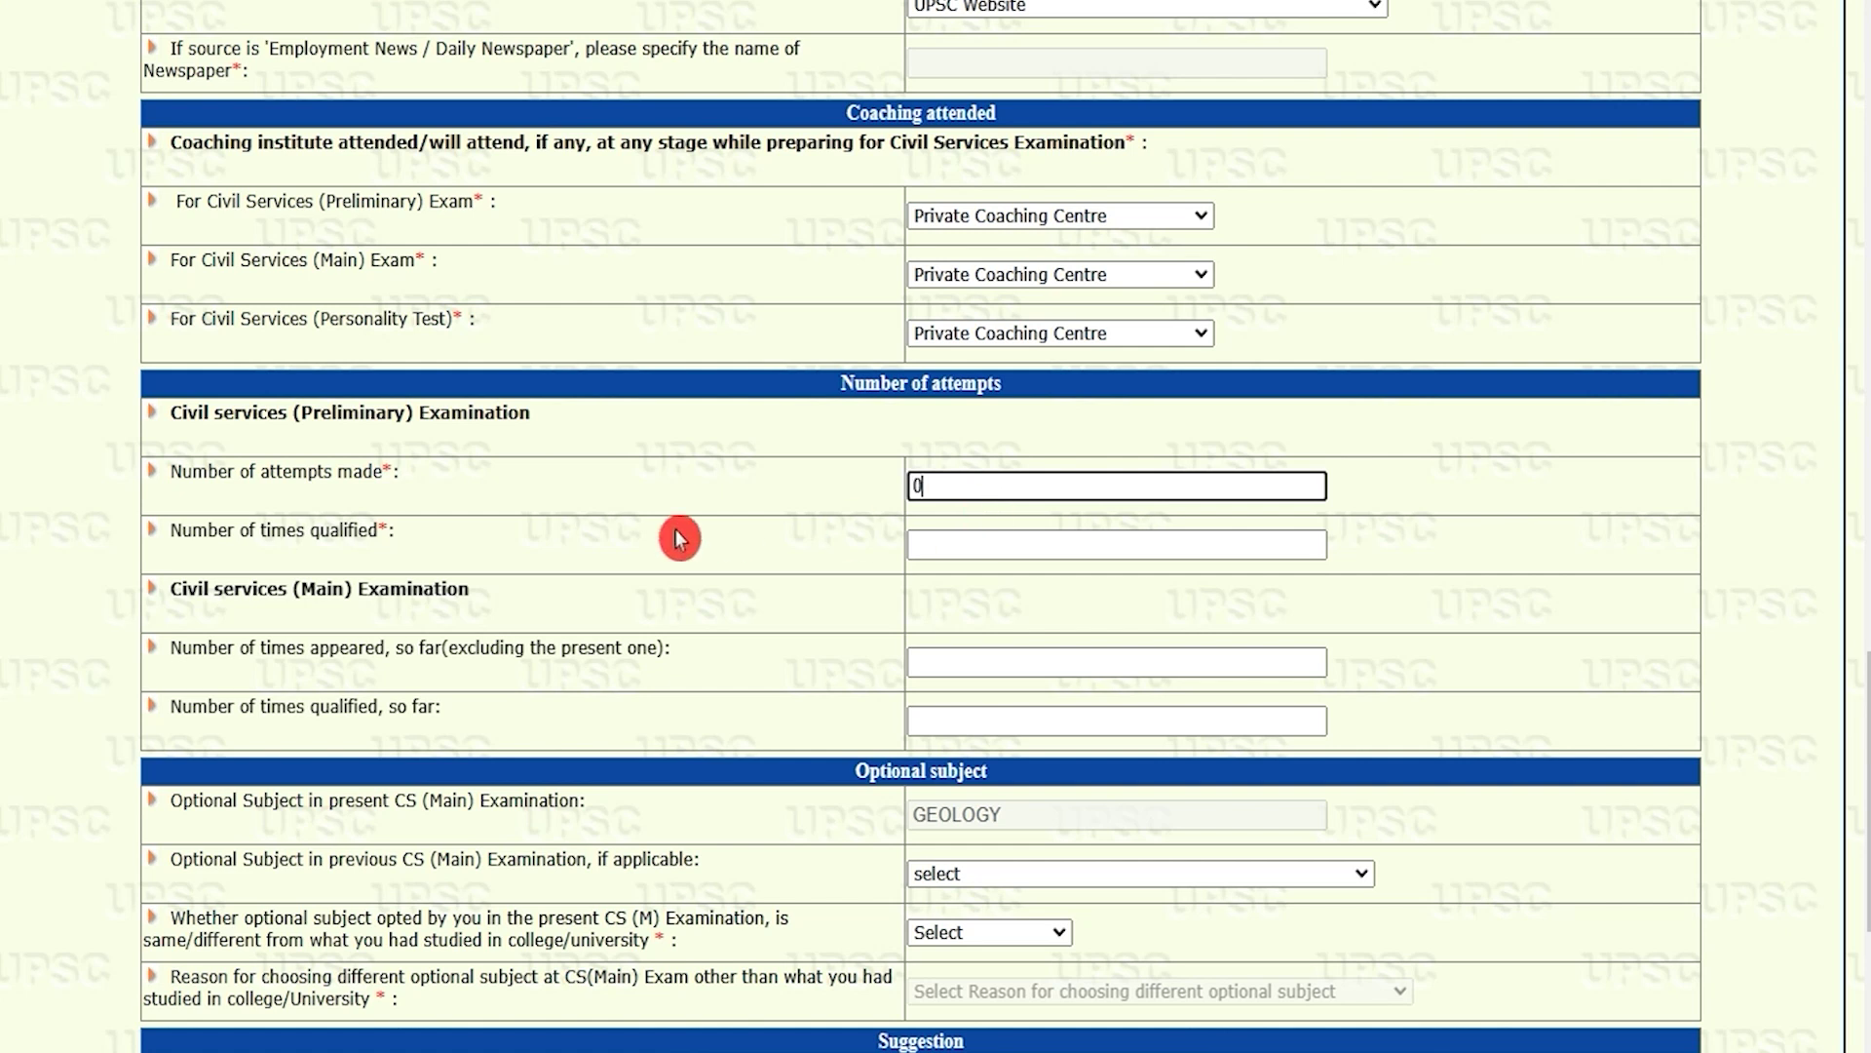
pyautogui.click(954, 546)
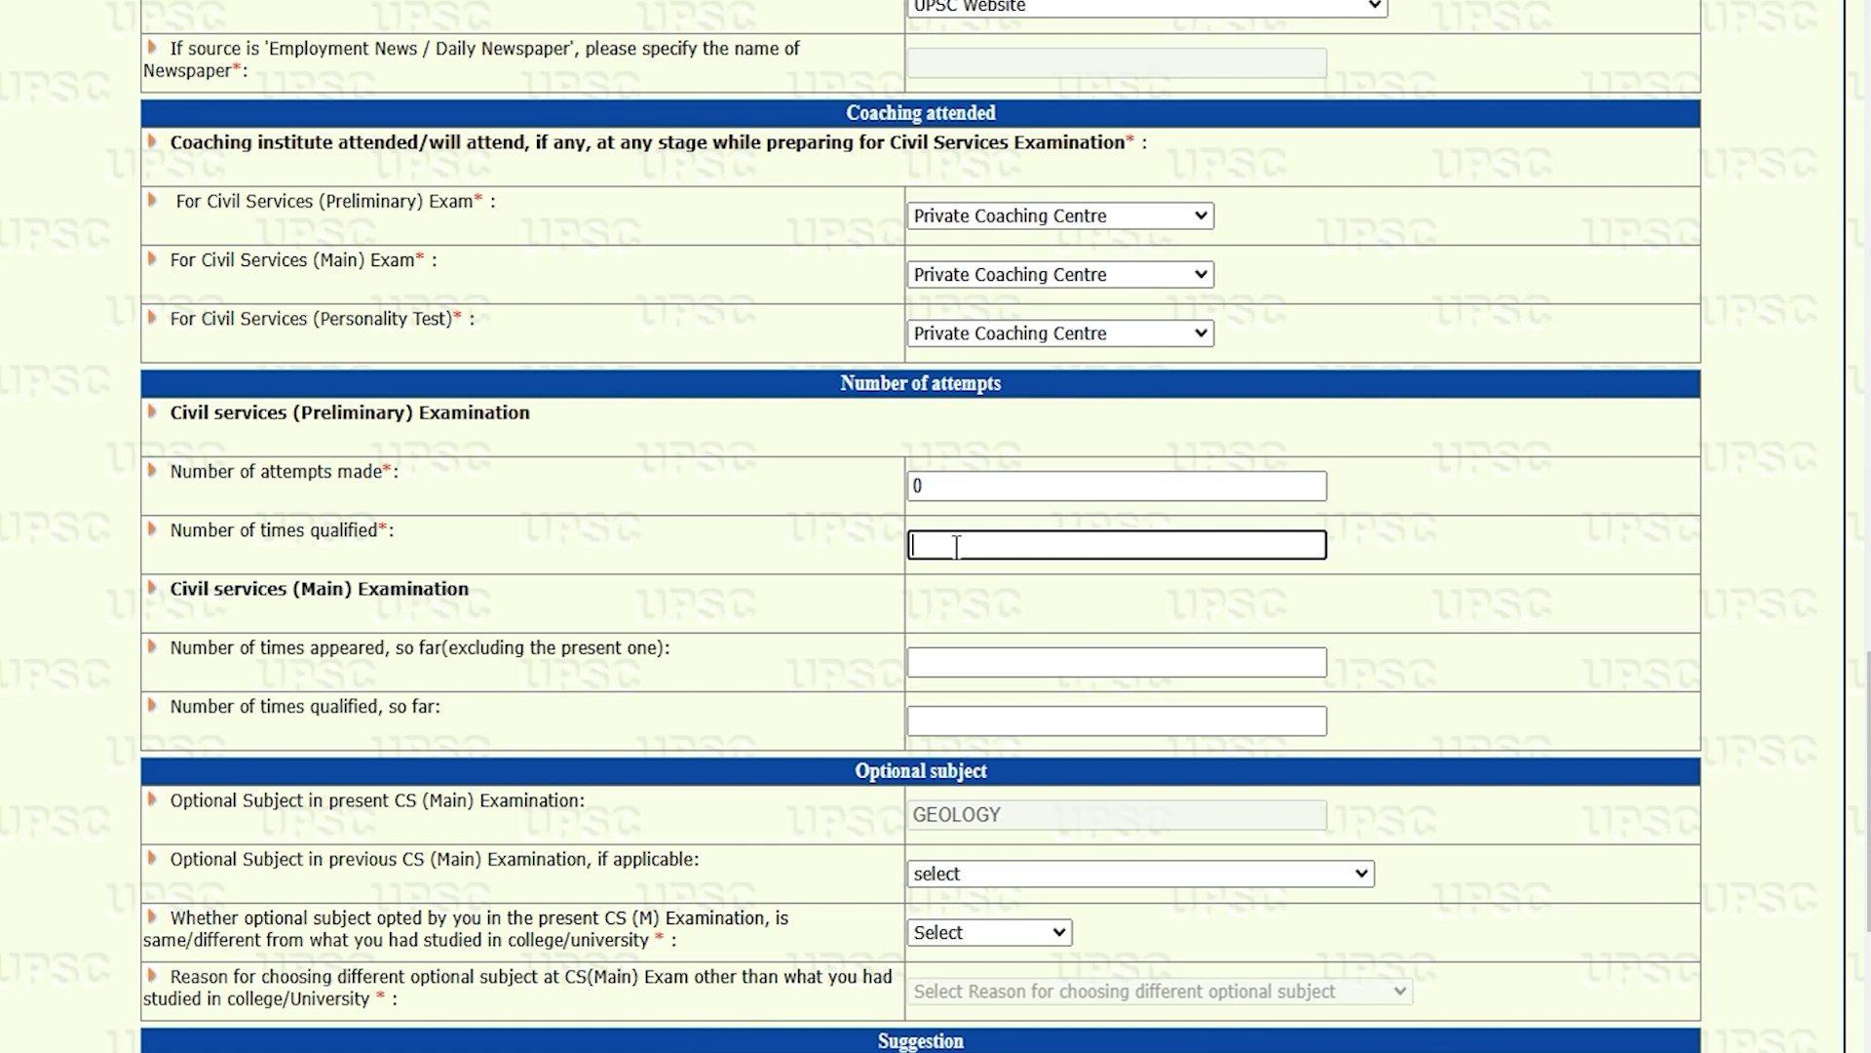
pyautogui.moveTo(181, 590); pyautogui.dragTo(351, 624)
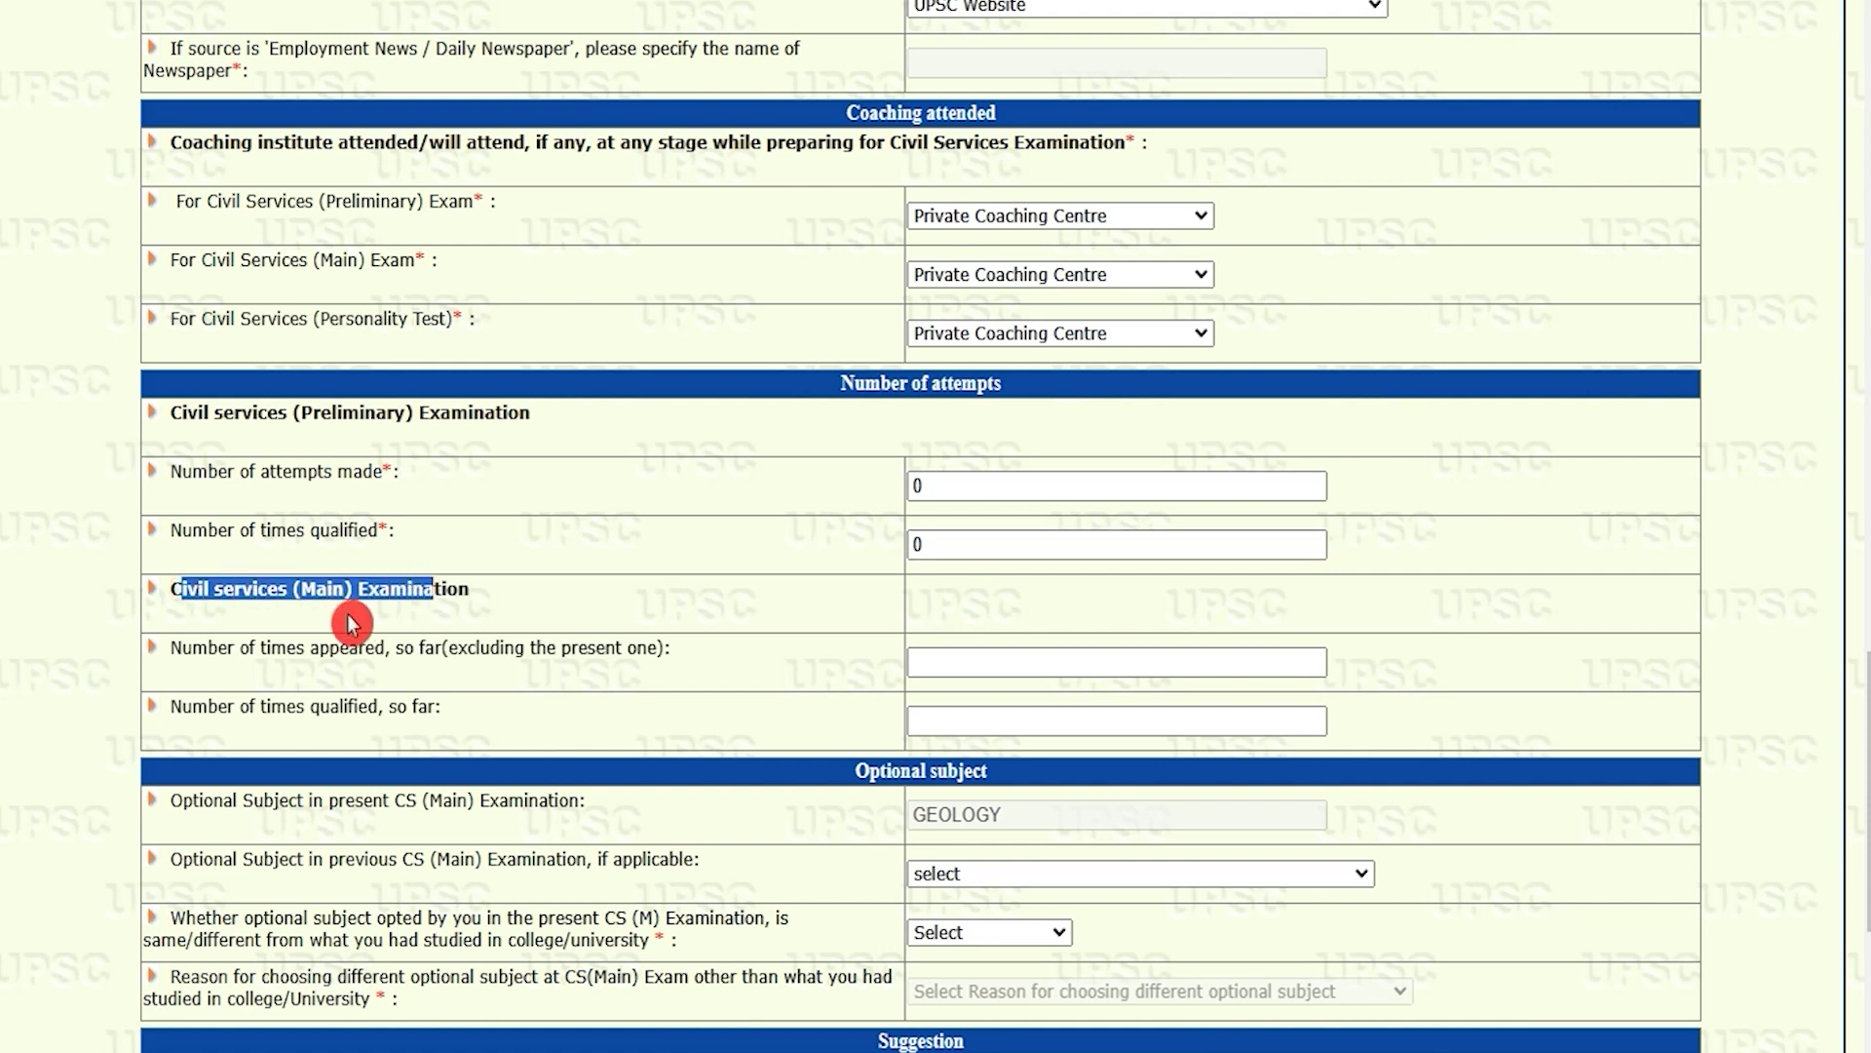
pyautogui.moveTo(199, 647); pyautogui.dragTo(385, 647)
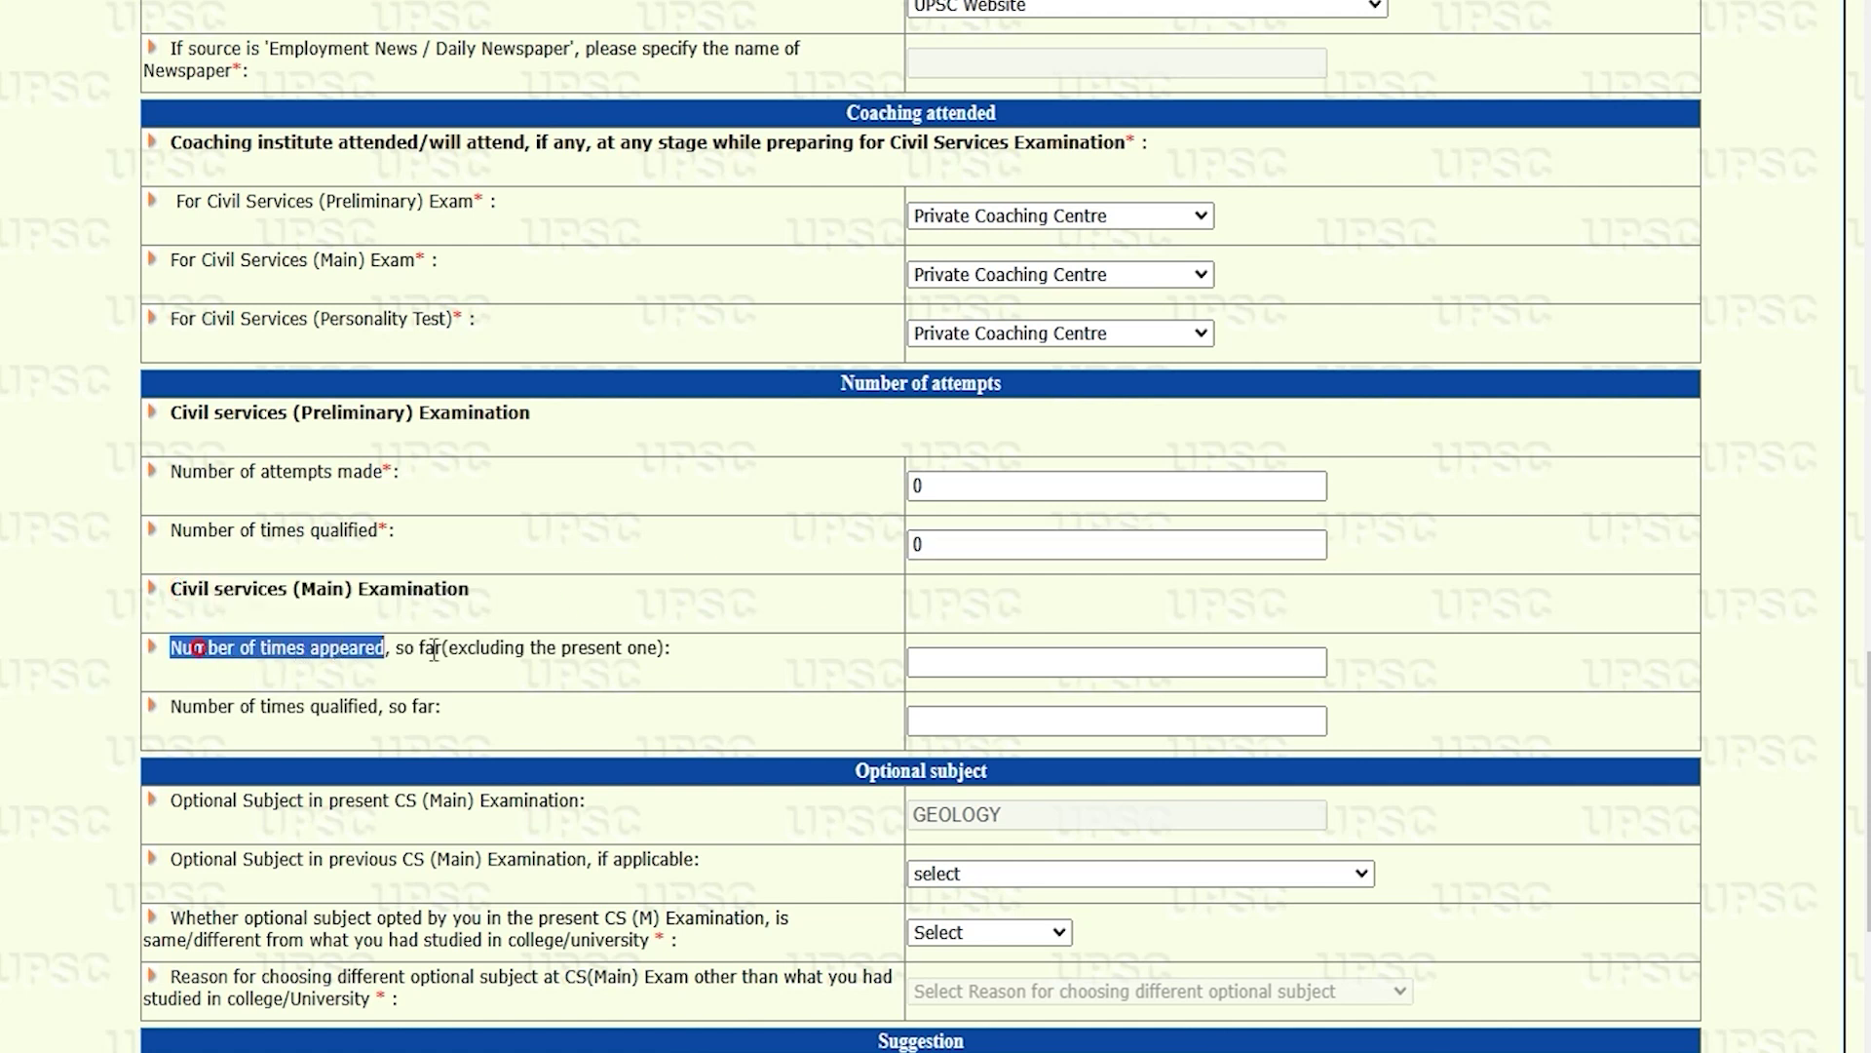
pyautogui.click(951, 662)
pyautogui.write('0')
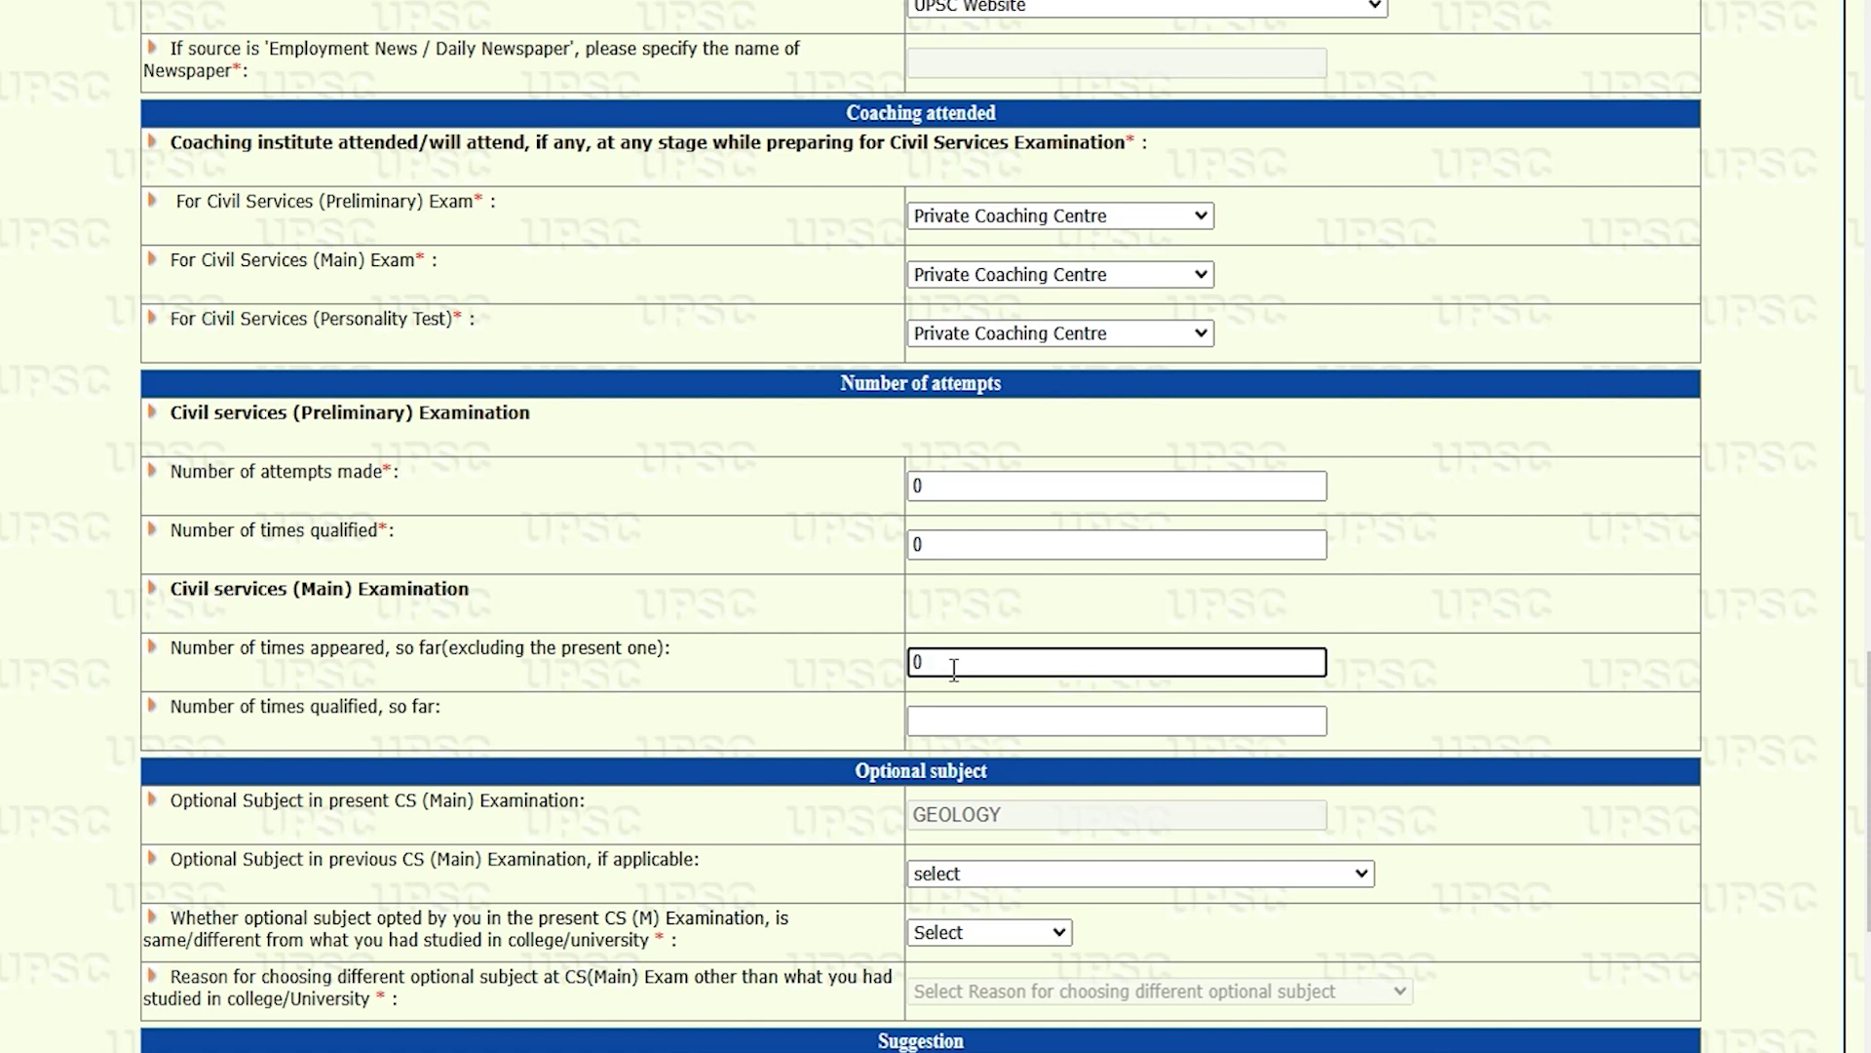
pyautogui.click(957, 718)
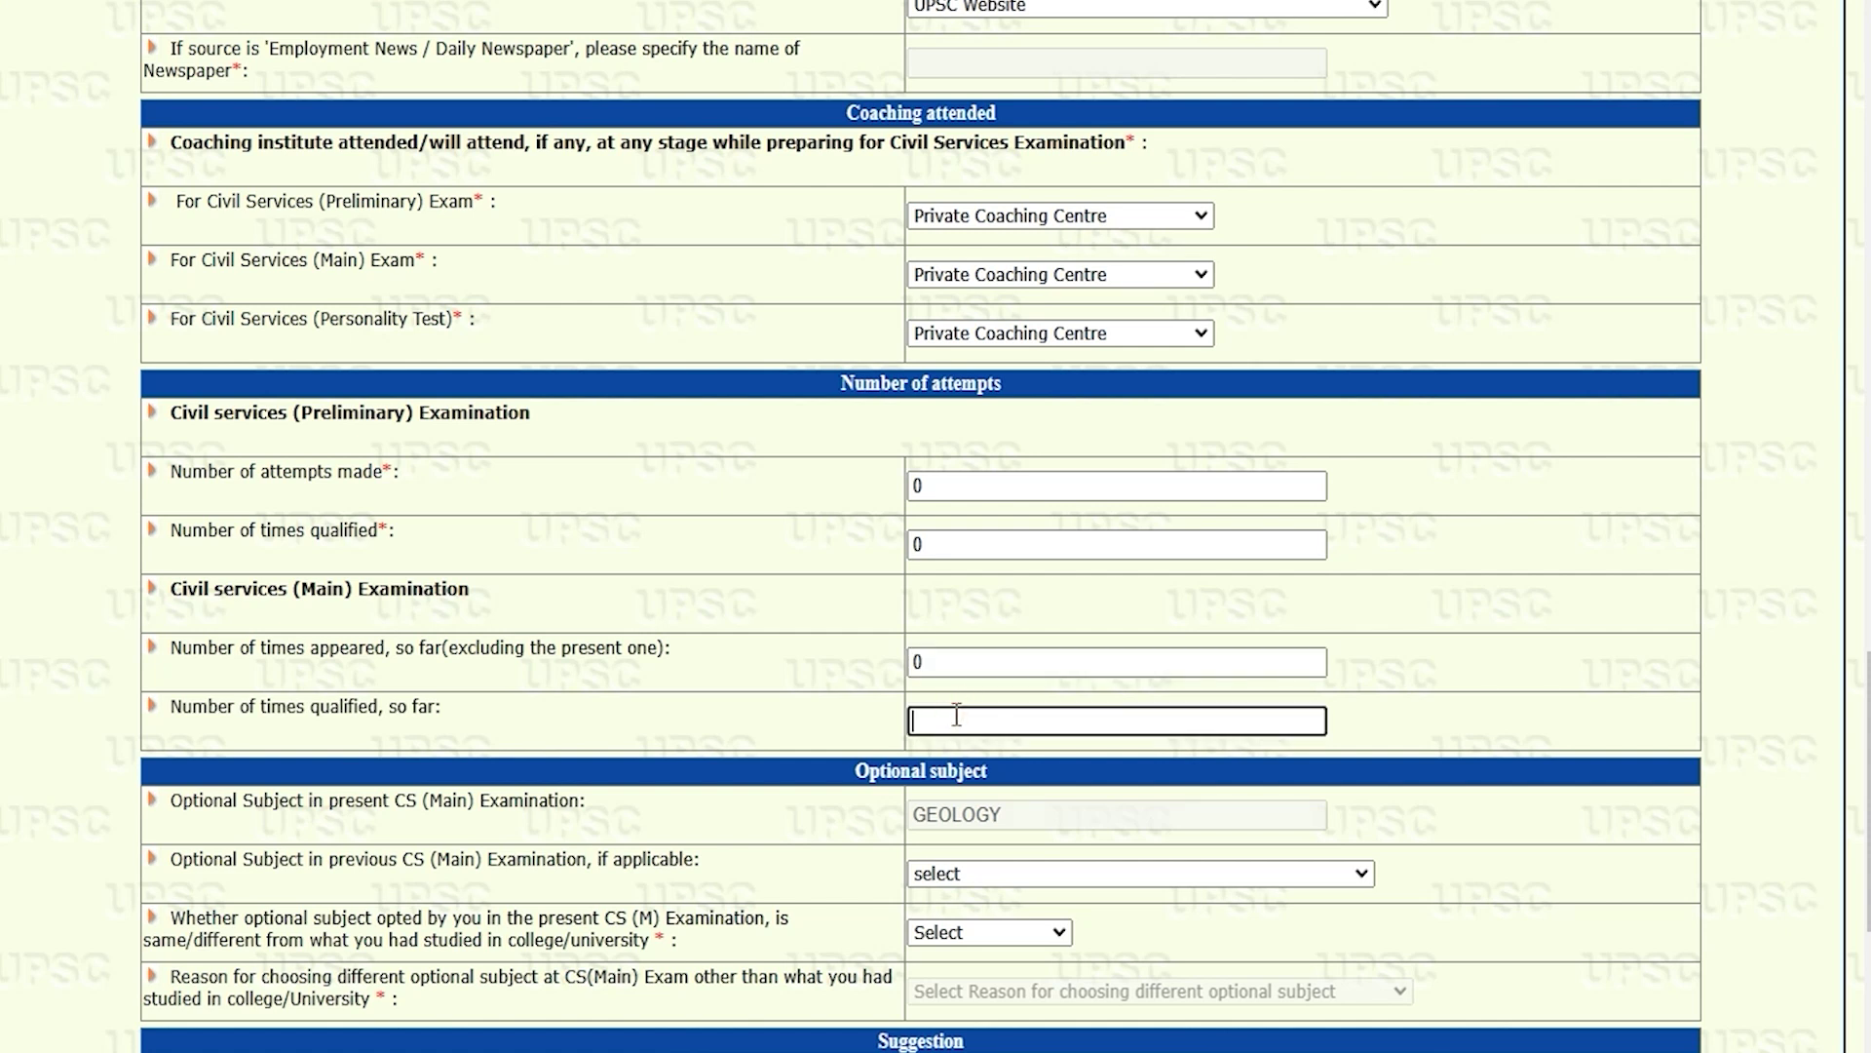
pyautogui.write('0')
pyautogui.scroll(-3, 957, 718)
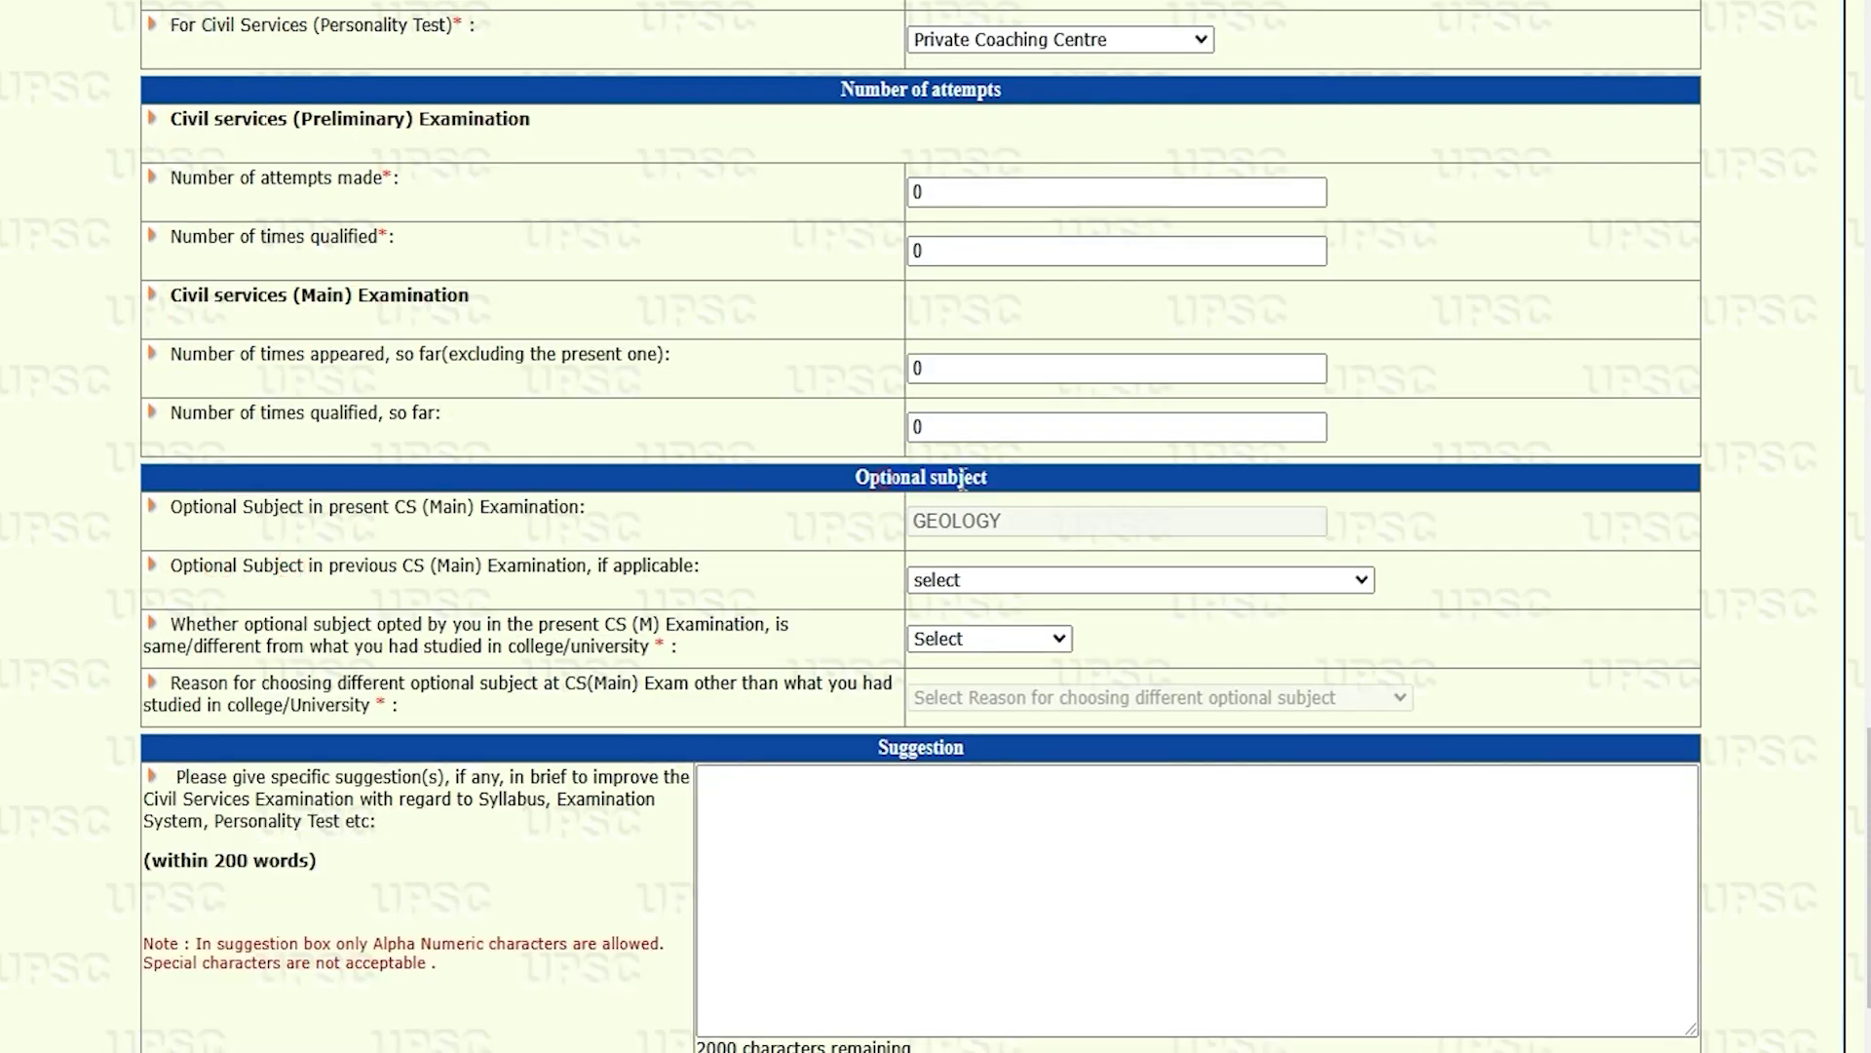
# Step: Pick HISTORY as the previous optional subject, same as studied in college
pyautogui.moveTo(198, 565); pyautogui.dragTo(622, 566)
pyautogui.click(960, 585)
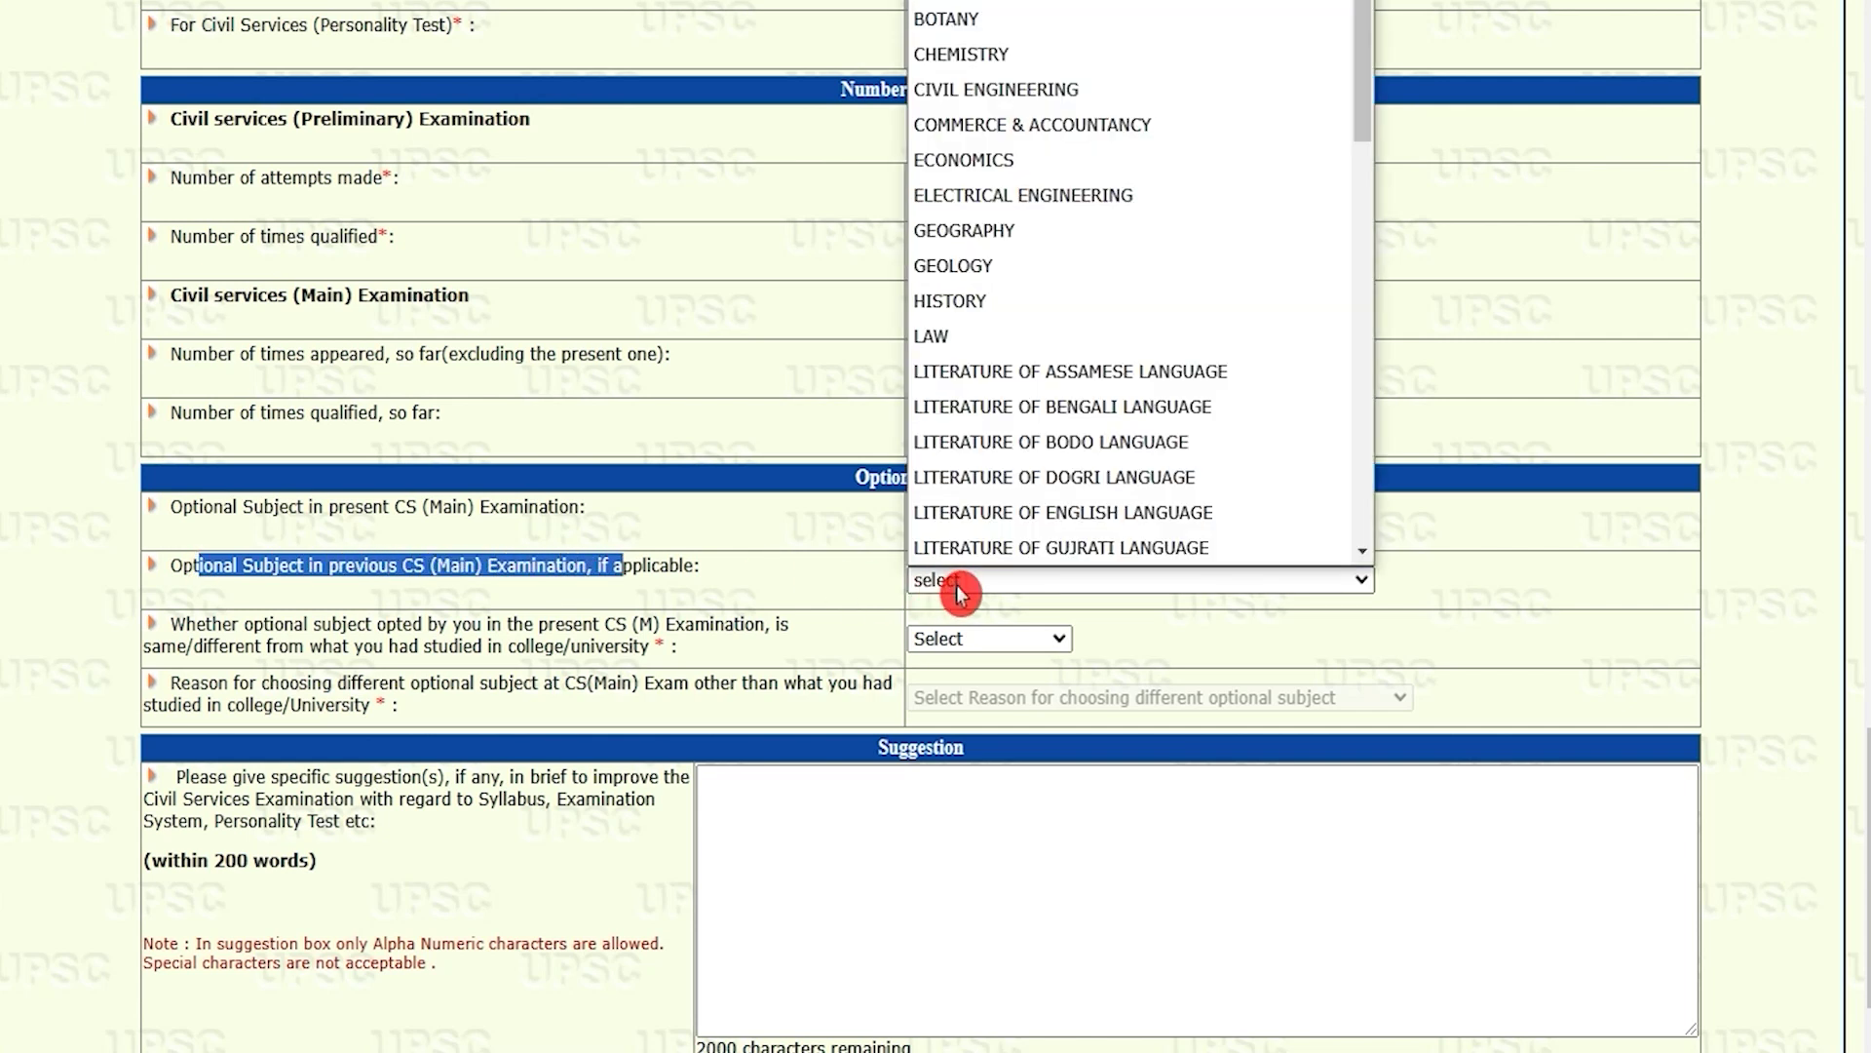
pyautogui.click(965, 300)
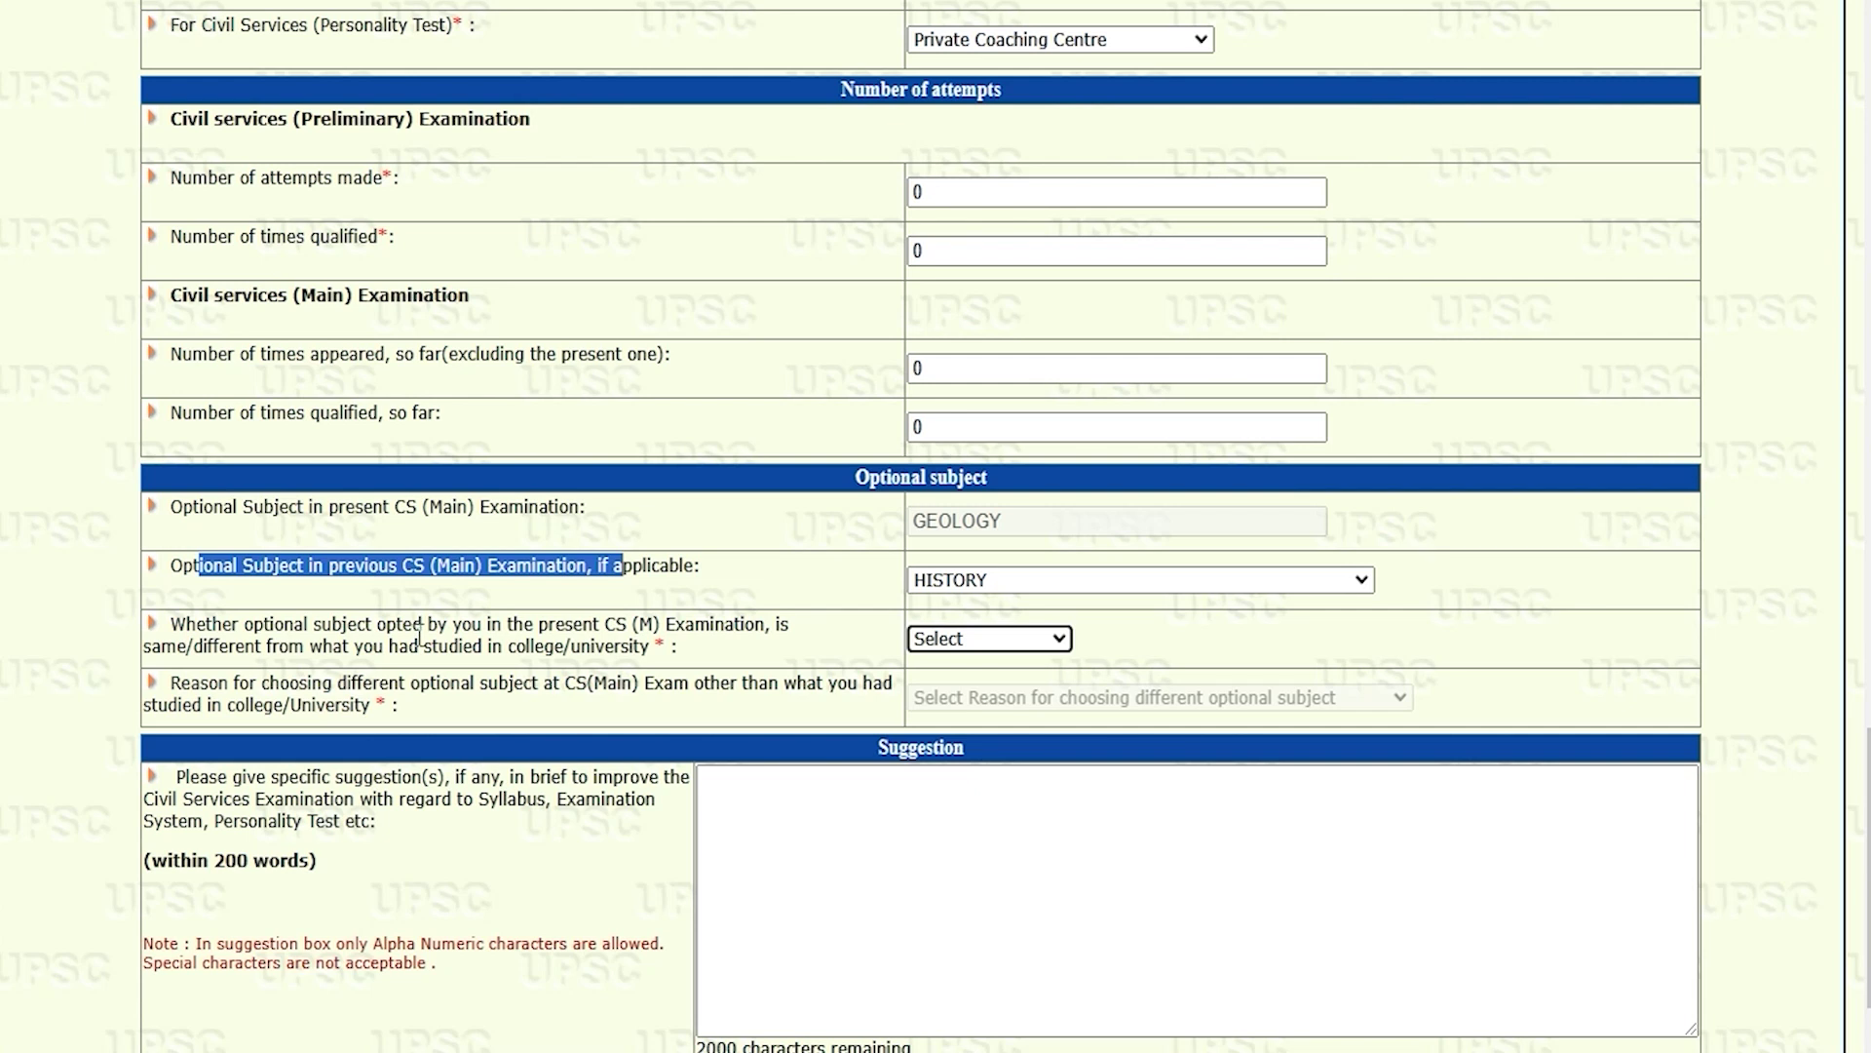
pyautogui.moveTo(270, 625); pyautogui.dragTo(408, 627)
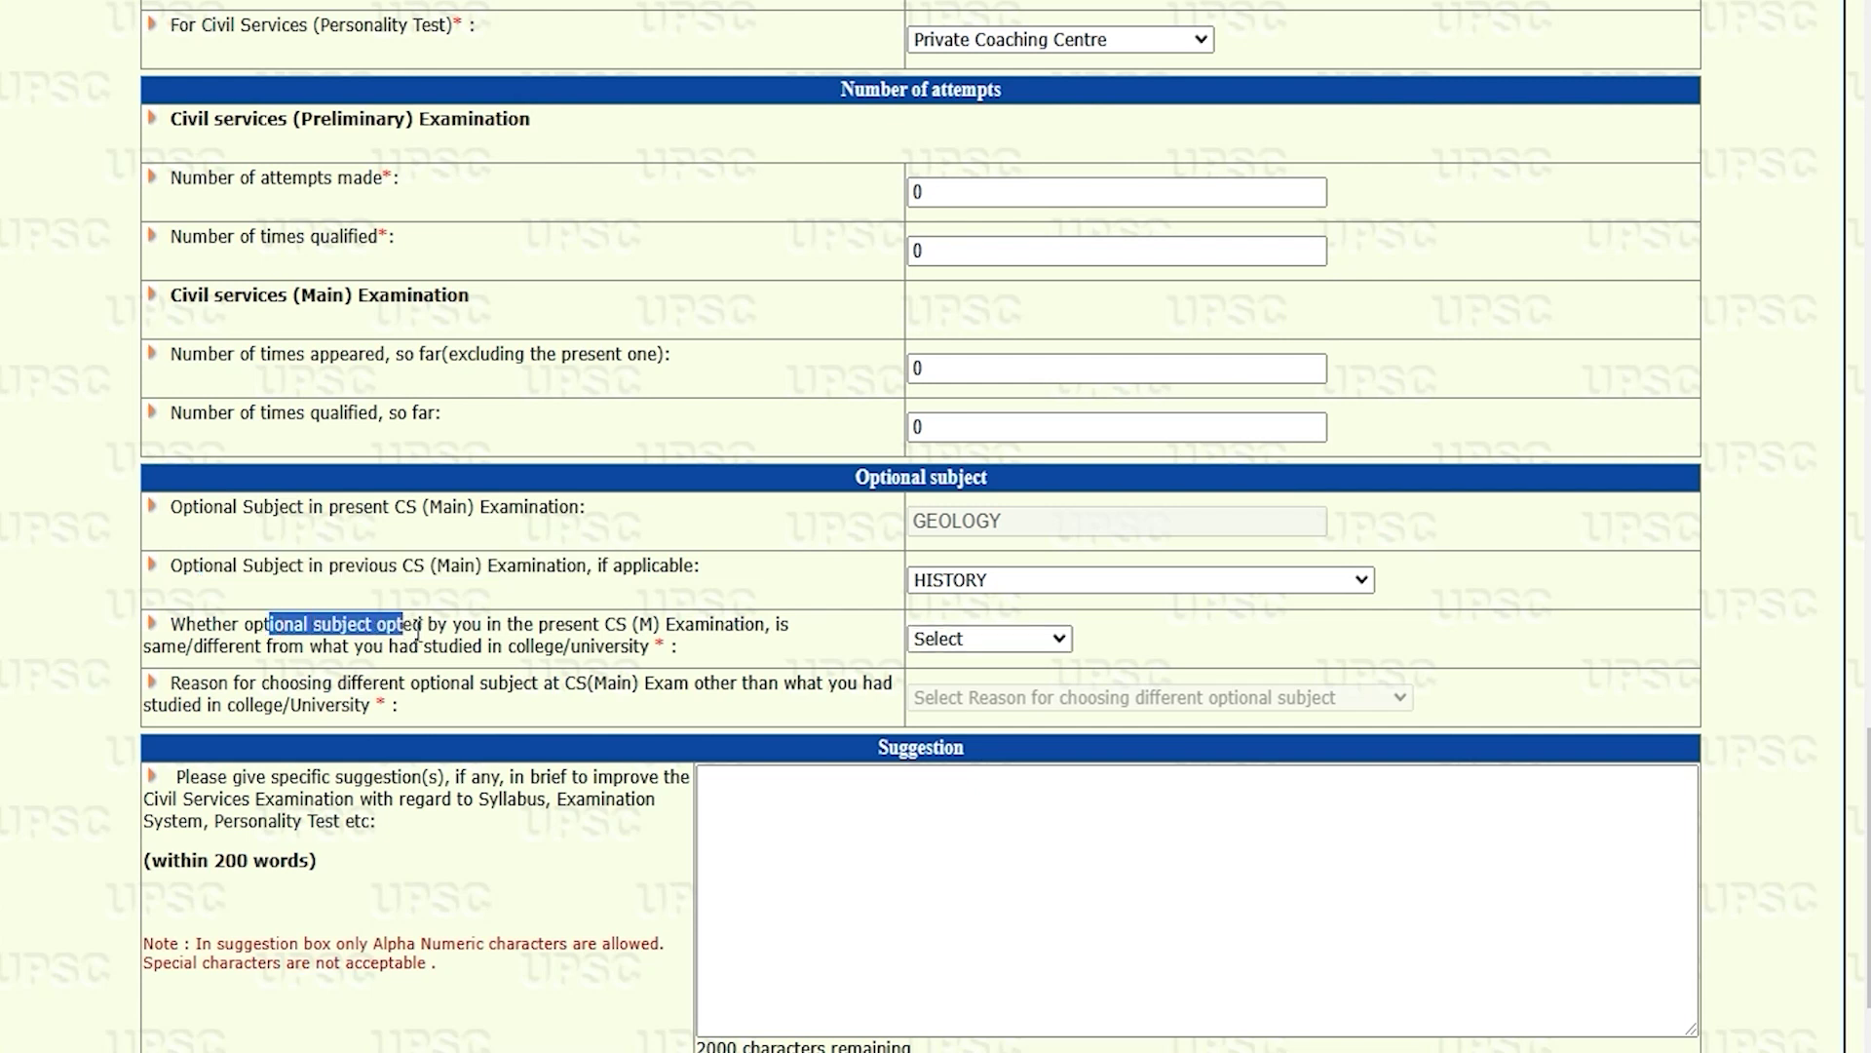
pyautogui.moveTo(527, 649); pyautogui.dragTo(581, 649)
pyautogui.click(965, 645)
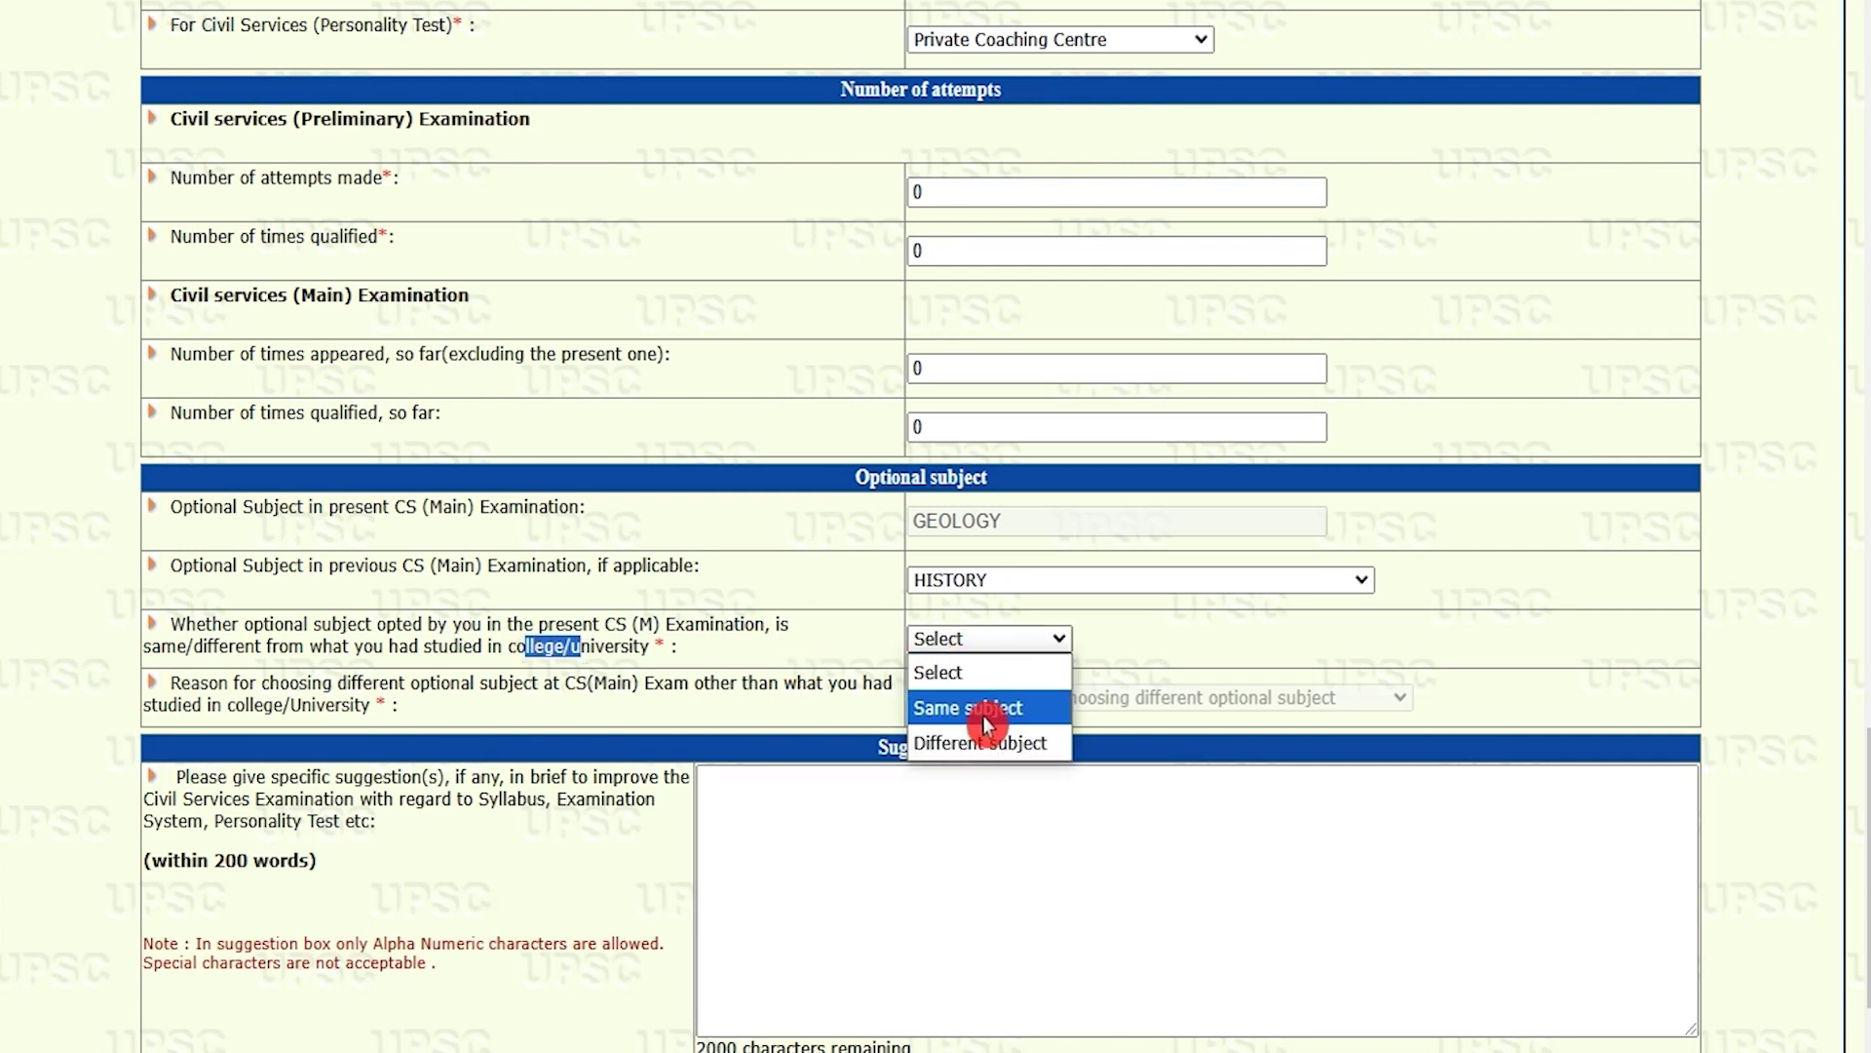
pyautogui.click(985, 711)
# Step: Leave the suggestion box empty and save the questionnaire to reach the declaration
pyautogui.scroll(-2, 986, 722)
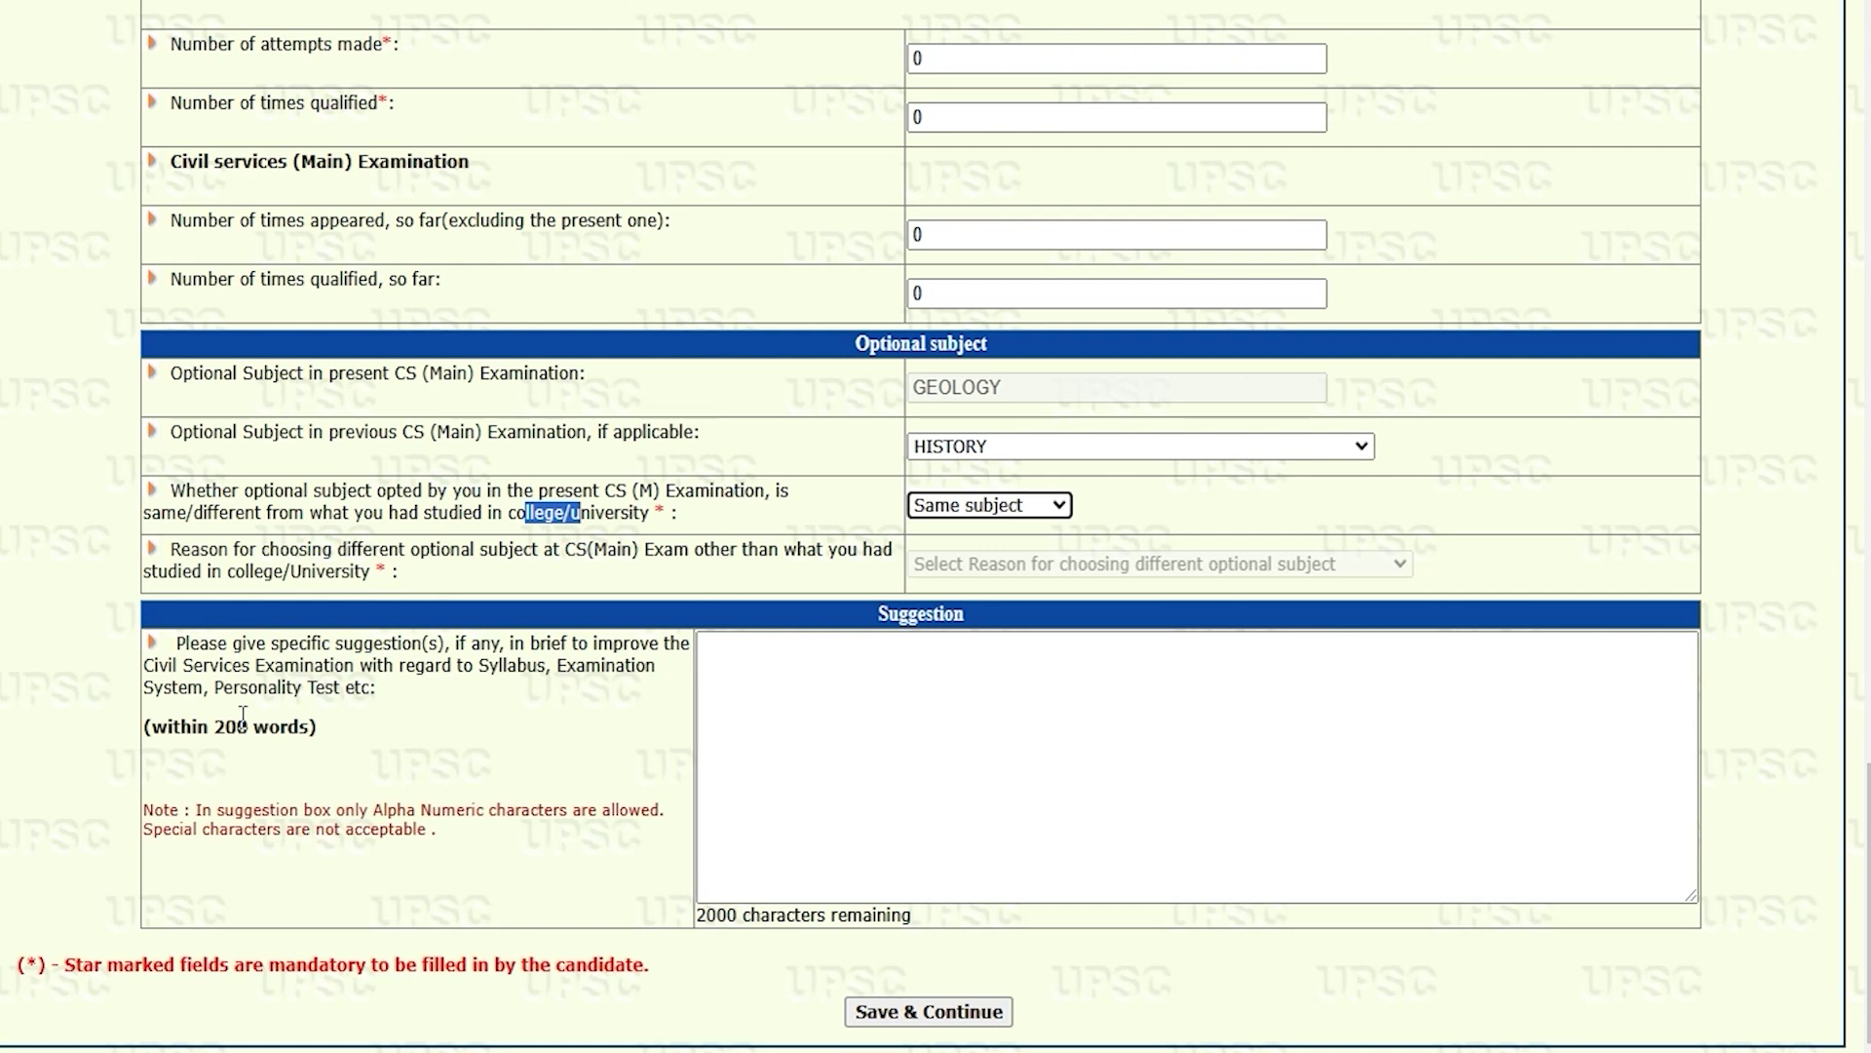
pyautogui.moveTo(167, 668); pyautogui.dragTo(445, 663)
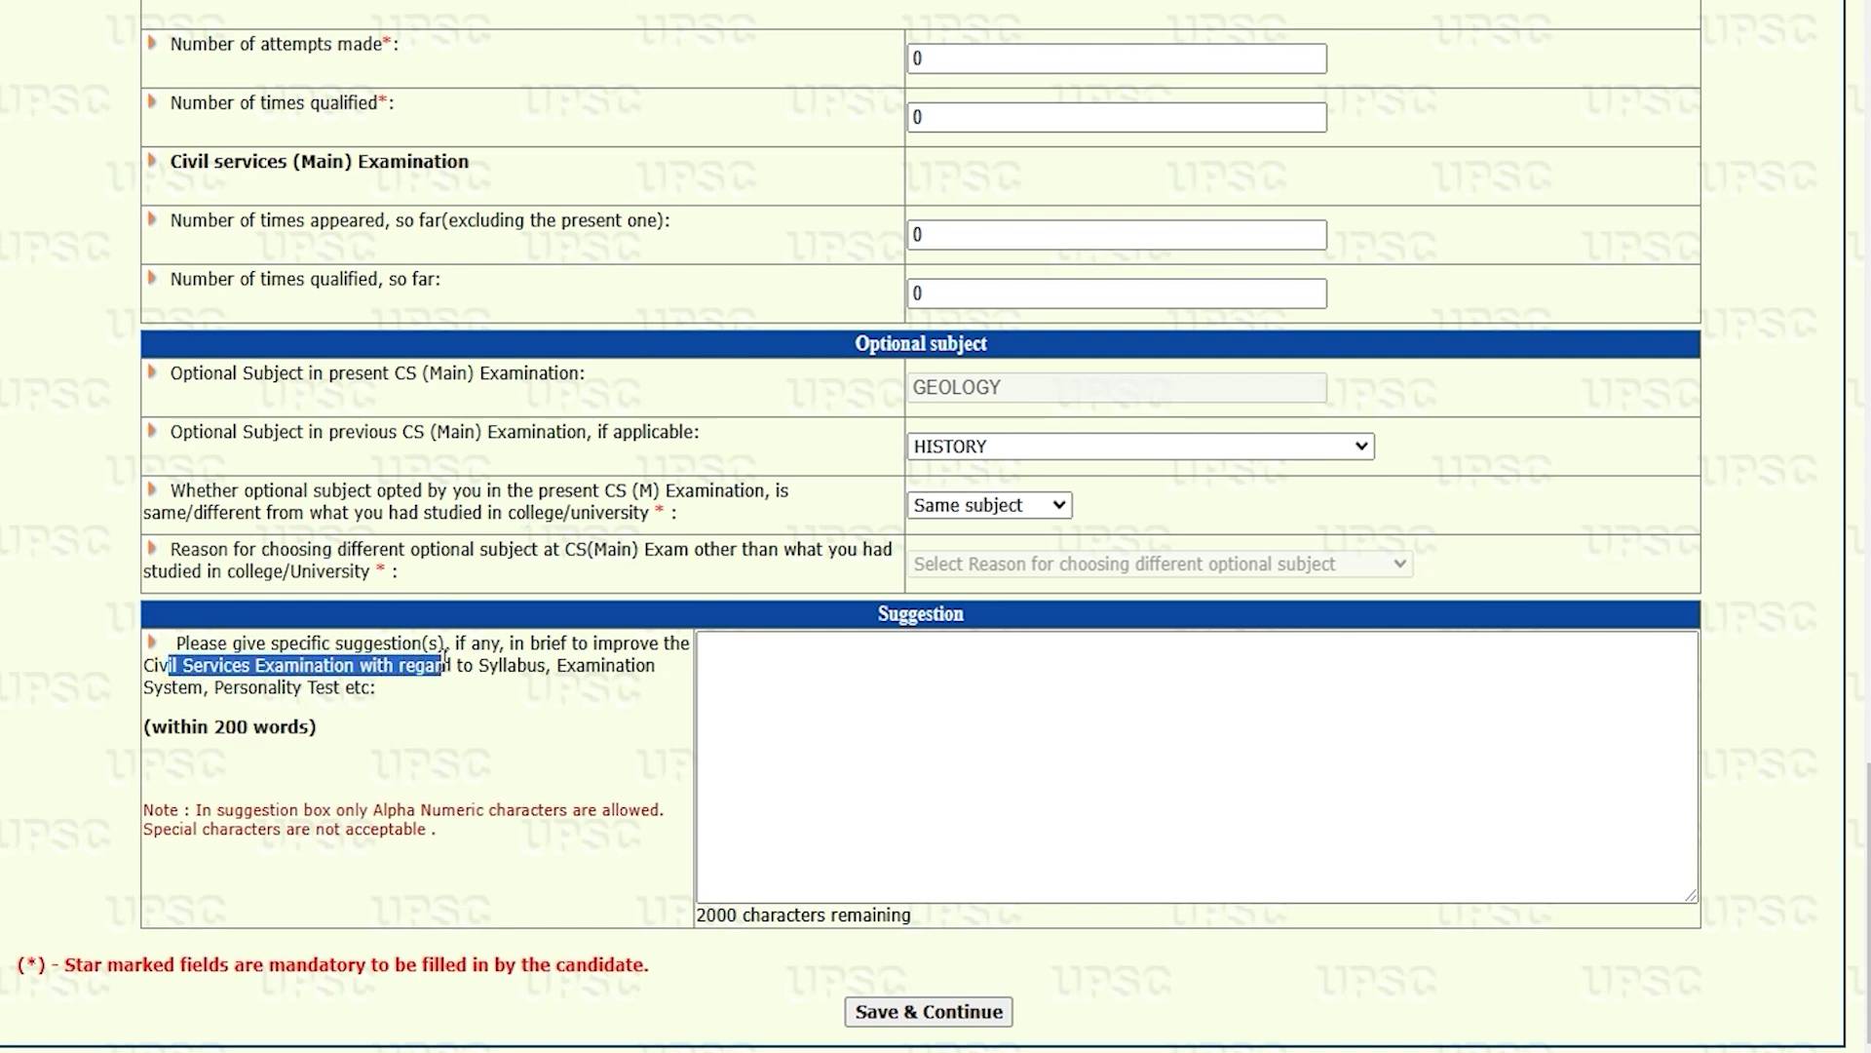
pyautogui.moveTo(247, 689); pyautogui.dragTo(333, 688)
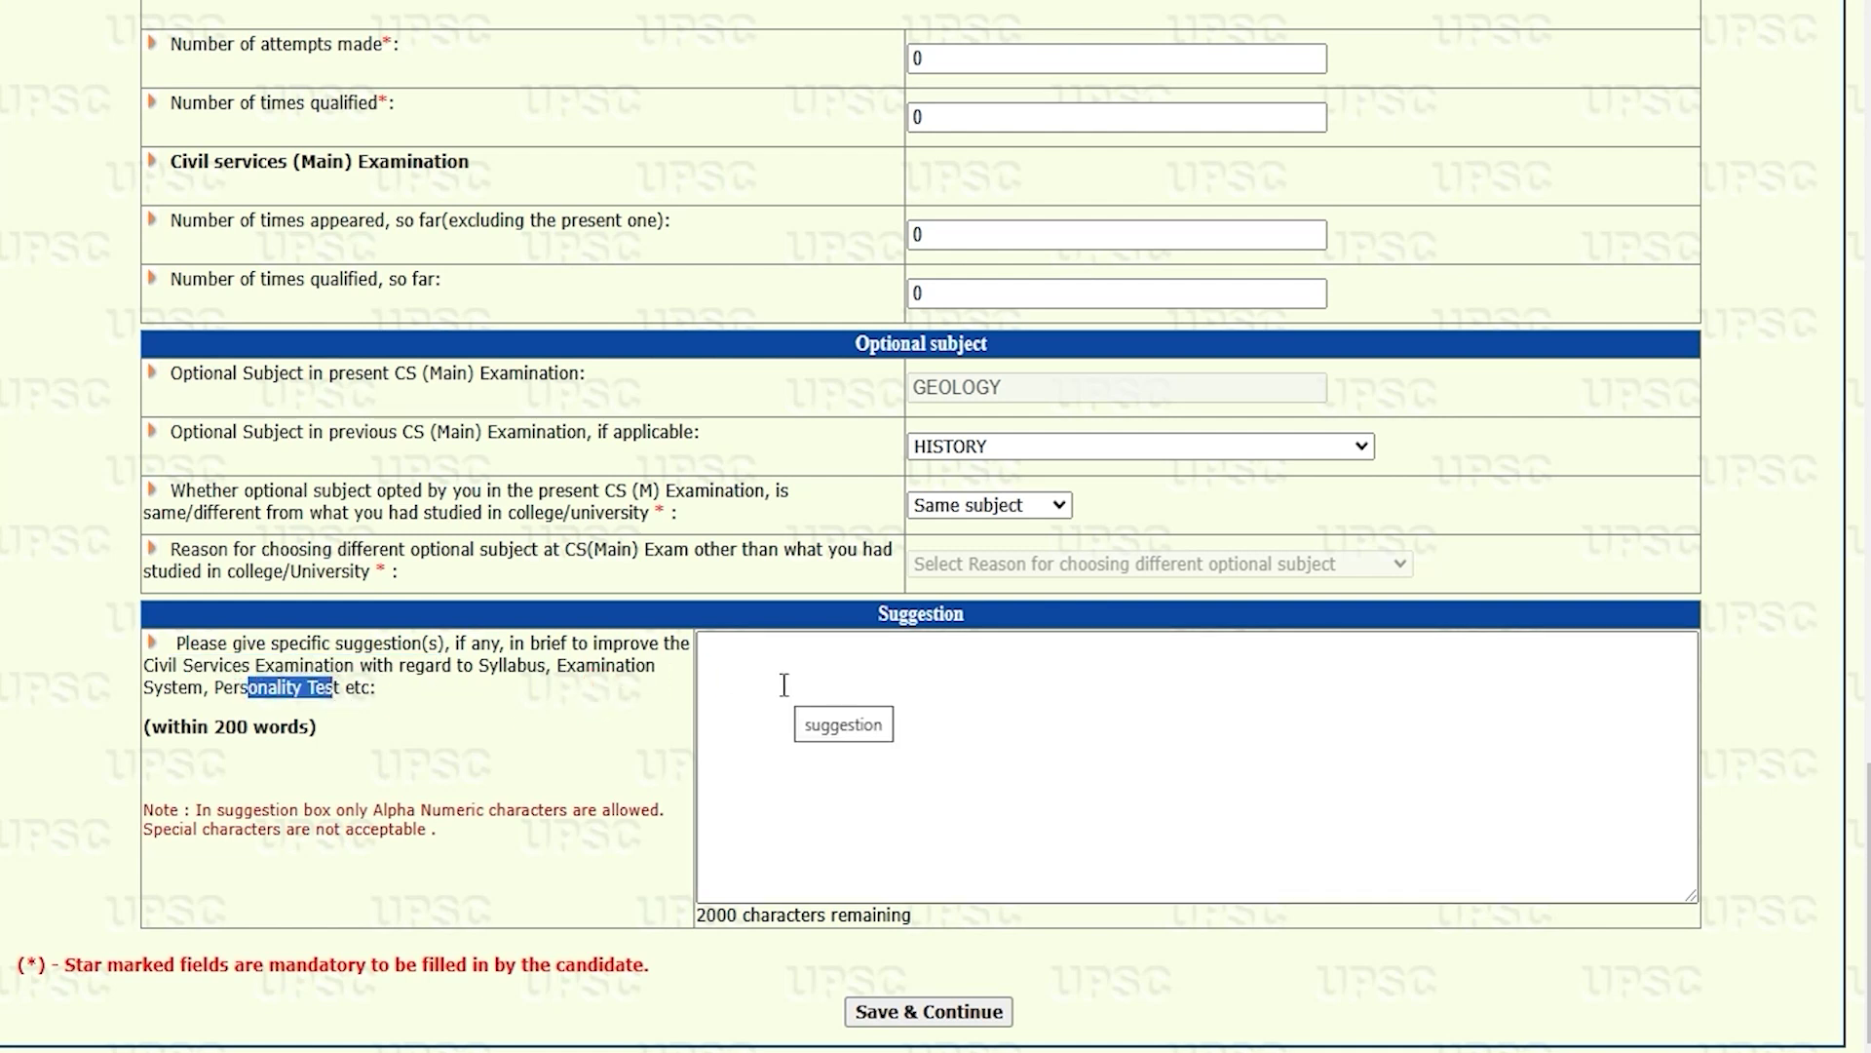
pyautogui.click(784, 685)
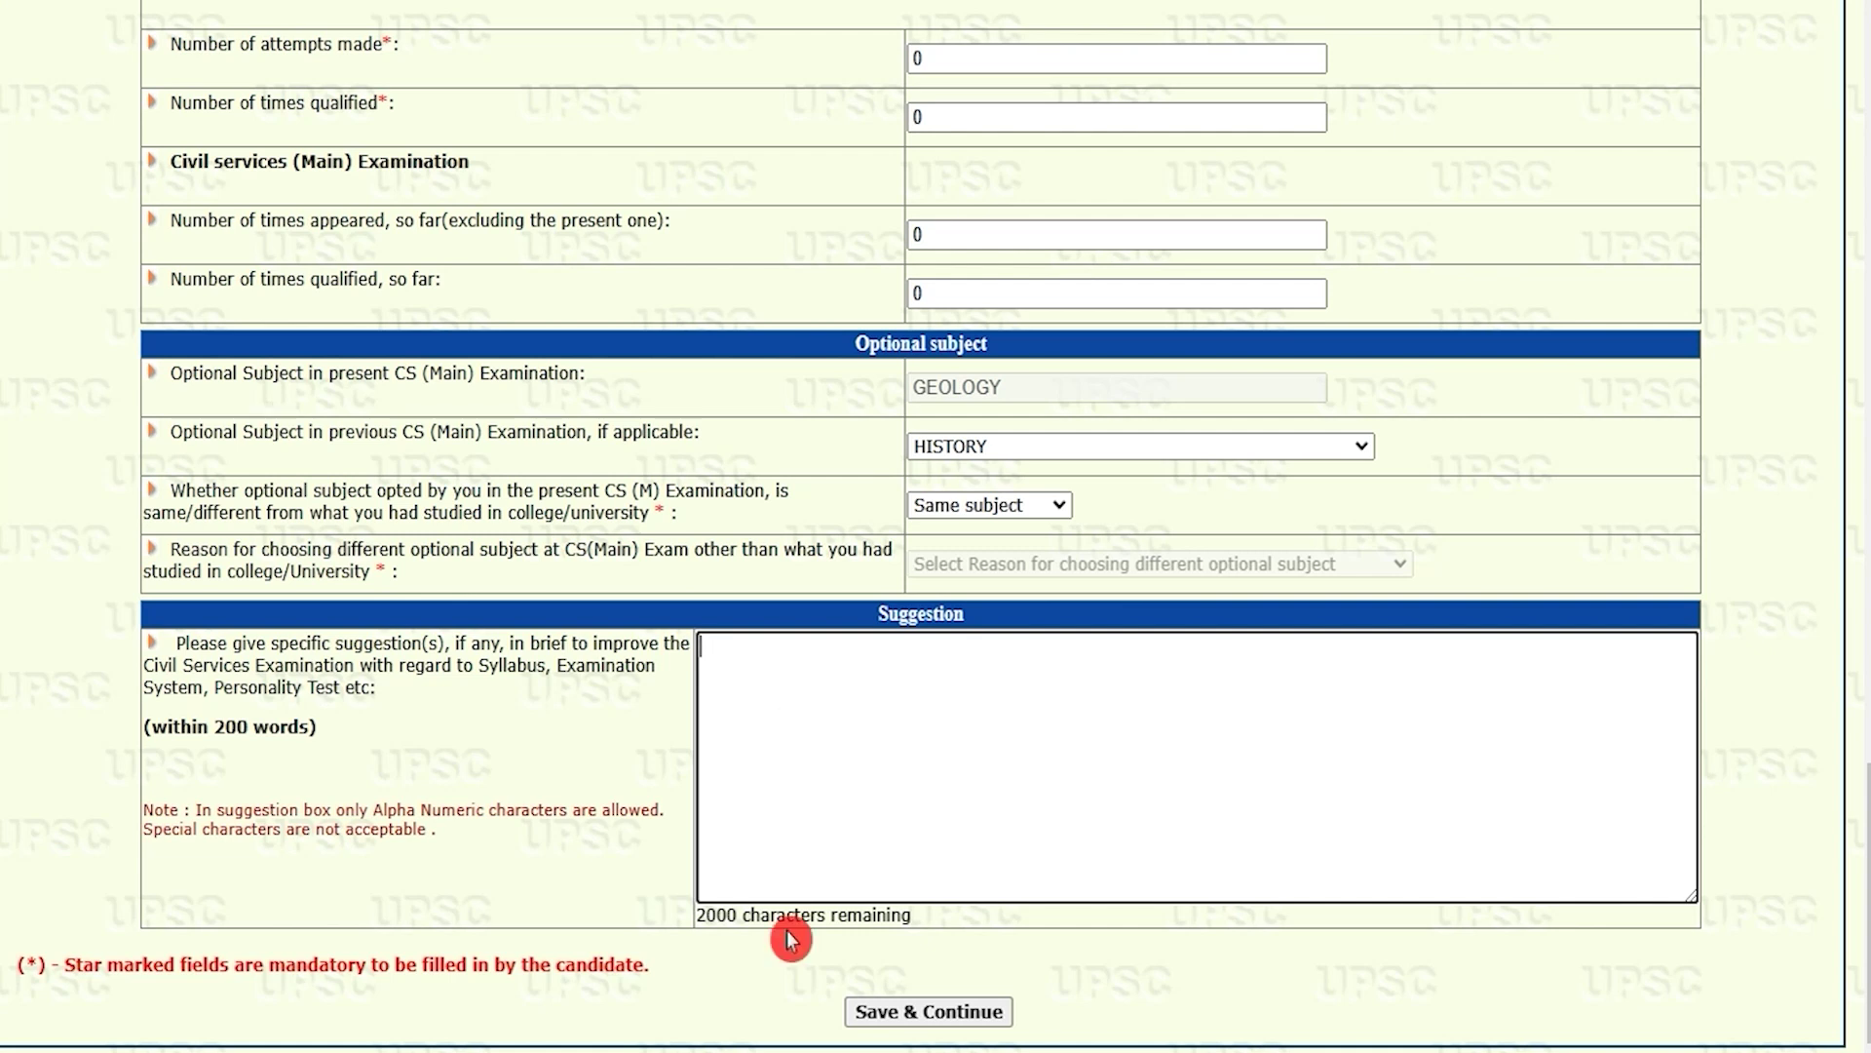
pyautogui.click(970, 1013)
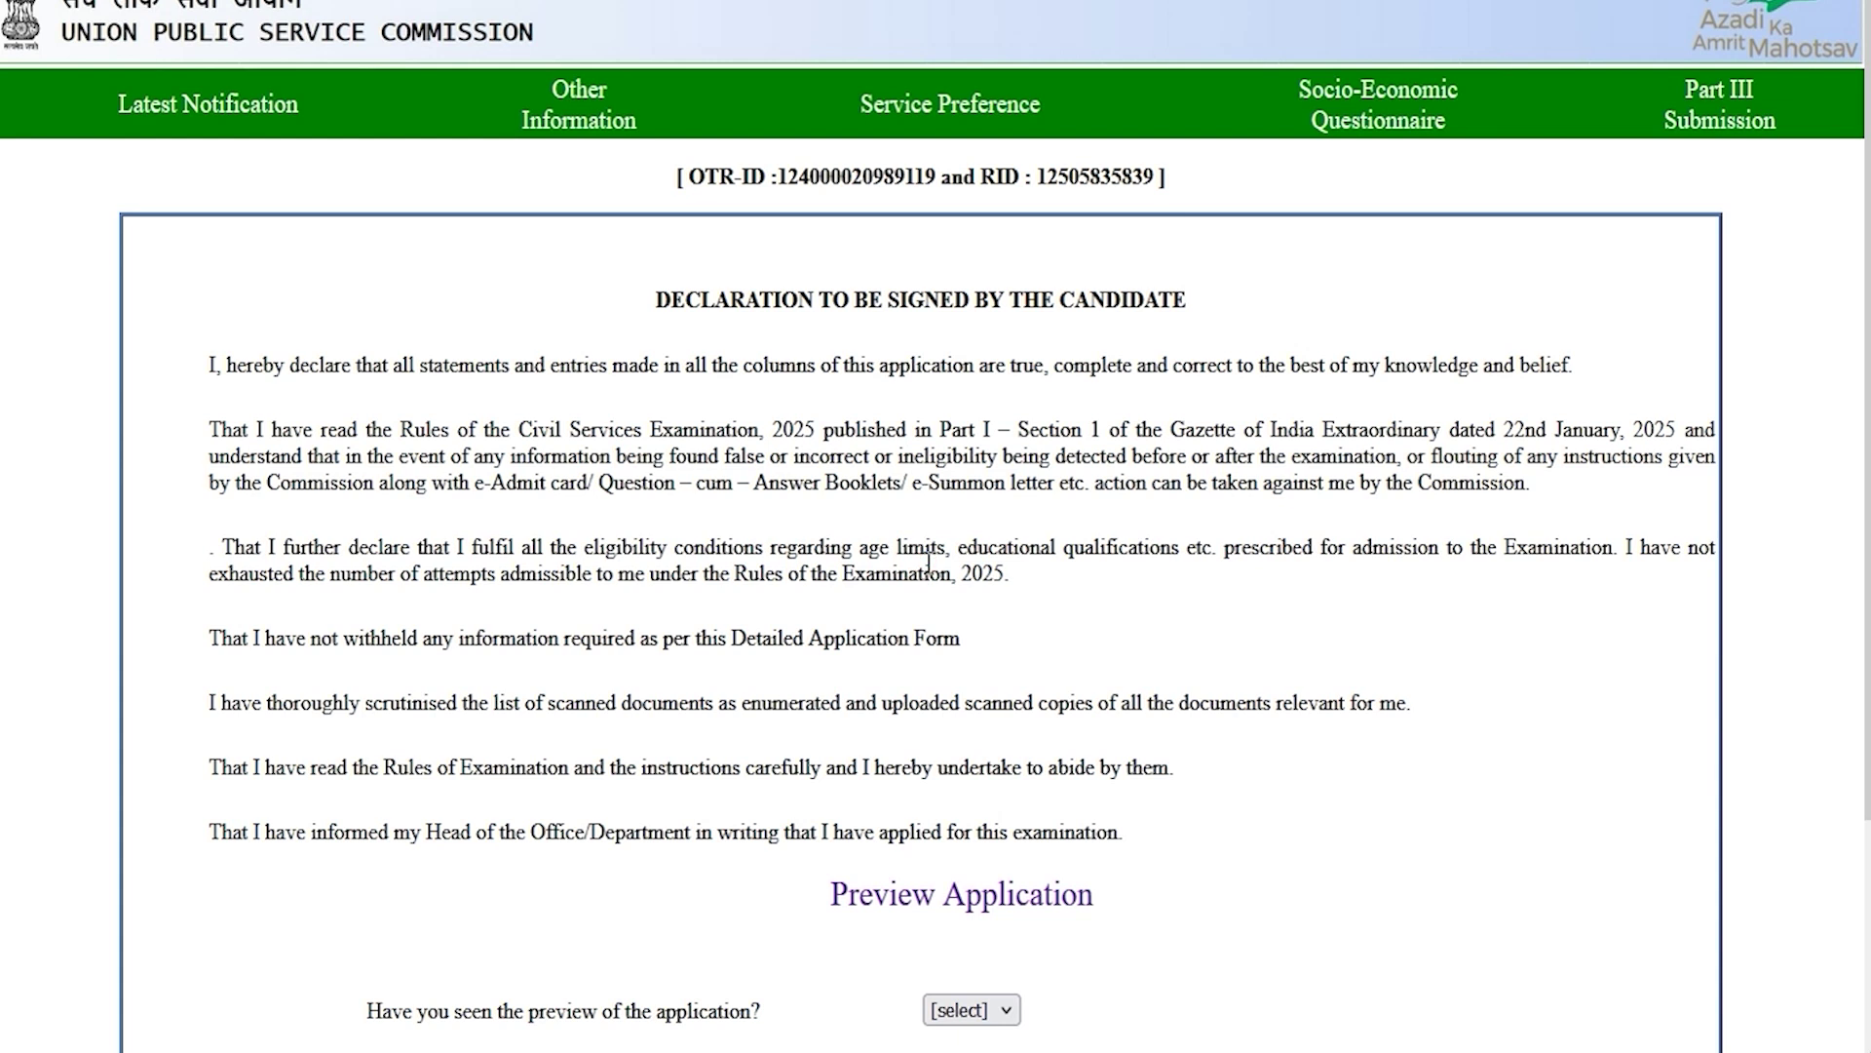
# Step: Answer Yes to having seen the preview and finally submit Part III
pyautogui.scroll(-3, 928, 560)
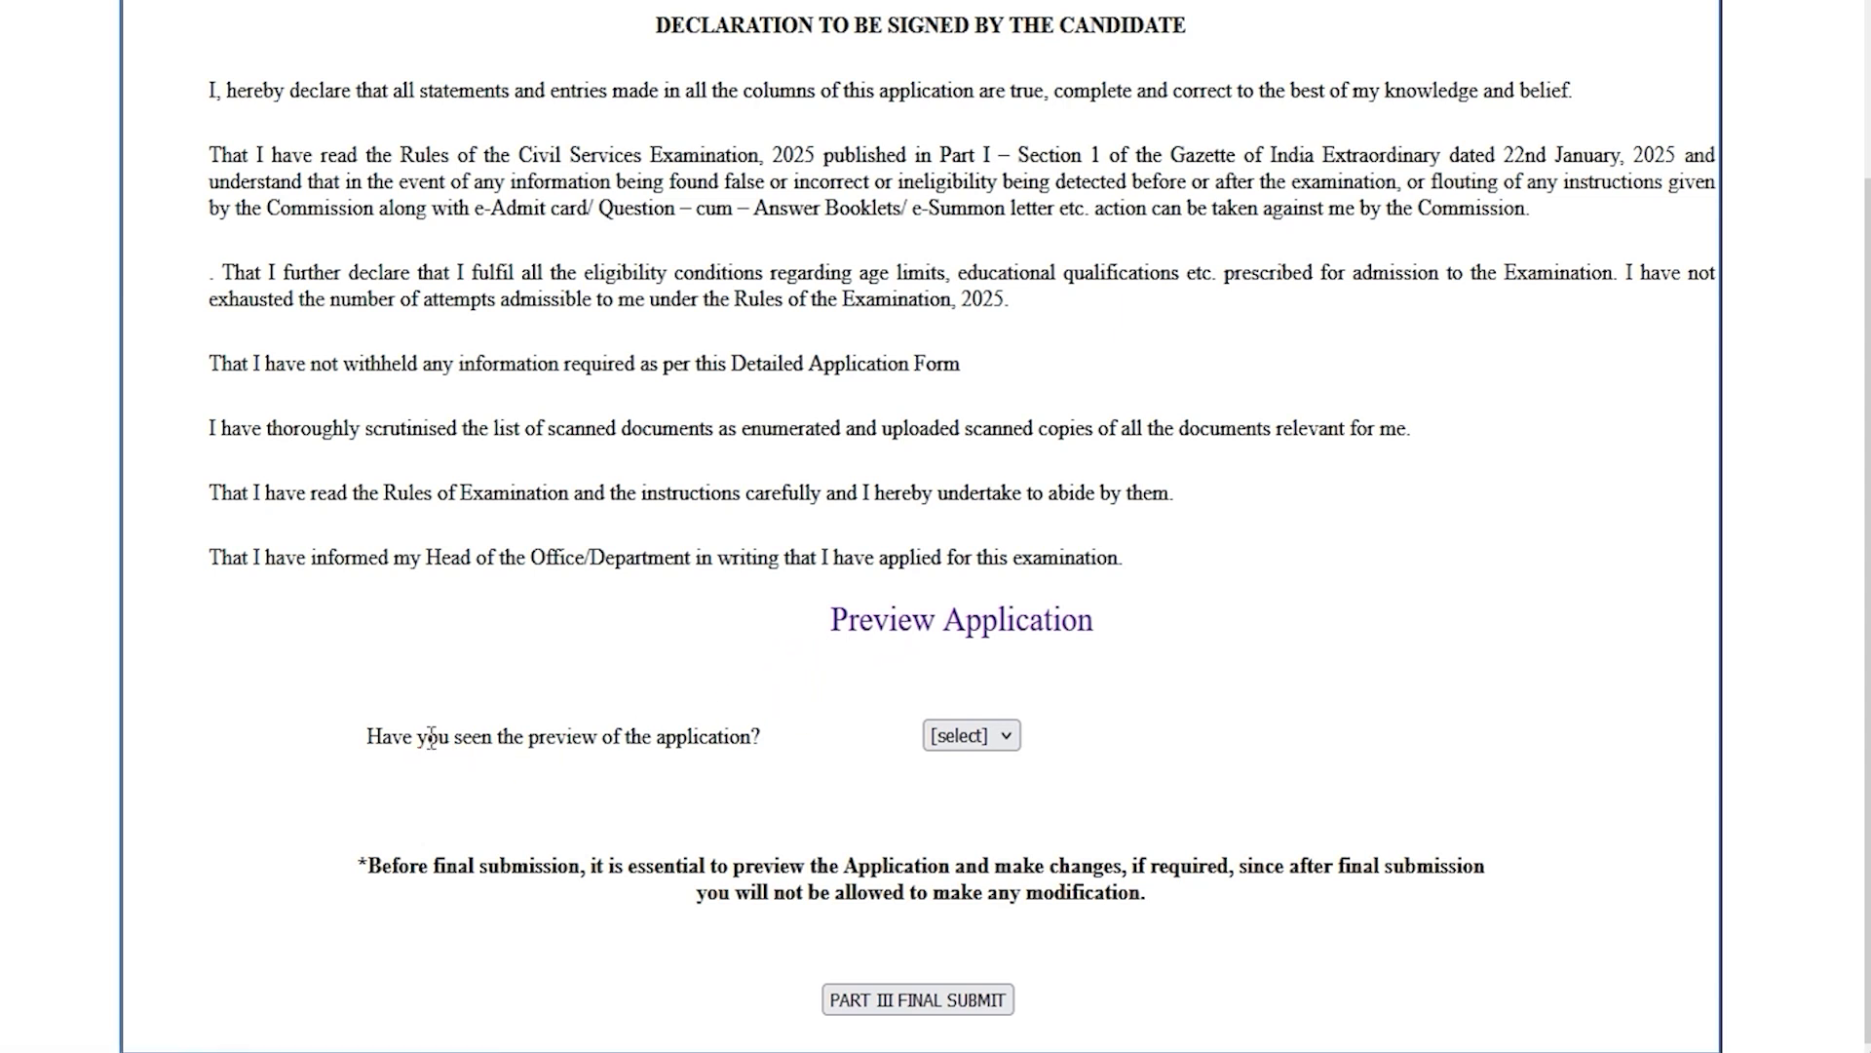
pyautogui.moveTo(432, 736); pyautogui.dragTo(693, 738)
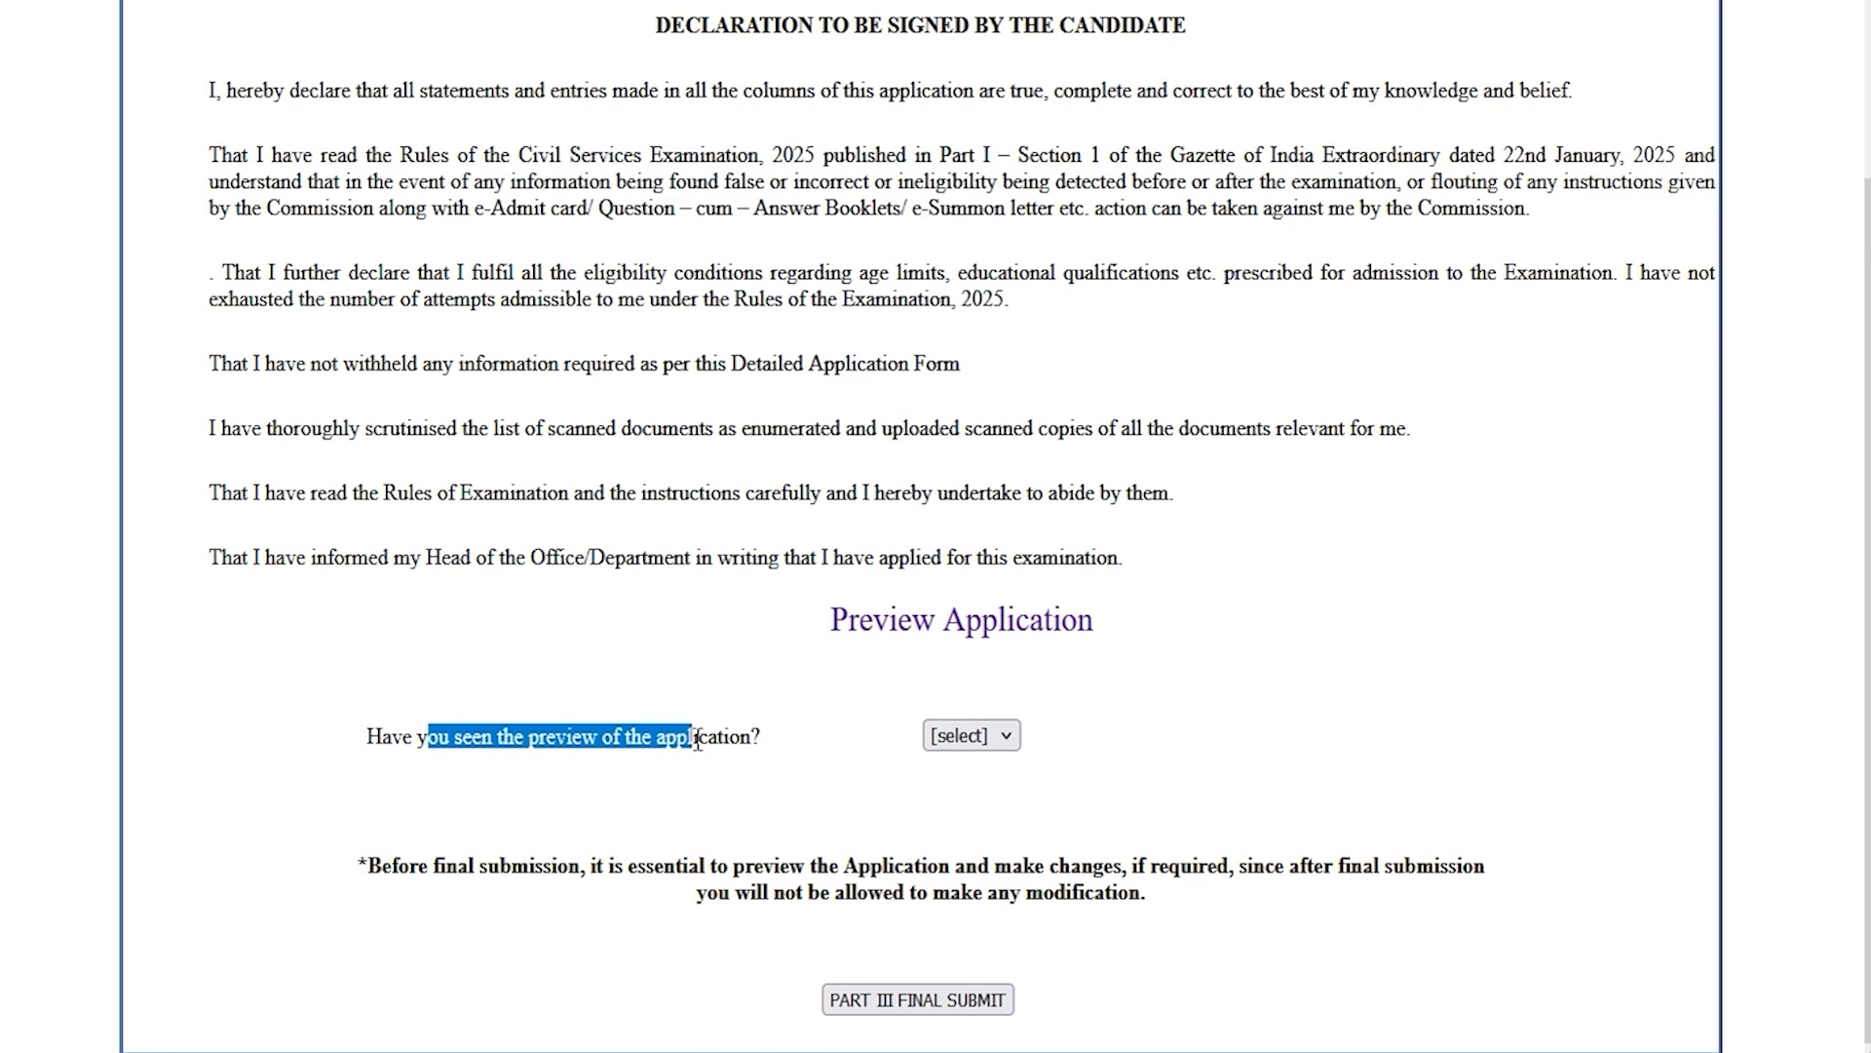
pyautogui.click(955, 736)
pyautogui.click(956, 816)
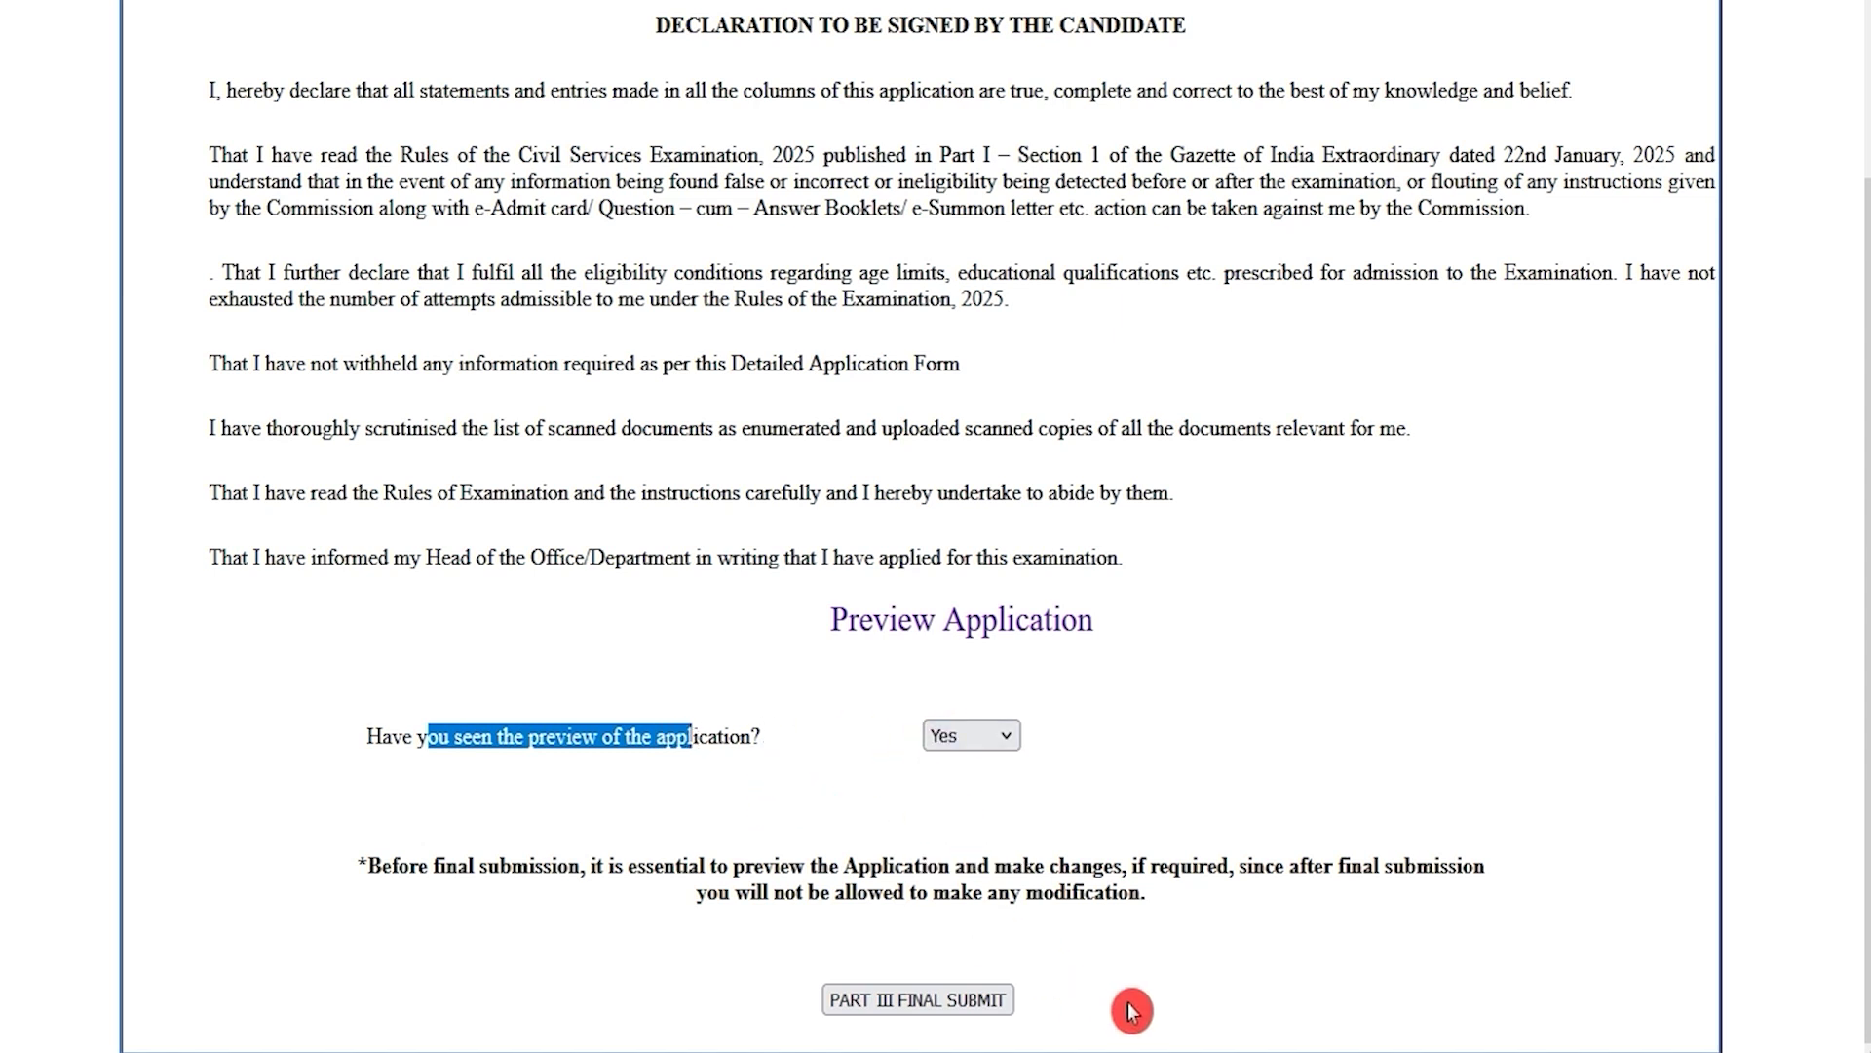
pyautogui.click(976, 1001)
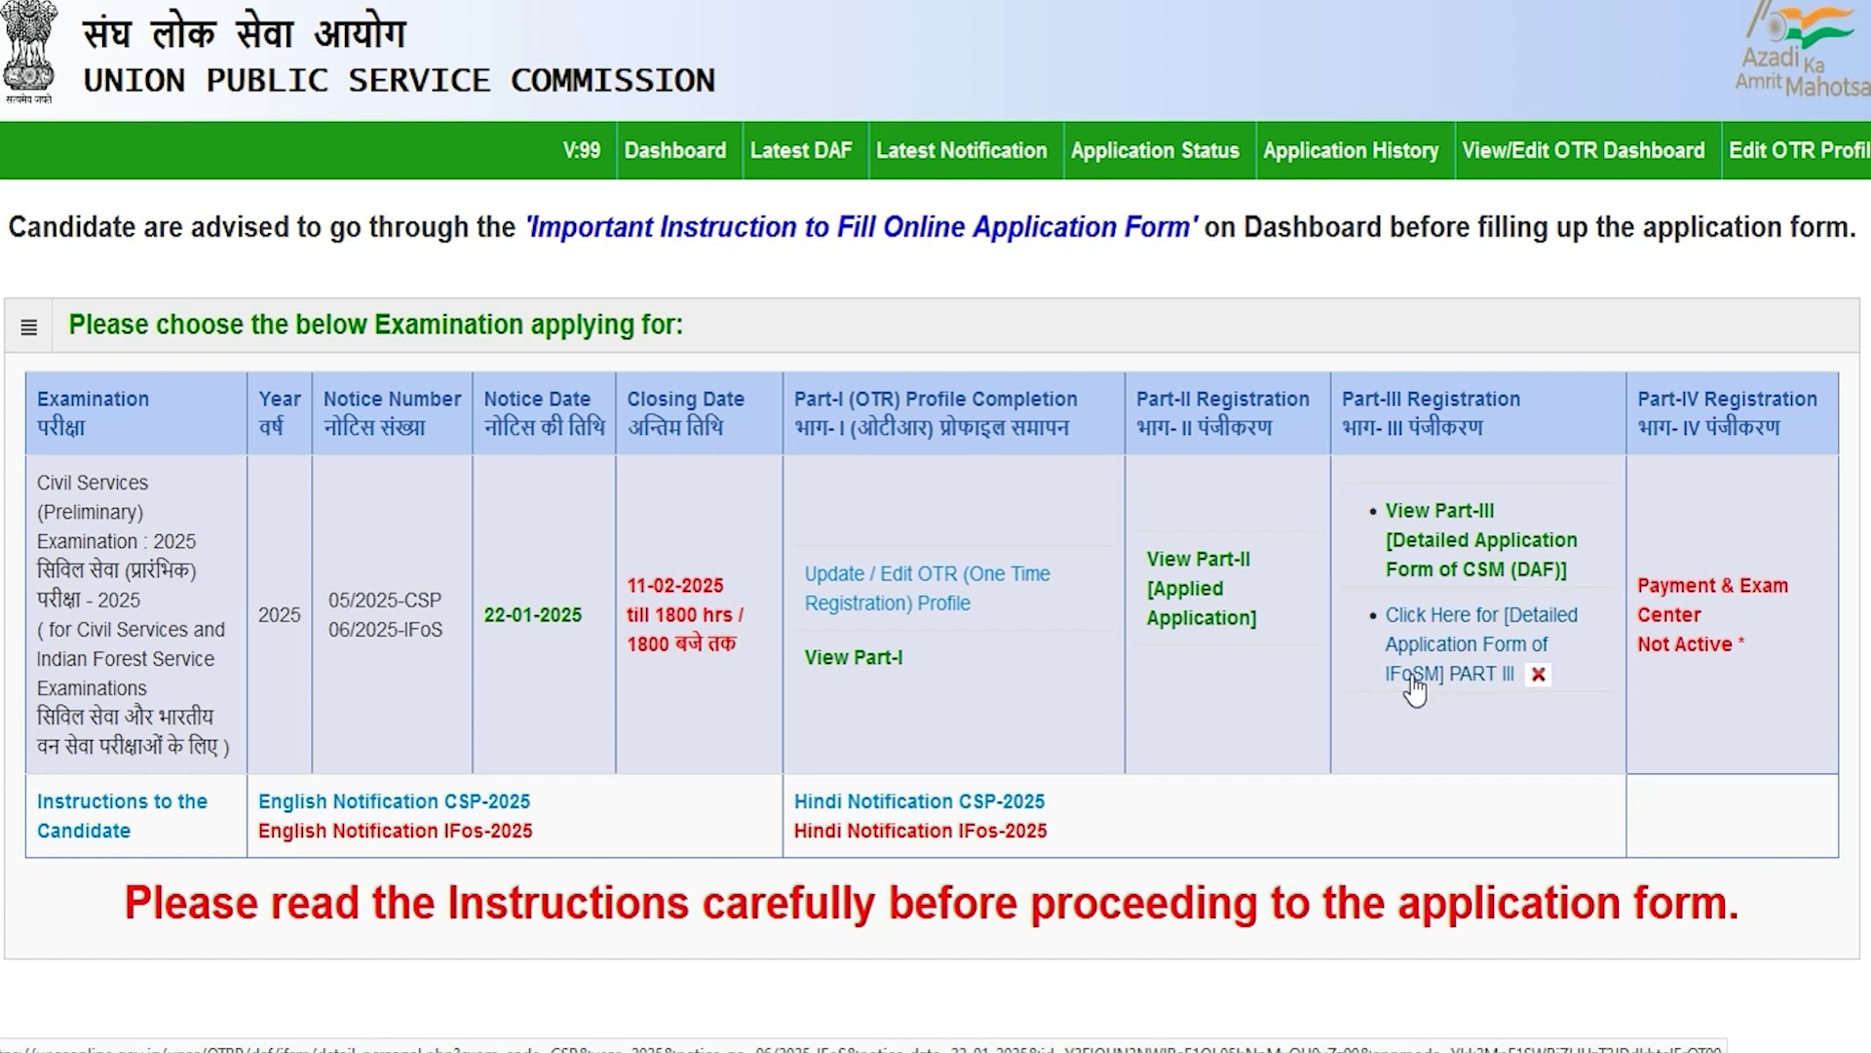
# Step: In the IFoS Main Part III form, mark both father and mother as alive
pyautogui.click(1481, 673)
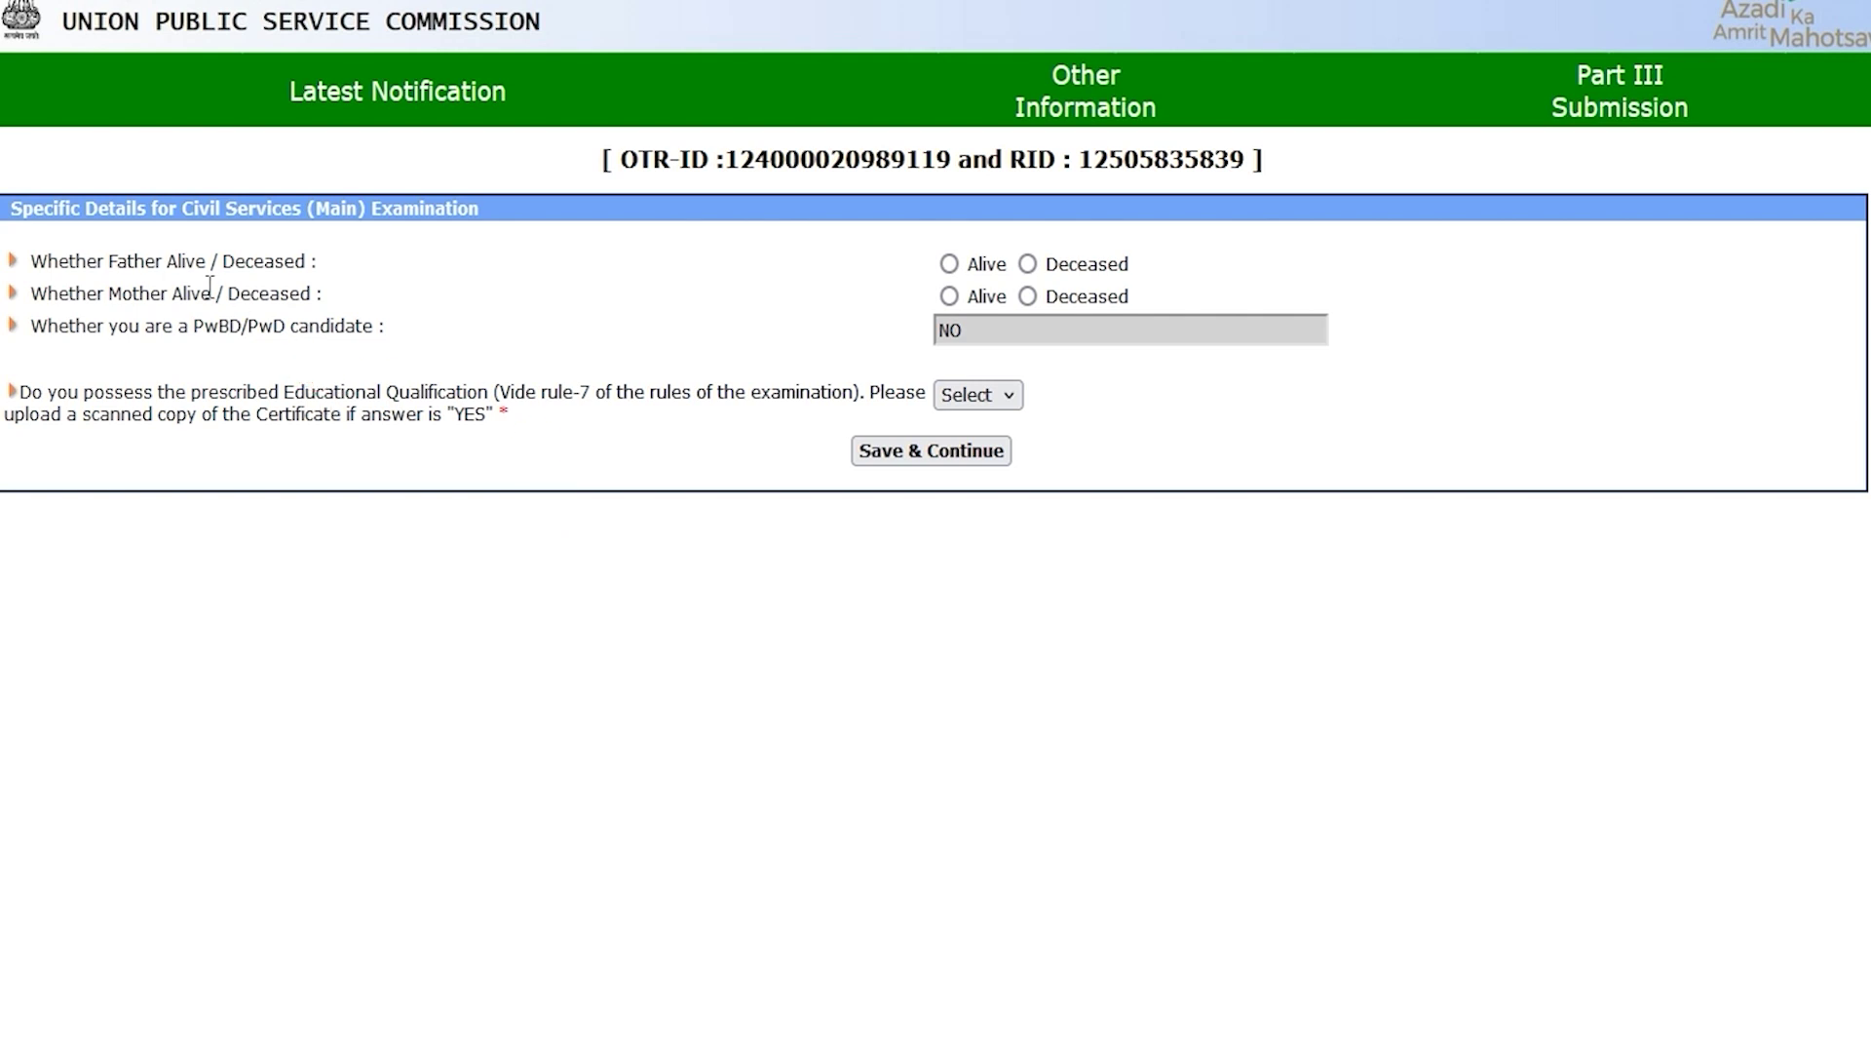
pyautogui.moveTo(125, 261); pyautogui.dragTo(199, 262)
pyautogui.doubleClick(230, 262)
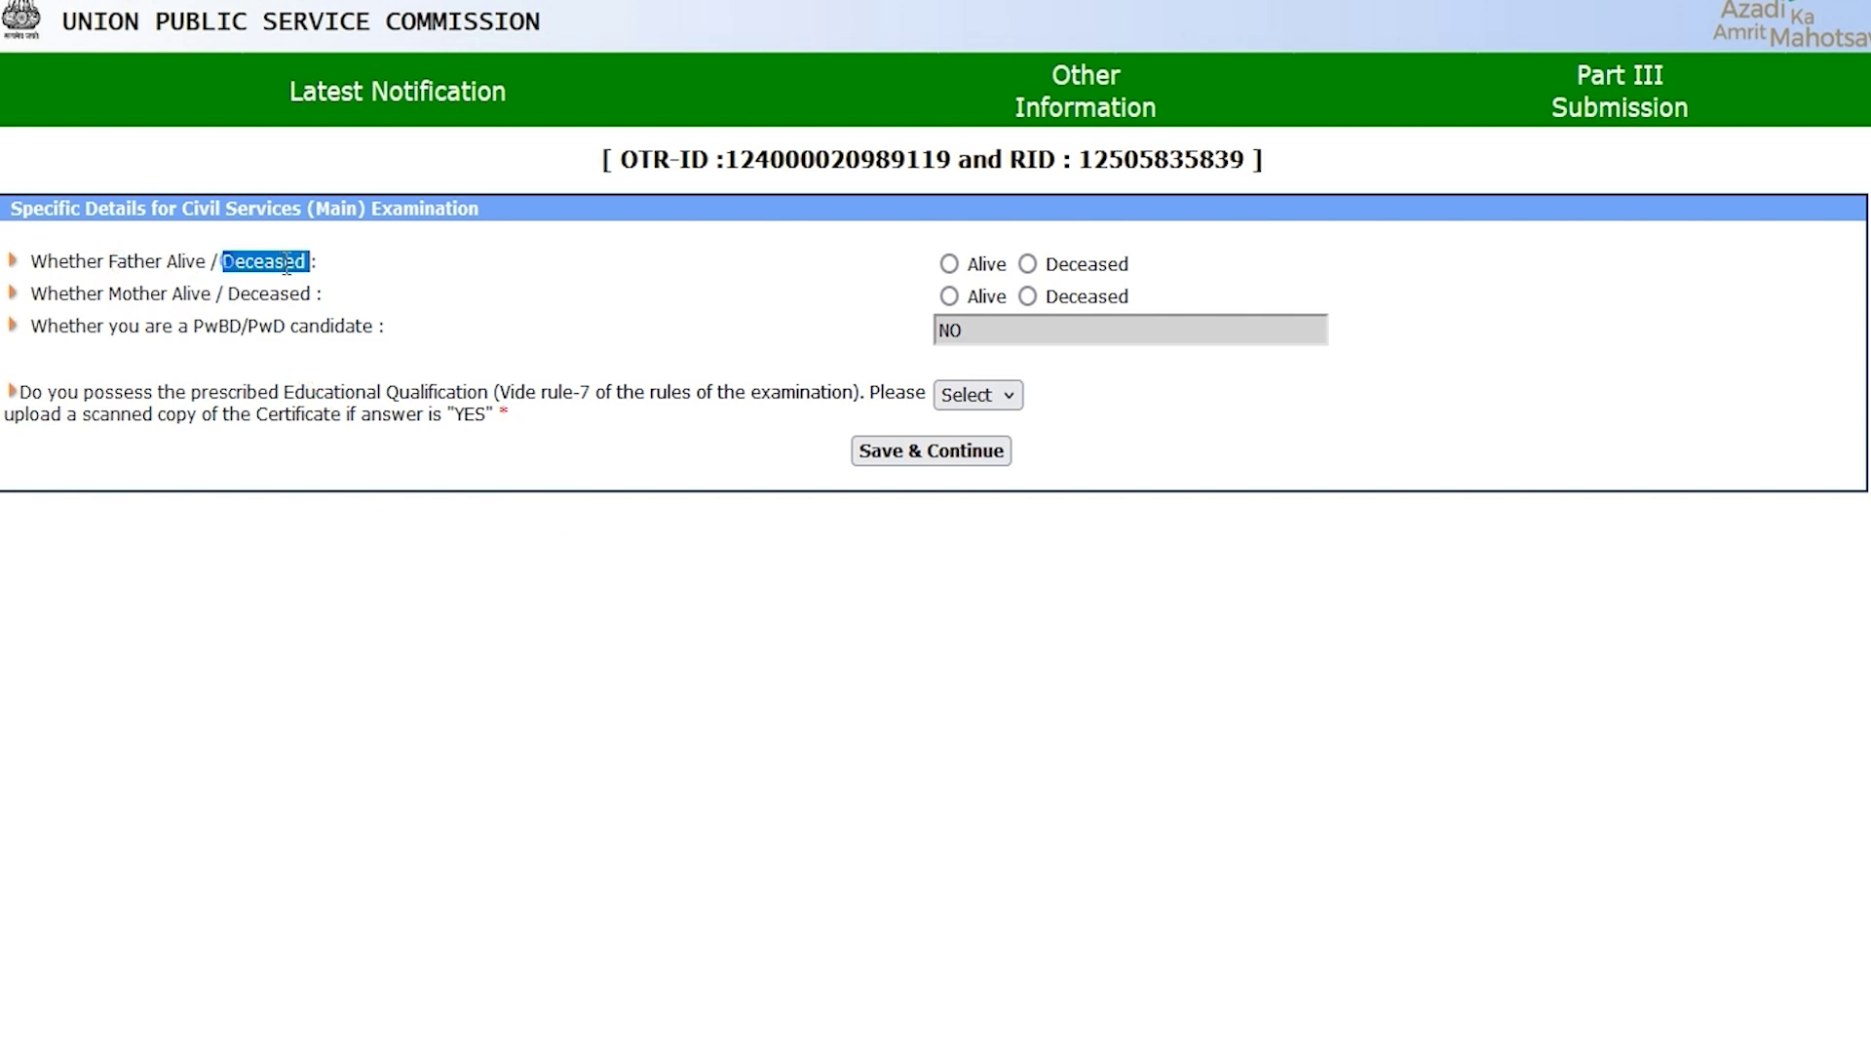
pyautogui.click(949, 266)
pyautogui.moveTo(110, 293); pyautogui.dragTo(167, 293)
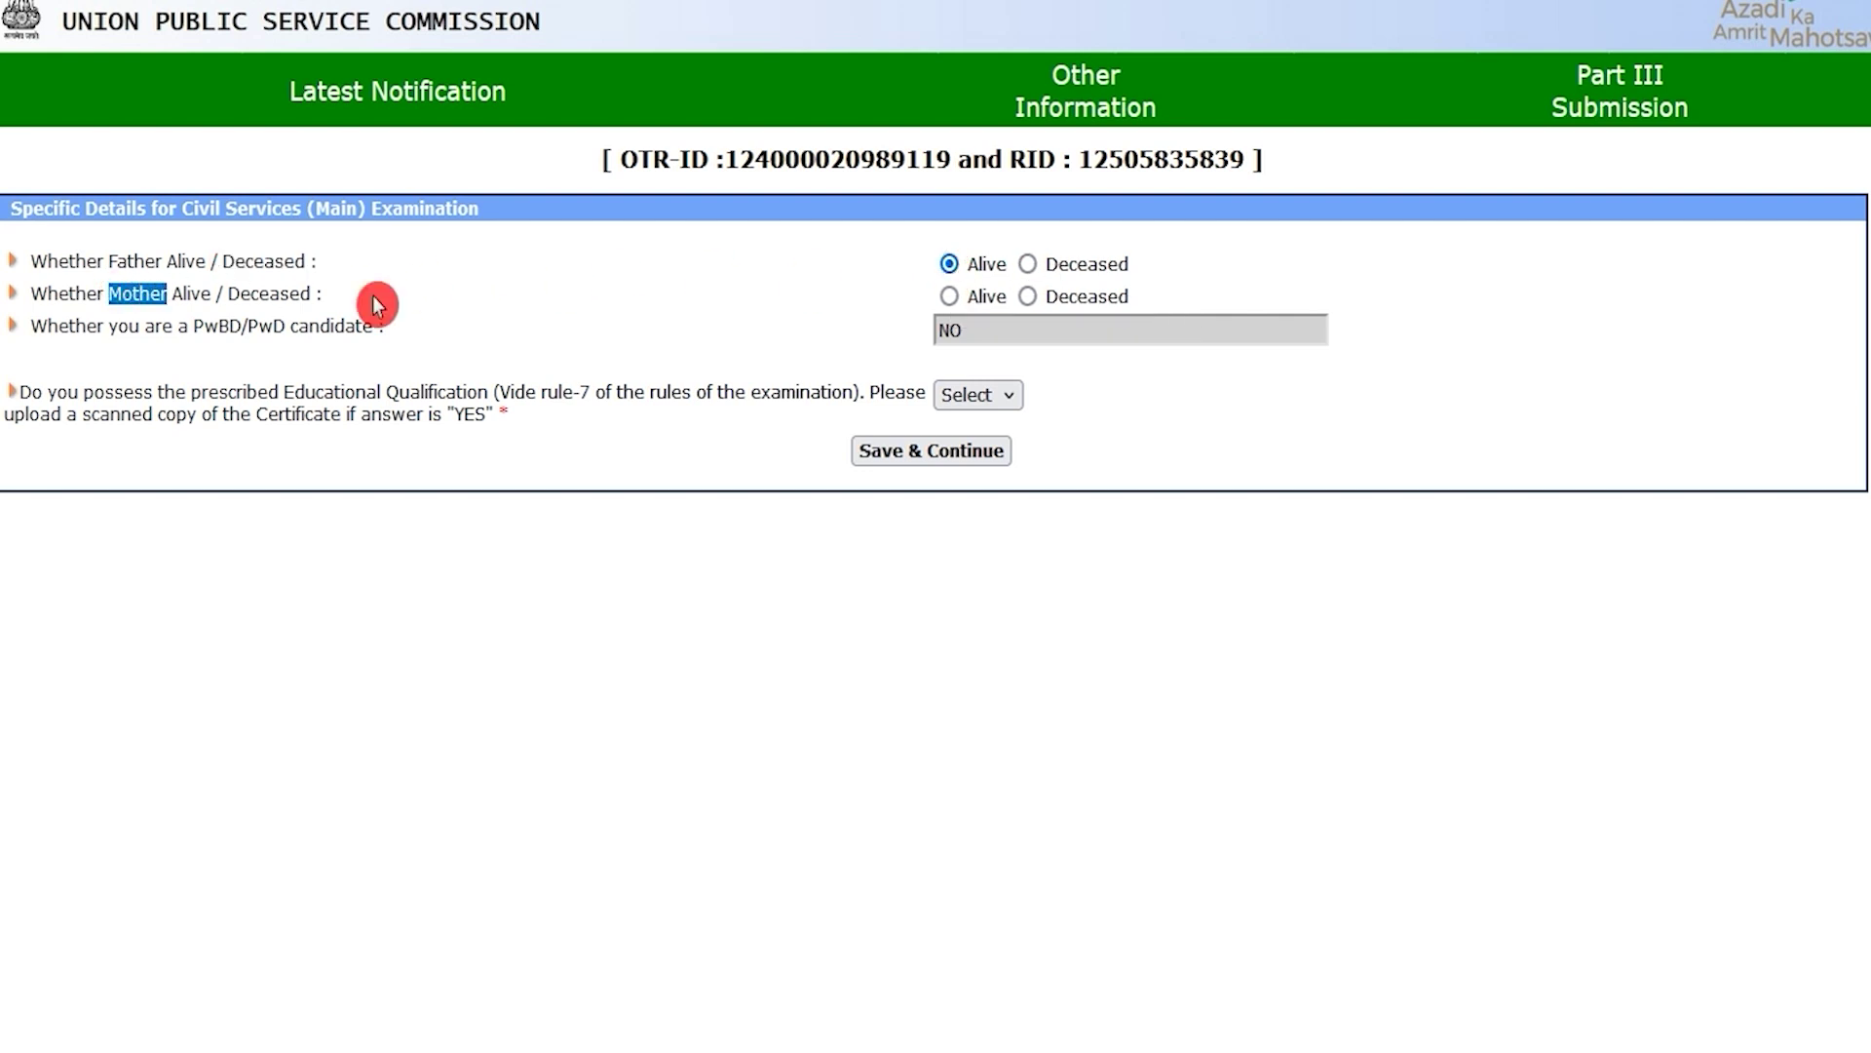
pyautogui.click(949, 298)
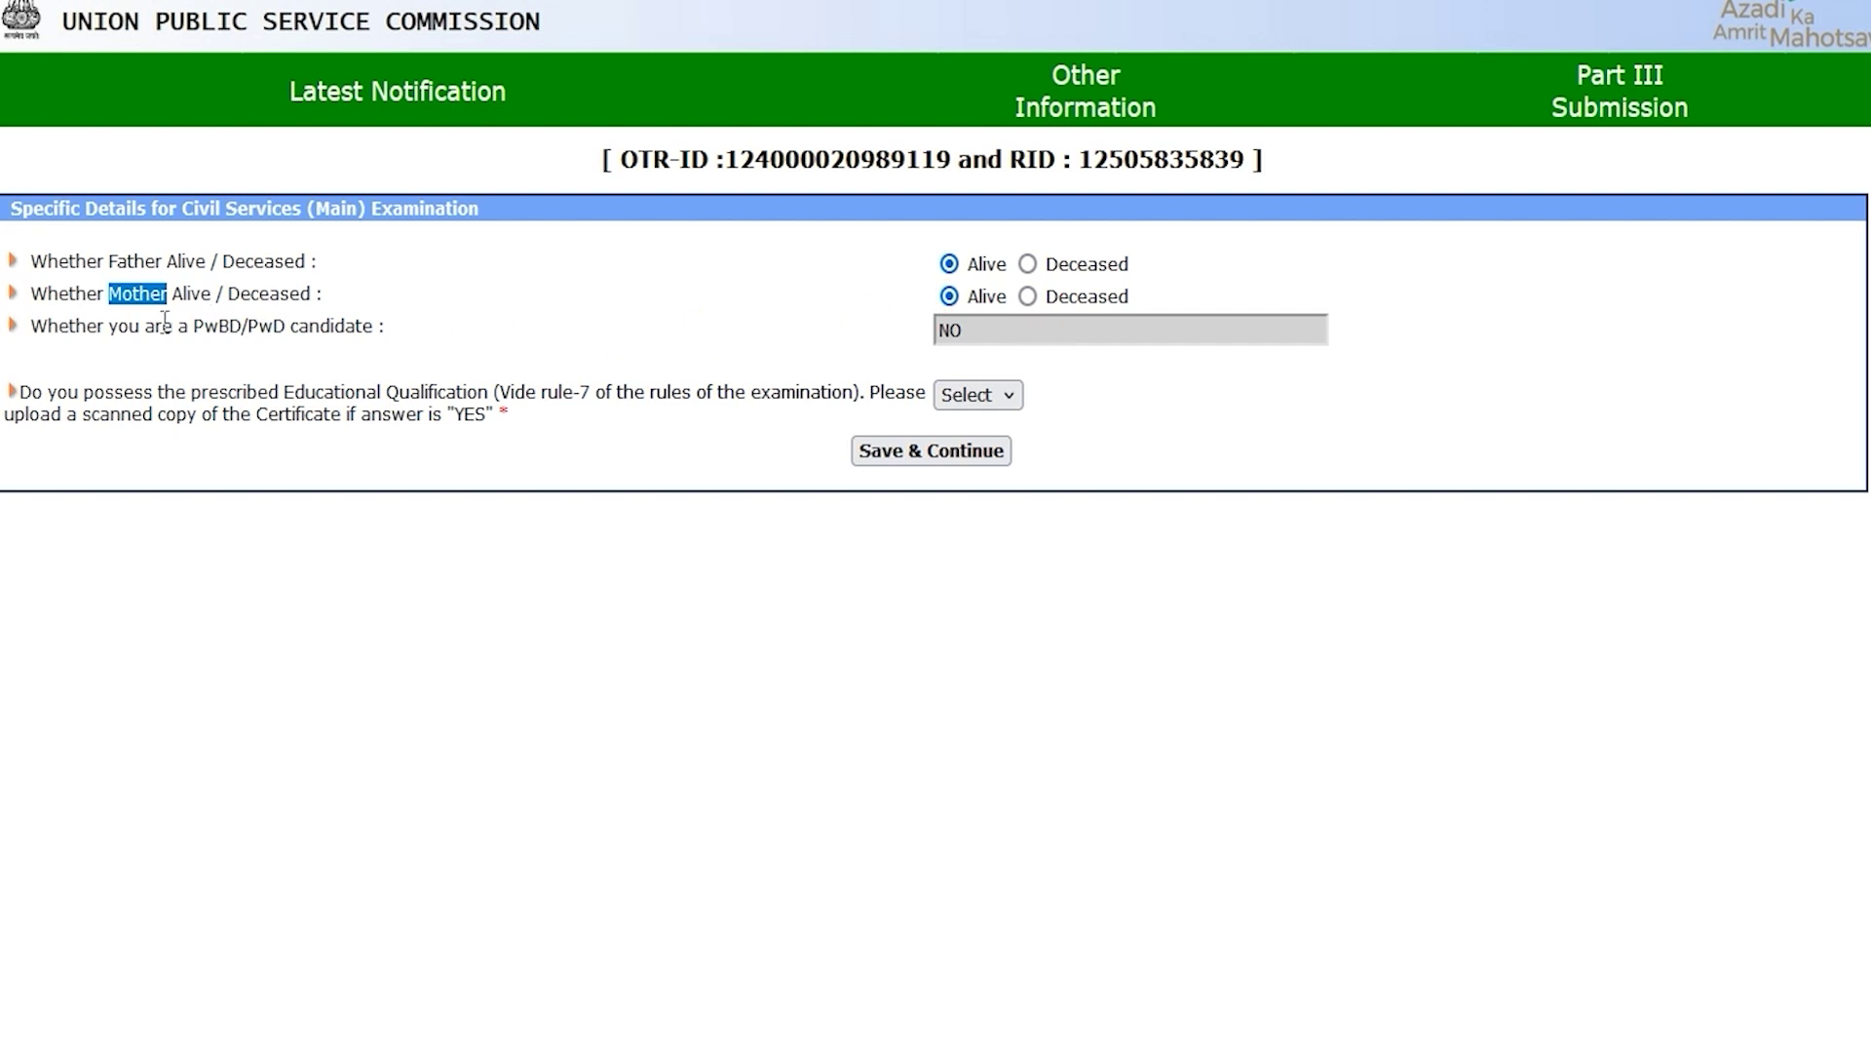
# Step: Answer Yes to the educational qualification question and save the specific details
pyautogui.moveTo(131, 322); pyautogui.dragTo(335, 325)
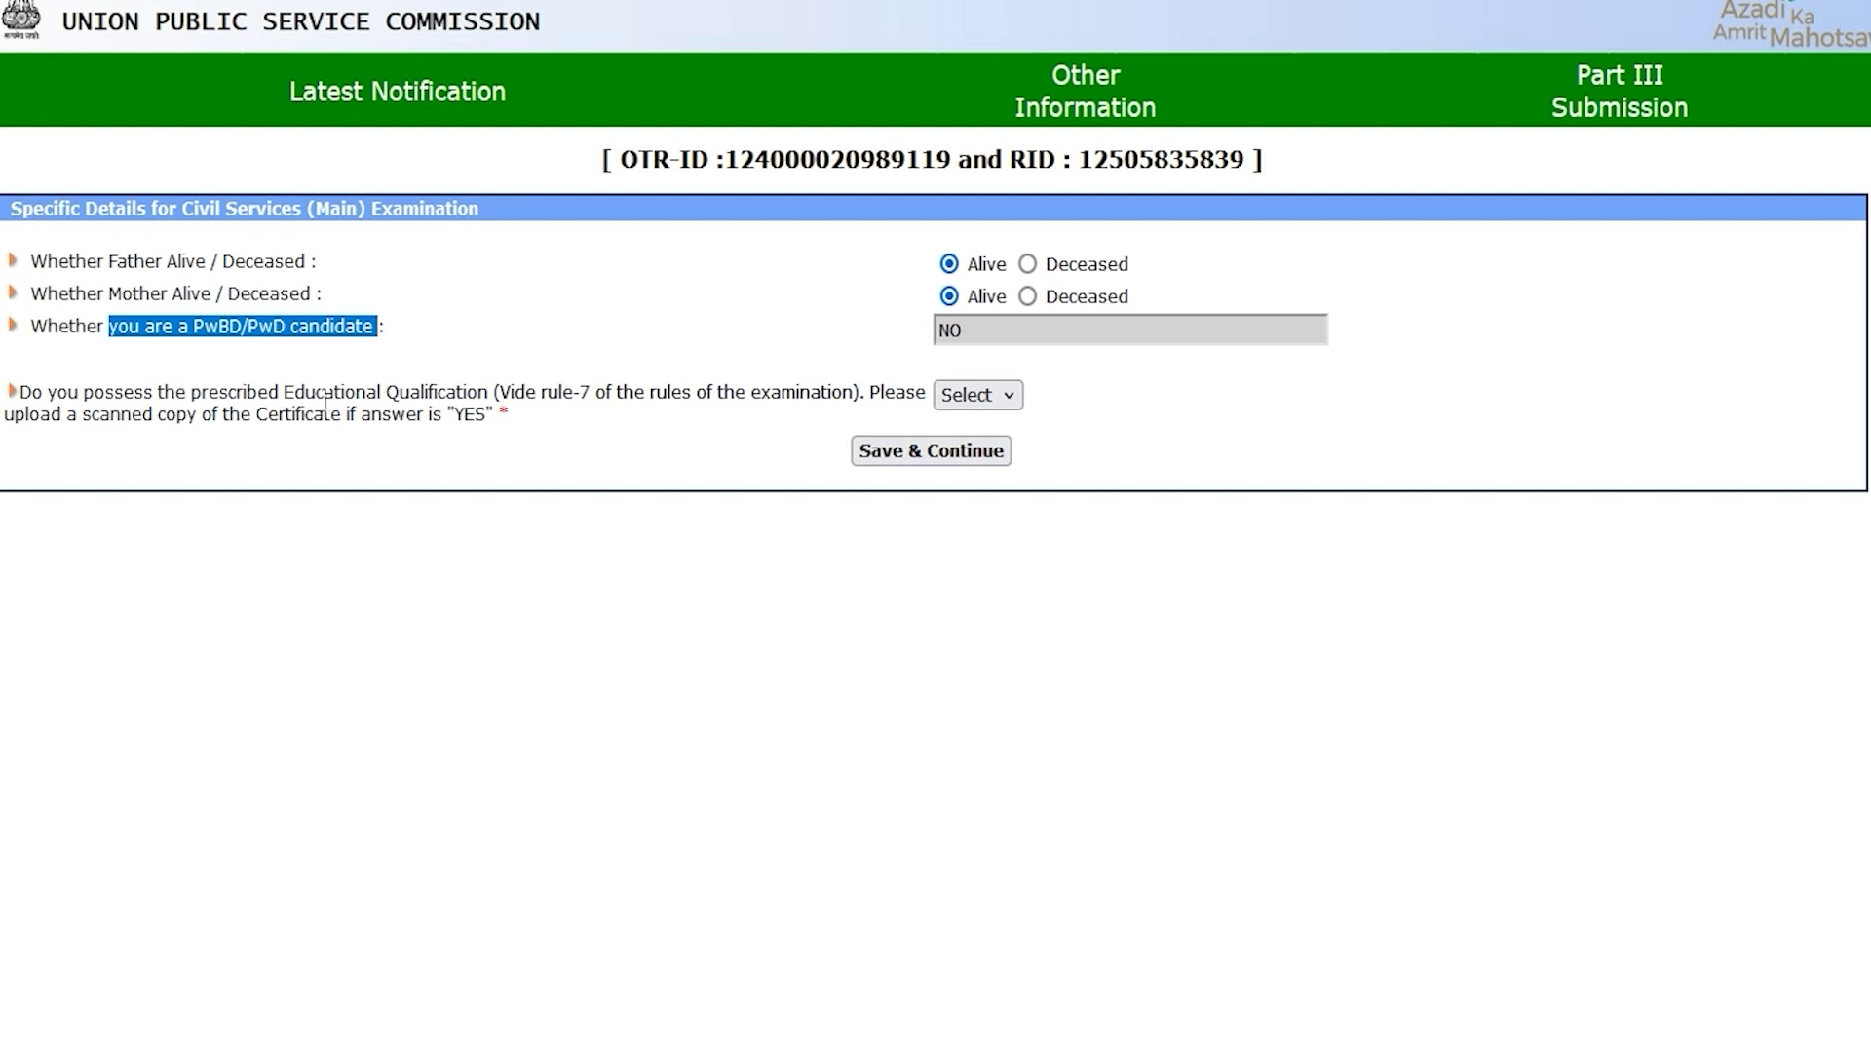
pyautogui.moveTo(295, 391); pyautogui.dragTo(465, 392)
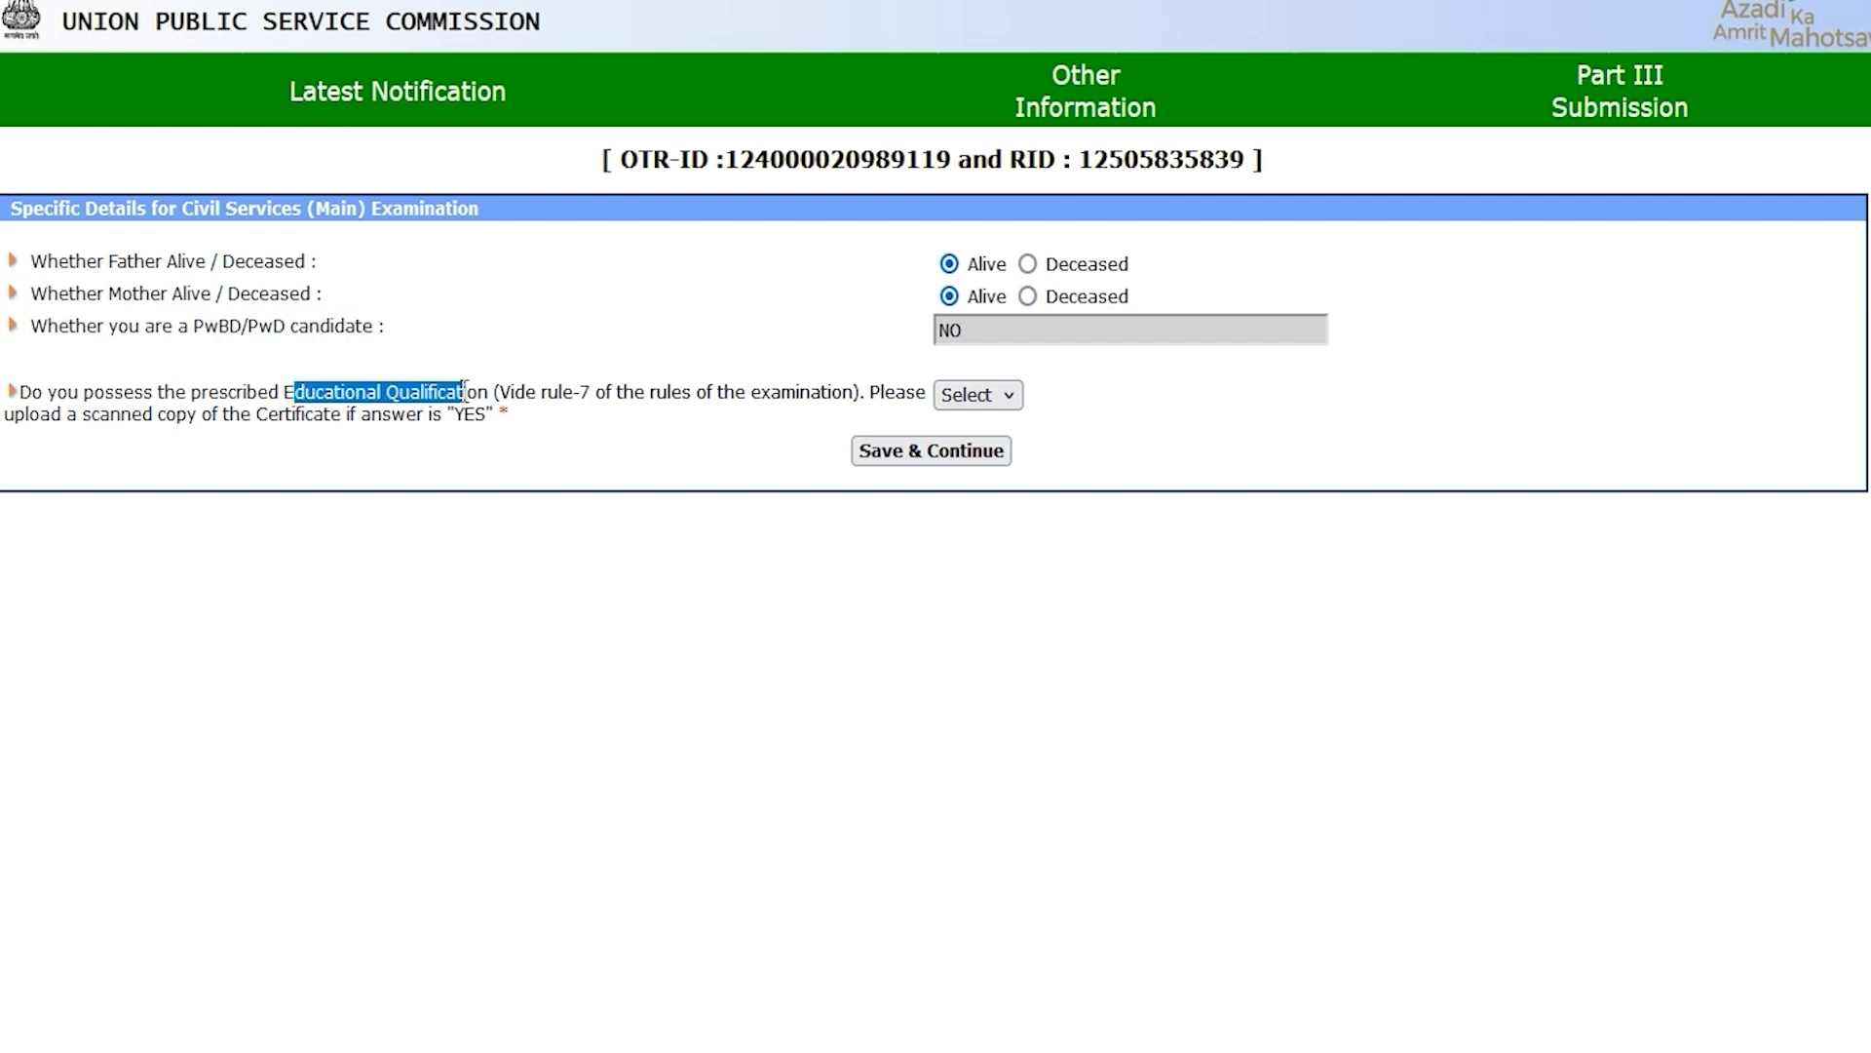
pyautogui.click(968, 394)
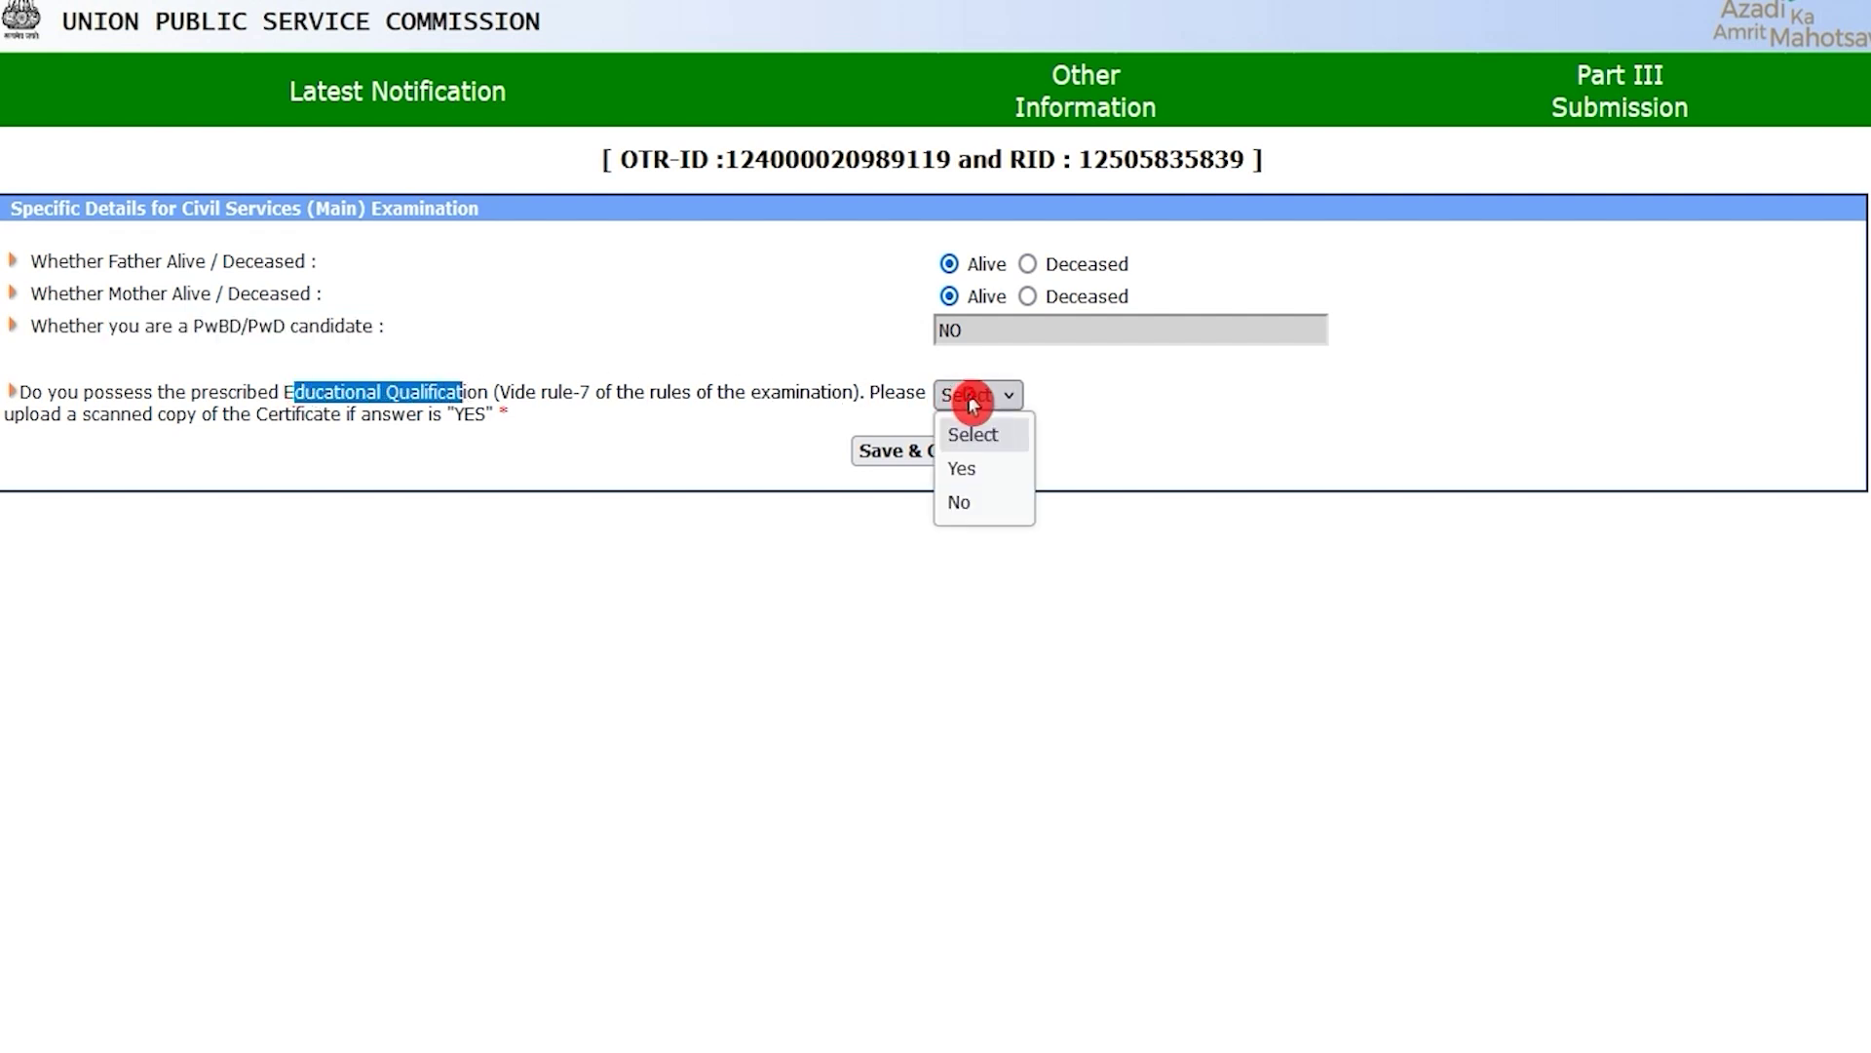
pyautogui.click(972, 471)
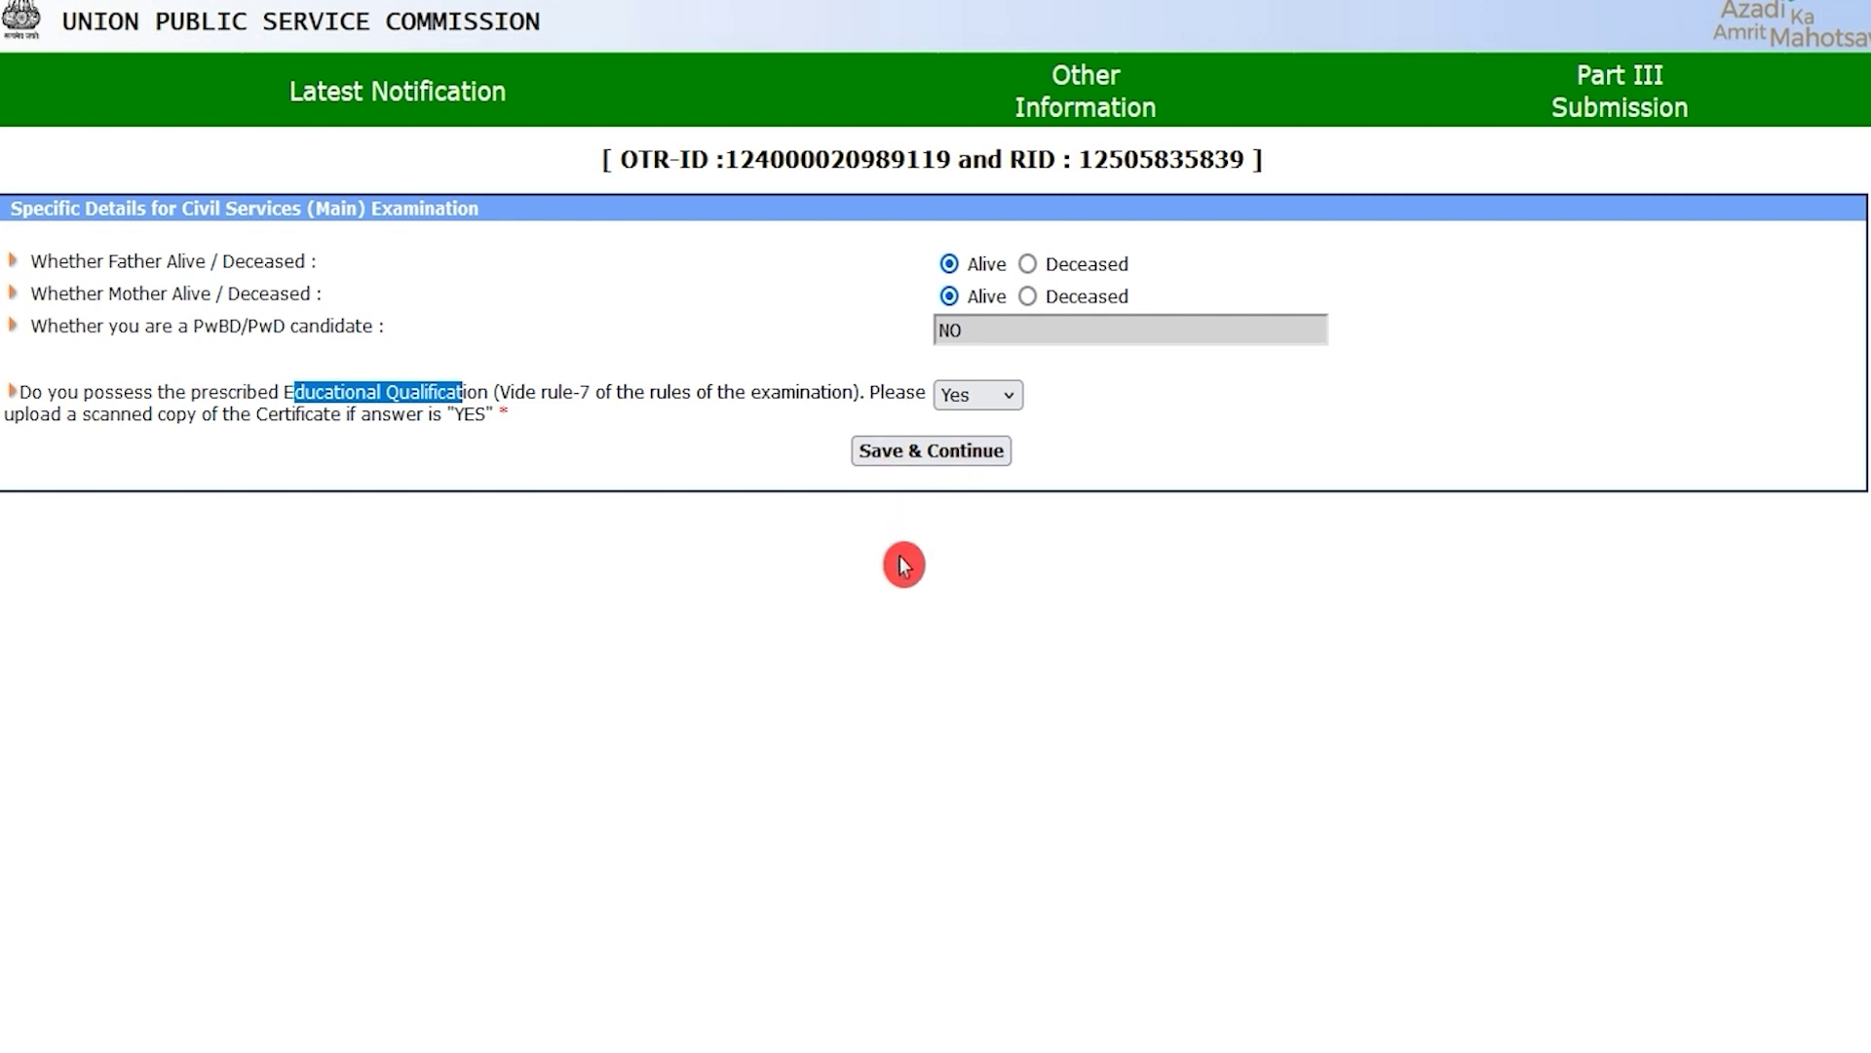
pyautogui.click(937, 461)
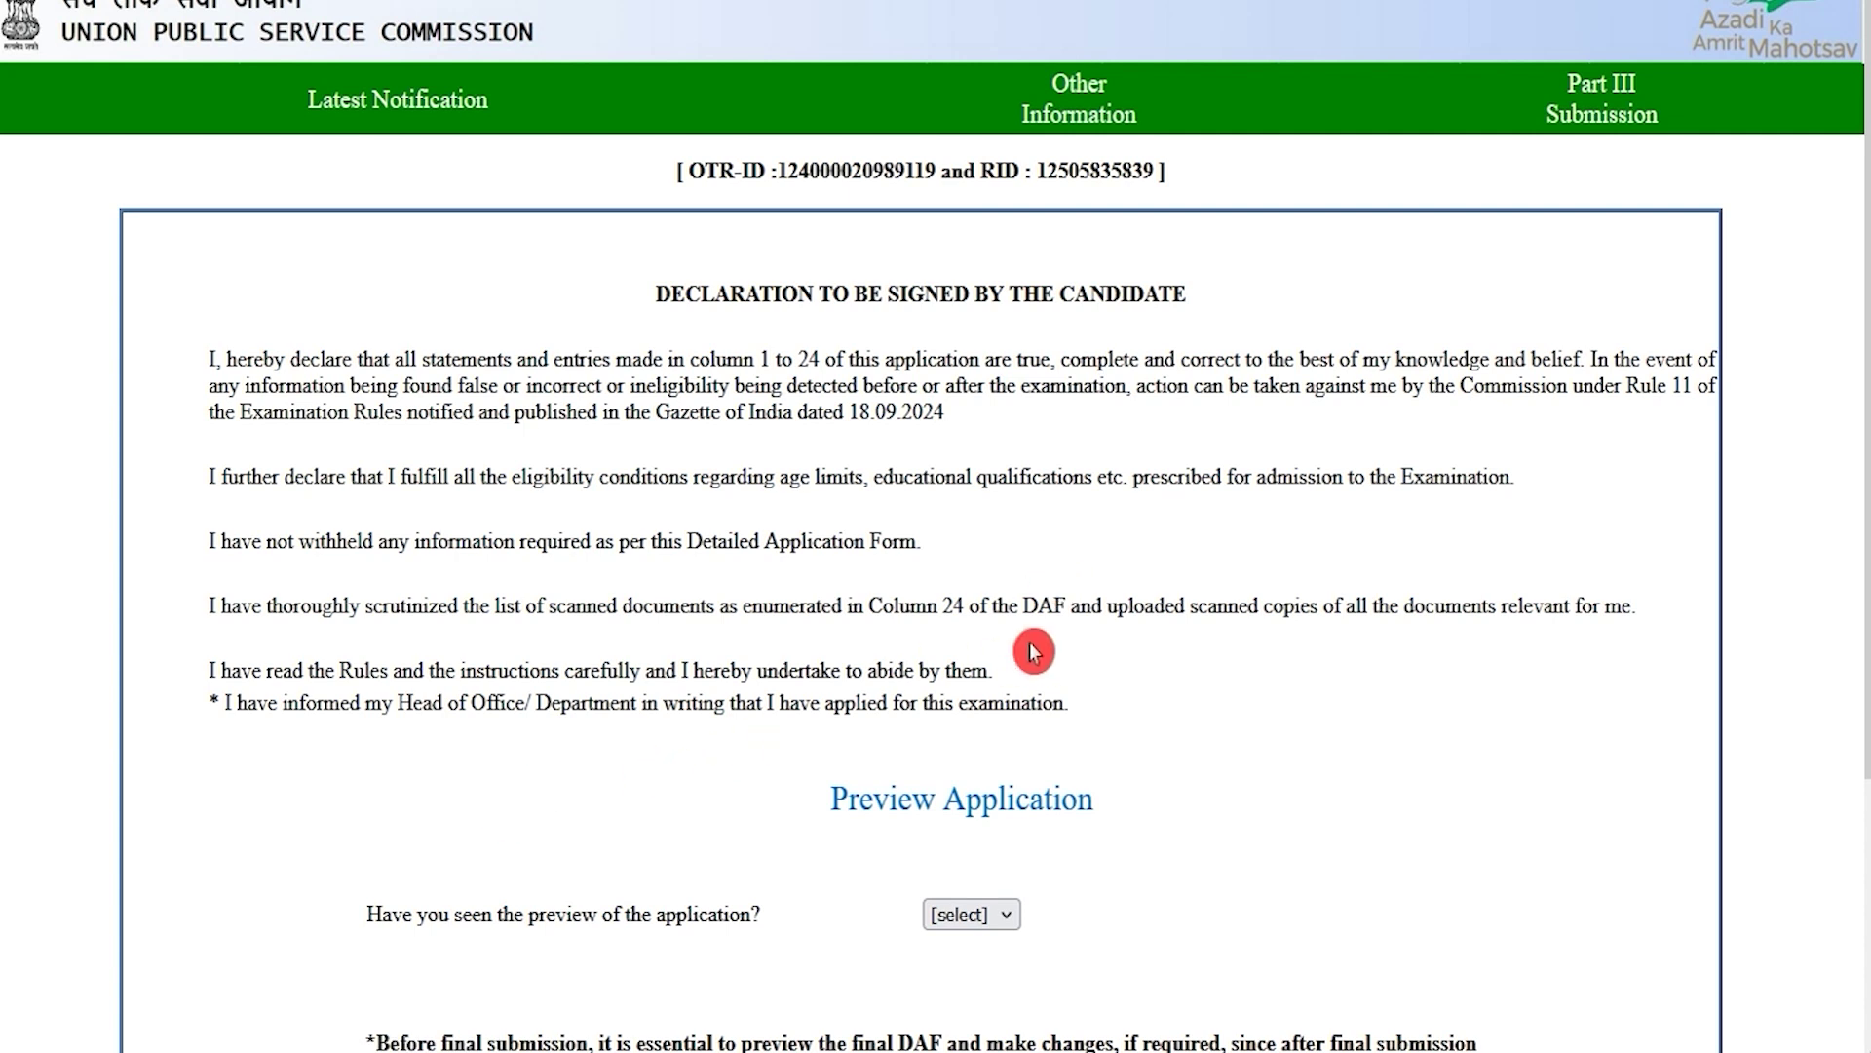
# Step: Answer Yes to 'Have you seen the preview' and finally submit the IFoS Part III form
pyautogui.scroll(-3, 844, 658)
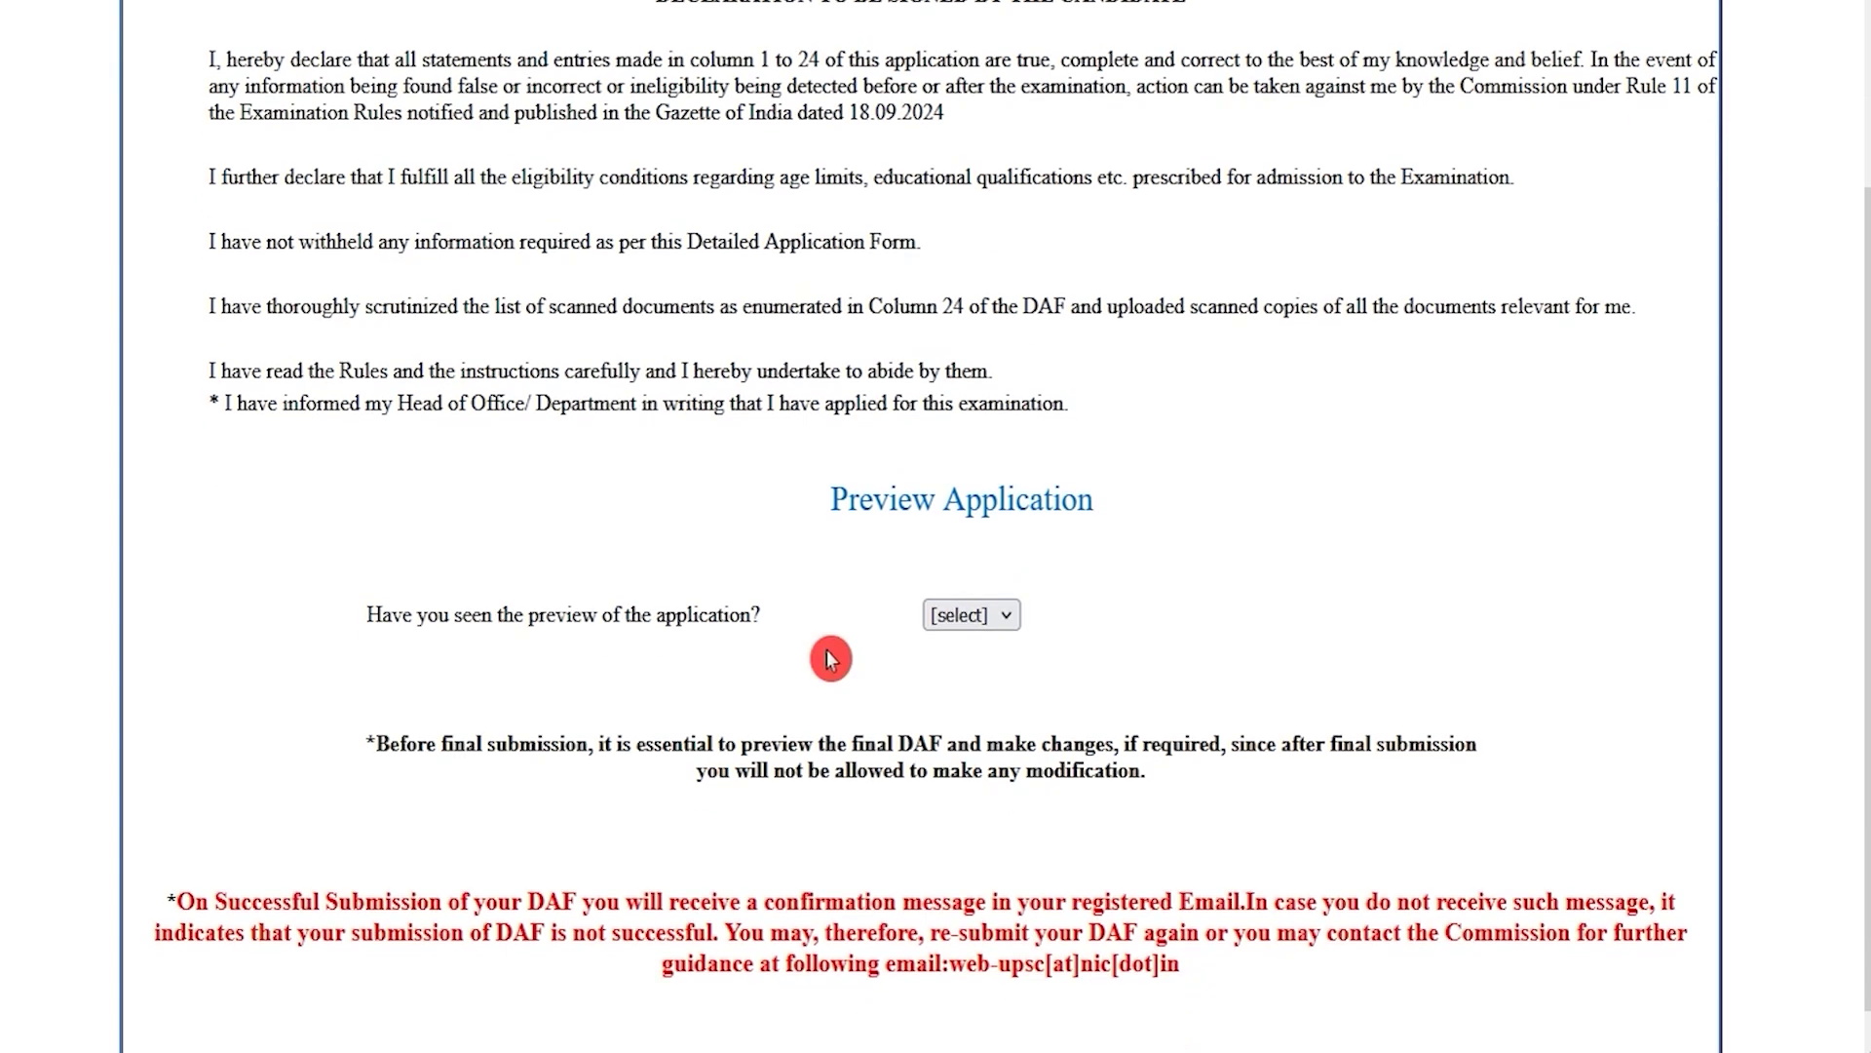
pyautogui.moveTo(426, 616); pyautogui.dragTo(718, 616)
pyautogui.click(928, 610)
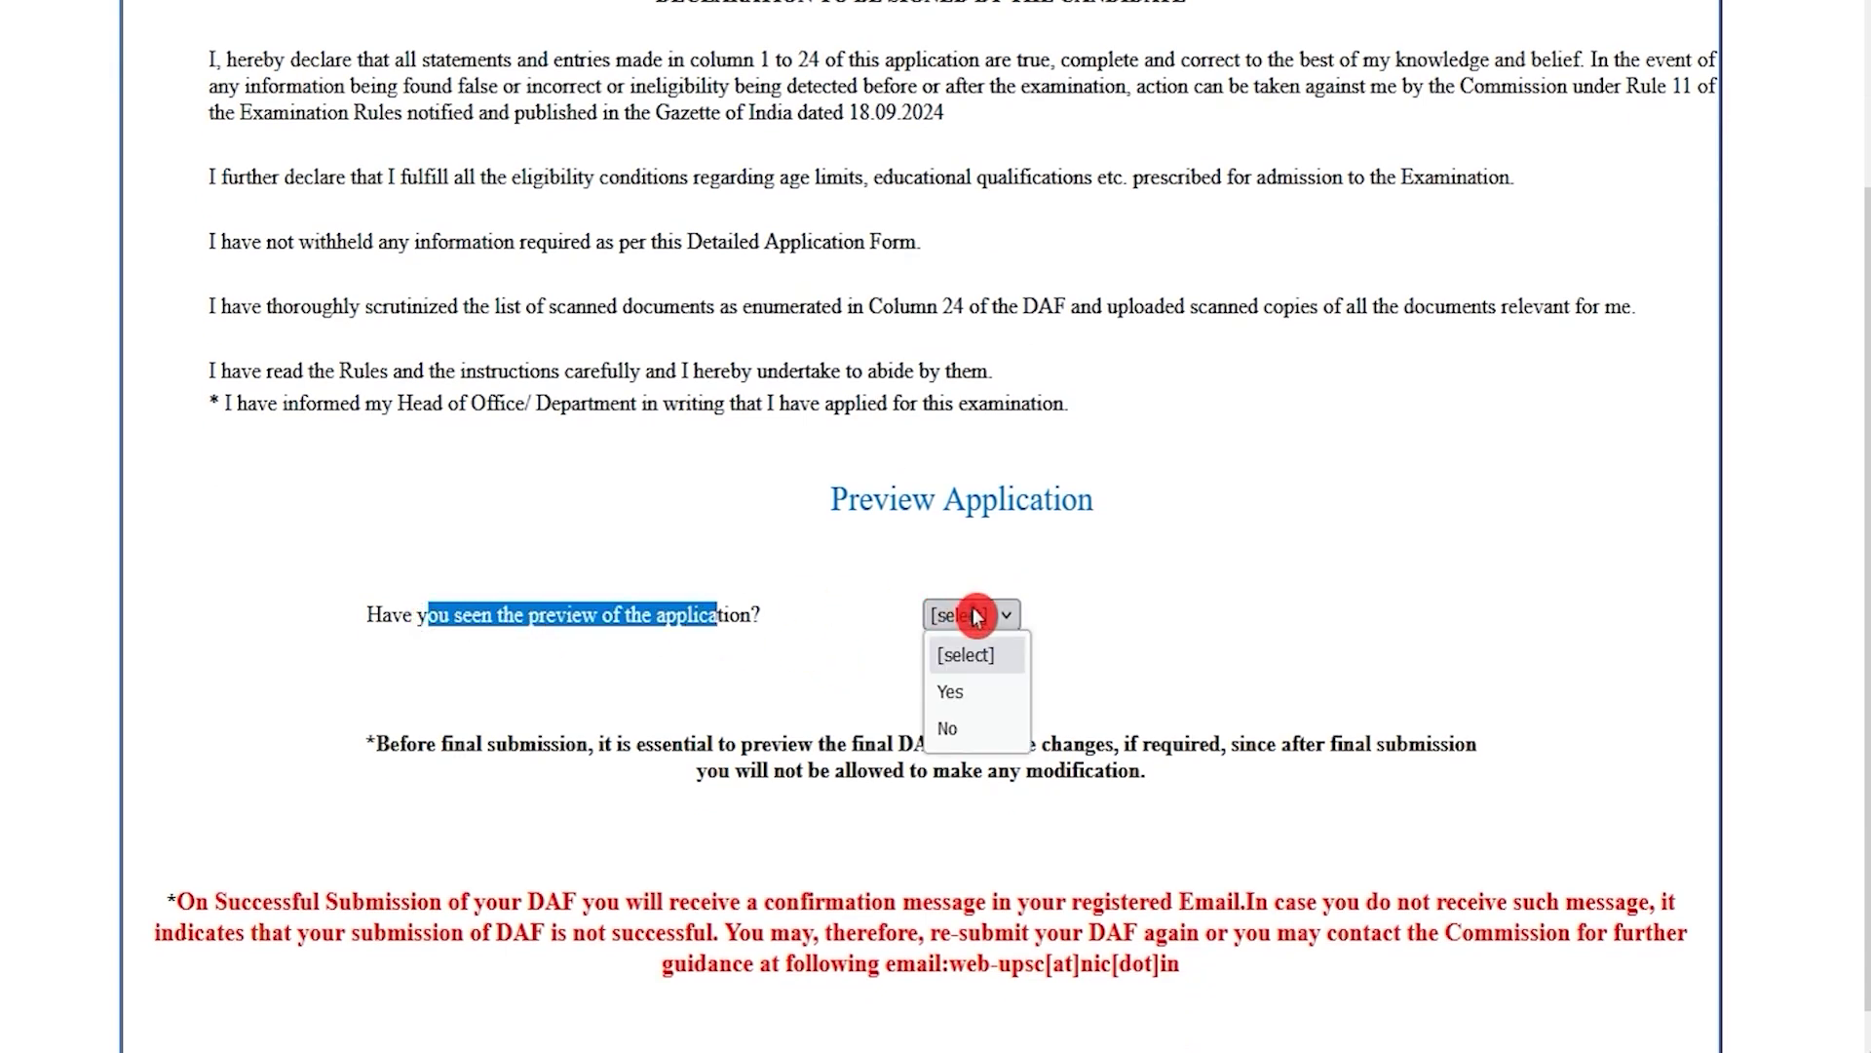
pyautogui.click(956, 695)
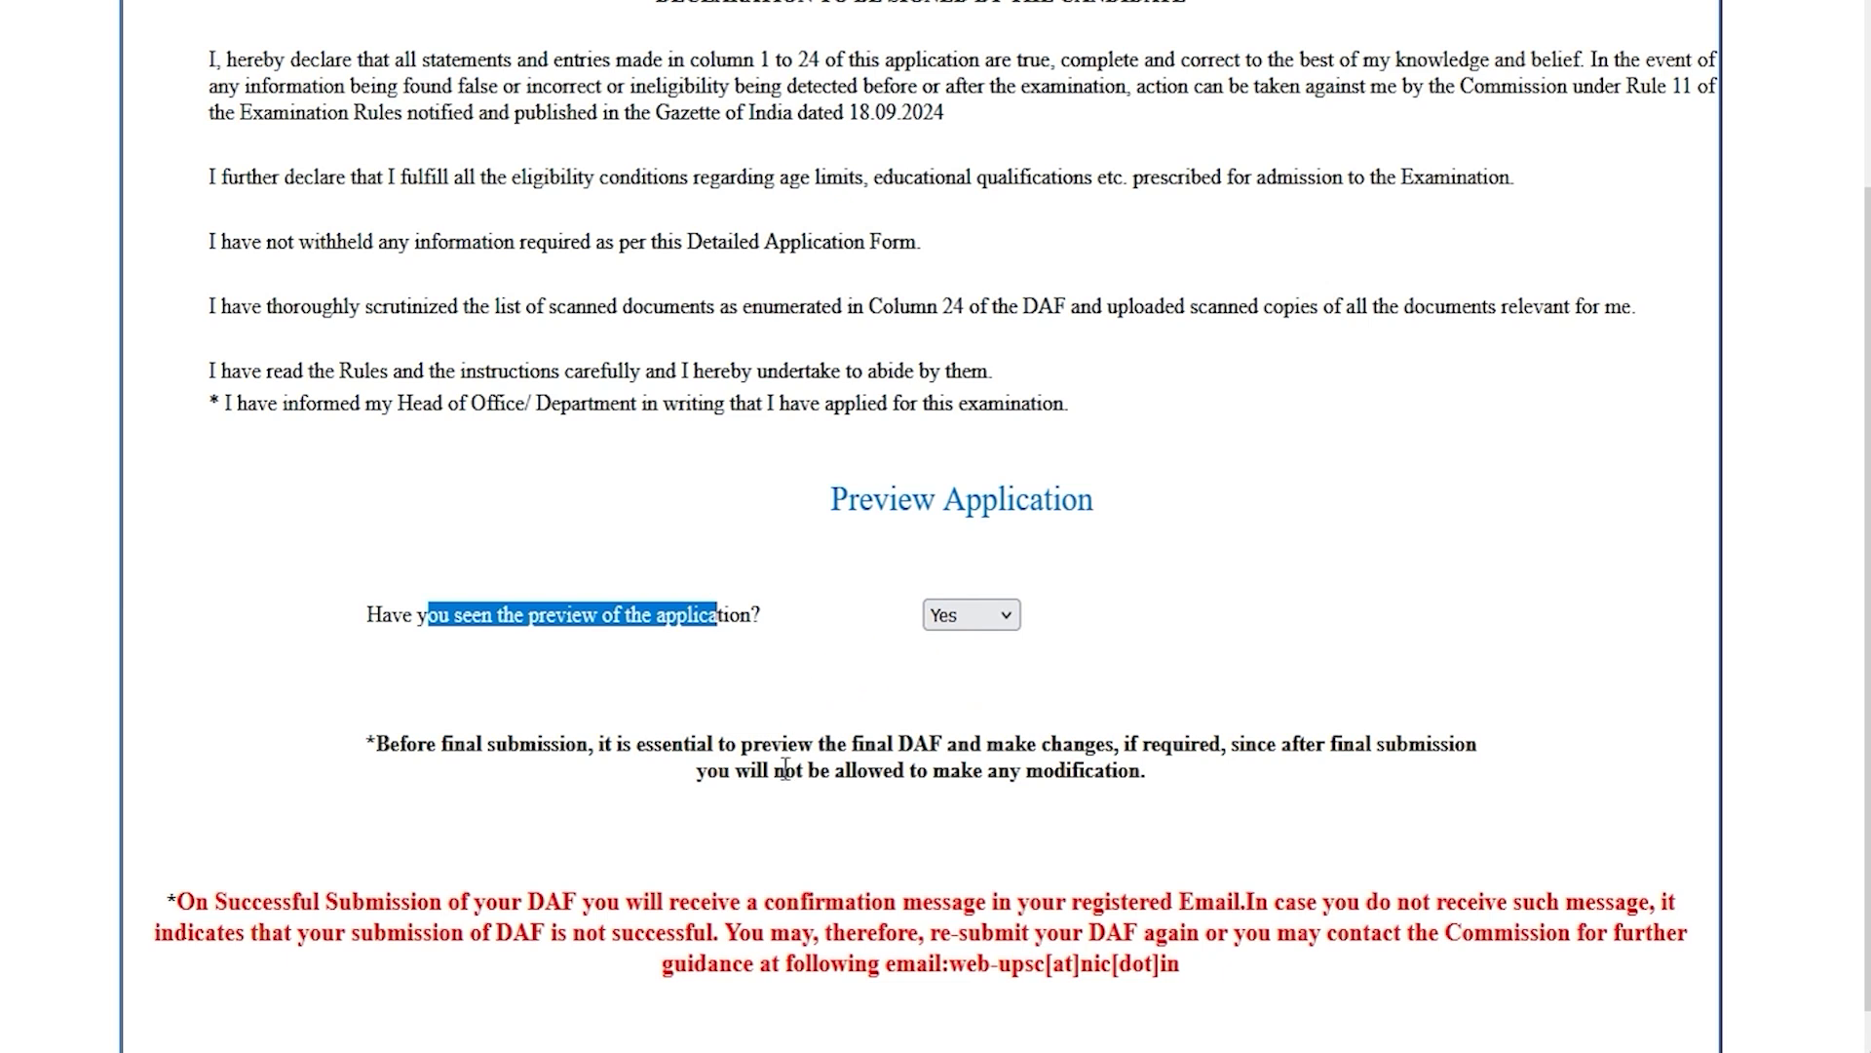
pyautogui.scroll(-1, 959, 733)
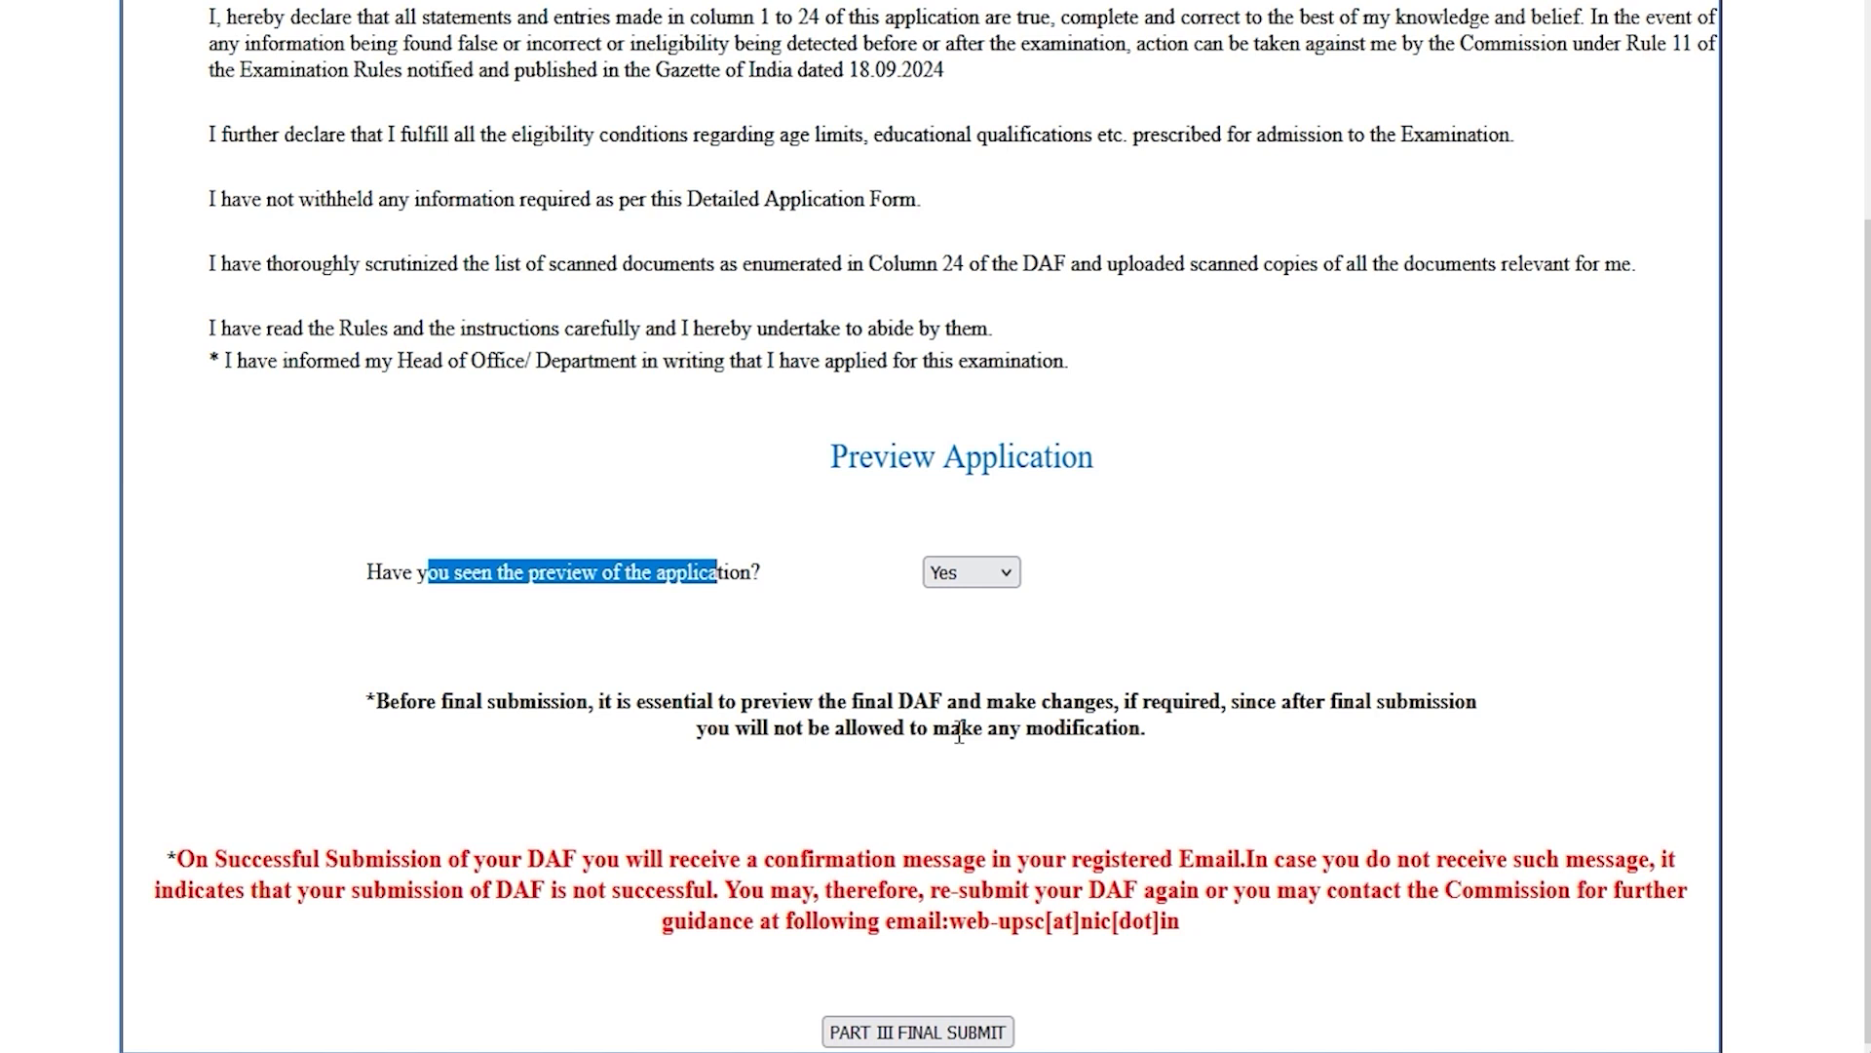
pyautogui.click(933, 1030)
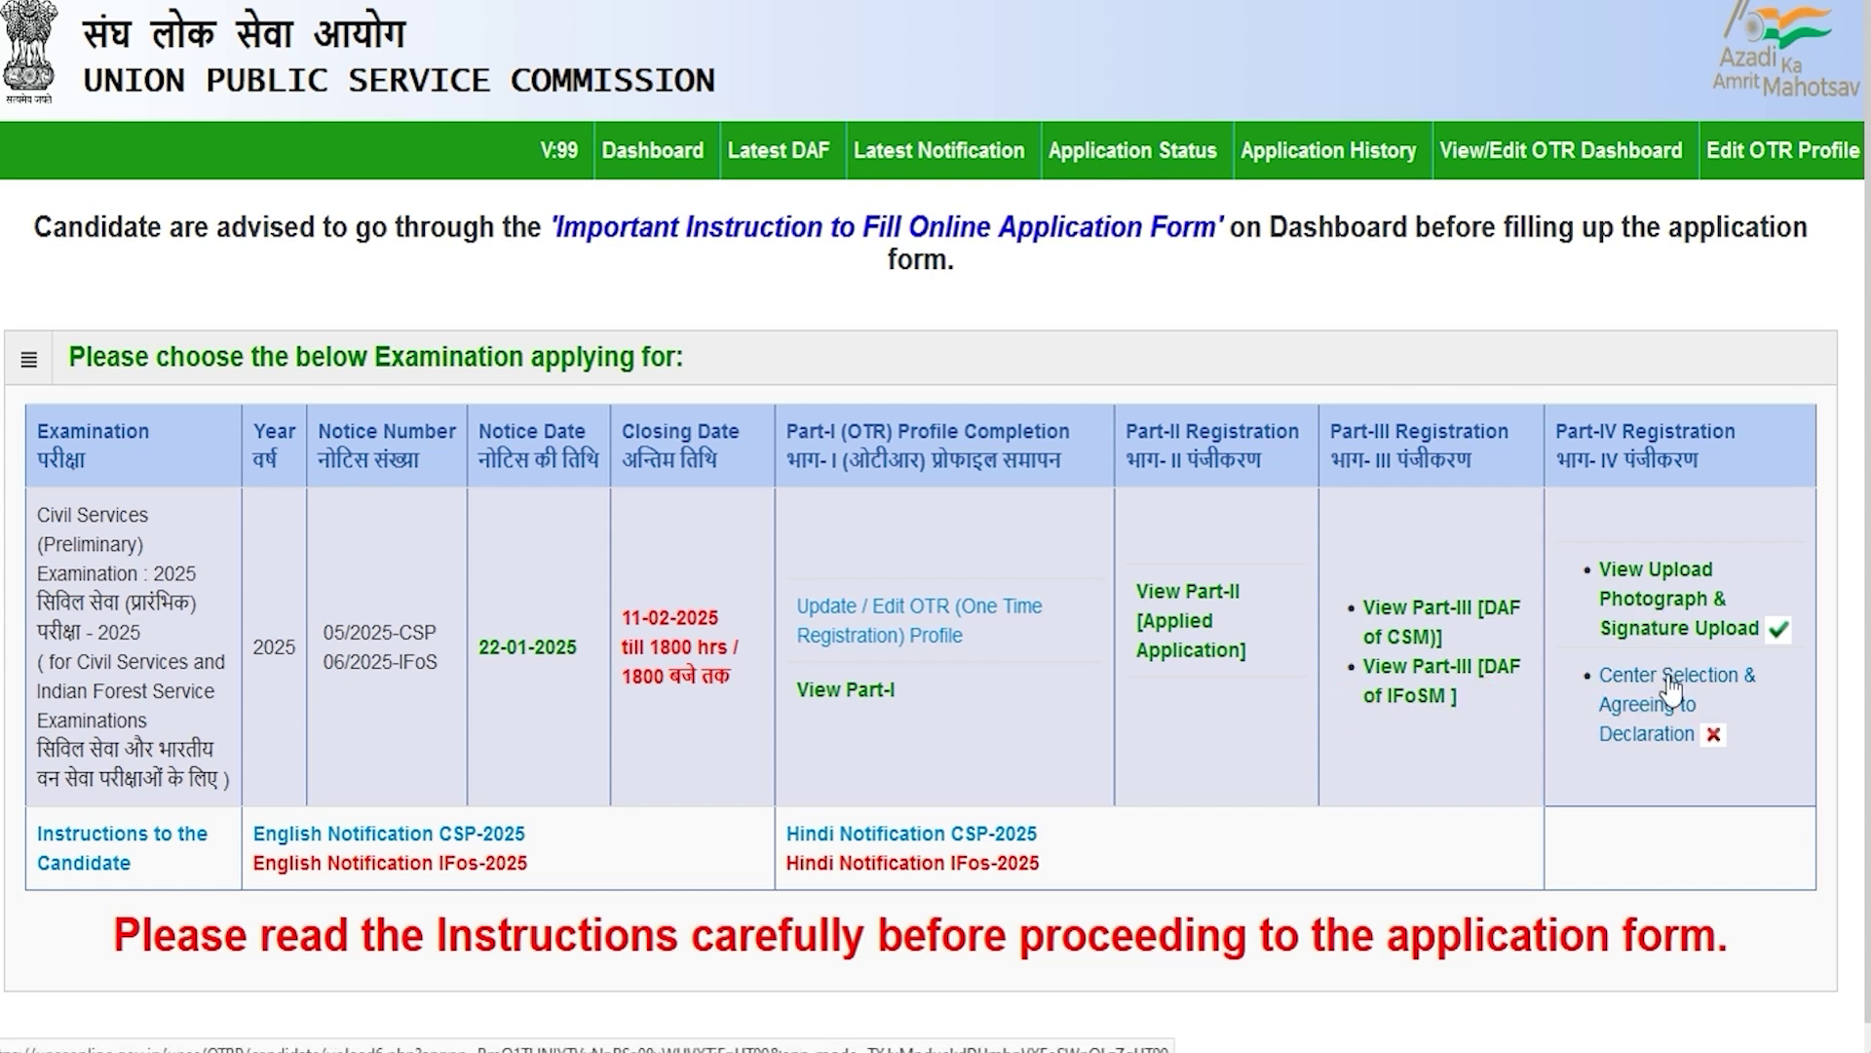
# Step: Pick Dehradun as the Part IV examination centre and agree to the declaration to submit
pyautogui.click(1654, 736)
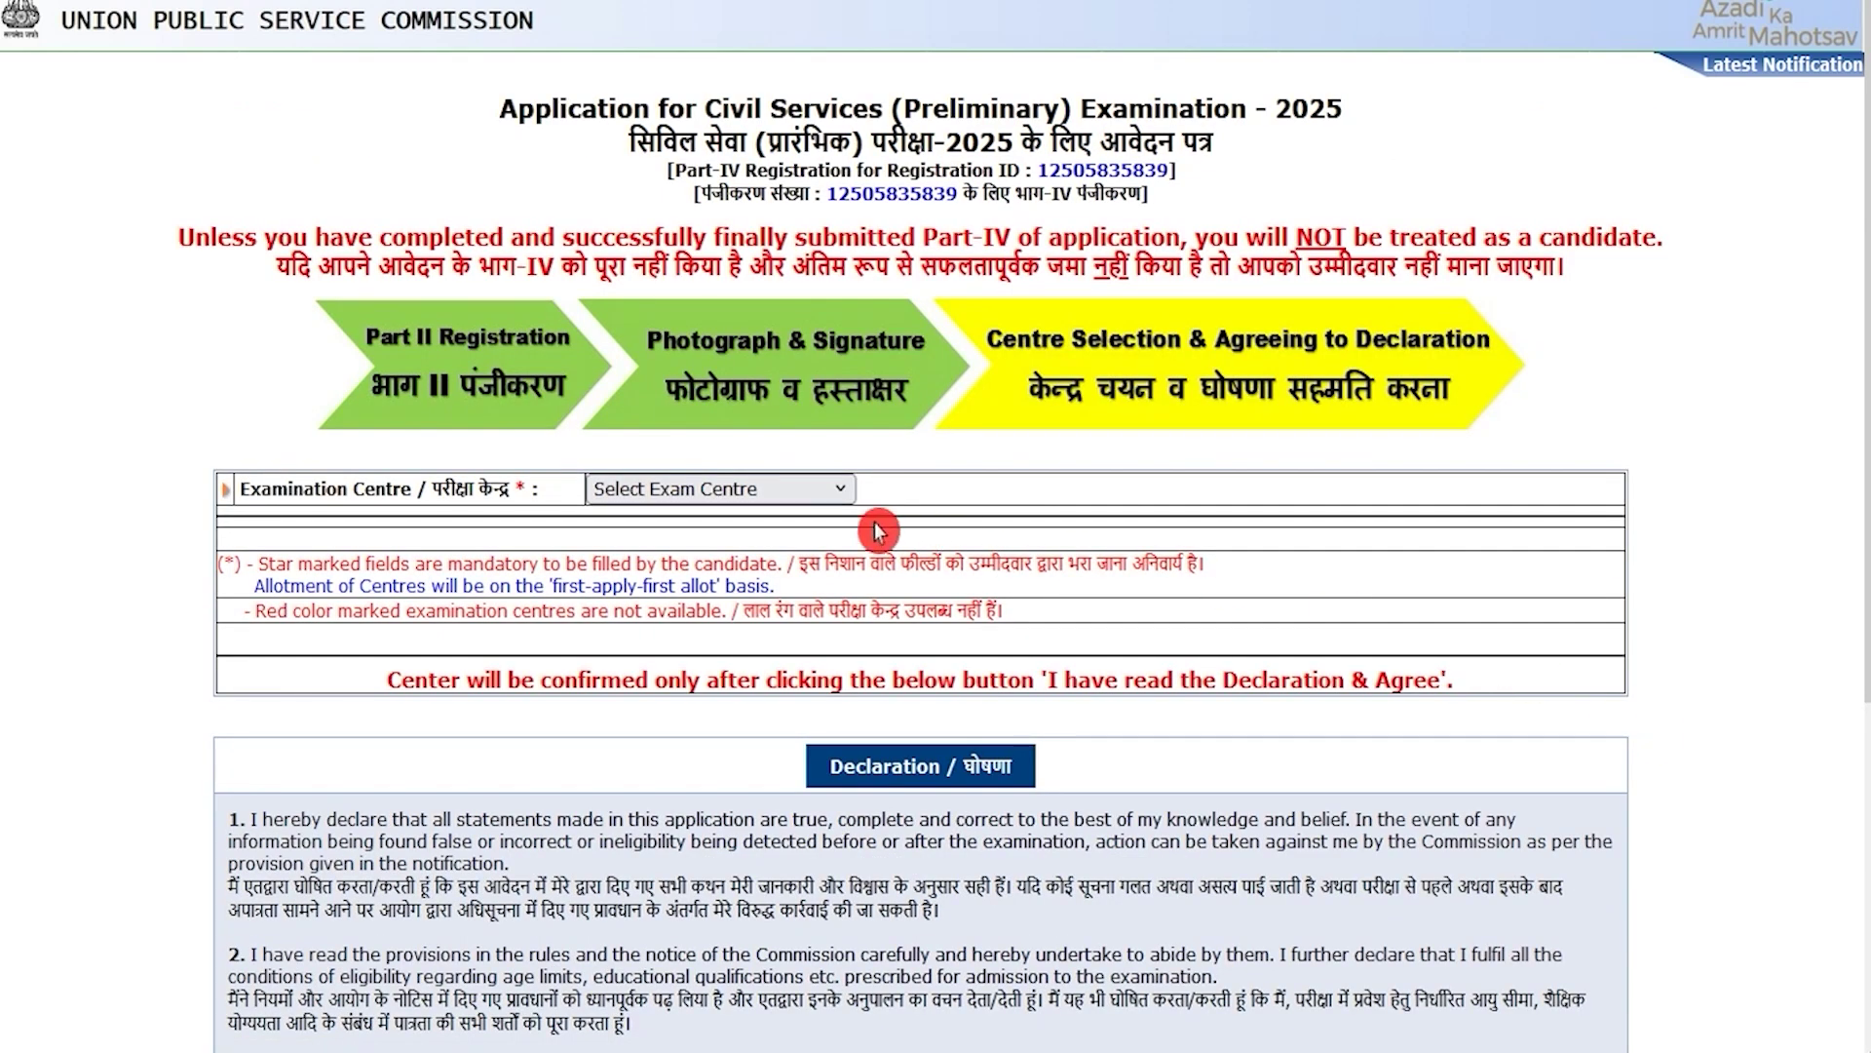
pyautogui.moveTo(433, 488); pyautogui.dragTo(492, 488)
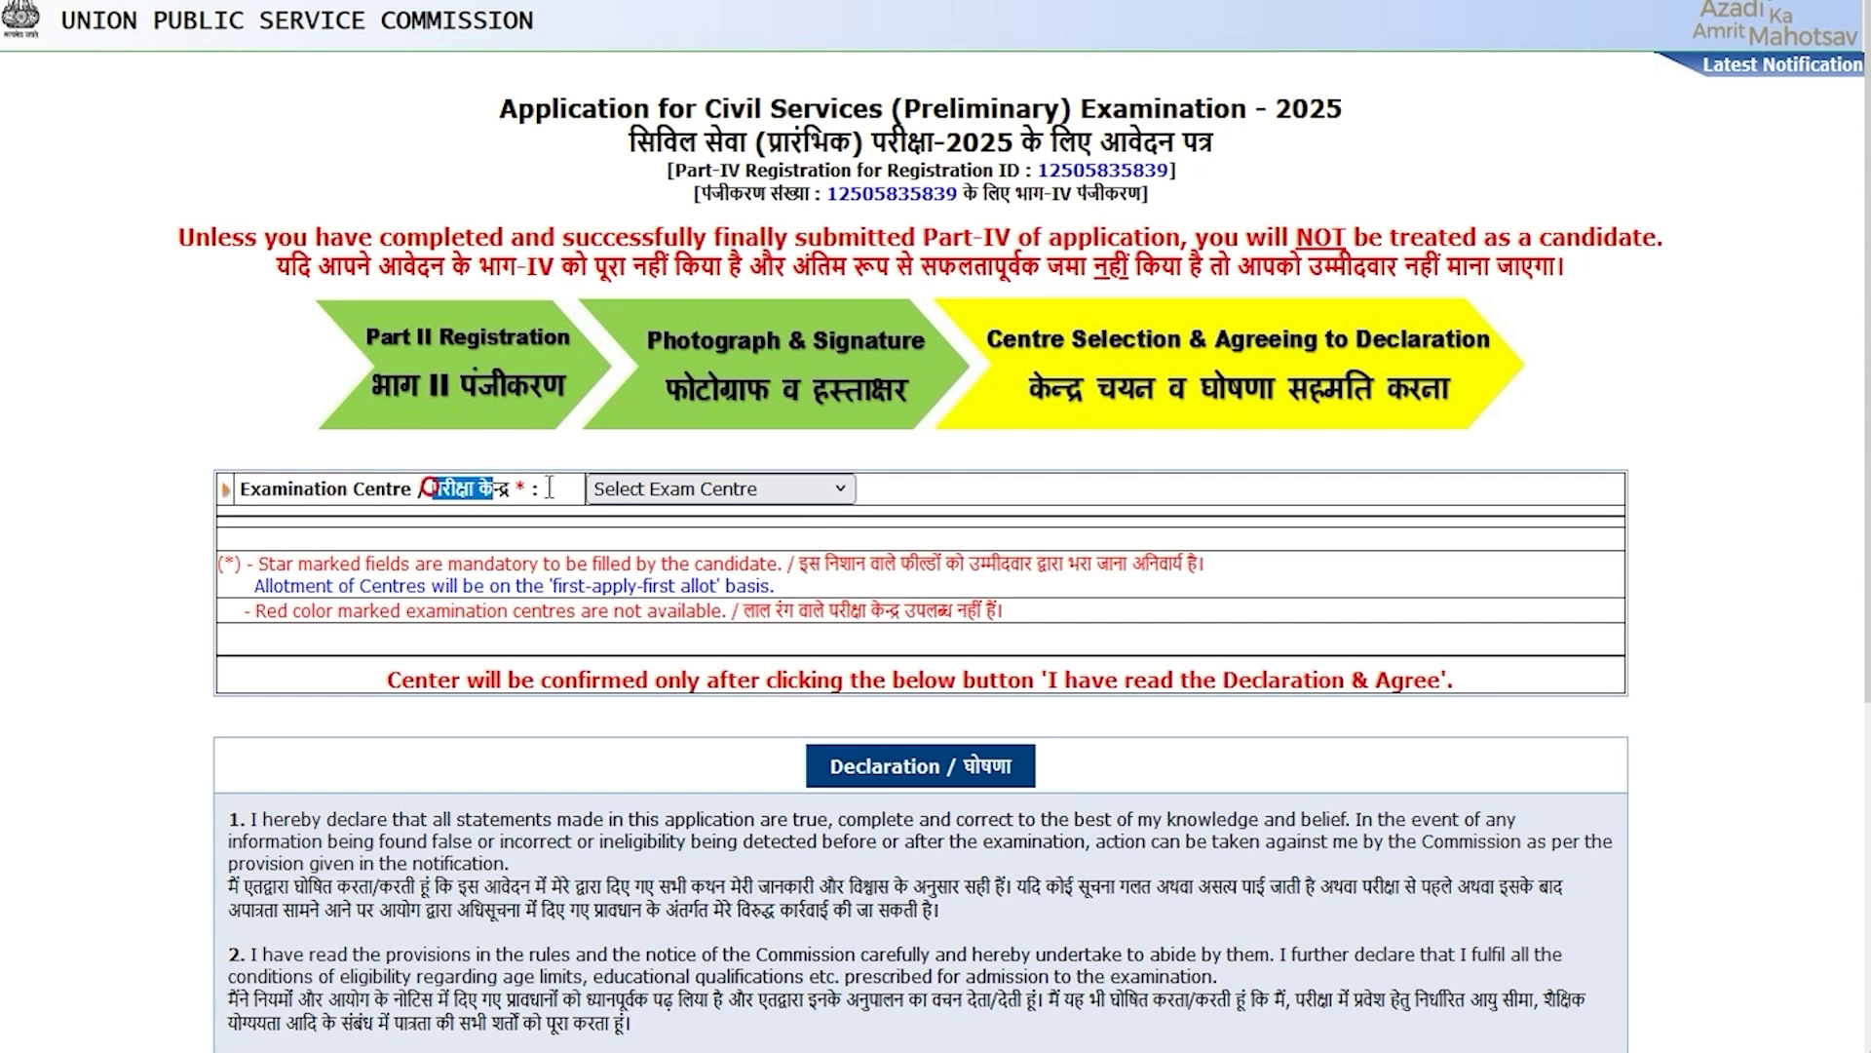
pyautogui.click(649, 487)
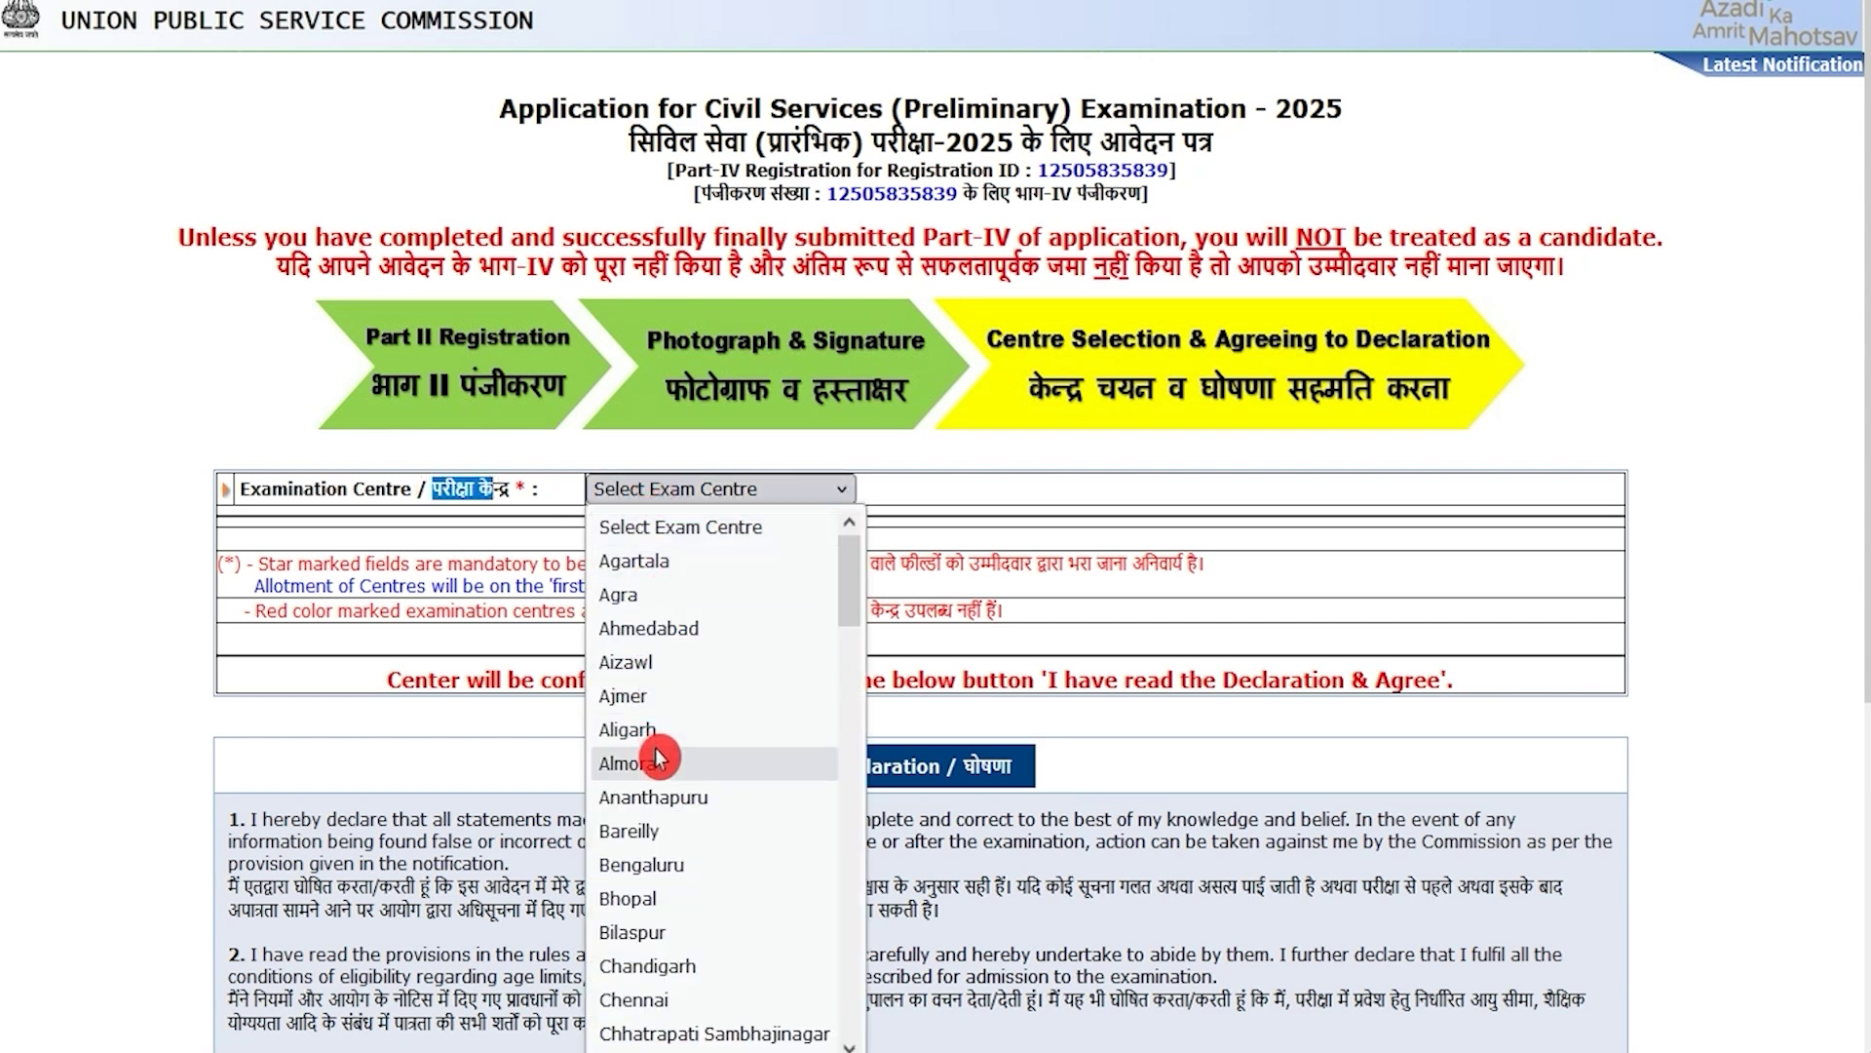
pyautogui.scroll(-4, 707, 751)
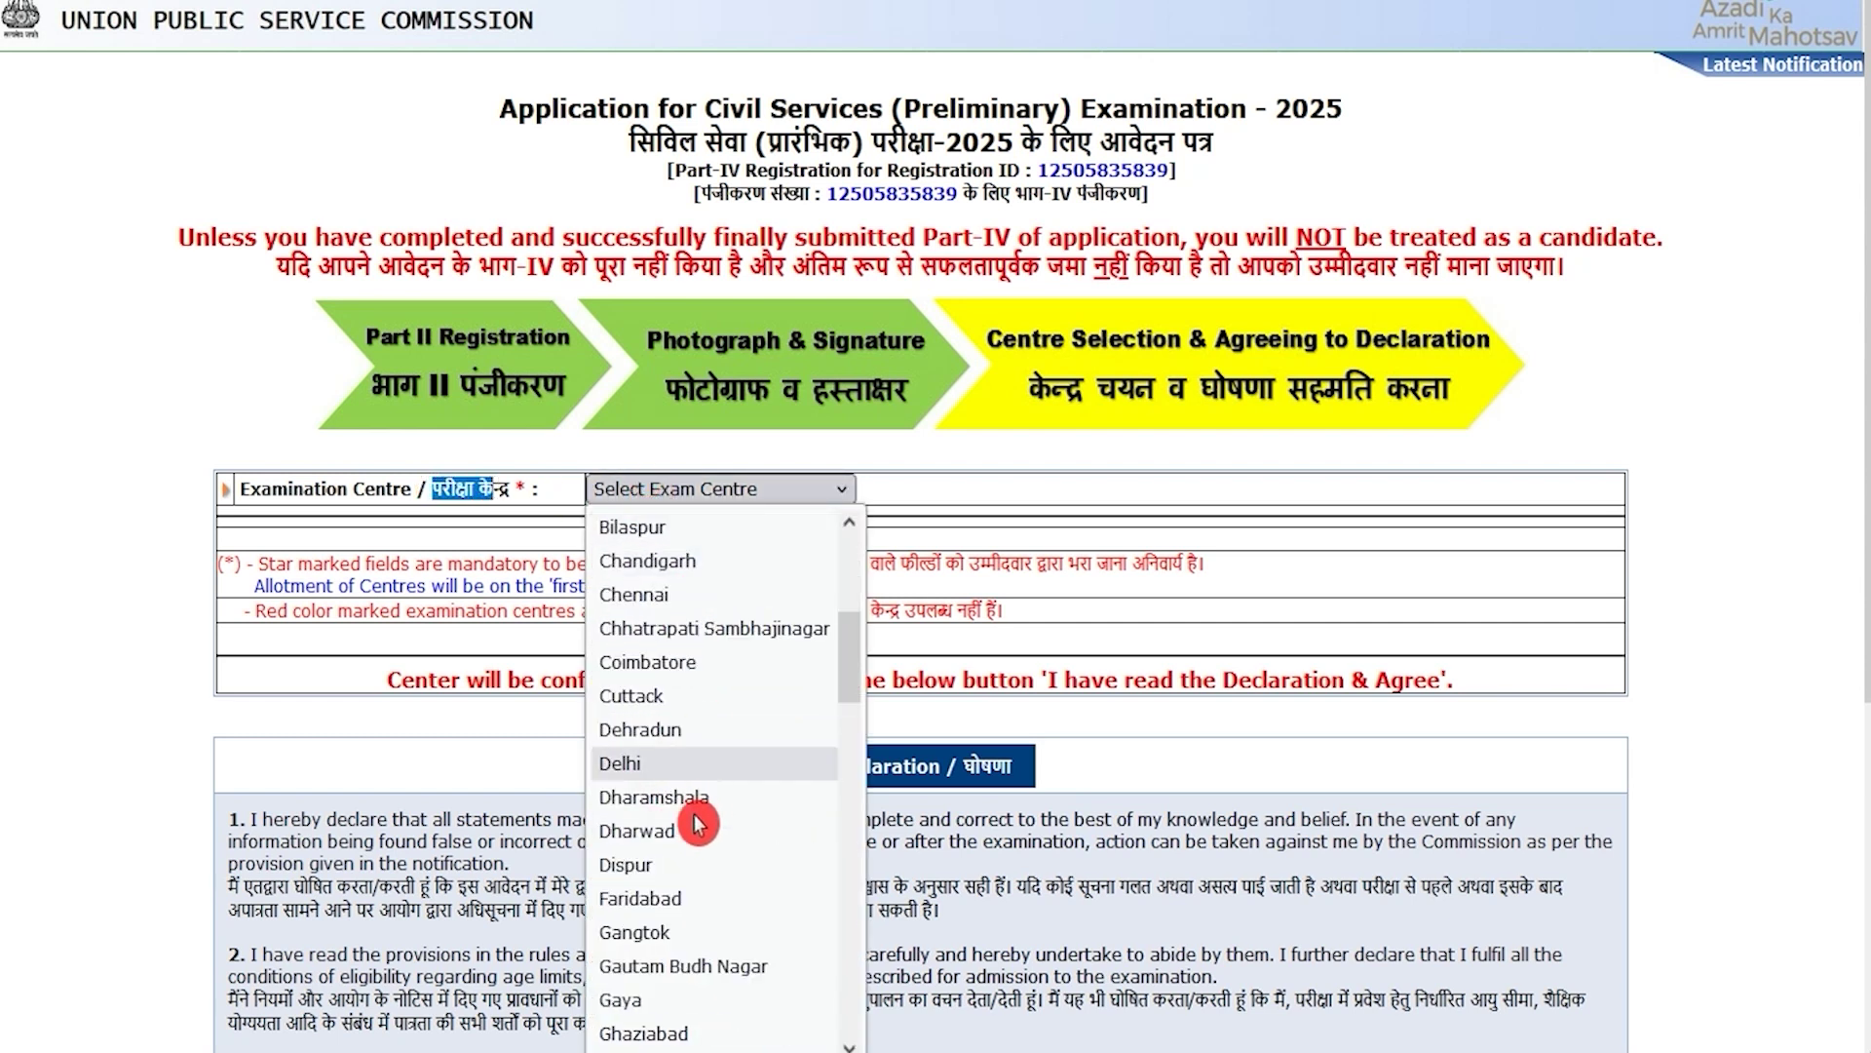
pyautogui.click(679, 731)
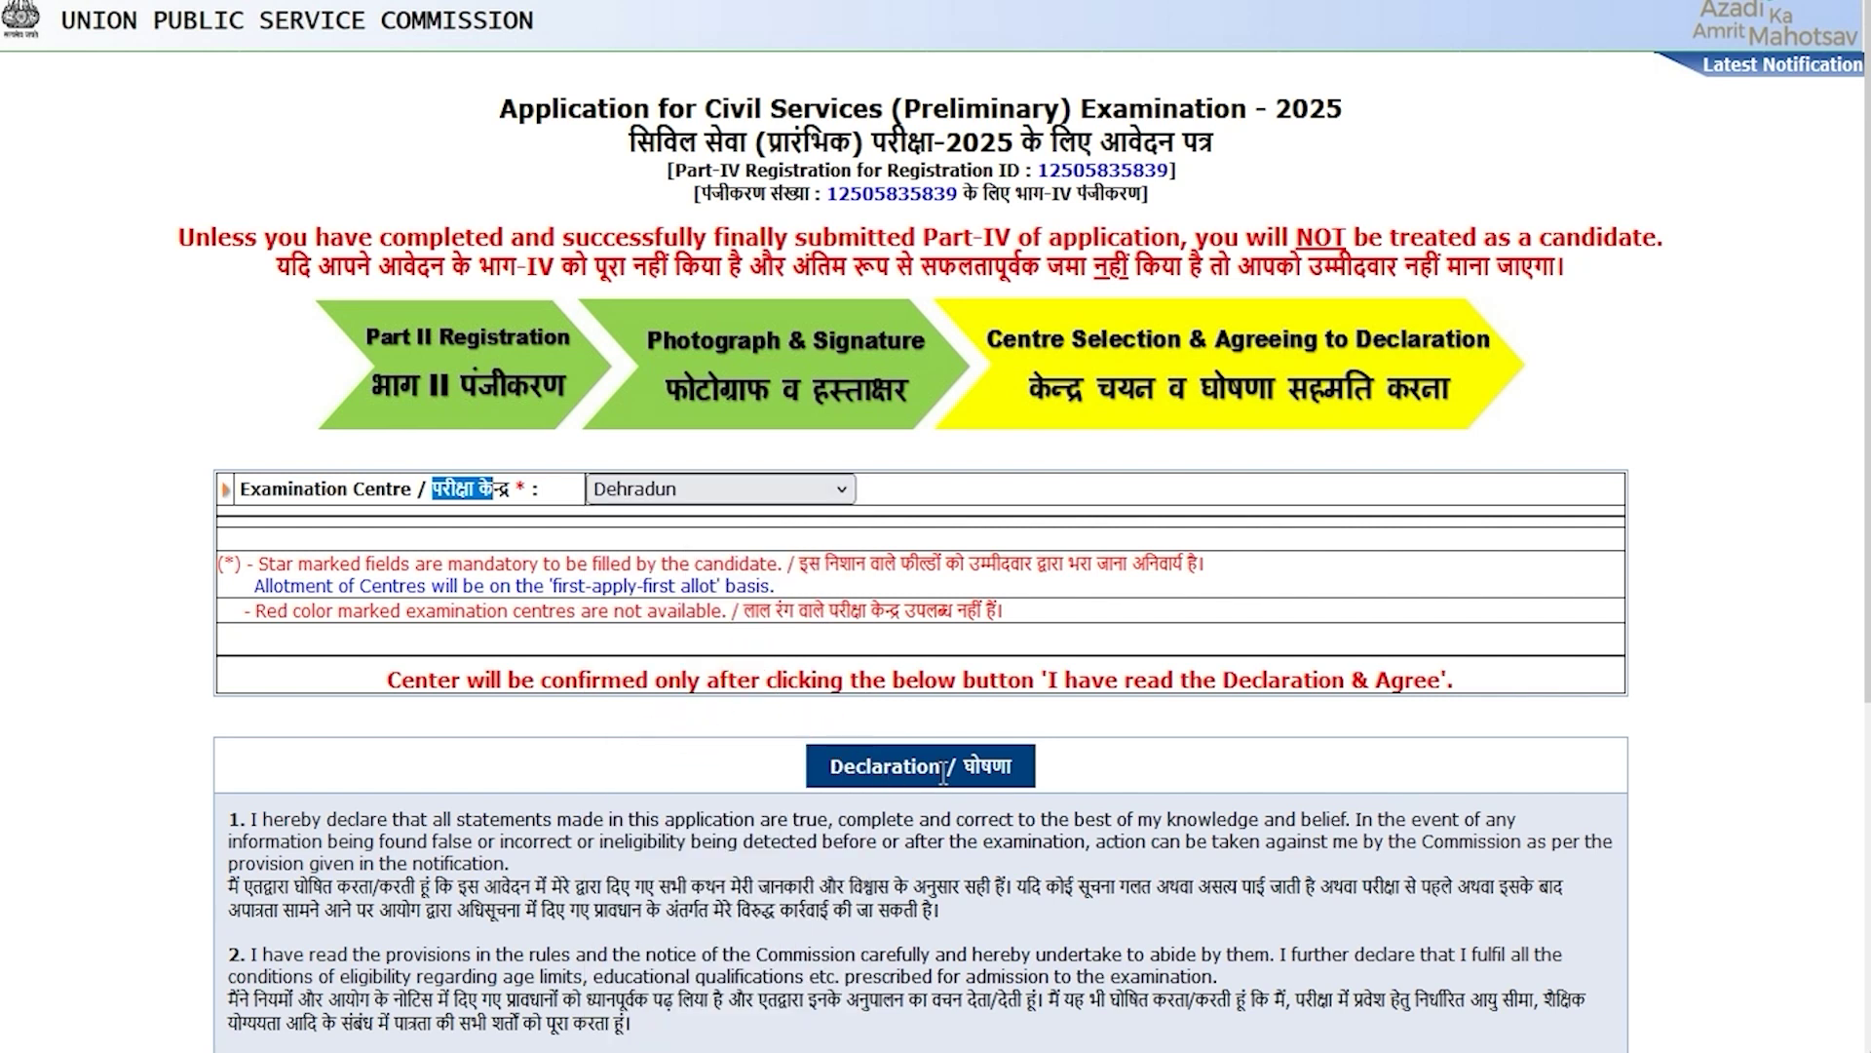
pyautogui.scroll(-5, 943, 770)
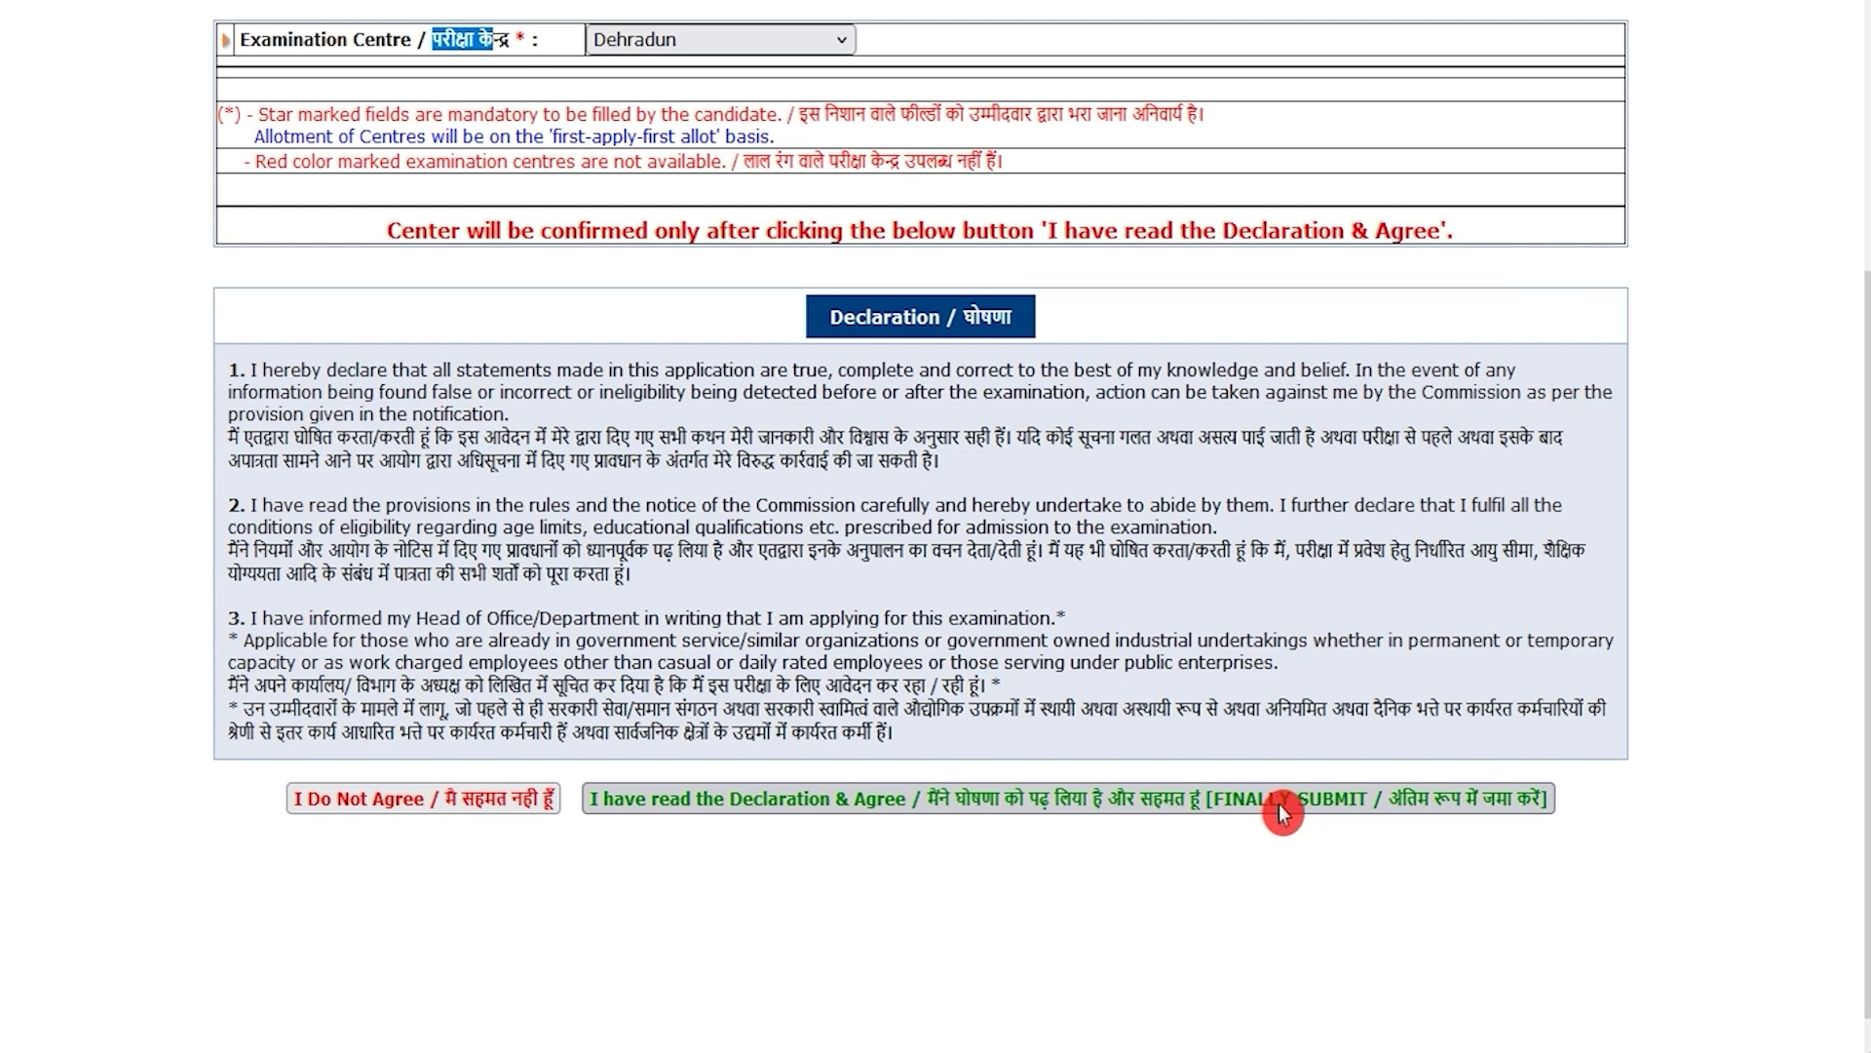
pyautogui.click(1345, 806)
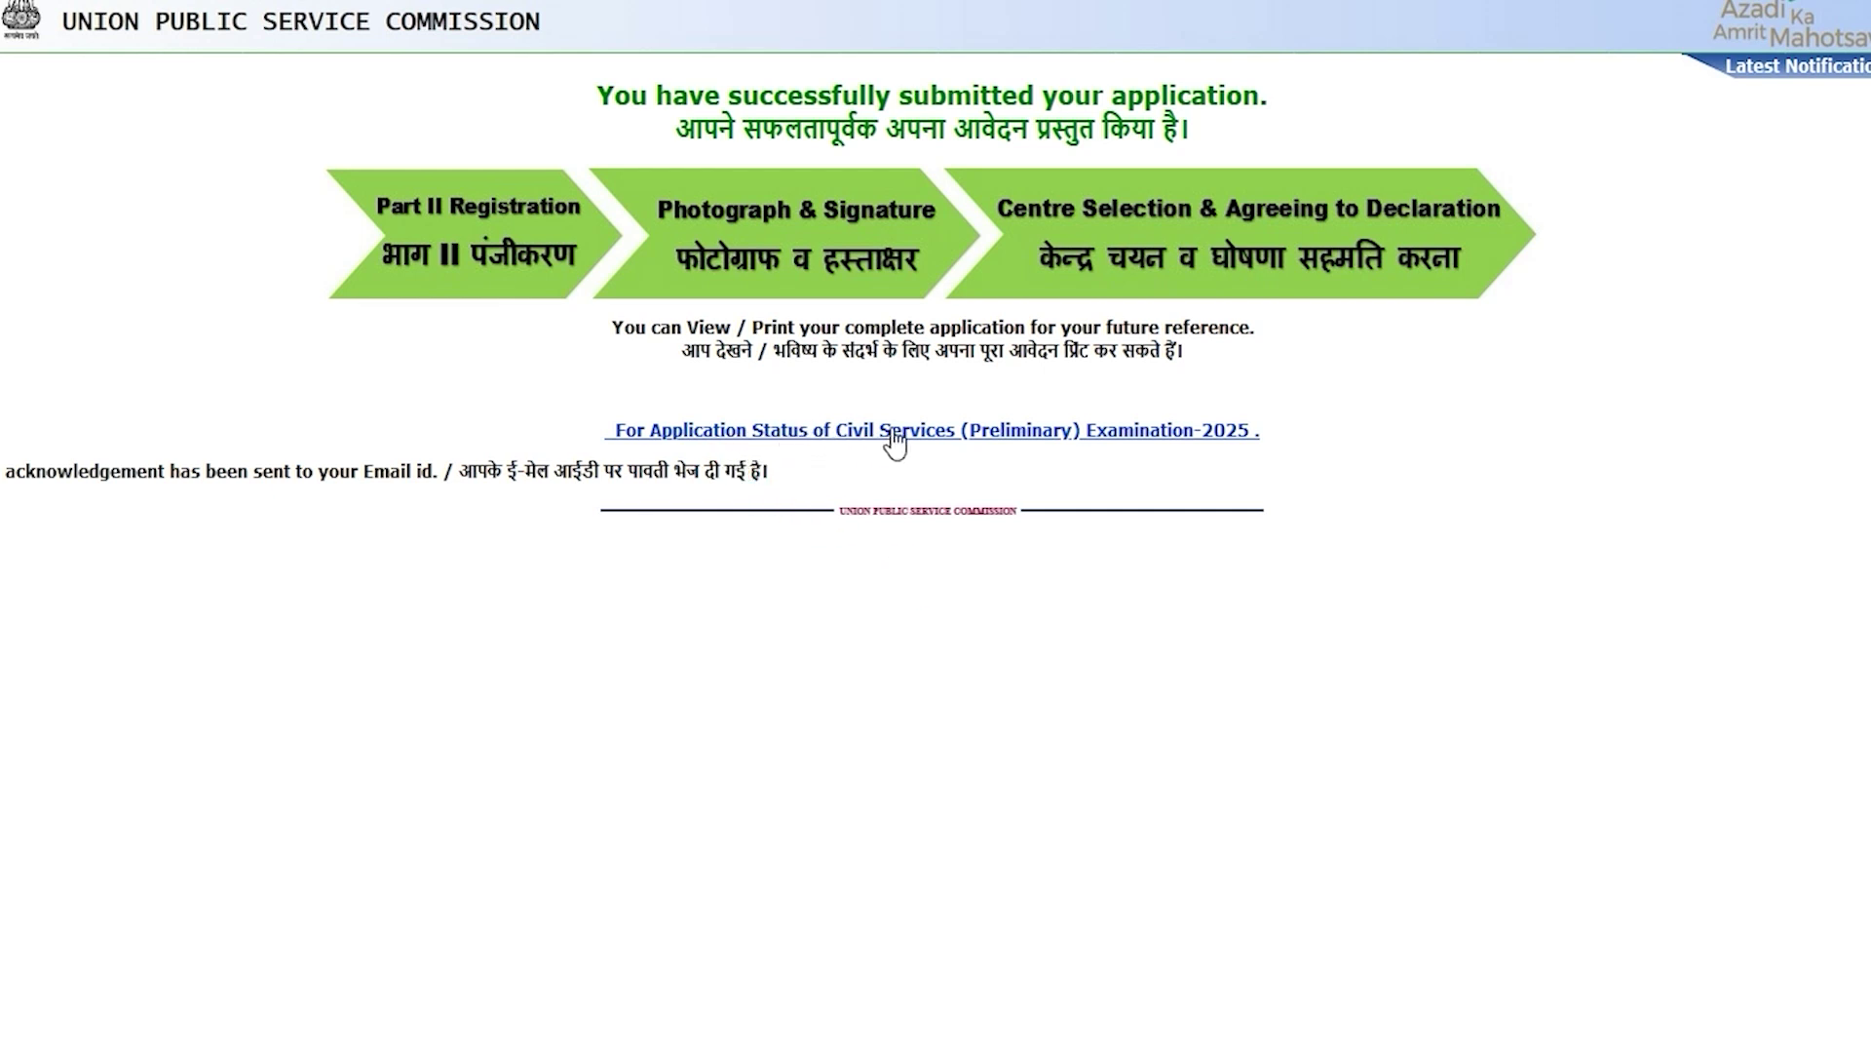
# Step: Open Application Status and review the Civil Services and Combined Defence exam entries
pyautogui.click(1148, 436)
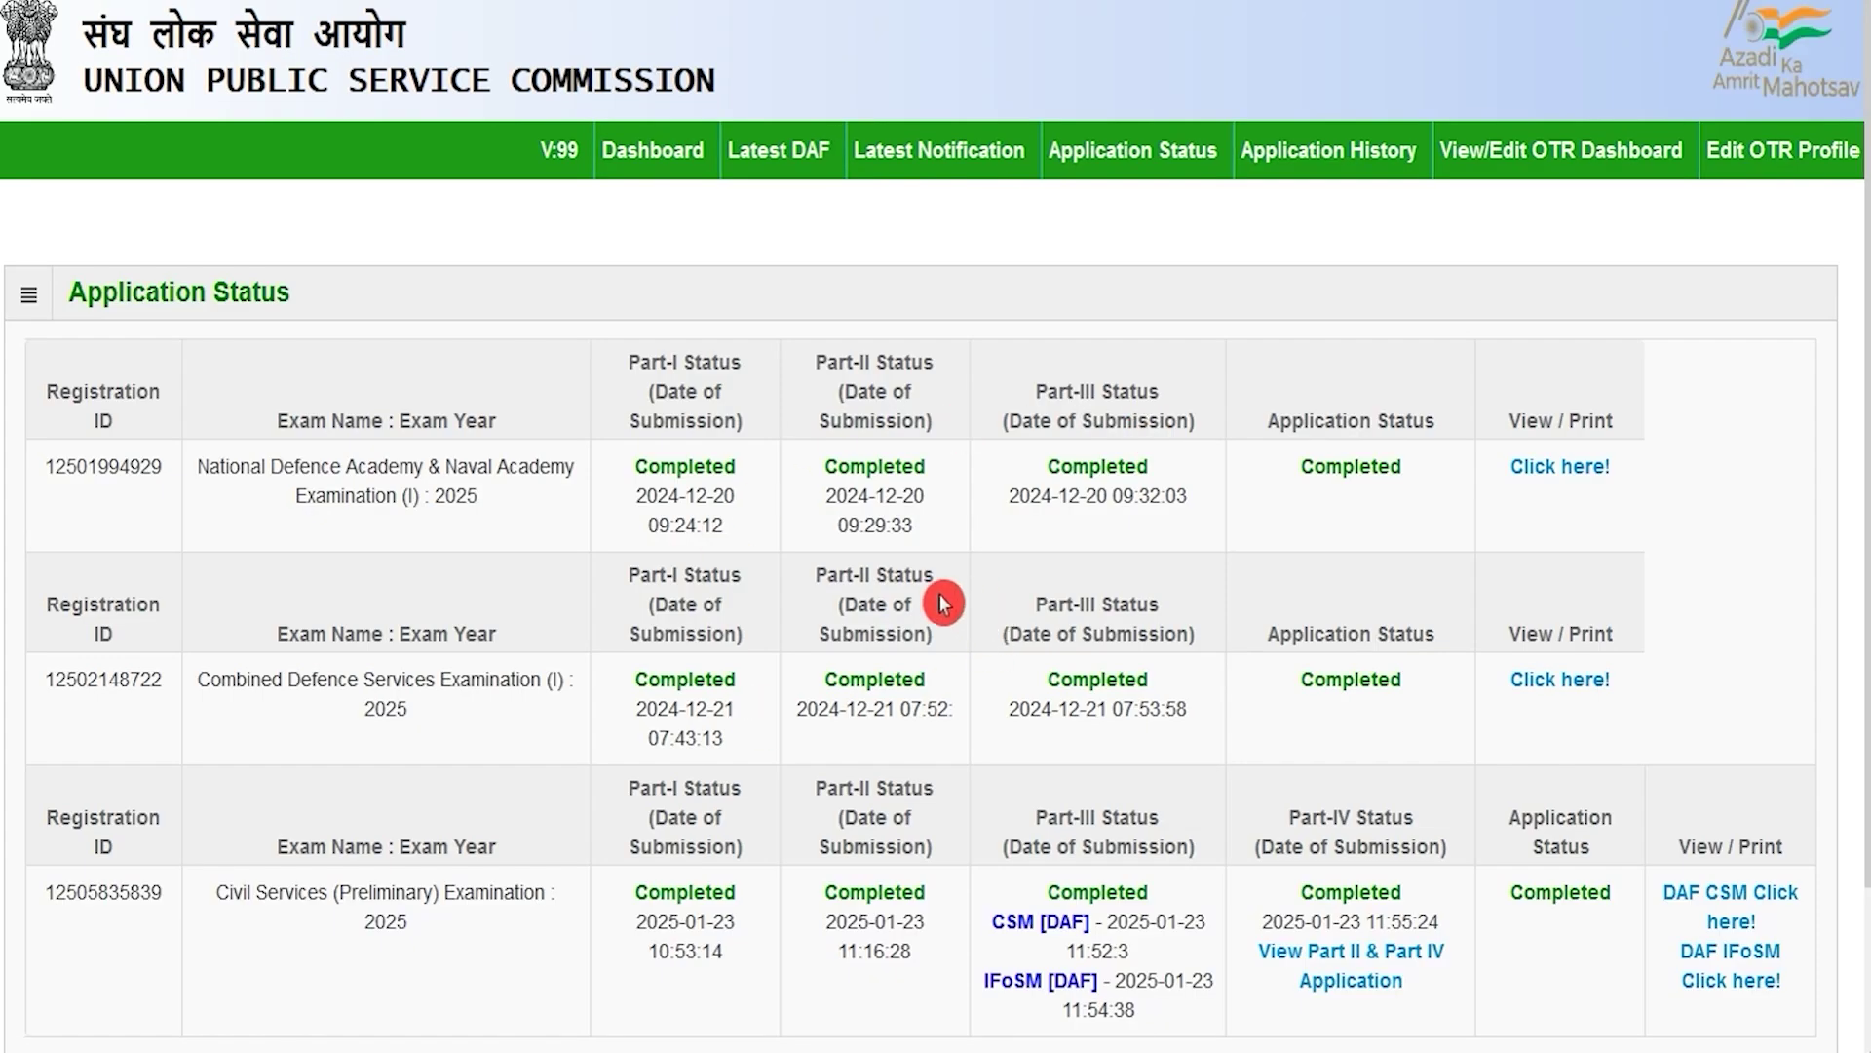
pyautogui.scroll(-2, 943, 602)
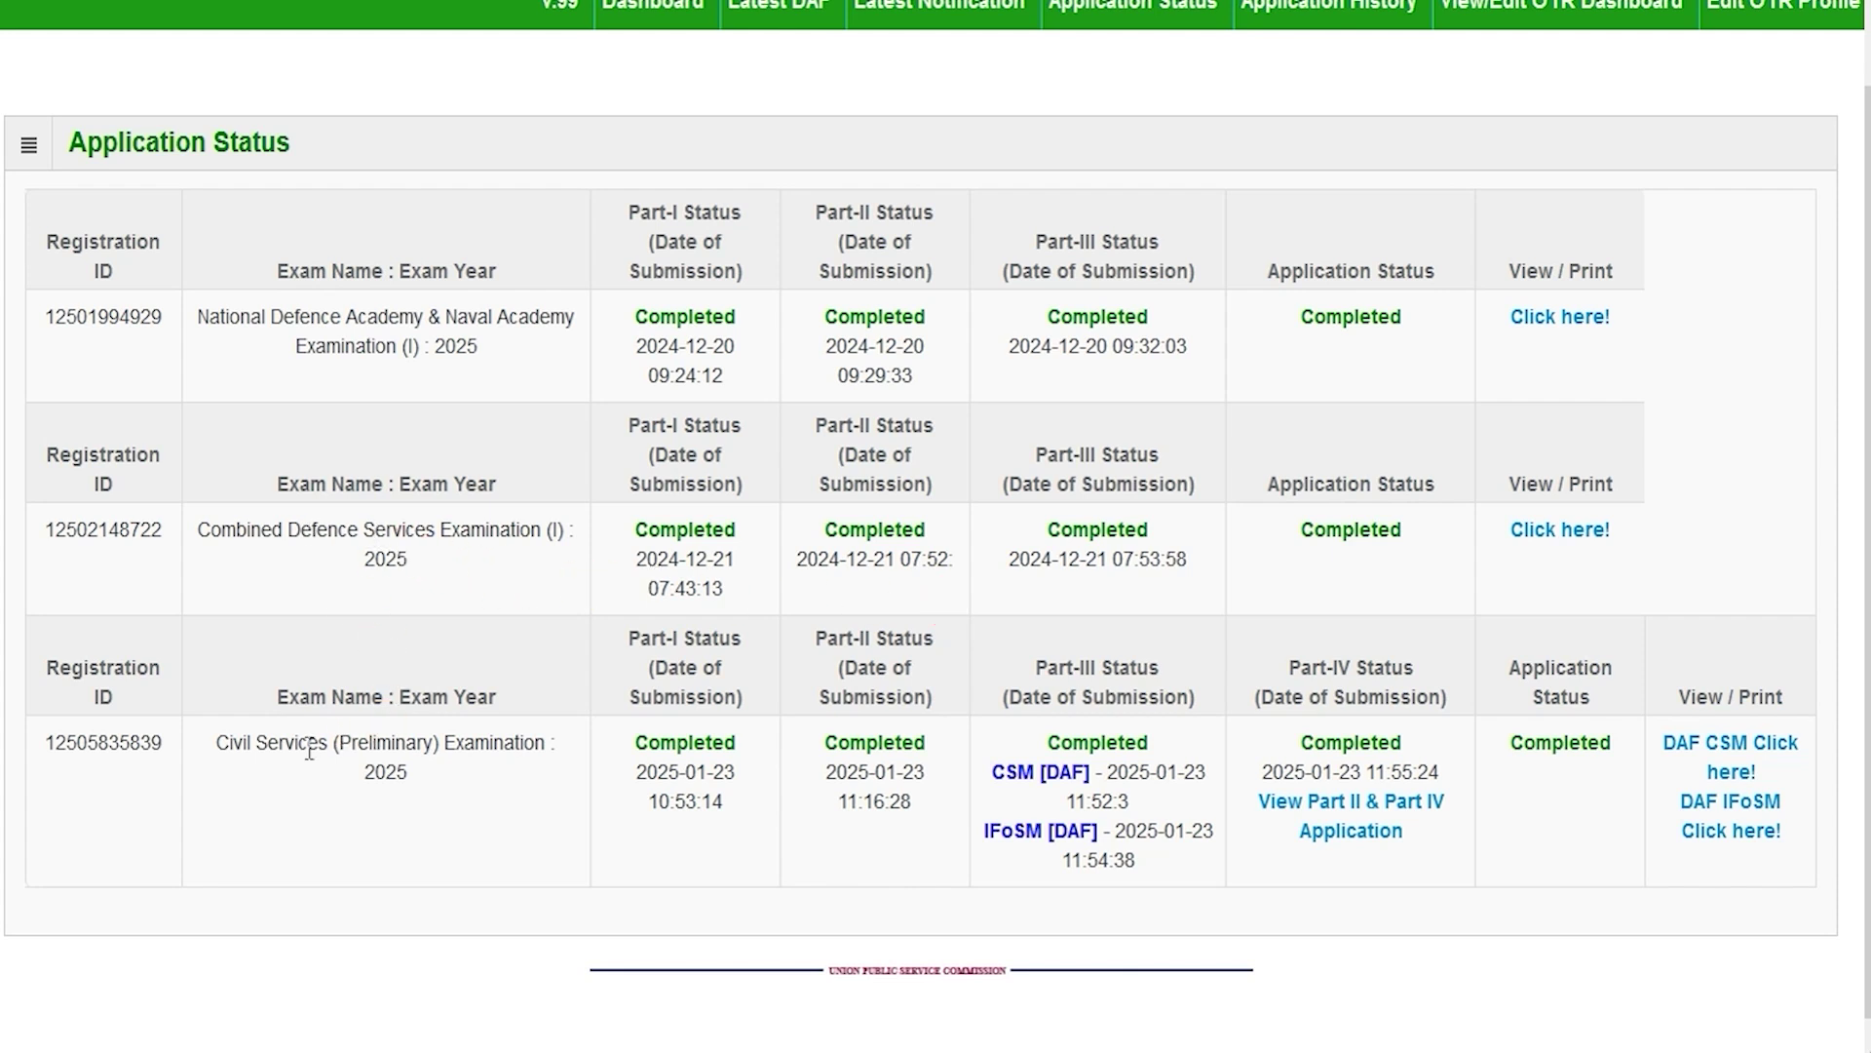
pyautogui.moveTo(309, 749); pyautogui.dragTo(406, 748)
pyautogui.moveTo(386, 539); pyautogui.dragTo(509, 534)
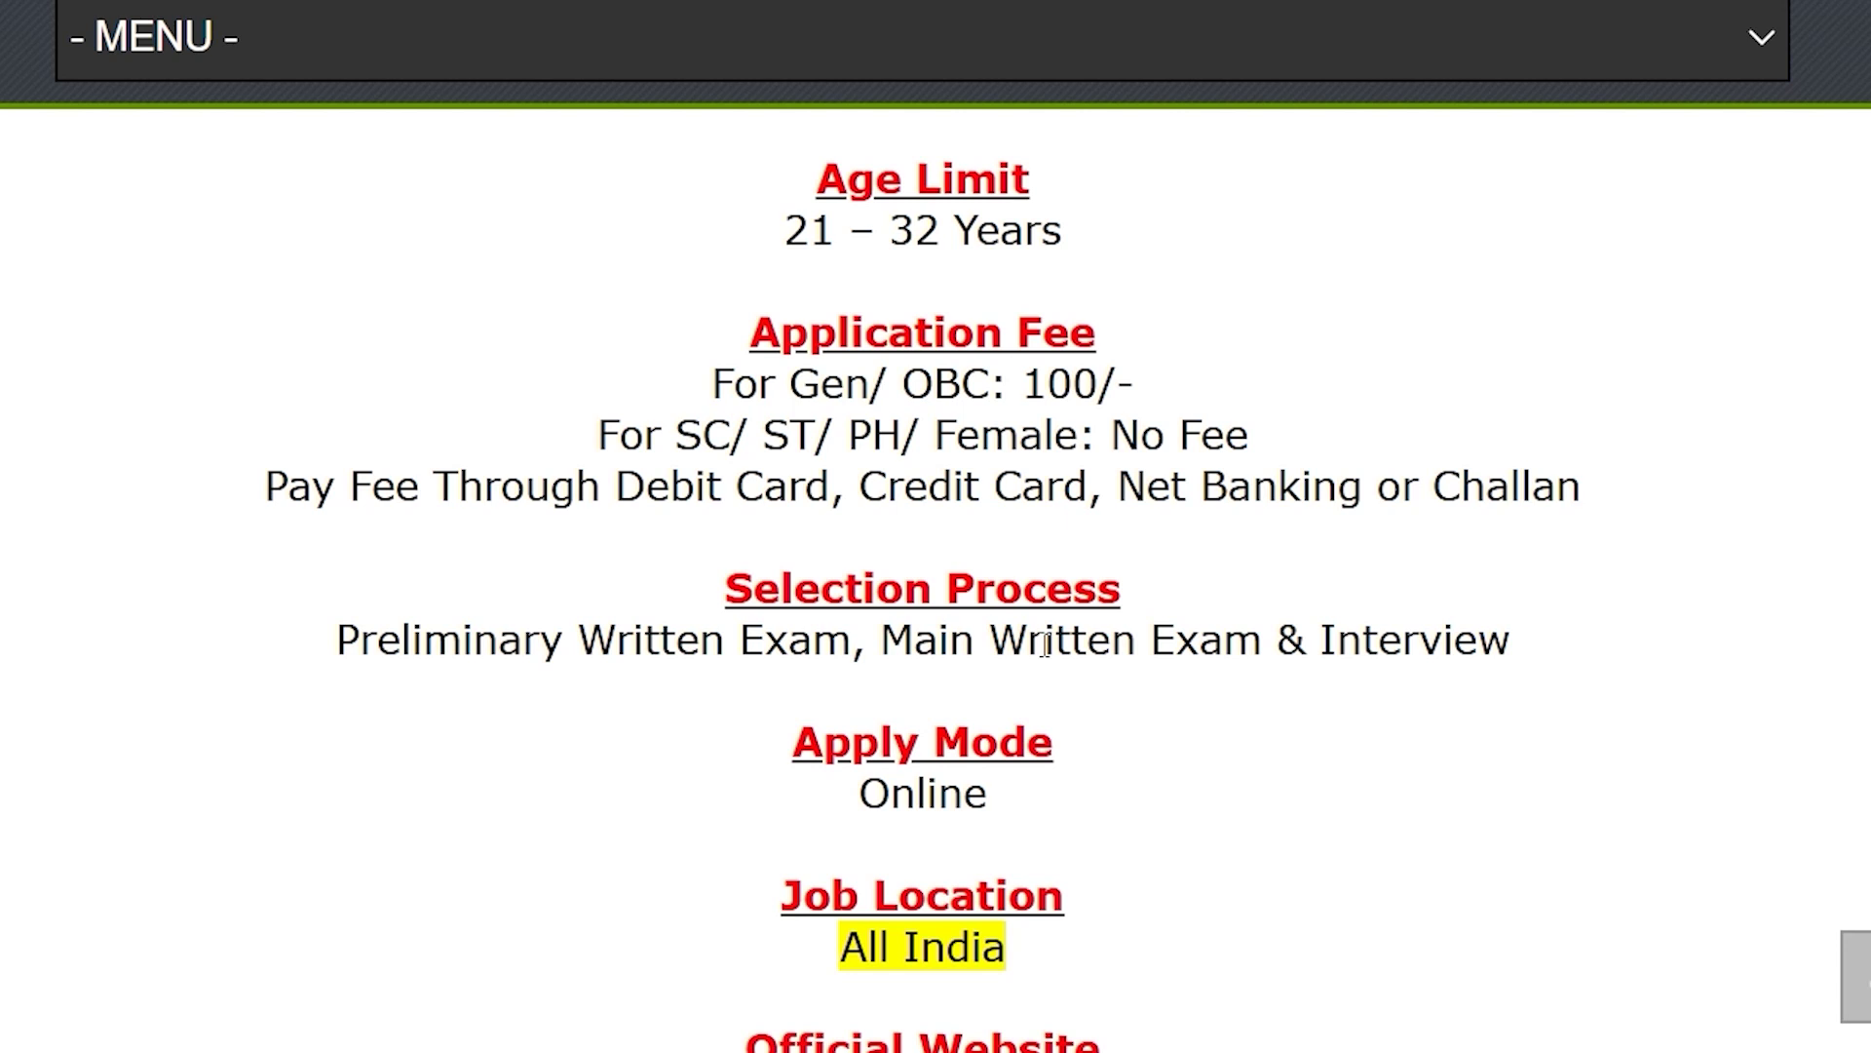
pyautogui.moveTo(680, 434); pyautogui.dragTo(1247, 436)
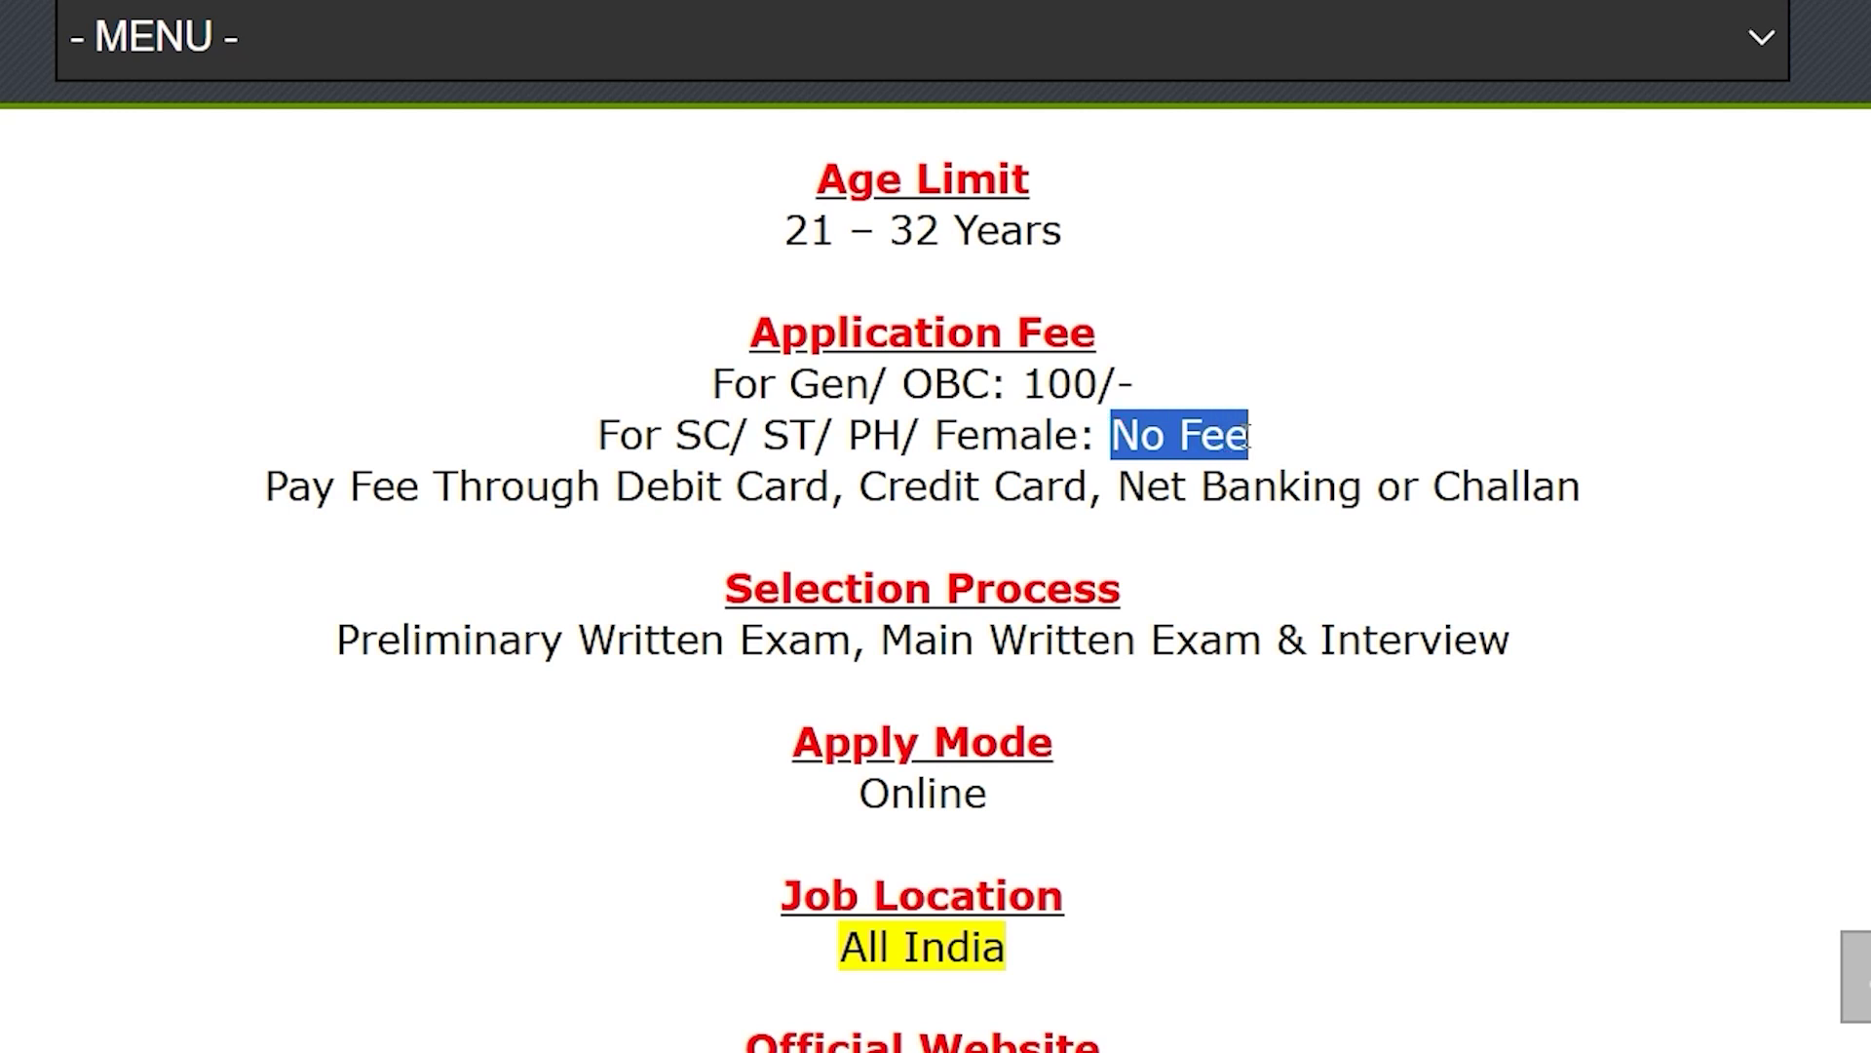
pyautogui.moveTo(788, 388); pyautogui.dragTo(1131, 388)
pyautogui.moveTo(653, 477); pyautogui.dragTo(1497, 492)
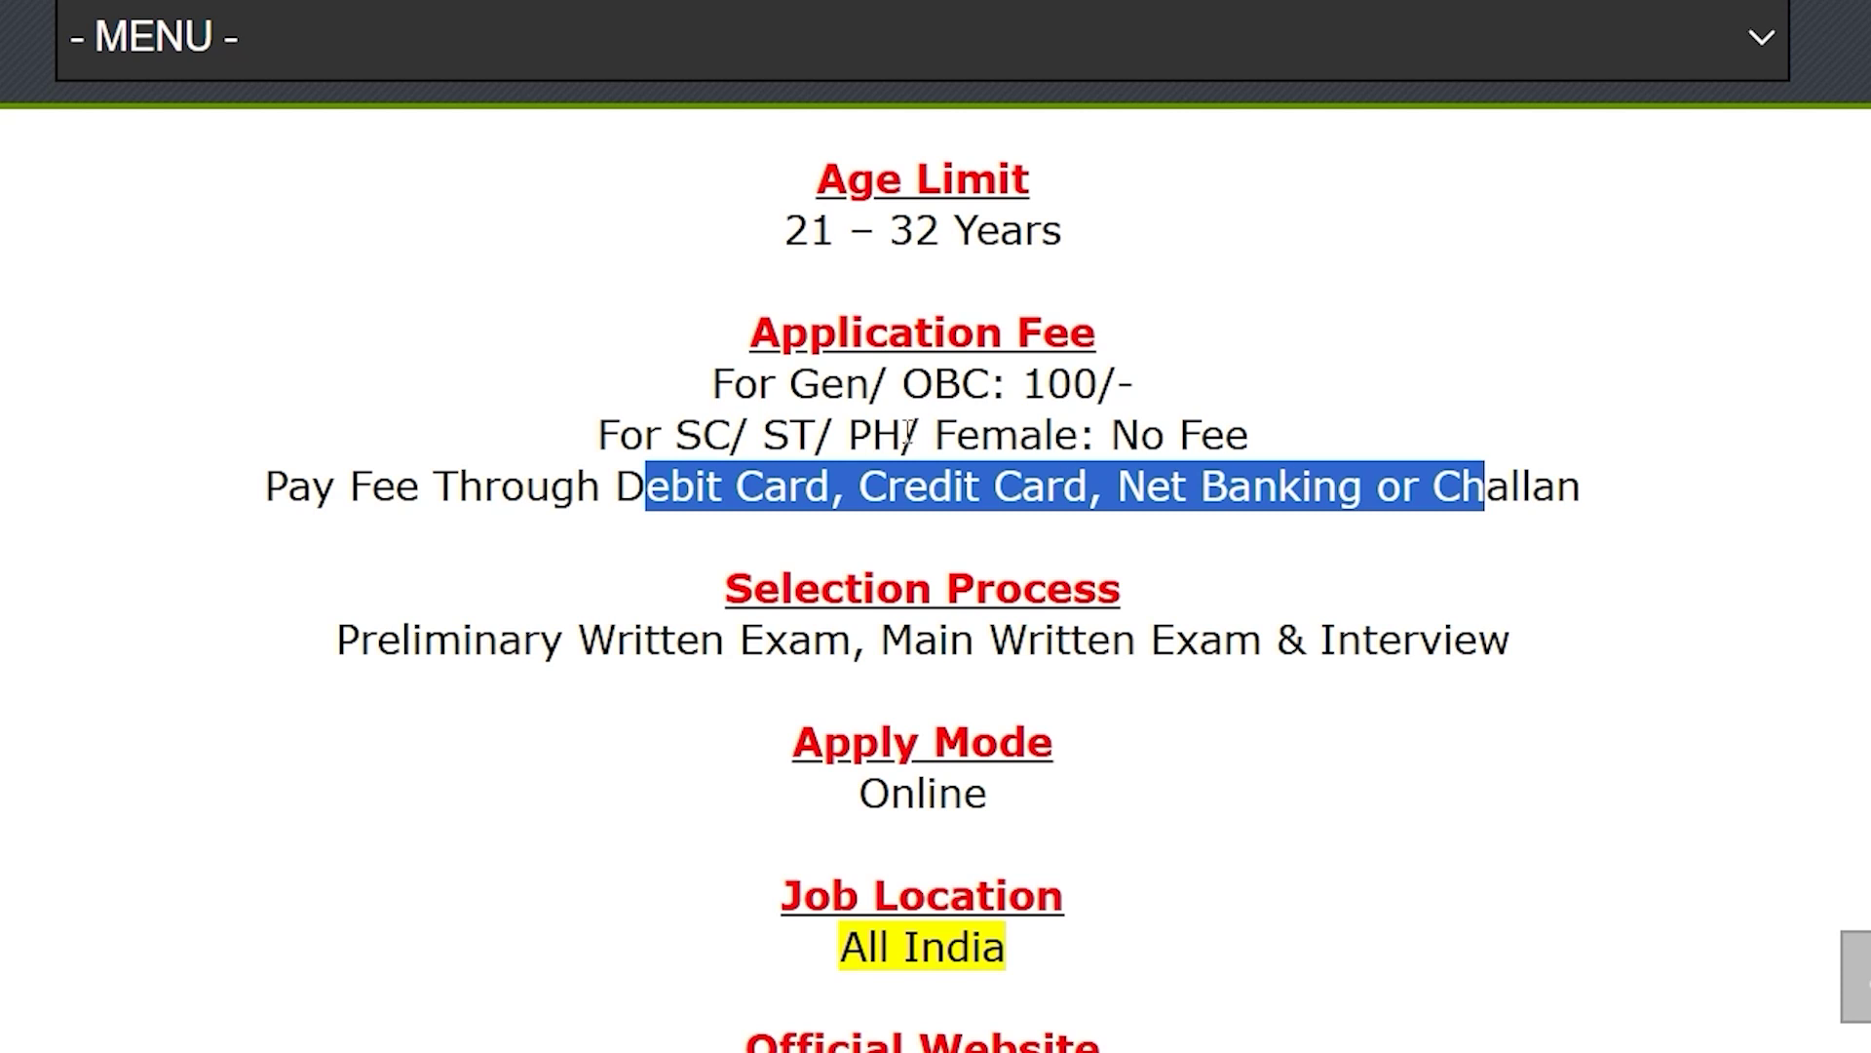
pyautogui.moveTo(822, 385); pyautogui.dragTo(981, 383)
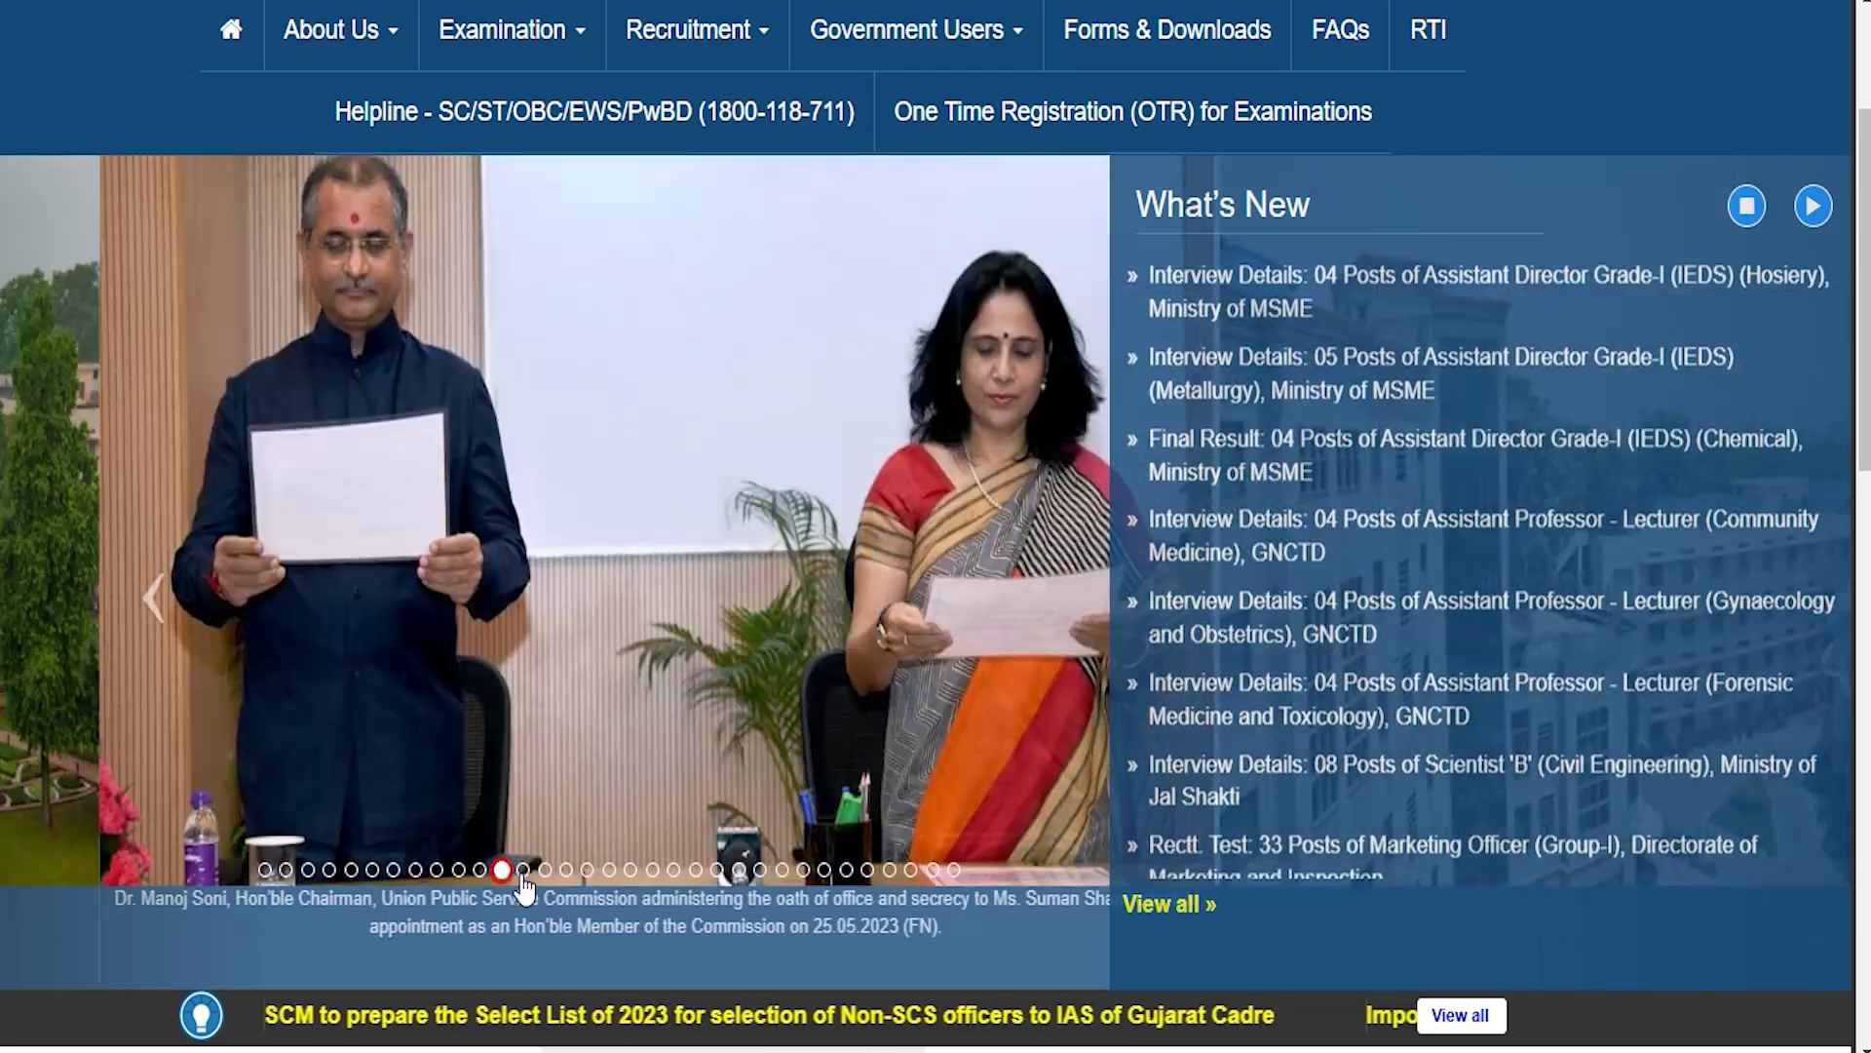
# Step: Advance the UPSC homepage slideshow through five successive slides using the carousel dots
pyautogui.click(521, 873)
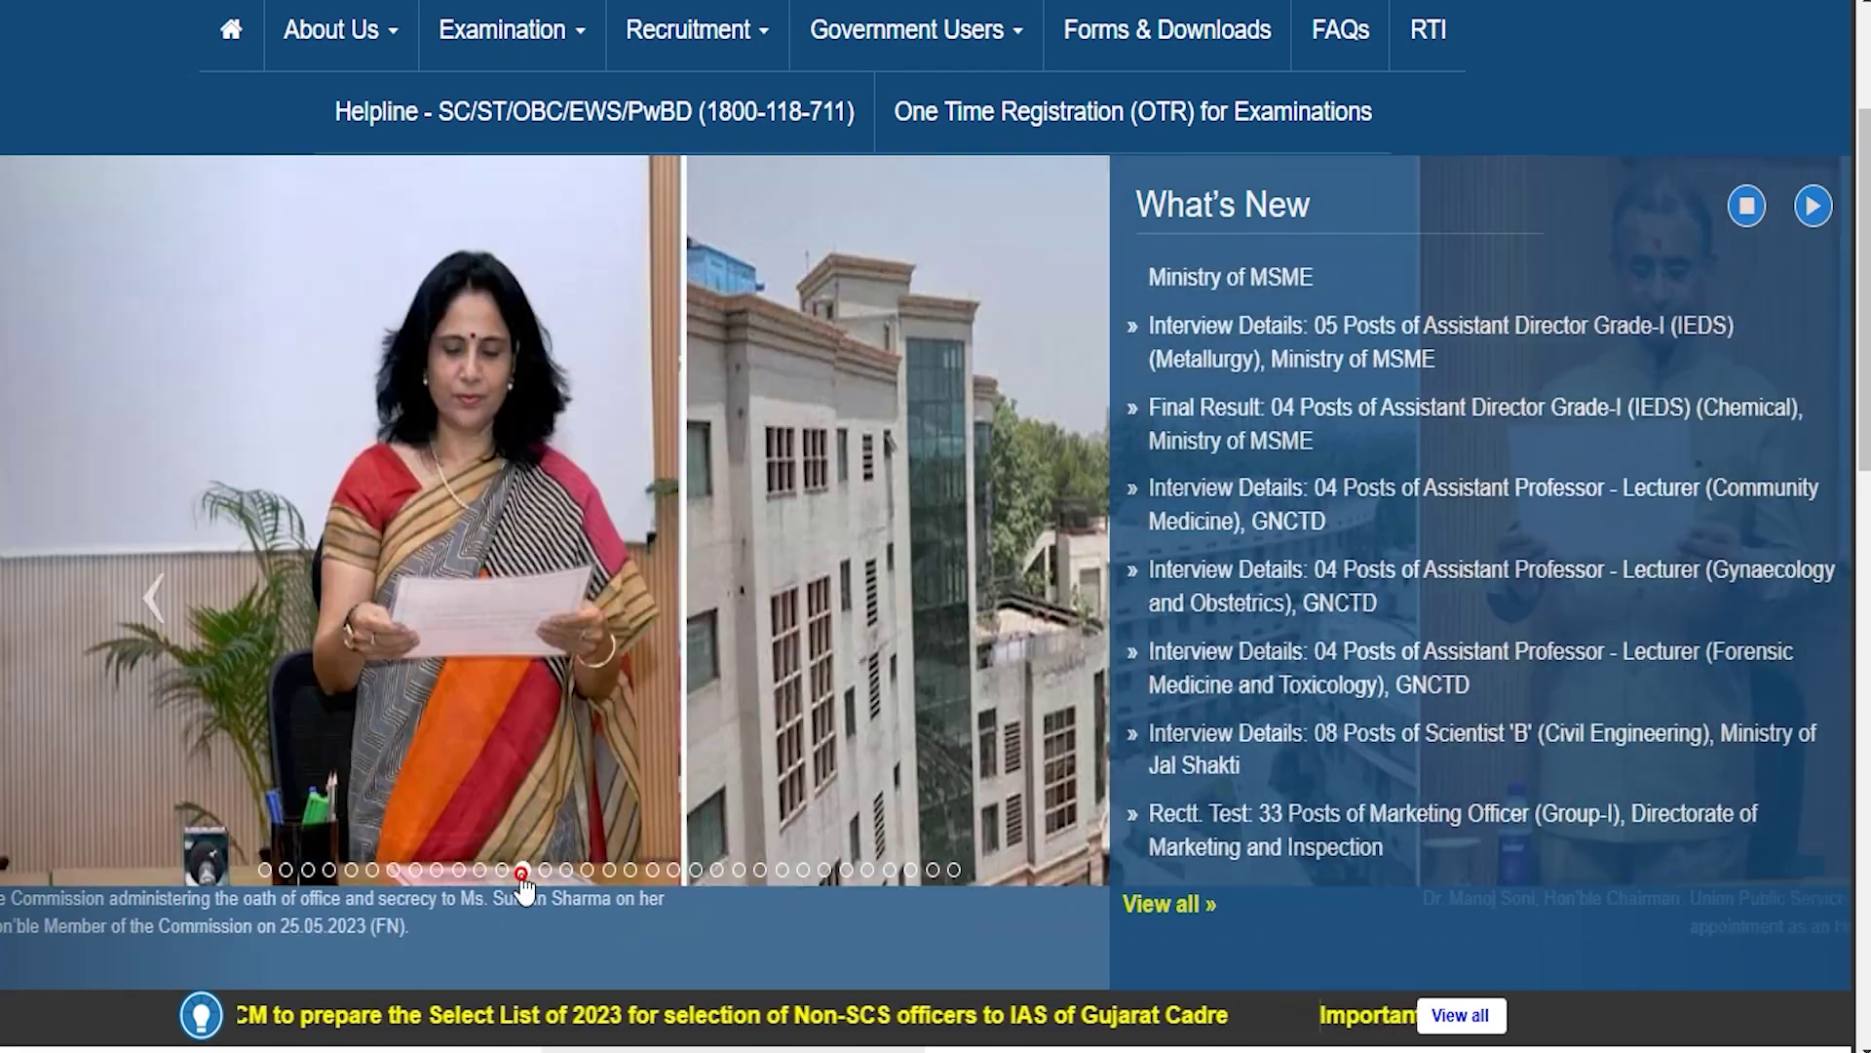
pyautogui.click(545, 874)
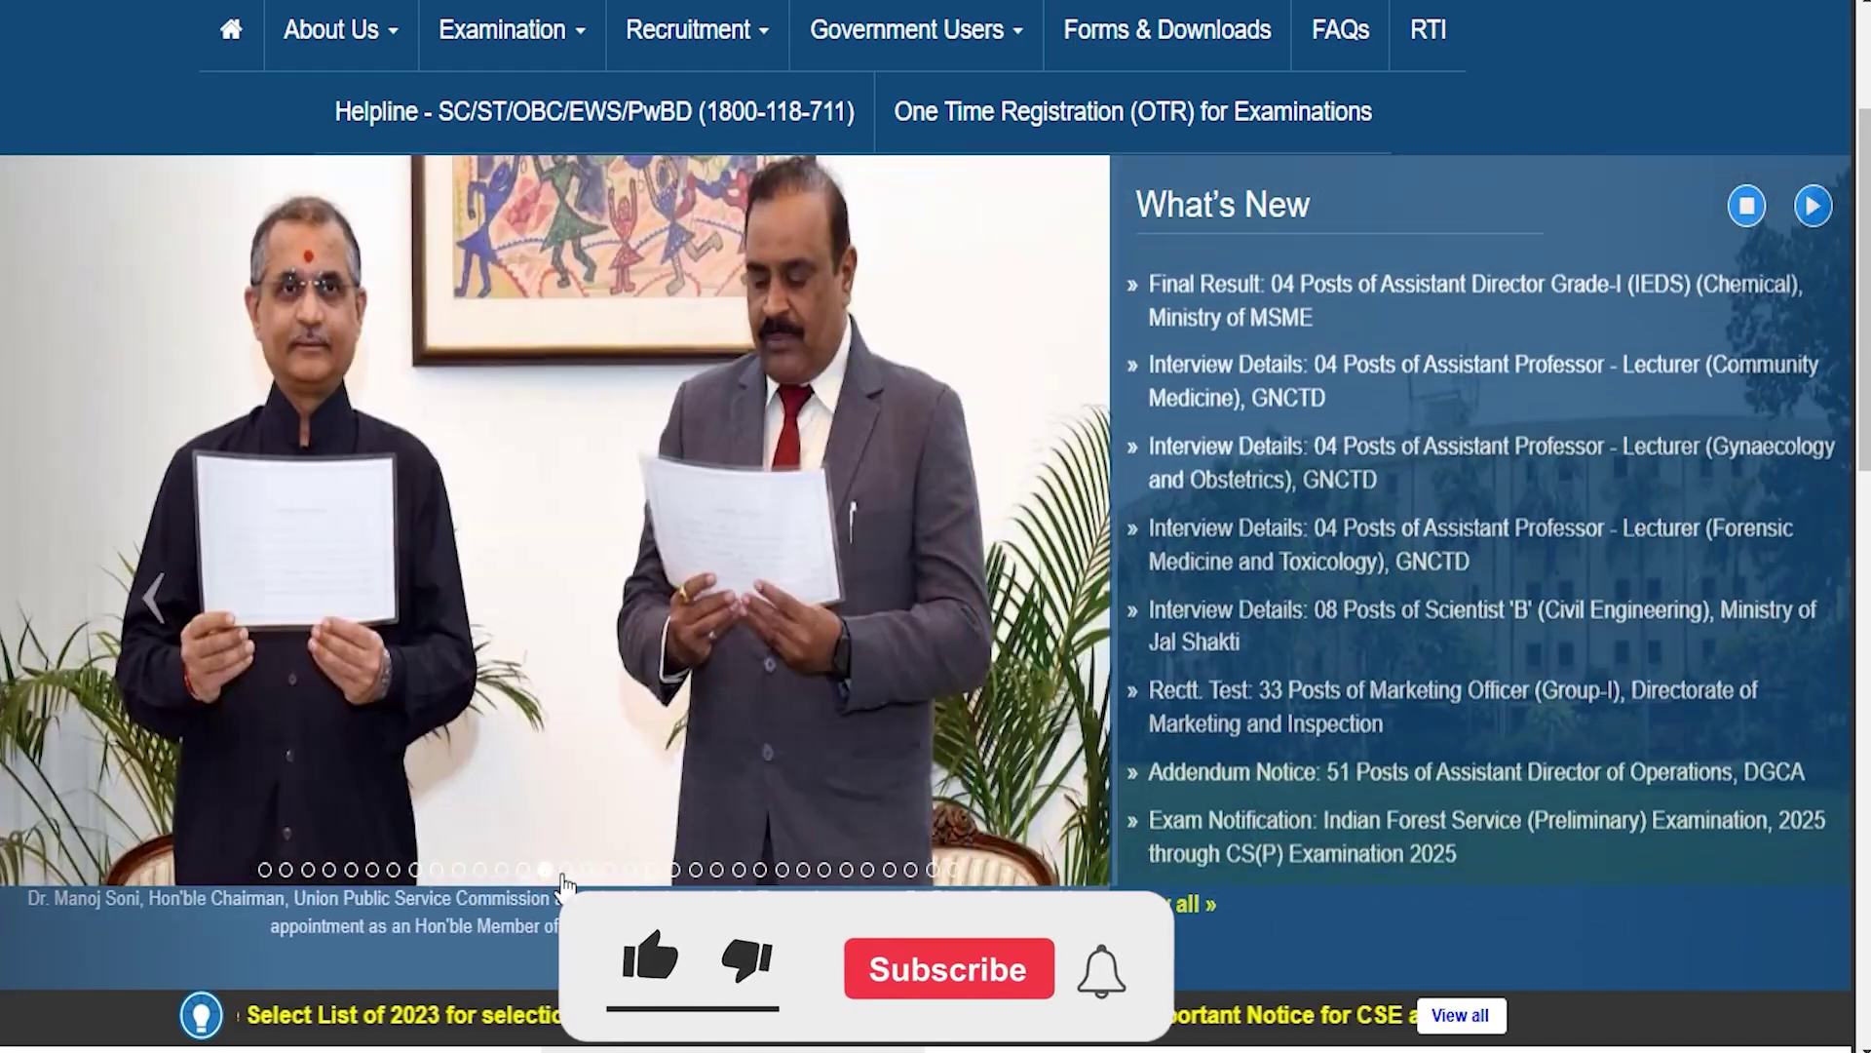
pyautogui.click(566, 873)
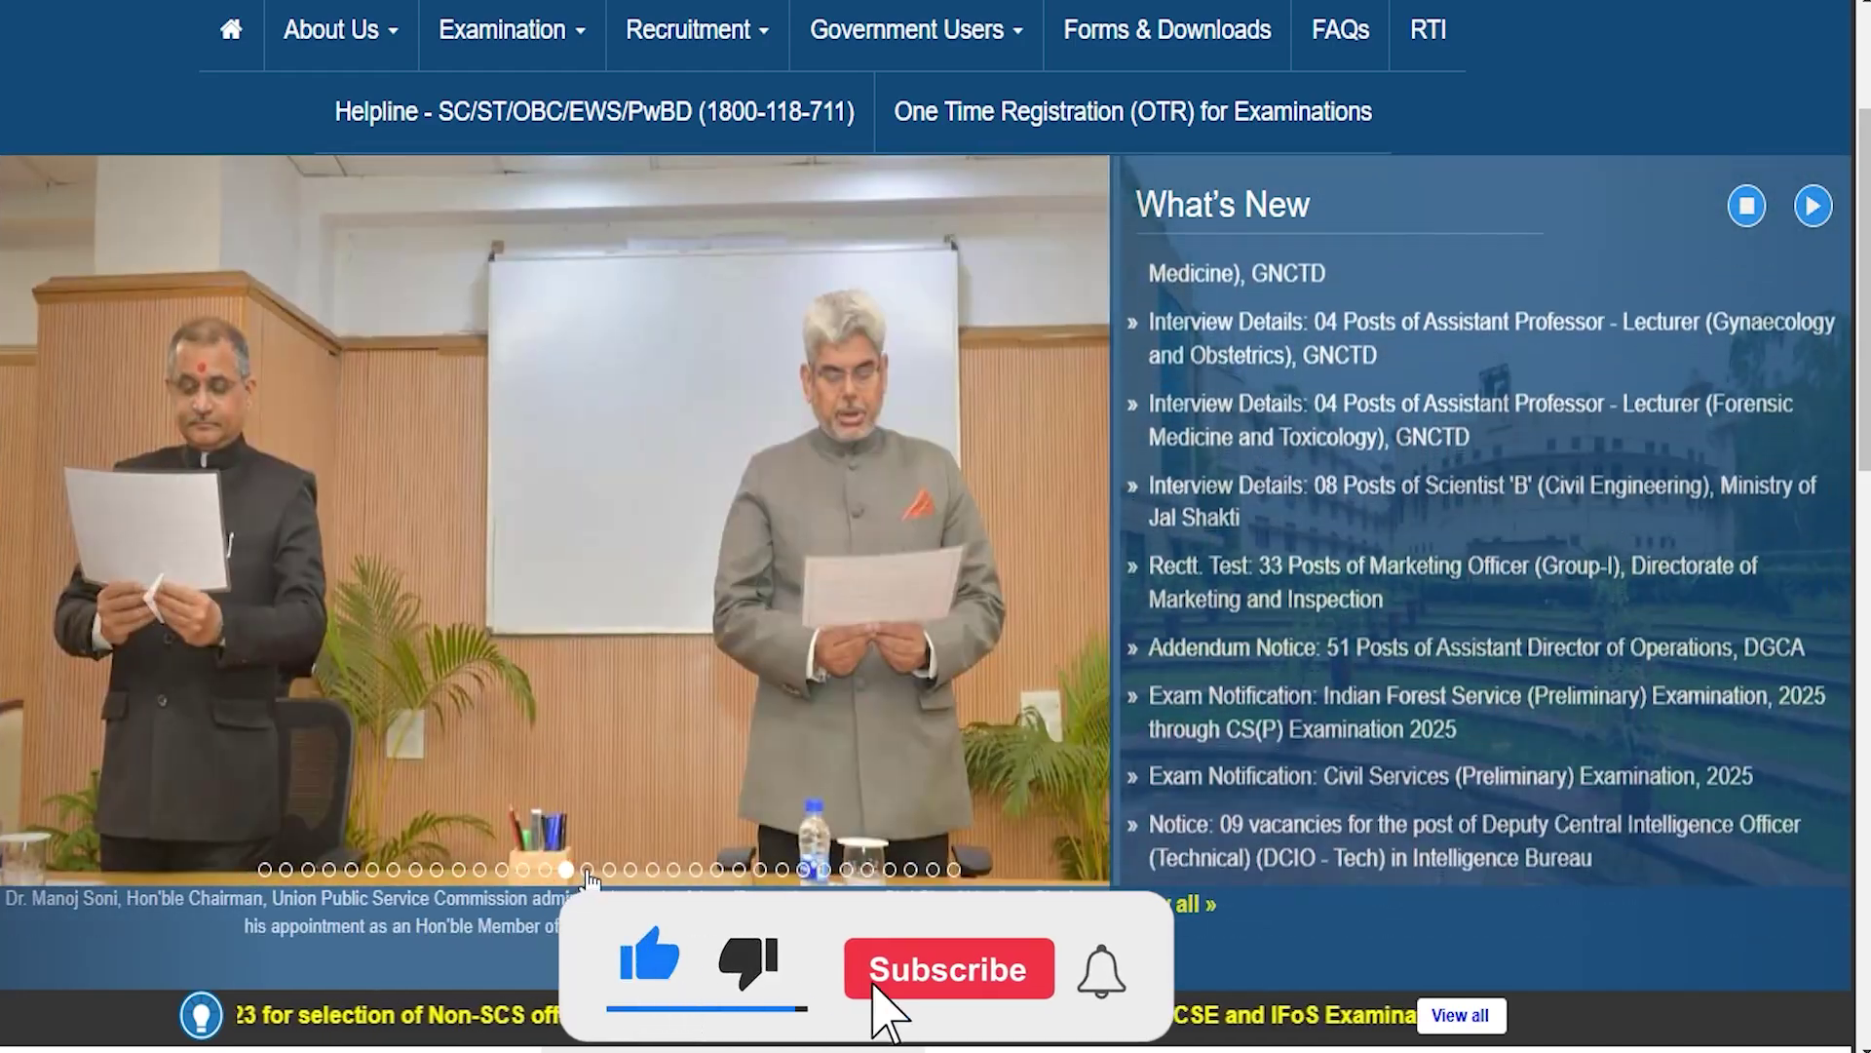
pyautogui.click(587, 871)
pyautogui.click(610, 872)
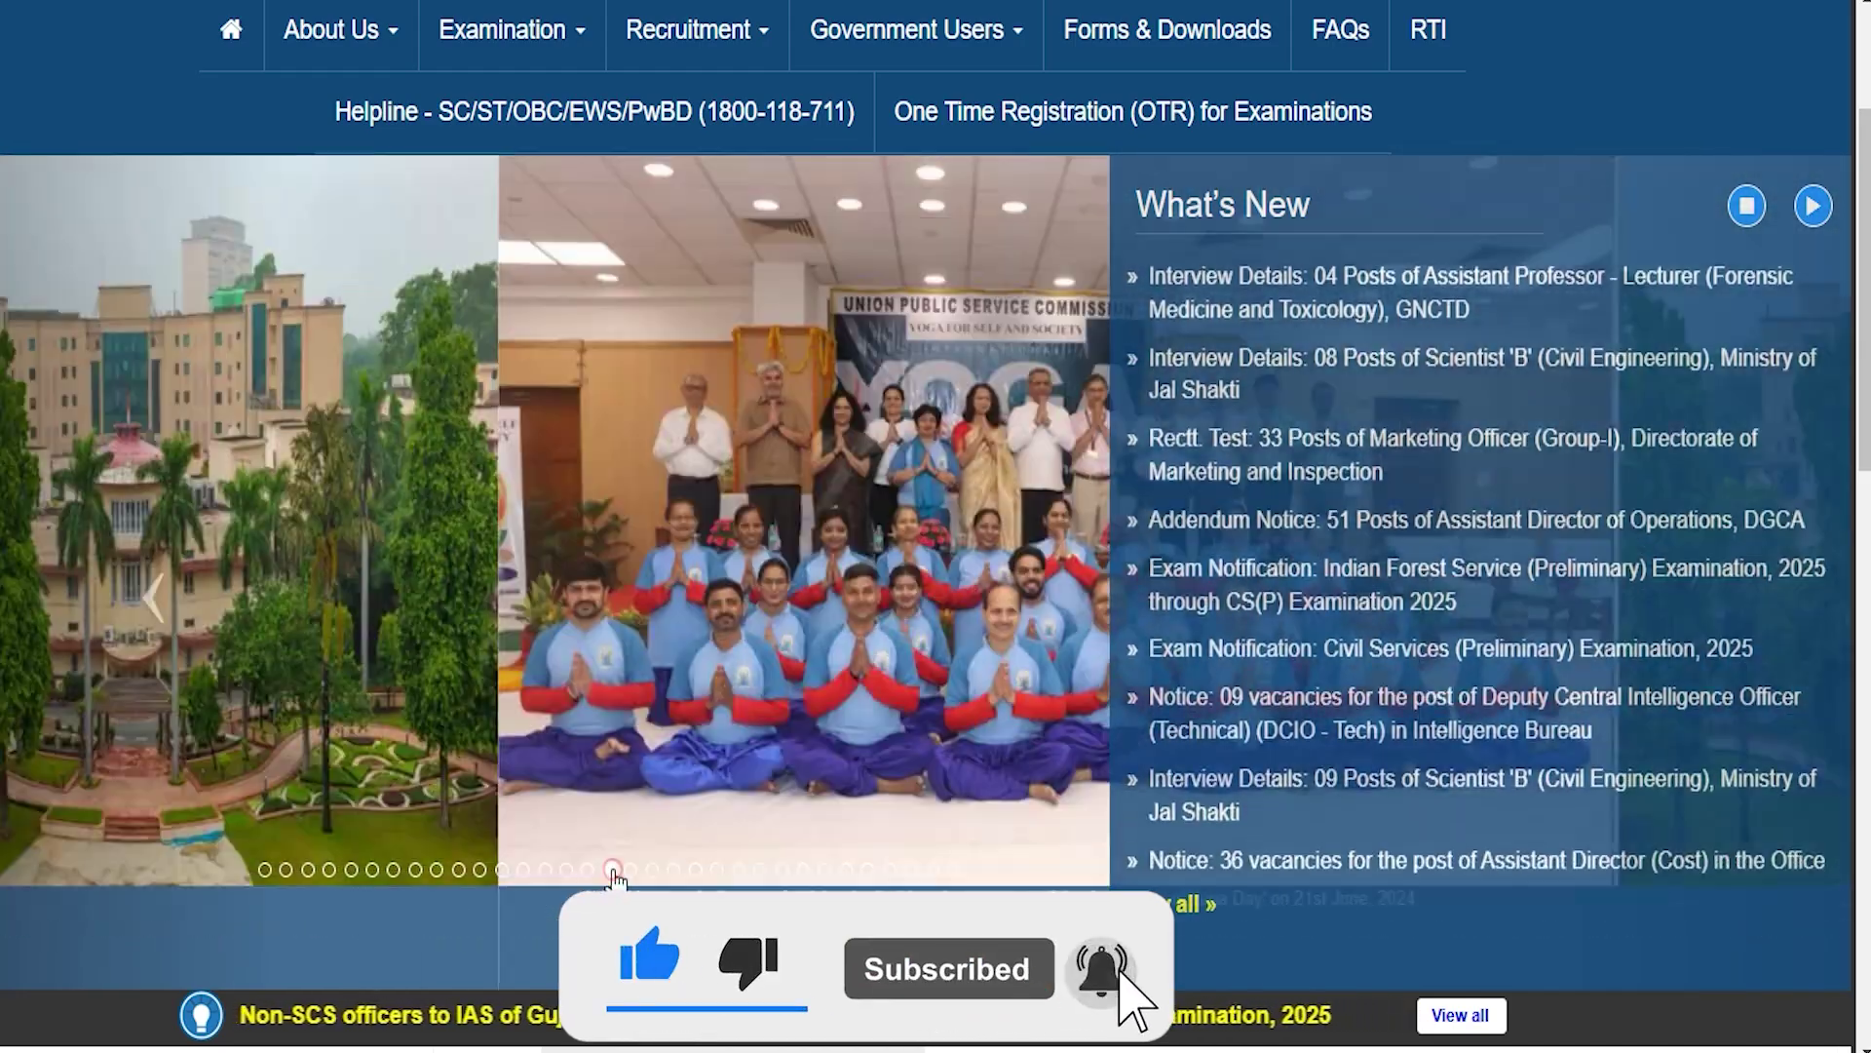